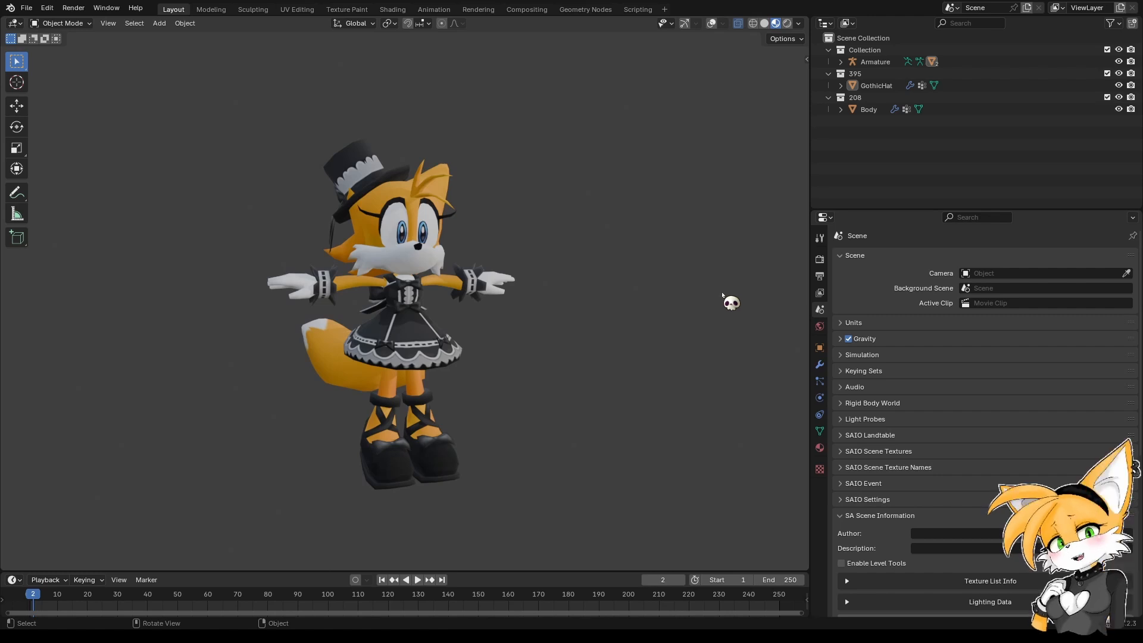
Show the viewport gizmos and overlays so the bones are drawn over the character model.
{"action": "middle_click_drag", "start_coordinate": [563, 292], "coordinate": [683, 423]}
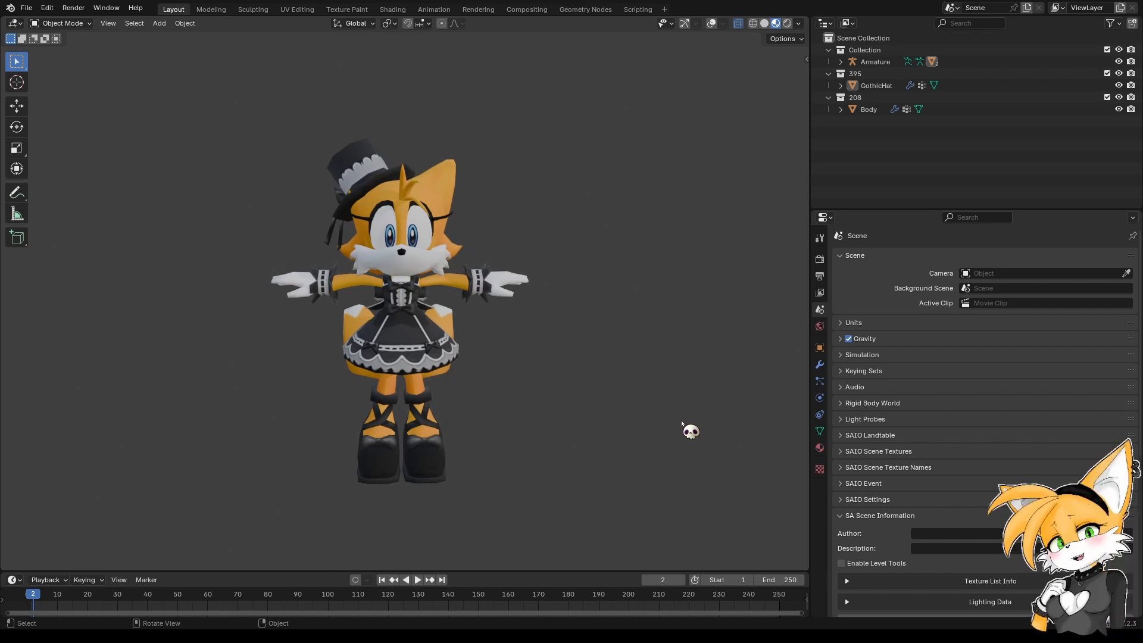
{"action": "scroll", "coordinate": [679, 423], "scroll_direction": "up", "scroll_amount": 5}
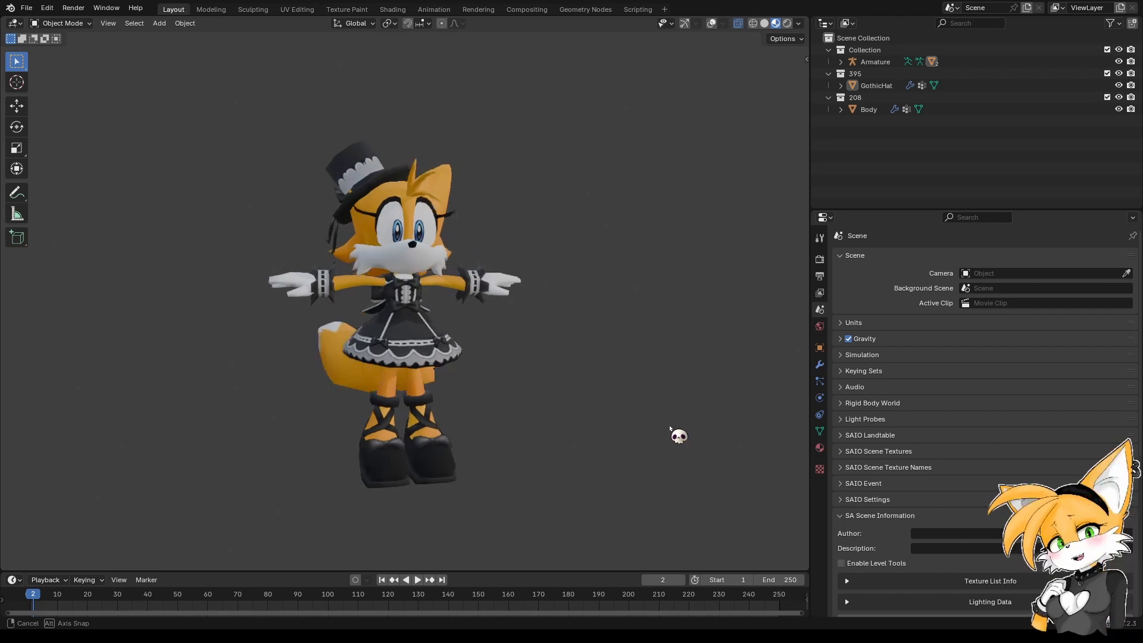
{"action": "middle_click_drag", "start_coordinate": [612, 427], "coordinate": [649, 428]}
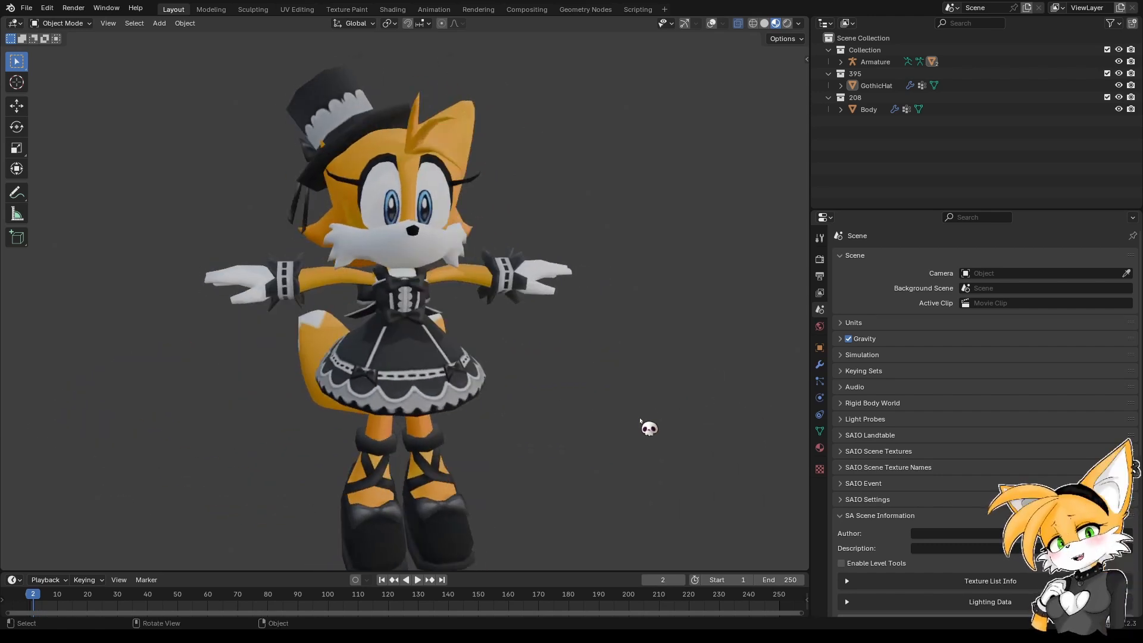
{"action": "left_click", "coordinate": [685, 22]}
{"action": "left_click", "coordinate": [712, 23]}
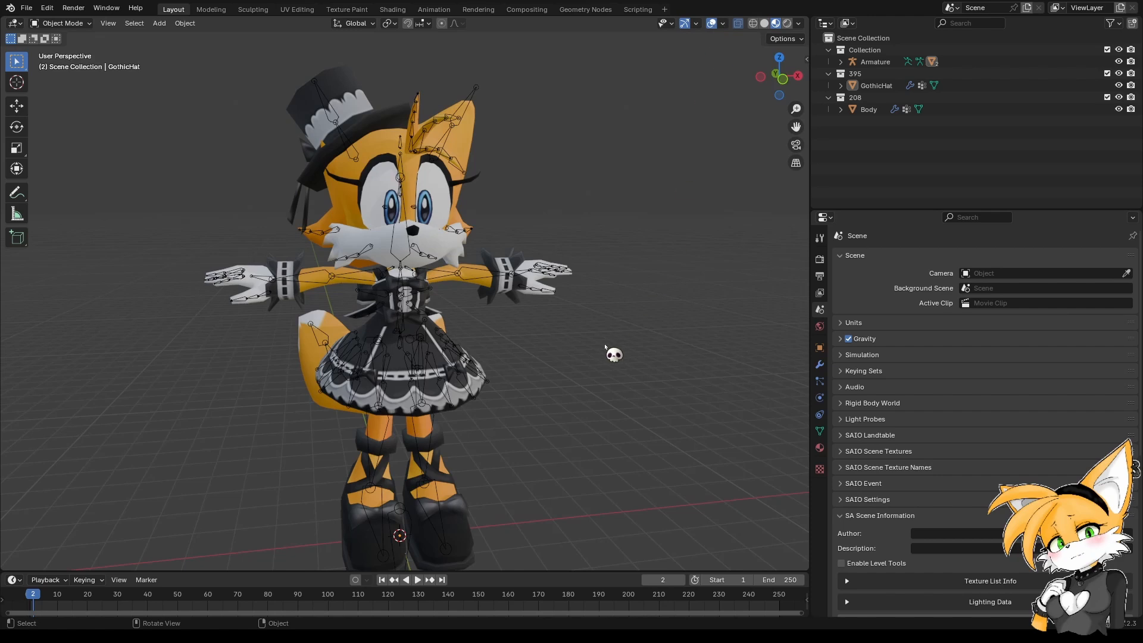
Examine the existing armature's bones in the head, face, hair, skirt and tails from several angles.
{"action": "middle_click_drag", "start_coordinate": [504, 339], "coordinate": [420, 385]}
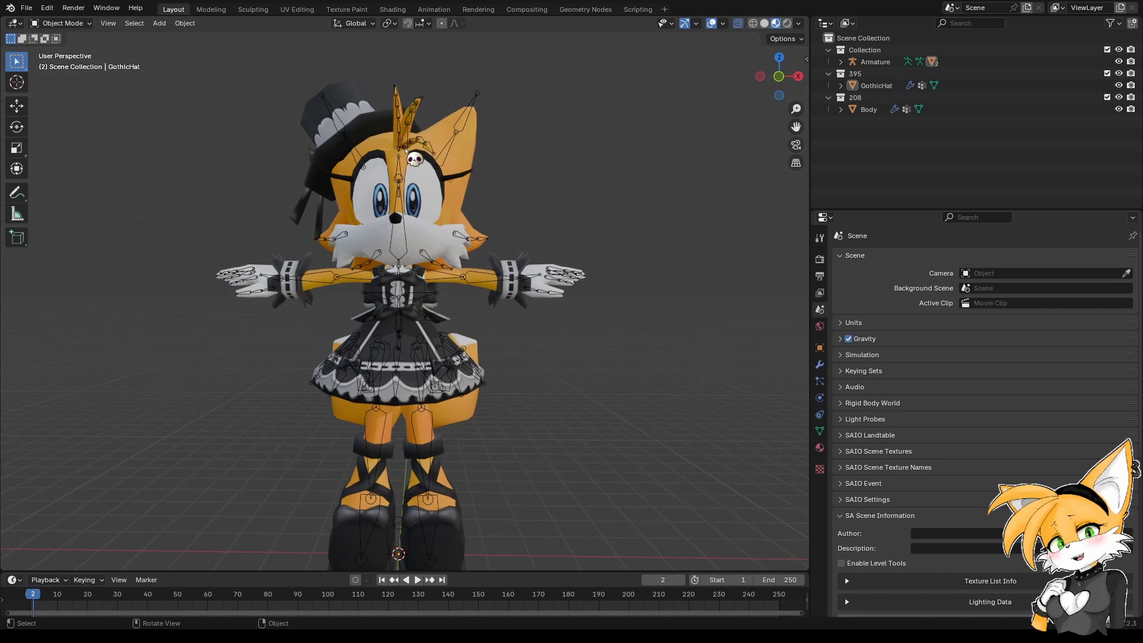
{"action": "middle_click_drag", "start_coordinate": [407, 150], "coordinate": [437, 207]}
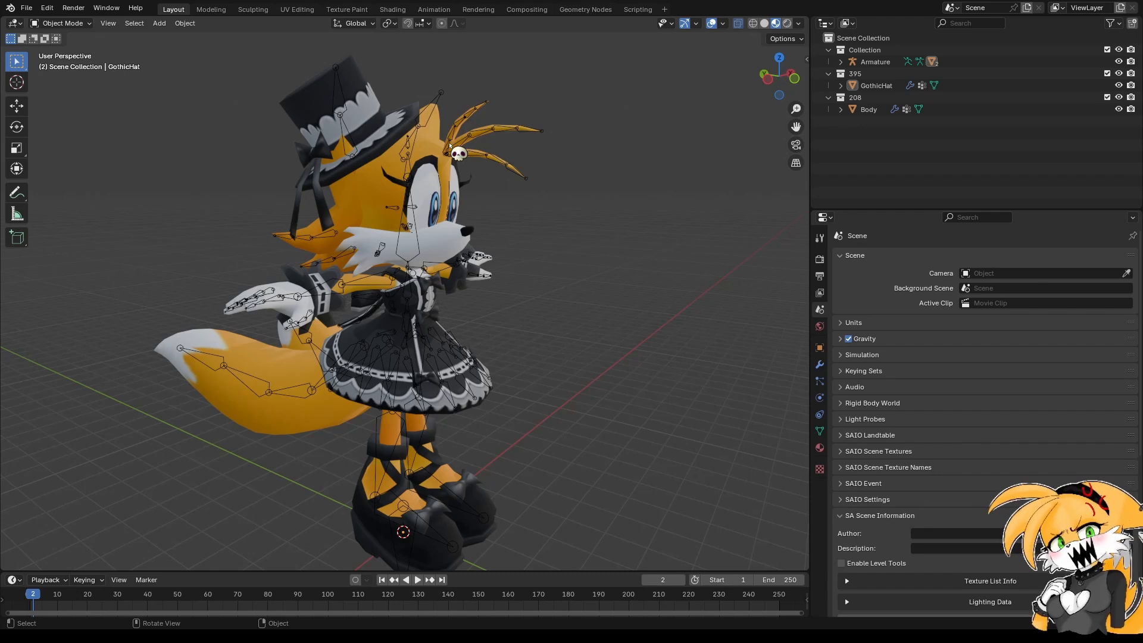
{"action": "middle_click_drag", "start_coordinate": [450, 145], "coordinate": [455, 255], "text": "shift"}
{"action": "scroll", "coordinate": [456, 255], "scroll_direction": "up", "scroll_amount": 3}
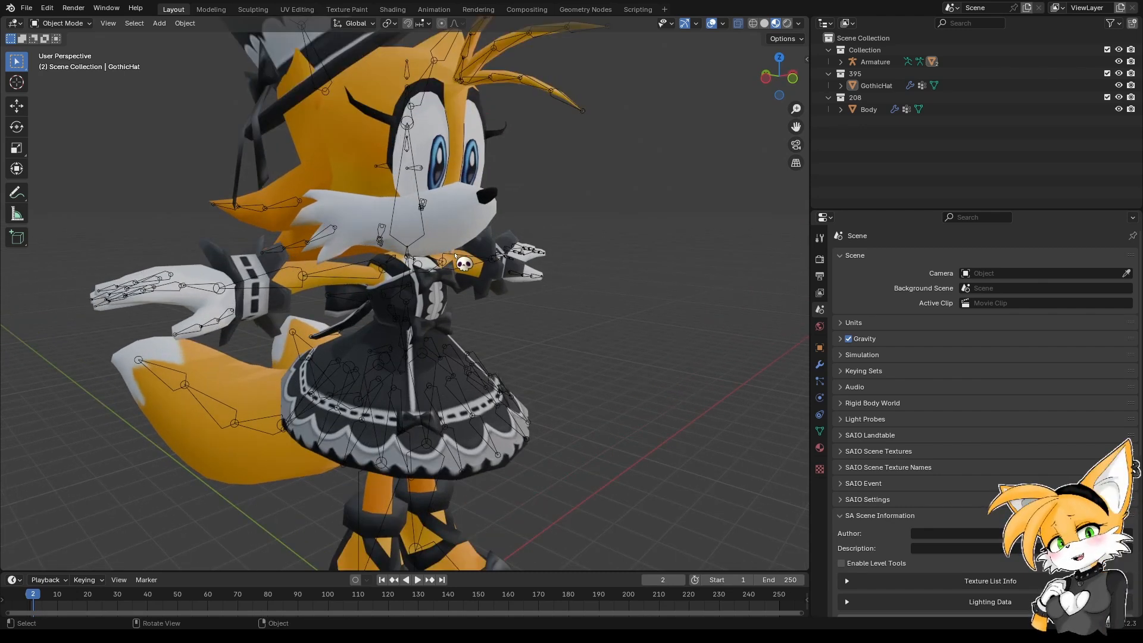
{"action": "scroll", "coordinate": [456, 256], "scroll_direction": "up", "scroll_amount": 4}
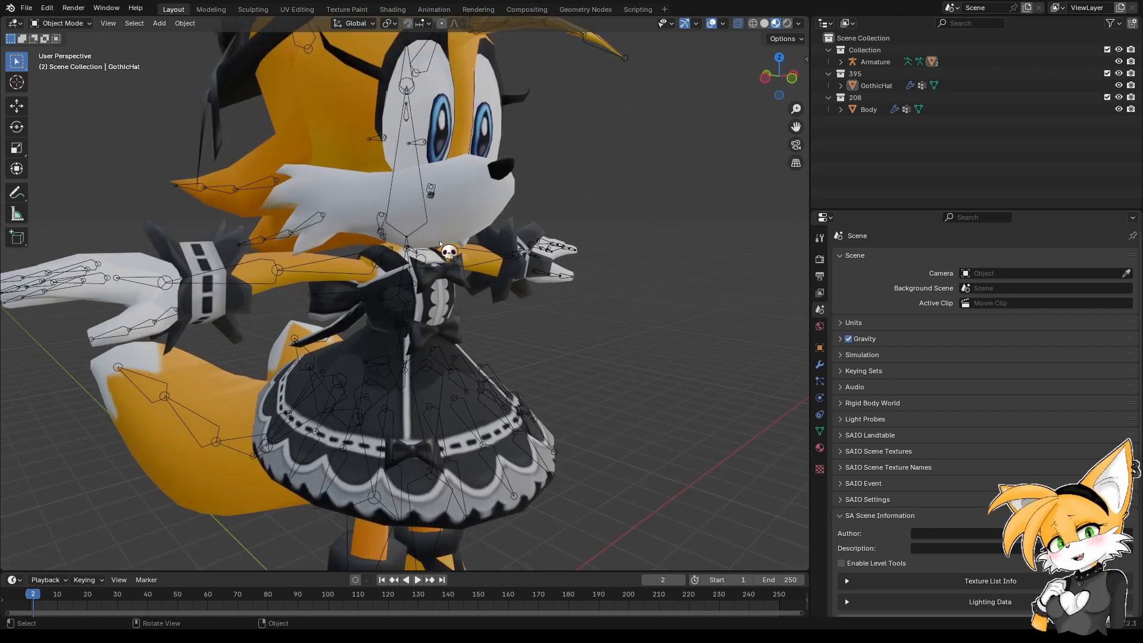
{"action": "middle_click_drag", "start_coordinate": [440, 288], "coordinate": [399, 147]}
{"action": "scroll", "coordinate": [458, 301], "scroll_direction": "up", "scroll_amount": 1}
{"action": "middle_click_drag", "start_coordinate": [381, 247], "coordinate": [424, 209]}
{"action": "scroll", "coordinate": [424, 208], "scroll_direction": "down", "scroll_amount": 2}
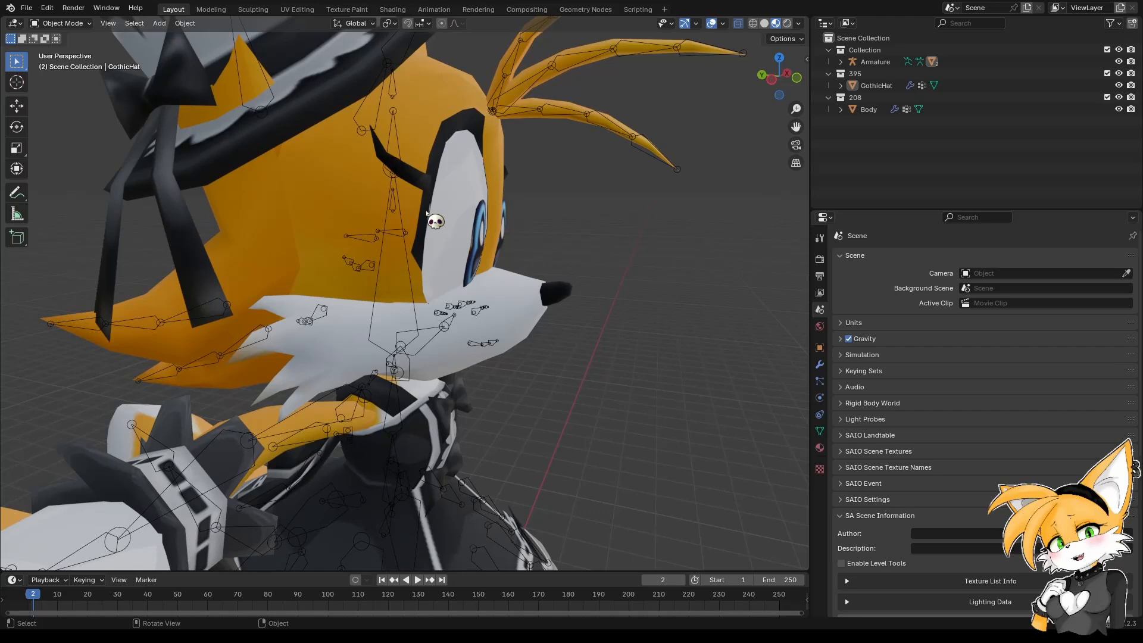
{"action": "scroll", "coordinate": [426, 212], "scroll_direction": "up", "scroll_amount": 6}
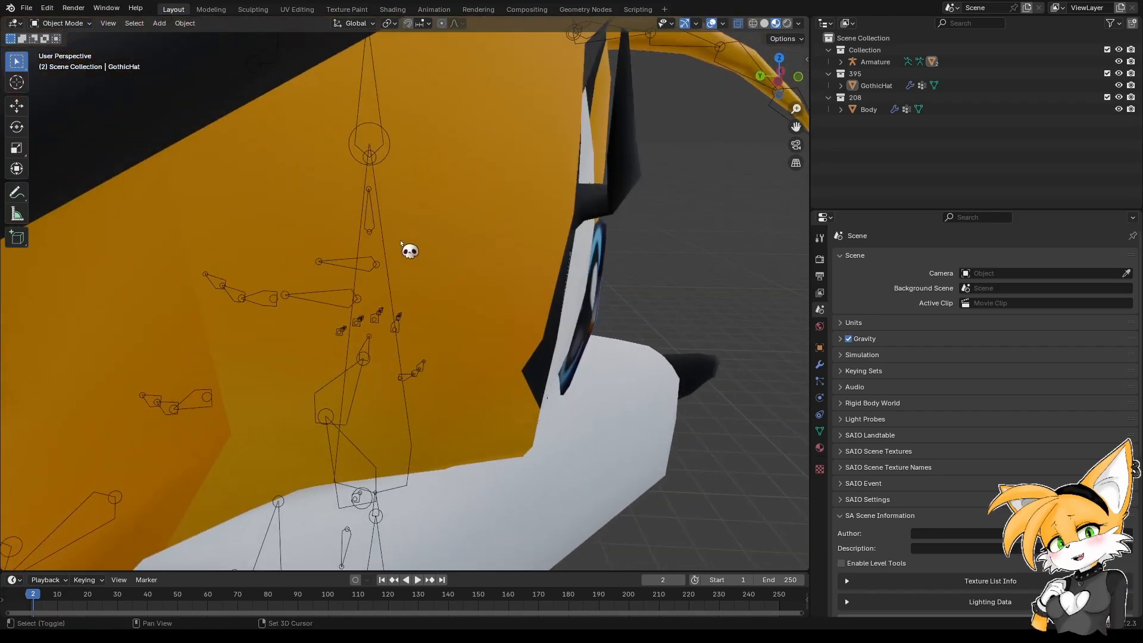
{"action": "middle_click_drag", "start_coordinate": [401, 244], "coordinate": [378, 227]}
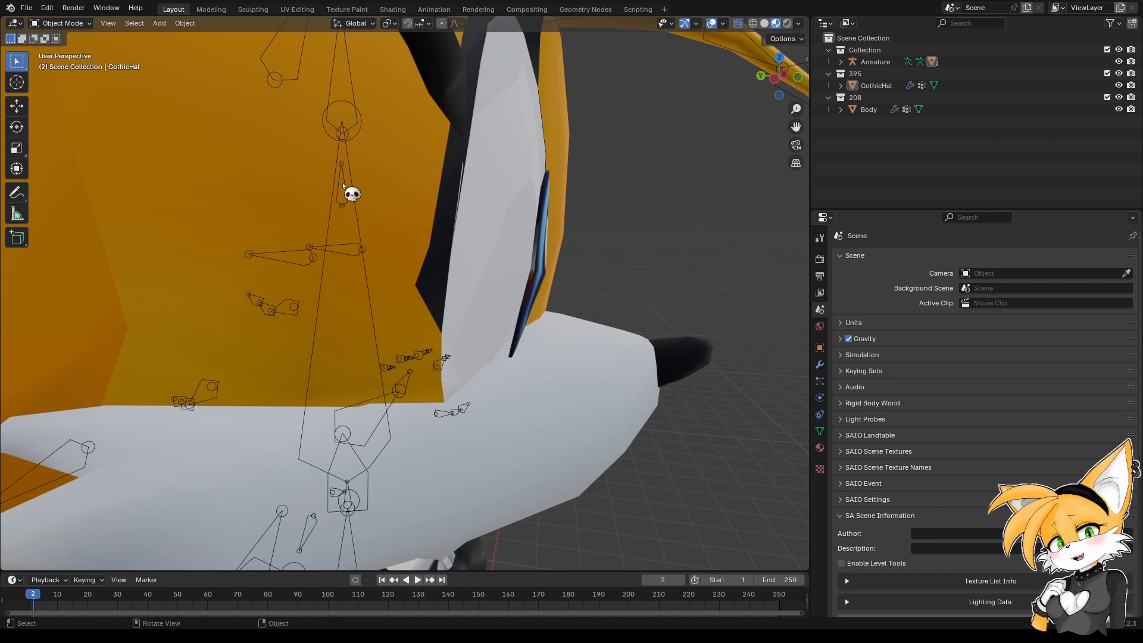
{"action": "middle_click_drag", "start_coordinate": [435, 326], "coordinate": [376, 273]}
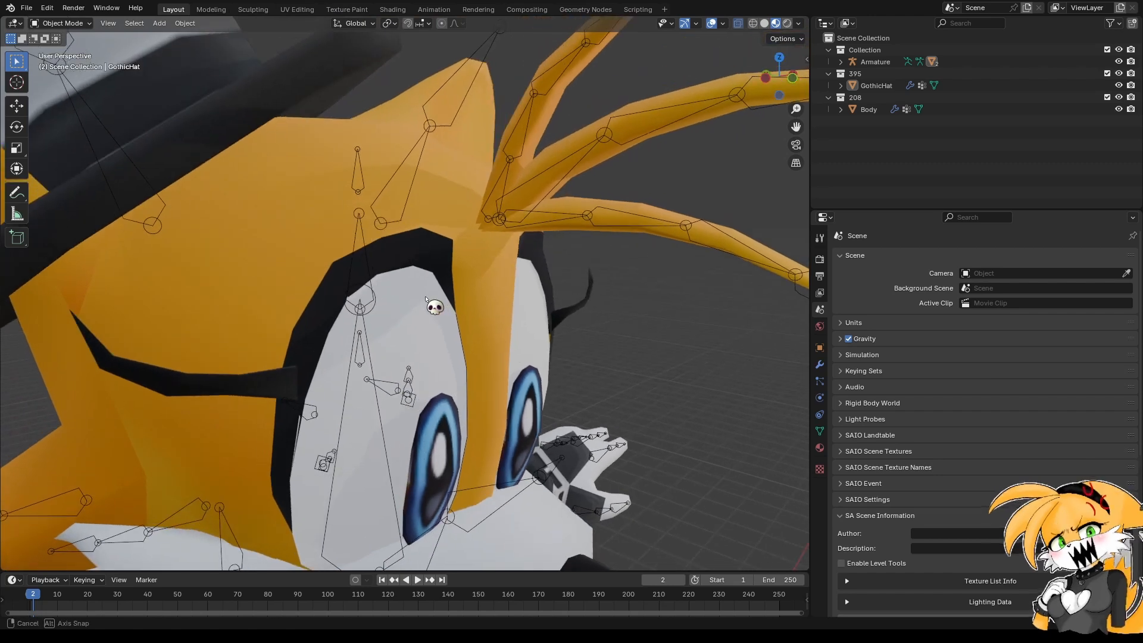
{"action": "middle_click_drag", "start_coordinate": [410, 367], "coordinate": [443, 213]}
{"action": "scroll", "coordinate": [299, 362], "scroll_direction": "down", "scroll_amount": 2}
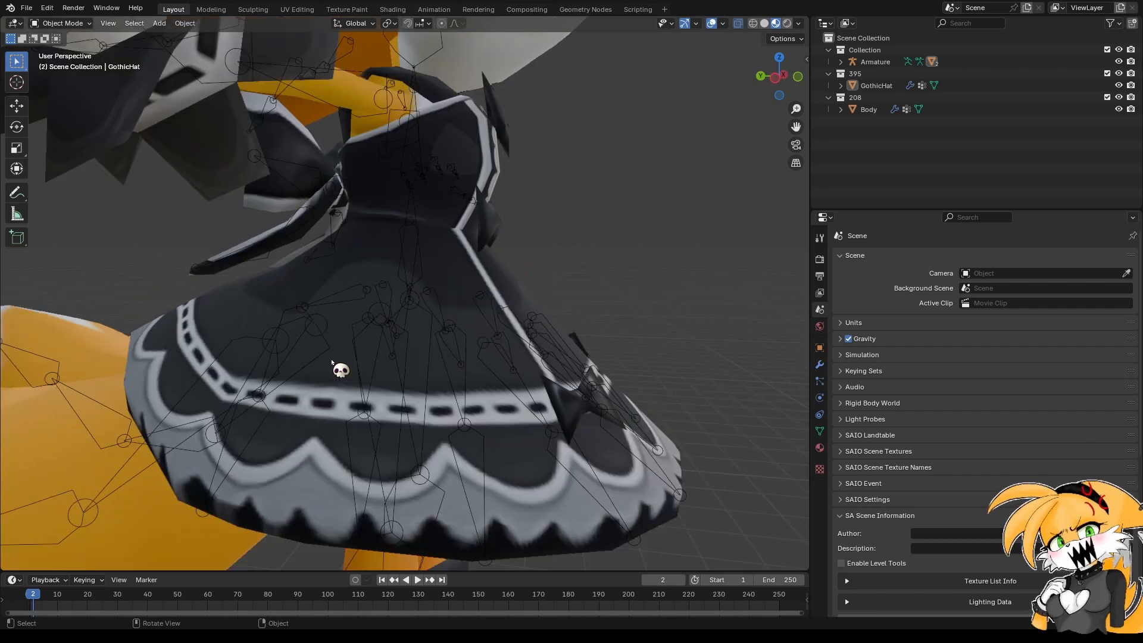
{"action": "middle_click_drag", "start_coordinate": [302, 388], "coordinate": [497, 277], "text": "shift"}
{"action": "scroll", "coordinate": [497, 277], "scroll_direction": "up", "scroll_amount": 3}
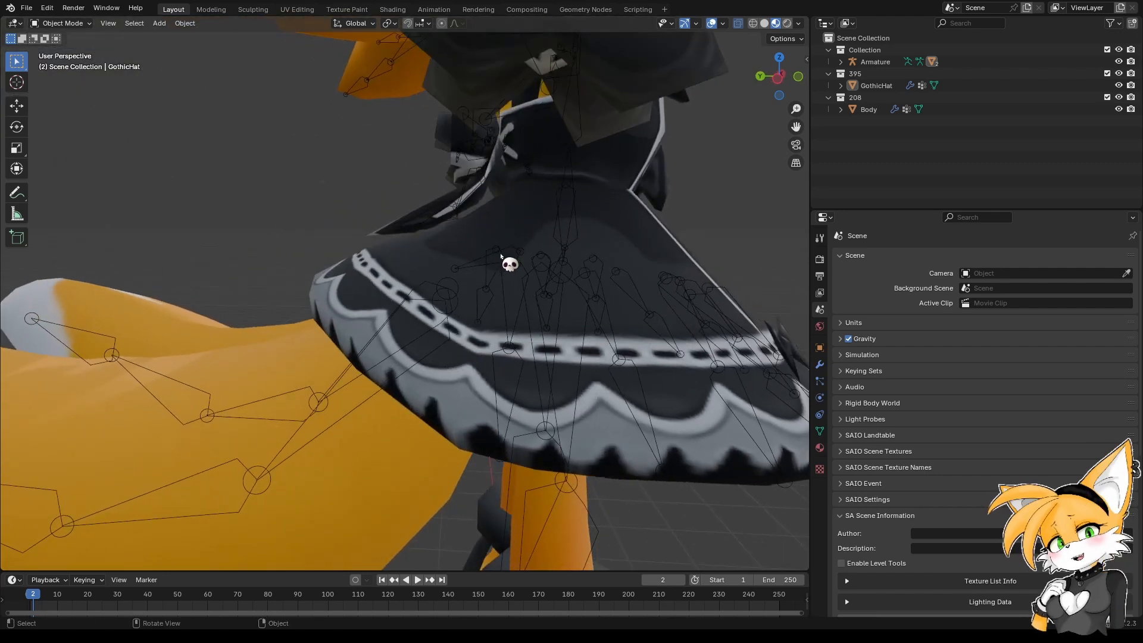
{"action": "scroll", "coordinate": [228, 398], "scroll_direction": "down", "scroll_amount": 5}
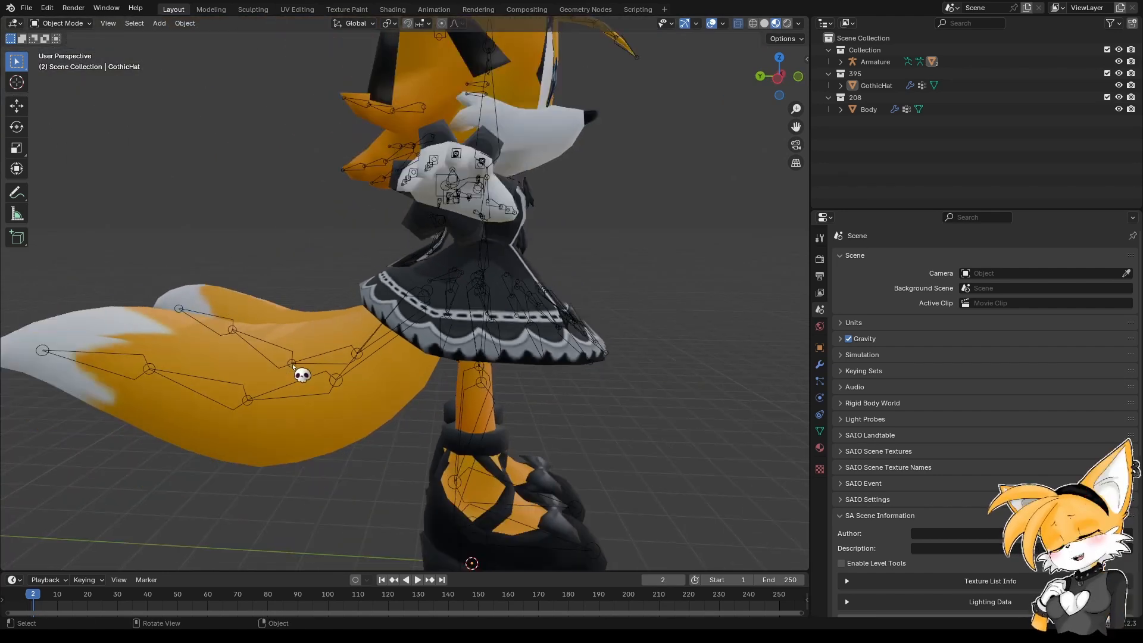
{"action": "middle_click_drag", "start_coordinate": [295, 374], "coordinate": [404, 338]}
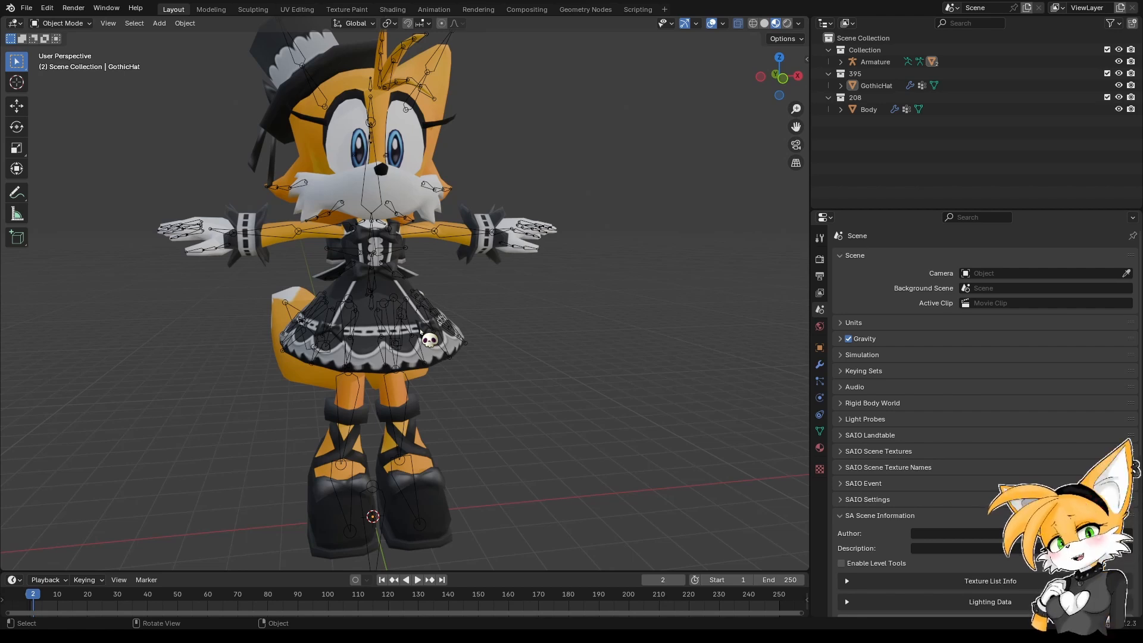
{"action": "middle_click_drag", "start_coordinate": [551, 328], "coordinate": [530, 326]}
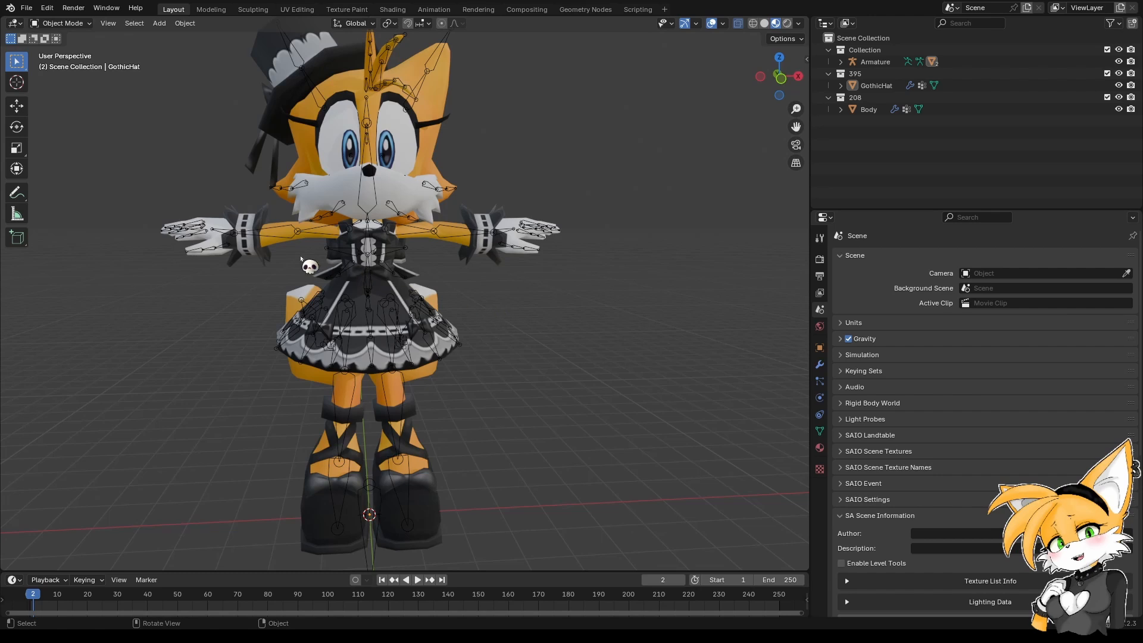
Select the character's Body mesh and enter Edit Mode on it.
{"action": "left_click", "coordinate": [286, 243]}
{"action": "left_click", "coordinate": [61, 23]}
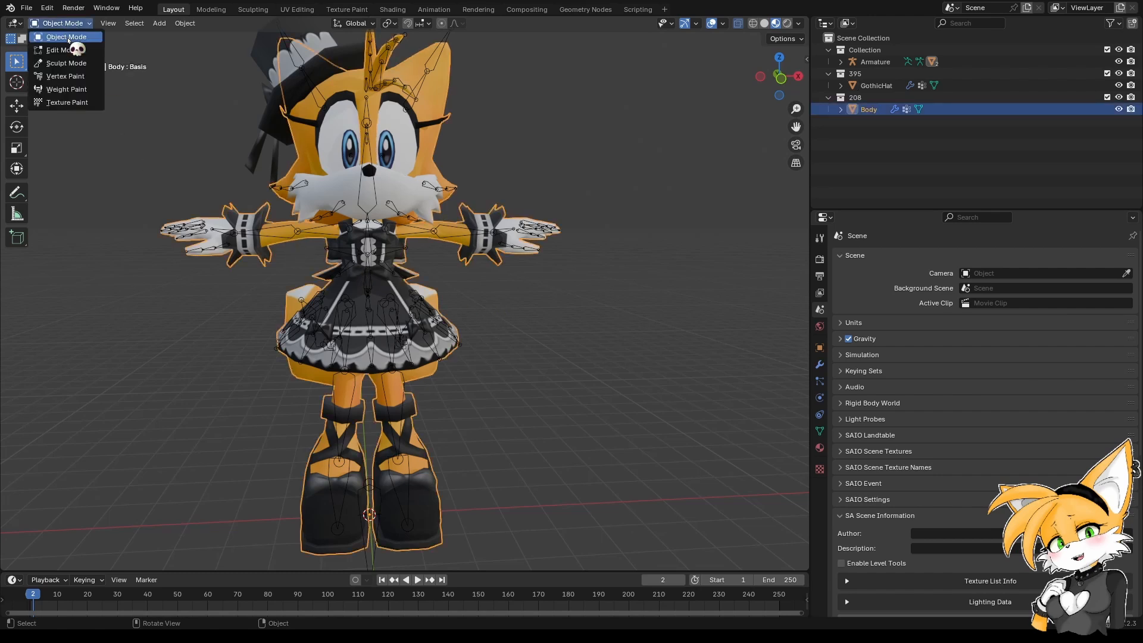
{"action": "left_click", "coordinate": [63, 45]}
{"action": "scroll", "coordinate": [444, 310], "scroll_direction": "up", "scroll_amount": 2}
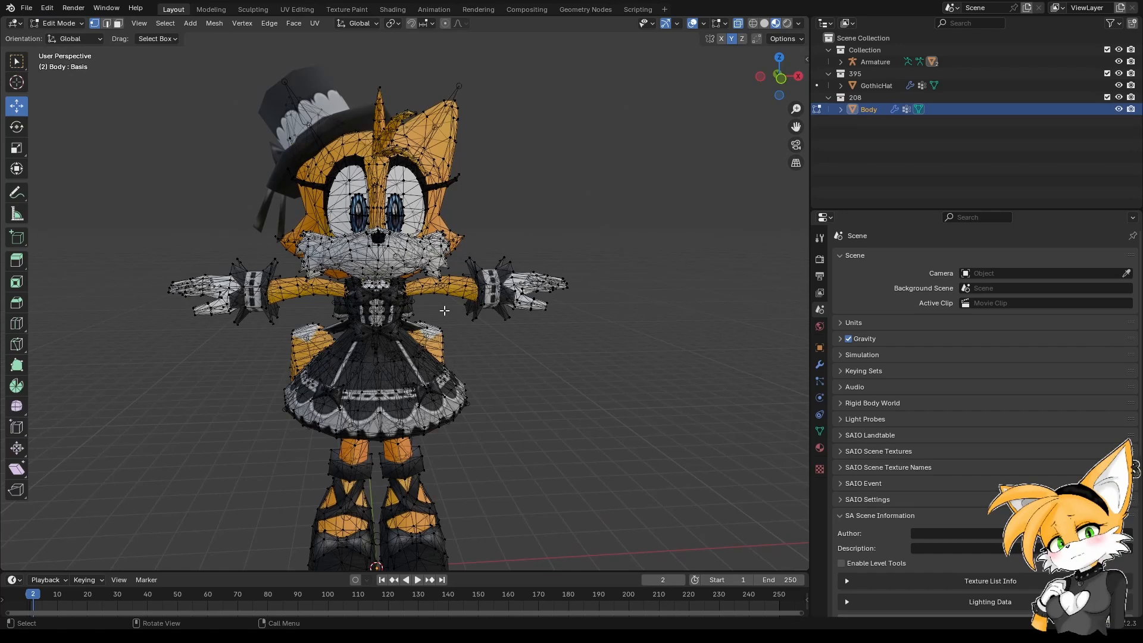
{"action": "left_click", "coordinate": [563, 279]}
{"action": "right_click", "coordinate": [589, 372]}
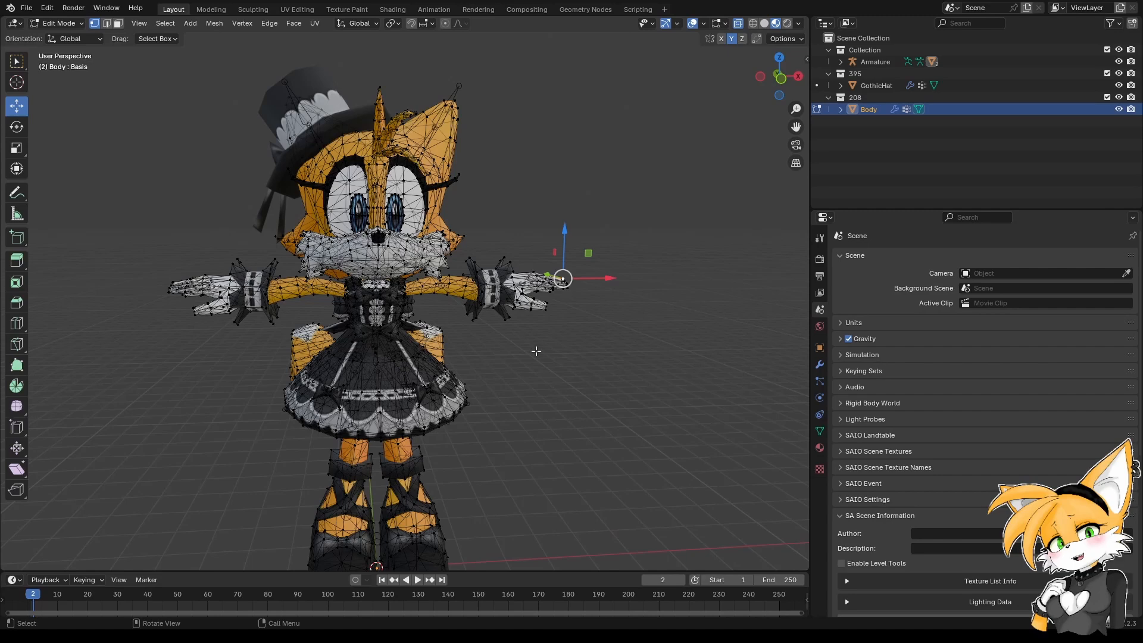
{"action": "middle_click_drag", "start_coordinate": [537, 351], "coordinate": [605, 290], "text": "shift"}
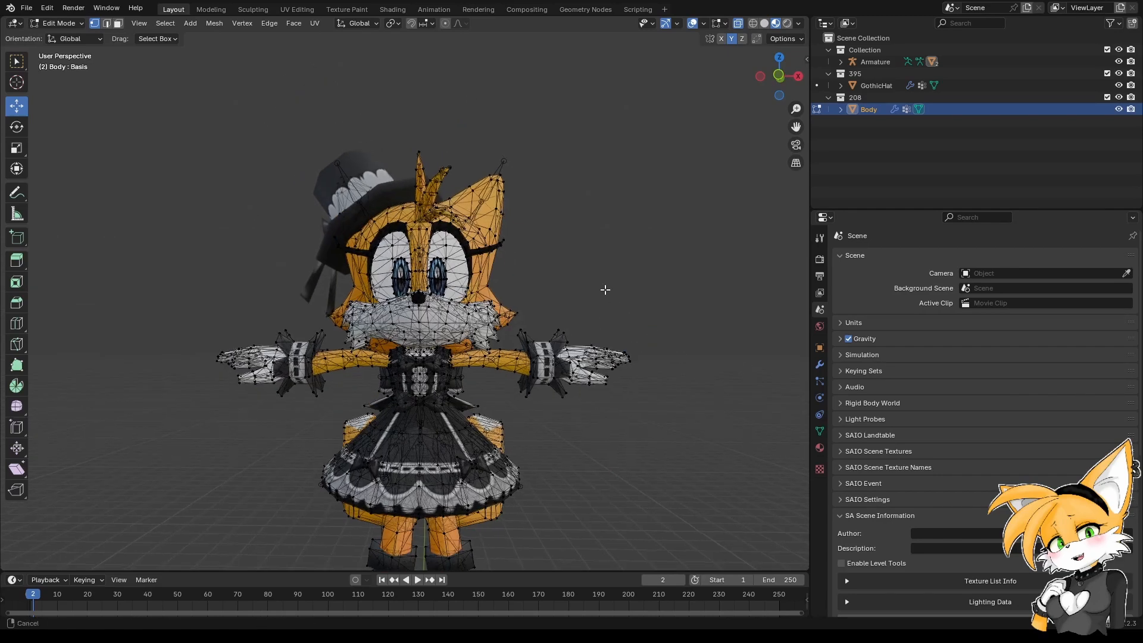
{"action": "scroll", "coordinate": [606, 290], "scroll_direction": "up", "scroll_amount": 2}
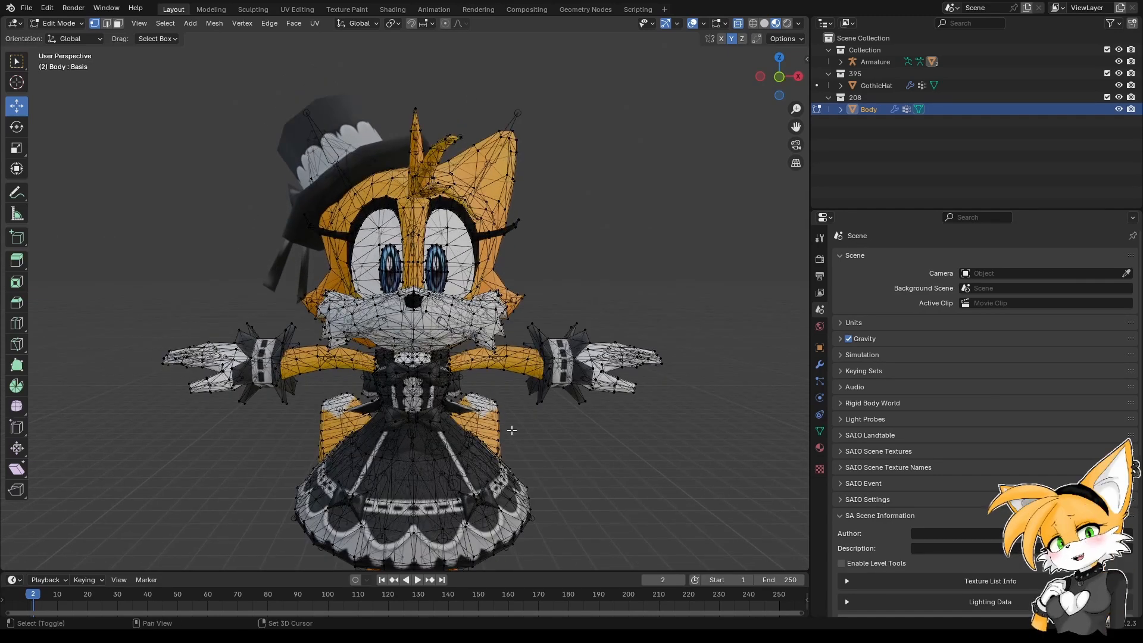
{"action": "middle_click_drag", "start_coordinate": [512, 430], "coordinate": [572, 302], "text": "shift"}
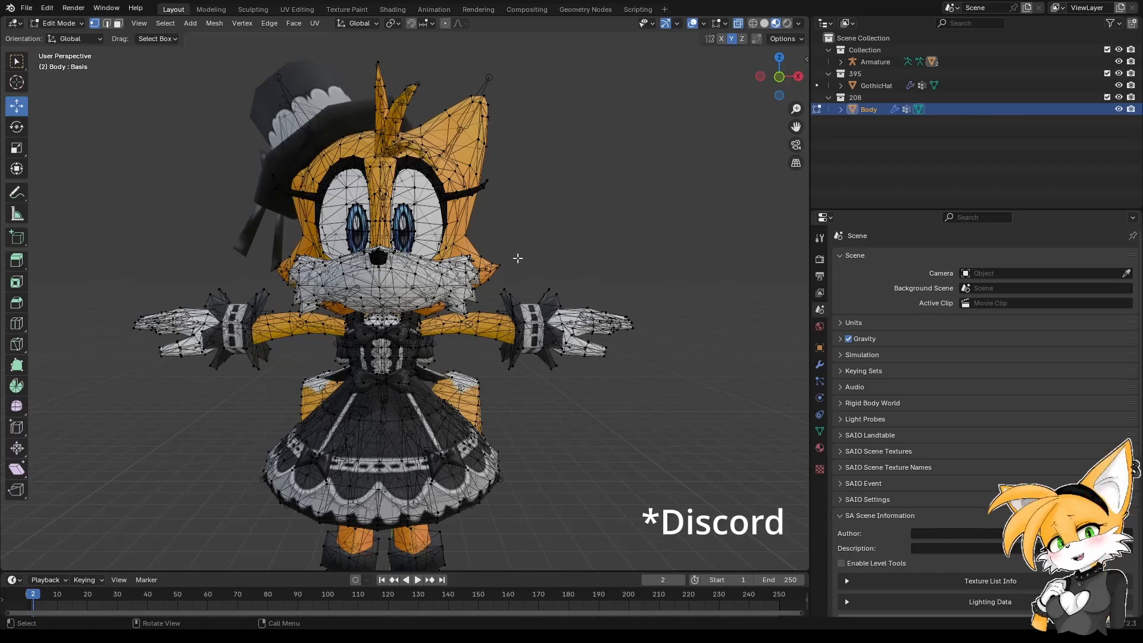
{"action": "key", "text": "ctrl+Tab"}
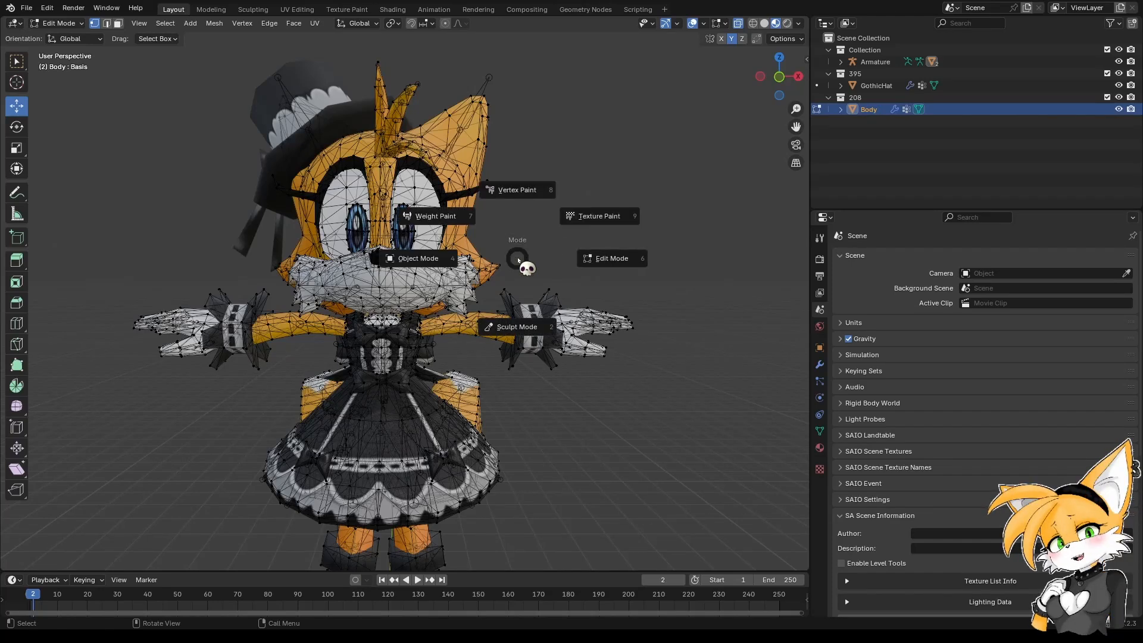
{"action": "left_click", "coordinate": [649, 344]}
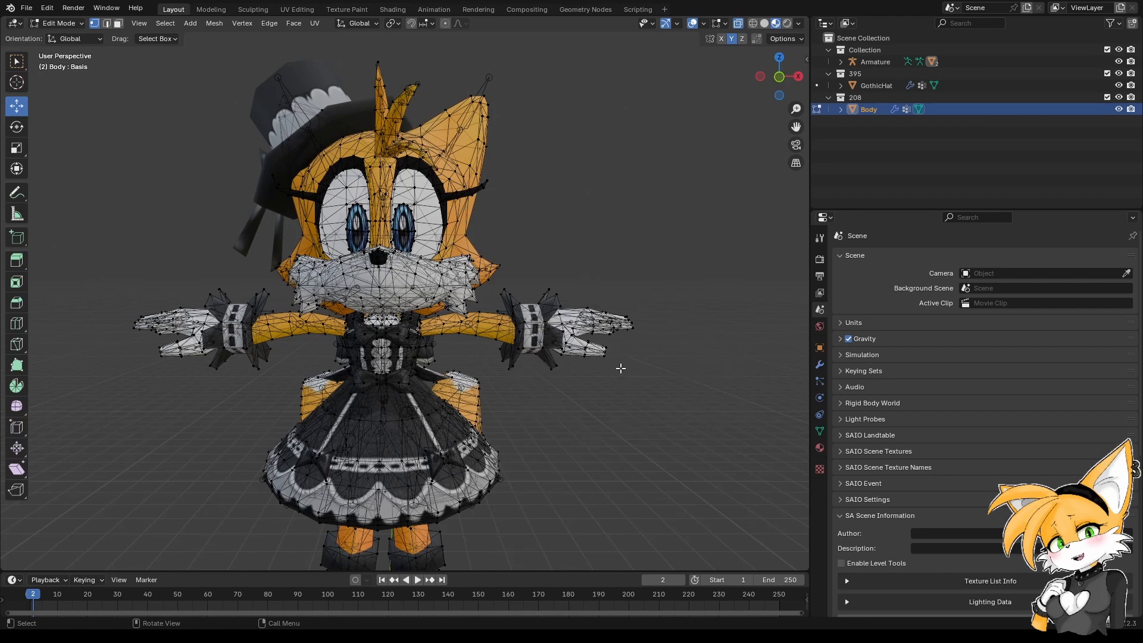
{"action": "middle_click_drag", "start_coordinate": [621, 369], "coordinate": [564, 246]}
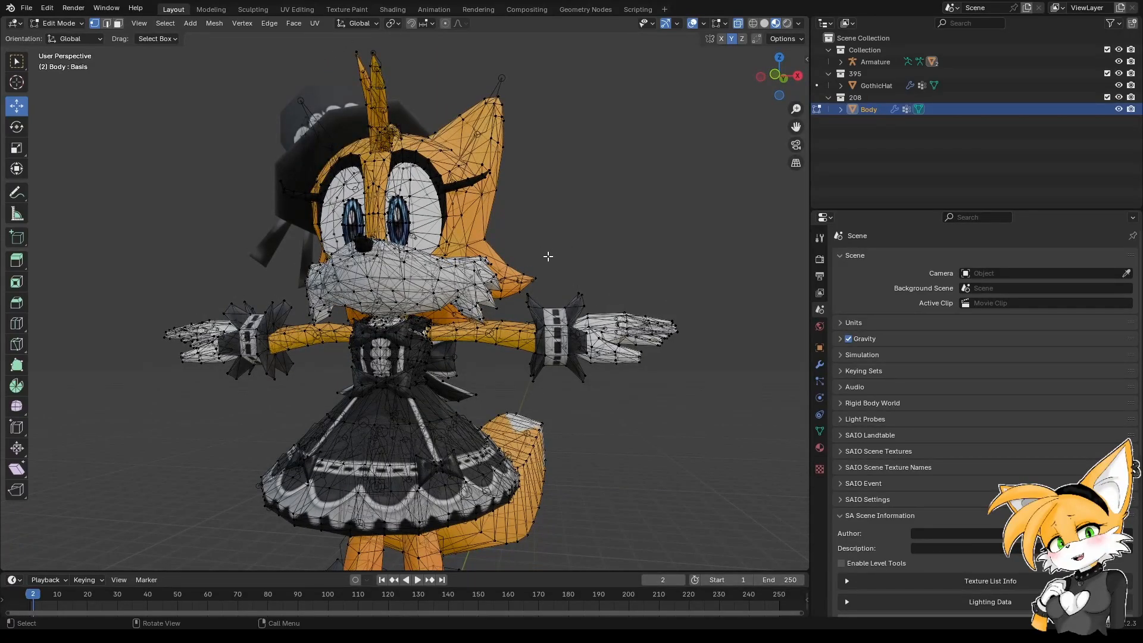
Select linked parts of the Body mesh and separate them into their own objects.
{"action": "scroll", "coordinate": [548, 257], "scroll_direction": "up", "scroll_amount": 2}
{"action": "key", "text": "l"}
{"action": "key", "text": "p"}
Return to Object Mode and delete the original armature.
{"action": "middle_click_drag", "start_coordinate": [143, 89], "coordinate": [536, 239]}
{"action": "key", "text": "Tab"}
{"action": "key", "text": "Delete"}
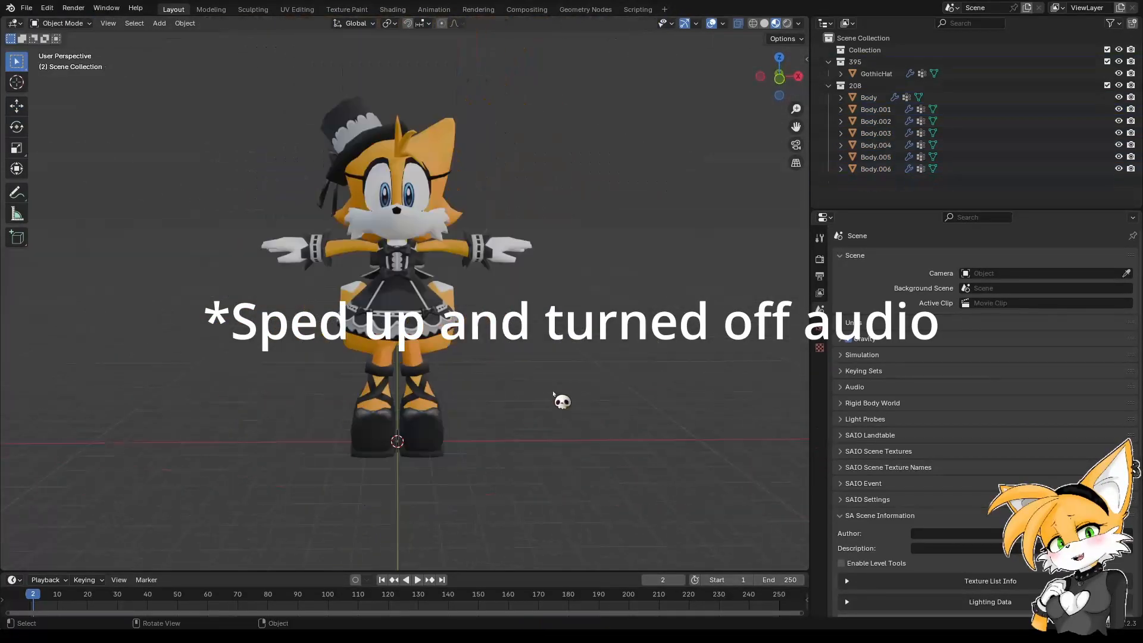
Add a new armature, rename it Base and set its bones to display In Front of the model.
{"action": "key", "text": "shift+a"}
{"action": "left_click", "coordinate": [569, 448]}
{"action": "double_click", "coordinate": [856, 181]}
{"action": "type", "text": "Base"}
{"action": "left_click", "coordinate": [16, 106]}
{"action": "left_click", "coordinate": [820, 397]}
{"action": "left_click", "coordinate": [958, 524]}
Scale the second bone by 0.470, raise it into the torso and extrude the spine chain upward along Z to the head.
{"action": "key", "text": "s"}
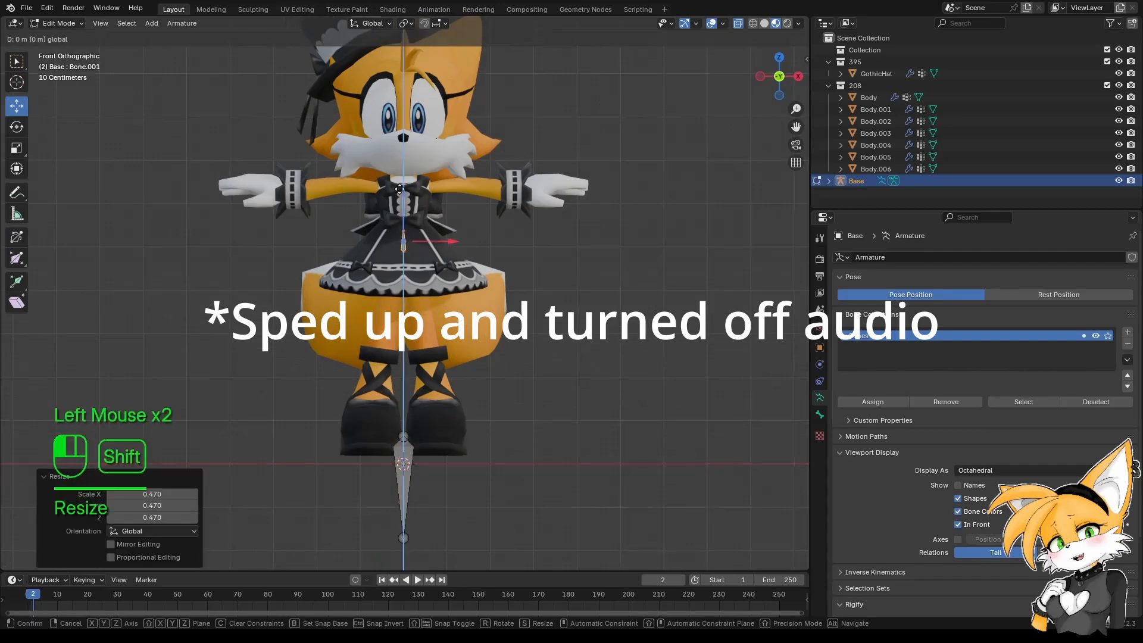
{"action": "left_click_drag", "start_coordinate": [399, 188], "coordinate": [402, 179]}
{"action": "key", "text": "KP_3"}
{"action": "scroll", "coordinate": [405, 250], "scroll_direction": "up", "scroll_amount": 3}
{"action": "middle_click_drag", "start_coordinate": [411, 197], "coordinate": [411, 298], "text": "shift"}
{"action": "key", "text": "e"}
{"action": "key", "text": "z"}
{"action": "left_click", "coordinate": [369, 77]}
{"action": "key", "text": "KP_1"}
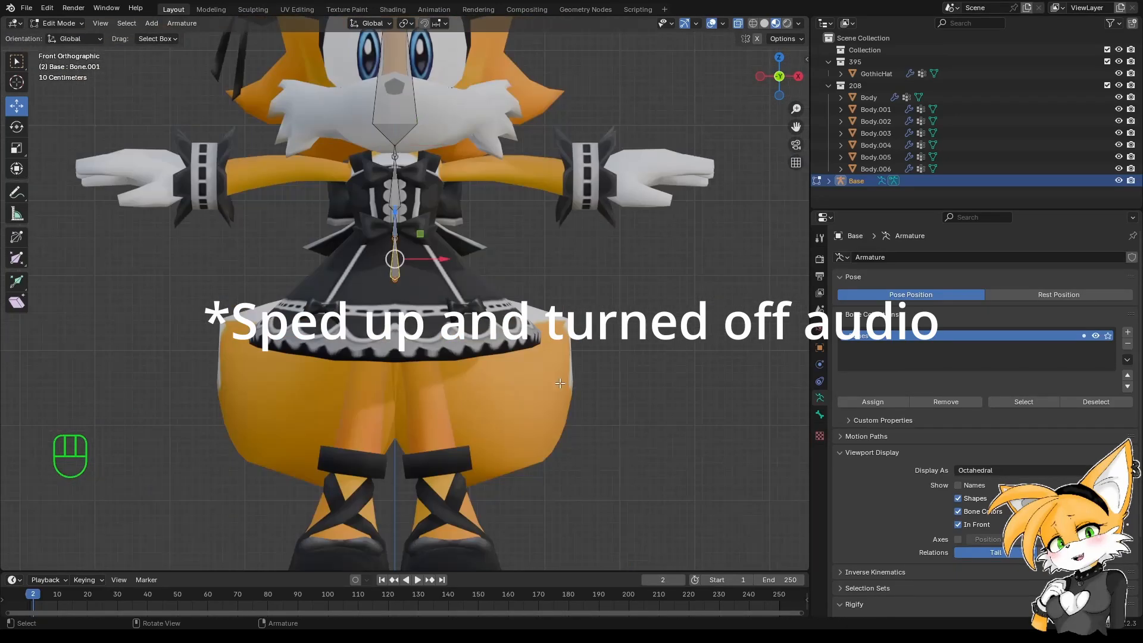
Hide the GothicHat object, offset a bone from the chest toward the left shoulder and name it Shoulder.L.
{"action": "middle_click_drag", "start_coordinate": [560, 285], "coordinate": [545, 387], "text": "shift"}
{"action": "left_click", "coordinate": [1119, 73]}
{"action": "left_click_drag", "start_coordinate": [417, 259], "coordinate": [438, 260]}
{"action": "left_click", "coordinate": [820, 415]}
{"action": "double_click", "coordinate": [893, 257]}
{"action": "type", "text": "Shoulder.L"}
Extrude arm bones outward from the left shoulder bone along the character's left arm.
{"action": "key", "text": "KP_1"}
{"action": "mouse_move", "coordinate": [471, 388]}
{"action": "middle_mouse_down"}
{"action": "mouse_move", "coordinate": [518, 409]}
{"action": "mouse_move", "coordinate": [476, 381]}
{"action": "middle_mouse_up"}
{"action": "key", "text": "e"}
{"action": "scroll", "coordinate": [476, 381], "scroll_direction": "up", "scroll_amount": 2}
{"action": "key", "text": "KP_1"}
Duplicate the Hips bone over the character's left leg and rename it UpperLeg.L.
{"action": "middle_click_drag", "start_coordinate": [536, 333], "coordinate": [515, 256], "text": "shift"}
{"action": "key", "text": "shift+d"}
{"action": "key", "text": "KP_1"}
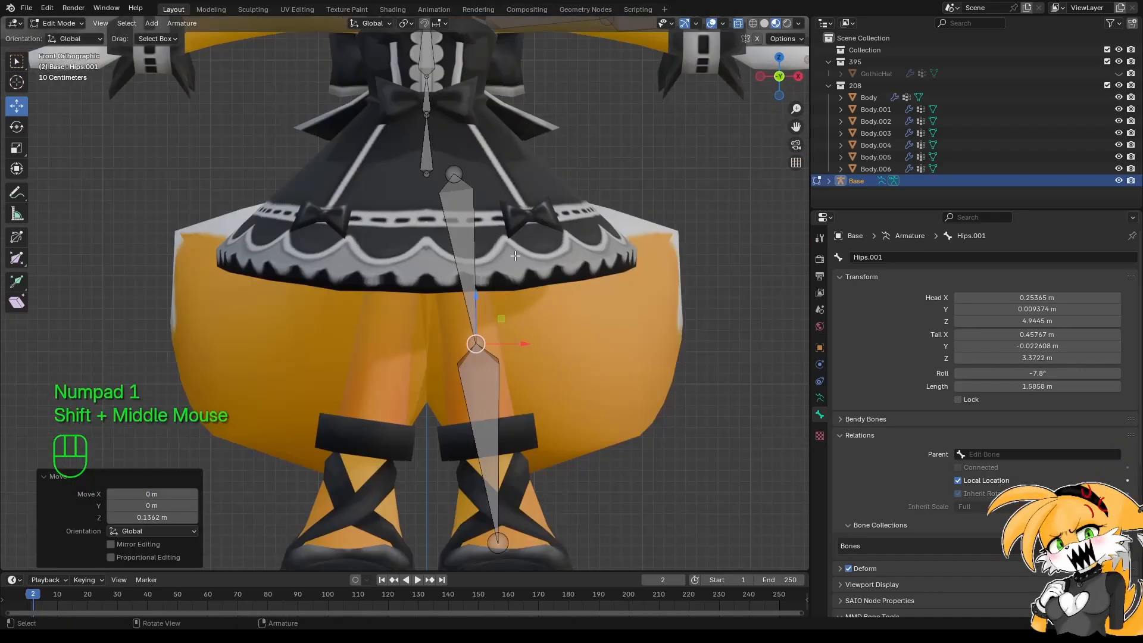
{"action": "scroll", "coordinate": [515, 256], "scroll_direction": "down", "scroll_amount": 4}
{"action": "key", "text": "F2"}
Duplicate a bone in the head, scale it and raise it toward the forehead, naming it HairBase.
{"action": "middle_click_drag", "start_coordinate": [431, 178], "coordinate": [431, 288], "text": "shift"}
{"action": "key", "text": "shift+d"}
{"action": "key", "text": "s"}
{"action": "left_click", "coordinate": [431, 289]}
{"action": "left_click_drag", "start_coordinate": [397, 334], "coordinate": [398, 298]}
{"action": "type", "text": "HairBase"}
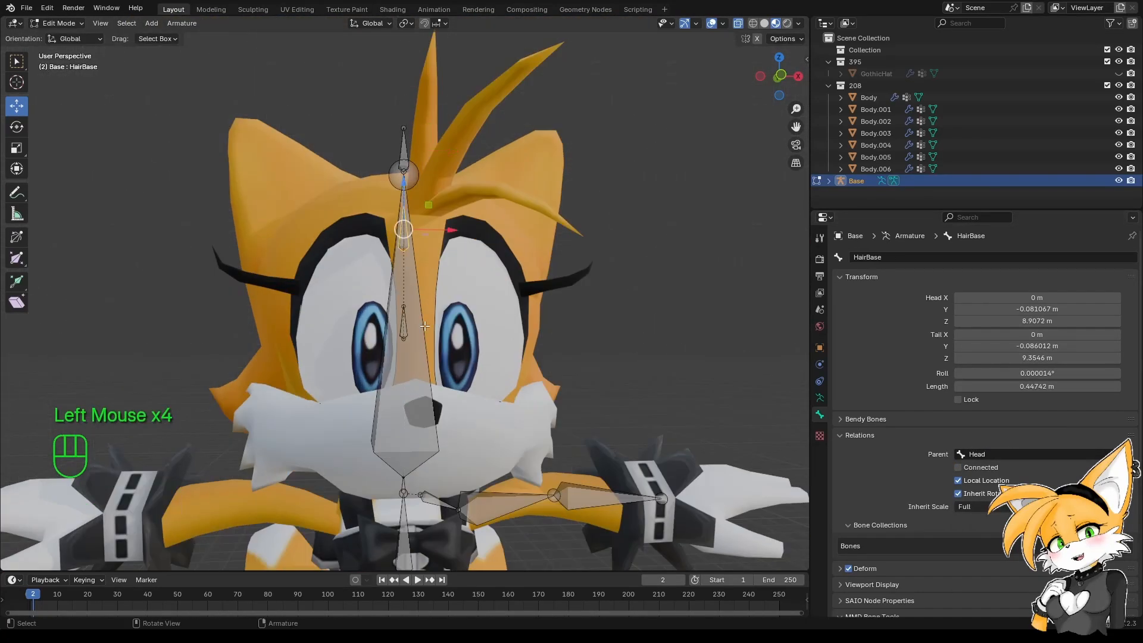
Duplicate a bone in the upper head to start the character's left ear bones.
{"action": "key", "text": "shift+d"}
{"action": "key", "text": "KP_3"}
{"action": "middle_click_drag", "start_coordinate": [549, 171], "coordinate": [512, 238]}
{"action": "scroll", "coordinate": [417, 322], "scroll_direction": "up", "scroll_amount": 4}
Duplicate the Head bone, place it at the character's left eye and scale it by 0.165.
{"action": "left_click", "coordinate": [352, 333]}
{"action": "key", "text": "shift+d"}
{"action": "key", "text": "KP_1"}
{"action": "key", "text": "s"}
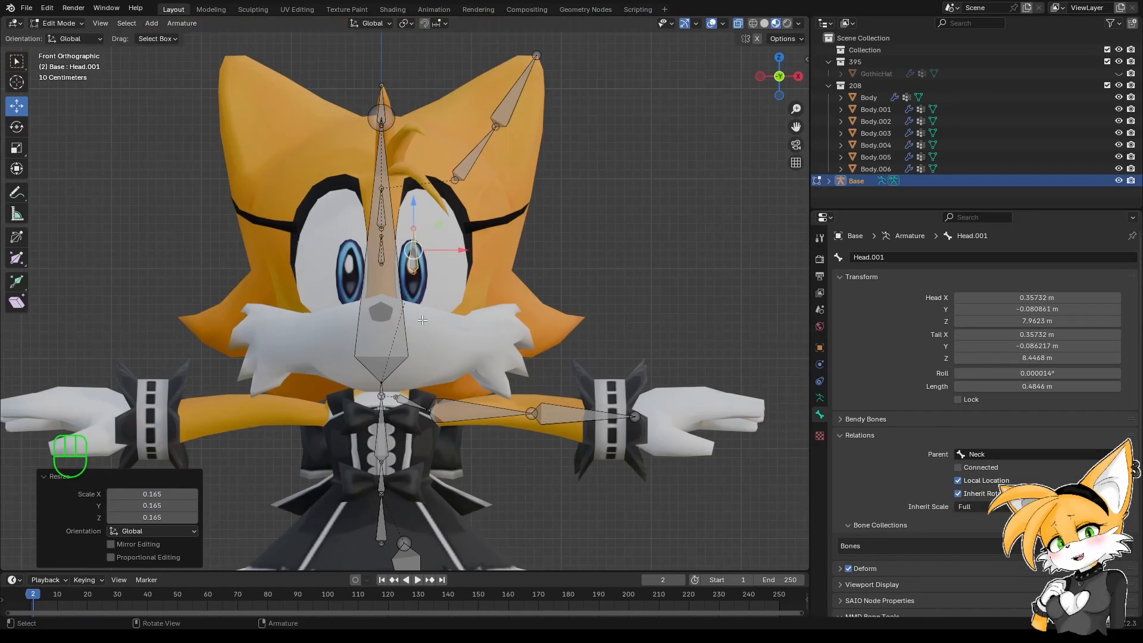
Undo the last change to the eye bone and open its choice of parent bones.
{"action": "key", "text": "KP_3"}
{"action": "key", "text": "ctrl+z"}
{"action": "middle_click_drag", "start_coordinate": [422, 320], "coordinate": [452, 339]}
{"action": "left_click", "coordinate": [1008, 455]}
Set Base as the parent of the Hips bone.
{"action": "middle_click_drag", "start_coordinate": [453, 268], "coordinate": [536, 280]}
{"action": "middle_click_drag", "start_coordinate": [476, 357], "coordinate": [452, 238], "text": "shift"}
{"action": "left_click", "coordinate": [397, 195]}
{"action": "left_click", "coordinate": [978, 455]}
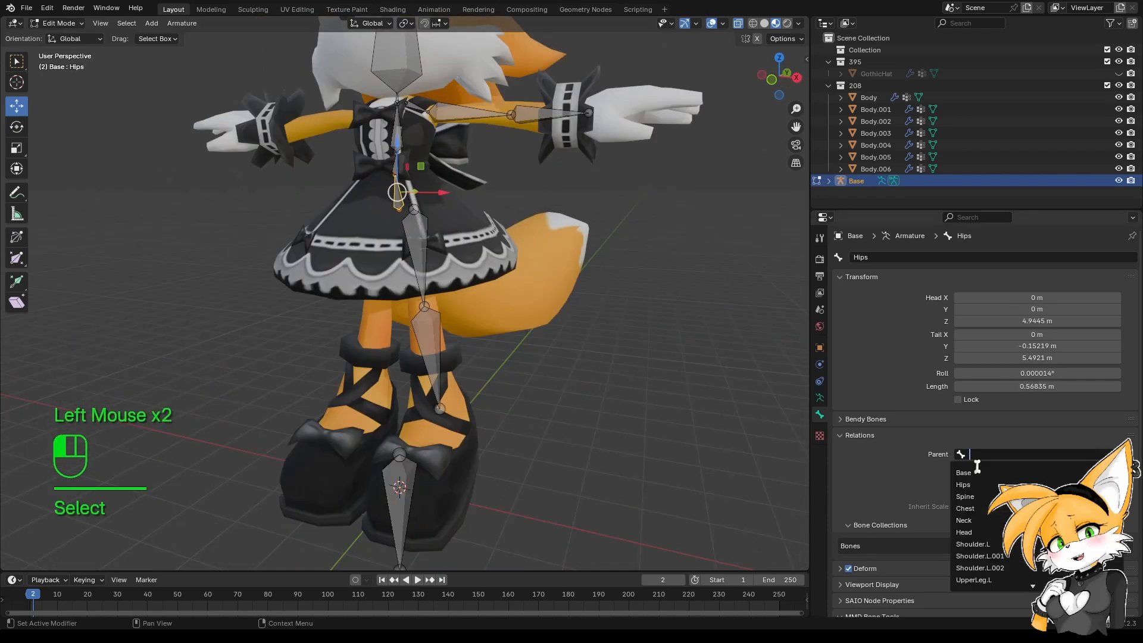
{"action": "left_click", "coordinate": [964, 472]}
Name the bone at the root of the tails TailsBase, and rotate and shift the tail bone sideways.
{"action": "key", "text": "F2"}
{"action": "type", "text": "TailsBase"}
{"action": "key", "text": "Return"}
{"action": "key", "text": "KP_3"}
{"action": "key", "text": "KP_7"}
{"action": "key", "text": "r"}
{"action": "left_click_drag", "start_coordinate": [407, 243], "coordinate": [446, 244]}
{"action": "middle_click_drag", "start_coordinate": [513, 333], "coordinate": [617, 405]}
{"action": "key", "text": "KP_3"}
{"action": "left_click", "coordinate": [409, 381]}
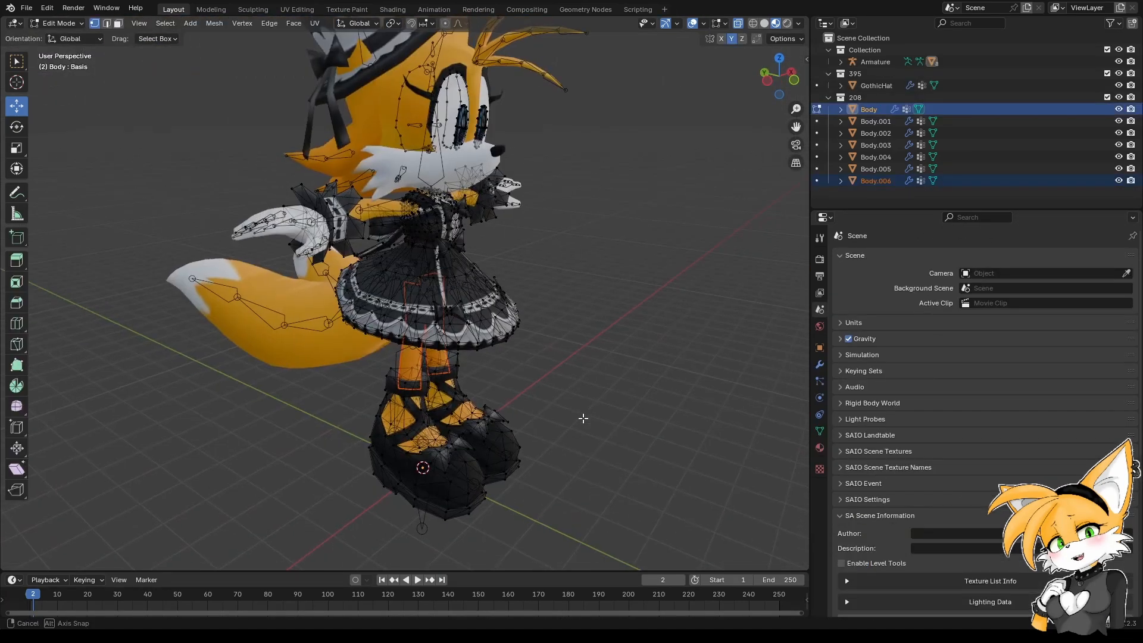
{"action": "middle_click_drag", "start_coordinate": [582, 418], "coordinate": [521, 410]}
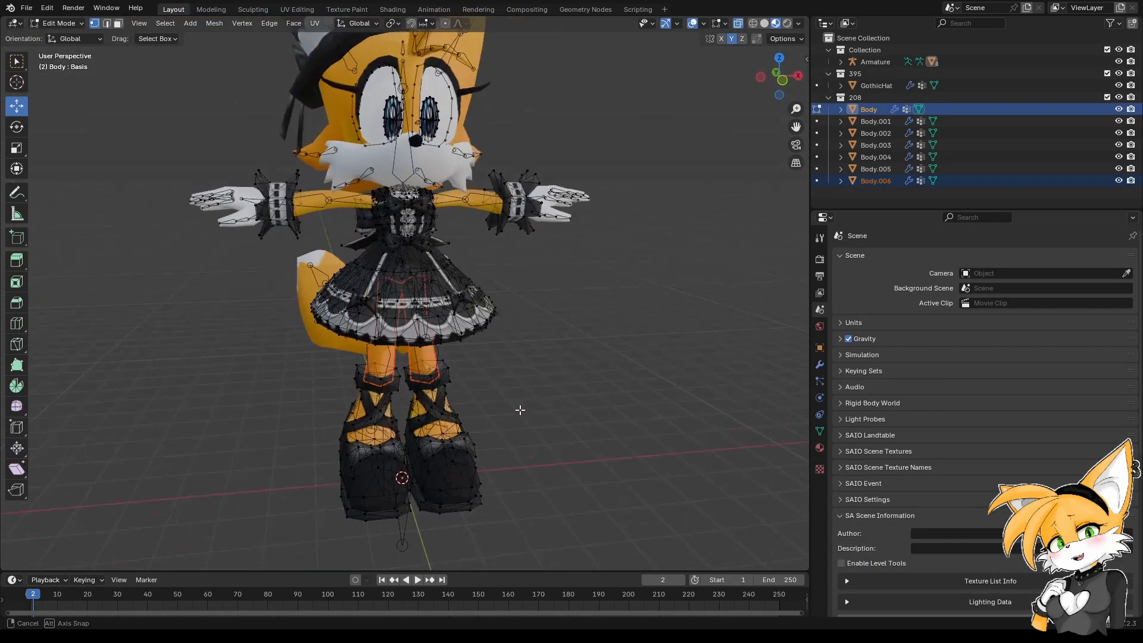
Return the body meshes to Object Mode and delete the character's original armature.
{"action": "left_click", "coordinate": [59, 24]}
{"action": "left_click", "coordinate": [65, 38]}
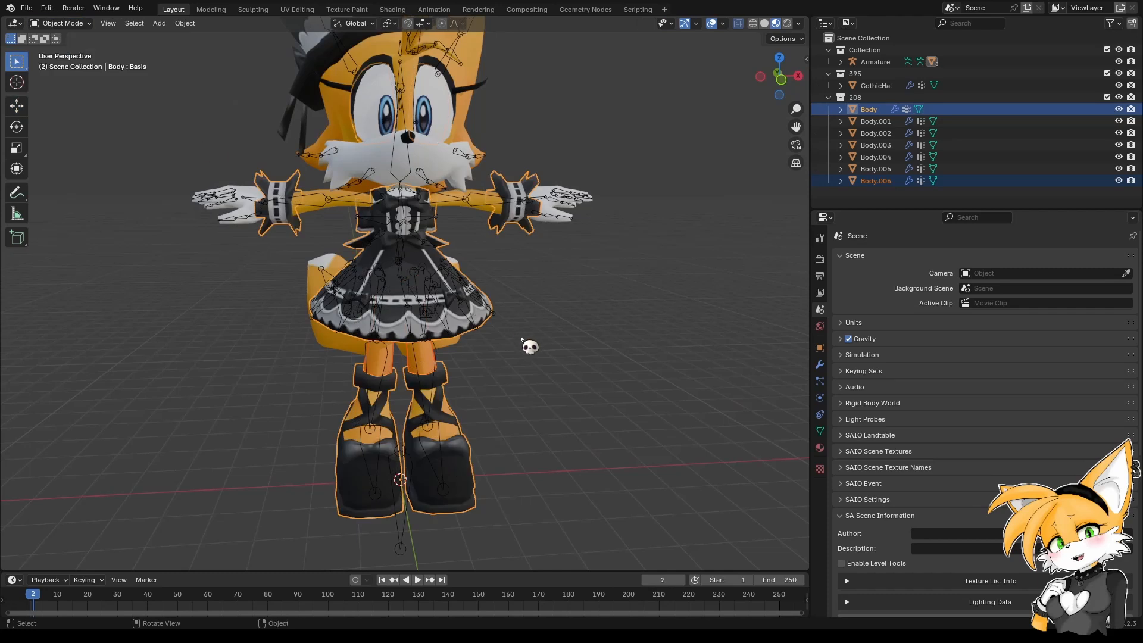
{"action": "left_click", "coordinate": [519, 334]}
{"action": "middle_click_drag", "start_coordinate": [580, 352], "coordinate": [681, 314]}
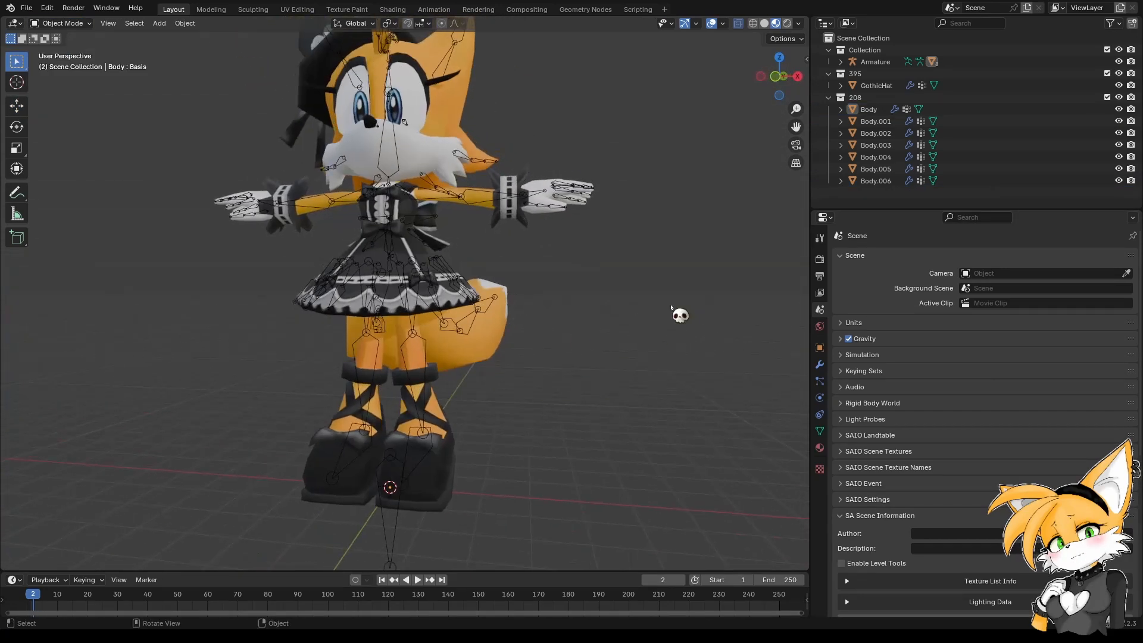
{"action": "left_click", "coordinate": [875, 62]}
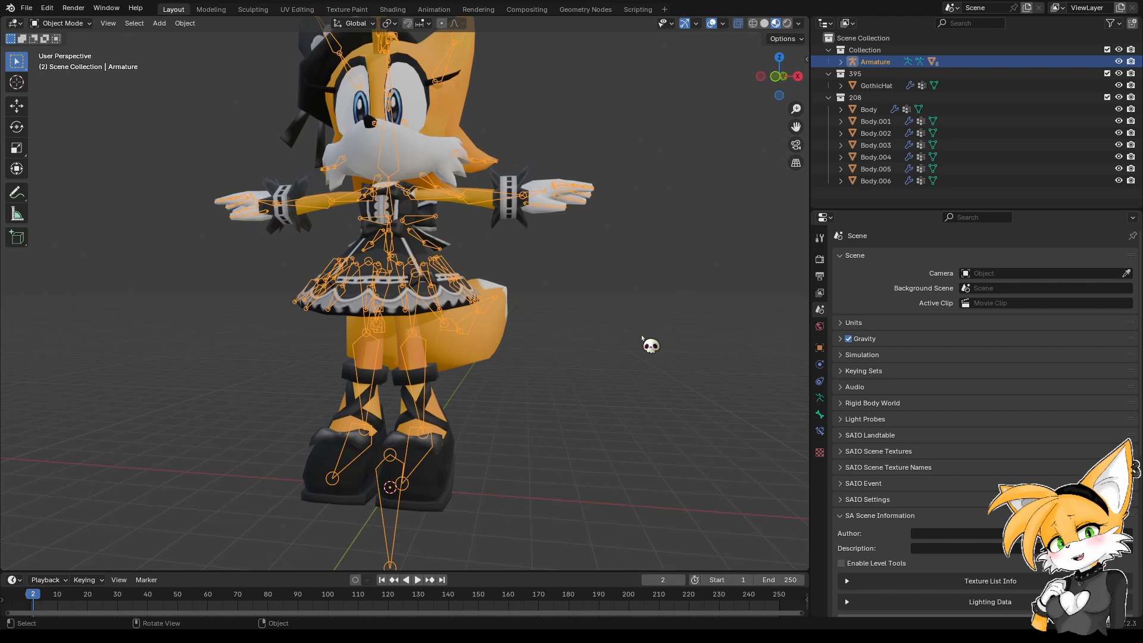
{"action": "key", "text": "x"}
{"action": "left_click", "coordinate": [643, 337]}
{"action": "middle_click_drag", "start_coordinate": [643, 337], "coordinate": [647, 370]}
{"action": "middle_click_drag", "start_coordinate": [590, 397], "coordinate": [553, 393]}
{"action": "scroll", "coordinate": [567, 416], "scroll_direction": "down", "scroll_amount": 2}
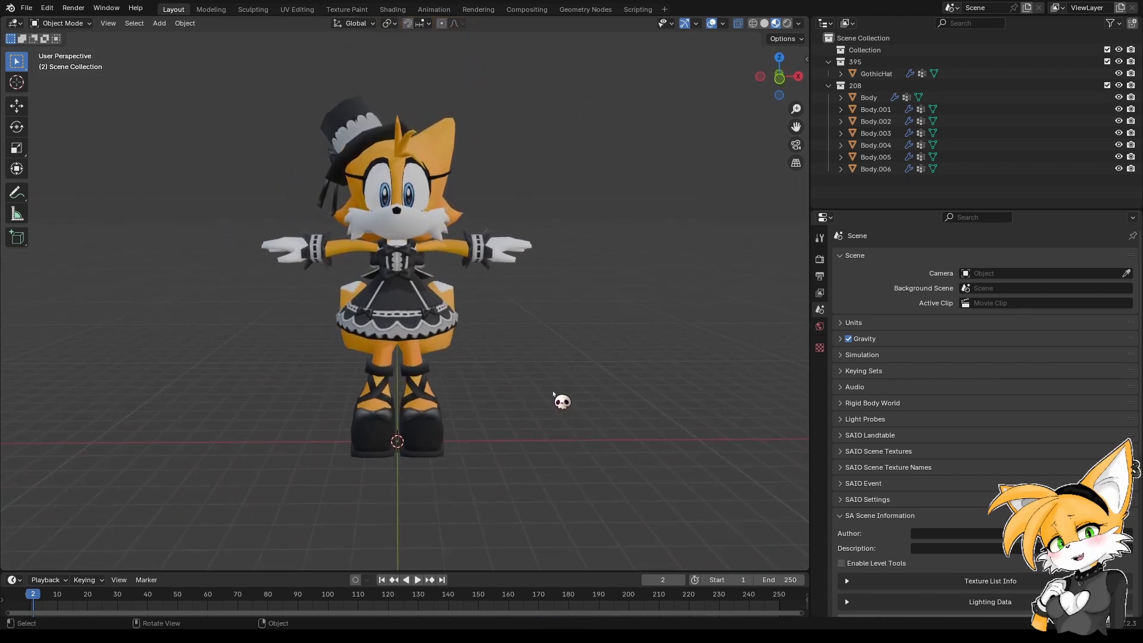
Turn on the Screencast Keys display in the viewport.
{"action": "key", "text": "n"}
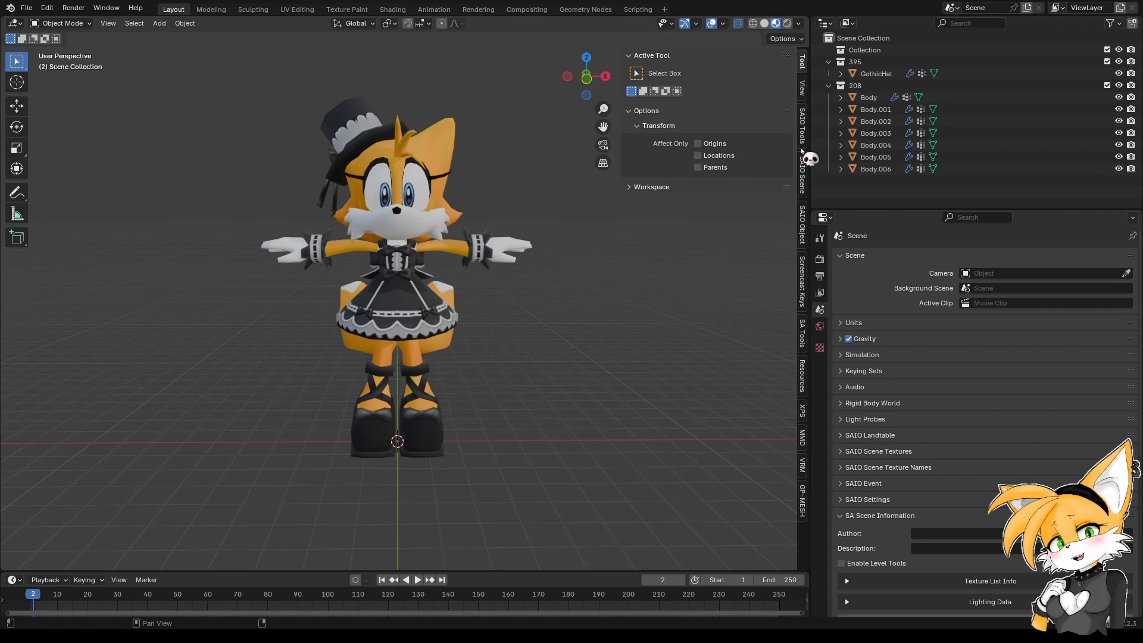
{"action": "left_click", "coordinate": [801, 268]}
{"action": "left_click", "coordinate": [637, 57]}
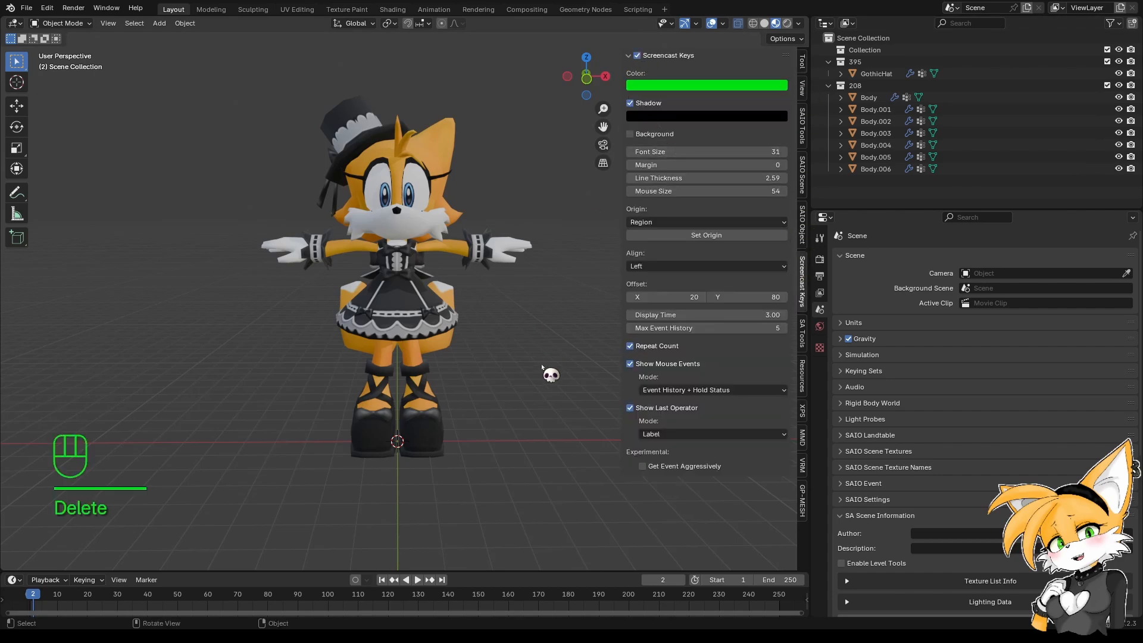
{"action": "key", "text": "n"}
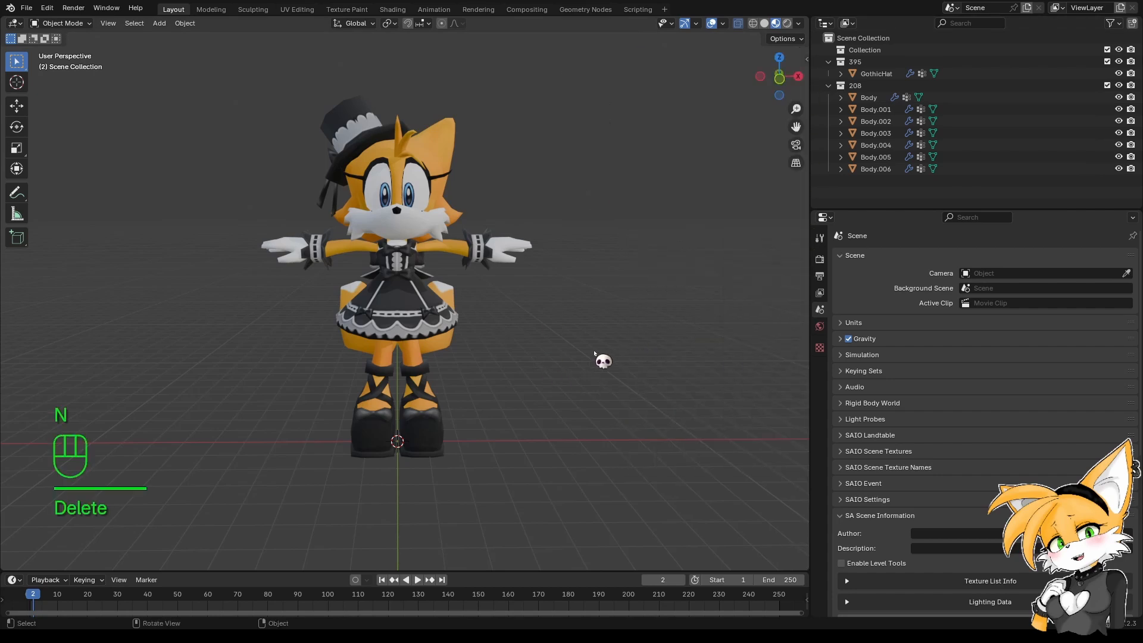
Add a single-bone armature at the world origin in the front view.
{"action": "key", "text": "KP_1"}
{"action": "scroll", "coordinate": [592, 278], "scroll_direction": "up", "scroll_amount": 2}
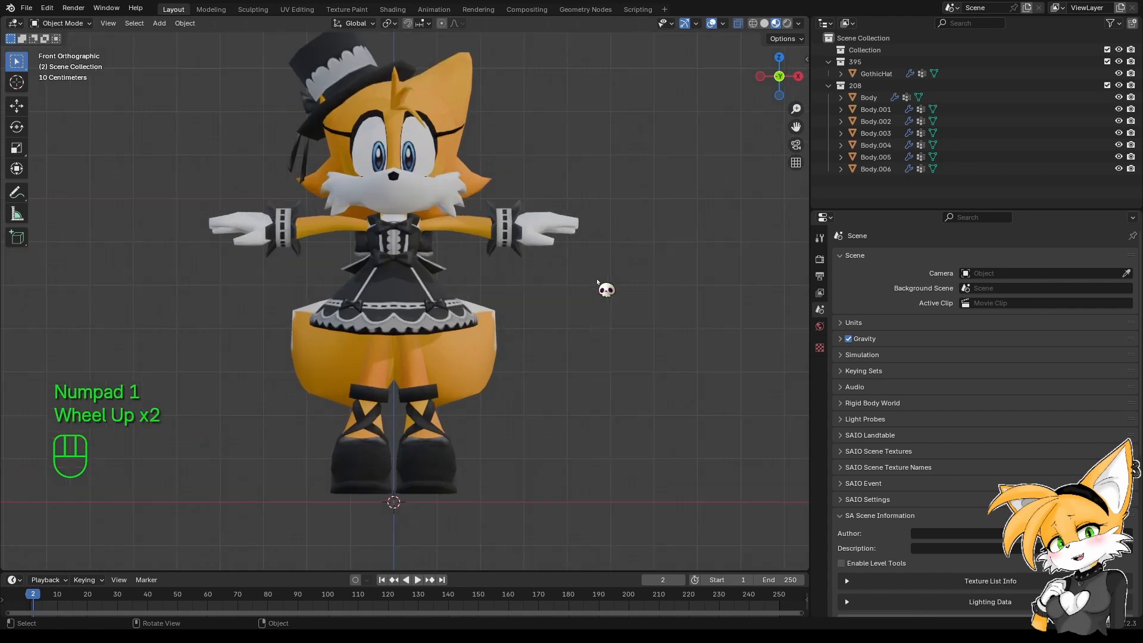
{"action": "middle_click_drag", "start_coordinate": [593, 282], "coordinate": [584, 304], "text": "shift"}
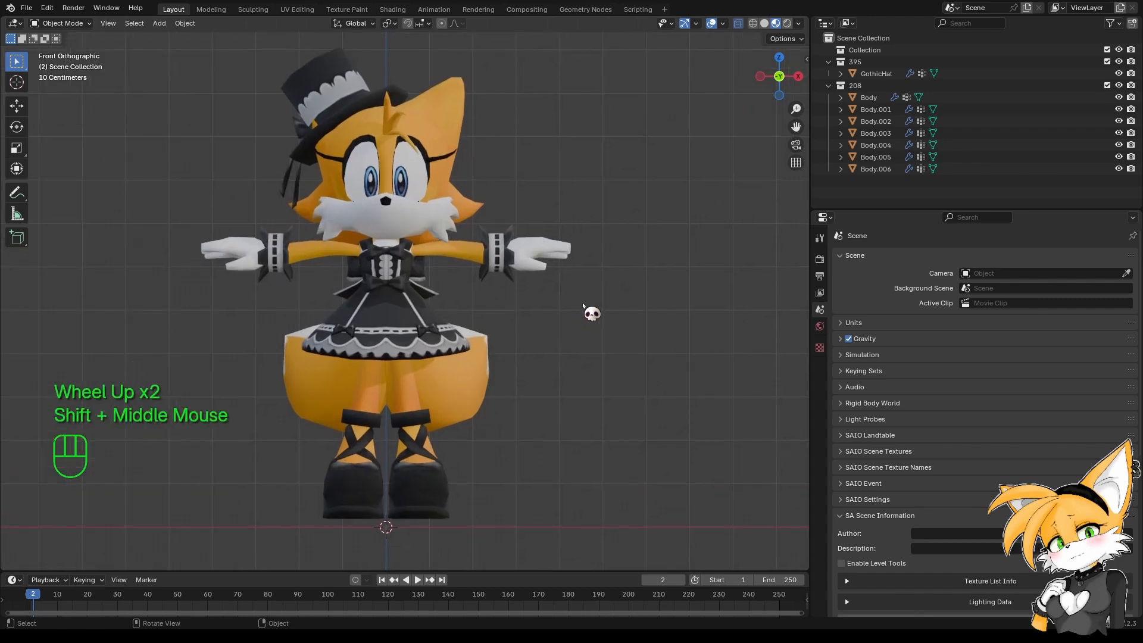
{"action": "key", "text": "shift+a"}
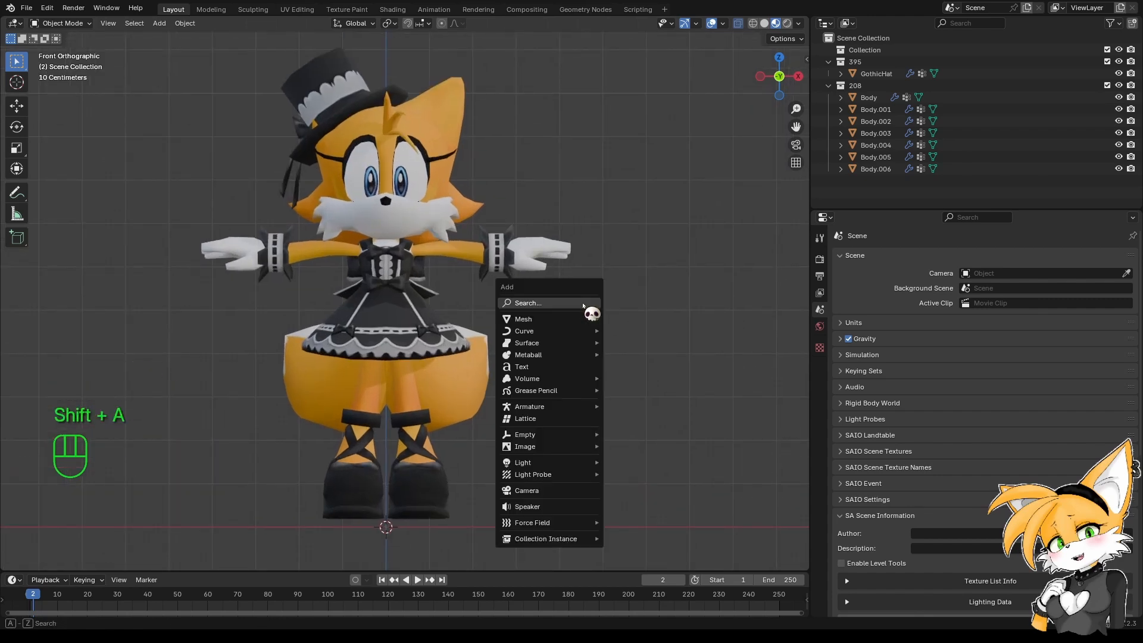
{"action": "mouse_move", "coordinate": [542, 407]}
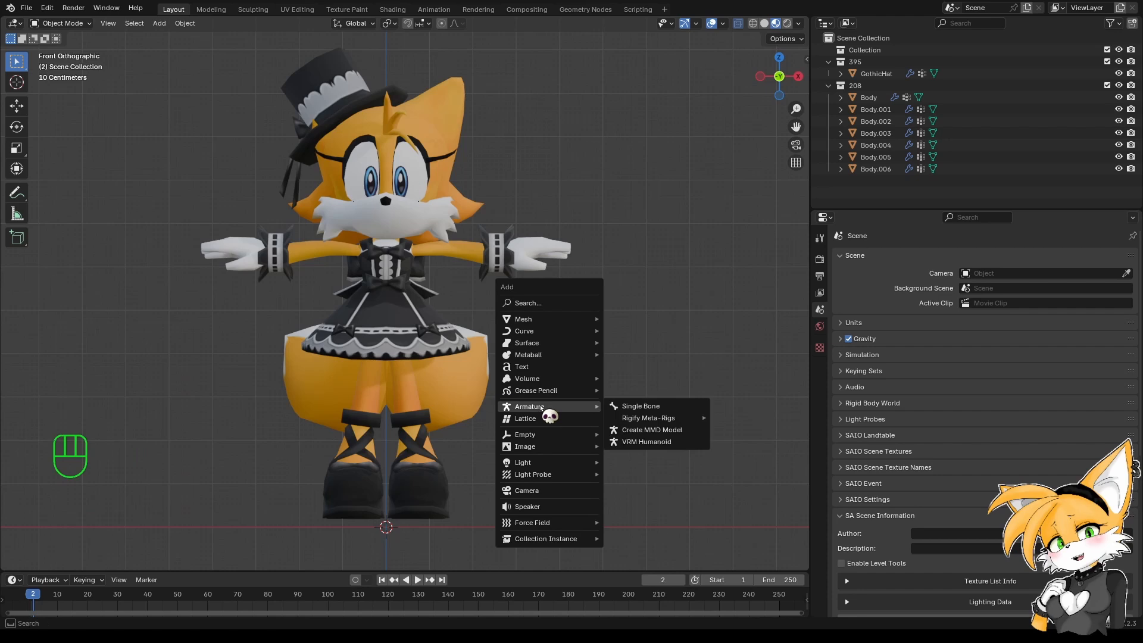
{"action": "left_click", "coordinate": [641, 407]}
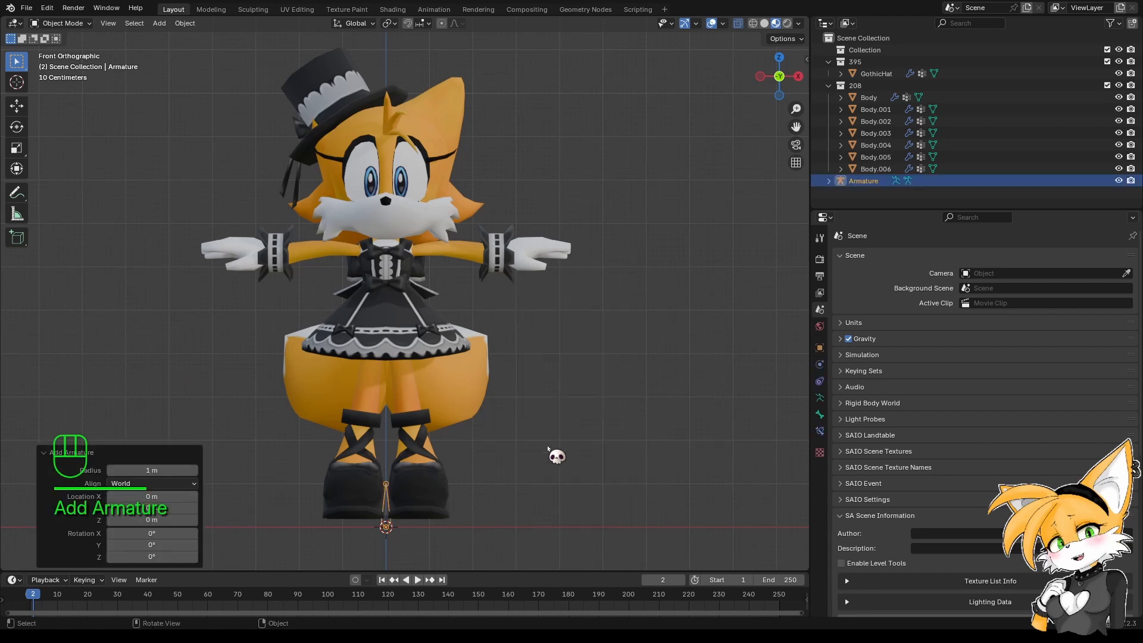
Rename the new armature object as Base.
{"action": "middle_click_drag", "start_coordinate": [556, 454], "coordinate": [526, 405], "text": "shift"}
{"action": "scroll", "coordinate": [531, 405], "scroll_direction": "down", "scroll_amount": 1, "text": "shift"}
{"action": "scroll", "coordinate": [531, 406], "scroll_direction": "down", "scroll_amount": 1}
{"action": "key", "text": "F2"}
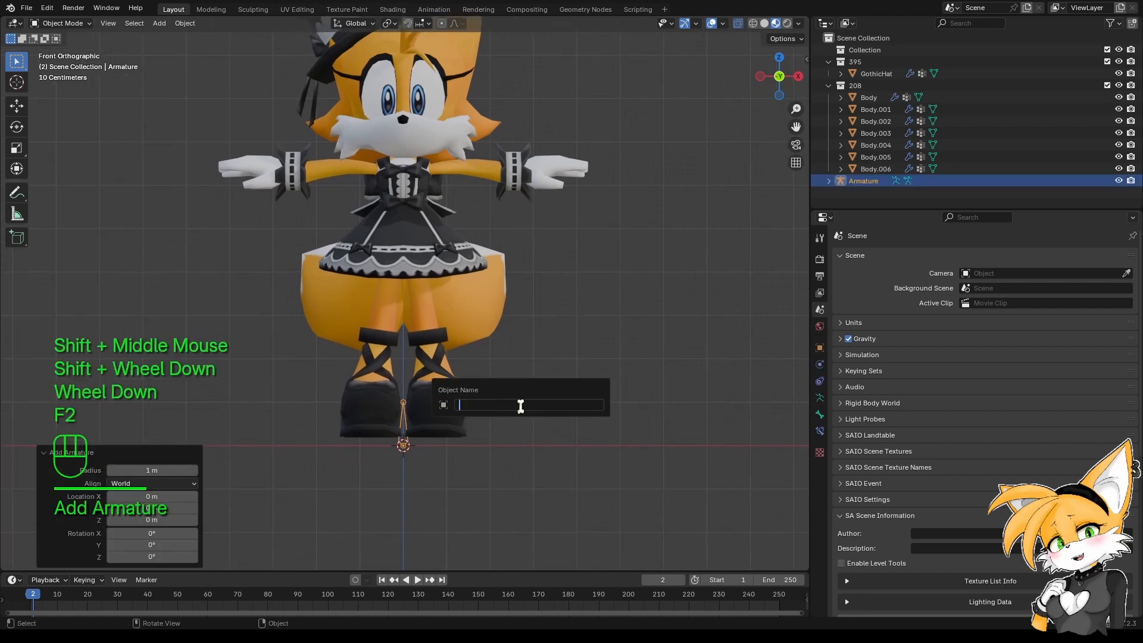
{"action": "type", "text": "Base"}
{"action": "key", "text": "Return"}
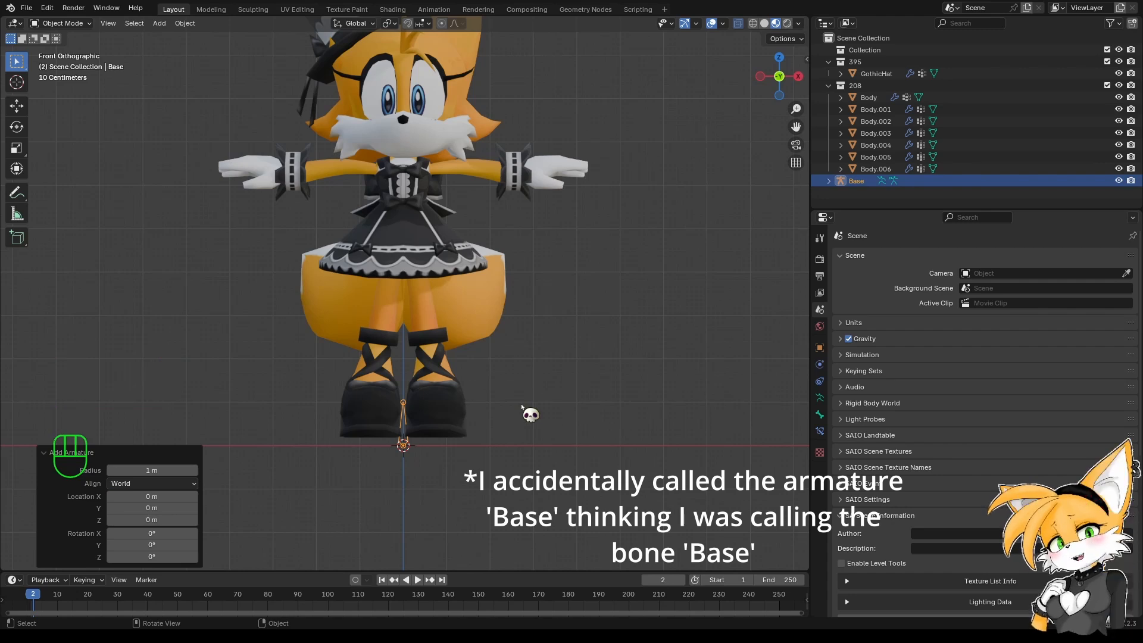
Select the Base armature between the feet and put it into Edit Mode.
{"action": "left_click", "coordinate": [401, 445]}
{"action": "left_click", "coordinate": [424, 407]}
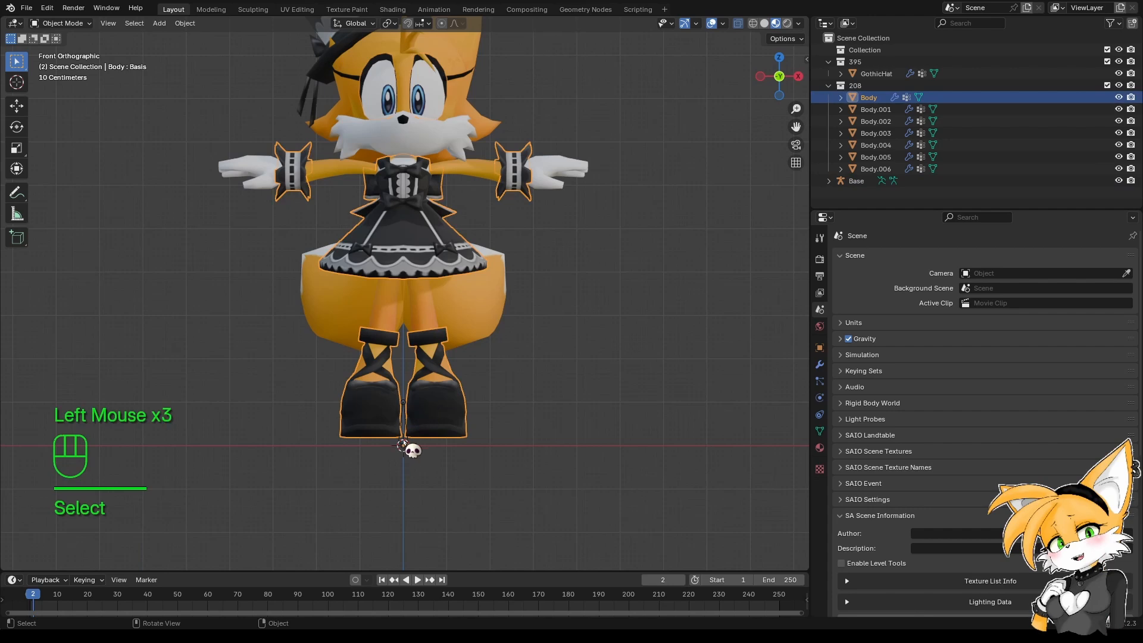
{"action": "left_click", "coordinate": [402, 420]}
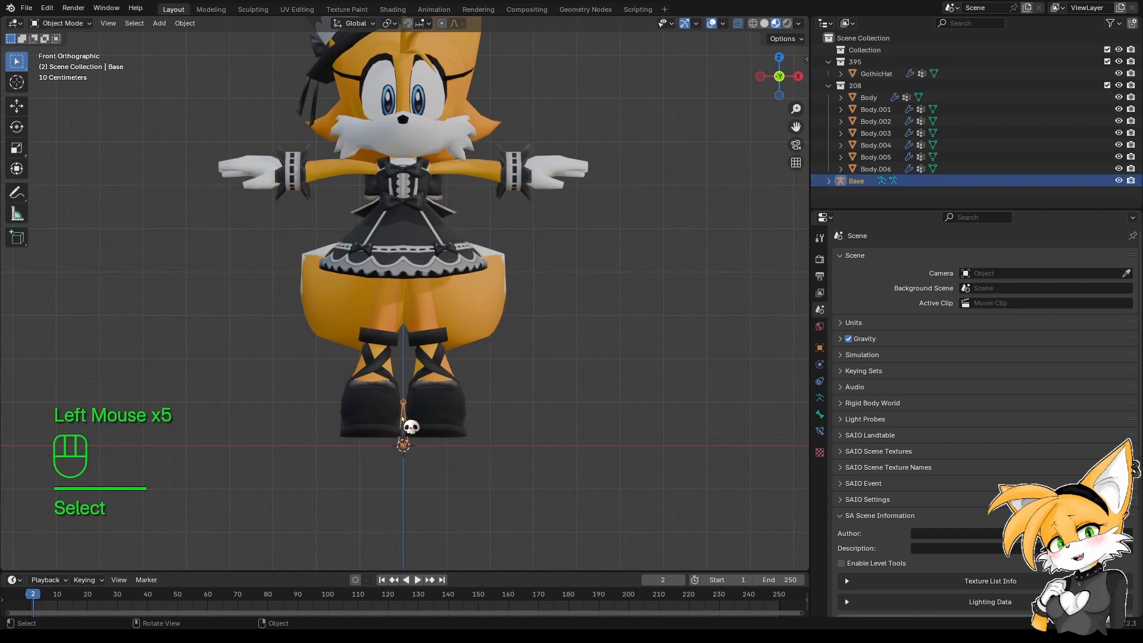
{"action": "left_click", "coordinate": [76, 23]}
{"action": "left_click", "coordinate": [59, 43]}
{"action": "scroll", "coordinate": [401, 416], "scroll_direction": "up", "scroll_amount": 2}
{"action": "middle_click_drag", "start_coordinate": [387, 374], "coordinate": [383, 335], "text": "shift"}
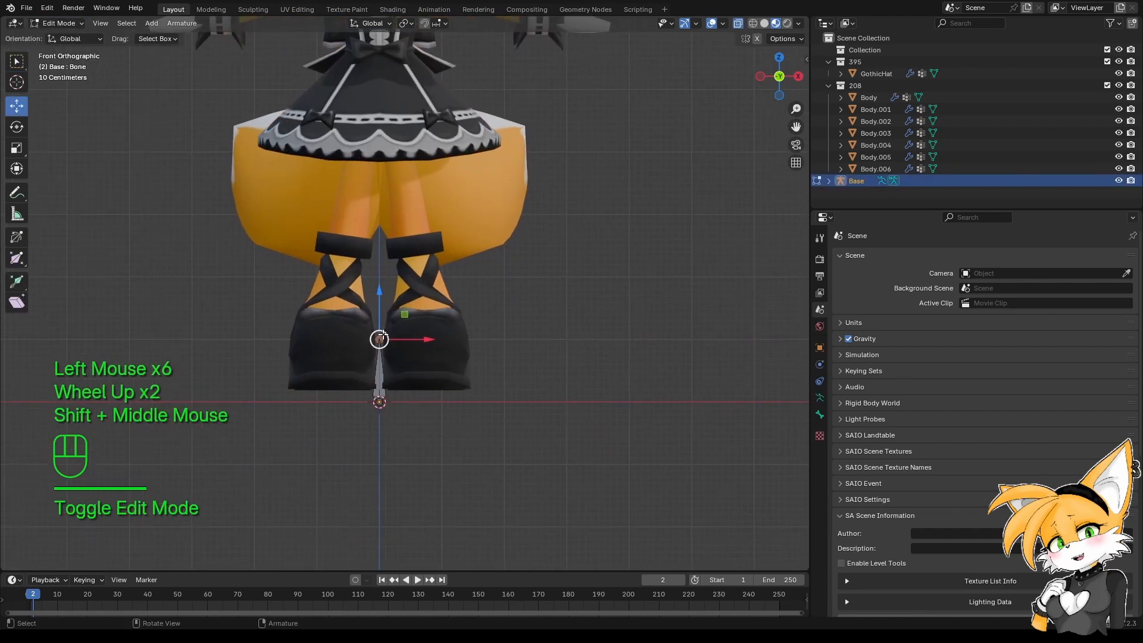
Move the bone's tip below the floor so the bone points down, and adjust the height of its root end.
{"action": "left_click_drag", "start_coordinate": [383, 335], "coordinate": [379, 462]}
{"action": "left_click", "coordinate": [380, 386]}
{"action": "left_click_drag", "start_coordinate": [385, 335], "coordinate": [389, 309]}
{"action": "middle_click_drag", "start_coordinate": [389, 308], "coordinate": [272, 360]}
{"action": "left_click_drag", "start_coordinate": [428, 296], "coordinate": [427, 307]}
{"action": "middle_click_drag", "start_coordinate": [173, 447], "coordinate": [434, 455]}
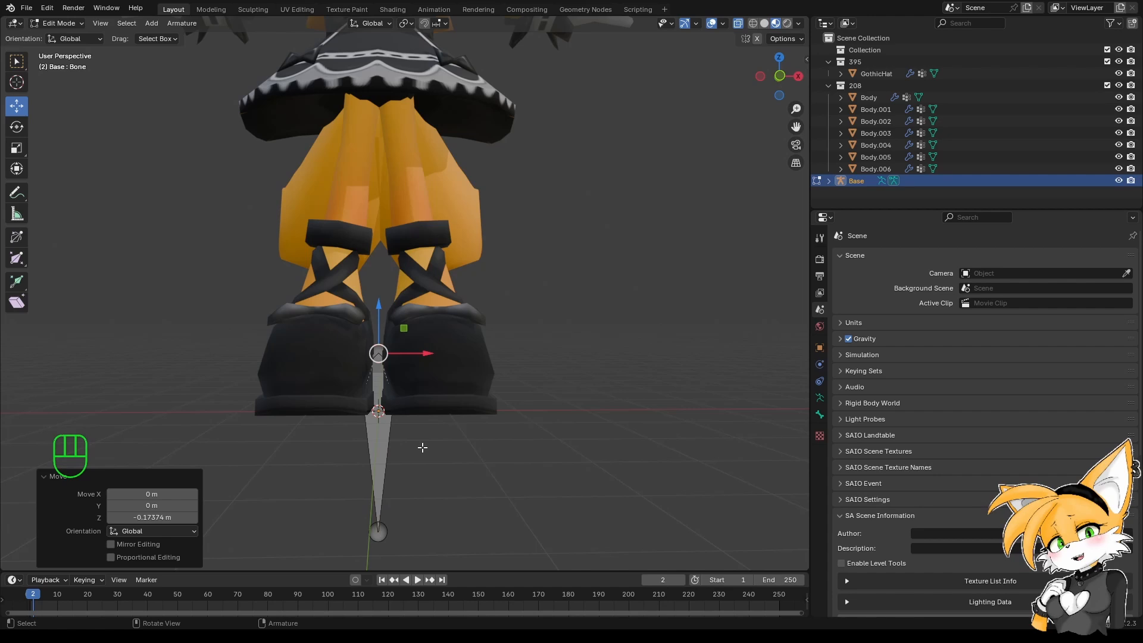
Lower the bone's root end to floor level between the shoes, by about 0.784 m along Z.
{"action": "middle_click_drag", "start_coordinate": [422, 448], "coordinate": [423, 419]}
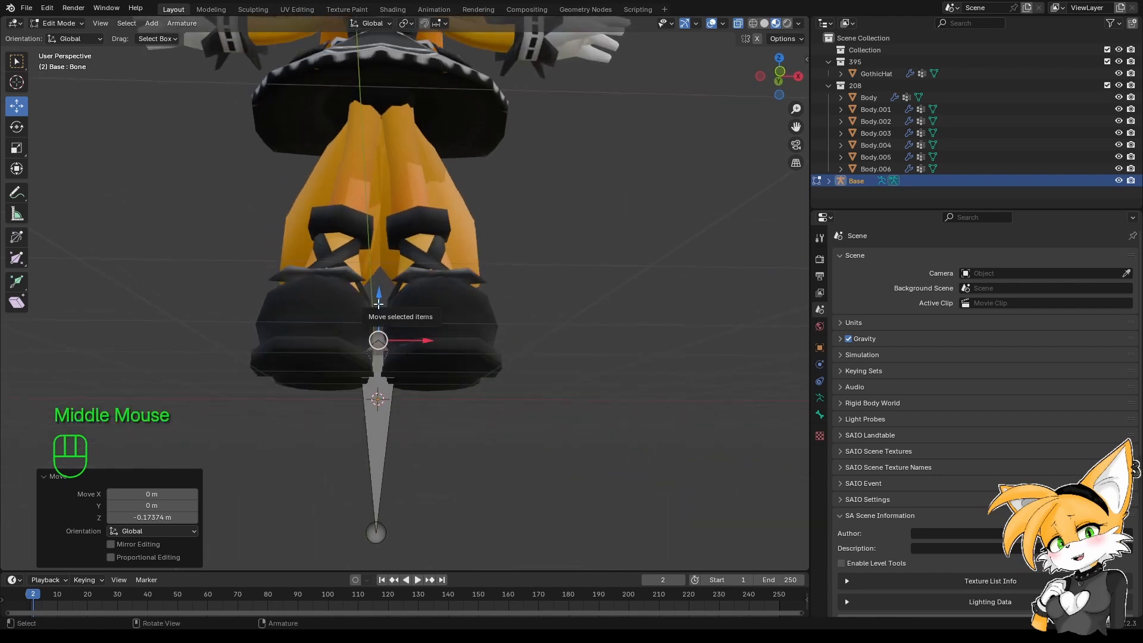
{"action": "scroll", "coordinate": [378, 304], "scroll_direction": "down", "scroll_amount": 1}
{"action": "middle_click_drag", "start_coordinate": [378, 304], "coordinate": [373, 328]}
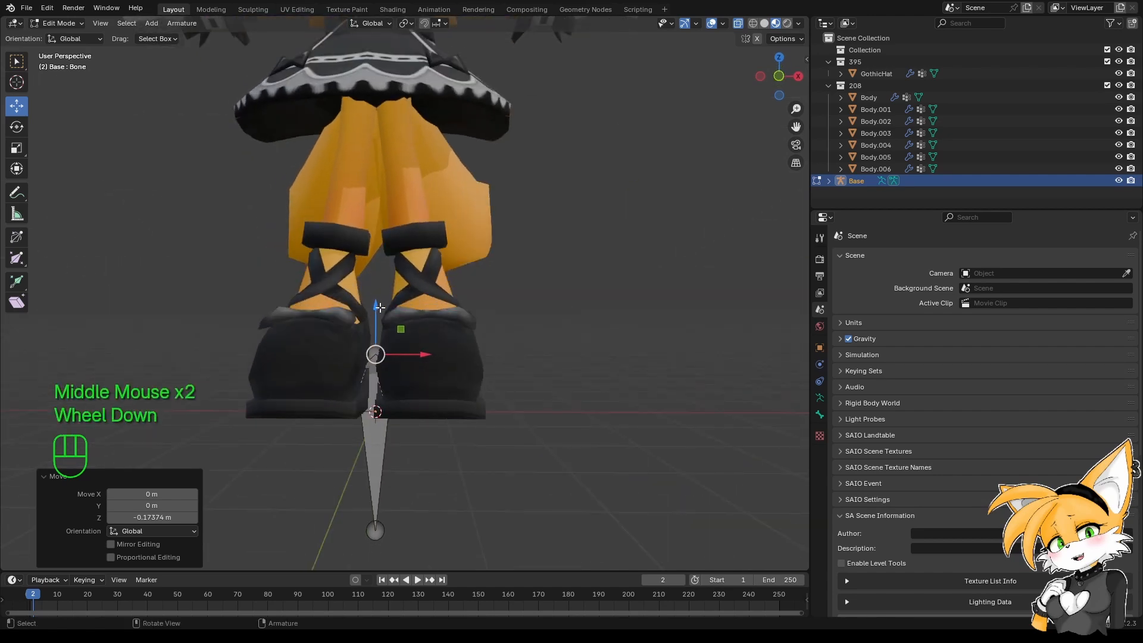
{"action": "left_click_drag", "start_coordinate": [380, 308], "coordinate": [379, 362]}
{"action": "middle_click_drag", "start_coordinate": [380, 363], "coordinate": [387, 352]}
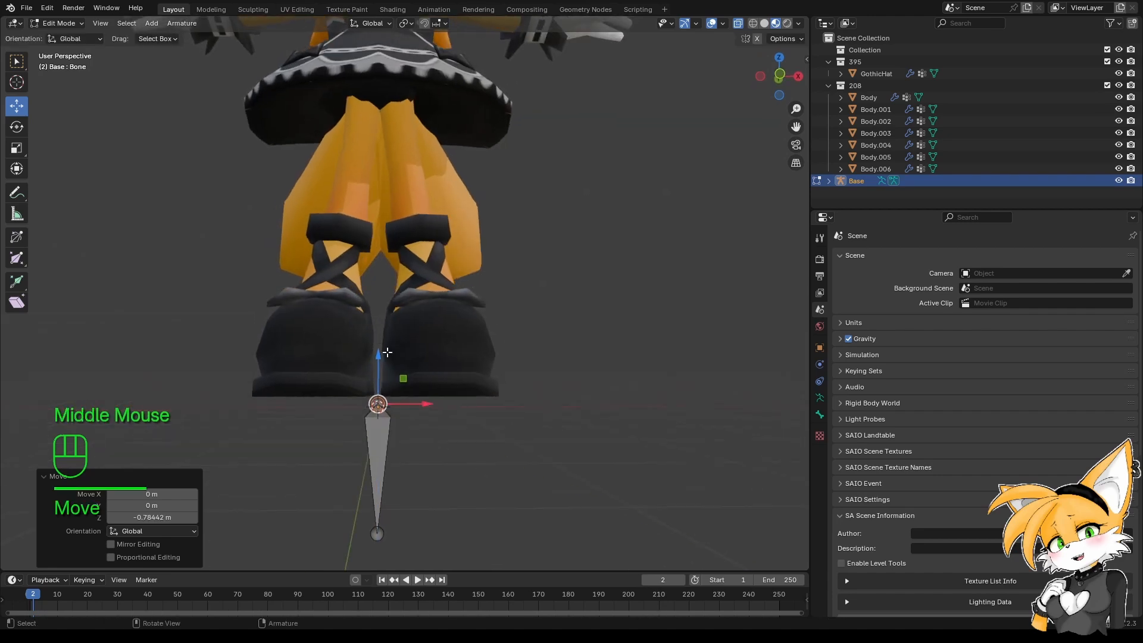
Raise the bone's root end slightly above the floor between the shoes, finishing with a 0.067558 m move along Z.
{"action": "left_click_drag", "start_coordinate": [377, 369], "coordinate": [382, 314]}
{"action": "middle_click_drag", "start_coordinate": [381, 314], "coordinate": [451, 334]}
{"action": "scroll", "coordinate": [518, 416], "scroll_direction": "down", "scroll_amount": 1}
{"action": "middle_click", "coordinate": [422, 318]}
{"action": "middle_click", "coordinate": [450, 334]}
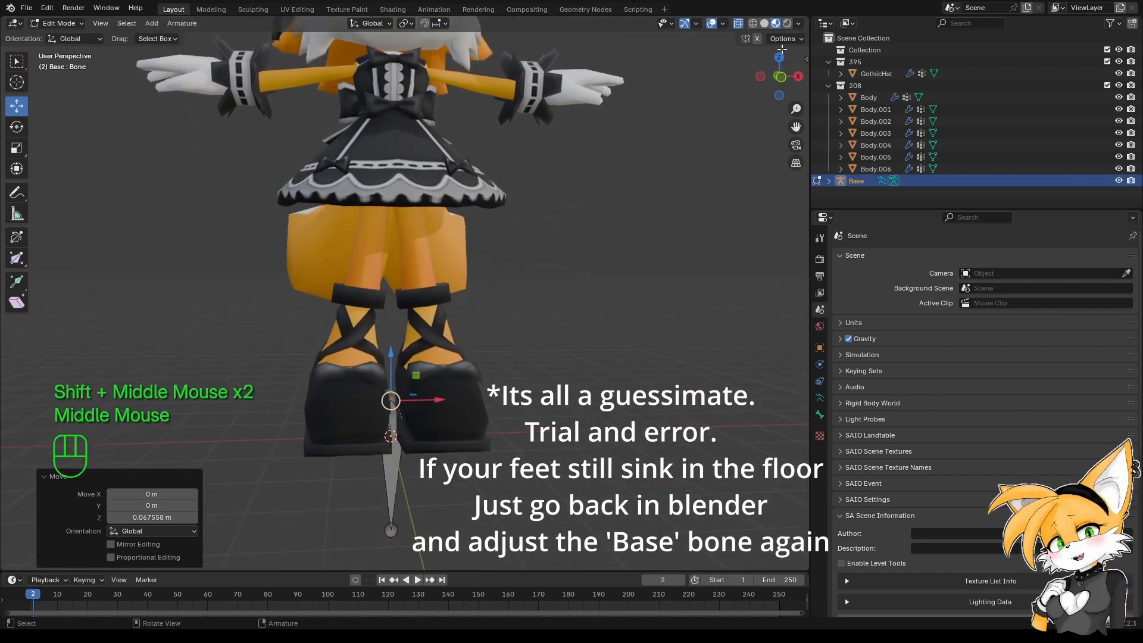
{"action": "middle_click_drag", "start_coordinate": [589, 164], "coordinate": [530, 271]}
{"action": "middle_click_drag", "start_coordinate": [563, 324], "coordinate": [572, 309], "text": "shift"}
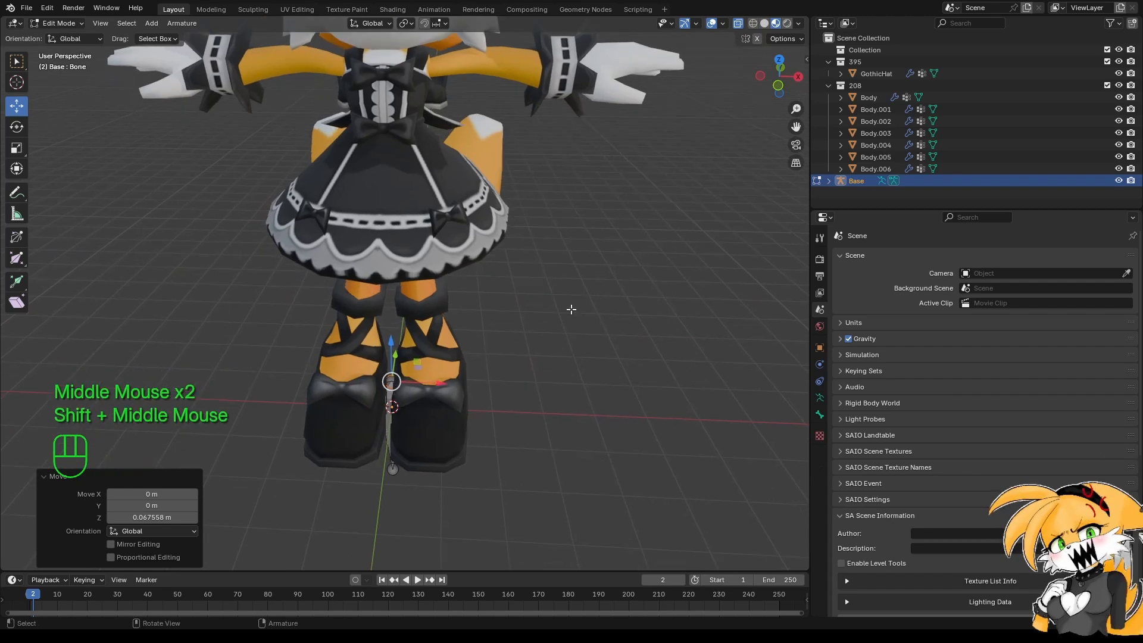
{"action": "middle_click_drag", "start_coordinate": [687, 497], "coordinate": [727, 426]}
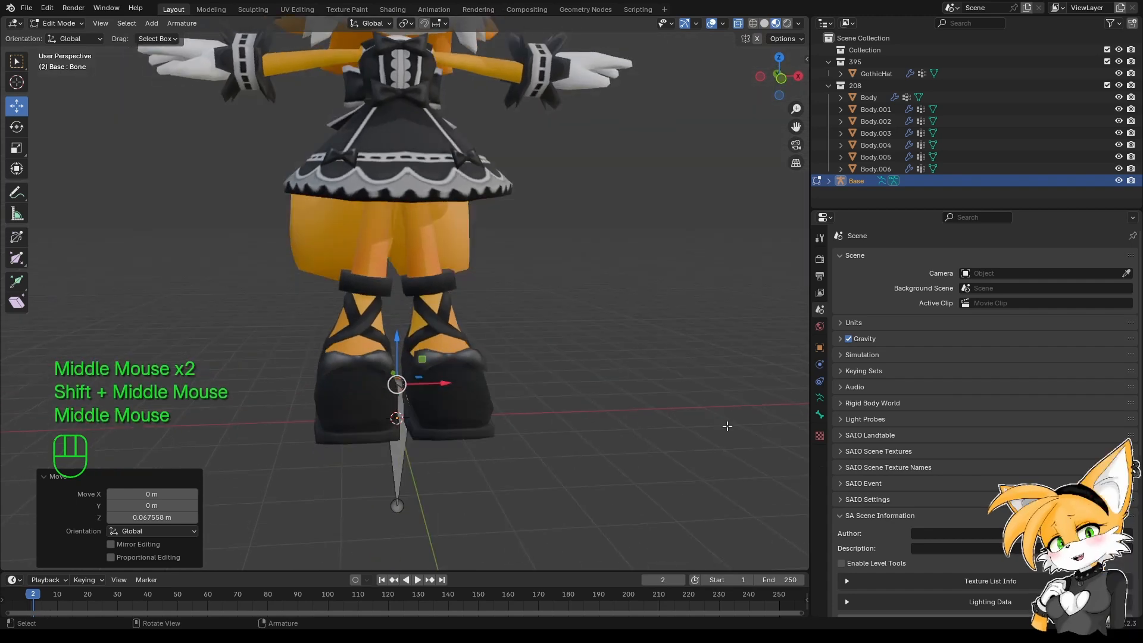
Set the Base armature to display In Front of the character mesh.
{"action": "left_click", "coordinate": [820, 397]}
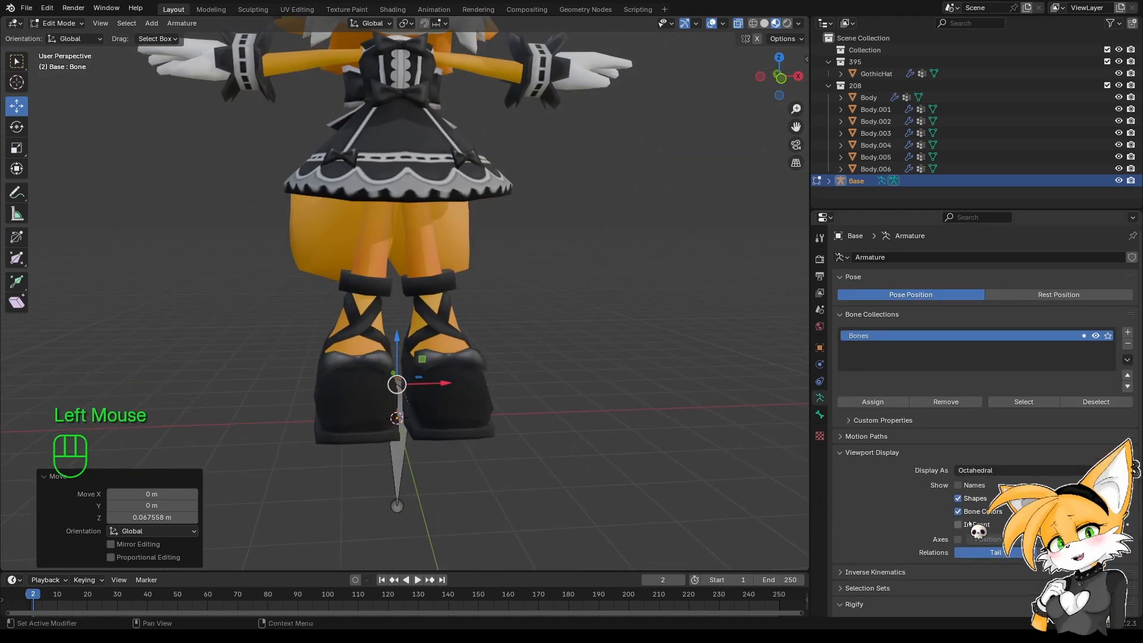
{"action": "left_click", "coordinate": [969, 527]}
{"action": "middle_click_drag", "start_coordinate": [508, 378], "coordinate": [432, 370]}
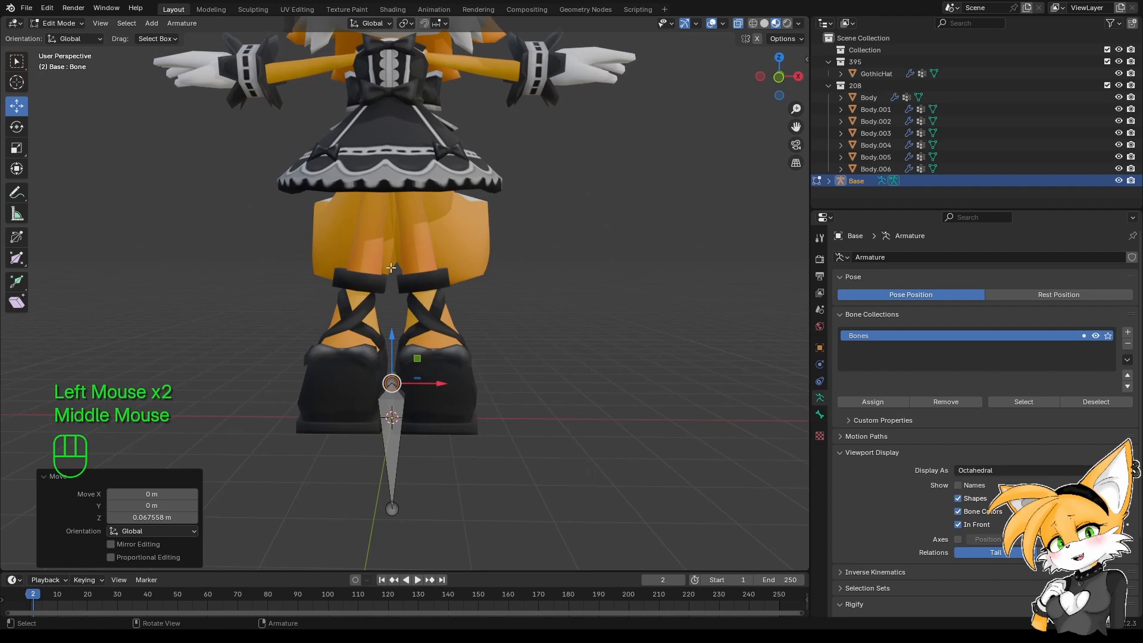
{"action": "scroll", "coordinate": [417, 227], "scroll_direction": "down", "scroll_amount": 3}
{"action": "middle_click_drag", "start_coordinate": [392, 268], "coordinate": [449, 112], "text": "shift"}
{"action": "scroll", "coordinate": [417, 226], "scroll_direction": "up", "scroll_amount": 3}
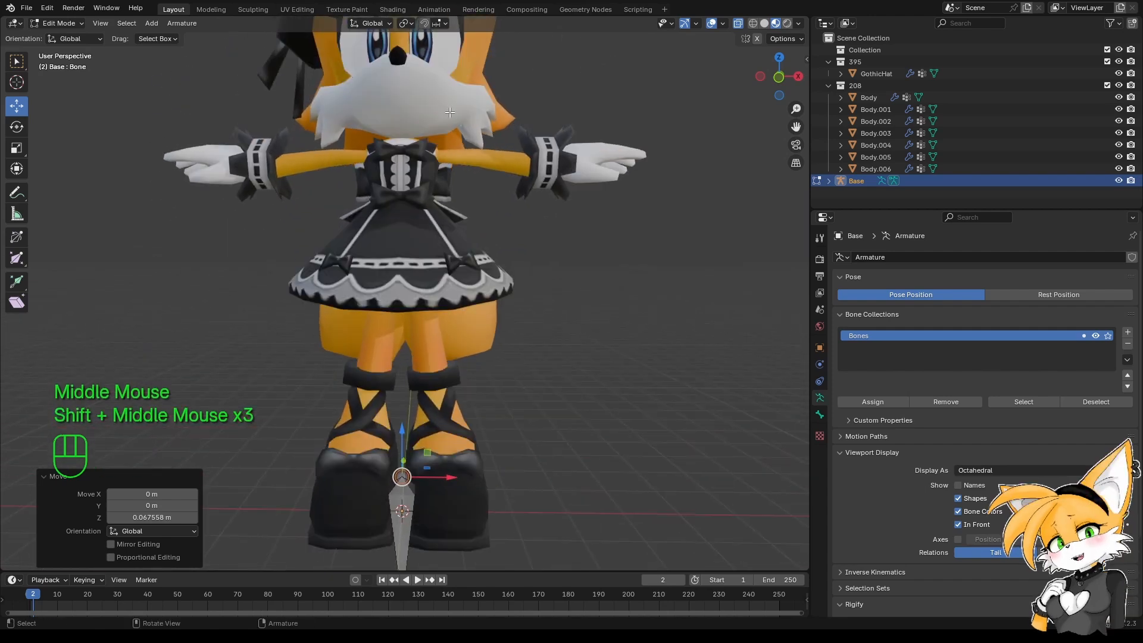
{"action": "scroll", "coordinate": [462, 296], "scroll_direction": "down", "scroll_amount": 1}
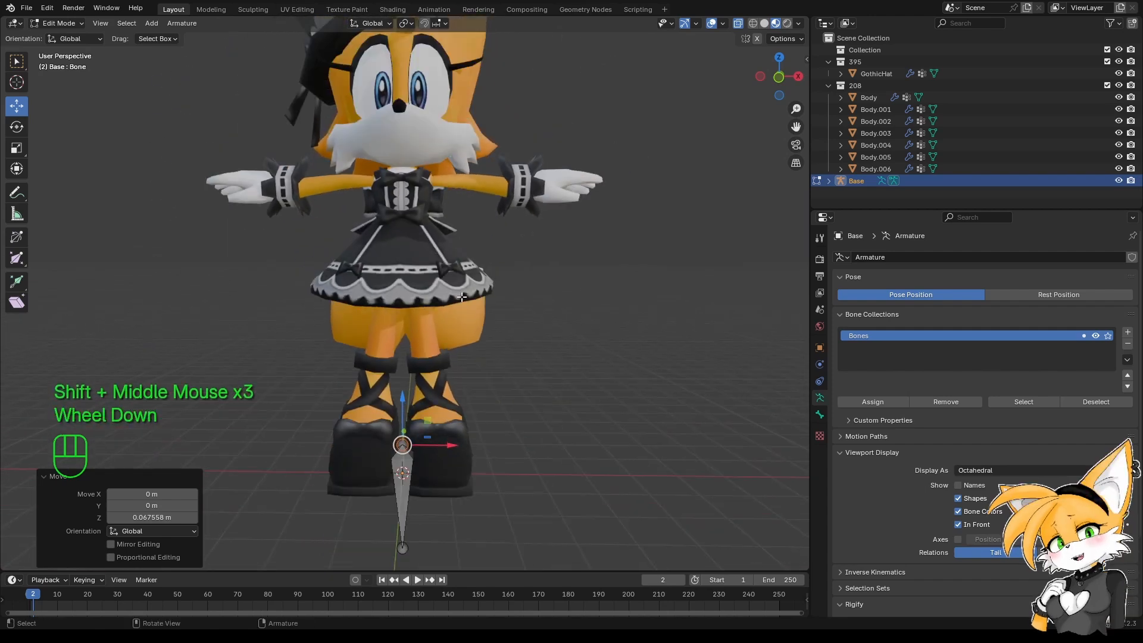
Try wireframe and solid viewport shading, and restore the material preview shading.
{"action": "left_click", "coordinate": [753, 24]}
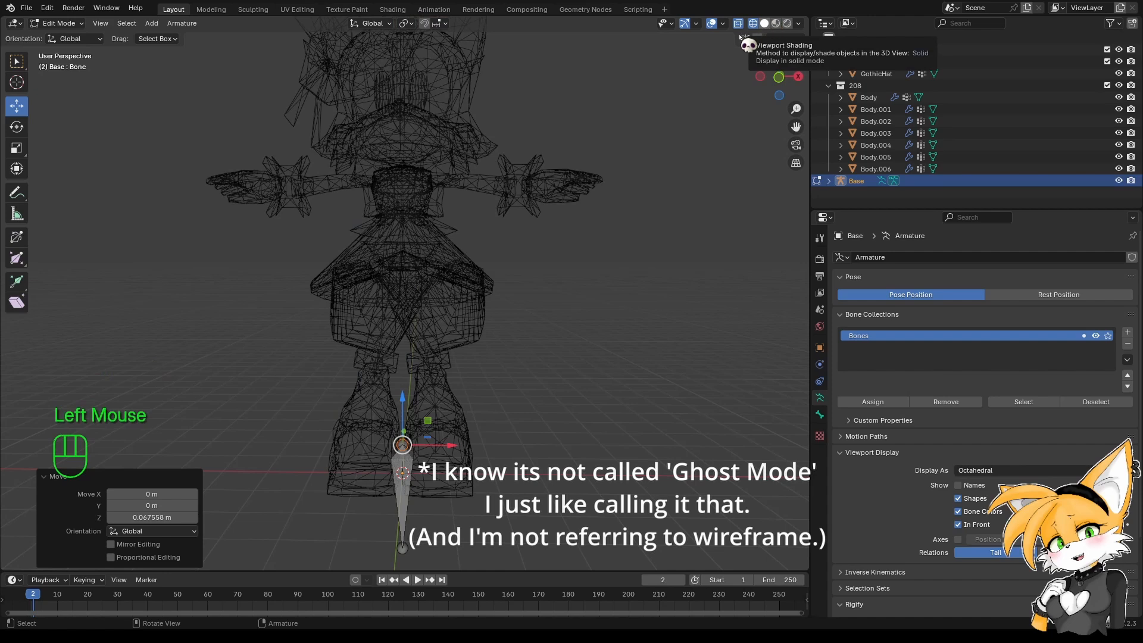
{"action": "left_click", "coordinate": [764, 24]}
{"action": "left_click", "coordinate": [776, 24]}
{"action": "middle_click_drag", "start_coordinate": [479, 297], "coordinate": [490, 302]}
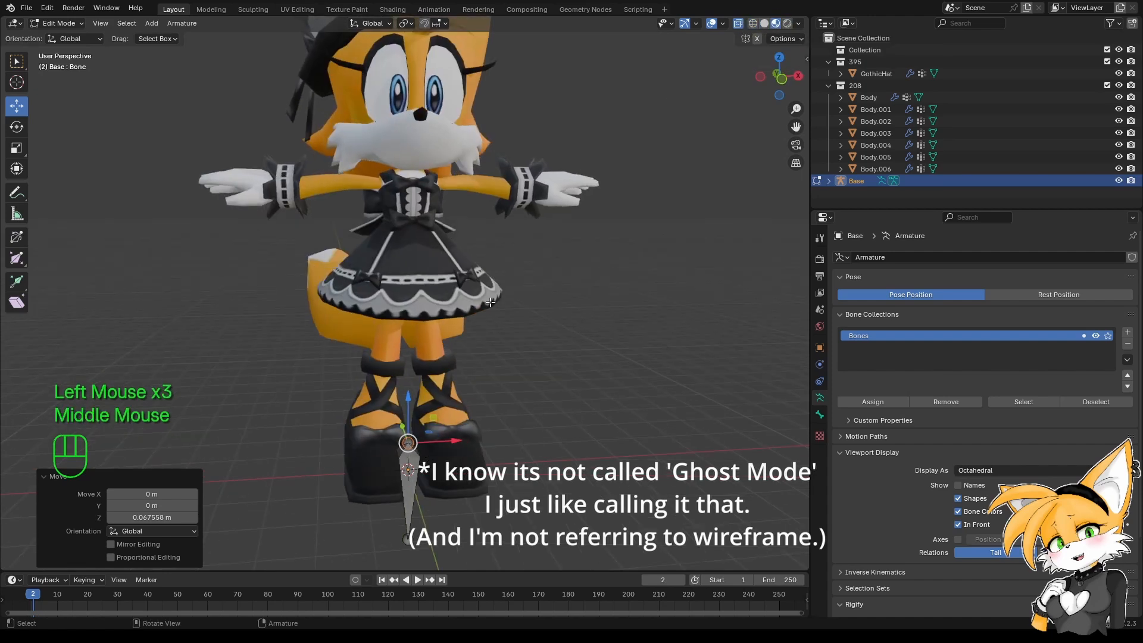
Add a second bone to the Base armature in the front view.
{"action": "key", "text": "KP_1"}
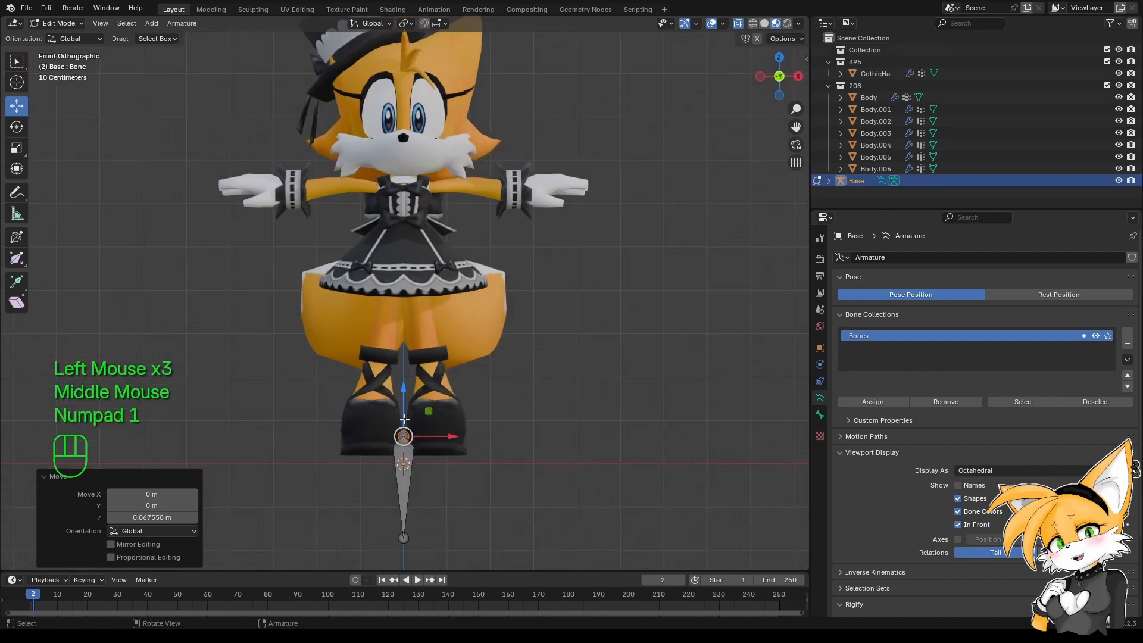
{"action": "left_click", "coordinate": [464, 492]}
{"action": "key", "text": "shift"}
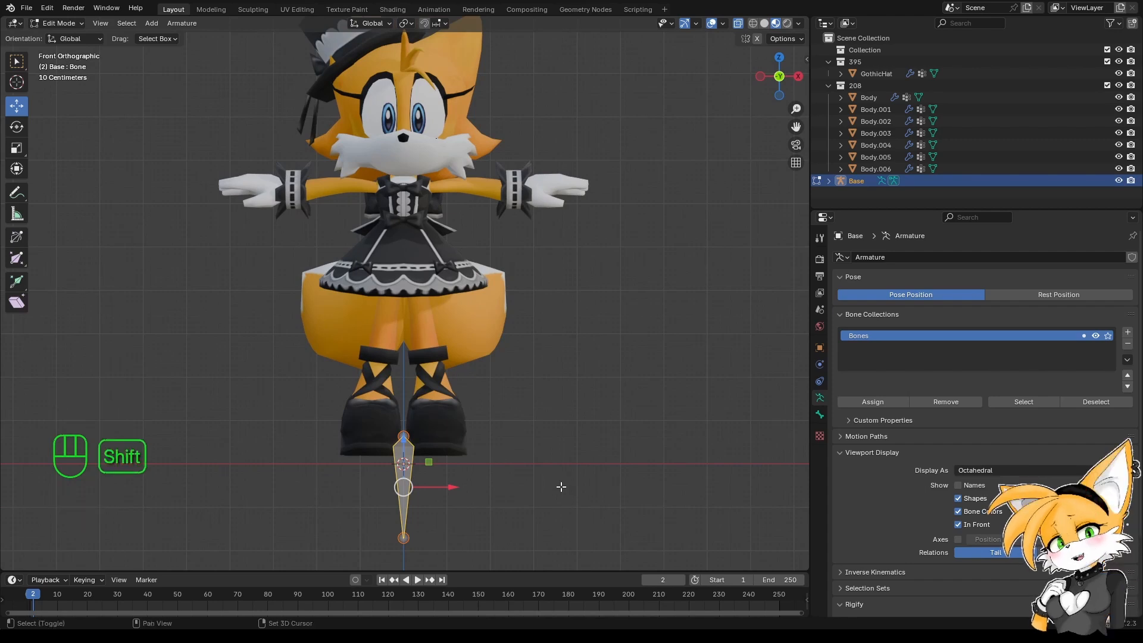
{"action": "key", "text": "shift+a"}
{"action": "left_click", "coordinate": [419, 438]}
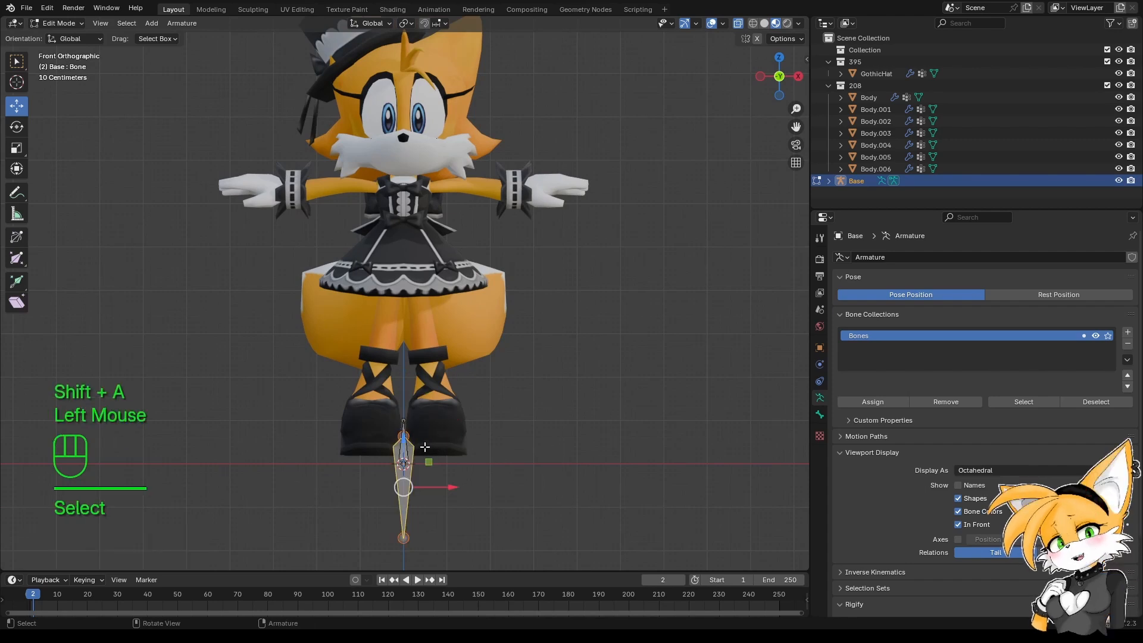
Select the whole new bone and raise it 4.6308 m along Z from the feet to the skirt.
{"action": "left_click", "coordinate": [404, 438]}
{"action": "left_click", "coordinate": [404, 438]}
{"action": "left_click", "coordinate": [404, 441]}
{"action": "left_click", "coordinate": [404, 443]}
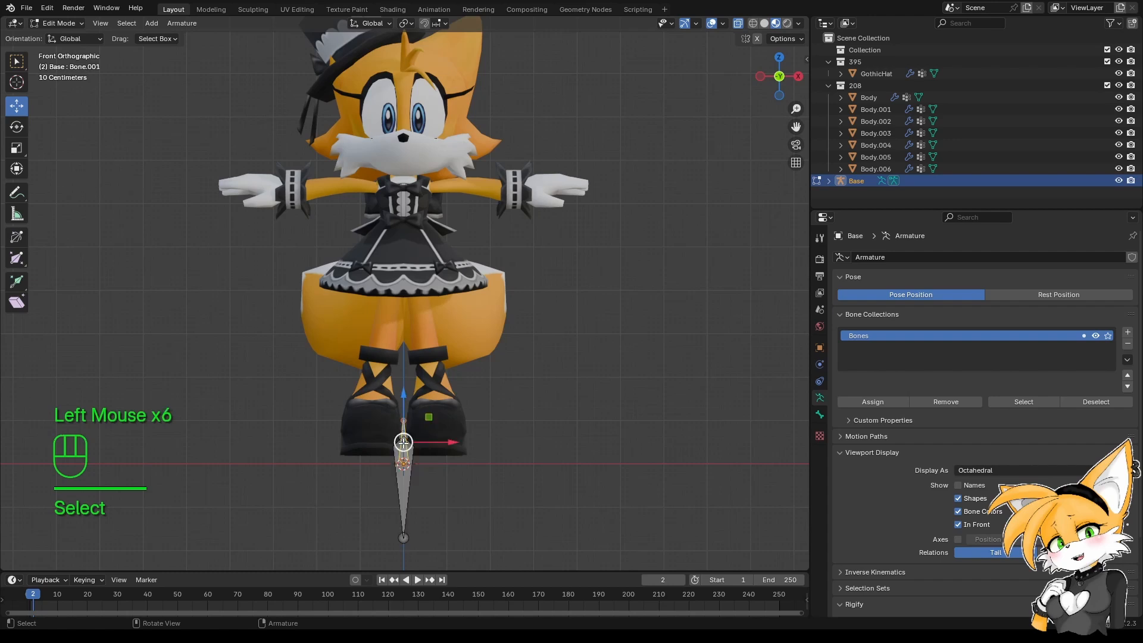
{"action": "left_click", "coordinate": [17, 82]}
{"action": "left_click", "coordinate": [17, 106]}
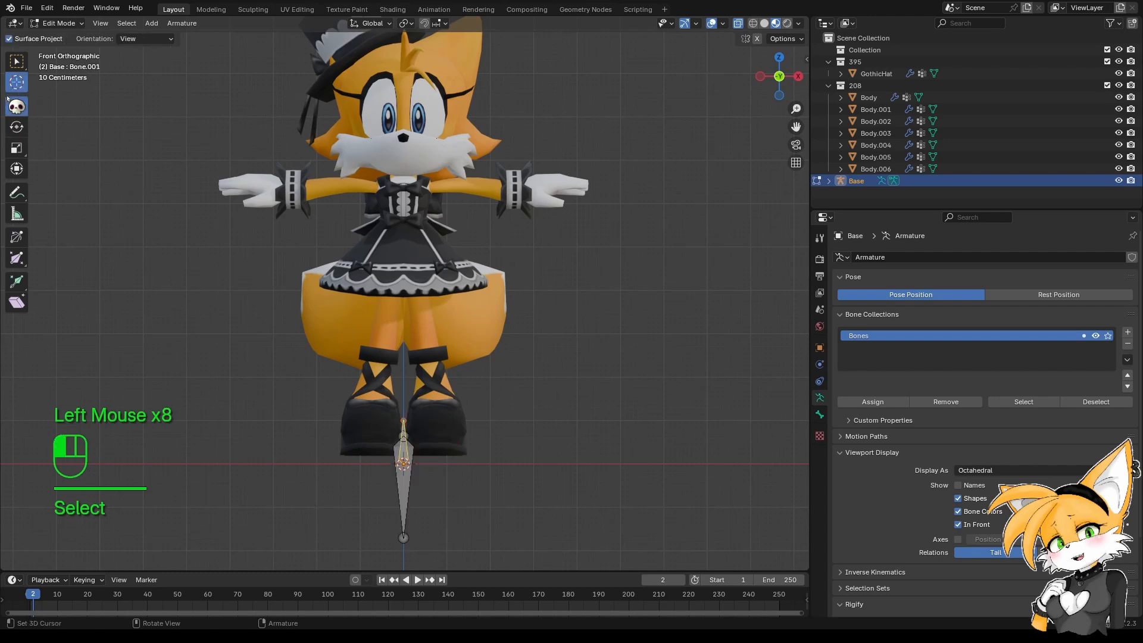
{"action": "left_click_drag", "start_coordinate": [405, 401], "coordinate": [434, 194]}
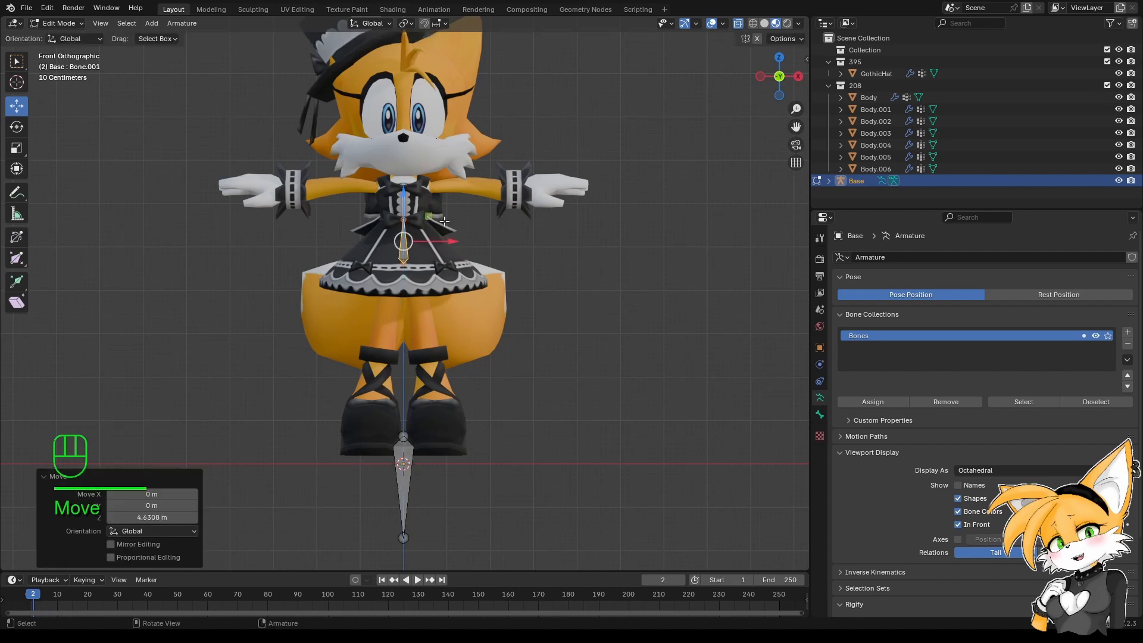
Scale the raised bone down to about half its size and lower it 0.14407 m along Z within the skirt.
{"action": "key", "text": "s"}
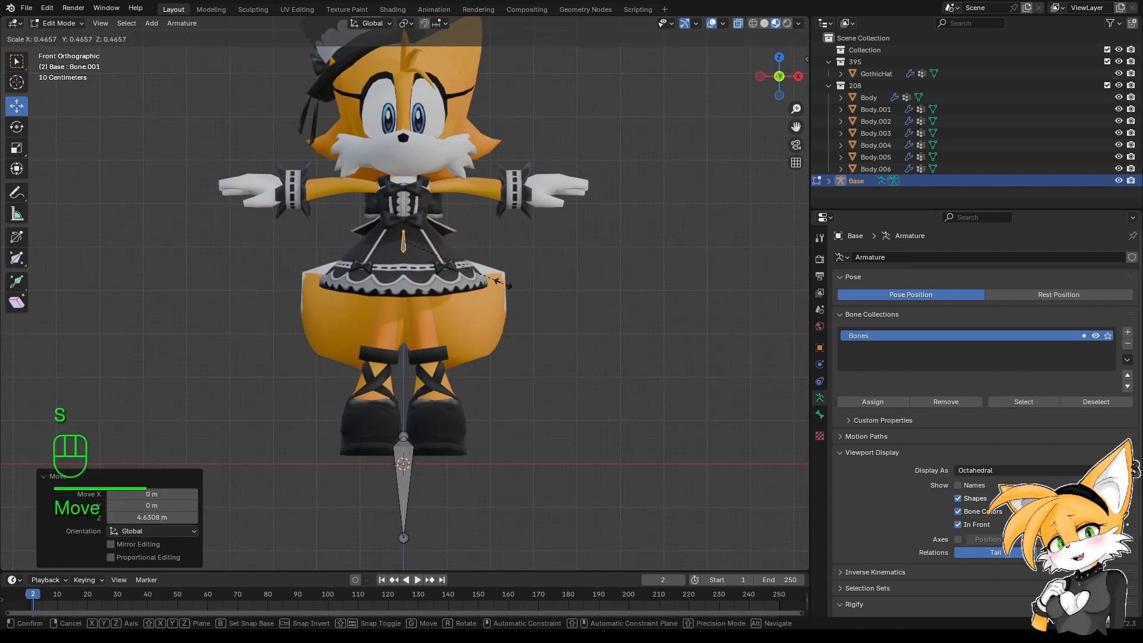
{"action": "left_click", "coordinate": [503, 284]}
{"action": "left_click_drag", "start_coordinate": [401, 190], "coordinate": [401, 251]}
{"action": "key", "text": "KP_1"}
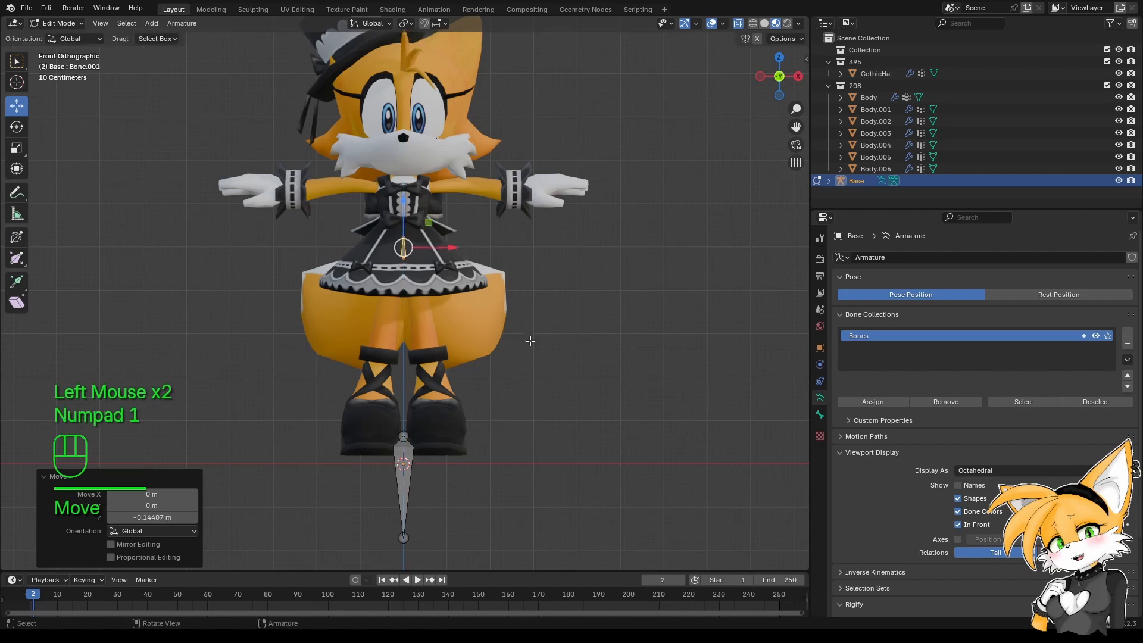
Adjust the hip bone's ends in the right side view to shorten it inside the skirt, then select its upper end.
{"action": "key", "text": "KP_3"}
{"action": "scroll", "coordinate": [521, 317], "scroll_direction": "up", "scroll_amount": 2}
{"action": "middle_click_drag", "start_coordinate": [522, 318], "coordinate": [452, 398], "text": "shift"}
{"action": "scroll", "coordinate": [458, 446], "scroll_direction": "up", "scroll_amount": 3}
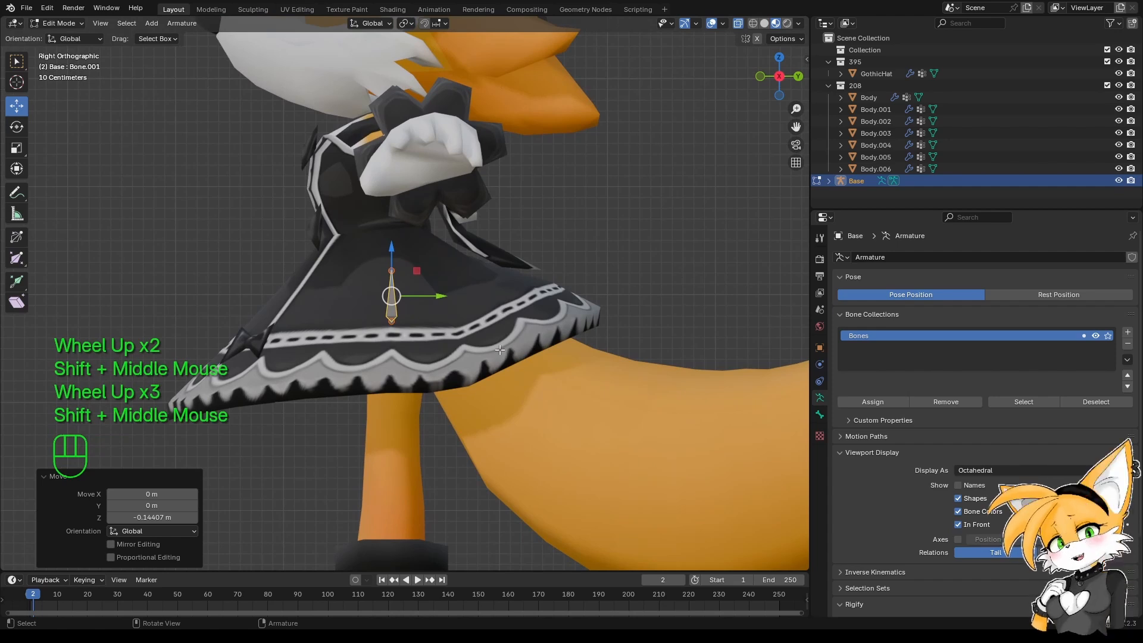
{"action": "left_click", "coordinate": [389, 269]}
{"action": "left_click_drag", "start_coordinate": [389, 268], "coordinate": [391, 292]}
{"action": "left_click", "coordinate": [393, 320]}
{"action": "left_click", "coordinate": [388, 293]}
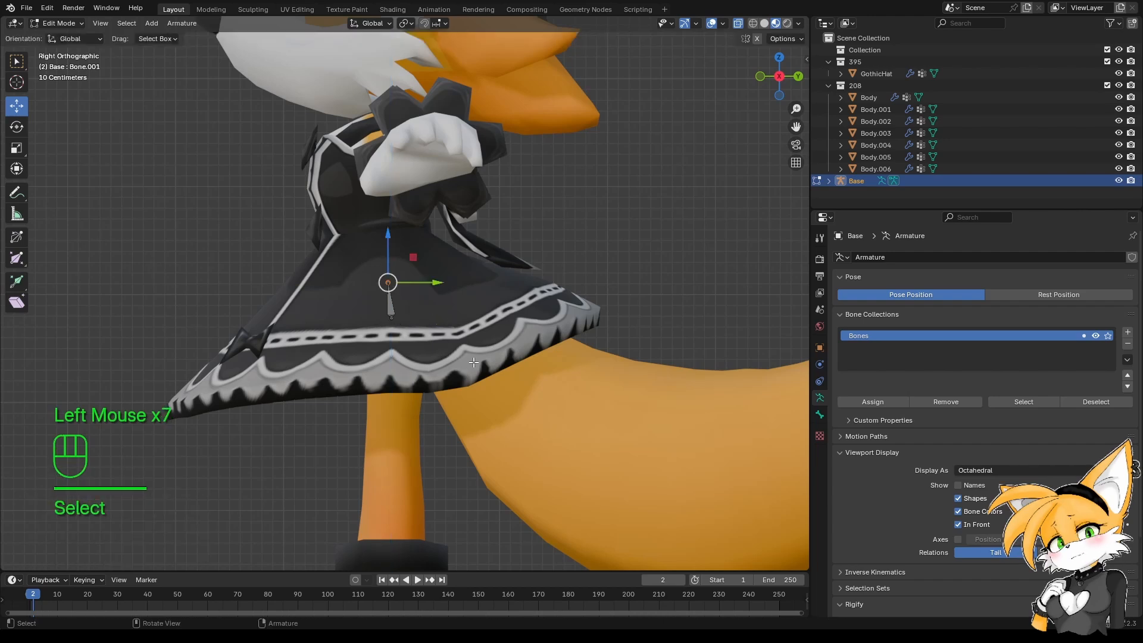
Extrude a spine bone upward along Z from the hip bone's tip to the waist and shift its end slightly forward along Y.
{"action": "key", "text": "e"}
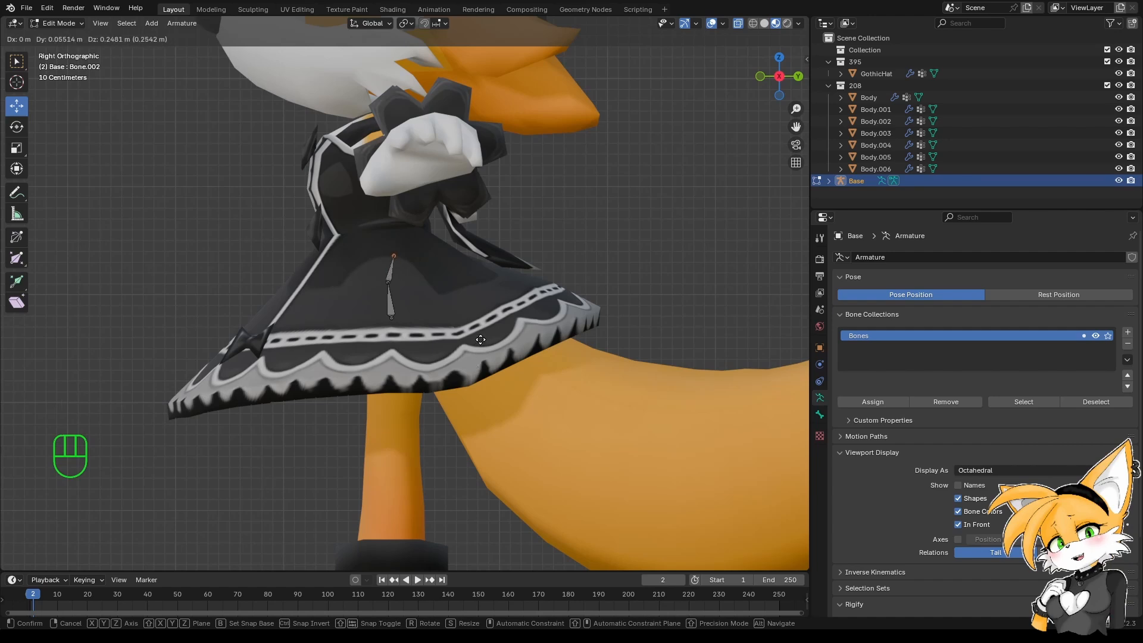
{"action": "key", "text": "z"}
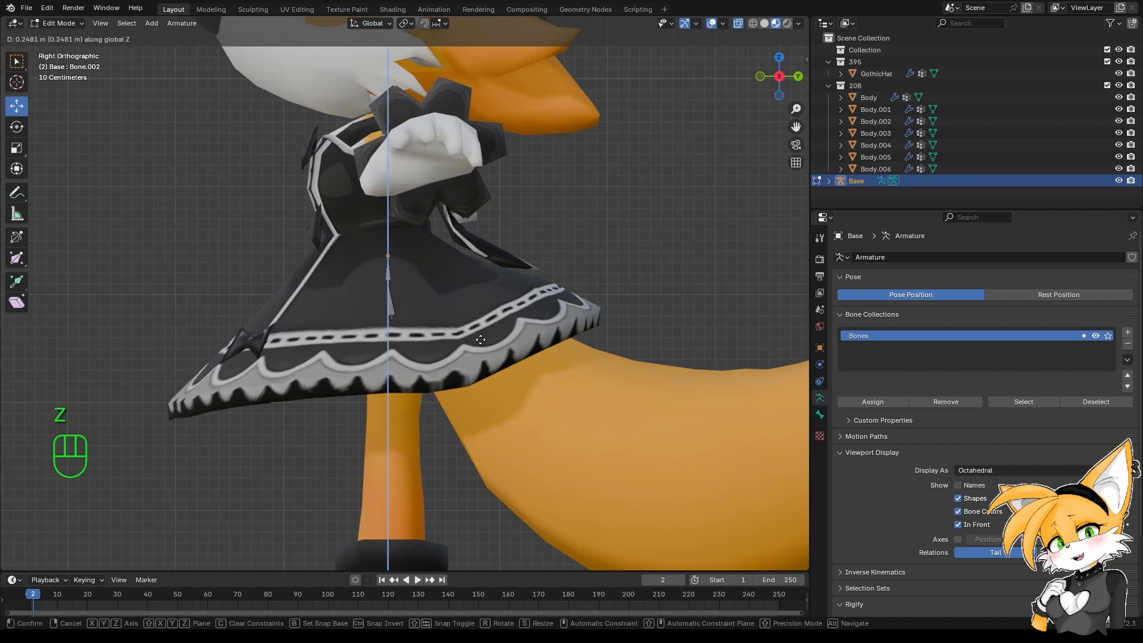
{"action": "left_click", "coordinate": [480, 303]}
{"action": "left_click_drag", "start_coordinate": [427, 220], "coordinate": [411, 220]}
Move the hip-spine joint 0.11911 m forward along Y and the spine bone's upper end 0.024262 m backward.
{"action": "left_click", "coordinate": [390, 282]}
{"action": "left_click_drag", "start_coordinate": [437, 281], "coordinate": [419, 278]}
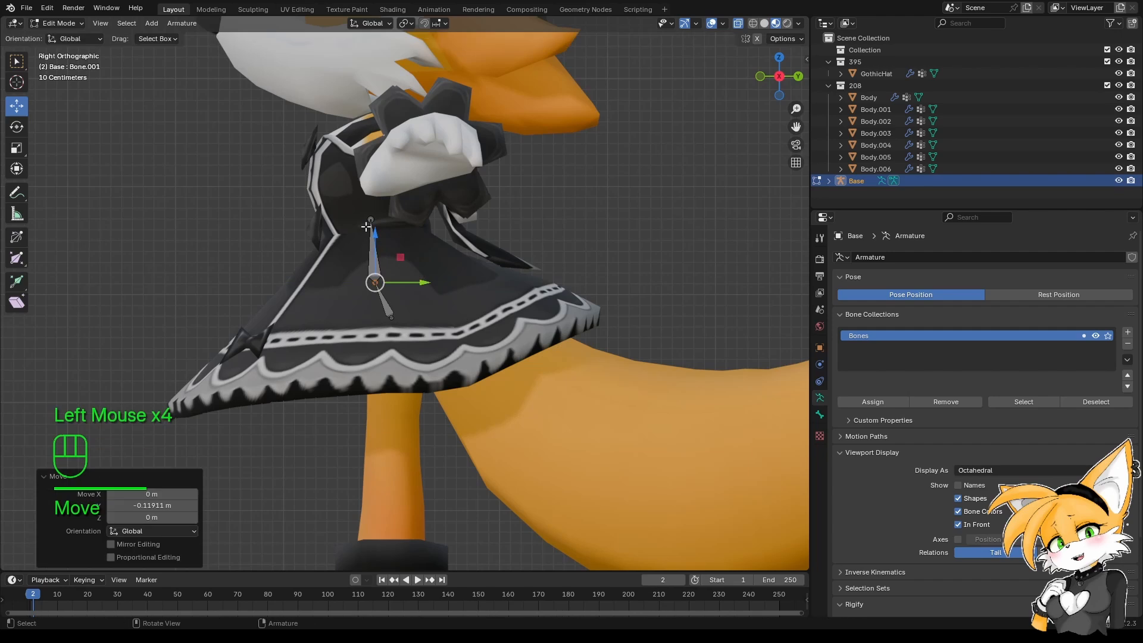
{"action": "left_click", "coordinate": [374, 220]}
{"action": "left_click_drag", "start_coordinate": [422, 220], "coordinate": [418, 223]}
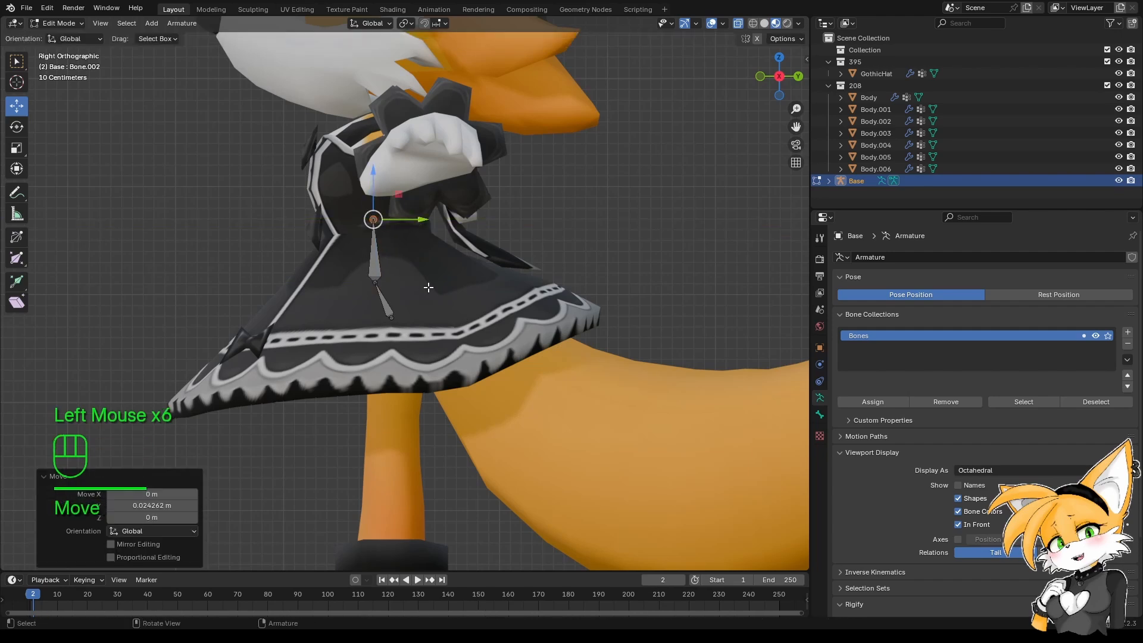
Extrude a chest bone 0.95395 m along Z from the waist to the base of the neck.
{"action": "key", "text": "e"}
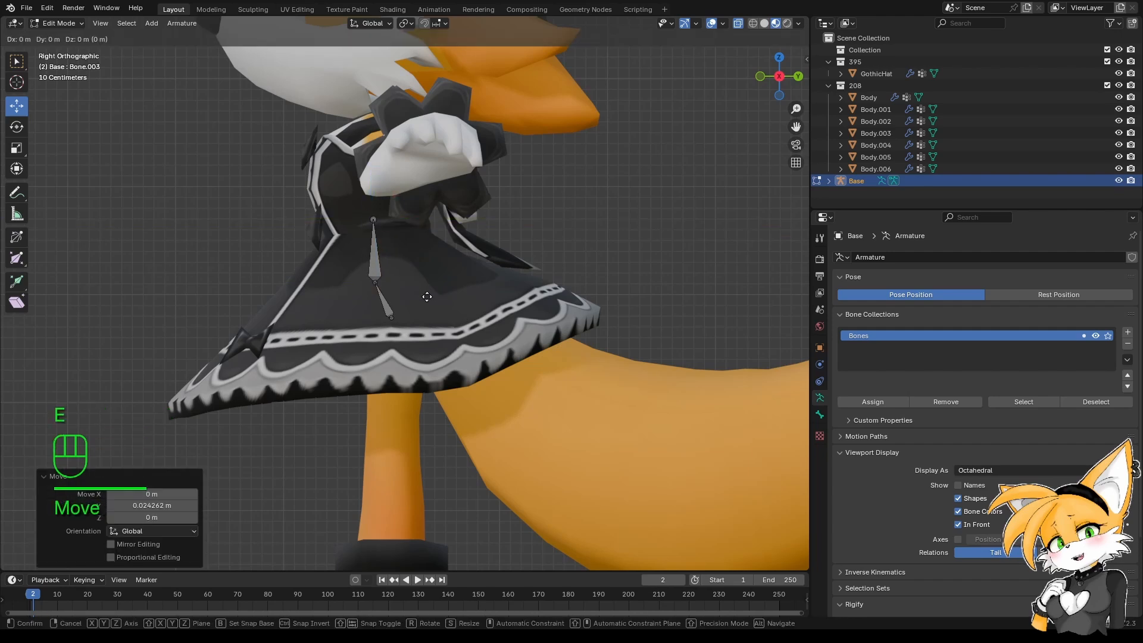
{"action": "key", "text": "z"}
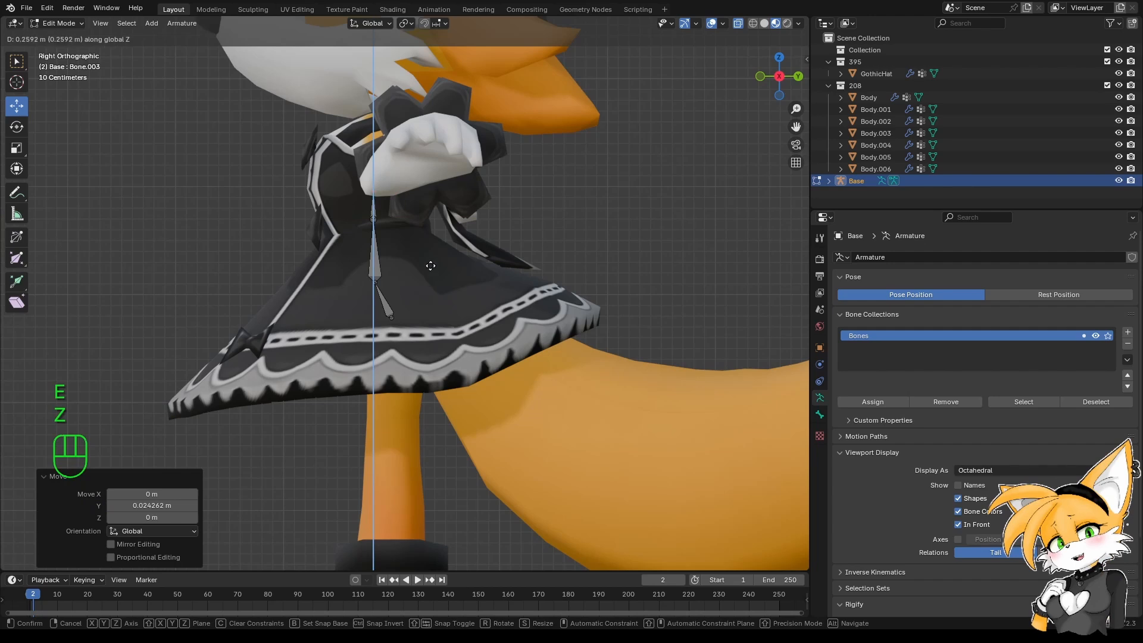
{"action": "left_click", "coordinate": [425, 193]}
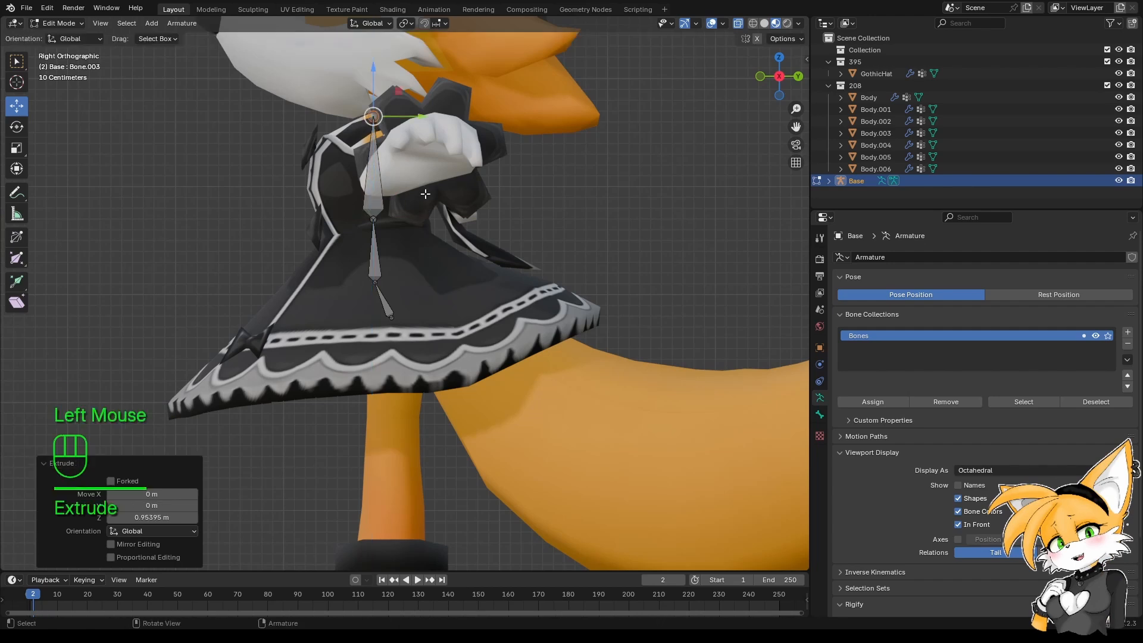
{"action": "middle_click_drag", "start_coordinate": [360, 179], "coordinate": [358, 262], "text": "shift"}
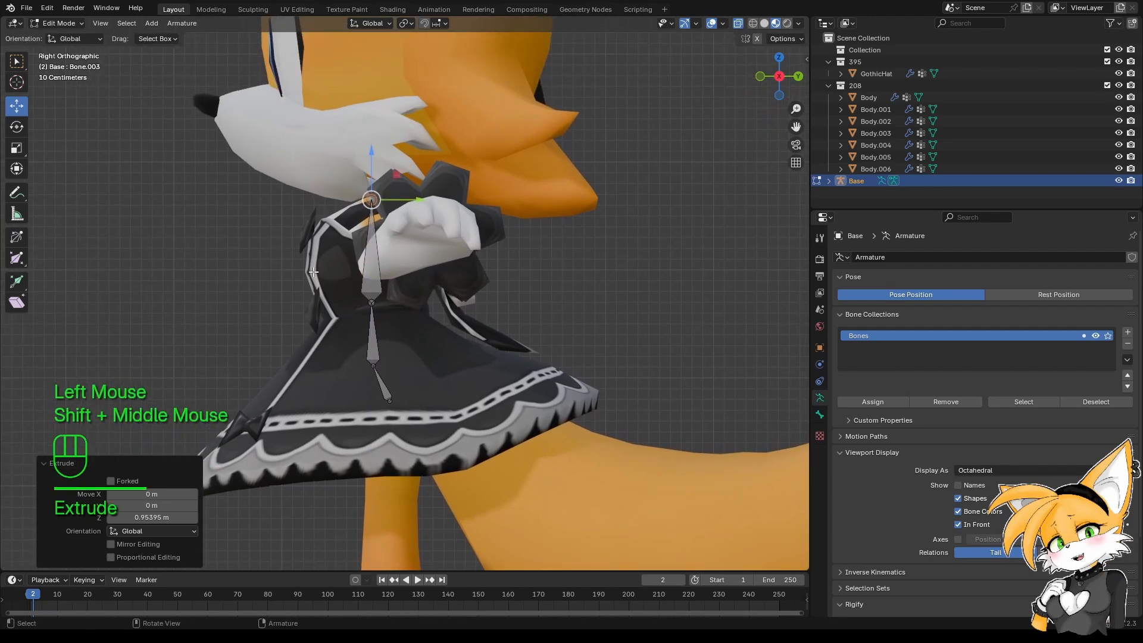
Raise the spine-chest joint along Z, and raise the hip-spine joint 0.23159 m along Z.
{"action": "left_click", "coordinate": [371, 302]}
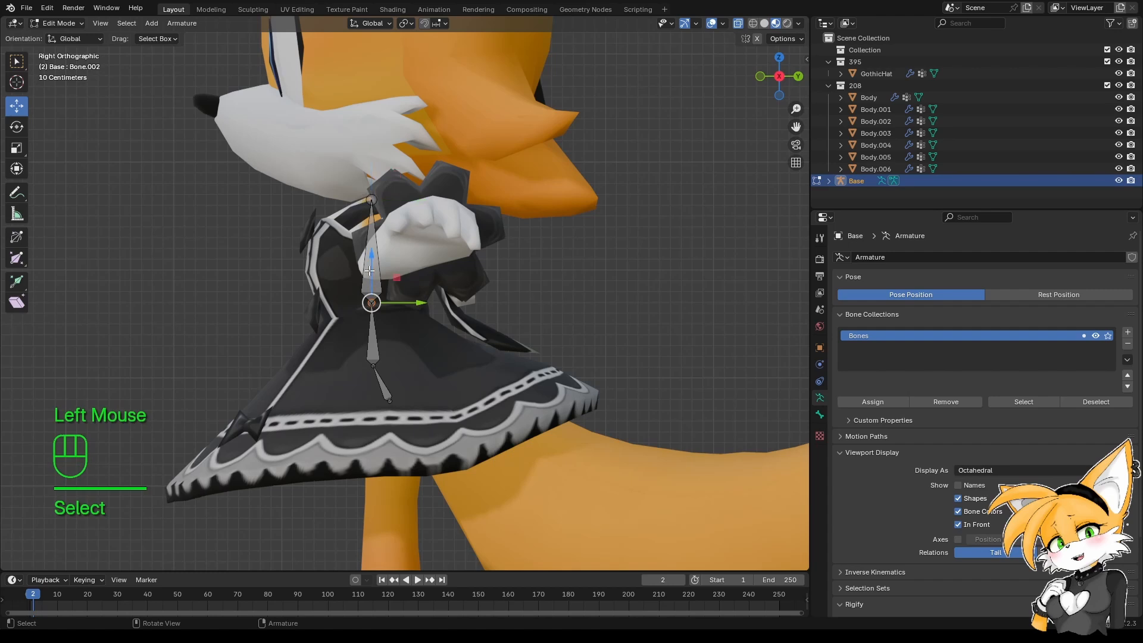
{"action": "left_click_drag", "start_coordinate": [371, 267], "coordinate": [372, 230]}
{"action": "left_click", "coordinate": [376, 338]}
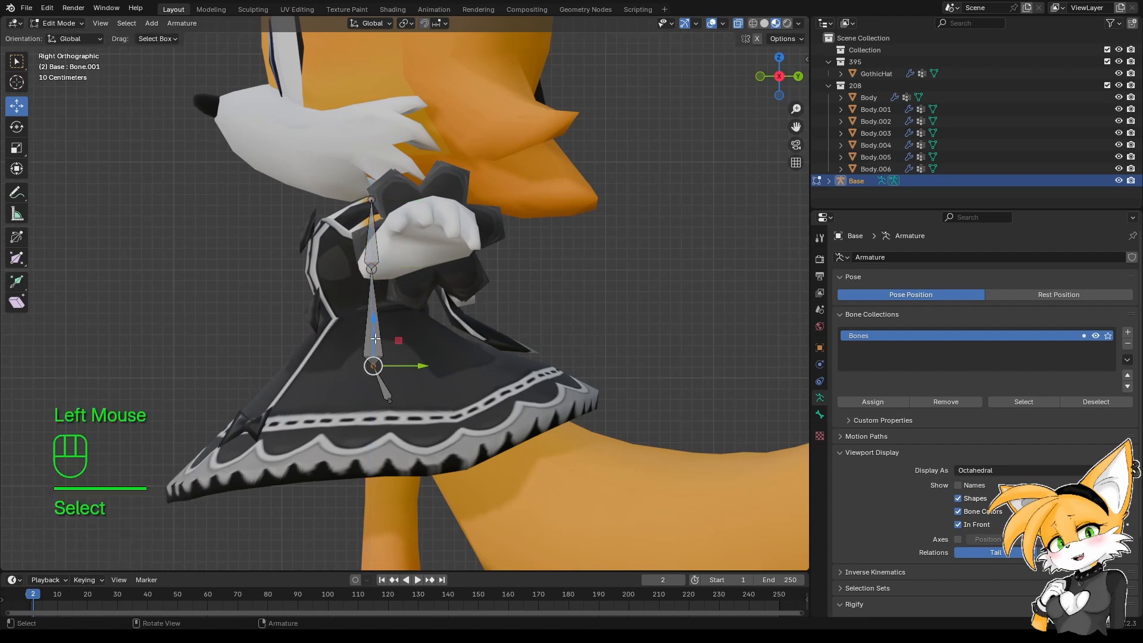
{"action": "left_click_drag", "start_coordinate": [375, 338], "coordinate": [374, 314]}
{"action": "middle_click_drag", "start_coordinate": [411, 331], "coordinate": [384, 285], "text": "shift"}
{"action": "middle_click_drag", "start_coordinate": [446, 319], "coordinate": [406, 379], "text": "shift"}
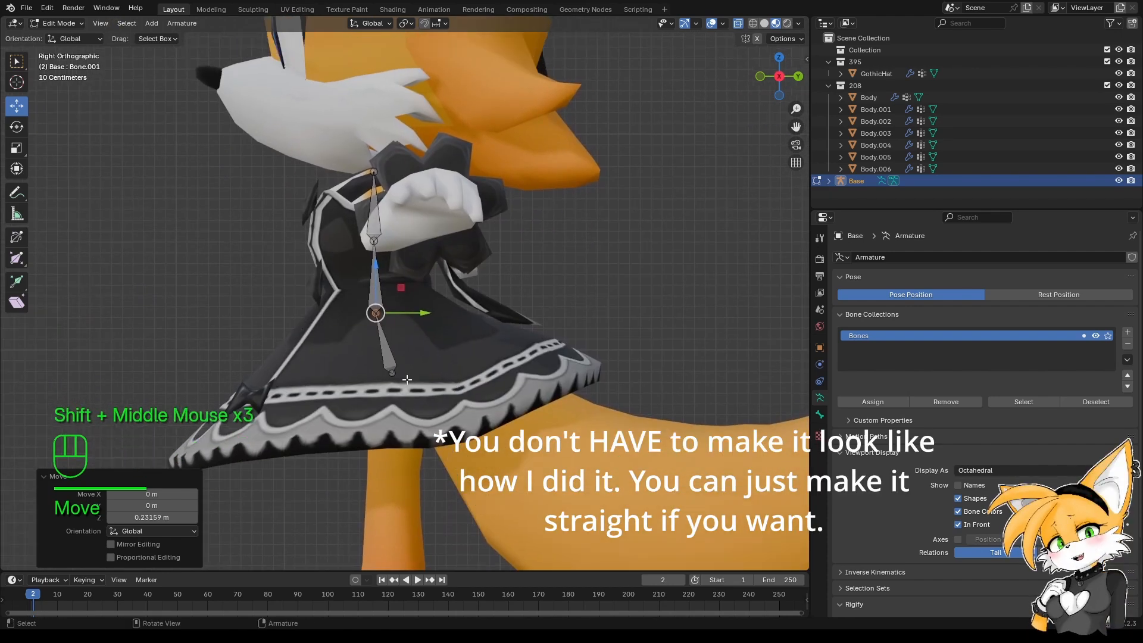
Extrude a short neck bone 0.30328 m along Z from the top of the chest bone.
{"action": "left_click", "coordinate": [374, 174]}
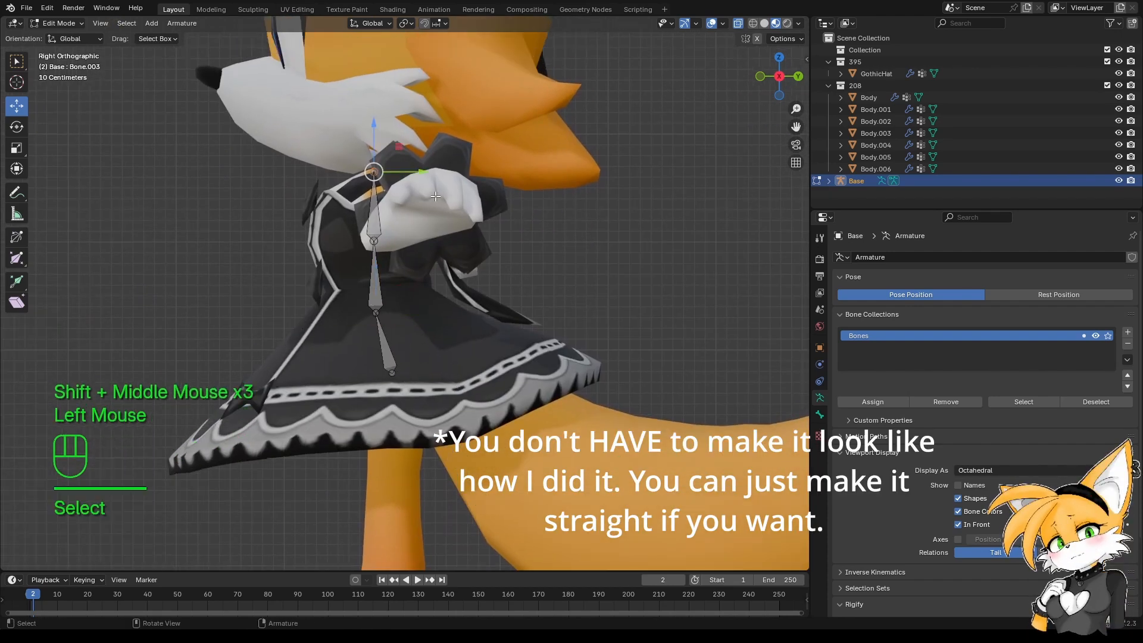
{"action": "middle_click_drag", "start_coordinate": [437, 224], "coordinate": [428, 275], "text": "shift"}
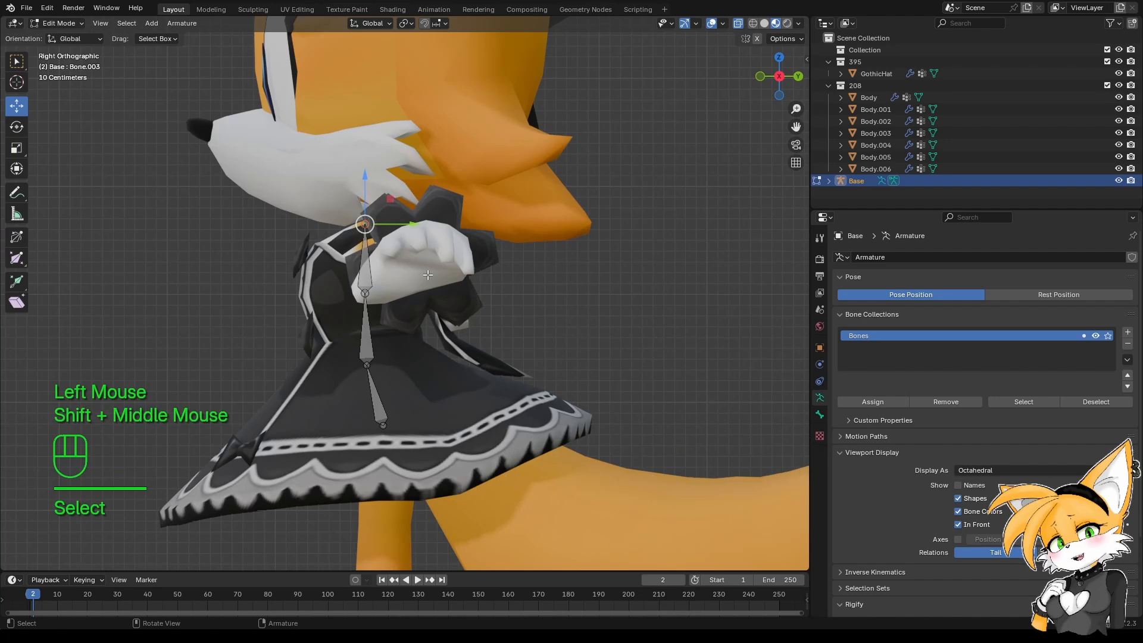
{"action": "key", "text": "e"}
{"action": "key", "text": "z"}
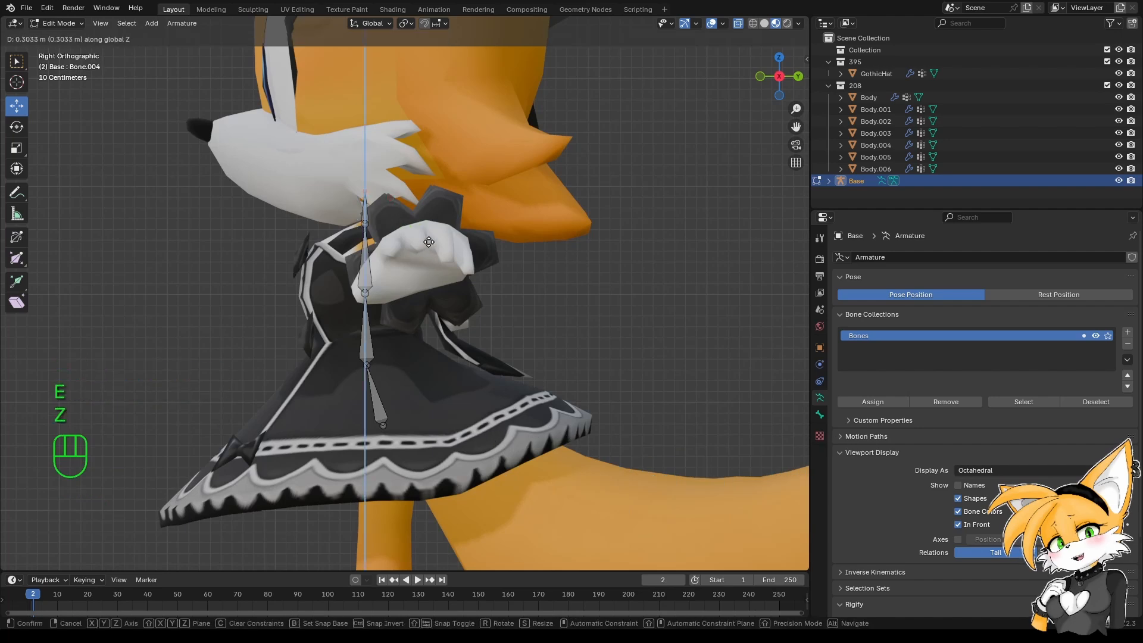
{"action": "left_click", "coordinate": [429, 242]}
{"action": "middle_click_drag", "start_coordinate": [429, 242], "coordinate": [418, 311], "text": "shift"}
Extrude a head bone along Z from the neck bone and raise its tip another 0.079404 m.
{"action": "key", "text": "e"}
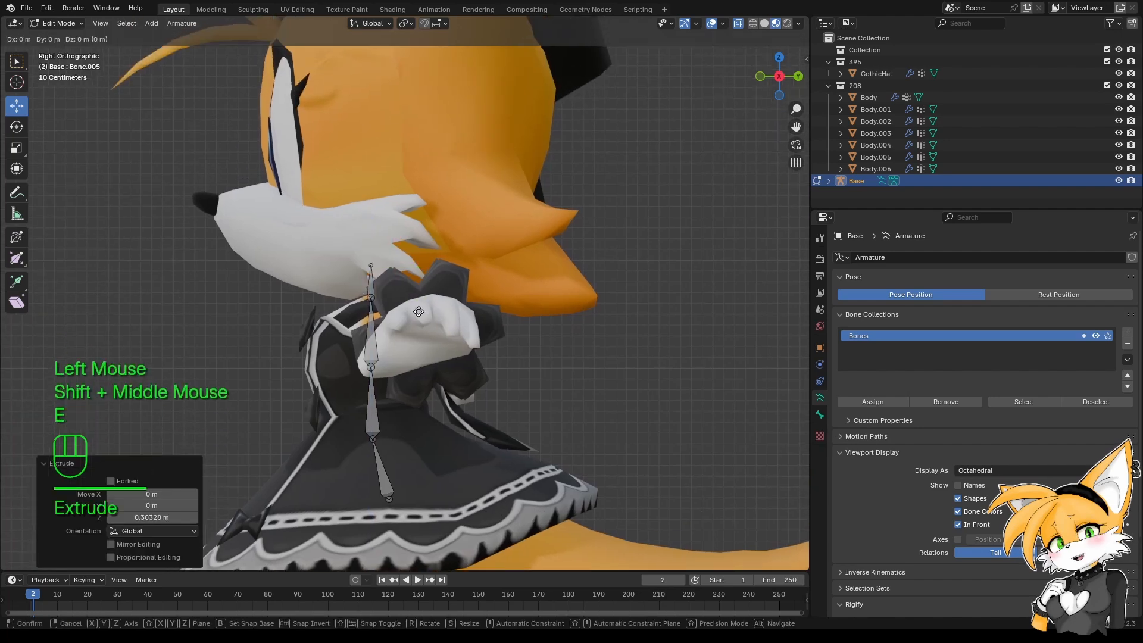
{"action": "key", "text": "z"}
{"action": "left_click", "coordinate": [450, 107]}
{"action": "middle_click_drag", "start_coordinate": [451, 107], "coordinate": [448, 299], "text": "shift"}
{"action": "scroll", "coordinate": [448, 299], "scroll_direction": "down", "scroll_amount": 1}
{"action": "left_click_drag", "start_coordinate": [373, 156], "coordinate": [373, 149]}
Shift the chest-neck joint and the neck-head joint slightly backward along Y.
{"action": "middle_click_drag", "start_coordinate": [424, 382], "coordinate": [408, 204], "text": "shift"}
{"action": "scroll", "coordinate": [414, 233], "scroll_direction": "up", "scroll_amount": 1}
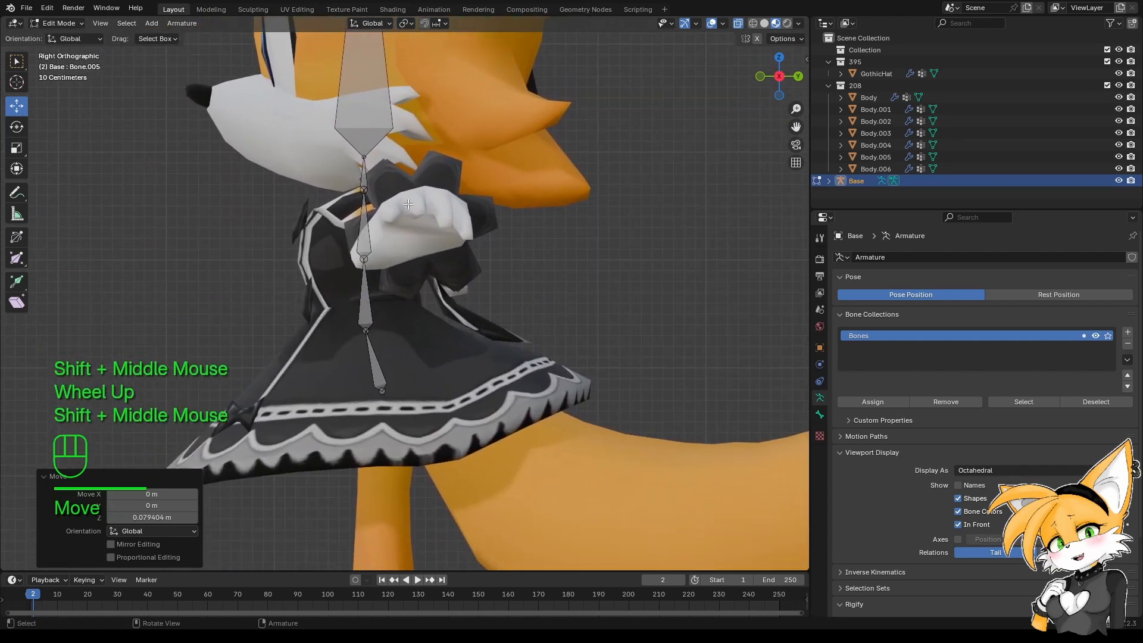
{"action": "left_click", "coordinate": [369, 199]}
{"action": "left_click_drag", "start_coordinate": [392, 193], "coordinate": [419, 192], "text": "shift"}
{"action": "left_click", "coordinate": [362, 156]}
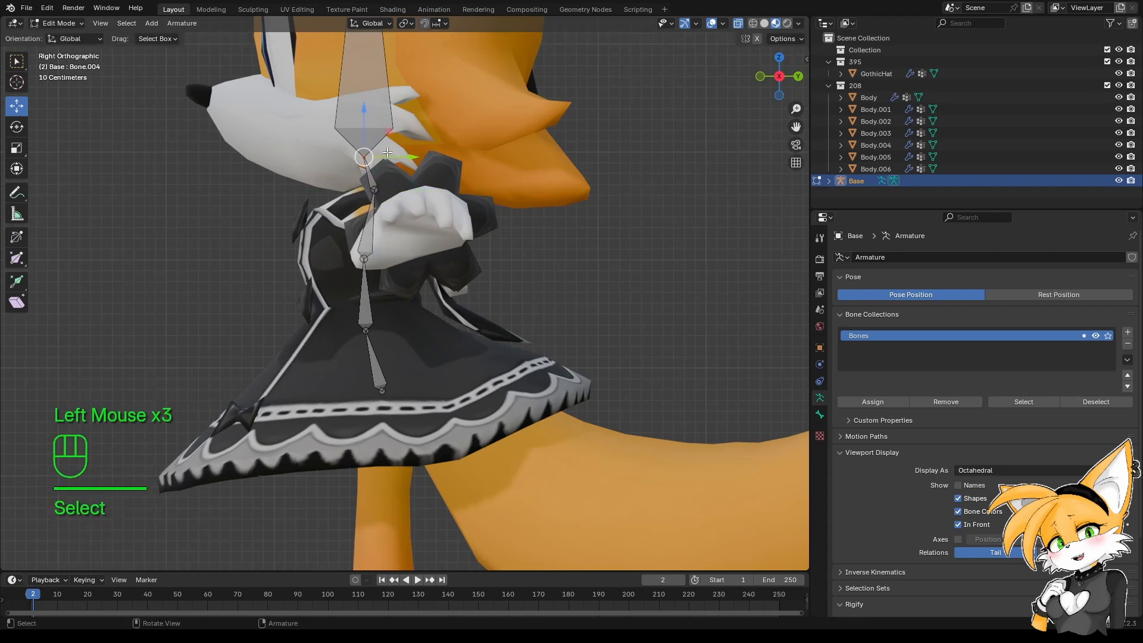
{"action": "left_click_drag", "start_coordinate": [390, 157], "coordinate": [504, 146]}
Shift the head bone's tip backward along Y and raise it 0.051833 m along Z.
{"action": "middle_click_drag", "start_coordinate": [504, 146], "coordinate": [498, 271], "text": "shift"}
{"action": "middle_click_drag", "start_coordinate": [387, 60], "coordinate": [384, 134], "text": "shift"}
{"action": "left_click", "coordinate": [376, 70]}
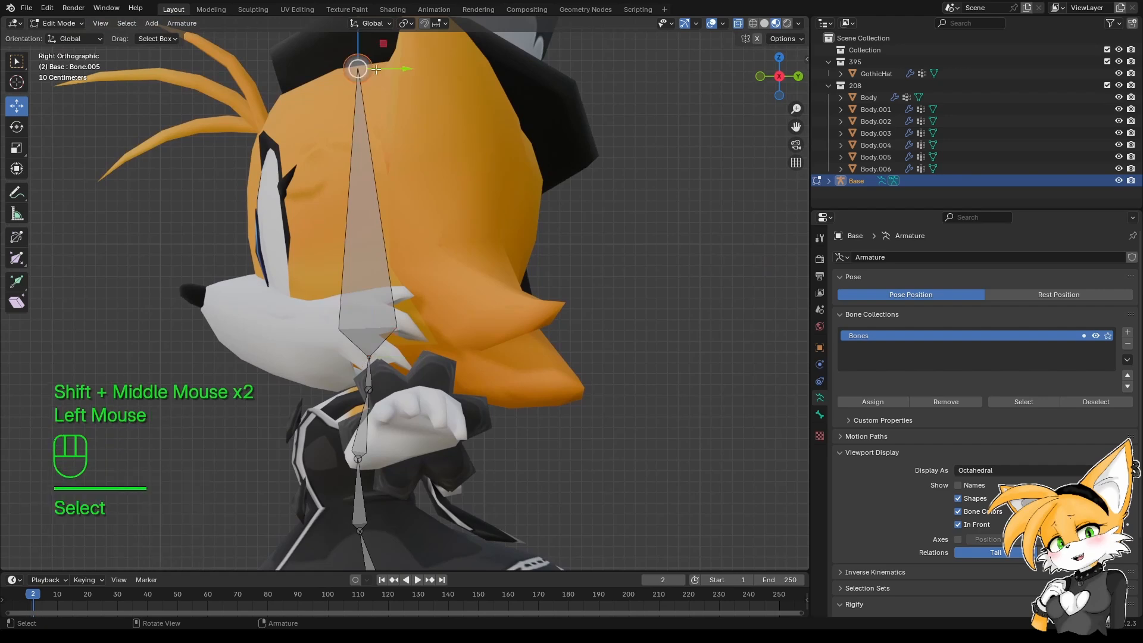
{"action": "left_click_drag", "start_coordinate": [407, 73], "coordinate": [479, 78], "text": "shift"}
{"action": "middle_click_drag", "start_coordinate": [480, 78], "coordinate": [476, 186], "text": "shift"}
{"action": "left_click_drag", "start_coordinate": [359, 127], "coordinate": [362, 102], "text": "shift"}
Move the spine-chest joint 0.078301 m backward along Y.
{"action": "middle_click_drag", "start_coordinate": [364, 179], "coordinate": [368, 101], "text": "shift"}
{"action": "middle_click_drag", "start_coordinate": [387, 423], "coordinate": [385, 208], "text": "shift"}
{"action": "left_click", "coordinate": [347, 249]}
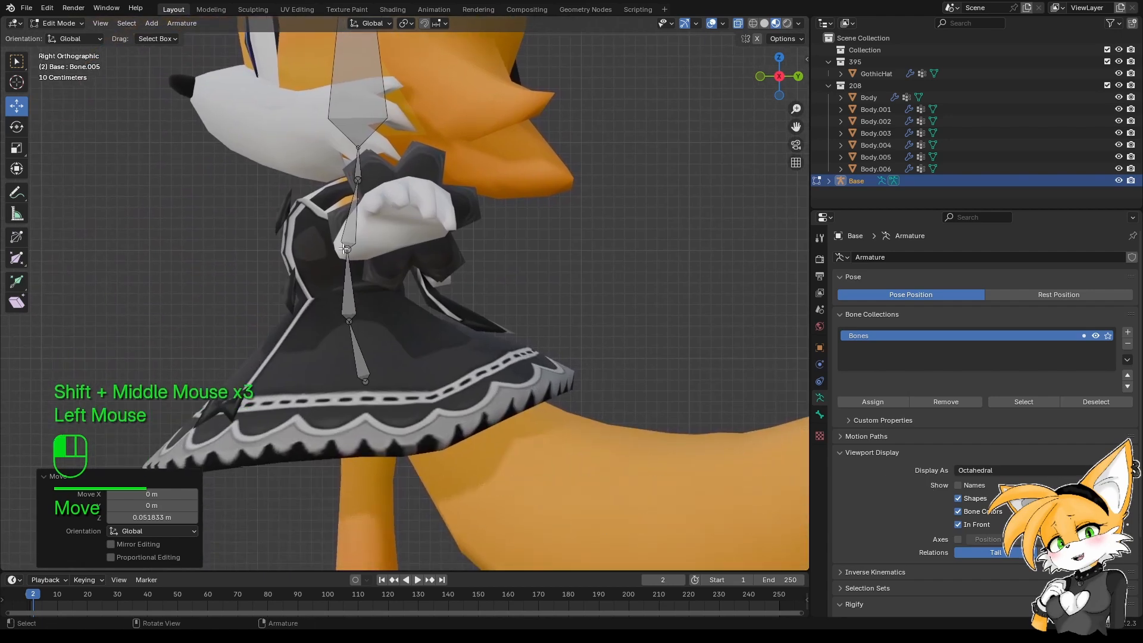
{"action": "left_click", "coordinate": [347, 248]}
{"action": "left_click_drag", "start_coordinate": [388, 248], "coordinate": [473, 242], "text": "shift"}
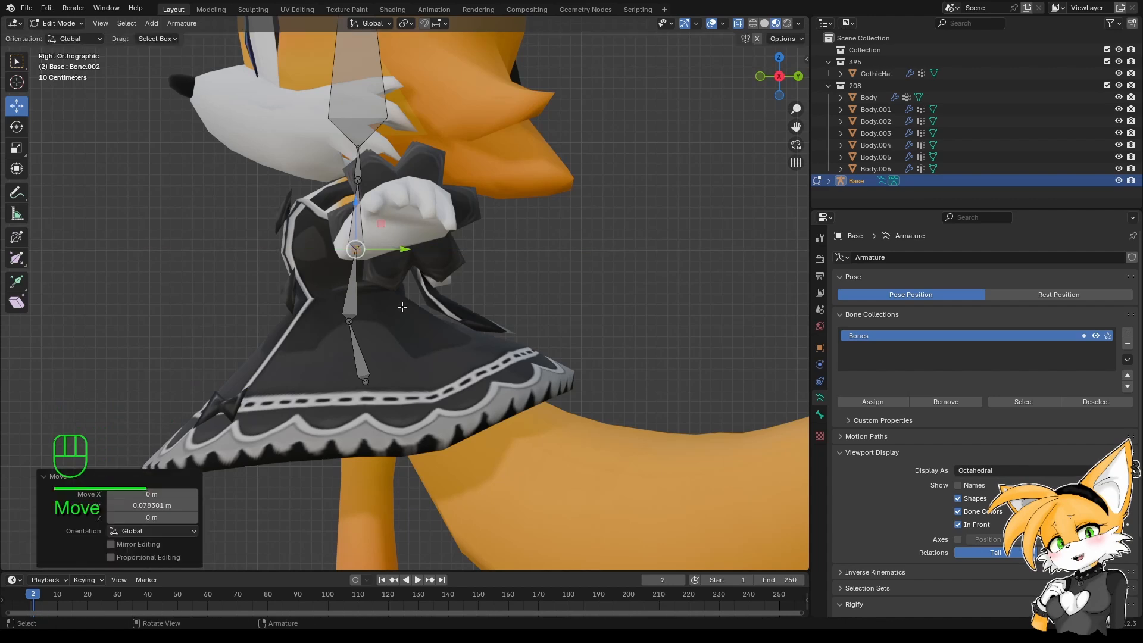
Raise the hip-spine joint about 0.15 m and the hip bone's lower end 0.15991 m along Z.
{"action": "left_click", "coordinate": [349, 321]}
{"action": "left_click_drag", "start_coordinate": [354, 287], "coordinate": [355, 268]}
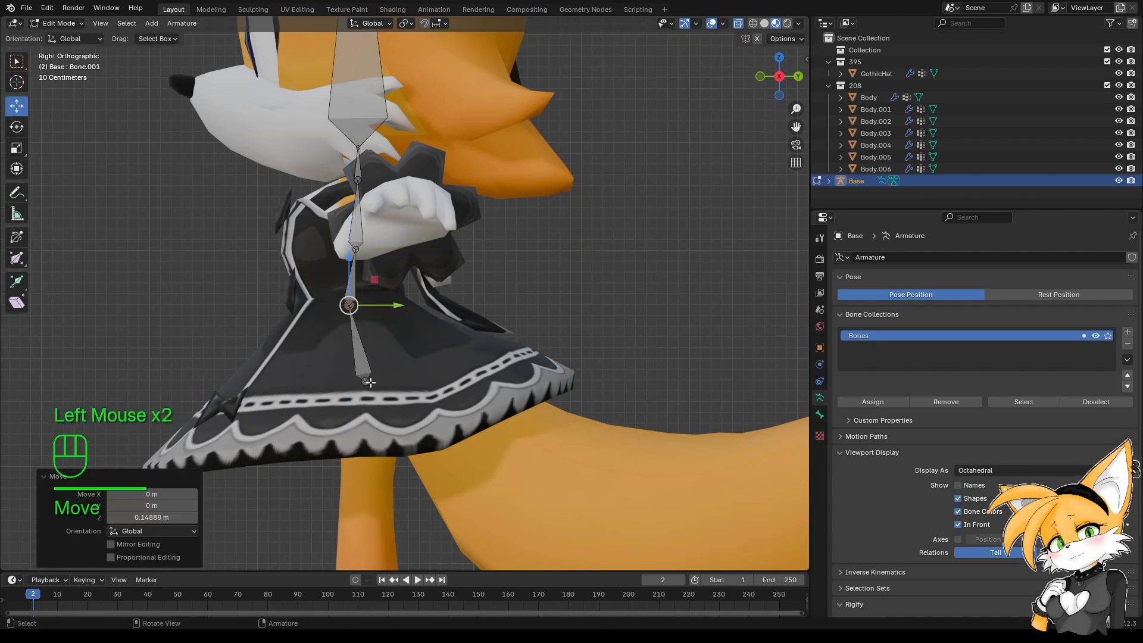
{"action": "left_click", "coordinate": [366, 380]}
{"action": "left_click_drag", "start_coordinate": [366, 334], "coordinate": [370, 320]}
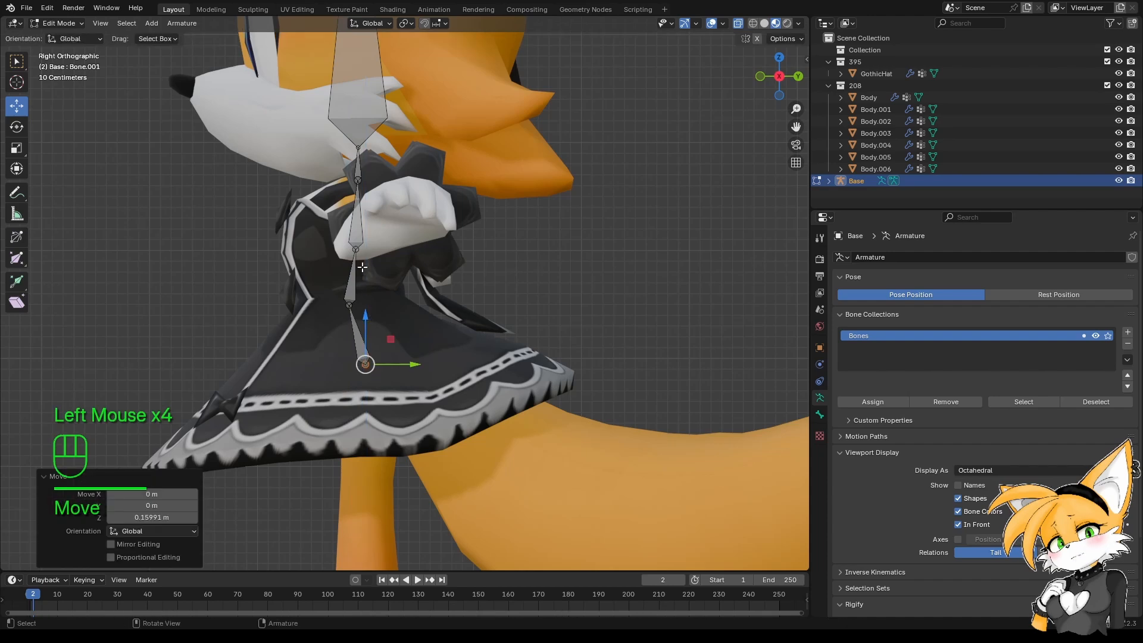
Readjust the height of the spine-chest joint, finishing in the front view with a -0.20954 m move along Z.
{"action": "left_click", "coordinate": [357, 249]}
{"action": "left_click", "coordinate": [357, 249]}
{"action": "left_click_drag", "start_coordinate": [357, 244], "coordinate": [359, 226]}
{"action": "middle_click_drag", "start_coordinate": [366, 325], "coordinate": [373, 288], "text": "shift"}
{"action": "scroll", "coordinate": [373, 288], "scroll_direction": "down", "scroll_amount": 2, "text": "shift"}
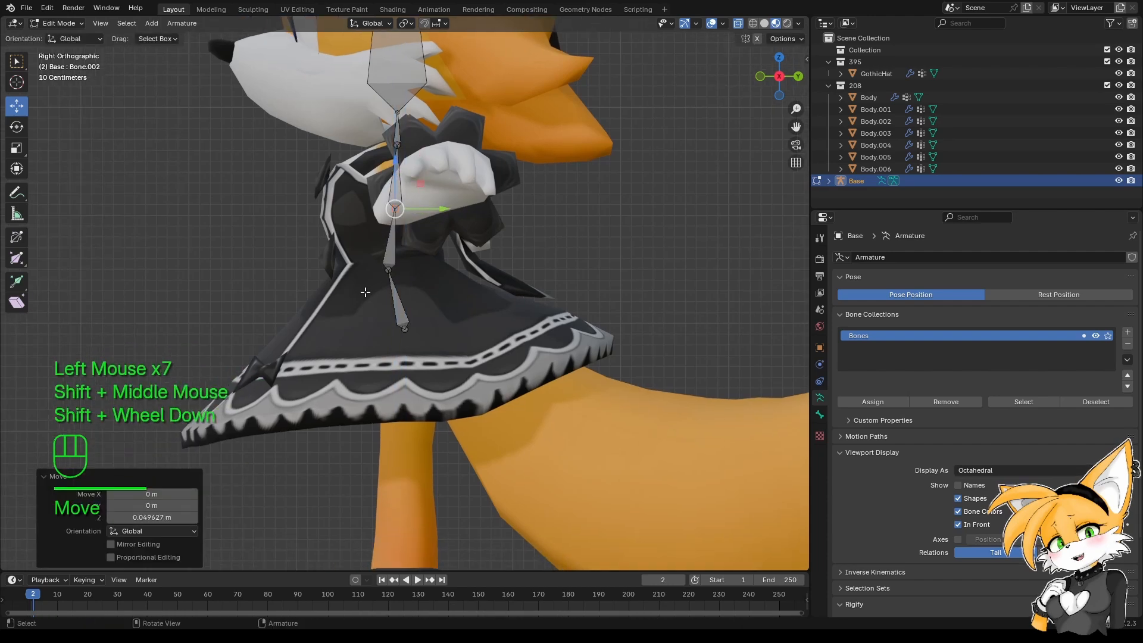
{"action": "key", "text": "KP_1"}
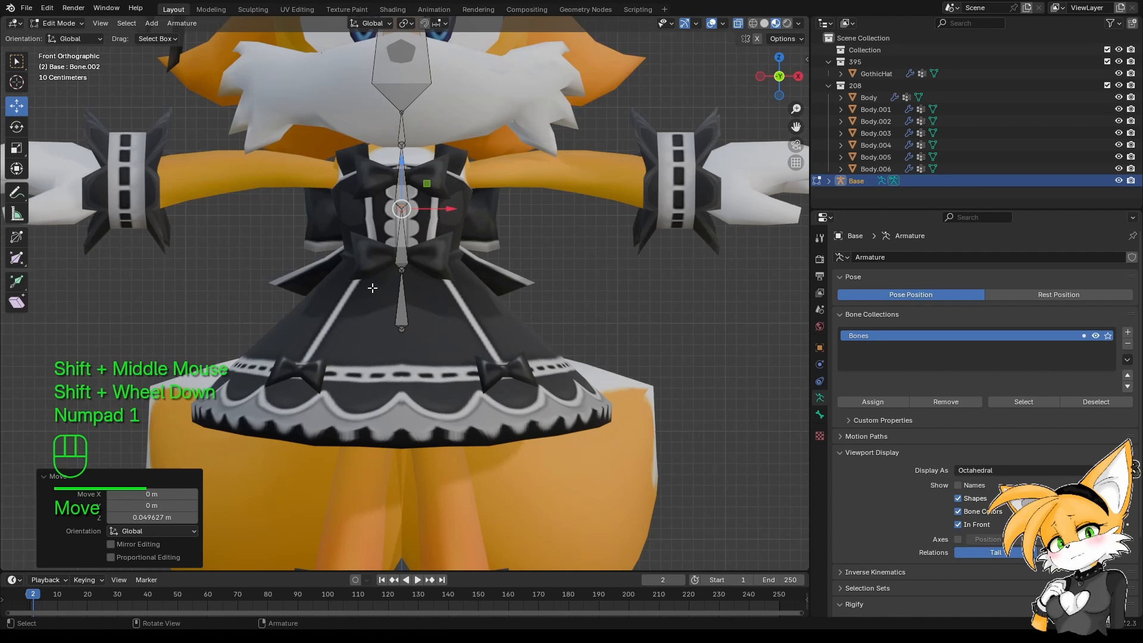
{"action": "left_click_drag", "start_coordinate": [402, 174], "coordinate": [402, 209]}
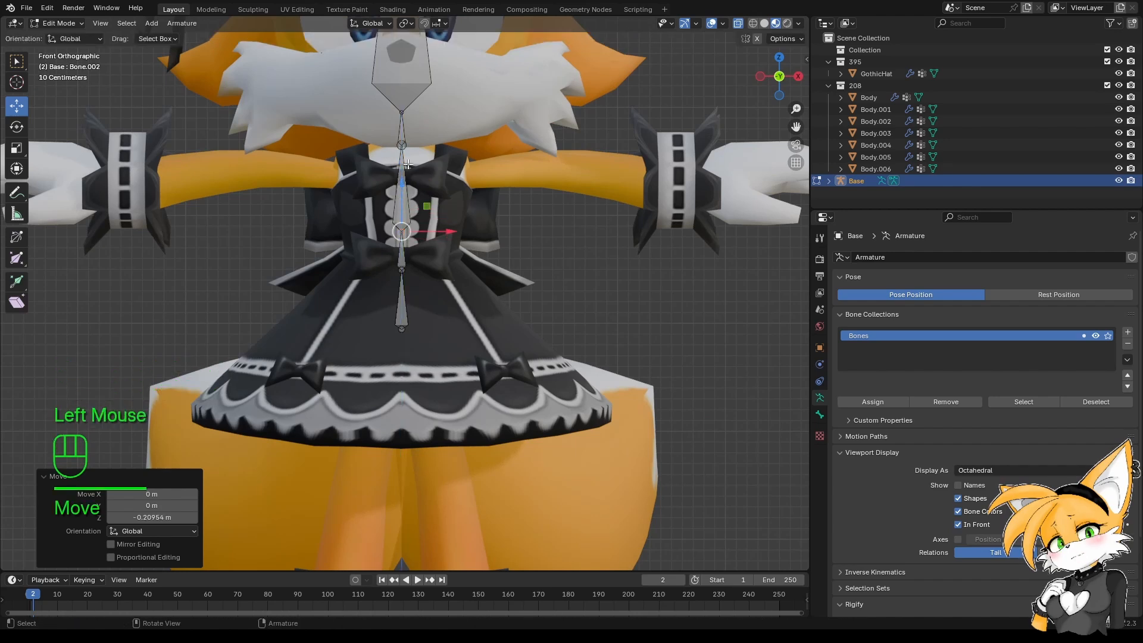
Lower the chest-neck joint slightly along Z and move the neck-head joint down 0.22057 m.
{"action": "left_click", "coordinate": [403, 143]}
{"action": "left_click_drag", "start_coordinate": [402, 122], "coordinate": [403, 132]}
{"action": "middle_click_drag", "start_coordinate": [403, 133], "coordinate": [404, 177], "text": "shift"}
{"action": "left_click", "coordinate": [399, 154]}
{"action": "left_click_drag", "start_coordinate": [396, 125], "coordinate": [395, 149]}
Rename the lowest bone of the torso chain, under the waist bow, as Hips.
{"action": "middle_click_drag", "start_coordinate": [395, 149], "coordinate": [396, 262], "text": "shift"}
{"action": "scroll", "coordinate": [396, 351], "scroll_direction": "down", "scroll_amount": 2}
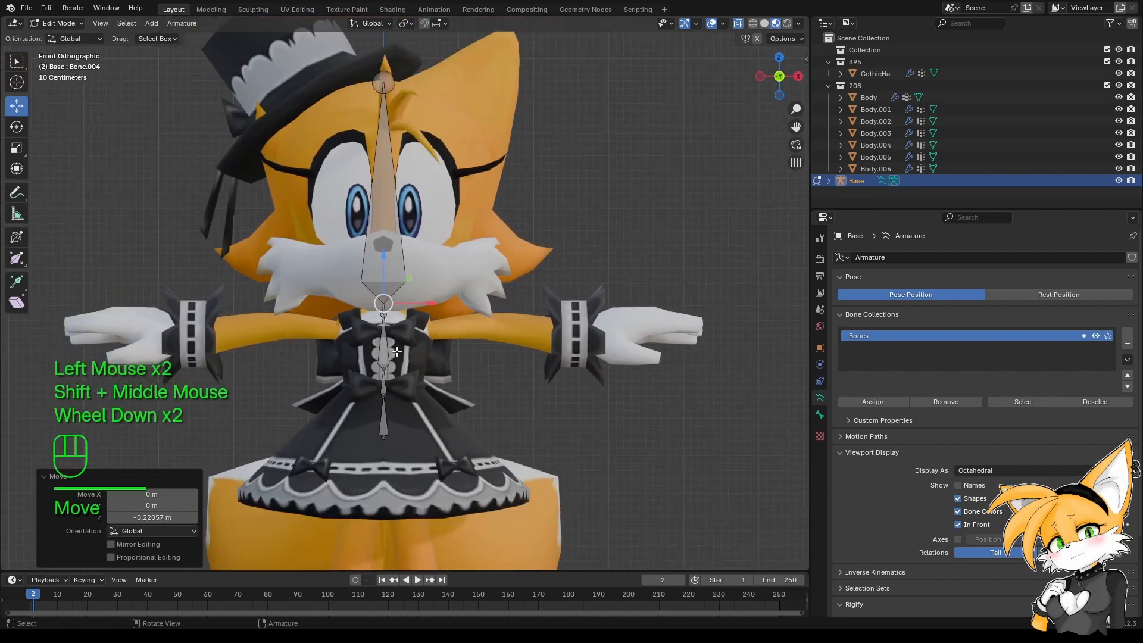
{"action": "middle_click_drag", "start_coordinate": [397, 351], "coordinate": [447, 300], "text": "shift"}
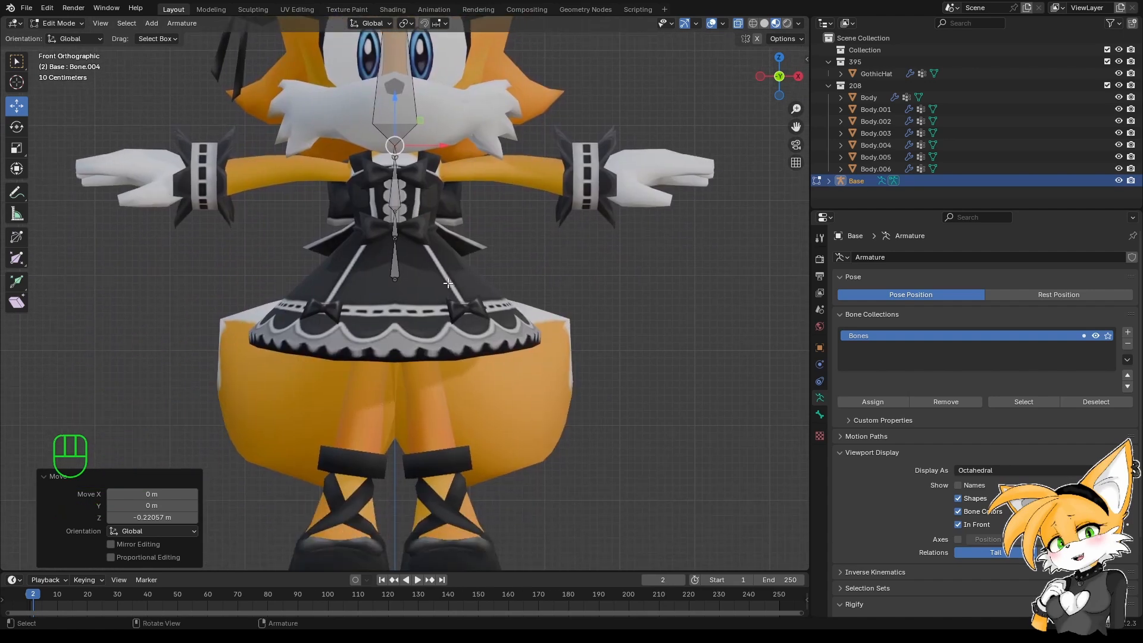
{"action": "left_click", "coordinate": [395, 264]}
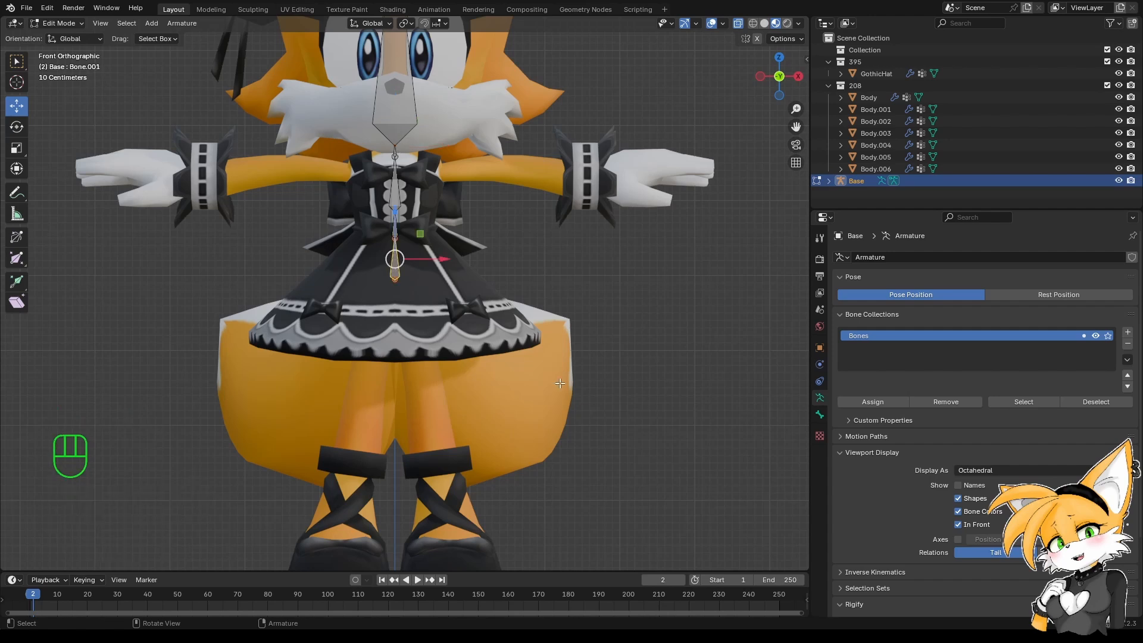
{"action": "key", "text": "F2"}
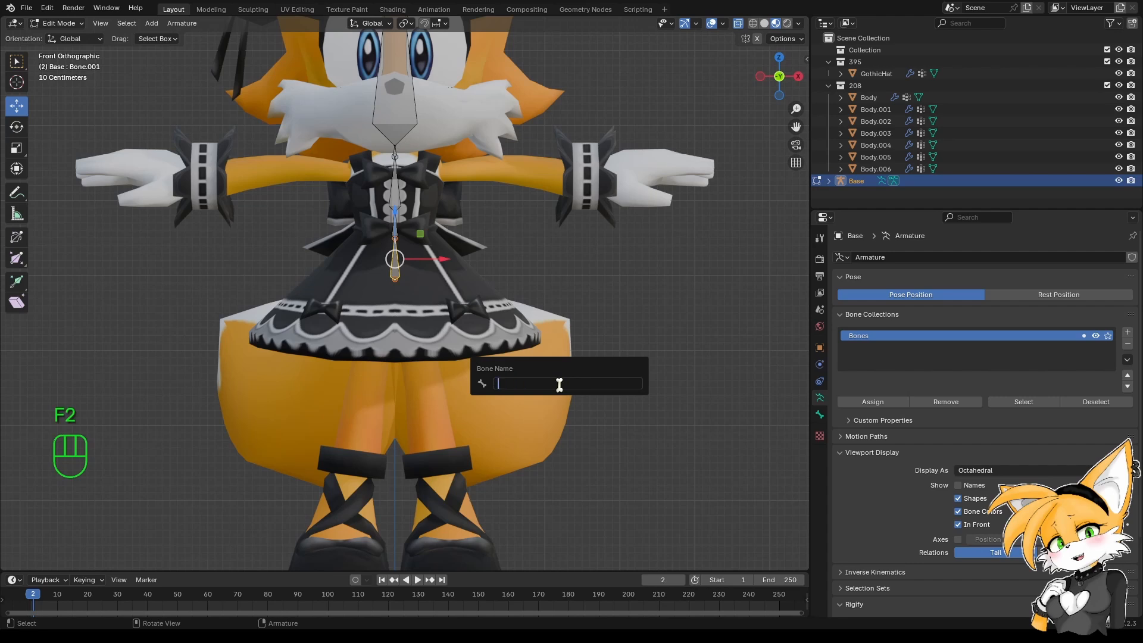
{"action": "type", "text": "Hips"}
{"action": "key", "text": "Return"}
Rename the bone directly above the hips as Spine and the following one up as Chest.
{"action": "left_click", "coordinate": [394, 225]}
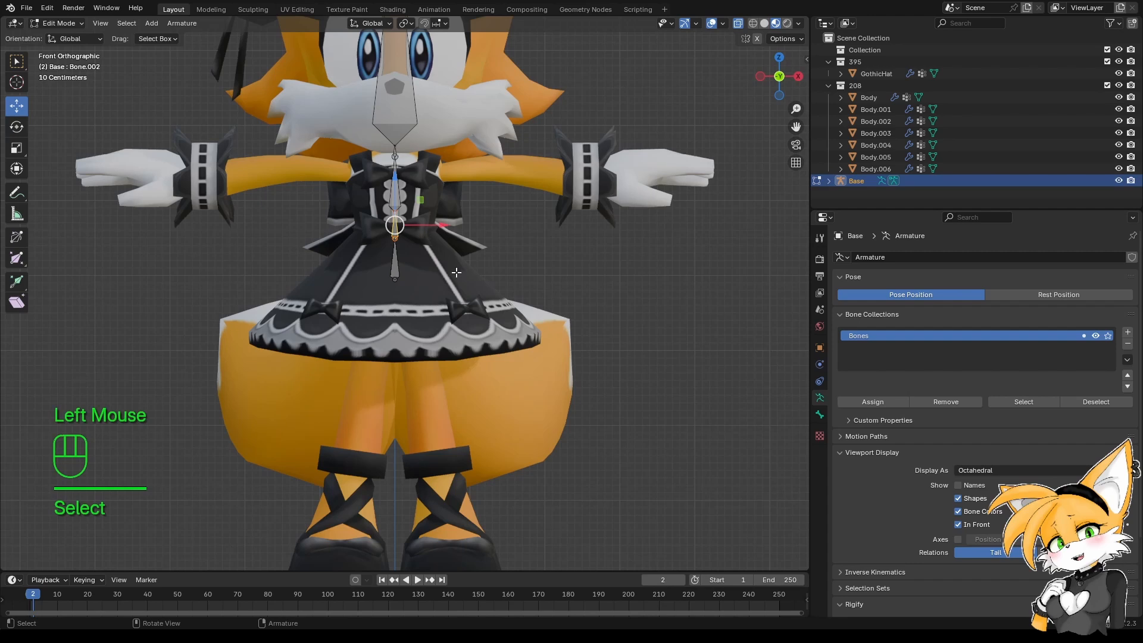
{"action": "key", "text": "F2"}
{"action": "type", "text": "Spine"}
{"action": "key", "text": "Return"}
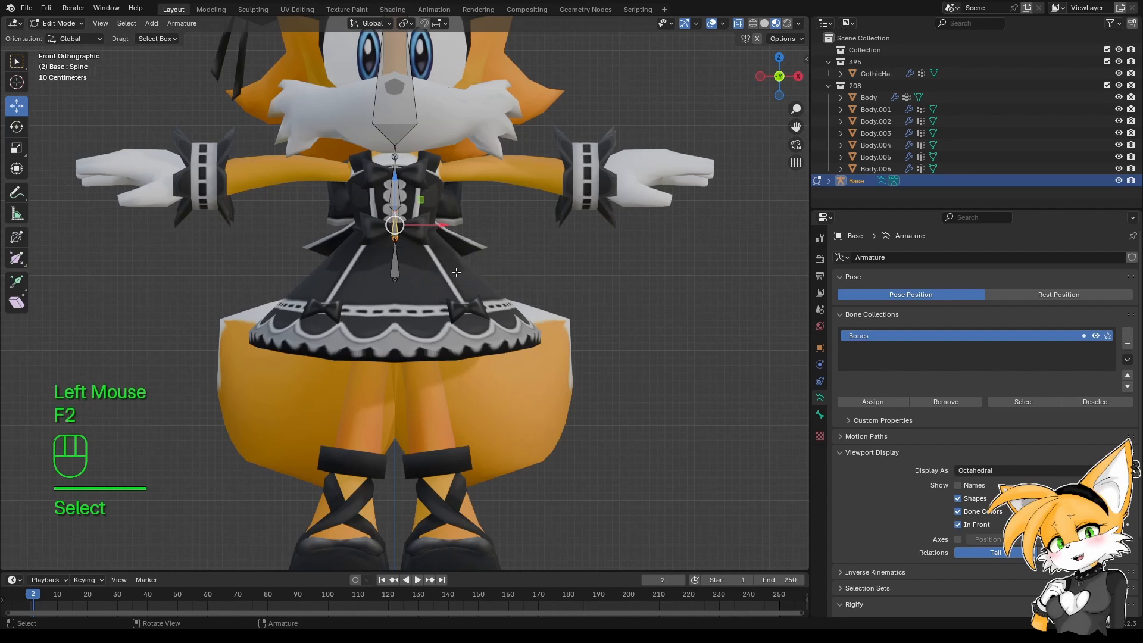
{"action": "left_click", "coordinate": [414, 200]}
{"action": "key", "text": "F2"}
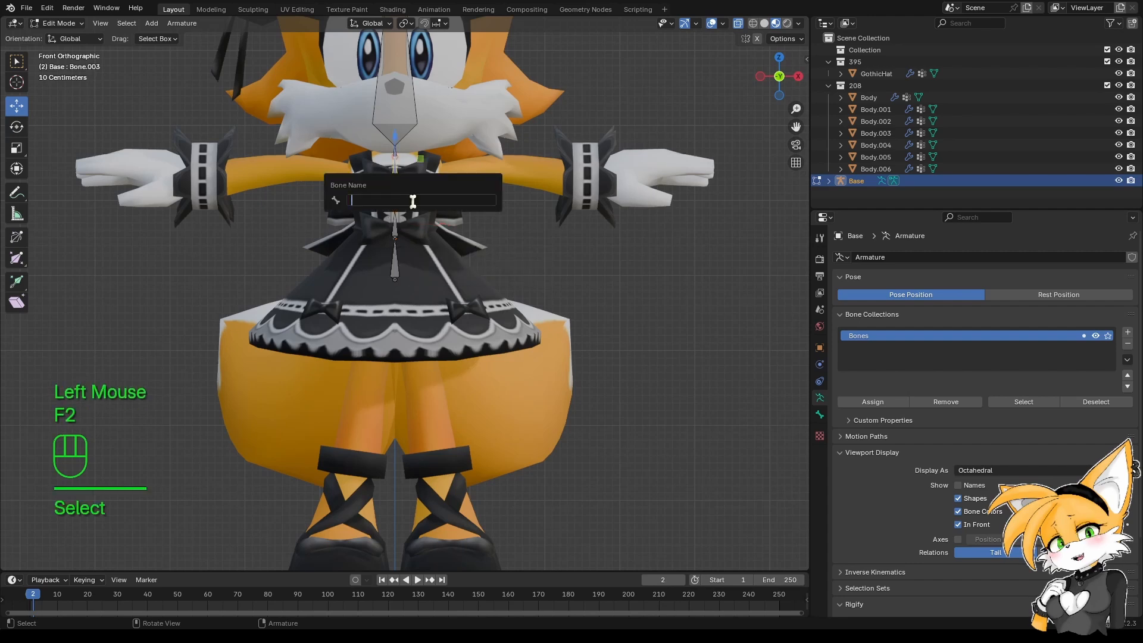
{"action": "type", "text": "Chest"}
{"action": "key", "text": "Return"}
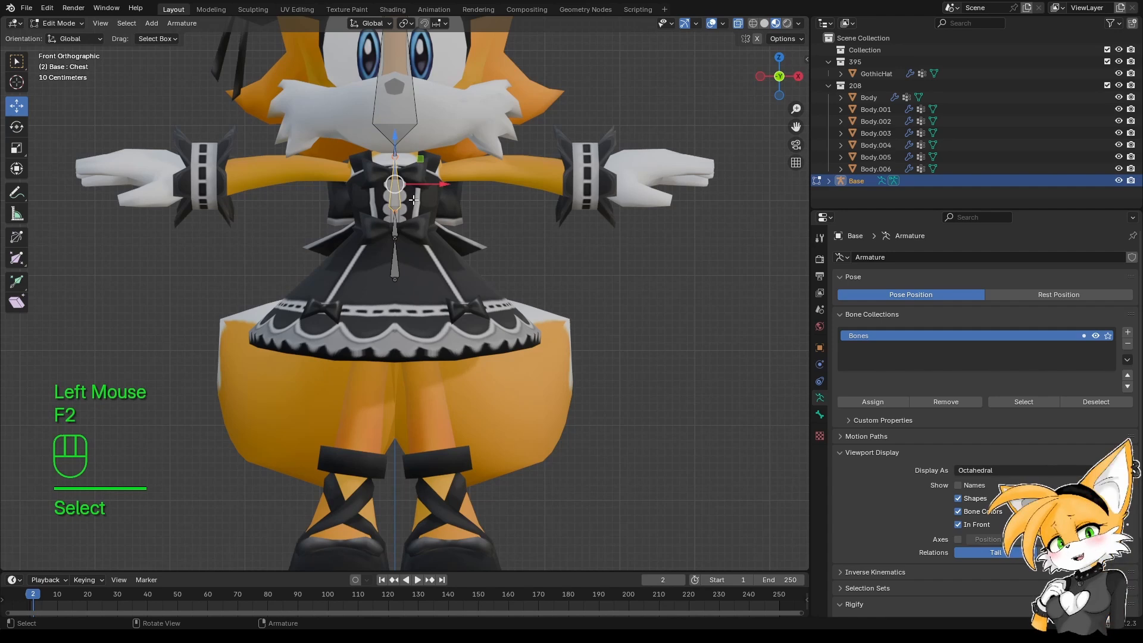
Rename the short bone under the chin as Neck and the large bone above it as Head.
{"action": "left_click", "coordinate": [398, 147]}
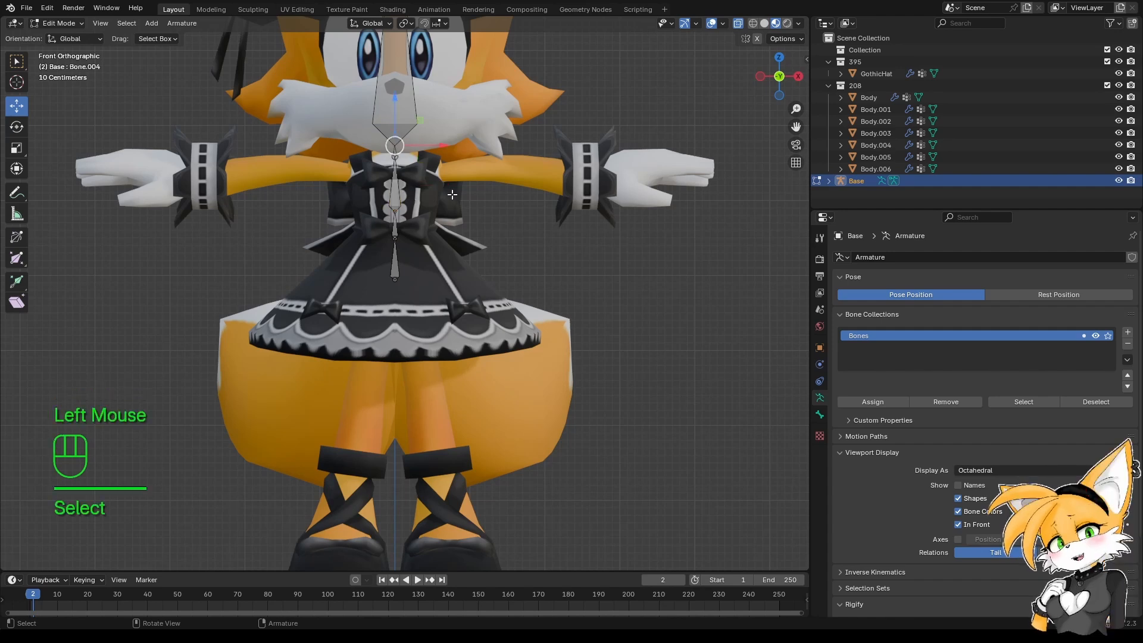
{"action": "left_click", "coordinate": [396, 148]}
{"action": "key", "text": "F2"}
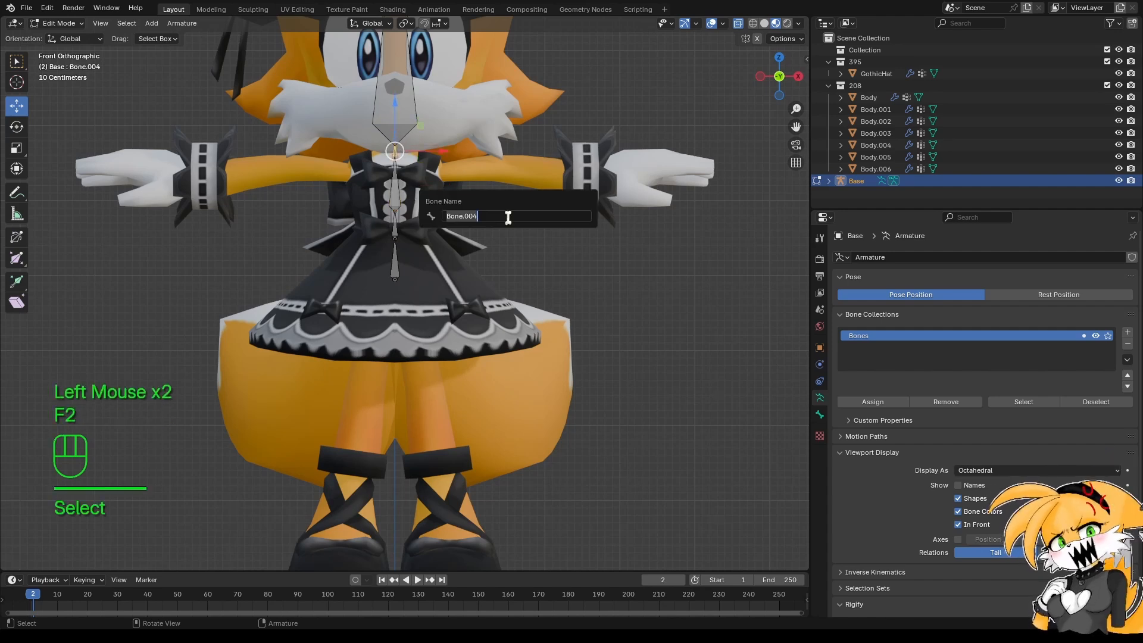
{"action": "key", "text": "BackSpace"}
{"action": "type", "text": "Neck"}
{"action": "key", "text": "Return"}
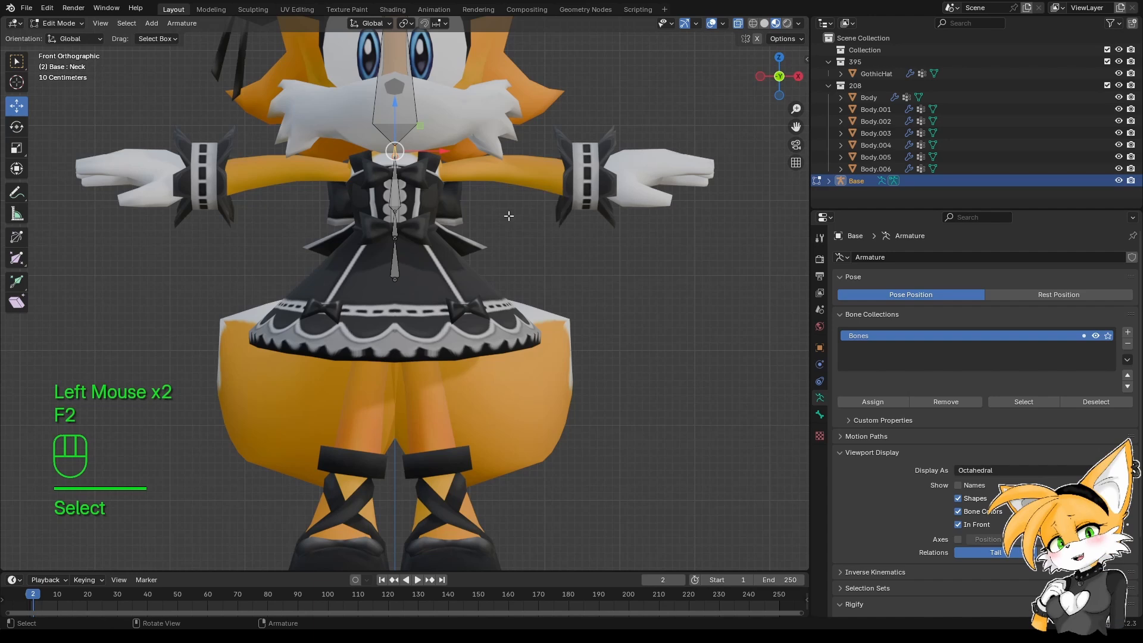
{"action": "left_click", "coordinate": [374, 86]}
{"action": "key", "text": "F2"}
{"action": "key", "text": "BackSpace"}
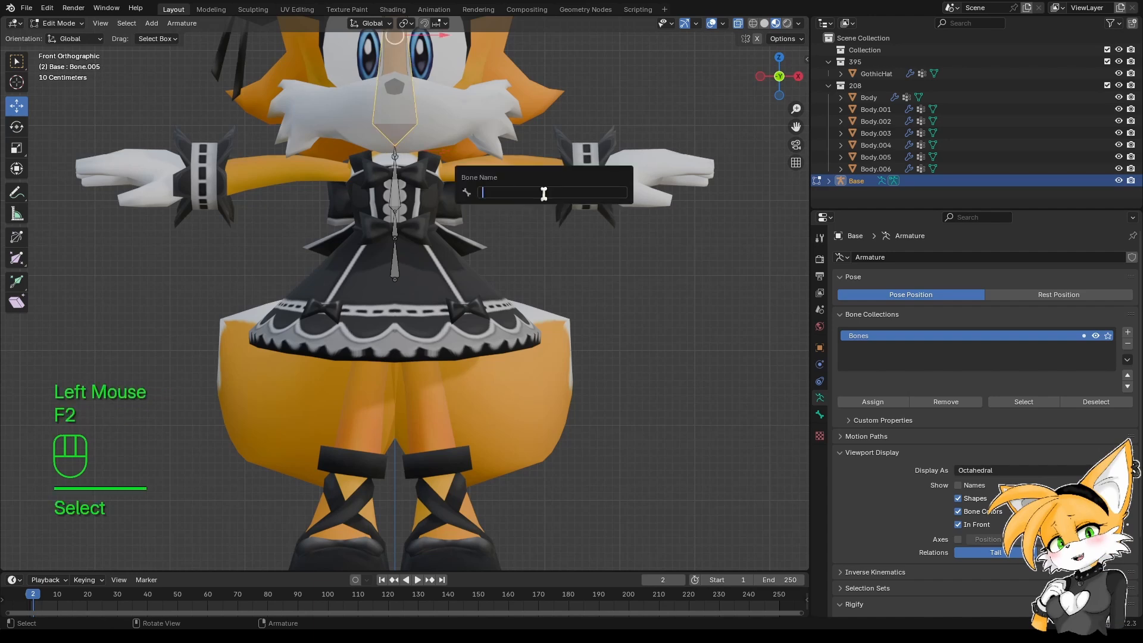
{"action": "type", "text": "Head"}
{"action": "key", "text": "Return"}
Duplicate the Chest bone in place and raise the copy 0.311 m along Z.
{"action": "scroll", "coordinate": [524, 286], "scroll_direction": "up", "scroll_amount": 2, "text": "shift"}
{"action": "middle_click_drag", "start_coordinate": [536, 239], "coordinate": [496, 389], "text": "shift"}
{"action": "scroll", "coordinate": [518, 310], "scroll_direction": "up", "scroll_amount": 1}
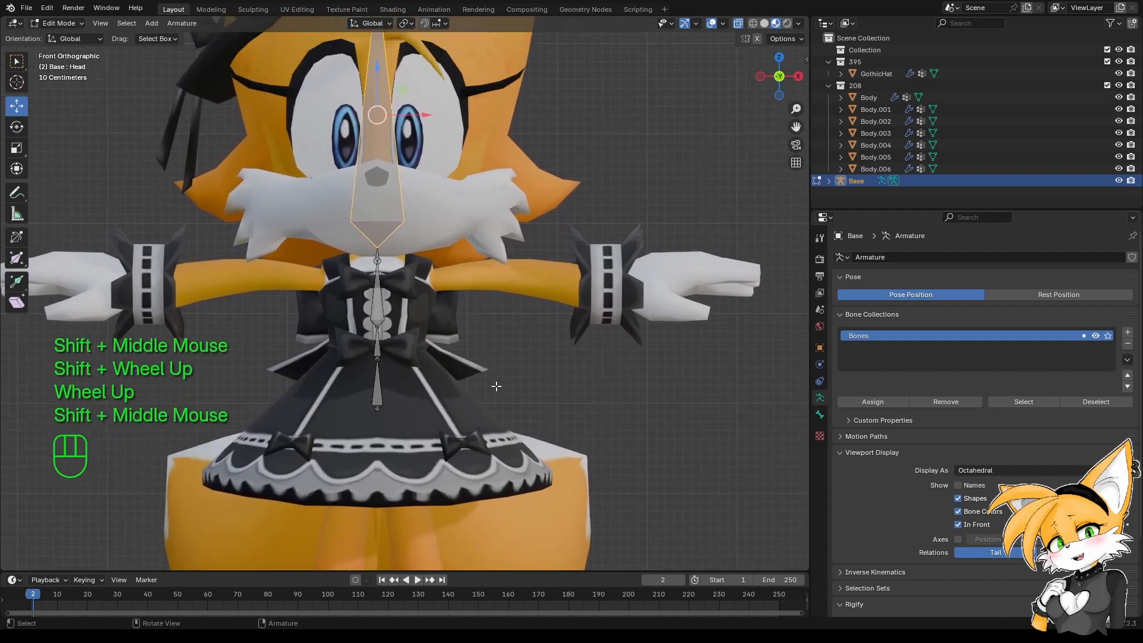
{"action": "left_click", "coordinate": [372, 293]}
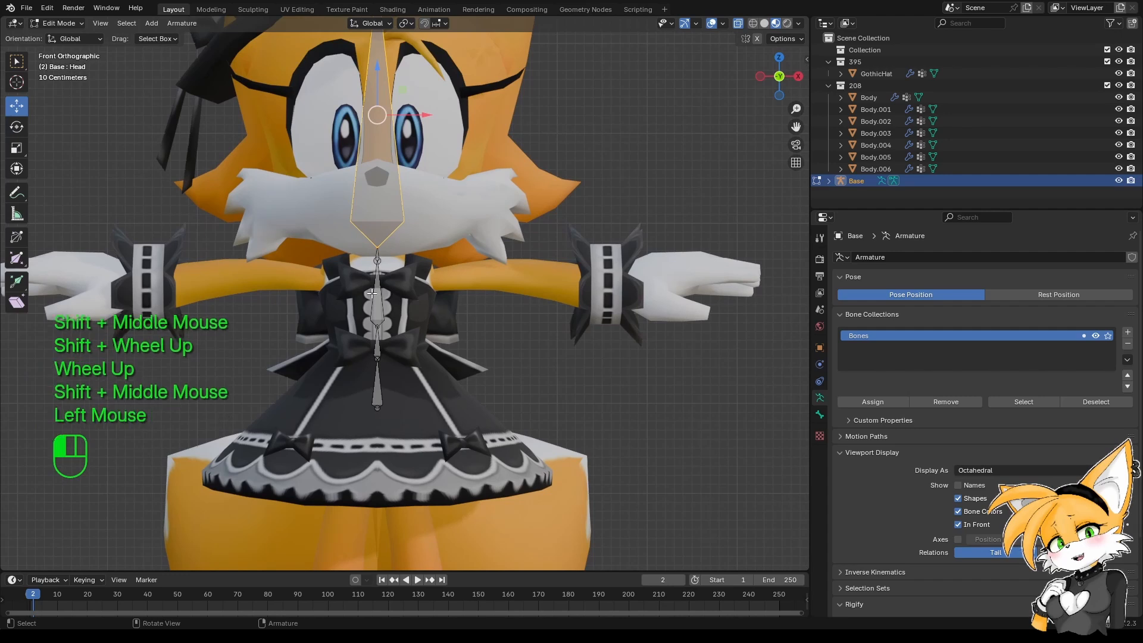
{"action": "left_click", "coordinate": [380, 262]}
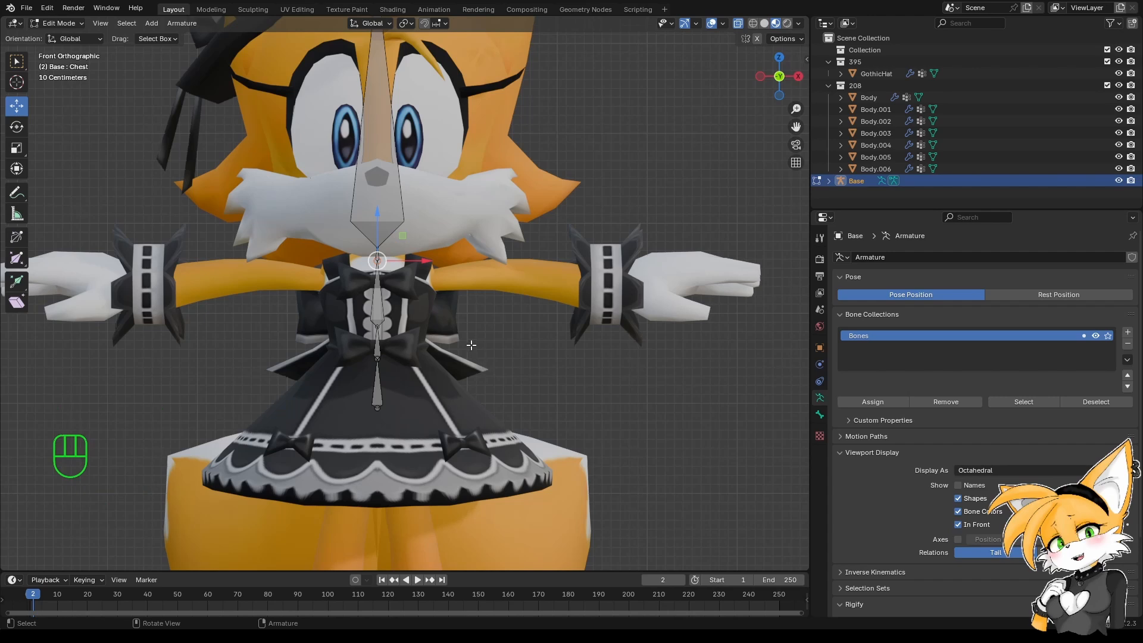
{"action": "left_click", "coordinate": [365, 296]}
{"action": "key", "text": "shift+s"}
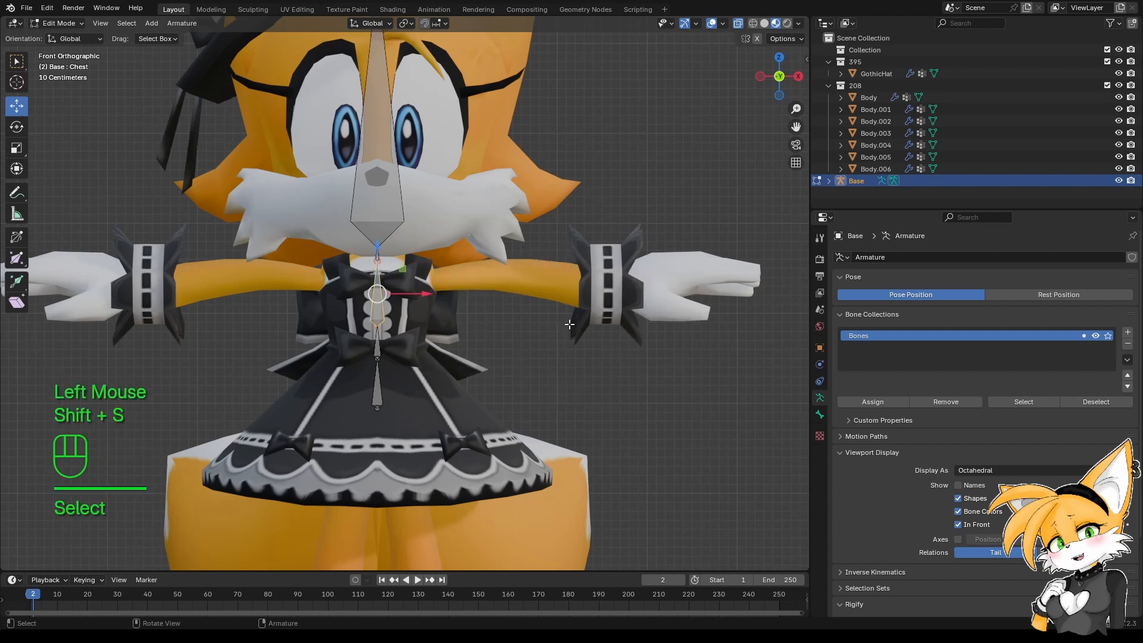
{"action": "key", "text": "shift+d"}
{"action": "right_click", "coordinate": [569, 324]}
{"action": "left_click", "coordinate": [378, 245]}
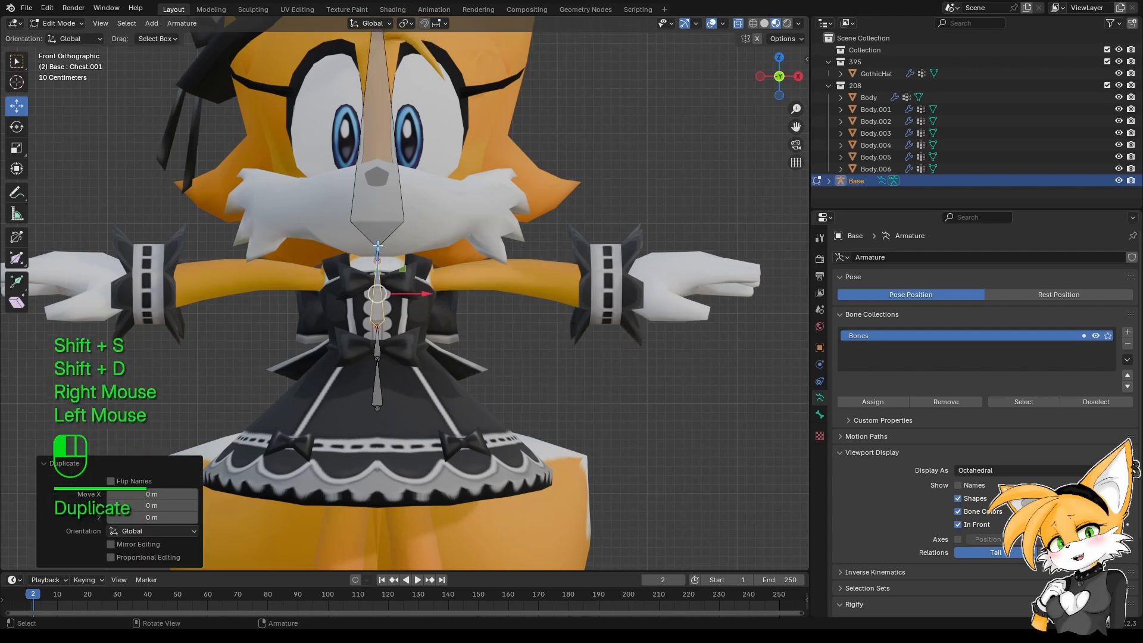
{"action": "key", "text": "g"}
{"action": "key", "text": "z"}
{"action": "left_click", "coordinate": [380, 215]}
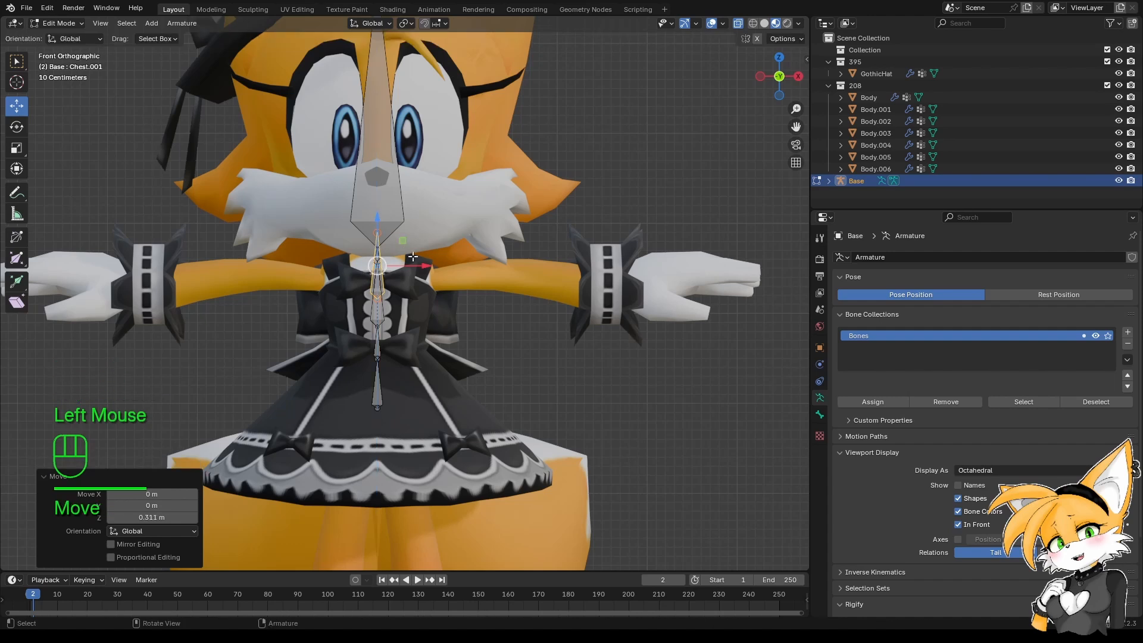
Lay the duplicated bone out along the character's left arm with its base beside the neck, finishing with a -0.10587 m X move of the base.
{"action": "left_click_drag", "start_coordinate": [374, 295], "coordinate": [403, 300]}
{"action": "left_click", "coordinate": [404, 295]}
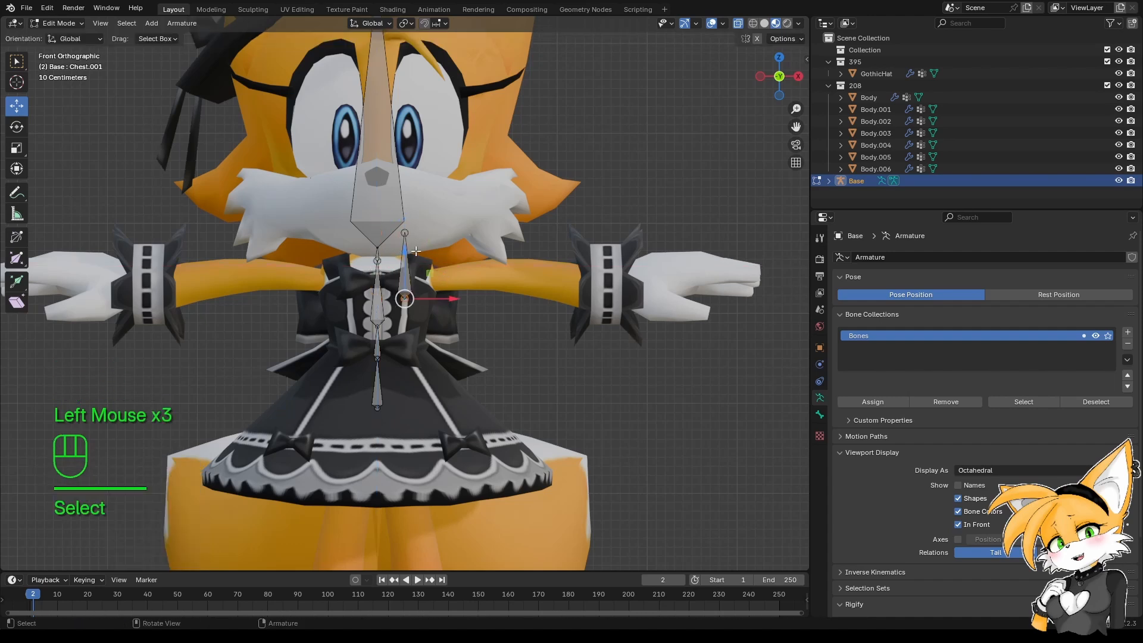
{"action": "left_click", "coordinate": [404, 235]}
{"action": "left_click_drag", "start_coordinate": [452, 234], "coordinate": [545, 287]}
{"action": "left_click", "coordinate": [405, 298]}
{"action": "left_click_drag", "start_coordinate": [405, 269], "coordinate": [436, 263]}
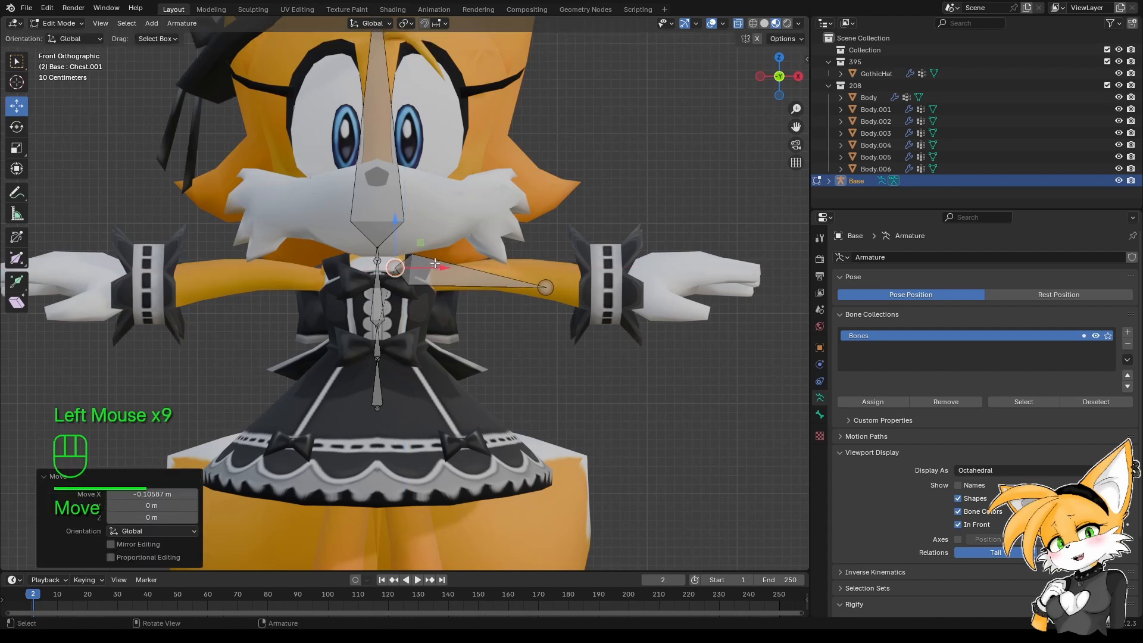
Move the duplicate's outer end -1.4094 m along X to the shoulder and raise it along Z, finishing with a 0.033085 m move.
{"action": "left_click", "coordinate": [545, 288]}
{"action": "left_click_drag", "start_coordinate": [593, 288], "coordinate": [467, 294]}
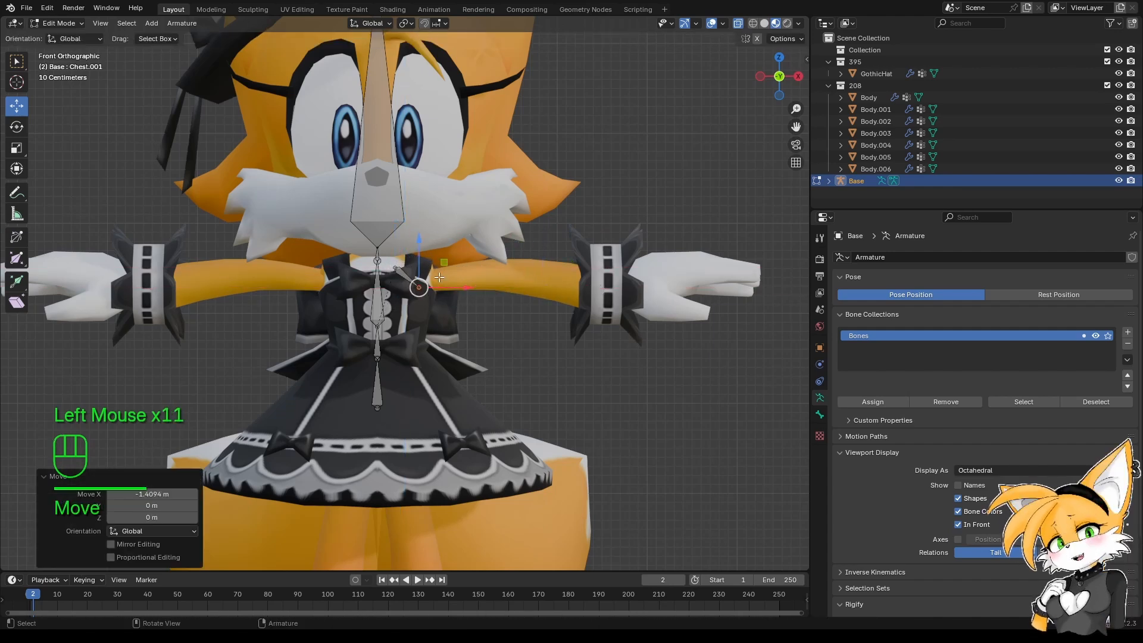
{"action": "mouse_move", "coordinate": [419, 252]}
{"action": "left_mouse_down"}
{"action": "mouse_move", "coordinate": [426, 239]}
{"action": "mouse_move", "coordinate": [396, 236]}
{"action": "mouse_move", "coordinate": [390, 221]}
{"action": "mouse_move", "coordinate": [423, 231]}
{"action": "mouse_move", "coordinate": [420, 244]}
{"action": "left_mouse_up"}
{"action": "left_click", "coordinate": [446, 270]}
{"action": "left_click", "coordinate": [399, 257]}
{"action": "left_click", "coordinate": [423, 269]}
Hide the Body.001 and GothicHat meshes and, in the top view, move the duplicate's outer end -0.017204 m along Y.
{"action": "key", "text": "KP_1"}
{"action": "key", "text": "KP_3"}
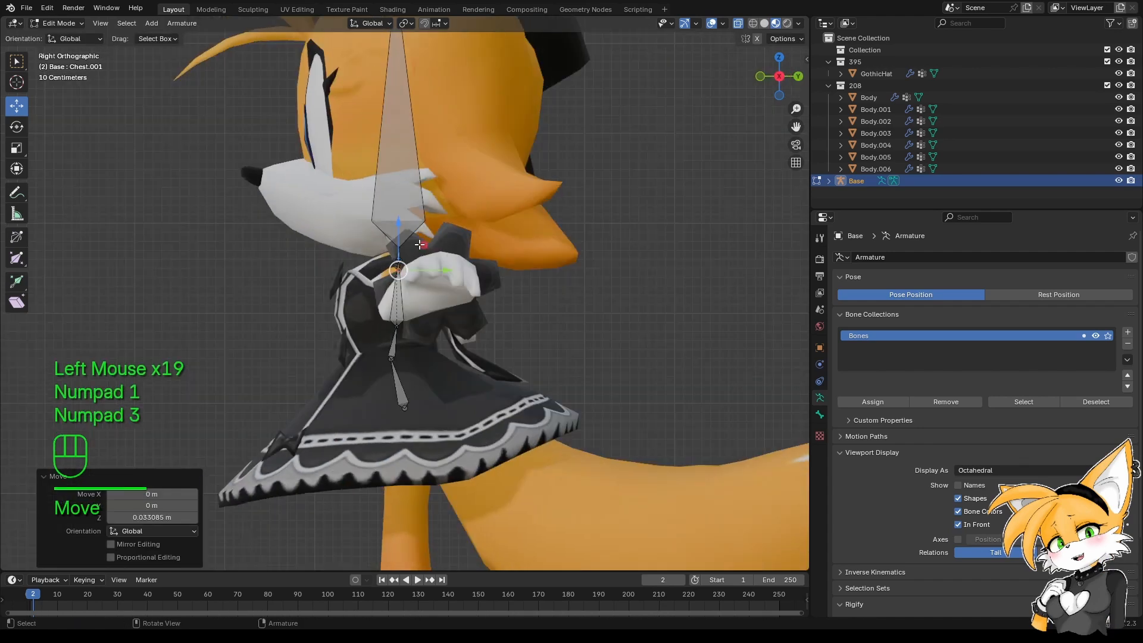
{"action": "key", "text": "KP_7"}
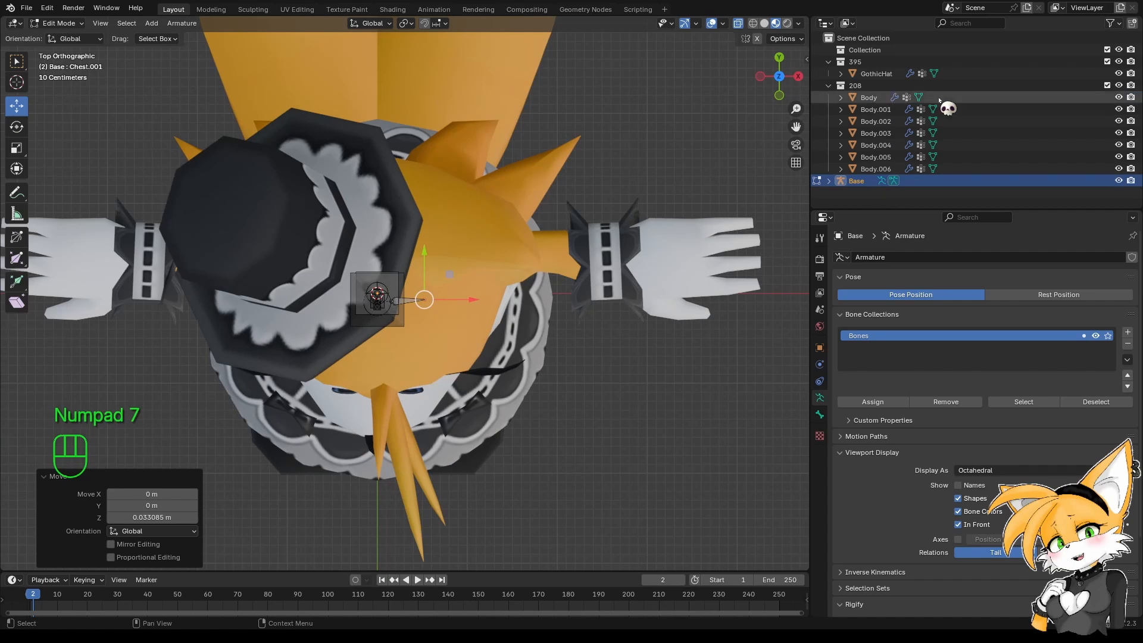
{"action": "left_click", "coordinate": [1119, 97]}
{"action": "left_click", "coordinate": [1120, 97]}
{"action": "left_click", "coordinate": [1120, 109]}
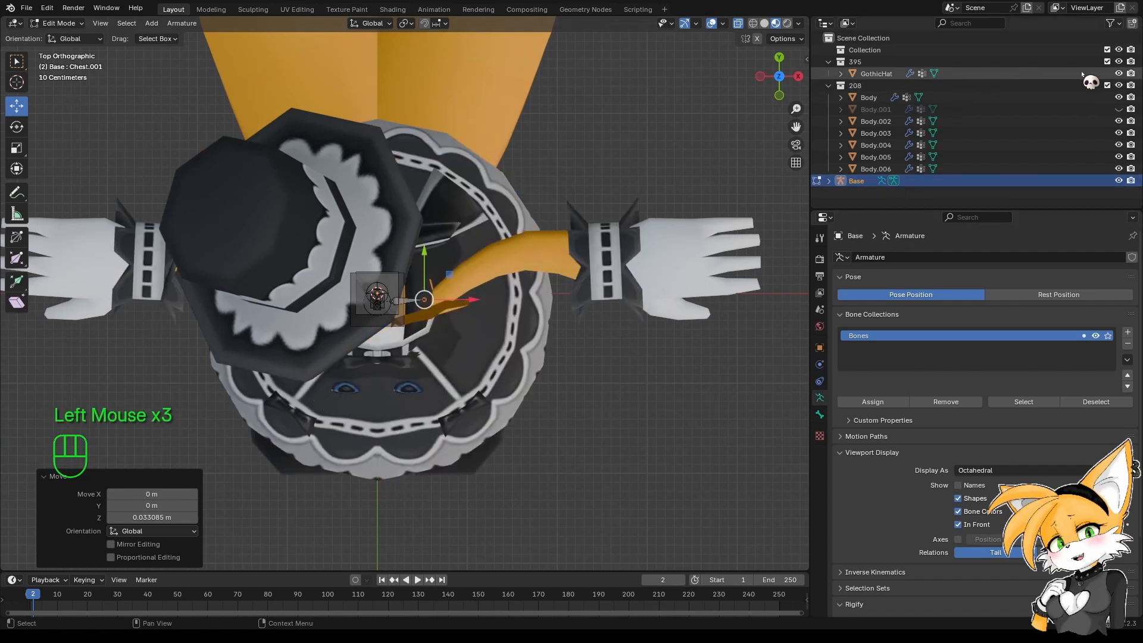
{"action": "left_click", "coordinate": [1119, 73]}
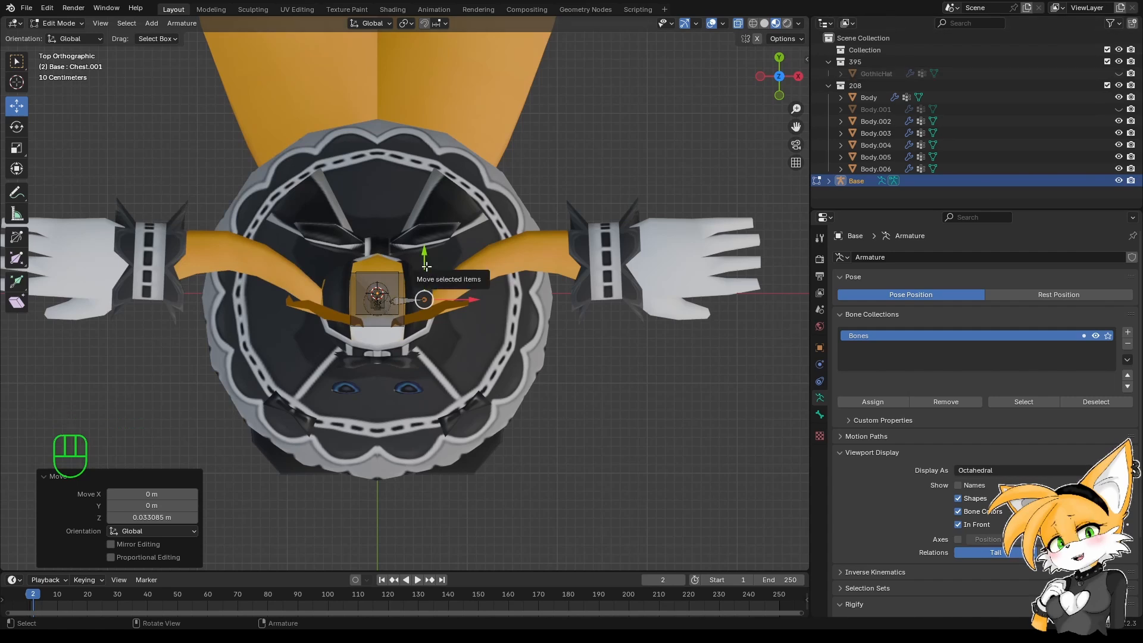
{"action": "left_click_drag", "start_coordinate": [426, 266], "coordinate": [430, 269]}
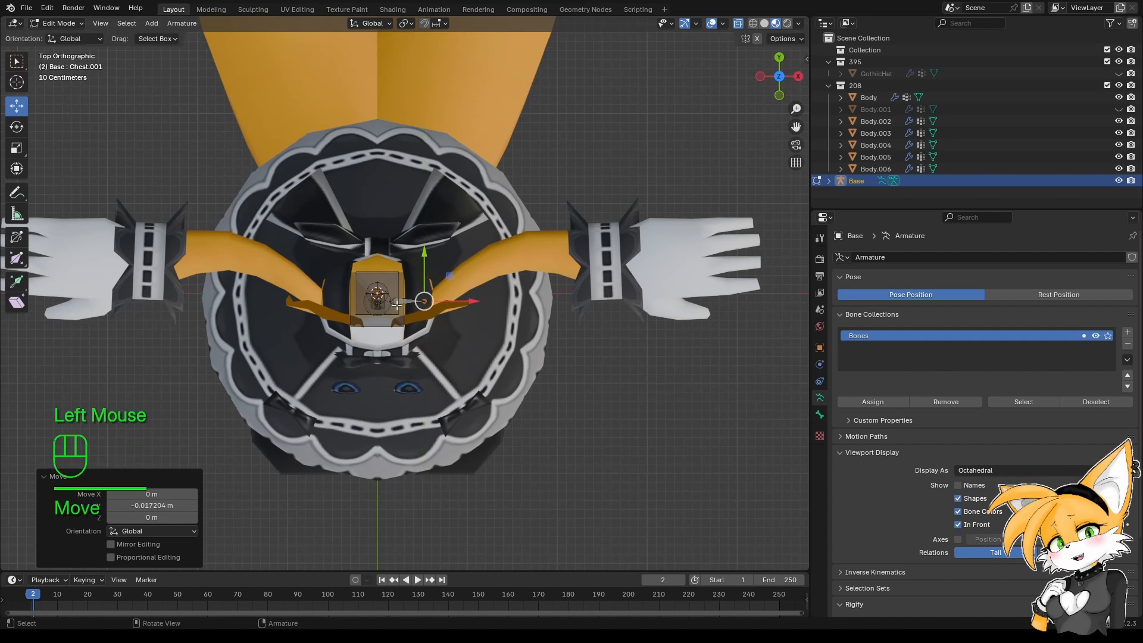
Set the duplicated bone's parent to Chest and rename the bone as Shoulder.L.
{"action": "left_click", "coordinate": [403, 296]}
{"action": "middle_click_drag", "start_coordinate": [402, 297], "coordinate": [495, 274]}
{"action": "left_click", "coordinate": [415, 274]}
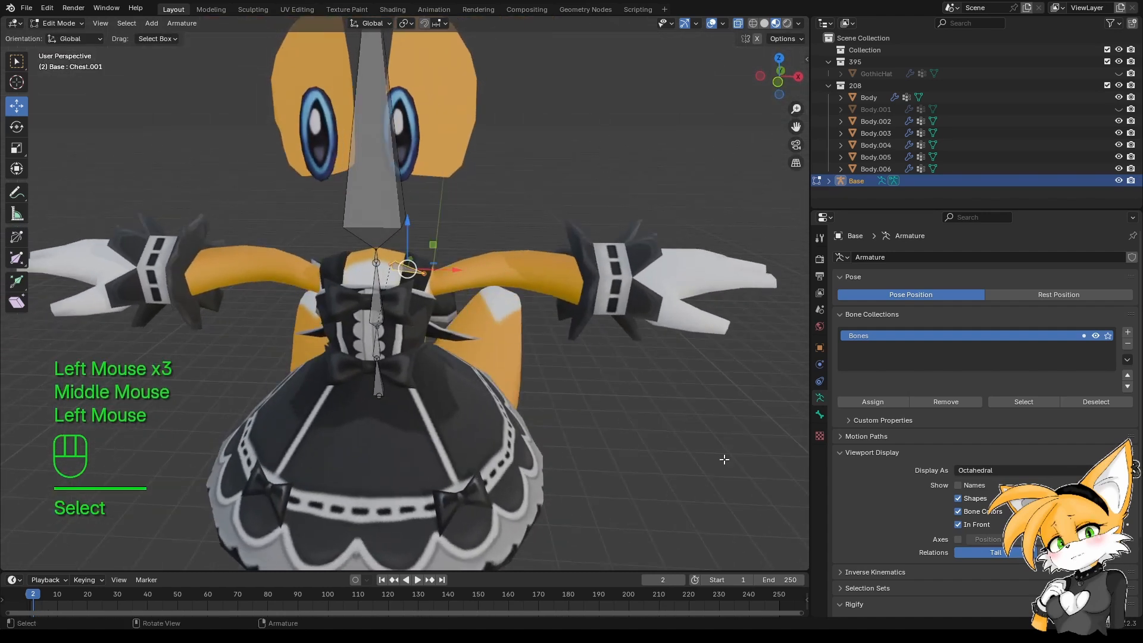
{"action": "left_click", "coordinate": [820, 414]}
{"action": "left_click", "coordinate": [1015, 455]}
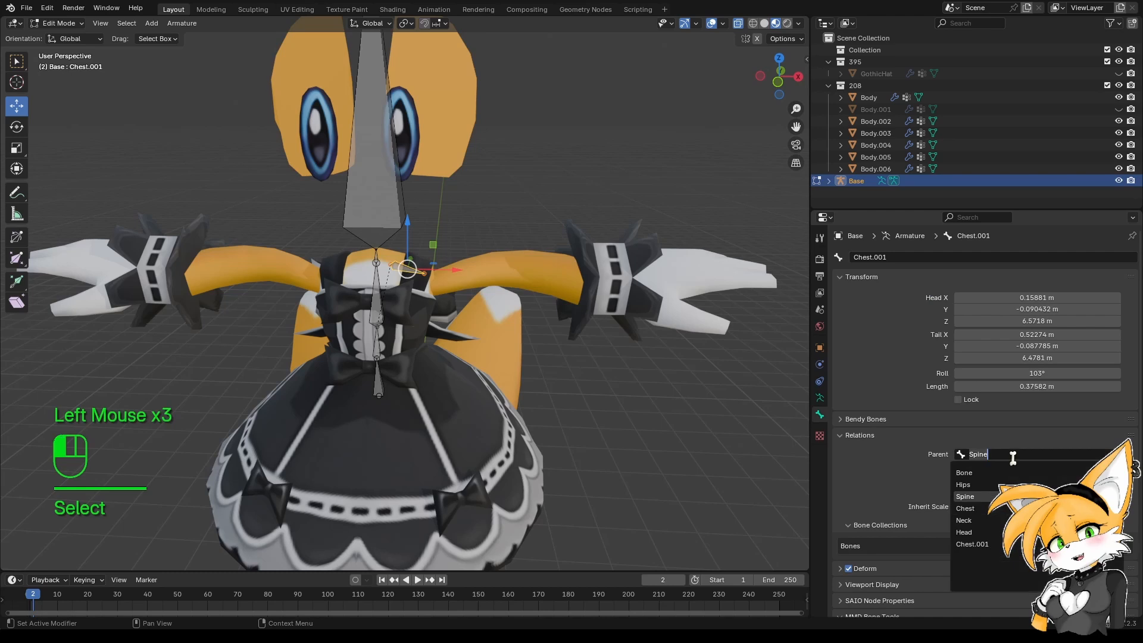
{"action": "type", "text": "Chest"}
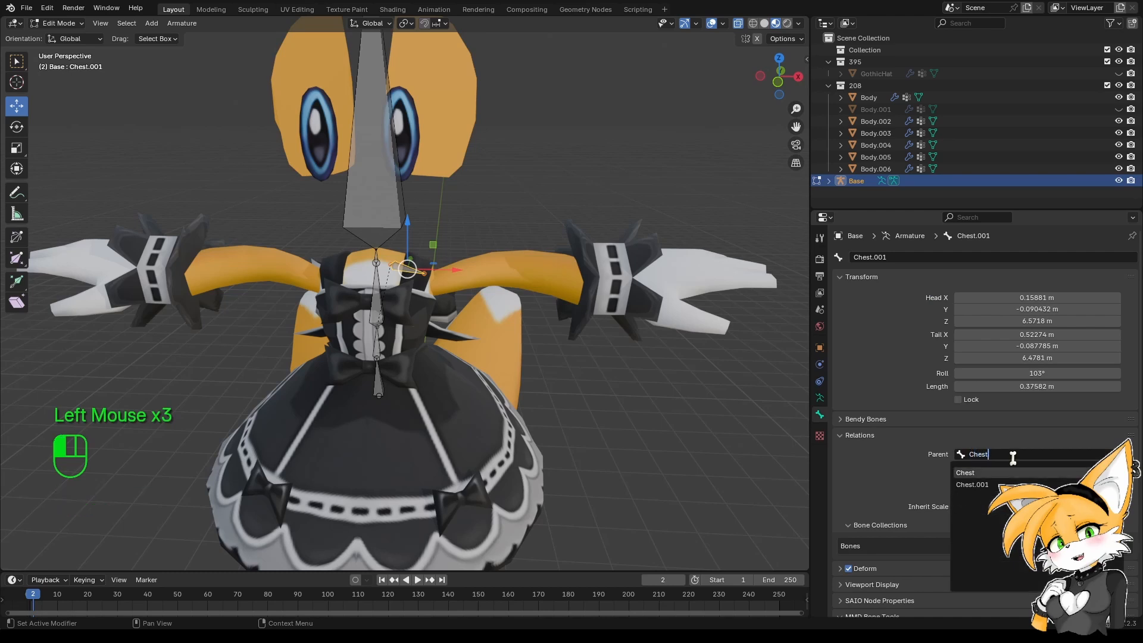
{"action": "left_click", "coordinate": [983, 472]}
{"action": "key", "text": "F2"}
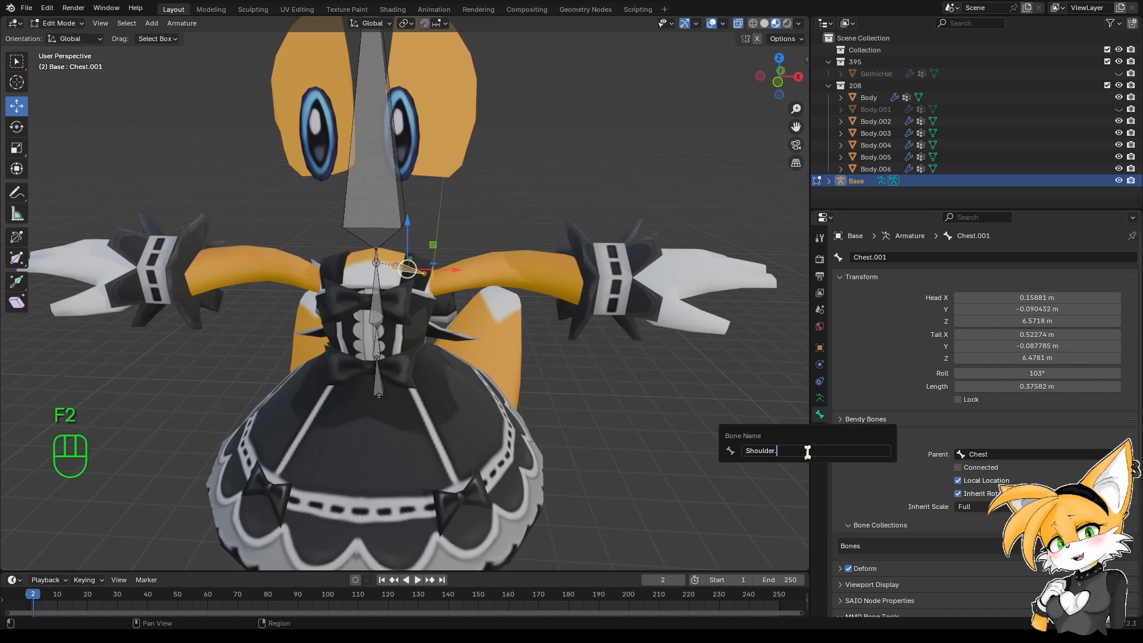
{"action": "key", "text": "Return"}
Unhide the Body.001 mesh and select the outer end of the Shoulder.L bone in the front view.
{"action": "middle_click_drag", "start_coordinate": [631, 444], "coordinate": [623, 436]}
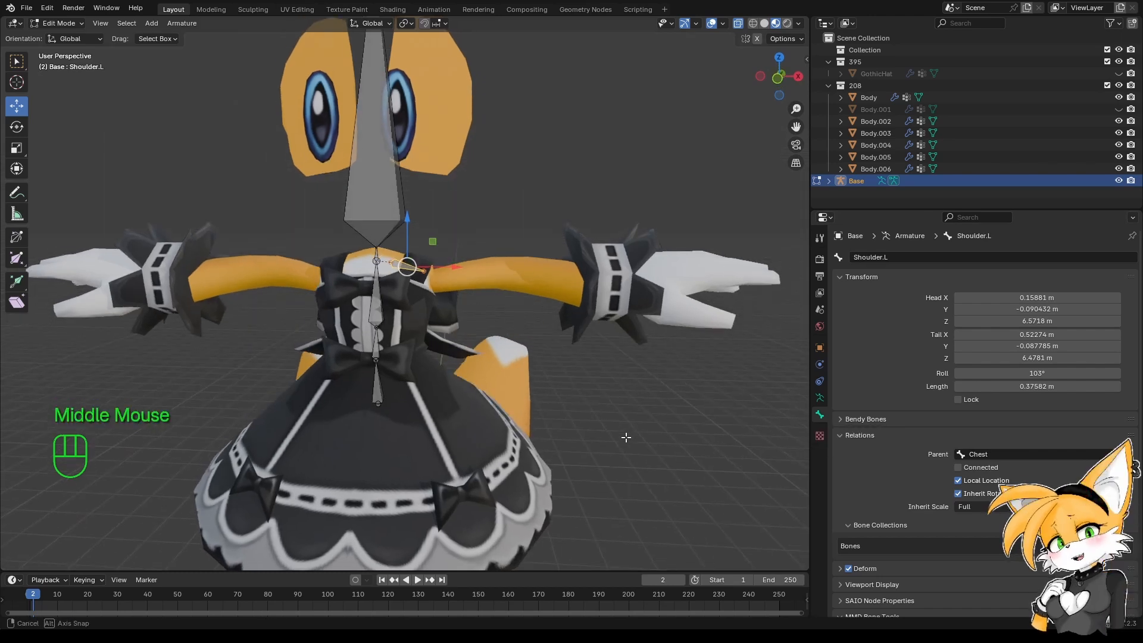
{"action": "scroll", "coordinate": [626, 438], "scroll_direction": "down", "scroll_amount": 2}
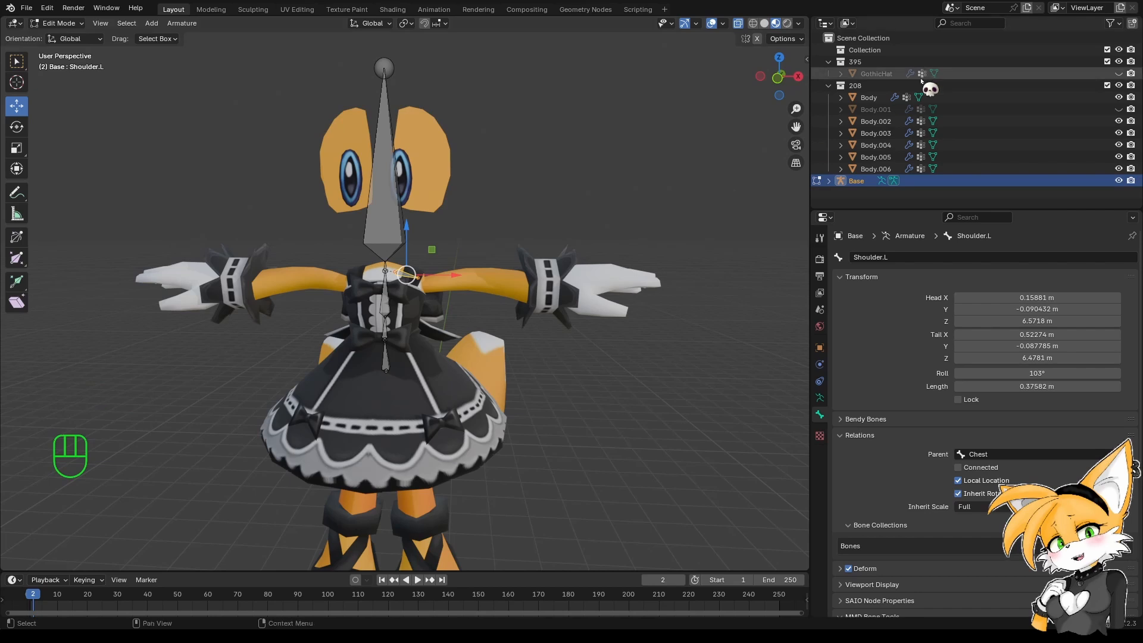
{"action": "left_click", "coordinate": [1119, 109]}
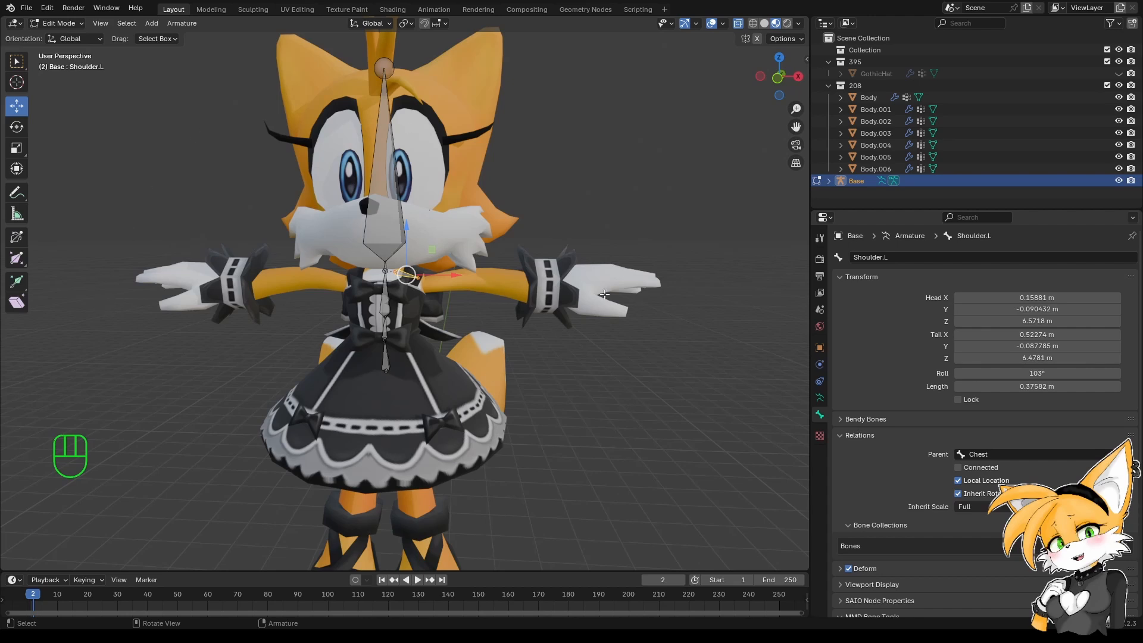
{"action": "middle_click_drag", "start_coordinate": [605, 294], "coordinate": [524, 408]}
{"action": "key", "text": "KP_1"}
{"action": "key", "text": "KP_1"}
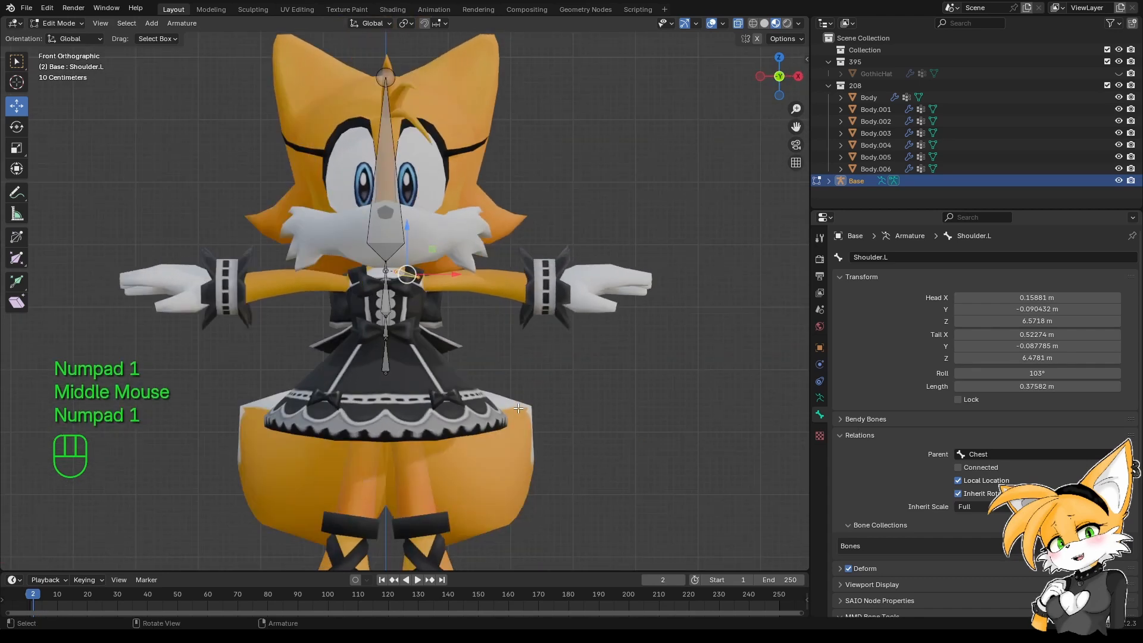
{"action": "scroll", "coordinate": [508, 344], "scroll_direction": "up", "scroll_amount": 2}
{"action": "left_click", "coordinate": [425, 270]}
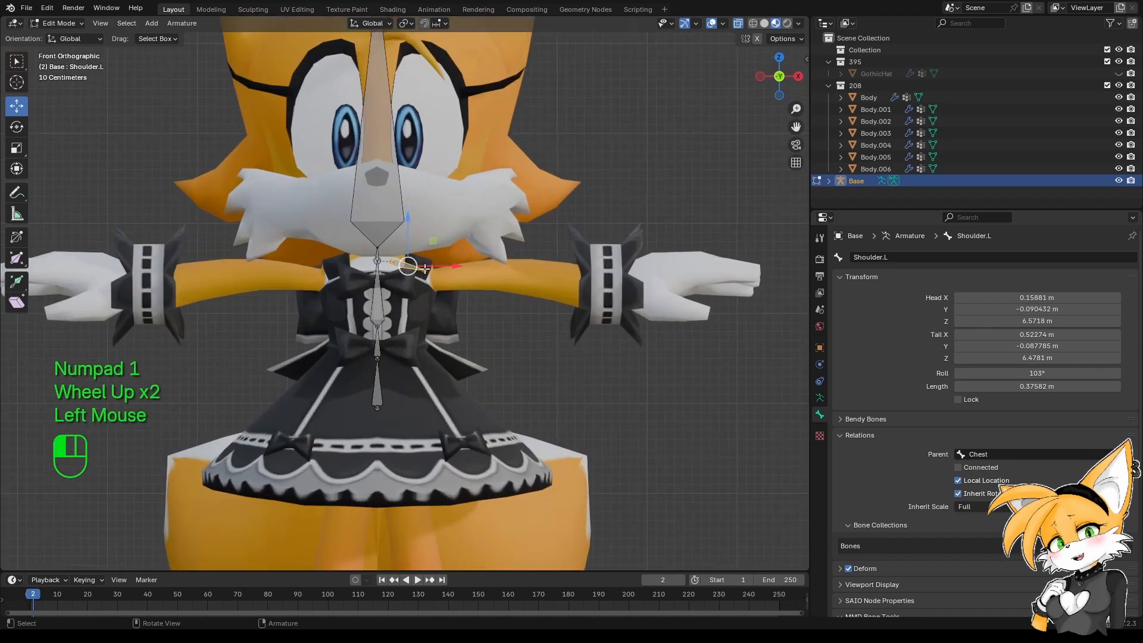
Lower Shoulder.L's outer end to Z 6.4251 m and extrude an arm bone from it to the wrist, ending at X 2.8188 m, Z 6.3523 m.
{"action": "left_click_drag", "start_coordinate": [423, 243], "coordinate": [423, 230]}
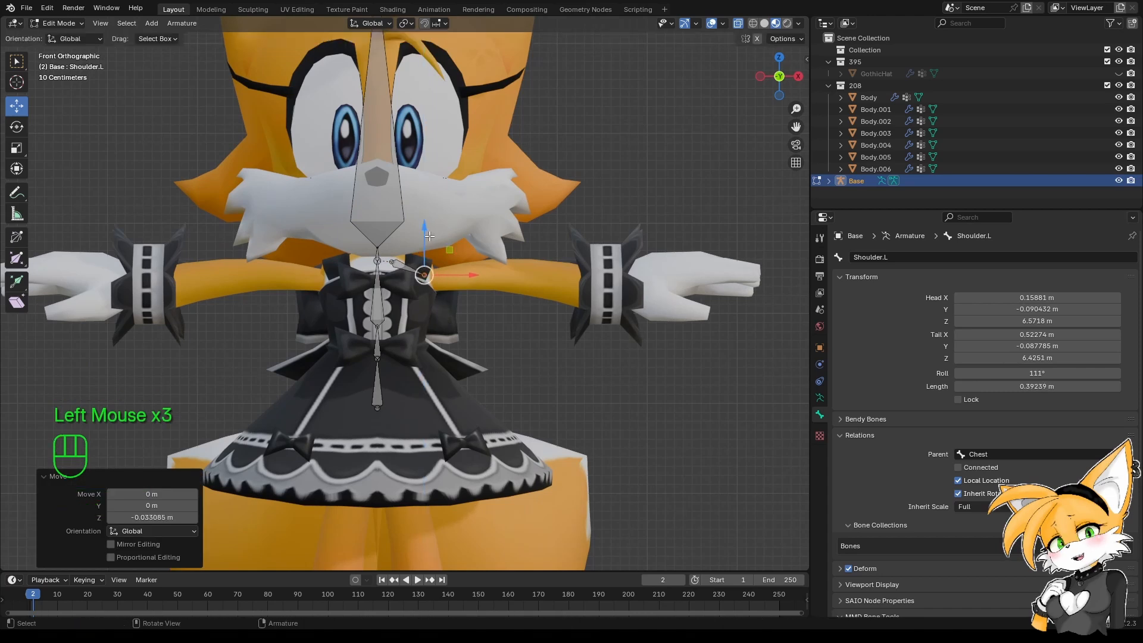
{"action": "key", "text": "e"}
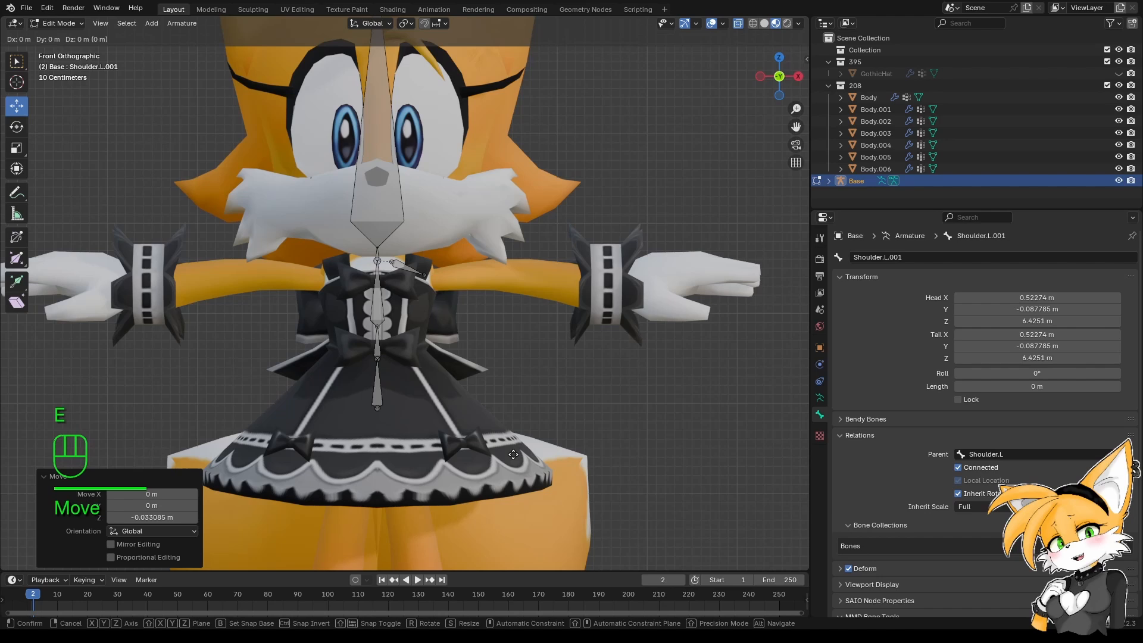
{"action": "key", "text": "x"}
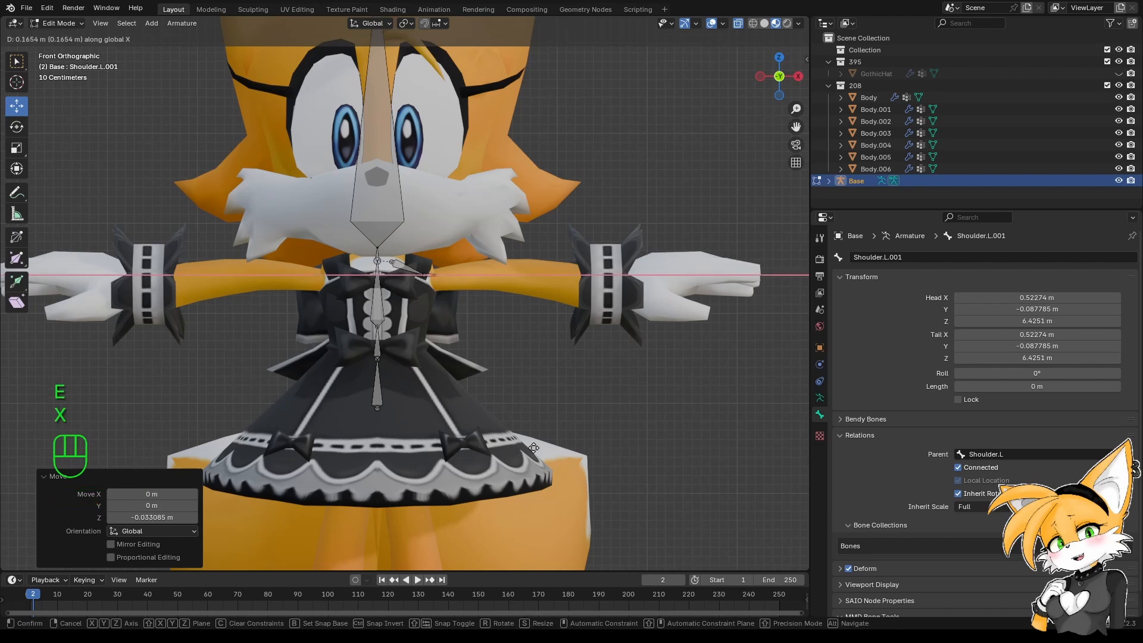
{"action": "left_click", "coordinate": [718, 414]}
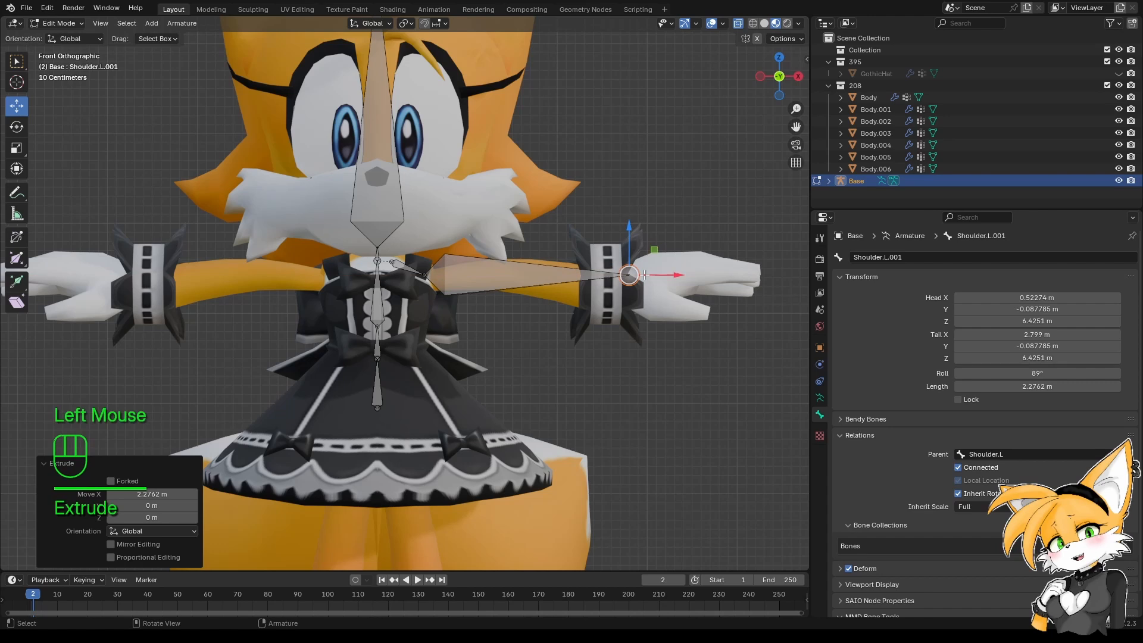
{"action": "left_click_drag", "start_coordinate": [645, 275], "coordinate": [623, 251]}
Subdivide the new arm bone with one cut to create an elbow joint.
{"action": "left_click", "coordinate": [482, 288]}
{"action": "right_click", "coordinate": [480, 284]}
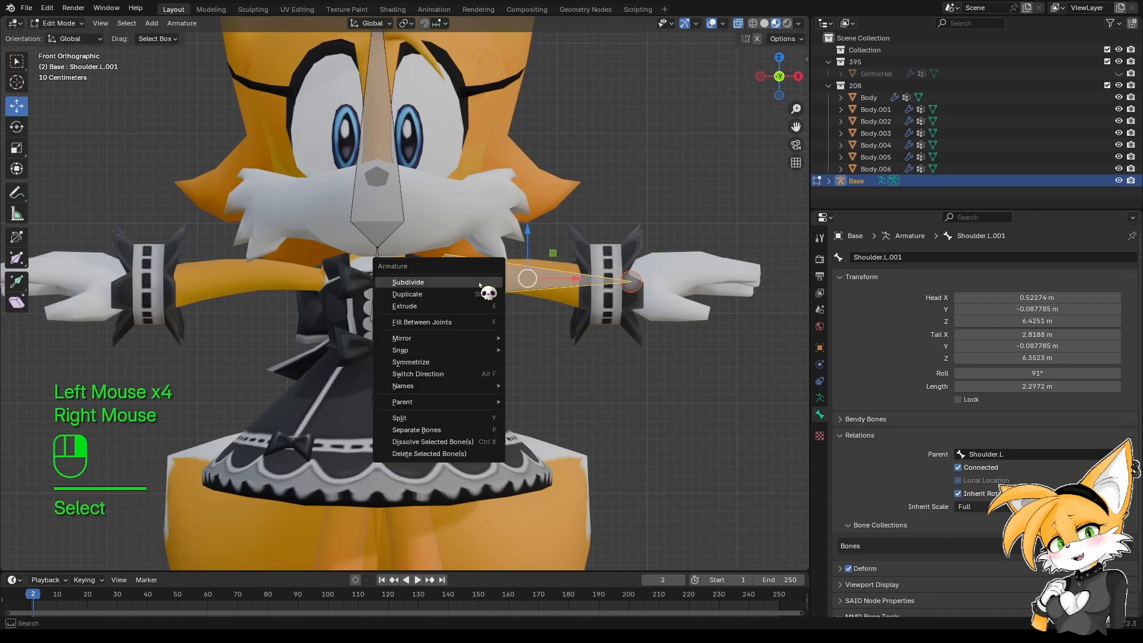
{"action": "left_click", "coordinate": [409, 283]}
In the top view, move the elbow joint to Y 0.47466 m and the wrist end 0.45657 m along Y.
{"action": "key", "text": "KP_7"}
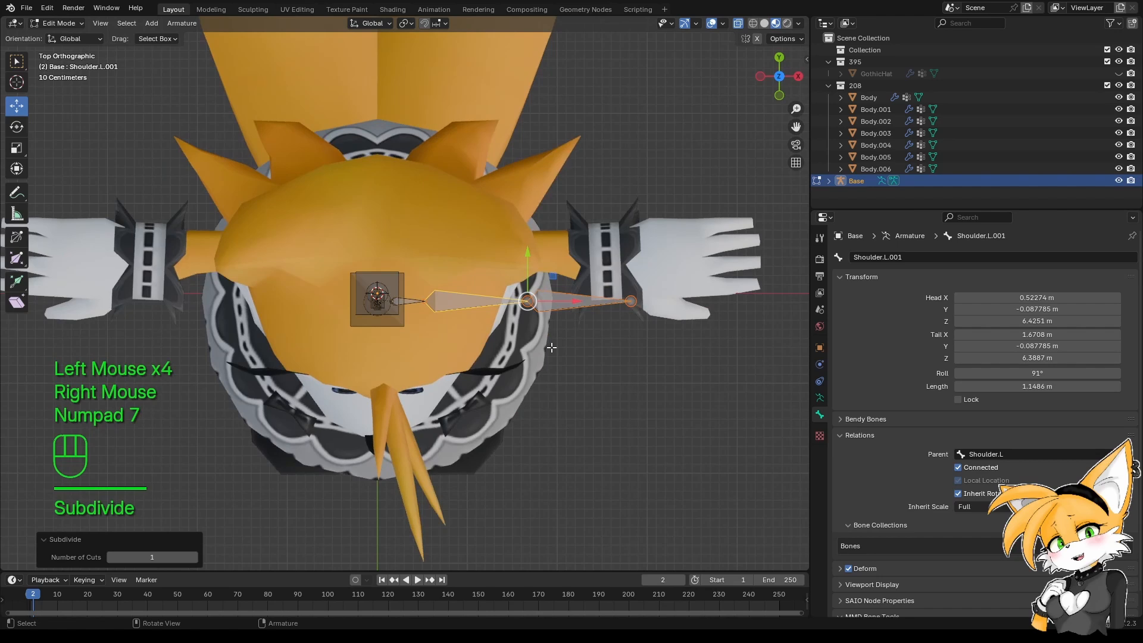
{"action": "left_click", "coordinate": [528, 301]}
{"action": "left_click_drag", "start_coordinate": [529, 271], "coordinate": [529, 220]}
{"action": "left_click", "coordinate": [631, 301]}
{"action": "left_click_drag", "start_coordinate": [631, 269], "coordinate": [633, 203]}
Duplicate the Hips bone in the front view and move the copy 0.25365 m along X.
{"action": "middle_click_drag", "start_coordinate": [595, 250], "coordinate": [395, 421]}
{"action": "scroll", "coordinate": [392, 344], "scroll_direction": "up", "scroll_amount": 1}
{"action": "key", "text": "KP_1"}
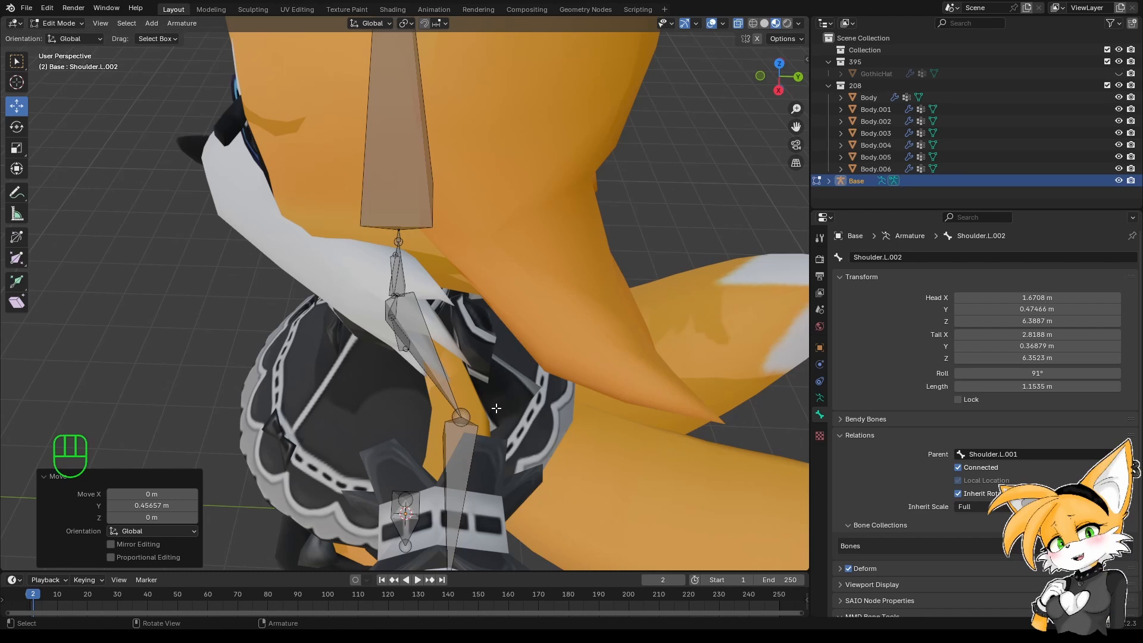
{"action": "middle_click_drag", "start_coordinate": [486, 401], "coordinate": [493, 392]}
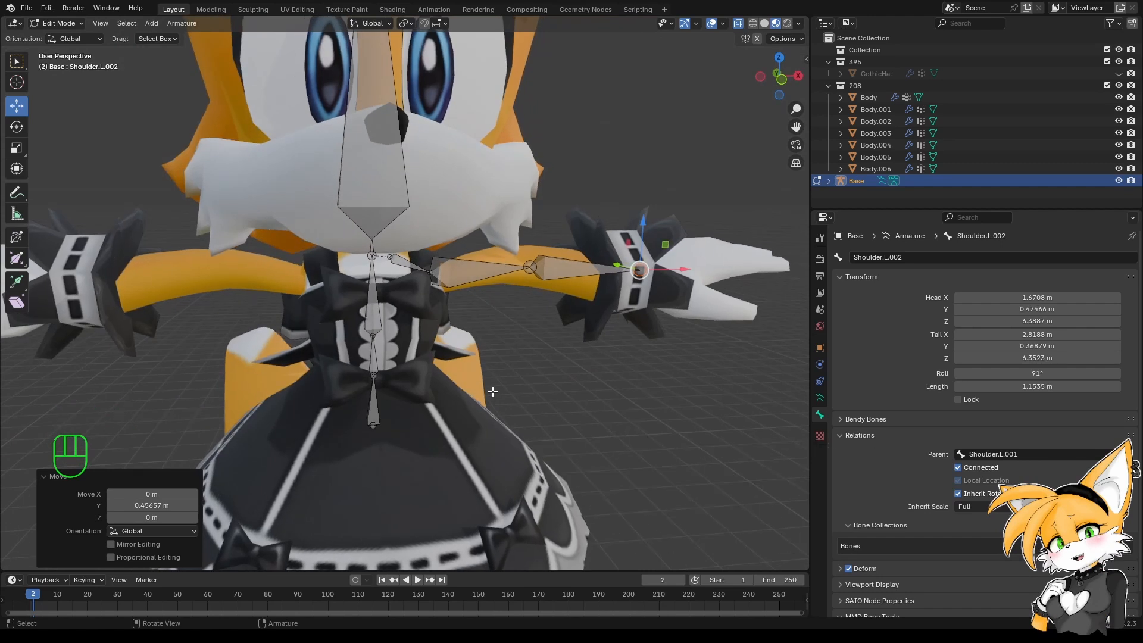
{"action": "key", "text": "KP_1"}
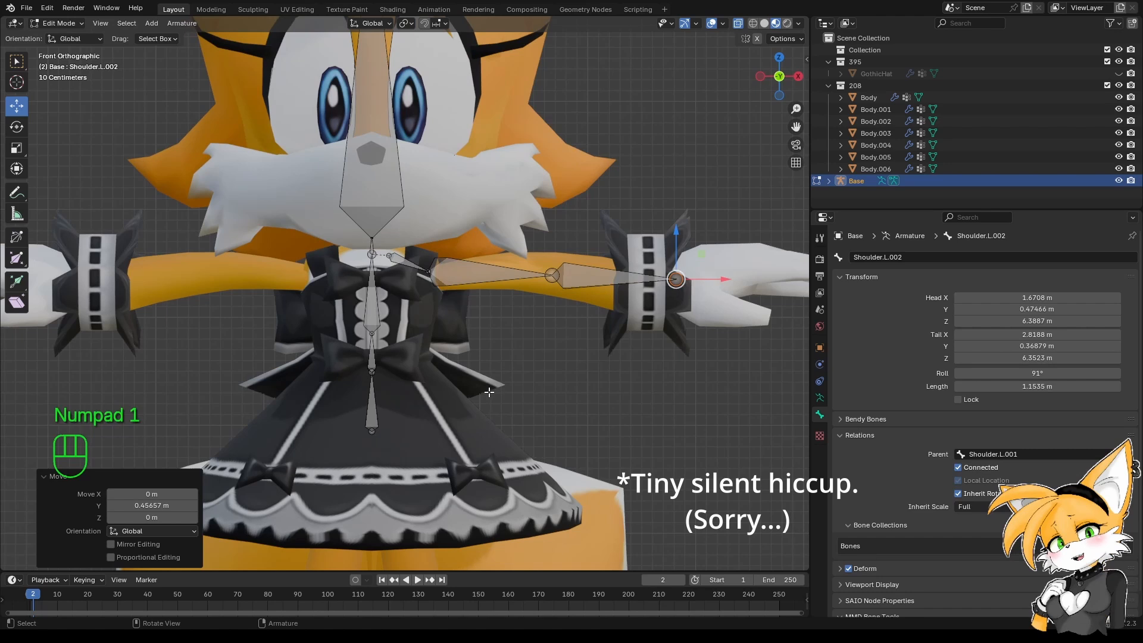
{"action": "middle_click_drag", "start_coordinate": [598, 370], "coordinate": [394, 415], "text": "shift"}
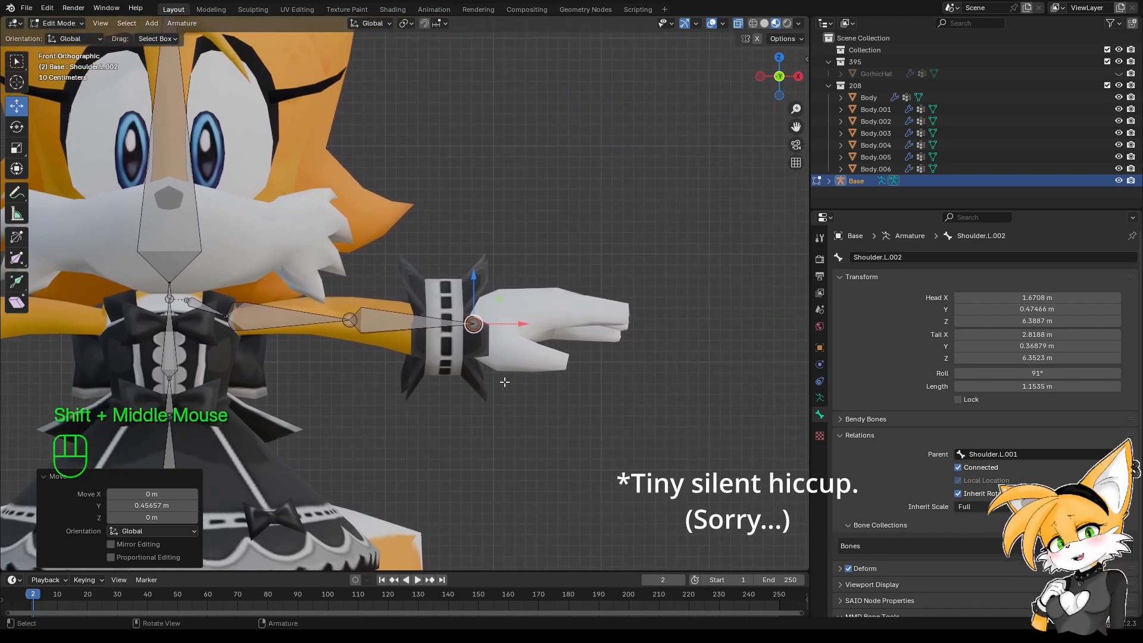
{"action": "middle_click_drag", "start_coordinate": [507, 378], "coordinate": [588, 210], "text": "shift"}
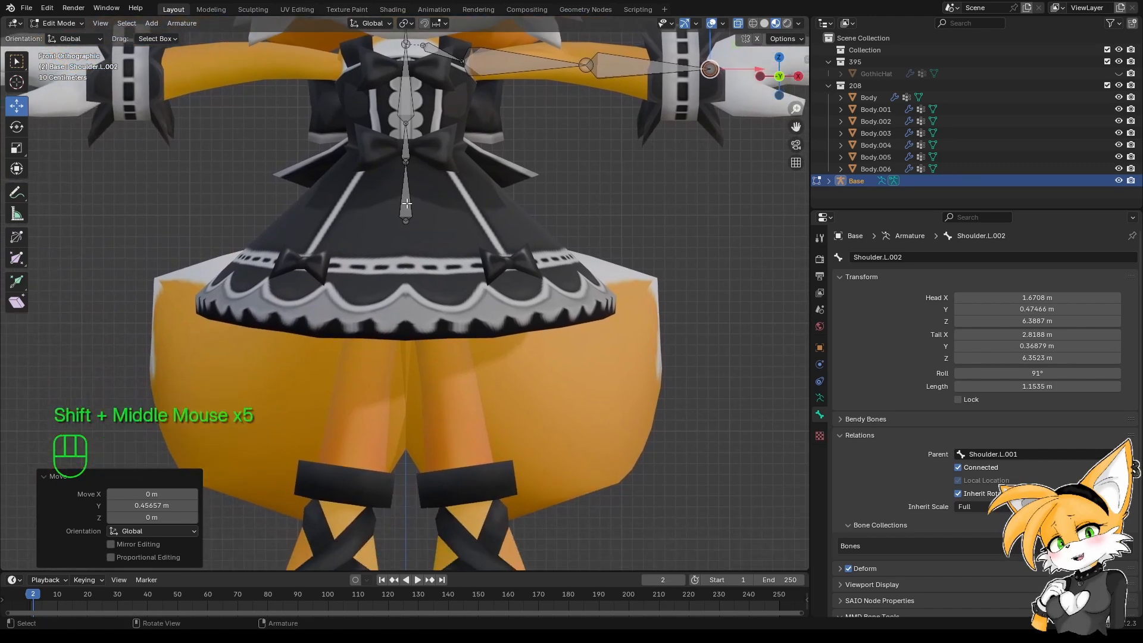
{"action": "left_click", "coordinate": [406, 191]}
{"action": "key", "text": "shift+d"}
{"action": "right_click", "coordinate": [509, 269], "text": "shift"}
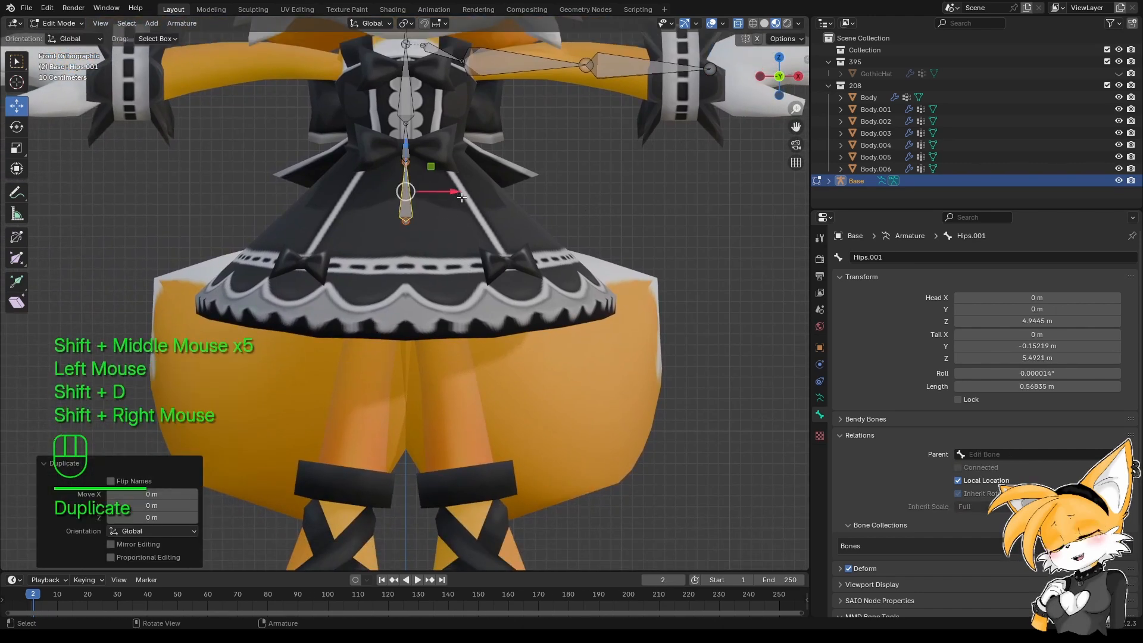
{"action": "left_click_drag", "start_coordinate": [448, 199], "coordinate": [439, 474]}
Lower the duplicate's tail to the ankle at Z 1.8363 m and move it 0.40805 m along X.
{"action": "left_click", "coordinate": [434, 161]}
{"action": "middle_click_drag", "start_coordinate": [474, 432], "coordinate": [483, 232], "text": "shift"}
{"action": "left_click_drag", "start_coordinate": [442, 229], "coordinate": [524, 382]}
{"action": "key", "text": "KP_1"}
In the right side view, fit the leg bone's tail to the ankle at Y 0.084918 m, Z 1.5275 m.
{"action": "key", "text": "KP_3"}
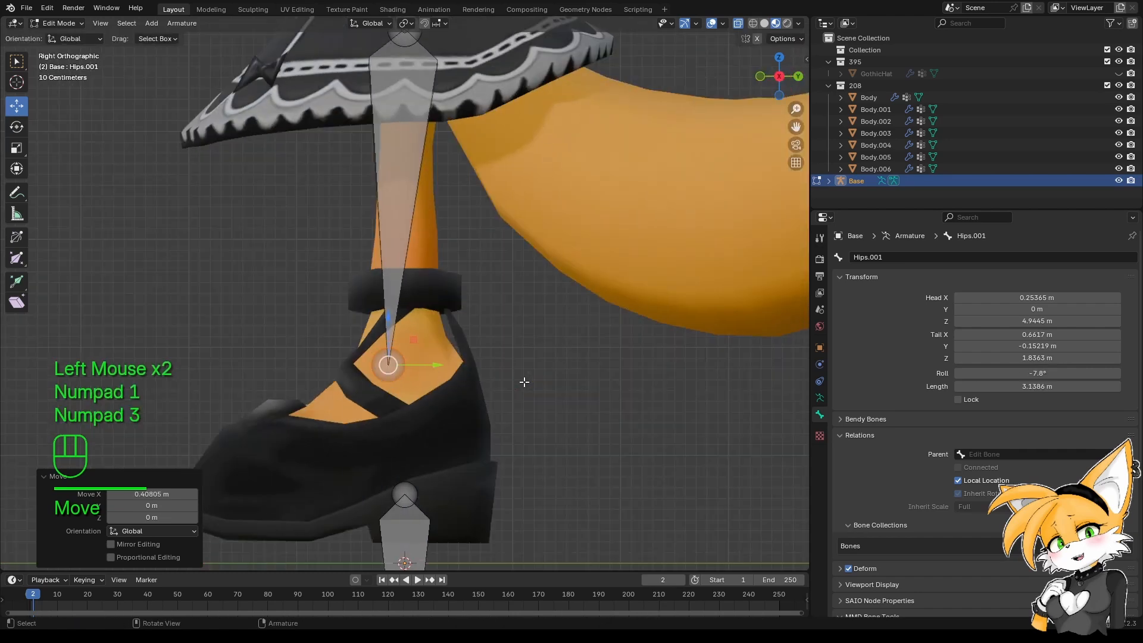
{"action": "left_click_drag", "start_coordinate": [424, 364], "coordinate": [451, 365]}
{"action": "left_click_drag", "start_coordinate": [414, 319], "coordinate": [413, 345]}
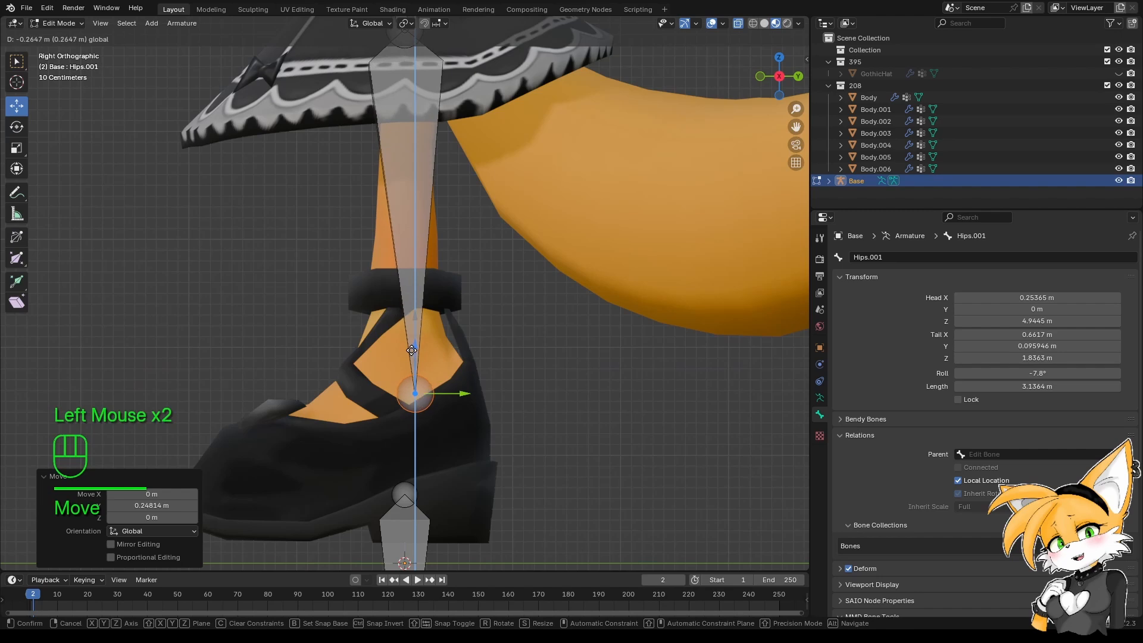
{"action": "left_click", "coordinate": [442, 391]}
{"action": "key", "text": "g"}
{"action": "key", "text": "y"}
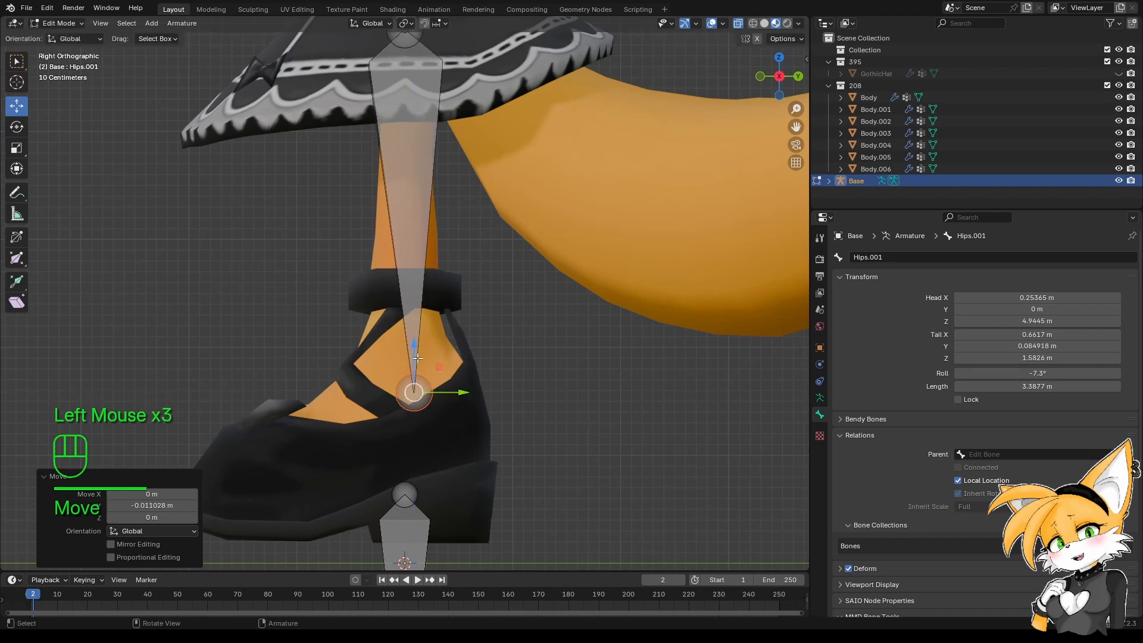
{"action": "left_click", "coordinate": [443, 390]}
{"action": "key", "text": "g"}
{"action": "key", "text": "z"}
{"action": "left_click", "coordinate": [418, 365]}
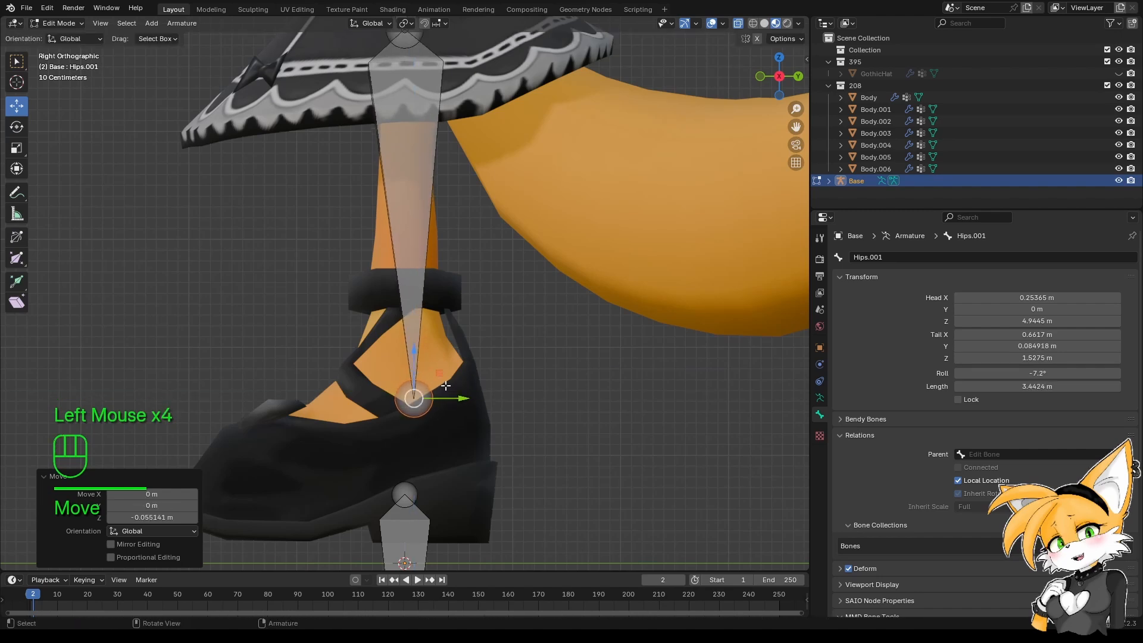
Subdivide the leg bone with one cut to create a knee joint.
{"action": "middle_click_drag", "start_coordinate": [446, 386], "coordinate": [485, 296], "text": "shift"}
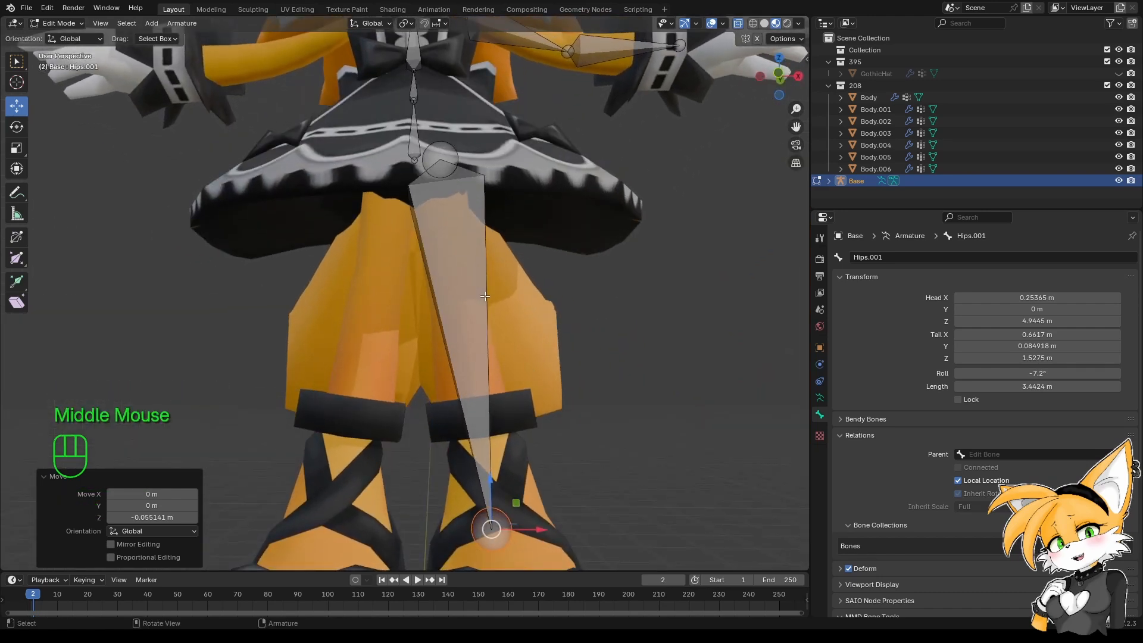
{"action": "key", "text": "KP_1"}
{"action": "left_click", "coordinate": [462, 331]}
{"action": "right_click", "coordinate": [468, 288]}
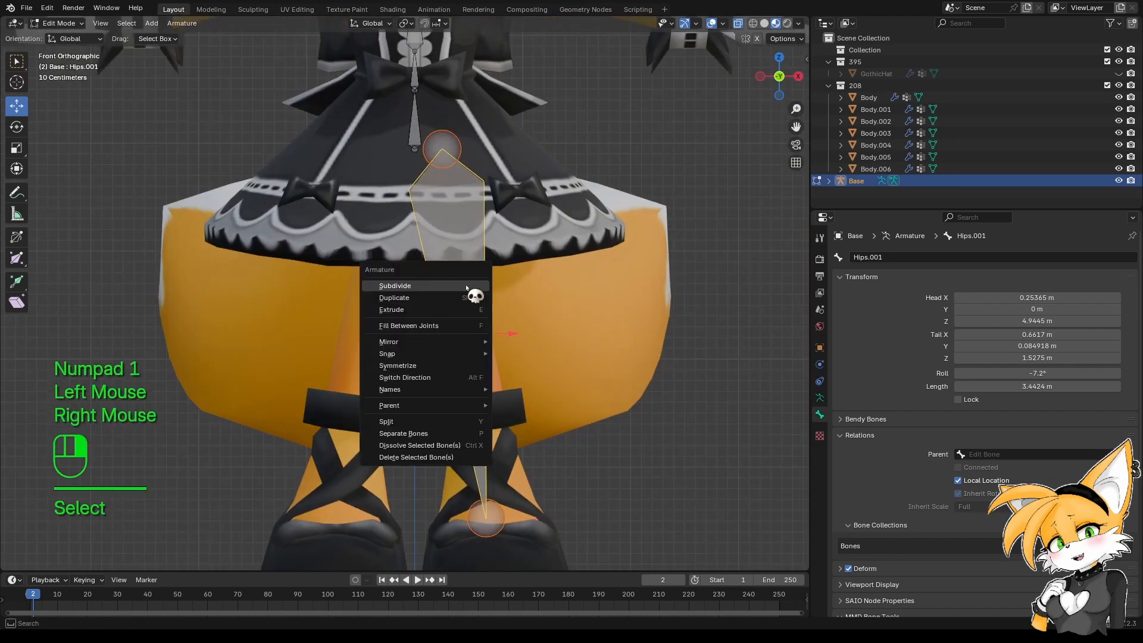
{"action": "left_click", "coordinate": [468, 288]}
In the right side view, move the ankle joint to Y 0.21726 m and the knee joint to Y -0.022608 m.
{"action": "key", "text": "KP_3"}
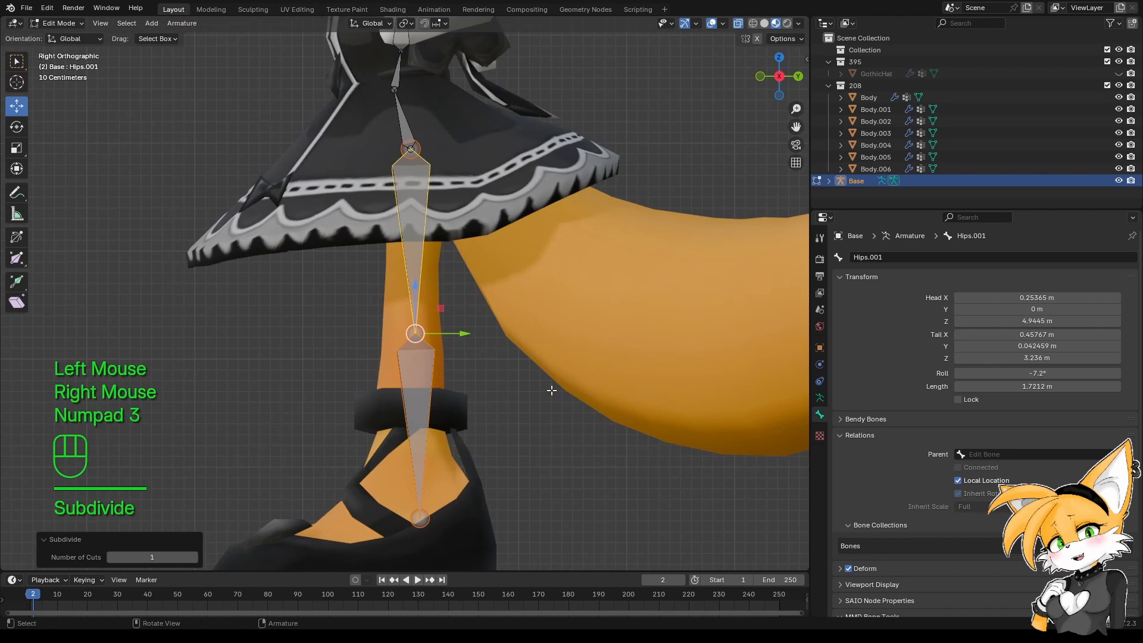
{"action": "left_click", "coordinate": [420, 518]}
{"action": "middle_click_drag", "start_coordinate": [466, 519], "coordinate": [466, 486], "text": "shift"}
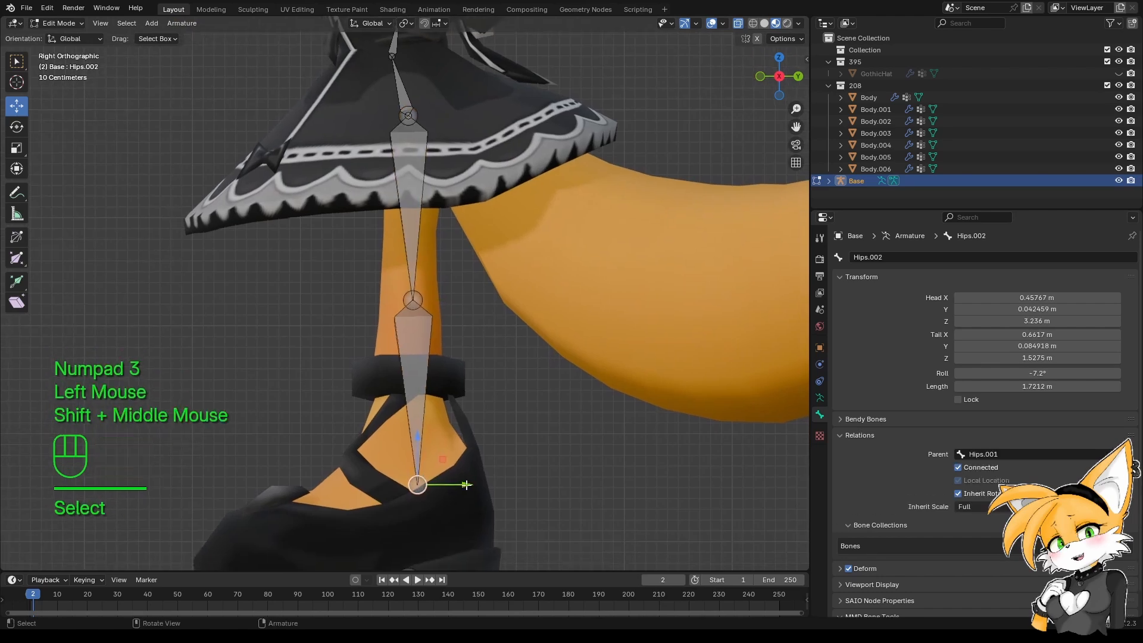
{"action": "left_click_drag", "start_coordinate": [466, 485], "coordinate": [484, 468]}
{"action": "left_click", "coordinate": [420, 296]}
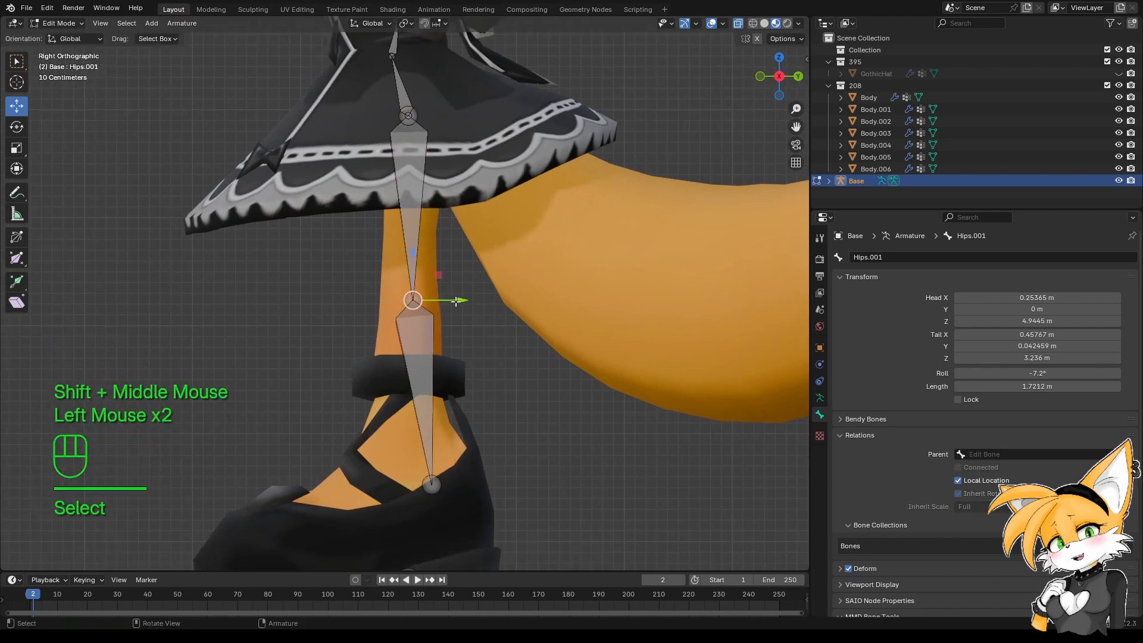
{"action": "left_click_drag", "start_coordinate": [452, 300], "coordinate": [444, 300]}
{"action": "left_click", "coordinate": [410, 116]}
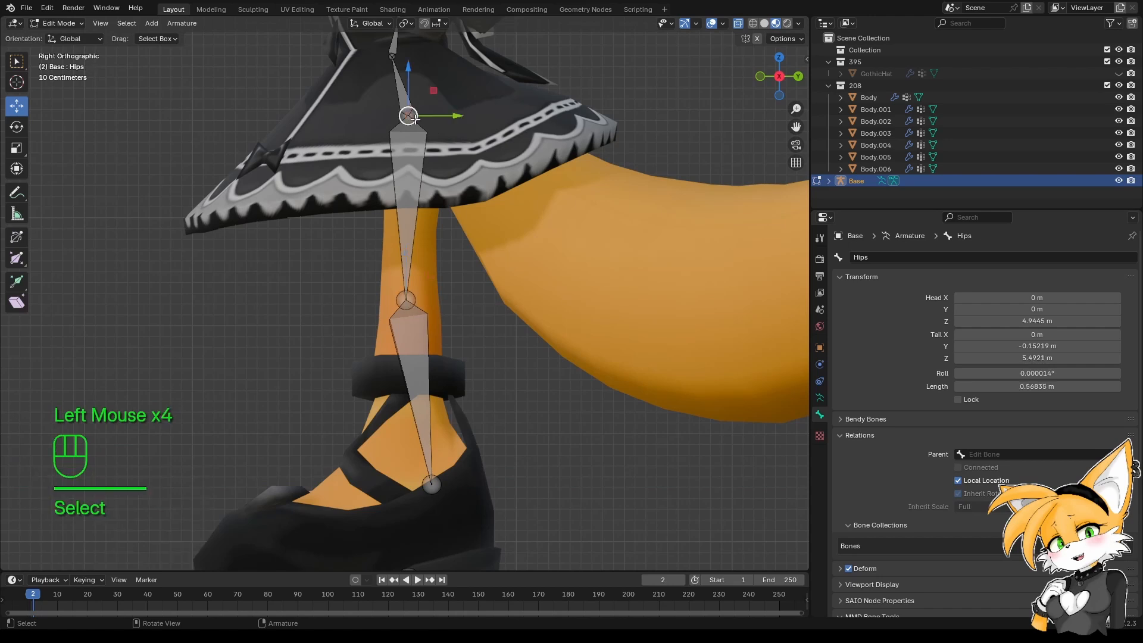
{"action": "left_click_drag", "start_coordinate": [455, 118], "coordinate": [462, 116], "text": "shift"}
{"action": "key", "text": "ctrl+z"}
Move the upper leg bone's head to Y 0.009374 m and raise the knee joint to Z 3.3722 m.
{"action": "left_click", "coordinate": [419, 123]}
{"action": "left_click", "coordinate": [419, 124]}
{"action": "middle_click_drag", "start_coordinate": [411, 334], "coordinate": [403, 311], "text": "shift"}
{"action": "left_click", "coordinate": [399, 278]}
{"action": "left_click", "coordinate": [399, 278]}
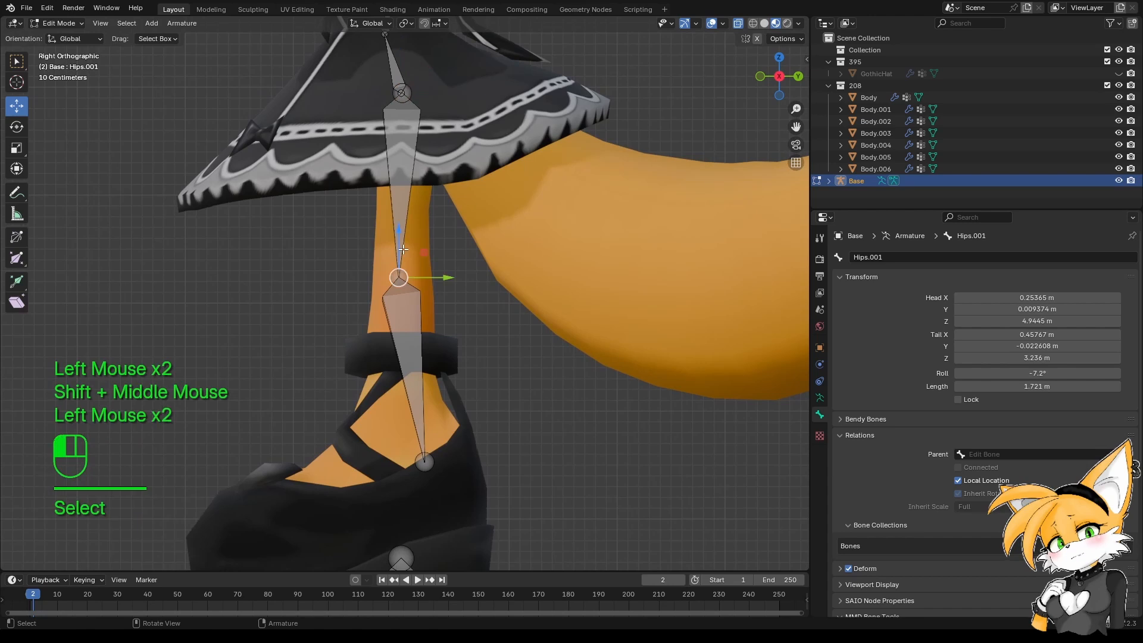
{"action": "left_click_drag", "start_coordinate": [399, 250], "coordinate": [391, 65], "text": "shift"}
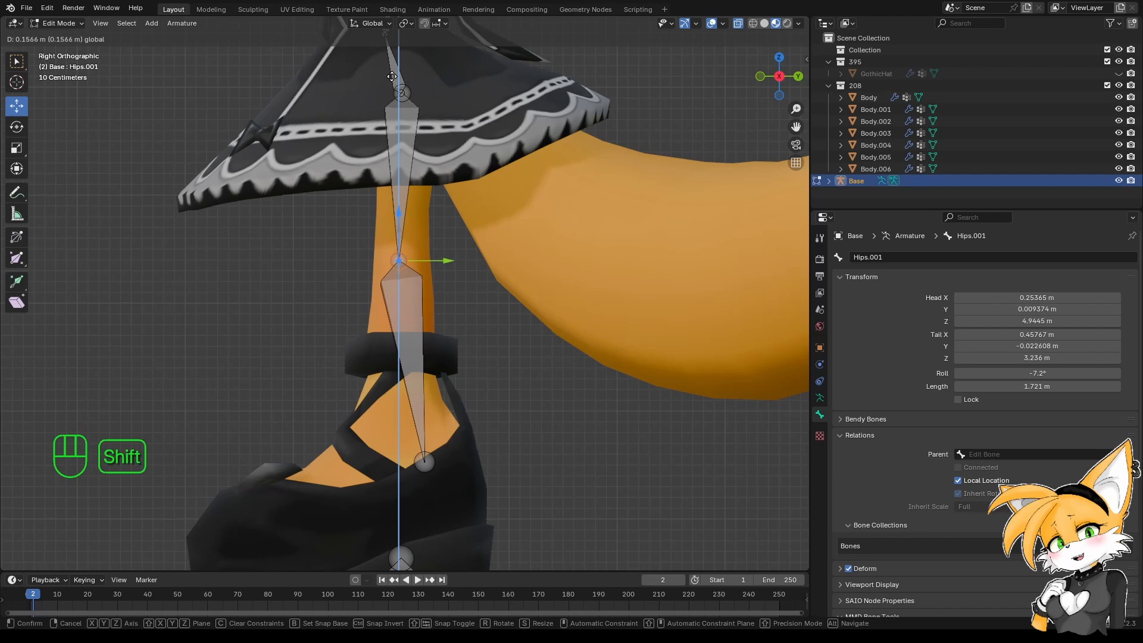
{"action": "left_click_drag", "start_coordinate": [392, 98], "coordinate": [392, 99], "text": "shift"}
Select the upper leg bone in the front view and set its parent to Hips.
{"action": "middle_click_drag", "start_coordinate": [392, 99], "coordinate": [515, 455]}
{"action": "key", "text": "KP_1"}
{"action": "middle_click_drag", "start_coordinate": [472, 313], "coordinate": [471, 450], "text": "shift"}
{"action": "key", "text": "KP_1"}
{"action": "scroll", "coordinate": [474, 433], "scroll_direction": "down", "scroll_amount": 2}
{"action": "left_click", "coordinate": [406, 395]}
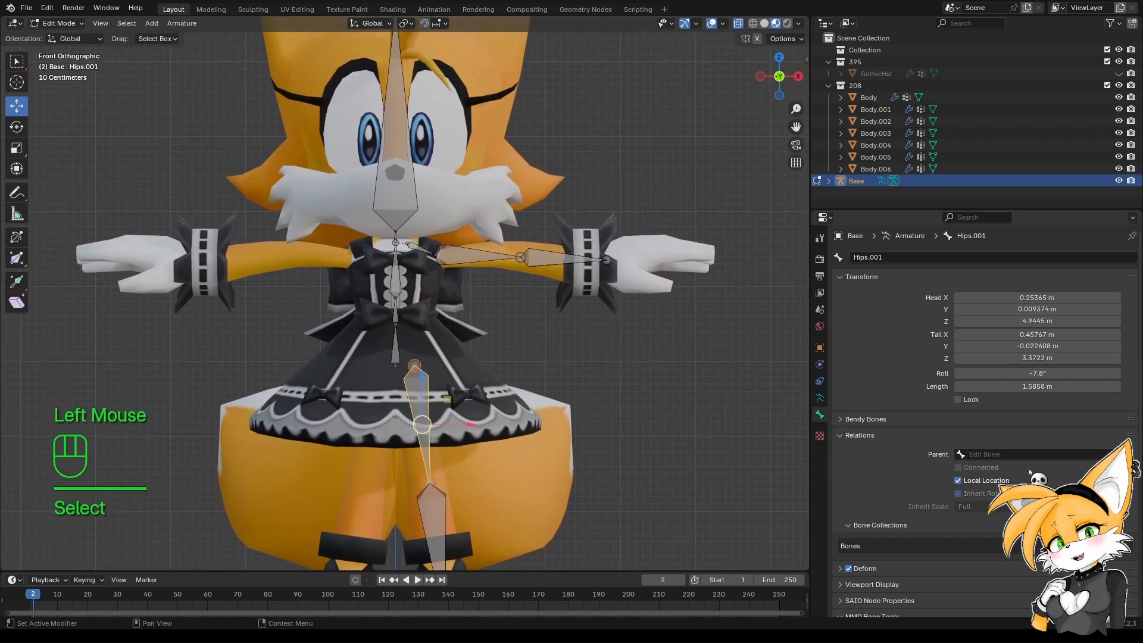
{"action": "left_click", "coordinate": [1017, 454]}
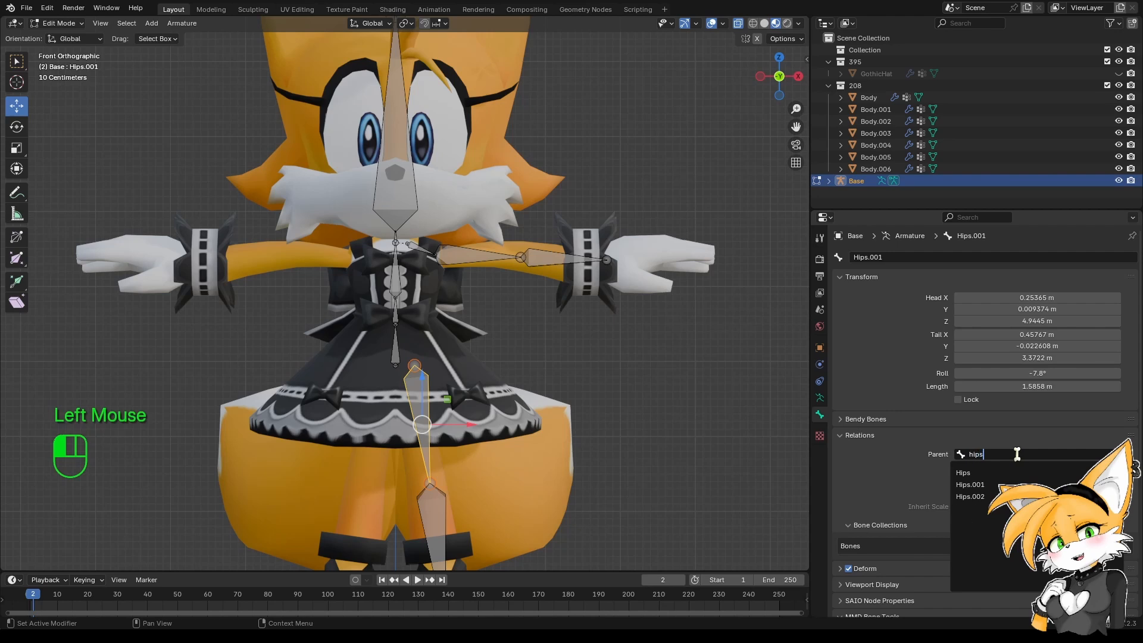
{"action": "type", "text": "hips"}
{"action": "left_click", "coordinate": [977, 473]}
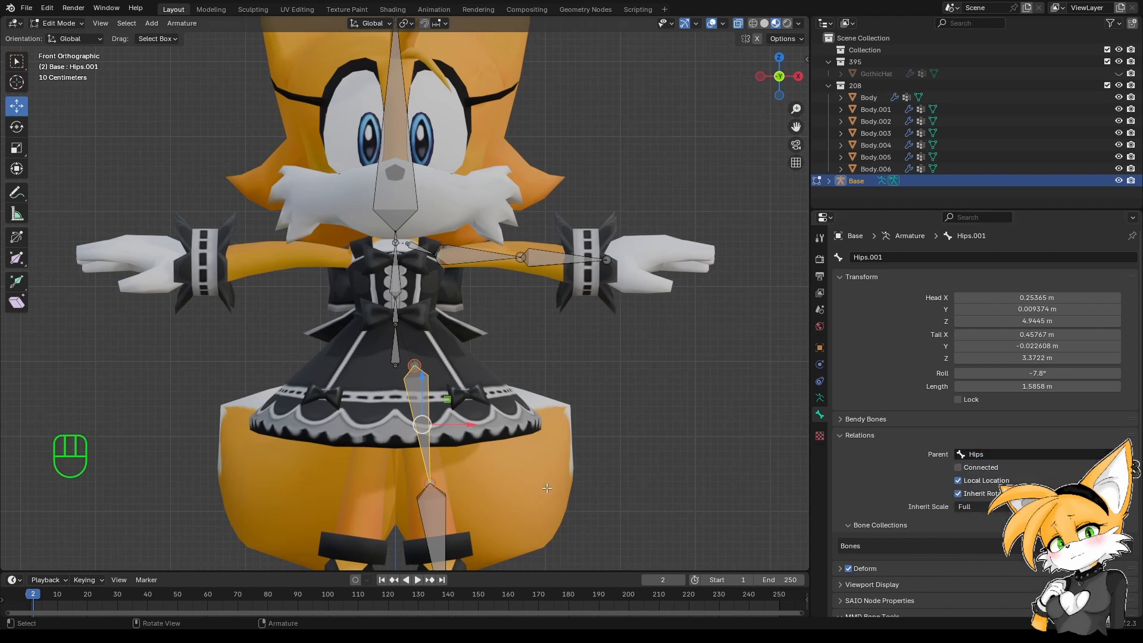
Rename the upper leg bone as UpperLeg.L.
{"action": "middle_click_drag", "start_coordinate": [496, 486], "coordinate": [478, 398], "text": "shift"}
{"action": "key", "text": "F2"}
{"action": "type", "text": "Uppoe"}
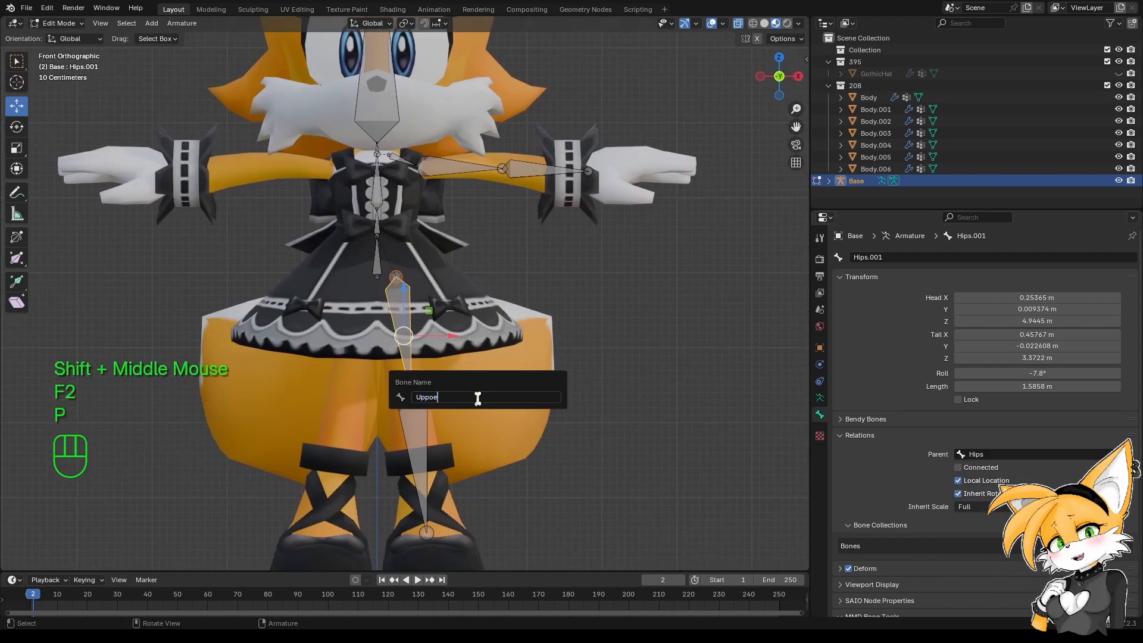
{"action": "key", "text": "BackSpace"}
{"action": "type", "text": "erLeg.L"}
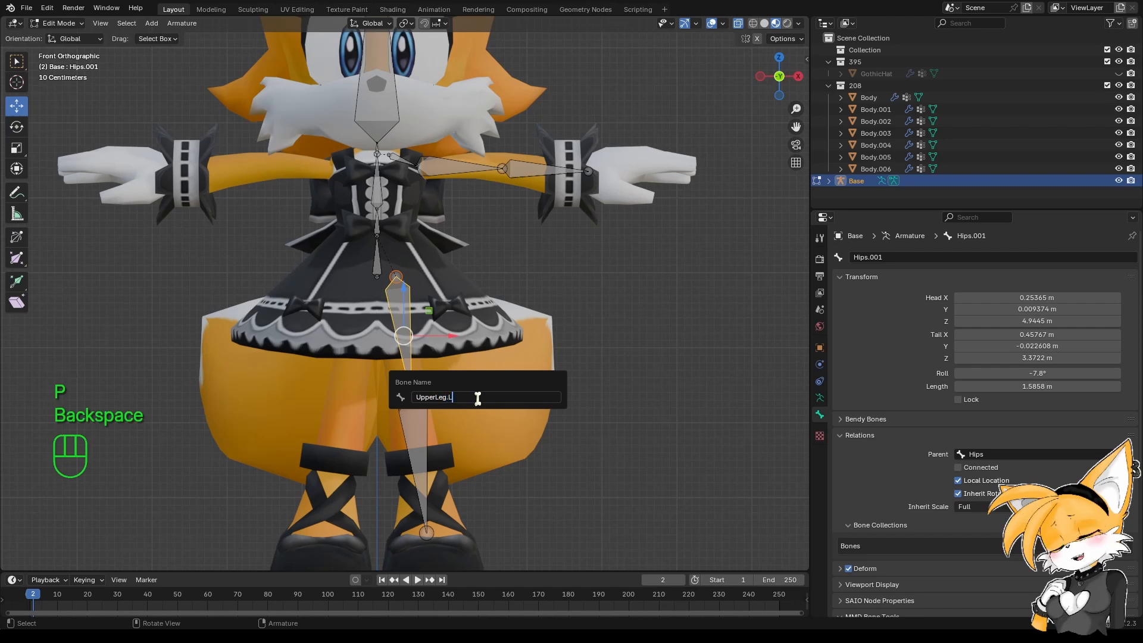
{"action": "key", "text": "Return"}
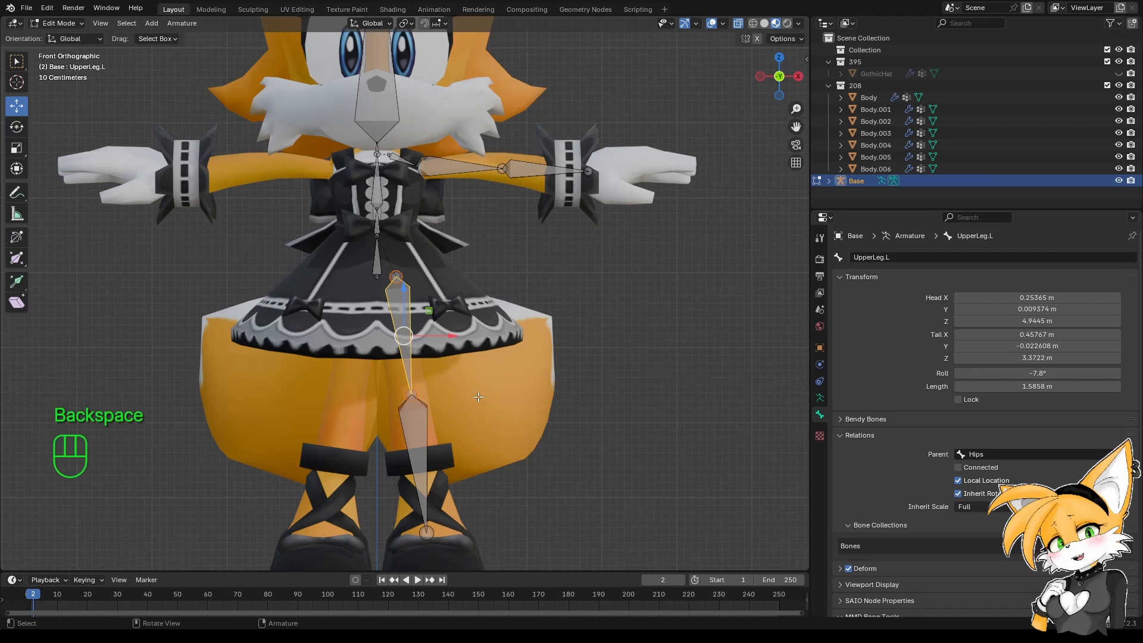
Select the bone below the knee and rename it as LowerLeg.L.
{"action": "left_click", "coordinate": [427, 439]}
{"action": "key", "text": "F2"}
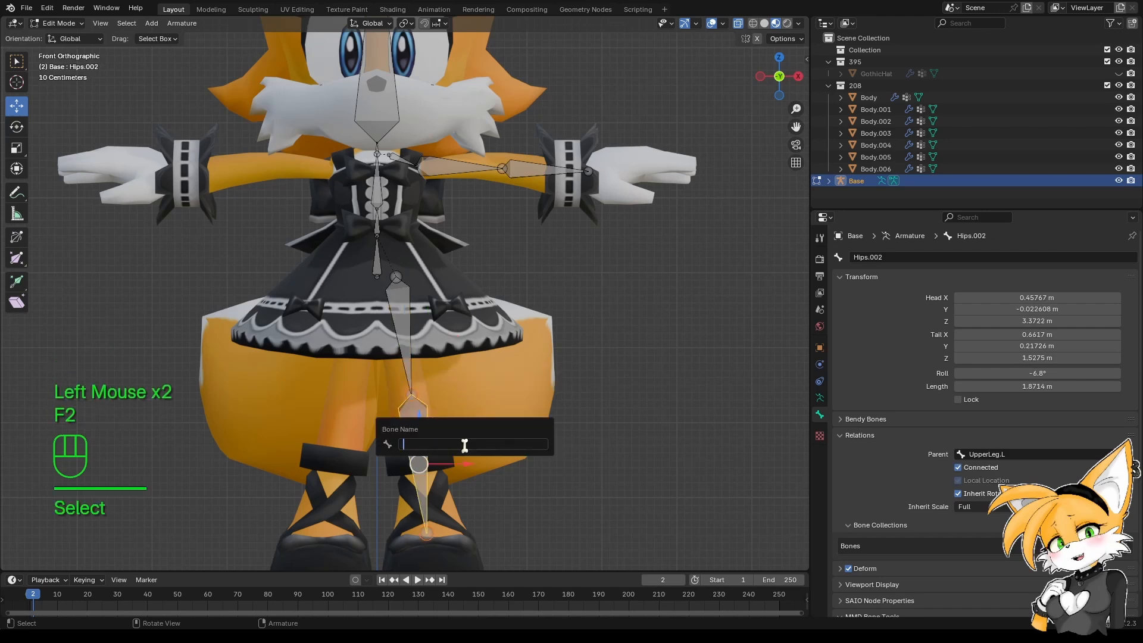
{"action": "type", "text": "LowerLegg"}
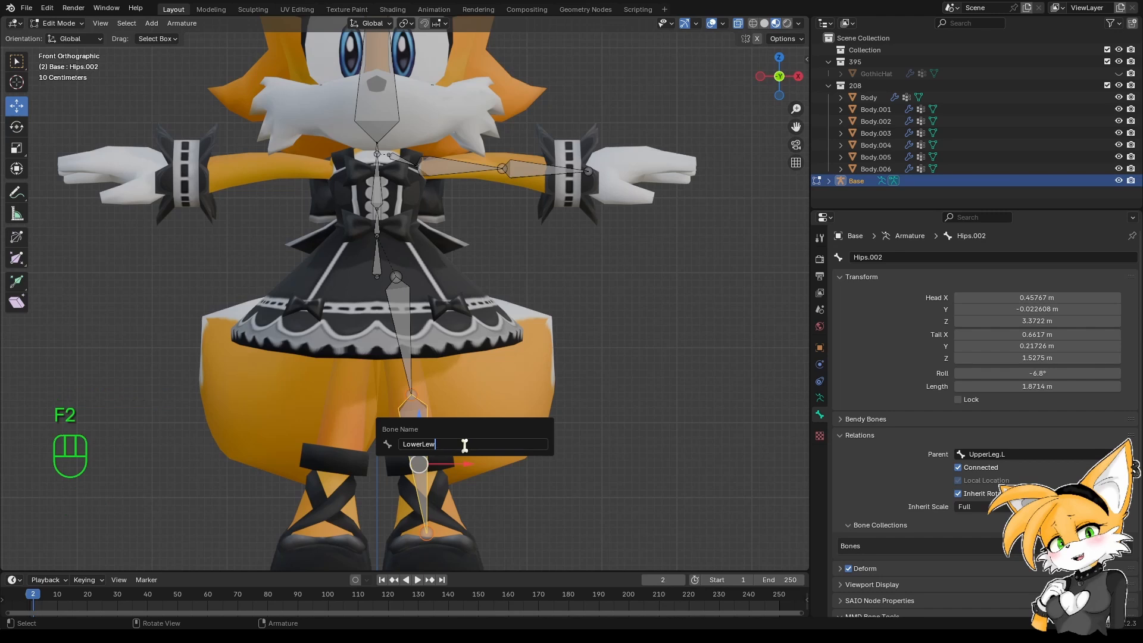
{"action": "key", "text": "BackSpace"}
{"action": "type", "text": ".L"}
{"action": "key", "text": "BackSpace"}
{"action": "key", "text": "Return"}
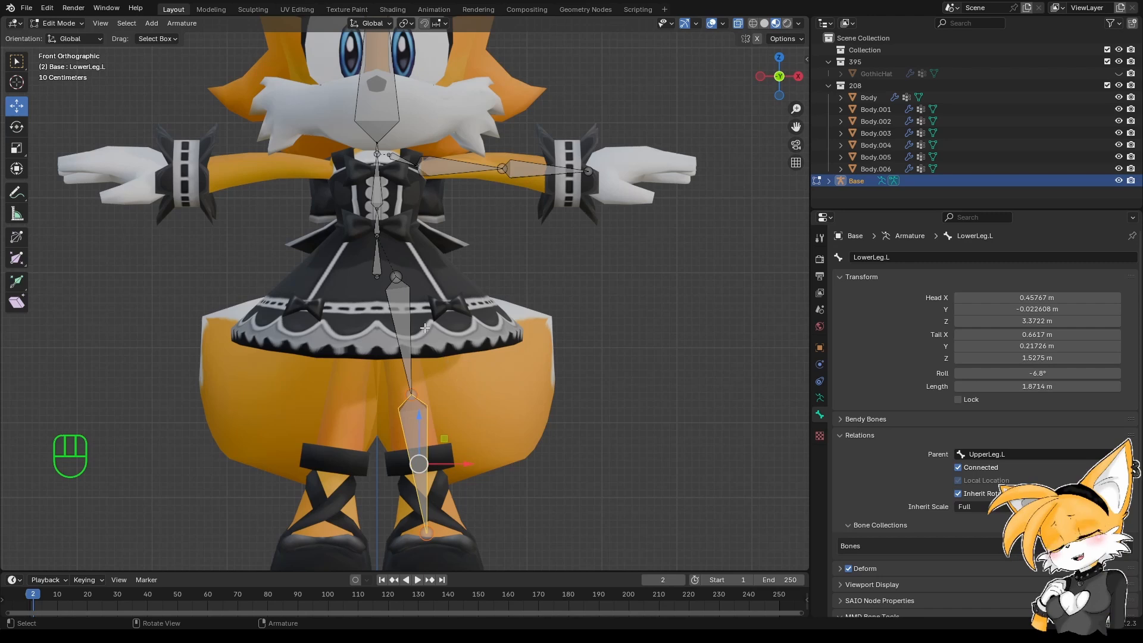
{"action": "middle_click_drag", "start_coordinate": [439, 246], "coordinate": [439, 380], "text": "shift"}
{"action": "scroll", "coordinate": [393, 352], "scroll_direction": "up", "scroll_amount": 3}
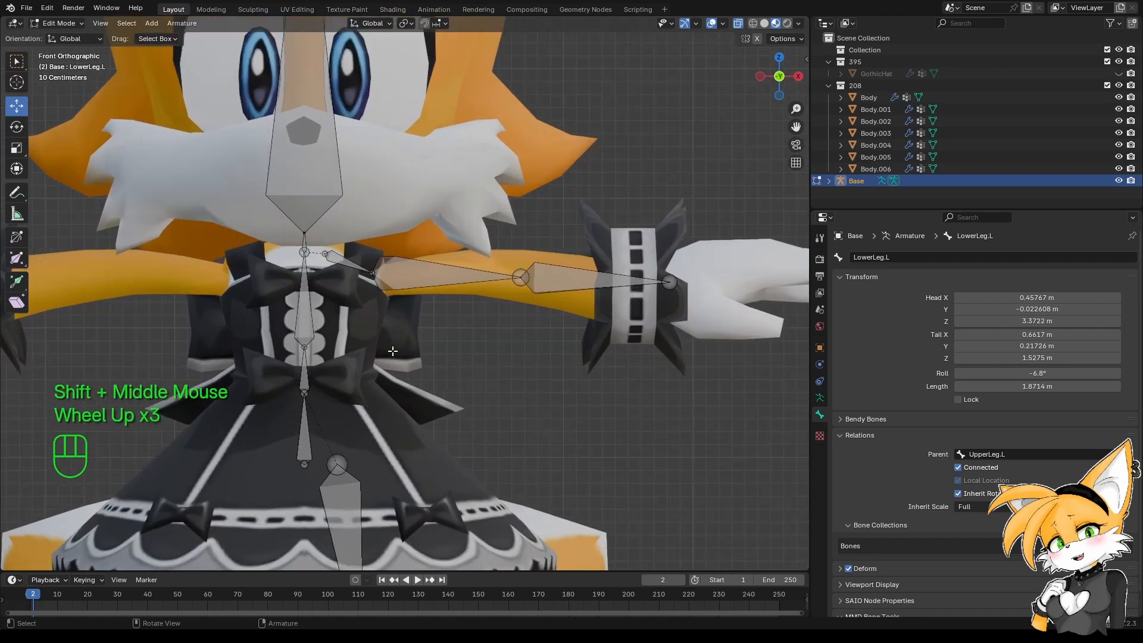
{"action": "middle_click_drag", "start_coordinate": [393, 351], "coordinate": [434, 339], "text": "shift"}
{"action": "scroll", "coordinate": [429, 231], "scroll_direction": "down", "scroll_amount": 1}
{"action": "scroll", "coordinate": [429, 230], "scroll_direction": "up", "scroll_amount": 1}
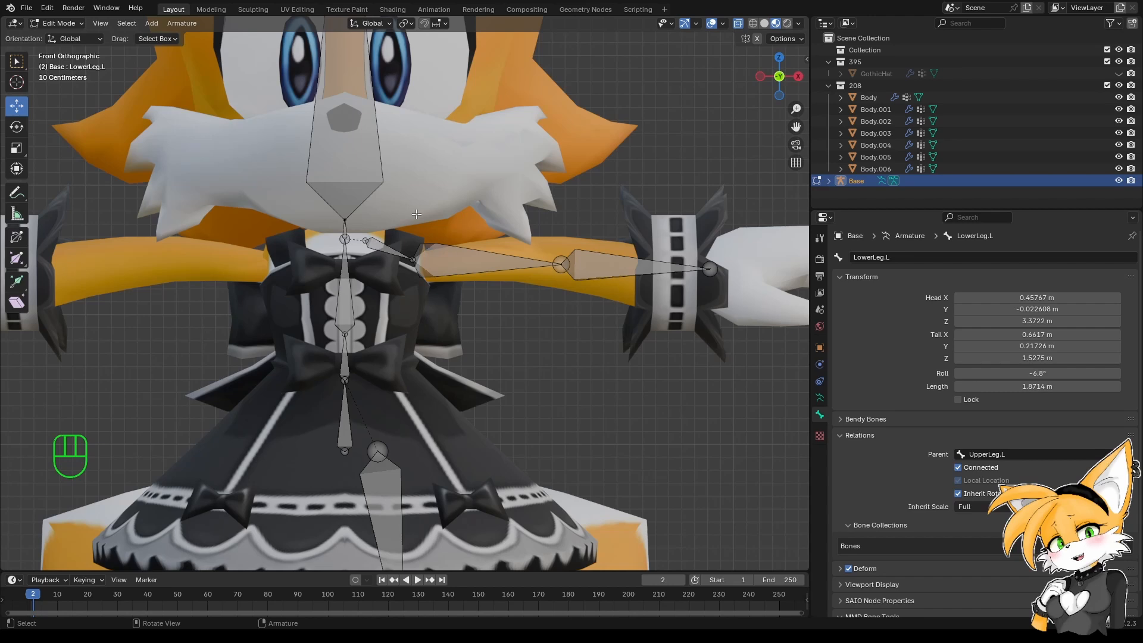
Duplicate the Head bone in place in the front view and scale the copy to 0.224.
{"action": "scroll", "coordinate": [307, 265], "scroll_direction": "down", "scroll_amount": 4}
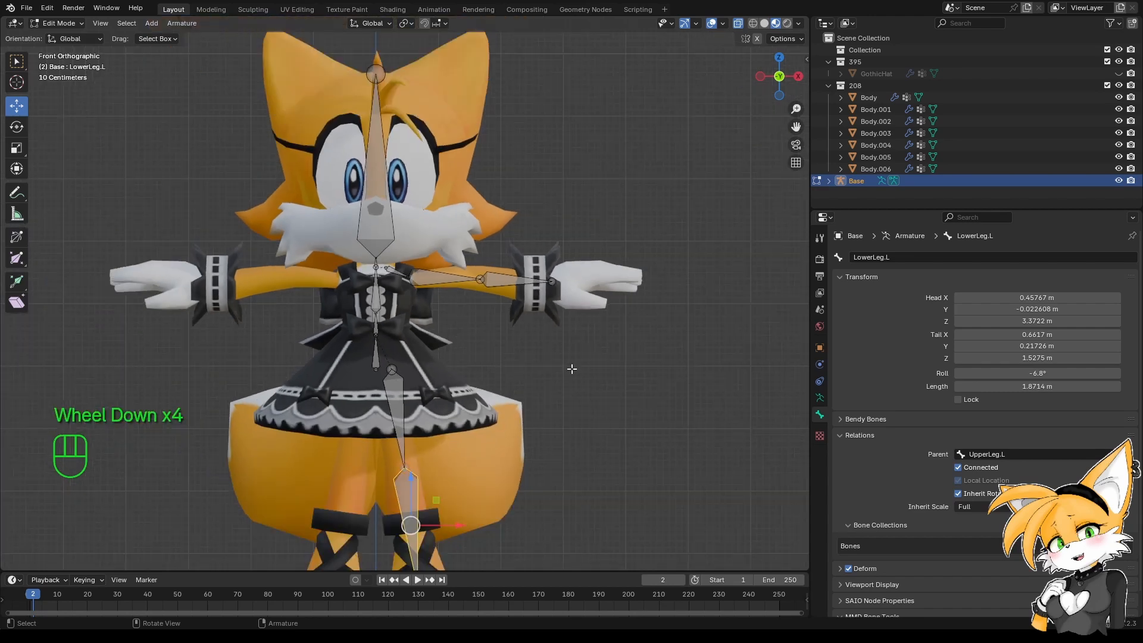
{"action": "middle_click_drag", "start_coordinate": [314, 293], "coordinate": [378, 327], "text": "shift"}
{"action": "scroll", "coordinate": [339, 334], "scroll_direction": "up", "scroll_amount": 4}
{"action": "left_click", "coordinate": [366, 271]}
{"action": "key", "text": "shift+d"}
{"action": "right_click", "coordinate": [366, 271], "text": "shift"}
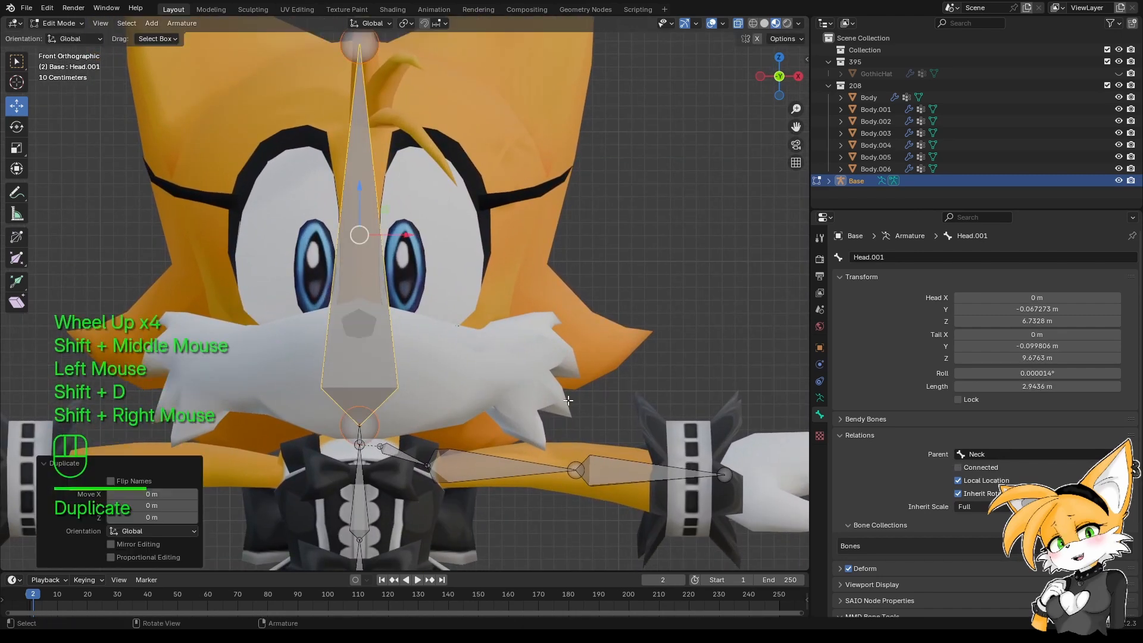
{"action": "key", "text": "s"}
{"action": "left_click", "coordinate": [419, 271]}
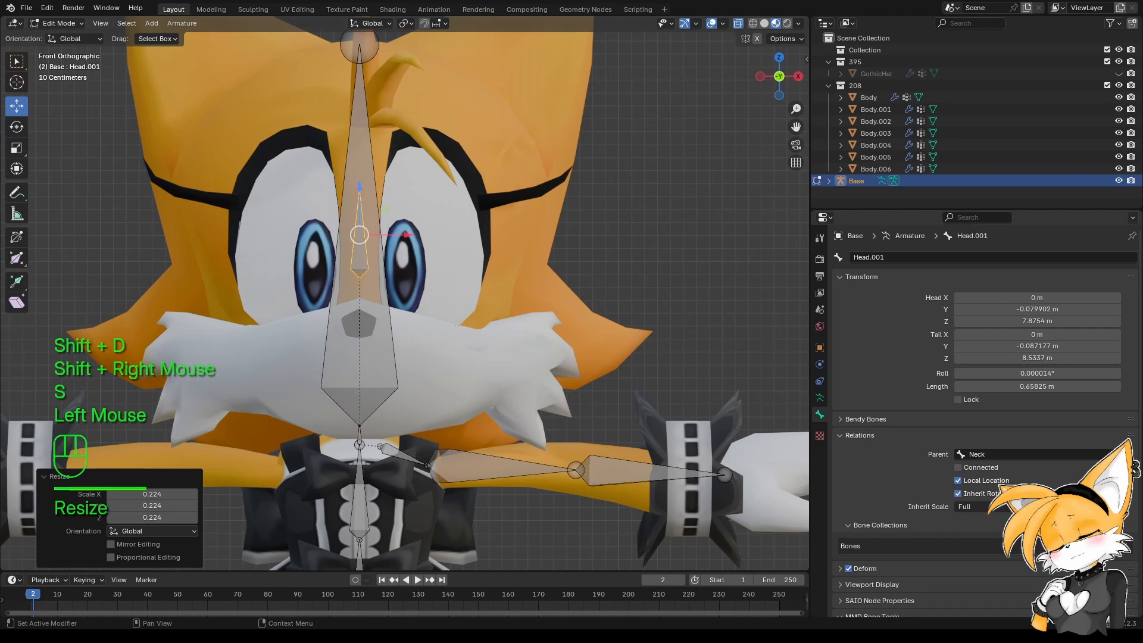
Set the small copied bone's parent to Head and scale it down by a further 0.478.
{"action": "left_click", "coordinate": [1107, 454]}
{"action": "left_click", "coordinate": [1057, 457]}
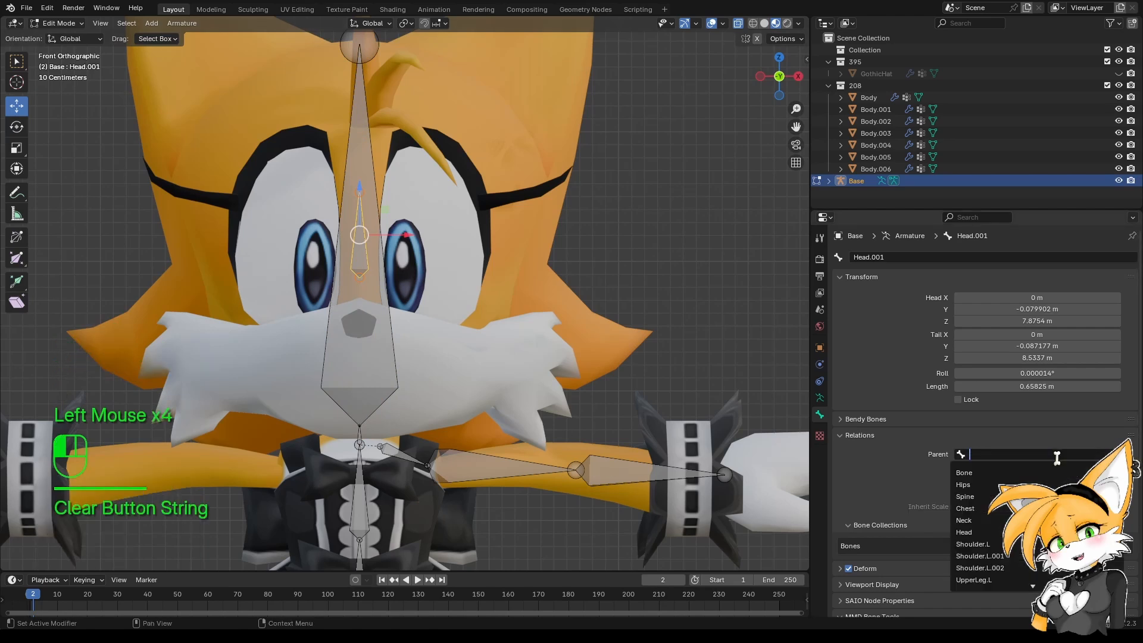
{"action": "type", "text": "h"}
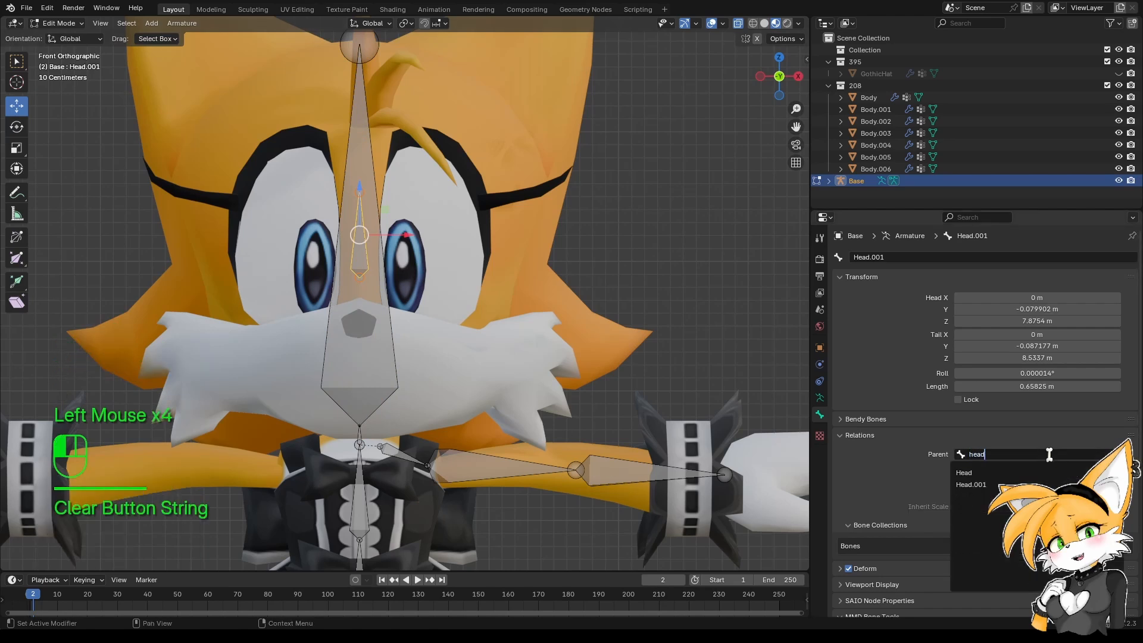
{"action": "type", "text": "ead"}
{"action": "left_click", "coordinate": [964, 473]}
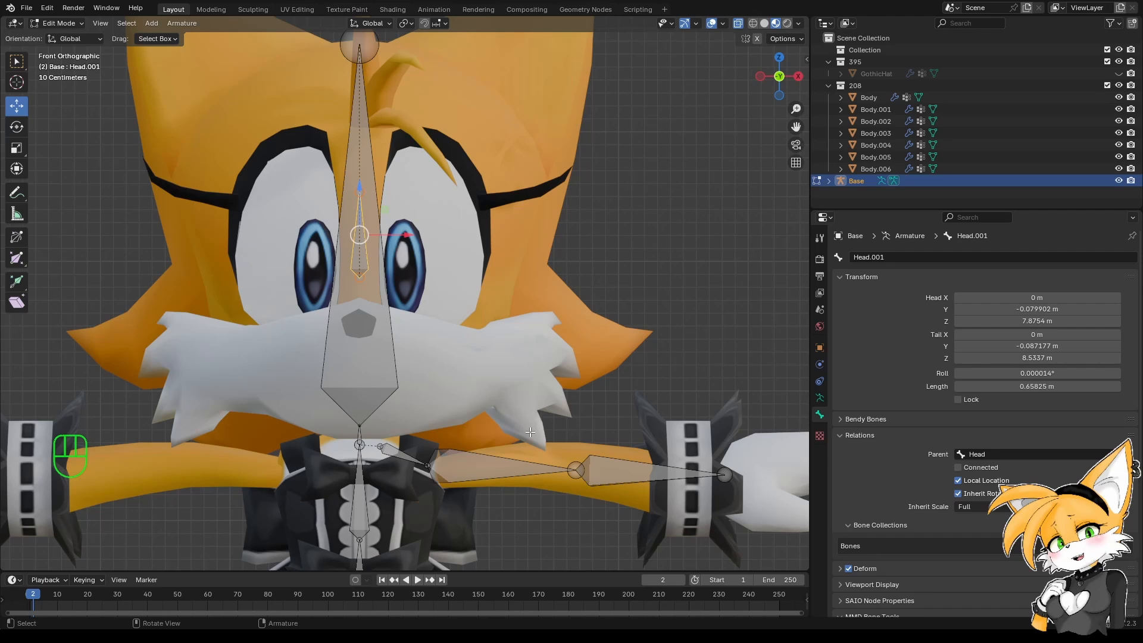
{"action": "key", "text": "s"}
{"action": "left_click", "coordinate": [458, 321]}
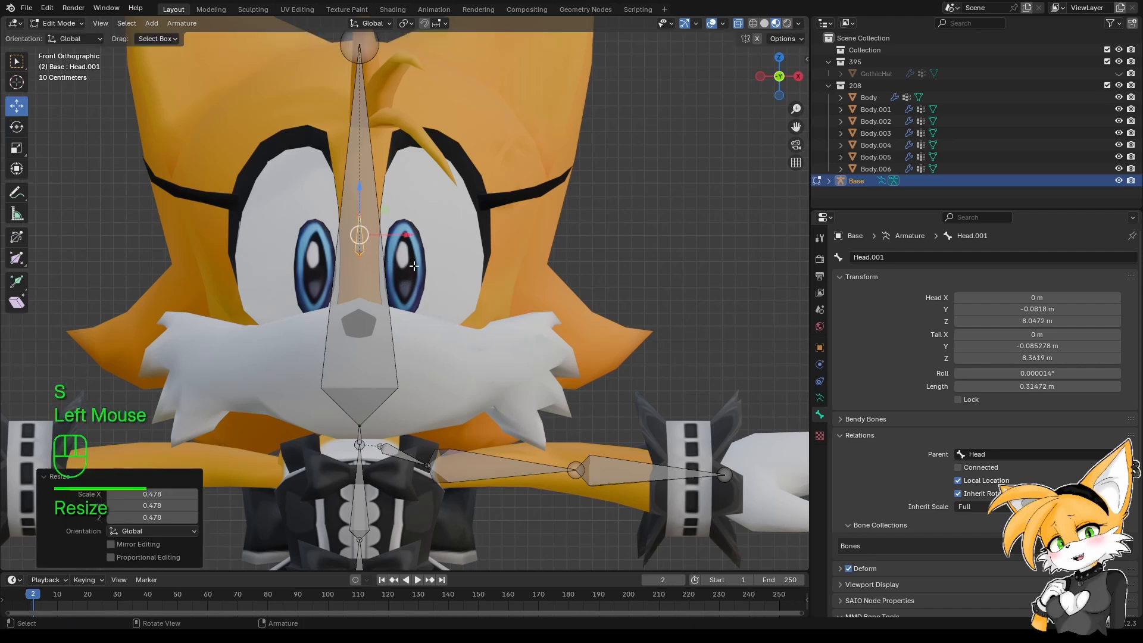
Check the small bone from the side and front views, and rename it as EyeBase.
{"action": "middle_click_drag", "start_coordinate": [419, 280], "coordinate": [448, 335], "text": "shift"}
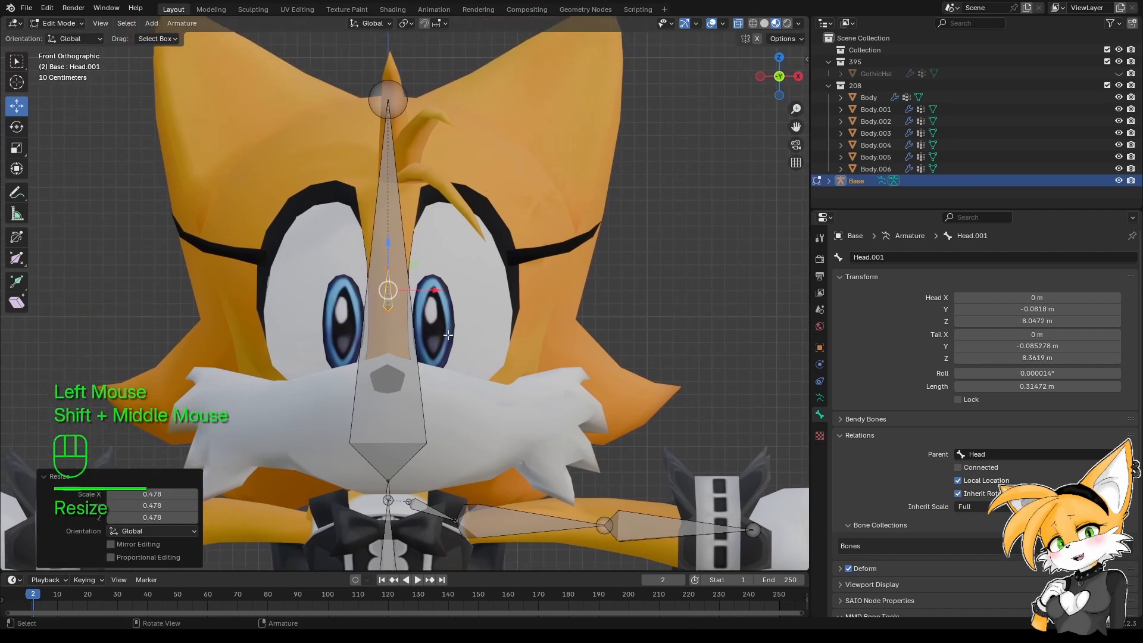
{"action": "key", "text": "KP_1"}
{"action": "key", "text": "KP_3"}
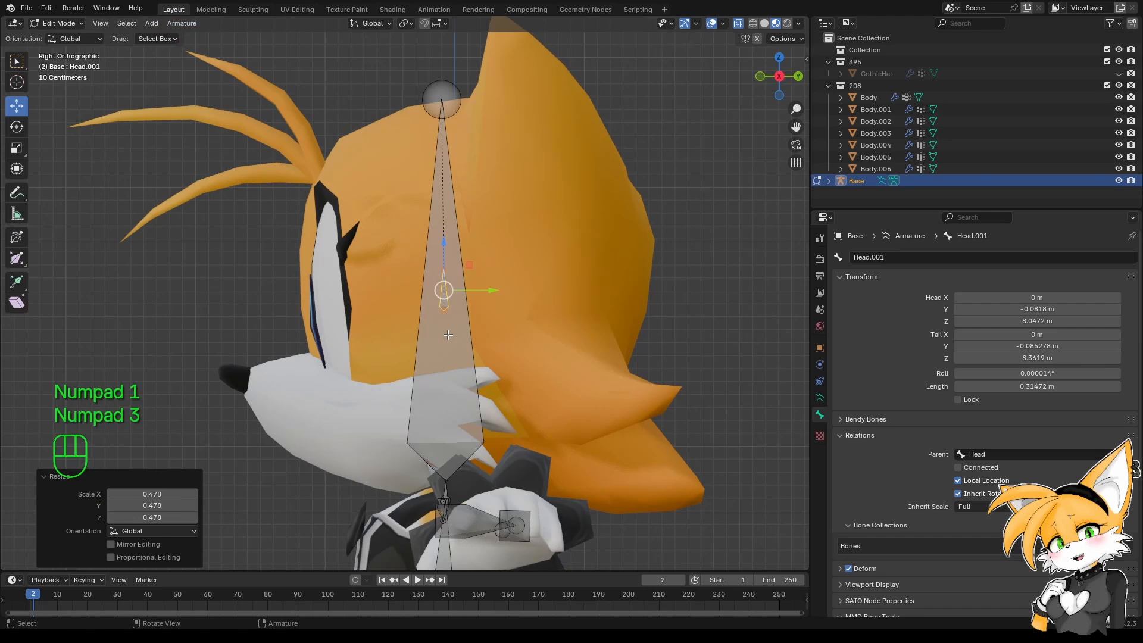
{"action": "key", "text": "KP_1"}
{"action": "key", "text": "F2"}
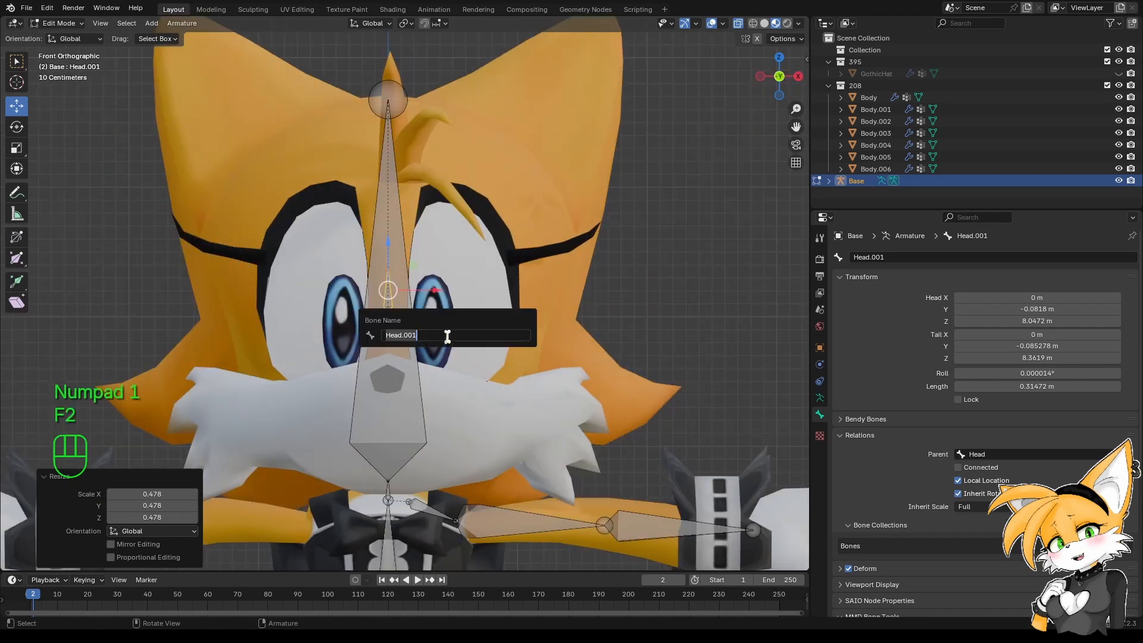
{"action": "type", "text": "EyeB"}
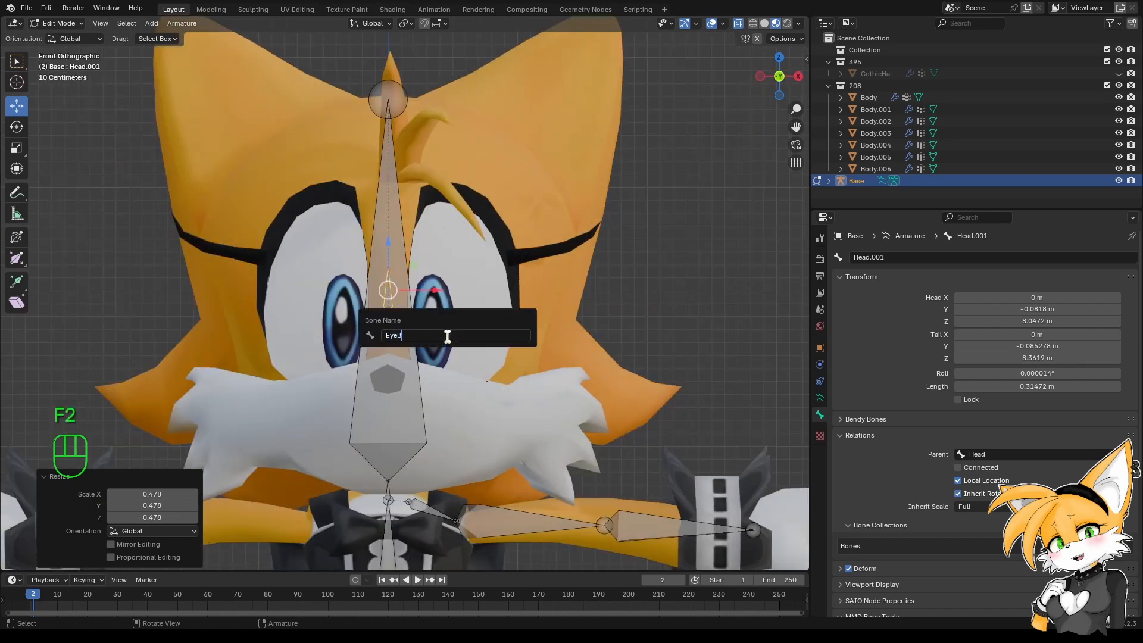
{"action": "type", "text": "ase"}
{"action": "key", "text": "Return"}
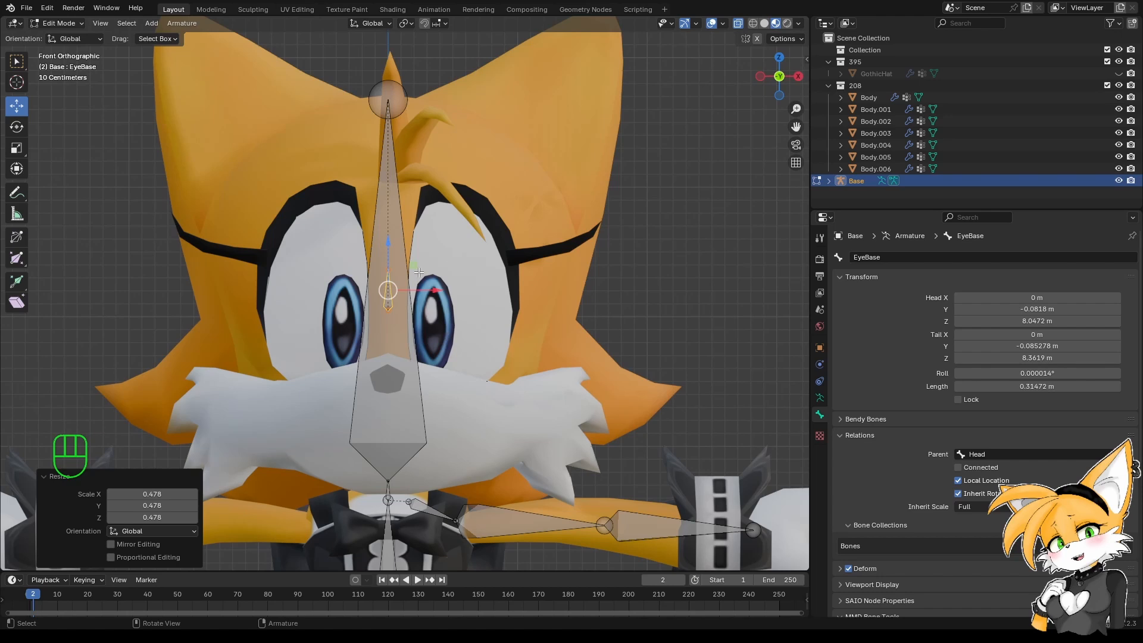
Duplicate the Head bone, raise the copy about 0.83 m along Z, and scale it to 0.152.
{"action": "left_click", "coordinate": [416, 213]}
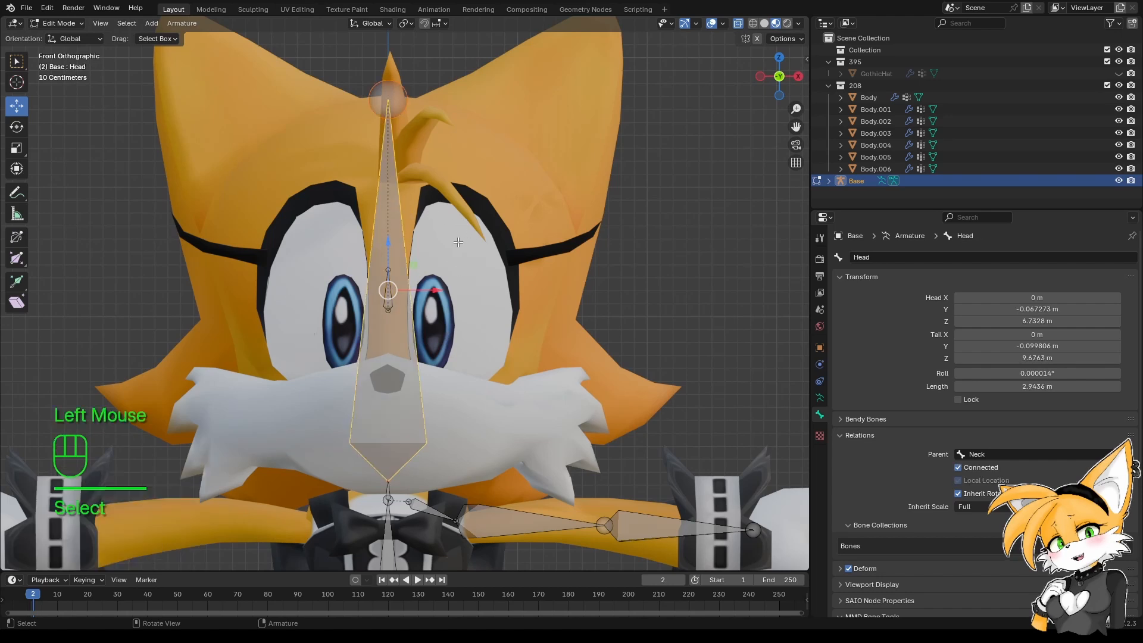
{"action": "key", "text": "shift+d"}
{"action": "right_click", "coordinate": [461, 249], "text": "shift"}
{"action": "left_click_drag", "start_coordinate": [388, 257], "coordinate": [388, 150]}
{"action": "key", "text": "s"}
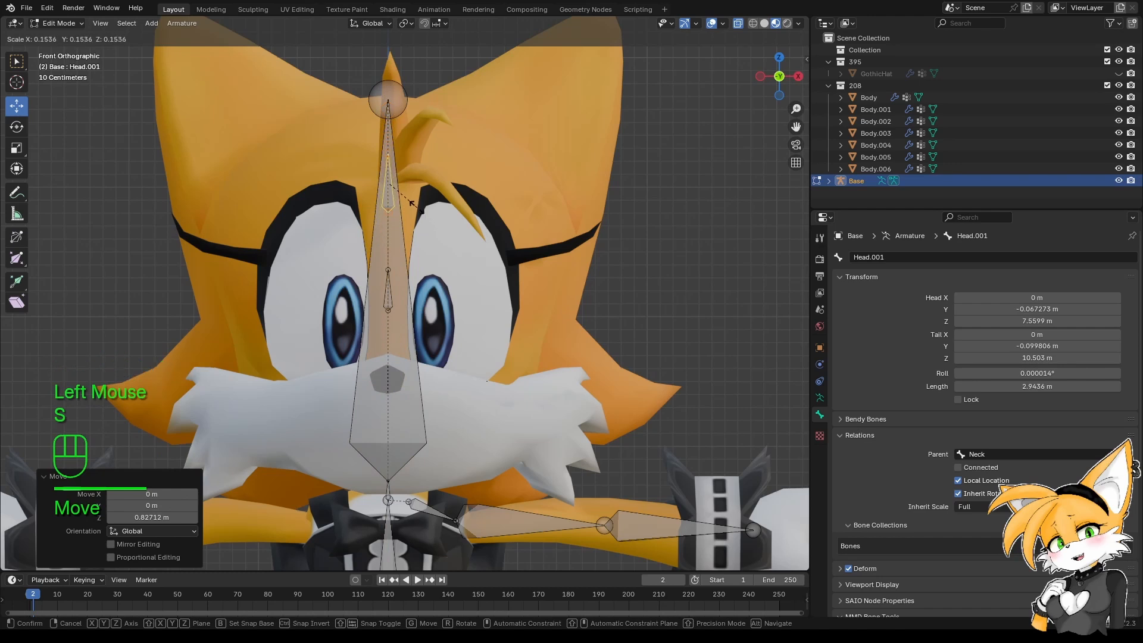
{"action": "left_click", "coordinate": [413, 203]}
Raise the new small bone about 0.1 m so its head is at Z 8.9072 m, and rename it as HairBase.
{"action": "middle_click_drag", "start_coordinate": [413, 204], "coordinate": [413, 293], "text": "shift"}
{"action": "scroll", "coordinate": [396, 238], "scroll_direction": "down", "scroll_amount": 1}
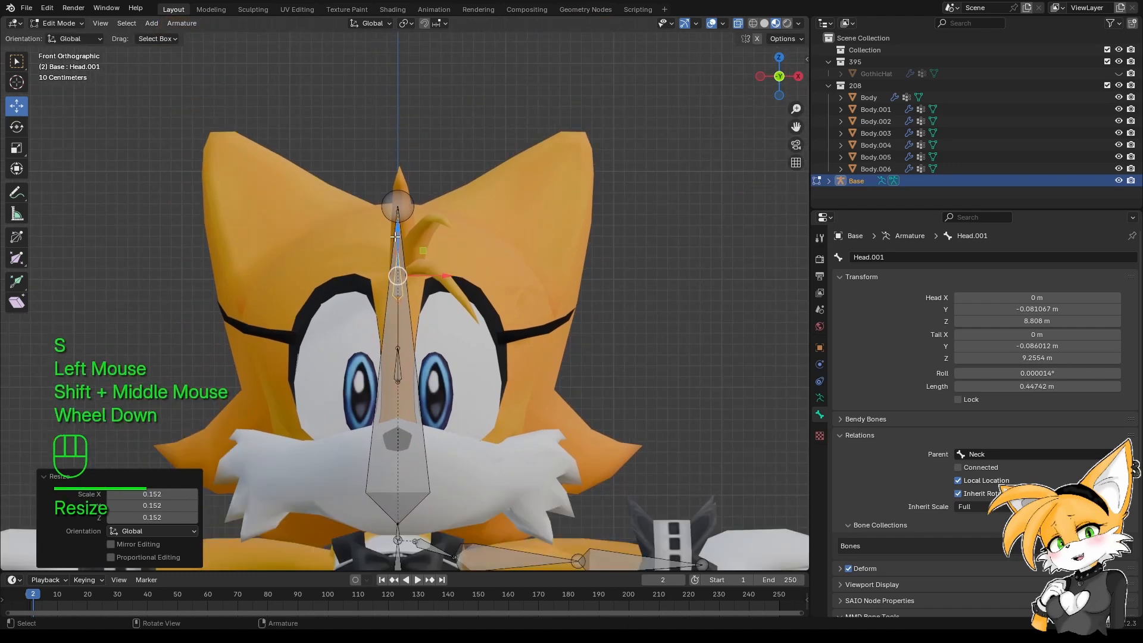
{"action": "left_click_drag", "start_coordinate": [397, 226], "coordinate": [404, 168]}
{"action": "left_click_drag", "start_coordinate": [398, 215], "coordinate": [398, 219]}
{"action": "scroll", "coordinate": [405, 238], "scroll_direction": "down", "scroll_amount": 2}
{"action": "middle_click_drag", "start_coordinate": [405, 250], "coordinate": [414, 207], "text": "shift"}
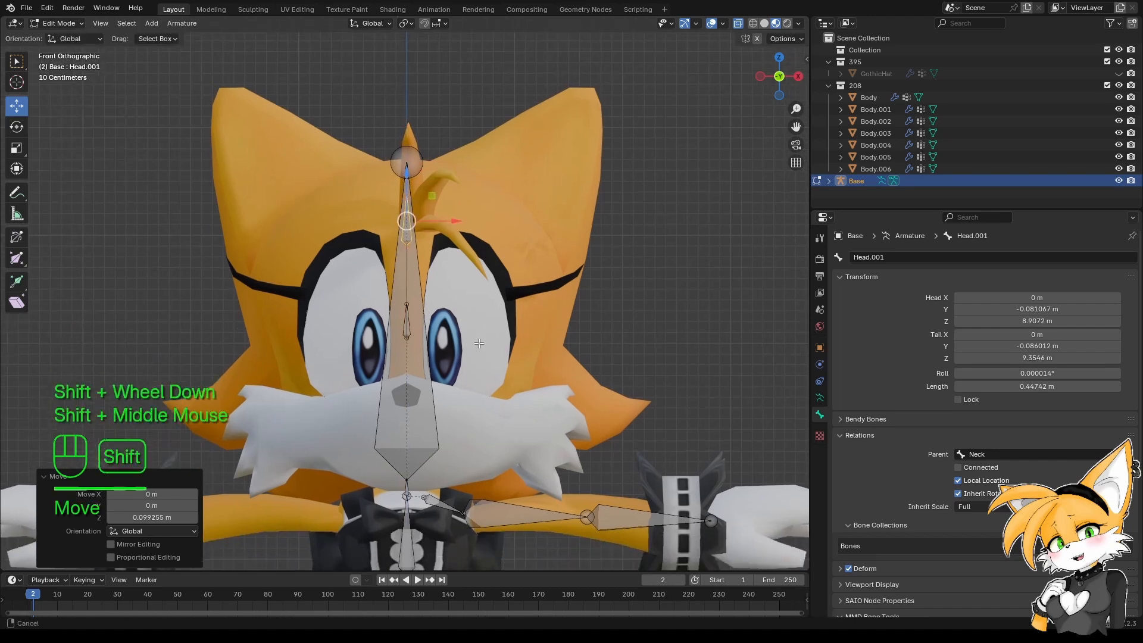
{"action": "key", "text": "F2"}
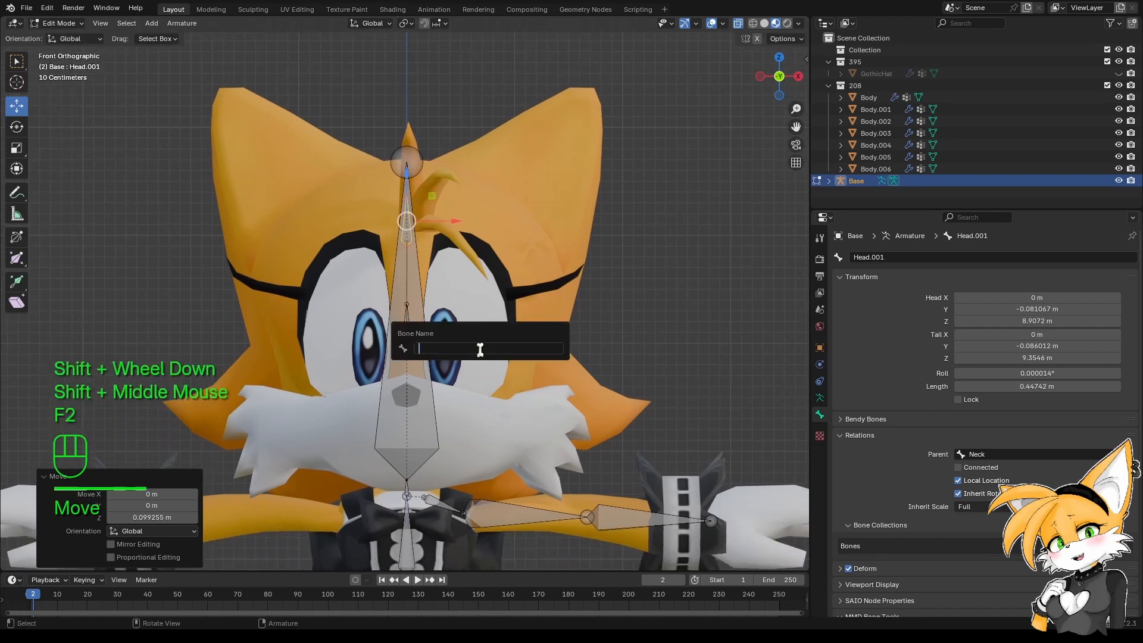
{"action": "type", "text": "HairBase"}
{"action": "key", "text": "Return"}
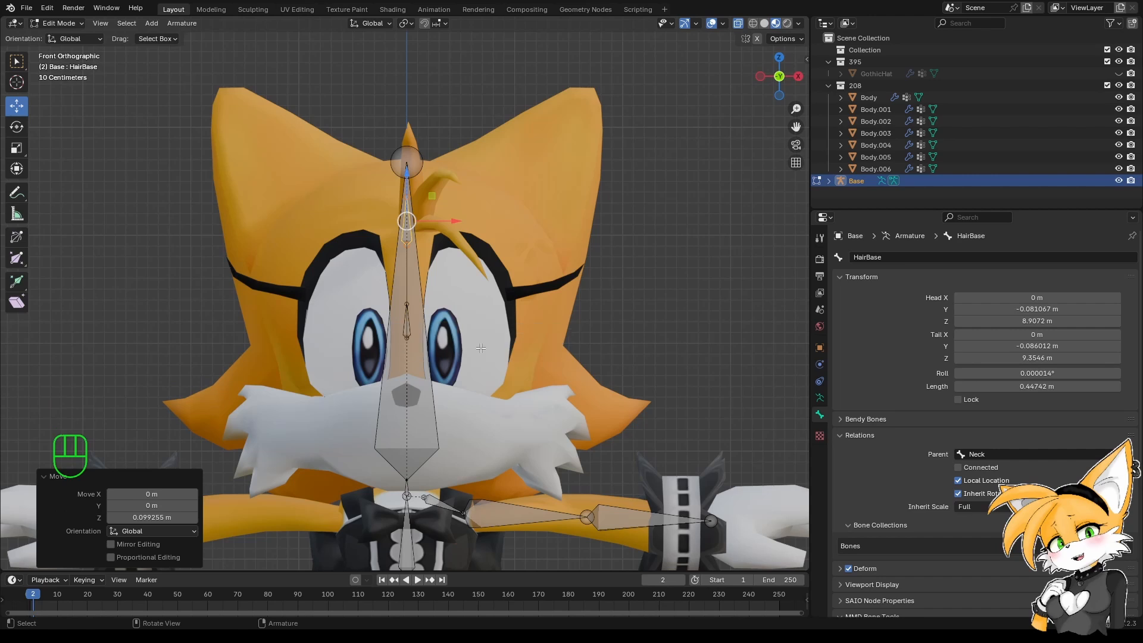
Duplicate HairBase, raise the copy about 0.81 m along Z above the head, and rename it as EarBase.
{"action": "key", "text": "shift+d"}
{"action": "right_click", "coordinate": [477, 334], "text": "shift"}
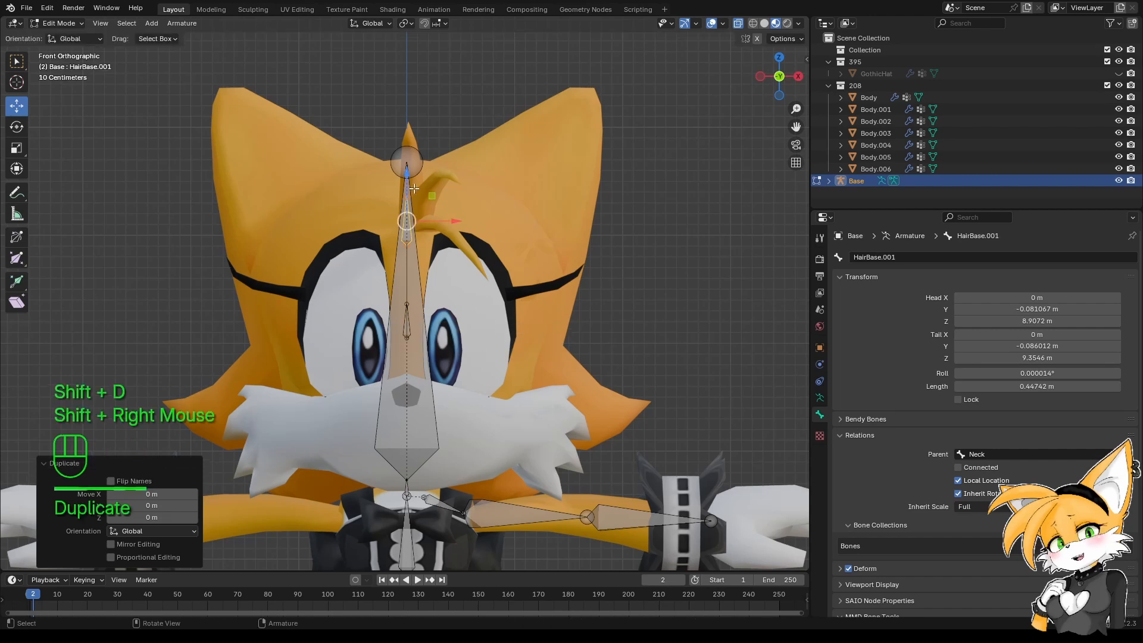
{"action": "left_click_drag", "start_coordinate": [414, 188], "coordinate": [420, 89]}
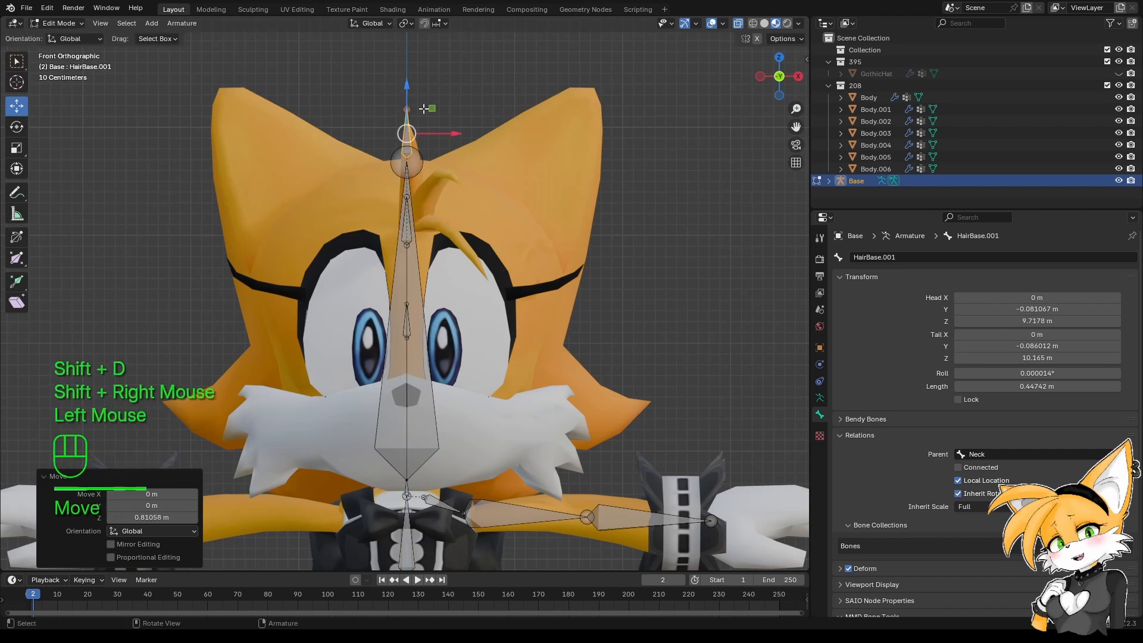
{"action": "key", "text": "F2"}
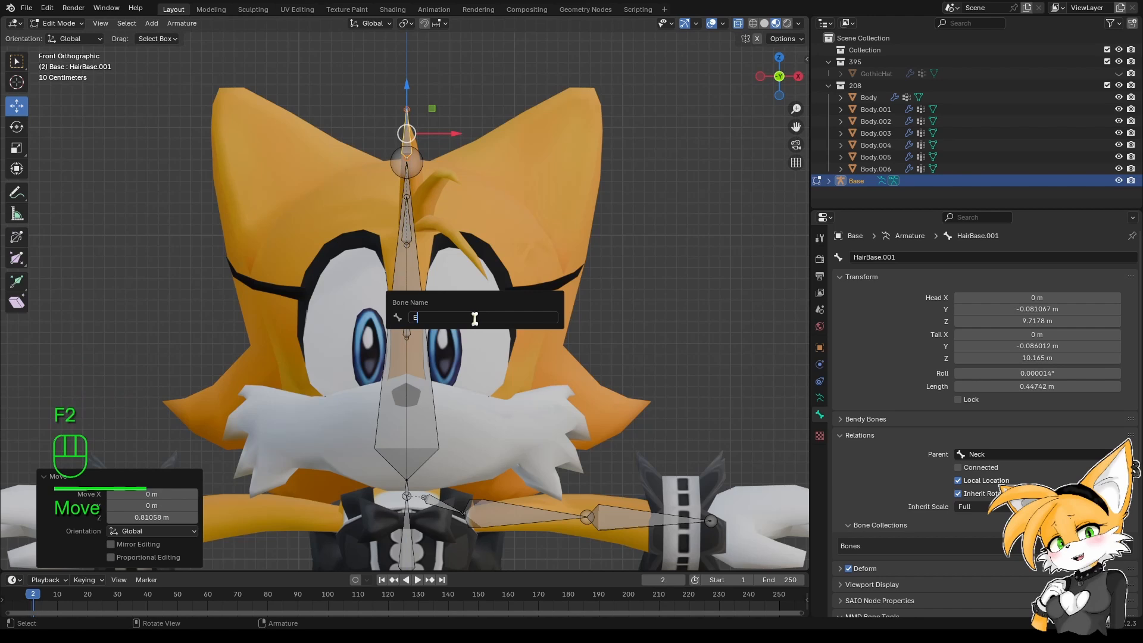
{"action": "type", "text": "EarBase"}
{"action": "key", "text": "Return"}
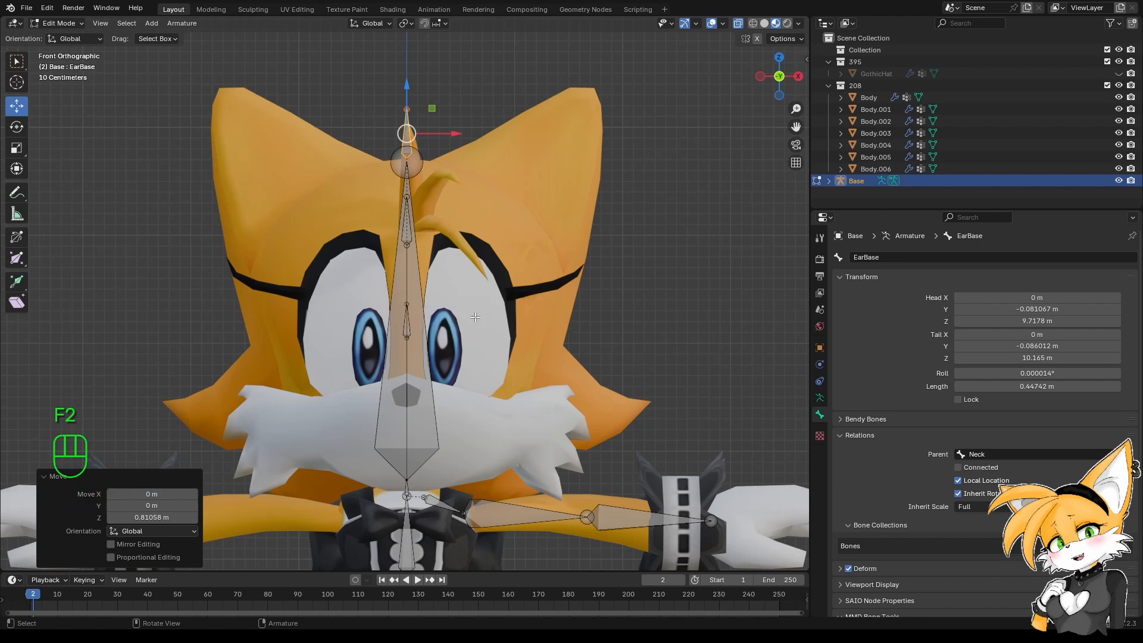
Set the EarBase bone's parent to Head.
{"action": "middle_click_drag", "start_coordinate": [476, 317], "coordinate": [413, 251]}
{"action": "scroll", "coordinate": [548, 350], "scroll_direction": "down", "scroll_amount": 1}
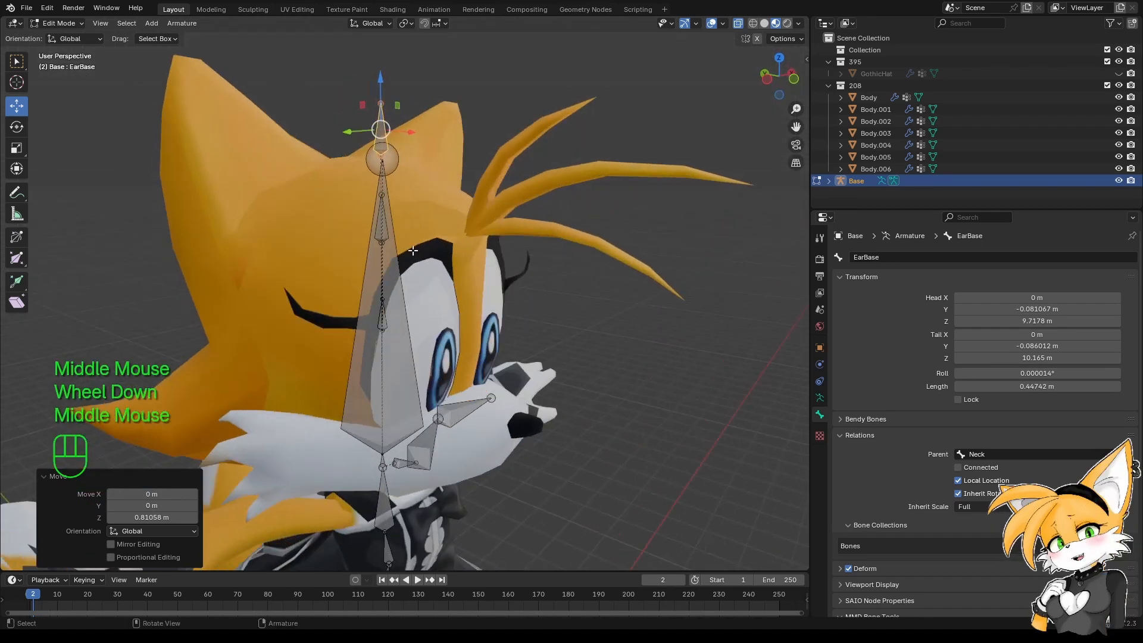
{"action": "middle_click_drag", "start_coordinate": [416, 342], "coordinate": [401, 235]}
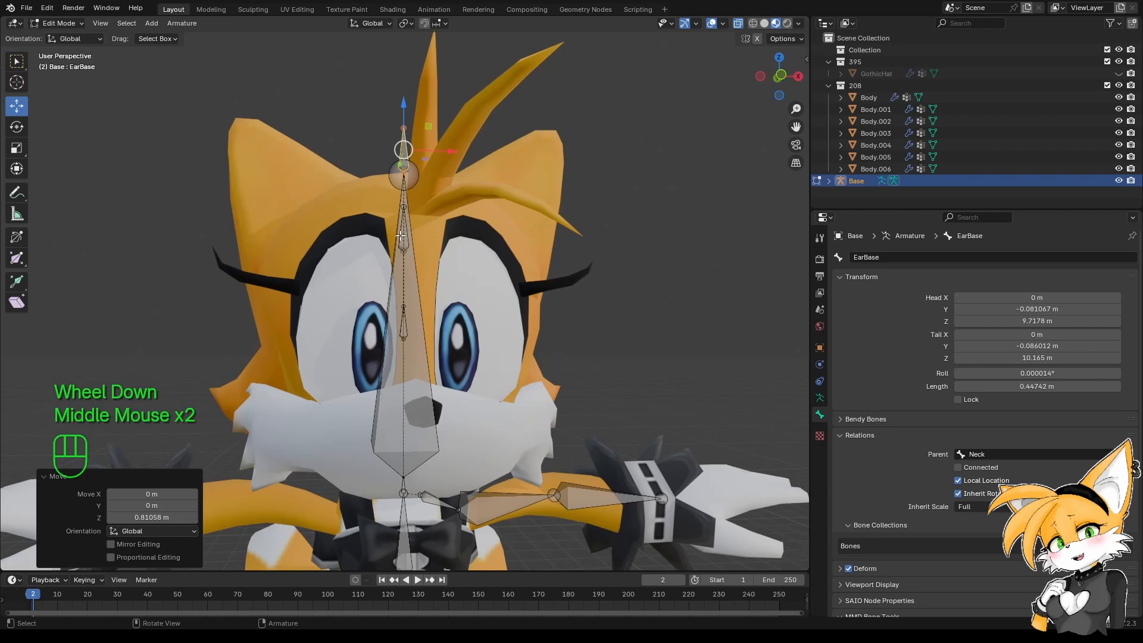
{"action": "left_click", "coordinate": [1006, 452]}
{"action": "left_click", "coordinate": [1010, 455]}
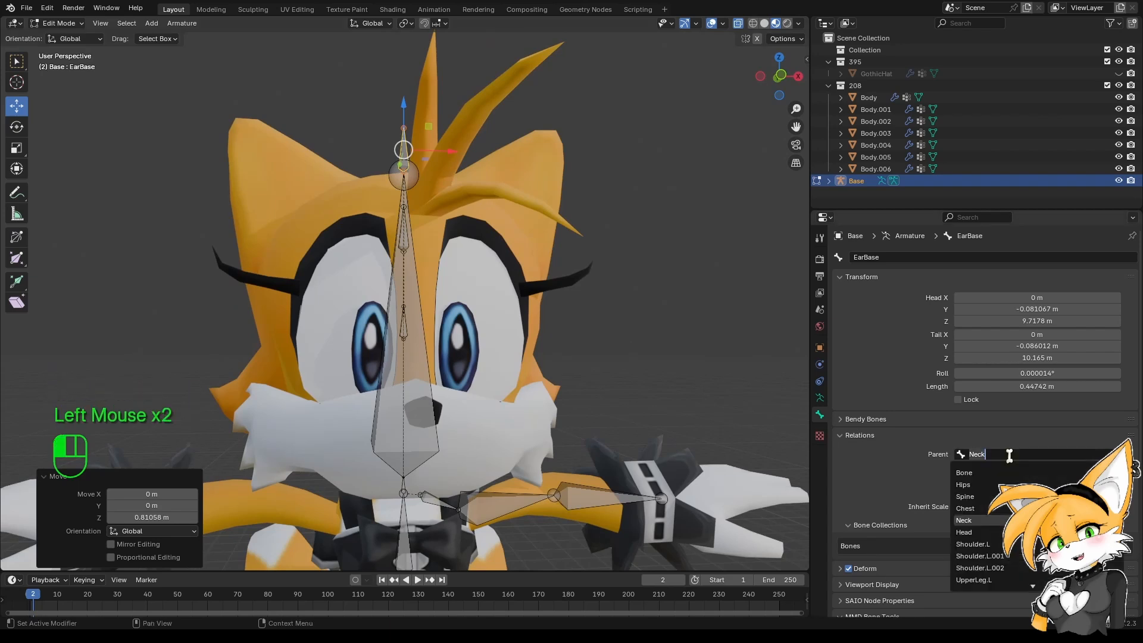
{"action": "key", "text": "Down"}
{"action": "key", "text": "Return"}
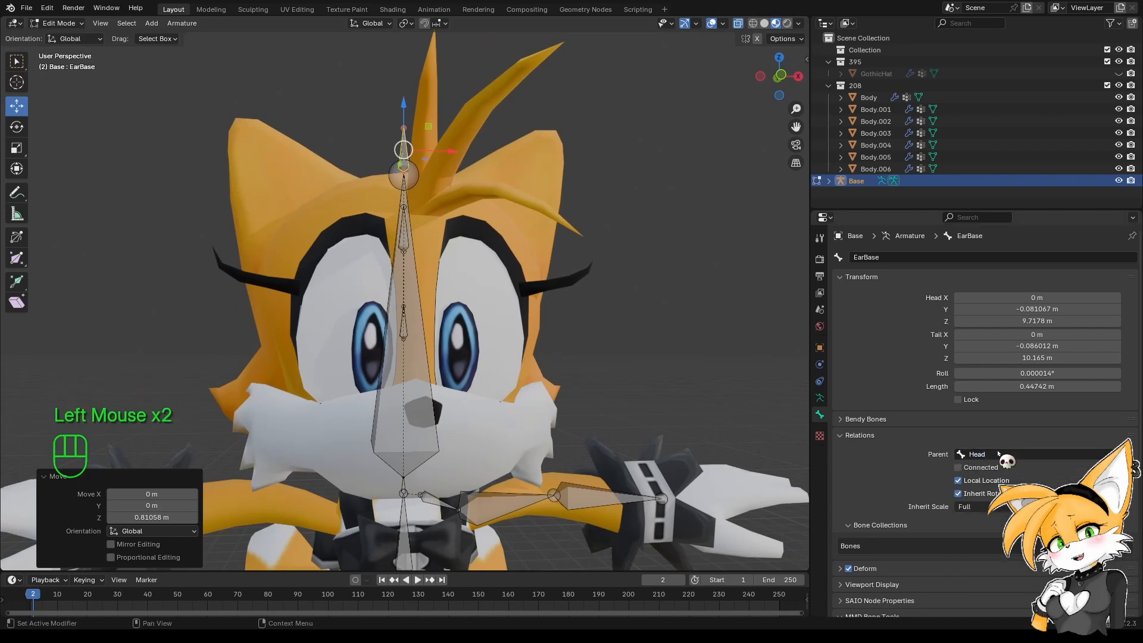
Select the HairBase bone and set its parent to Head.
{"action": "left_click", "coordinate": [395, 230]}
{"action": "left_click", "coordinate": [402, 230]}
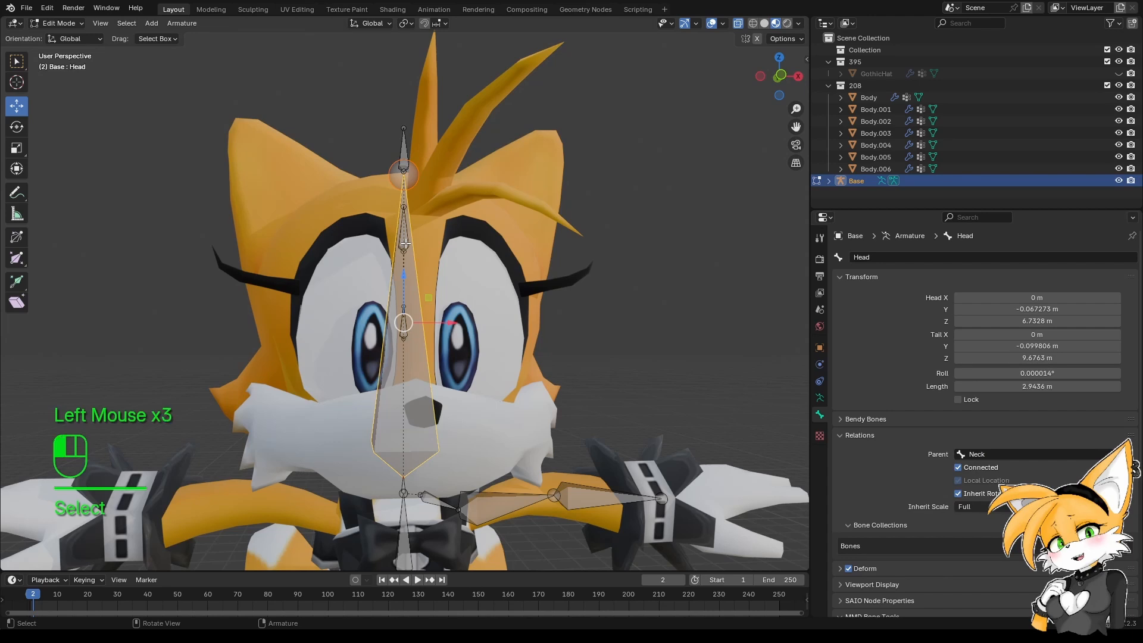
{"action": "left_click", "coordinate": [1014, 454]}
{"action": "key", "text": "Down"}
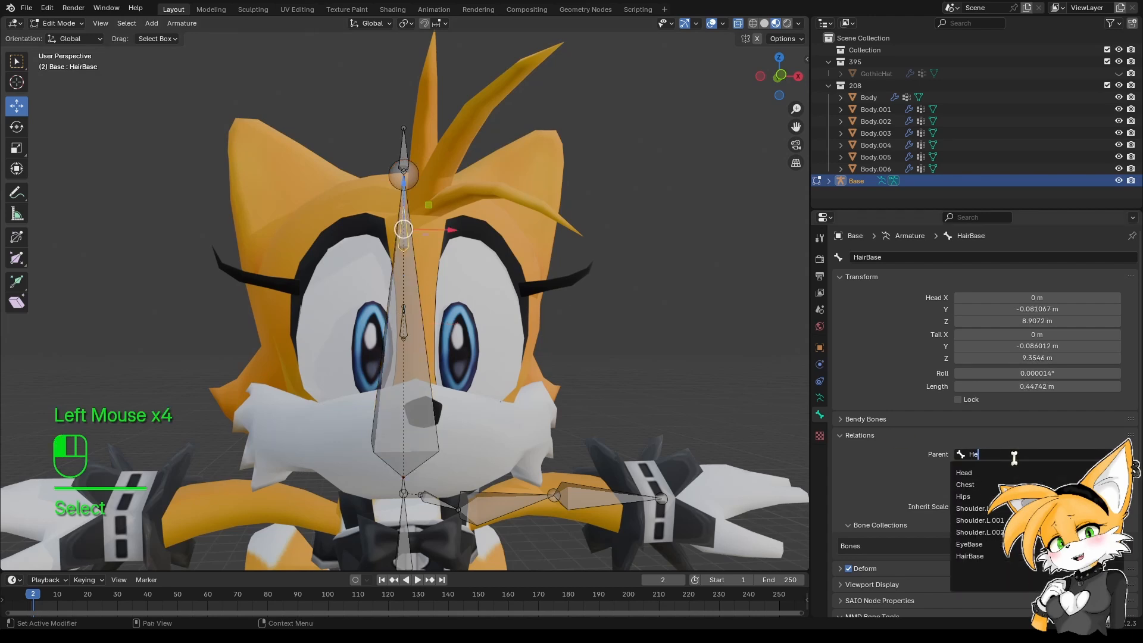
{"action": "key", "text": "Return"}
Duplicate the Head bone in the front view and raise the copy about 1.28 m along Z.
{"action": "left_click", "coordinate": [407, 335]}
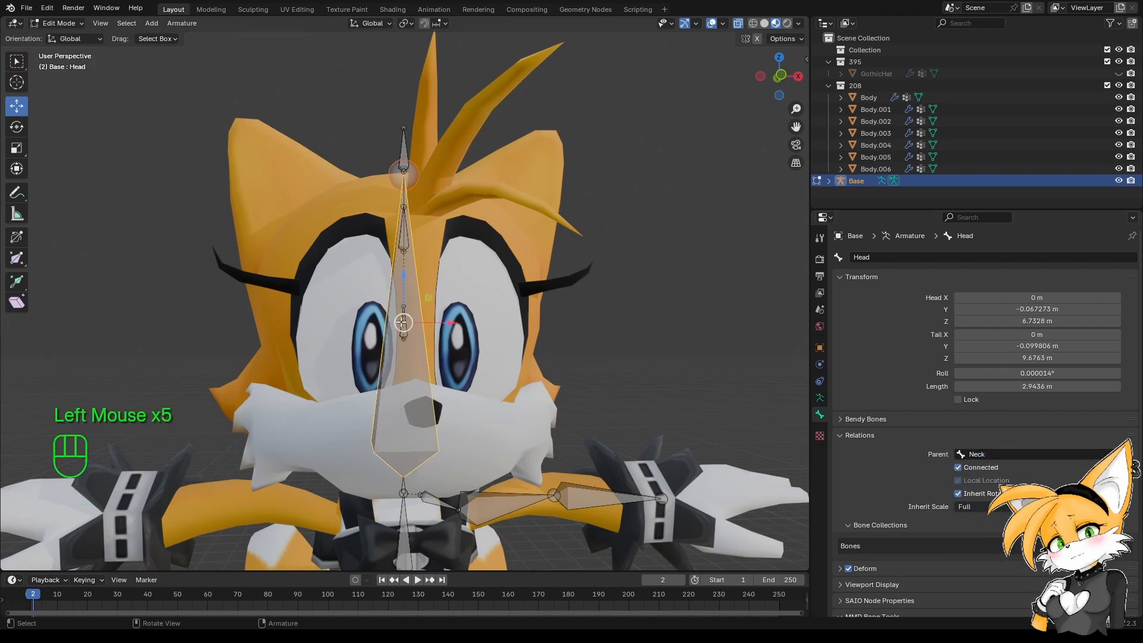
{"action": "left_click", "coordinate": [409, 337]}
{"action": "left_click", "coordinate": [409, 337]}
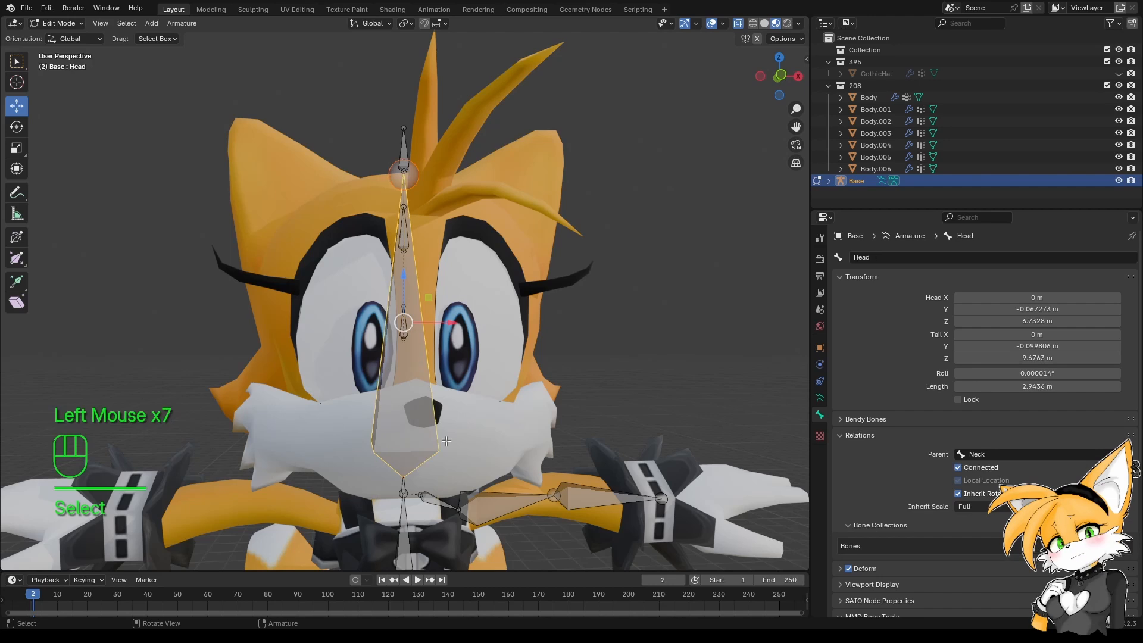
{"action": "middle_click_drag", "start_coordinate": [409, 337], "coordinate": [407, 402]}
{"action": "key", "text": "KP_1"}
{"action": "scroll", "coordinate": [414, 485], "scroll_direction": "down", "scroll_amount": 2}
{"action": "scroll", "coordinate": [395, 406], "scroll_direction": "down", "scroll_amount": 1, "text": "shift"}
{"action": "scroll", "coordinate": [398, 443], "scroll_direction": "up", "scroll_amount": 2}
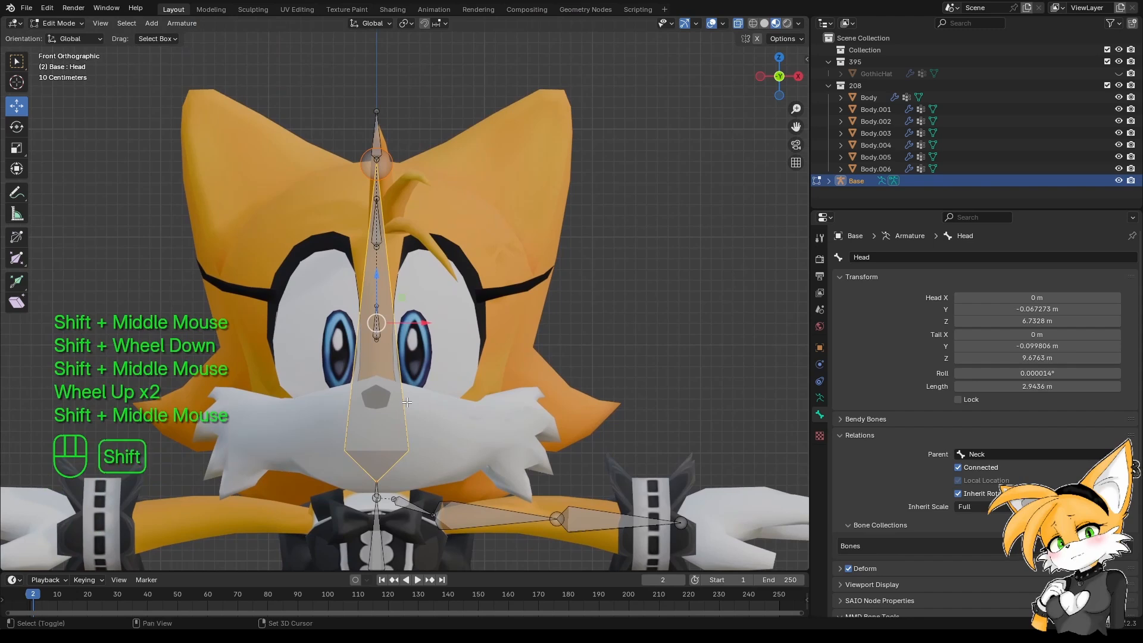
{"action": "key", "text": "shift+d"}
{"action": "right_click", "coordinate": [406, 402], "text": "shift"}
{"action": "left_click_drag", "start_coordinate": [373, 282], "coordinate": [374, 121]}
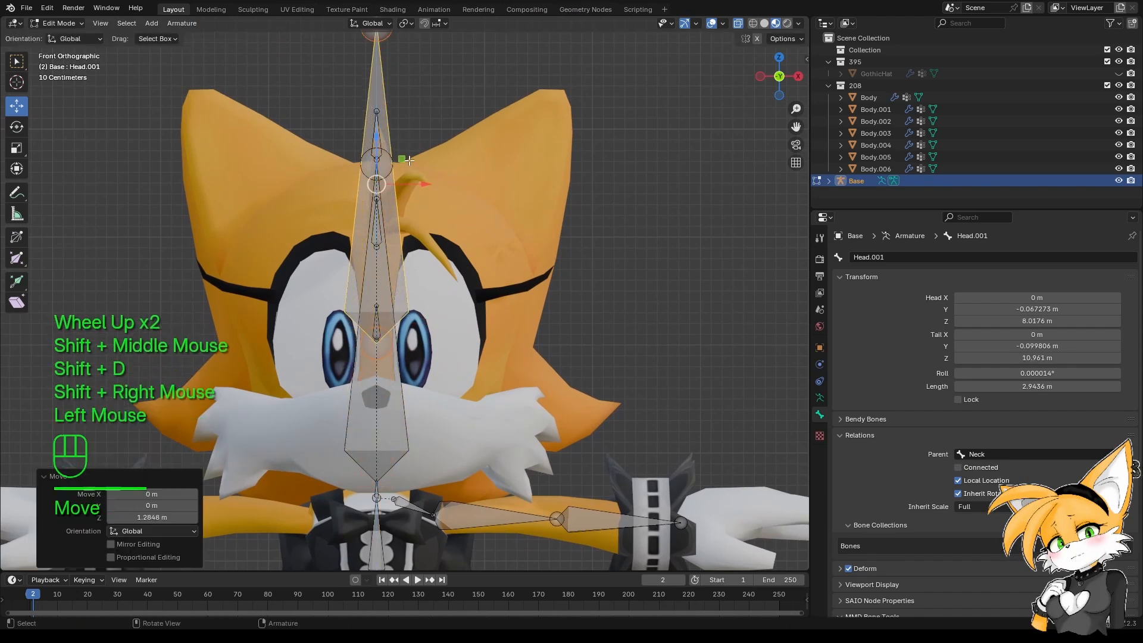
Move the copied bone sideways to X 0.81609 m under the ear and raise its head joint to Z 8.9826 m.
{"action": "left_click", "coordinate": [400, 203]}
{"action": "left_click", "coordinate": [390, 274]}
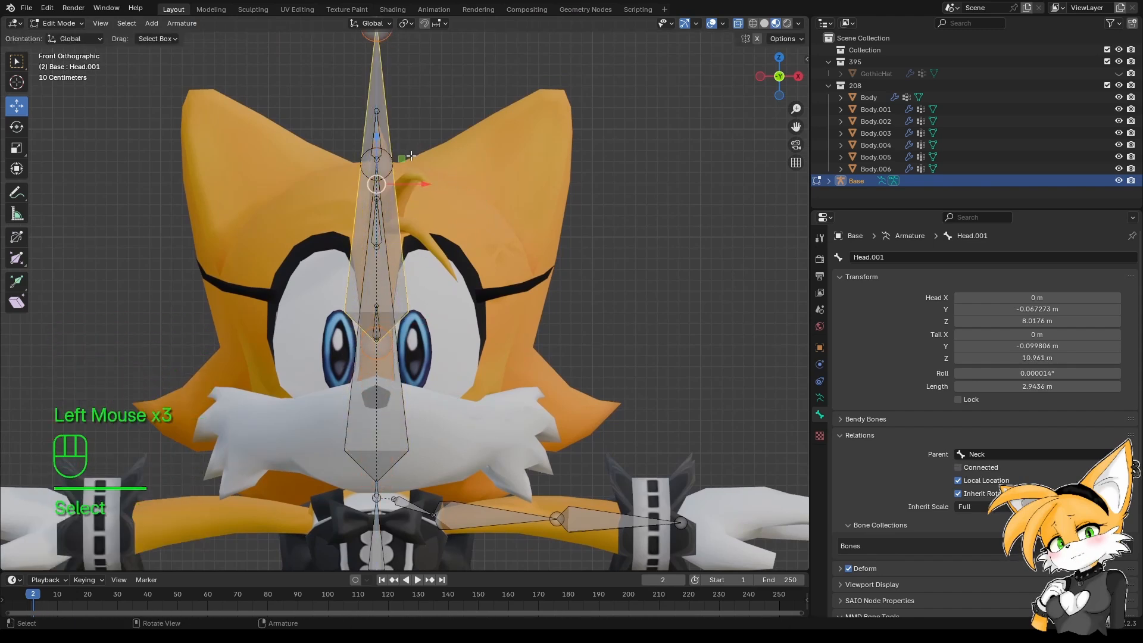
{"action": "left_click_drag", "start_coordinate": [420, 183], "coordinate": [509, 184]}
{"action": "left_click", "coordinate": [465, 341]}
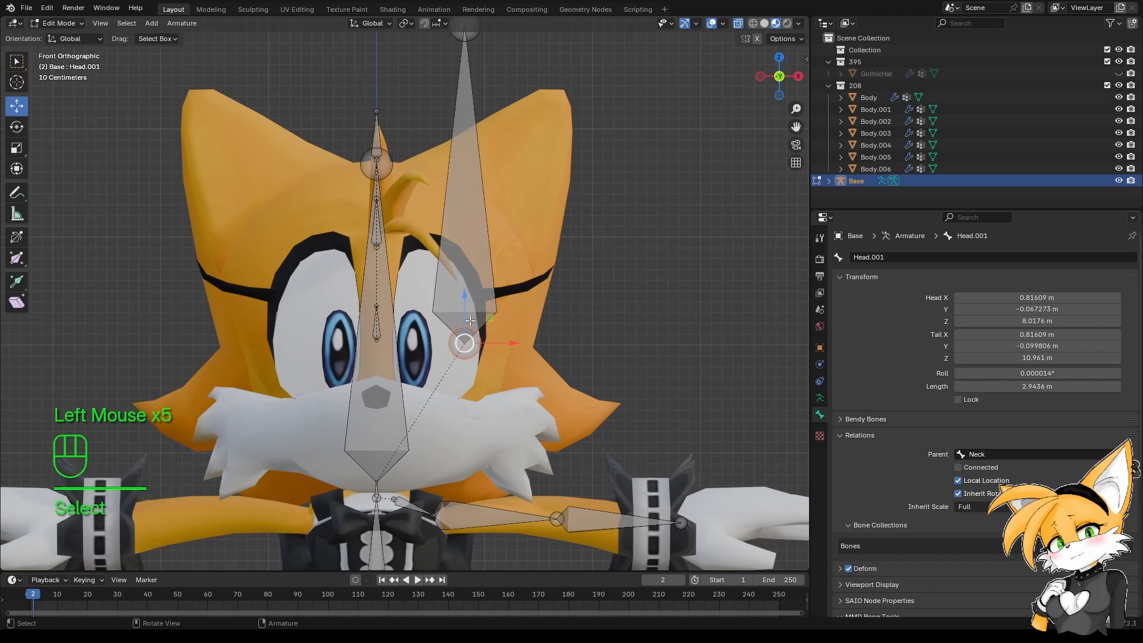
{"action": "left_click_drag", "start_coordinate": [468, 300], "coordinate": [470, 192]}
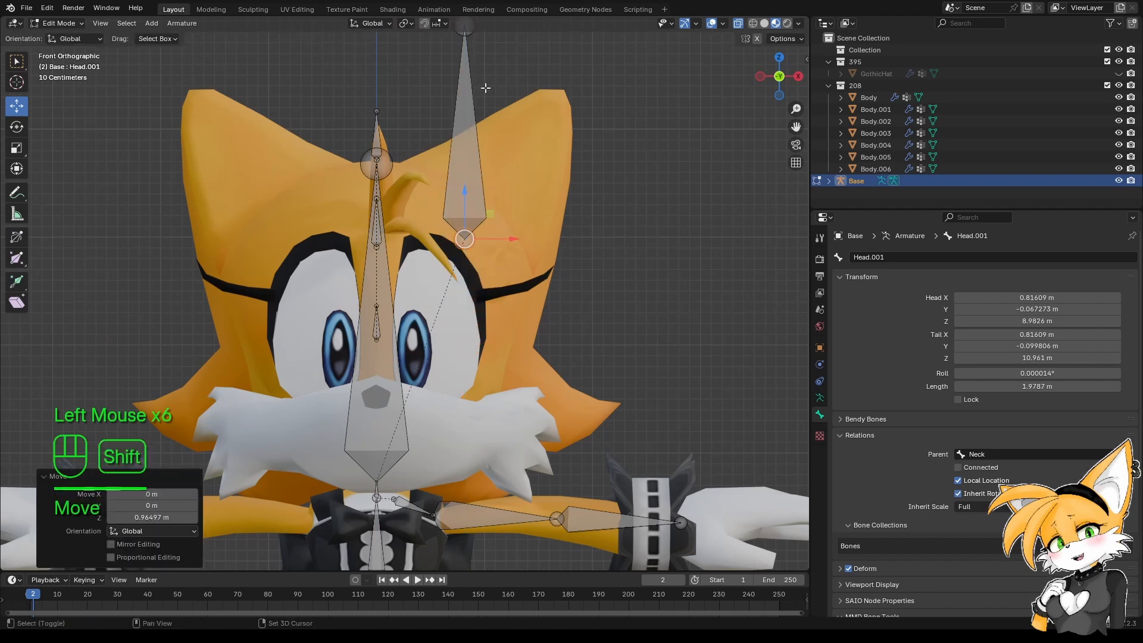
Move the copied bone's tail joint up to the ear tip at X 1.7259 m, Z 10.371 m.
{"action": "middle_click_drag", "start_coordinate": [457, 28], "coordinate": [455, 86], "text": "shift"}
{"action": "left_click", "coordinate": [457, 85]}
{"action": "left_click_drag", "start_coordinate": [486, 60], "coordinate": [603, 119]}
{"action": "left_click_drag", "start_coordinate": [645, 150], "coordinate": [561, 108]}
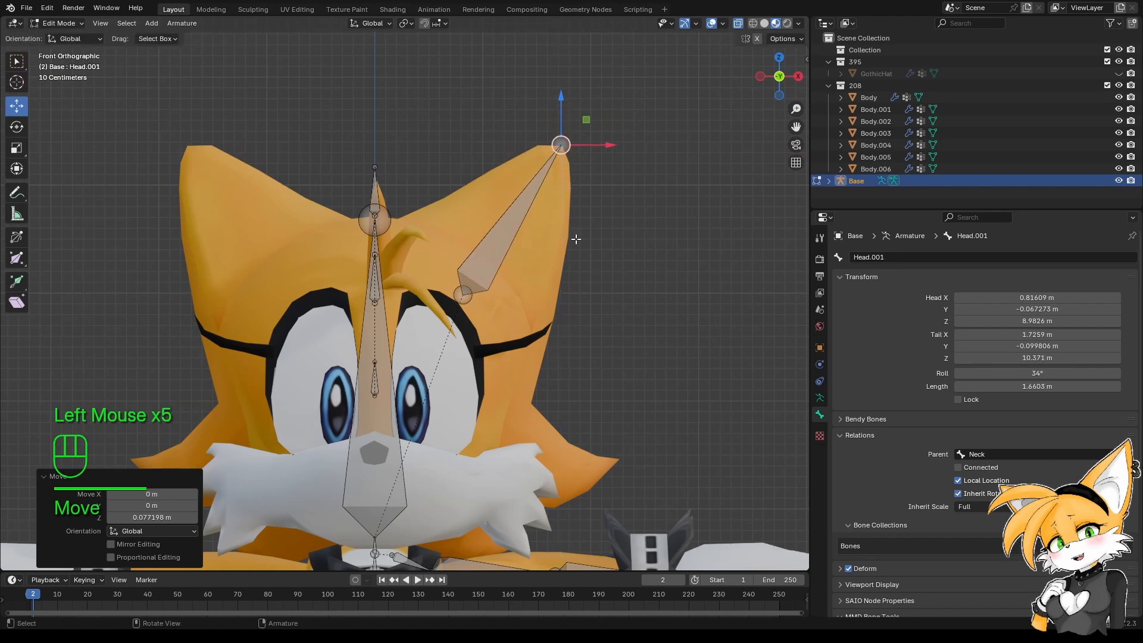
In the side view, move the ear bone back to head Y 0.74331 m and bring its tail joint forward to Y 0.30824 m.
{"action": "key", "text": "KP_1"}
{"action": "key", "text": "KP_3"}
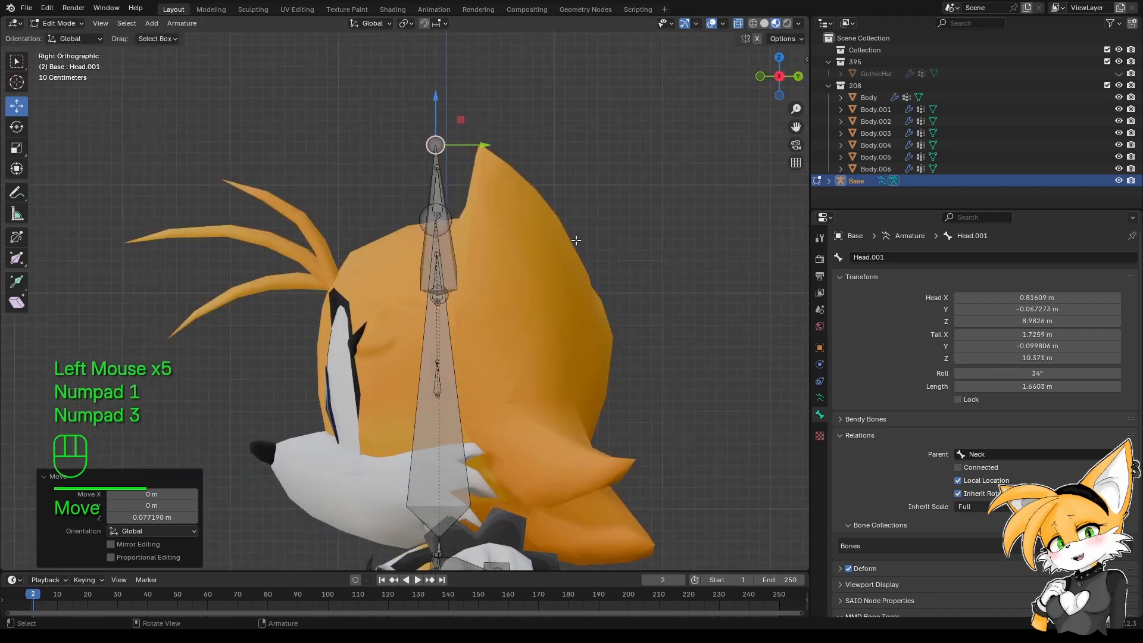
{"action": "left_click", "coordinate": [448, 265]}
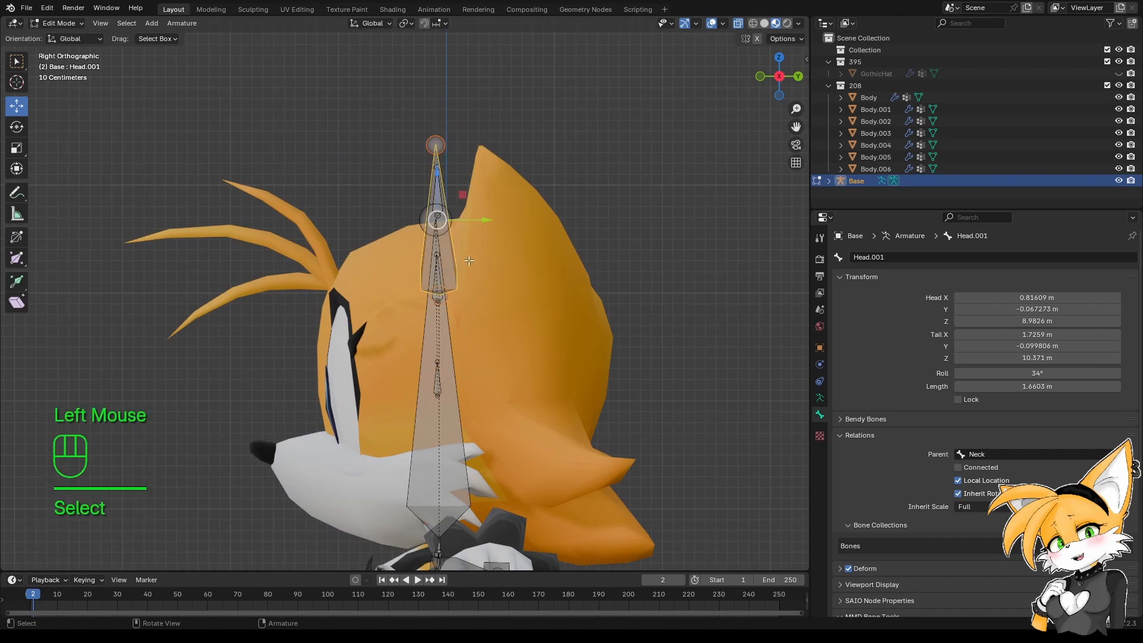
{"action": "left_click_drag", "start_coordinate": [488, 221], "coordinate": [575, 225]}
{"action": "left_click", "coordinate": [524, 145]}
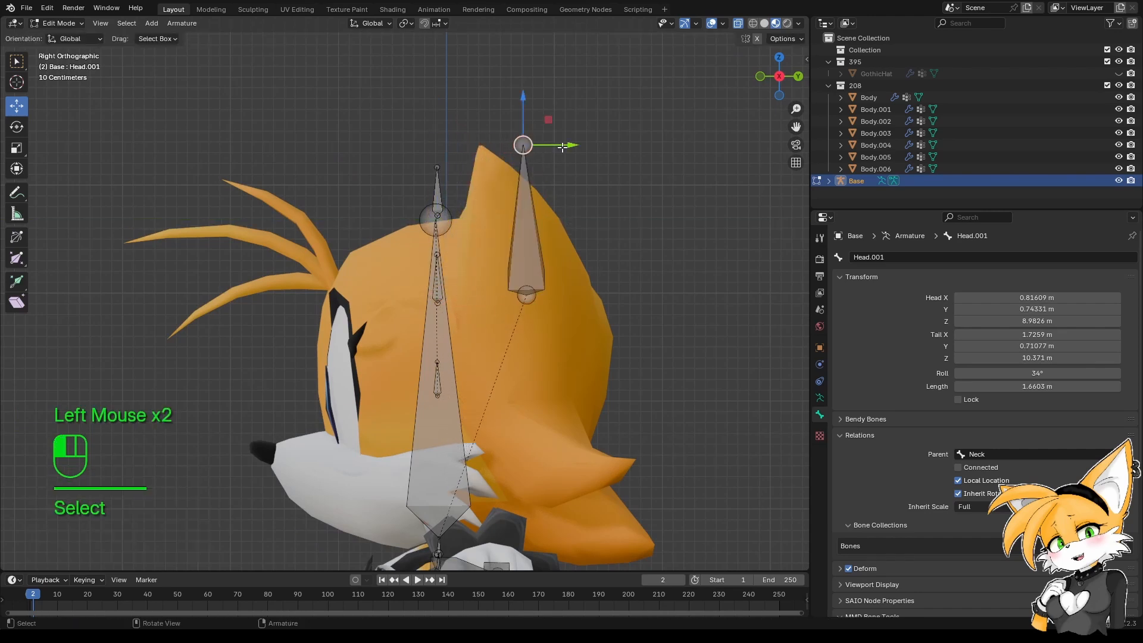
{"action": "left_click_drag", "start_coordinate": [561, 145], "coordinate": [516, 146]}
Subdivide the ear bone and move the new middle joint to Y 0.63054 m, Z 9.5776 m.
{"action": "left_click", "coordinate": [520, 233]}
{"action": "right_click", "coordinate": [522, 235]}
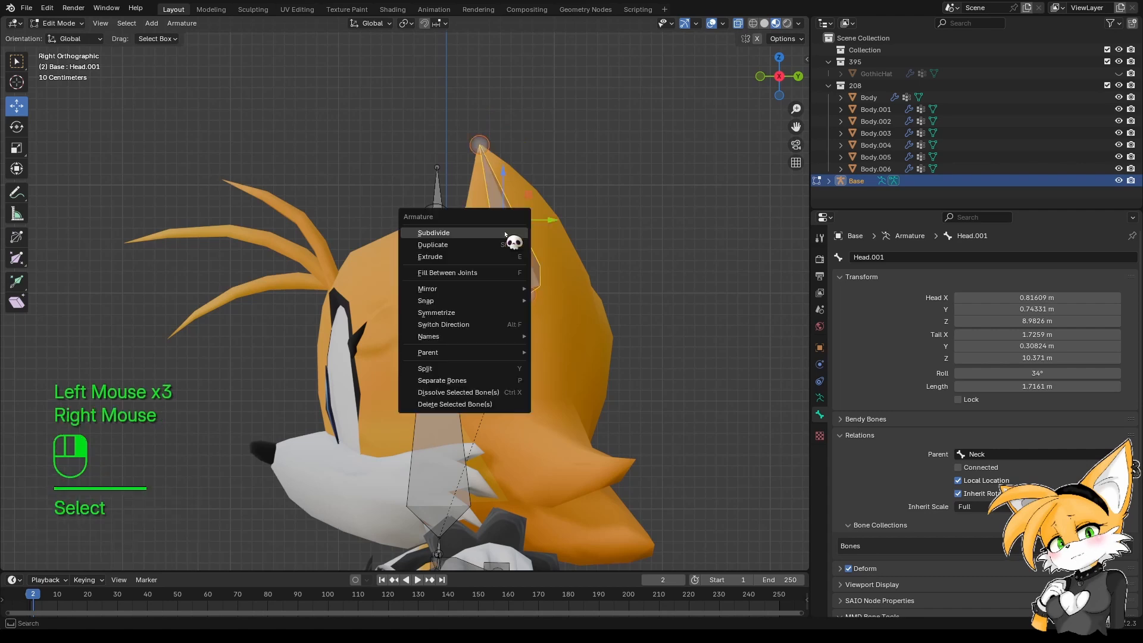
{"action": "left_click", "coordinate": [523, 235]}
{"action": "left_click", "coordinate": [503, 220]}
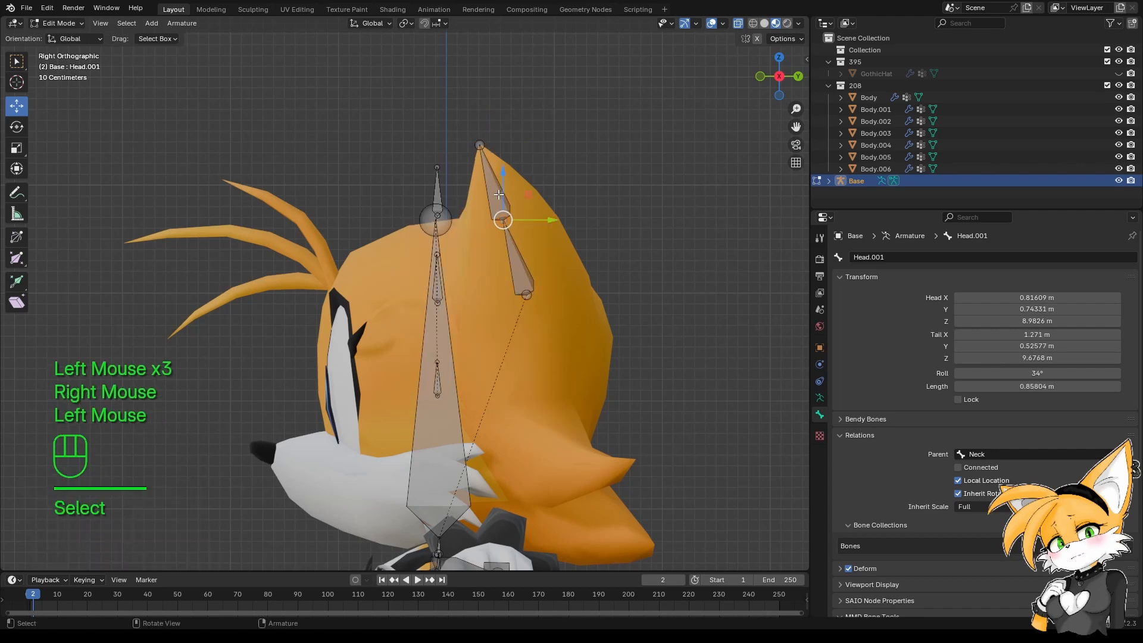
{"action": "left_click_drag", "start_coordinate": [501, 195], "coordinate": [548, 229]}
Rename the lower ear bone as Ear.L.
{"action": "middle_click_drag", "start_coordinate": [547, 228], "coordinate": [453, 166]}
{"action": "double_click", "coordinate": [451, 283]}
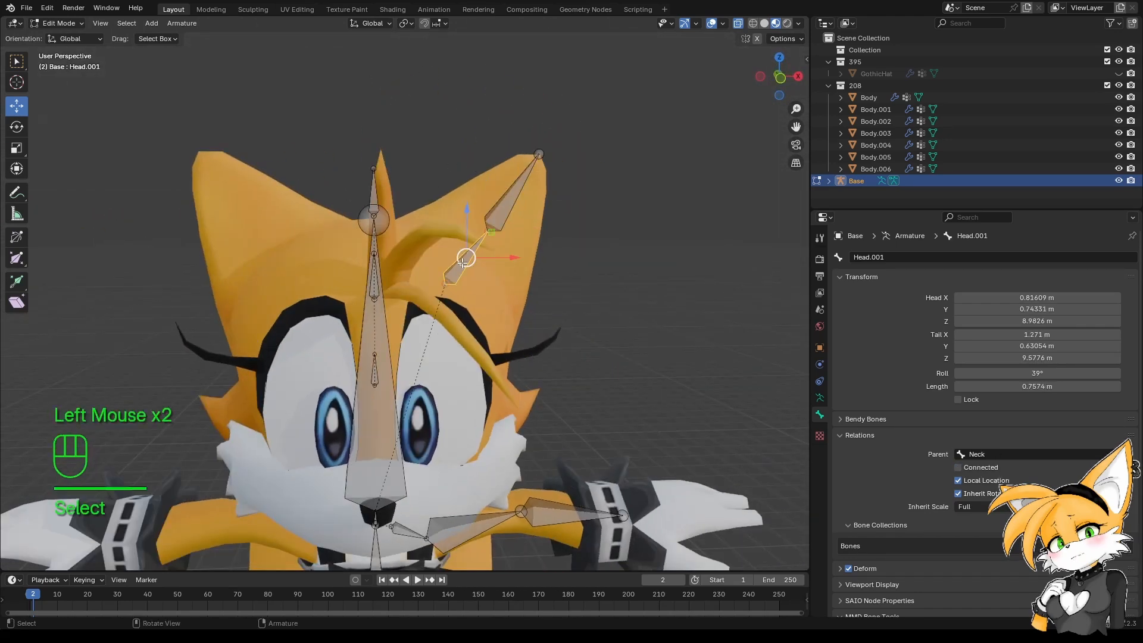
{"action": "key", "text": "F2"}
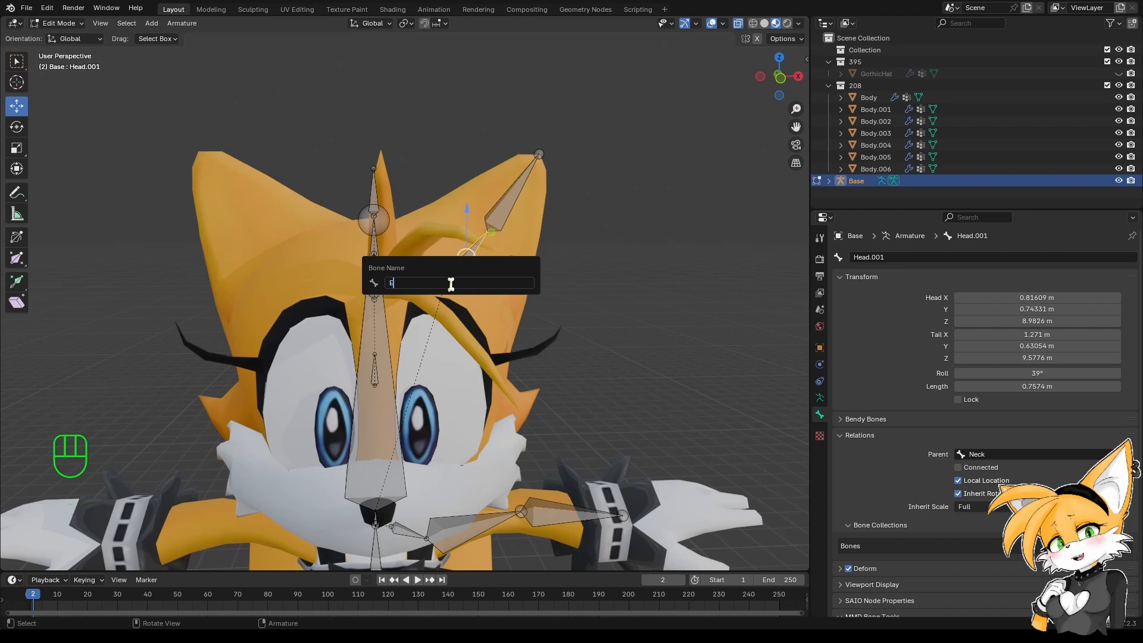
{"action": "type", "text": "L"}
{"action": "key", "text": "Return"}
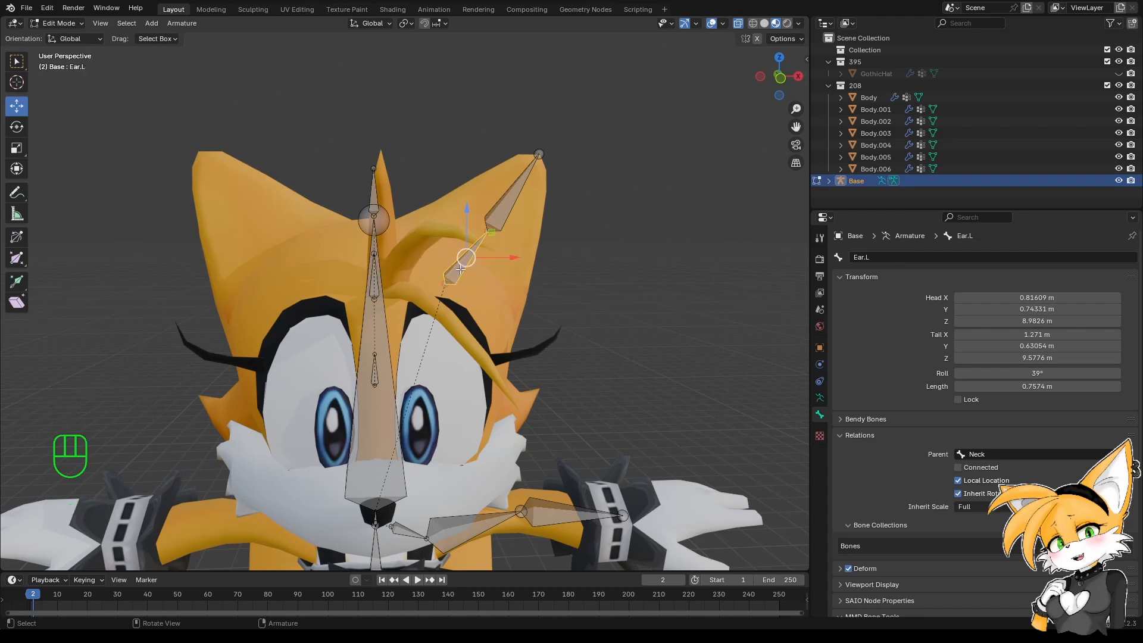
Give the upper ear bone the name Ear.L as well.
{"action": "left_click", "coordinate": [476, 244]}
{"action": "key", "text": "F2"}
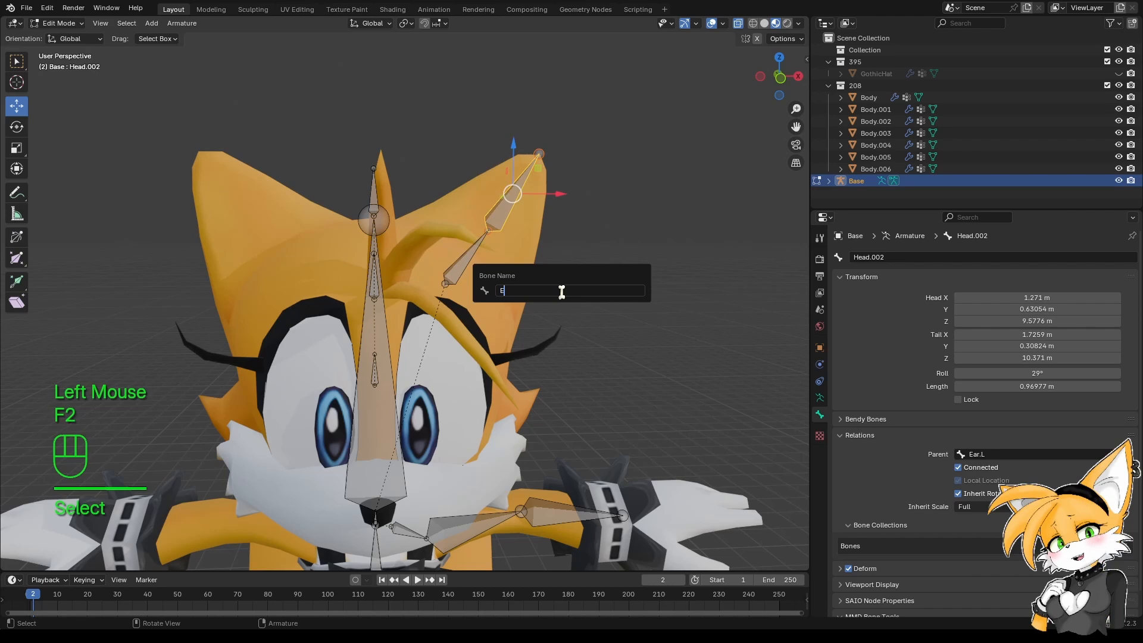
{"action": "type", "text": "Ear.L"}
{"action": "key", "text": "Return"}
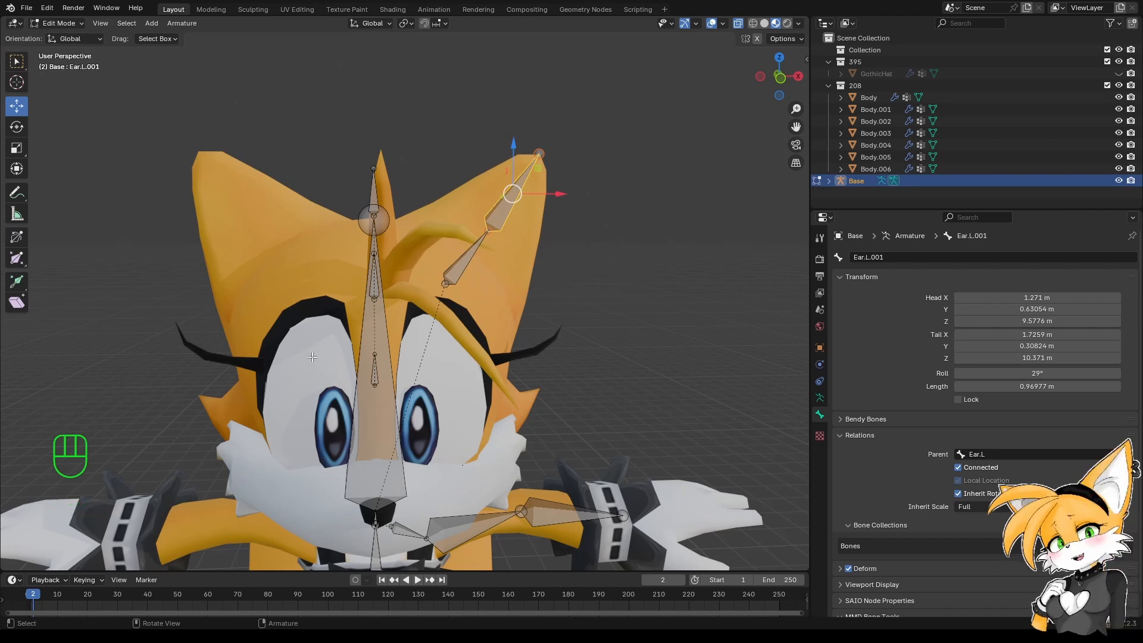
Select the lower ear bone and set its parent to Head.
{"action": "middle_click_drag", "start_coordinate": [313, 357], "coordinate": [479, 394]}
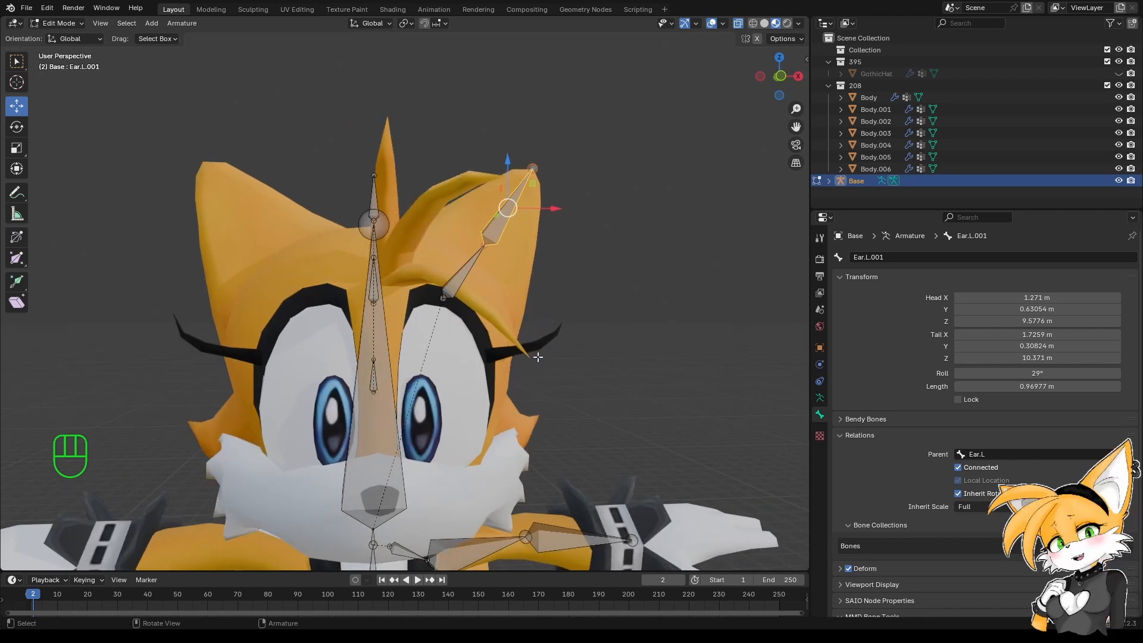
{"action": "middle_click_drag", "start_coordinate": [538, 357], "coordinate": [521, 352]}
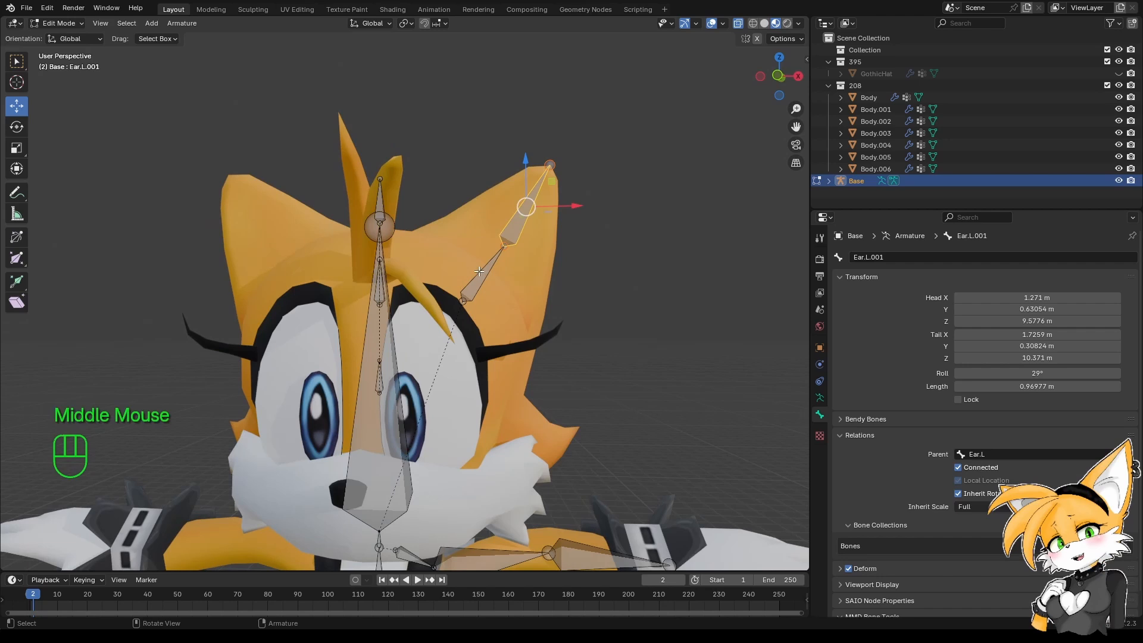
{"action": "left_click", "coordinate": [480, 272]}
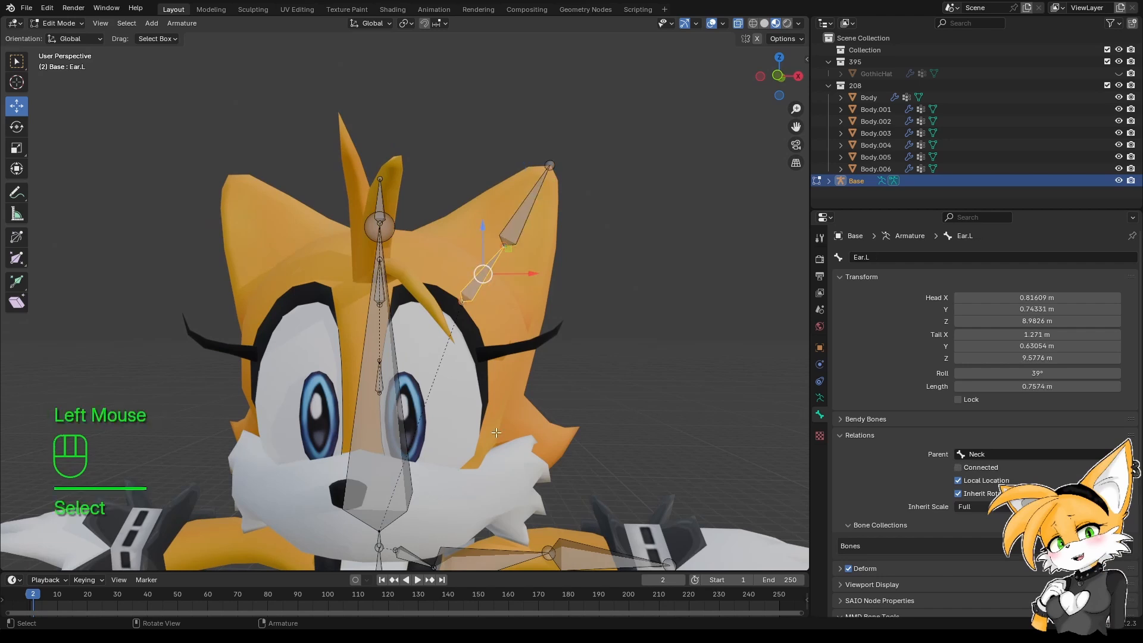
{"action": "double_click", "coordinate": [1028, 455]}
{"action": "type", "text": "head"}
{"action": "key", "text": "Return"}
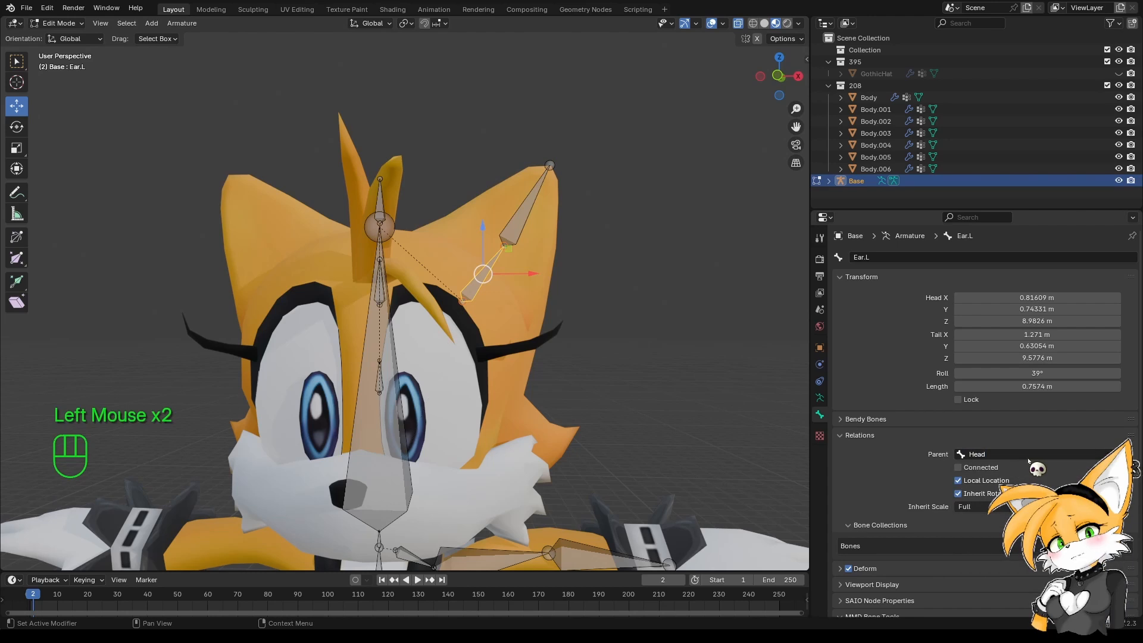
Try connecting the lower ear bone to its Head parent and undo it.
{"action": "scroll", "coordinate": [417, 297], "scroll_direction": "down", "scroll_amount": 2}
{"action": "middle_click_drag", "start_coordinate": [417, 333], "coordinate": [417, 306], "text": "shift"}
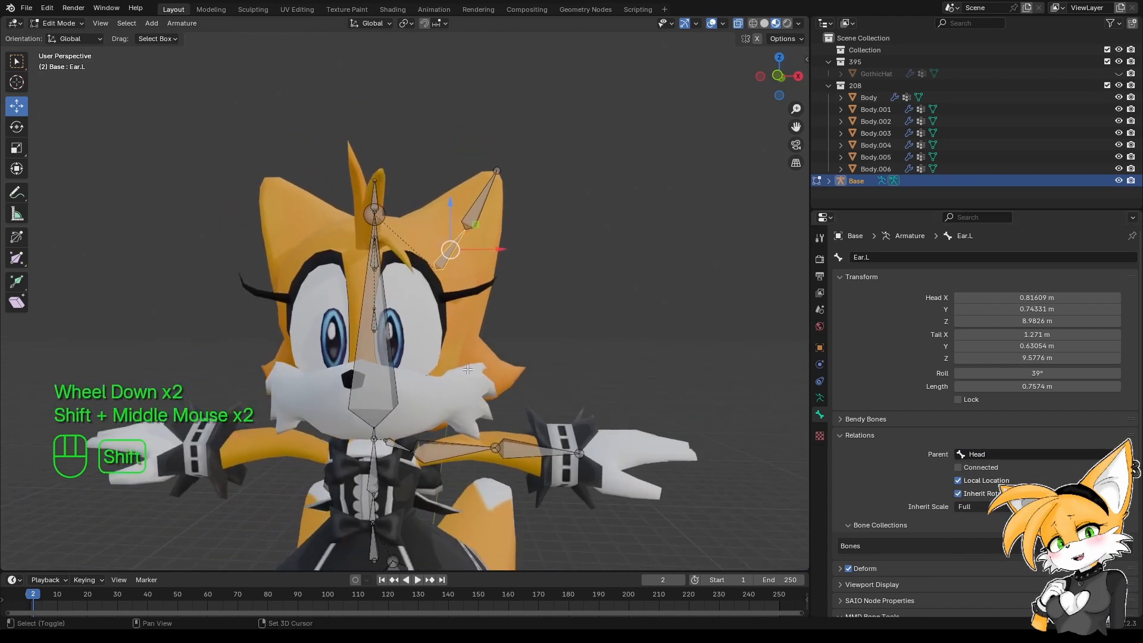
{"action": "left_click", "coordinate": [982, 468]}
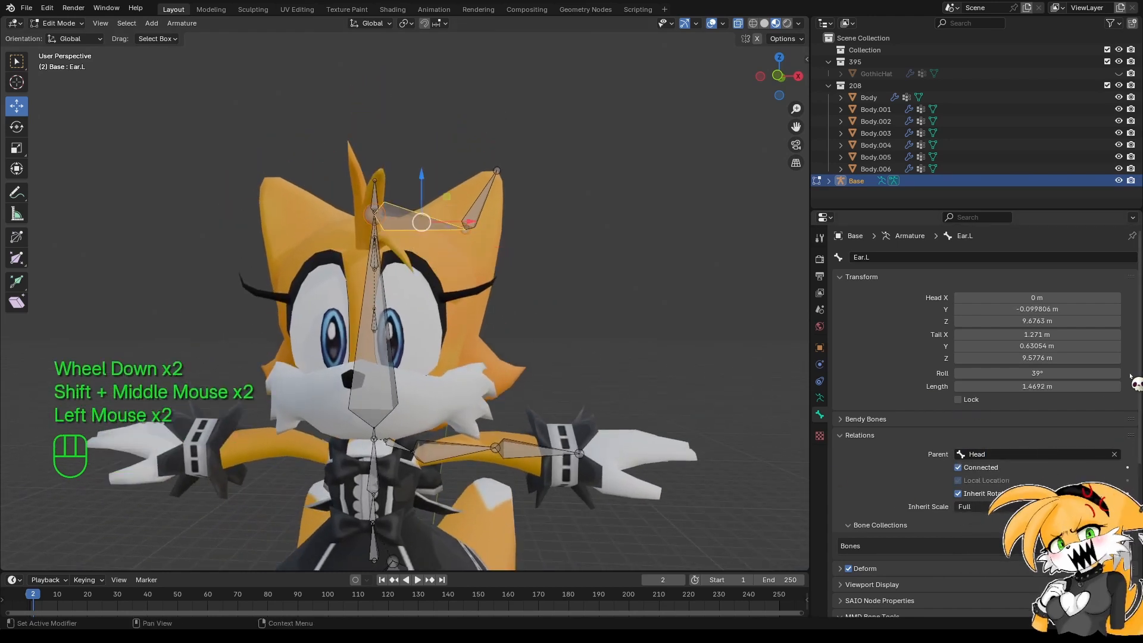
{"action": "key", "text": "ctrl+z"}
Set the lower ear bone's parent to EarBase.
{"action": "left_click", "coordinate": [1024, 454]}
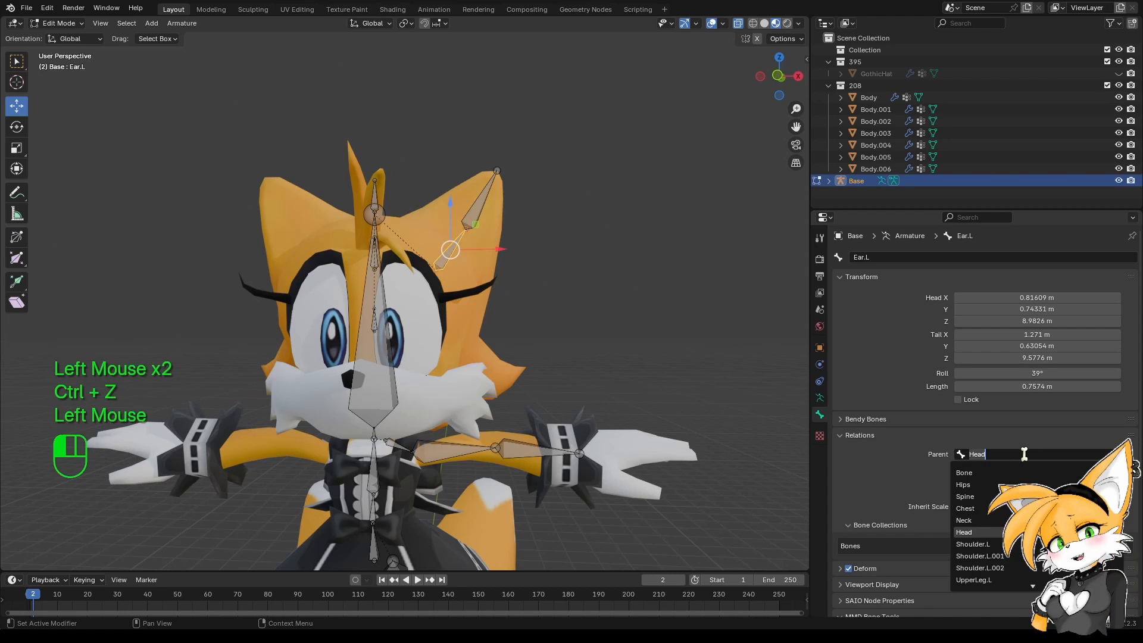
{"action": "key", "text": "BackSpace"}
{"action": "type", "text": "Ear"}
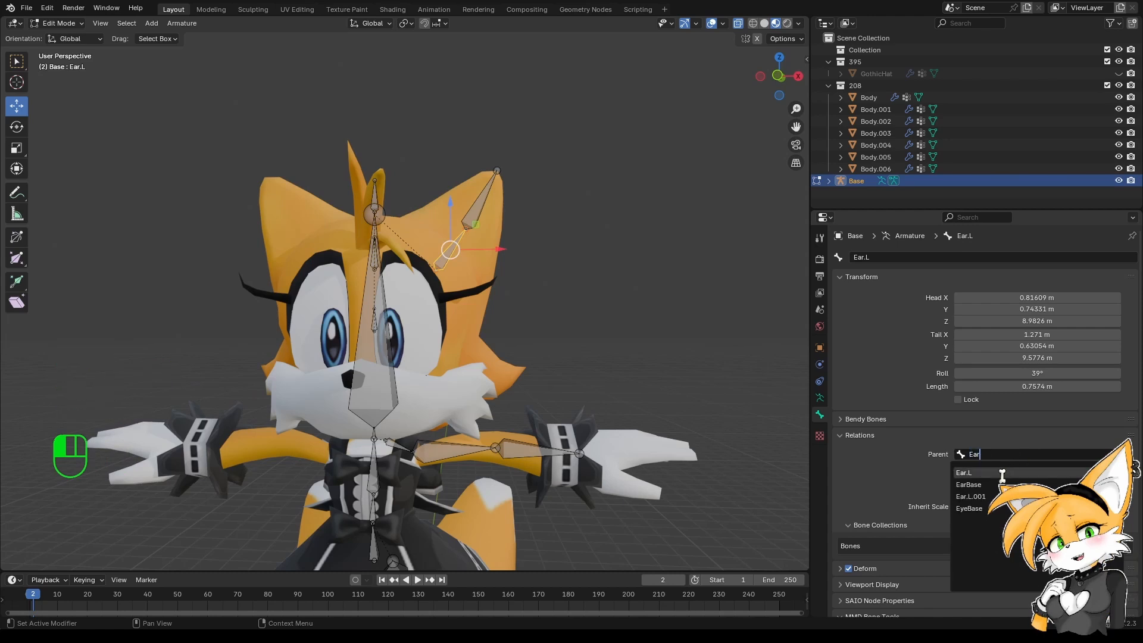
{"action": "left_click", "coordinate": [969, 484]}
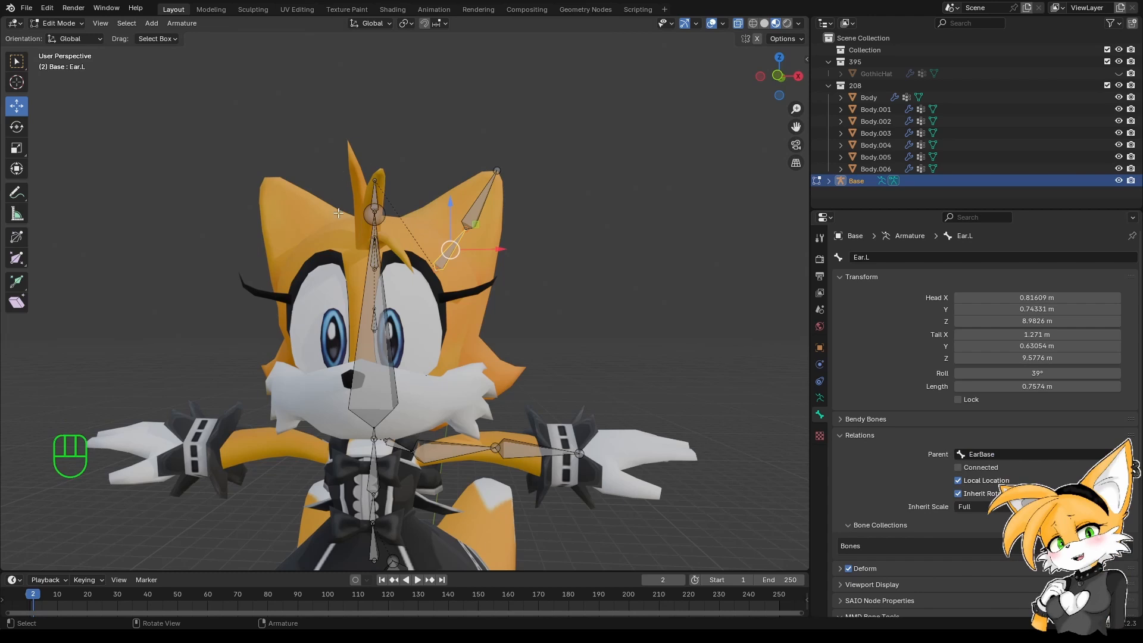
Lower the EarBase bone about 1.27 m along Z and raise the HairBase bone about 0.68 m.
{"action": "left_click", "coordinate": [374, 191]}
{"action": "left_click_drag", "start_coordinate": [374, 192], "coordinate": [363, 250]}
{"action": "scroll", "coordinate": [403, 362], "scroll_direction": "up", "scroll_amount": 4}
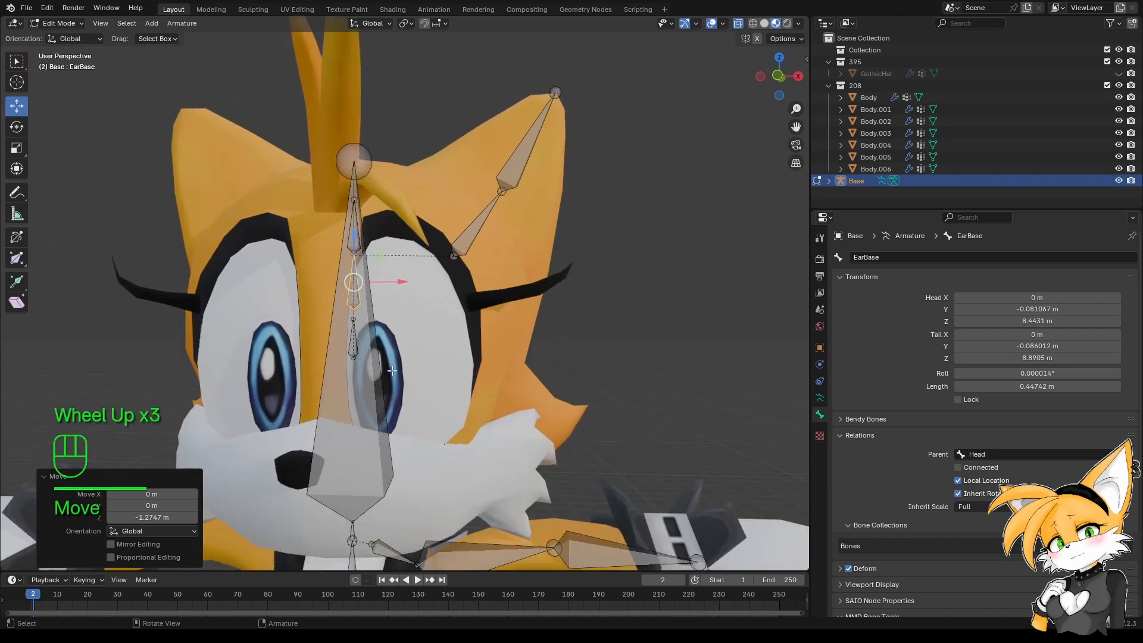
{"action": "middle_click_drag", "start_coordinate": [405, 364], "coordinate": [403, 362]}
{"action": "left_click", "coordinate": [338, 219]}
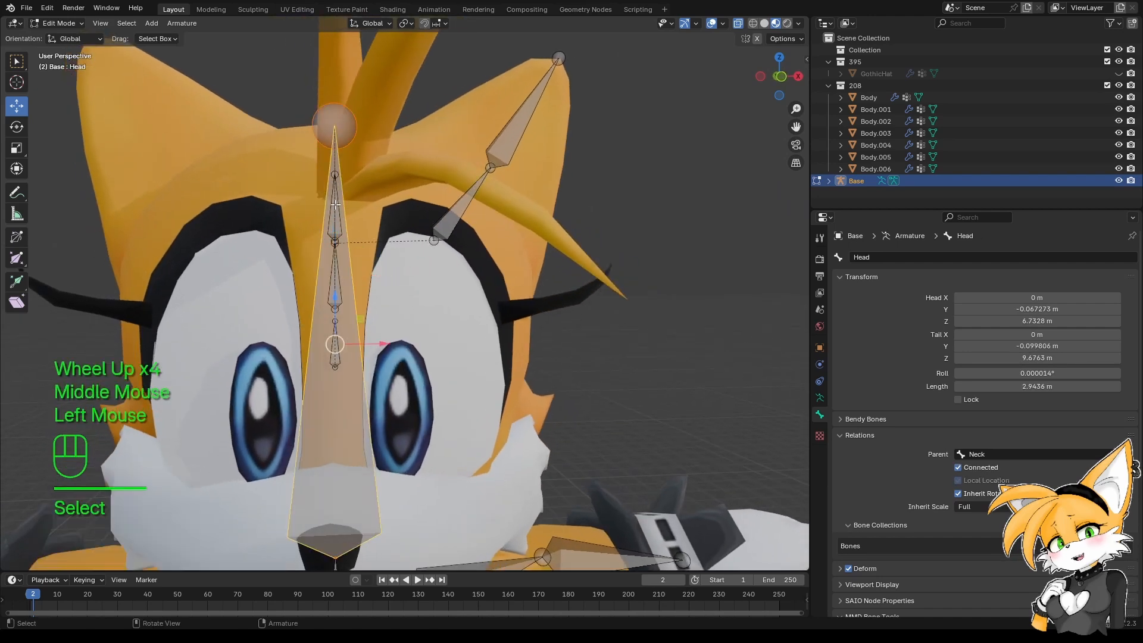
{"action": "left_click", "coordinate": [335, 199]}
{"action": "left_click_drag", "start_coordinate": [335, 199], "coordinate": [349, 73]}
{"action": "scroll", "coordinate": [355, 252], "scroll_direction": "down", "scroll_amount": 3}
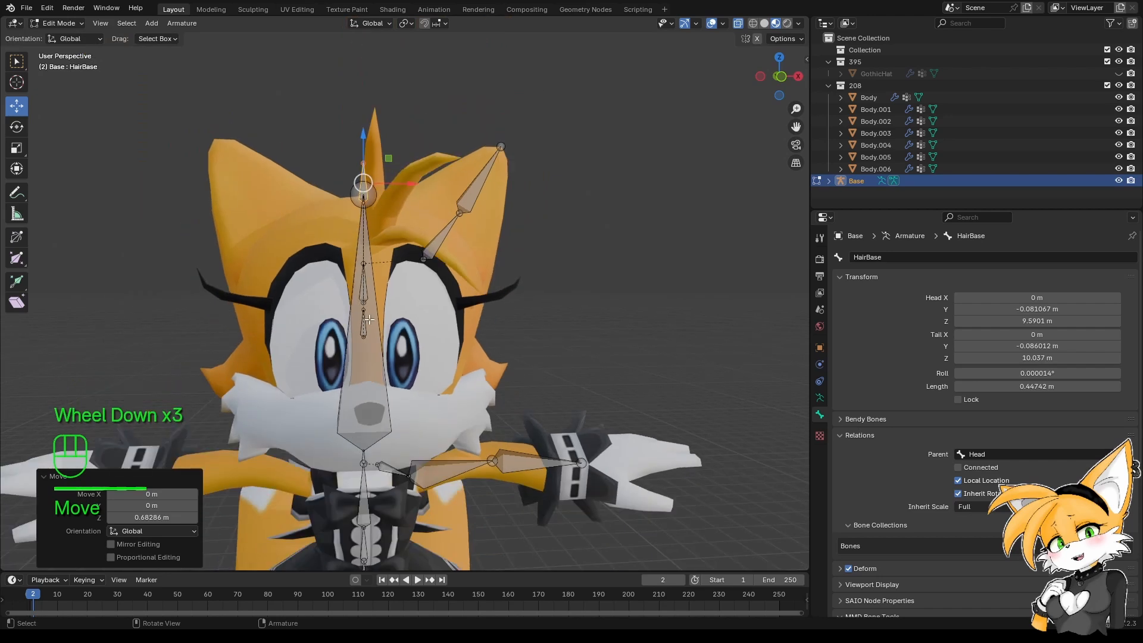
Duplicate the Head bone and move the copy about 0.357 m along X over the eye in the front view.
{"action": "middle_click_drag", "start_coordinate": [369, 320], "coordinate": [435, 296]}
{"action": "left_click", "coordinate": [392, 279]}
{"action": "key", "text": "shift+d"}
{"action": "right_click", "coordinate": [391, 278]}
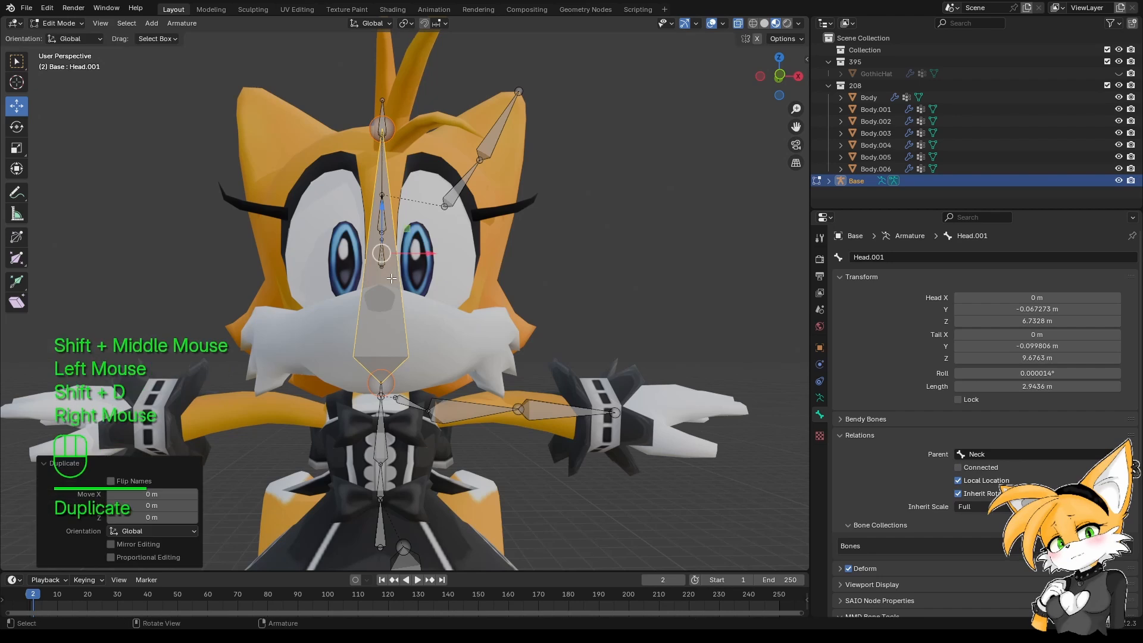
{"action": "key", "text": "KP_1"}
{"action": "left_click_drag", "start_coordinate": [419, 264], "coordinate": [452, 264]}
Scale the copied bone over the eye down to a factor of 0.165.
{"action": "key", "text": "s"}
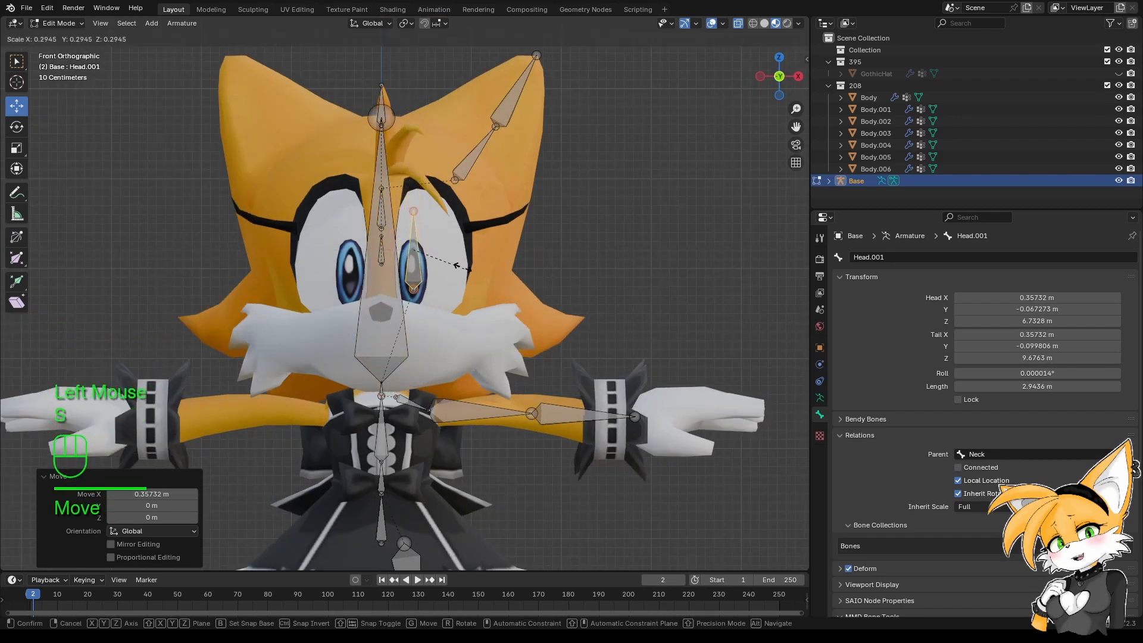
{"action": "left_click", "coordinate": [468, 299]}
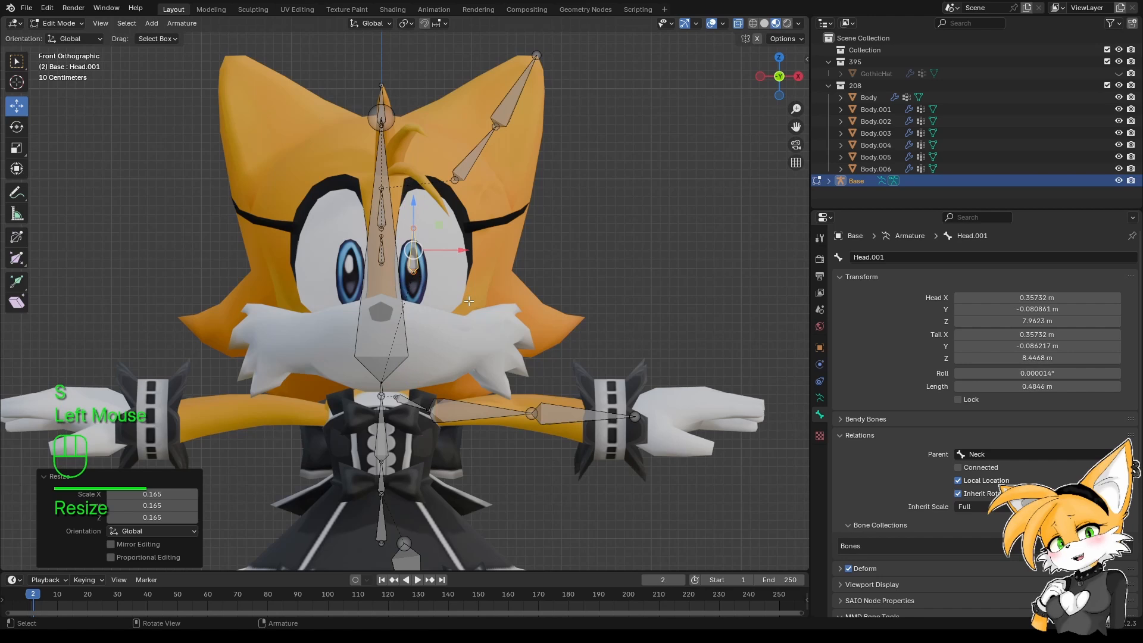
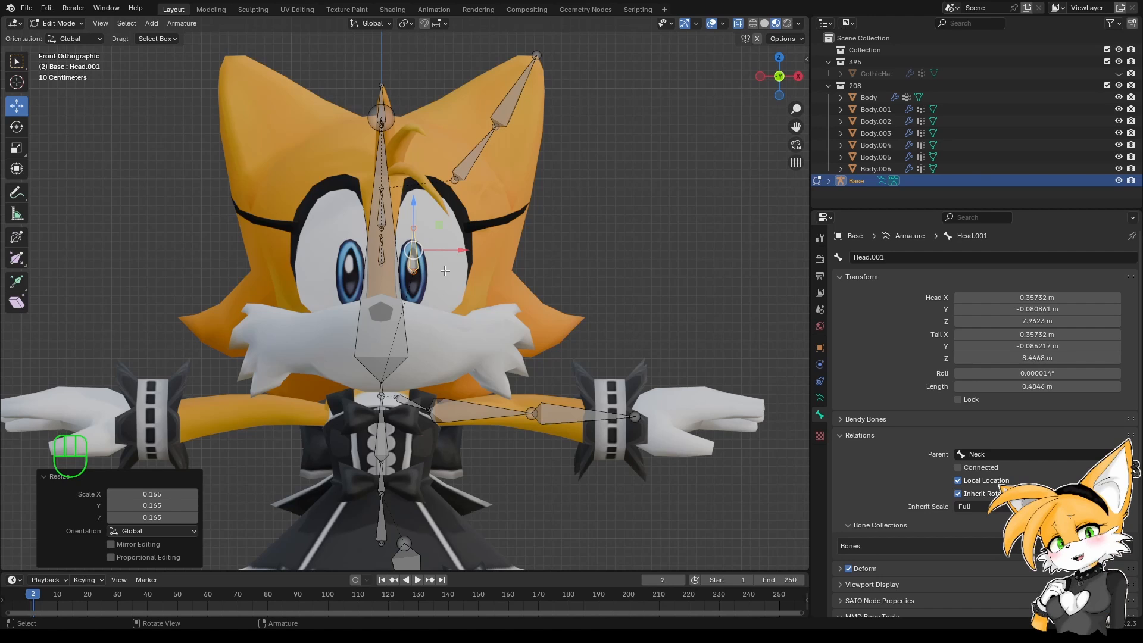
{"action": "left_click_drag", "start_coordinate": [447, 263], "coordinate": [448, 263]}
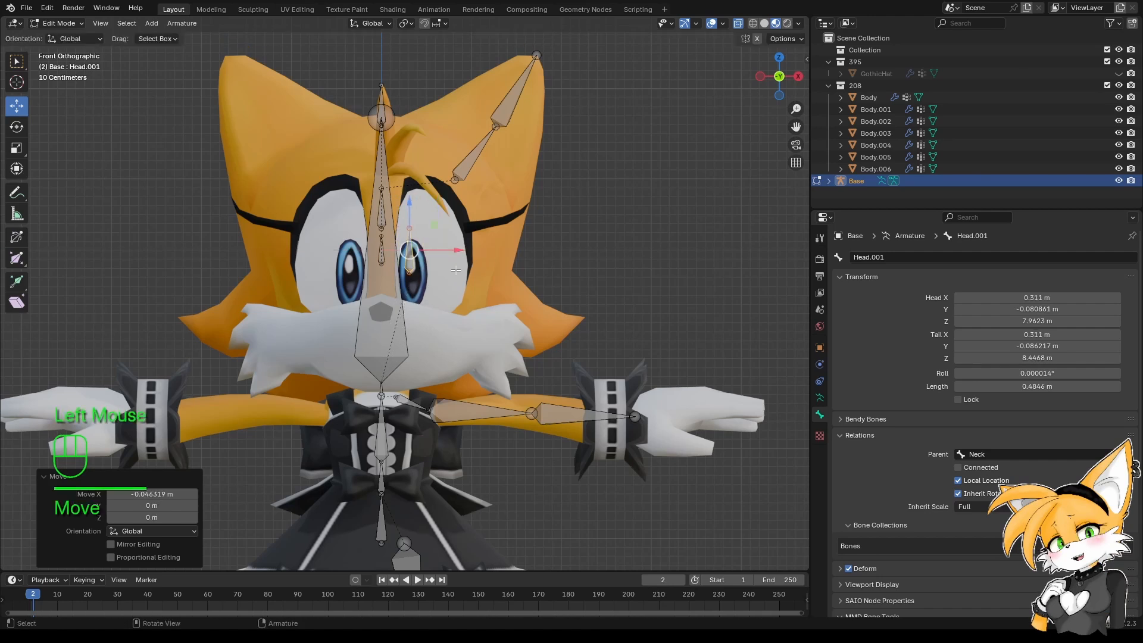
{"action": "key", "text": "ctrl+z"}
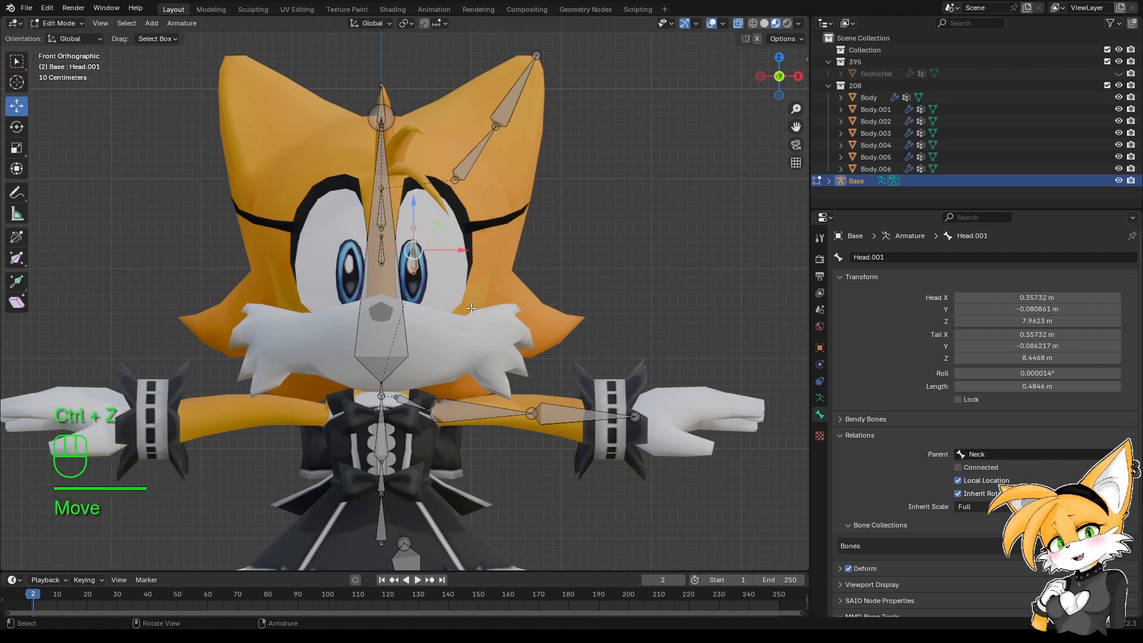
In the side view, try moving the small eye bone's tail joint about 0.87 m forward along Y.
{"action": "key", "text": "KP_1"}
{"action": "key", "text": "KP_3"}
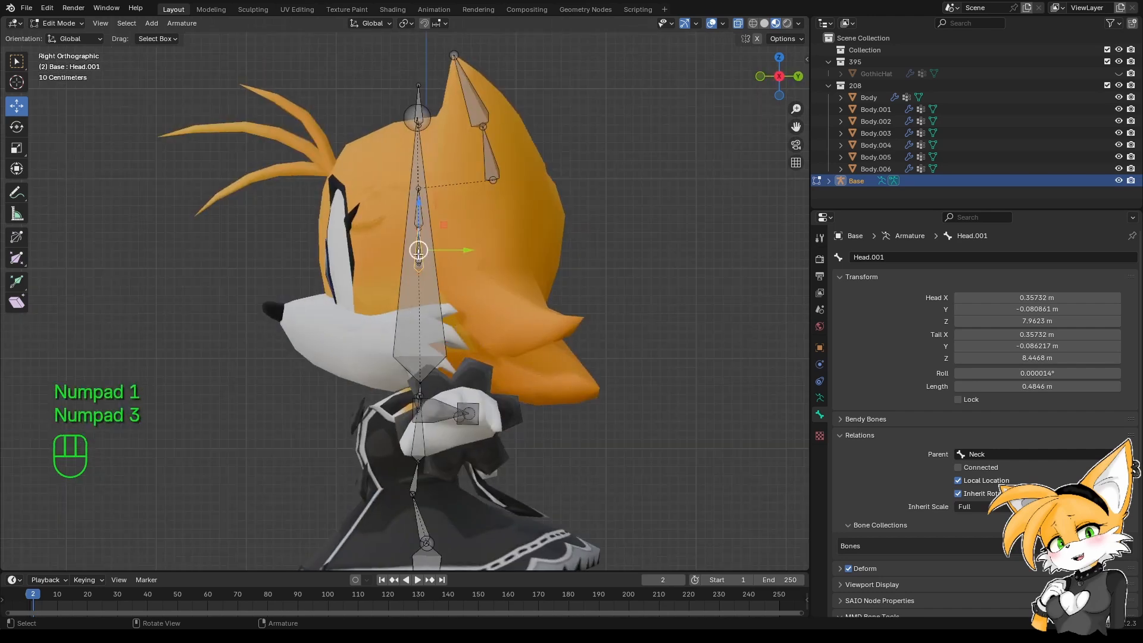
{"action": "left_click", "coordinate": [415, 234]}
{"action": "left_click_drag", "start_coordinate": [438, 229], "coordinate": [370, 228]}
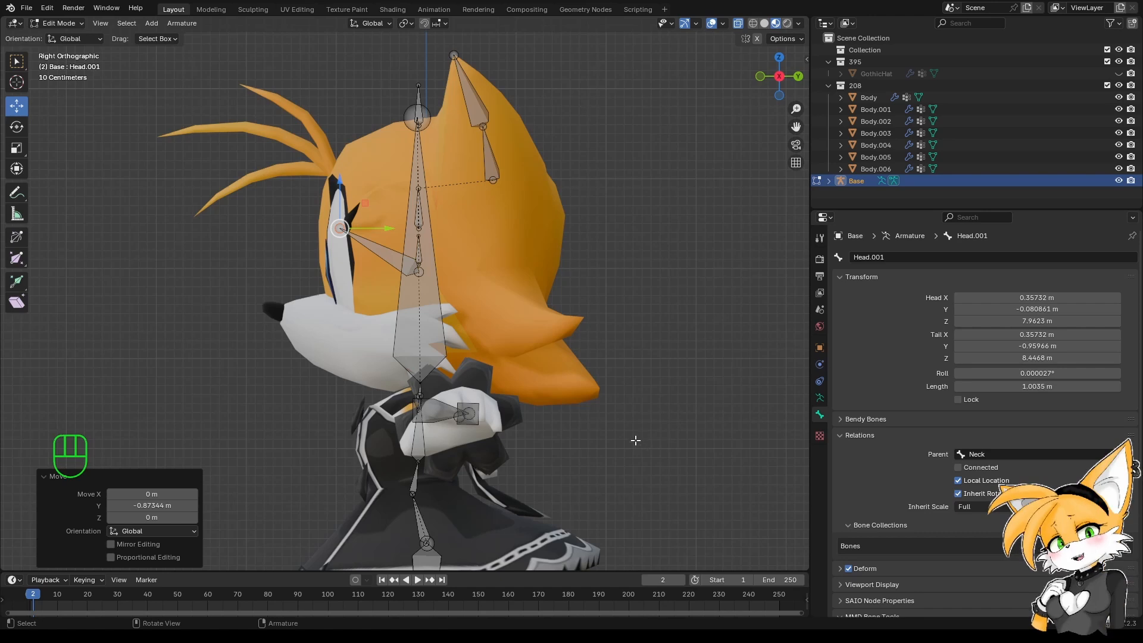
{"action": "key", "text": "ctrl+z"}
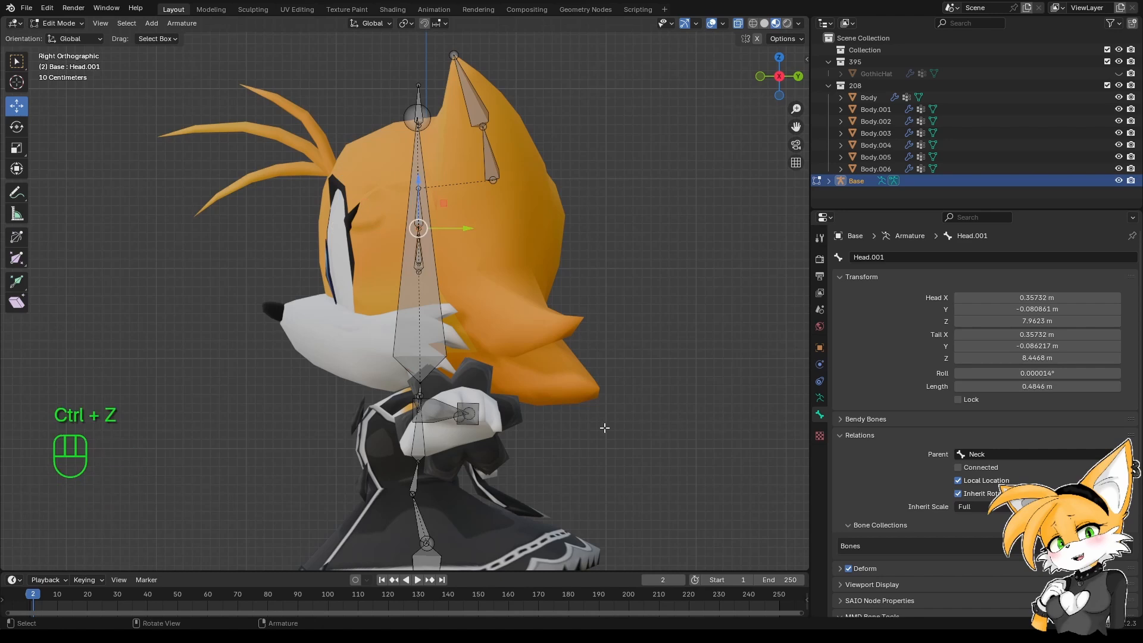
Lay the eye bone nearly horizontal behind the eye, with head at Y -0.57713 m, Z 8.346 m and tail at Y -0.13915 m, Z 8.3343 m.
{"action": "left_click", "coordinate": [424, 272]}
{"action": "left_click", "coordinate": [417, 227]}
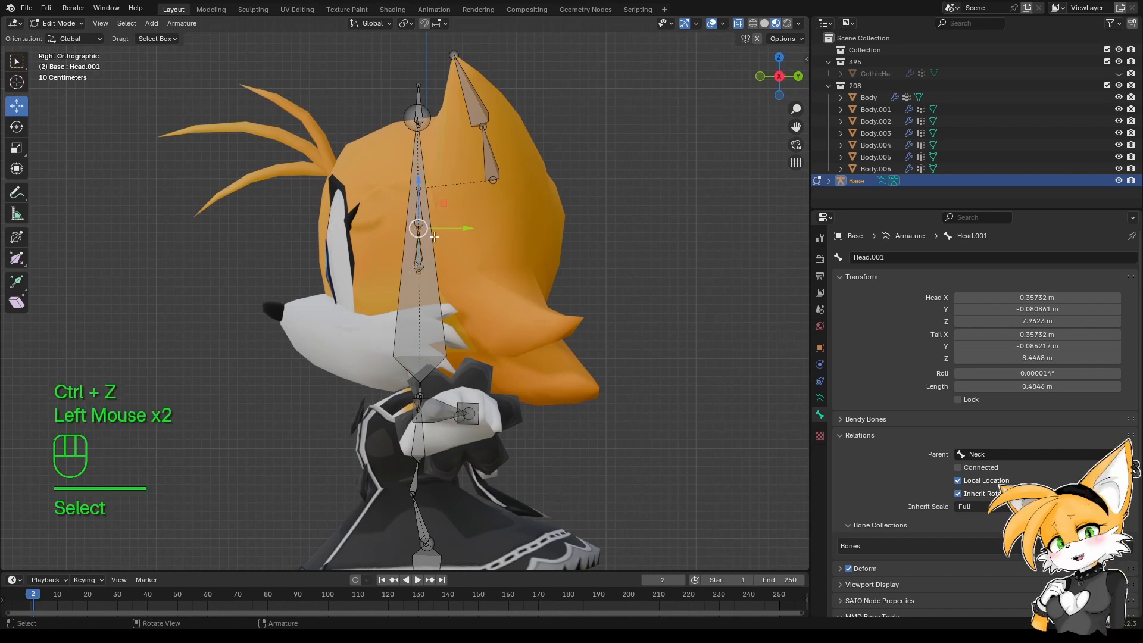
{"action": "left_click_drag", "start_coordinate": [450, 228], "coordinate": [489, 255]}
{"action": "left_click", "coordinate": [424, 268]}
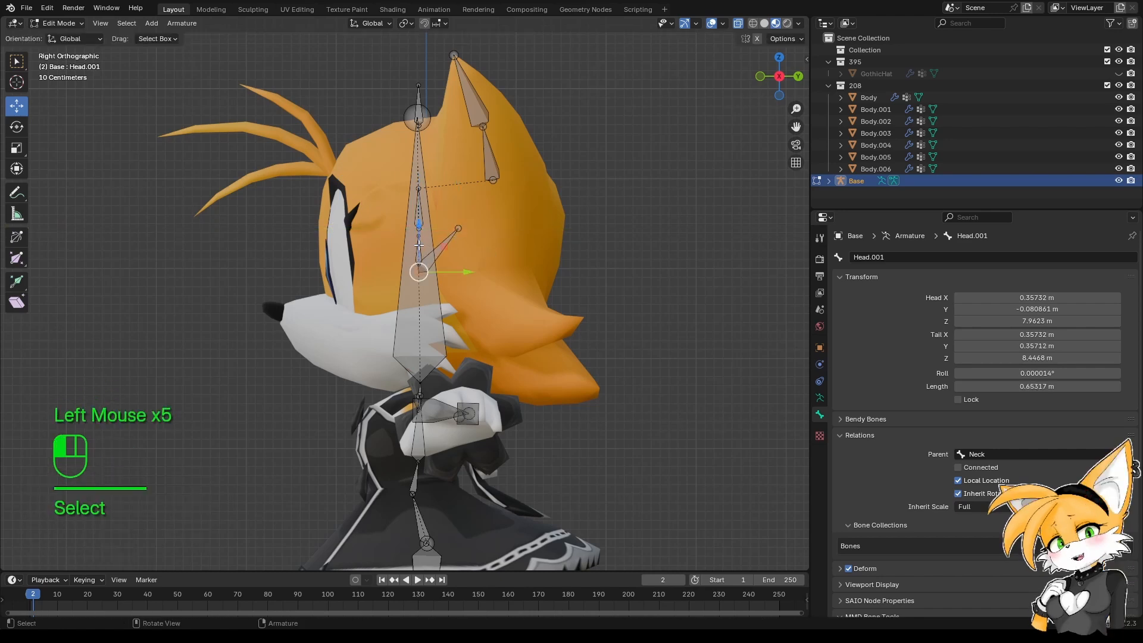
{"action": "mouse_move", "coordinate": [419, 244]}
{"action": "left_mouse_down"}
{"action": "mouse_move", "coordinate": [466, 210]}
{"action": "mouse_move", "coordinate": [462, 234]}
{"action": "mouse_move", "coordinate": [451, 208]}
{"action": "mouse_move", "coordinate": [438, 238]}
{"action": "left_mouse_up"}
{"action": "left_click", "coordinate": [452, 228]}
{"action": "left_click", "coordinate": [432, 238]}
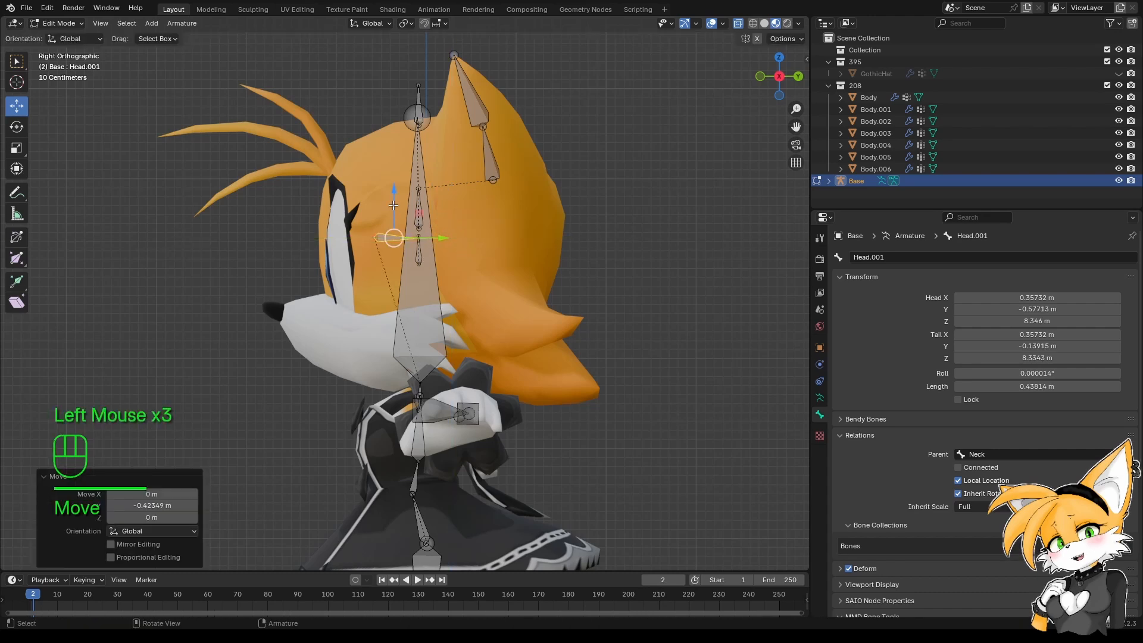
Move the eye bone to head Y -0.40509 m, Z 8.1343 m, and make EyeBase its parent.
{"action": "left_click_drag", "start_coordinate": [391, 209], "coordinate": [463, 278]}
{"action": "middle_click_drag", "start_coordinate": [463, 278], "coordinate": [536, 352]}
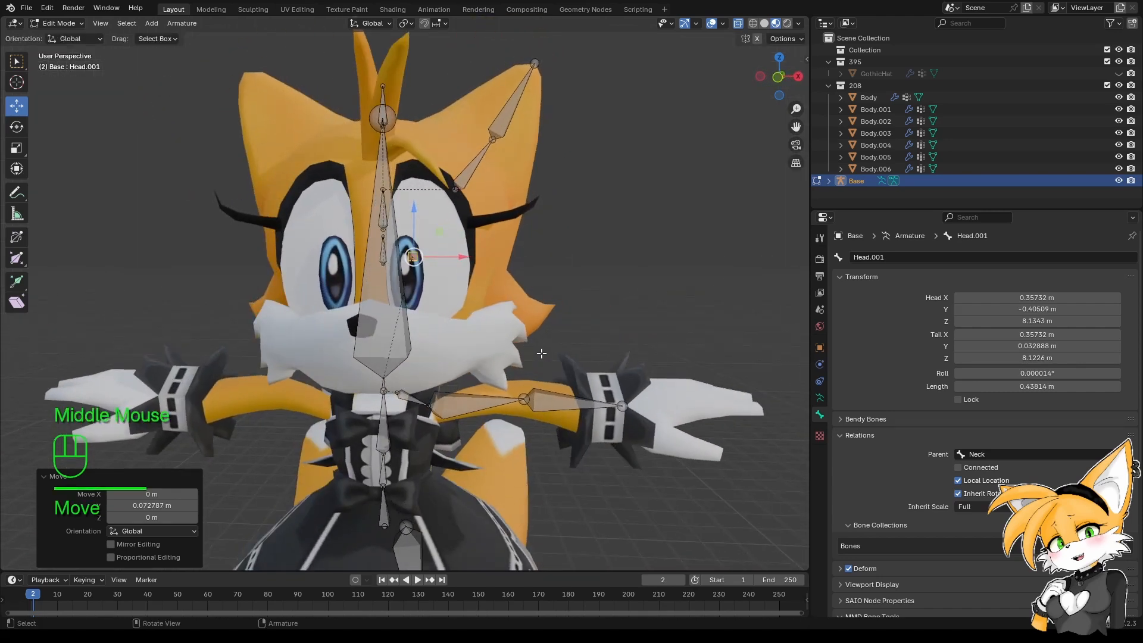
{"action": "left_click", "coordinate": [1010, 454]}
{"action": "key", "text": "BackSpace"}
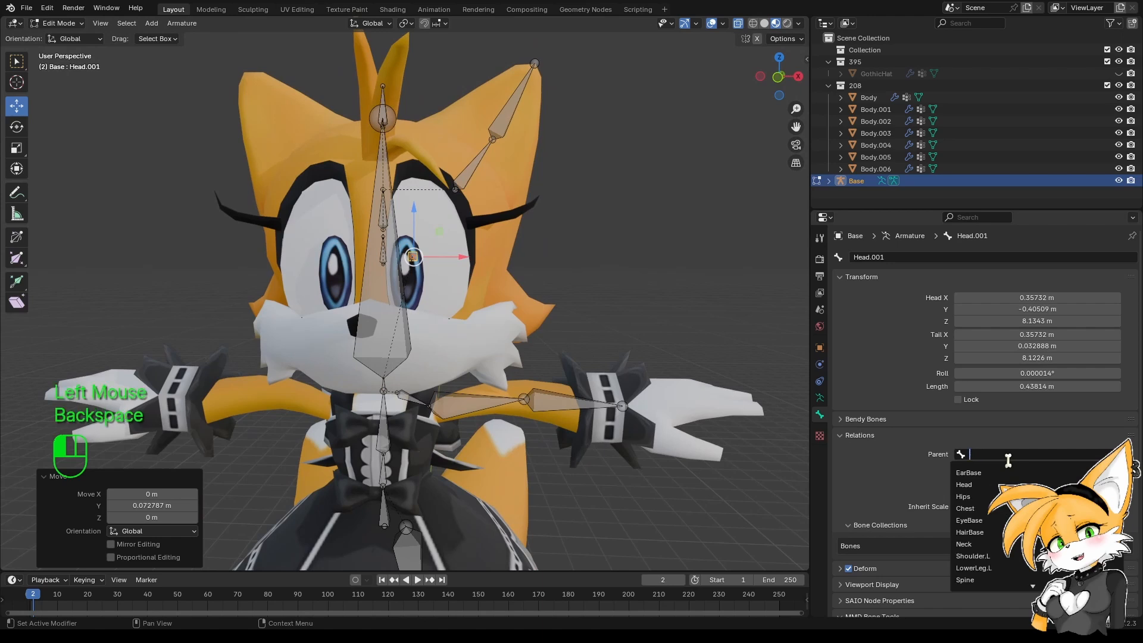
{"action": "type", "text": "eyebase"}
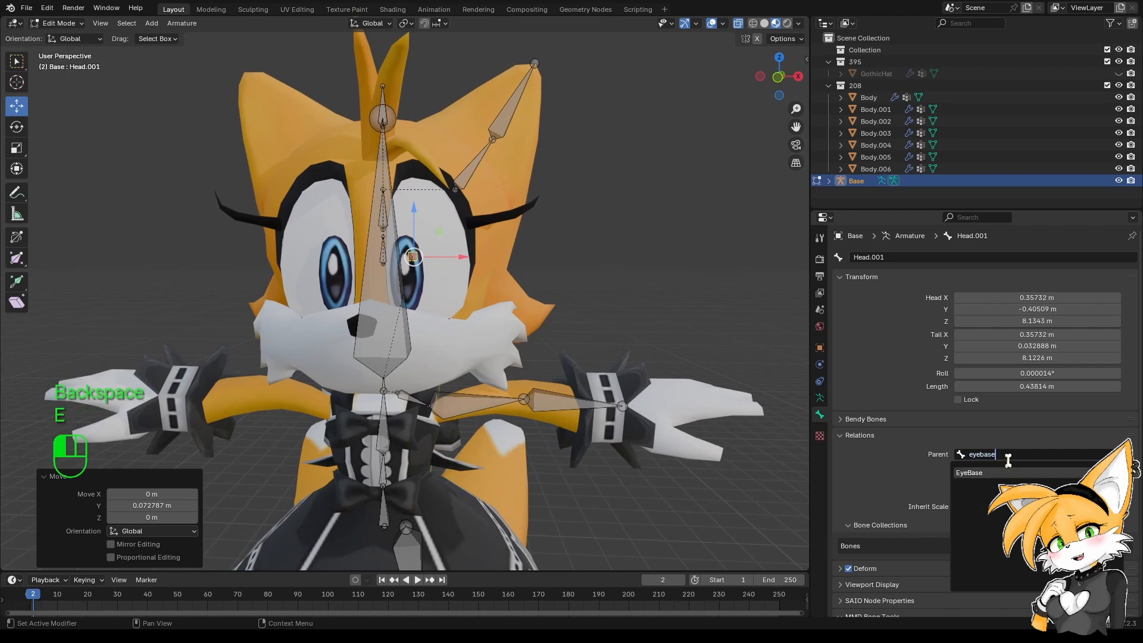
{"action": "left_click", "coordinate": [1008, 472]}
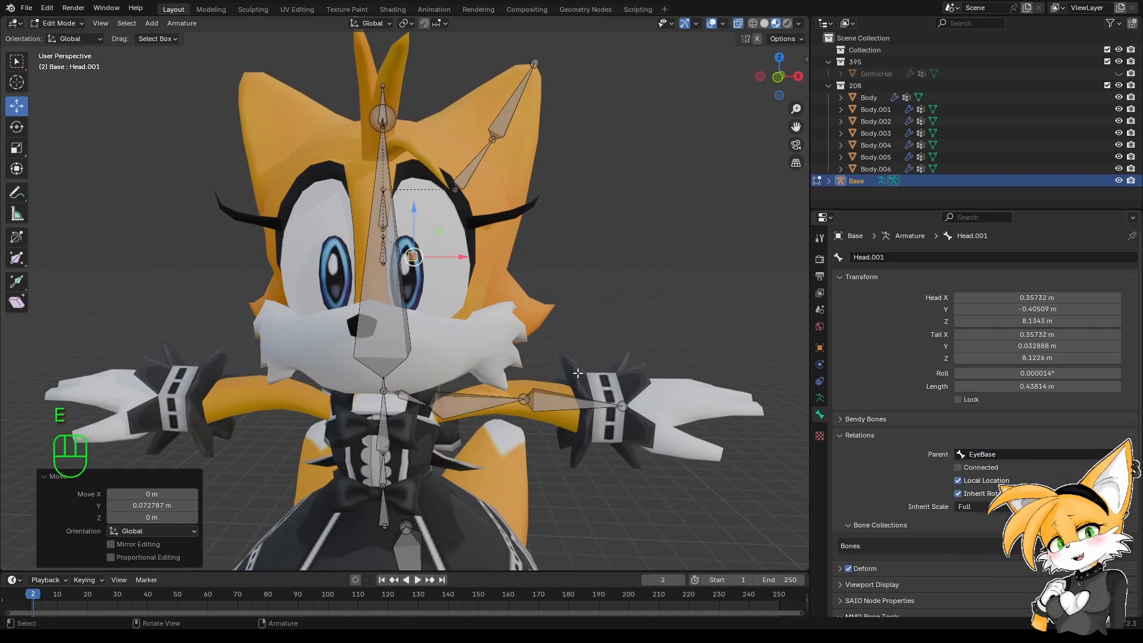
Rename the eye bone as Eye.L and, in the front view, lower it to head Z 7.9623 m and tail Z 7.9506 m.
{"action": "key", "text": "F2"}
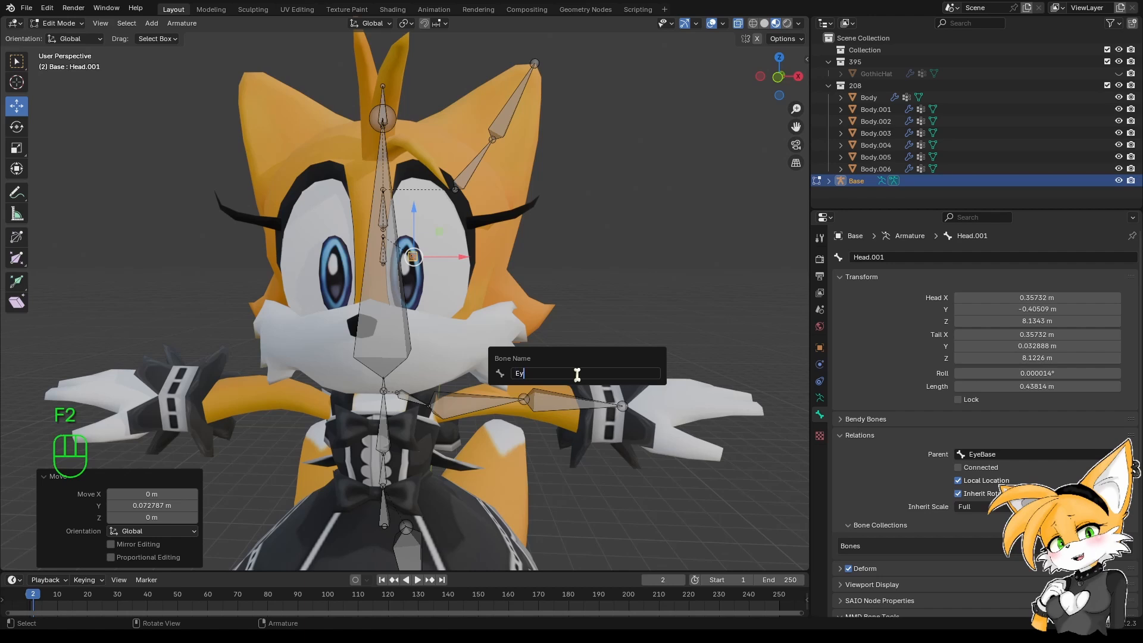
{"action": "key", "text": "BackSpace"}
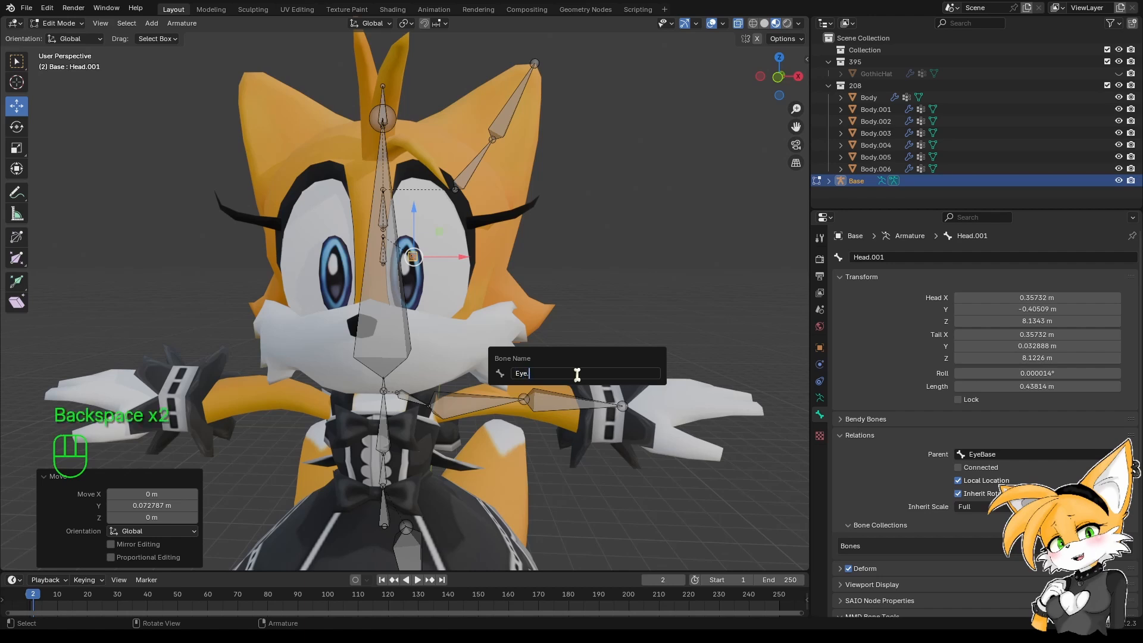
{"action": "key", "text": "Return"}
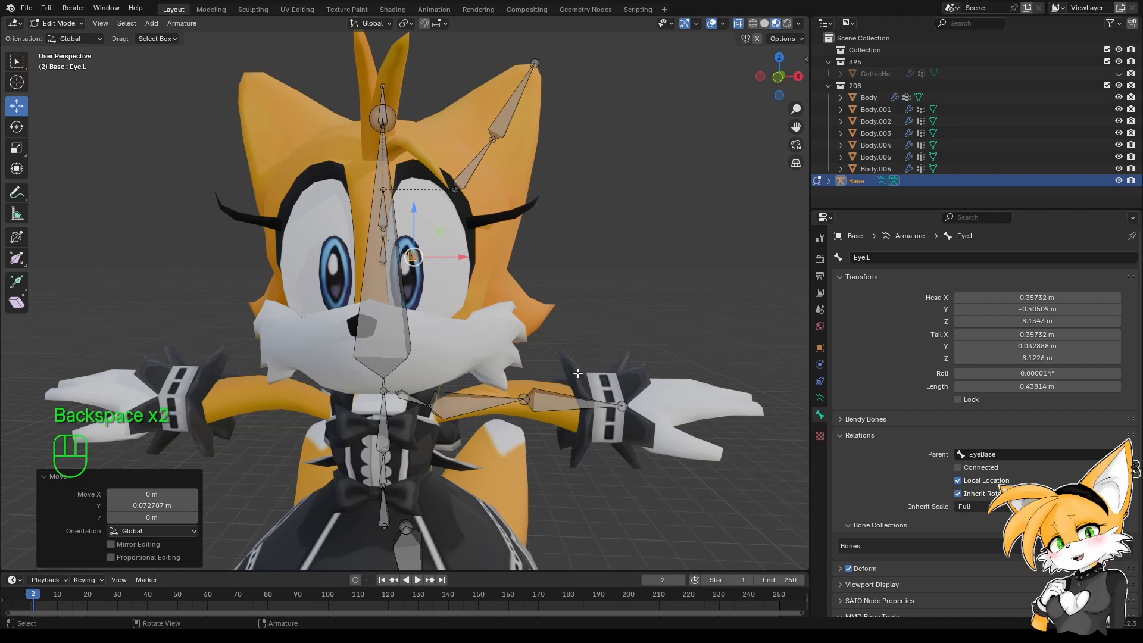
{"action": "key", "text": "KP_1"}
{"action": "left_click_drag", "start_coordinate": [416, 215], "coordinate": [416, 230]}
{"action": "left_click_drag", "start_coordinate": [454, 277], "coordinate": [454, 277]}
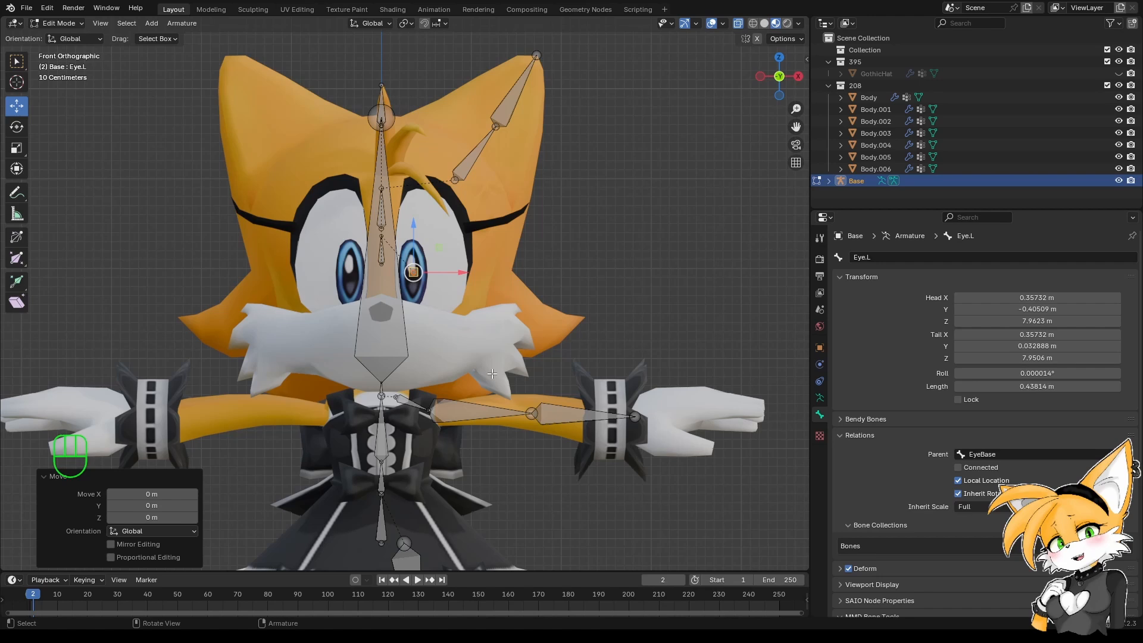
{"action": "middle_click_drag", "start_coordinate": [492, 373], "coordinate": [433, 269]}
{"action": "scroll", "coordinate": [518, 388], "scroll_direction": "down", "scroll_amount": 3}
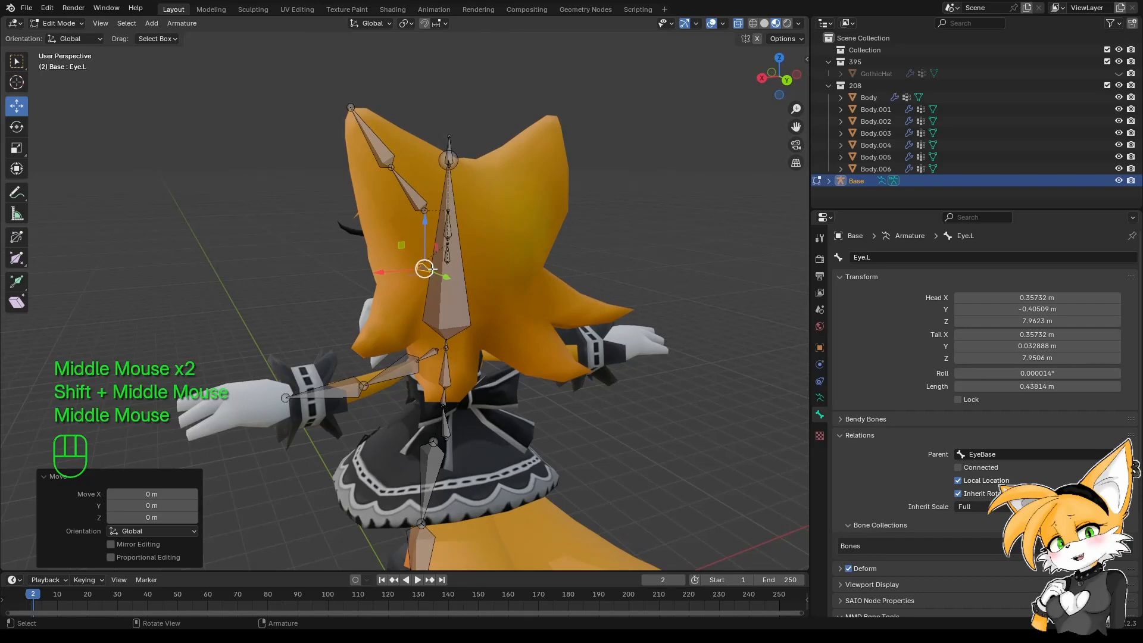
{"action": "middle_click_drag", "start_coordinate": [441, 373], "coordinate": [243, 307], "text": "shift"}
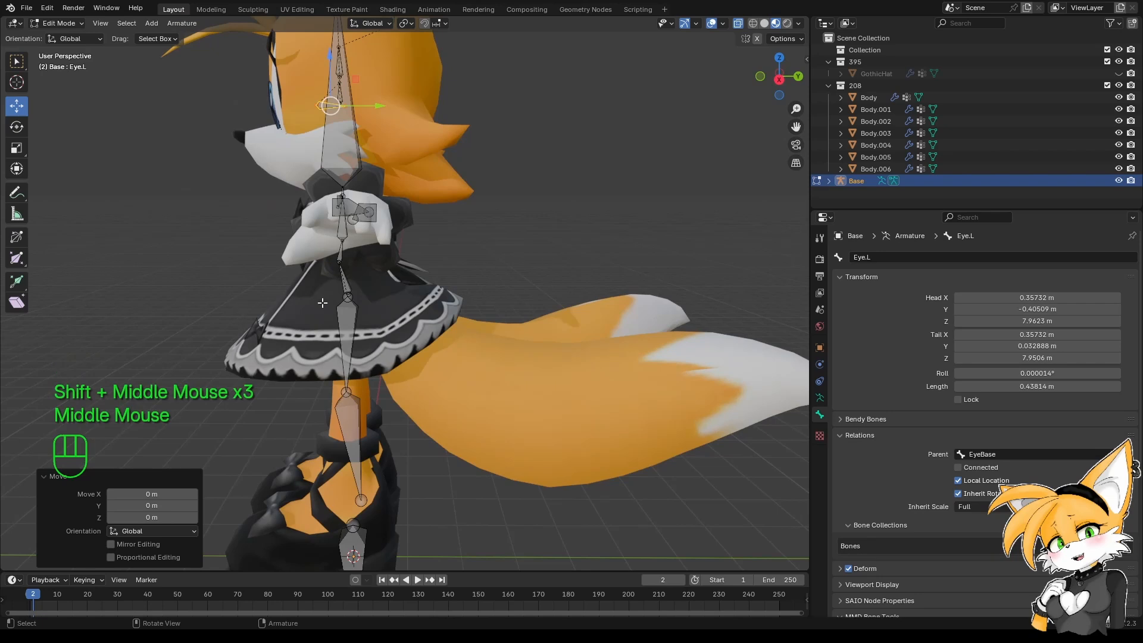
{"action": "middle_click_drag", "start_coordinate": [343, 303], "coordinate": [381, 452]}
{"action": "left_click", "coordinate": [398, 497]}
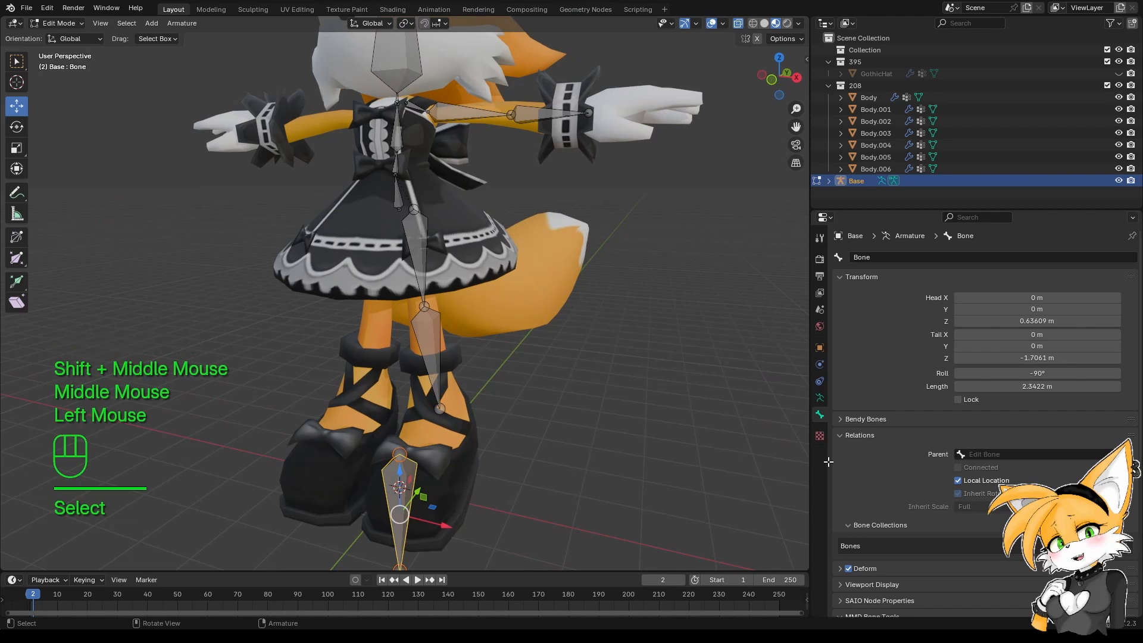
{"action": "left_click", "coordinate": [398, 192]}
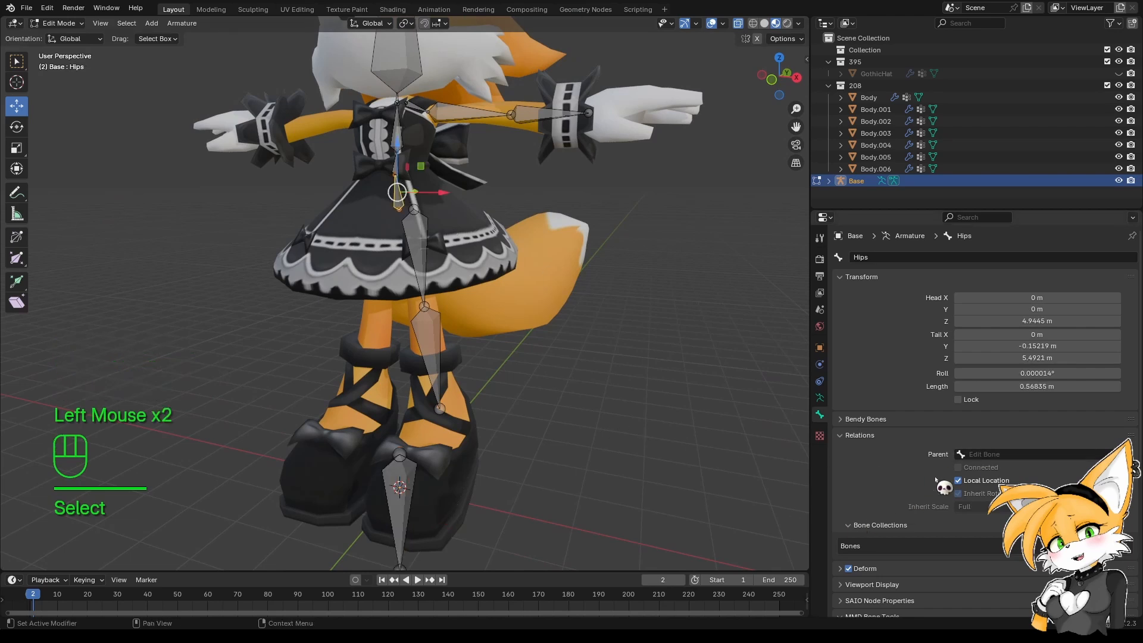
{"action": "left_click", "coordinate": [983, 455]}
{"action": "type", "text": "base"}
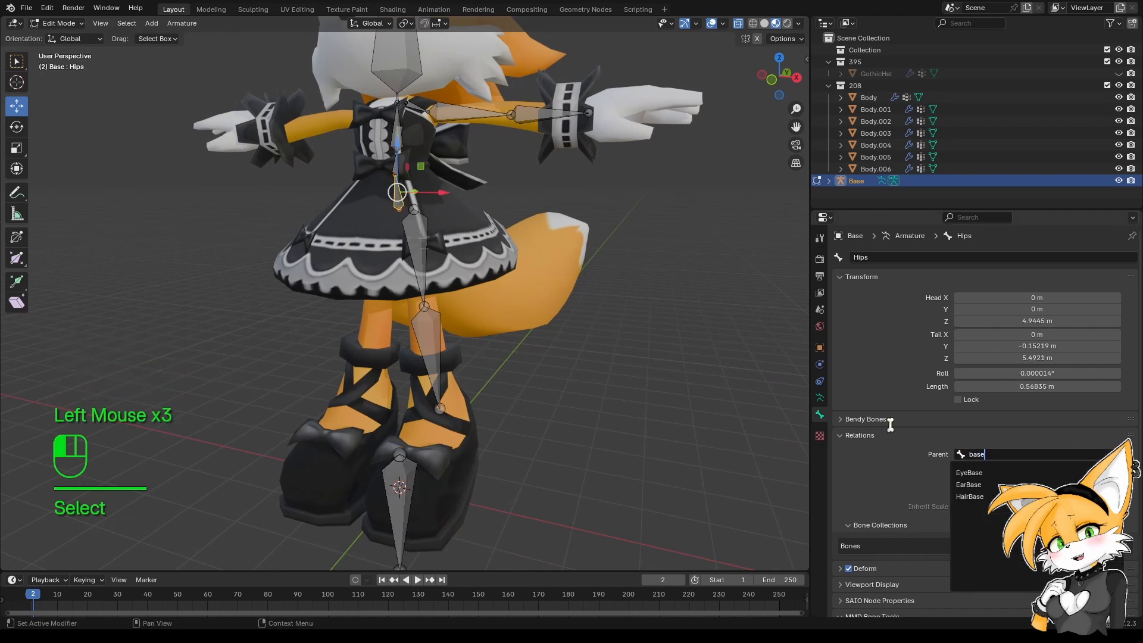
{"action": "left_click", "coordinate": [471, 491]}
Rename the bone between the feet as Base and make it the parent of the Hips bone.
{"action": "left_click", "coordinate": [405, 500]}
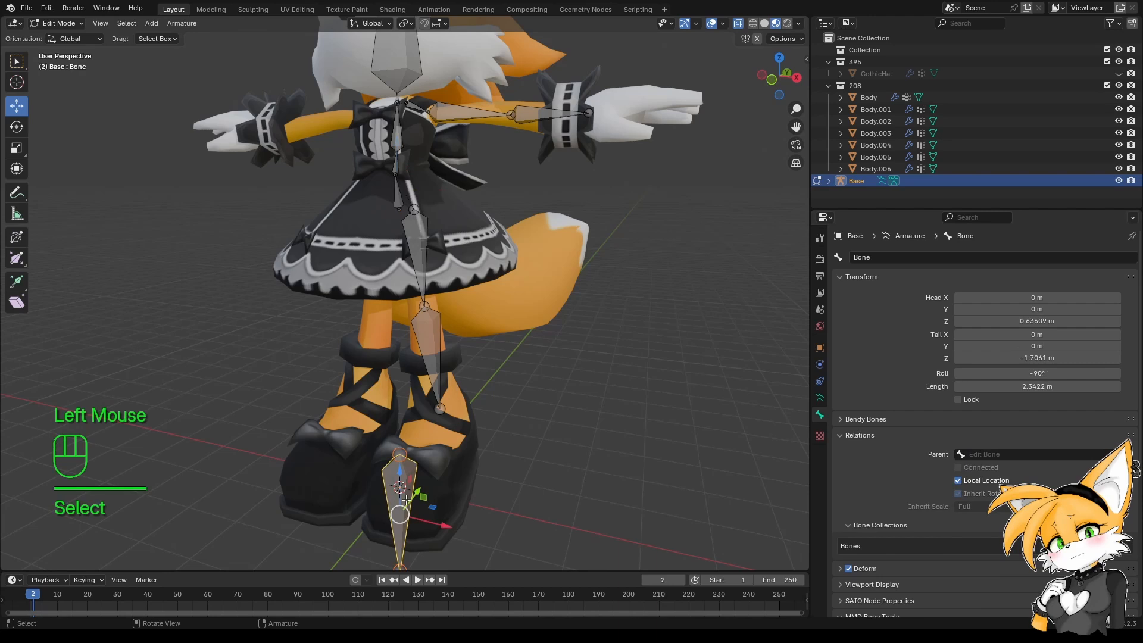
{"action": "key", "text": "F2"}
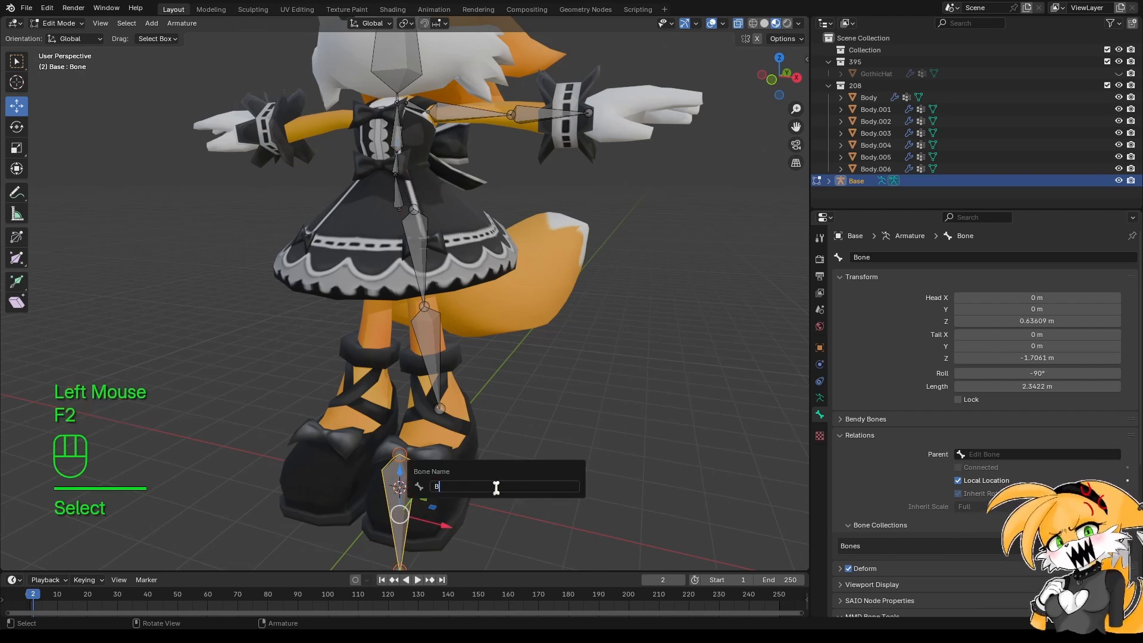
{"action": "type", "text": "Base"}
{"action": "key", "text": "Return"}
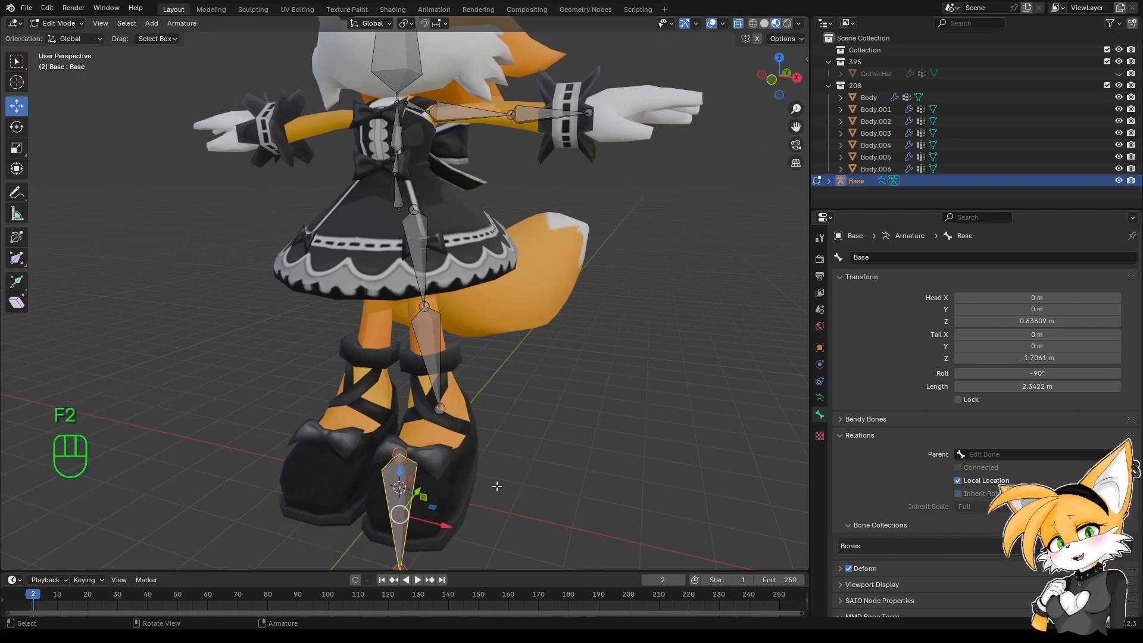
{"action": "left_click", "coordinate": [398, 192]}
{"action": "left_click", "coordinate": [991, 457]}
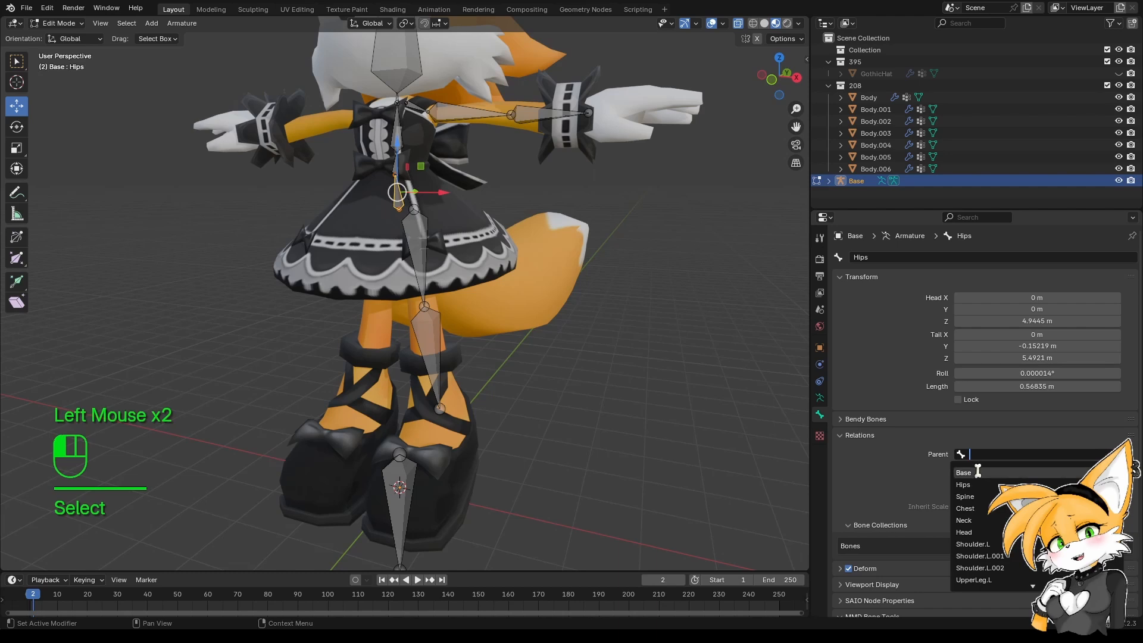
{"action": "left_click", "coordinate": [977, 466]}
Duplicate the Hips bone and reshape the copy behind the hips, head at Y 0.24895 m, Z 5.0974 m and tail at Y 0.58033 m, Z 4.9255 m.
{"action": "middle_click_drag", "start_coordinate": [462, 412], "coordinate": [429, 373], "text": "shift"}
{"action": "scroll", "coordinate": [470, 366], "scroll_direction": "up", "scroll_amount": 2}
{"action": "middle_click_drag", "start_coordinate": [429, 373], "coordinate": [407, 355]}
{"action": "scroll", "coordinate": [413, 364], "scroll_direction": "up", "scroll_amount": 1}
{"action": "key", "text": "shift+d"}
{"action": "right_click", "coordinate": [407, 355]}
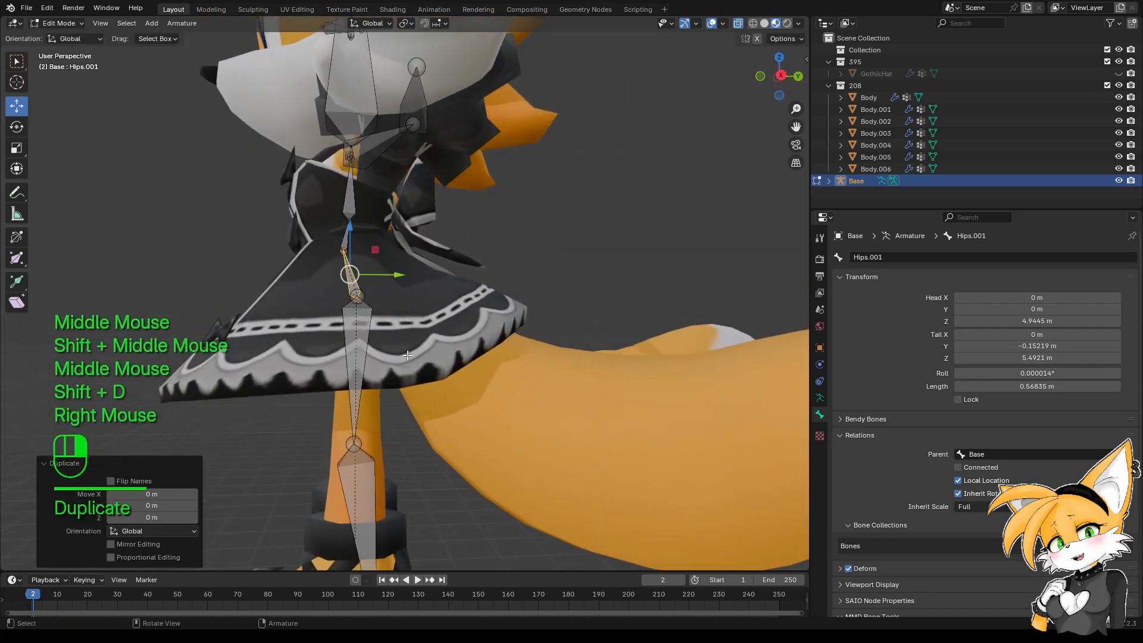
{"action": "left_click_drag", "start_coordinate": [402, 275], "coordinate": [453, 250]}
{"action": "left_click", "coordinate": [381, 247]}
{"action": "left_click_drag", "start_coordinate": [406, 215], "coordinate": [387, 254]}
{"action": "left_click", "coordinate": [394, 292]}
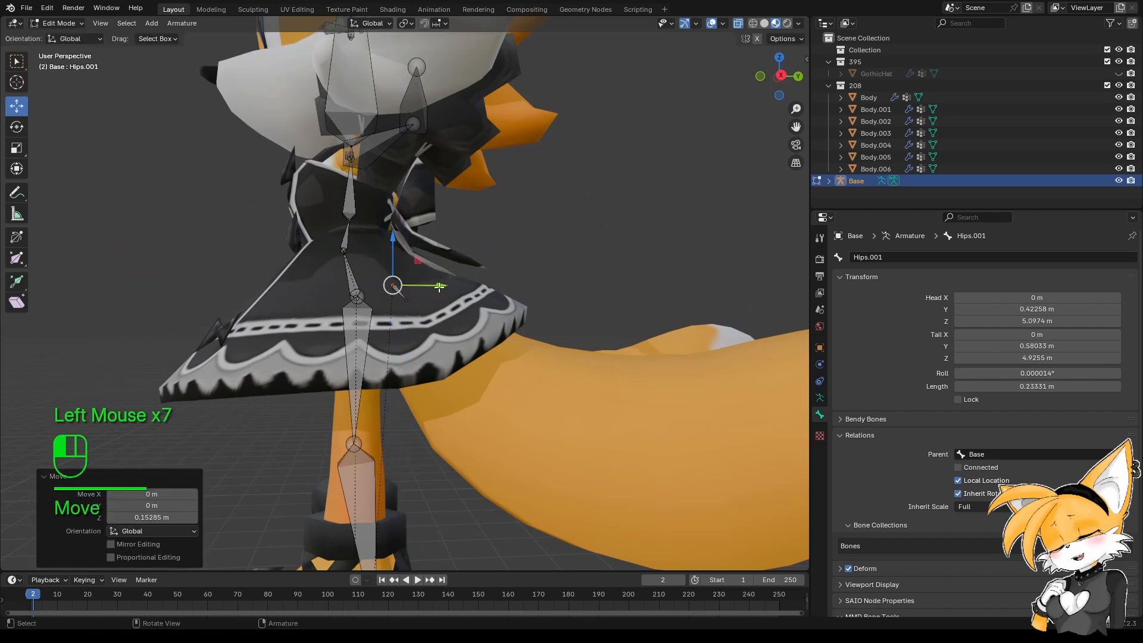
{"action": "left_click_drag", "start_coordinate": [425, 287], "coordinate": [410, 290]}
Move the whole short bone behind the hips to head Y 0.31833 m, Z 5.2642 m and tail Y 0.64971 m, Z 5.0923 m.
{"action": "mouse_move", "coordinate": [472, 312]}
{"action": "middle_mouse_down"}
{"action": "mouse_move", "coordinate": [441, 315]}
{"action": "mouse_move", "coordinate": [465, 327]}
{"action": "middle_mouse_up"}
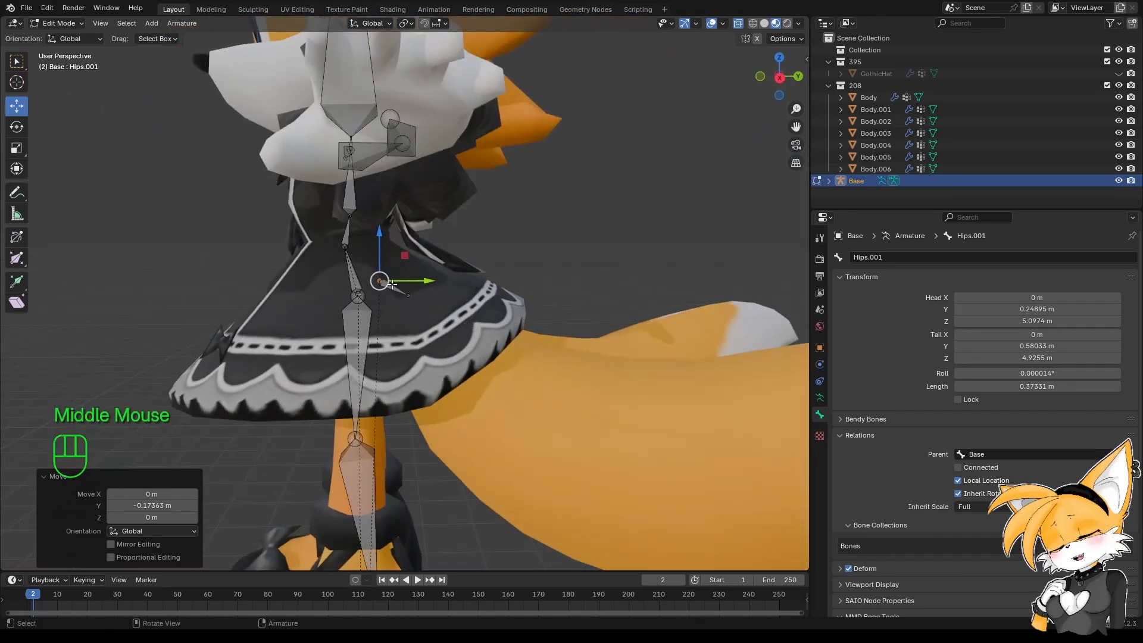
{"action": "left_click", "coordinate": [396, 289]}
{"action": "left_click_drag", "start_coordinate": [407, 285], "coordinate": [439, 274]}
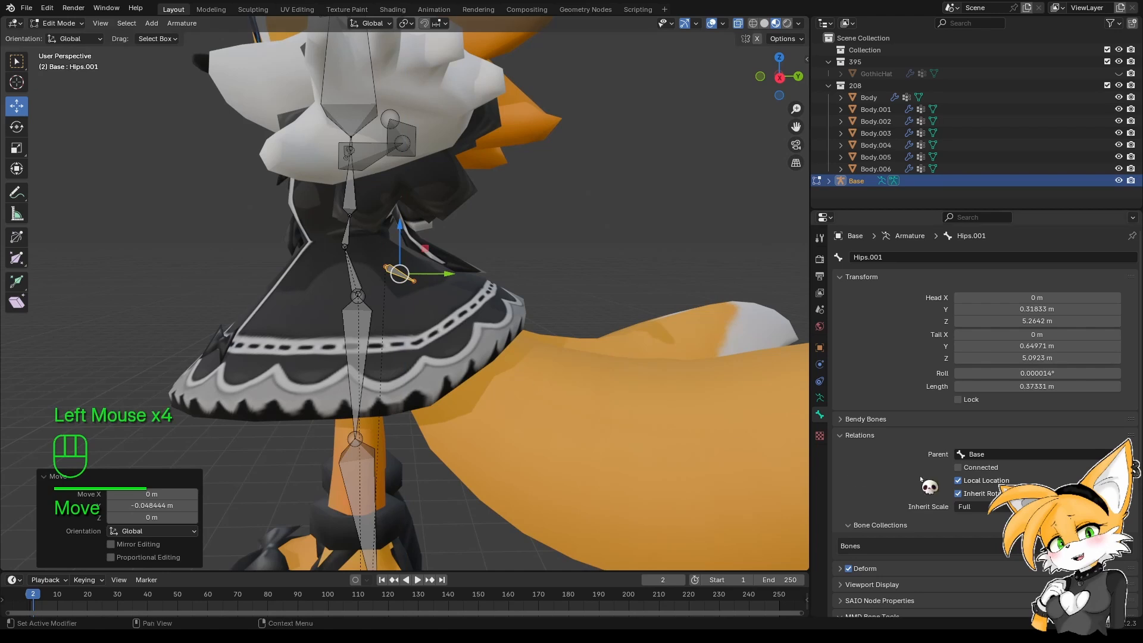
Make Hips the parent of the short bone behind the hips and rename the bone as TailsBase.
{"action": "left_click", "coordinate": [1013, 454]}
{"action": "type", "text": "hips"}
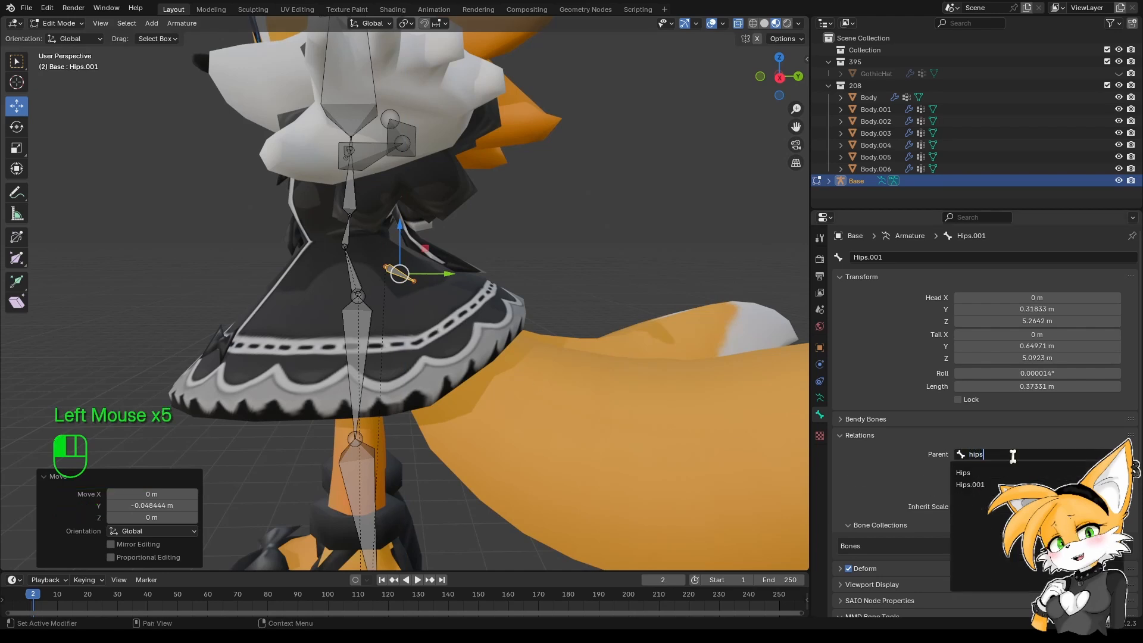
{"action": "left_click", "coordinate": [971, 472]}
{"action": "key", "text": "F2"}
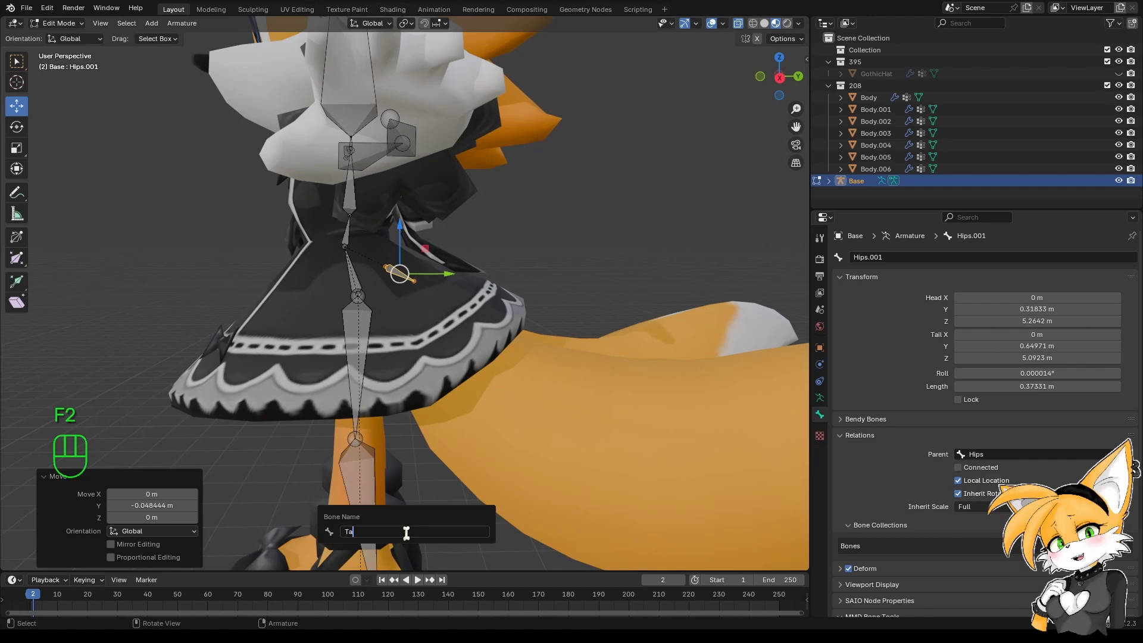
{"action": "type", "text": "TailsBase"}
{"action": "key", "text": "Return"}
Duplicate the Hips bone again, leaving the copy in place.
{"action": "middle_click_drag", "start_coordinate": [397, 531], "coordinate": [449, 400]}
{"action": "scroll", "coordinate": [453, 411], "scroll_direction": "down", "scroll_amount": 1, "text": "shift"}
{"action": "middle_click_drag", "start_coordinate": [450, 400], "coordinate": [527, 400]}
{"action": "left_click", "coordinate": [405, 334]}
{"action": "middle_click_drag", "start_coordinate": [605, 337], "coordinate": [574, 363], "text": "shift"}
{"action": "middle_click_drag", "start_coordinate": [574, 363], "coordinate": [441, 279]}
{"action": "left_click", "coordinate": [305, 244]}
{"action": "key", "text": "shift+d"}
{"action": "right_click", "coordinate": [458, 288], "text": "shift"}
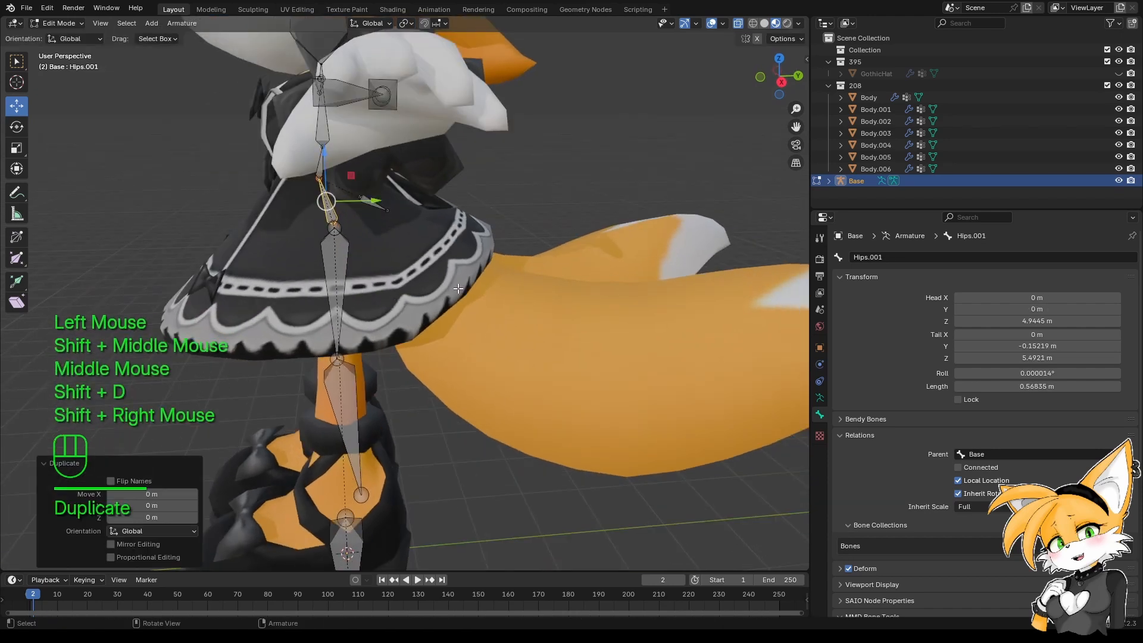
In the top view, move the new Hips copy 1.4293 m along Y and 0.60214 m along X toward one of the tails.
{"action": "key", "text": "KP_7"}
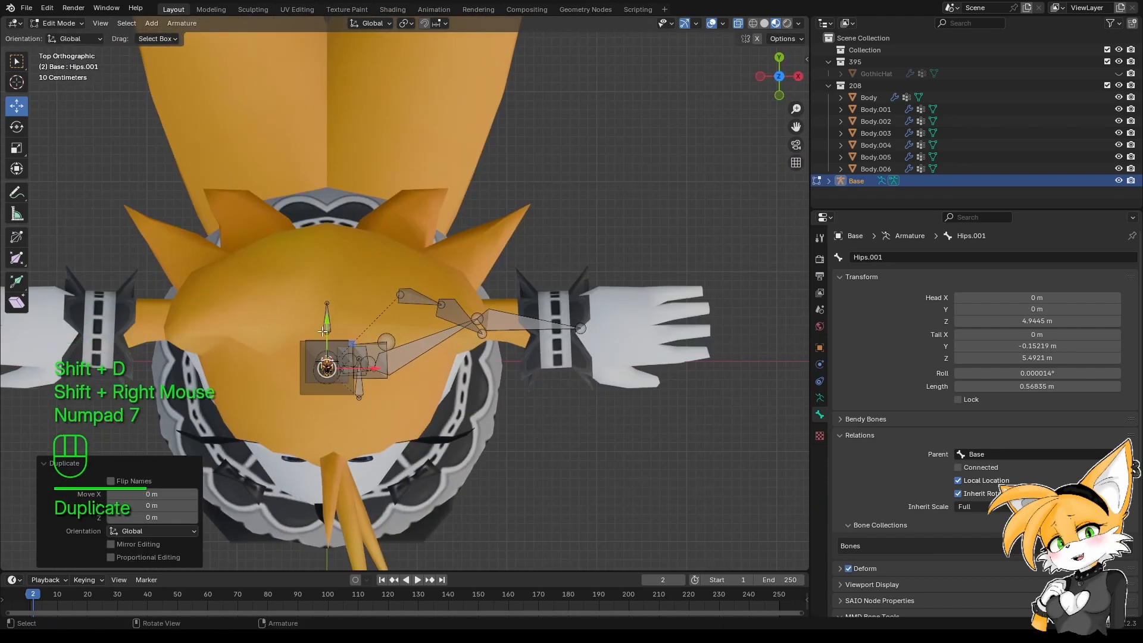
{"action": "left_click_drag", "start_coordinate": [323, 331], "coordinate": [326, 203]}
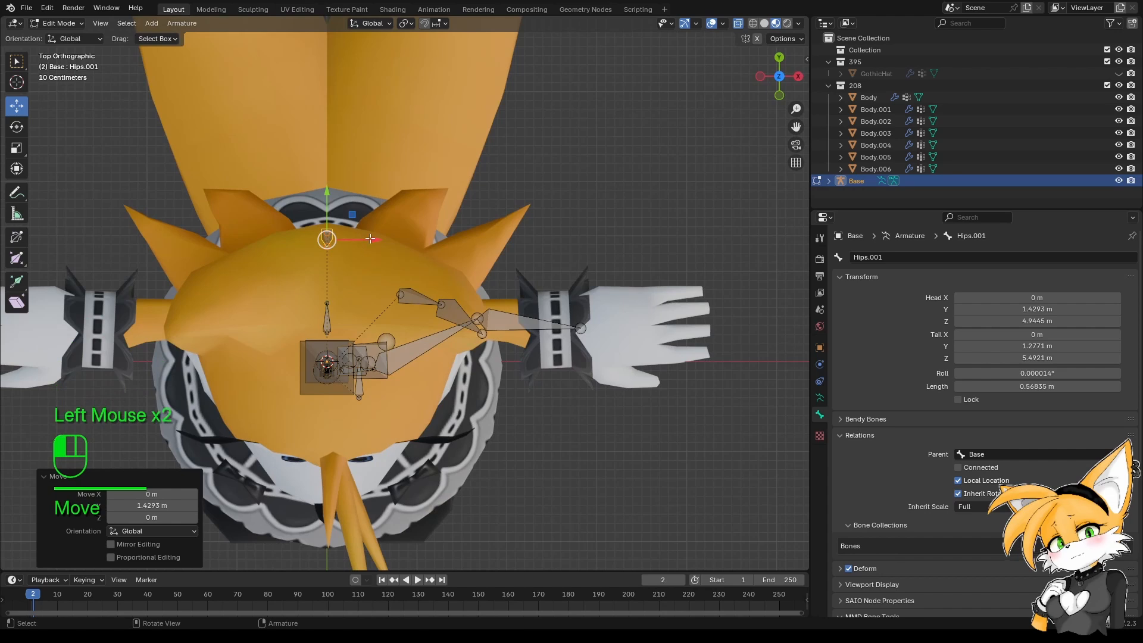
{"action": "left_click_drag", "start_coordinate": [370, 239], "coordinate": [427, 258]}
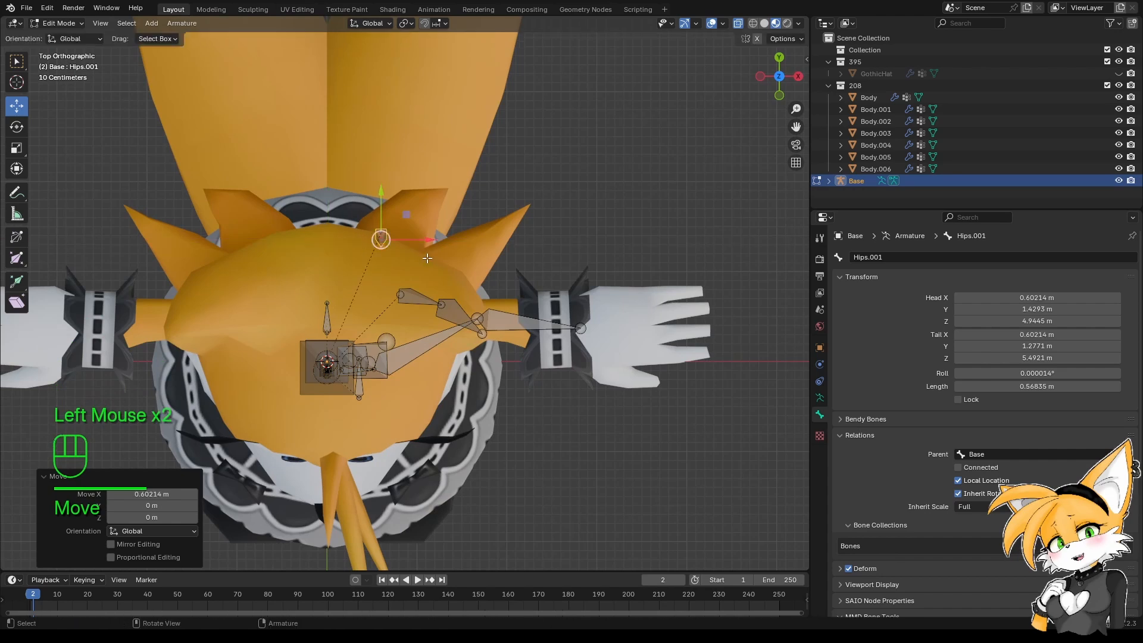
In the side view, stretch the copied bone along the fox tail, with its tail at Y 6.8989 m, Z 4.0248 m and its head at Y 0.40019 m.
{"action": "left_click", "coordinate": [376, 245]}
{"action": "middle_click_drag", "start_coordinate": [376, 244], "coordinate": [417, 274]}
{"action": "scroll", "coordinate": [405, 262], "scroll_direction": "down", "scroll_amount": 2}
{"action": "middle_click_drag", "start_coordinate": [417, 274], "coordinate": [417, 281], "text": "shift"}
{"action": "middle_click_drag", "start_coordinate": [417, 281], "coordinate": [342, 282]}
{"action": "key", "text": "KP_1"}
{"action": "key", "text": "KP_3"}
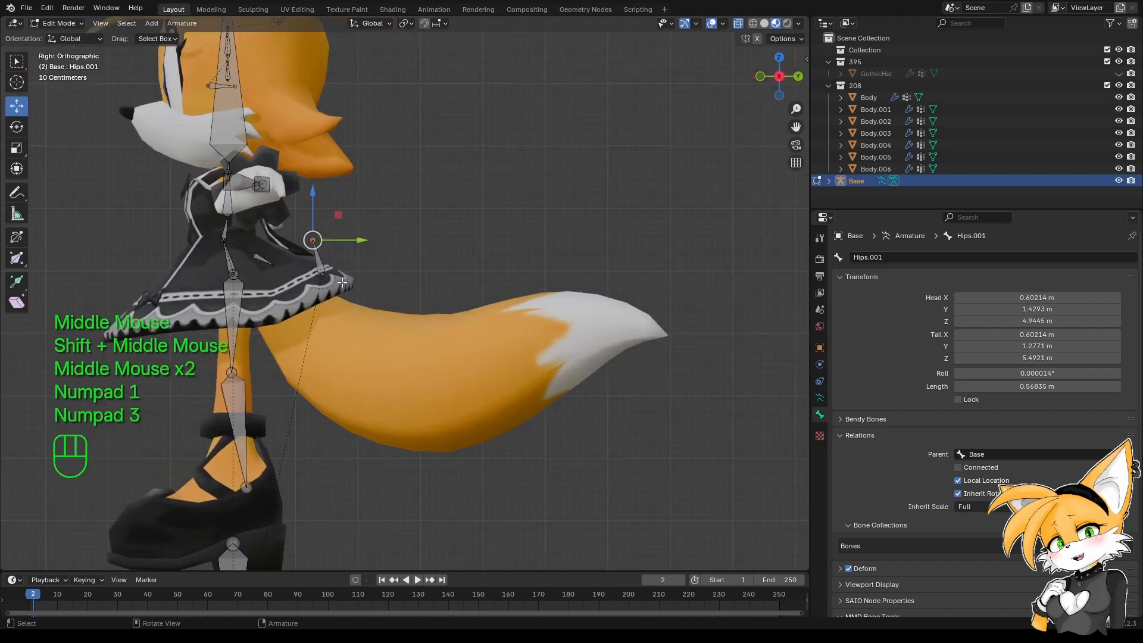
{"action": "left_click_drag", "start_coordinate": [317, 198], "coordinate": [368, 327]}
{"action": "left_click_drag", "start_coordinate": [369, 369], "coordinate": [698, 327]}
{"action": "left_click_drag", "start_coordinate": [650, 291], "coordinate": [701, 327]}
{"action": "left_click", "coordinate": [322, 264]}
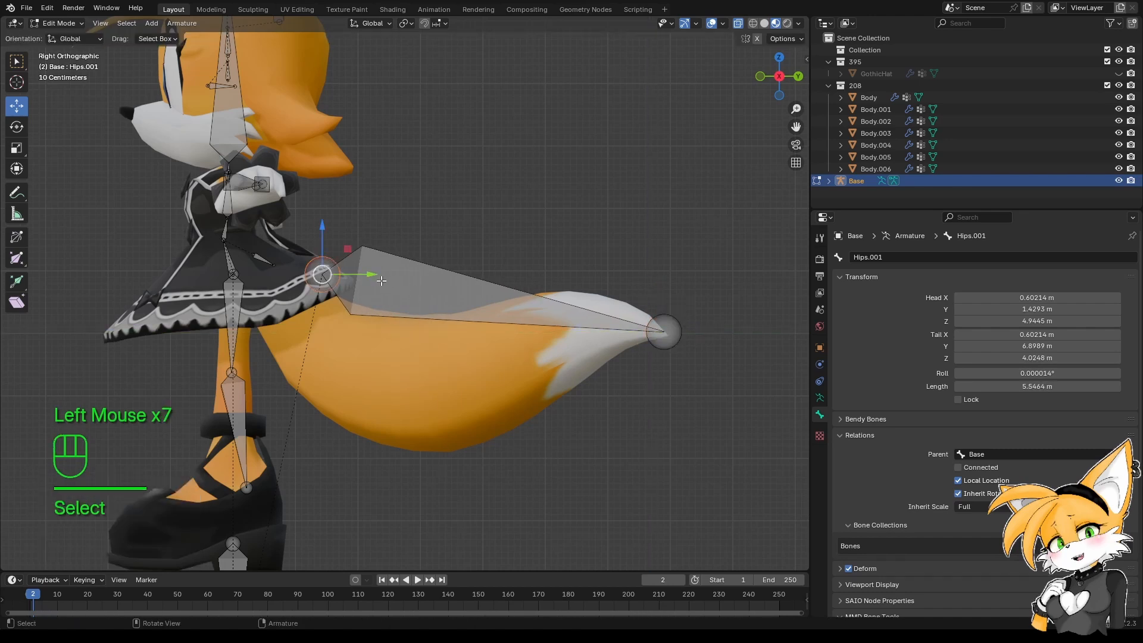
{"action": "left_click_drag", "start_coordinate": [382, 280], "coordinate": [305, 278]}
Subdivide the long tail bone twice, with one cut each time, to make a chain of four bones.
{"action": "left_click", "coordinate": [370, 302]}
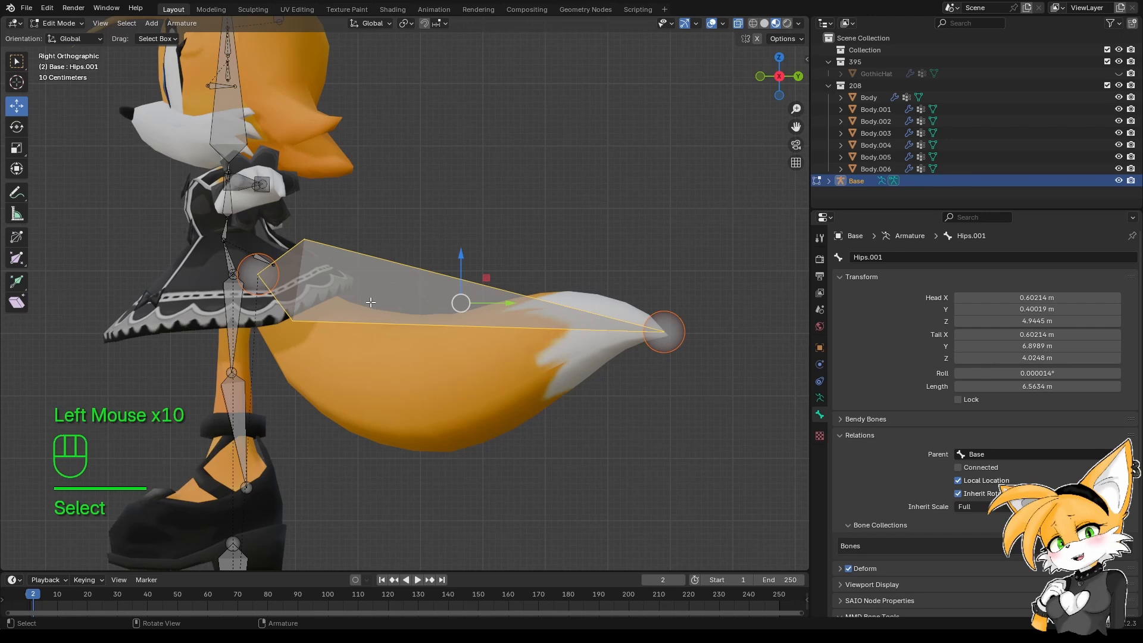
{"action": "right_click", "coordinate": [370, 303]}
{"action": "left_click", "coordinate": [371, 304]}
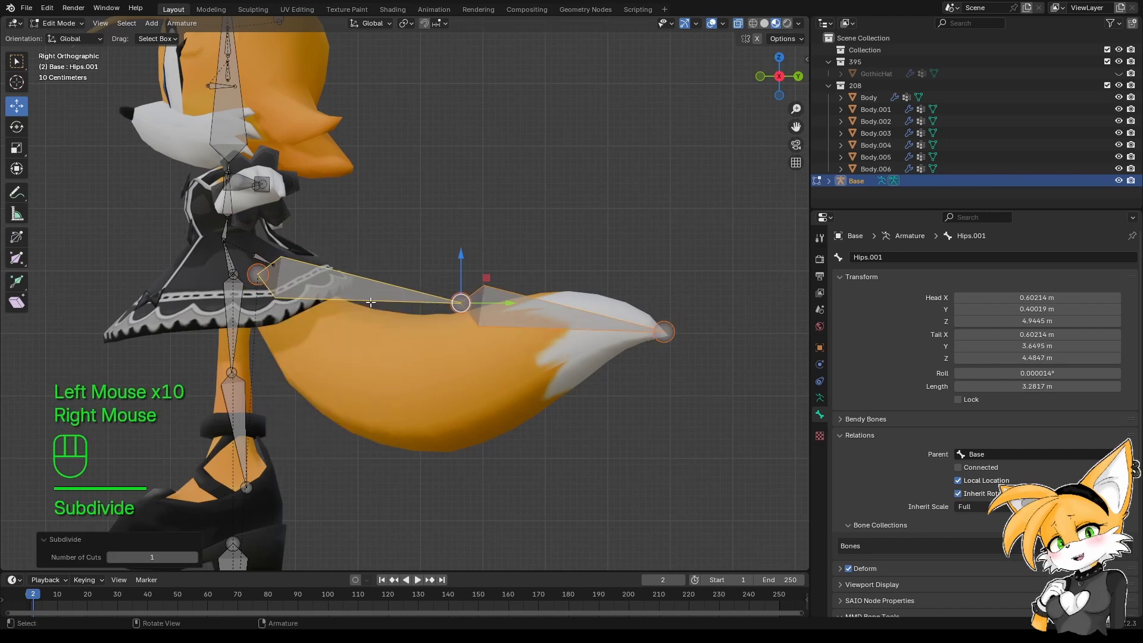
{"action": "right_click", "coordinate": [370, 302]}
{"action": "left_click", "coordinate": [370, 303]}
Lower the three inner joints of the tail bone chain to about Z 3.2, 3.3 and 3.75 m, following the tail's curve.
{"action": "left_click", "coordinate": [360, 290]}
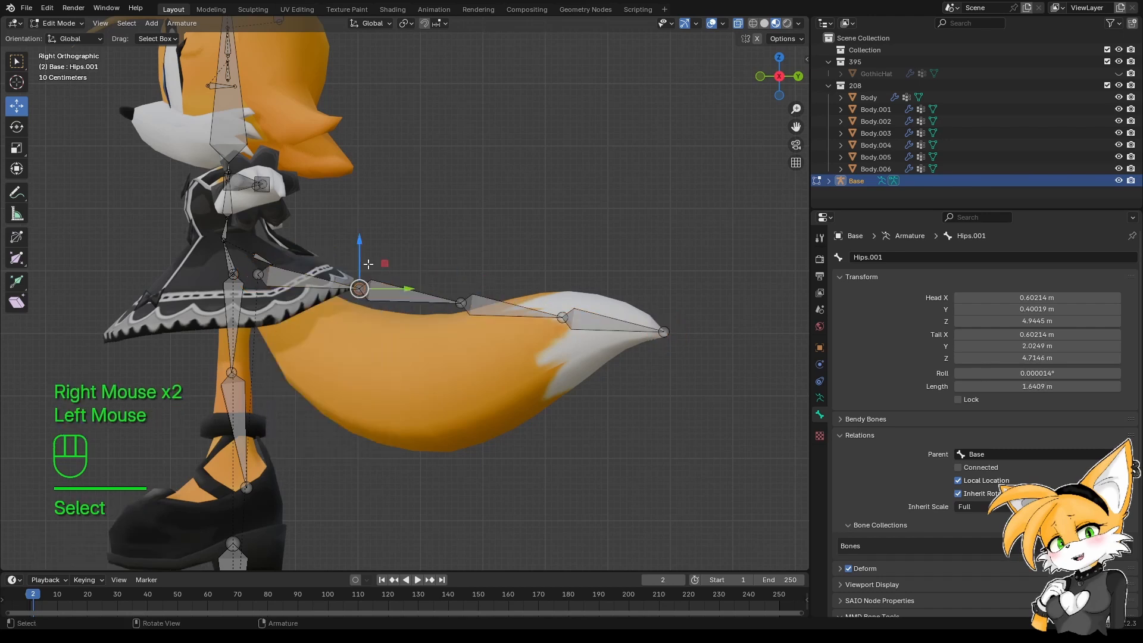
{"action": "left_click_drag", "start_coordinate": [360, 253], "coordinate": [347, 345]}
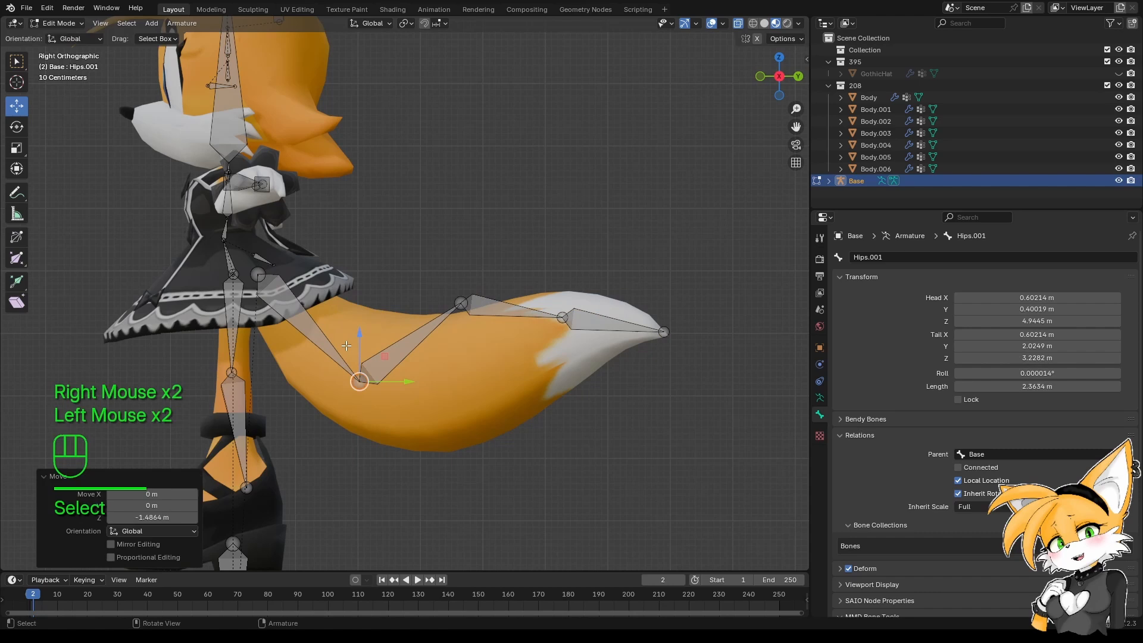
{"action": "left_click", "coordinate": [461, 304]}
{"action": "left_click_drag", "start_coordinate": [461, 256], "coordinate": [462, 332]}
{"action": "left_click", "coordinate": [561, 318]}
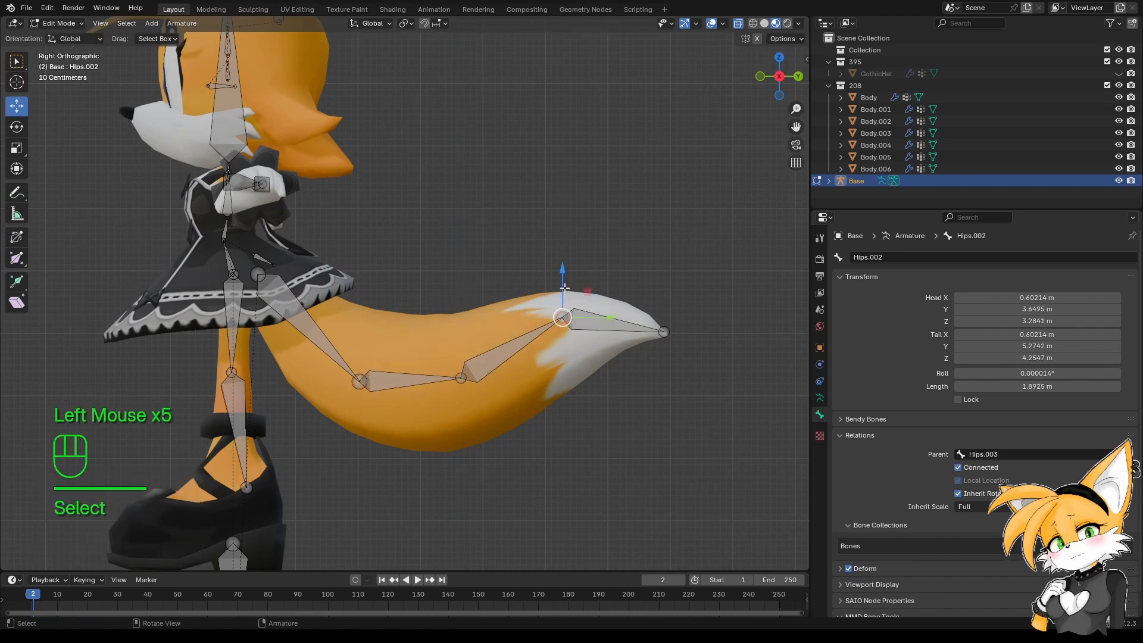
{"action": "left_click_drag", "start_coordinate": [562, 280], "coordinate": [563, 312]}
{"action": "left_click", "coordinate": [466, 379]}
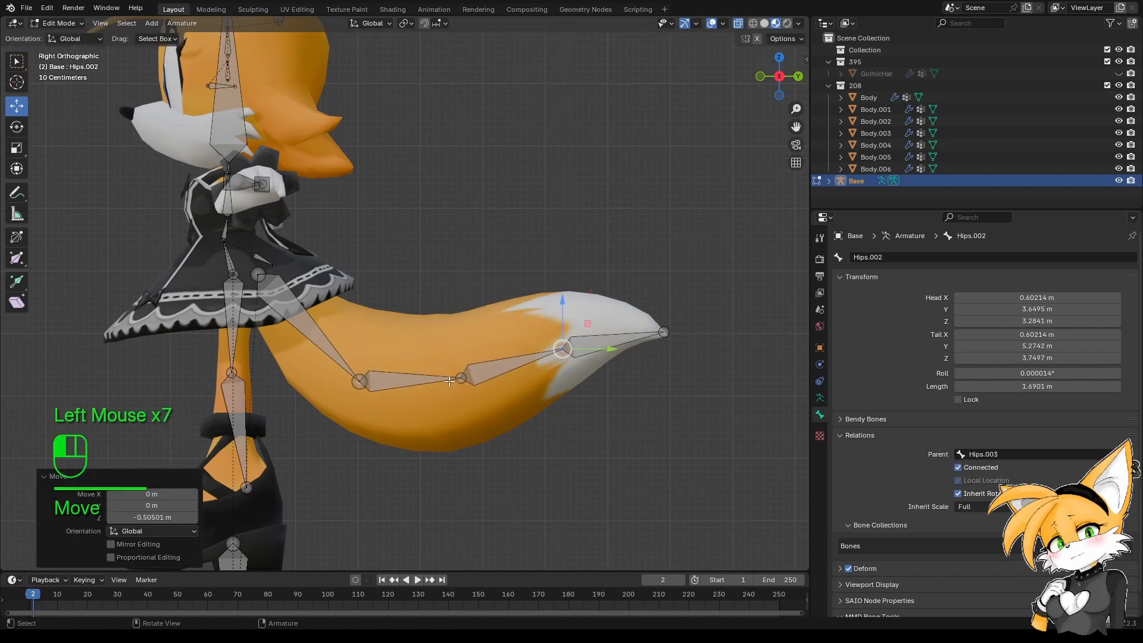
{"action": "left_click_drag", "start_coordinate": [467, 379], "coordinate": [467, 379]}
Subdivide the first tail bone once and raise the joint at the end of its second half to Z 3.5331 m.
{"action": "left_click", "coordinate": [324, 337]}
{"action": "right_click", "coordinate": [323, 336]}
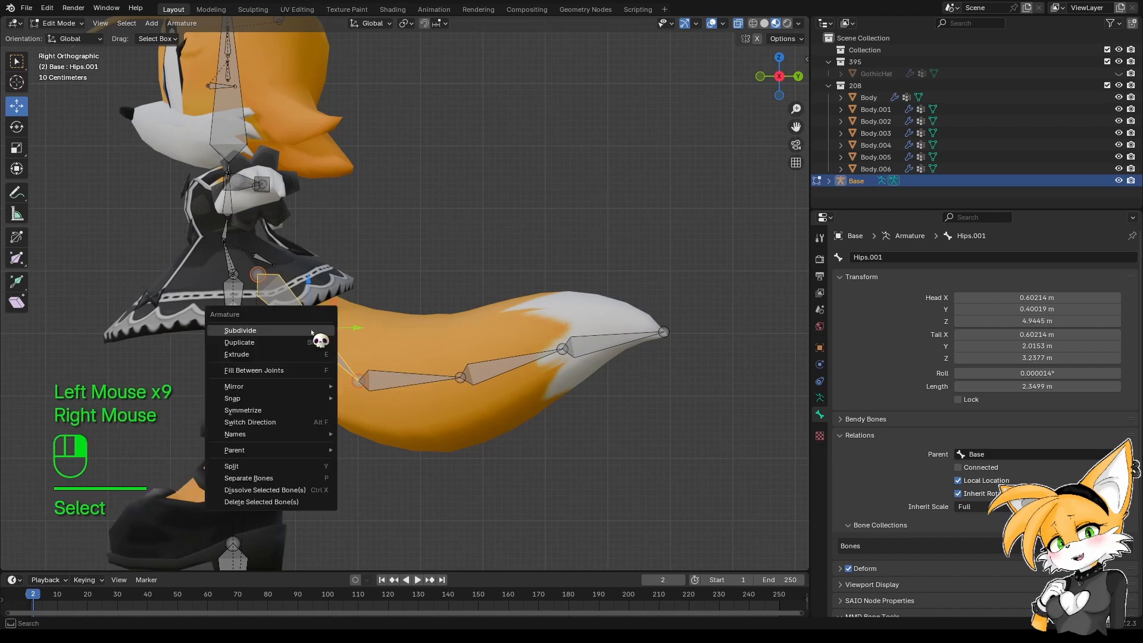
{"action": "left_click", "coordinate": [316, 327]}
{"action": "left_click", "coordinate": [327, 338]}
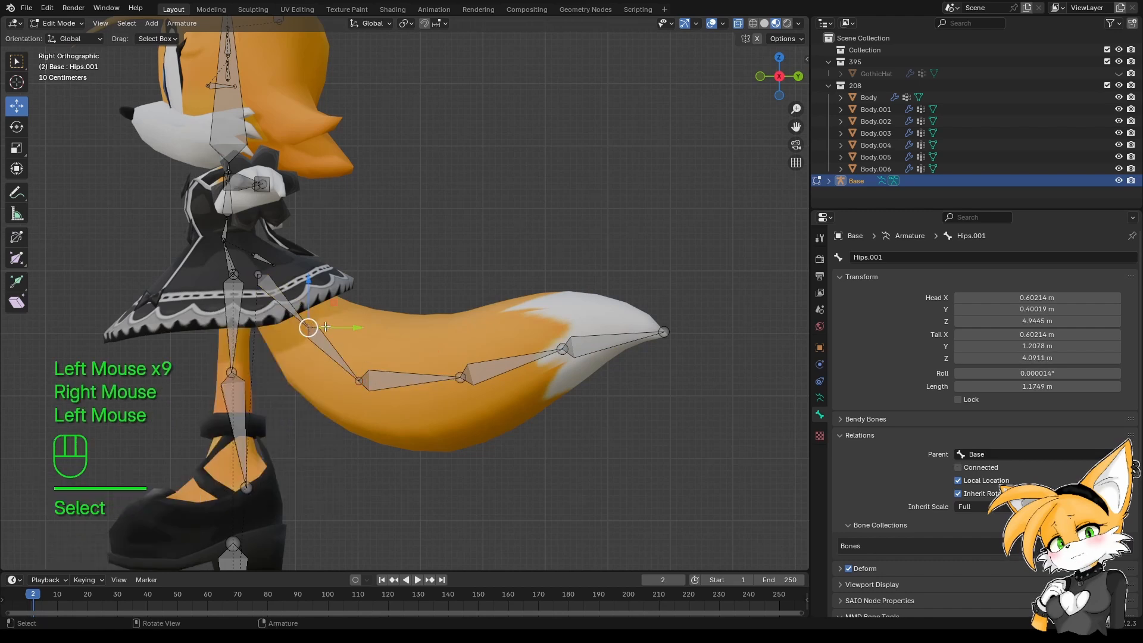
{"action": "left_click", "coordinate": [357, 364]}
{"action": "left_click_drag", "start_coordinate": [356, 365], "coordinate": [356, 347]}
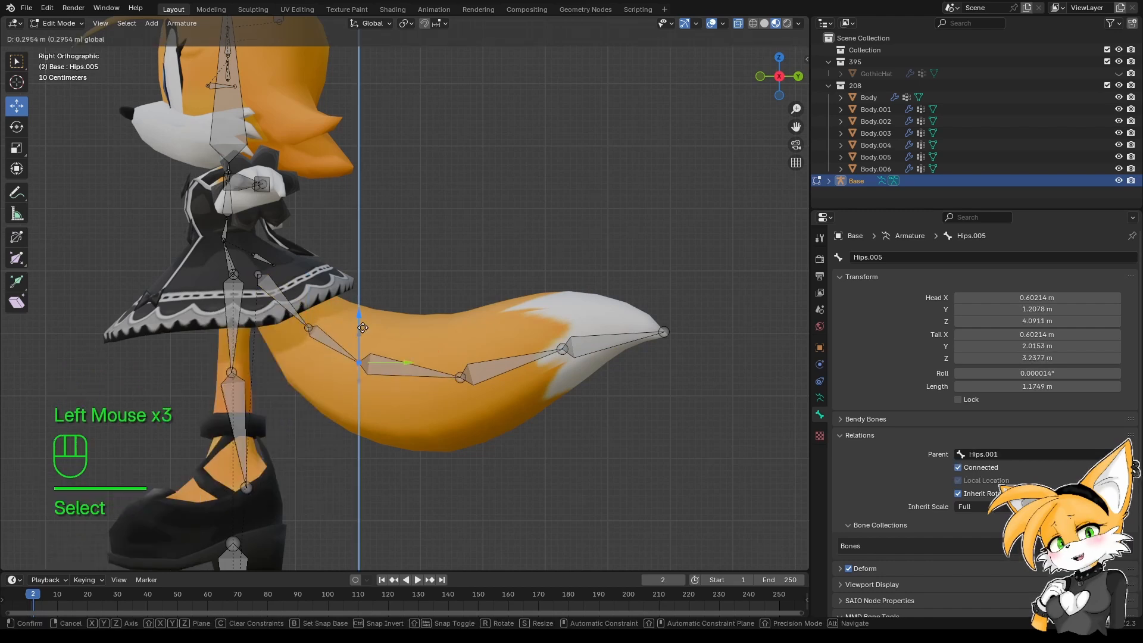
Move the chain's middle joint and the joint behind the white tip toward the body, to Y 3.2874 m and 4.9979 m.
{"action": "left_click", "coordinate": [459, 377]}
{"action": "left_click", "coordinate": [461, 378]}
{"action": "left_click_drag", "start_coordinate": [490, 380], "coordinate": [468, 380]}
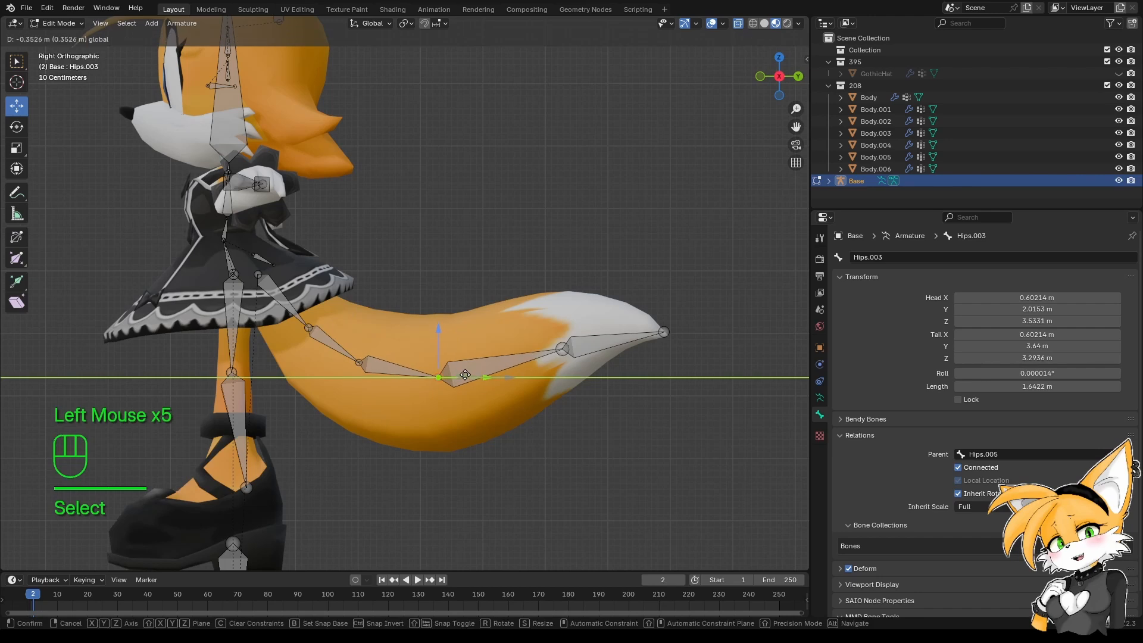
{"action": "left_click", "coordinate": [563, 349]}
{"action": "left_click_drag", "start_coordinate": [585, 354], "coordinate": [572, 355]}
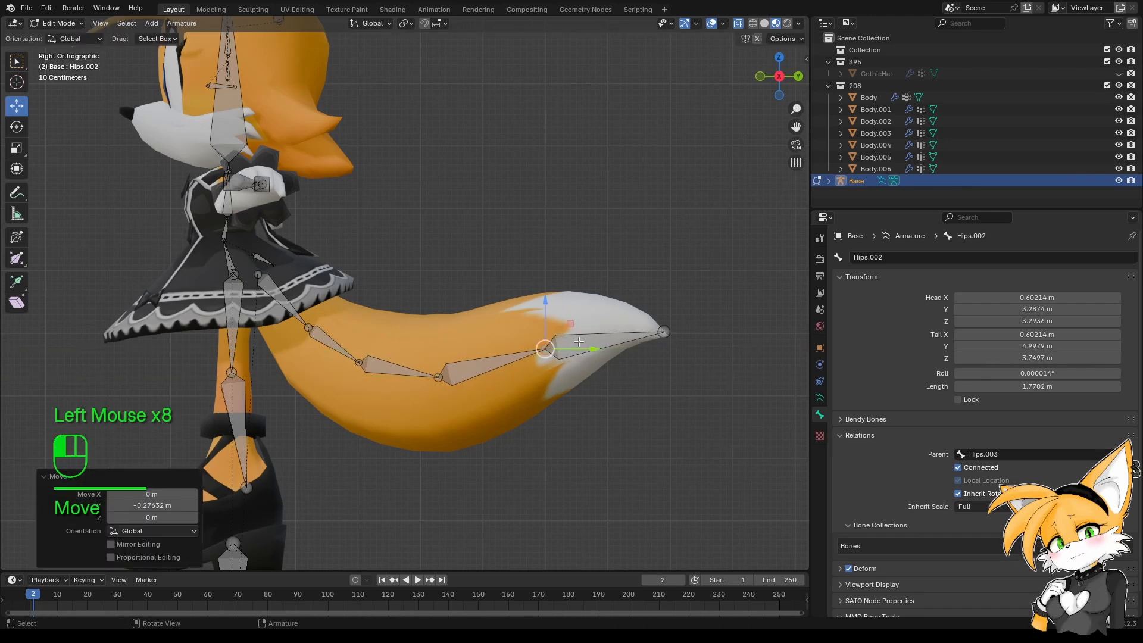
Subdivide the last tail bone in the white tip once and raise the new joint 0.12387 m along Z.
{"action": "right_click", "coordinate": [587, 341]}
{"action": "left_click", "coordinate": [587, 339]}
{"action": "left_click", "coordinate": [536, 353]}
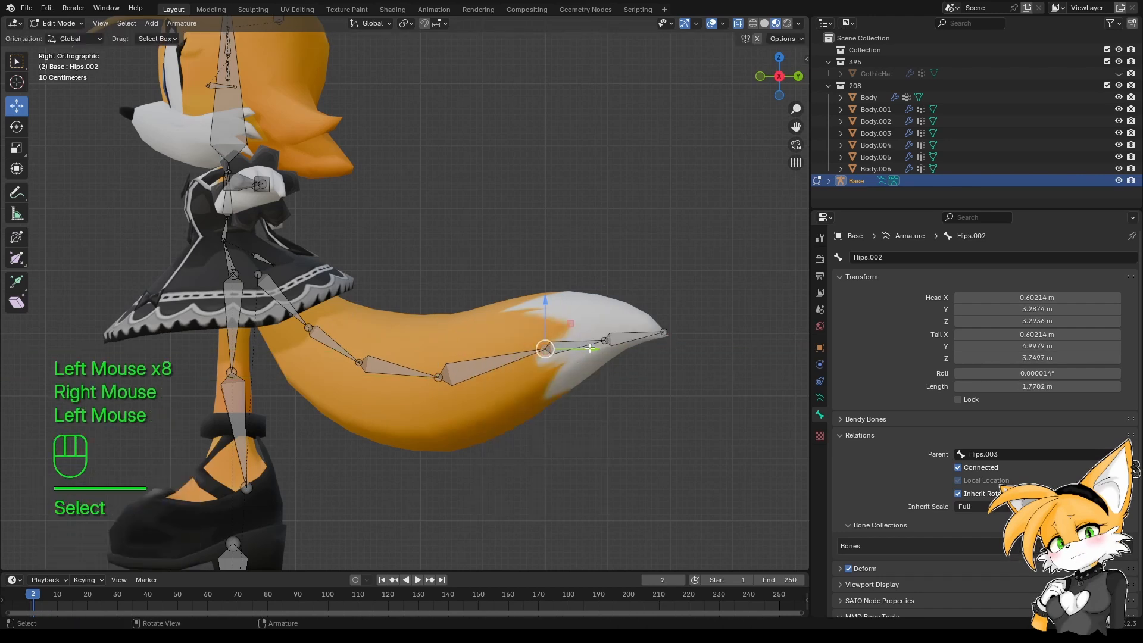
{"action": "left_click", "coordinate": [604, 340]}
{"action": "left_click_drag", "start_coordinate": [605, 311], "coordinate": [605, 303]}
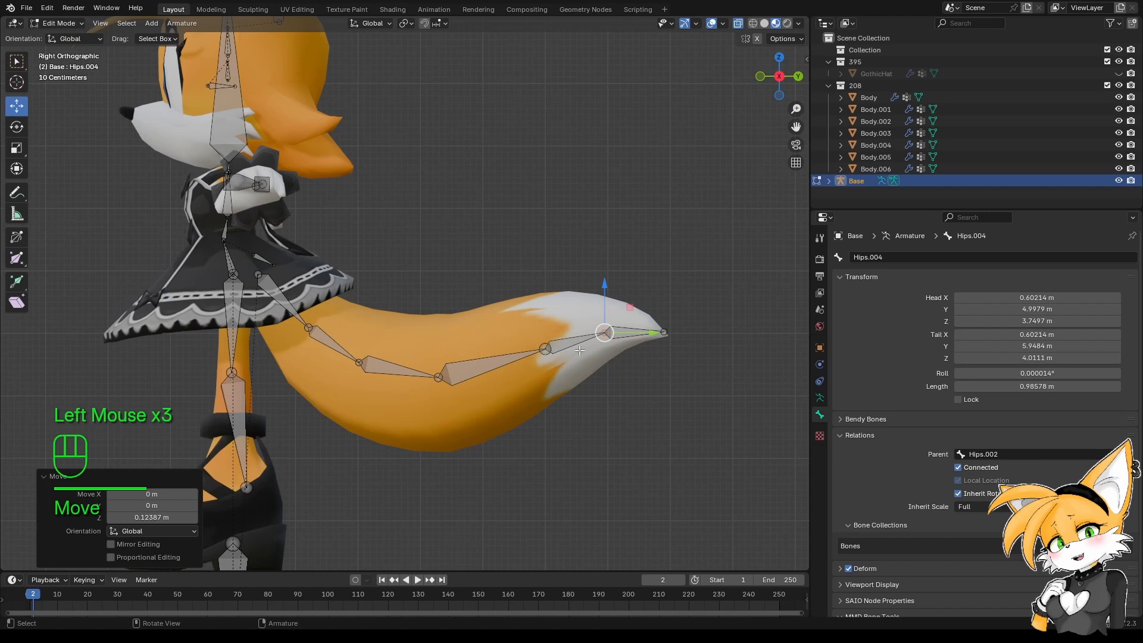
Move the chain's middle joint back toward the tail tip along Y, to Y 3.5257 m.
{"action": "left_click", "coordinate": [466, 365]}
{"action": "left_click", "coordinate": [441, 376]}
{"action": "left_click_drag", "start_coordinate": [485, 376], "coordinate": [503, 372]}
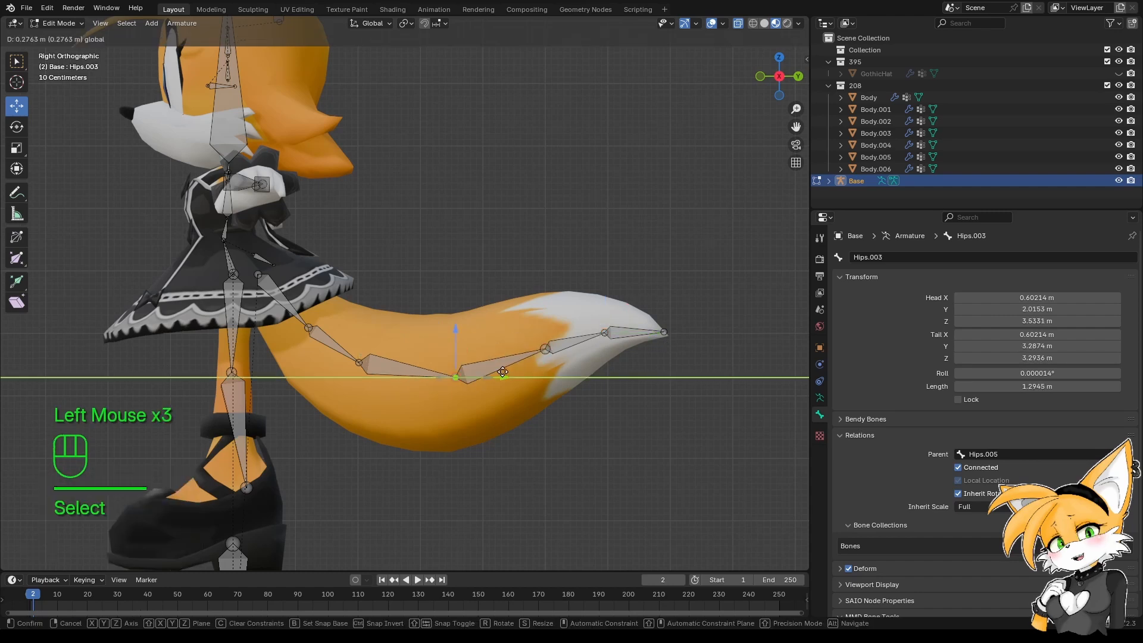
{"action": "left_click", "coordinate": [501, 374]}
{"action": "left_click", "coordinate": [453, 377]}
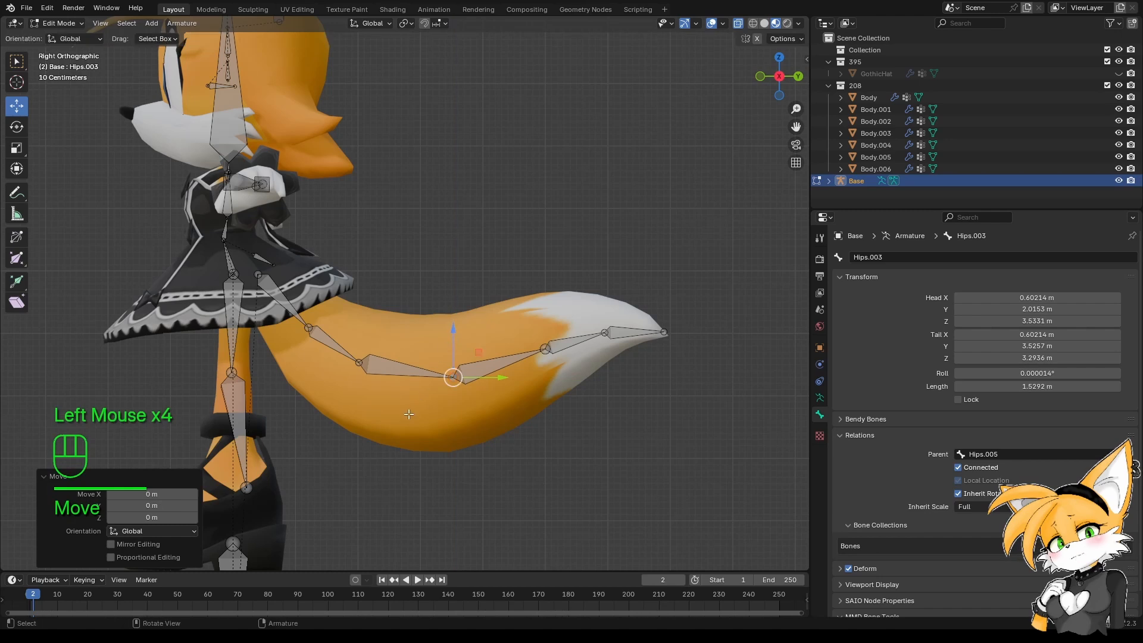
Set TailsBase as the parent of the first tail bone at the dress.
{"action": "left_click", "coordinate": [277, 293]}
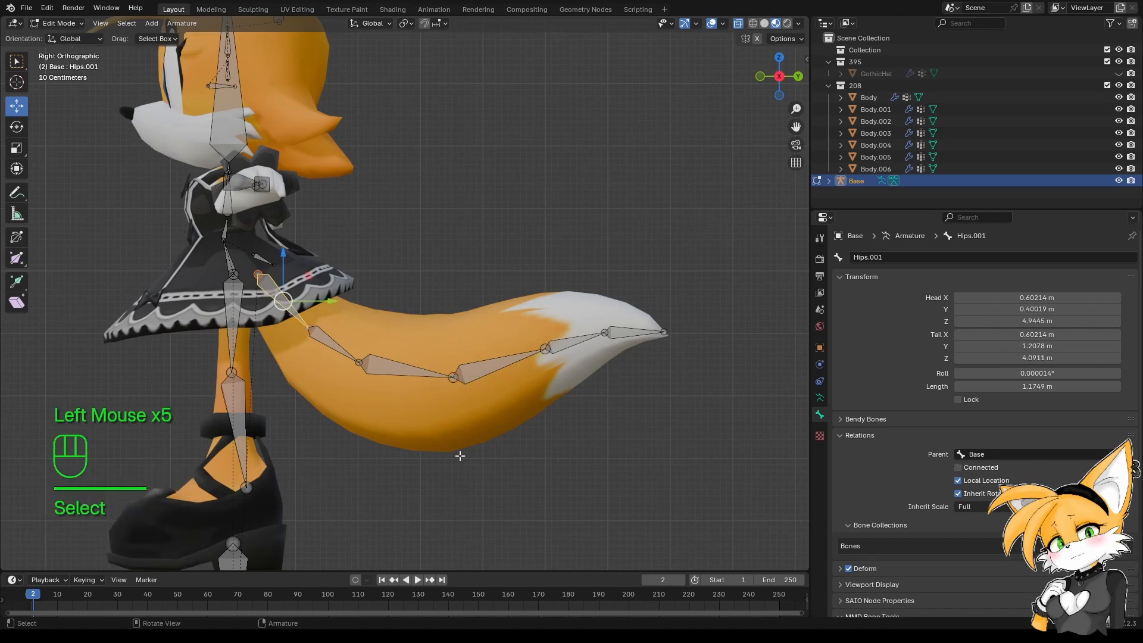
{"action": "left_click", "coordinate": [1023, 456]}
{"action": "type", "text": "tail"}
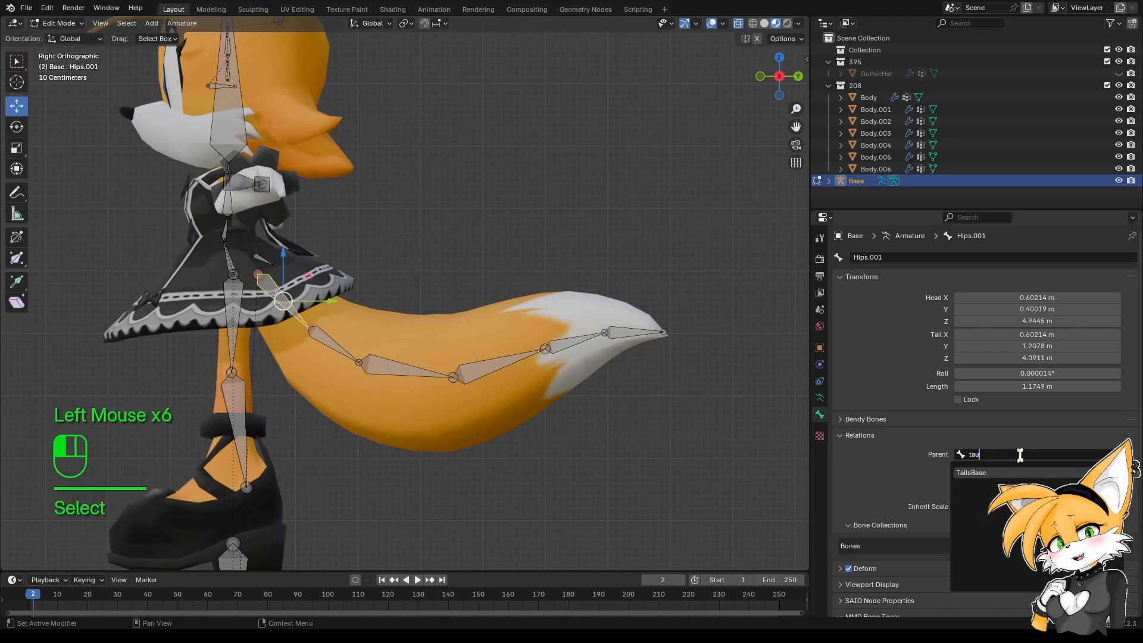
{"action": "key", "text": "Return"}
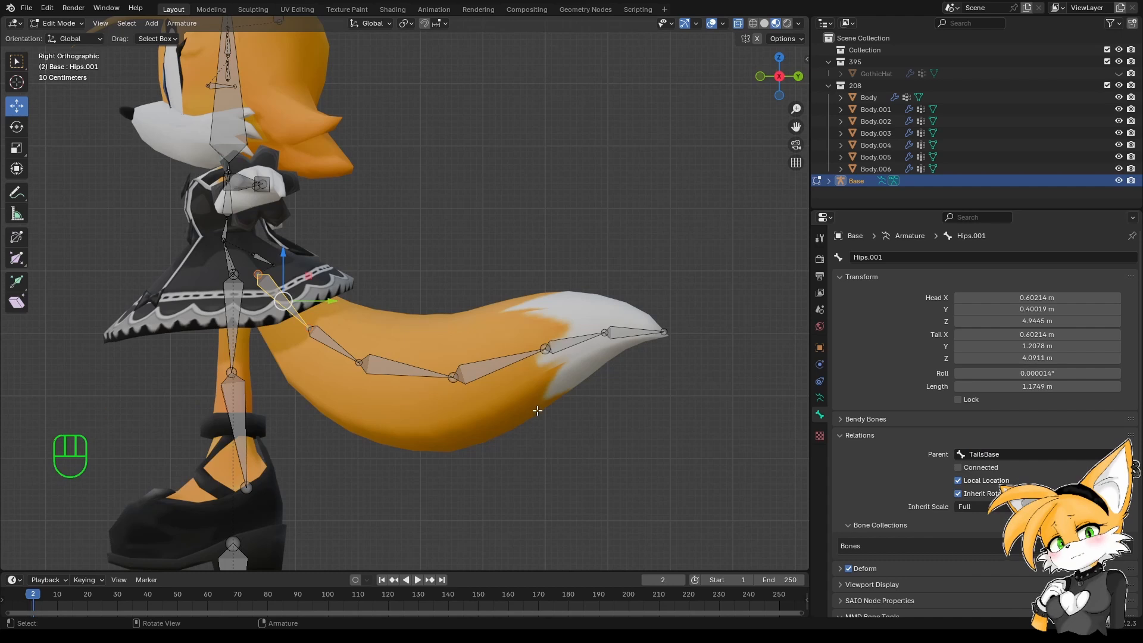
In the top view, select the whole chain of six tail bones, leaving the neighbouring arm bones unselected.
{"action": "key", "text": "KP_7"}
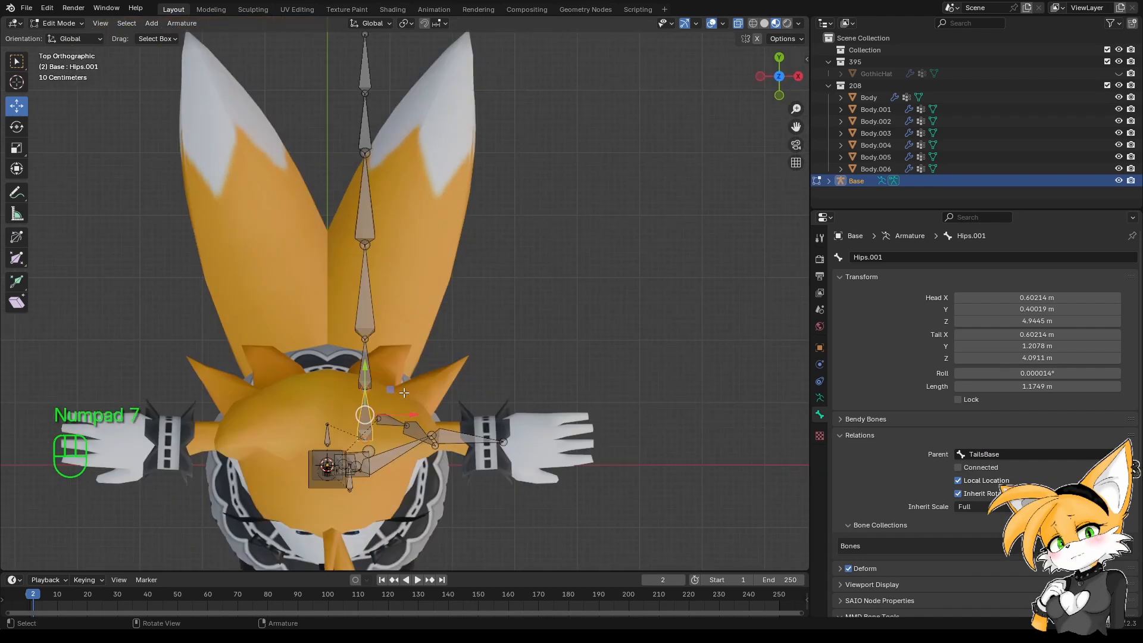
{"action": "left_click_drag", "start_coordinate": [353, 54], "coordinate": [417, 424], "text": "shift"}
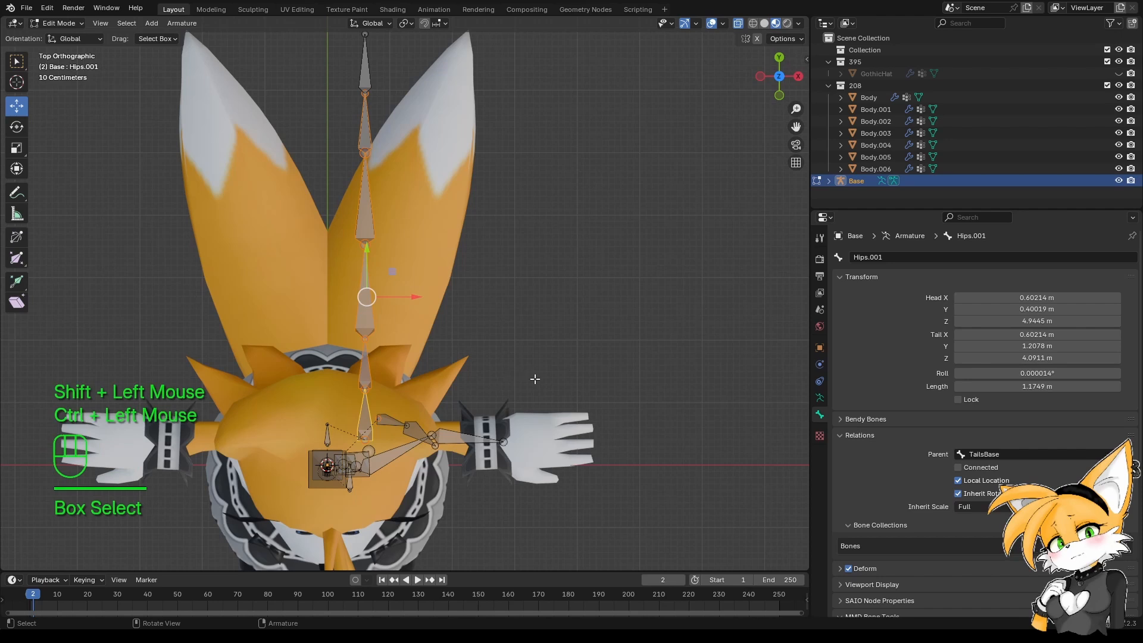
{"action": "key", "text": "r"}
{"action": "right_click", "coordinate": [575, 433]}
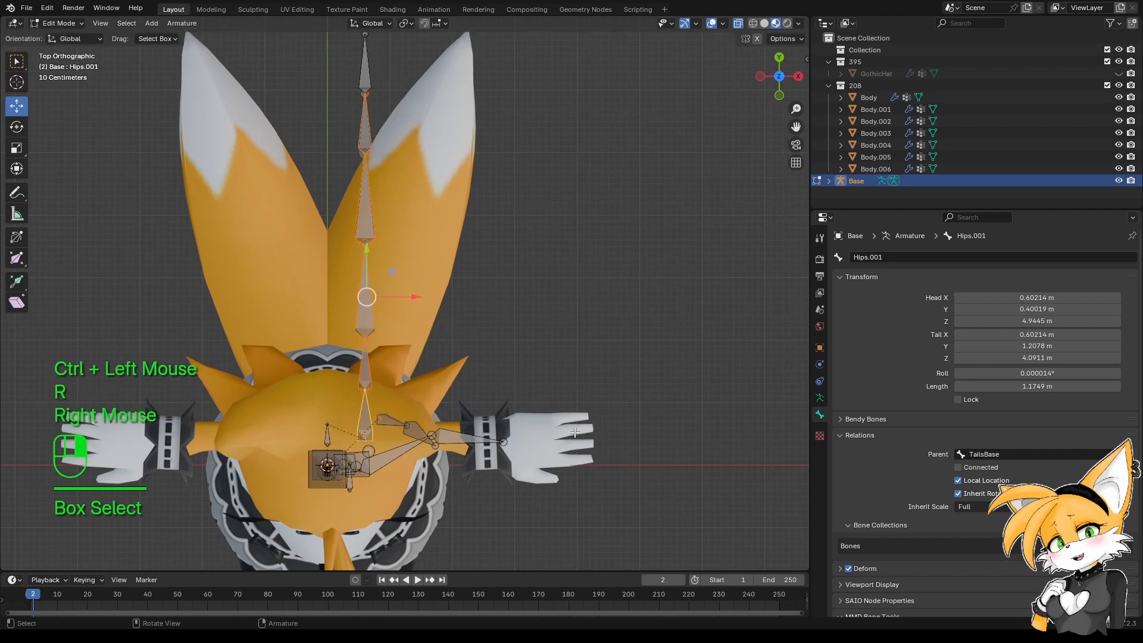
{"action": "left_click", "coordinate": [382, 117], "text": "shift"}
{"action": "key", "text": "r"}
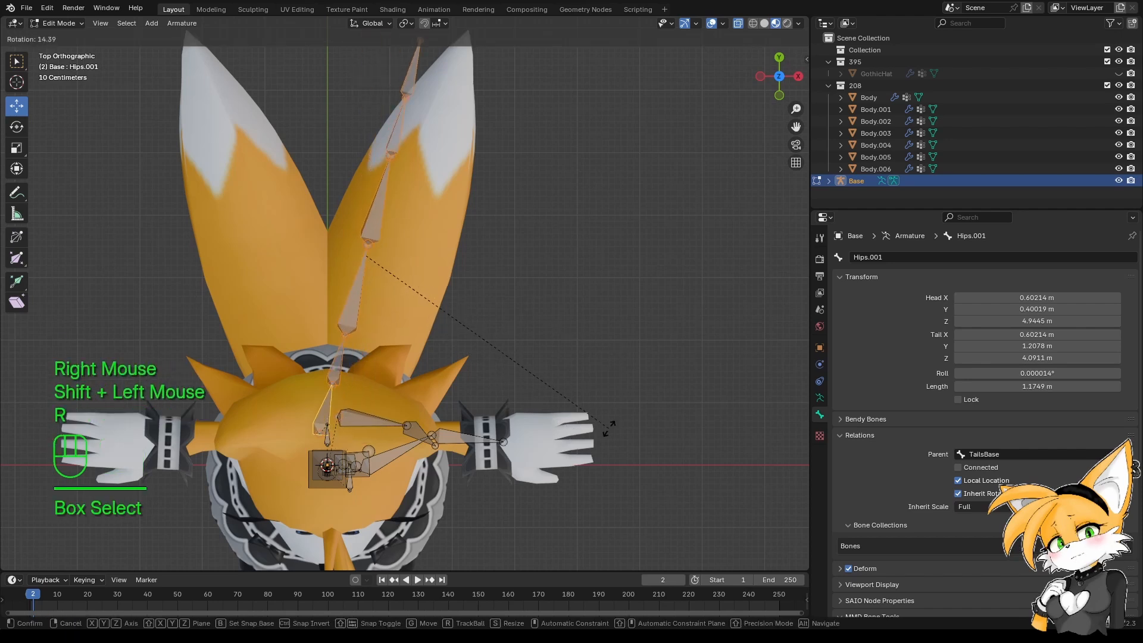
{"action": "right_click", "coordinate": [447, 427]}
{"action": "left_click", "coordinate": [389, 399], "text": "ctrl"}
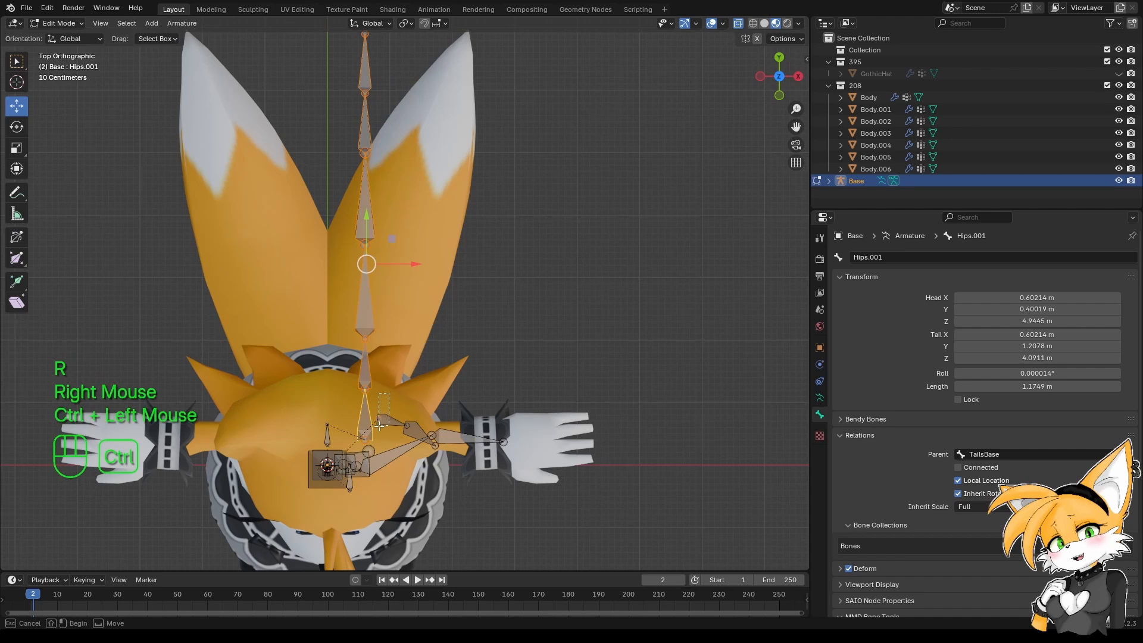
{"action": "left_click_drag", "start_coordinate": [379, 425], "coordinate": [375, 424], "text": "ctrl"}
Rotate the selected tail chain about 16 degrees and move it 0.64317 m along X, centring it in one tail.
{"action": "key", "text": "r"}
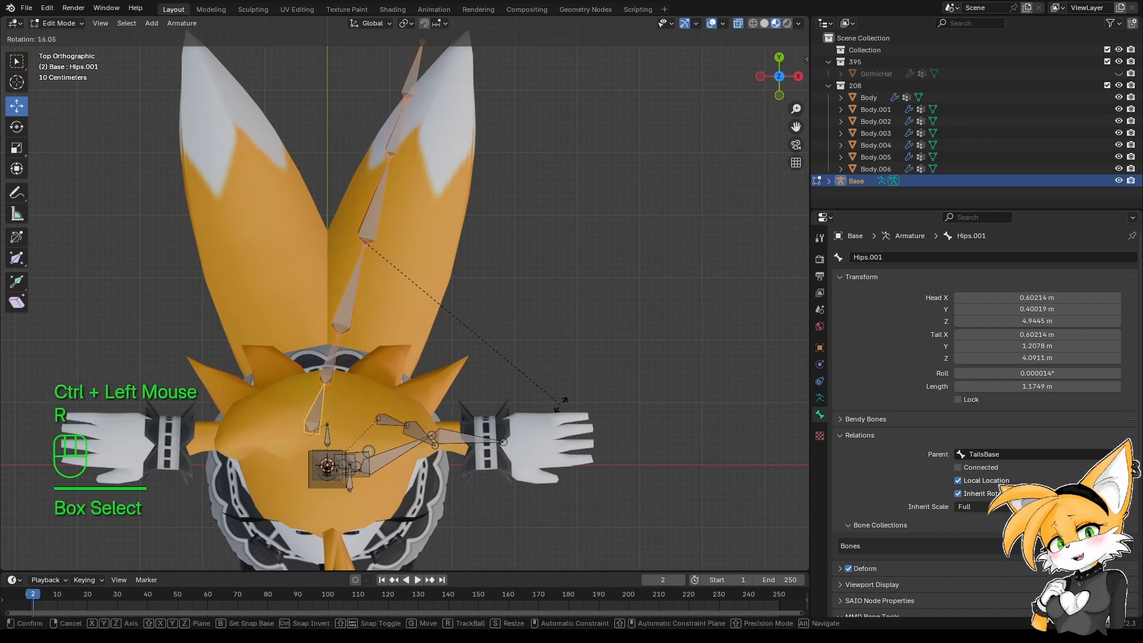
{"action": "left_click", "coordinate": [405, 238]}
{"action": "left_click_drag", "start_coordinate": [405, 240], "coordinate": [455, 251]}
{"action": "middle_click_drag", "start_coordinate": [455, 251], "coordinate": [469, 296]}
{"action": "middle_click_drag", "start_coordinate": [469, 297], "coordinate": [460, 334]}
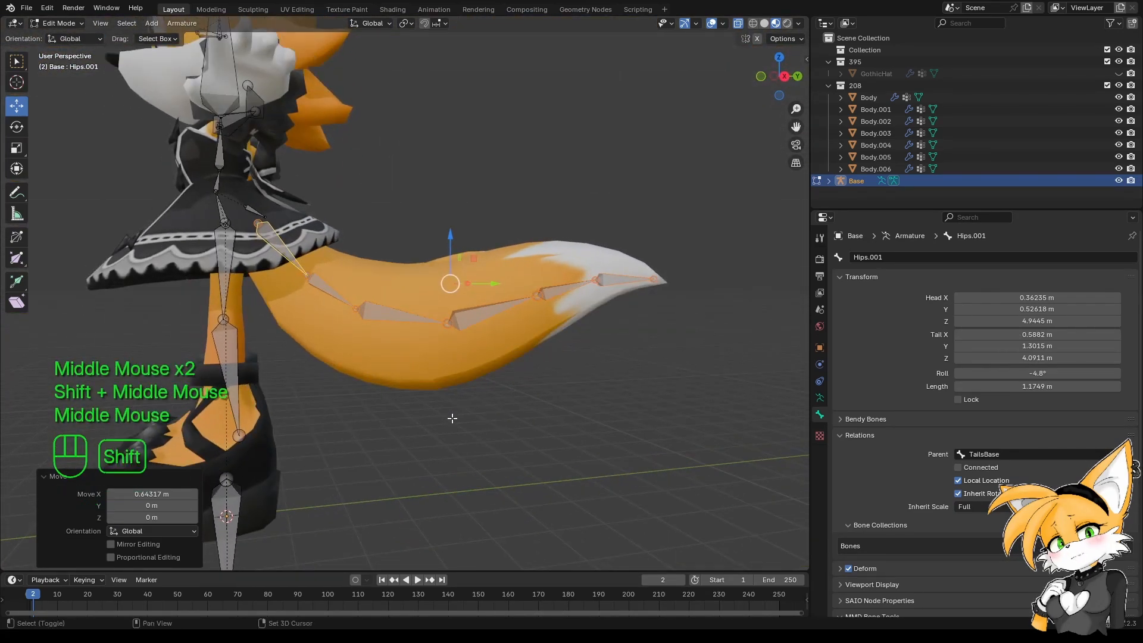
{"action": "middle_click_drag", "start_coordinate": [452, 416], "coordinate": [449, 407], "text": "shift"}
{"action": "middle_click_drag", "start_coordinate": [450, 407], "coordinate": [403, 401]}
Rename the first tail bone at the dress as Tail.L.
{"action": "left_click", "coordinate": [308, 320]}
{"action": "middle_click_drag", "start_coordinate": [309, 319], "coordinate": [401, 433]}
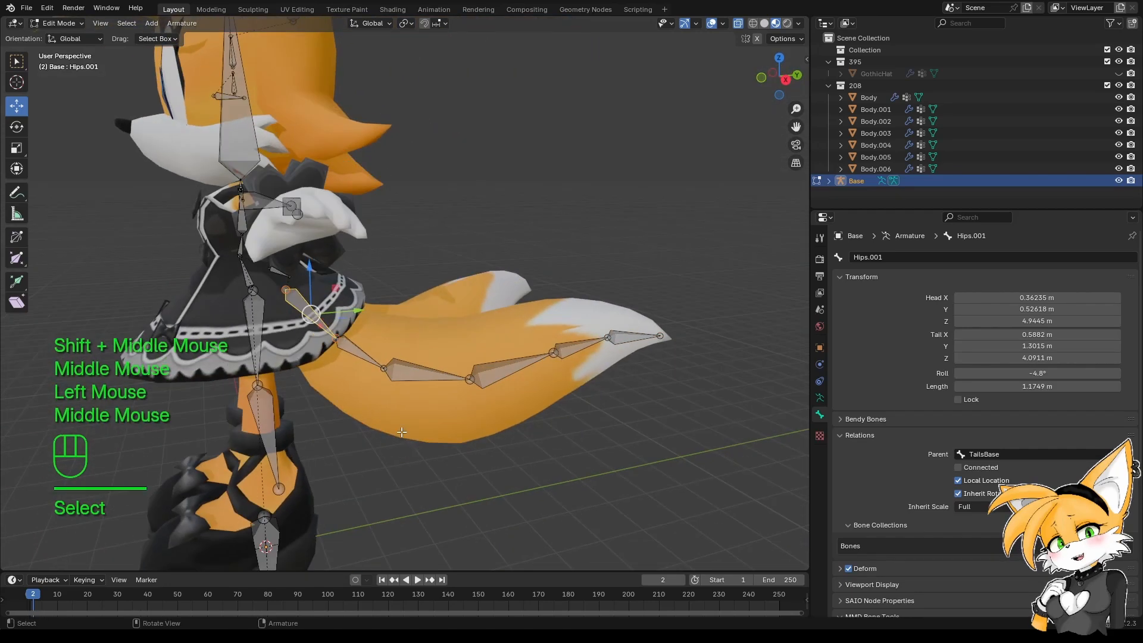
{"action": "key", "text": "F2"}
{"action": "key", "text": "BackSpace"}
{"action": "type", "text": "TailL"}
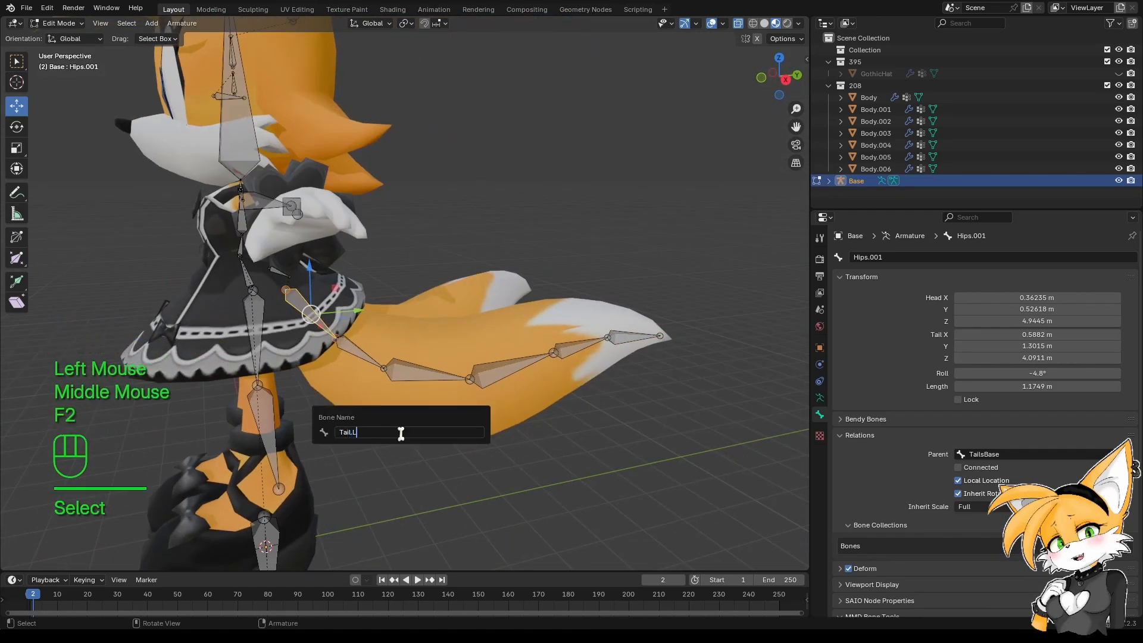
{"action": "key", "text": "Return"}
Rename the second and third bones of the tail chain, entering Tail.L for each.
{"action": "left_click", "coordinate": [371, 364]}
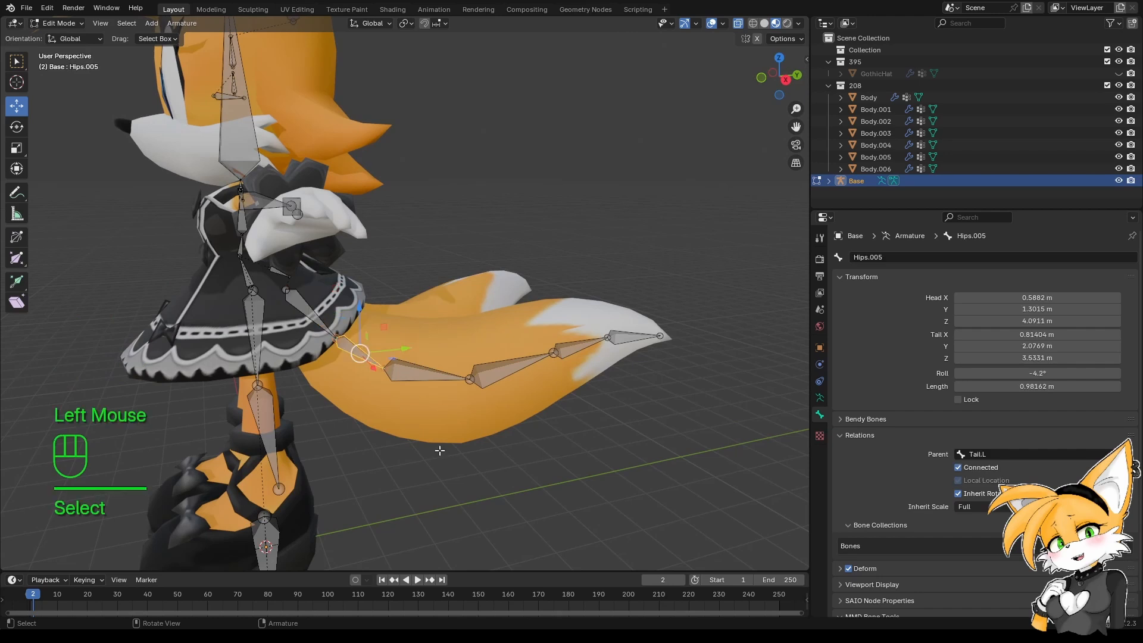
{"action": "key", "text": "F2"}
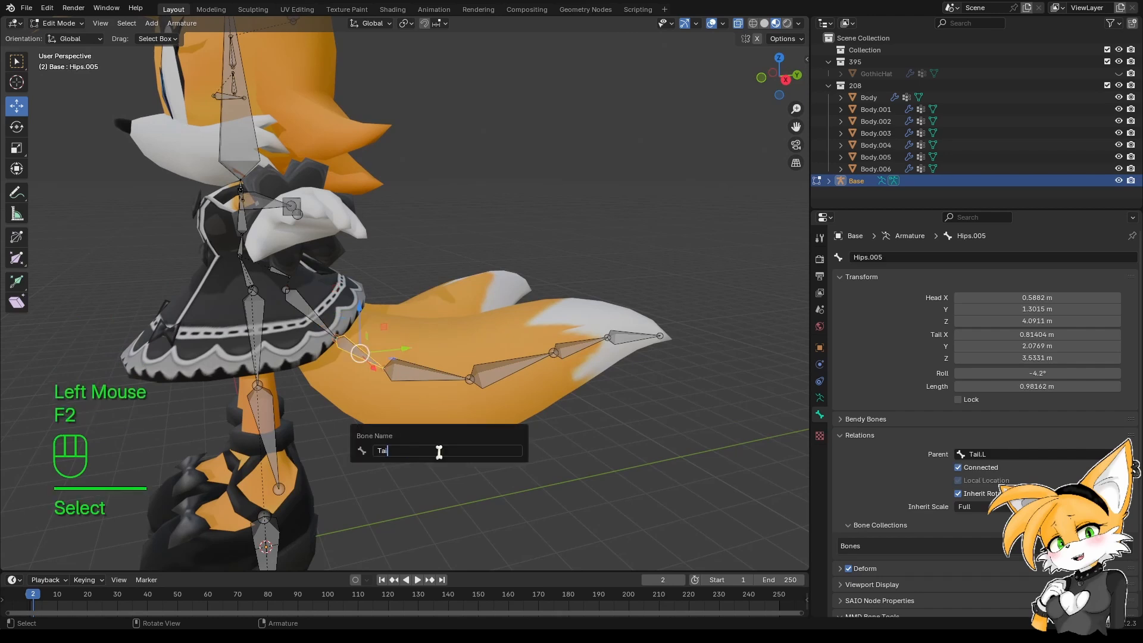
{"action": "type", "text": "Tail.L"}
{"action": "key", "text": "Return"}
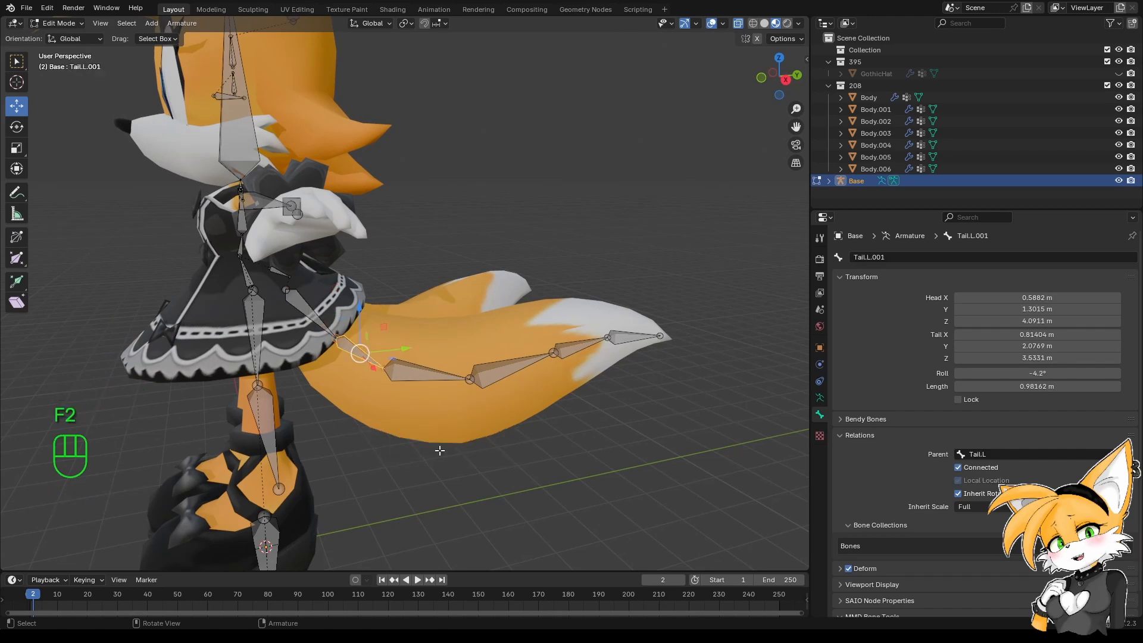
{"action": "left_click", "coordinate": [407, 369]}
{"action": "key", "text": "F2"}
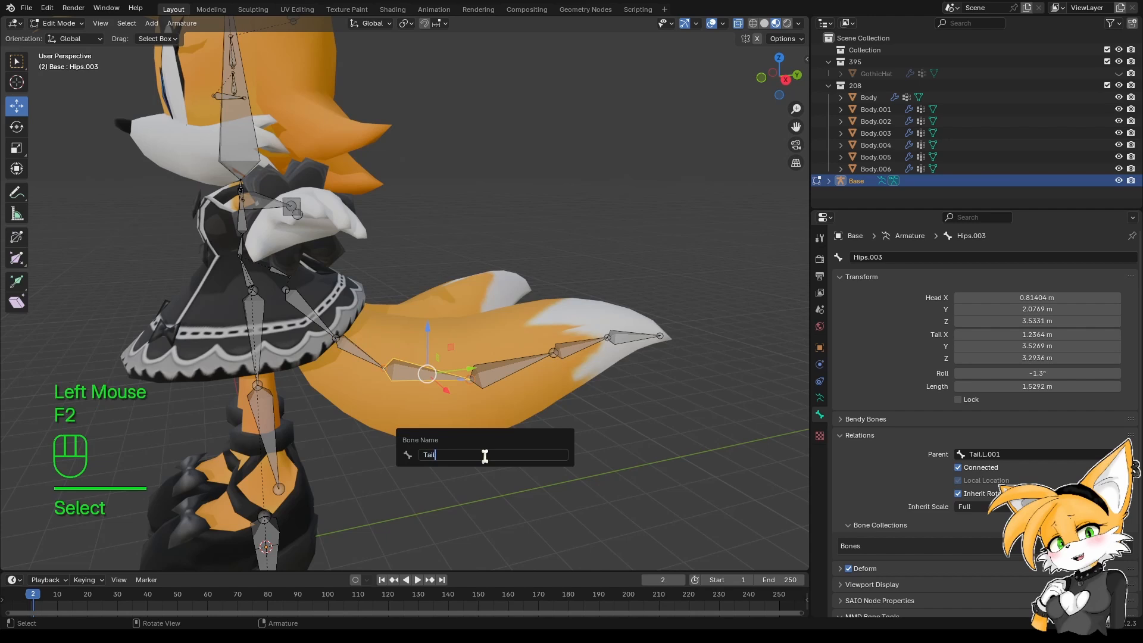
{"action": "type", "text": "Tail.L"}
{"action": "key", "text": "Return"}
Rename the fourth and fifth bones of the tail chain, entering Tail.L for each.
{"action": "left_click", "coordinate": [513, 372]}
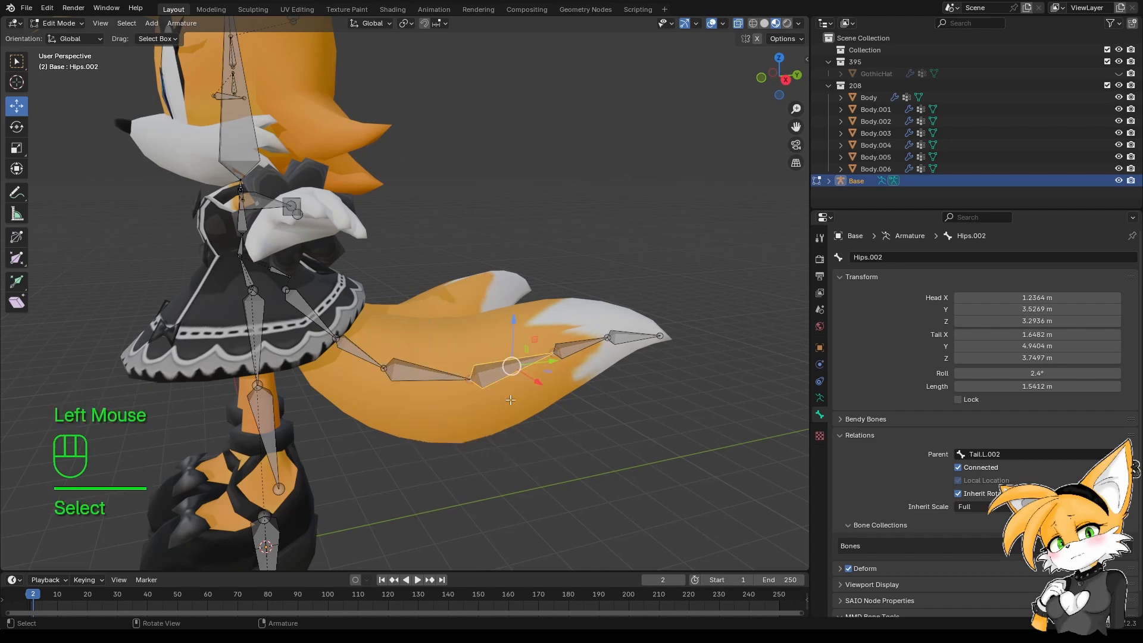
{"action": "key", "text": "F2"}
{"action": "type", "text": "Tail."}
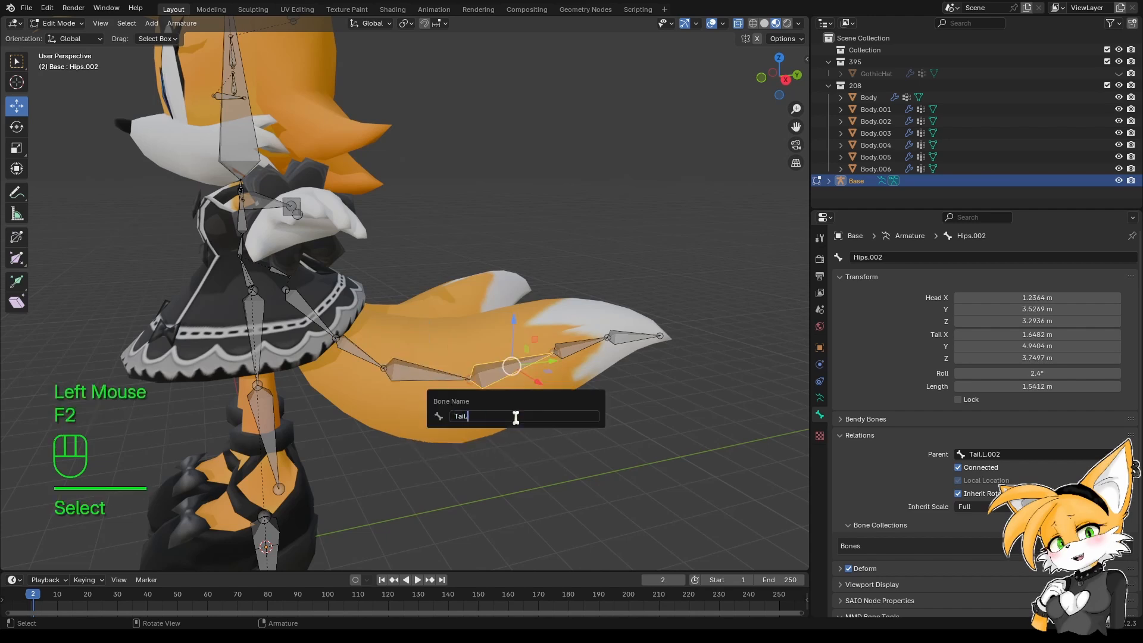
{"action": "type", "text": "L"}
{"action": "key", "text": "Return"}
{"action": "left_click", "coordinate": [581, 347]}
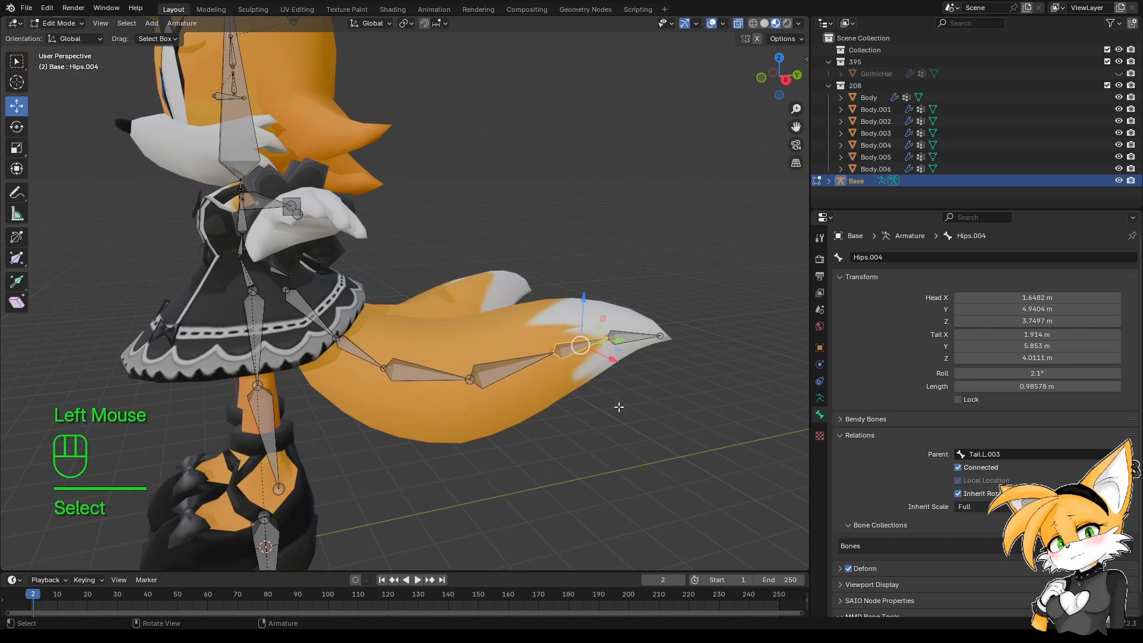
{"action": "key", "text": "F2"}
{"action": "type", "text": "Tai"}
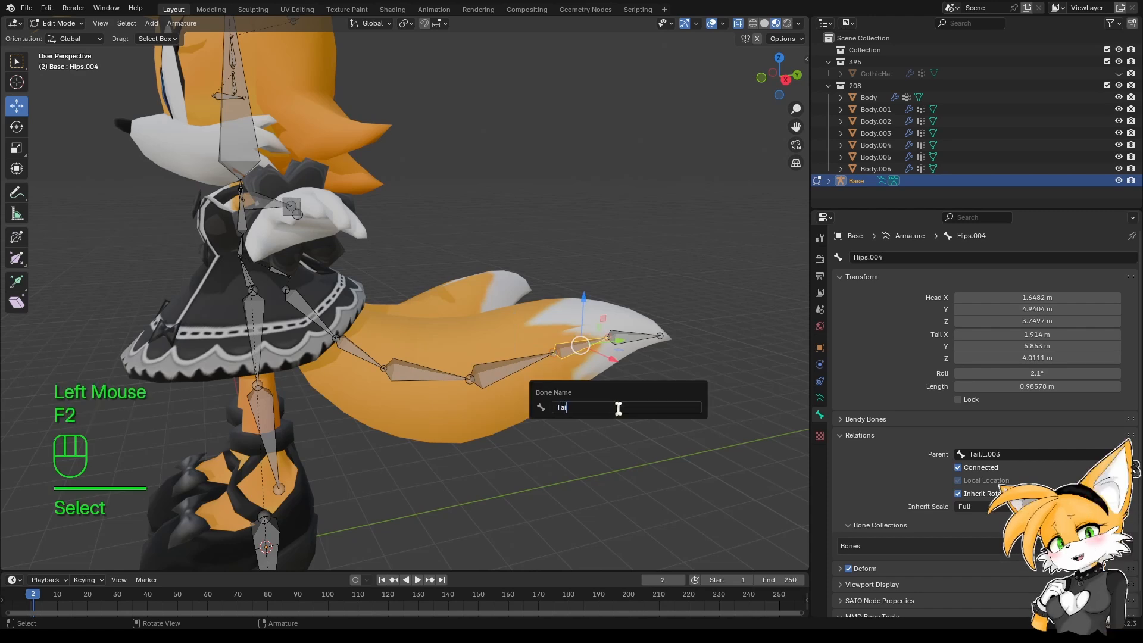
{"action": "type", "text": "l.L"}
{"action": "key", "text": "Return"}
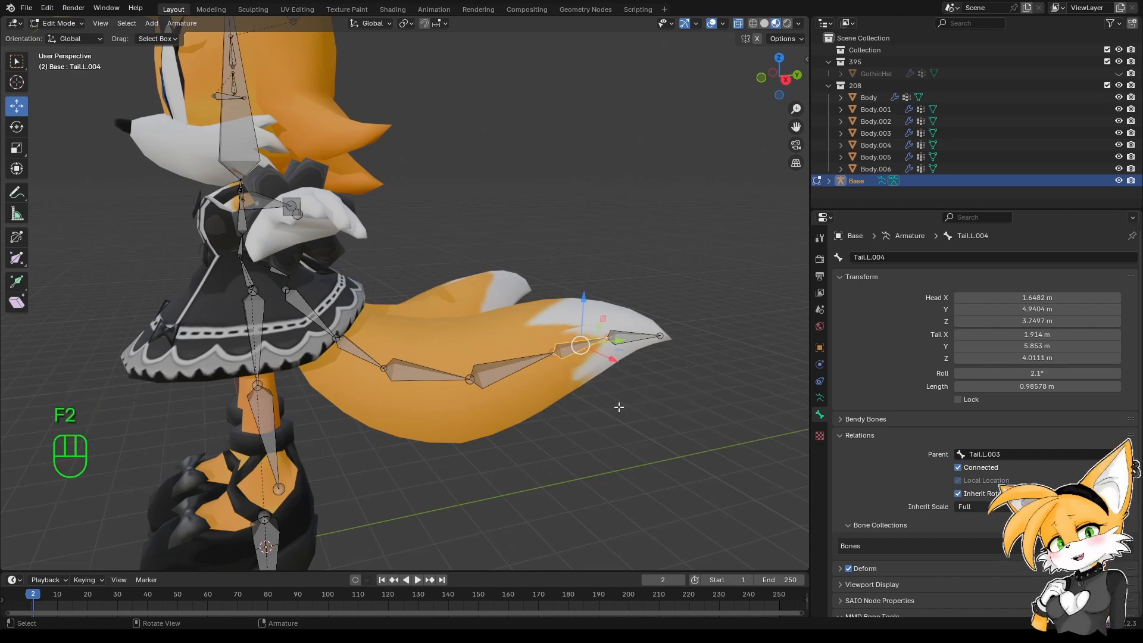
Rename the last bone at the tip of the tail chain, entering Tail.L.
{"action": "left_click", "coordinate": [646, 338]}
{"action": "key", "text": "F2"}
{"action": "type", "text": "Tail"}
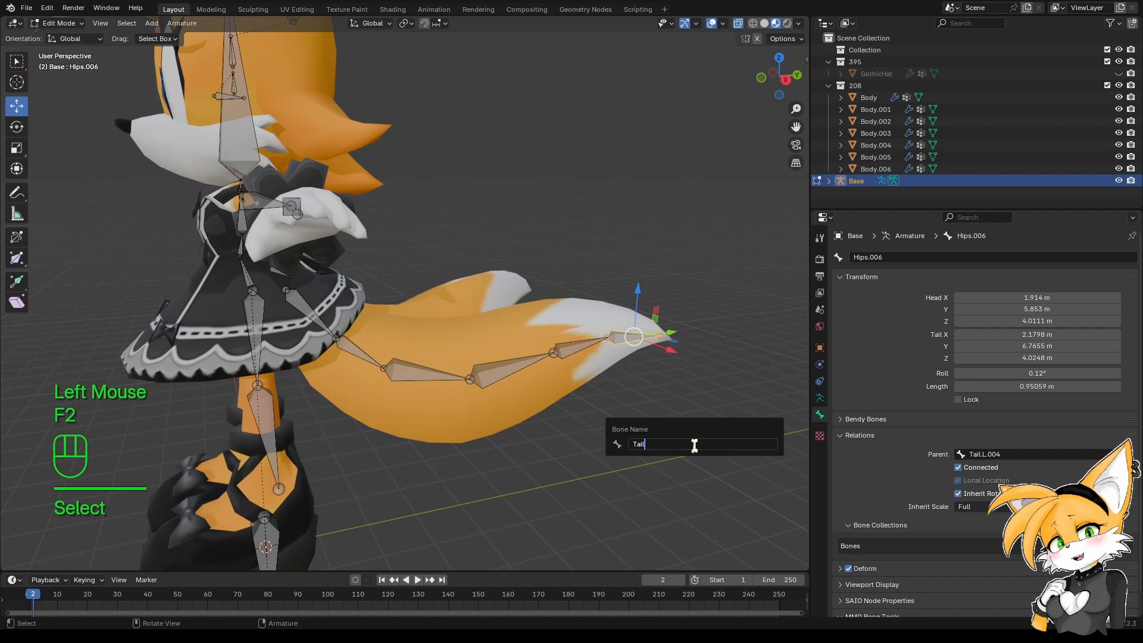
{"action": "type", "text": "."}
{"action": "key", "text": "Return"}
{"action": "key", "text": "F2"}
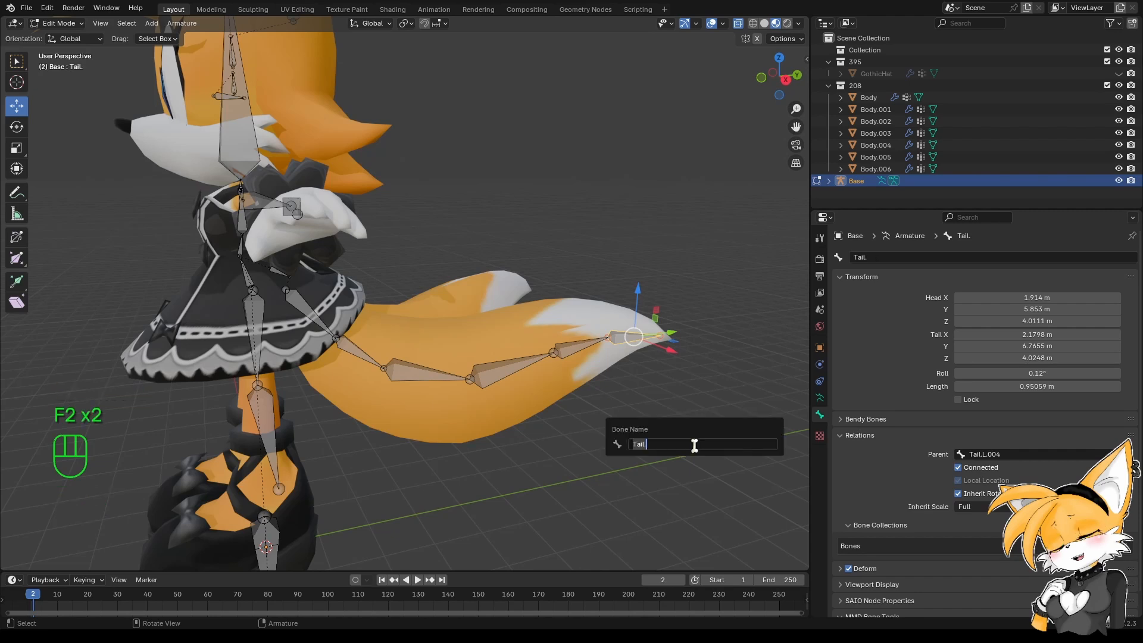
{"action": "type", "text": "L"}
{"action": "key", "text": "Return"}
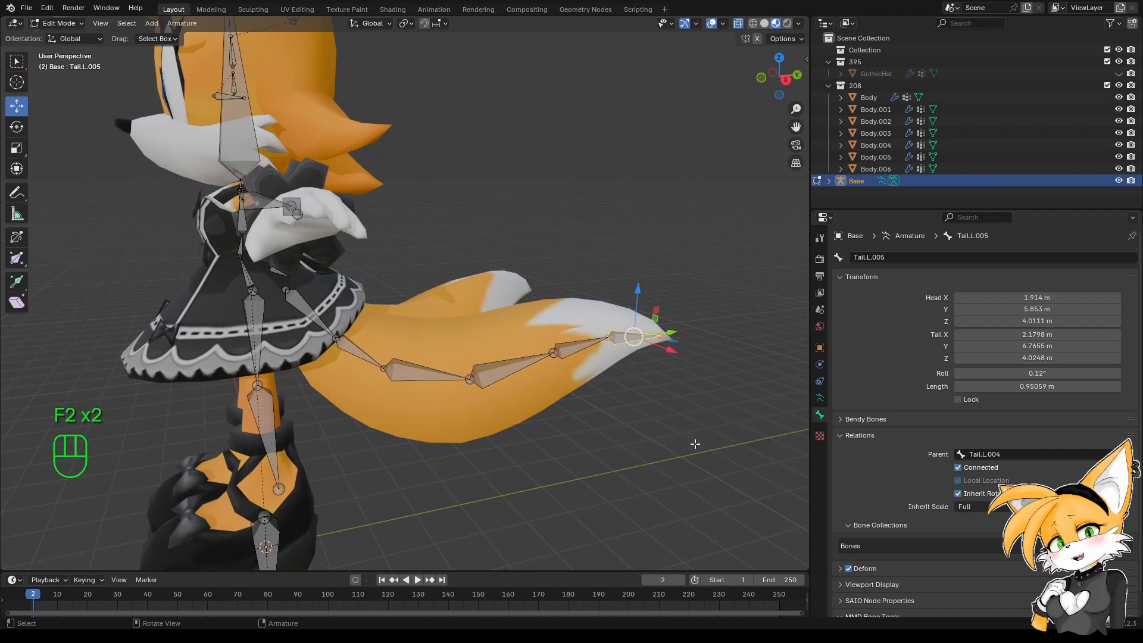
Extrude a foot bone from the lower leg's ankle joint toward the front of the shoe, and move its tip 0.34302 m along Y.
{"action": "middle_click_drag", "start_coordinate": [665, 431], "coordinate": [286, 577]}
{"action": "middle_click_drag", "start_coordinate": [333, 524], "coordinate": [382, 494], "text": "shift"}
{"action": "middle_click_drag", "start_coordinate": [381, 494], "coordinate": [429, 449]}
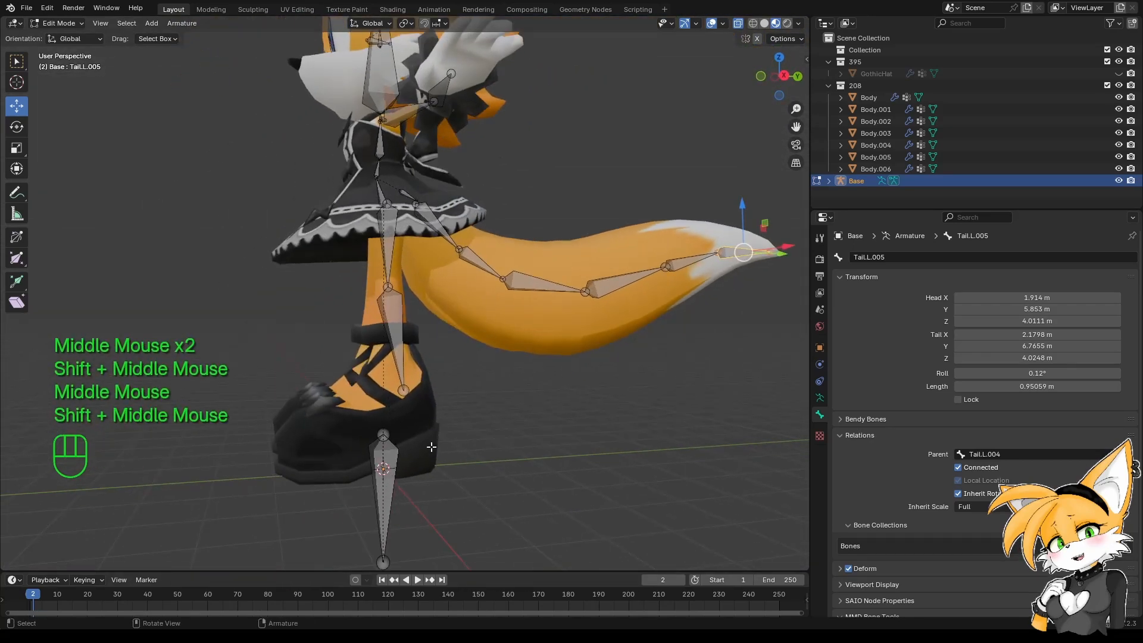
{"action": "key", "text": "KP_1"}
{"action": "key", "text": "KP_3"}
{"action": "left_click", "coordinate": [421, 397]}
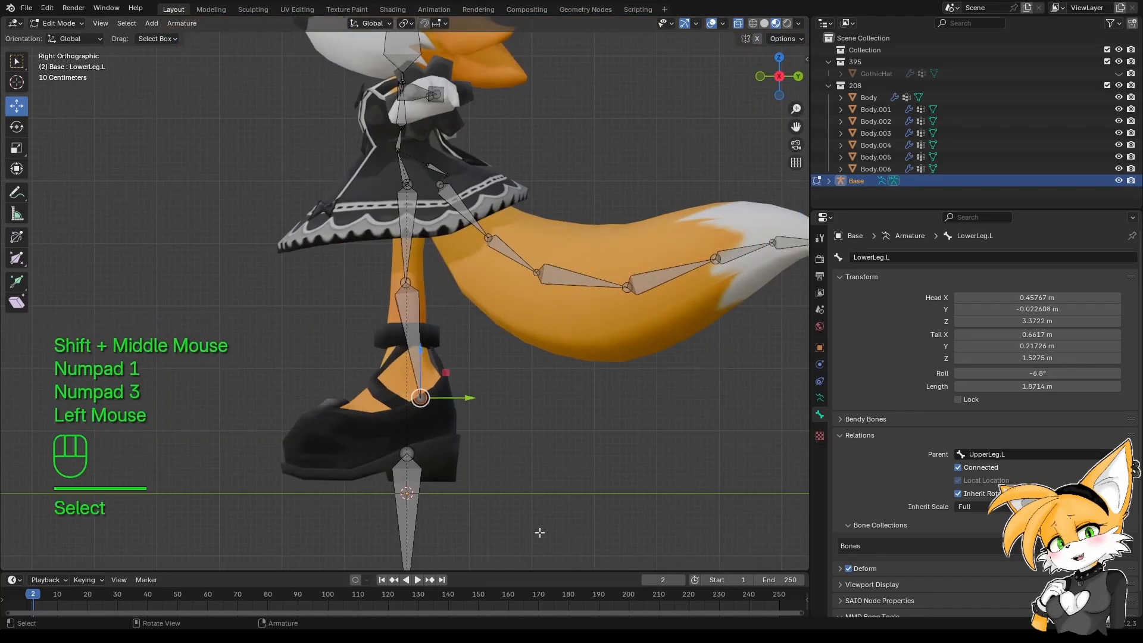
{"action": "key", "text": "e"}
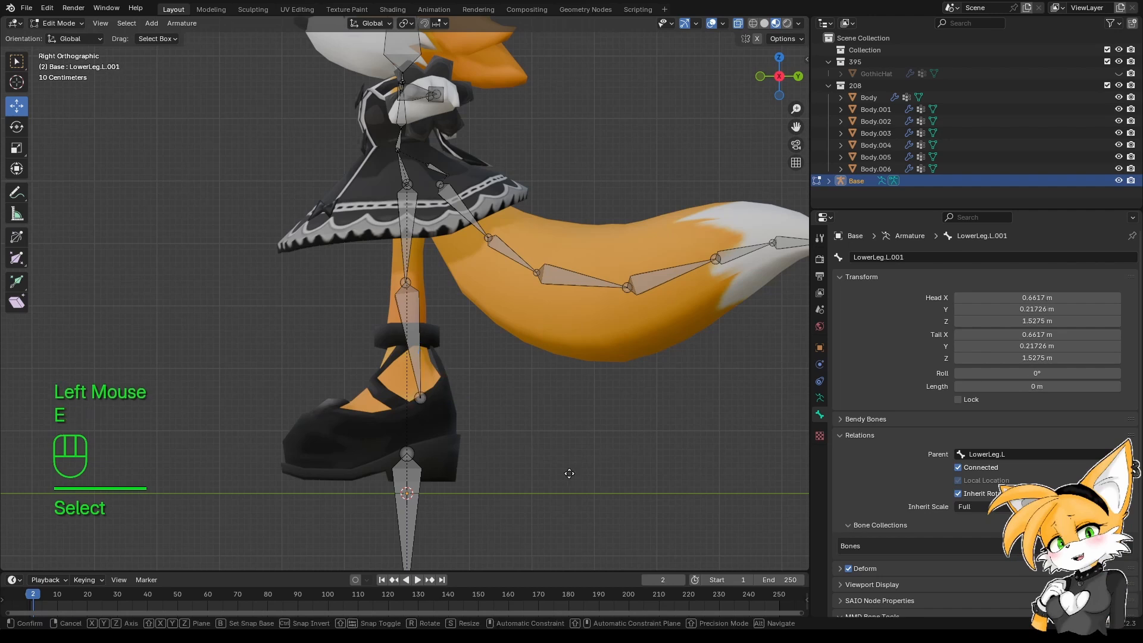
{"action": "left_click", "coordinate": [474, 512]}
{"action": "double_click", "coordinate": [426, 398]}
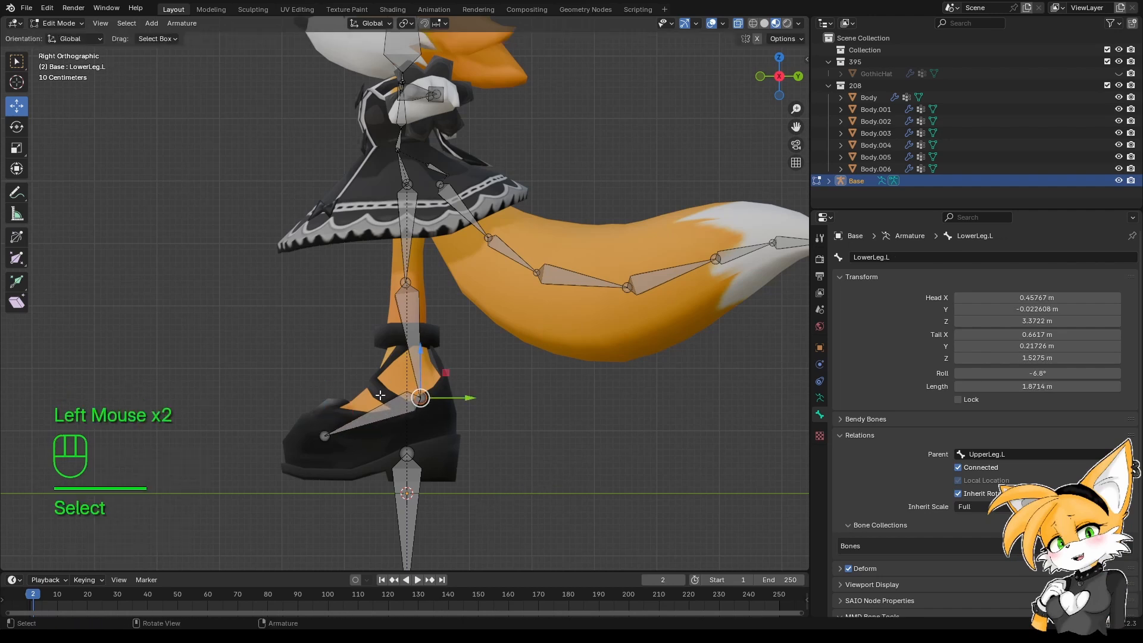
{"action": "left_click", "coordinate": [324, 438]}
{"action": "left_click_drag", "start_coordinate": [356, 437], "coordinate": [377, 444]}
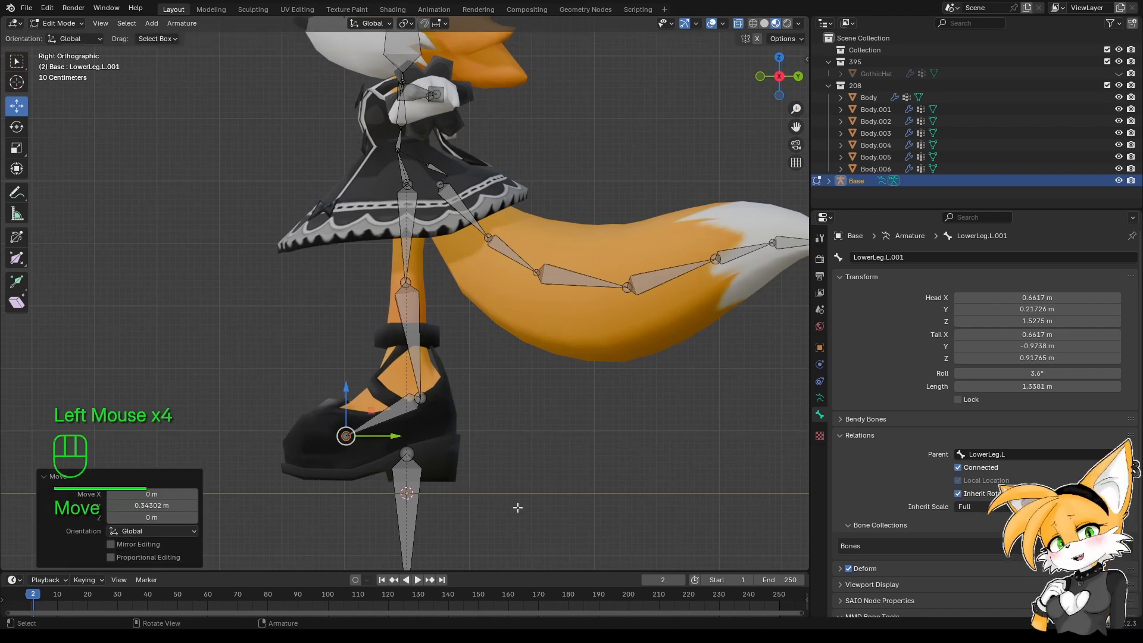
Try to extrude a toe bone about 0.93 m forward along Y from the foot bone's tip.
{"action": "key", "text": "e"}
{"action": "key", "text": "y"}
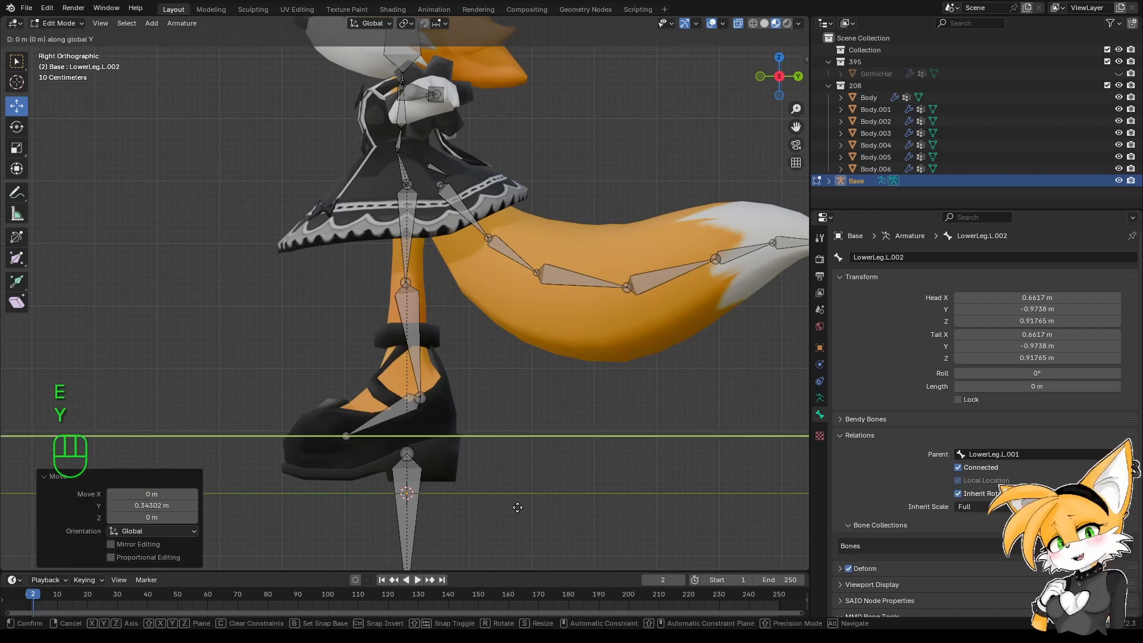
{"action": "left_click", "coordinate": [459, 490]}
{"action": "left_click", "coordinate": [512, 455]}
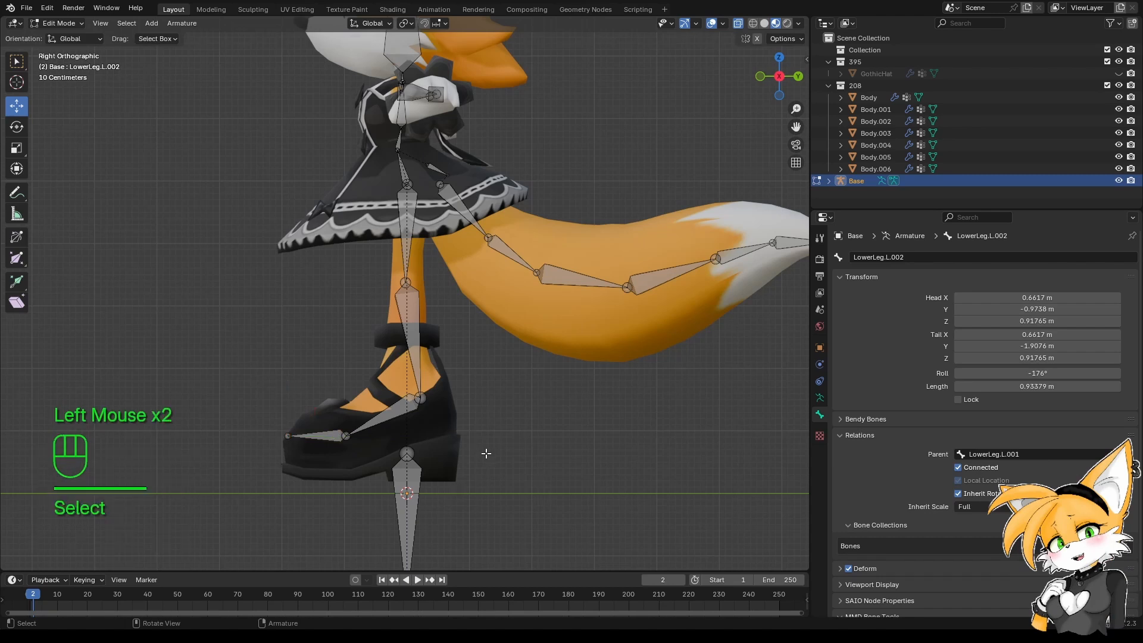
{"action": "key", "text": "ctrl+z"}
{"action": "key", "text": "ctrl+z"}
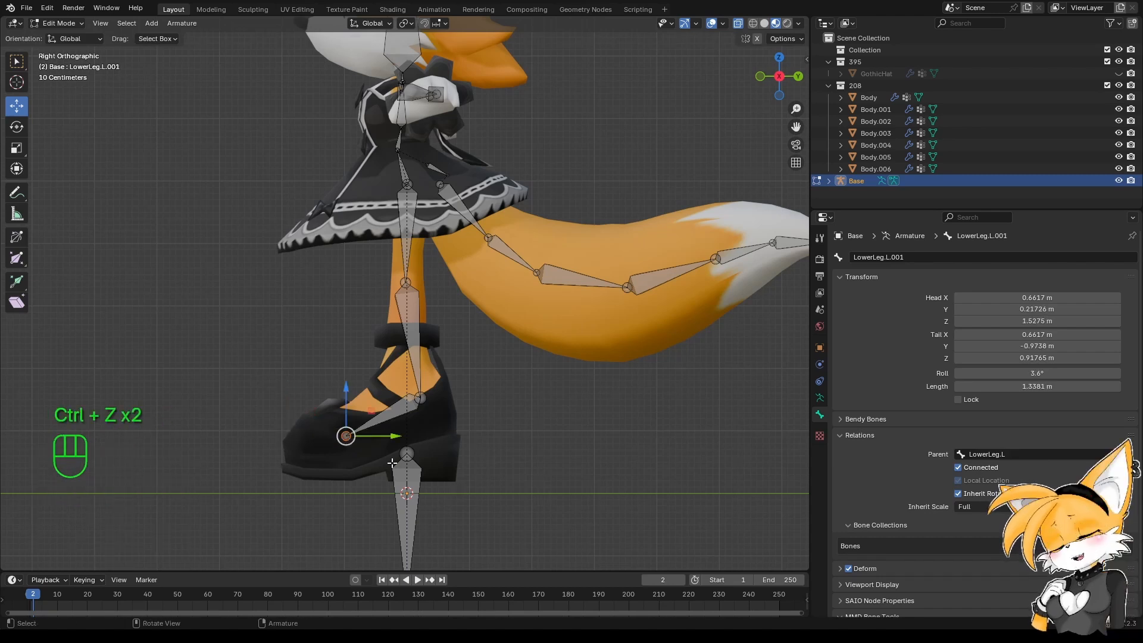
Extend the foot bone's tip forward to Y -1.8123 m and lower the ankle joint by 0.18104 m.
{"action": "left_click_drag", "start_coordinate": [388, 441], "coordinate": [332, 439]}
{"action": "left_click", "coordinate": [420, 399]}
{"action": "left_click_drag", "start_coordinate": [420, 360], "coordinate": [418, 400]}
Shift the foot bone's tip along X to 0.69104 m, centring it in the shoe.
{"action": "middle_click_drag", "start_coordinate": [429, 417], "coordinate": [477, 479]}
{"action": "scroll", "coordinate": [489, 526], "scroll_direction": "down", "scroll_amount": 2}
{"action": "mouse_move", "coordinate": [476, 480]}
{"action": "middle_mouse_down"}
{"action": "mouse_move", "coordinate": [475, 470]}
{"action": "mouse_move", "coordinate": [466, 490]}
{"action": "middle_mouse_up"}
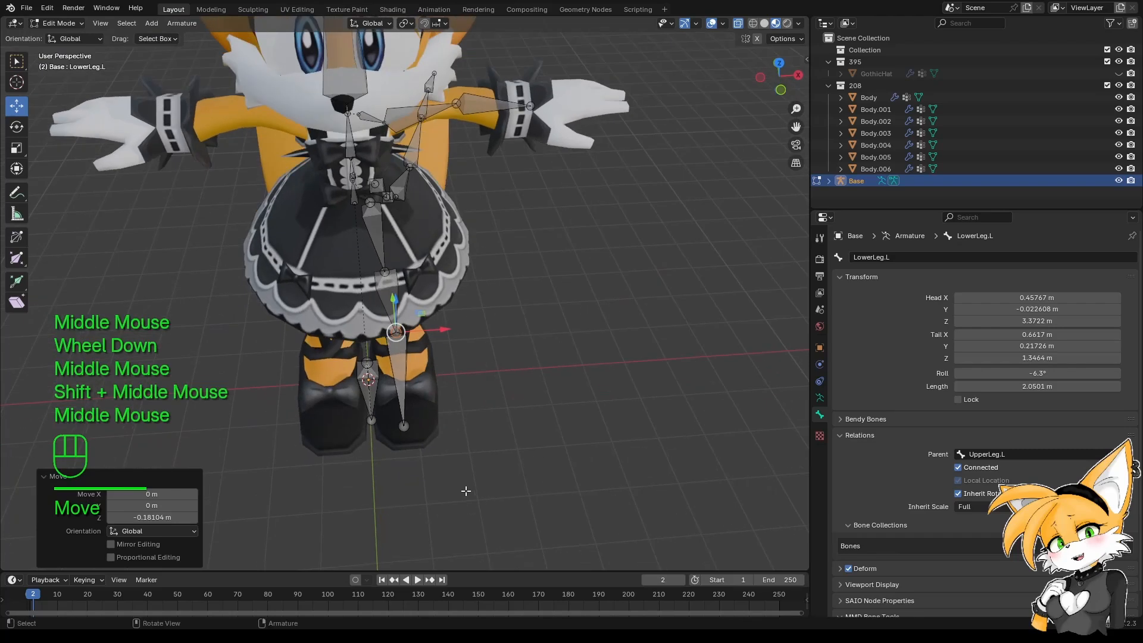
{"action": "left_click", "coordinate": [404, 426]}
{"action": "left_click_drag", "start_coordinate": [443, 426], "coordinate": [448, 421]}
{"action": "middle_click_drag", "start_coordinate": [447, 421], "coordinate": [502, 391]}
{"action": "scroll", "coordinate": [485, 476], "scroll_direction": "down", "scroll_amount": 1}
{"action": "scroll", "coordinate": [484, 477], "scroll_direction": "down", "scroll_amount": 1}
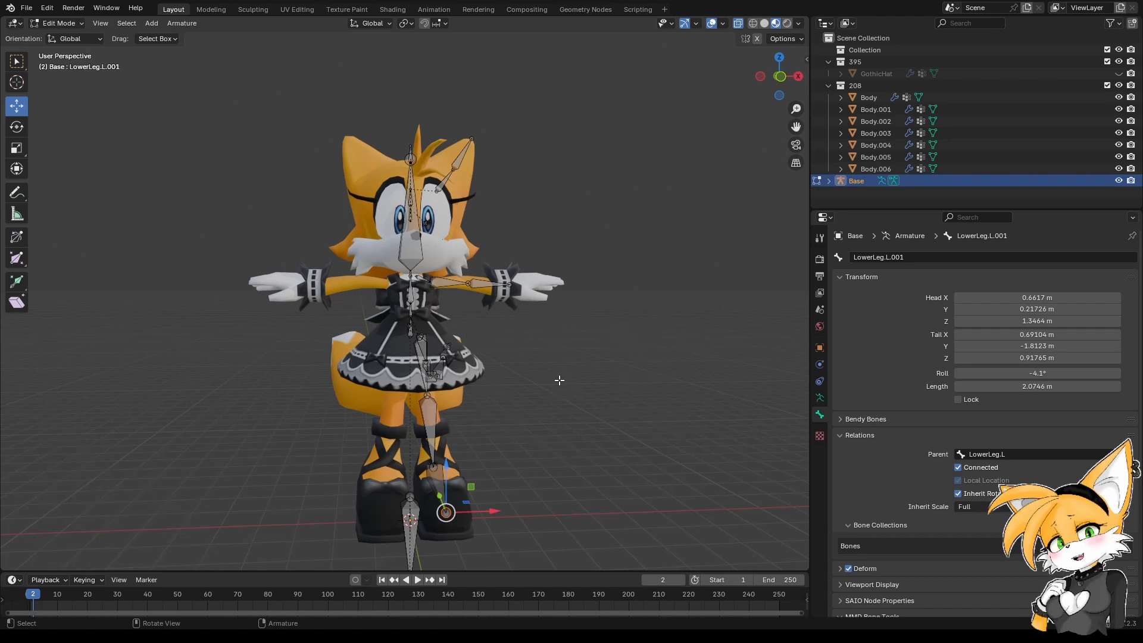
{"action": "middle_click_drag", "start_coordinate": [580, 356], "coordinate": [570, 349]}
{"action": "middle_click_drag", "start_coordinate": [535, 362], "coordinate": [587, 301]}
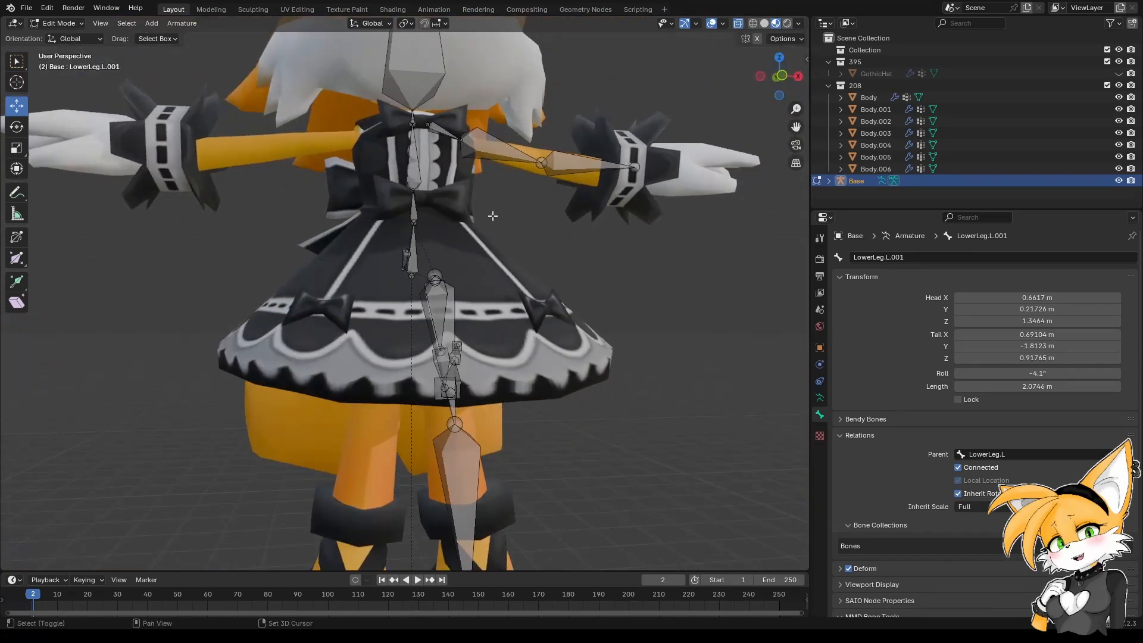
{"action": "middle_click_drag", "start_coordinate": [492, 214], "coordinate": [587, 334], "text": "shift"}
{"action": "scroll", "coordinate": [412, 425], "scroll_direction": "down", "scroll_amount": 2}
{"action": "key", "text": "n"}
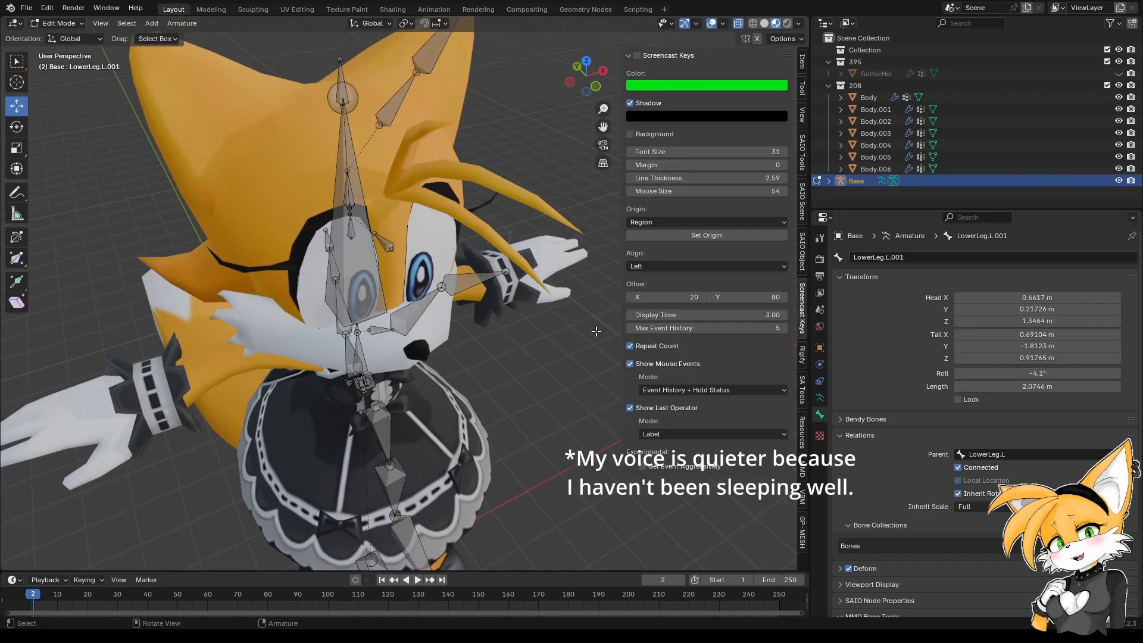
{"action": "key", "text": "n"}
Duplicate the head bone and move the copy about 0.72 m backward along Y.
{"action": "middle_click_drag", "start_coordinate": [573, 273], "coordinate": [405, 216]}
{"action": "scroll", "coordinate": [405, 215], "scroll_direction": "down", "scroll_amount": 1}
{"action": "scroll", "coordinate": [405, 216], "scroll_direction": "up", "scroll_amount": 2}
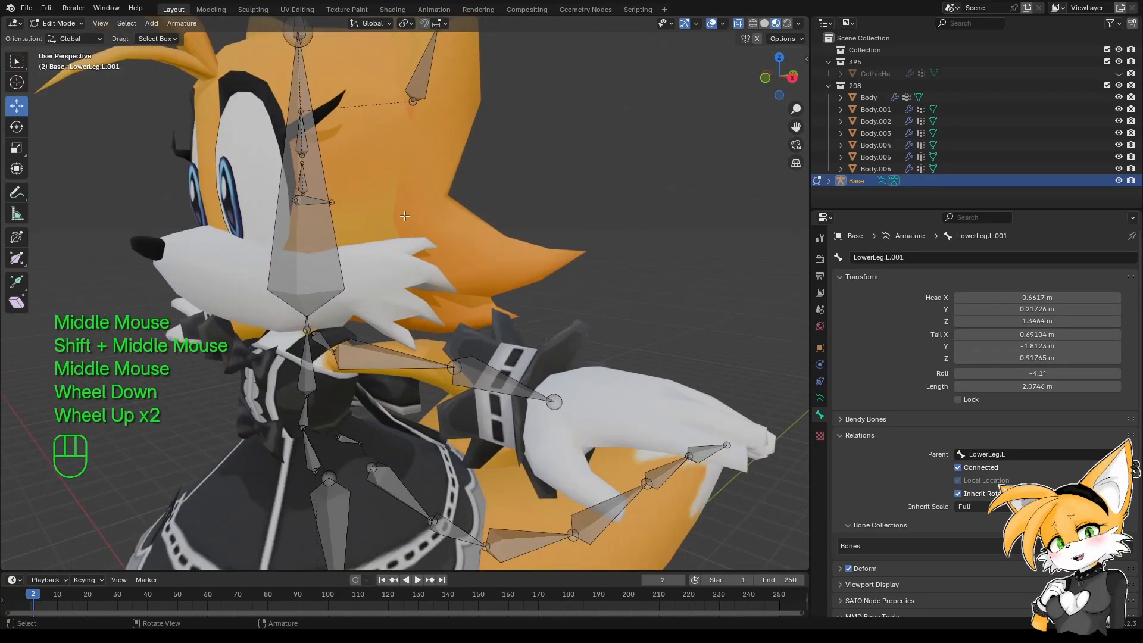
{"action": "middle_click_drag", "start_coordinate": [473, 246], "coordinate": [443, 331], "text": "shift"}
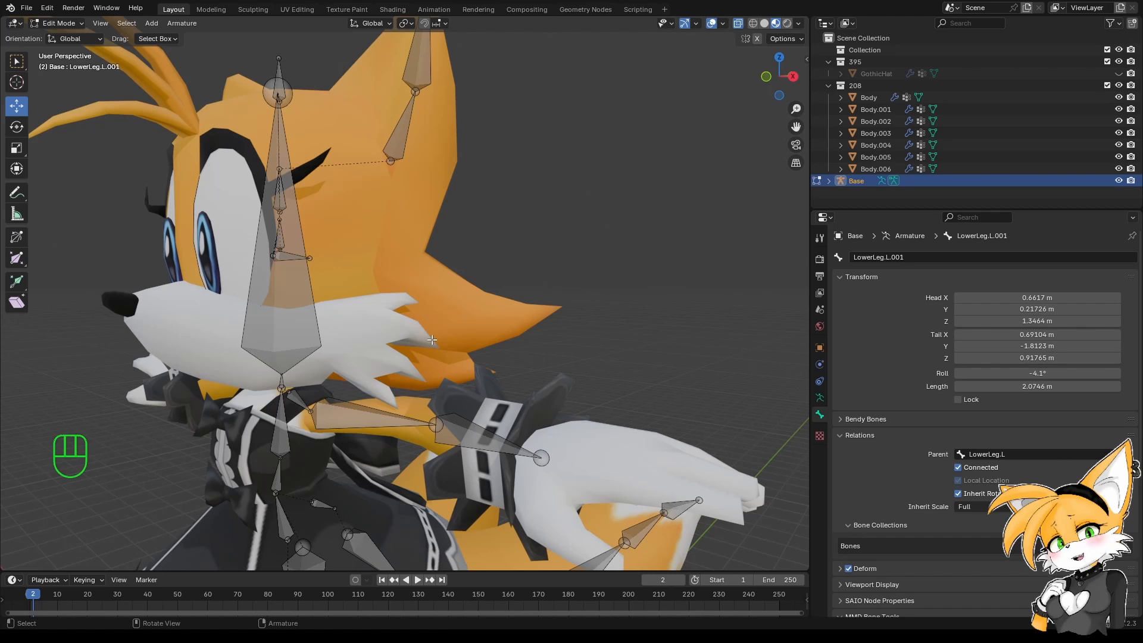
{"action": "middle_click_drag", "start_coordinate": [420, 335], "coordinate": [254, 341]}
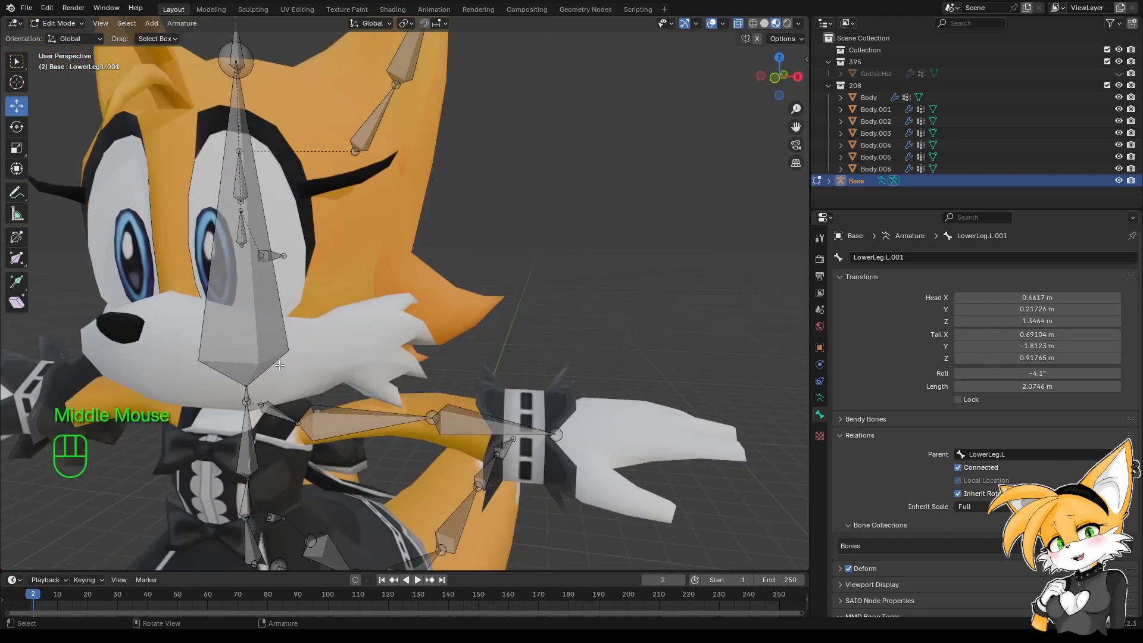
{"action": "left_click", "coordinate": [255, 342]}
{"action": "key", "text": "shift+d"}
{"action": "right_click", "coordinate": [394, 353]}
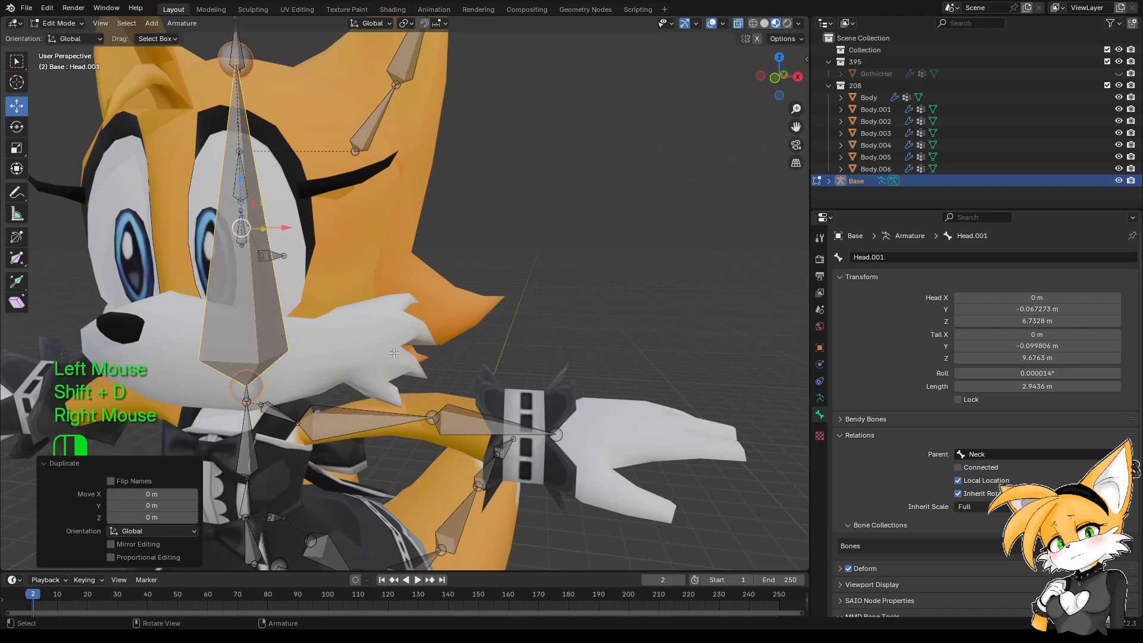
{"action": "key", "text": "KP_1"}
{"action": "key", "text": "KP_3"}
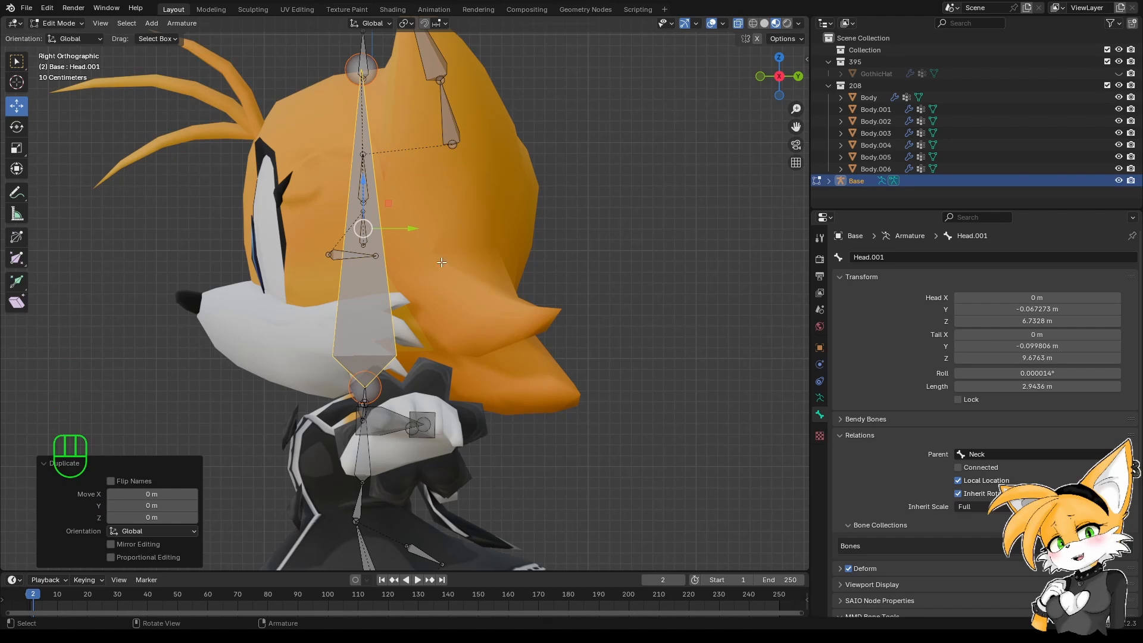
{"action": "left_click", "coordinate": [364, 76]}
{"action": "key", "text": "ctrl+z"}
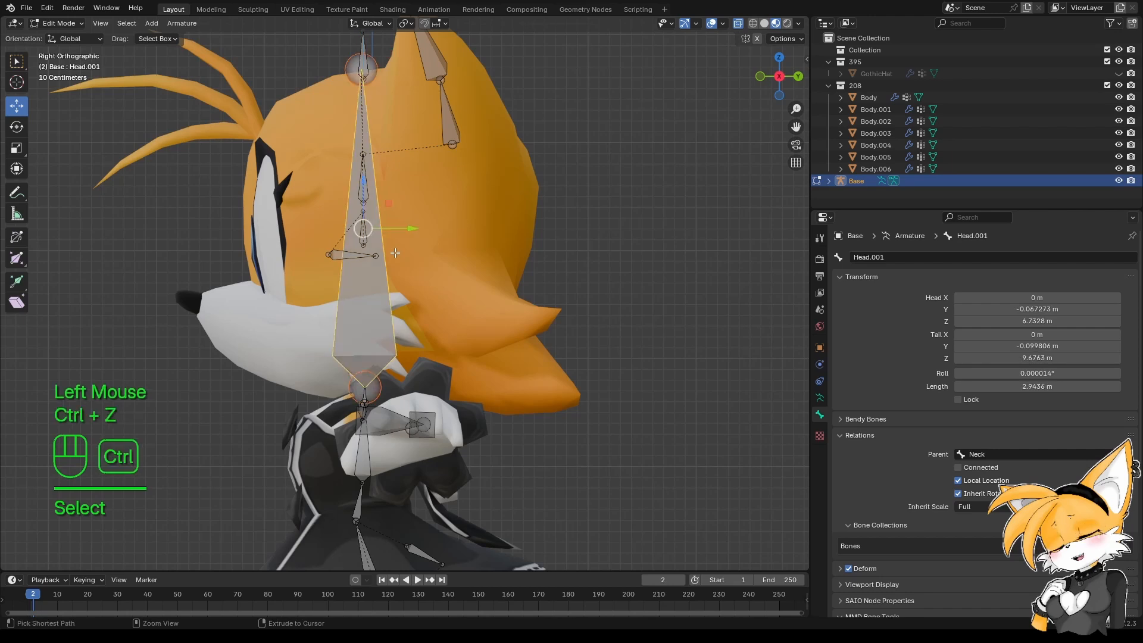
{"action": "left_click_drag", "start_coordinate": [411, 228], "coordinate": [490, 229]}
Place the copied bone's base at Y 0.59442 m, Z 7.582 m and its tip at Y 1.6923 m, Z 7.4486 m along the back hair spike.
{"action": "left_click", "coordinate": [443, 393]}
{"action": "left_click_drag", "start_coordinate": [441, 369], "coordinate": [467, 296]}
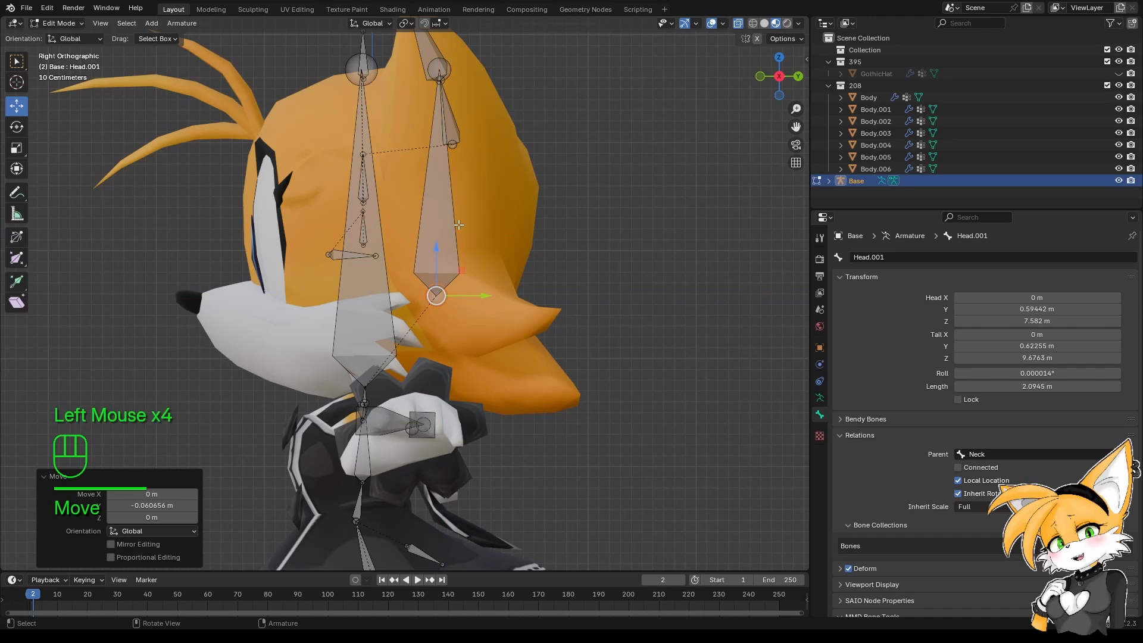
{"action": "left_click", "coordinate": [440, 71]}
{"action": "left_click", "coordinate": [439, 72]}
{"action": "left_click", "coordinate": [440, 71]}
{"action": "left_click_drag", "start_coordinate": [465, 71], "coordinate": [604, 311]}
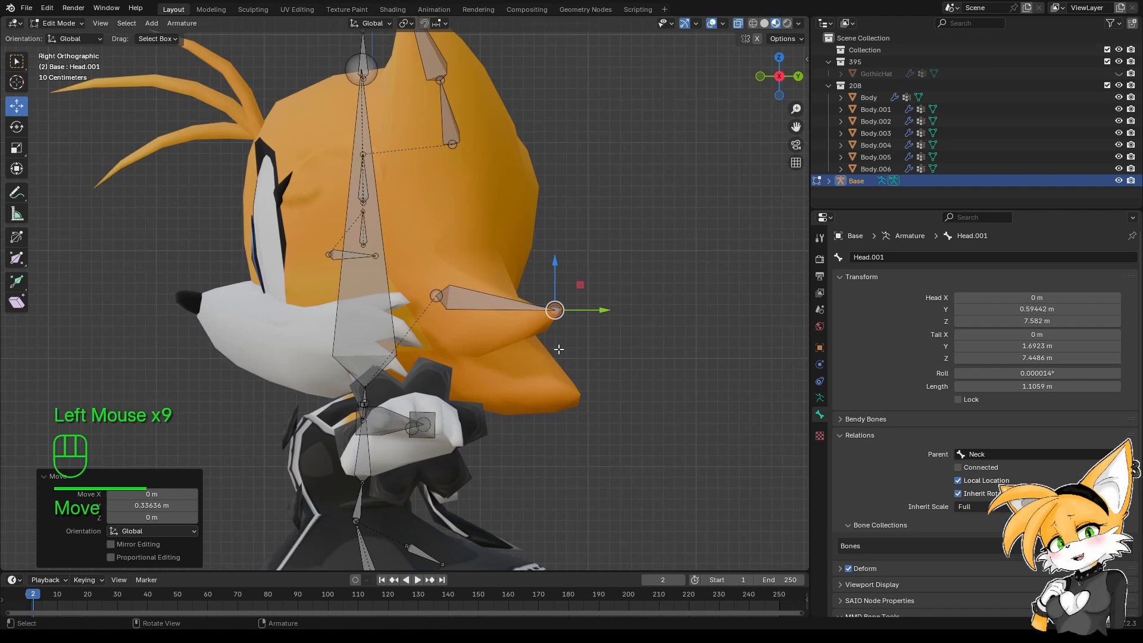
Move the whole copied bone 1.33 m along X toward the side hair spike.
{"action": "key", "text": "KP_7"}
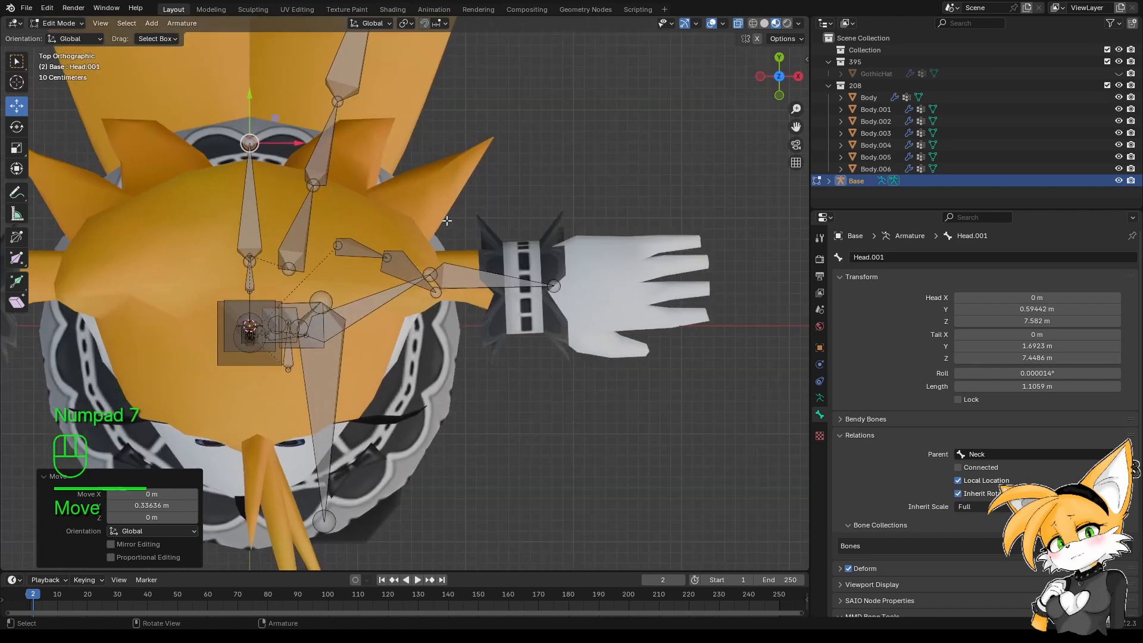
{"action": "scroll", "coordinate": [423, 324], "scroll_direction": "down", "scroll_amount": 2}
{"action": "middle_click_drag", "start_coordinate": [423, 324], "coordinate": [356, 270]}
{"action": "left_click", "coordinate": [343, 254]}
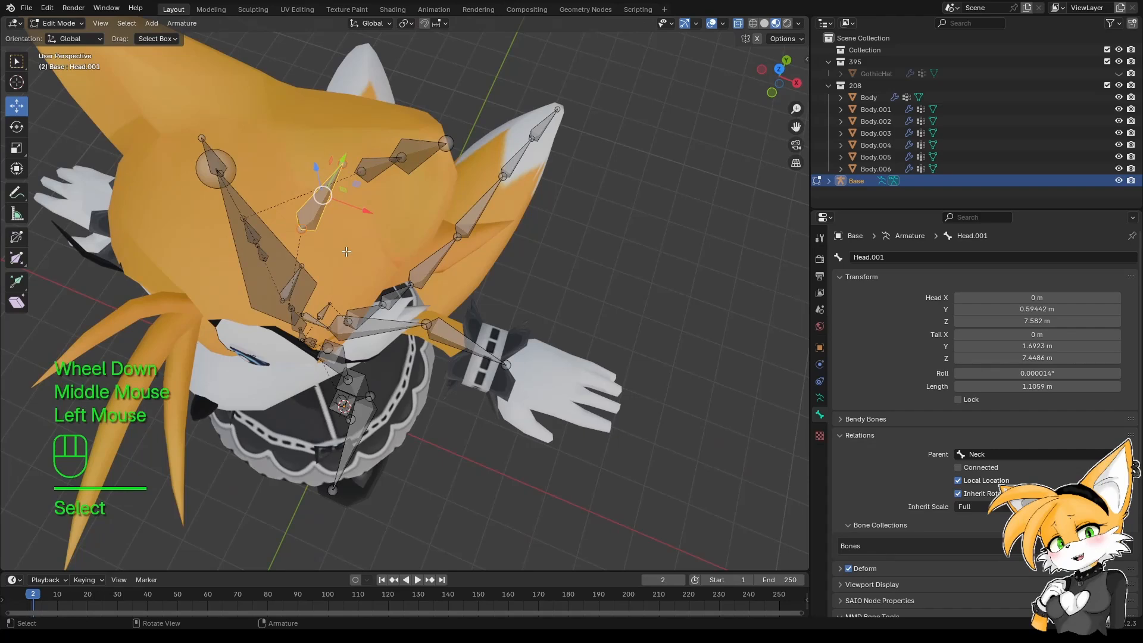
{"action": "key", "text": "KP_7"}
{"action": "left_click_drag", "start_coordinate": [296, 220], "coordinate": [420, 218]}
Move the copied bone's tip to X 2.2299 m, Y 1.7121 m at the point of the hair spike.
{"action": "left_click", "coordinate": [395, 168]}
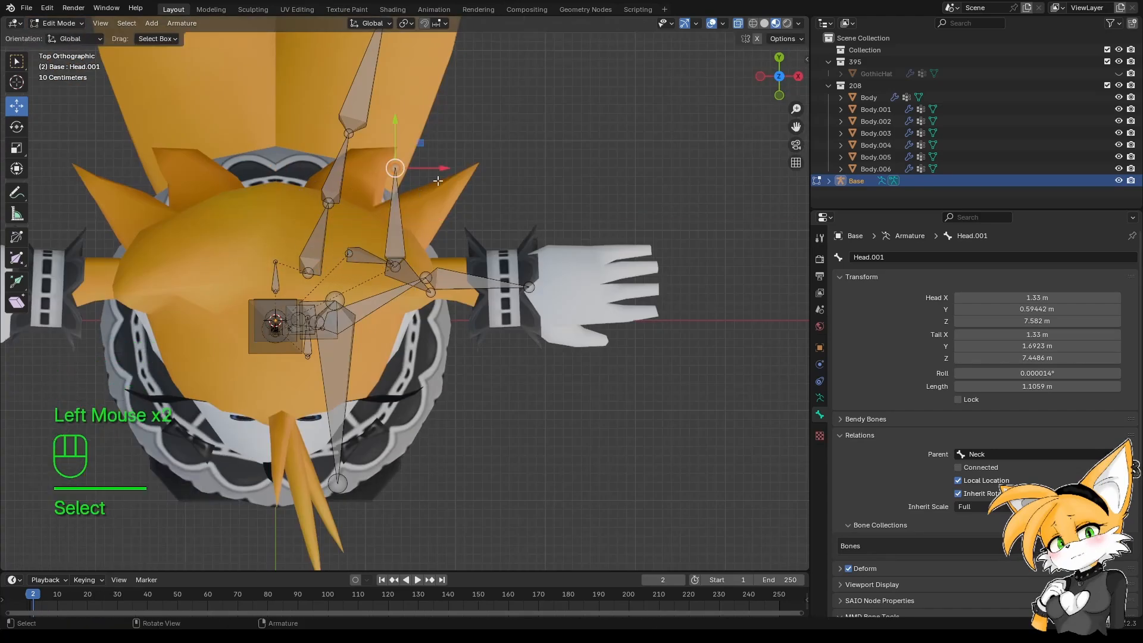
{"action": "left_click_drag", "start_coordinate": [447, 171], "coordinate": [525, 170]}
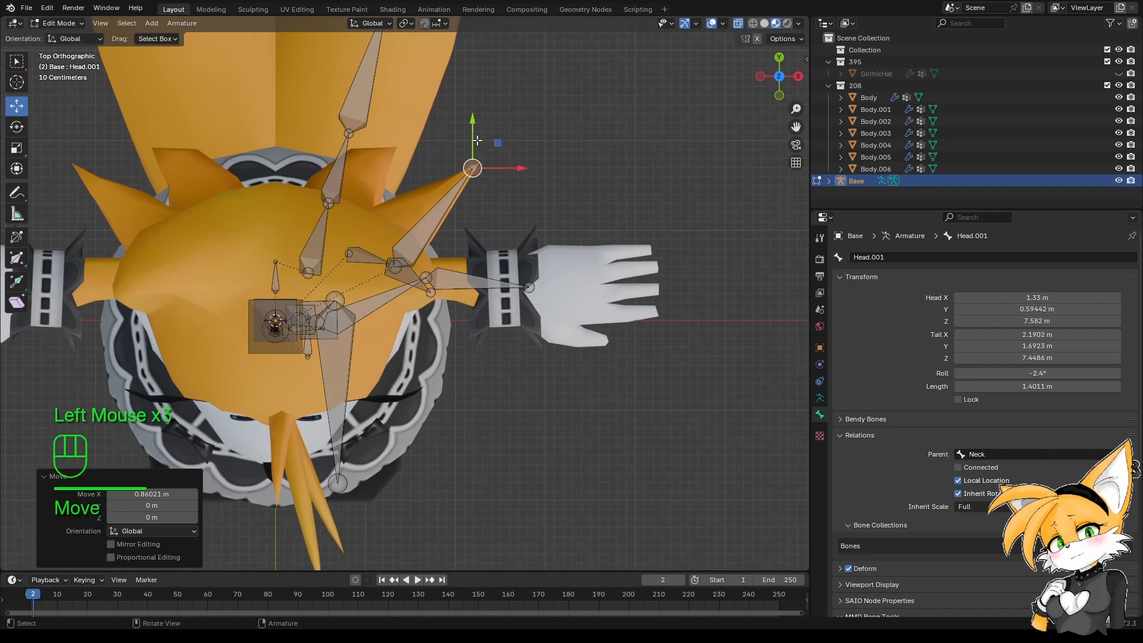
{"action": "left_click_drag", "start_coordinate": [474, 123], "coordinate": [474, 121]}
{"action": "left_click_drag", "start_coordinate": [509, 172], "coordinate": [506, 175]}
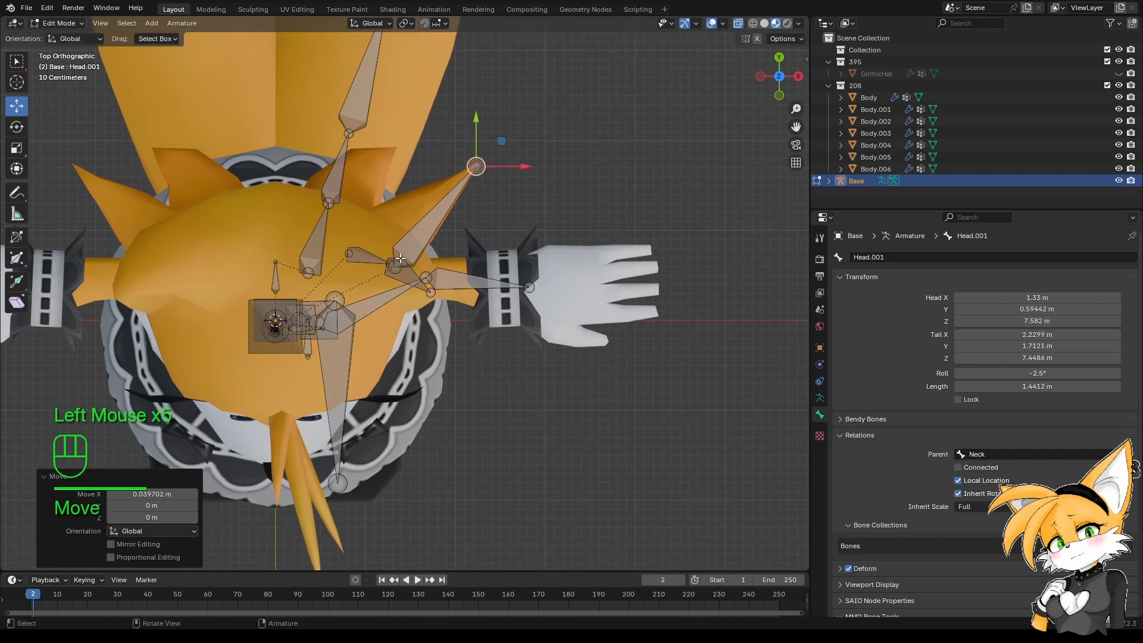
Move the hair spike bone's base to X 1.2308 m, Y 0.72015 m, aligning it with the spike.
{"action": "left_click", "coordinate": [404, 265]}
{"action": "left_click", "coordinate": [400, 257]}
{"action": "left_click", "coordinate": [397, 261]}
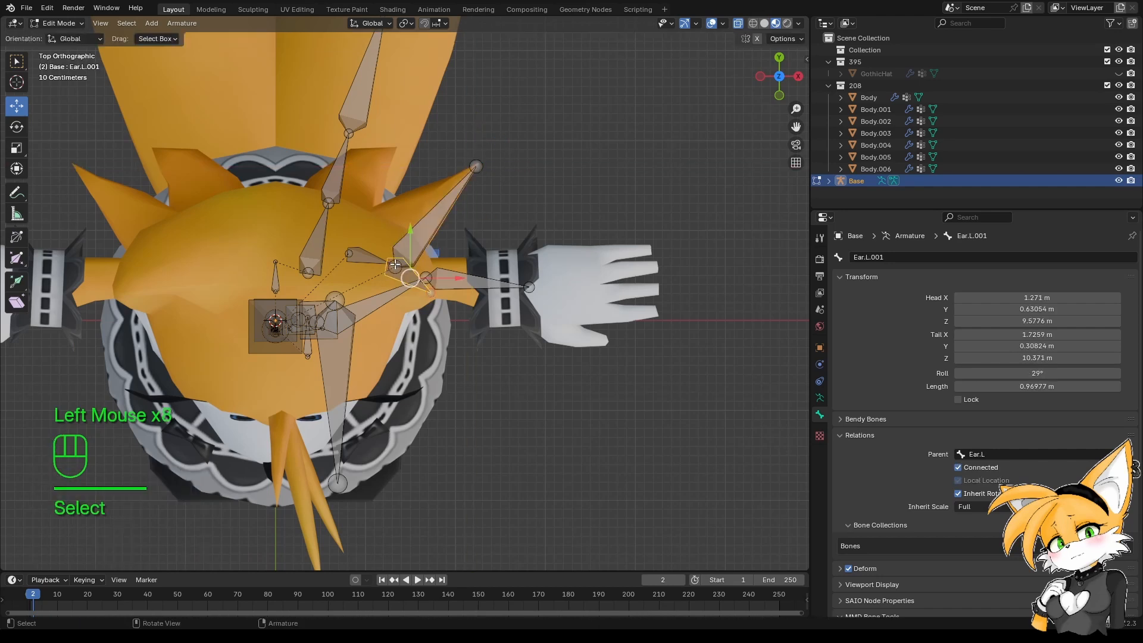
{"action": "left_click", "coordinate": [395, 263]}
{"action": "middle_click_drag", "start_coordinate": [395, 264], "coordinate": [426, 333]}
{"action": "left_click", "coordinate": [427, 282]}
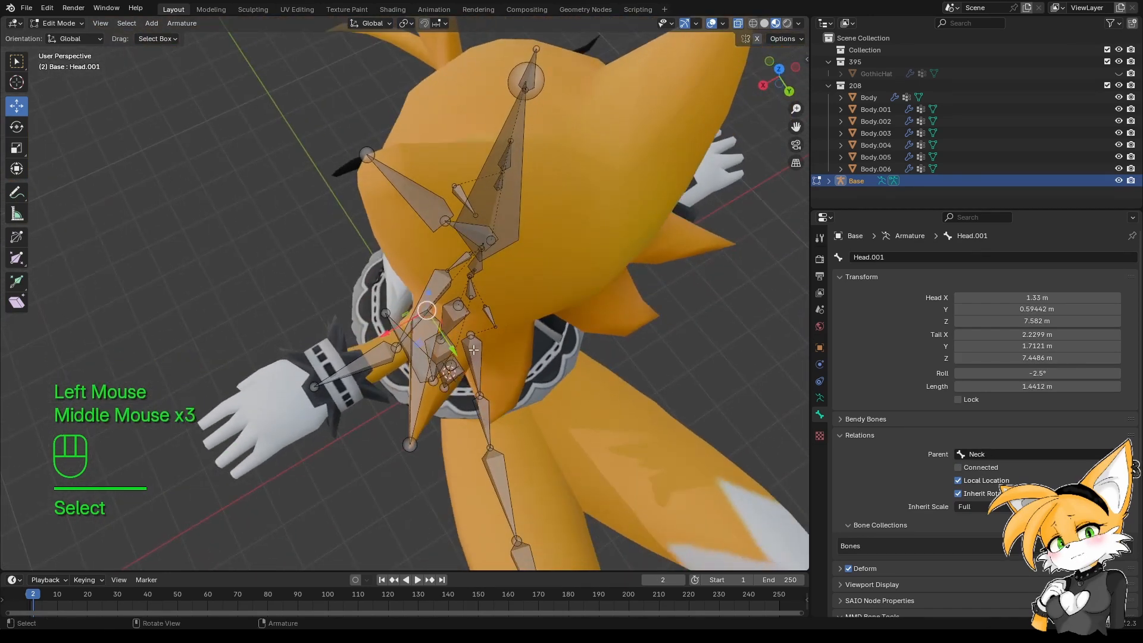
{"action": "key", "text": "KP_7"}
{"action": "left_click_drag", "start_coordinate": [446, 269], "coordinate": [425, 268]}
{"action": "left_click_drag", "start_coordinate": [393, 228], "coordinate": [393, 203]}
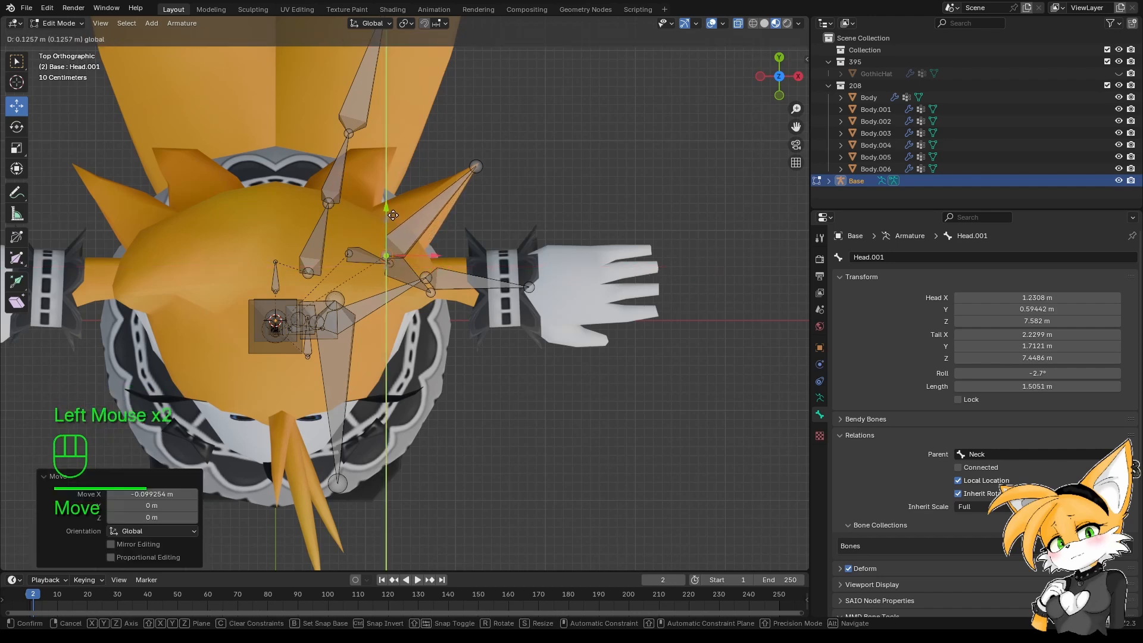
Set HairBase as the parent of the hair spike bone.
{"action": "middle_click_drag", "start_coordinate": [572, 383], "coordinate": [360, 268]}
{"action": "scroll", "coordinate": [500, 258], "scroll_direction": "down", "scroll_amount": 1}
{"action": "scroll", "coordinate": [464, 270], "scroll_direction": "up", "scroll_amount": 2}
{"action": "scroll", "coordinate": [451, 321], "scroll_direction": "down", "scroll_amount": 1}
{"action": "left_click", "coordinate": [451, 321]}
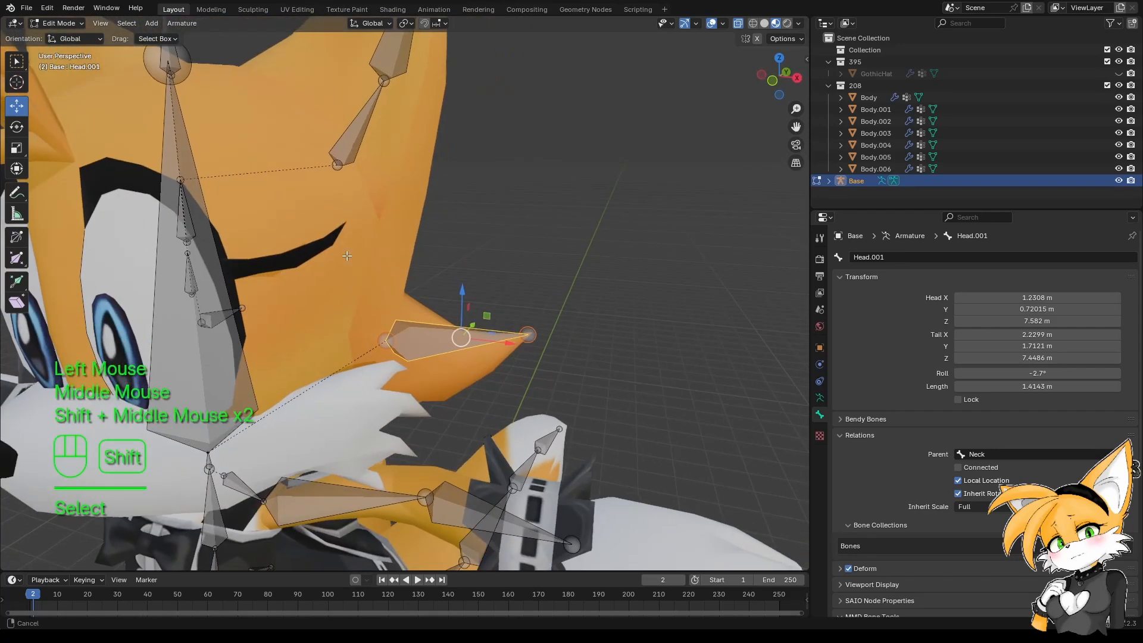
{"action": "left_click", "coordinate": [1029, 456]}
{"action": "type", "text": "hair"}
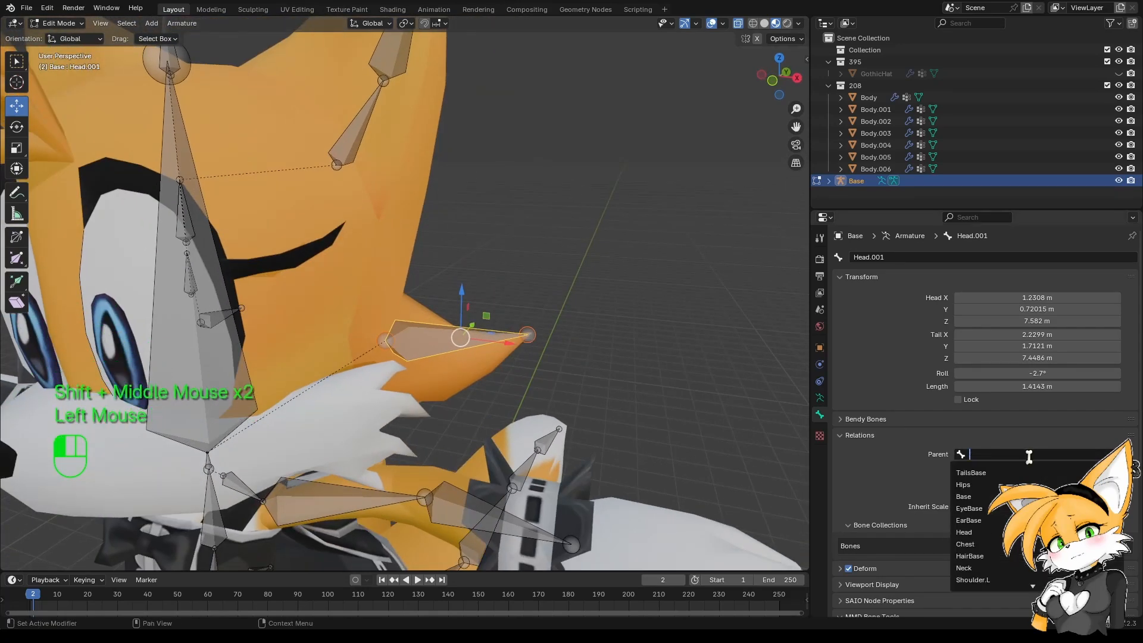
{"action": "key", "text": "Return"}
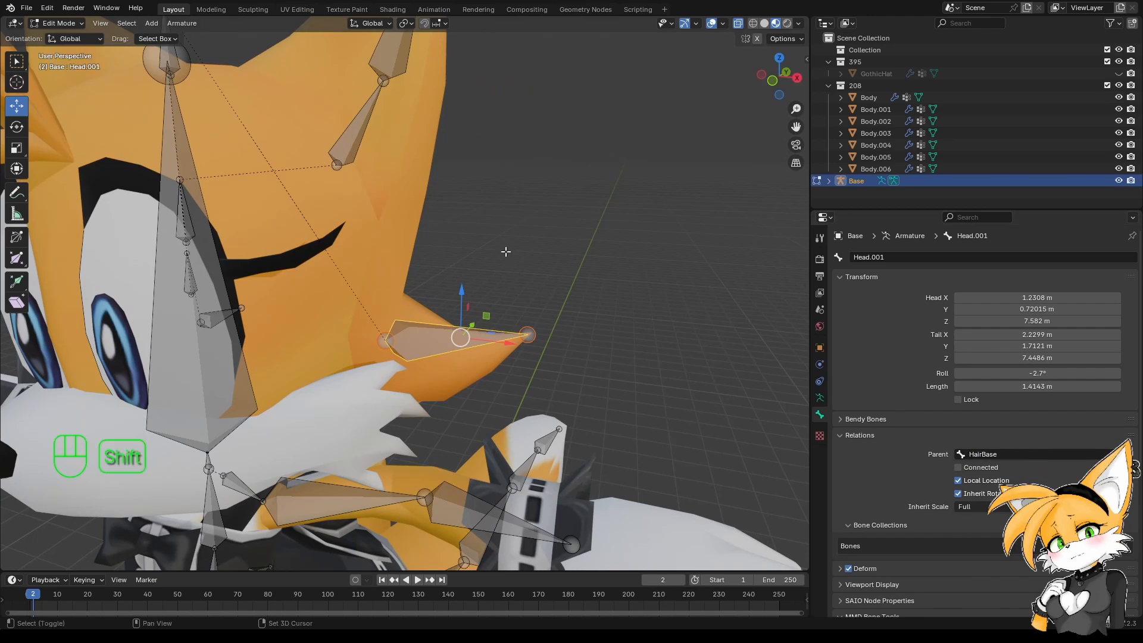
Rename the hair spike bone as HairBack.L.
{"action": "middle_click_drag", "start_coordinate": [505, 251], "coordinate": [458, 304], "text": "shift"}
{"action": "scroll", "coordinate": [480, 274], "scroll_direction": "up", "scroll_amount": 1}
{"action": "key", "text": "F2"}
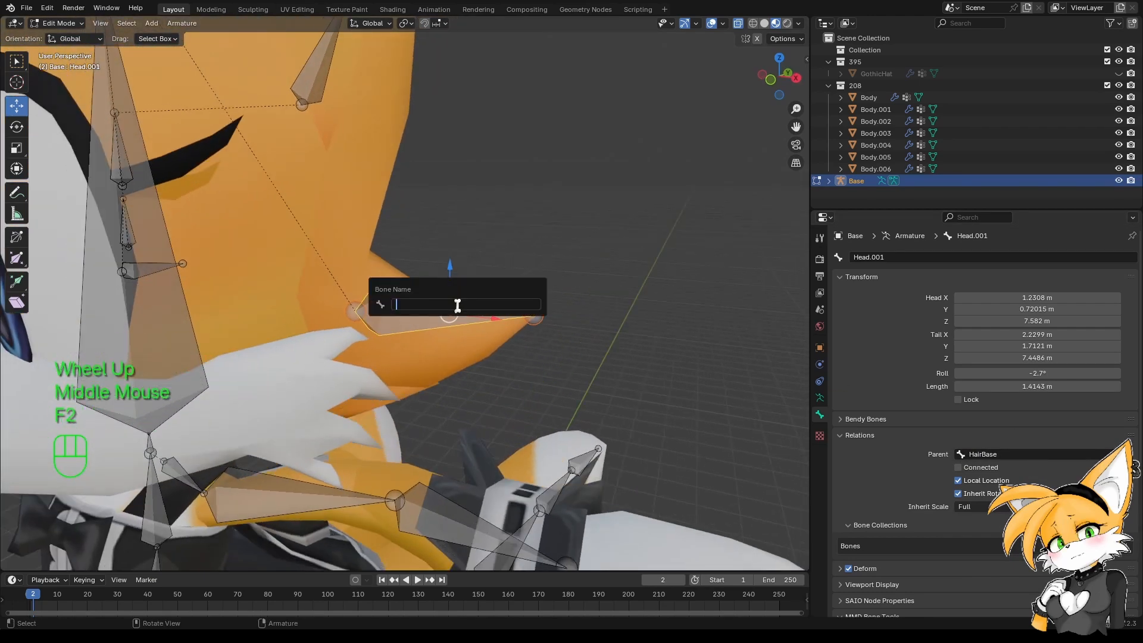
{"action": "type", "text": "HairBack.L"}
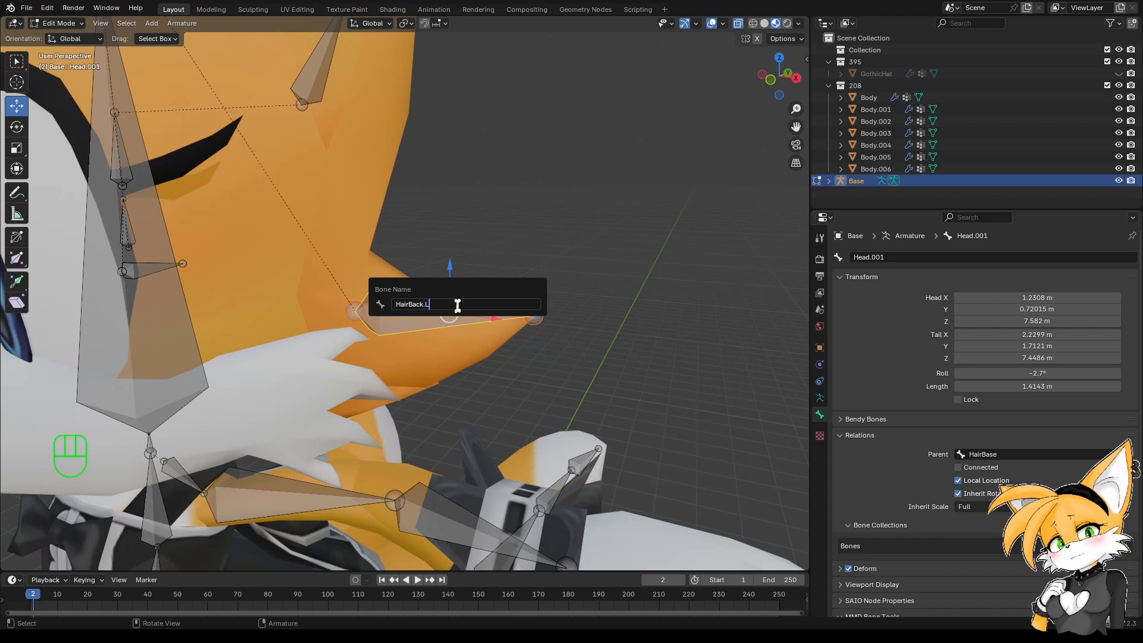
{"action": "key", "text": "Return"}
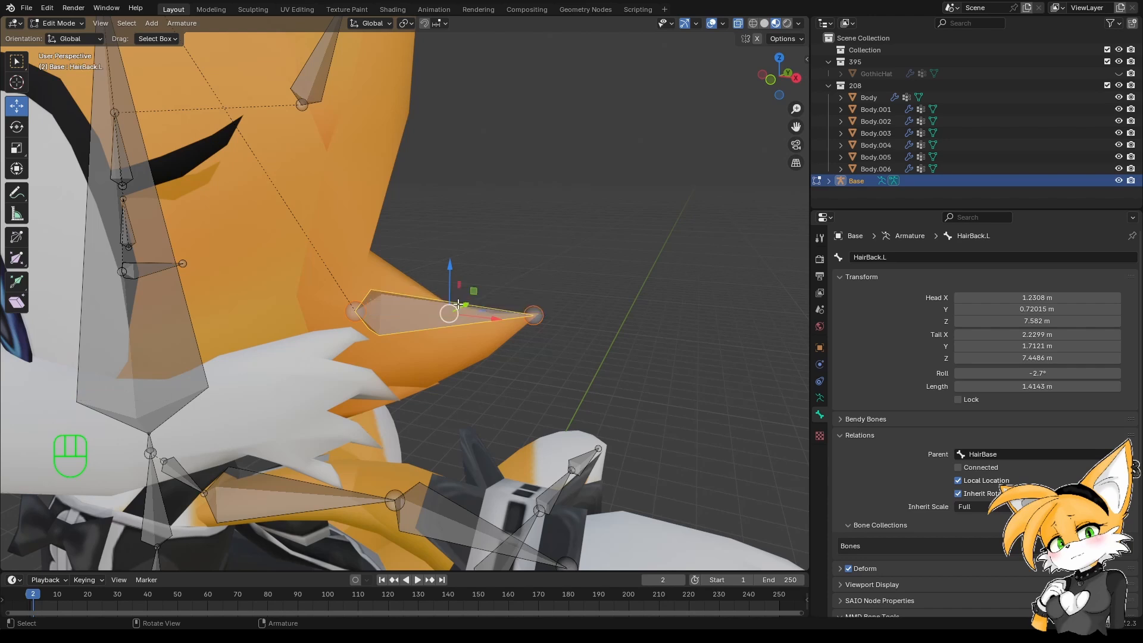
Change the hair spike bone's name to HairBack1.L.
{"action": "key", "text": "F2"}
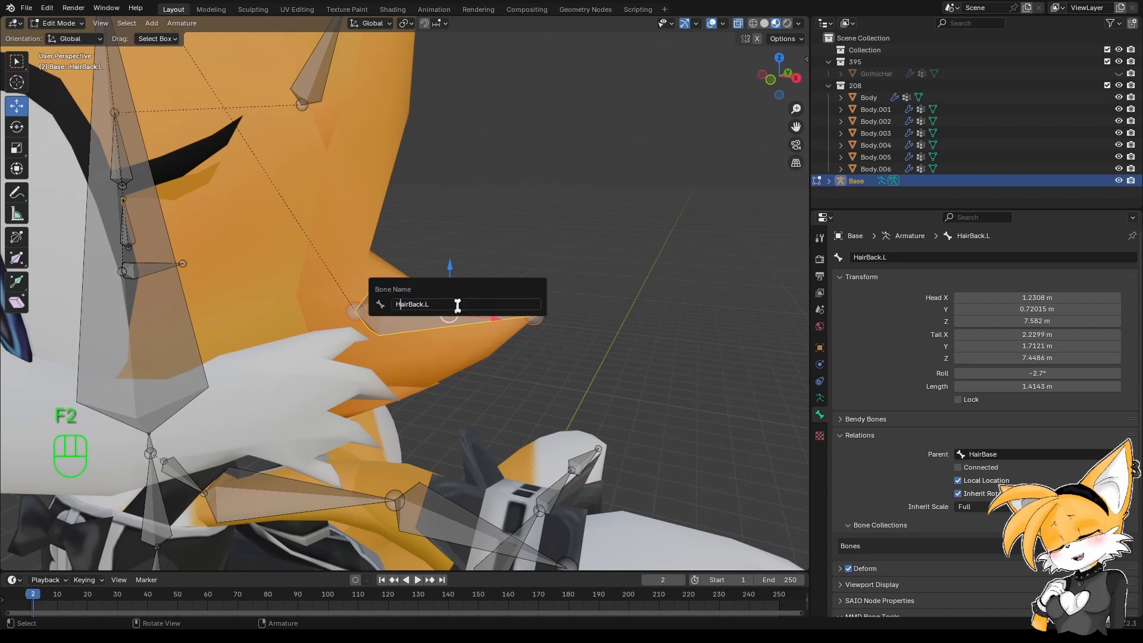
{"action": "key", "text": "Right"}
{"action": "type", "text": "1"}
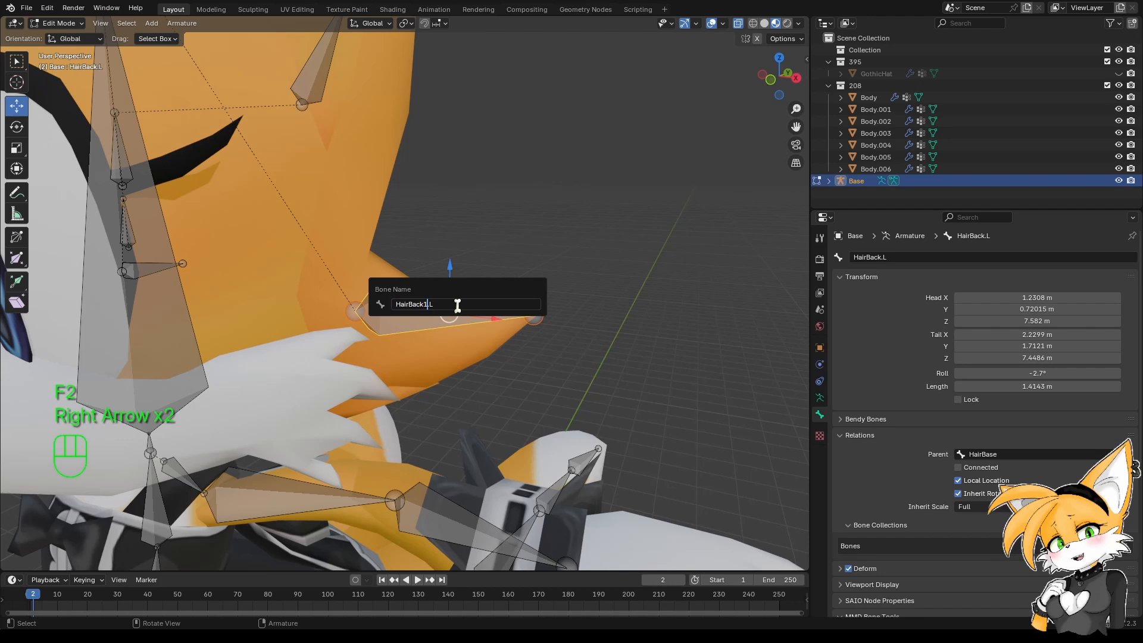
Name the outer back hair bone HairBack1.L and subdivide it with one cut.
{"action": "key", "text": "Return"}
{"action": "right_click", "coordinate": [458, 304]}
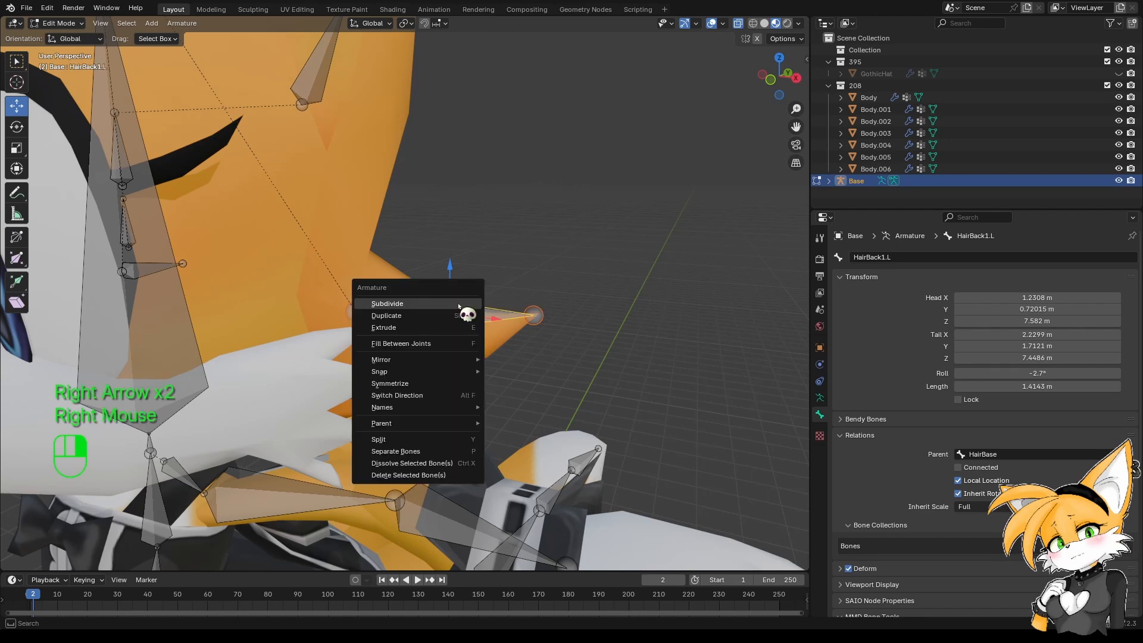
{"action": "left_click", "coordinate": [458, 306]}
Lower the middle joint of the HairBack1.L chain by about 0.23 m in the front view.
{"action": "key", "text": "KP_1"}
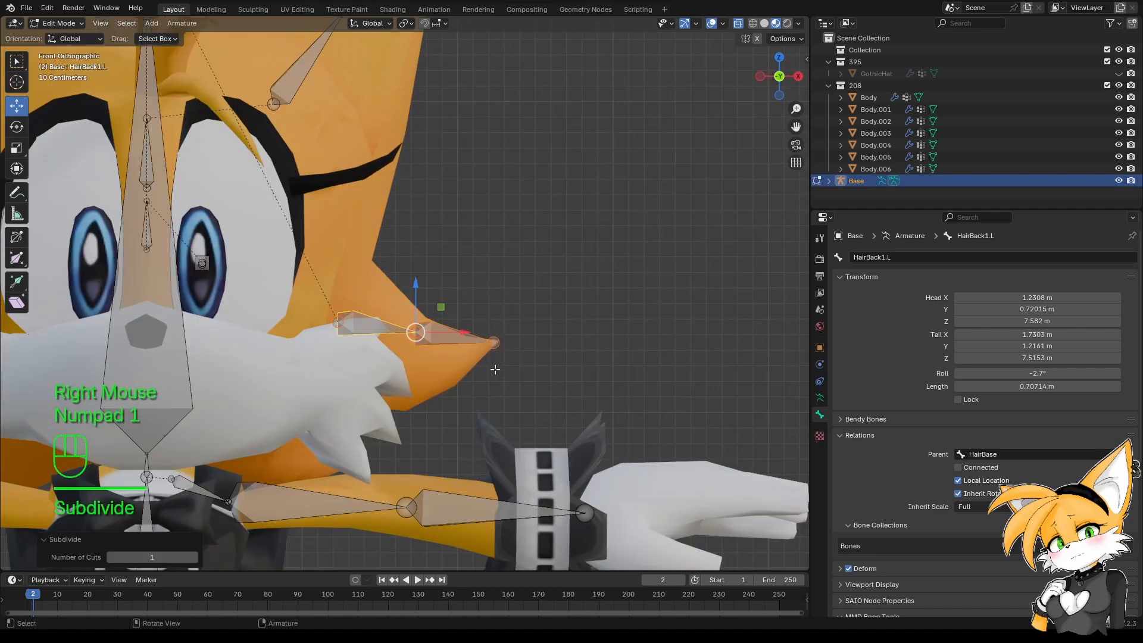
{"action": "left_click", "coordinate": [416, 331]}
{"action": "left_click_drag", "start_coordinate": [417, 294], "coordinate": [420, 329]}
{"action": "key", "text": "KP_1"}
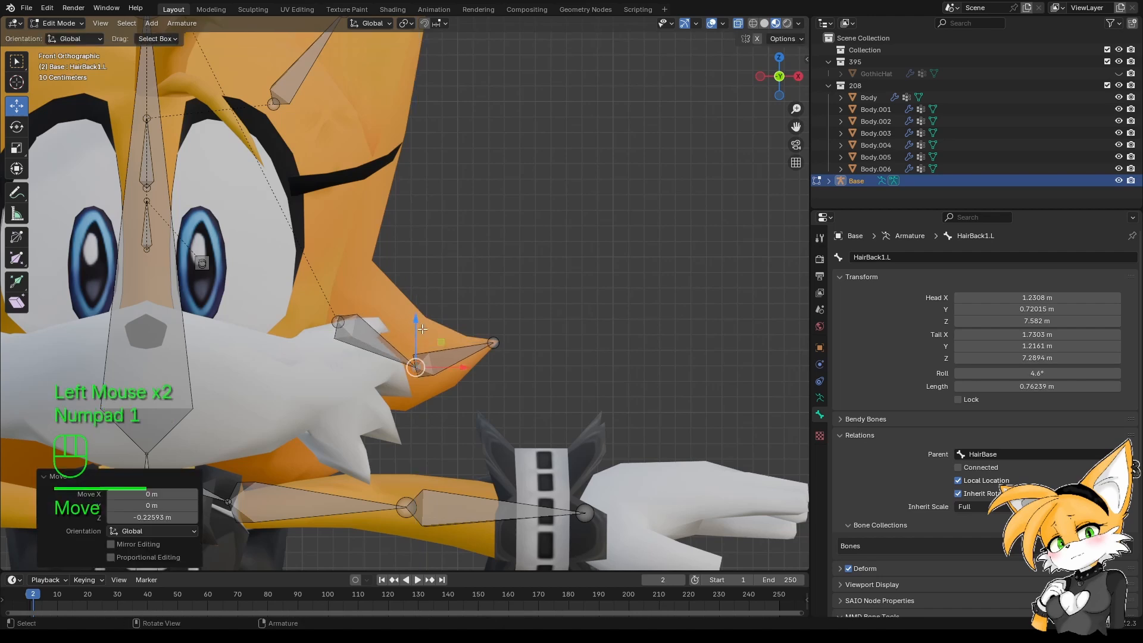
Move the HairBack1.L chain's middle joint about 0.09 m forward along Y and 0.11 m inward along X.
{"action": "key", "text": "KP_3"}
{"action": "middle_click_drag", "start_coordinate": [422, 329], "coordinate": [345, 423]}
{"action": "mouse_move", "coordinate": [393, 423]}
{"action": "middle_mouse_down"}
{"action": "mouse_move", "coordinate": [332, 431]}
{"action": "mouse_move", "coordinate": [316, 391]}
{"action": "mouse_move", "coordinate": [357, 462]}
{"action": "mouse_move", "coordinate": [411, 434]}
{"action": "middle_mouse_up"}
{"action": "scroll", "coordinate": [310, 396], "scroll_direction": "down", "scroll_amount": 2}
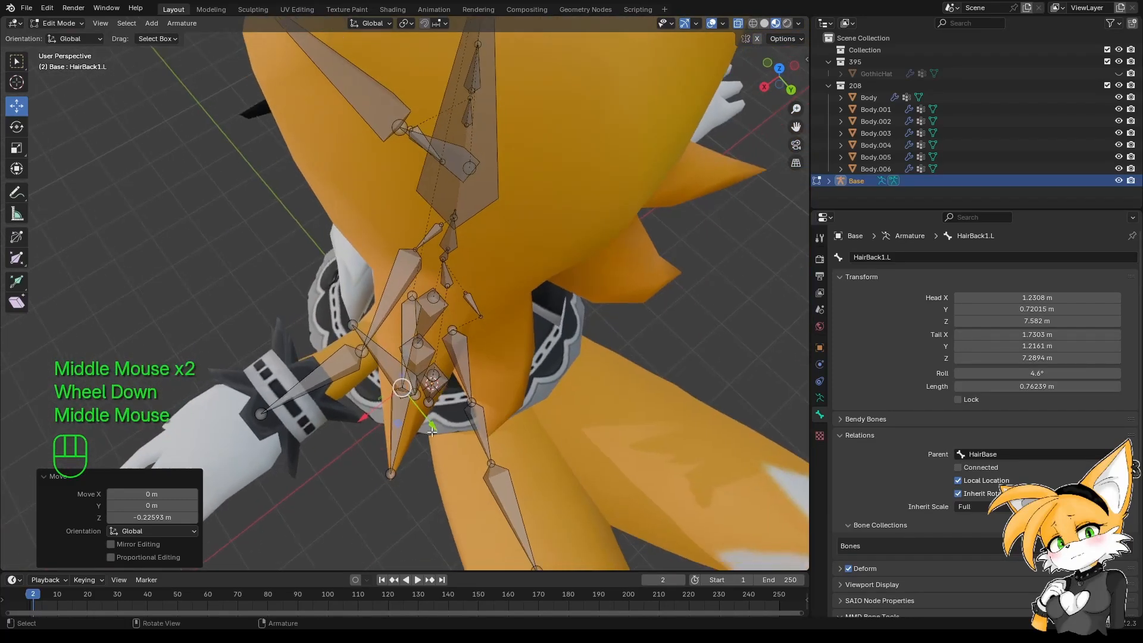
{"action": "left_click_drag", "start_coordinate": [432, 431], "coordinate": [432, 412]}
{"action": "left_click_drag", "start_coordinate": [358, 408], "coordinate": [388, 392]}
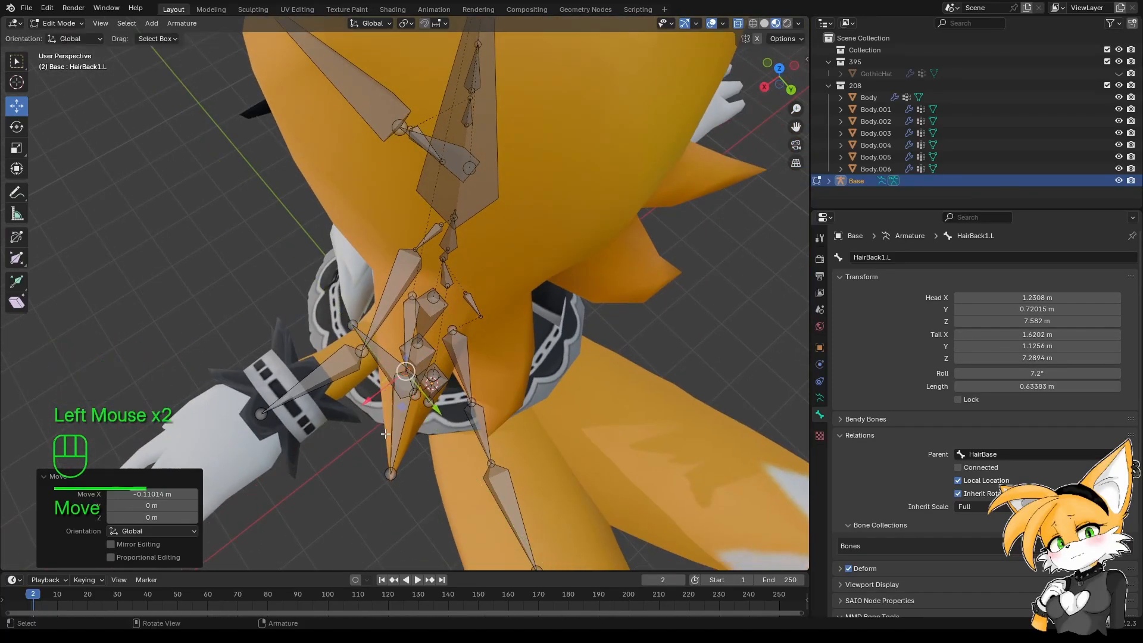
Duplicate the HairBack1.L root bone in place.
{"action": "middle_click_drag", "start_coordinate": [396, 438], "coordinate": [383, 282]}
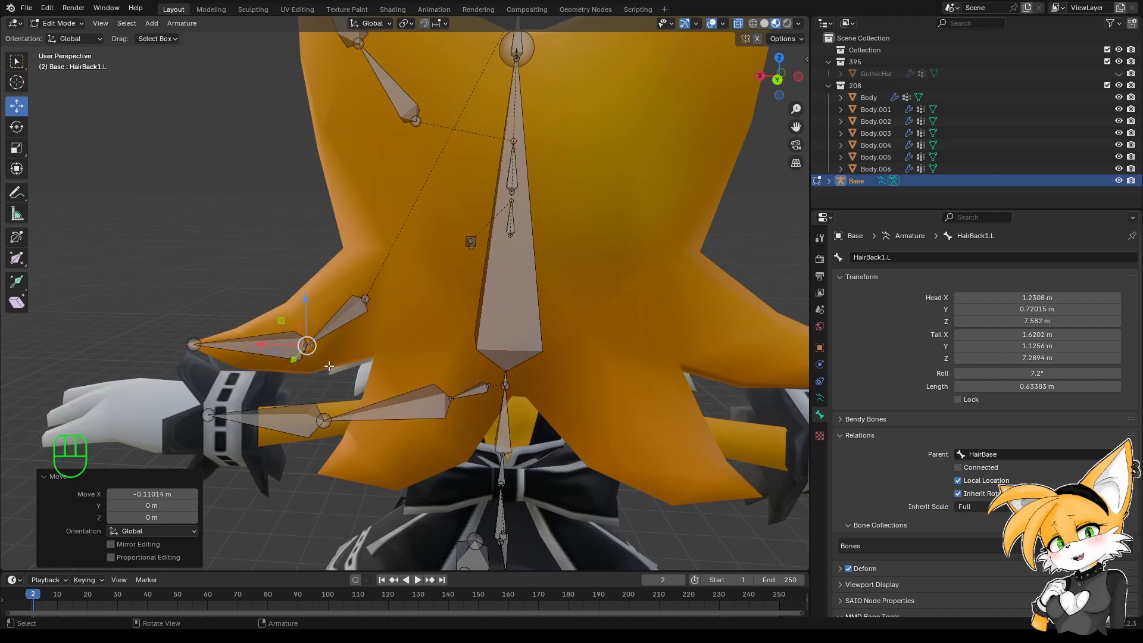
{"action": "middle_click_drag", "start_coordinate": [311, 338], "coordinate": [417, 373]}
{"action": "middle_click_drag", "start_coordinate": [416, 373], "coordinate": [339, 399]}
{"action": "middle_click_drag", "start_coordinate": [339, 399], "coordinate": [439, 213], "text": "shift"}
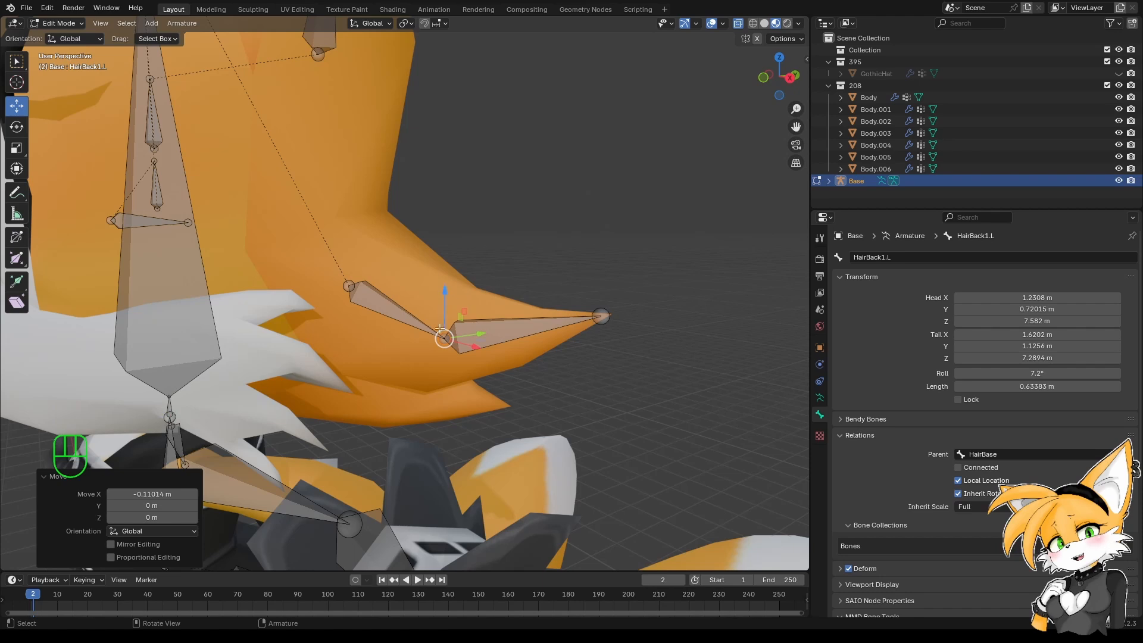
{"action": "middle_click_drag", "start_coordinate": [636, 338], "coordinate": [428, 212]}
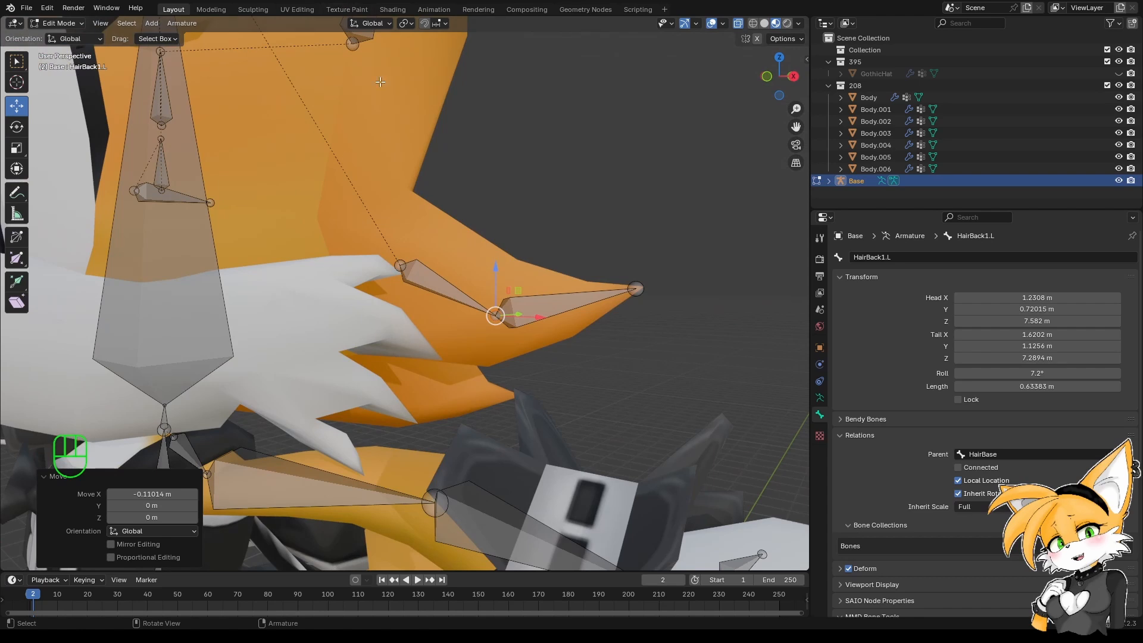
{"action": "middle_click_drag", "start_coordinate": [380, 82], "coordinate": [359, 354]}
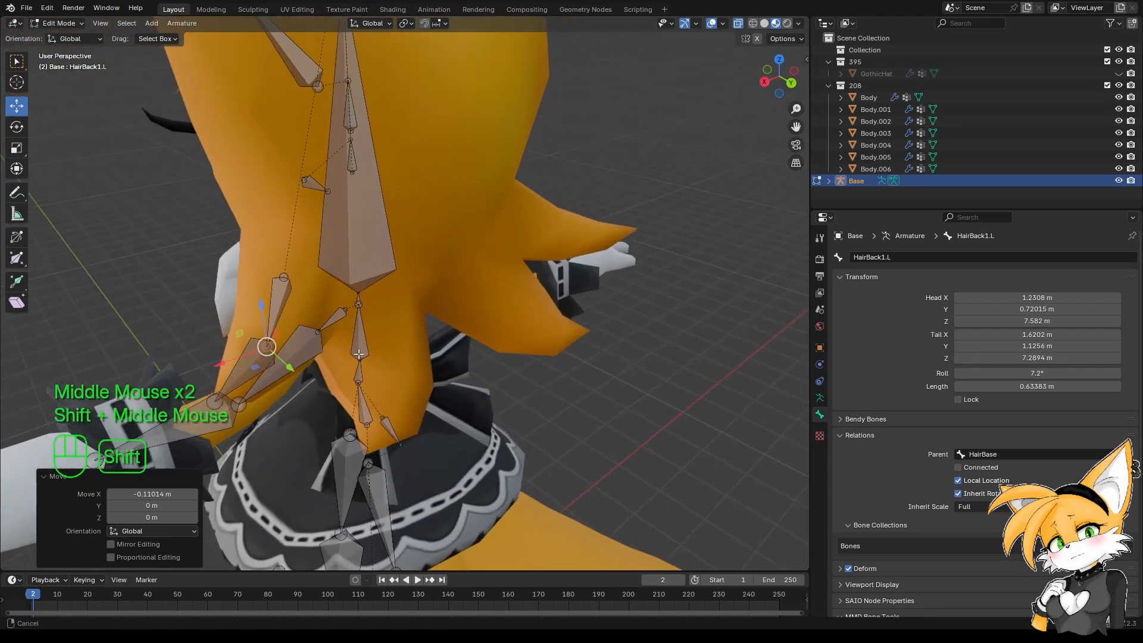
{"action": "left_click", "coordinate": [295, 316], "text": "shift"}
{"action": "left_click", "coordinate": [244, 381], "text": "shift"}
{"action": "middle_click_drag", "start_coordinate": [244, 382], "coordinate": [375, 357]}
{"action": "left_click", "coordinate": [377, 356]}
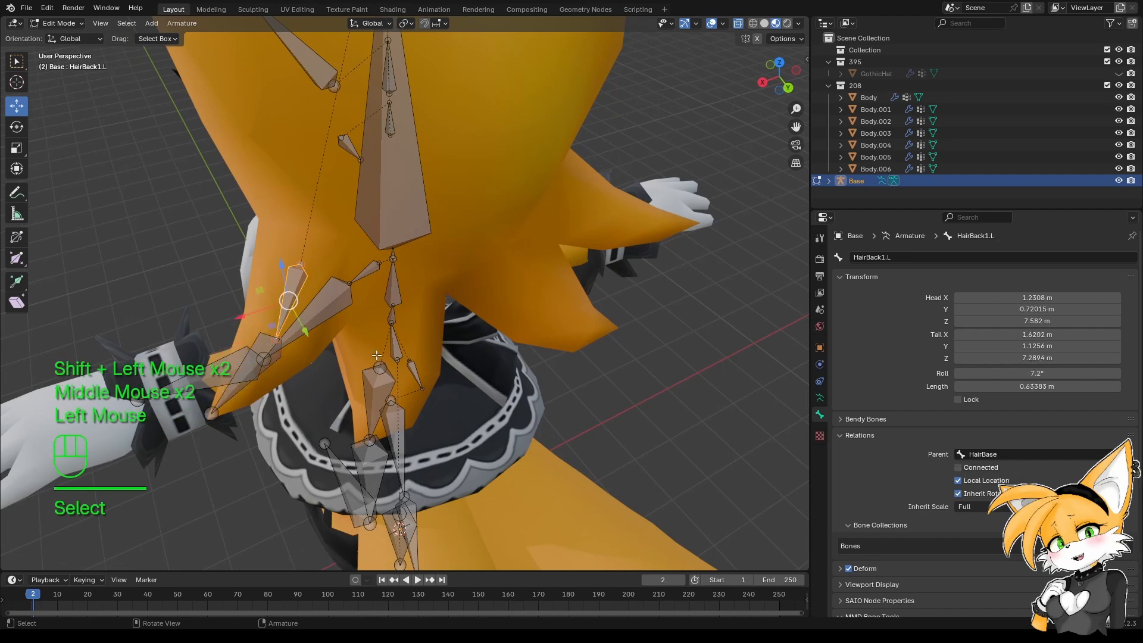
{"action": "key", "text": "shift+d"}
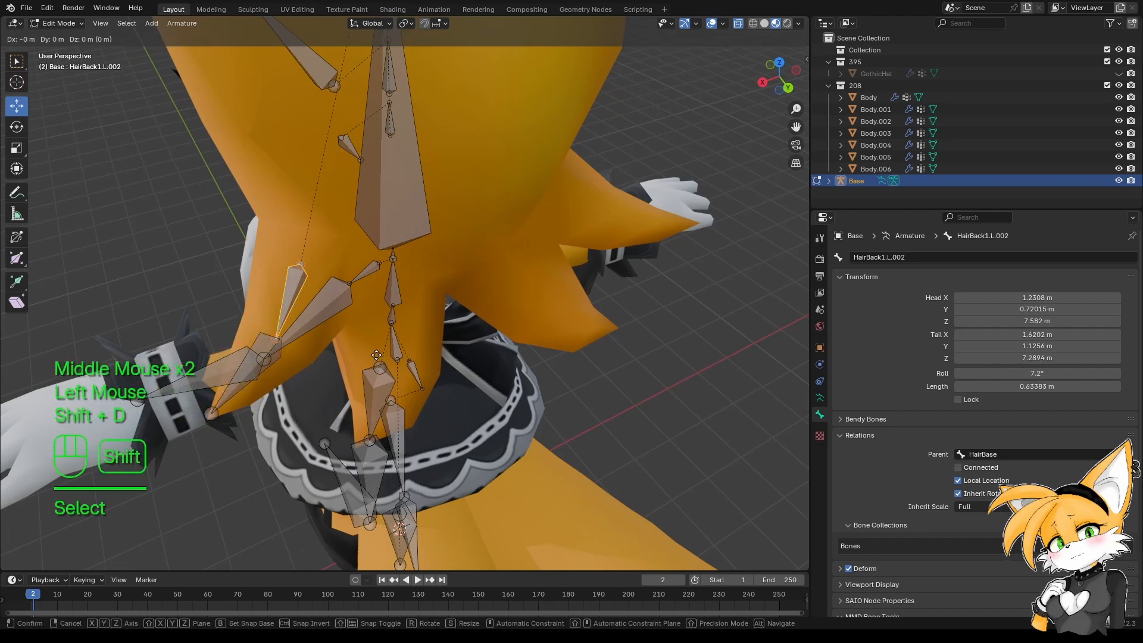
{"action": "right_click", "coordinate": [377, 355], "text": "shift"}
Move the duplicated bone to the inner back hair spike and stretch its tip to the spike's point, about 1.04 m long.
{"action": "key", "text": "KP_7"}
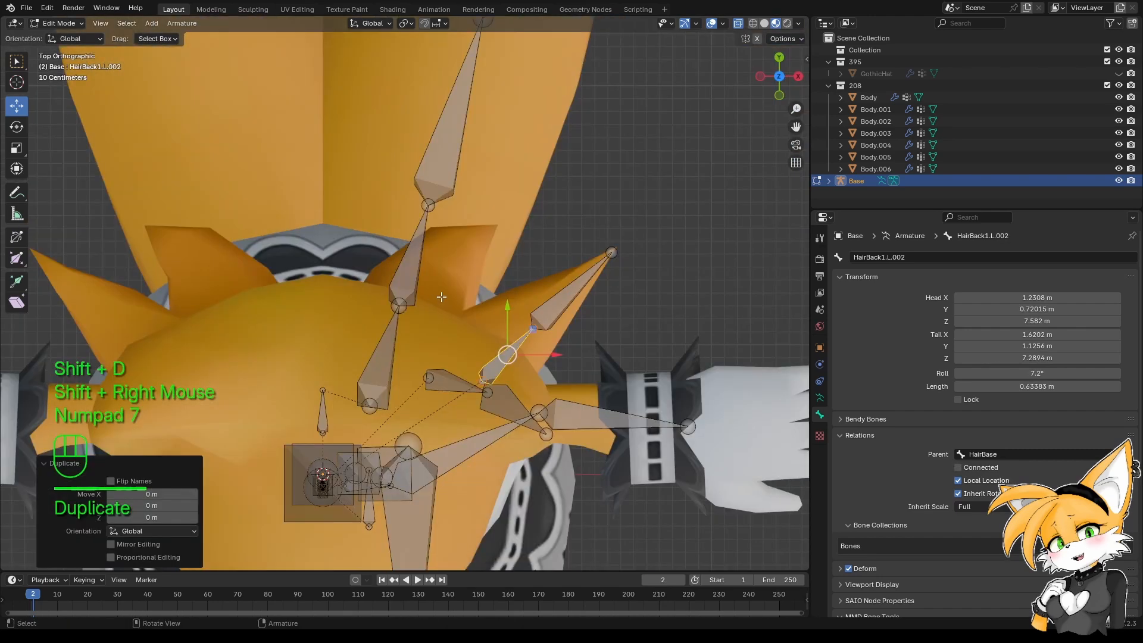
{"action": "left_click_drag", "start_coordinate": [559, 358], "coordinate": [458, 358]}
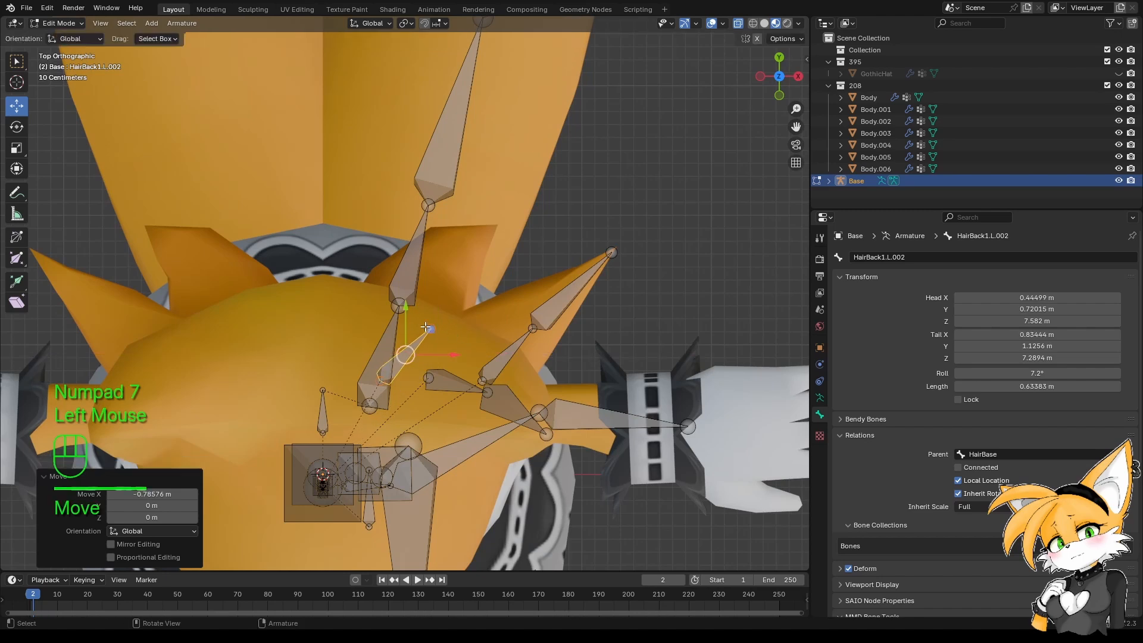
{"action": "left_click_drag", "start_coordinate": [403, 309], "coordinate": [403, 253]}
{"action": "left_click_drag", "start_coordinate": [439, 299], "coordinate": [468, 298]}
{"action": "left_click_drag", "start_coordinate": [435, 262], "coordinate": [462, 194]}
{"action": "left_click", "coordinate": [460, 268]}
{"action": "left_click_drag", "start_coordinate": [511, 224], "coordinate": [549, 207]}
Rename the duplicated bone as HairBack2.L.
{"action": "left_click", "coordinate": [434, 284]}
{"action": "key", "text": "F2"}
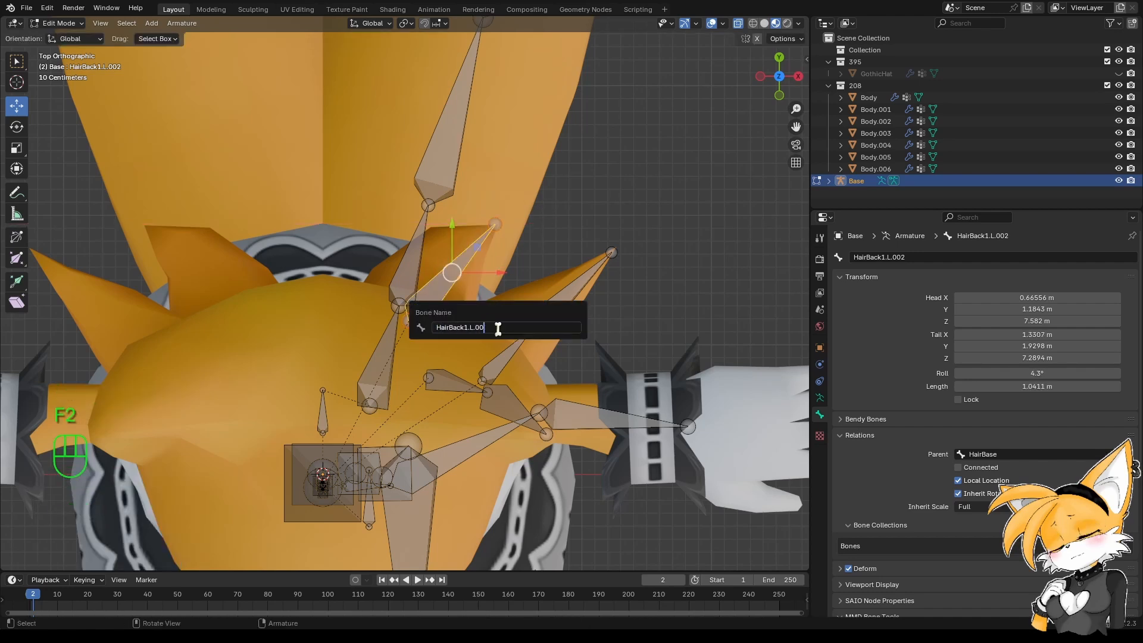
{"action": "key", "text": "BackSpace"}
{"action": "key", "text": "BackSpace"}
{"action": "key", "text": "BackSpace"}
{"action": "key", "text": "Left"}
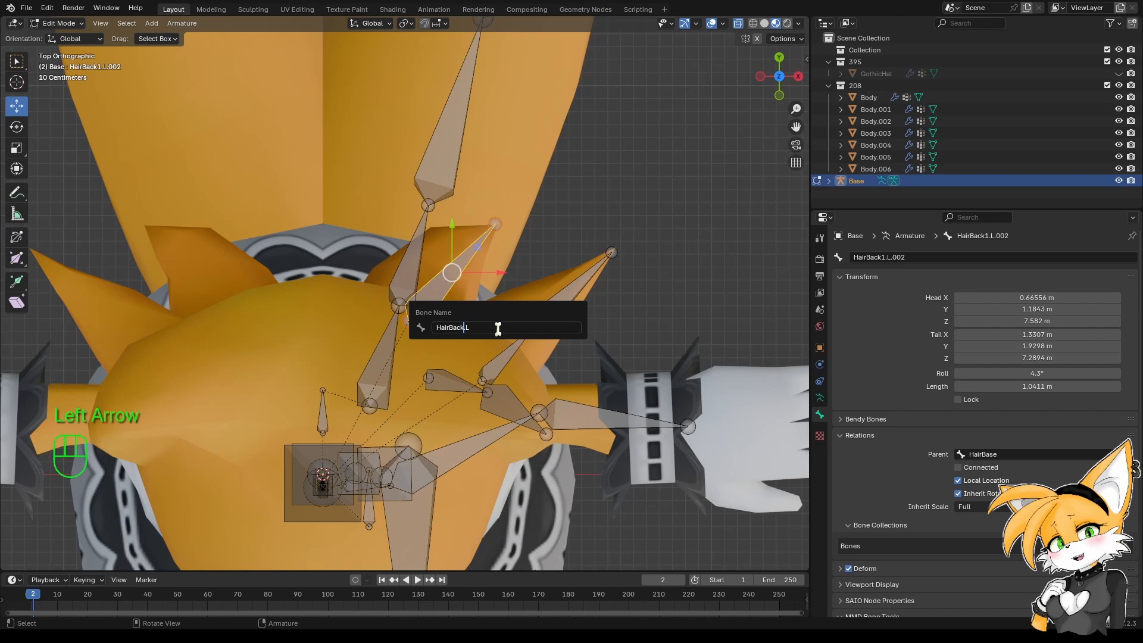
{"action": "type", "text": "2"}
{"action": "key", "text": "Return"}
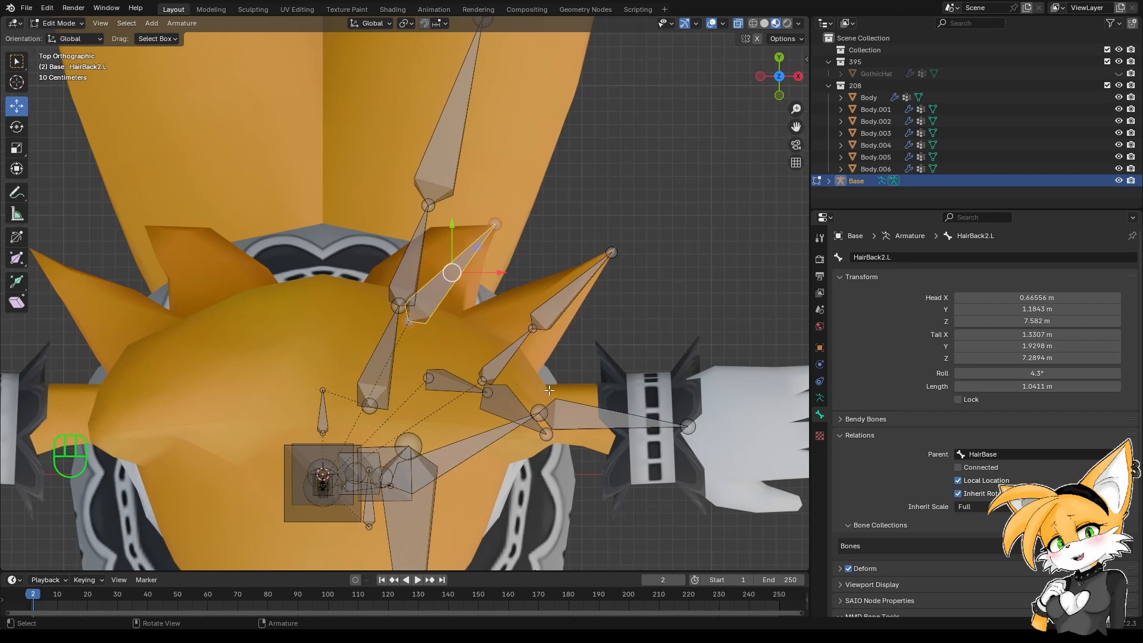
Lower HairBack2.L about 0.64 m onto the lower back spike and pull its tip about 0.04 m forward.
{"action": "middle_click_drag", "start_coordinate": [549, 390], "coordinate": [425, 337]}
{"action": "key", "text": "KP_1"}
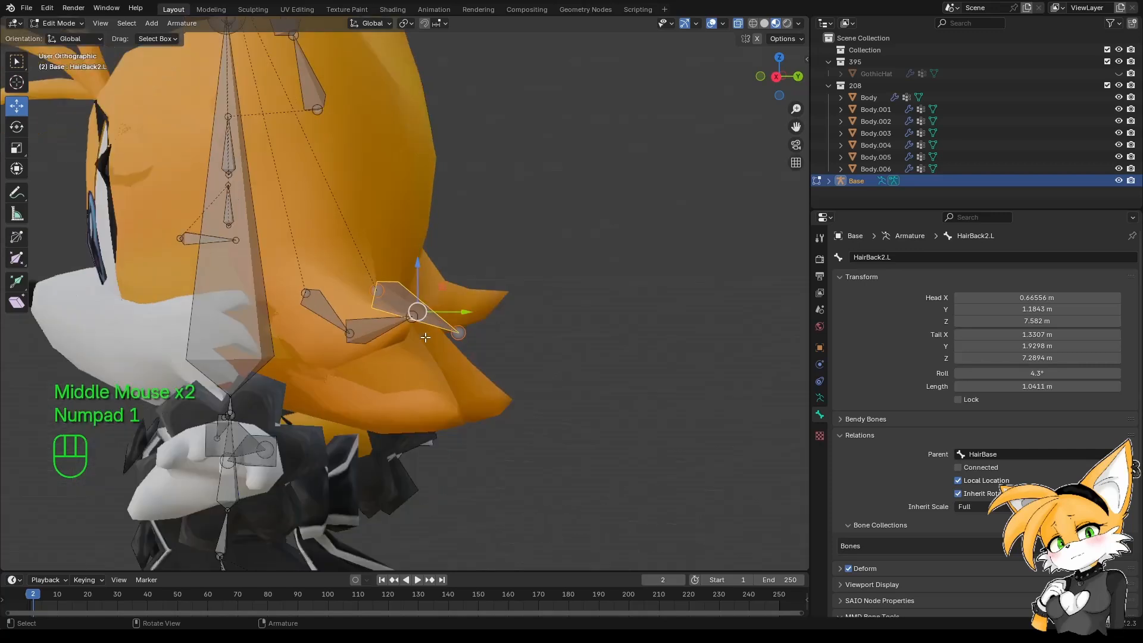
{"action": "key", "text": "KP_3"}
{"action": "left_click_drag", "start_coordinate": [425, 264], "coordinate": [425, 348]}
{"action": "double_click", "coordinate": [481, 409]}
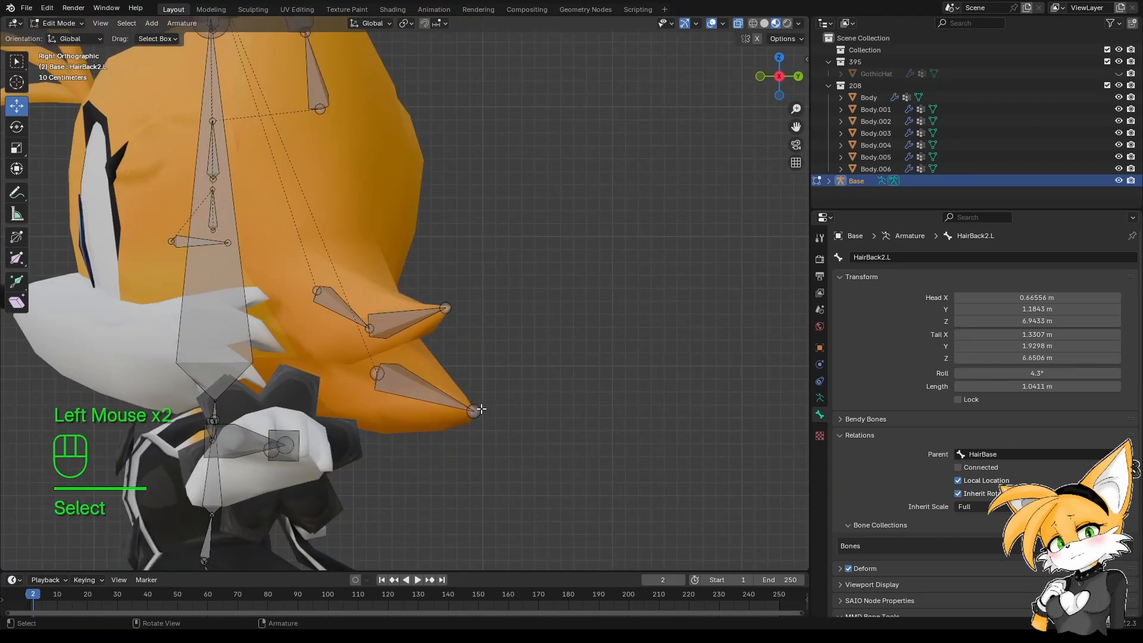
{"action": "left_click_drag", "start_coordinate": [515, 412], "coordinate": [506, 411]}
Move the root joint of HairBack2.L about 0.17 m forward and raise it about 0.28 m in total.
{"action": "left_click", "coordinate": [370, 372]}
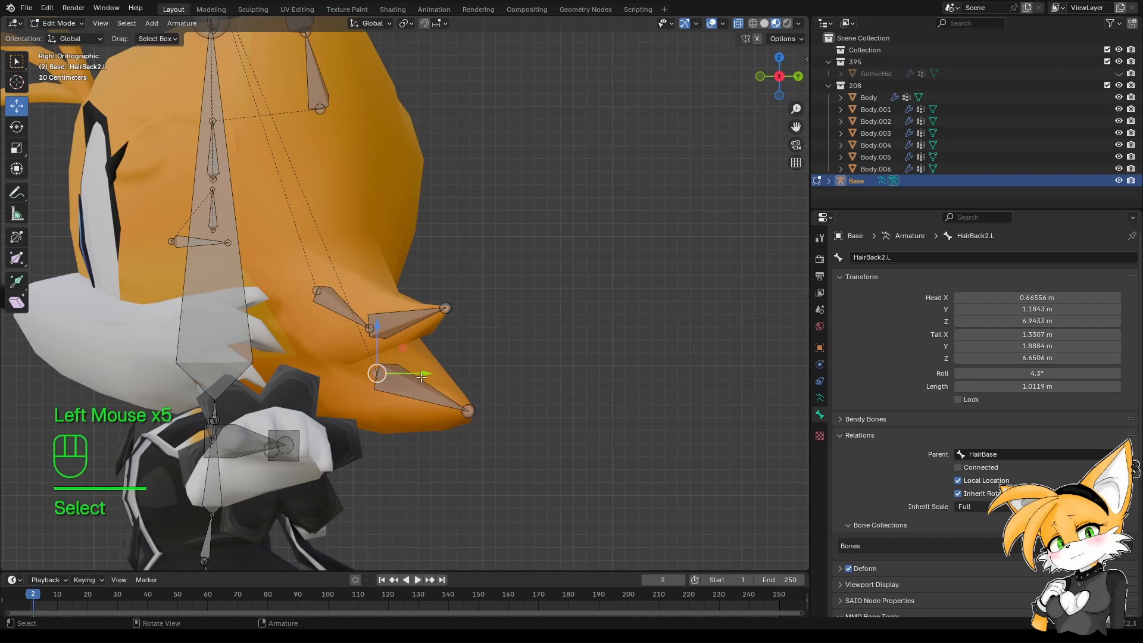
{"action": "left_click_drag", "start_coordinate": [420, 374], "coordinate": [399, 374]}
{"action": "left_click_drag", "start_coordinate": [354, 333], "coordinate": [354, 314]}
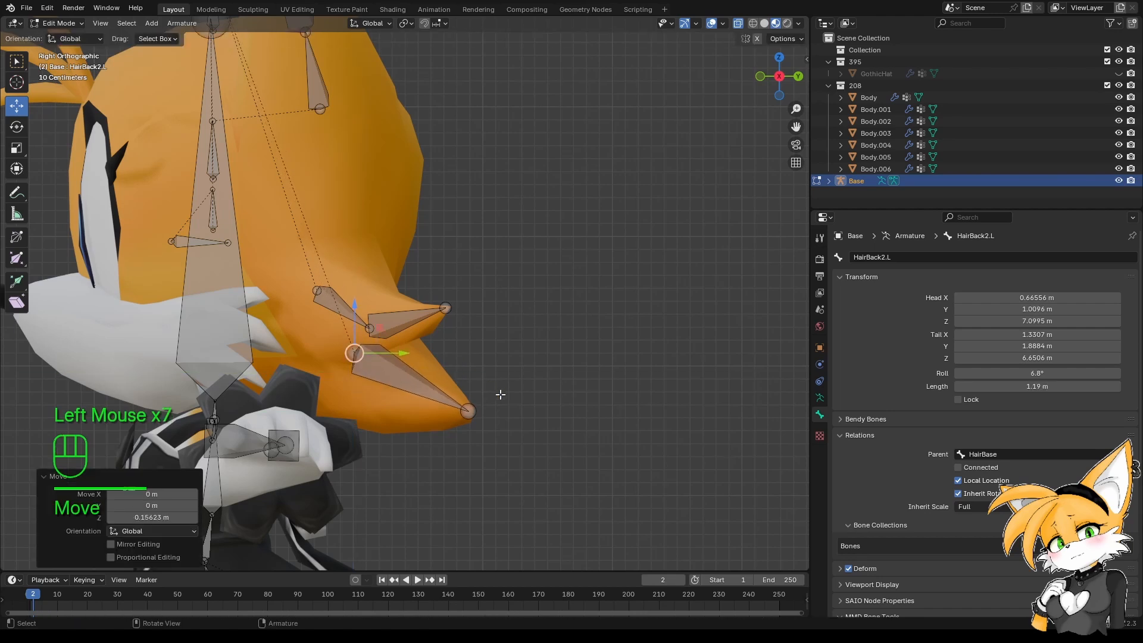
{"action": "middle_click_drag", "start_coordinate": [501, 396], "coordinate": [381, 312]}
{"action": "left_click", "coordinate": [381, 309]}
{"action": "left_click_drag", "start_coordinate": [381, 310], "coordinate": [381, 295]}
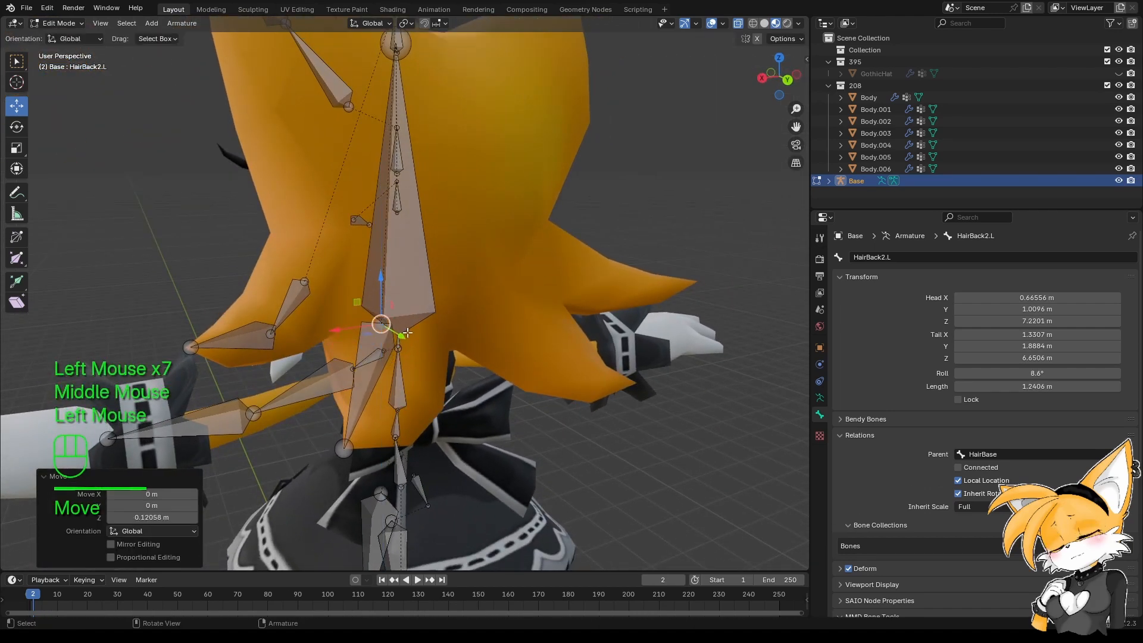
Shift the whole HairBack2.L bone about 0.02 m inward along X and subdivide it with one cut.
{"action": "scroll", "coordinate": [411, 327], "scroll_direction": "down", "scroll_amount": 2}
{"action": "middle_click_drag", "start_coordinate": [381, 295], "coordinate": [363, 379]}
{"action": "left_click", "coordinate": [362, 378]}
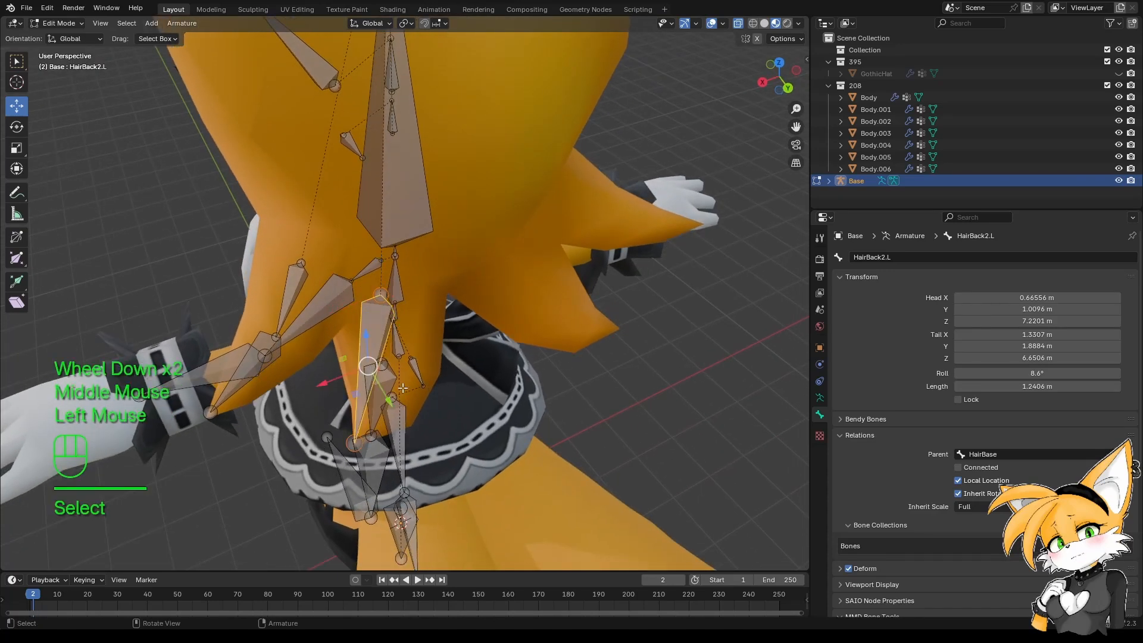
{"action": "left_click_drag", "start_coordinate": [364, 387], "coordinate": [373, 403]}
{"action": "middle_click_drag", "start_coordinate": [373, 403], "coordinate": [446, 428]}
{"action": "scroll", "coordinate": [460, 351], "scroll_direction": "down", "scroll_amount": 1}
{"action": "scroll", "coordinate": [417, 382], "scroll_direction": "down", "scroll_amount": 1}
{"action": "scroll", "coordinate": [417, 381], "scroll_direction": "up", "scroll_amount": 1}
{"action": "right_click", "coordinate": [365, 413]}
{"action": "left_click", "coordinate": [365, 413]}
{"action": "left_click", "coordinate": [400, 363]}
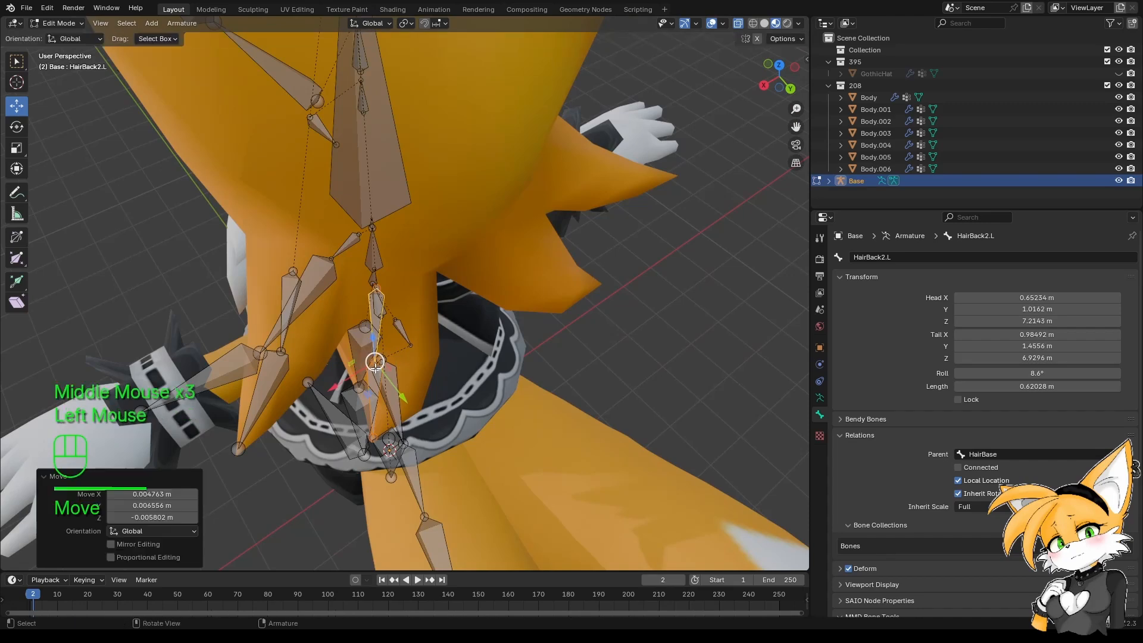
{"action": "scroll", "coordinate": [393, 381], "scroll_direction": "up", "scroll_amount": 2}
{"action": "middle_click_drag", "start_coordinate": [393, 381], "coordinate": [388, 400]}
{"action": "key", "text": "ctrl+z"}
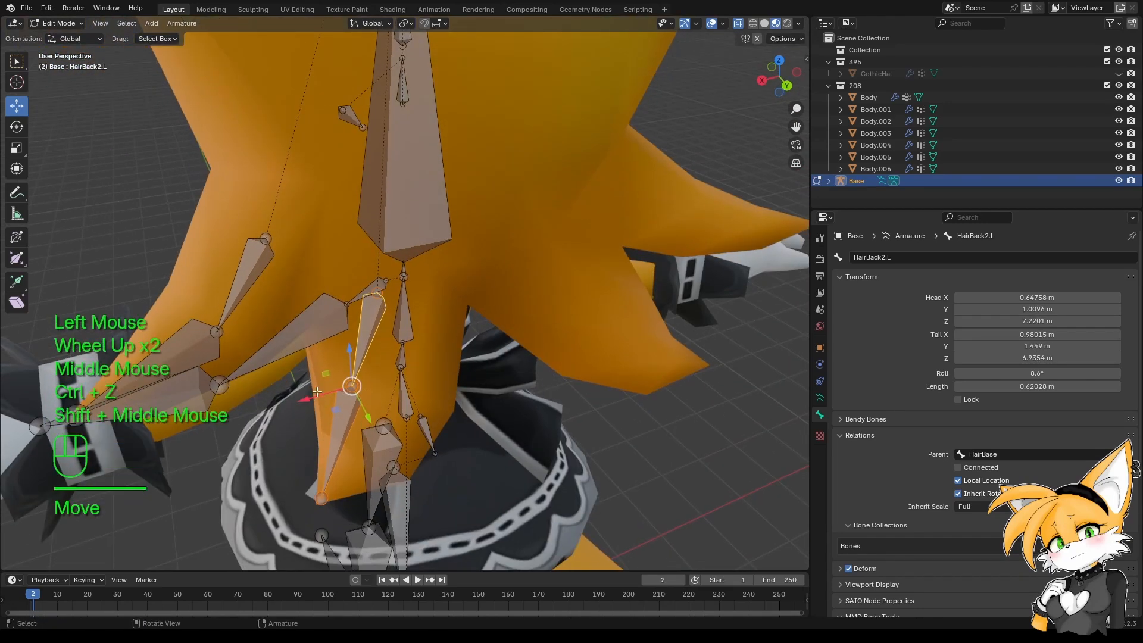
{"action": "left_click_drag", "start_coordinate": [305, 400], "coordinate": [373, 408]}
{"action": "key", "text": "ctrl+z"}
Move the middle joint of the HairBack2.L chain about 0.24 m inward, 0.14 m down and 0.13 m backward.
{"action": "left_click", "coordinate": [353, 387]}
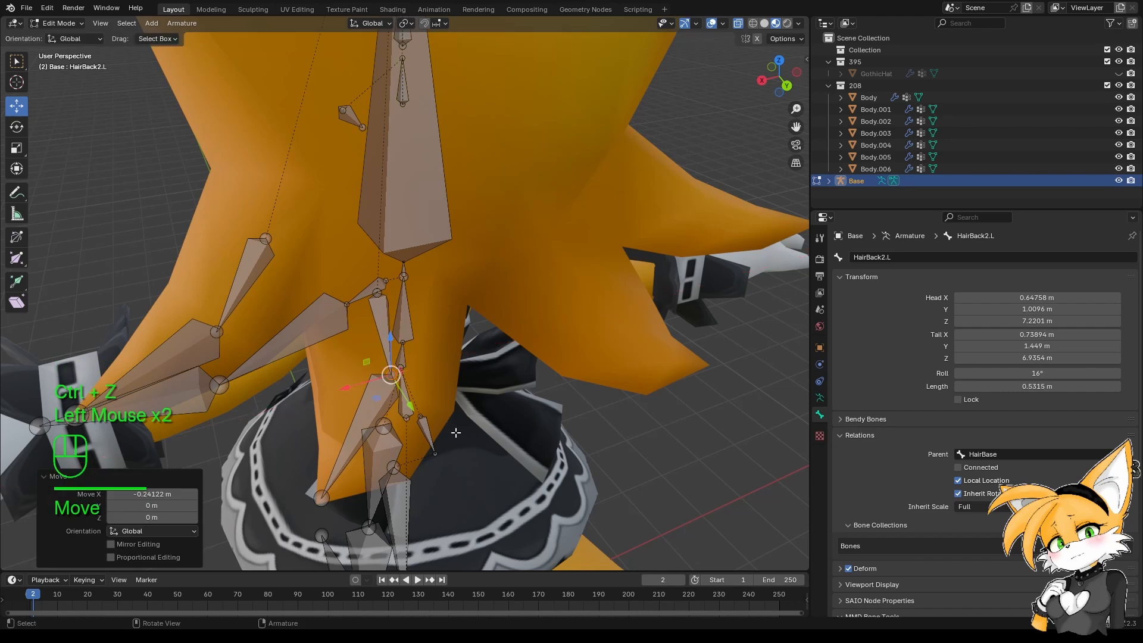
{"action": "middle_click_drag", "start_coordinate": [373, 408], "coordinate": [382, 351]}
{"action": "left_click_drag", "start_coordinate": [390, 352], "coordinate": [391, 374]}
{"action": "left_click_drag", "start_coordinate": [364, 421], "coordinate": [347, 426]}
{"action": "middle_click_drag", "start_coordinate": [347, 426], "coordinate": [395, 413]}
Move the HairBack2.L root joint about 0.11 m inward along X and fine-tune the middle joint's sideways position.
{"action": "left_click", "coordinate": [392, 302]}
{"action": "left_click_drag", "start_coordinate": [366, 313], "coordinate": [383, 307]}
{"action": "middle_click_drag", "start_coordinate": [383, 306], "coordinate": [401, 390]}
{"action": "left_click", "coordinate": [401, 393]}
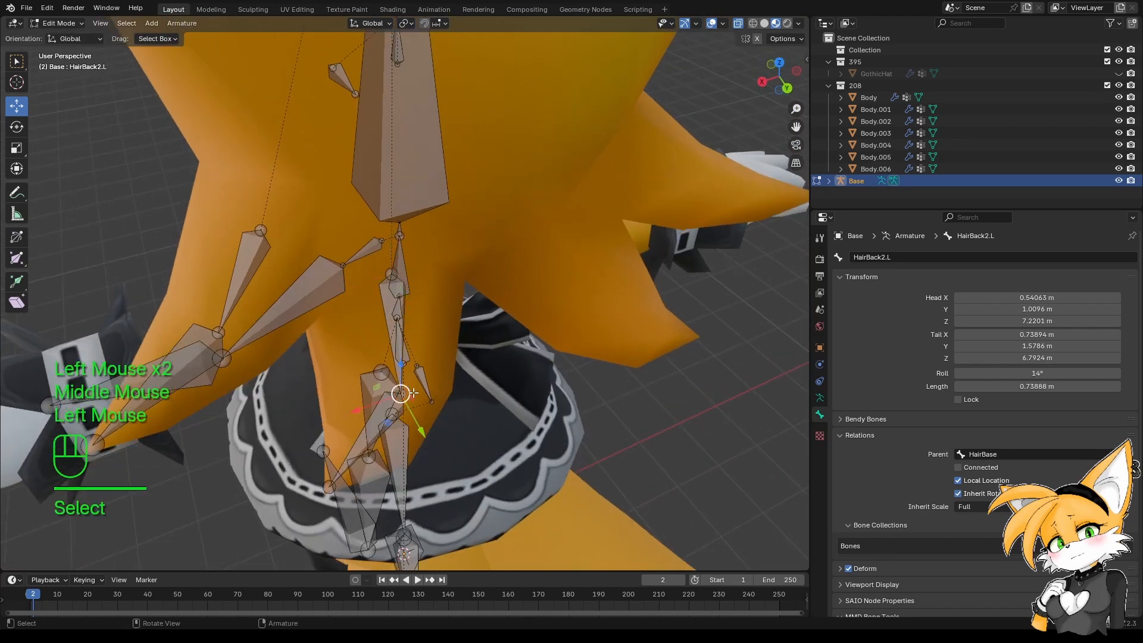
{"action": "mouse_move", "coordinate": [378, 407]}
{"action": "left_mouse_down"}
{"action": "mouse_move", "coordinate": [361, 411]}
{"action": "mouse_move", "coordinate": [393, 408]}
{"action": "left_mouse_up"}
Examine the placement of the back hair bone chains from several angles.
{"action": "mouse_move", "coordinate": [393, 408]}
{"action": "middle_mouse_down"}
{"action": "mouse_move", "coordinate": [389, 394]}
{"action": "mouse_move", "coordinate": [378, 400]}
{"action": "middle_mouse_up"}
{"action": "middle_click_drag", "start_coordinate": [378, 400], "coordinate": [494, 424]}
{"action": "scroll", "coordinate": [367, 408], "scroll_direction": "down", "scroll_amount": 3}
{"action": "scroll", "coordinate": [345, 418], "scroll_direction": "down", "scroll_amount": 3}
{"action": "scroll", "coordinate": [539, 440], "scroll_direction": "down", "scroll_amount": 2}
{"action": "scroll", "coordinate": [512, 428], "scroll_direction": "down", "scroll_amount": 1, "text": "shift"}
{"action": "middle_click_drag", "start_coordinate": [495, 424], "coordinate": [429, 381]}
{"action": "scroll", "coordinate": [473, 417], "scroll_direction": "up", "scroll_amount": 2}
{"action": "middle_click_drag", "start_coordinate": [429, 381], "coordinate": [409, 358]}
Duplicate the HairBase bone in place and show it in the right side view.
{"action": "left_click", "coordinate": [384, 238]}
{"action": "middle_click_drag", "start_coordinate": [384, 238], "coordinate": [441, 325], "text": "shift"}
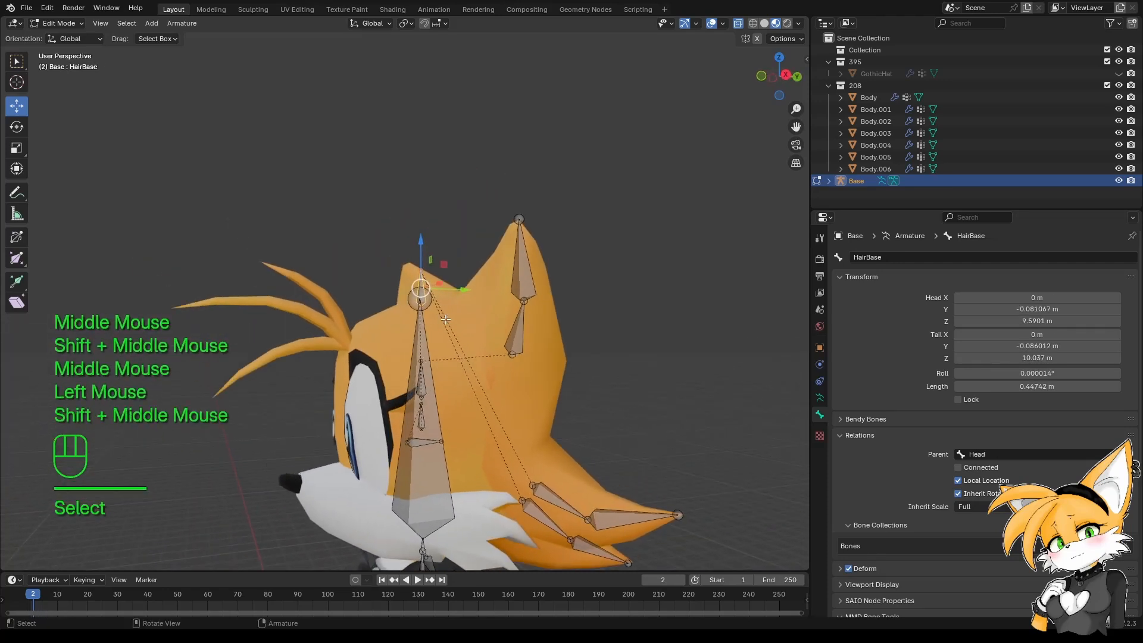
{"action": "key", "text": "KP_1"}
{"action": "key", "text": "KP_3"}
{"action": "key", "text": "shift+d"}
{"action": "right_click", "coordinate": [438, 327], "text": "shift"}
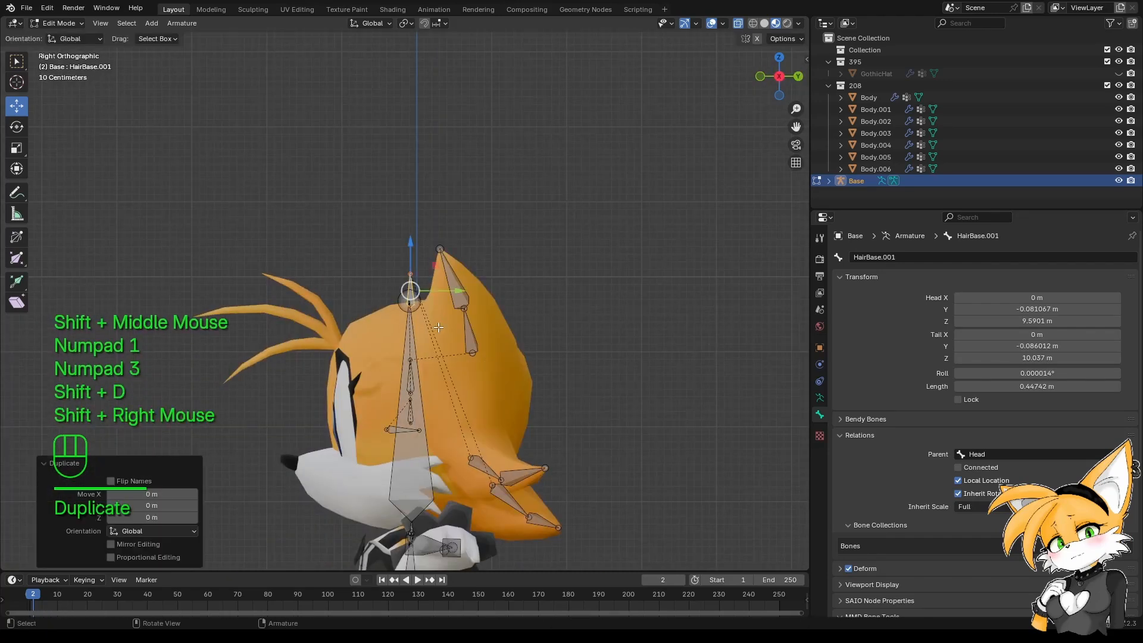
Move the duplicated bone to the base of the front hair tuft and stretch its tip to the upper strand's end, about 1.33 m long.
{"action": "left_click_drag", "start_coordinate": [458, 290], "coordinate": [311, 308]}
{"action": "left_click", "coordinate": [366, 308]}
{"action": "left_click_drag", "start_coordinate": [285, 297], "coordinate": [265, 246]}
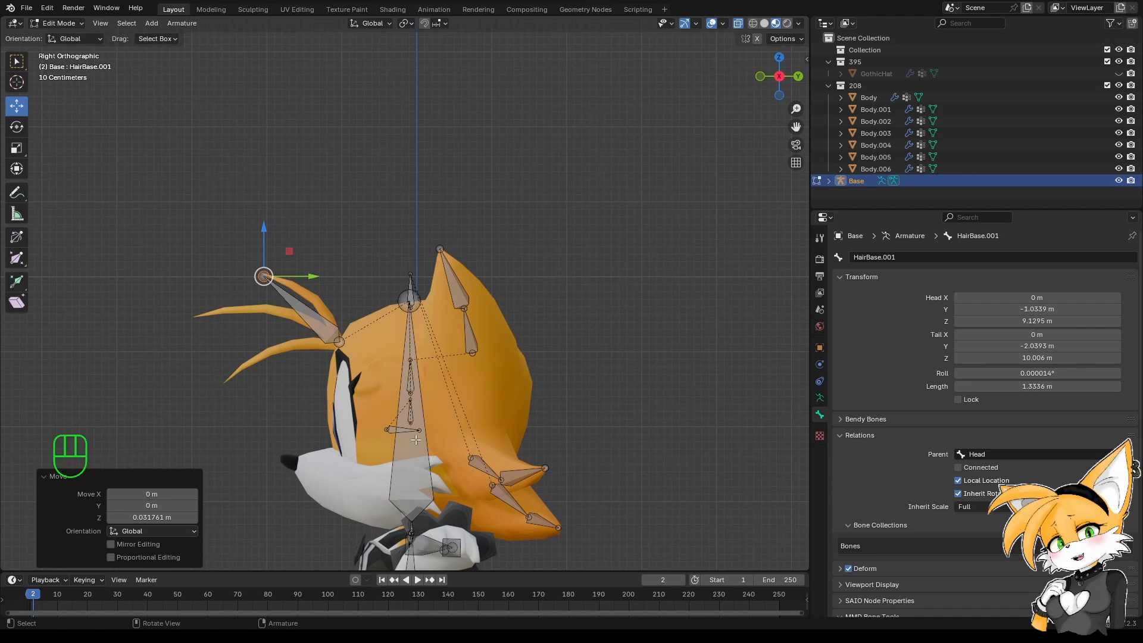
Rename the front hair tuft bone as HairTuff1.
{"action": "left_click", "coordinate": [324, 329]}
{"action": "key", "text": "F2"}
{"action": "key", "text": "BackSpace"}
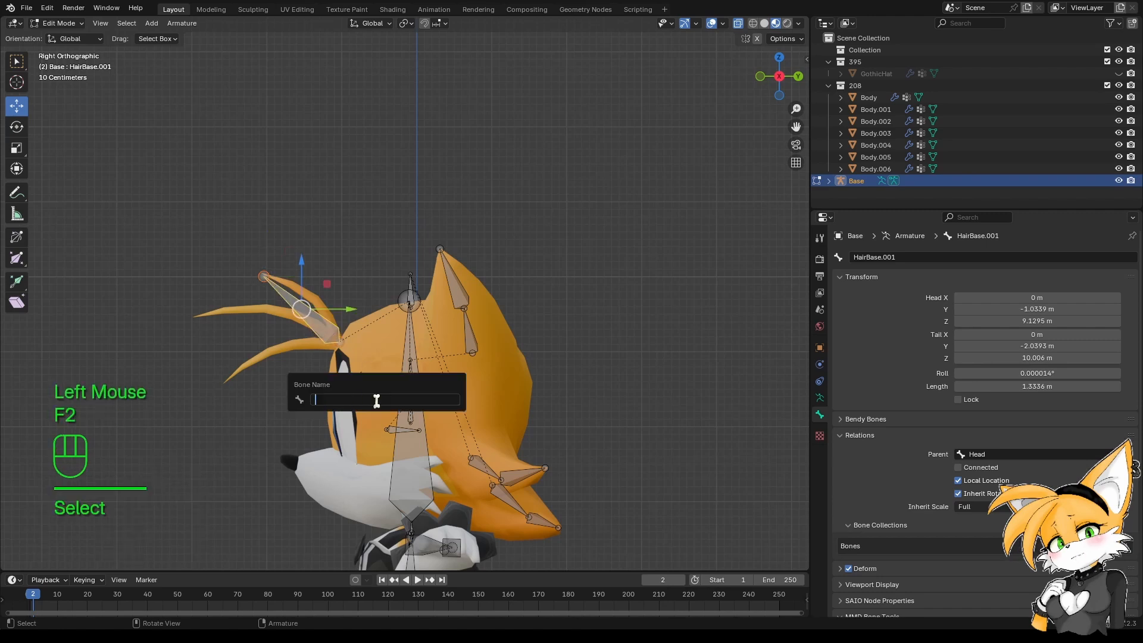
{"action": "type", "text": "HairF"}
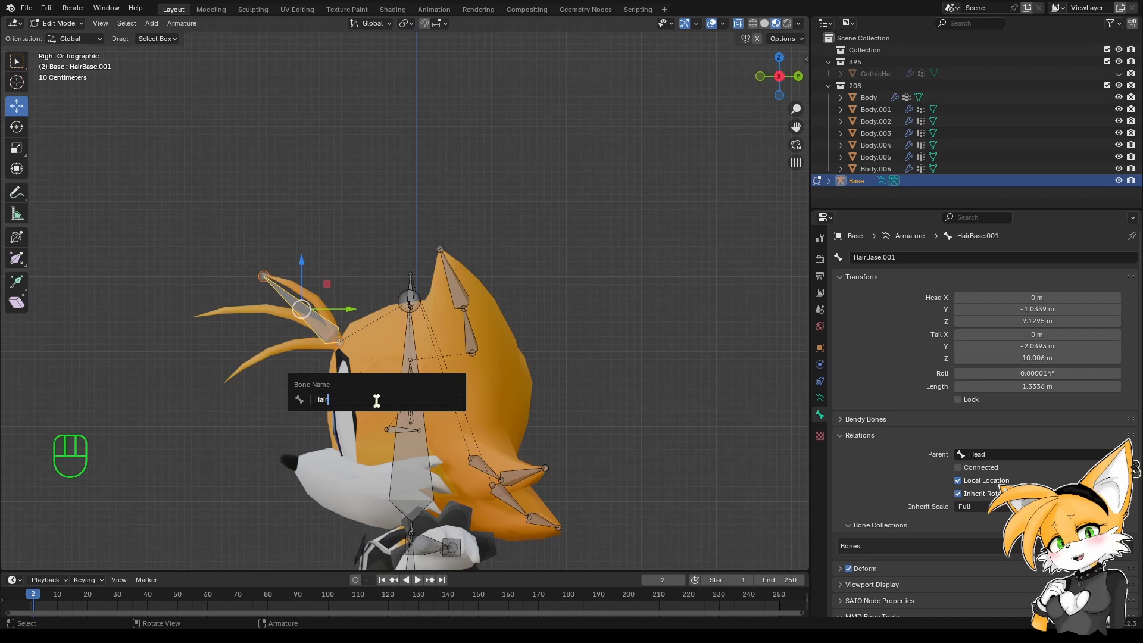
{"action": "type", "text": "1"}
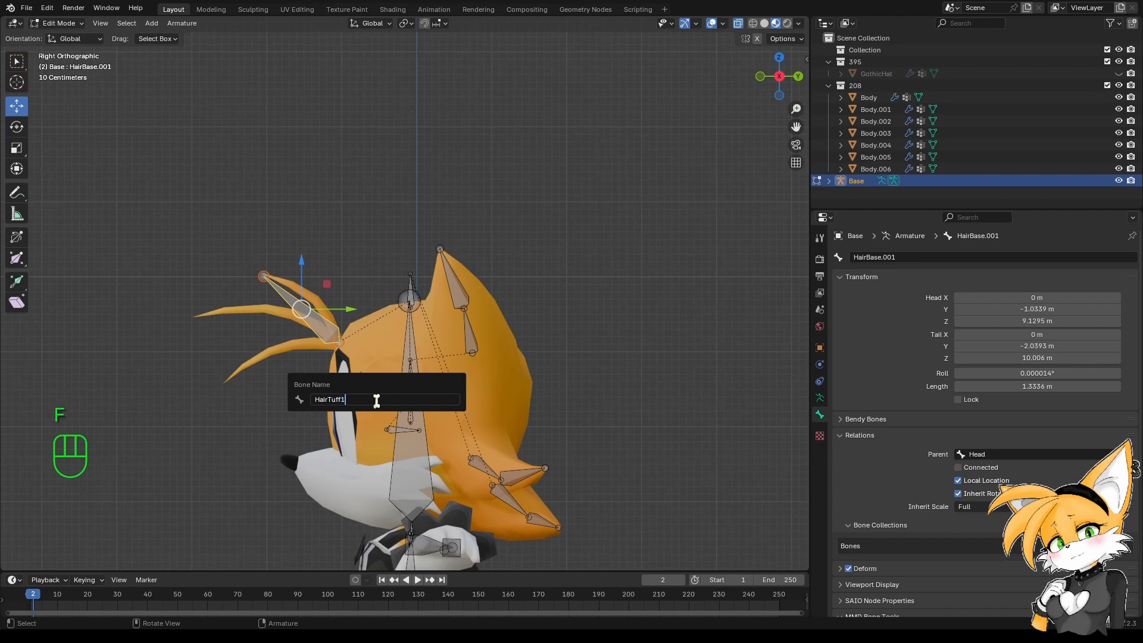
{"action": "key", "text": "Return"}
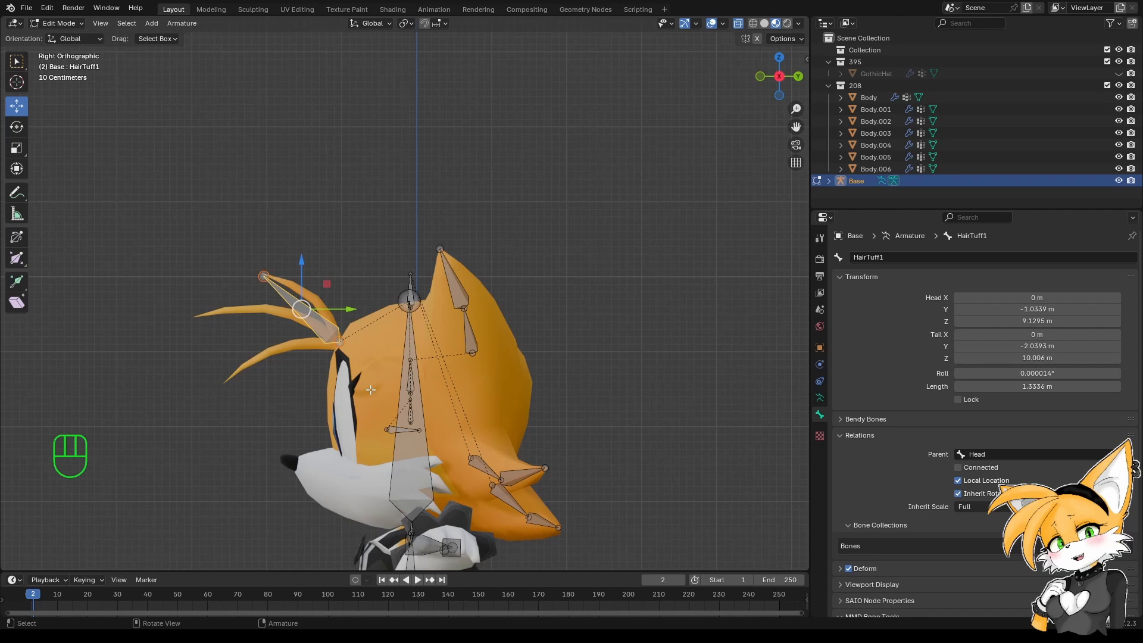
Subdivide the HairTuff1 bone with one cut.
{"action": "scroll", "coordinate": [346, 352], "scroll_direction": "up", "scroll_amount": 1}
{"action": "scroll", "coordinate": [346, 353], "scroll_direction": "down", "scroll_amount": 1}
{"action": "scroll", "coordinate": [369, 345], "scroll_direction": "up", "scroll_amount": 1}
{"action": "middle_click_drag", "start_coordinate": [347, 353], "coordinate": [393, 338], "text": "shift"}
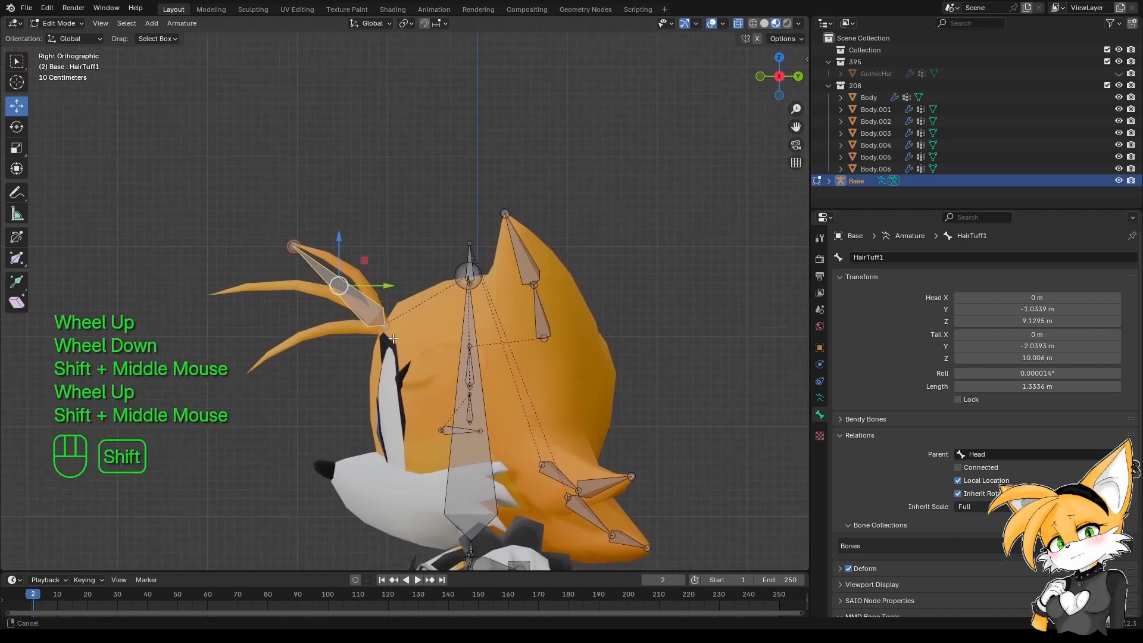
{"action": "scroll", "coordinate": [393, 339], "scroll_direction": "up", "scroll_amount": 1}
{"action": "right_click", "coordinate": [393, 339]}
{"action": "left_click", "coordinate": [393, 340]}
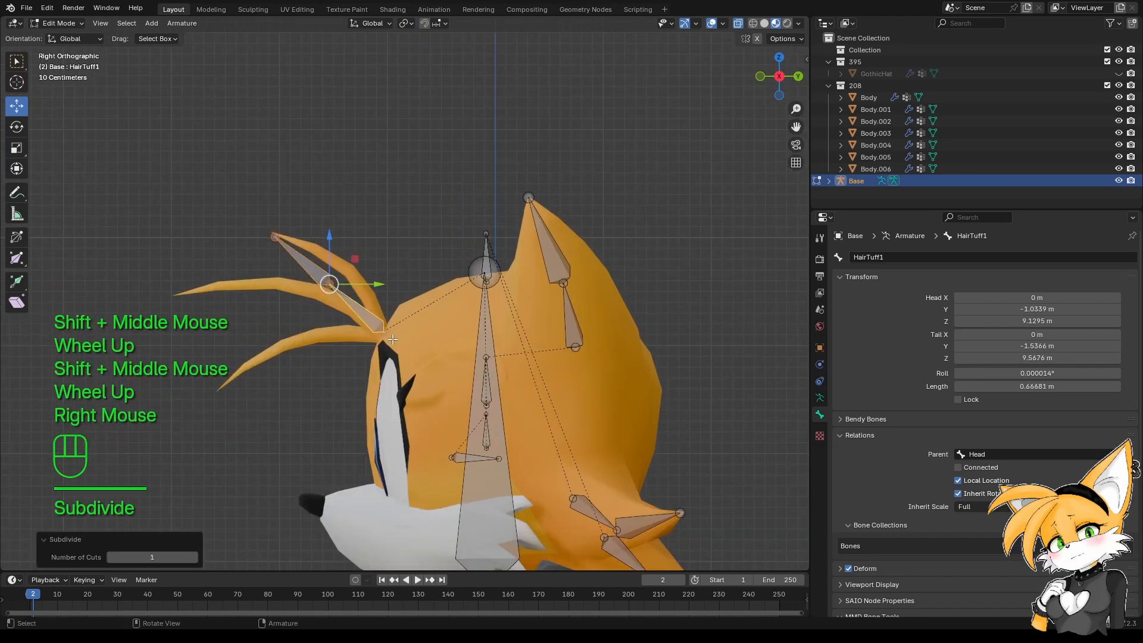
Subdivide both HairTuff1 bones once more with one cut and raise the joints to follow the upper strand's curve.
{"action": "right_click", "coordinate": [392, 339]}
{"action": "left_click", "coordinate": [390, 340]}
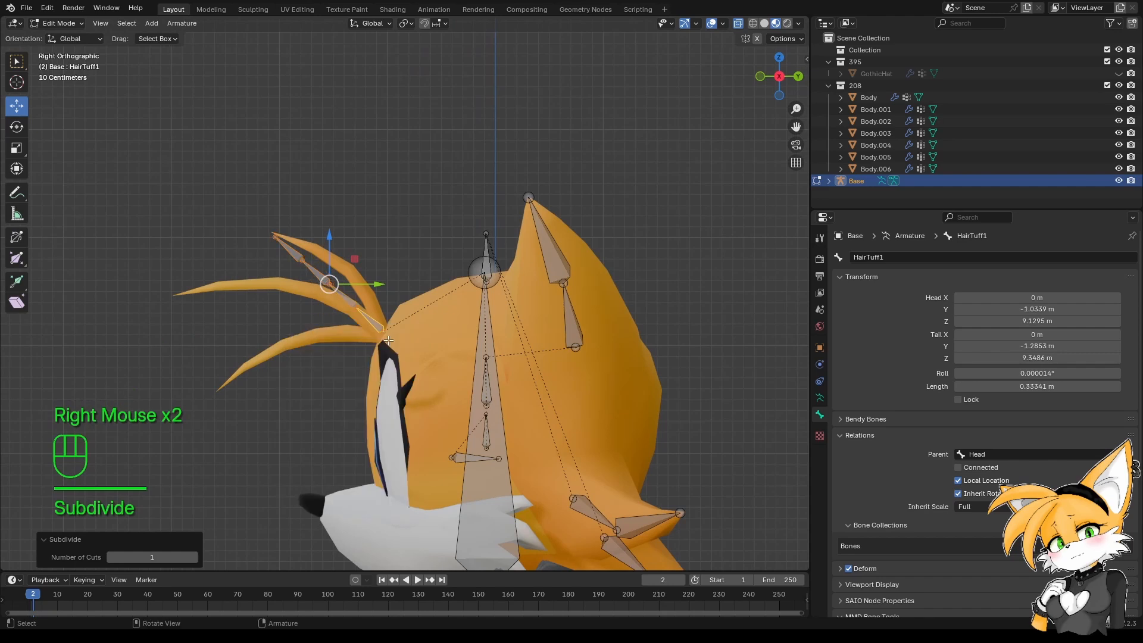
{"action": "left_click", "coordinate": [355, 308]}
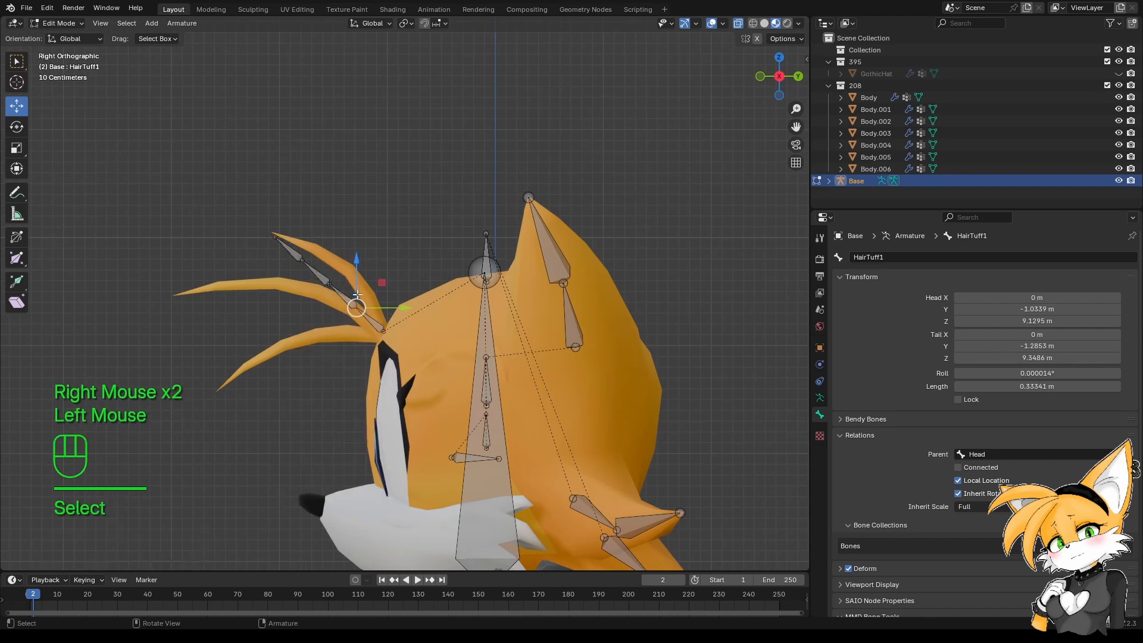
{"action": "left_click_drag", "start_coordinate": [353, 282], "coordinate": [274, 233]}
{"action": "left_click", "coordinate": [327, 284]}
{"action": "left_click", "coordinate": [273, 238]}
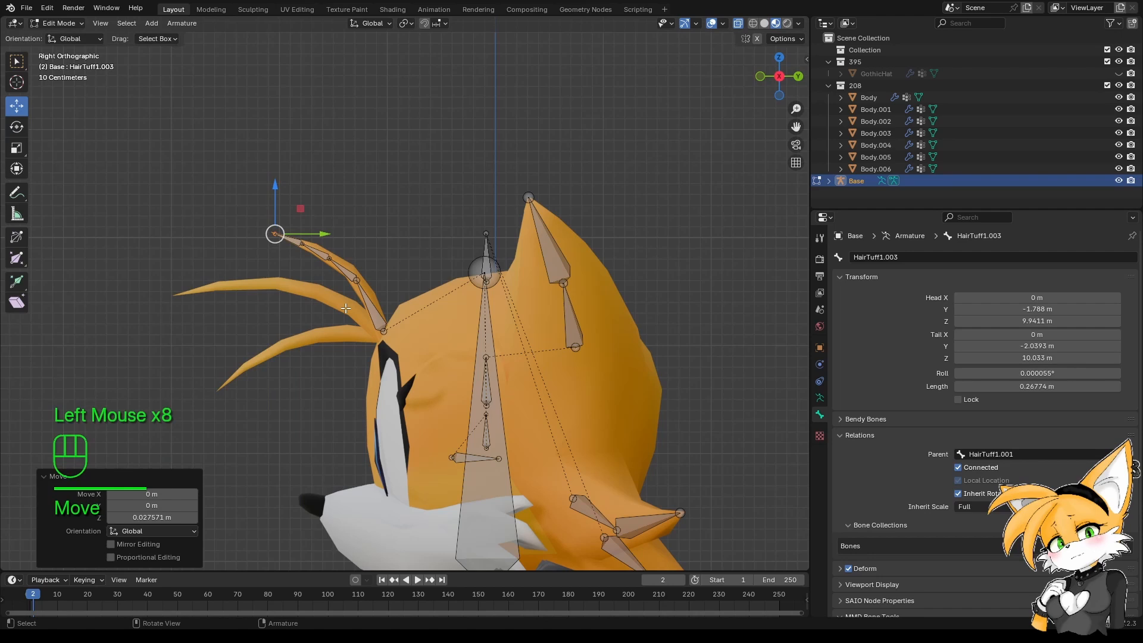
Select the four HairTuff1 bones in the top view and shift them about 0.028 m along X onto the strand.
{"action": "key", "text": "KP_7"}
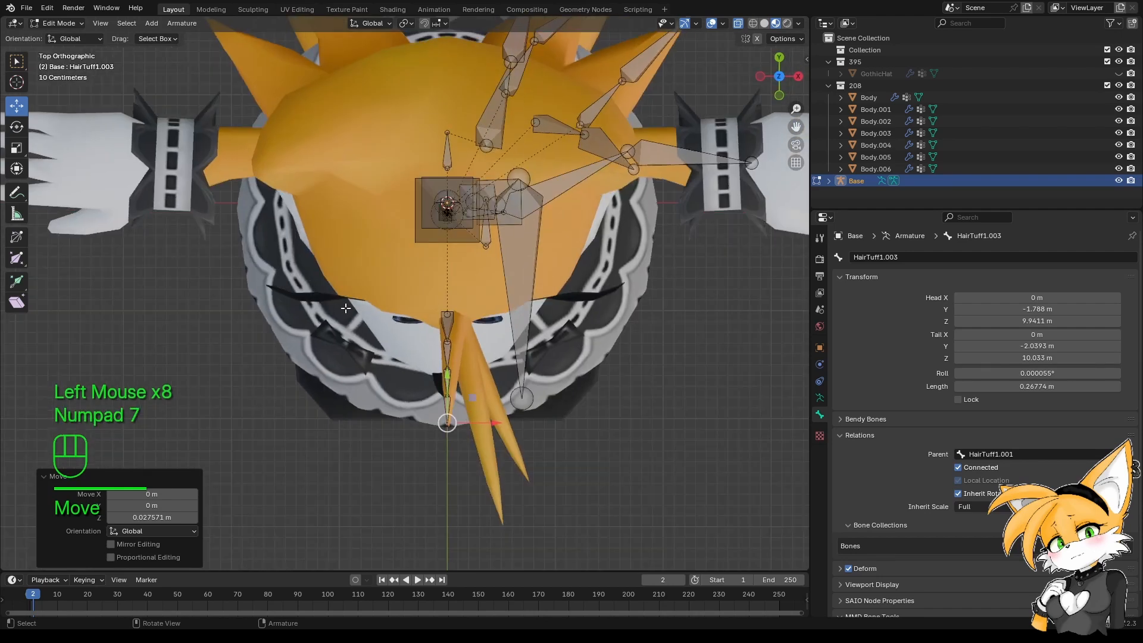
{"action": "left_click", "coordinate": [470, 369]}
{"action": "left_click", "coordinate": [471, 376], "text": "shift"}
{"action": "left_click", "coordinate": [470, 385], "text": "shift"}
{"action": "left_click", "coordinate": [469, 391], "text": "shift"}
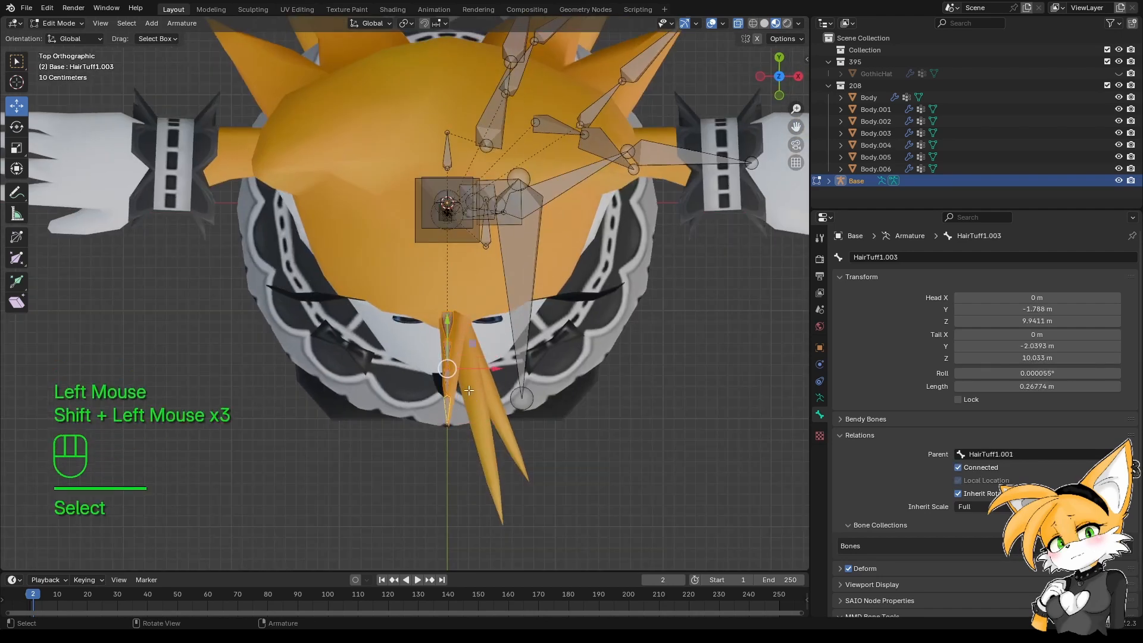
{"action": "left_click_drag", "start_coordinate": [493, 369], "coordinate": [517, 360]}
{"action": "left_click", "coordinate": [517, 359]}
Duplicate the HairTuff1 base bone in place, working in the top view.
{"action": "middle_click_drag", "start_coordinate": [517, 359], "coordinate": [446, 300]}
{"action": "left_click", "coordinate": [397, 348]}
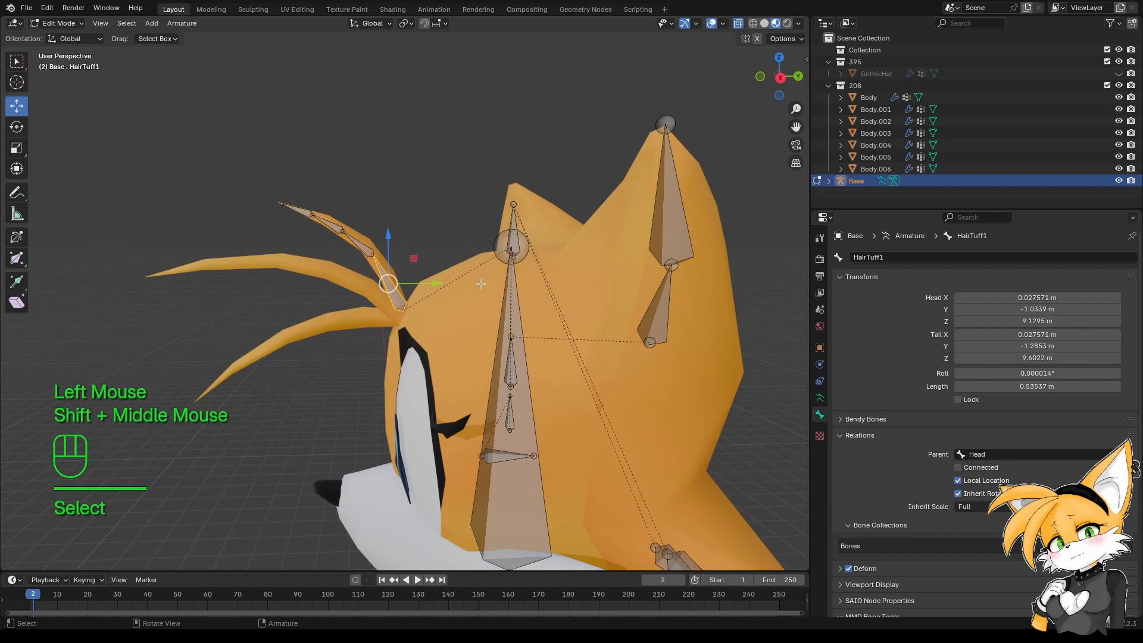
{"action": "key", "text": "KP_1"}
{"action": "key", "text": "KP_7"}
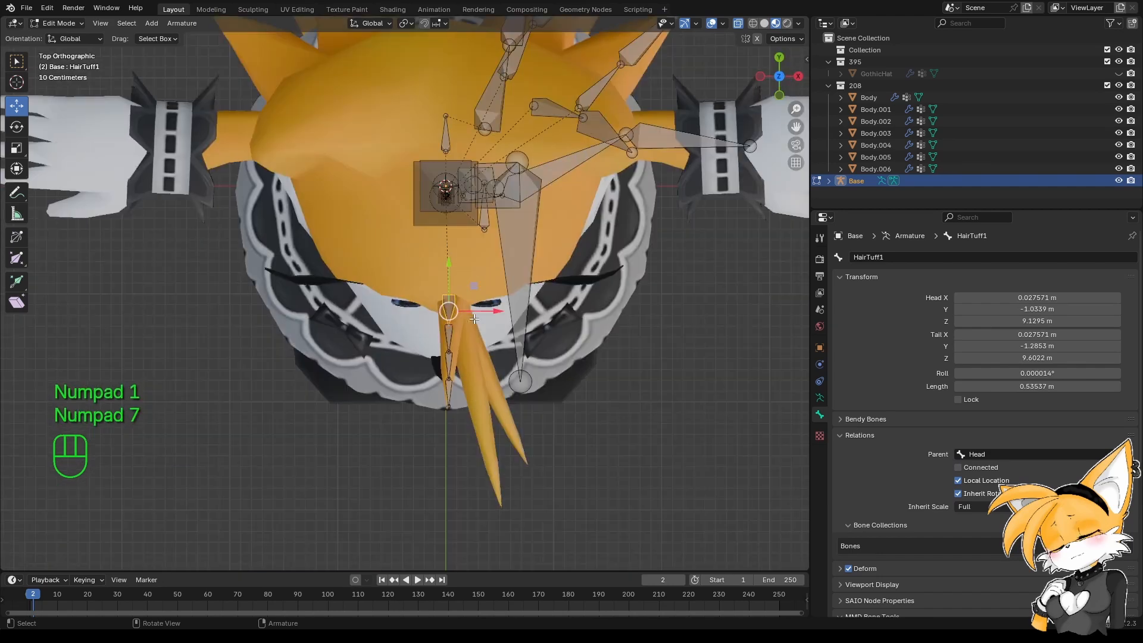
{"action": "key", "text": "shift+d"}
{"action": "right_click", "coordinate": [474, 320], "text": "shift"}
Move the duplicated bone to the middle strand's base and stretch its tip to the strand's end, about 1.98 m long.
{"action": "left_click_drag", "start_coordinate": [484, 311], "coordinate": [525, 440]}
{"action": "left_click", "coordinate": [461, 325]}
{"action": "left_click_drag", "start_coordinate": [490, 405], "coordinate": [490, 463]}
{"action": "left_click_drag", "start_coordinate": [539, 500], "coordinate": [547, 503]}
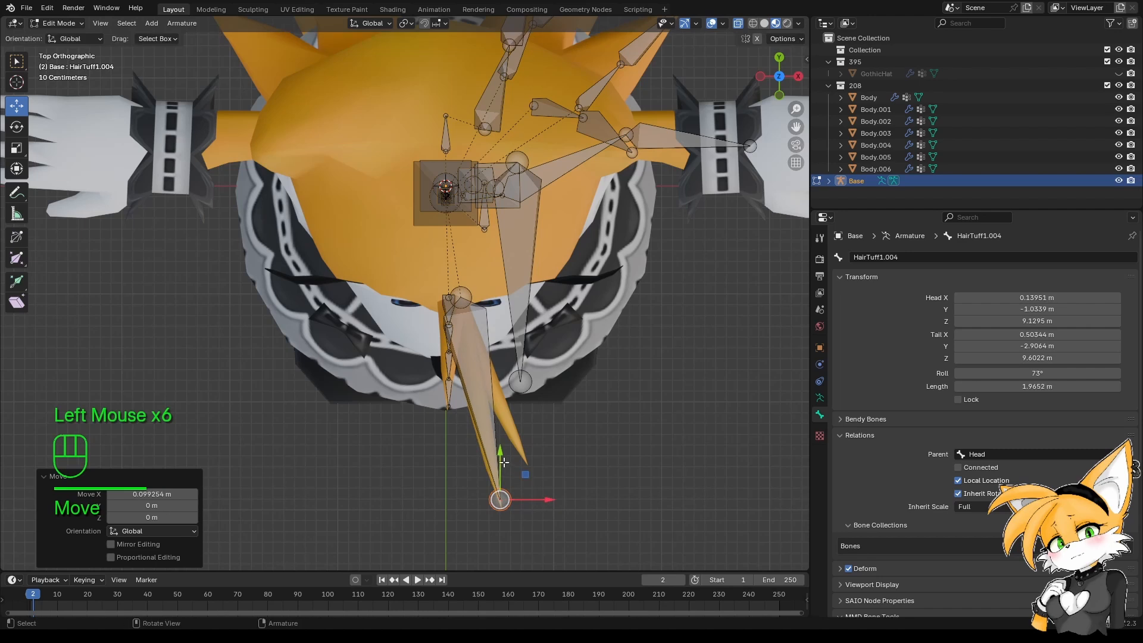
{"action": "left_click_drag", "start_coordinate": [502, 461], "coordinate": [503, 466]}
{"action": "key", "text": "KP_1"}
{"action": "key", "text": "KP_3"}
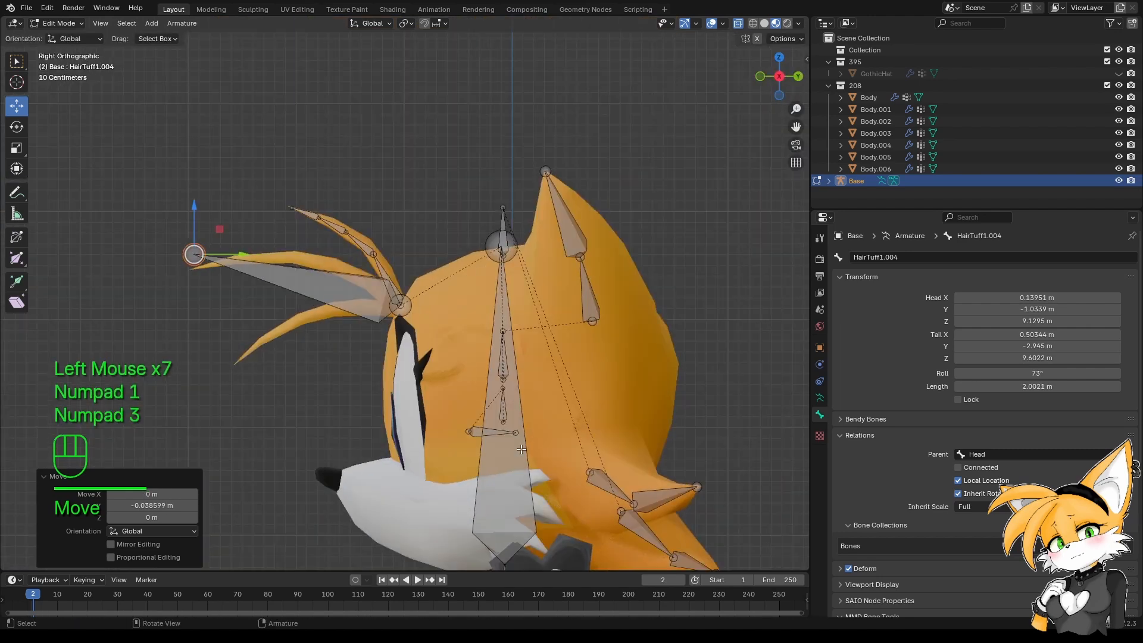
{"action": "left_click_drag", "start_coordinate": [194, 212], "coordinate": [194, 225]}
Rename the middle strand's bone as HairTuff2.
{"action": "double_click", "coordinate": [357, 292]}
{"action": "key", "text": "F2"}
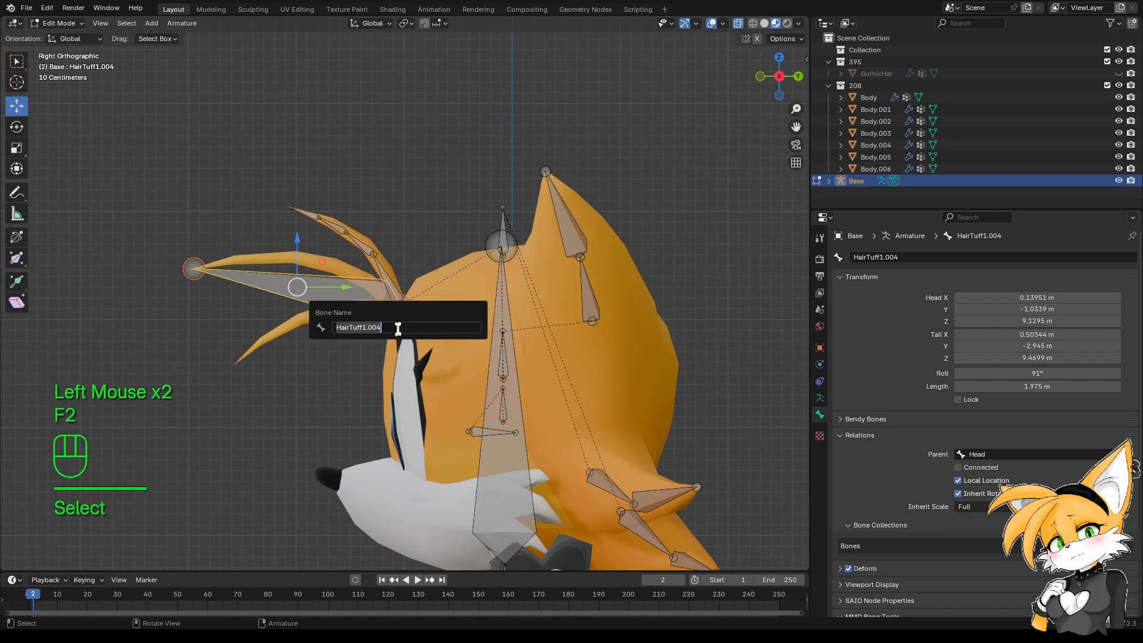
{"action": "type", "text": "0"}
{"action": "type", "text": "airTuff2"}
{"action": "key", "text": "Return"}
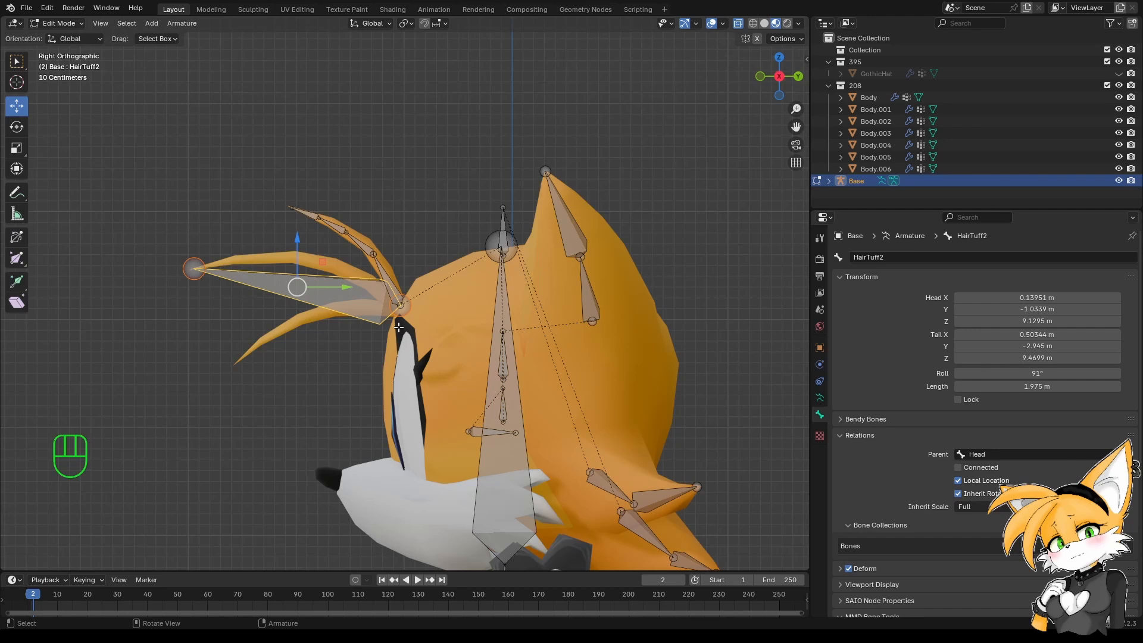
Subdivide the HairTuff2 bone twice with one cut each to make a chain of four bones.
{"action": "right_click", "coordinate": [399, 327]}
{"action": "left_click", "coordinate": [399, 329]}
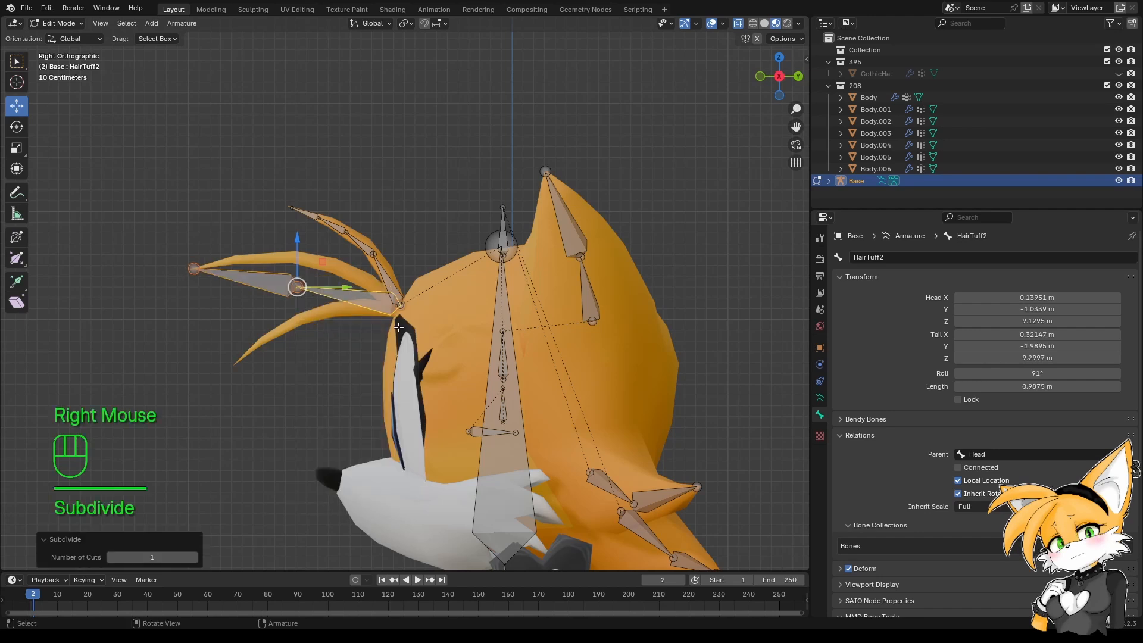
{"action": "right_click", "coordinate": [399, 327]}
{"action": "left_click", "coordinate": [399, 328]}
Raise the three inner joints of the HairTuff2 chain along Z to follow the middle strand's curve.
{"action": "left_click", "coordinate": [245, 278]}
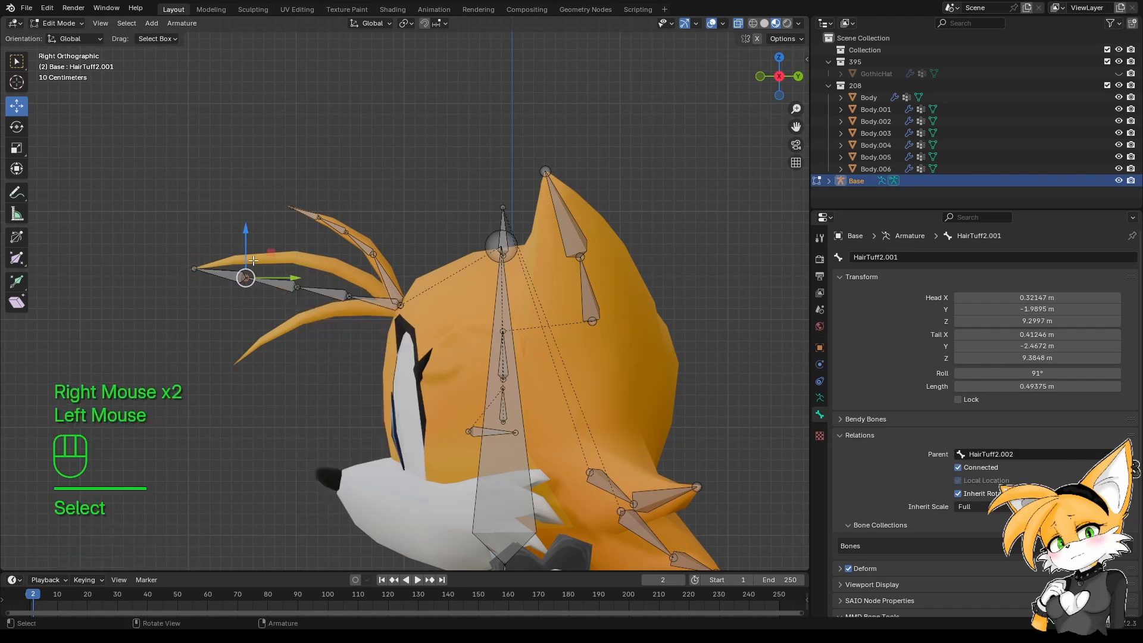
{"action": "left_click_drag", "start_coordinate": [250, 247], "coordinate": [253, 228]}
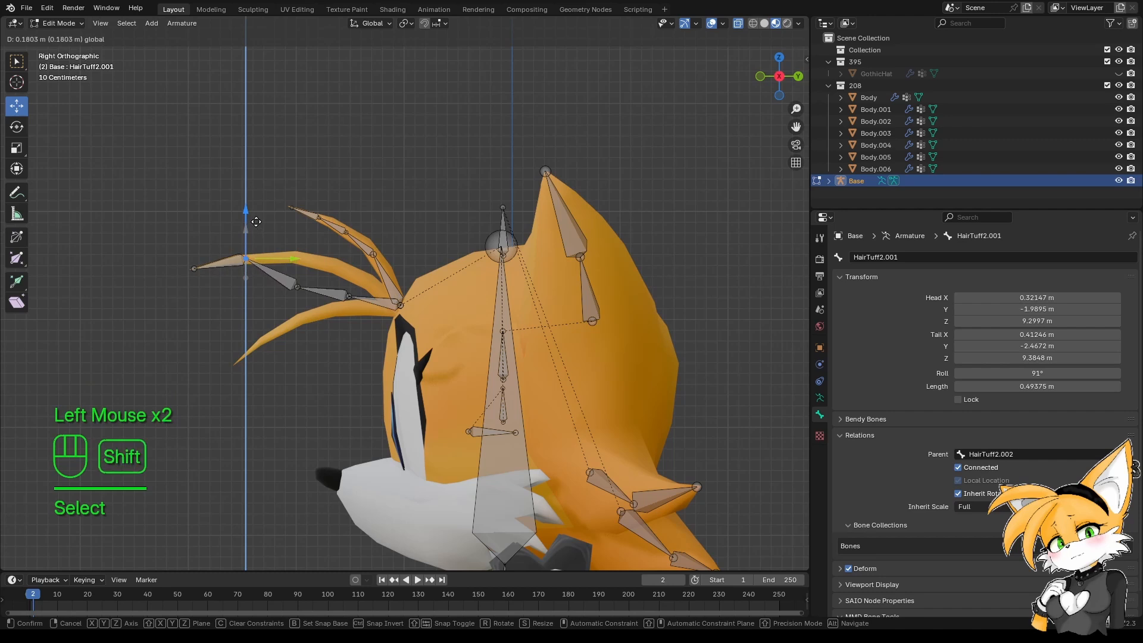
{"action": "left_click", "coordinate": [253, 228]}
{"action": "left_click", "coordinate": [296, 287]}
{"action": "left_click_drag", "start_coordinate": [300, 260], "coordinate": [327, 198], "text": "shift"}
{"action": "left_click", "coordinate": [347, 280]}
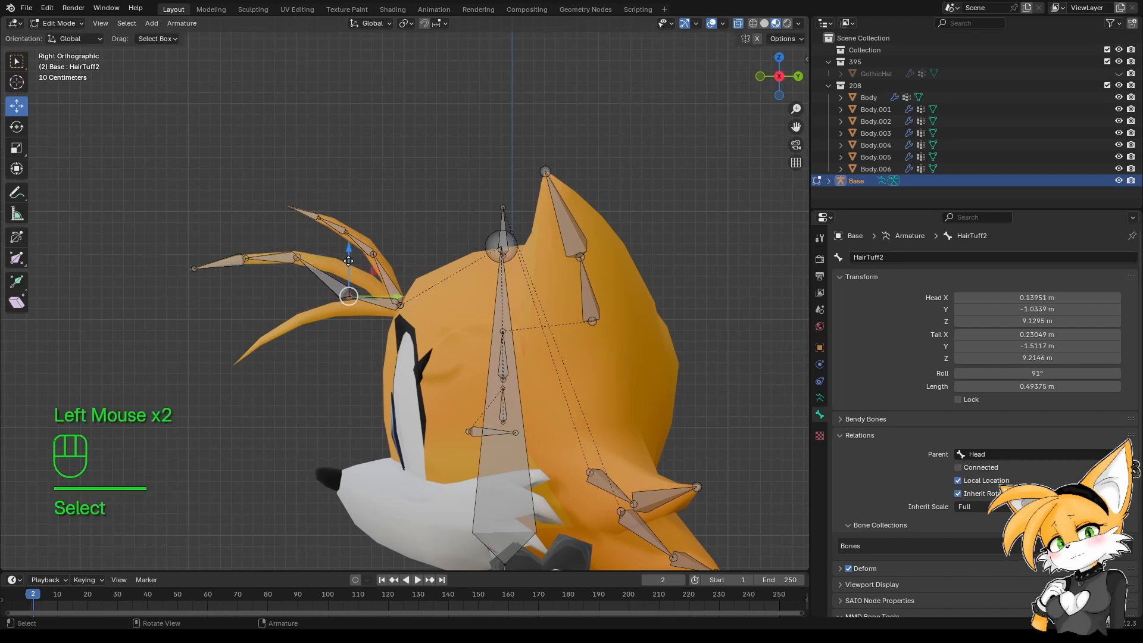
{"action": "left_click_drag", "start_coordinate": [348, 261], "coordinate": [349, 236], "text": "shift"}
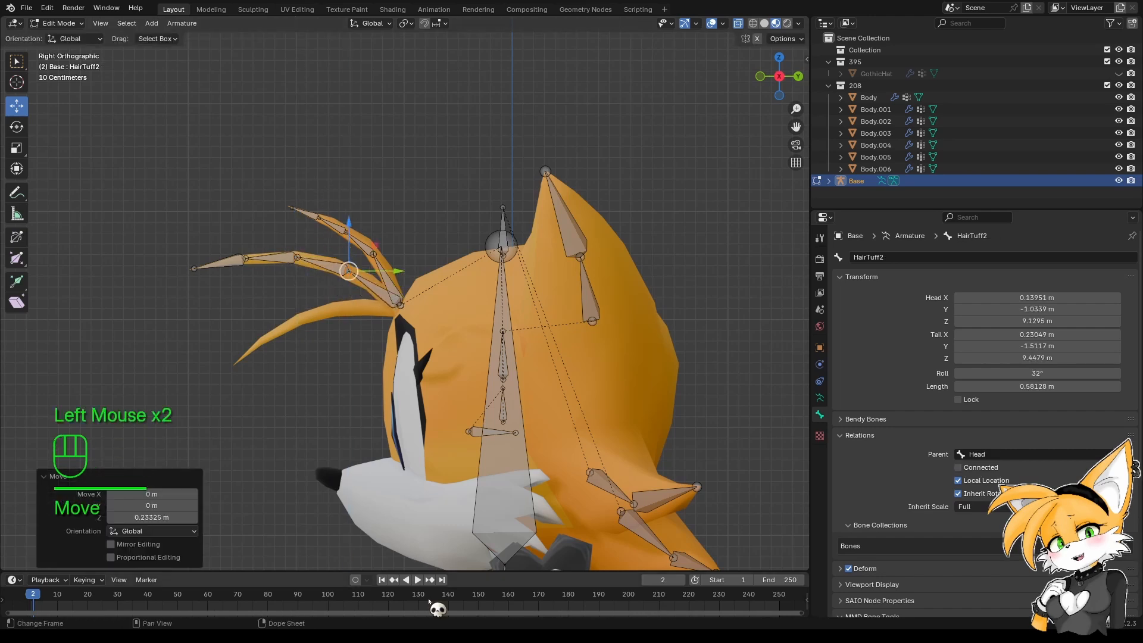
Duplicate the HairTuff2 base bone in place, working in the top view.
{"action": "middle_click_drag", "start_coordinate": [352, 342], "coordinate": [360, 367]}
{"action": "scroll", "coordinate": [446, 380], "scroll_direction": "down", "scroll_amount": 2, "text": "shift"}
{"action": "left_click", "coordinate": [430, 273]}
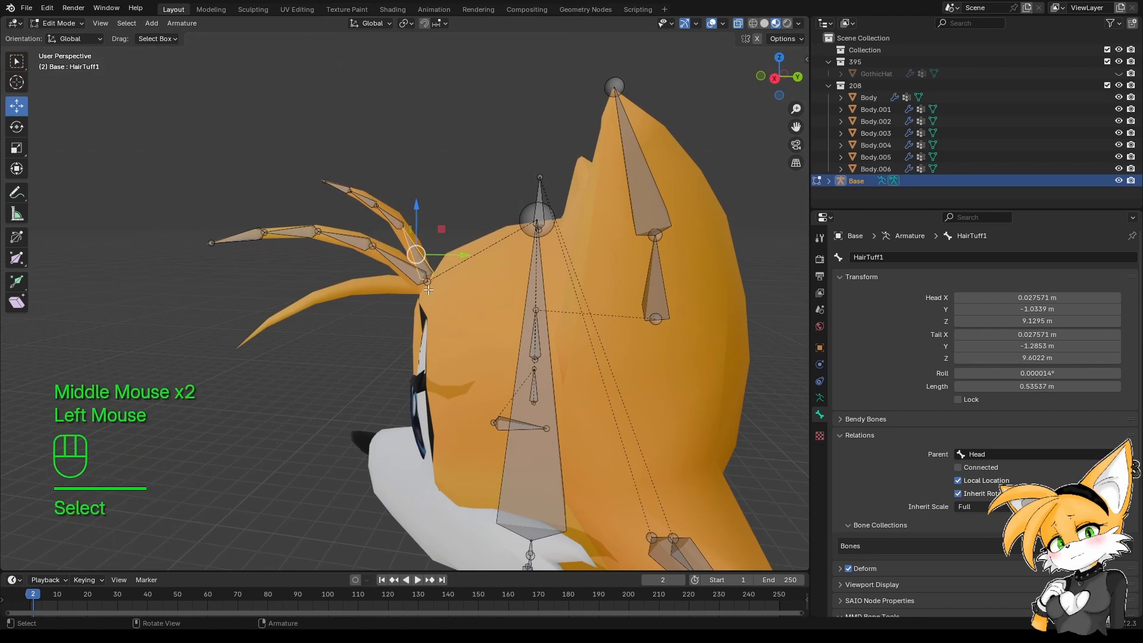
{"action": "left_click", "coordinate": [428, 277]}
{"action": "left_click", "coordinate": [428, 278]}
{"action": "key", "text": "KP_7"}
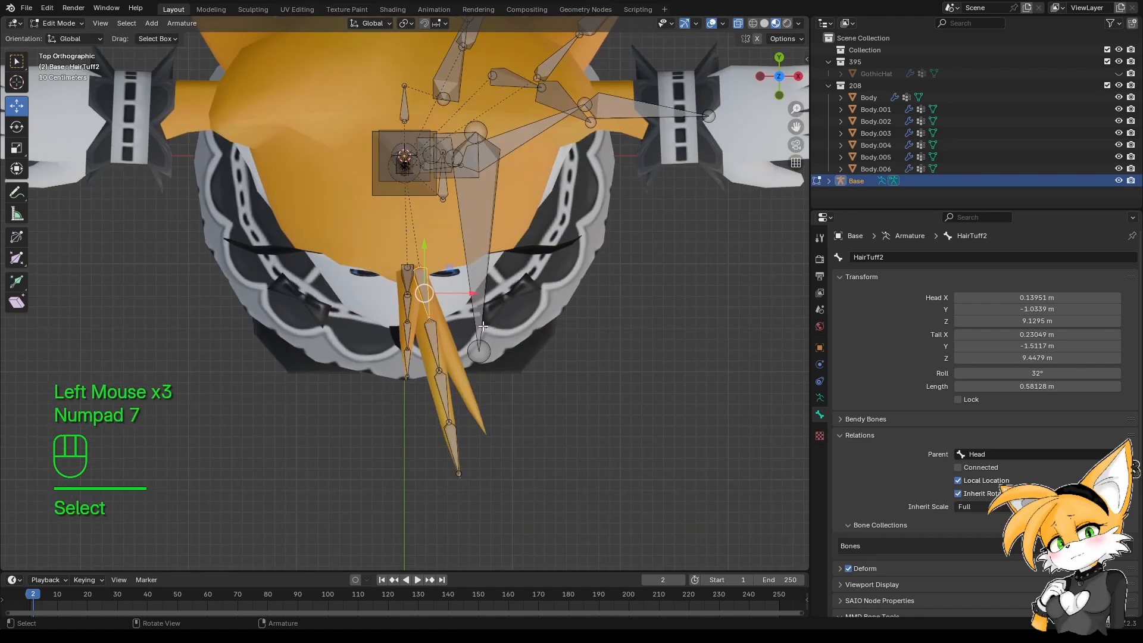
{"action": "key", "text": "shift+d"}
{"action": "right_click", "coordinate": [483, 326], "text": "shift"}
Shift the duplicate about 0.035 m along X and stretch its tip to the lower strand's end, about 1.74 m long.
{"action": "left_click_drag", "start_coordinate": [459, 291], "coordinate": [498, 282]}
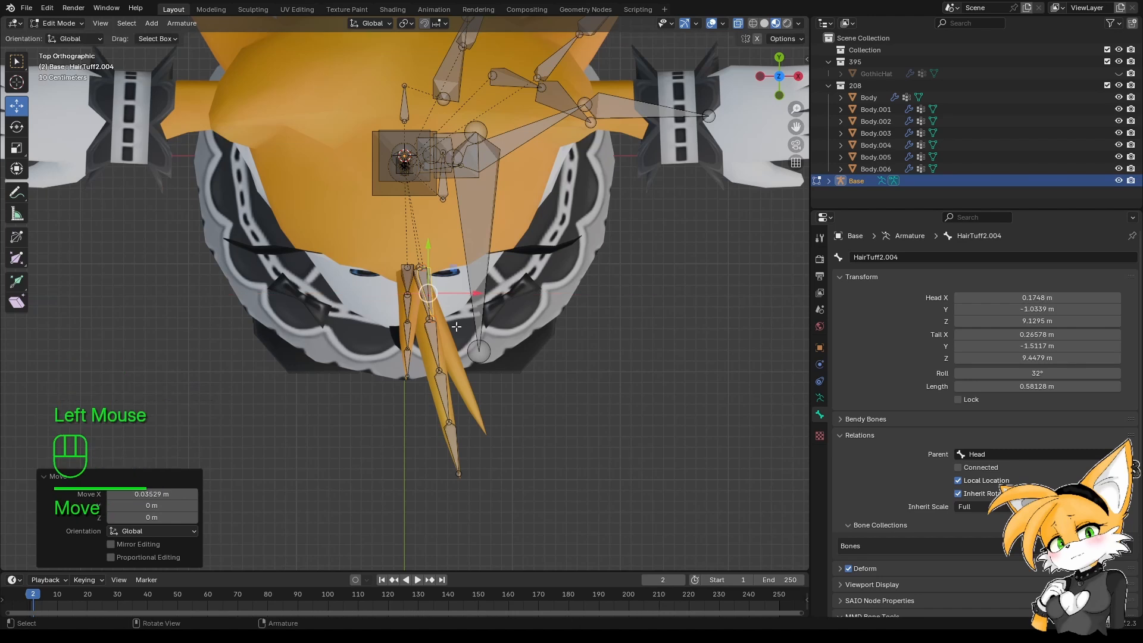
{"action": "left_click", "coordinate": [433, 318]}
{"action": "left_click", "coordinate": [433, 318]}
{"action": "left_click_drag", "start_coordinate": [433, 318], "coordinate": [479, 423]}
{"action": "left_click_drag", "start_coordinate": [471, 436], "coordinate": [501, 402]}
{"action": "key", "text": "KP_1"}
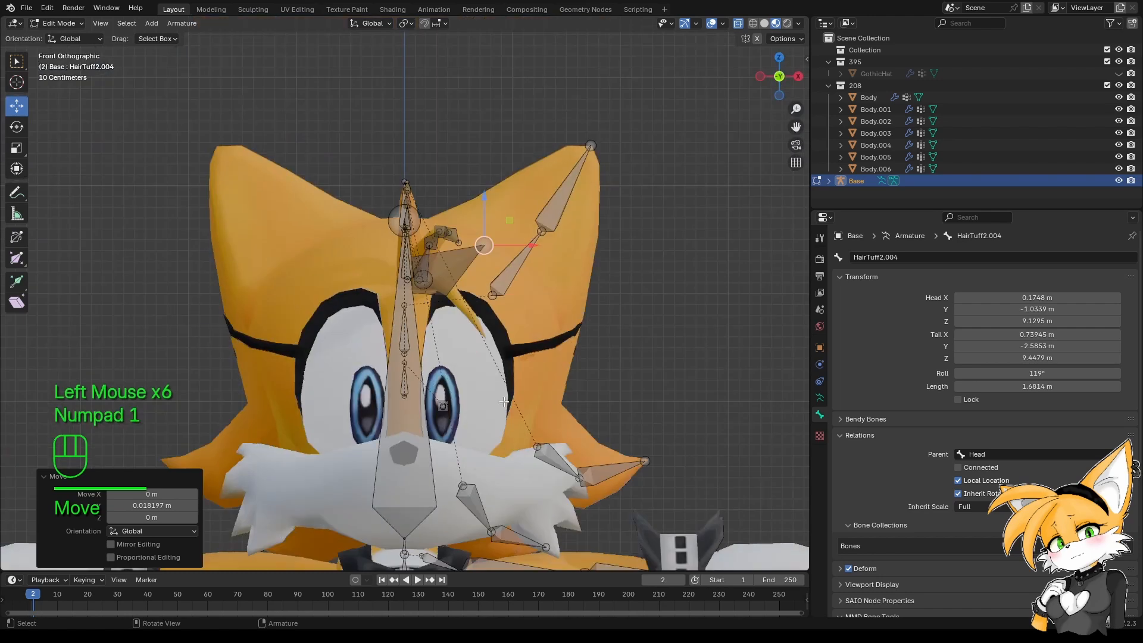
{"action": "key", "text": "KP_3"}
{"action": "left_click_drag", "start_coordinate": [264, 200], "coordinate": [278, 294]}
Rename the lower strand's bone as HairTuff3.
{"action": "double_click", "coordinate": [381, 302]}
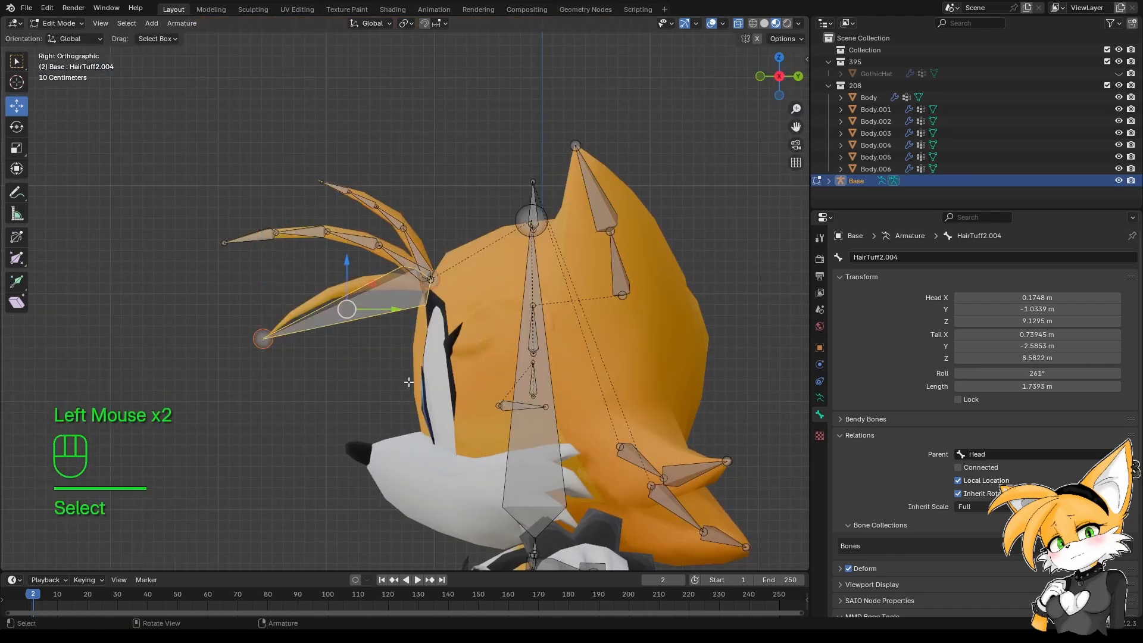
{"action": "key", "text": "F2"}
{"action": "type", "text": "Hair"}
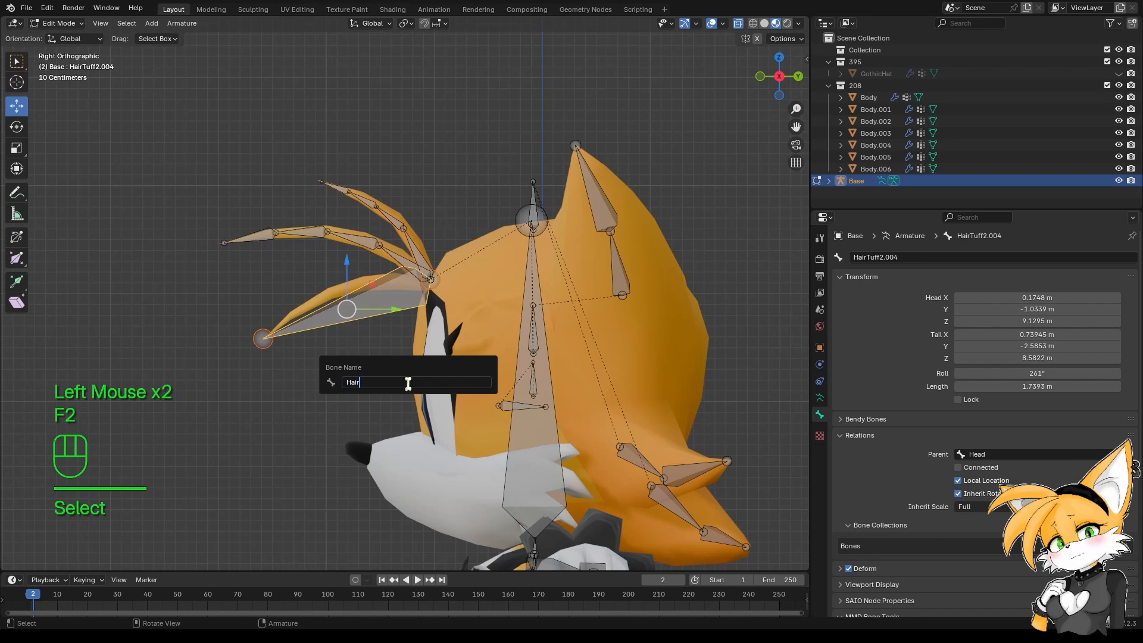
{"action": "type", "text": "Tuff3"}
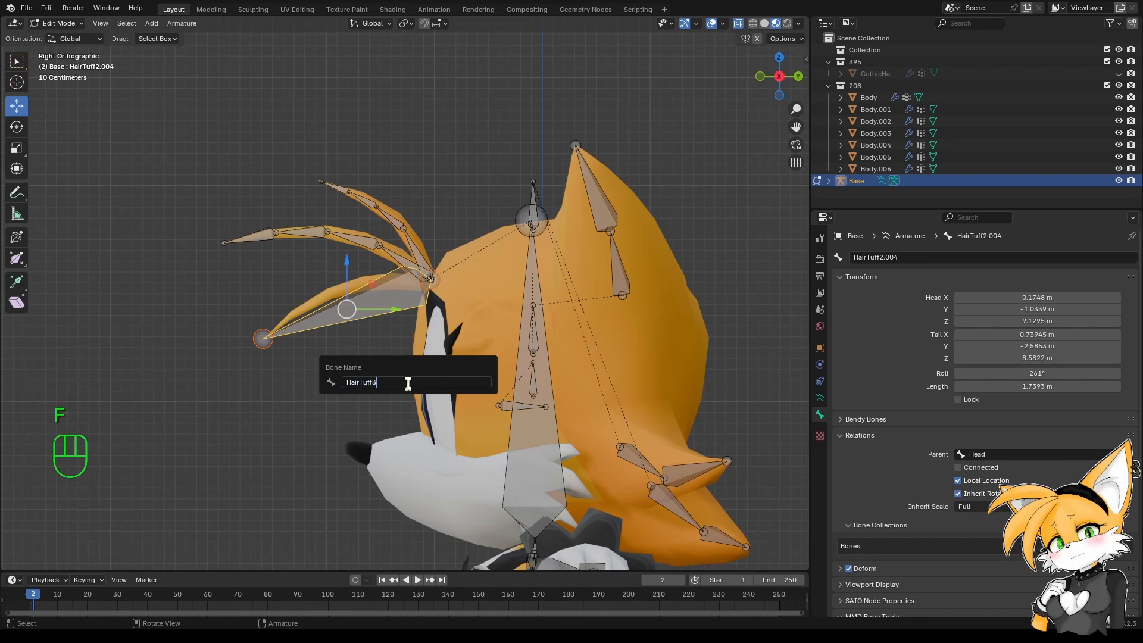
{"action": "key", "text": "Return"}
Subdivide the HairTuff3 bone twice with one cut each to make a chain of four bones.
{"action": "right_click", "coordinate": [409, 382]}
{"action": "left_click", "coordinate": [410, 380]}
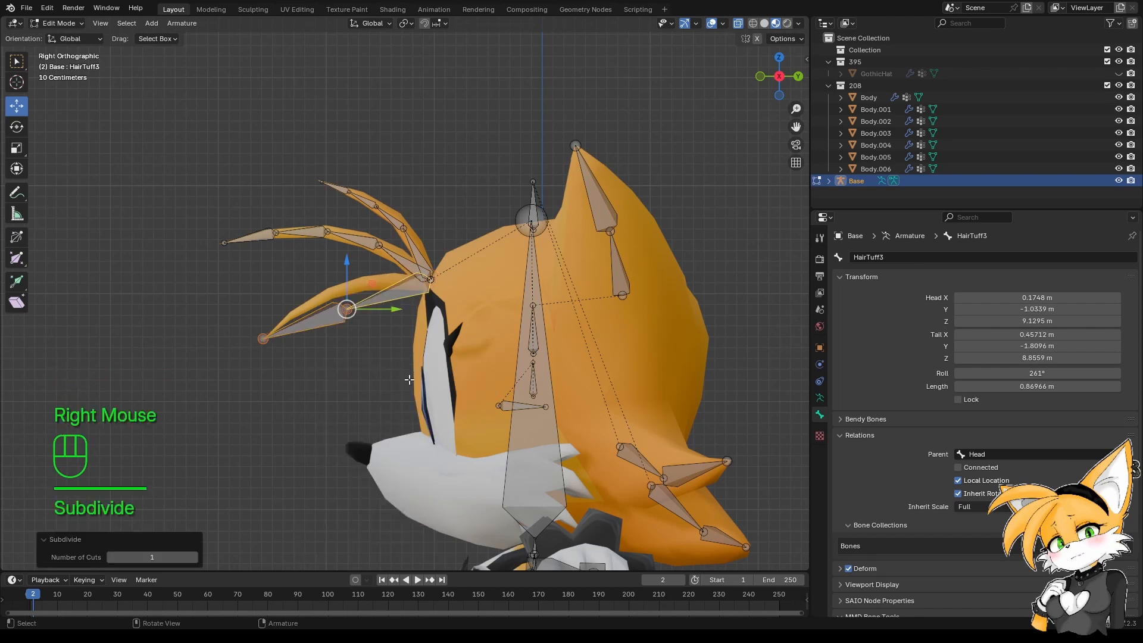
{"action": "right_click", "coordinate": [409, 379]}
{"action": "left_click", "coordinate": [409, 379]}
Raise the three inner joints of the HairTuff3 chain along Z to follow the lower strand's curve.
{"action": "left_click", "coordinate": [306, 324]}
{"action": "left_click_drag", "start_coordinate": [305, 286], "coordinate": [350, 269]}
{"action": "left_click", "coordinate": [348, 309]}
{"action": "left_click", "coordinate": [388, 291]}
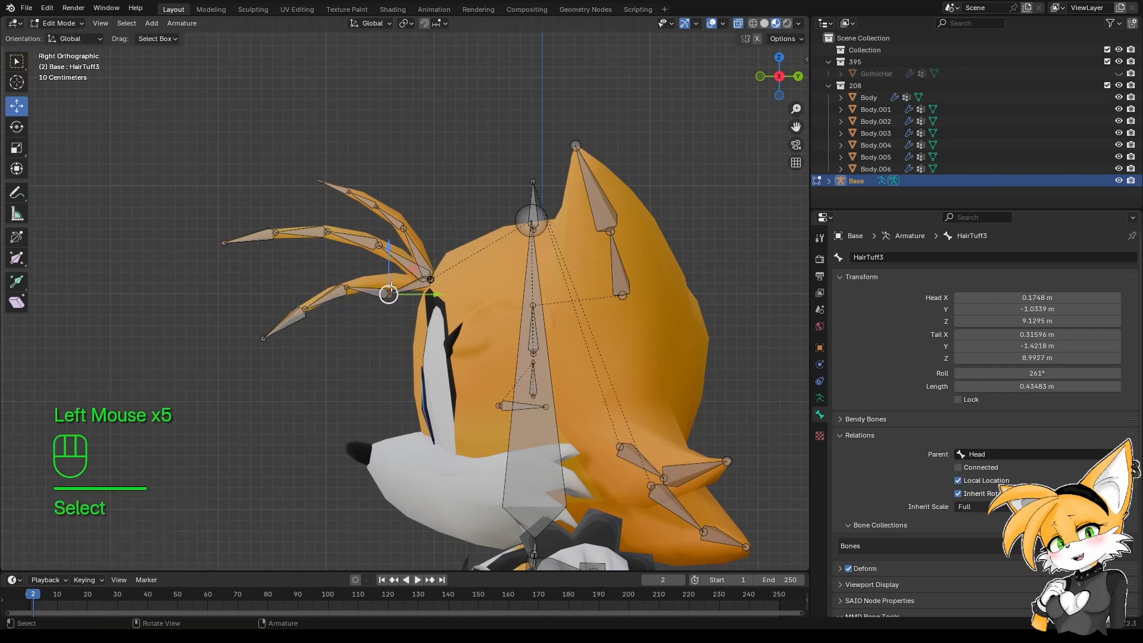
{"action": "left_click", "coordinate": [393, 263]}
Lower the base joint of the HairTuff3 chain by about 0.053 m along Z.
{"action": "scroll", "coordinate": [430, 291], "scroll_direction": "up", "scroll_amount": 5}
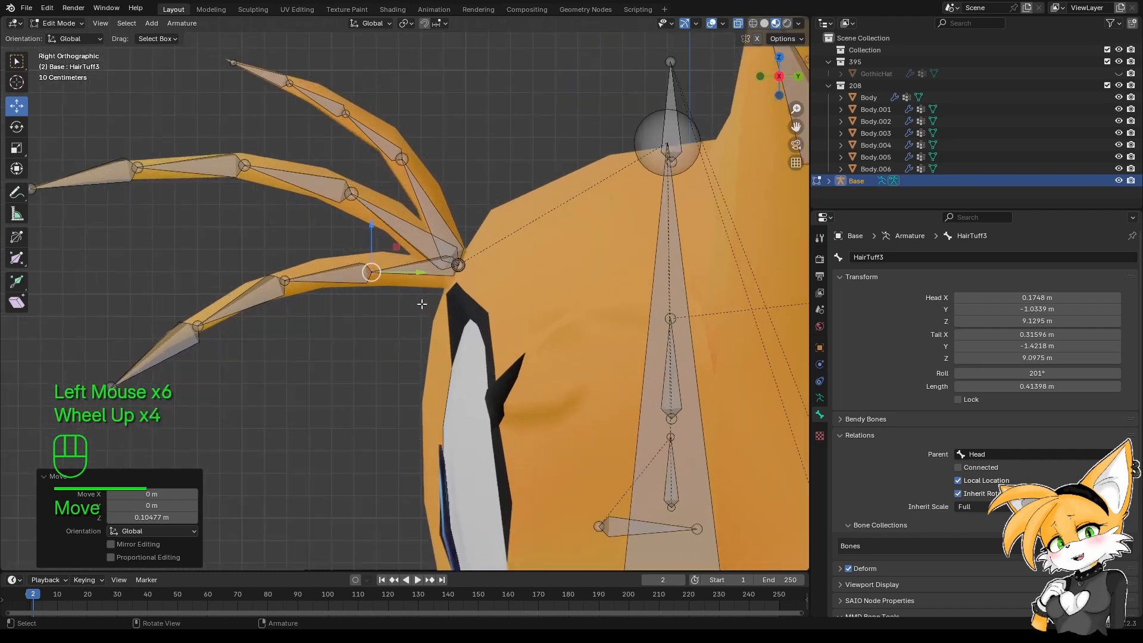
{"action": "left_click", "coordinate": [469, 259]}
{"action": "left_click_drag", "start_coordinate": [472, 226], "coordinate": [468, 240]}
{"action": "scroll", "coordinate": [458, 373], "scroll_direction": "down", "scroll_amount": 3}
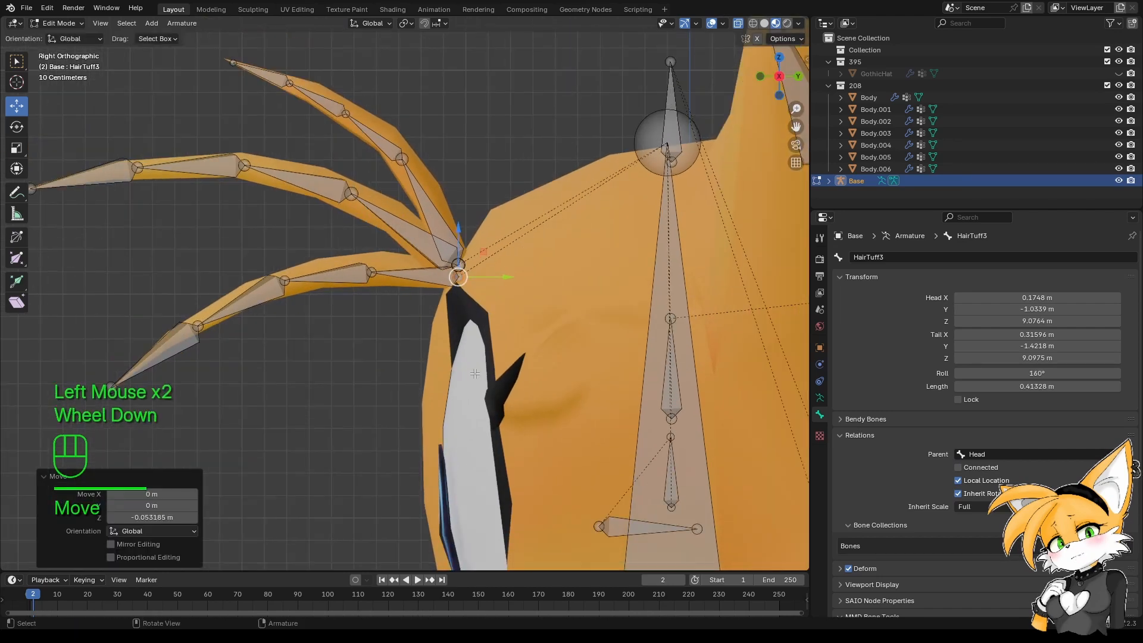
Select the four HairTuff3 bones and shift them about 0.041 m inward along X in the top view.
{"action": "middle_click_drag", "start_coordinate": [421, 385], "coordinate": [404, 338]}
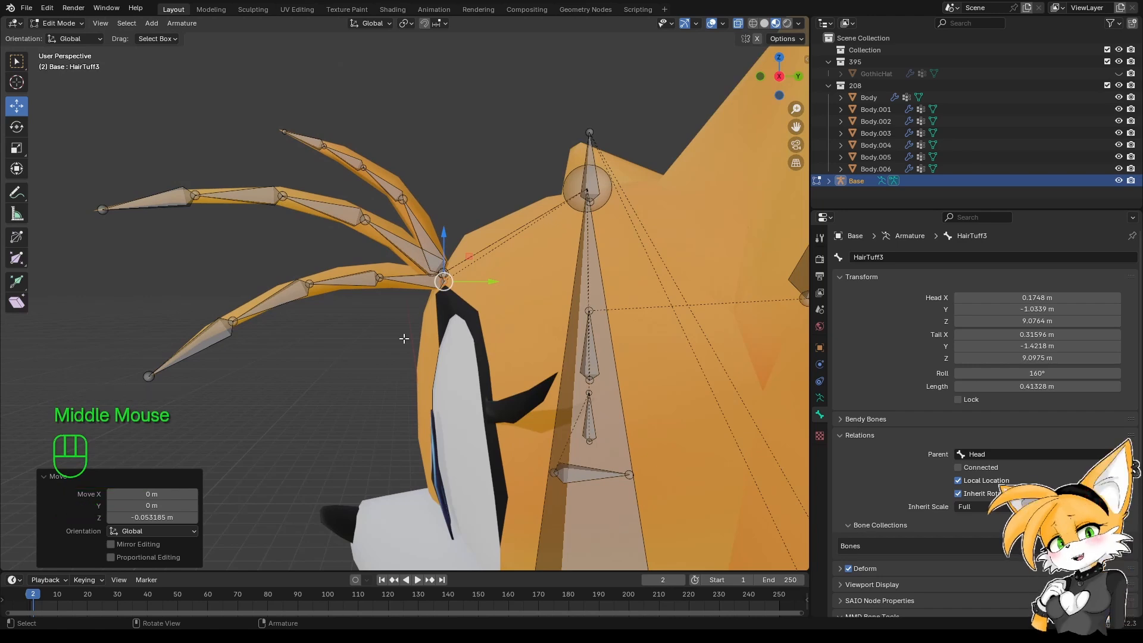
{"action": "mouse_move", "coordinate": [369, 306]}
{"action": "middle_mouse_down"}
{"action": "mouse_move", "coordinate": [407, 311]}
{"action": "mouse_move", "coordinate": [359, 300]}
{"action": "middle_mouse_up"}
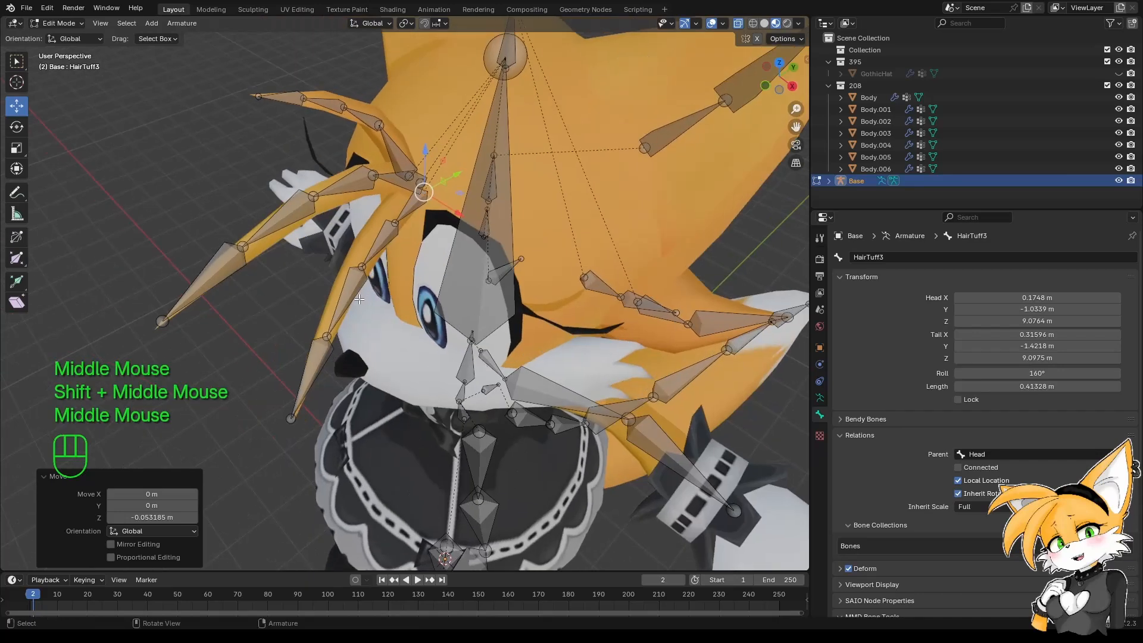
{"action": "left_click", "coordinate": [410, 207]}
{"action": "left_click", "coordinate": [379, 245], "text": "shift"}
{"action": "left_click", "coordinate": [345, 302], "text": "shift"}
{"action": "left_click", "coordinate": [309, 373], "text": "shift"}
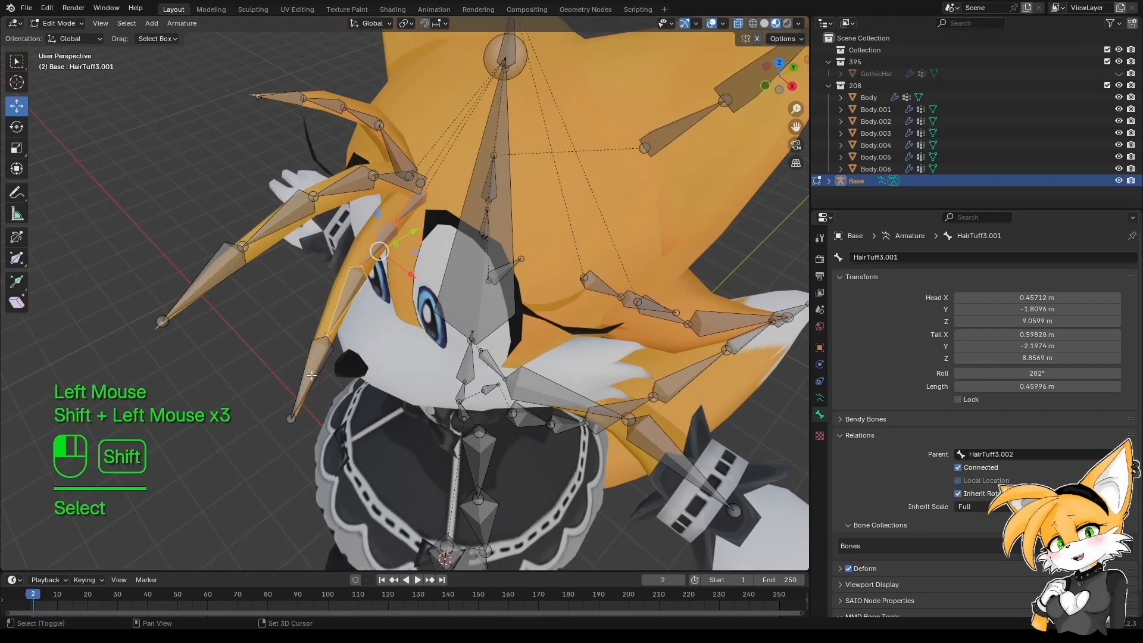
{"action": "key", "text": "KP_7"}
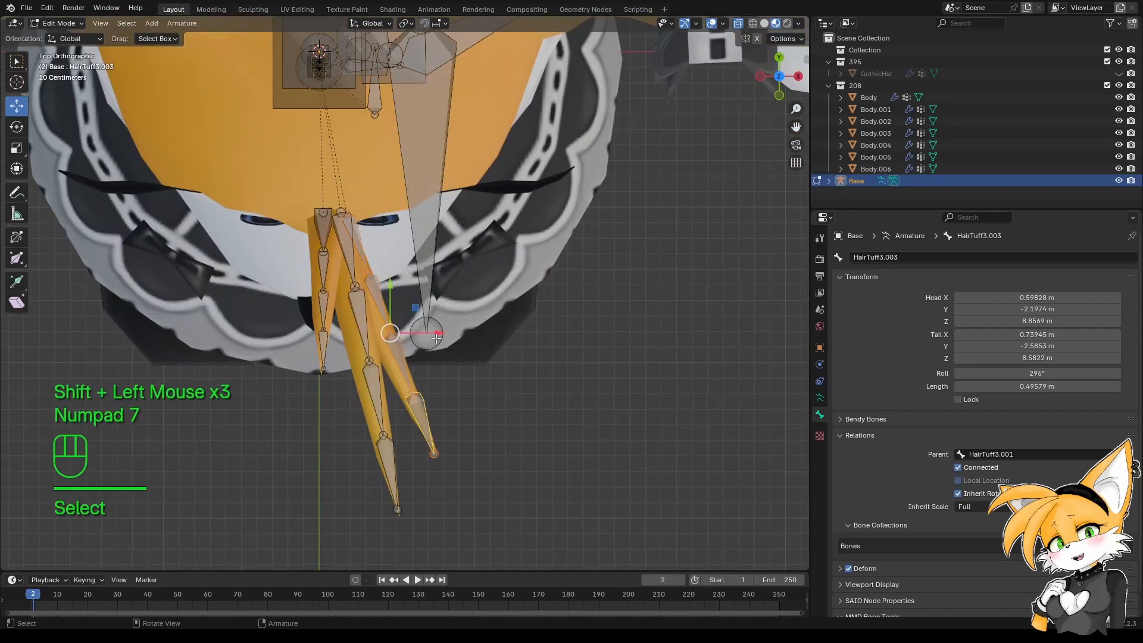
{"action": "left_click_drag", "start_coordinate": [428, 333], "coordinate": [373, 373]}
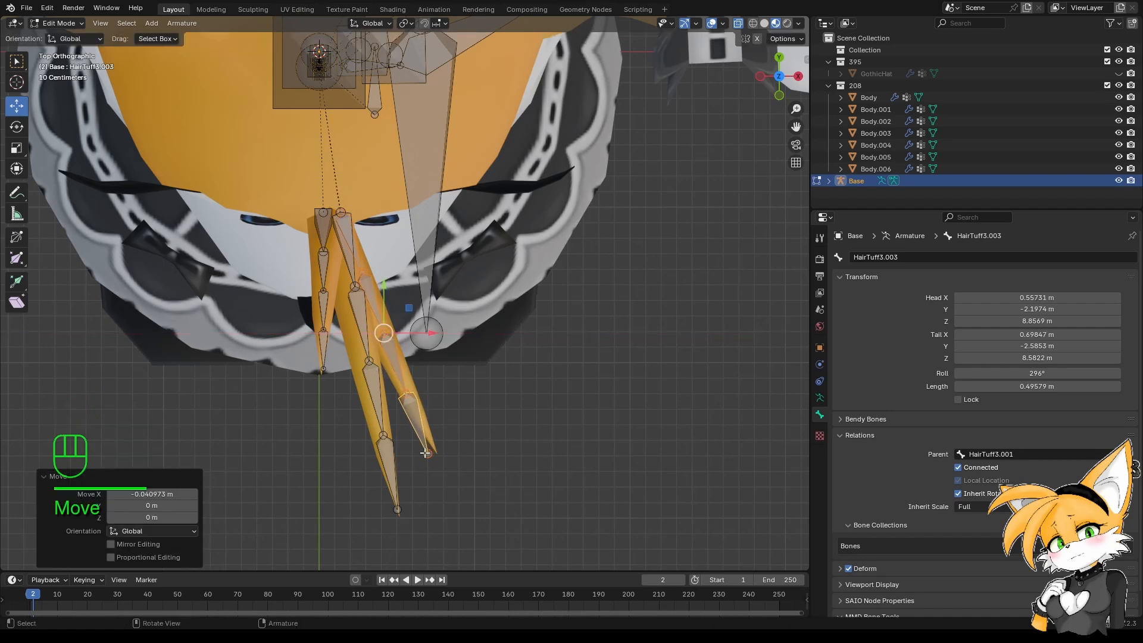
Move the HairTuff3 tip outward along X to the strand's end and shift the preceding joint outward by about 0.012 m.
{"action": "left_click", "coordinate": [427, 453]}
{"action": "left_click_drag", "start_coordinate": [464, 456], "coordinate": [465, 456], "text": "shift"}
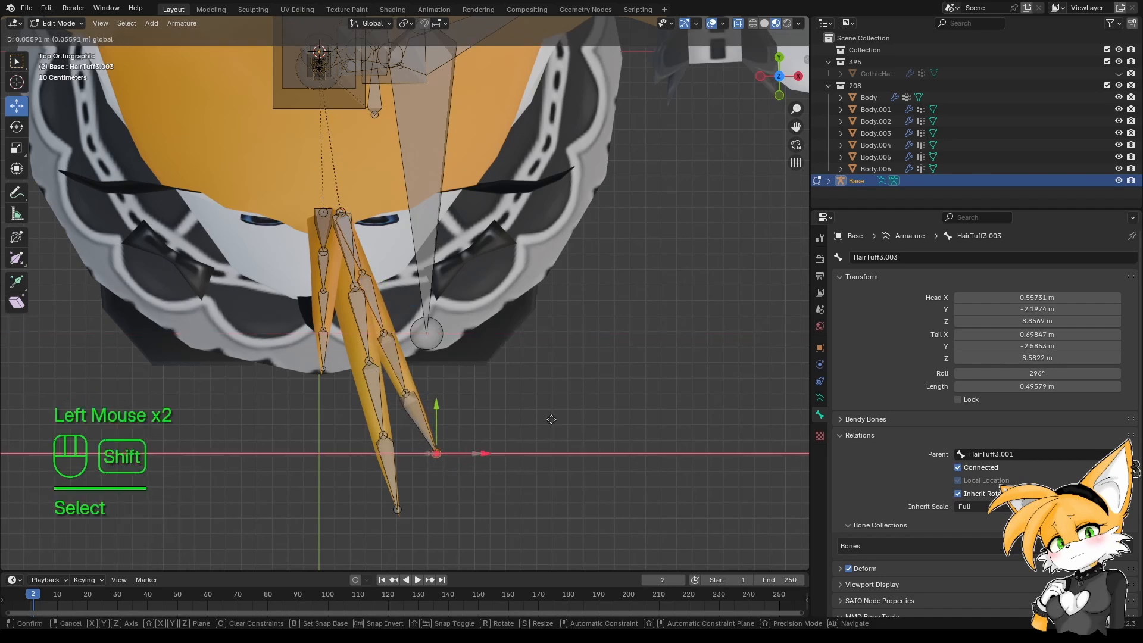
{"action": "left_click_drag", "start_coordinate": [552, 419], "coordinate": [552, 420], "text": "shift"}
{"action": "left_click", "coordinate": [406, 393]}
{"action": "left_click_drag", "start_coordinate": [452, 394], "coordinate": [470, 401], "text": "shift"}
{"action": "middle_click_drag", "start_coordinate": [470, 401], "coordinate": [330, 289]}
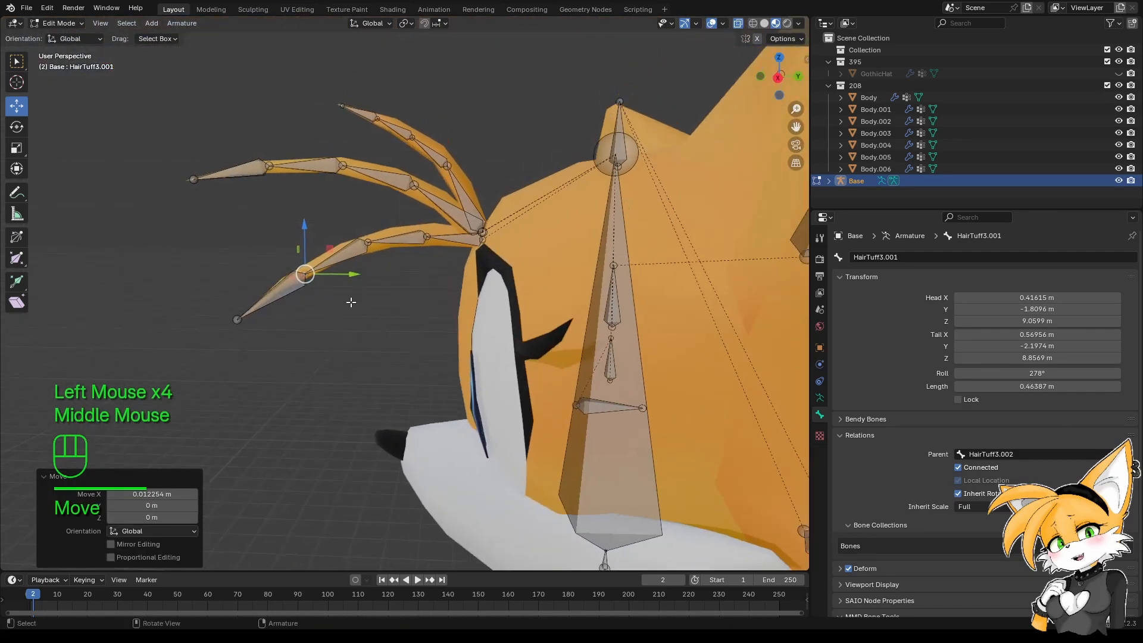
Duplicate the Chest bone in place to start a bone for the bow on the dress's back.
{"action": "scroll", "coordinate": [352, 332], "scroll_direction": "down", "scroll_amount": 3}
{"action": "middle_click_drag", "start_coordinate": [352, 332], "coordinate": [452, 226]}
{"action": "middle_click_drag", "start_coordinate": [453, 227], "coordinate": [437, 297]}
{"action": "middle_click_drag", "start_coordinate": [437, 298], "coordinate": [444, 331], "text": "shift"}
{"action": "middle_click_drag", "start_coordinate": [444, 331], "coordinate": [369, 357]}
{"action": "middle_click_drag", "start_coordinate": [370, 357], "coordinate": [417, 333], "text": "shift"}
{"action": "left_click", "coordinate": [446, 280]}
{"action": "middle_click_drag", "start_coordinate": [417, 333], "coordinate": [379, 381]}
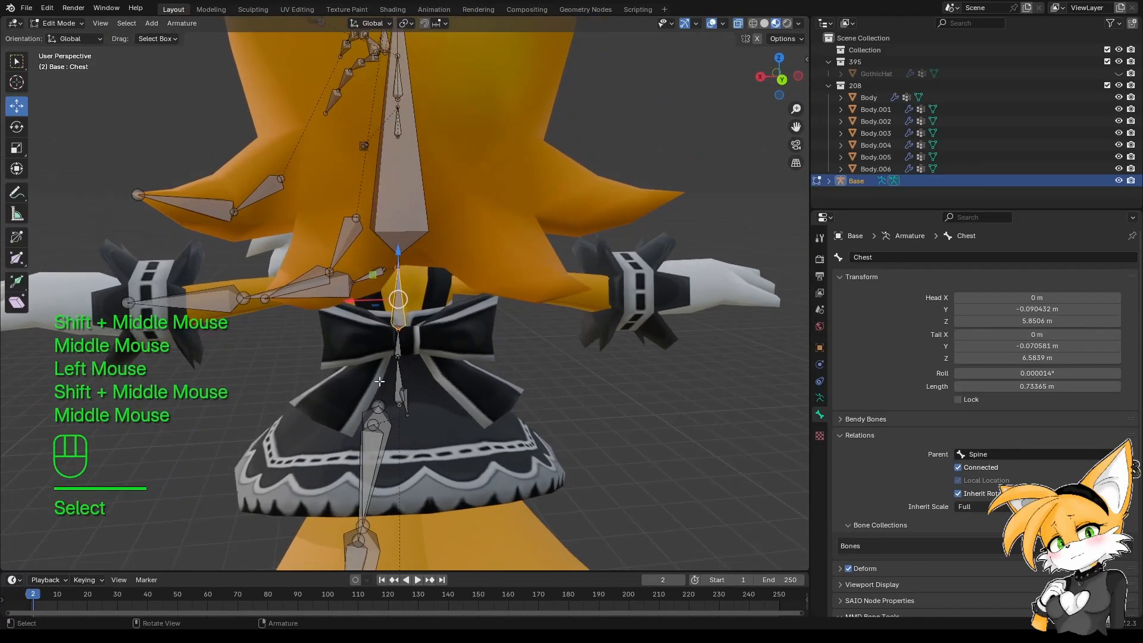
{"action": "key", "text": "shift+d"}
{"action": "right_click", "coordinate": [380, 381]}
Move the duplicated chest bone about 0.683 m backward along Y to the bow in the side view.
{"action": "key", "text": "KP_1"}
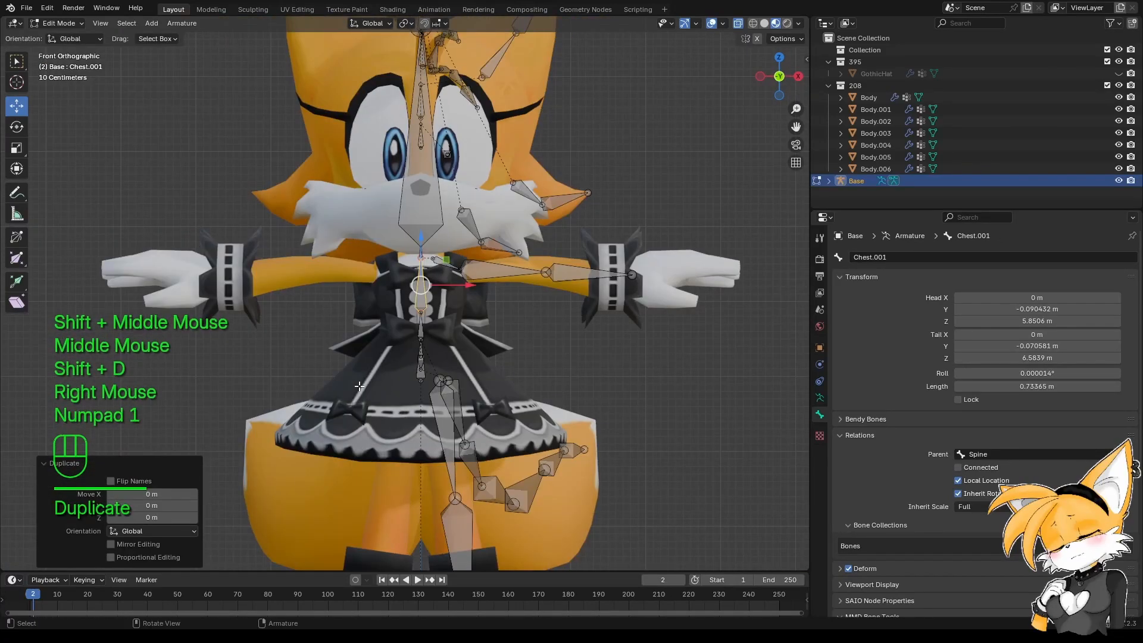
{"action": "key", "text": "KP_1"}
{"action": "key", "text": "KP_3"}
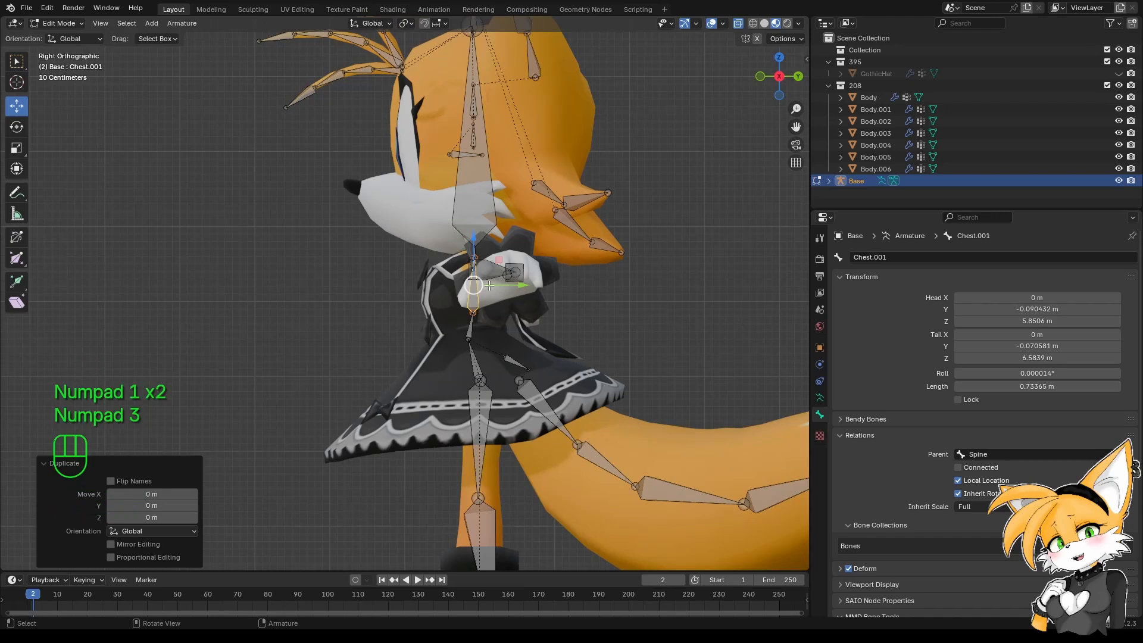
{"action": "left_click_drag", "start_coordinate": [532, 286], "coordinate": [581, 316]}
Rename the duplicated bone as Bow.L.
{"action": "middle_click_drag", "start_coordinate": [580, 316], "coordinate": [449, 329]}
{"action": "scroll", "coordinate": [453, 345], "scroll_direction": "up", "scroll_amount": 1}
{"action": "key", "text": "F2"}
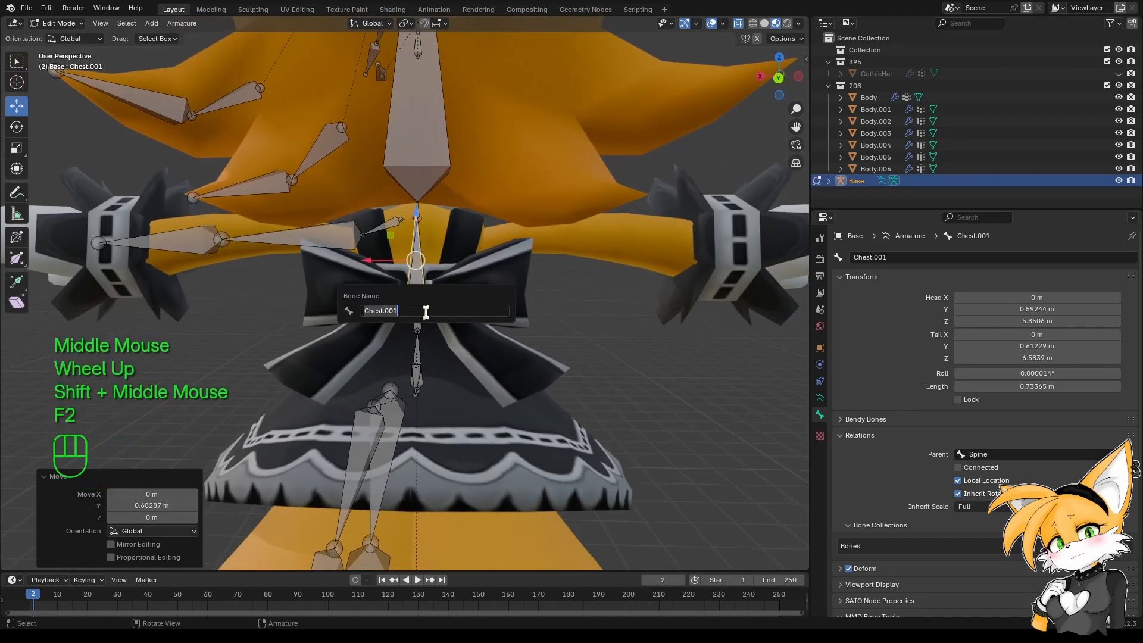
{"action": "type", "text": "Bow."}
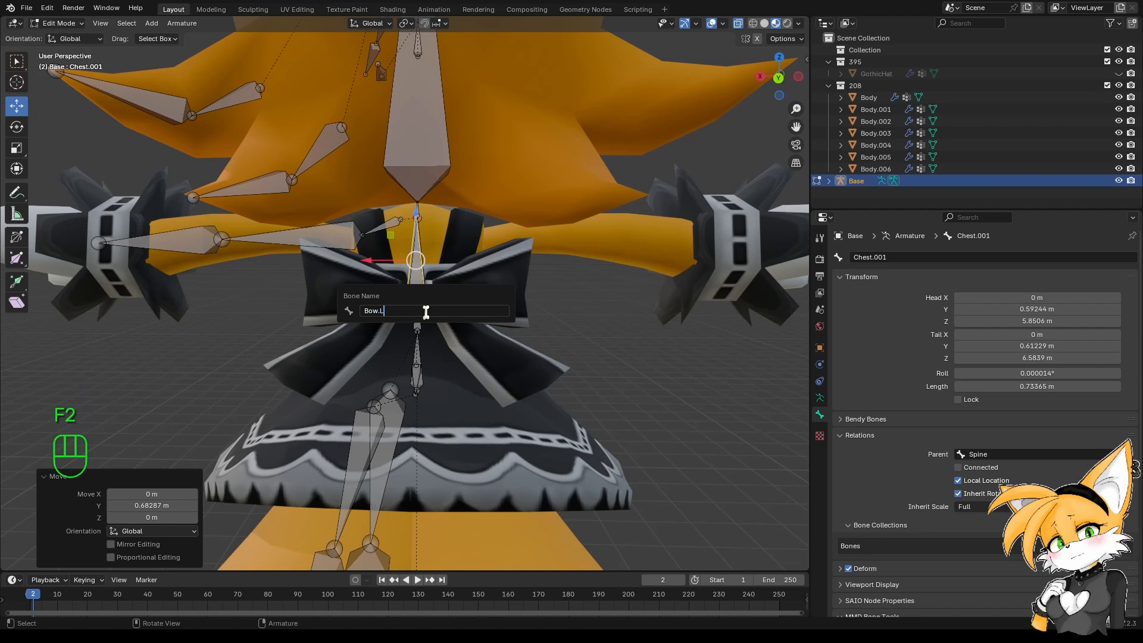
{"action": "type", "text": "L"}
{"action": "key", "text": "Return"}
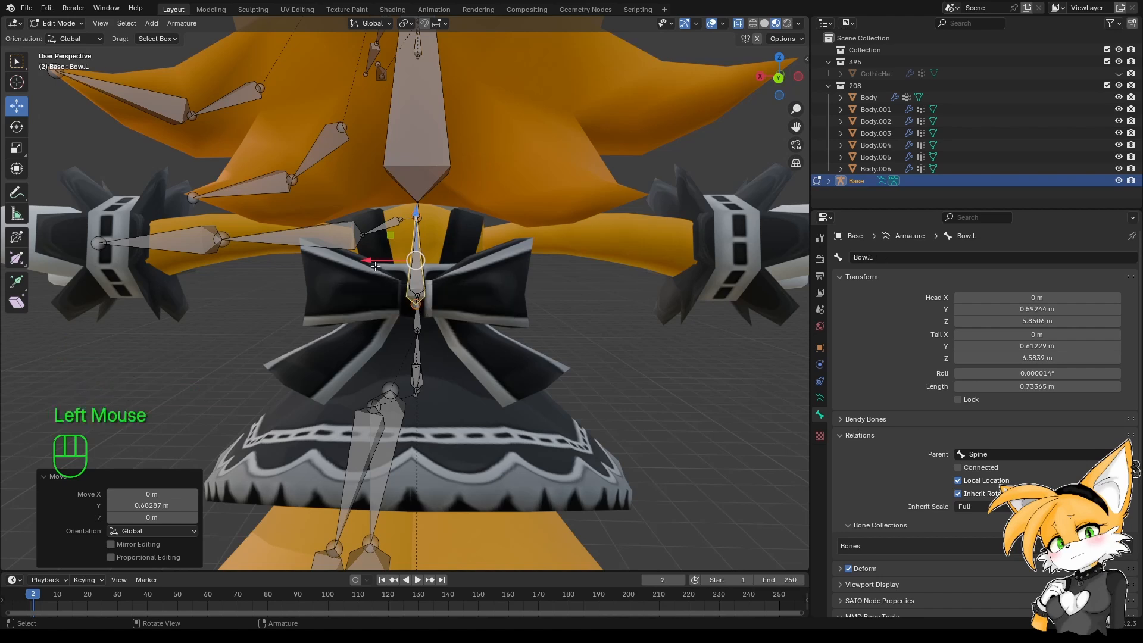
Shift Bow.L about 0.217 m sideways along X and move its tip to the loop's outer edge, about X 0.875 m, Z 6.128 m.
{"action": "left_click_drag", "start_coordinate": [375, 266], "coordinate": [347, 263]}
{"action": "key", "text": "KP_1"}
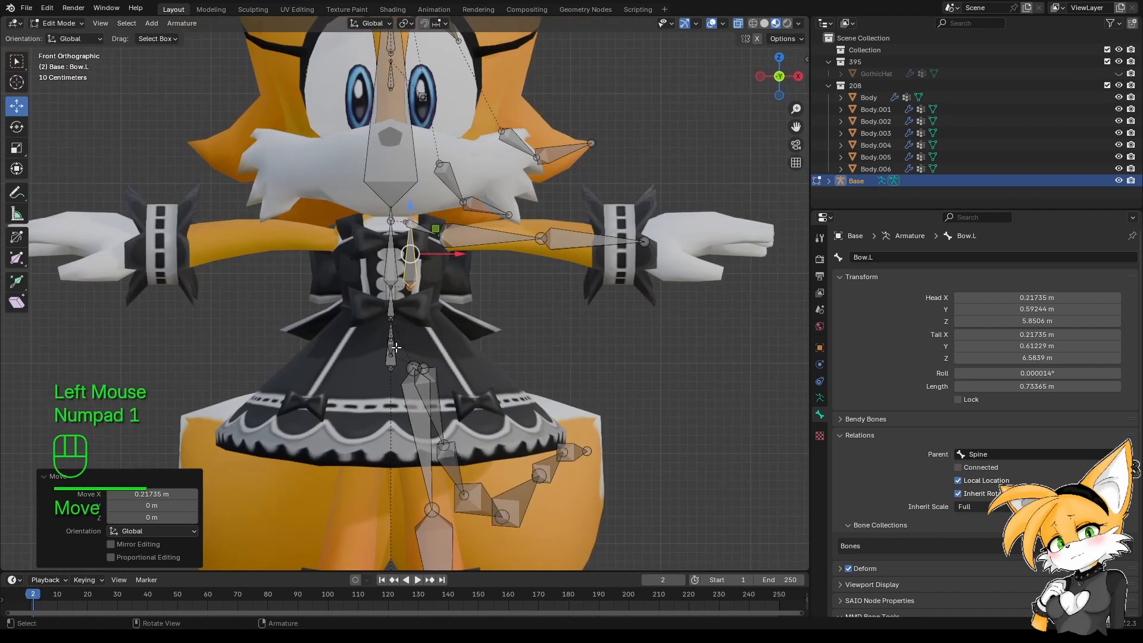
{"action": "key", "text": "KP_3"}
{"action": "key", "text": "KP_1"}
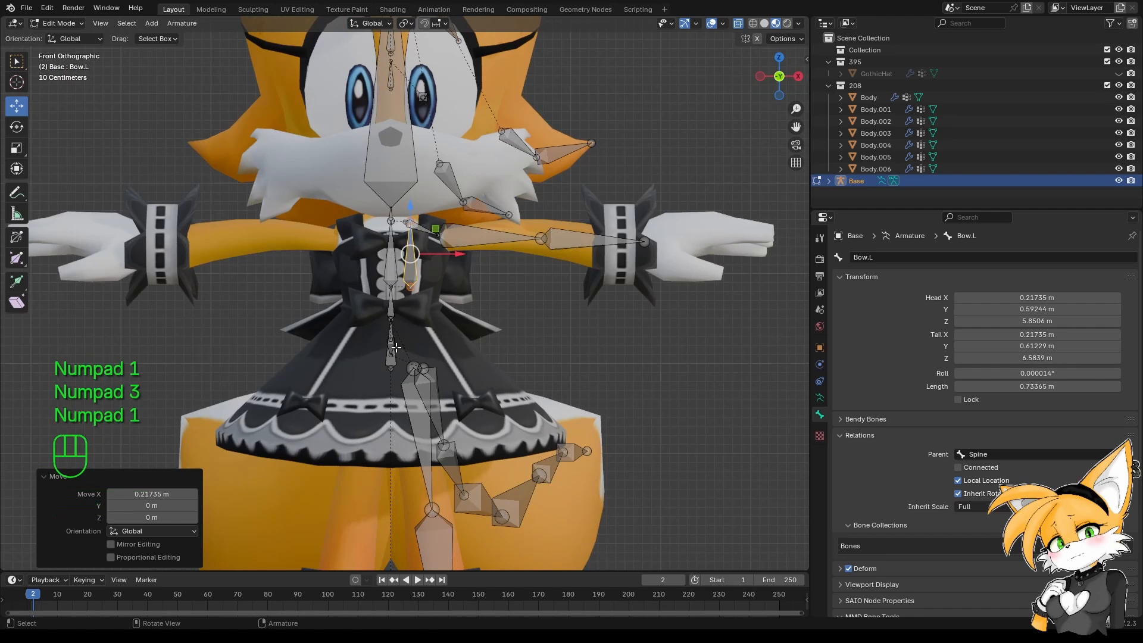
{"action": "key", "text": "KP_7"}
{"action": "middle_click_drag", "start_coordinate": [396, 348], "coordinate": [327, 340]}
{"action": "left_click", "coordinate": [393, 198]}
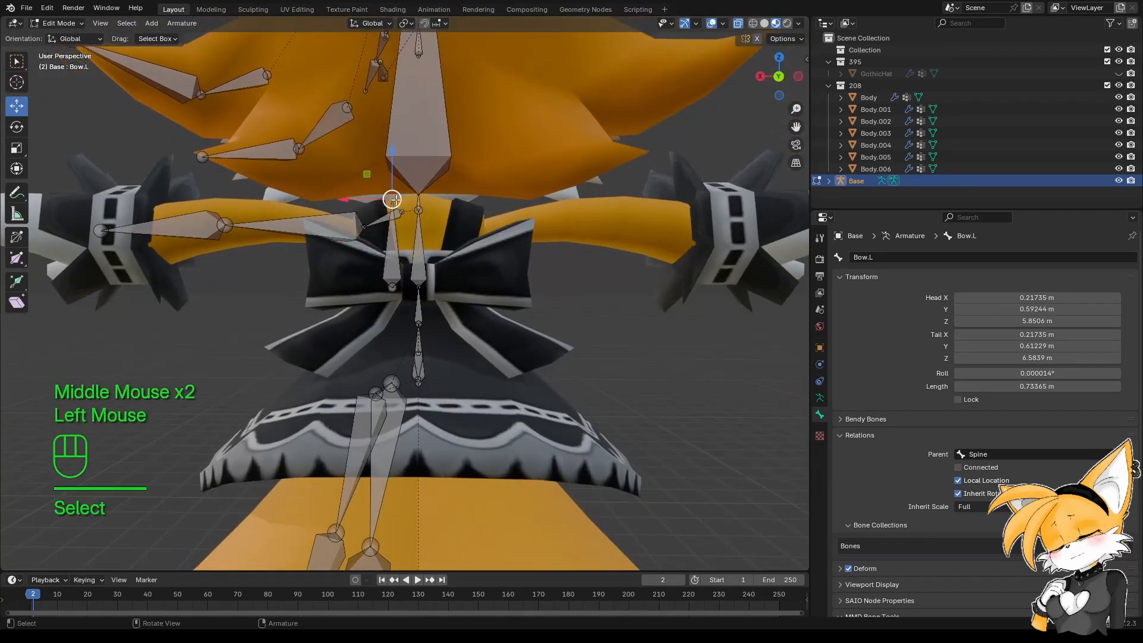
{"action": "left_click_drag", "start_coordinate": [393, 198], "coordinate": [269, 263]}
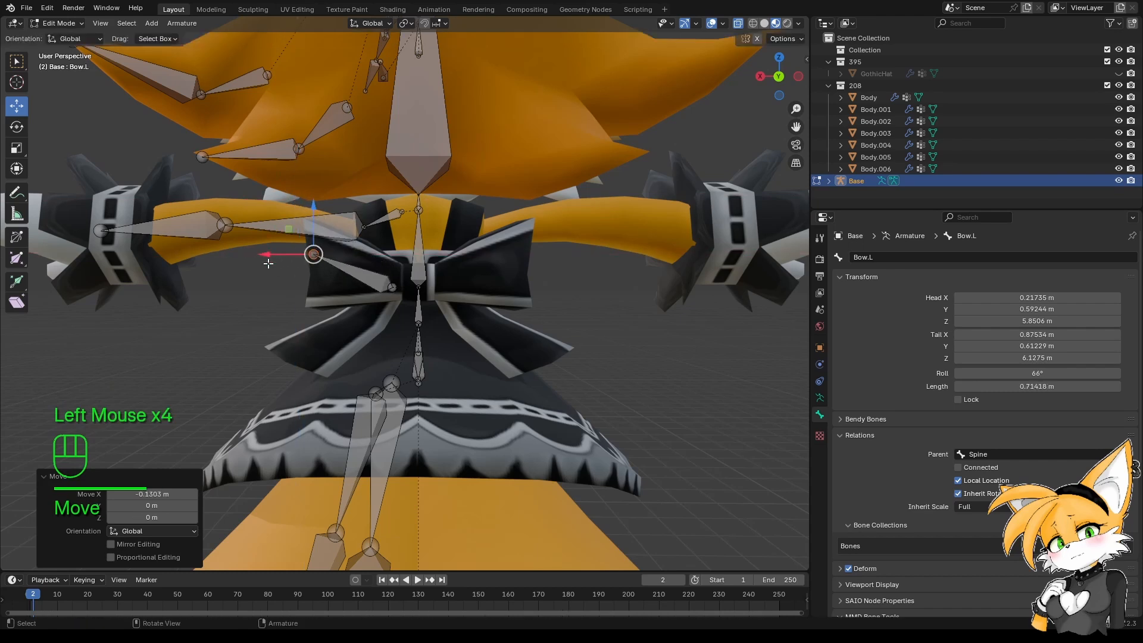
Fit Bow.L to the loop with its base at about X 0.158, Z 5.915 m and tip at X 0.915, Y 0.665, Z 6.090 m.
{"action": "left_click", "coordinate": [389, 288]}
{"action": "mouse_move", "coordinate": [390, 275]}
{"action": "left_mouse_down"}
{"action": "mouse_move", "coordinate": [361, 285]}
{"action": "mouse_move", "coordinate": [395, 273]}
{"action": "left_mouse_up"}
{"action": "left_click", "coordinate": [312, 253]}
{"action": "mouse_move", "coordinate": [311, 252]}
{"action": "left_mouse_down"}
{"action": "mouse_move", "coordinate": [288, 256]}
{"action": "mouse_move", "coordinate": [305, 256]}
{"action": "left_mouse_up"}
{"action": "middle_click_drag", "start_coordinate": [358, 351], "coordinate": [370, 366]}
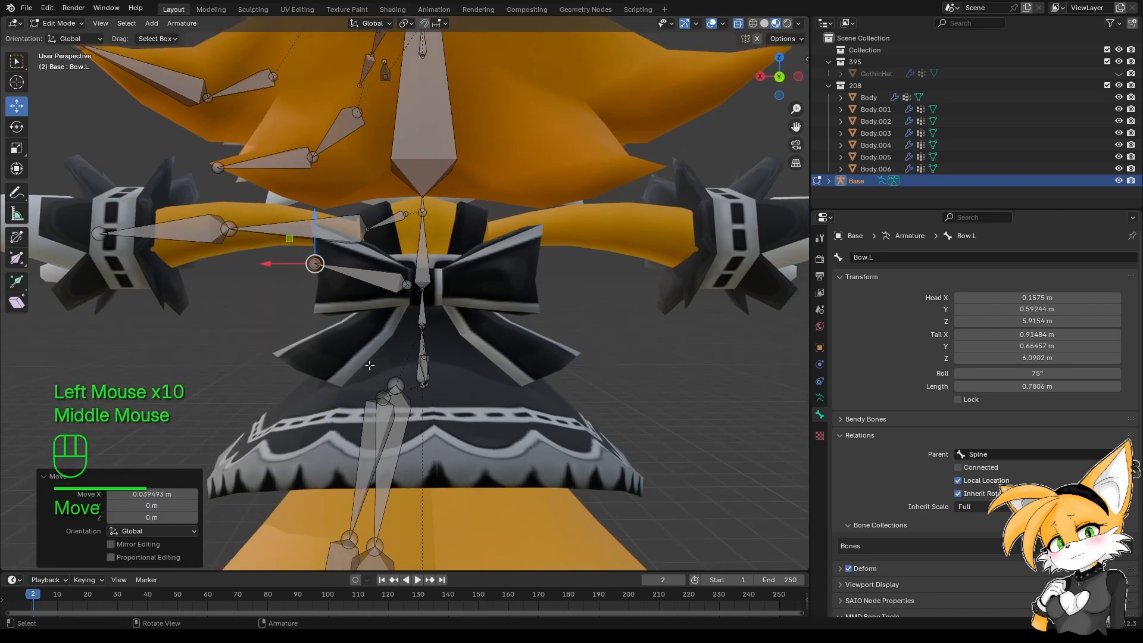
Duplicate the Chest bone in place and scale the copy down to about 0.382.
{"action": "left_click", "coordinate": [393, 277]}
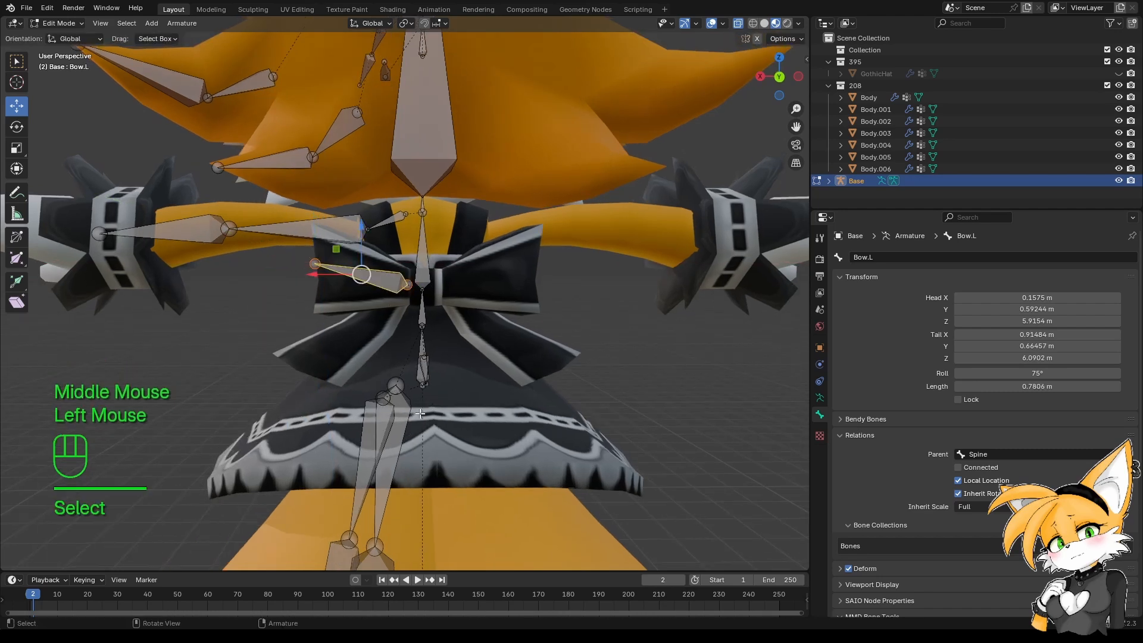
{"action": "middle_click_drag", "start_coordinate": [421, 413], "coordinate": [458, 393]}
{"action": "scroll", "coordinate": [408, 391], "scroll_direction": "up", "scroll_amount": 2}
{"action": "scroll", "coordinate": [404, 413], "scroll_direction": "up", "scroll_amount": 1, "text": "shift"}
{"action": "scroll", "coordinate": [446, 399], "scroll_direction": "down", "scroll_amount": 1}
{"action": "middle_click_drag", "start_coordinate": [459, 393], "coordinate": [393, 352]}
{"action": "scroll", "coordinate": [393, 352], "scroll_direction": "down", "scroll_amount": 1, "text": "shift"}
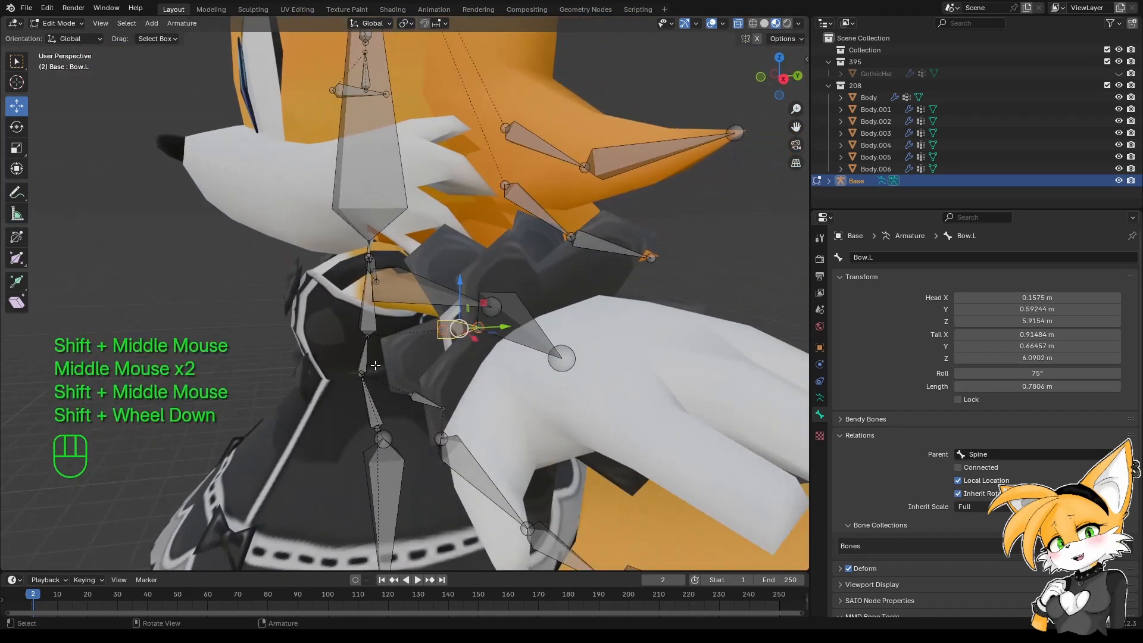
{"action": "left_click", "coordinate": [389, 350]}
{"action": "key", "text": "shift+d"}
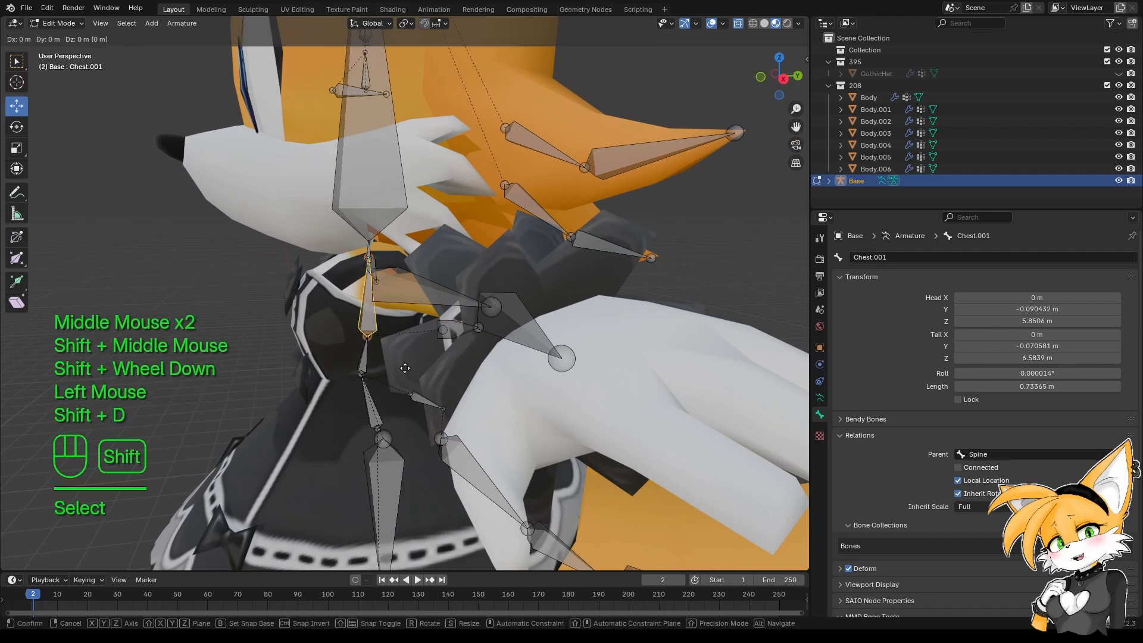
{"action": "right_click", "coordinate": [405, 369], "text": "shift"}
{"action": "key", "text": "s"}
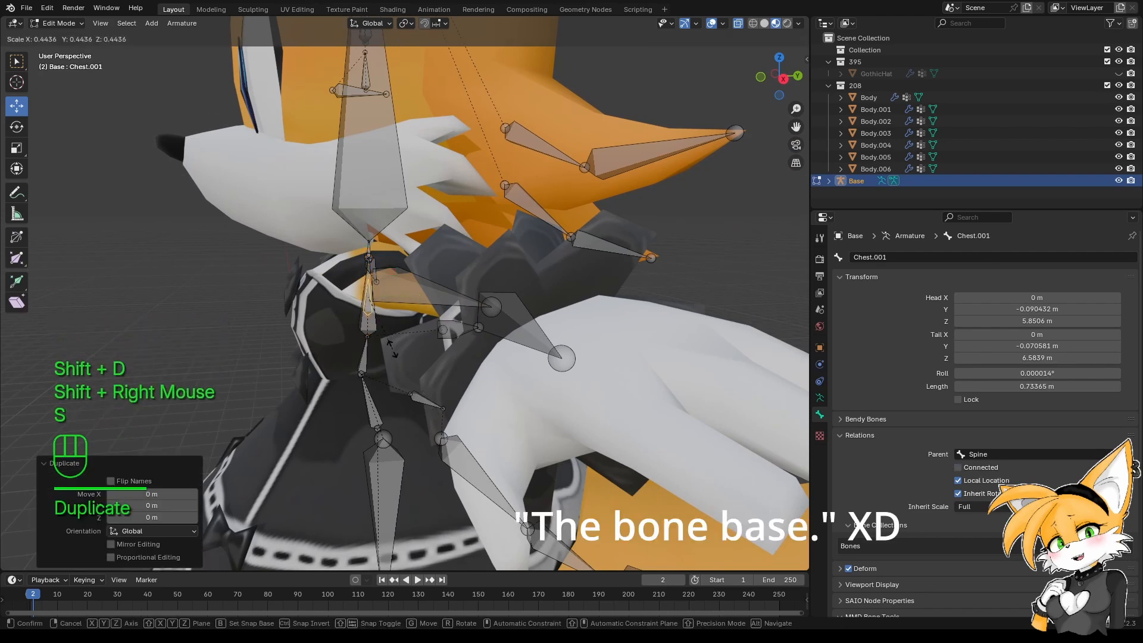
{"action": "left_click", "coordinate": [388, 345]}
Rename the scaled-down chest copy as DressBase.
{"action": "middle_click_drag", "start_coordinate": [388, 344], "coordinate": [530, 361]}
{"action": "scroll", "coordinate": [429, 345], "scroll_direction": "up", "scroll_amount": 1}
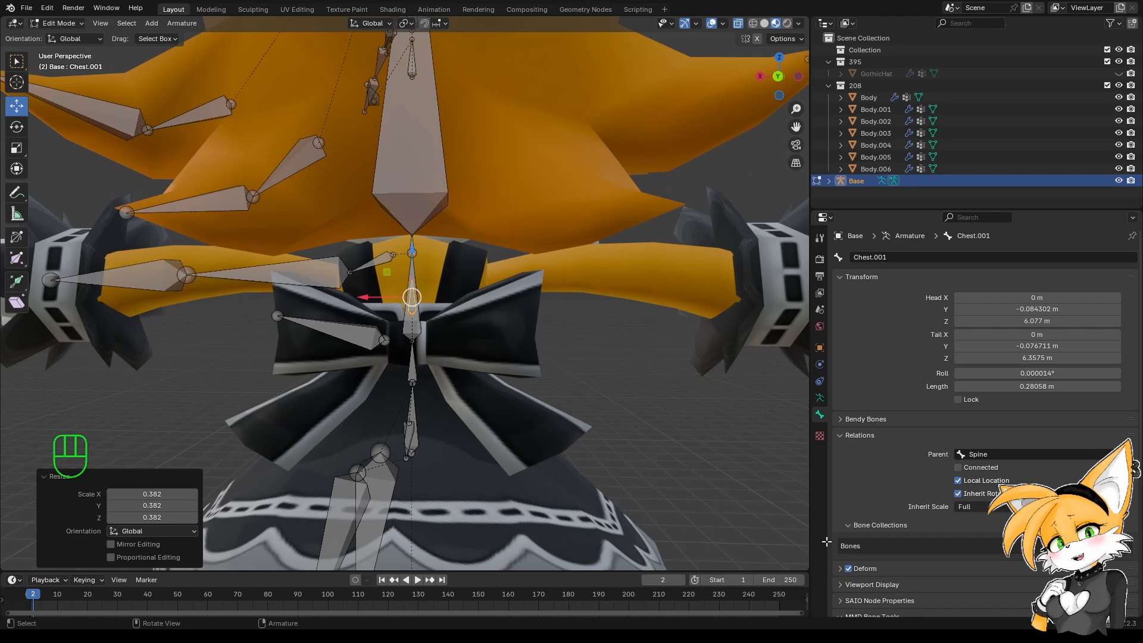
{"action": "key", "text": "F2"}
{"action": "key", "text": "BackSpace"}
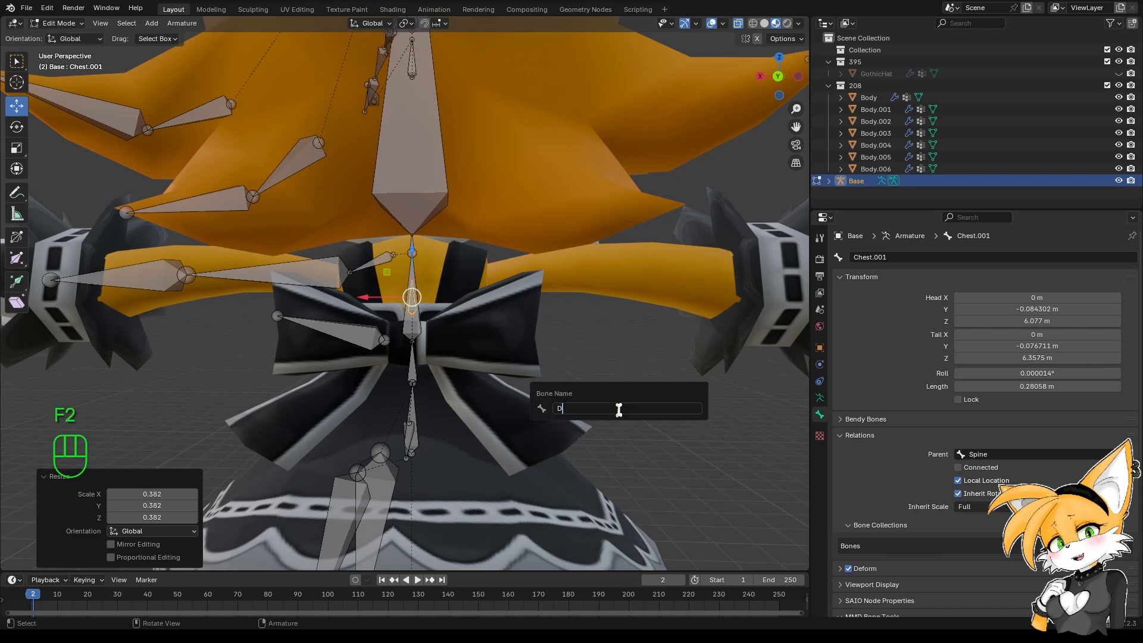
{"action": "type", "text": "DressBase"}
{"action": "key", "text": "Return"}
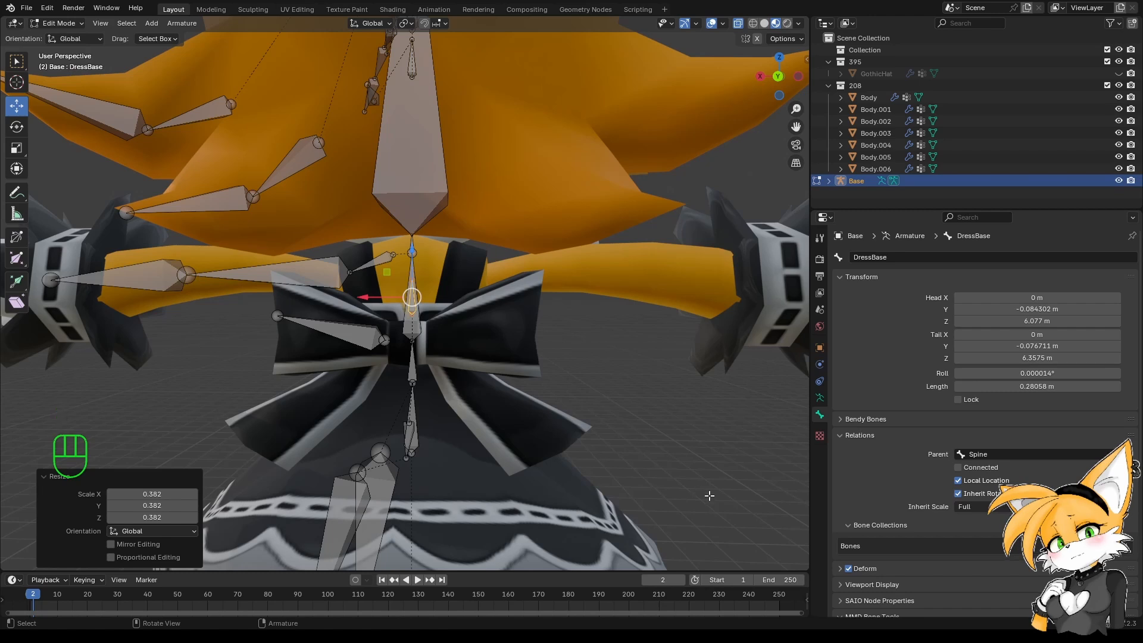
Set the parent of the DressBase bone to Chest.
{"action": "middle_click_drag", "start_coordinate": [513, 452], "coordinate": [769, 449]}
{"action": "left_click", "coordinate": [1063, 454]}
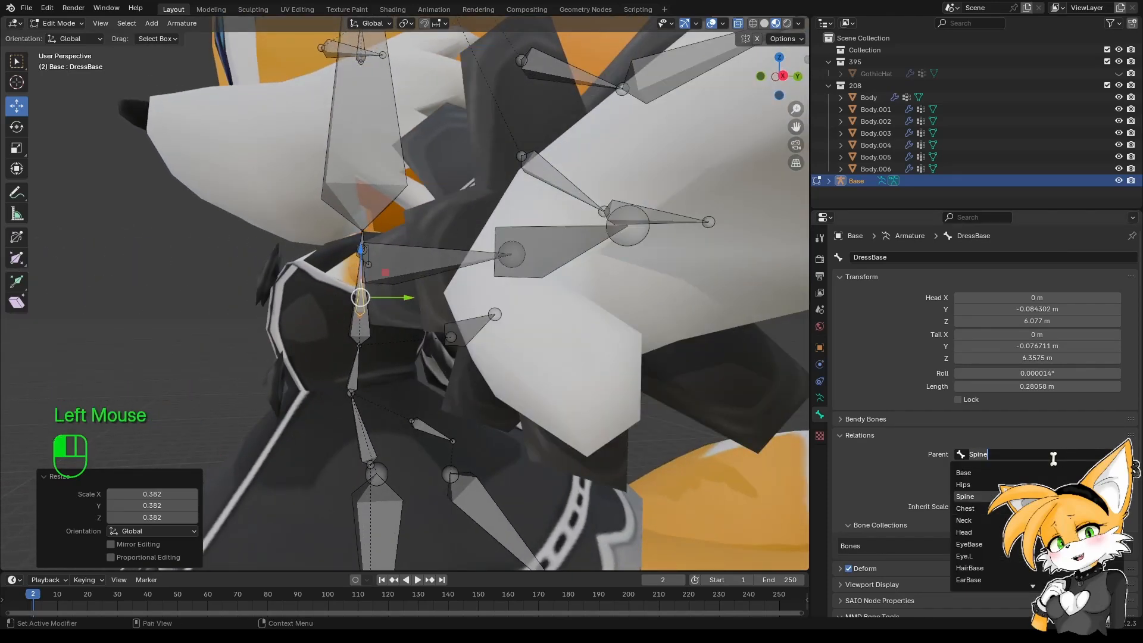
{"action": "type", "text": "chj"}
{"action": "key", "text": "BackSpace"}
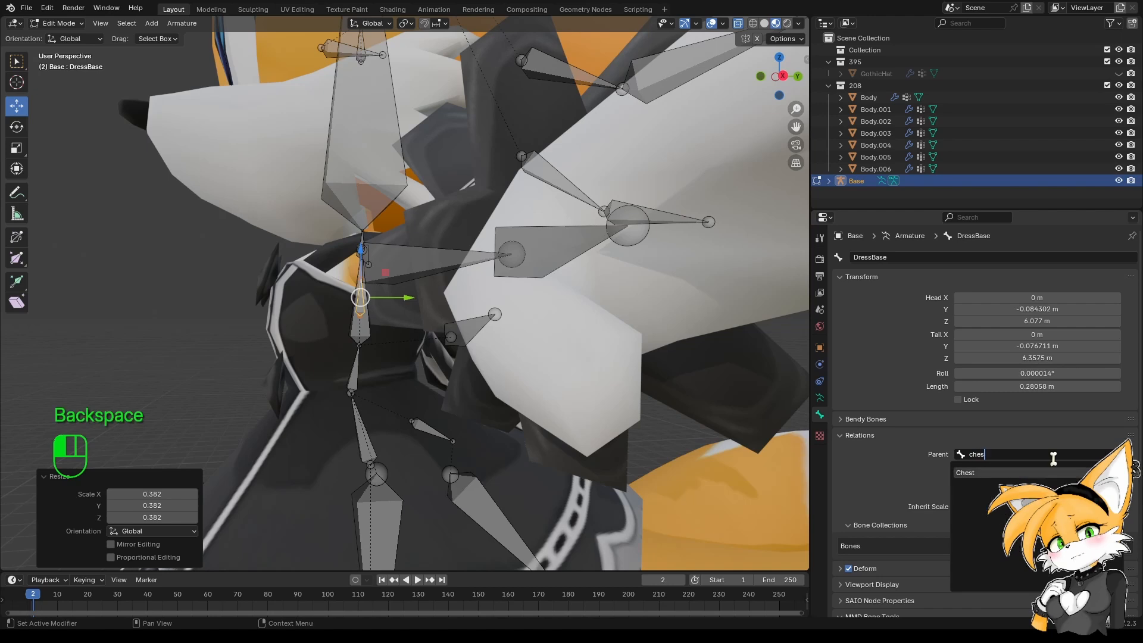
{"action": "key", "text": "Return"}
Select the Bow.L bone and set its parent to DressBase.
{"action": "middle_click_drag", "start_coordinate": [441, 448], "coordinate": [156, 457]}
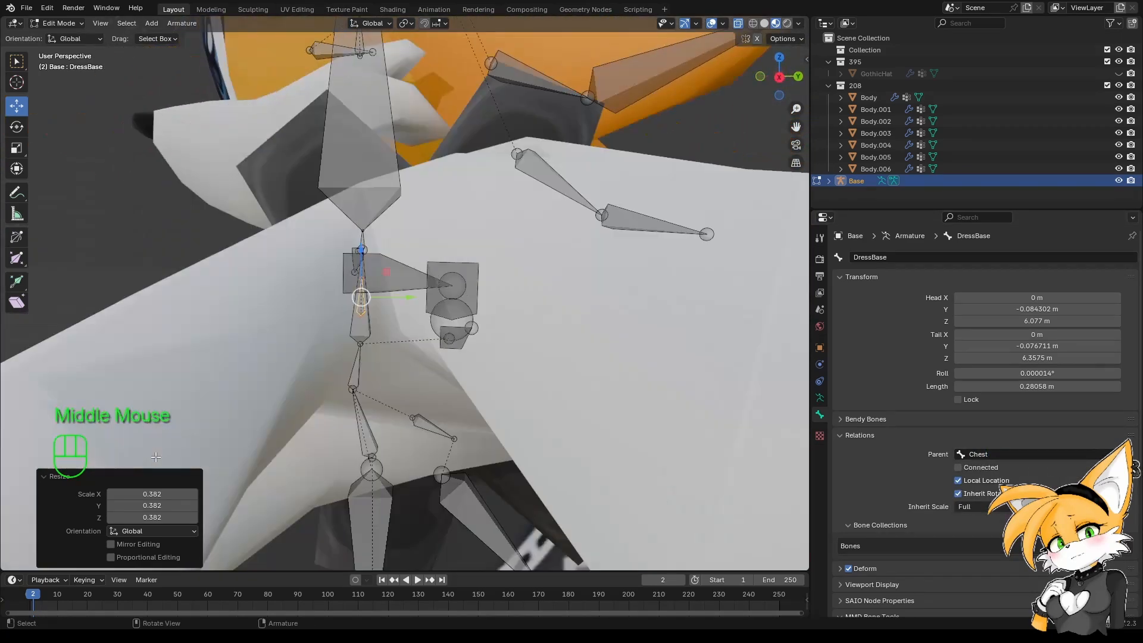
{"action": "scroll", "coordinate": [207, 378], "scroll_direction": "down", "scroll_amount": 3}
{"action": "scroll", "coordinate": [206, 378], "scroll_direction": "up", "scroll_amount": 1}
{"action": "middle_click_drag", "start_coordinate": [207, 378], "coordinate": [404, 352]}
{"action": "scroll", "coordinate": [268, 381], "scroll_direction": "up", "scroll_amount": 2}
{"action": "left_click", "coordinate": [410, 336]}
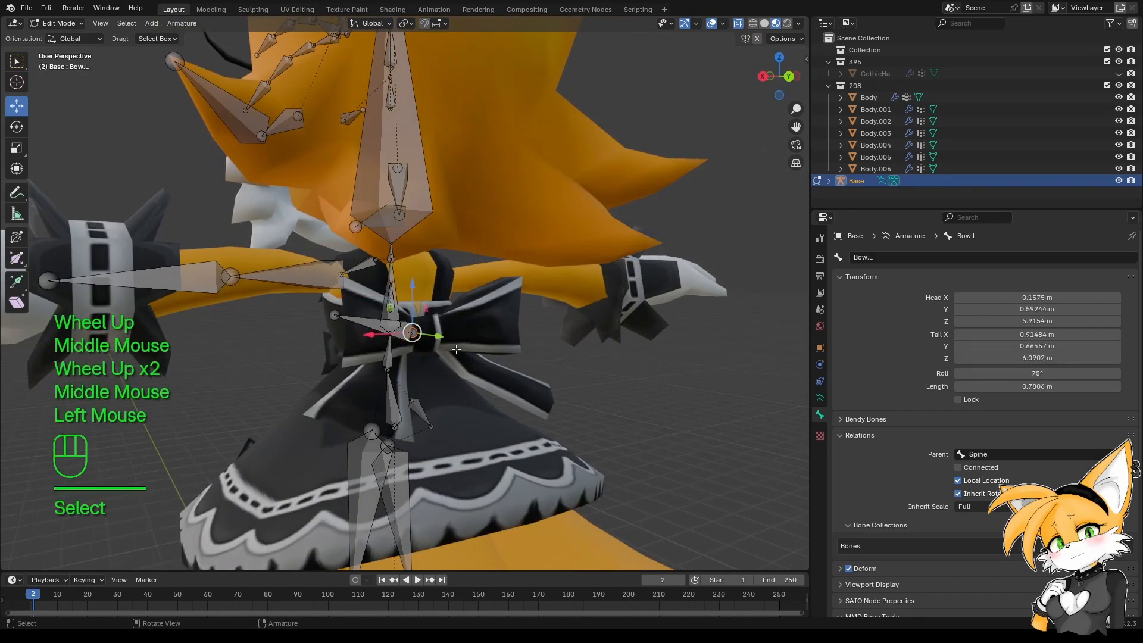
{"action": "left_click", "coordinate": [1005, 455]}
{"action": "type", "text": "dressb"}
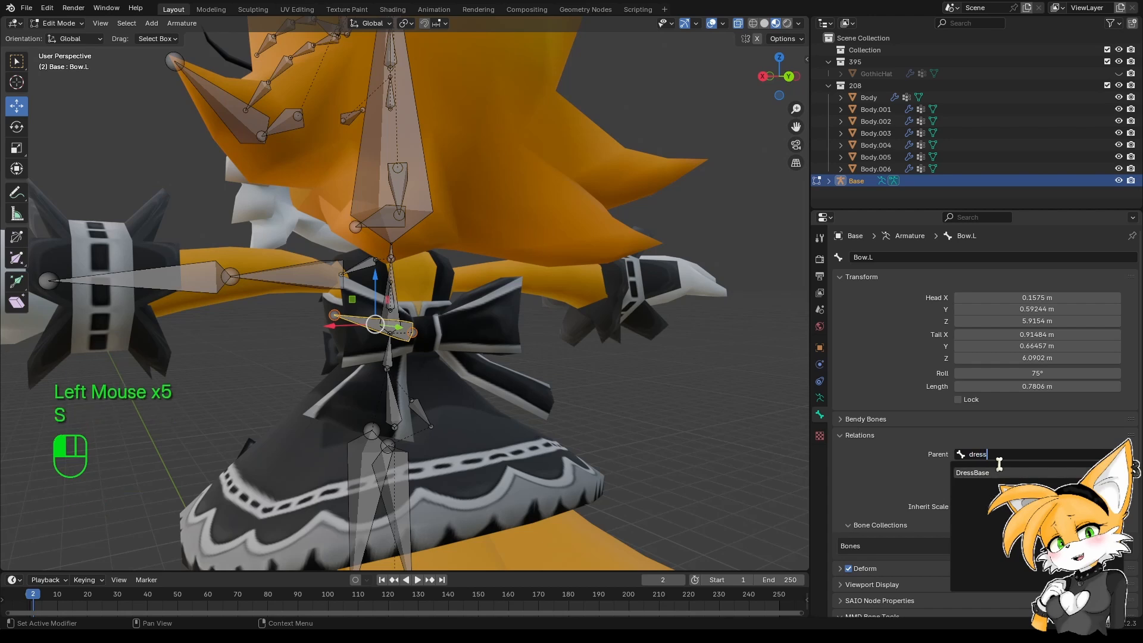
{"action": "key", "text": "Return"}
Duplicate Bow.L and lower the copy along Z toward the bow's hanging ribbon.
{"action": "middle_click_drag", "start_coordinate": [470, 427], "coordinate": [417, 426]}
{"action": "scroll", "coordinate": [438, 417], "scroll_direction": "up", "scroll_amount": 2}
{"action": "middle_click_drag", "start_coordinate": [416, 425], "coordinate": [411, 427]}
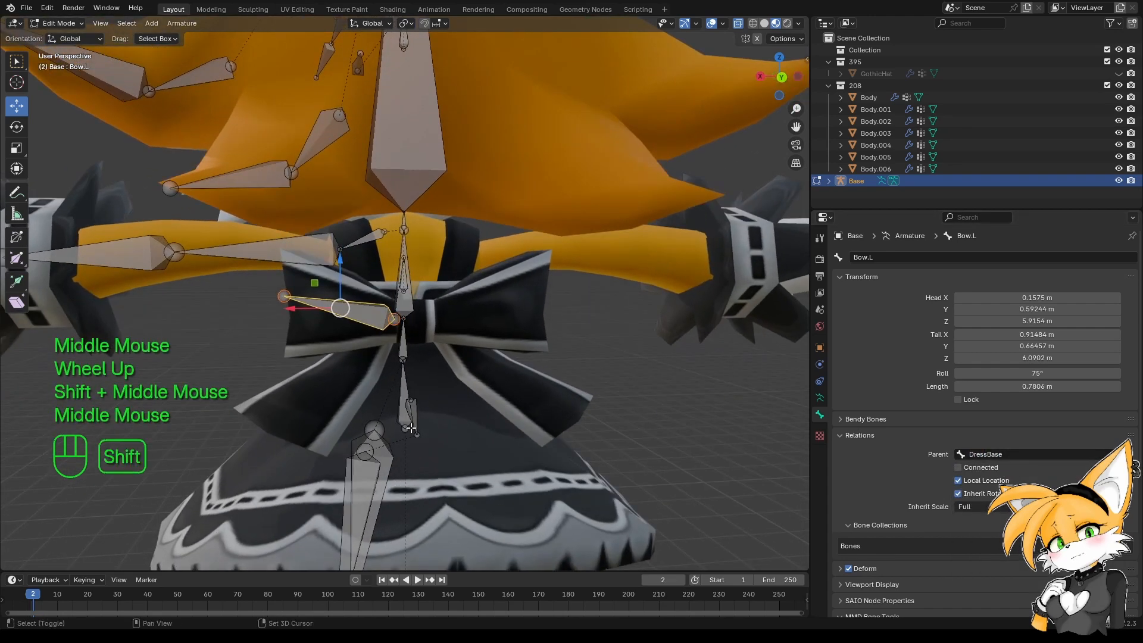
{"action": "key", "text": "shift+d"}
{"action": "right_click", "coordinate": [411, 427], "text": "shift"}
{"action": "left_click_drag", "start_coordinate": [344, 275], "coordinate": [337, 425]}
Align the copied bone with the hanging ribbon, base at about X 0.357, Z 5.696 m and tip at about Z 5.151 m.
{"action": "left_click", "coordinate": [394, 357]}
{"action": "left_click", "coordinate": [284, 337]}
{"action": "left_click", "coordinate": [396, 356]}
{"action": "left_click_drag", "start_coordinate": [359, 359], "coordinate": [336, 359]}
{"action": "left_click_drag", "start_coordinate": [372, 324], "coordinate": [335, 348]}
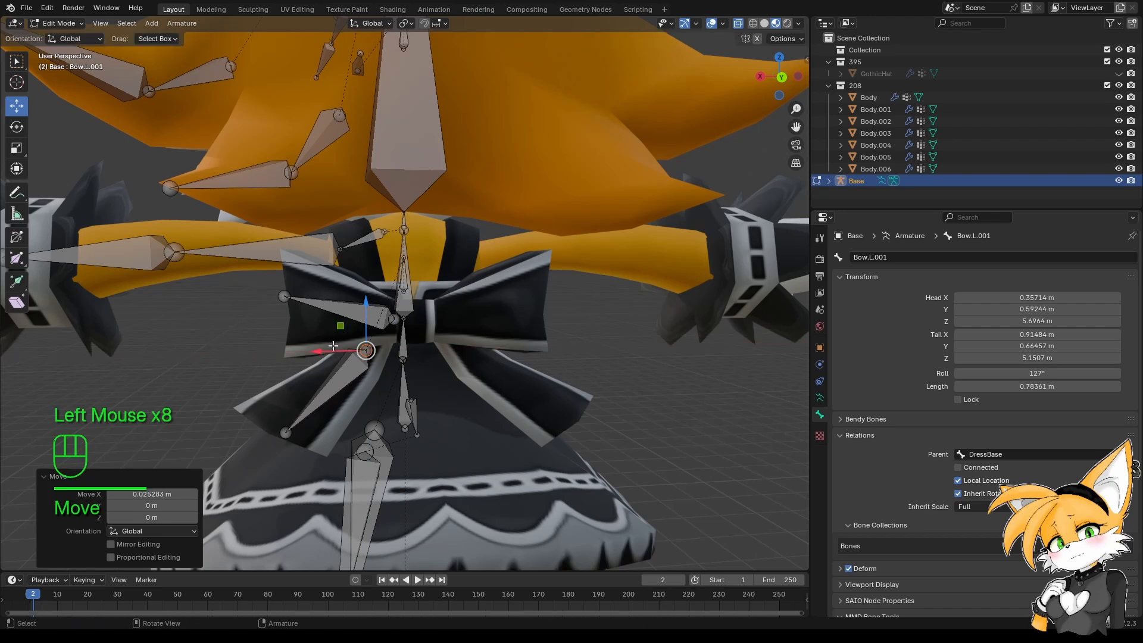
In the side view, move the ribbon bone's tip to about Y 1.120, Z 5.275 m and its base to about Y 0.519, Z 5.807 m.
{"action": "key", "text": "KP_1"}
{"action": "key", "text": "KP_3"}
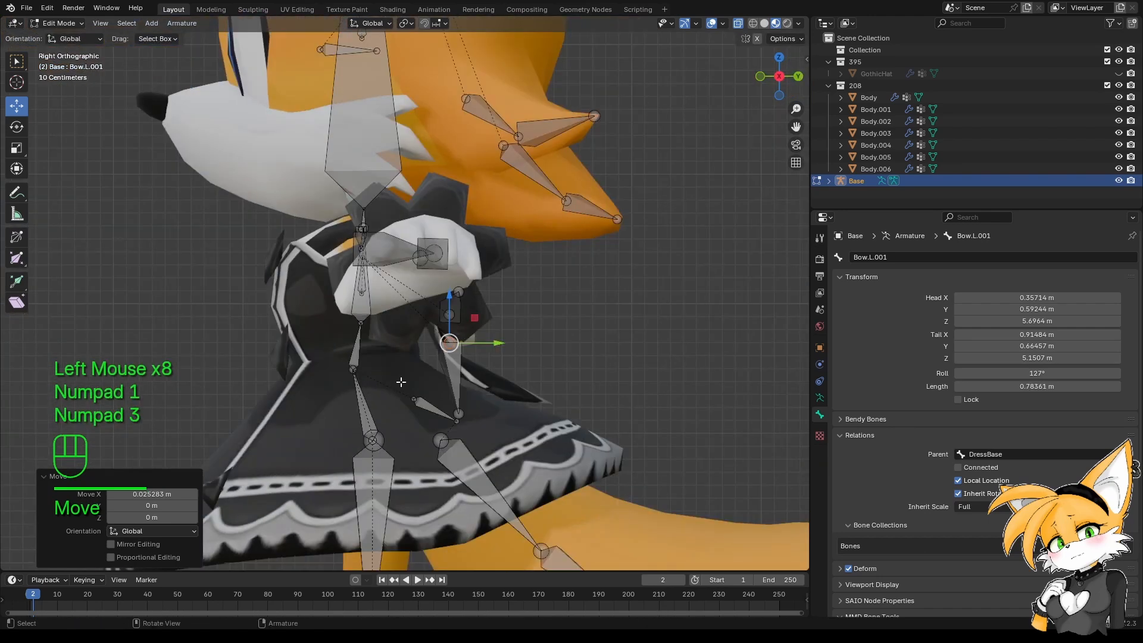
{"action": "left_click", "coordinate": [462, 413]}
{"action": "left_click_drag", "start_coordinate": [489, 411], "coordinate": [478, 340]}
{"action": "left_click", "coordinate": [519, 394]}
{"action": "left_click", "coordinate": [450, 343]}
{"action": "left_click_drag", "start_coordinate": [443, 304], "coordinate": [450, 291]}
Select the ribbon bone and subdivide it with one cut.
{"action": "middle_click_drag", "start_coordinate": [539, 396], "coordinate": [357, 384]}
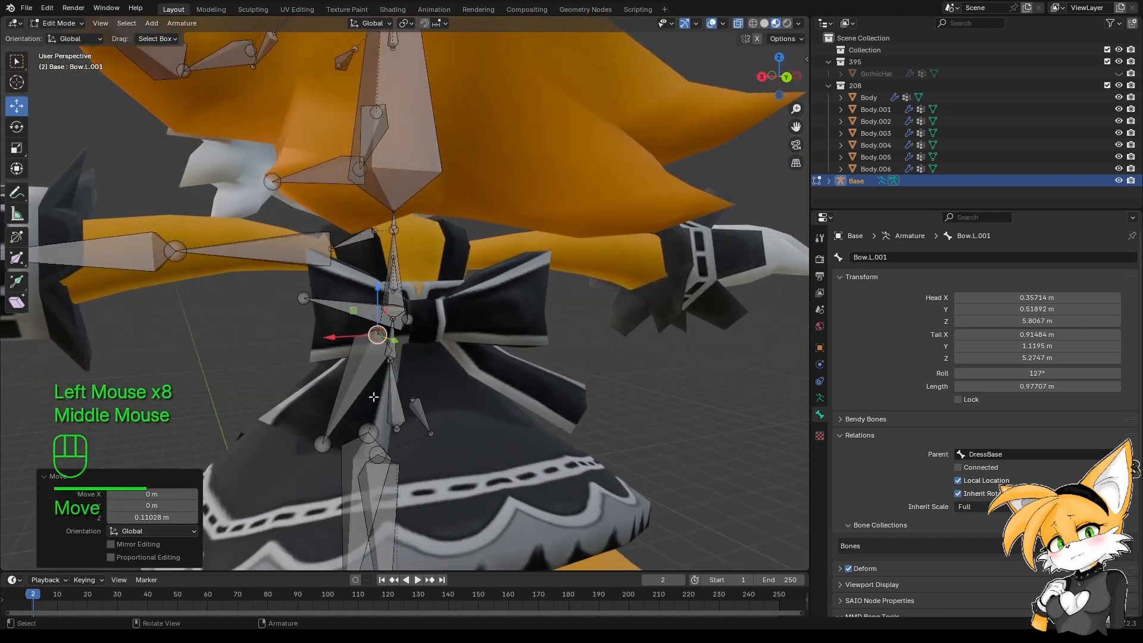
{"action": "left_click", "coordinate": [354, 383]}
{"action": "key", "text": "F2"}
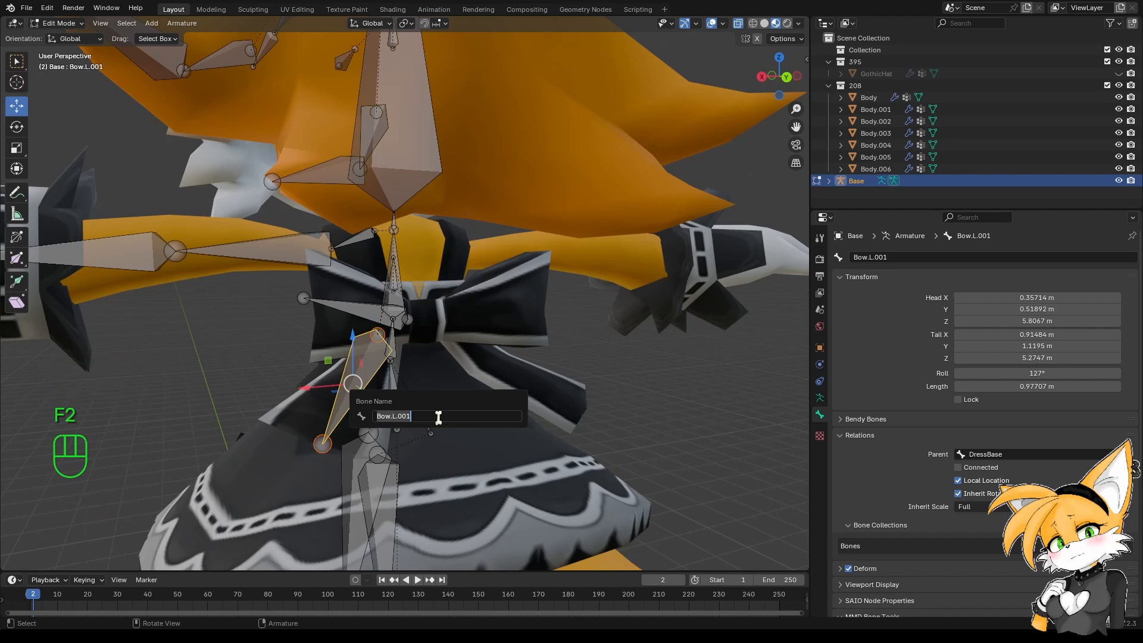
{"action": "key", "text": "Return"}
{"action": "right_click", "coordinate": [439, 416]}
{"action": "left_click", "coordinate": [439, 416]}
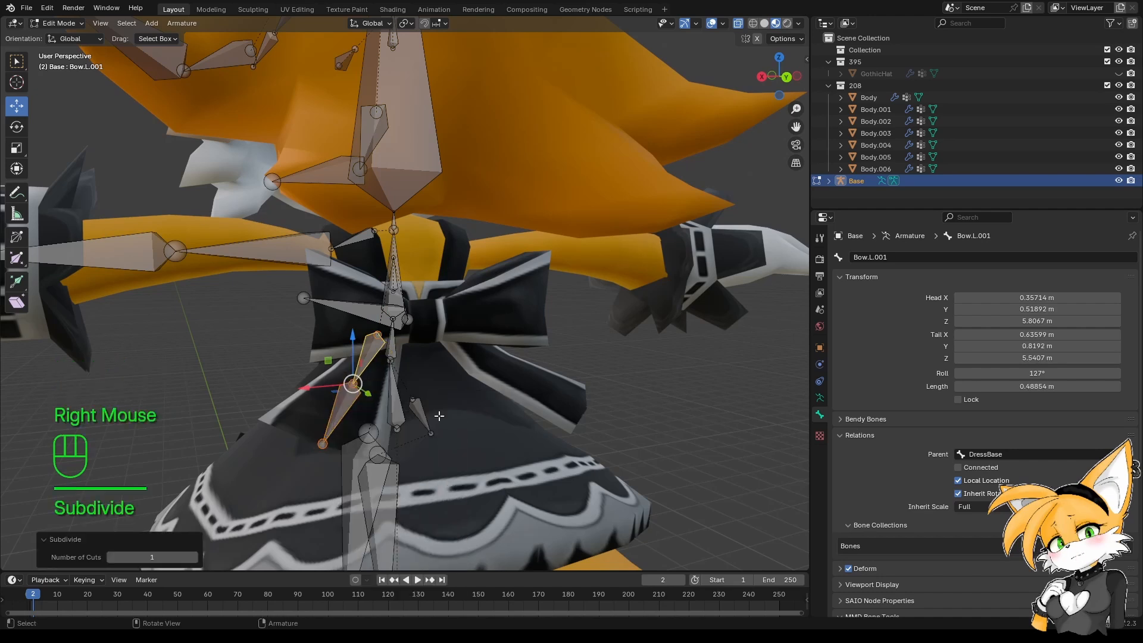
Lower the middle joint of the subdivided ribbon chain about 0.072 m along Z, undoing the first try.
{"action": "middle_click_drag", "start_coordinate": [439, 416], "coordinate": [387, 364]}
{"action": "scroll", "coordinate": [314, 387], "scroll_direction": "up", "scroll_amount": 2}
{"action": "middle_click_drag", "start_coordinate": [387, 363], "coordinate": [479, 372]}
{"action": "scroll", "coordinate": [497, 385], "scroll_direction": "up", "scroll_amount": 1}
{"action": "left_click", "coordinate": [483, 378]}
{"action": "left_click", "coordinate": [452, 352]}
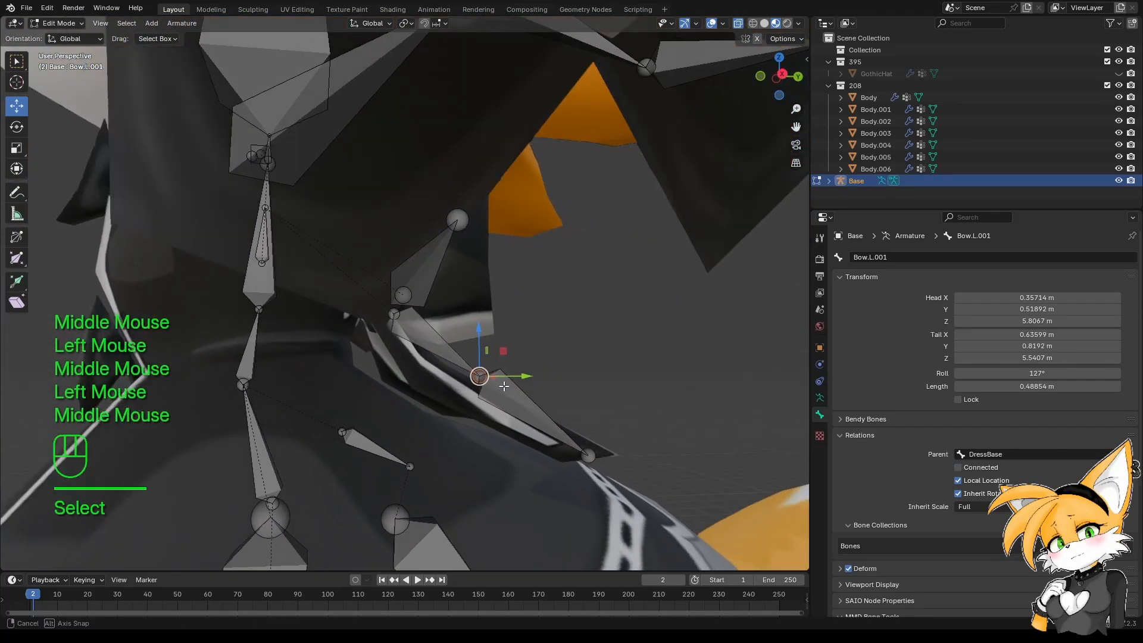
{"action": "left_click_drag", "start_coordinate": [479, 348], "coordinate": [474, 366]}
{"action": "middle_click_drag", "start_coordinate": [474, 366], "coordinate": [453, 393]}
{"action": "key", "text": "ctrl+z"}
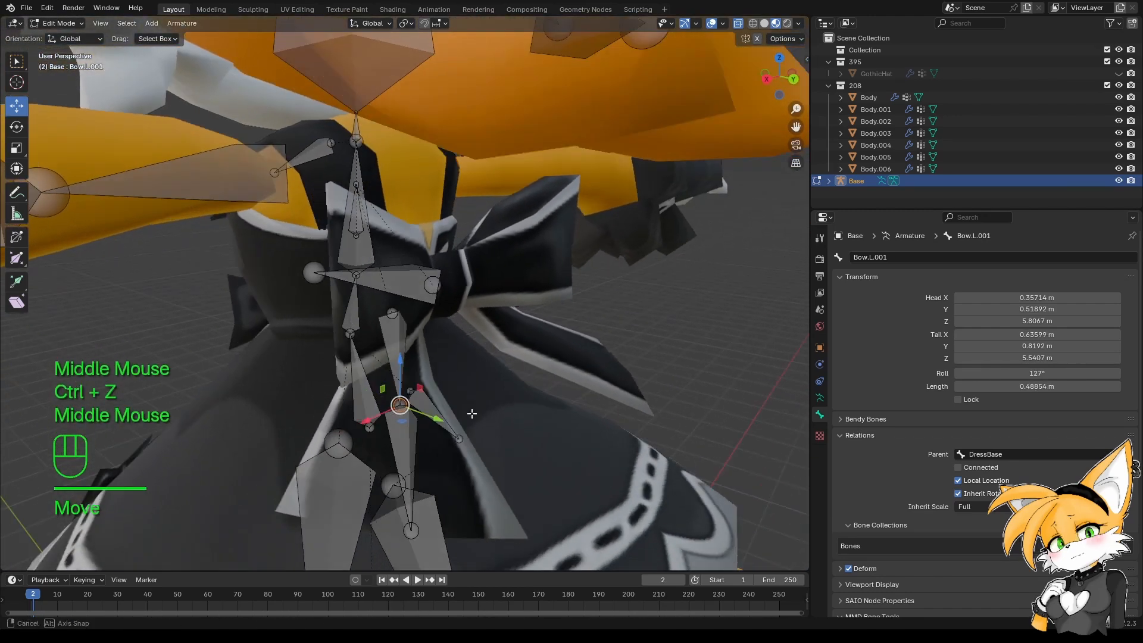
{"action": "scroll", "coordinate": [479, 372], "scroll_direction": "down", "scroll_amount": 3}
{"action": "left_click_drag", "start_coordinate": [446, 319], "coordinate": [446, 331]}
Lower the base joint of the ribbon chain along Z by about 0.104 m in total.
{"action": "middle_click_drag", "start_coordinate": [447, 331], "coordinate": [334, 382]}
{"action": "scroll", "coordinate": [332, 408], "scroll_direction": "up", "scroll_amount": 2}
{"action": "left_click", "coordinate": [405, 317]}
{"action": "left_click_drag", "start_coordinate": [405, 280], "coordinate": [405, 290]}
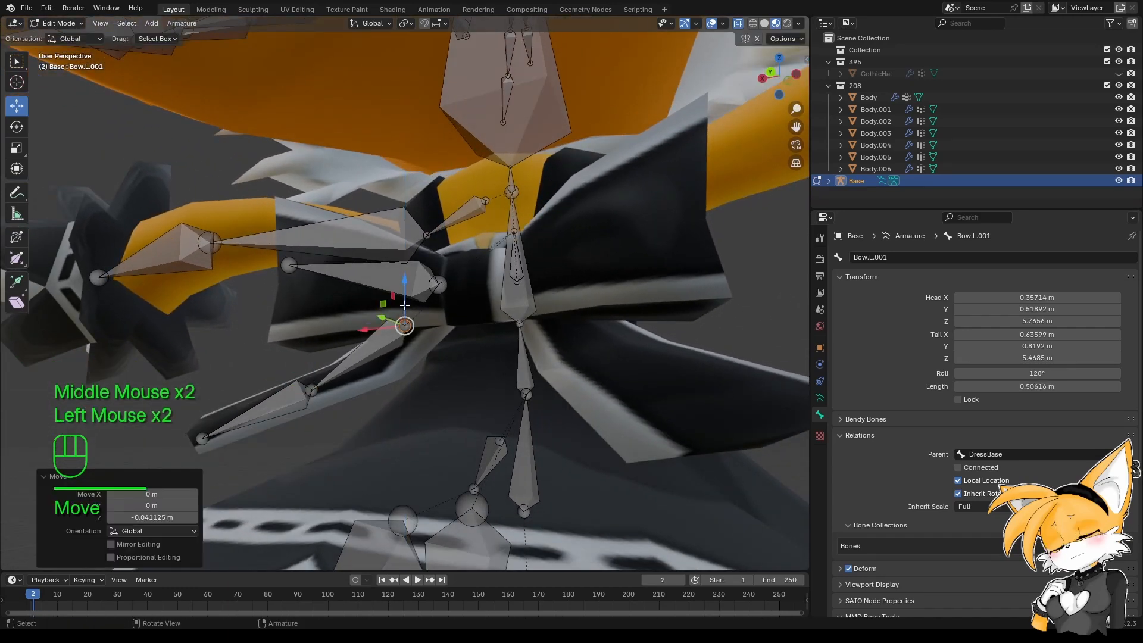
{"action": "mouse_move", "coordinate": [405, 290]}
{"action": "middle_mouse_down"}
{"action": "mouse_move", "coordinate": [365, 368]}
{"action": "mouse_move", "coordinate": [409, 285]}
{"action": "middle_mouse_up"}
{"action": "scroll", "coordinate": [366, 368], "scroll_direction": "down", "scroll_amount": 2}
{"action": "scroll", "coordinate": [366, 368], "scroll_direction": "down", "scroll_amount": 1}
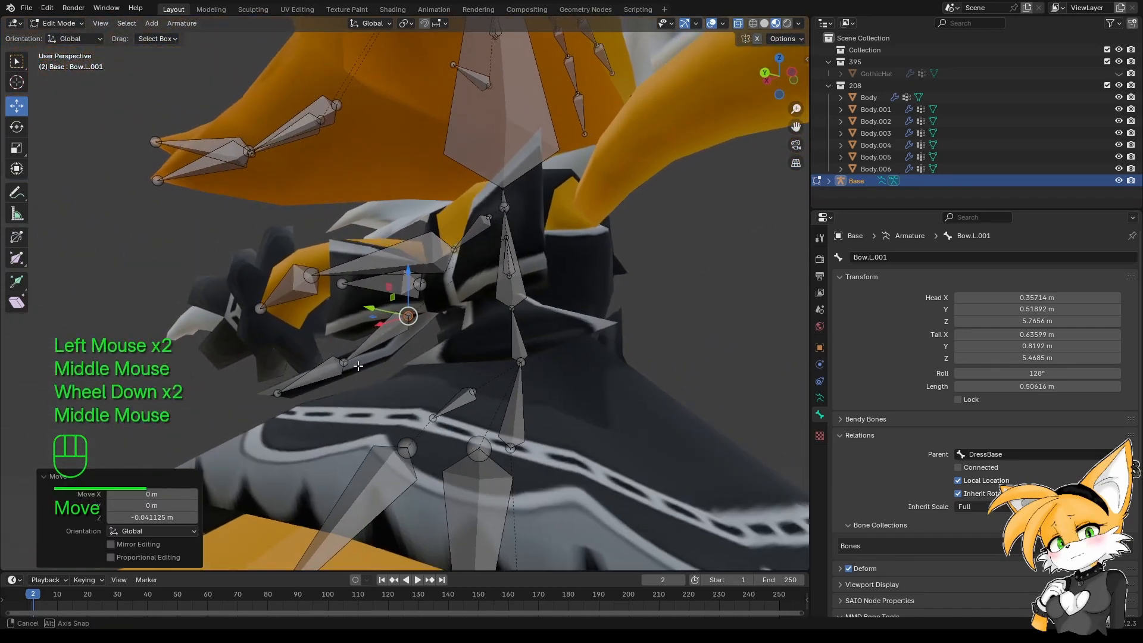
{"action": "left_click_drag", "start_coordinate": [409, 284], "coordinate": [411, 311], "text": "shift"}
Check the names of the upper and lower bones in the bow's hanging ribbon chain.
{"action": "middle_click_drag", "start_coordinate": [410, 311], "coordinate": [393, 379]}
{"action": "scroll", "coordinate": [466, 393], "scroll_direction": "down", "scroll_amount": 2}
{"action": "left_click", "coordinate": [392, 380]}
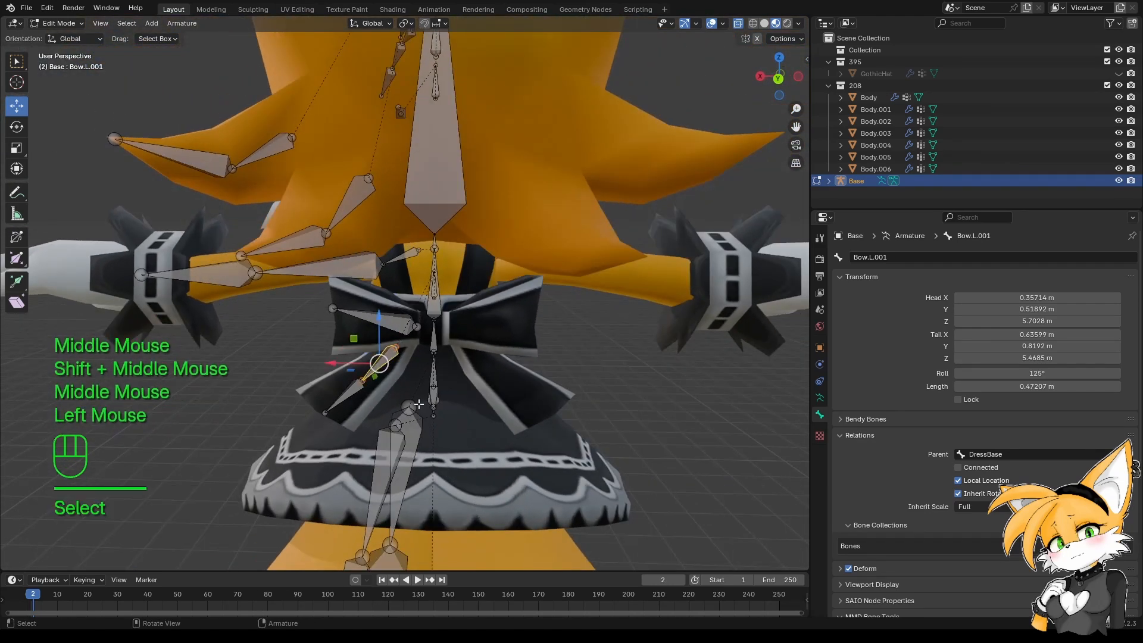
{"action": "key", "text": "F2"}
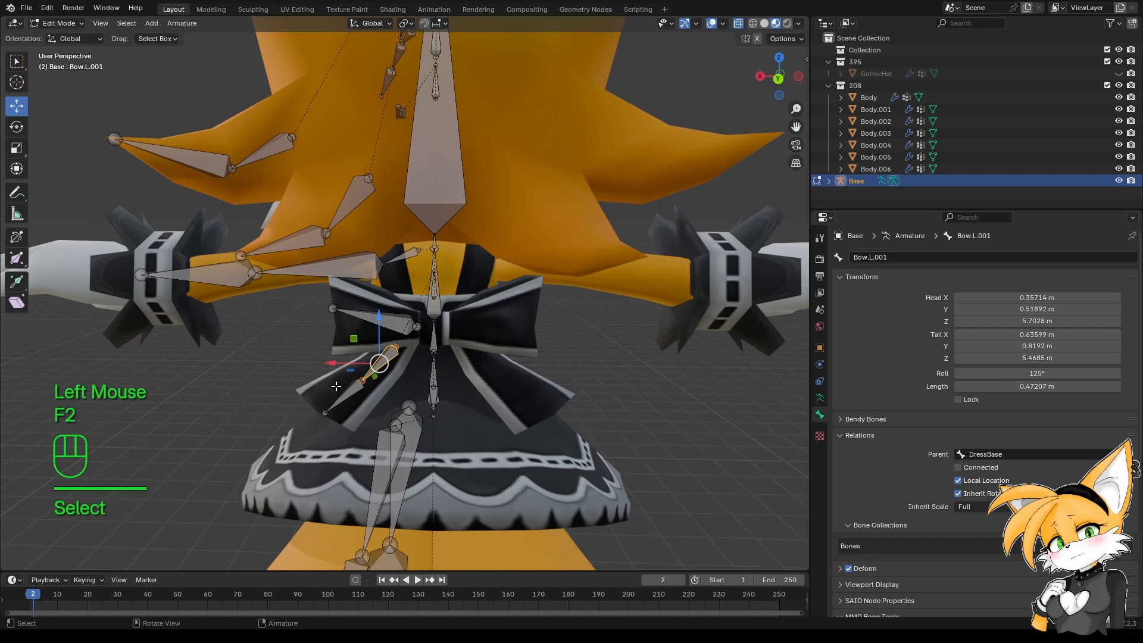
{"action": "left_click", "coordinate": [355, 390]}
{"action": "key", "text": "F2"}
Set the parent of the ribbon's upper bone, Bow.L.001, to Bow.L.
{"action": "middle_click_drag", "start_coordinate": [416, 311], "coordinate": [436, 512], "text": "shift"}
{"action": "scroll", "coordinate": [435, 404], "scroll_direction": "down", "scroll_amount": 4, "text": "shift"}
{"action": "middle_click_drag", "start_coordinate": [435, 404], "coordinate": [452, 411]}
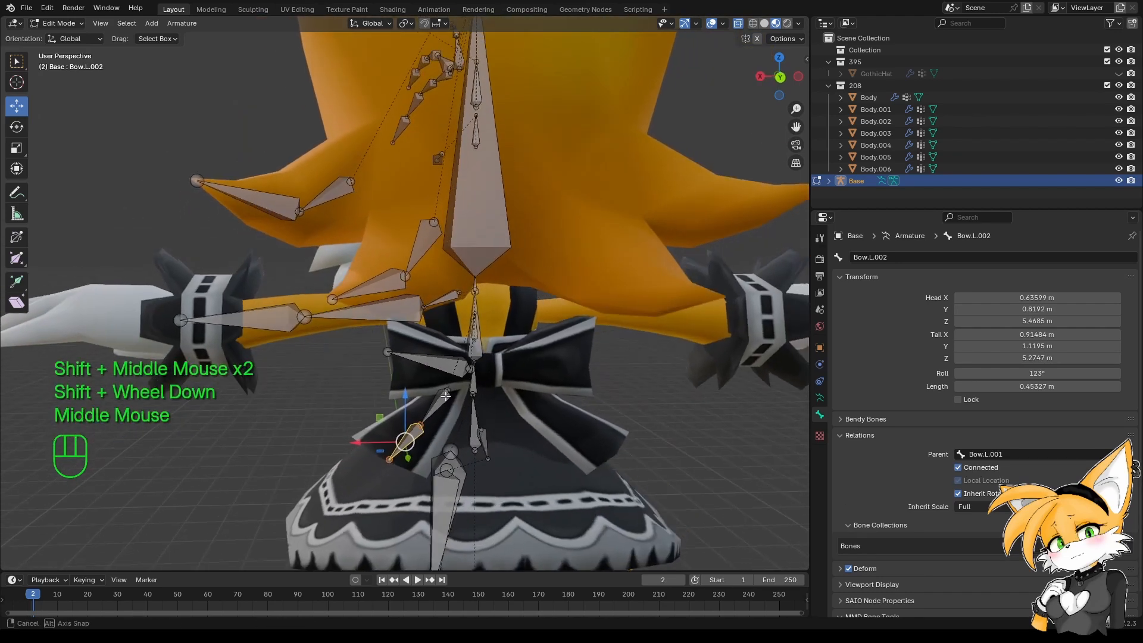
{"action": "scroll", "coordinate": [453, 411], "scroll_direction": "up", "scroll_amount": 2}
{"action": "left_click", "coordinate": [444, 426]}
{"action": "double_click", "coordinate": [1009, 454]}
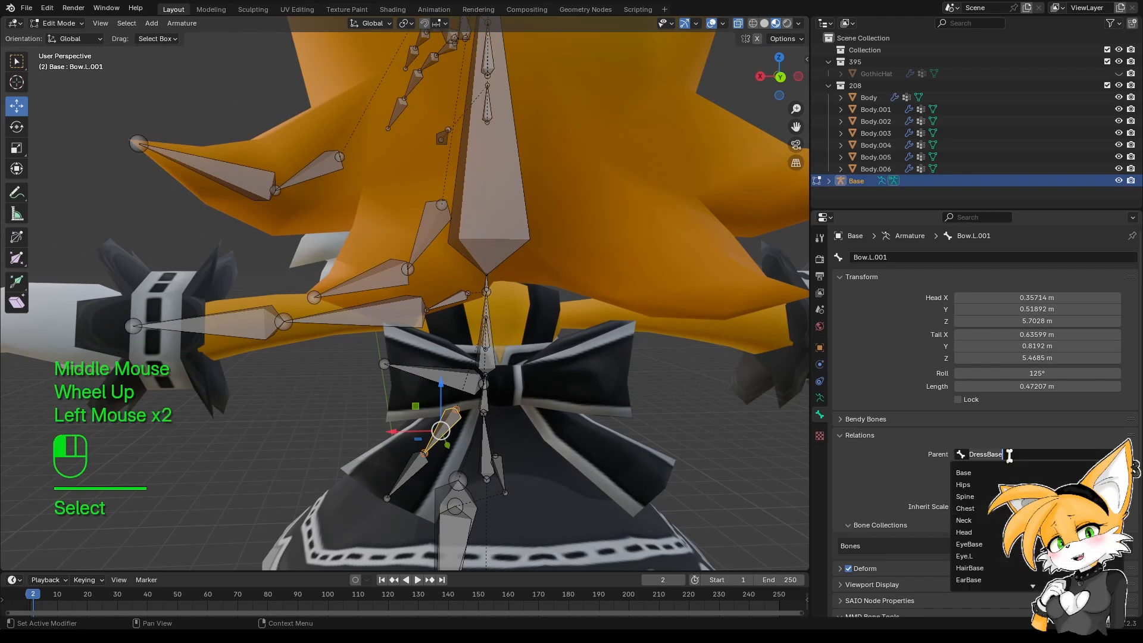
{"action": "type", "text": "bow"}
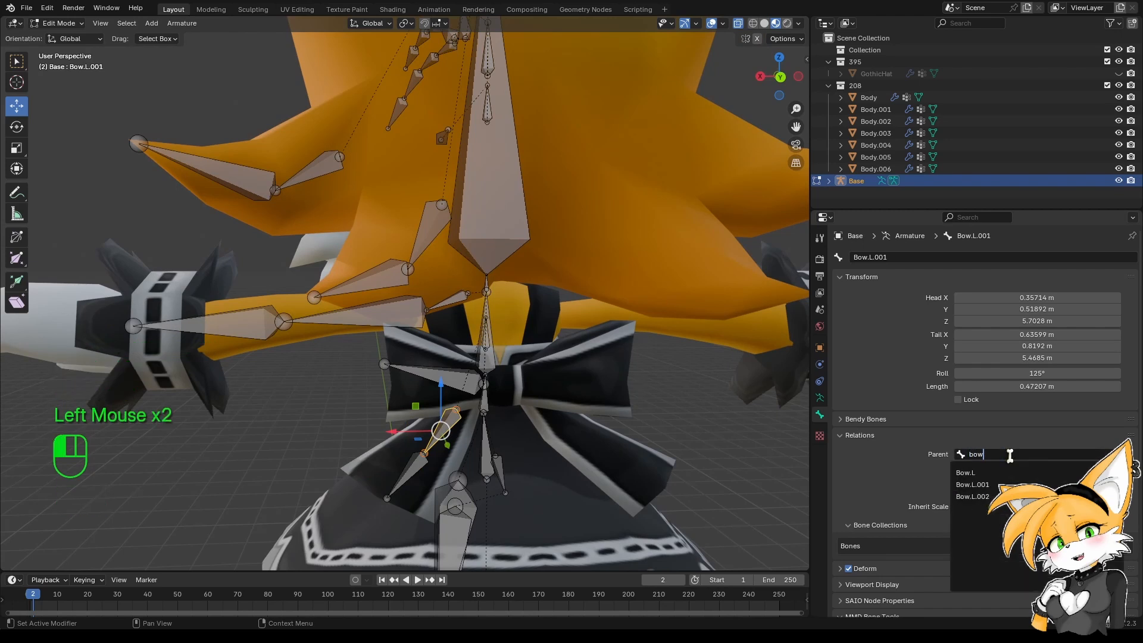
{"action": "left_click", "coordinate": [992, 473]}
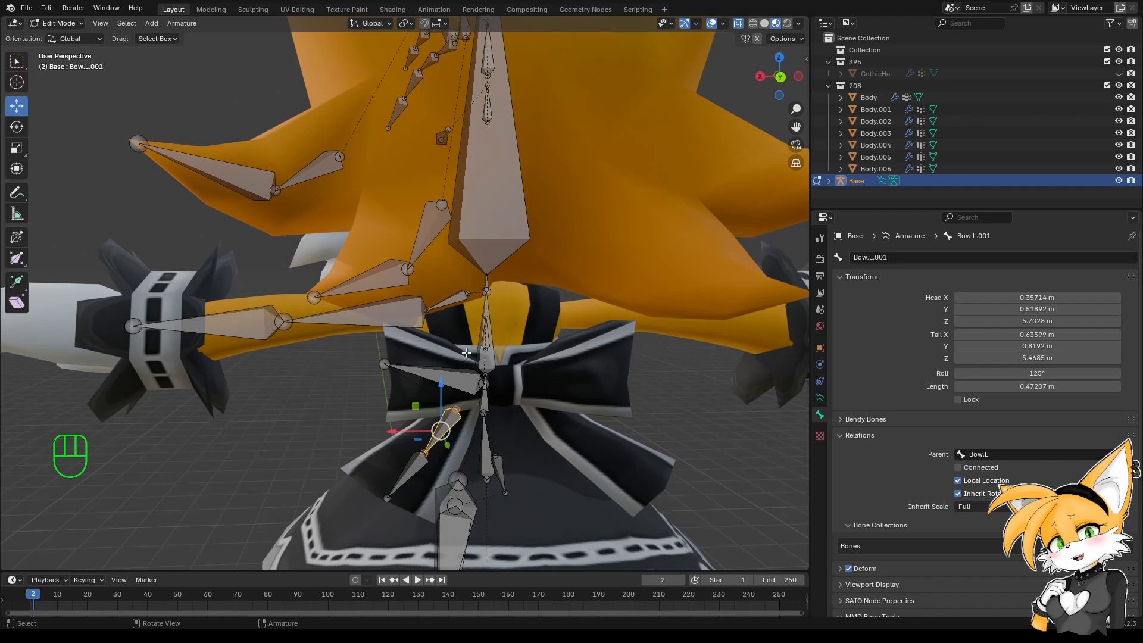
{"action": "middle_click_drag", "start_coordinate": [485, 403], "coordinate": [560, 400]}
{"action": "scroll", "coordinate": [418, 408], "scroll_direction": "down", "scroll_amount": 3}
{"action": "middle_click_drag", "start_coordinate": [607, 408], "coordinate": [581, 389]}
{"action": "scroll", "coordinate": [418, 408], "scroll_direction": "up", "scroll_amount": 6}
{"action": "scroll", "coordinate": [419, 408], "scroll_direction": "down", "scroll_amount": 1}
{"action": "scroll", "coordinate": [581, 388], "scroll_direction": "down", "scroll_amount": 2}
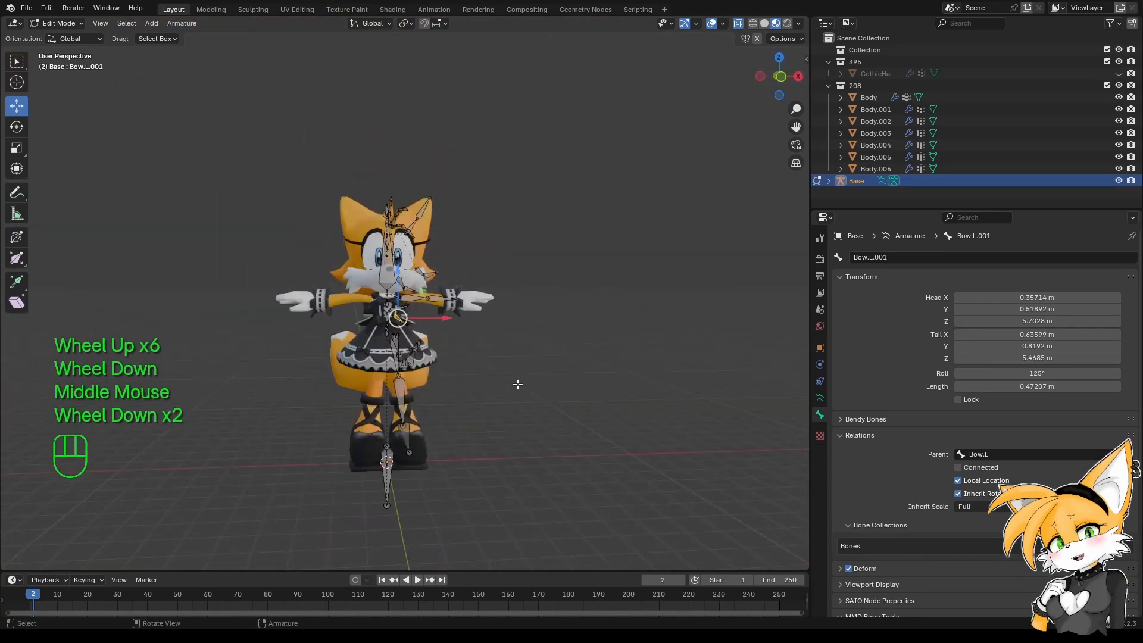
{"action": "scroll", "coordinate": [482, 385], "scroll_direction": "up", "scroll_amount": 4}
{"action": "scroll", "coordinate": [480, 388], "scroll_direction": "down", "scroll_amount": 1, "text": "shift"}
{"action": "middle_click_drag", "start_coordinate": [480, 388], "coordinate": [475, 393], "text": "shift"}
{"action": "scroll", "coordinate": [475, 393], "scroll_direction": "down", "scroll_amount": 1, "text": "shift"}
{"action": "scroll", "coordinate": [475, 393], "scroll_direction": "up", "scroll_amount": 1}
{"action": "scroll", "coordinate": [474, 393], "scroll_direction": "down", "scroll_amount": 1}
{"action": "scroll", "coordinate": [474, 393], "scroll_direction": "up", "scroll_amount": 1}
{"action": "scroll", "coordinate": [474, 393], "scroll_direction": "down", "scroll_amount": 1}
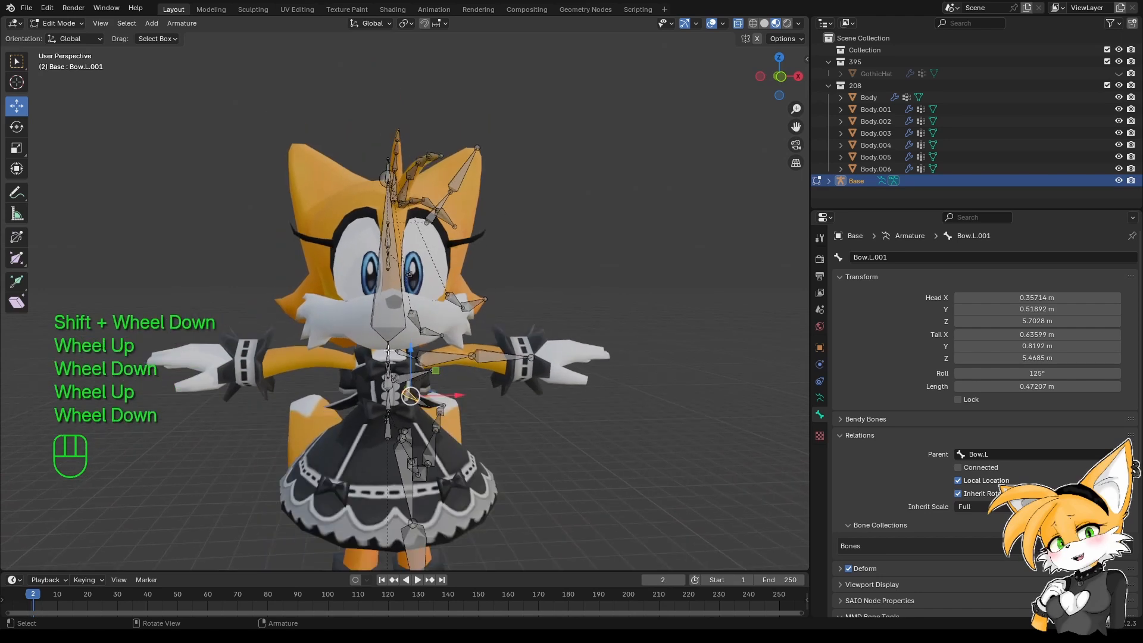
{"action": "scroll", "coordinate": [388, 351], "scroll_direction": "down", "scroll_amount": 2}
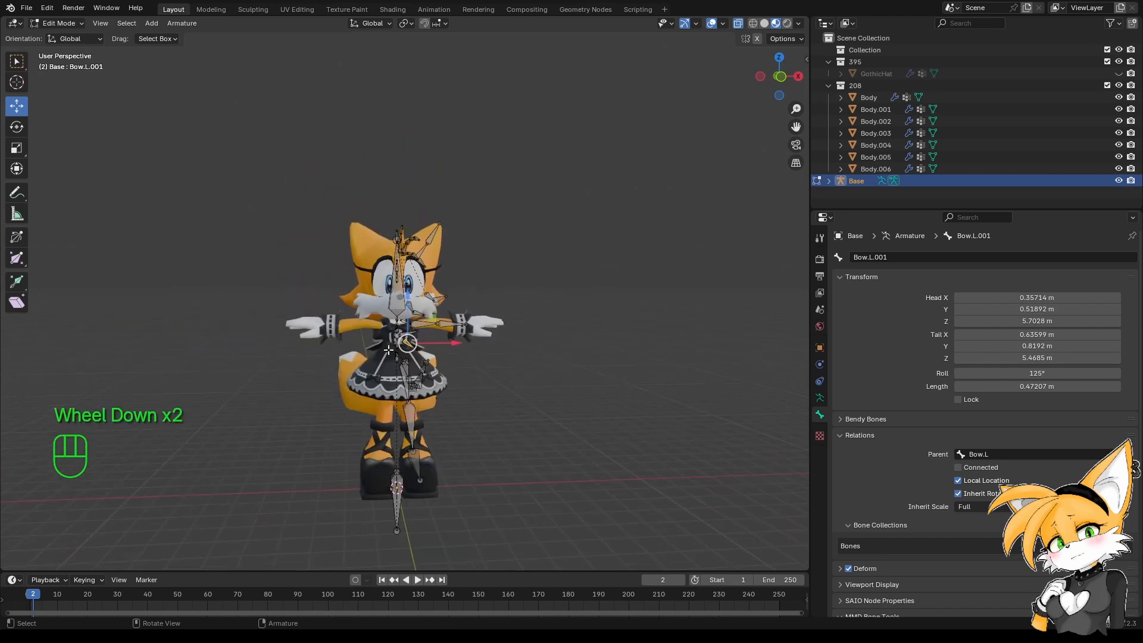
{"action": "scroll", "coordinate": [388, 350], "scroll_direction": "down", "scroll_amount": 2}
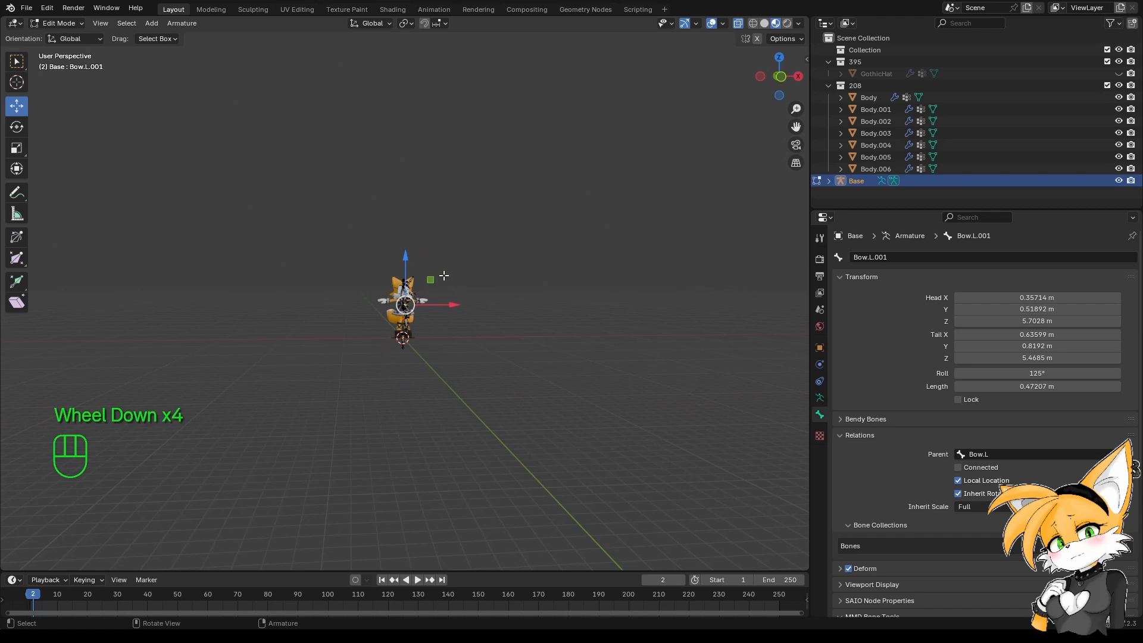
{"action": "scroll", "coordinate": [438, 332], "scroll_direction": "up", "scroll_amount": 10}
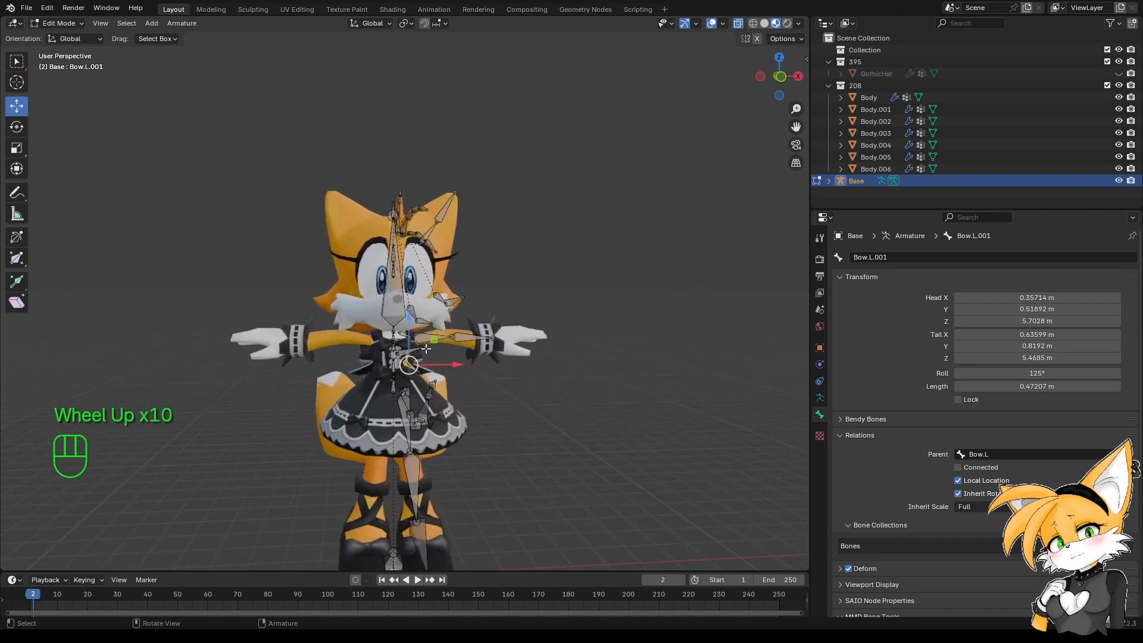
{"action": "scroll", "coordinate": [427, 349], "scroll_direction": "up", "scroll_amount": 3}
{"action": "middle_click_drag", "start_coordinate": [427, 349], "coordinate": [457, 354]}
{"action": "middle_click_drag", "start_coordinate": [458, 354], "coordinate": [341, 308]}
{"action": "middle_click", "coordinate": [518, 355]}
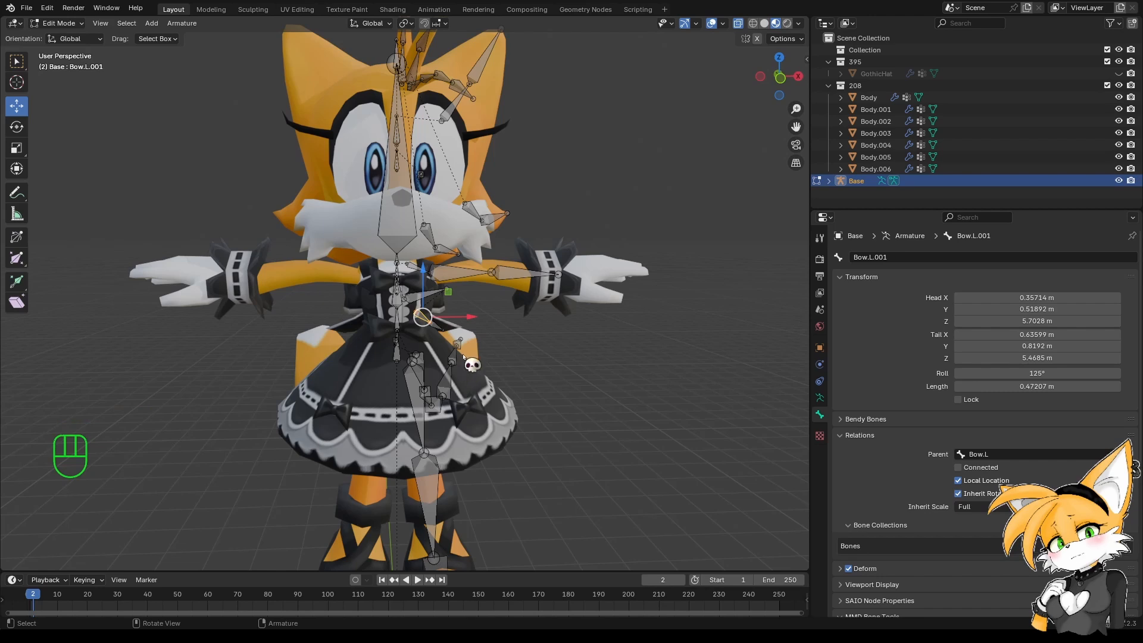
Check the bone names along the uppermost front hair tuft chain, from its root to its tip.
{"action": "middle_click_drag", "start_coordinate": [464, 356], "coordinate": [409, 380]}
{"action": "scroll", "coordinate": [390, 398], "scroll_direction": "up", "scroll_amount": 3}
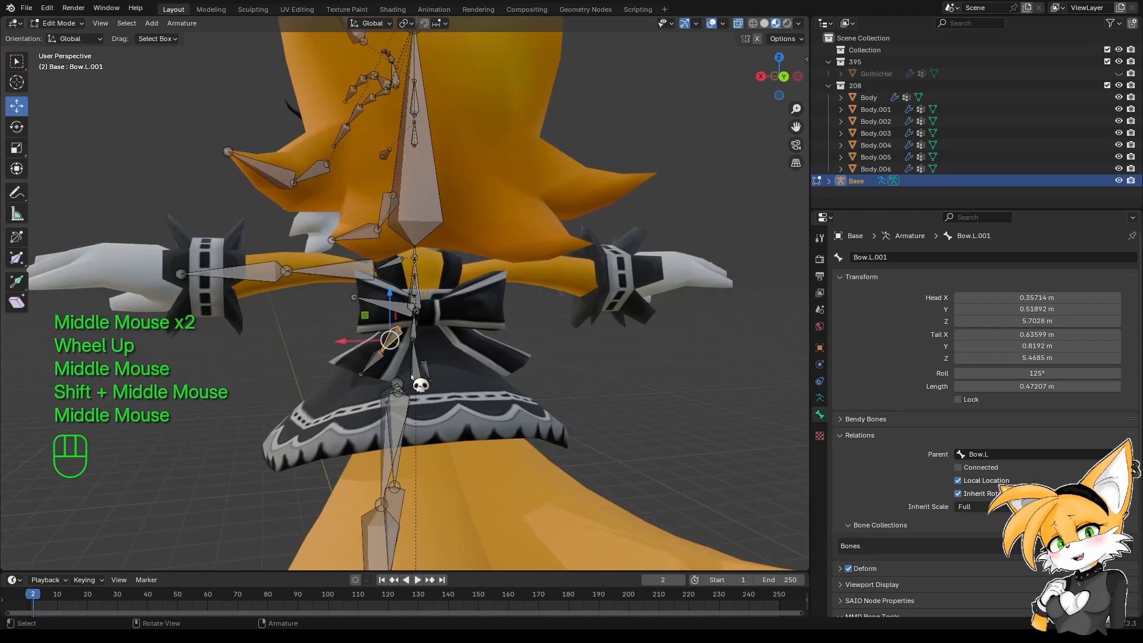
{"action": "middle_click_drag", "start_coordinate": [437, 283], "coordinate": [518, 408], "text": "shift"}
{"action": "scroll", "coordinate": [434, 313], "scroll_direction": "up", "scroll_amount": 2}
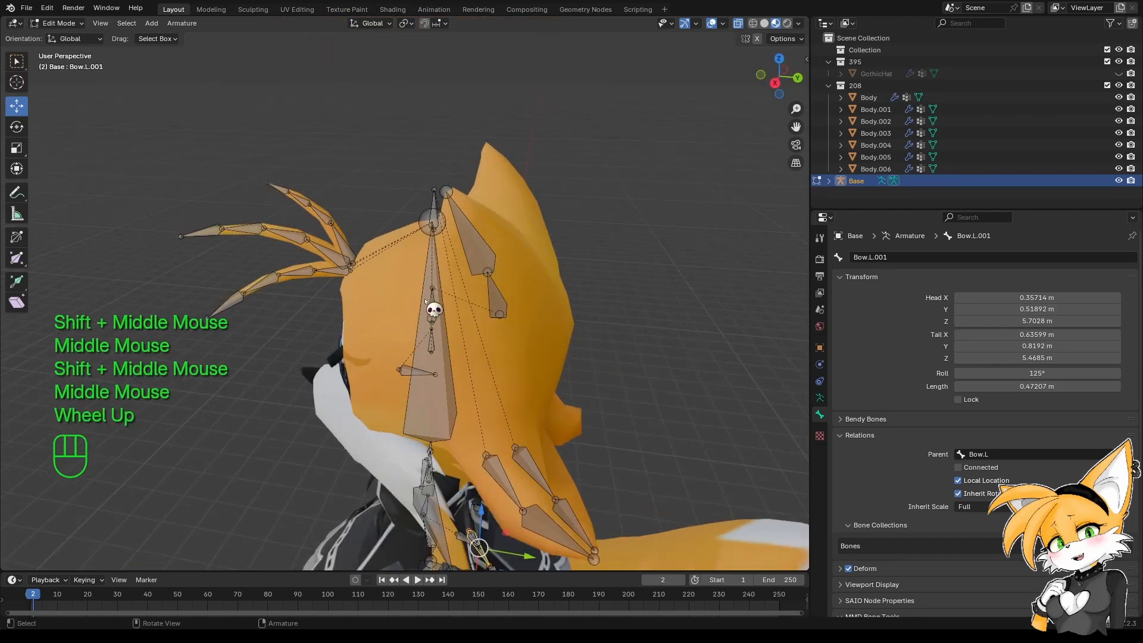
{"action": "middle_click_drag", "start_coordinate": [434, 314], "coordinate": [402, 305], "text": "shift"}
{"action": "left_click", "coordinate": [347, 290]}
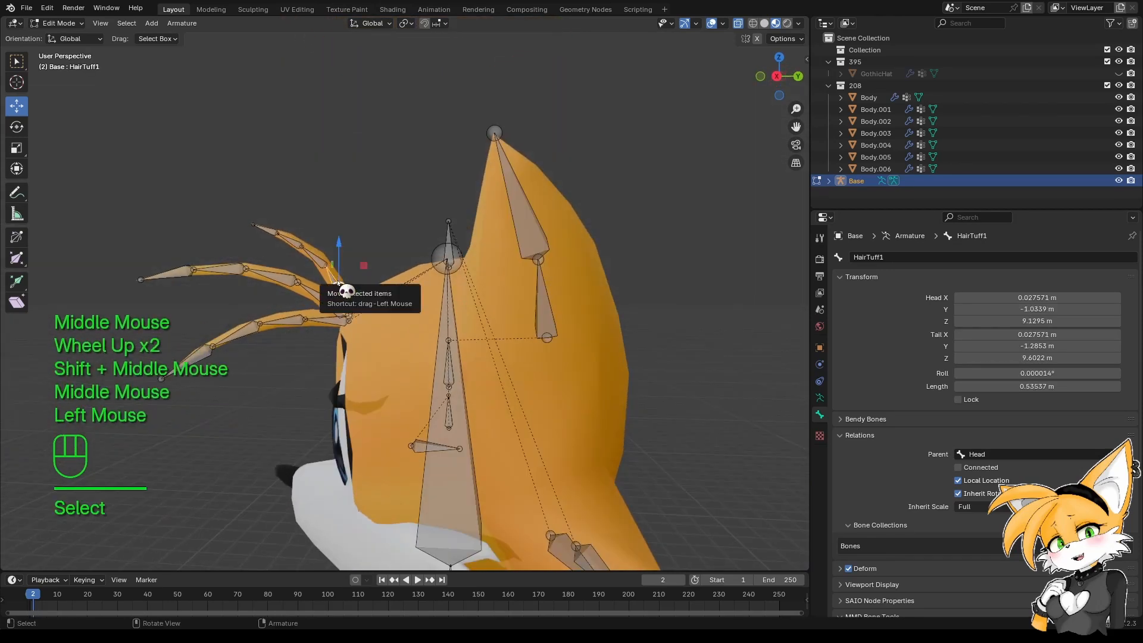
{"action": "left_click", "coordinate": [316, 259]}
{"action": "left_click", "coordinate": [286, 239]}
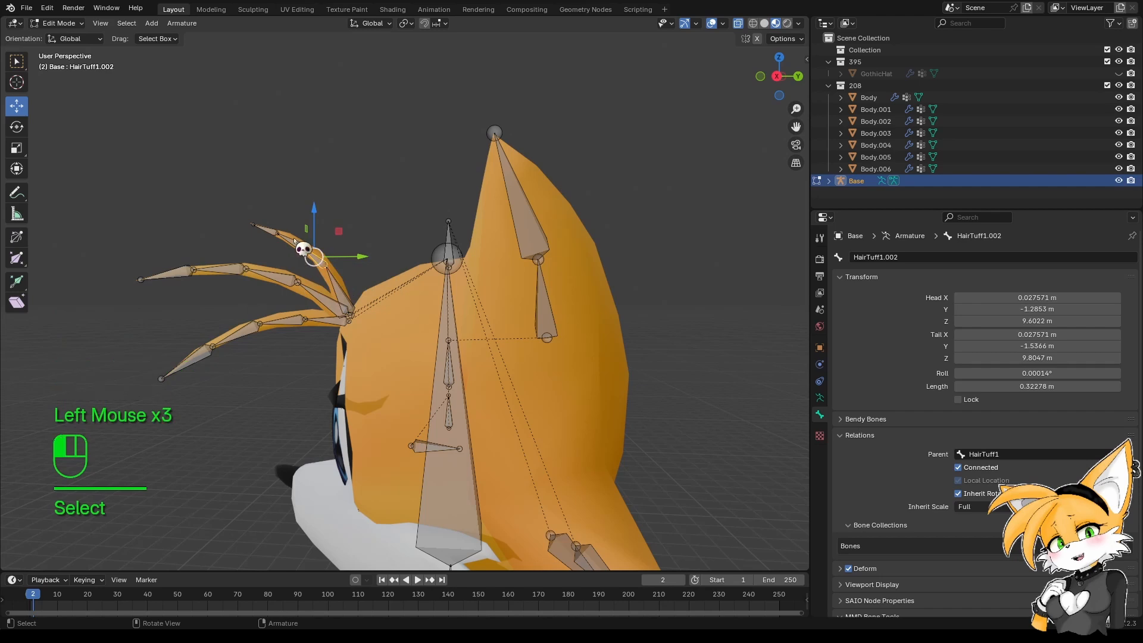
{"action": "left_click", "coordinate": [268, 232]}
{"action": "middle_click_drag", "start_coordinate": [300, 262], "coordinate": [346, 303], "text": "shift"}
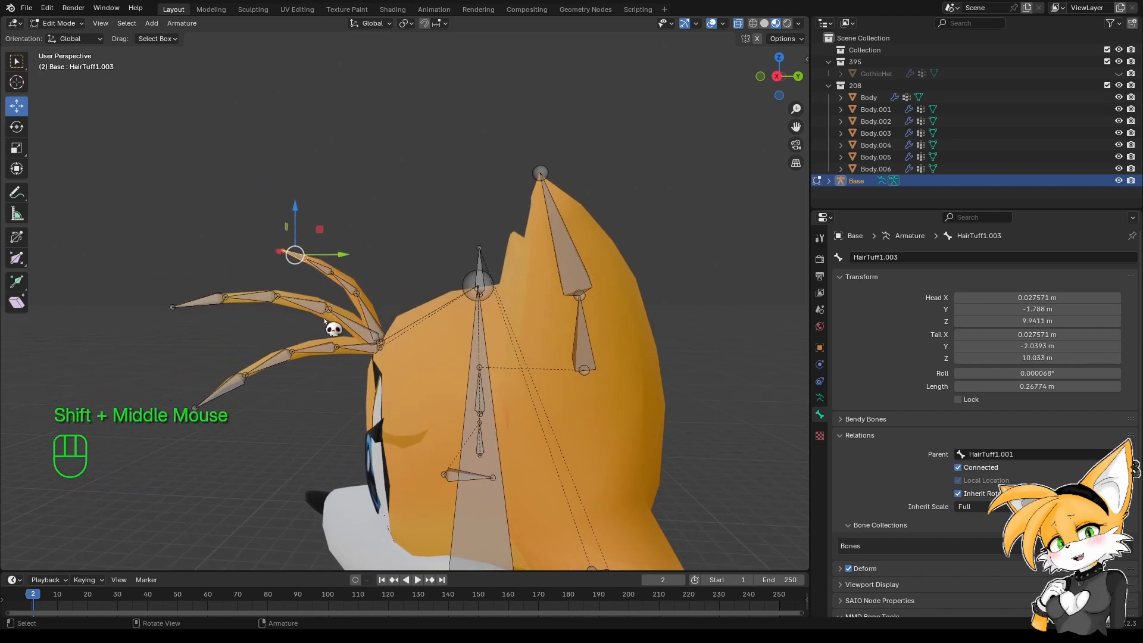
Rename the tip bone of the uppermost hair tuft to the placeholder HairTuff1/asd.
{"action": "key", "text": "F2"}
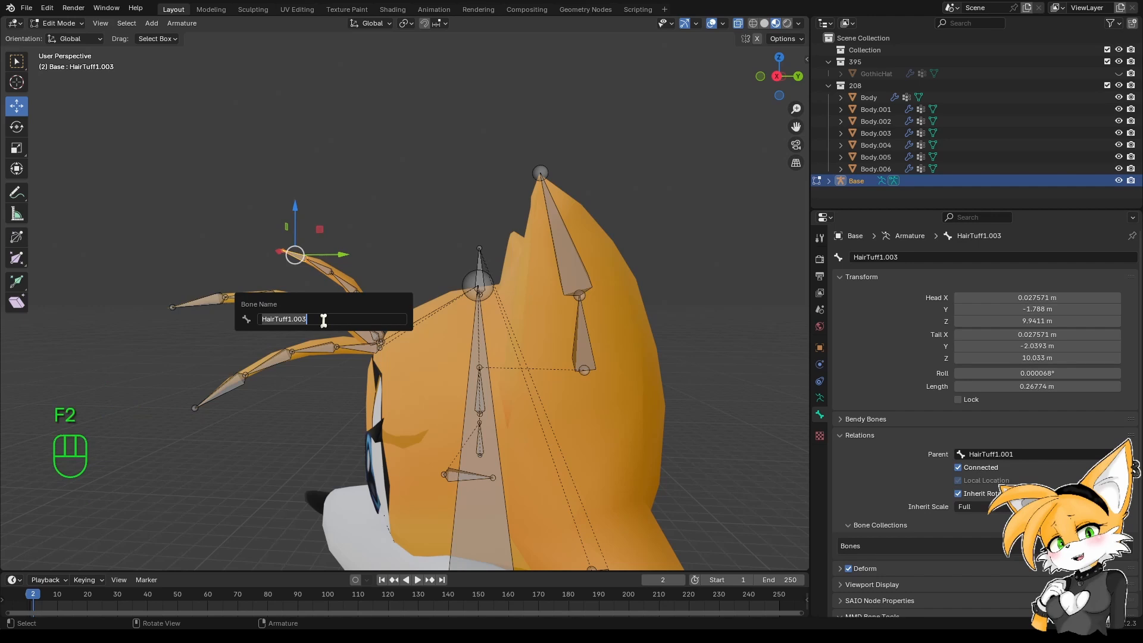
{"action": "left_click", "coordinate": [324, 321]}
{"action": "key", "text": "BackSpace"}
{"action": "key", "text": "BackSpace"}
{"action": "key", "text": "BackSpace"}
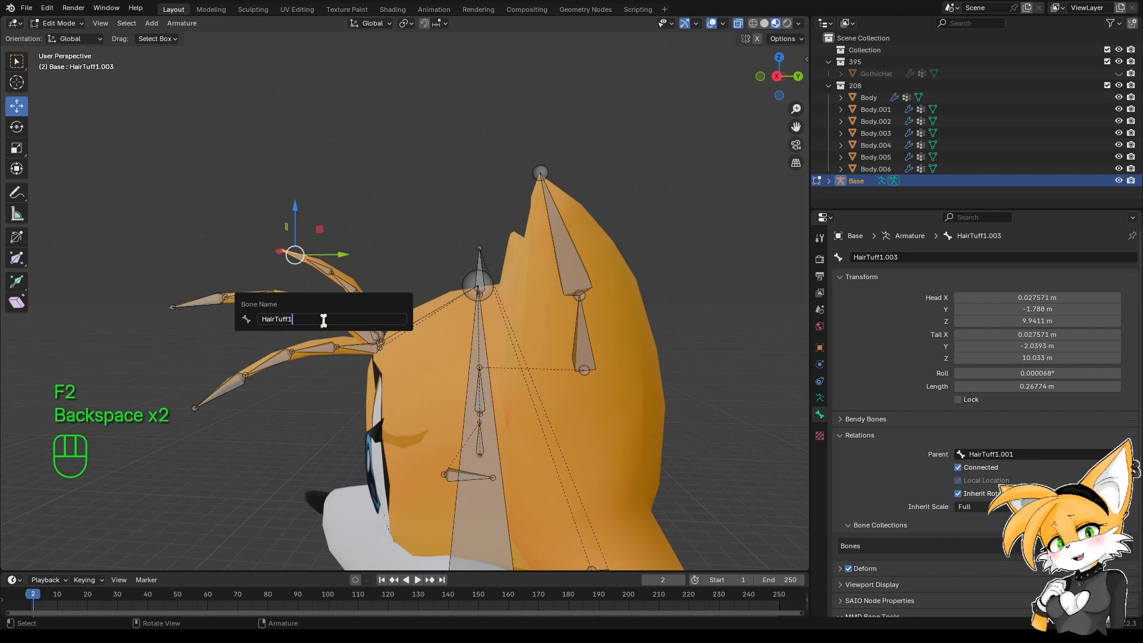
{"action": "type", "text": "/asd"}
{"action": "key", "text": "Return"}
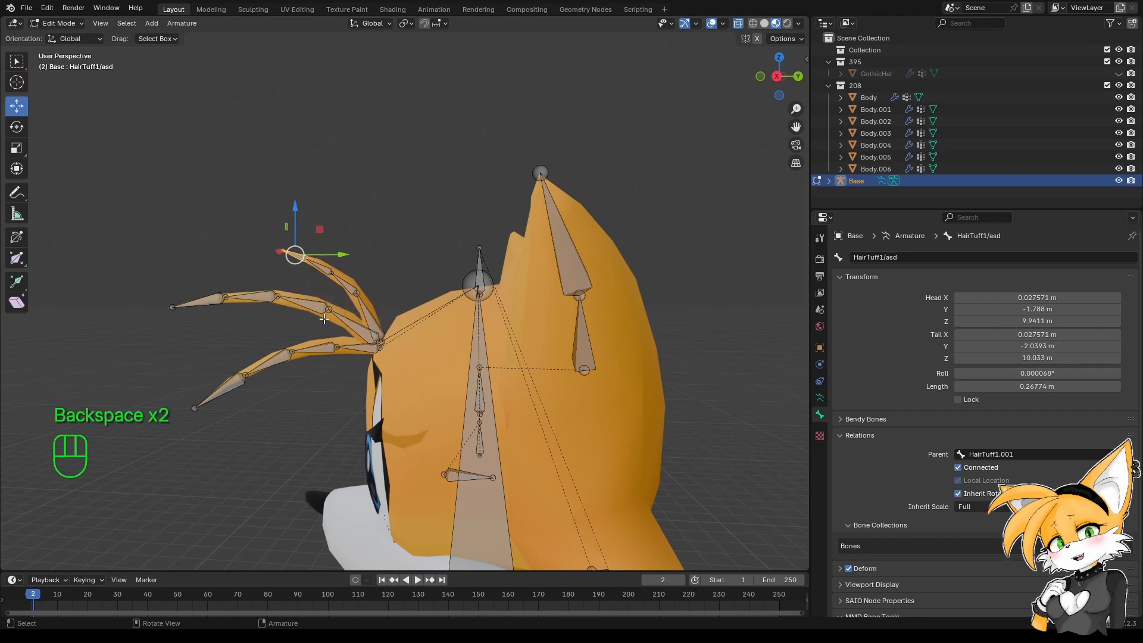
Rename the second bone from the root of the uppermost hair tuft to HairTuff1.003.
{"action": "left_click", "coordinate": [331, 271]}
{"action": "left_click", "coordinate": [361, 330]}
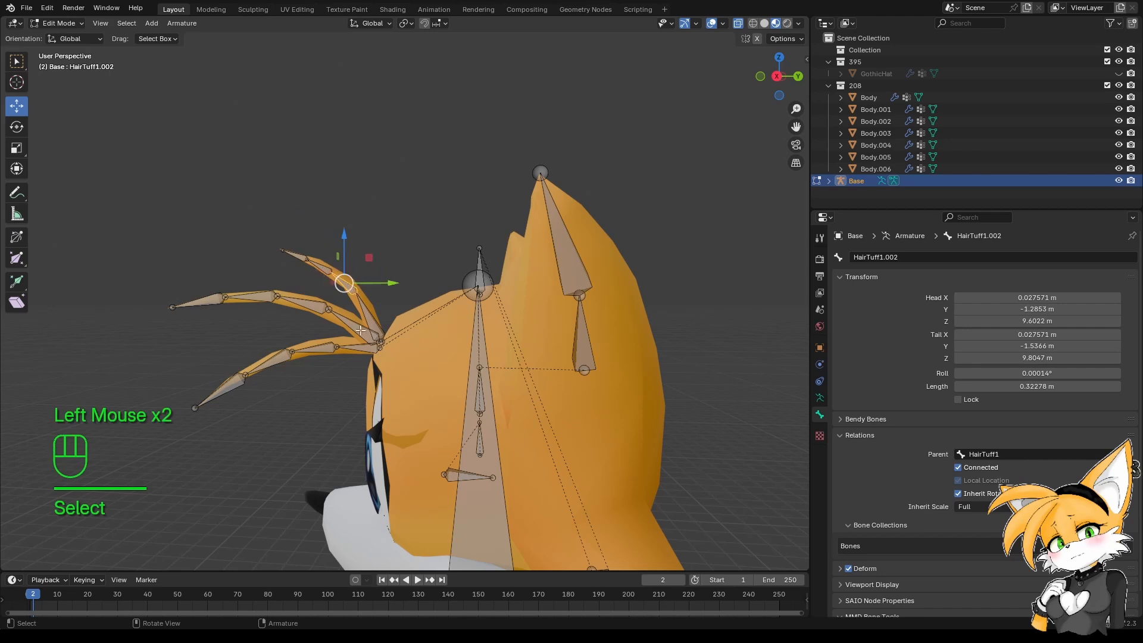
{"action": "key", "text": "F2"}
{"action": "key", "text": "BackSpace"}
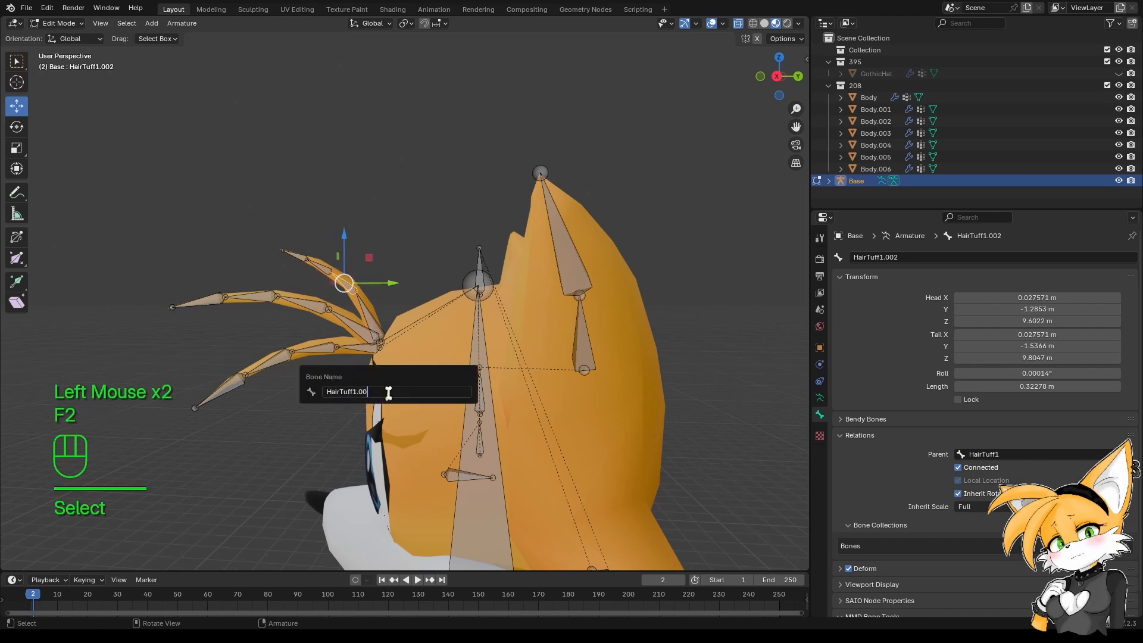
{"action": "type", "text": "3"}
{"action": "key", "text": "Return"}
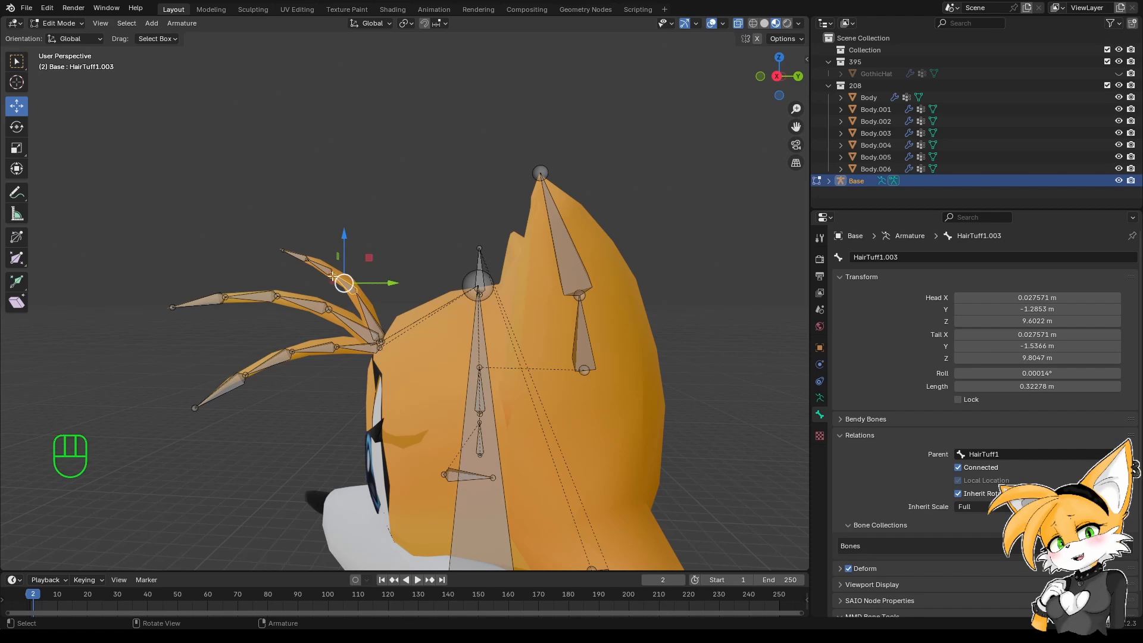
Rename the uppermost tuft's third bone to HairTuff1.002 and its second bone to HairTuff1.001.
{"action": "left_click", "coordinate": [301, 258]}
{"action": "key", "text": "F2"}
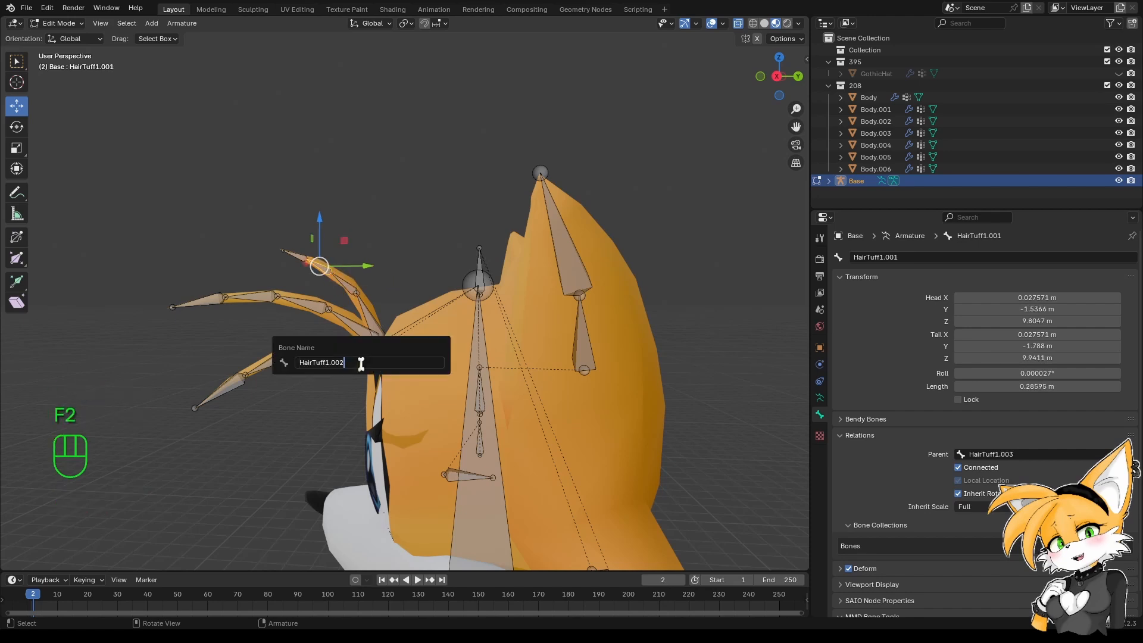
{"action": "type", "text": "2"}
{"action": "key", "text": "Return"}
{"action": "left_click", "coordinate": [374, 353]}
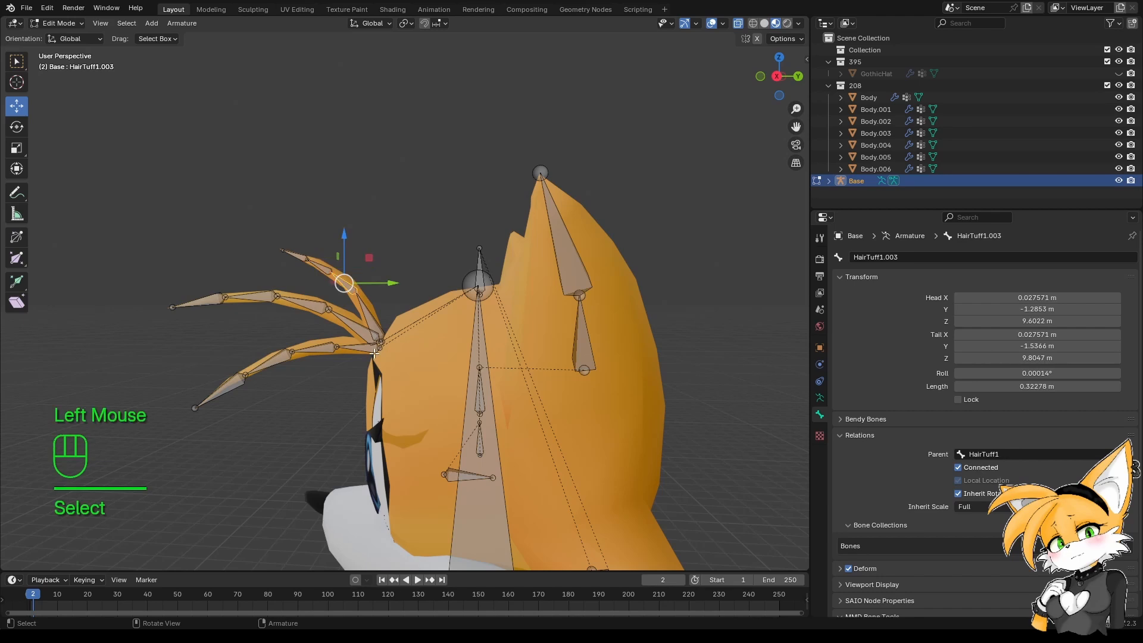
{"action": "key", "text": "F2"}
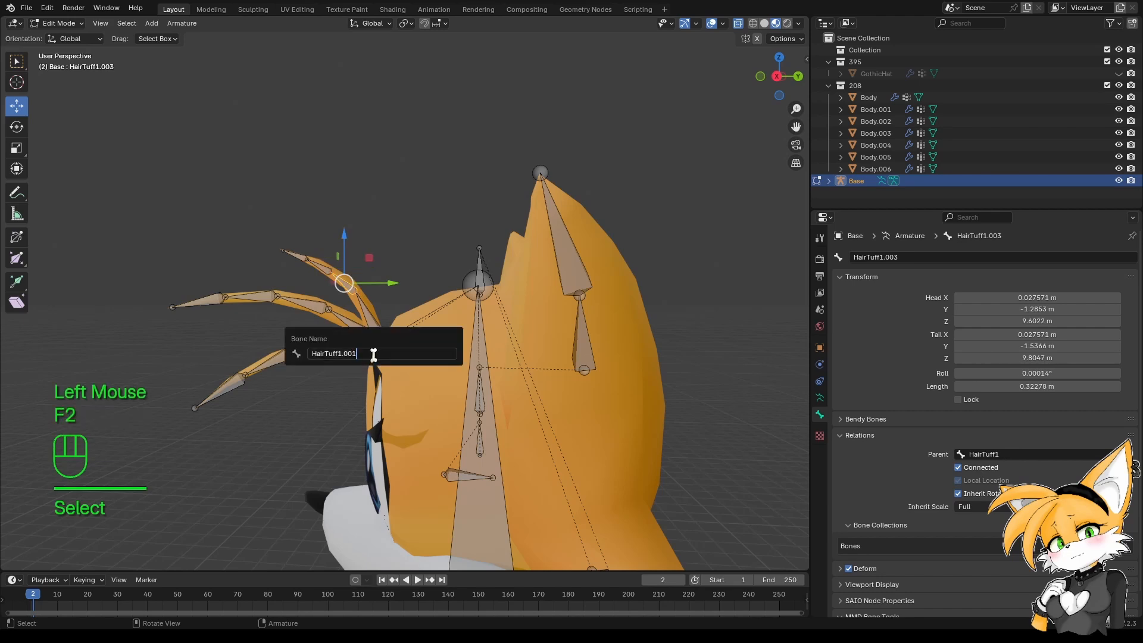
{"action": "key", "text": "Return"}
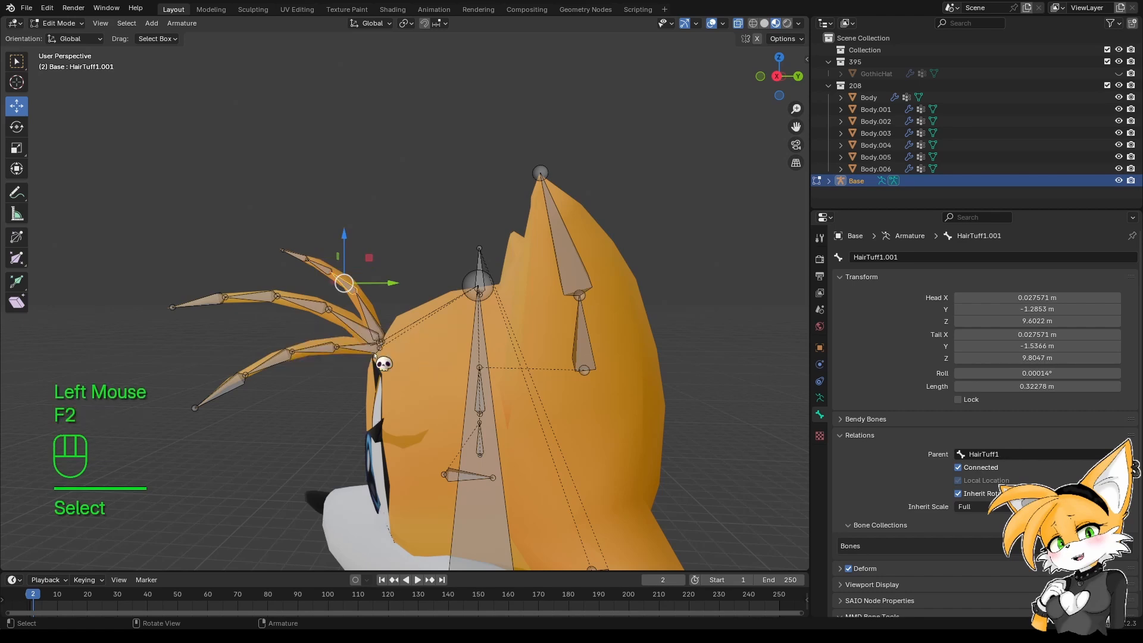
Rename the tip bone of the uppermost hair tuft to HairTuff1.L.
{"action": "left_click", "coordinate": [300, 256]}
{"action": "key", "text": "F2"}
{"action": "key", "text": "BackSpace"}
{"action": "key", "text": "BackSpace"}
{"action": "key", "text": "BackSpace"}
{"action": "key", "text": "BackSpace"}
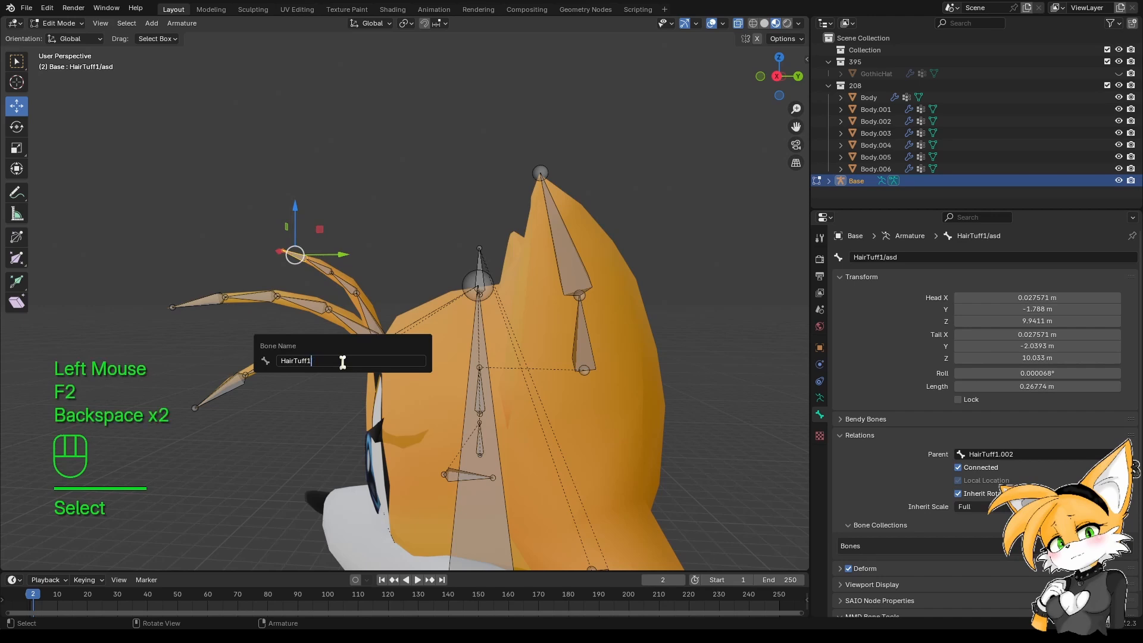
{"action": "key", "text": "Return"}
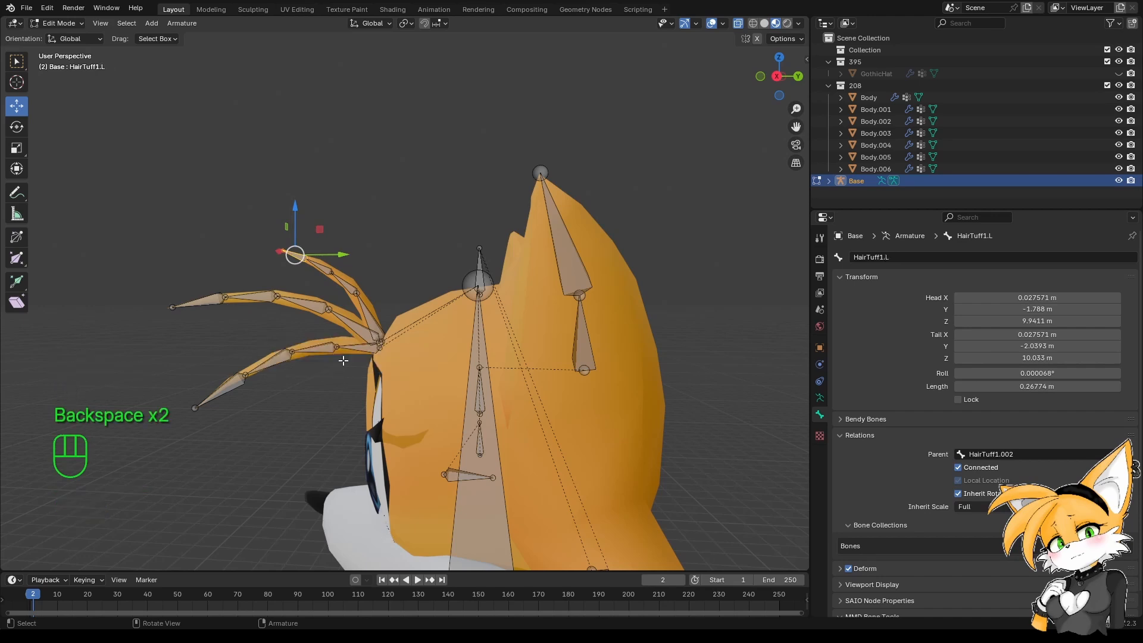
Check the uppermost tuft's bone names along the chain and rename its tip bone to HairTuff1.003.
{"action": "left_click", "coordinate": [374, 314]}
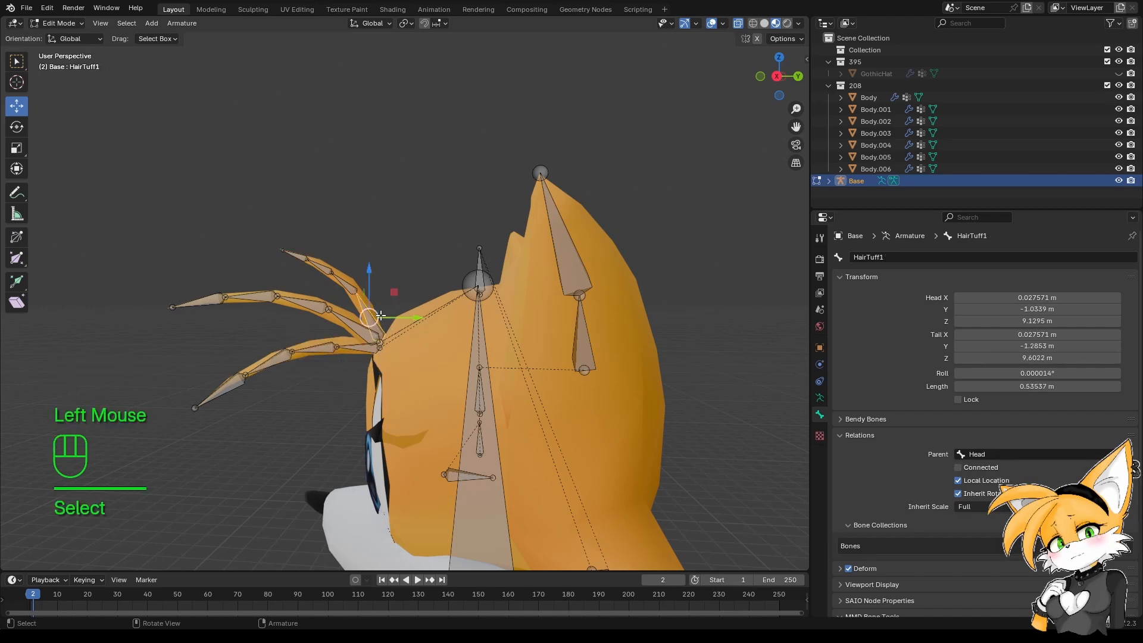
{"action": "left_click", "coordinate": [306, 260]}
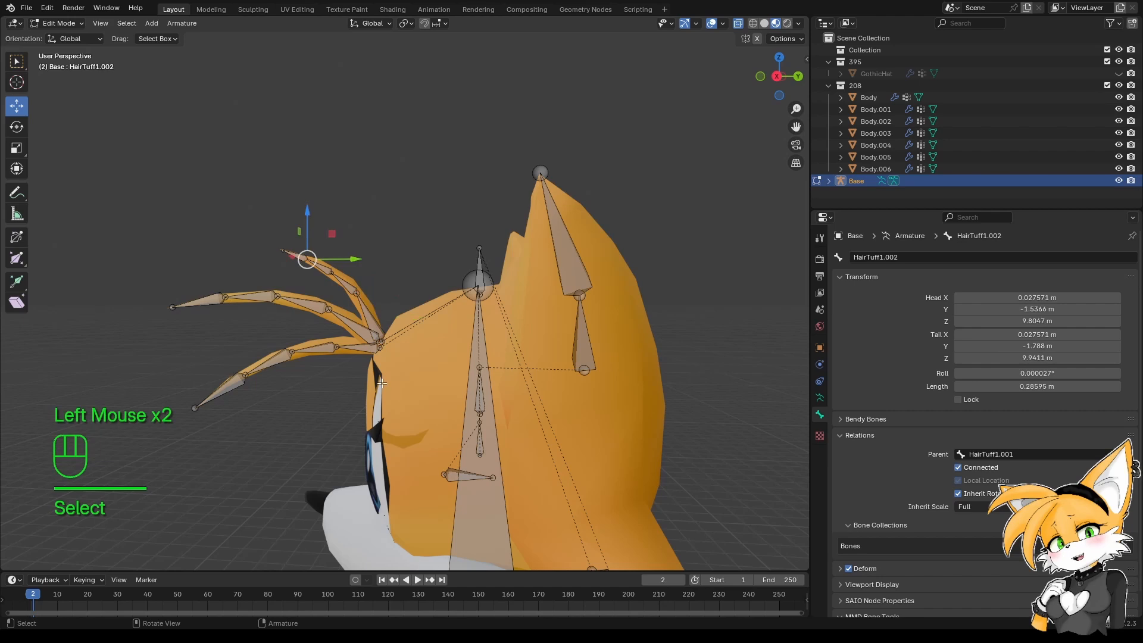
{"action": "left_click", "coordinate": [294, 249]}
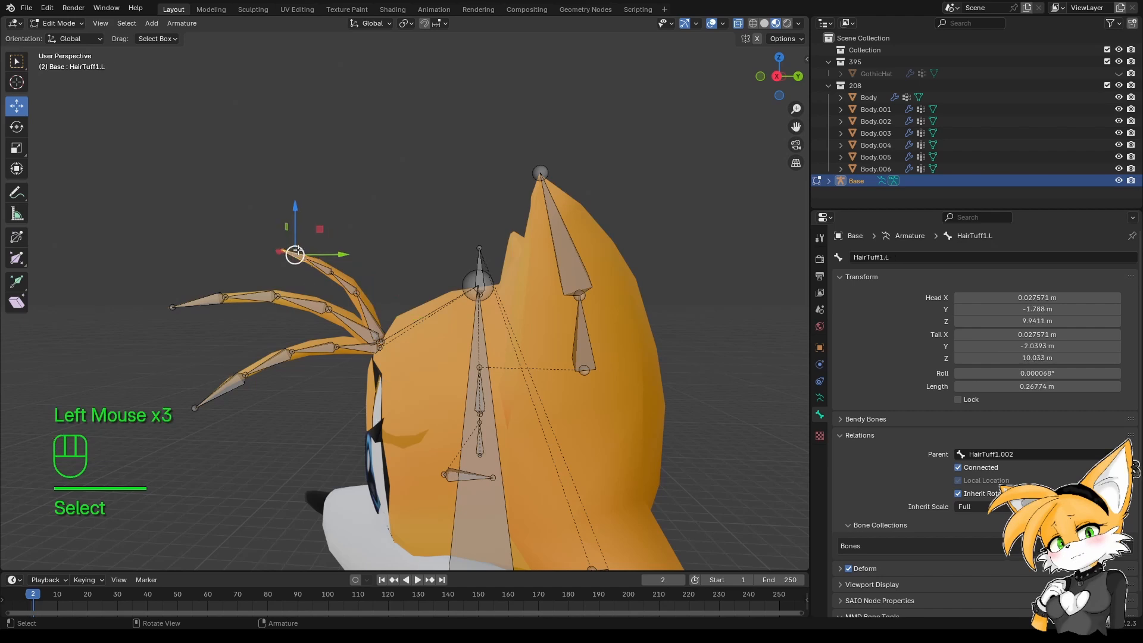
{"action": "key", "text": "F2"}
{"action": "key", "text": "BackSpace"}
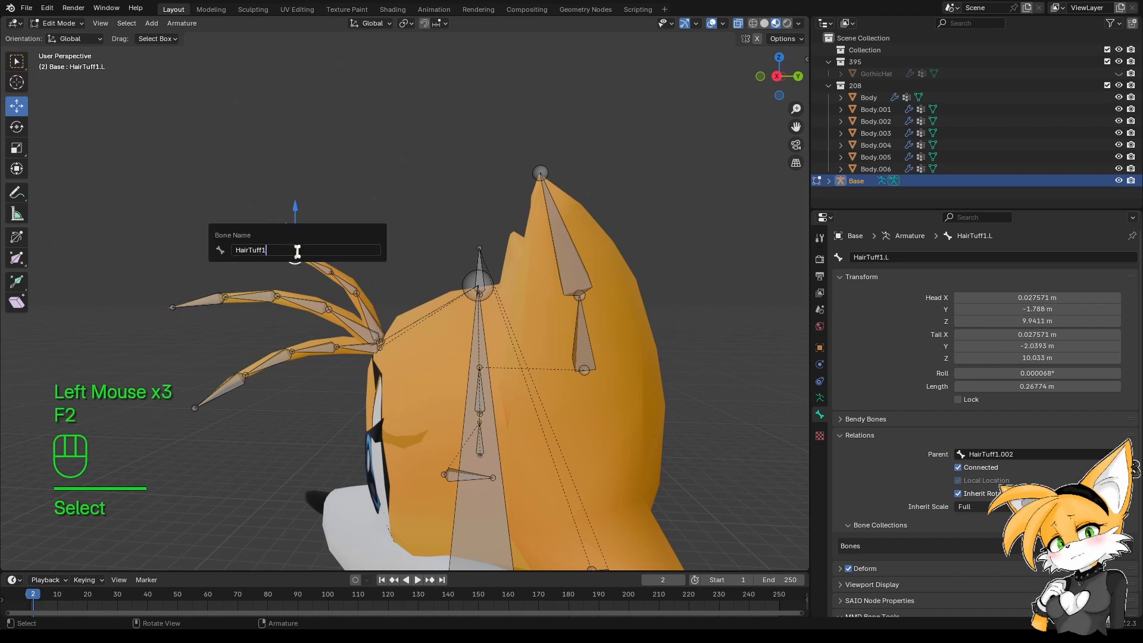
{"action": "key", "text": "Return"}
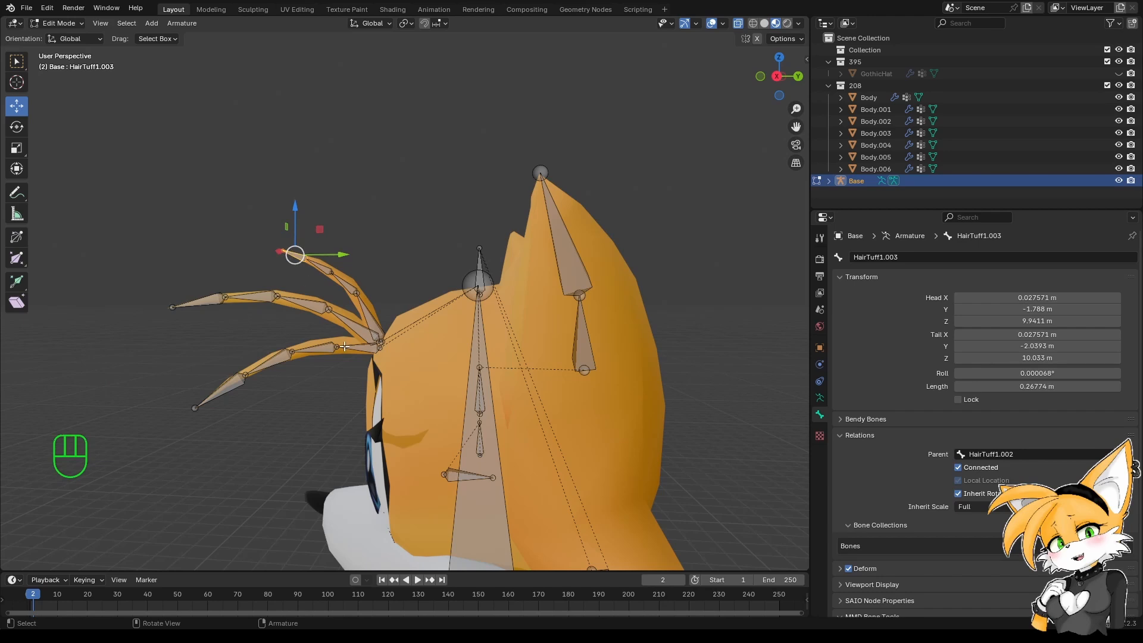
Check the bone names along the middle hair tuft and rename its second bone from the root to HairTuff2.004.
{"action": "middle_click_drag", "start_coordinate": [298, 341], "coordinate": [407, 327], "text": "shift"}
{"action": "scroll", "coordinate": [369, 358], "scroll_direction": "up", "scroll_amount": 1}
{"action": "left_click", "coordinate": [408, 327]}
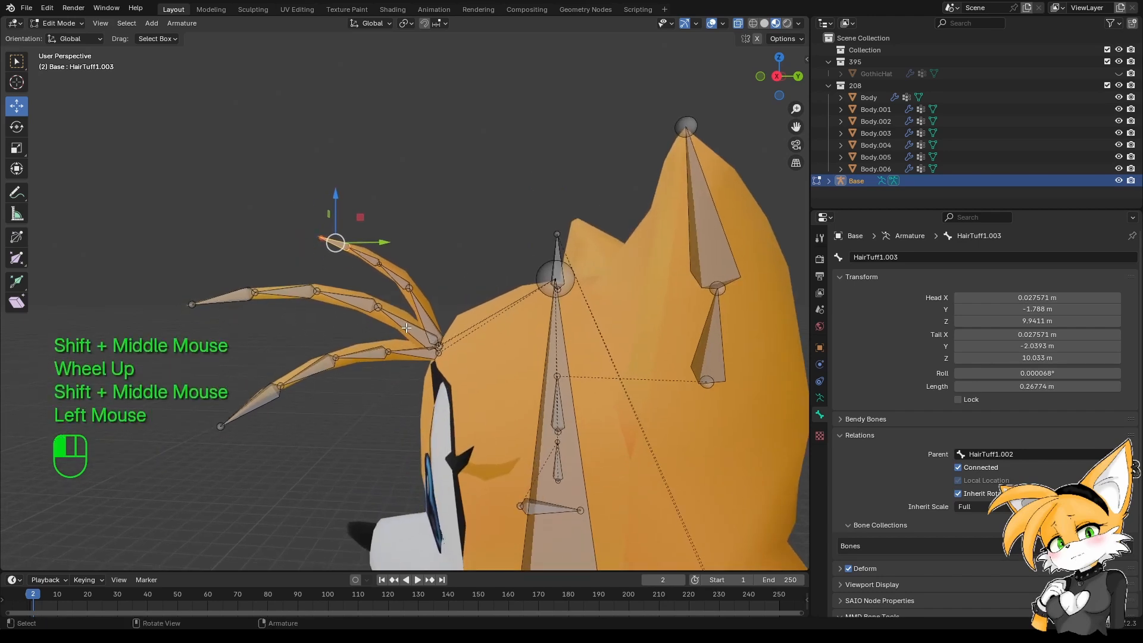
{"action": "left_click", "coordinate": [315, 297]}
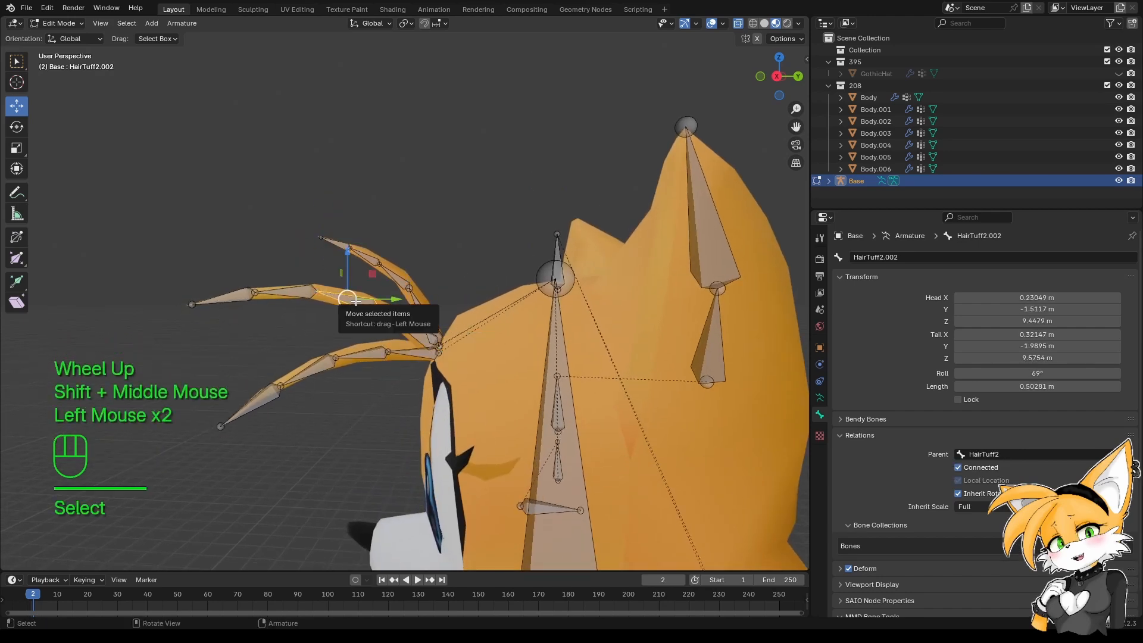
{"action": "left_click", "coordinate": [293, 289]}
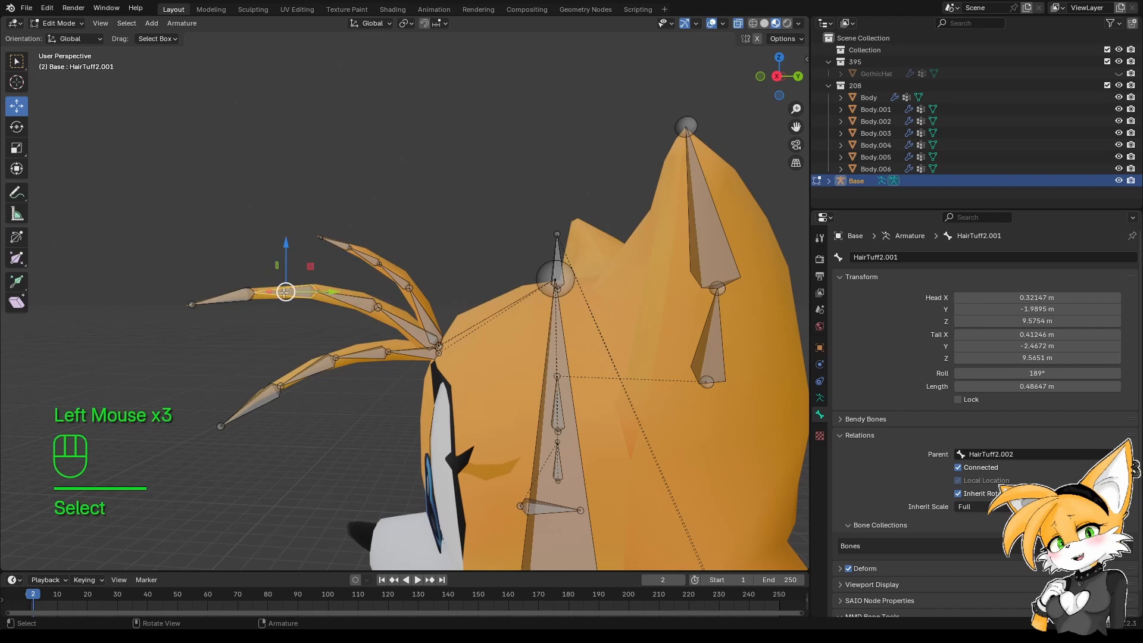
{"action": "left_click", "coordinate": [242, 294]}
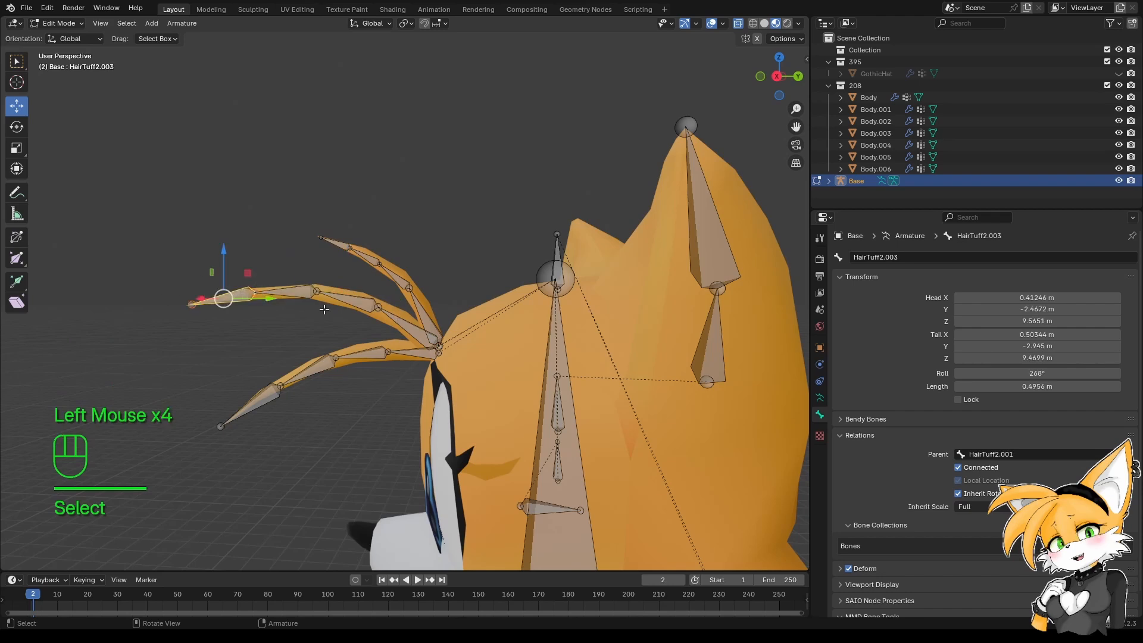
{"action": "left_click", "coordinate": [341, 302]}
{"action": "key", "text": "F2"}
{"action": "key", "text": "End"}
{"action": "key", "text": "BackSpace"}
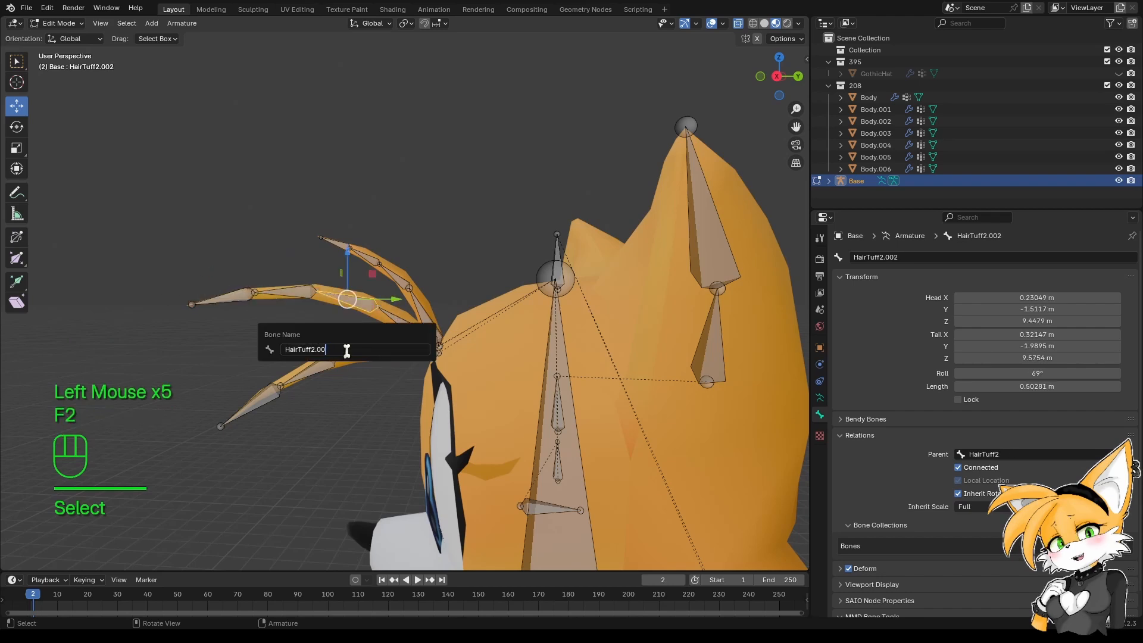
{"action": "type", "text": "4"}
{"action": "key", "text": "Return"}
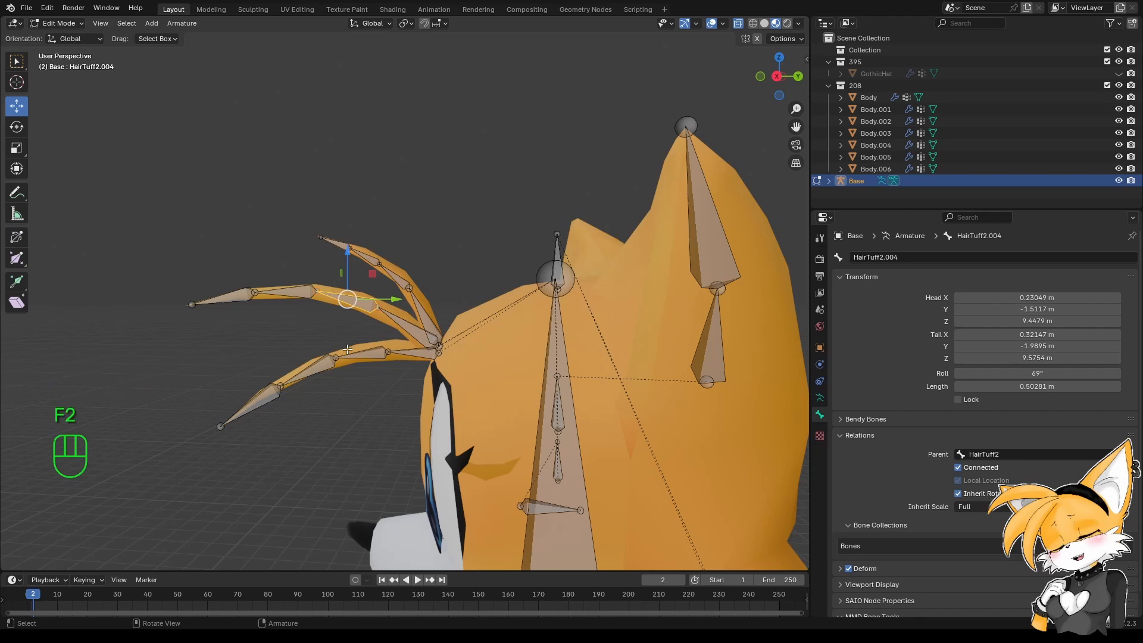
Rename the third bone from the root of the middle hair tuft to HairTuff2.002.
{"action": "left_click", "coordinate": [292, 293]}
{"action": "key", "text": "F2"}
{"action": "key", "text": "End"}
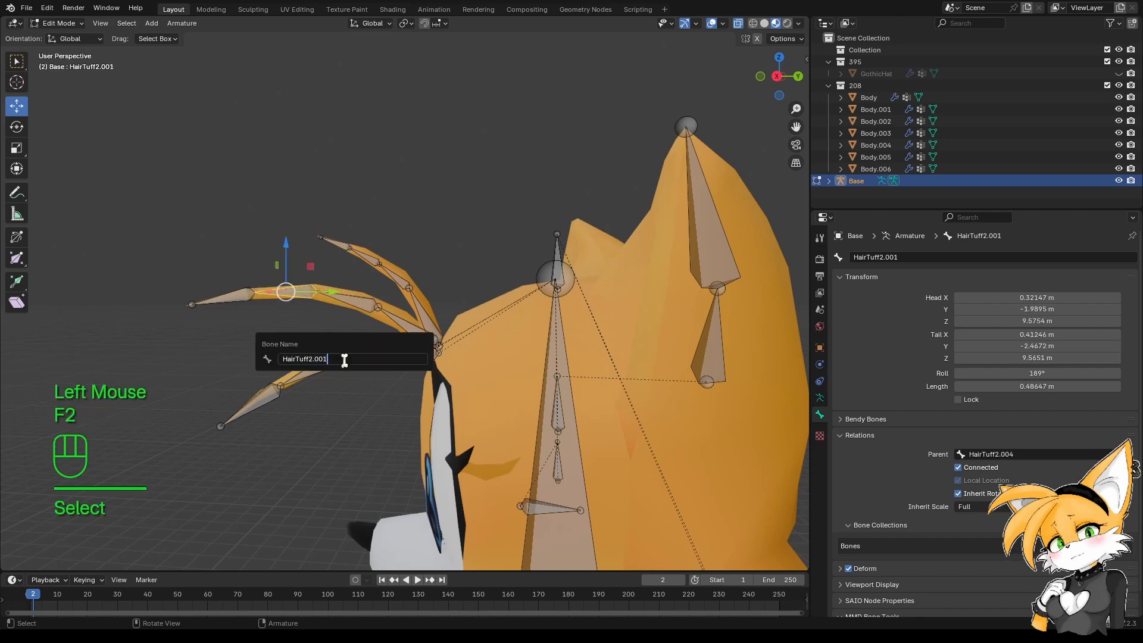
{"action": "type", "text": "2"}
{"action": "key", "text": "Return"}
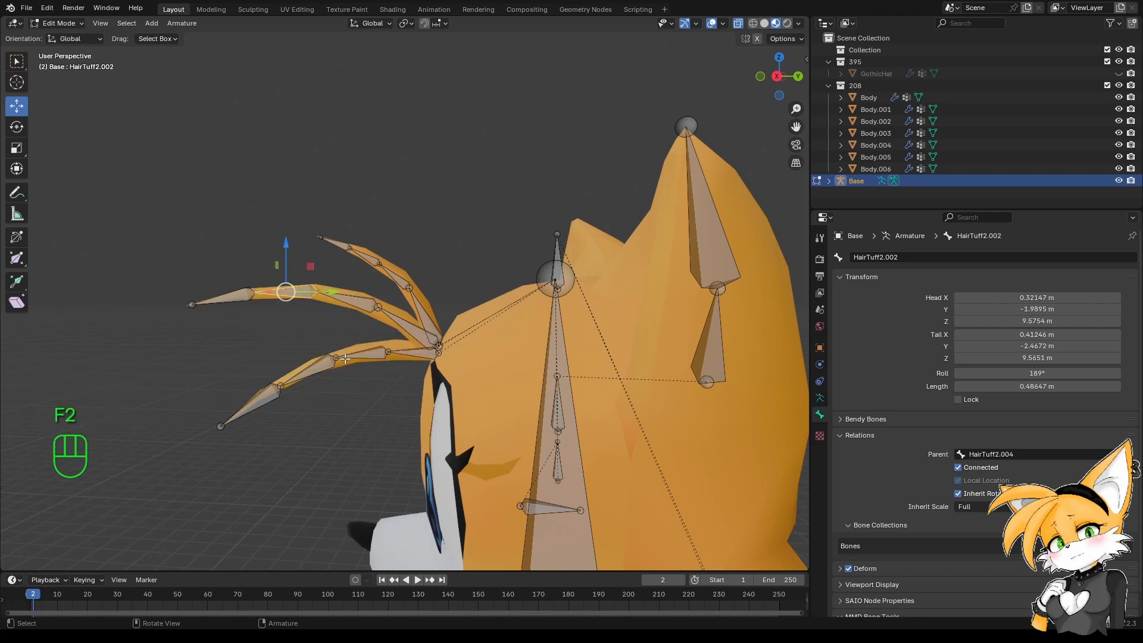
Renumber the middle tuft's second bone from the root so the chain's names run in sequence.
{"action": "left_click", "coordinate": [232, 289]}
{"action": "double_click", "coordinate": [352, 301]}
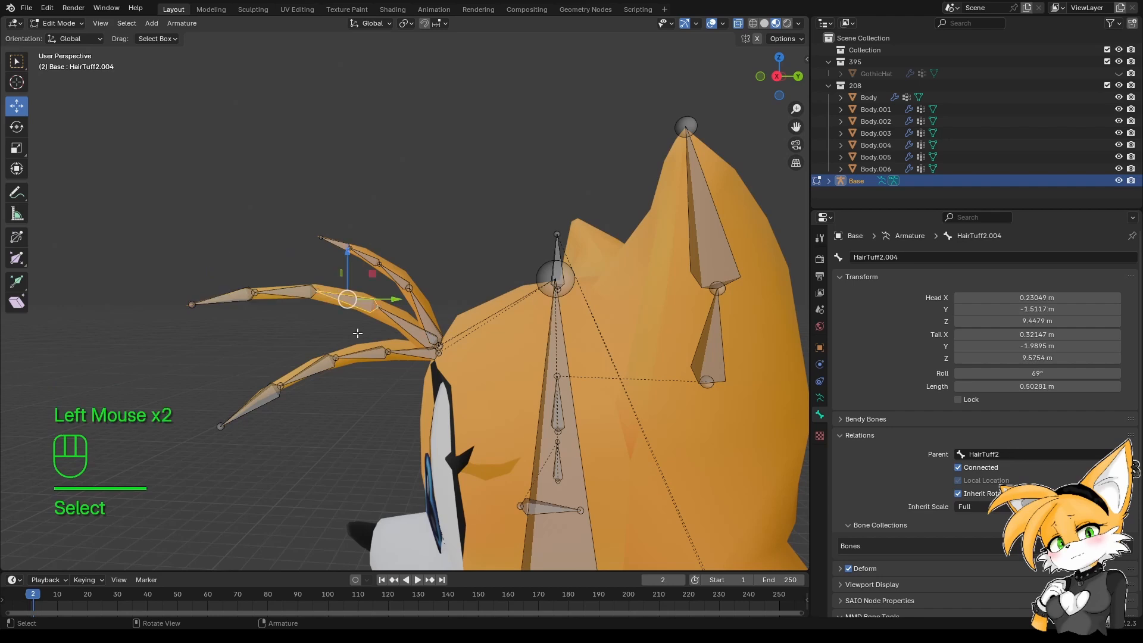
{"action": "key", "text": "F2"}
{"action": "key", "text": "End"}
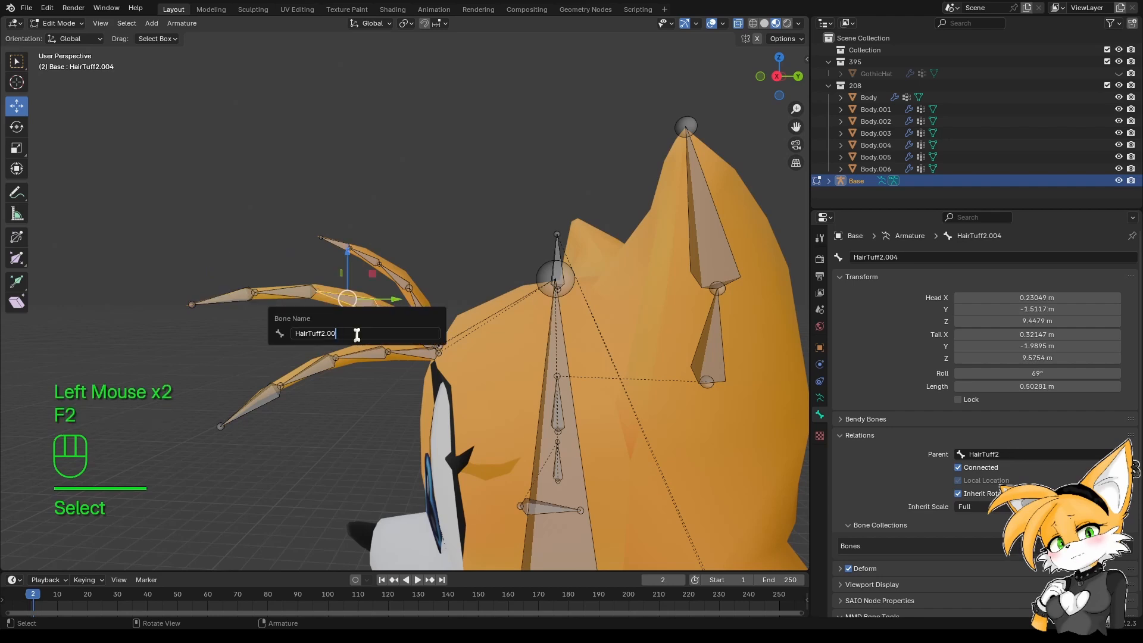
{"action": "key", "text": "Return"}
Check the bone names along the lowest hair tuft and rename its second bone from the root to HairTuff3.000.
{"action": "left_click", "coordinate": [386, 361]}
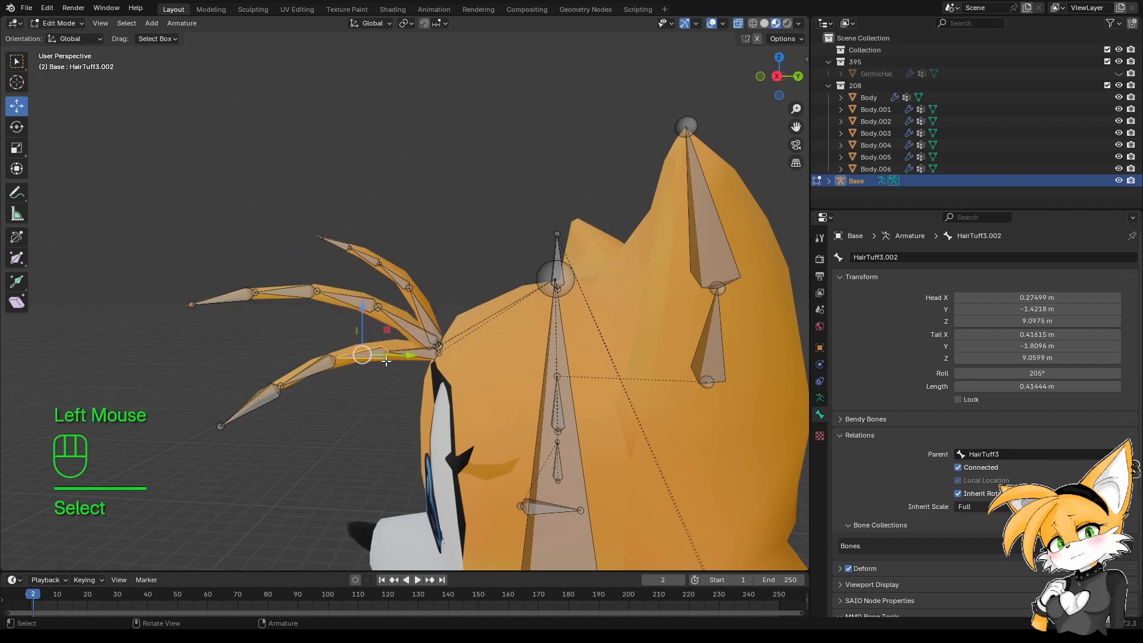
{"action": "left_click", "coordinate": [313, 372]}
{"action": "left_click", "coordinate": [265, 407]}
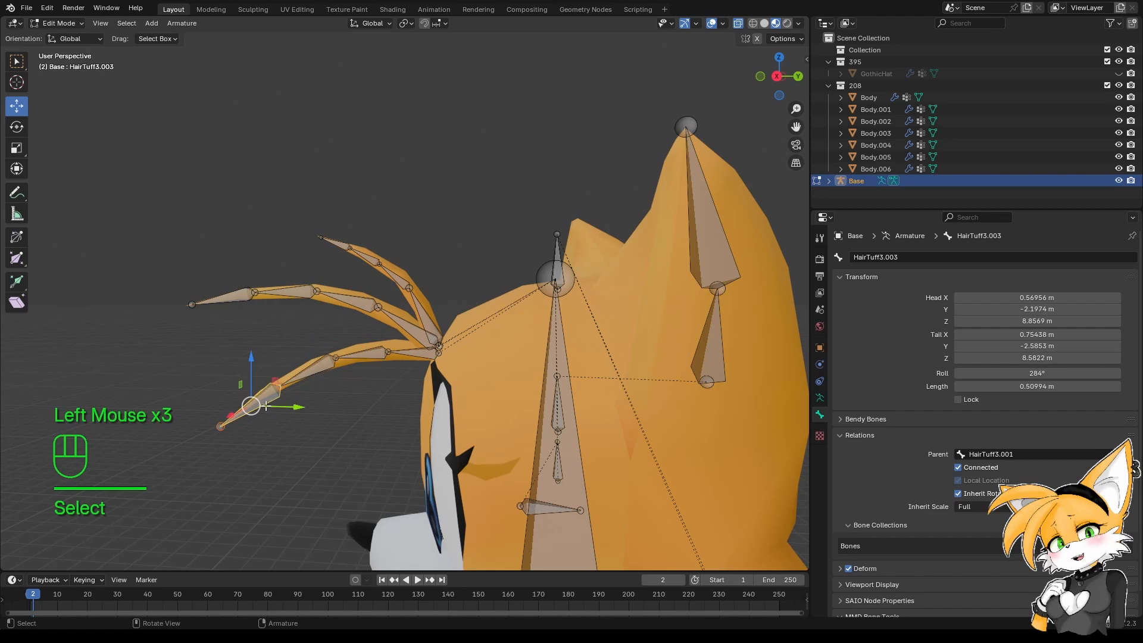
{"action": "left_click", "coordinate": [363, 355]}
{"action": "key", "text": "F2"}
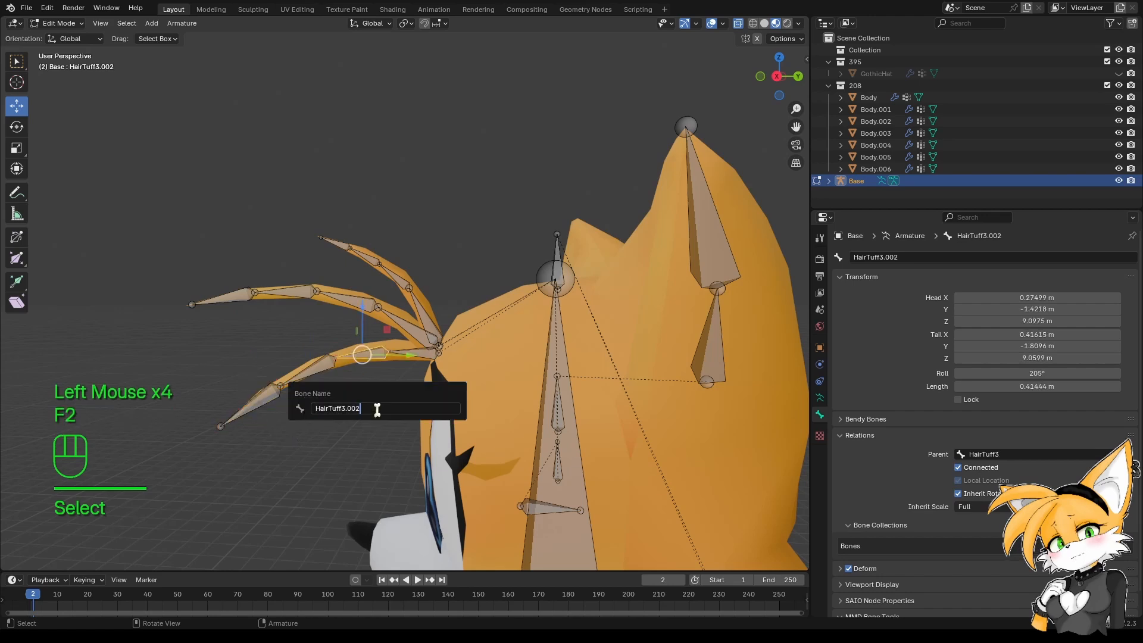
{"action": "key", "text": "Return"}
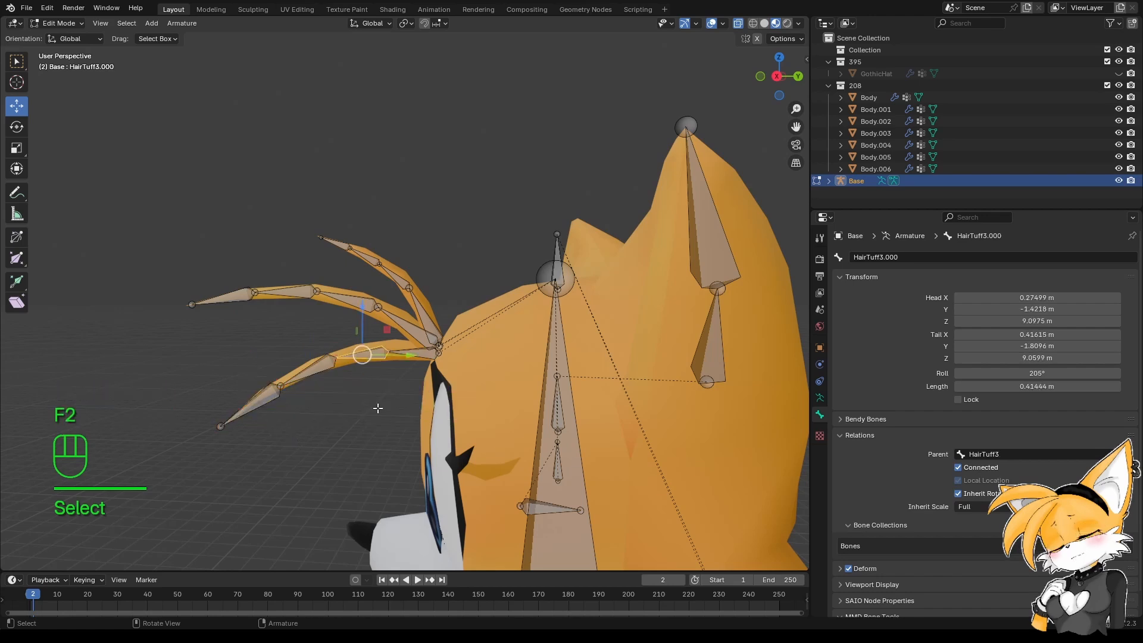
Rename the third bone from the root of the lowest hair tuft to HairTuff3.002.
{"action": "left_click", "coordinate": [307, 369]}
{"action": "key", "text": "F2"}
{"action": "left_click", "coordinate": [386, 454]}
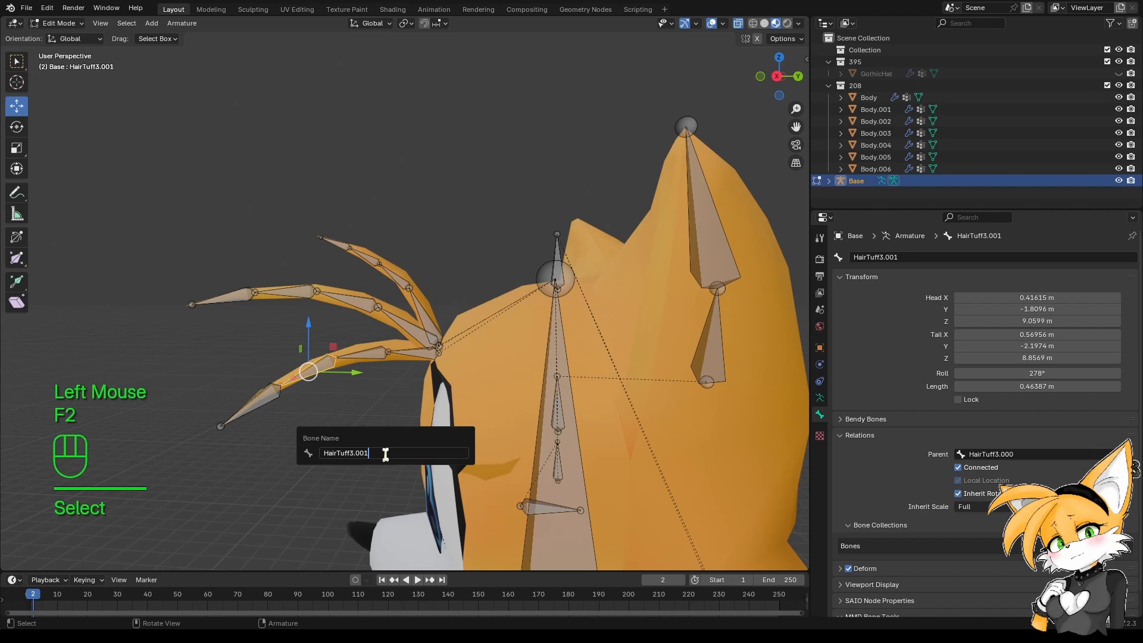
{"action": "type", "text": "2"}
{"action": "key", "text": "Return"}
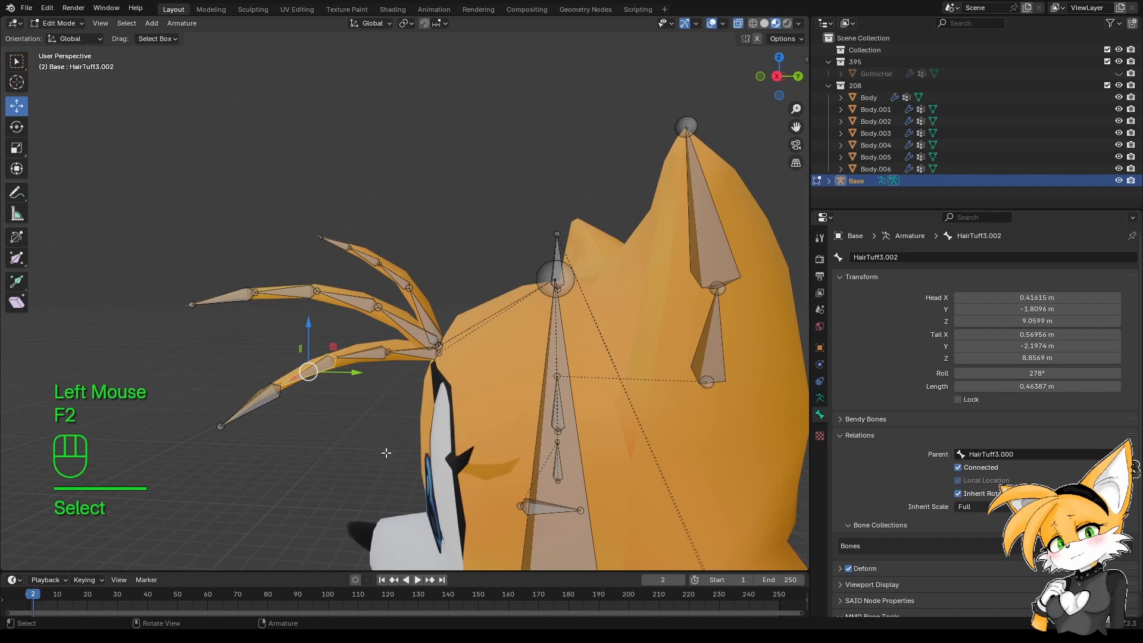
Check the name of the lowest tuft's tip bone and rename the tuft's second bone to HairTuff3.001.
{"action": "left_click", "coordinate": [256, 400]}
{"action": "key", "text": "F2"}
{"action": "key", "text": "Return"}
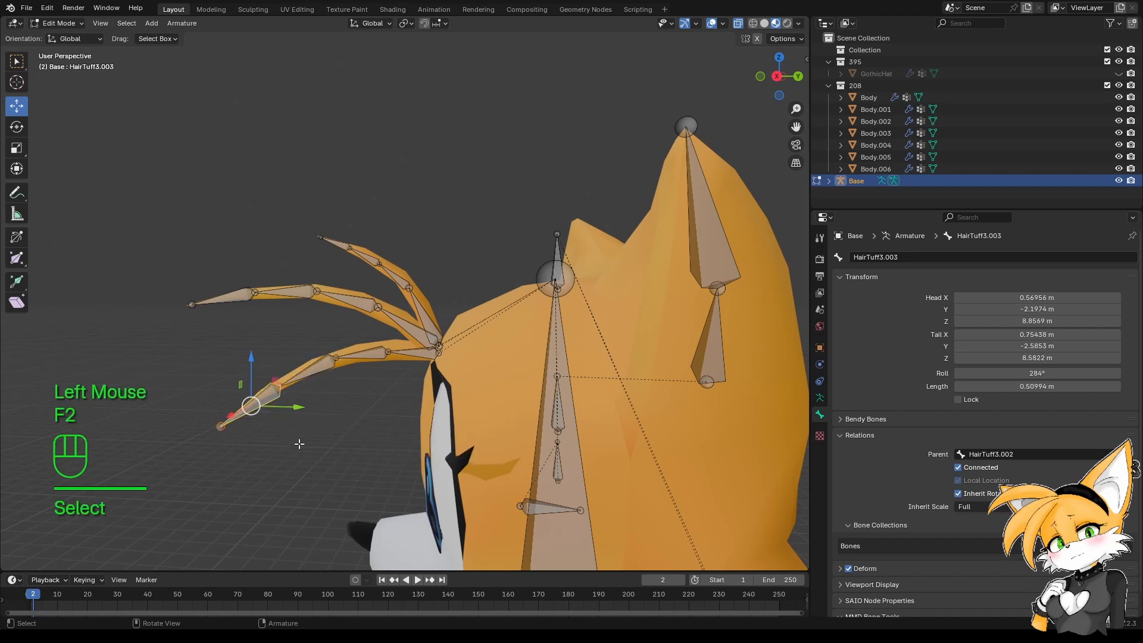
{"action": "left_click", "coordinate": [379, 360]}
{"action": "key", "text": "F2"}
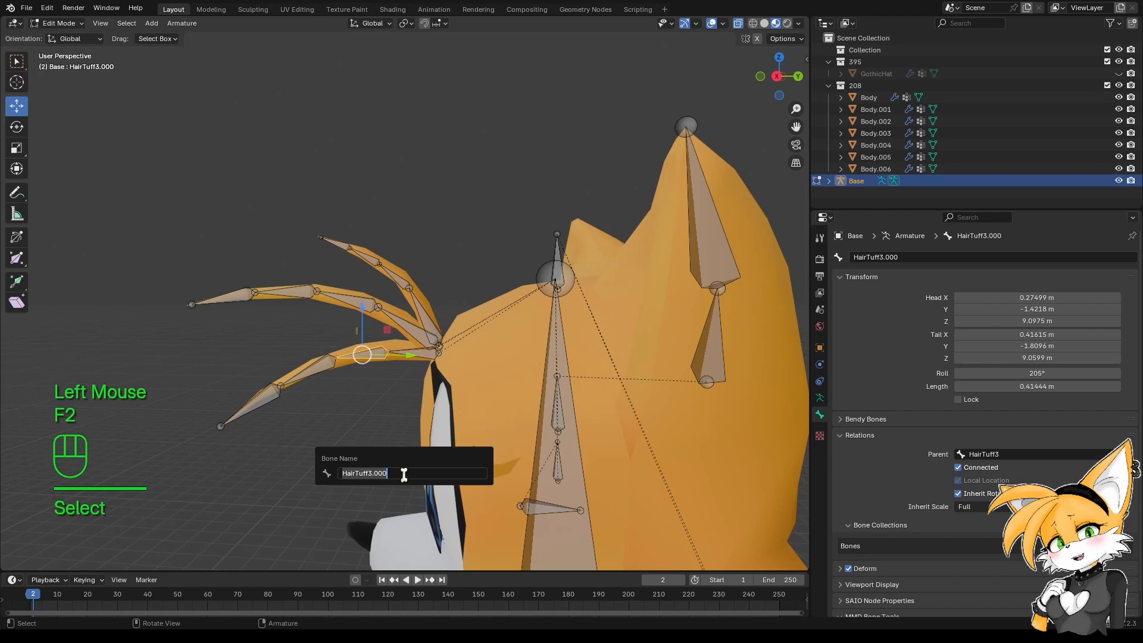
{"action": "left_click", "coordinate": [404, 473]}
{"action": "type", "text": "1"}
{"action": "key", "text": "Return"}
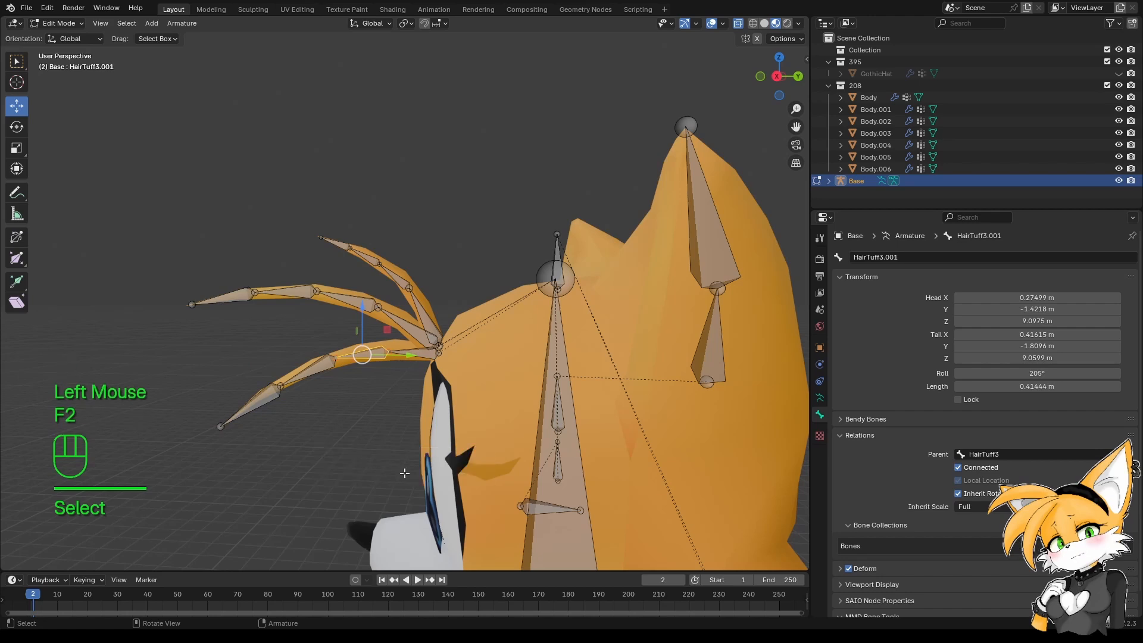
Check the names and order of the bones along the left tail chain.
{"action": "scroll", "coordinate": [377, 383], "scroll_direction": "down", "scroll_amount": 4}
{"action": "middle_click_drag", "start_coordinate": [403, 473], "coordinate": [385, 343], "text": "shift"}
{"action": "left_click", "coordinate": [470, 411]}
{"action": "left_click", "coordinate": [400, 373]}
{"action": "left_click", "coordinate": [525, 413]}
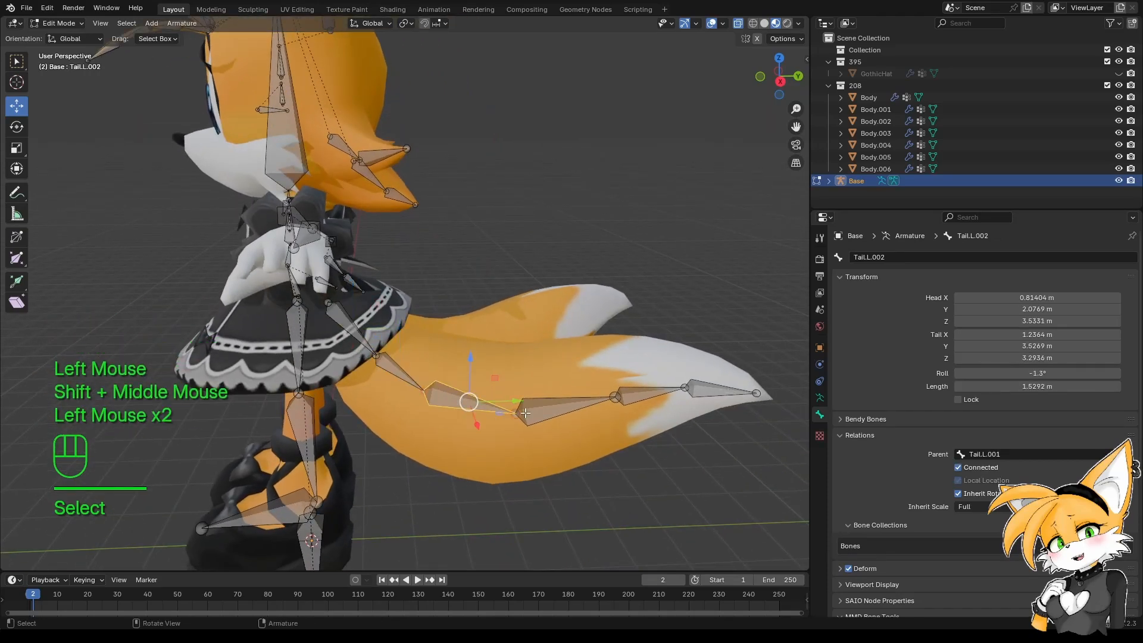
{"action": "left_click", "coordinate": [564, 403]}
{"action": "left_click", "coordinate": [649, 393]}
{"action": "left_click", "coordinate": [720, 390]}
Examine the armature around the head, torso and dress from the front and side.
{"action": "middle_click_drag", "start_coordinate": [563, 316], "coordinate": [381, 350], "text": "shift"}
{"action": "scroll", "coordinate": [387, 354], "scroll_direction": "up", "scroll_amount": 2}
{"action": "middle_click_drag", "start_coordinate": [381, 350], "coordinate": [497, 360], "text": "shift"}
{"action": "scroll", "coordinate": [387, 342], "scroll_direction": "up", "scroll_amount": 3}
{"action": "scroll", "coordinate": [497, 360], "scroll_direction": "down", "scroll_amount": 2}
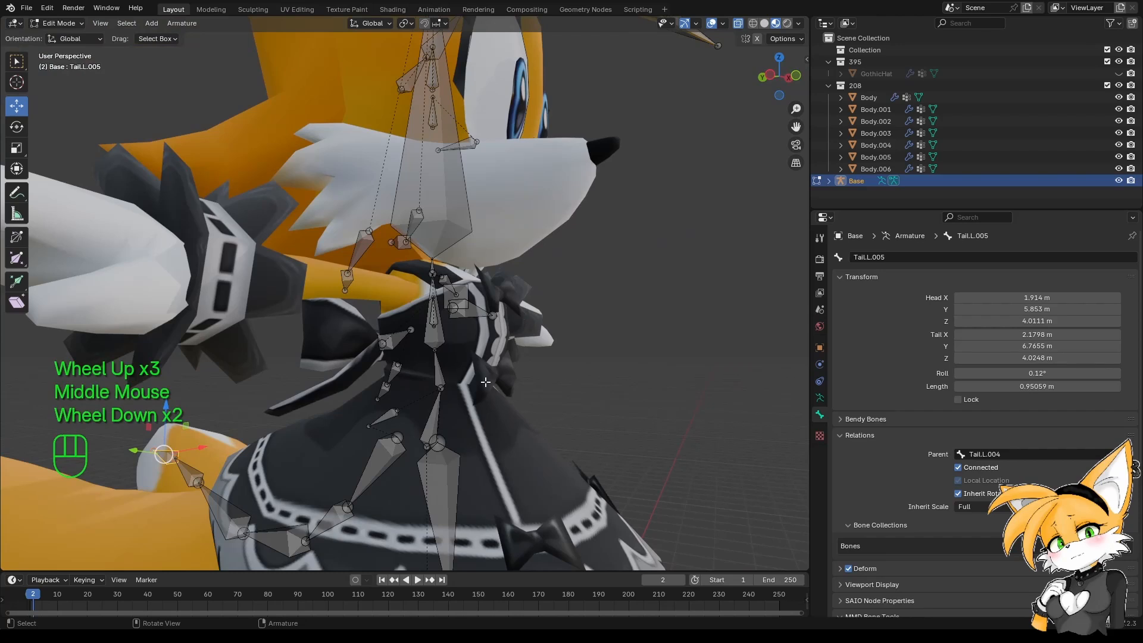
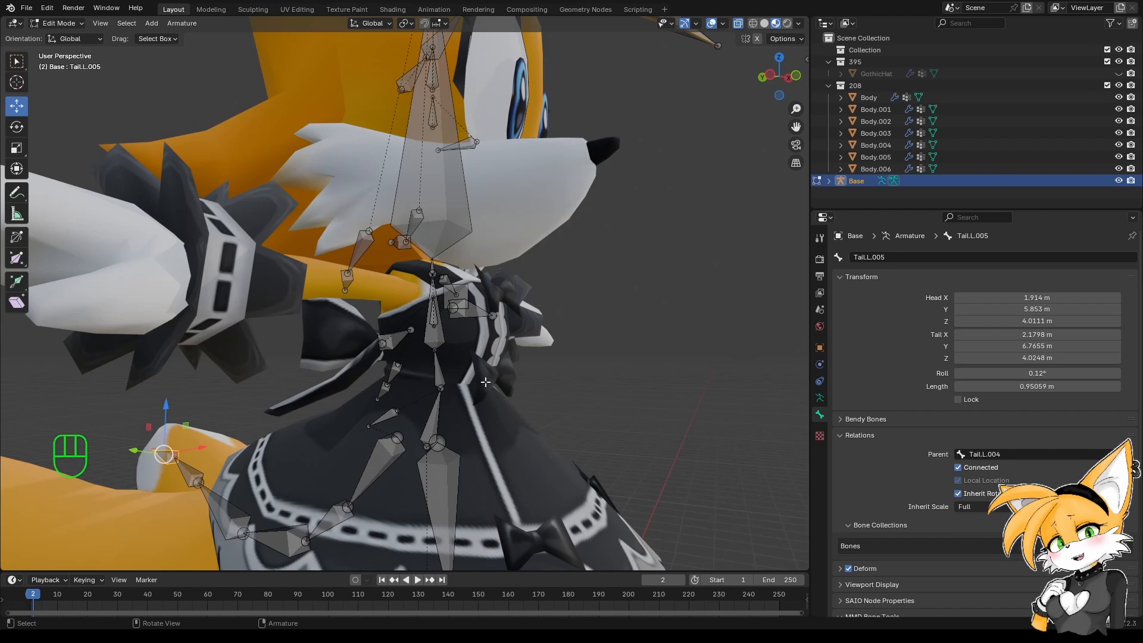
{"action": "middle_click_drag", "start_coordinate": [474, 389], "coordinate": [407, 401]}
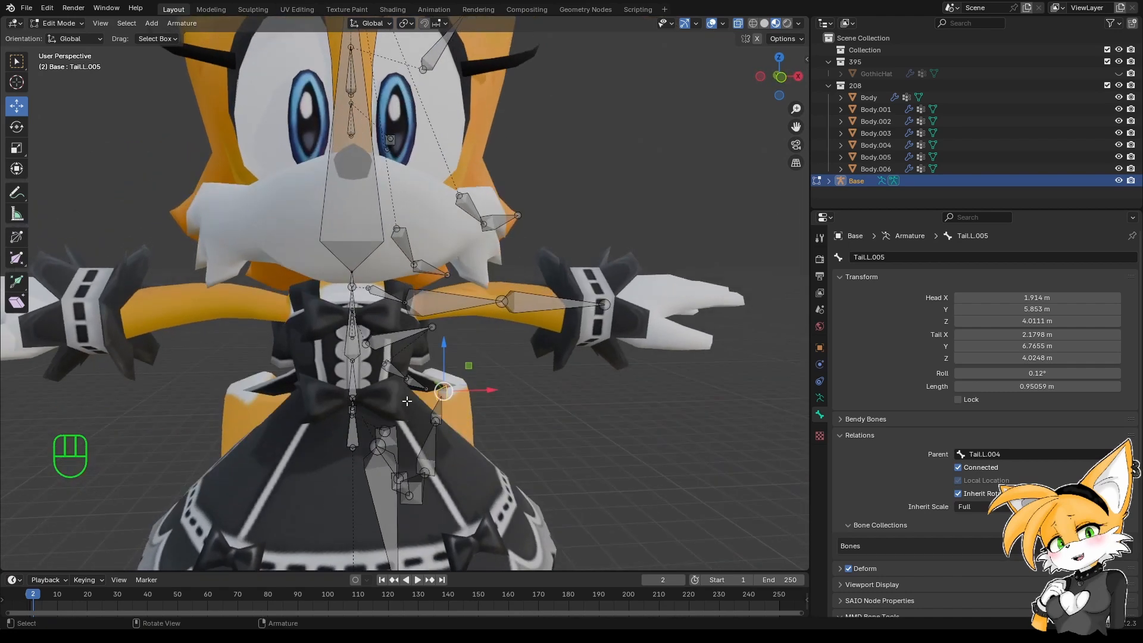
{"action": "middle_click_drag", "start_coordinate": [408, 359], "coordinate": [308, 219]}
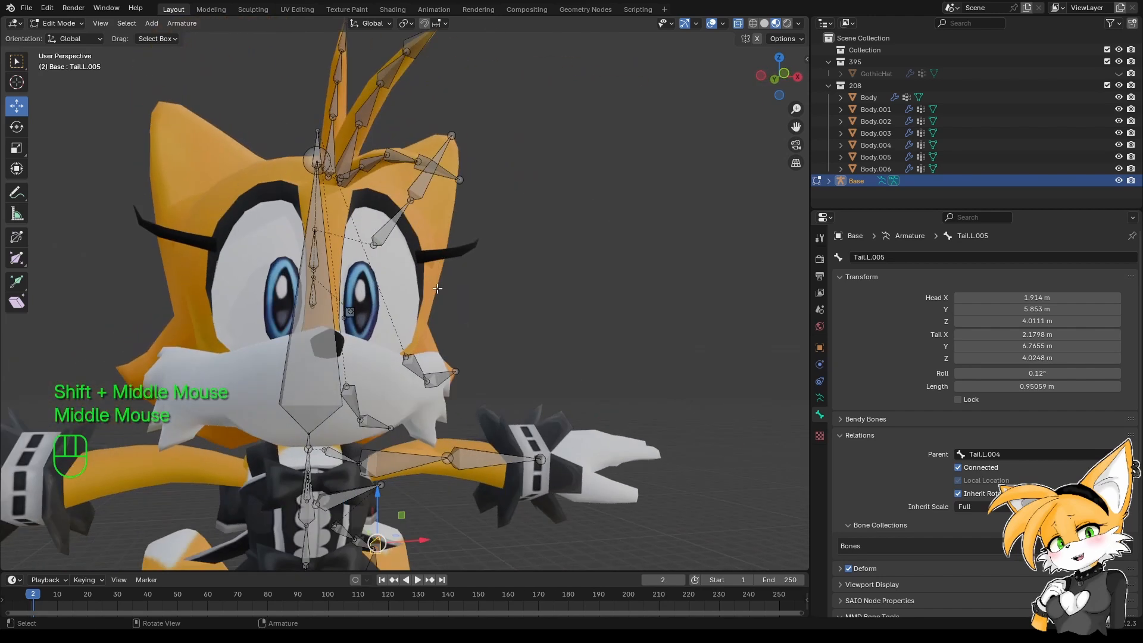
{"action": "middle_click_drag", "start_coordinate": [394, 343], "coordinate": [375, 363]}
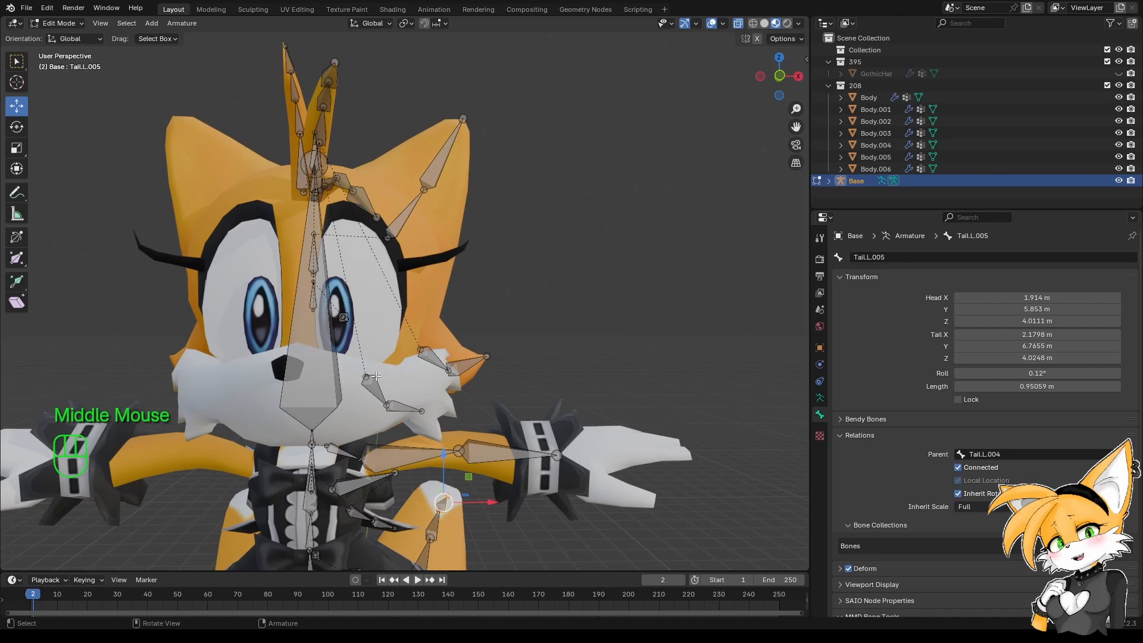
{"action": "middle_click_drag", "start_coordinate": [376, 376], "coordinate": [372, 307], "text": "shift"}
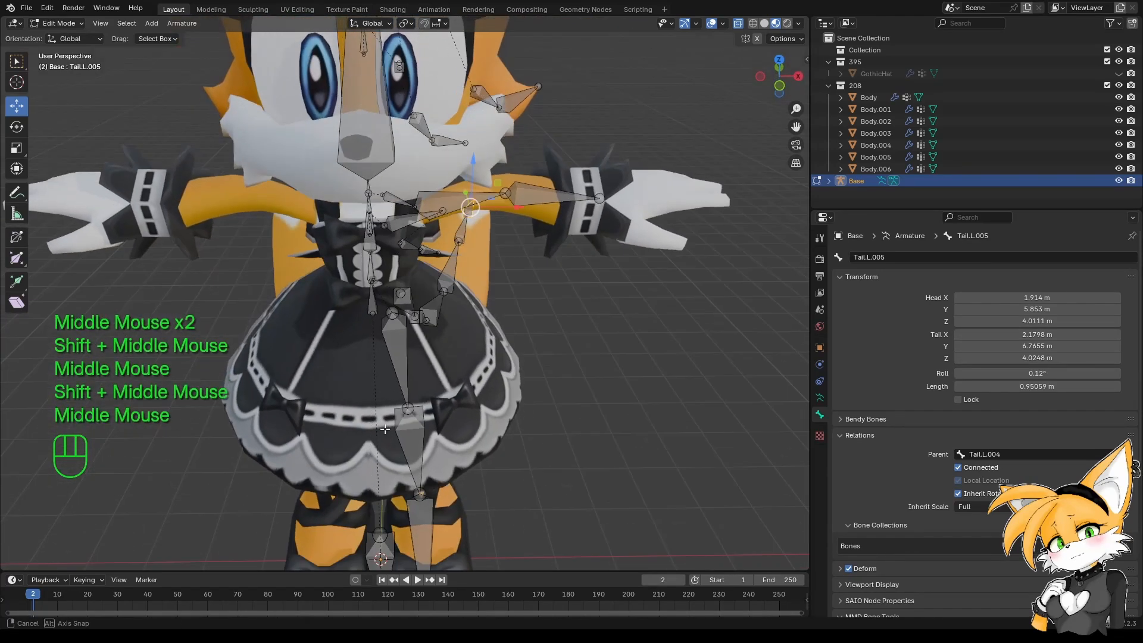
{"action": "middle_click_drag", "start_coordinate": [368, 403], "coordinate": [474, 340], "text": "shift"}
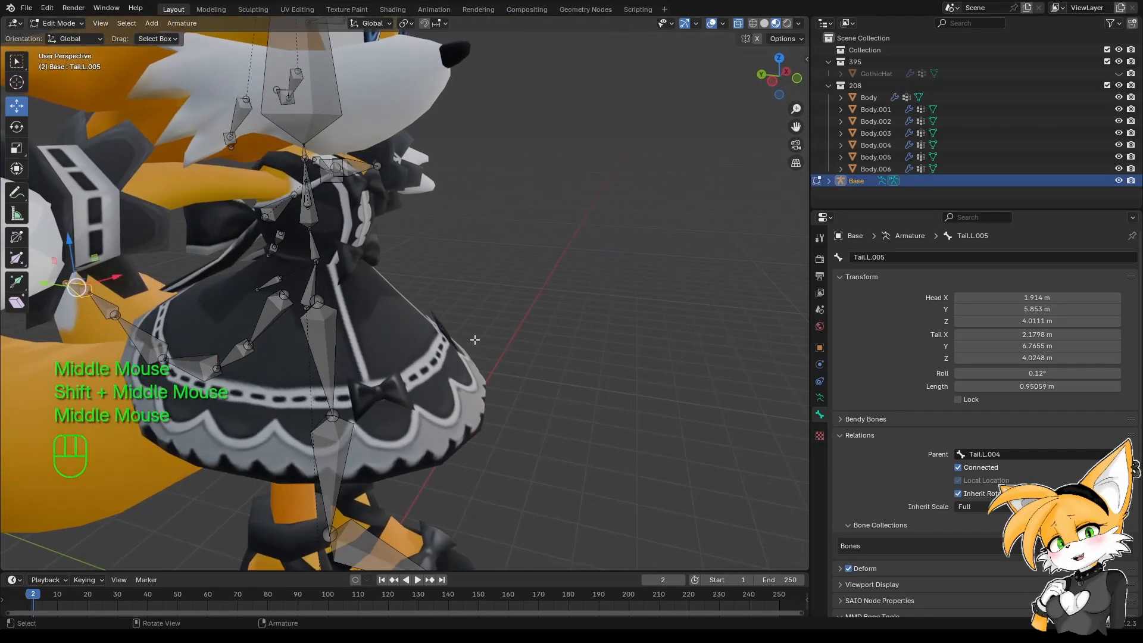
Duplicate the hips bone in place and view the armature from the right side.
{"action": "left_click", "coordinate": [316, 294]}
{"action": "left_click", "coordinate": [315, 291]}
{"action": "key", "text": "shift+d"}
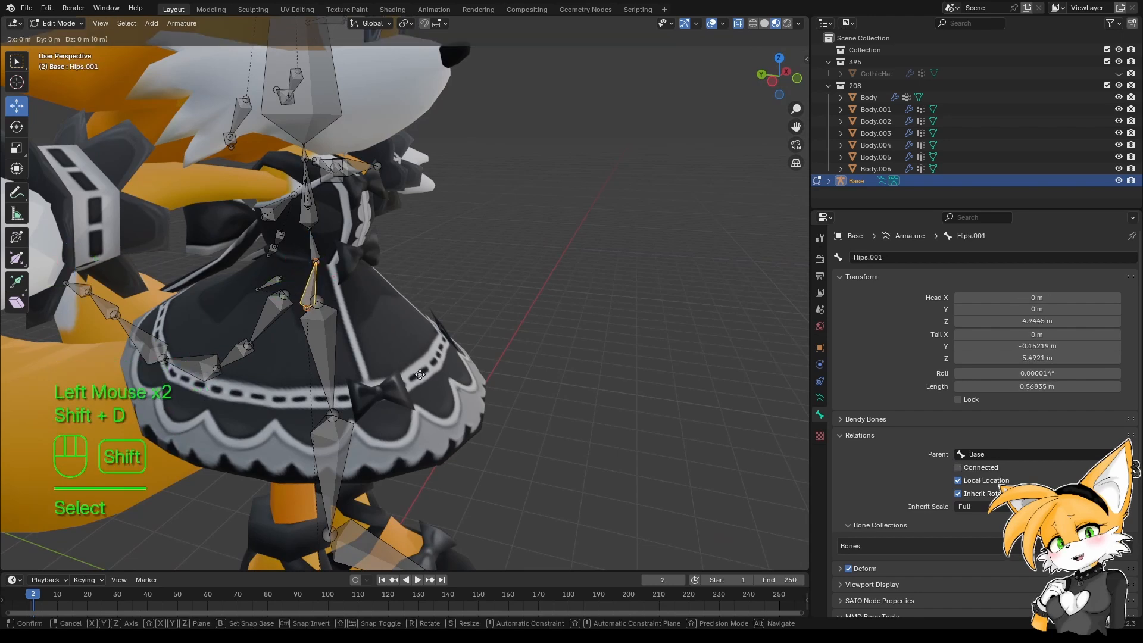
{"action": "right_click", "coordinate": [420, 375]}
{"action": "key", "text": "KP_1"}
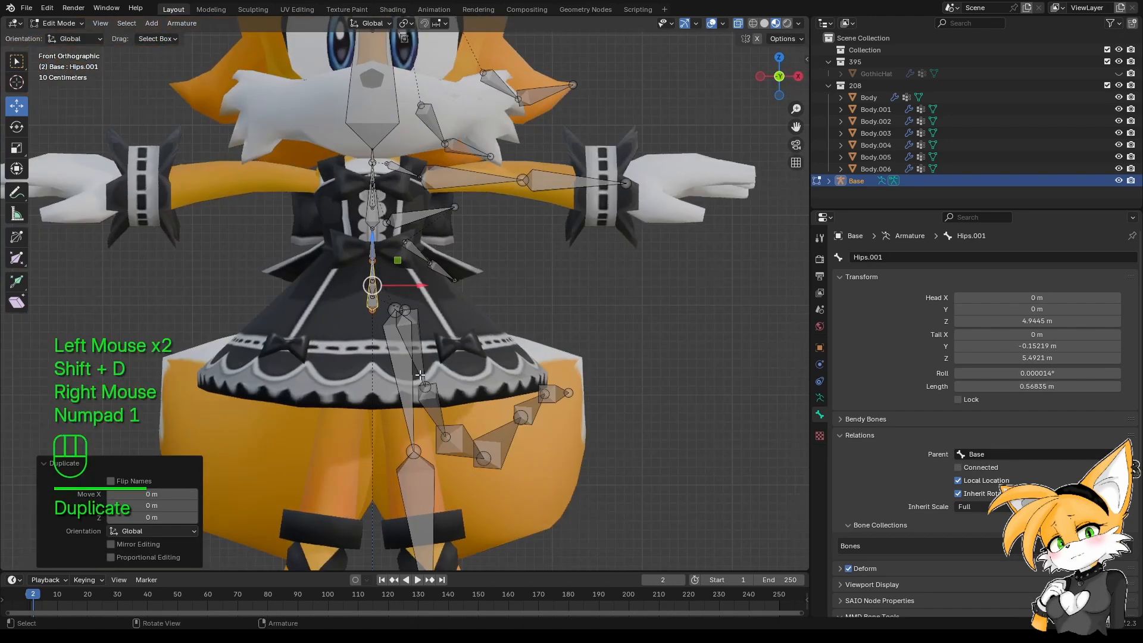
{"action": "key", "text": "KP_3"}
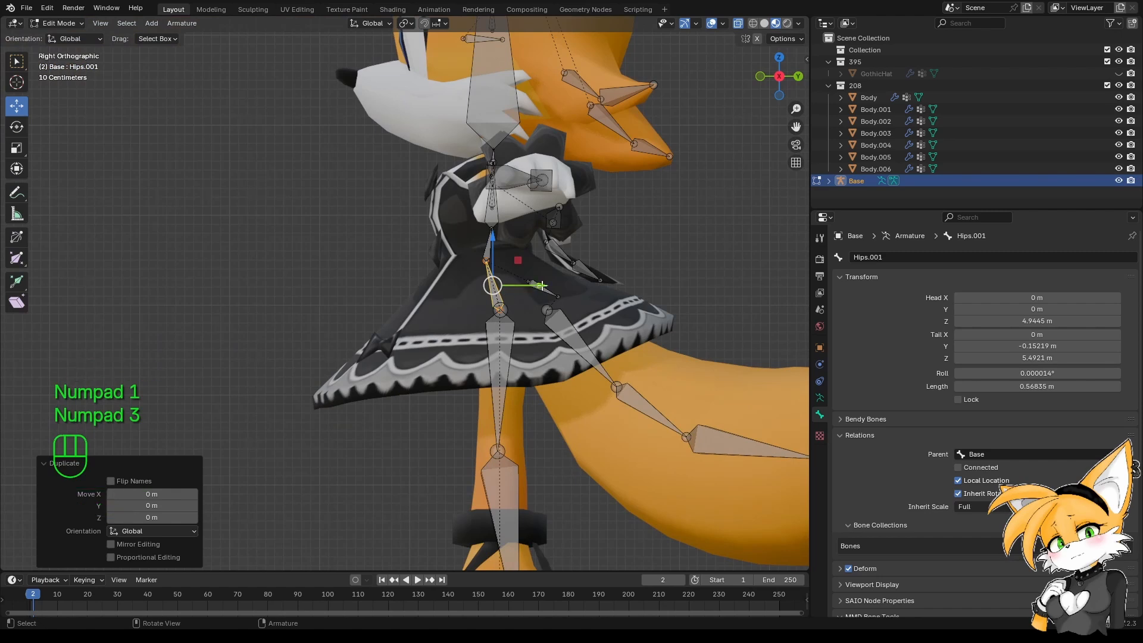
Move the duplicated hips bone to the front of the dress, placing its head at about Y -0.52 m, Z 5.56 m.
{"action": "left_click_drag", "start_coordinate": [552, 286], "coordinate": [417, 357]}
{"action": "double_click", "coordinate": [457, 311]}
{"action": "left_click", "coordinate": [446, 260]}
{"action": "left_click_drag", "start_coordinate": [457, 261], "coordinate": [387, 263]}
{"action": "left_click_drag", "start_coordinate": [488, 283], "coordinate": [413, 282]}
{"action": "left_click", "coordinate": [463, 310]}
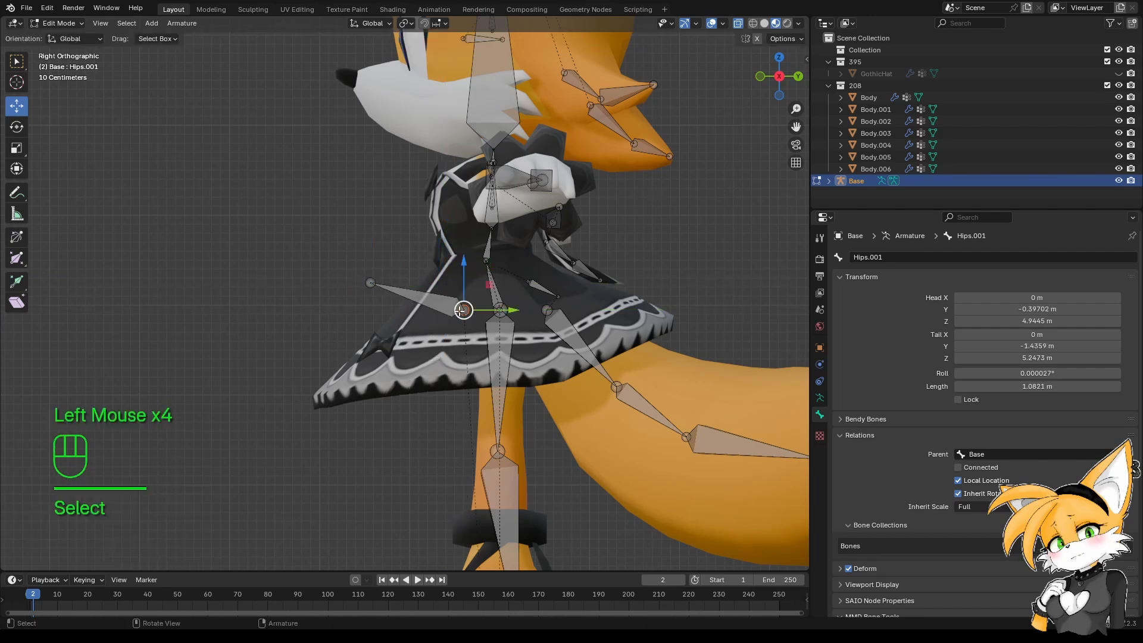
{"action": "left_click_drag", "start_coordinate": [501, 307], "coordinate": [491, 307]}
{"action": "left_click_drag", "start_coordinate": [459, 264], "coordinate": [462, 213]}
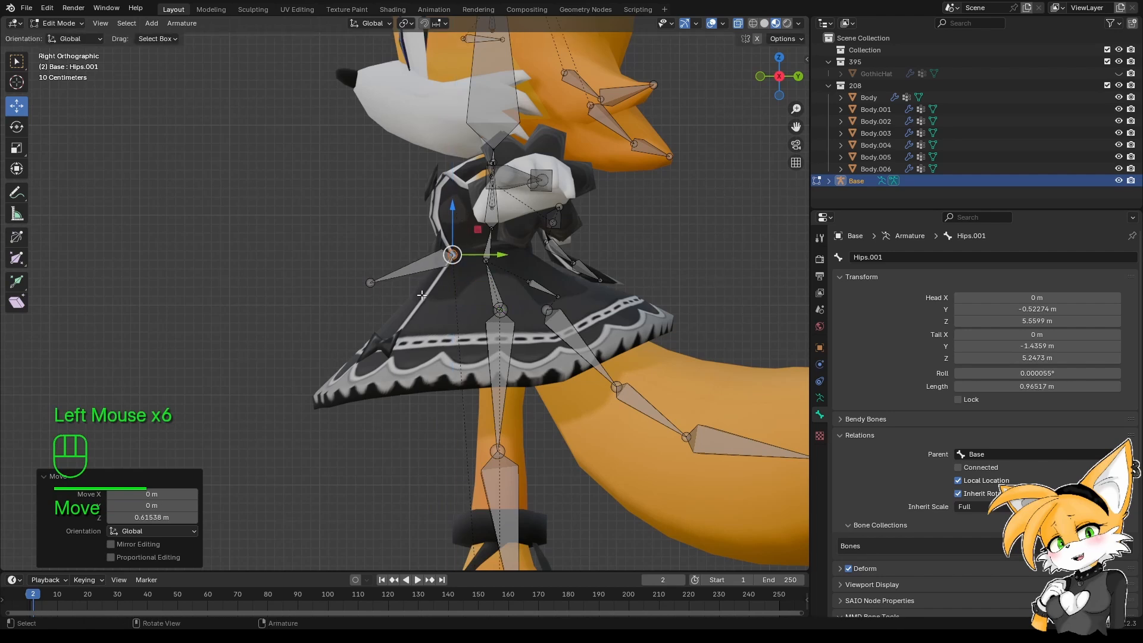
Move the bone's tail to the front hem at about Y -2.02 m, Z 3.96 m and its head to about Y -0.79 m, Z 5.20 m.
{"action": "left_click", "coordinate": [373, 286]}
{"action": "left_click_drag", "start_coordinate": [372, 244], "coordinate": [371, 328]}
{"action": "left_click_drag", "start_coordinate": [401, 370], "coordinate": [341, 366]}
{"action": "left_click", "coordinate": [455, 246]}
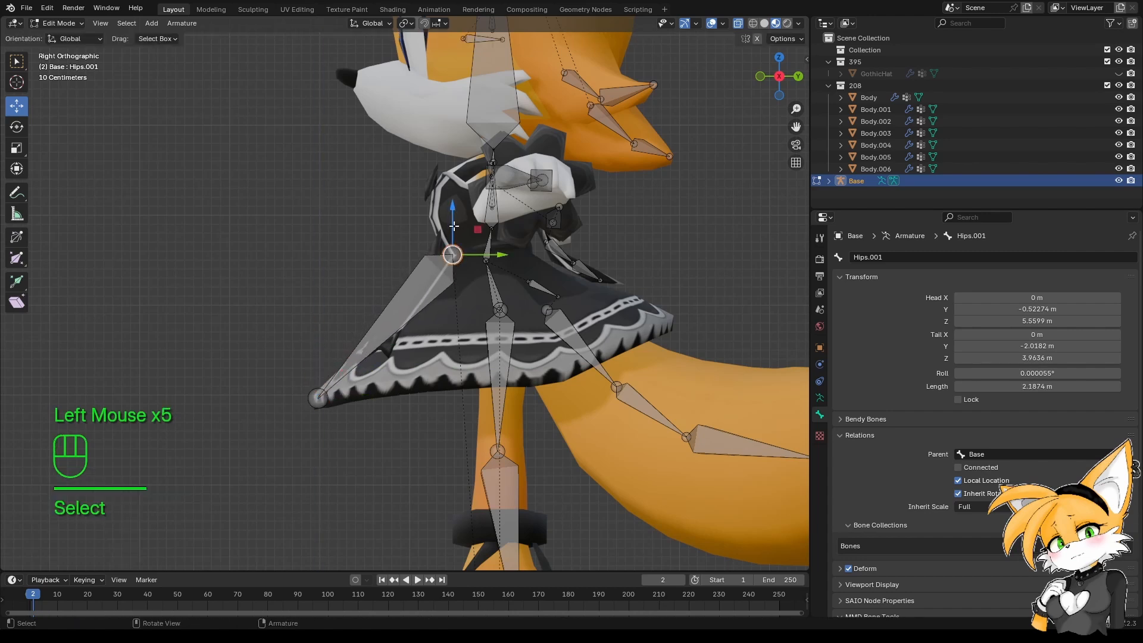
{"action": "left_click_drag", "start_coordinate": [454, 226], "coordinate": [423, 261]}
Rename the front skirt bone Dress and subdivide it into two bones.
{"action": "middle_click_drag", "start_coordinate": [423, 262], "coordinate": [448, 421]}
{"action": "left_click", "coordinate": [448, 420]}
{"action": "key", "text": "F2"}
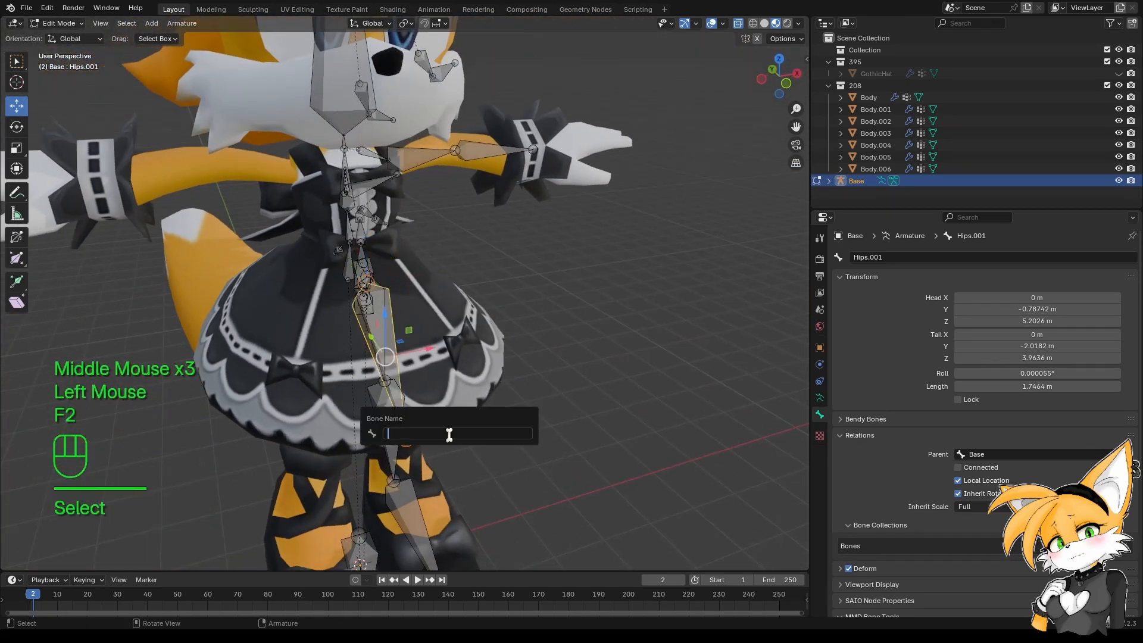
{"action": "type", "text": "Dress"}
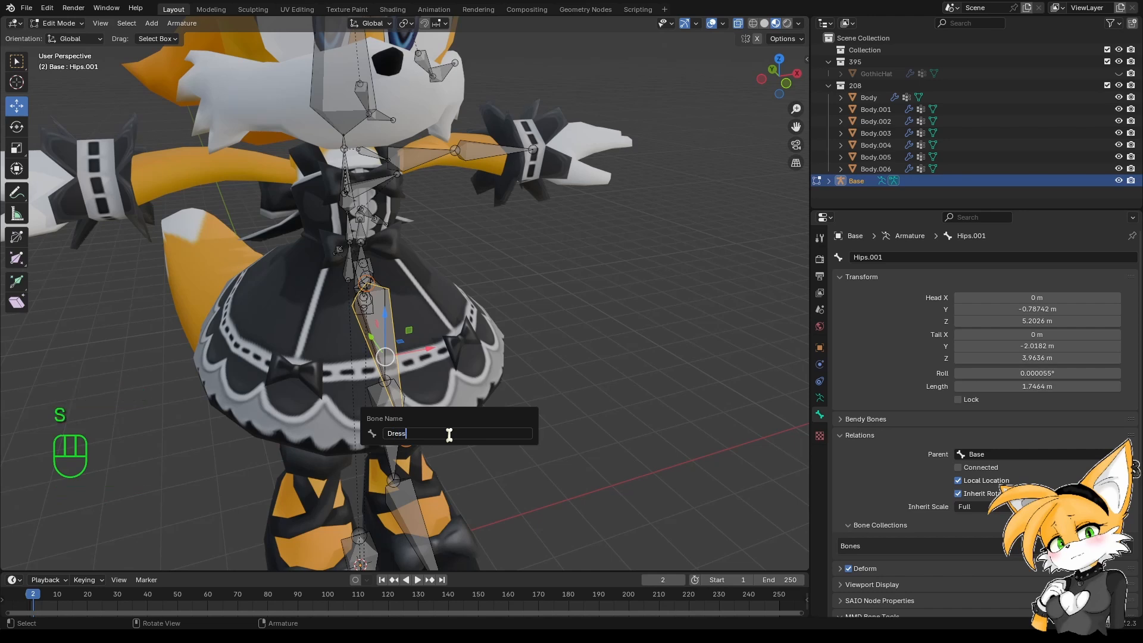
{"action": "key", "text": "Return"}
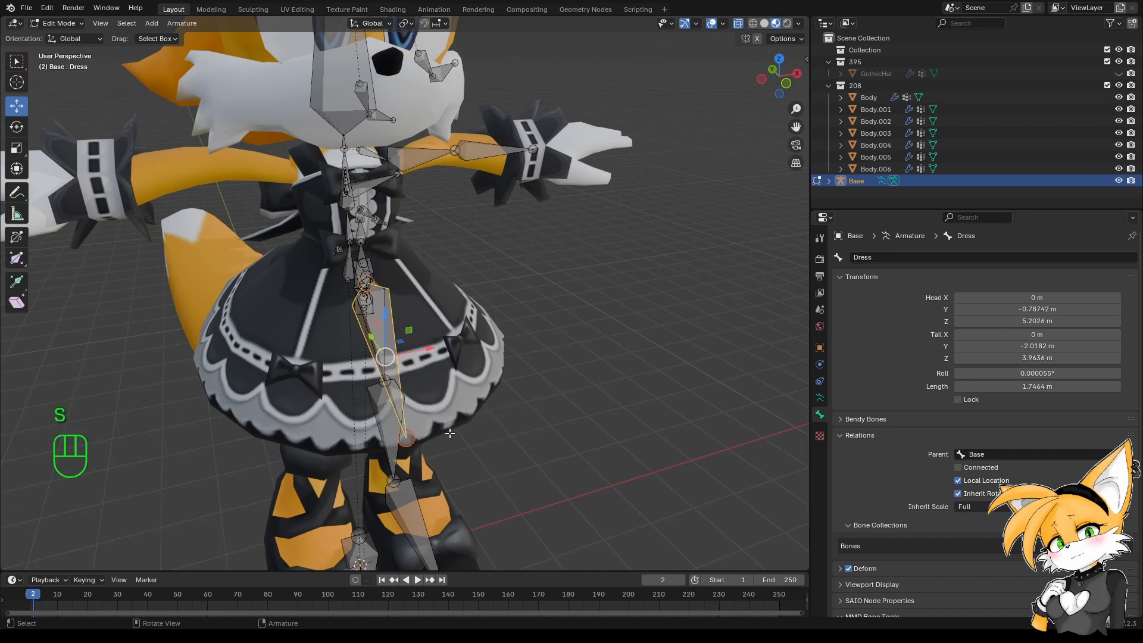
{"action": "scroll", "coordinate": [449, 435], "scroll_direction": "up", "scroll_amount": 2}
{"action": "middle_click_drag", "start_coordinate": [449, 436], "coordinate": [405, 445]}
{"action": "right_click", "coordinate": [312, 419]}
{"action": "left_click", "coordinate": [311, 419]}
Set DressBase as the parent of the upper front skirt bone.
{"action": "left_click", "coordinate": [372, 290]}
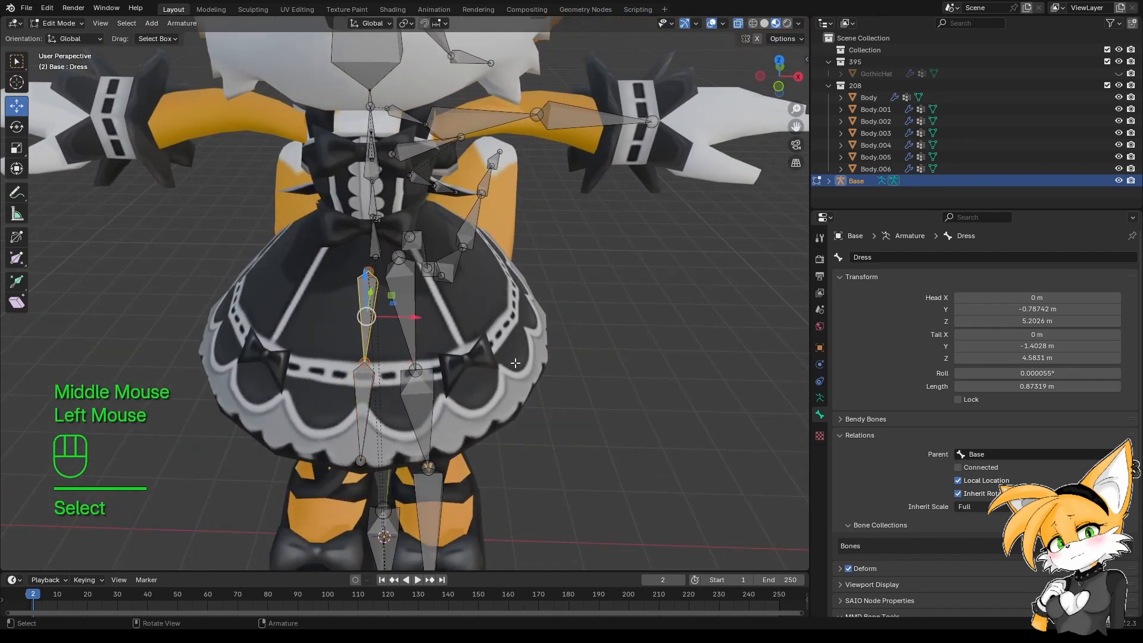
{"action": "double_click", "coordinate": [1031, 455]}
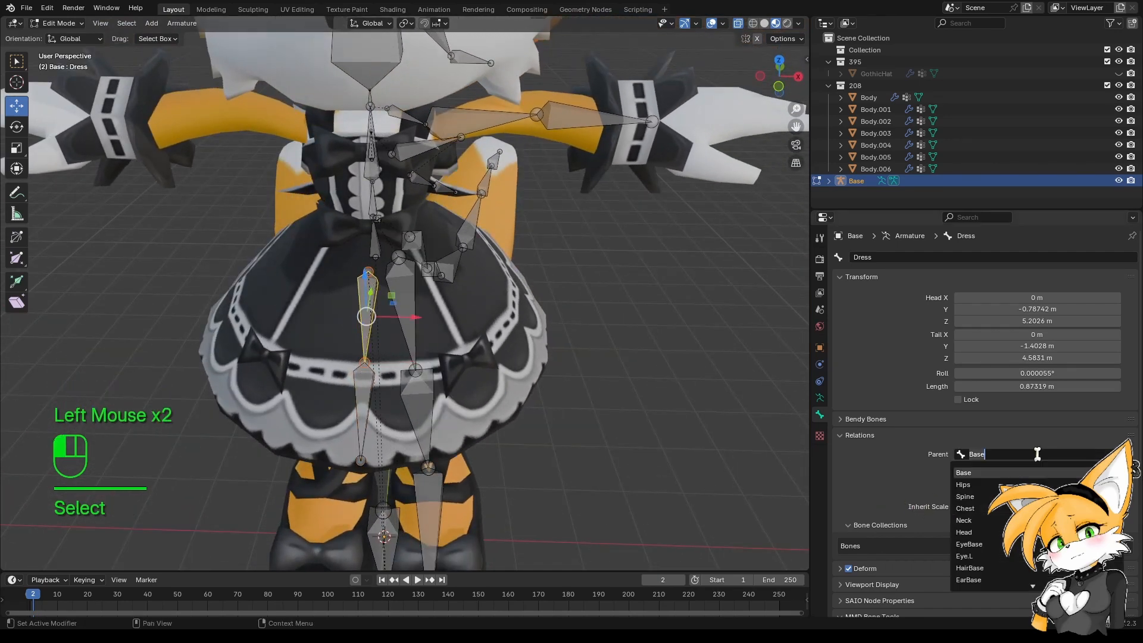
{"action": "key", "text": "BackSpace"}
{"action": "type", "text": "dress"}
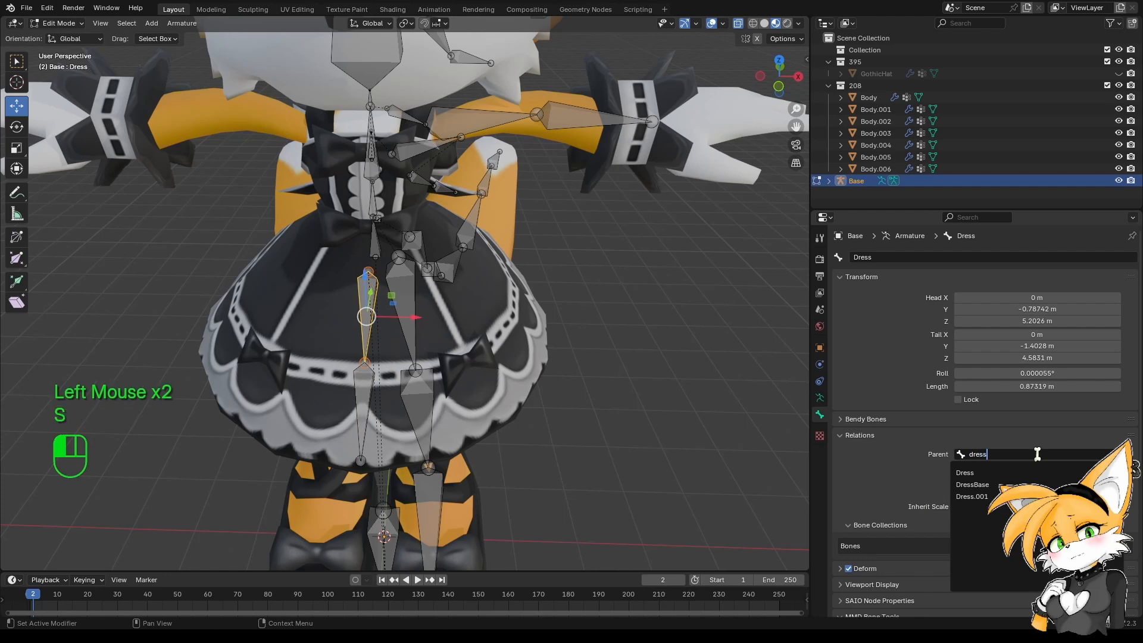
{"action": "left_click", "coordinate": [974, 485]}
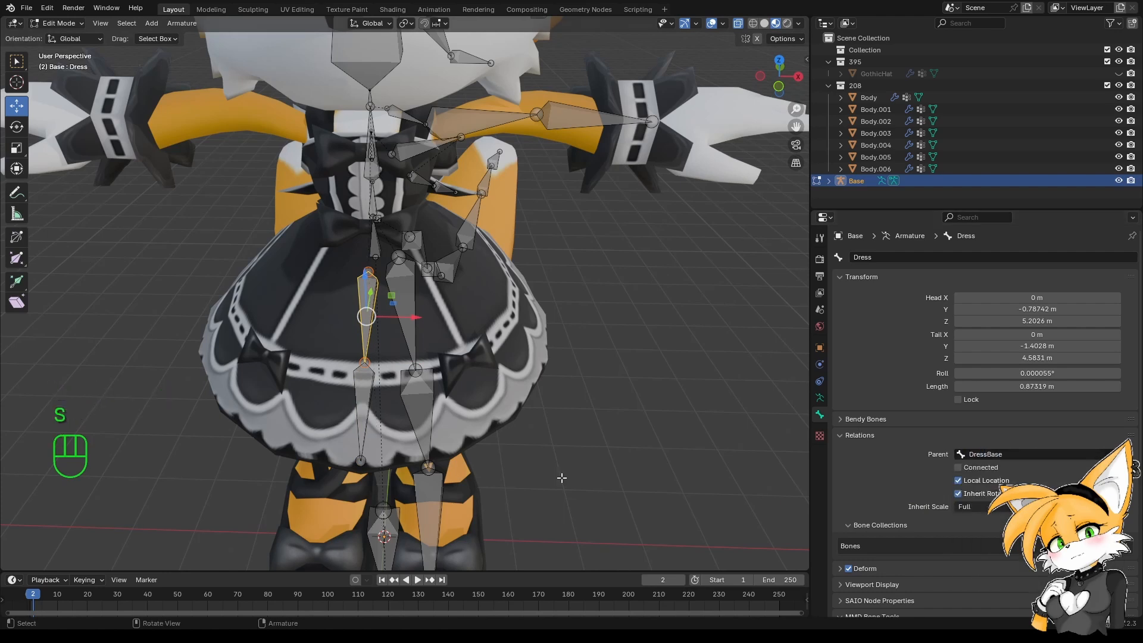
Move the DressBase bone down along Z within the torso.
{"action": "middle_click_drag", "start_coordinate": [562, 477], "coordinate": [474, 351]}
{"action": "left_click", "coordinate": [459, 186]}
{"action": "left_click", "coordinate": [457, 188]}
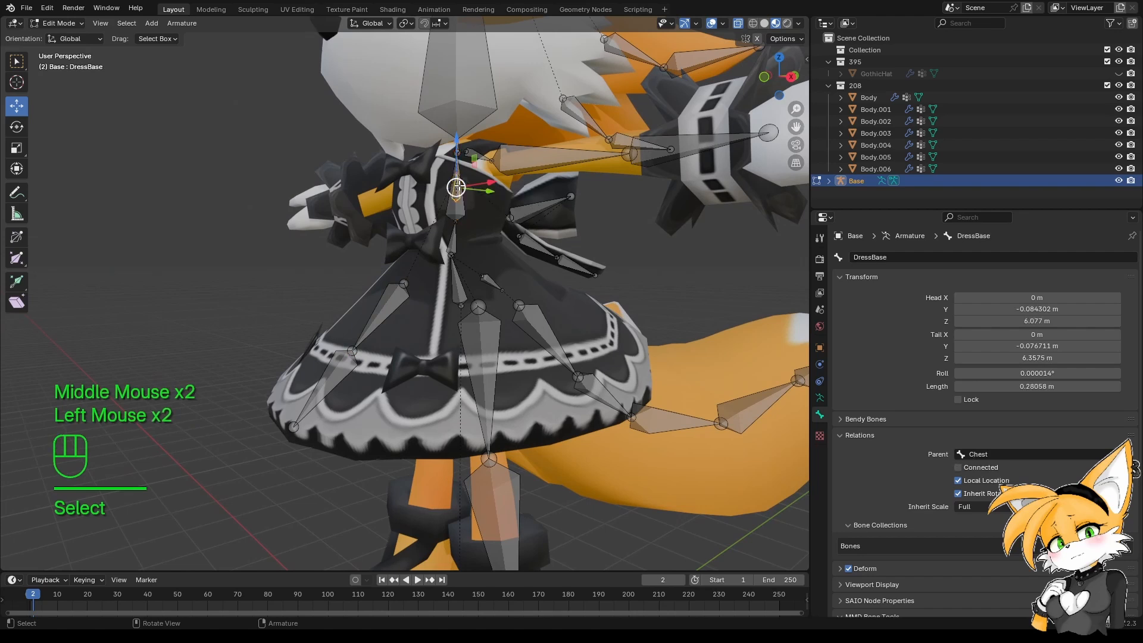
{"action": "left_click_drag", "start_coordinate": [458, 154], "coordinate": [459, 201]}
{"action": "middle_click_drag", "start_coordinate": [461, 215], "coordinate": [416, 352]}
Duplicate the upper Dress bone and shift the copy about 0.59 m along X.
{"action": "left_click", "coordinate": [381, 275]}
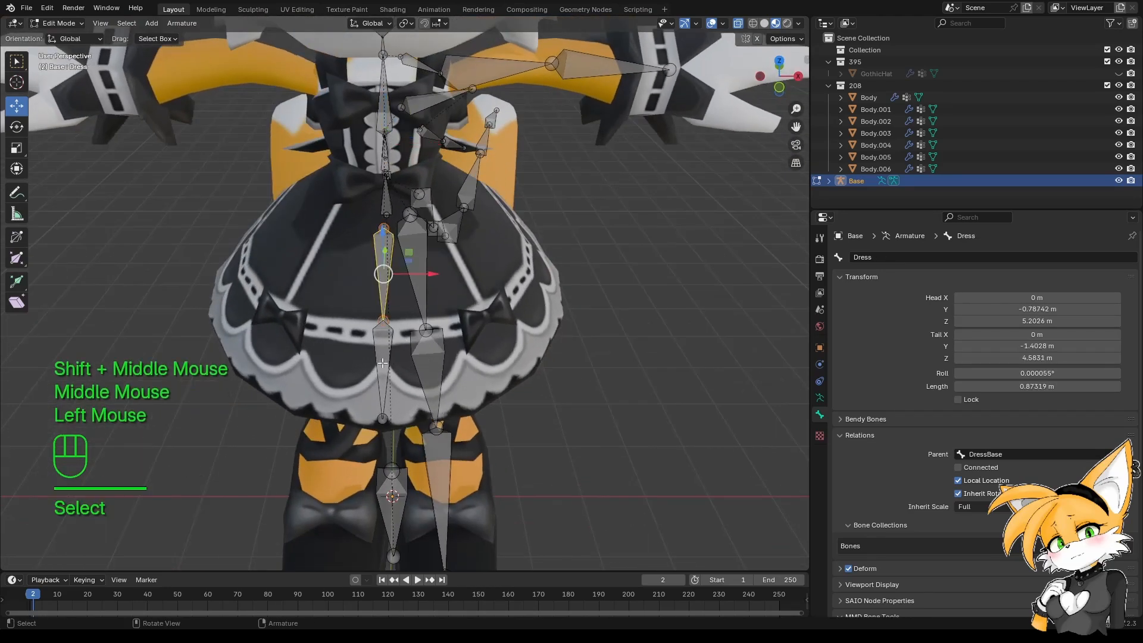
{"action": "key", "text": "KP_7"}
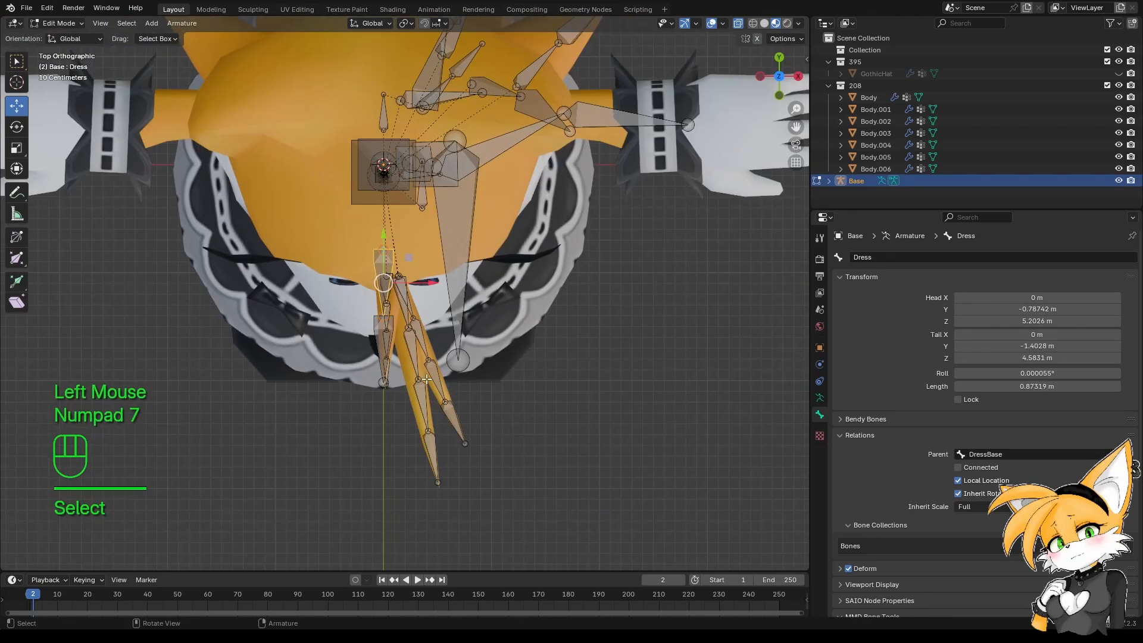
{"action": "middle_click_drag", "start_coordinate": [427, 380], "coordinate": [427, 302]}
{"action": "key", "text": "shift+d"}
{"action": "right_click", "coordinate": [428, 301], "text": "shift"}
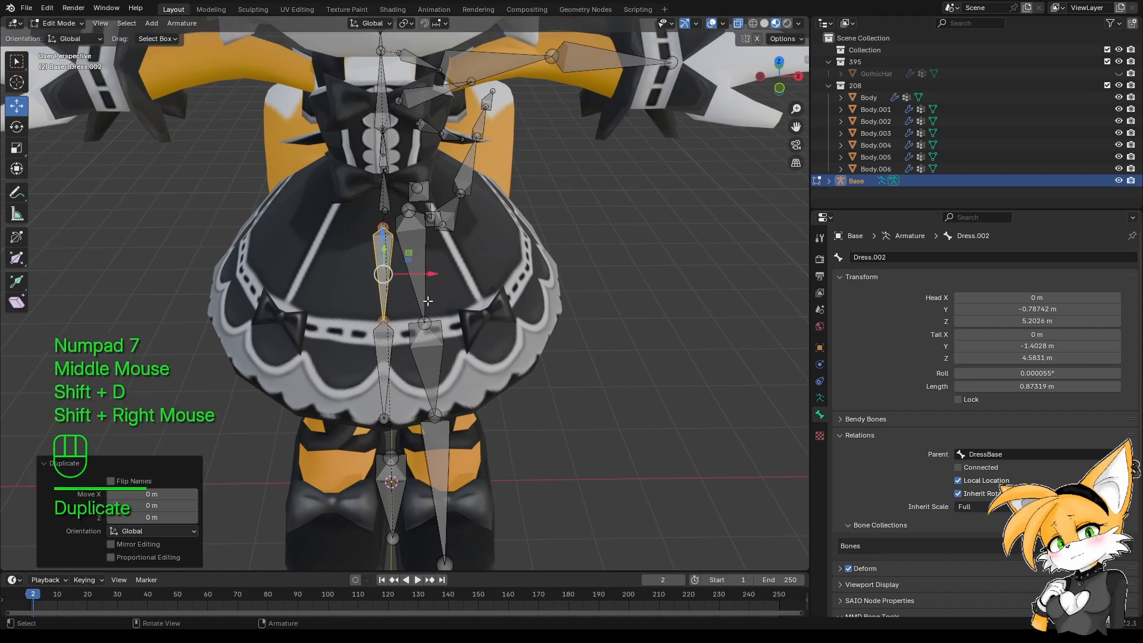
{"action": "left_click_drag", "start_coordinate": [424, 271], "coordinate": [485, 315]}
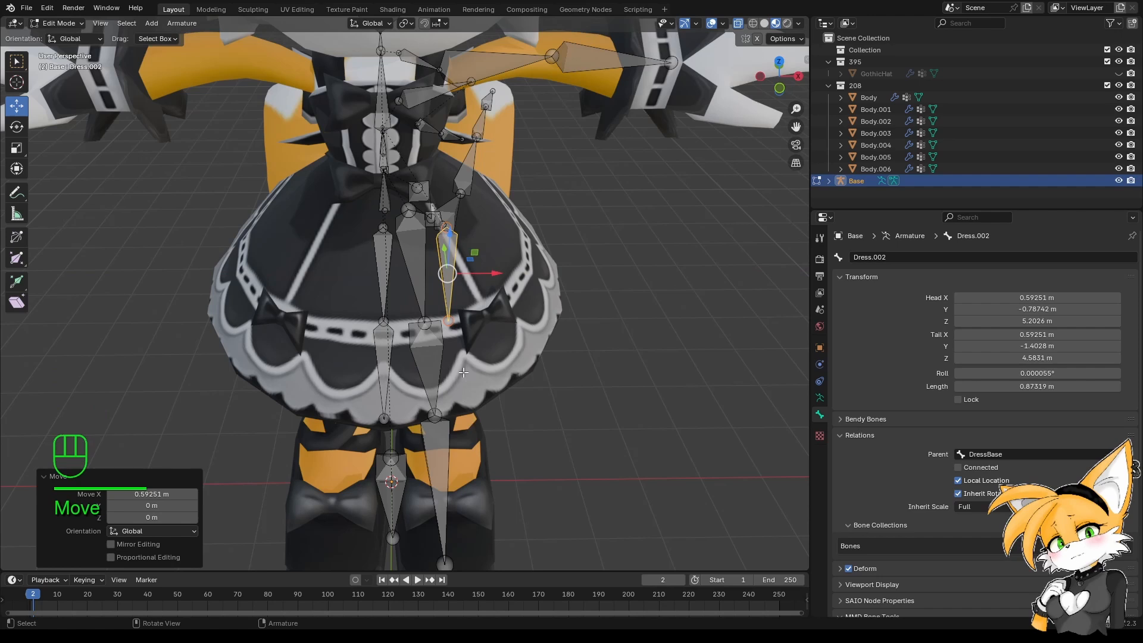
Move the copied bone's tail near the skirt hem, at about X 0.76 m, Y -1.49 m, Z 4.06 m.
{"action": "left_click", "coordinate": [449, 320]}
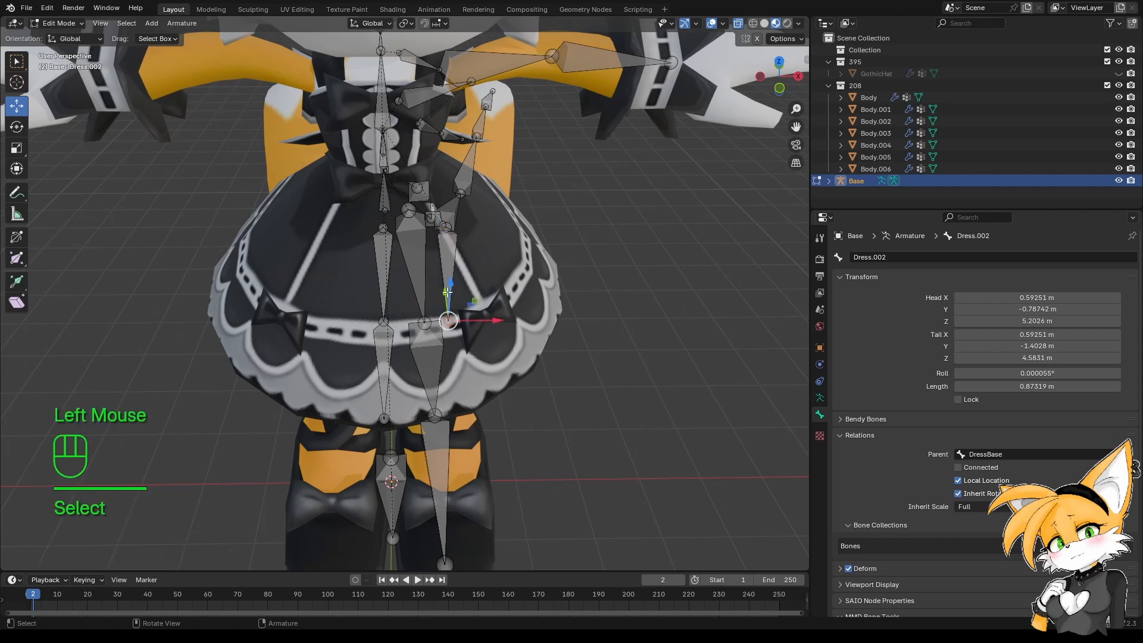
{"action": "left_click_drag", "start_coordinate": [447, 292], "coordinate": [474, 371]}
{"action": "key", "text": "KP_1"}
{"action": "key", "text": "KP_3"}
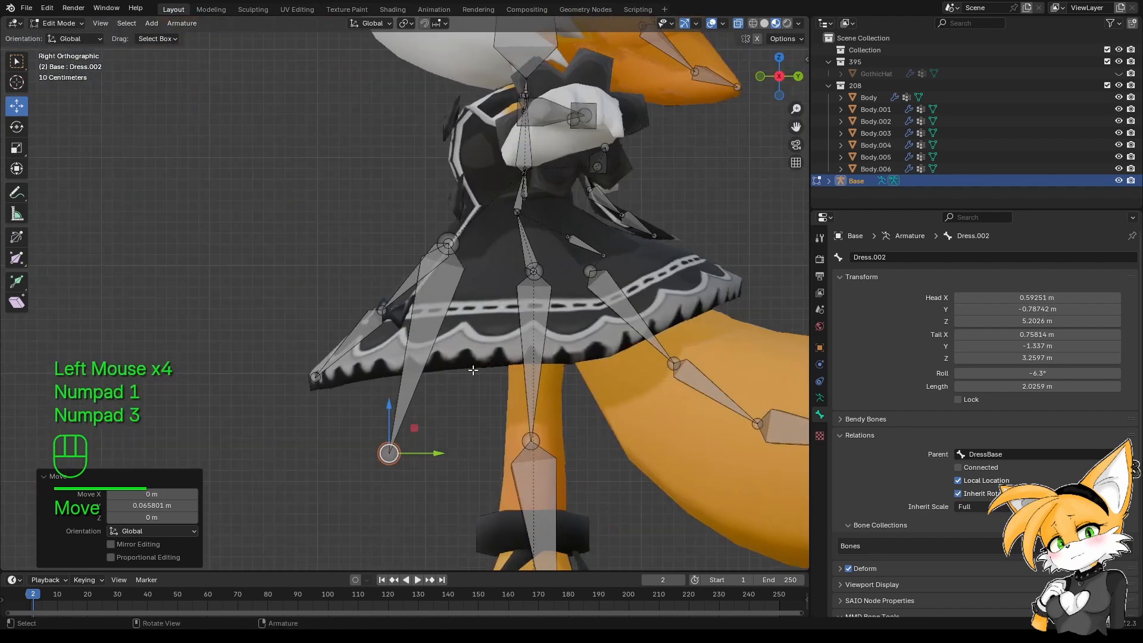
{"action": "left_click_drag", "start_coordinate": [388, 415], "coordinate": [366, 336]}
Adjust the copied bone's head to about Y -0.72 m, Z 5.14 m and its tail to about Y -1.90 m, Z 3.95 m.
{"action": "left_click", "coordinate": [466, 232]}
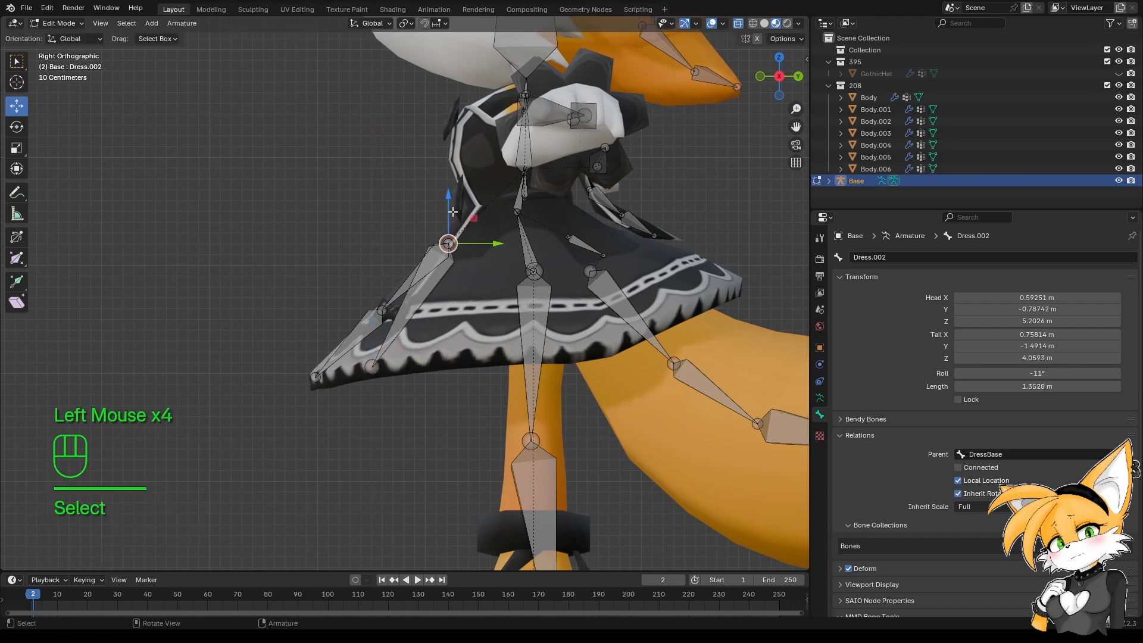
{"action": "mouse_move", "coordinate": [452, 211]}
{"action": "left_mouse_down"}
{"action": "mouse_move", "coordinate": [486, 256]}
{"action": "mouse_move", "coordinate": [460, 221]}
{"action": "left_mouse_up"}
{"action": "middle_click_drag", "start_coordinate": [459, 221], "coordinate": [548, 393]}
{"action": "scroll", "coordinate": [585, 311], "scroll_direction": "up", "scroll_amount": 2}
{"action": "middle_click_drag", "start_coordinate": [548, 393], "coordinate": [508, 413]}
{"action": "left_click", "coordinate": [420, 335]}
{"action": "left_click_drag", "start_coordinate": [378, 332], "coordinate": [422, 343]}
{"action": "middle_click_drag", "start_coordinate": [527, 377], "coordinate": [331, 340]}
{"action": "left_click_drag", "start_coordinate": [348, 373], "coordinate": [349, 388]}
{"action": "middle_click_drag", "start_coordinate": [349, 387], "coordinate": [463, 426]}
Rotate the copied skirt bone about -9.1° in top view and shift it about -0.12 m along X.
{"action": "left_click", "coordinate": [452, 351]}
{"action": "key", "text": "KP_7"}
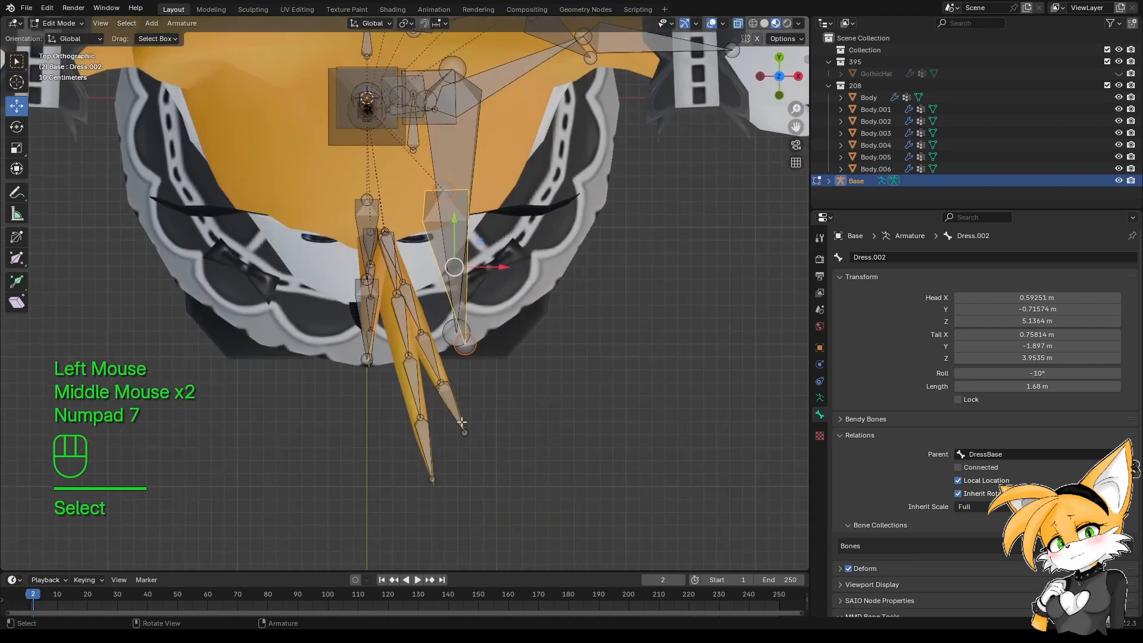
{"action": "key", "text": "r"}
{"action": "left_click", "coordinate": [610, 387]}
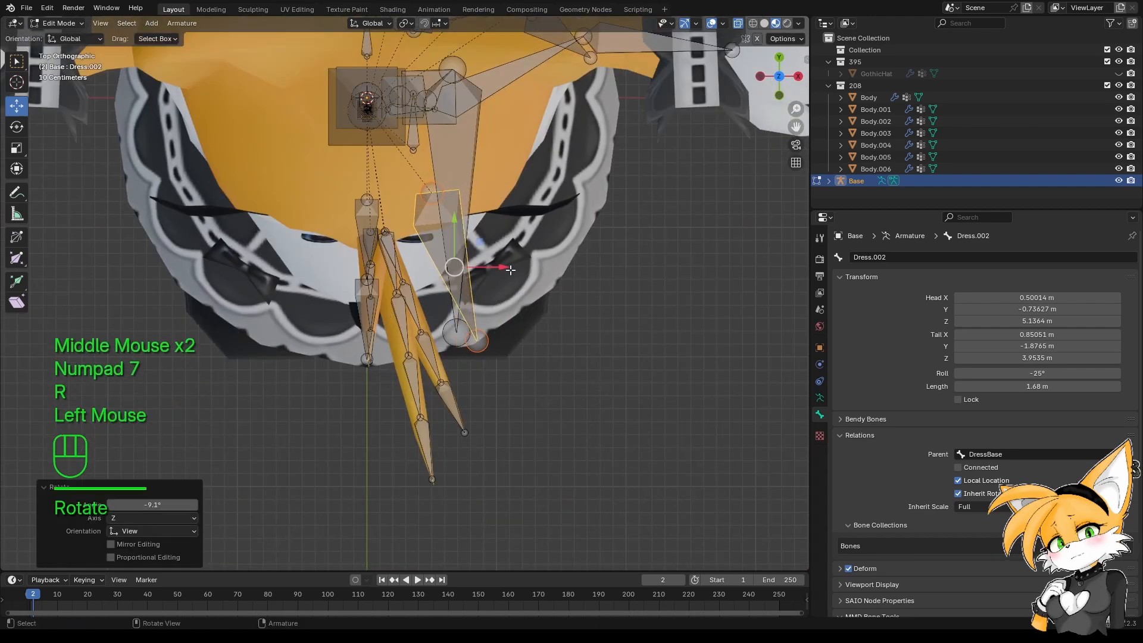
{"action": "left_click_drag", "start_coordinate": [502, 271], "coordinate": [486, 275]}
Rename the copied skirt bone Dress.L and subdivide it with one cut.
{"action": "middle_click_drag", "start_coordinate": [486, 275], "coordinate": [464, 294]}
{"action": "key", "text": "F2"}
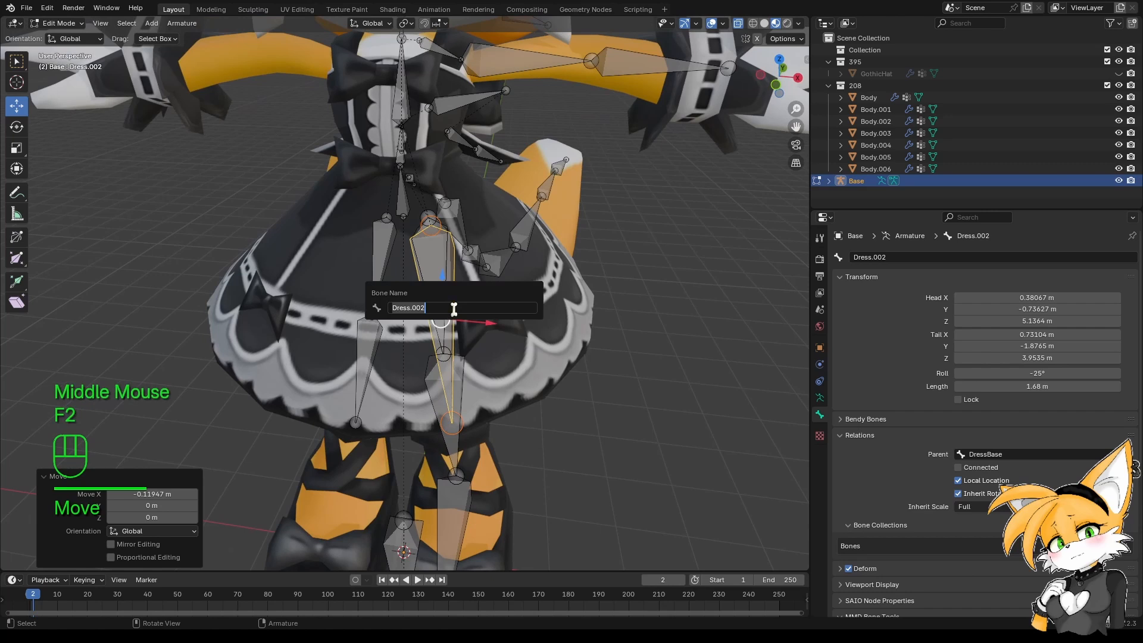
{"action": "type", "text": "Dre"}
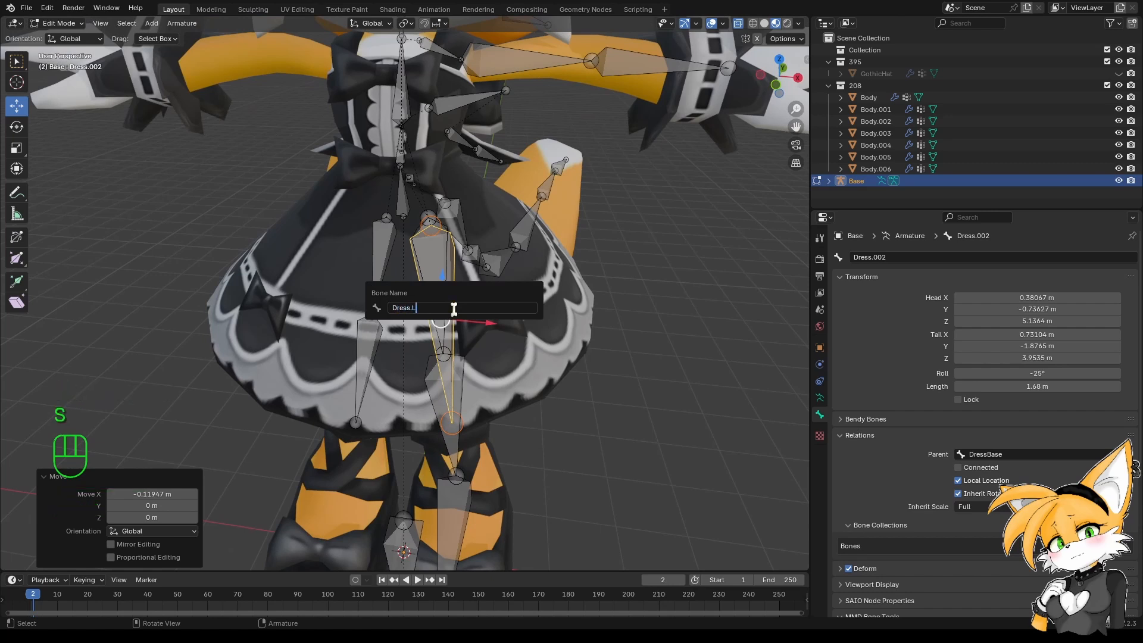
{"action": "key", "text": "Return"}
{"action": "right_click", "coordinate": [455, 308]}
{"action": "left_click", "coordinate": [455, 308]}
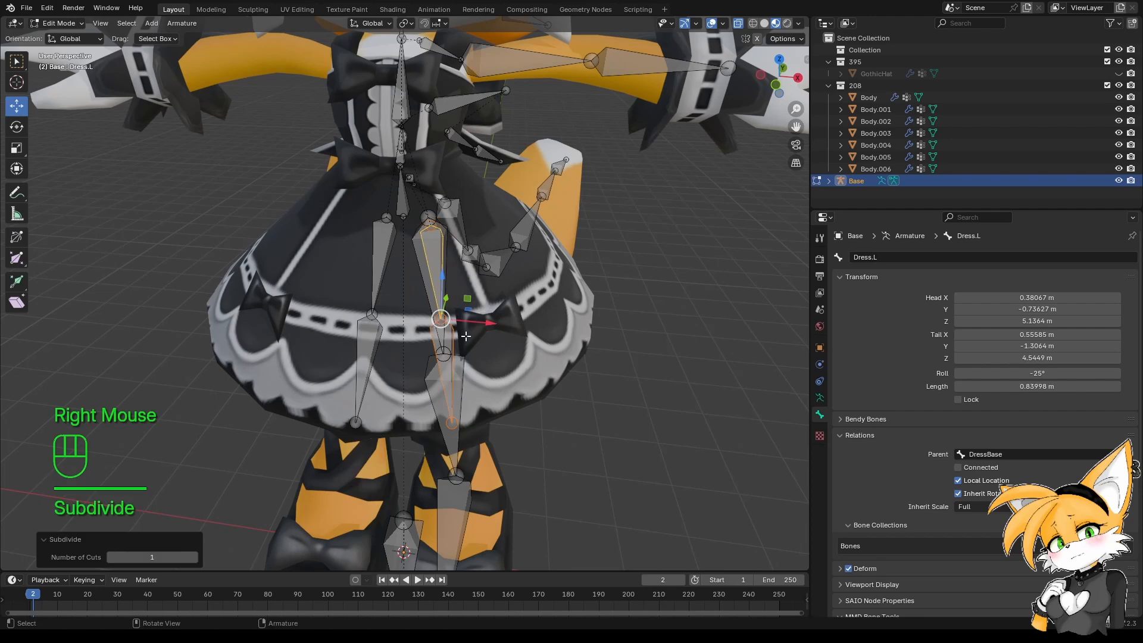
Duplicate the two Dress.L bones and move the copy about 0.47 m along X and 0.30 m along Y.
{"action": "middle_click_drag", "start_coordinate": [455, 308], "coordinate": [398, 395], "text": "shift"}
{"action": "key", "text": "KP_7"}
{"action": "key", "text": "shift+d"}
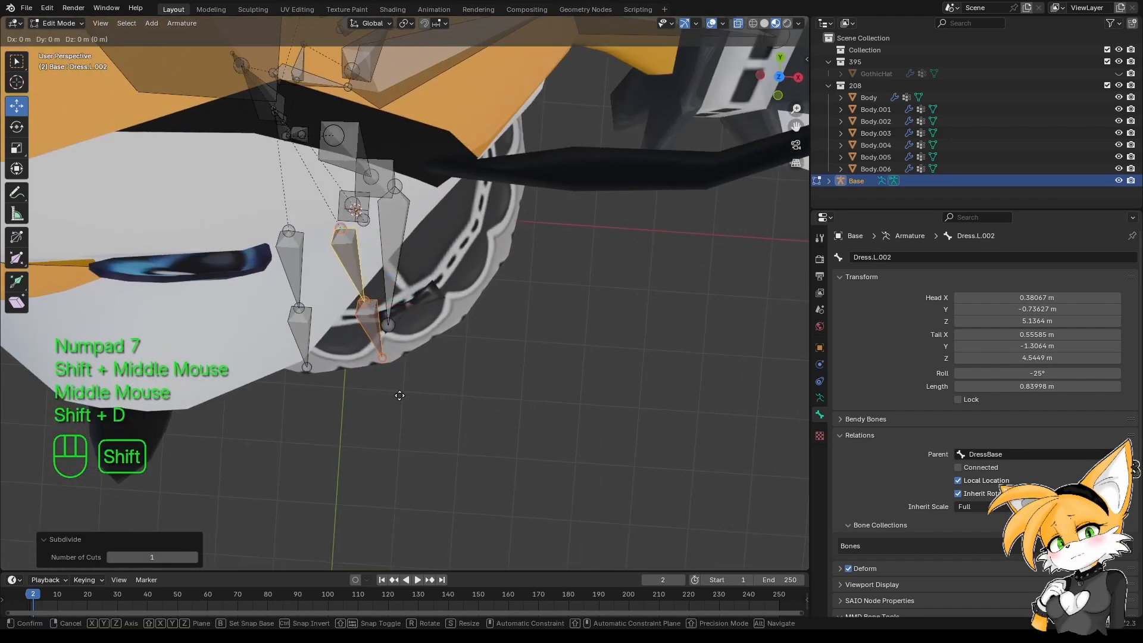
{"action": "right_click", "coordinate": [404, 388]}
{"action": "left_click_drag", "start_coordinate": [365, 302], "coordinate": [421, 271]}
{"action": "middle_click_drag", "start_coordinate": [431, 387], "coordinate": [431, 387]}
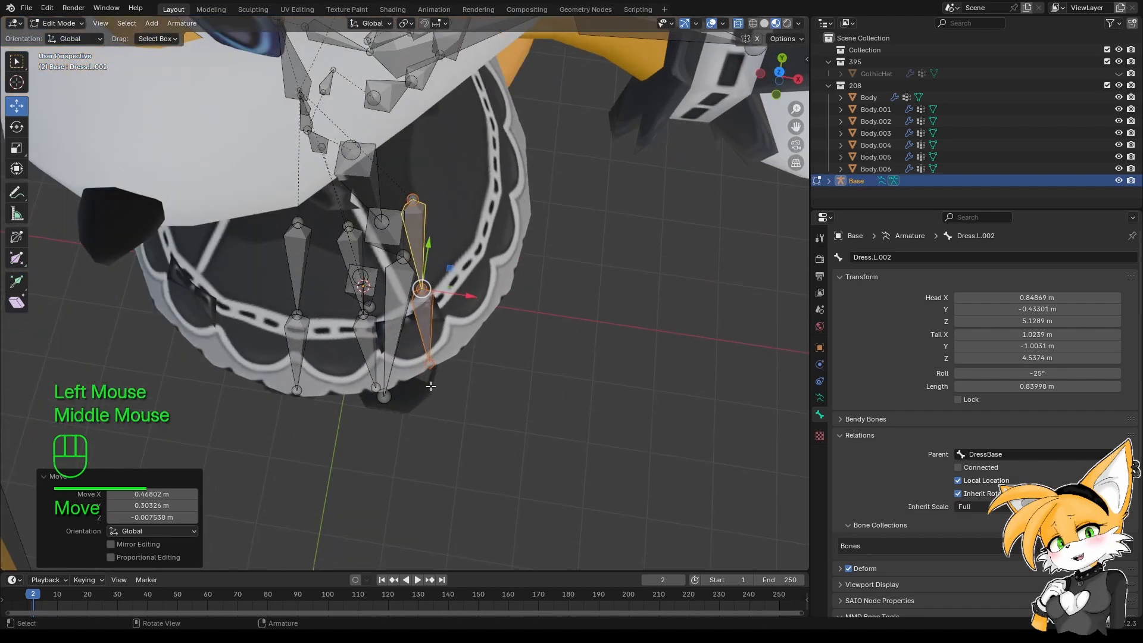
Rotate the copied bones about -21.6° in top view and fit them to the skirt with the head at about Y -0.46 m, Z 5.21 m.
{"action": "key", "text": "KP_7"}
{"action": "key", "text": "r"}
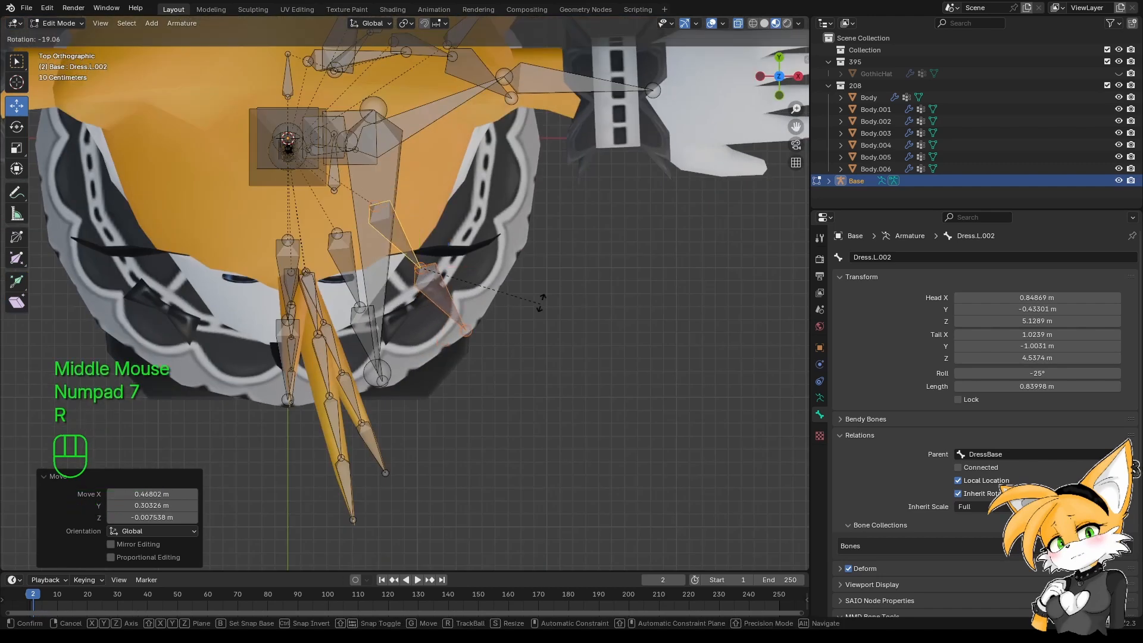
{"action": "left_click", "coordinate": [536, 304]}
{"action": "middle_click_drag", "start_coordinate": [536, 304], "coordinate": [420, 321]}
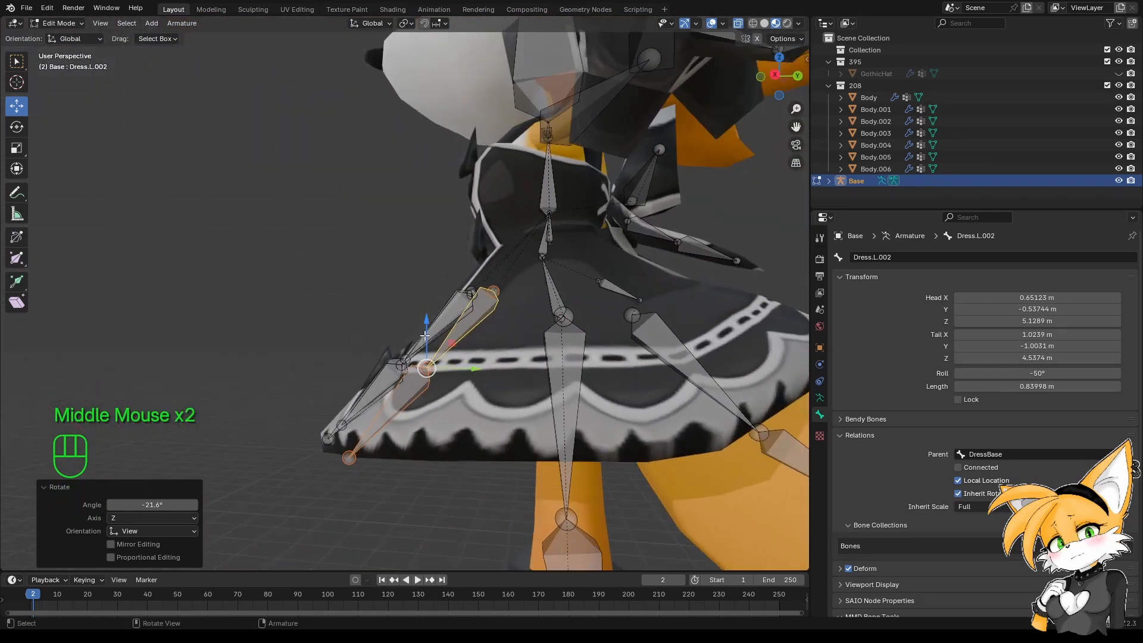
{"action": "left_click_drag", "start_coordinate": [426, 318], "coordinate": [424, 266]}
{"action": "middle_click_drag", "start_coordinate": [423, 266], "coordinate": [519, 392]}
{"action": "left_click_drag", "start_coordinate": [453, 322], "coordinate": [453, 325]}
{"action": "middle_click_drag", "start_coordinate": [453, 325], "coordinate": [518, 346]}
{"action": "middle_click_drag", "start_coordinate": [518, 345], "coordinate": [468, 401], "text": "shift"}
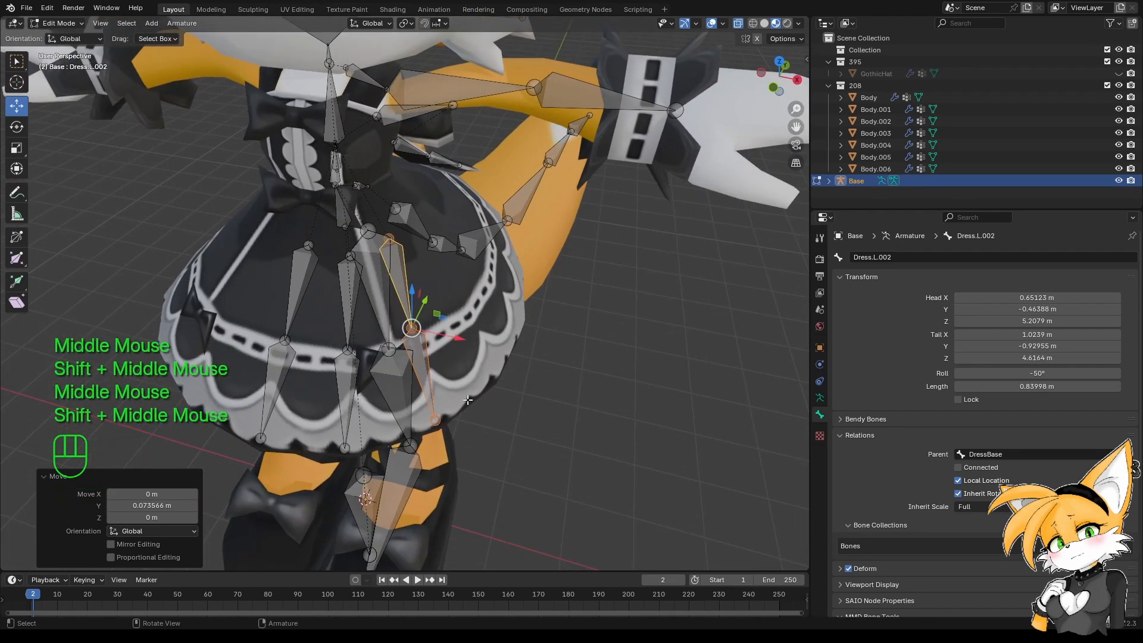
Duplicate the second left skirt chain in place and rotate the copy about -32.2° in top view.
{"action": "key", "text": "KP_7"}
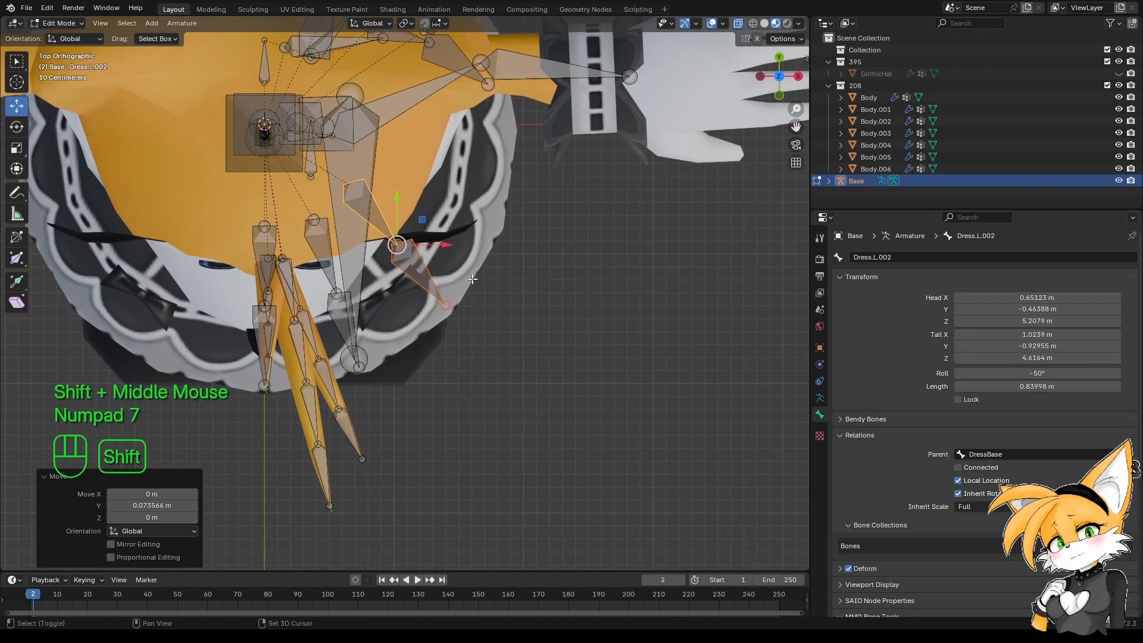
{"action": "middle_click_drag", "start_coordinate": [472, 280], "coordinate": [413, 362], "text": "shift"}
{"action": "key", "text": "shift+d"}
{"action": "right_click", "coordinate": [392, 339]}
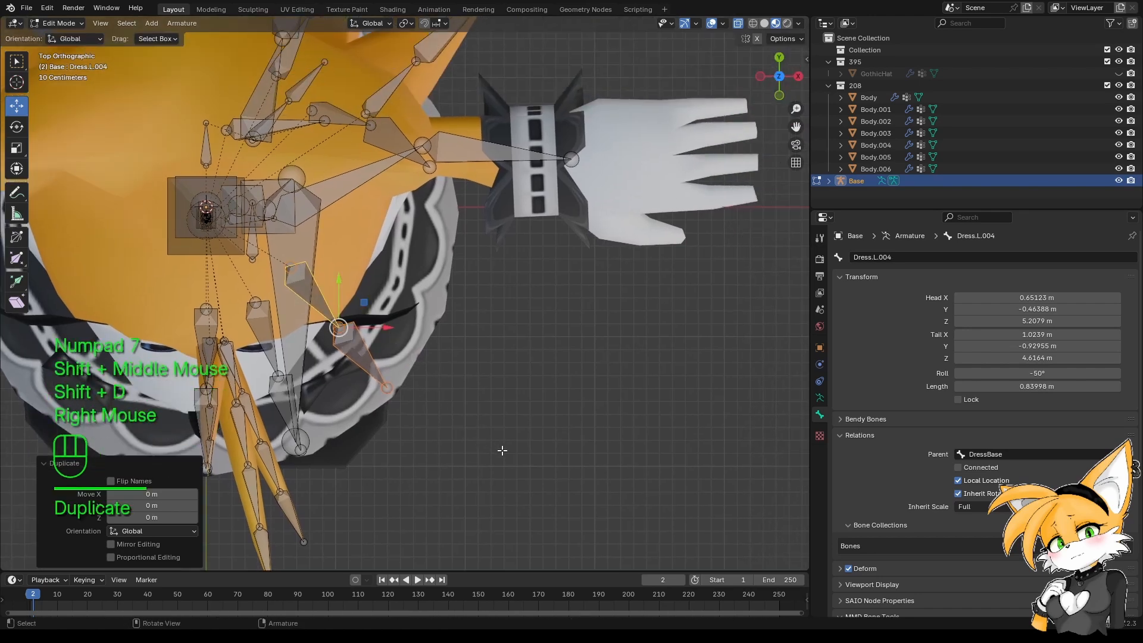
{"action": "key", "text": "r"}
{"action": "left_click", "coordinate": [572, 348]}
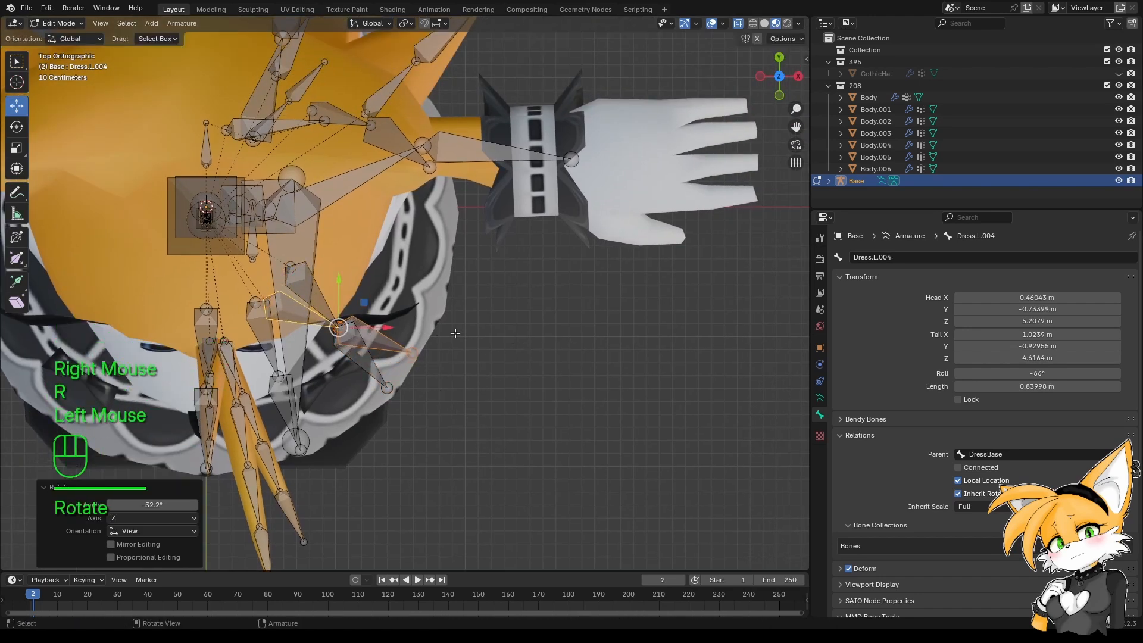
Move the rotated chain along the skirt's side so its head sits at about X 0.72 m, Y -0.27 m.
{"action": "left_click_drag", "start_coordinate": [345, 294], "coordinate": [400, 269]}
{"action": "left_click", "coordinate": [384, 239]}
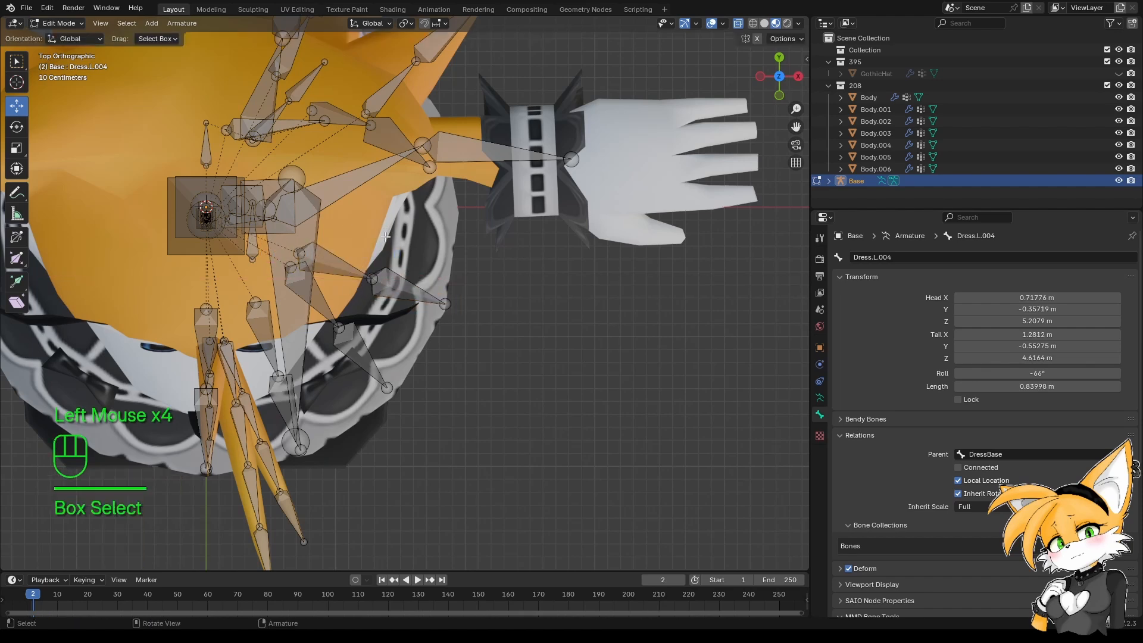
{"action": "key", "text": "ctrl+z"}
{"action": "left_click", "coordinate": [397, 296]}
{"action": "middle_click_drag", "start_coordinate": [397, 296], "coordinate": [371, 328]}
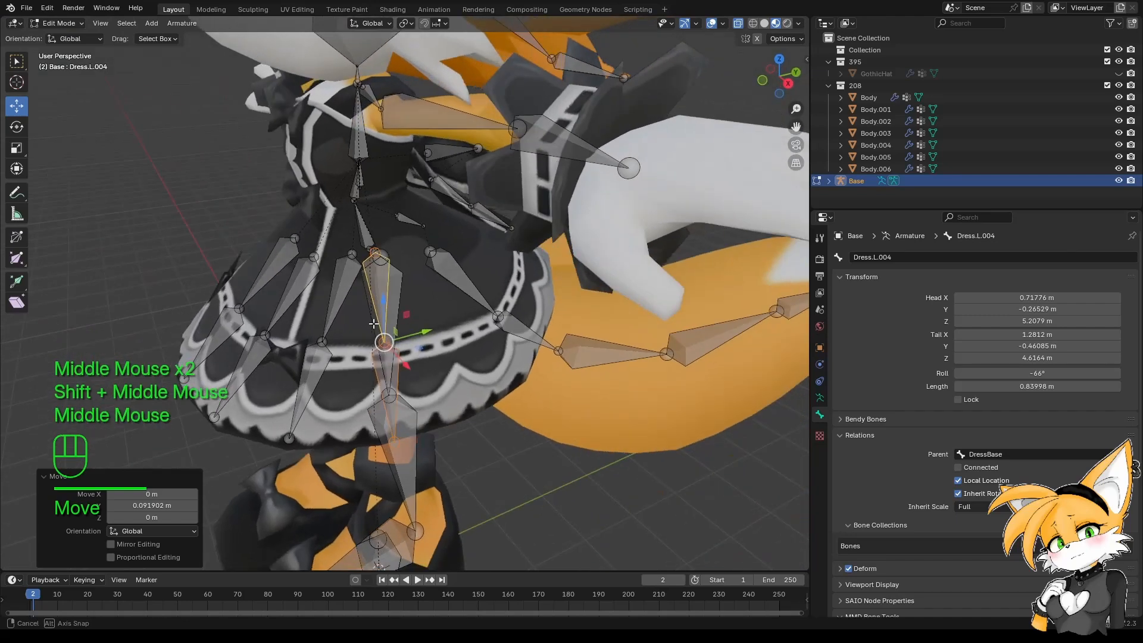
Duplicate the third left skirt chain, move the copy about 0.42 m along Y and rotate it slightly in top view.
{"action": "key", "text": "KP_7"}
{"action": "key", "text": "shift+d"}
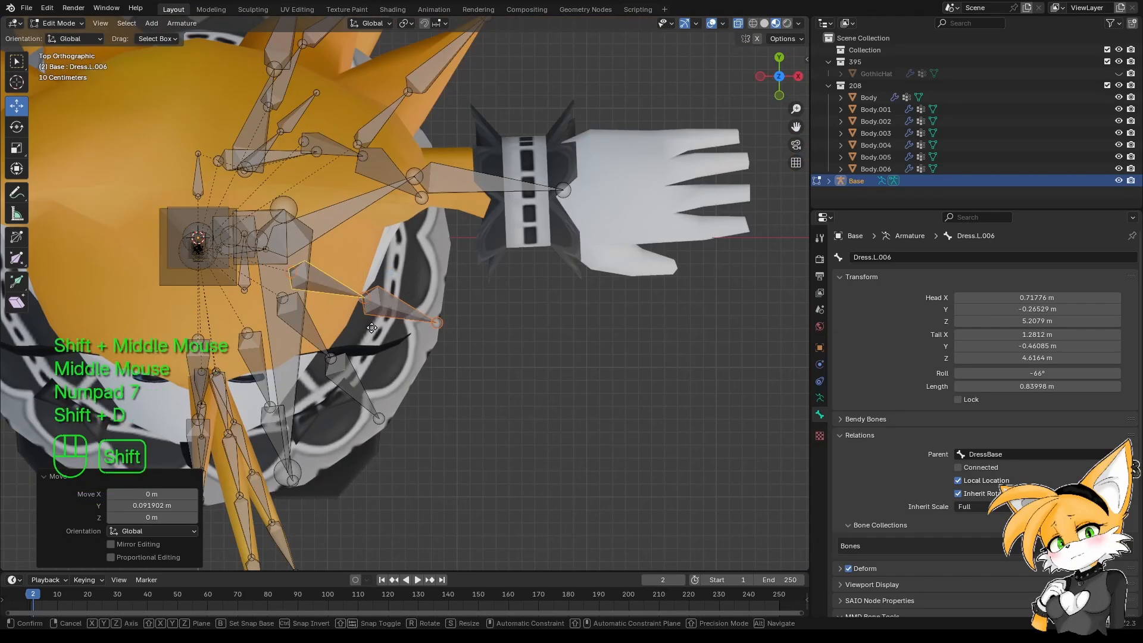
{"action": "right_click", "coordinate": [368, 280], "text": "shift"}
{"action": "left_click_drag", "start_coordinate": [365, 255], "coordinate": [379, 203]}
{"action": "key", "text": "r"}
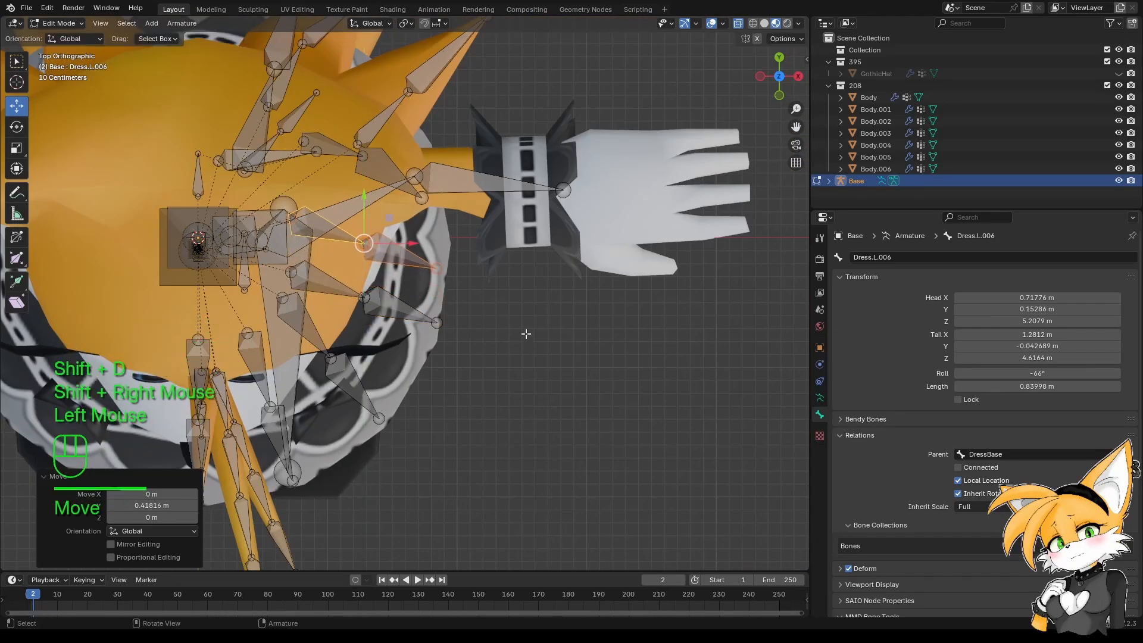
{"action": "left_click", "coordinate": [393, 226]}
Position the fourth left skirt chain with its head at about X 0.76 m, Y 0.17 m, Z 5.23 m.
{"action": "left_click_drag", "start_coordinate": [408, 245], "coordinate": [377, 203]}
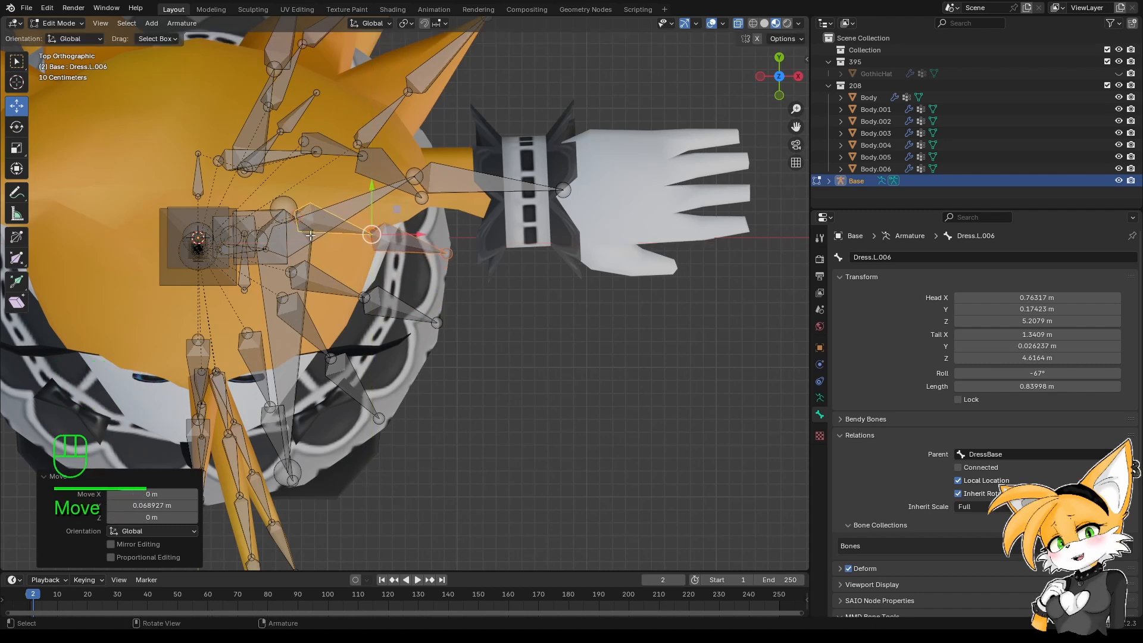
{"action": "middle_click_drag", "start_coordinate": [272, 325], "coordinate": [410, 369]}
{"action": "left_click_drag", "start_coordinate": [410, 321], "coordinate": [411, 314]}
{"action": "middle_click_drag", "start_coordinate": [410, 315], "coordinate": [458, 409]}
{"action": "middle_click_drag", "start_coordinate": [390, 406], "coordinate": [480, 412]}
Duplicate the fourth left skirt chain, move the copy along Y toward the back and rotate it in top view.
{"action": "key", "text": "KP_7"}
{"action": "key", "text": "shift+d"}
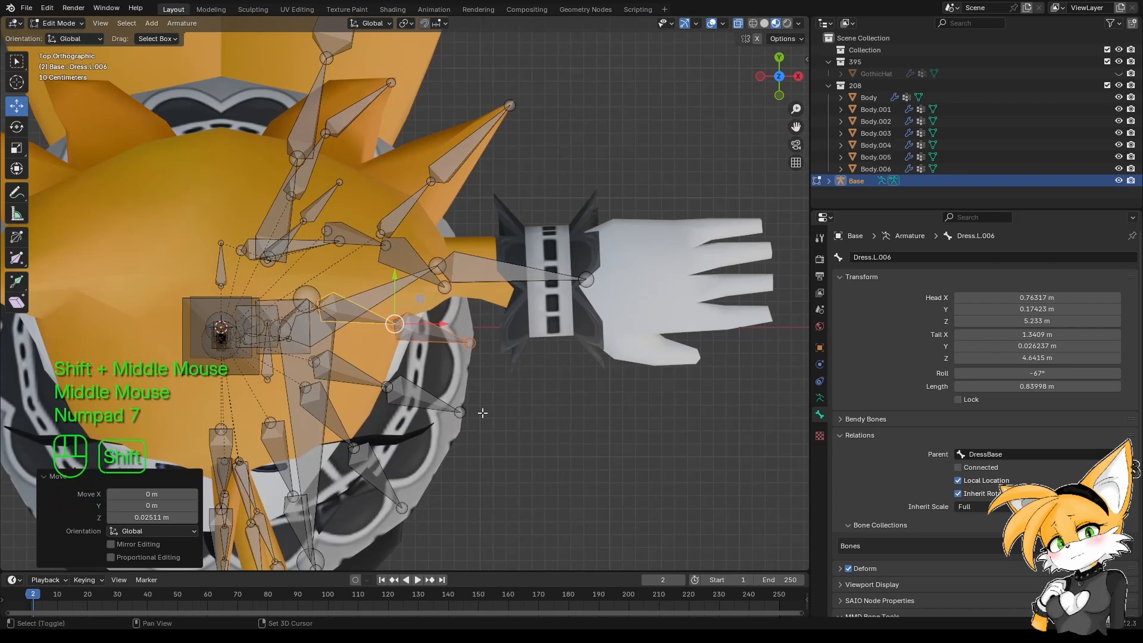
{"action": "right_click", "coordinate": [482, 410], "text": "shift"}
{"action": "left_click", "coordinate": [395, 279]}
{"action": "left_click_drag", "start_coordinate": [394, 279], "coordinate": [394, 244]}
{"action": "key", "text": "r"}
{"action": "left_click", "coordinate": [394, 246]}
Shift the newest left skirt chain slightly inward along X and refine its rotation in top view.
{"action": "left_click_drag", "start_coordinate": [444, 276], "coordinate": [435, 276]}
{"action": "middle_click_drag", "start_coordinate": [435, 275], "coordinate": [374, 401]}
{"action": "key", "text": "KP_7"}
{"action": "key", "text": "r"}
{"action": "left_click", "coordinate": [414, 304]}
Rotate the fourth left skirt chain in top view and shift it along Y, with its head at about X 0.75 m, Y 0.03 m.
{"action": "left_click", "coordinate": [374, 401]}
{"action": "left_click", "coordinate": [373, 401], "text": "shift"}
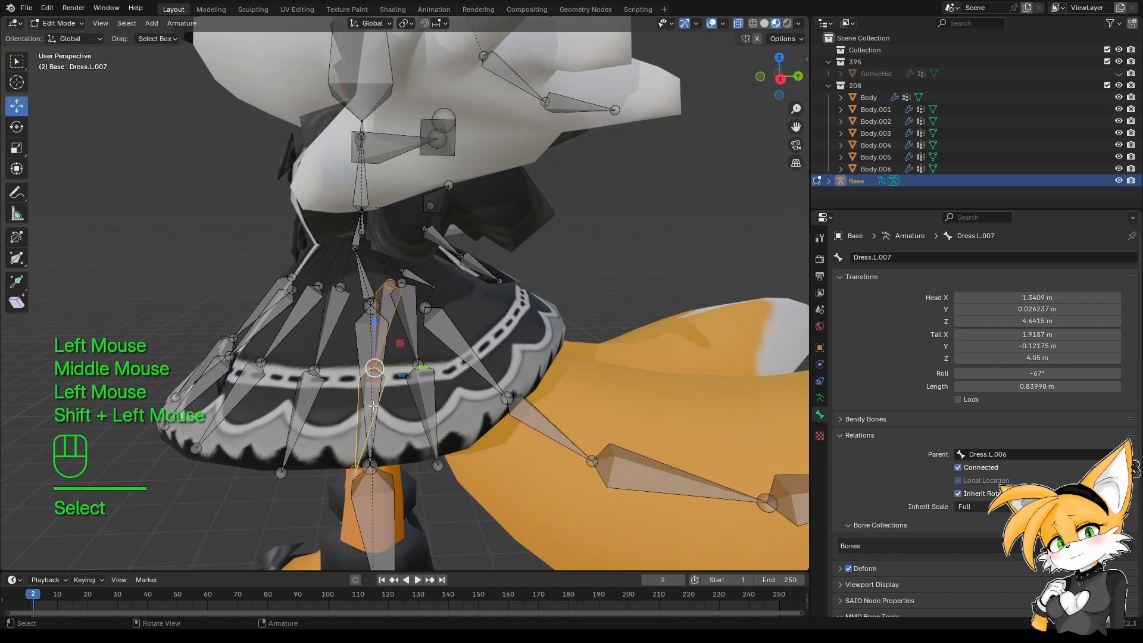
{"action": "key", "text": "KP_7"}
{"action": "key", "text": "r"}
{"action": "left_click", "coordinate": [540, 441]}
{"action": "middle_click_drag", "start_coordinate": [540, 441], "coordinate": [409, 321]}
{"action": "left_click_drag", "start_coordinate": [421, 373], "coordinate": [381, 376], "text": "shift"}
Move the fifth left skirt chain about 0.12 m along Y toward the back of the dress.
{"action": "left_click", "coordinate": [424, 406]}
{"action": "left_click", "coordinate": [416, 335], "text": "shift"}
{"action": "middle_click_drag", "start_coordinate": [416, 342], "coordinate": [456, 370]}
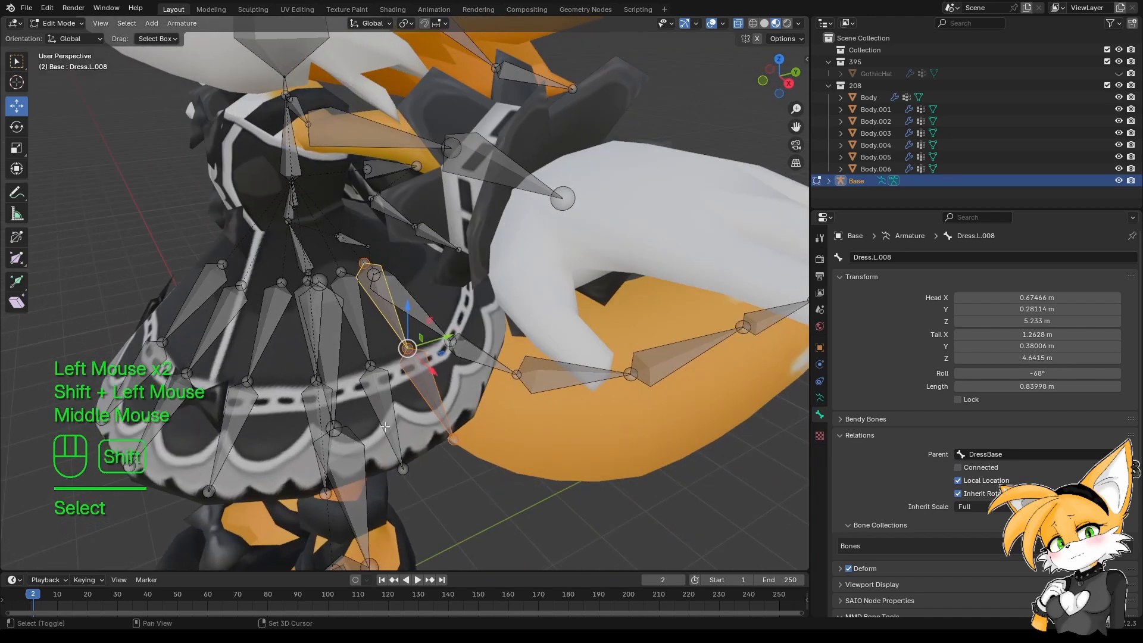
{"action": "middle_click_drag", "start_coordinate": [384, 427], "coordinate": [524, 411], "text": "shift"}
{"action": "middle_click_drag", "start_coordinate": [524, 411], "coordinate": [498, 319]}
{"action": "left_click_drag", "start_coordinate": [497, 317], "coordinate": [661, 314]}
{"action": "middle_click_drag", "start_coordinate": [661, 314], "coordinate": [554, 378]}
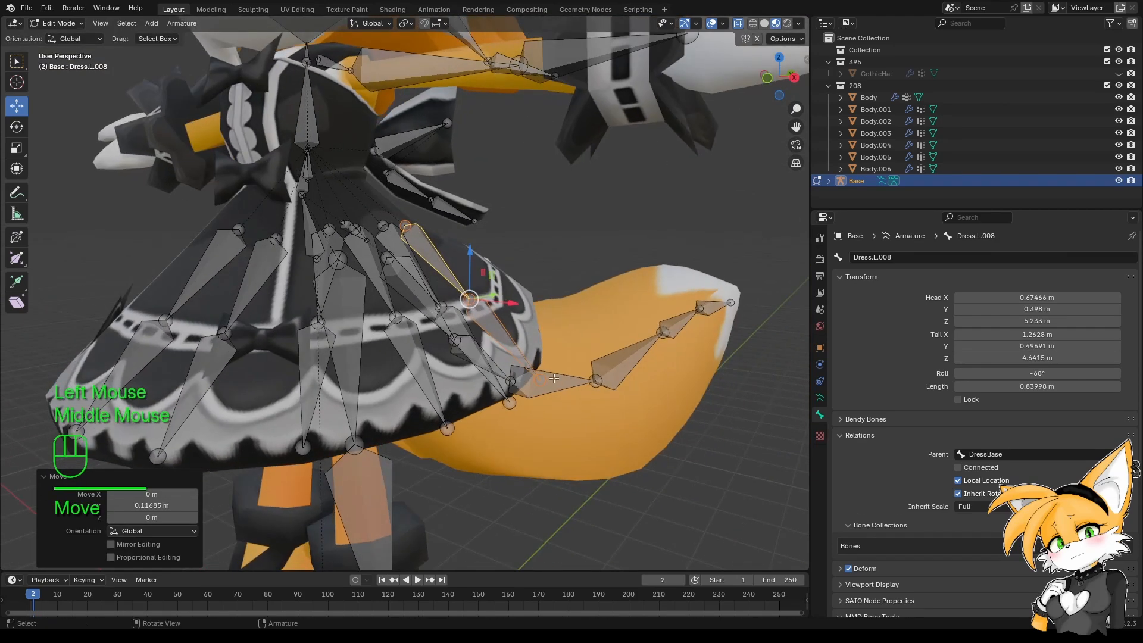
Raise the end joint of the fifth left skirt chain along Z to about 4.18 m.
{"action": "left_click", "coordinate": [595, 382]}
{"action": "left_click_drag", "start_coordinate": [595, 337], "coordinate": [596, 306]}
{"action": "middle_click_drag", "start_coordinate": [596, 307], "coordinate": [530, 405]}
{"action": "scroll", "coordinate": [453, 362], "scroll_direction": "up", "scroll_amount": 1}
{"action": "middle_click_drag", "start_coordinate": [530, 405], "coordinate": [486, 379]}
Rename the upper bone of the first left skirt chain, nearest the dress front, as Dress1.L.
{"action": "left_click", "coordinate": [396, 298]}
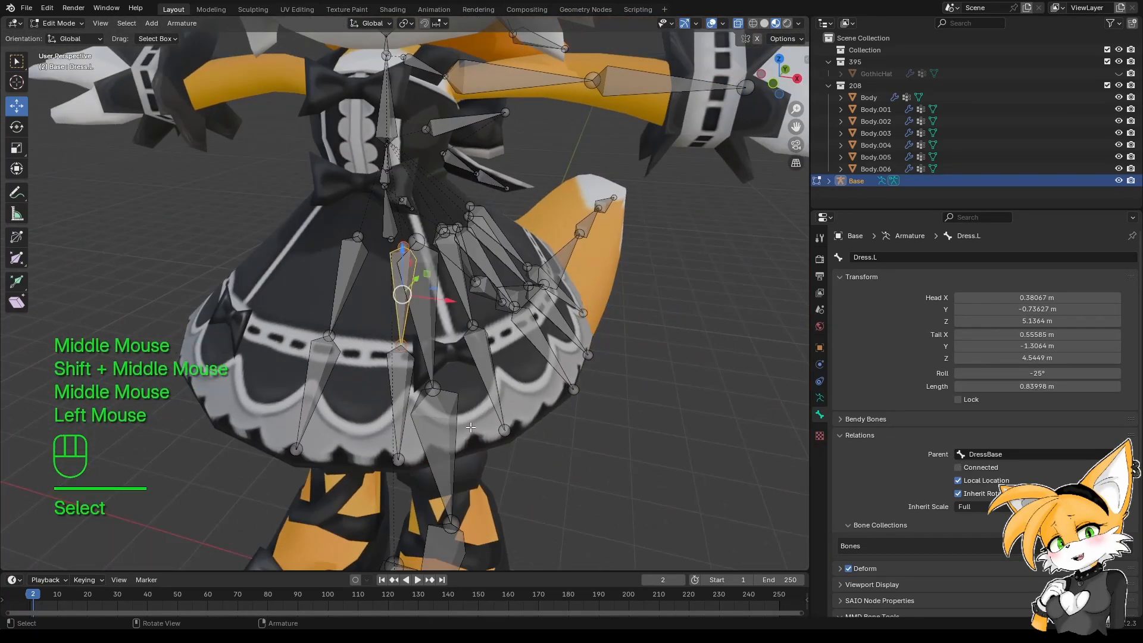
{"action": "key", "text": "F2"}
{"action": "key", "text": "BackSpace"}
{"action": "key", "text": "BackSpace"}
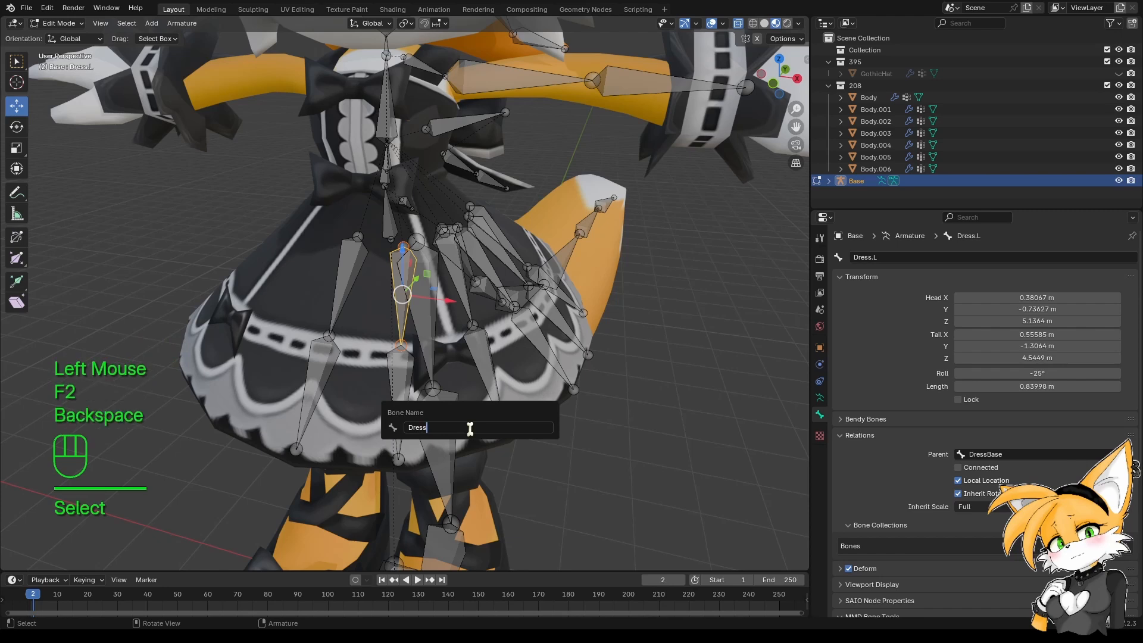
{"action": "type", "text": "1.L"}
{"action": "key", "text": "Return"}
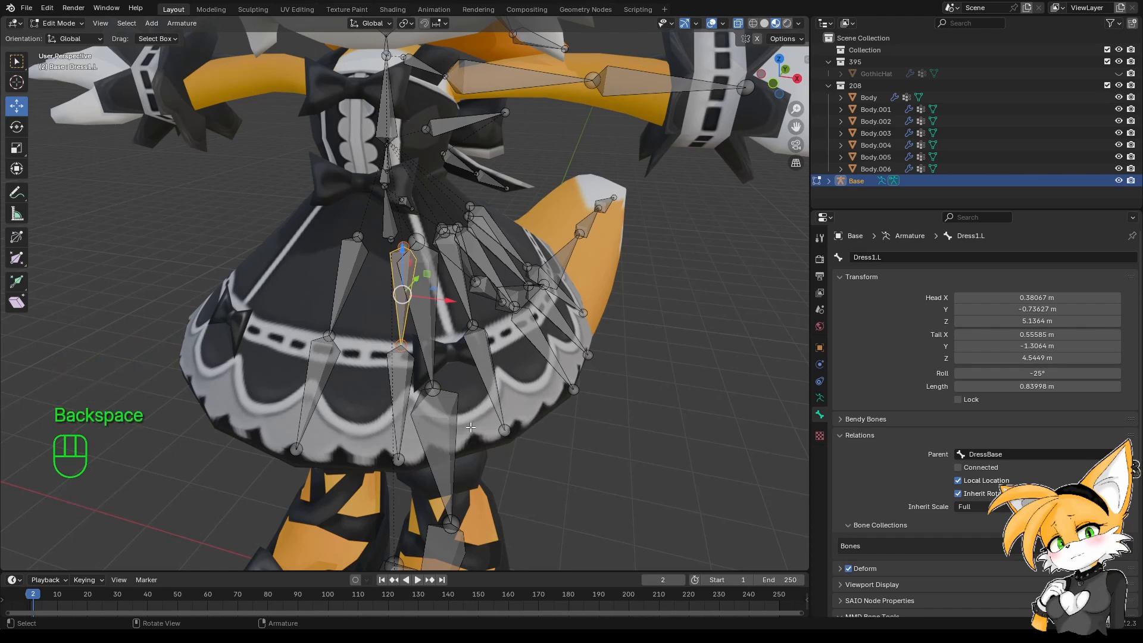
Rename the lower bone of the first left skirt chain, entering Dress1.L as its name.
{"action": "left_click", "coordinate": [408, 378]}
{"action": "left_click", "coordinate": [408, 378]}
{"action": "key", "text": "F2"}
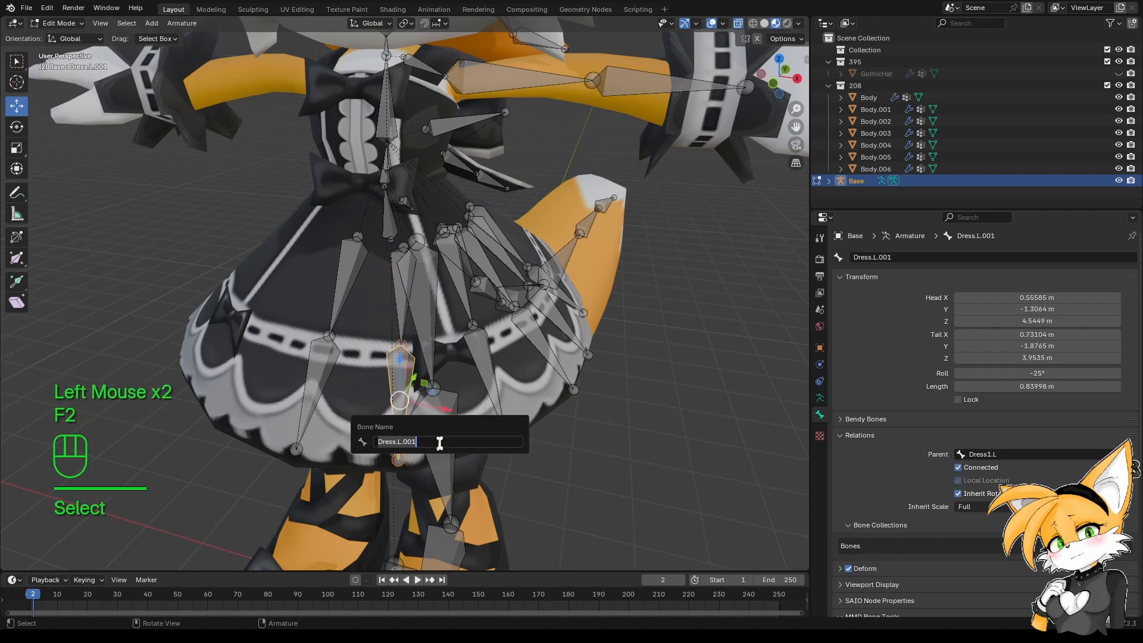
{"action": "key", "text": "ctrl+BackSpace"}
{"action": "key", "text": "ctrl+BackSpace"}
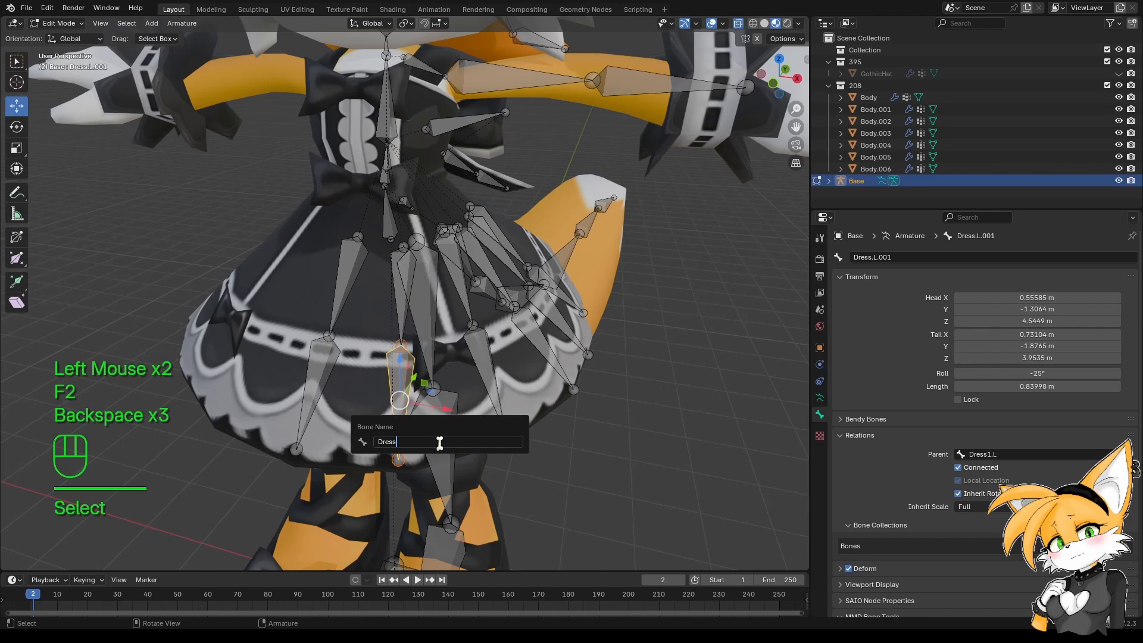
{"action": "type", "text": "1."}
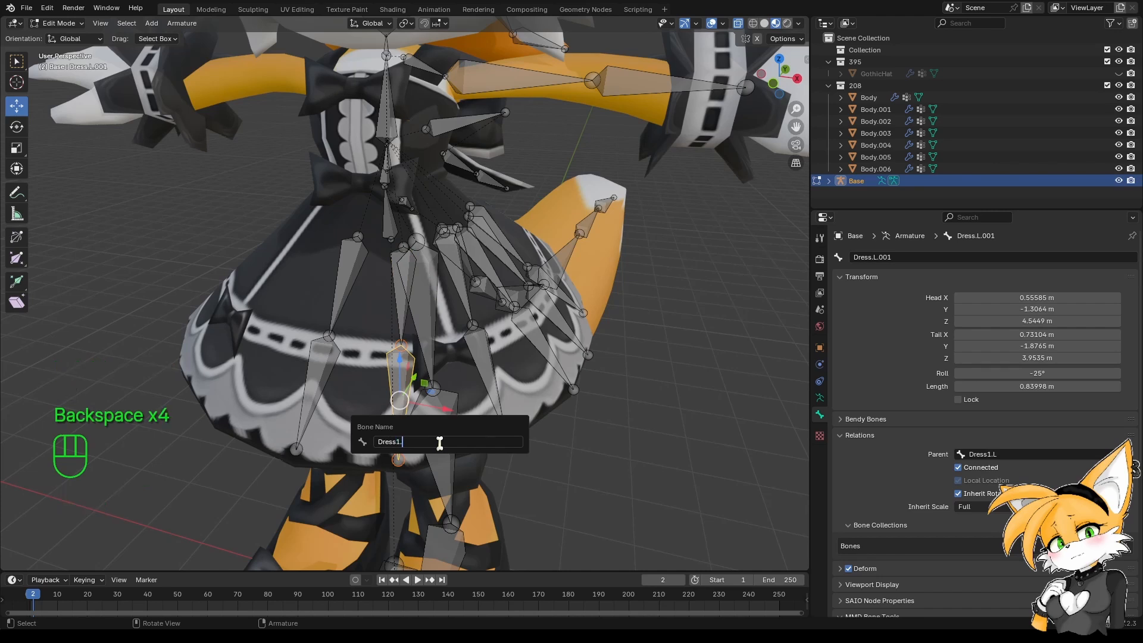
{"action": "type", "text": "L"}
{"action": "key", "text": "Return"}
Rename the upper bone of the second left skirt chain as Dress2.L.
{"action": "middle_click_drag", "start_coordinate": [474, 415], "coordinate": [430, 382]}
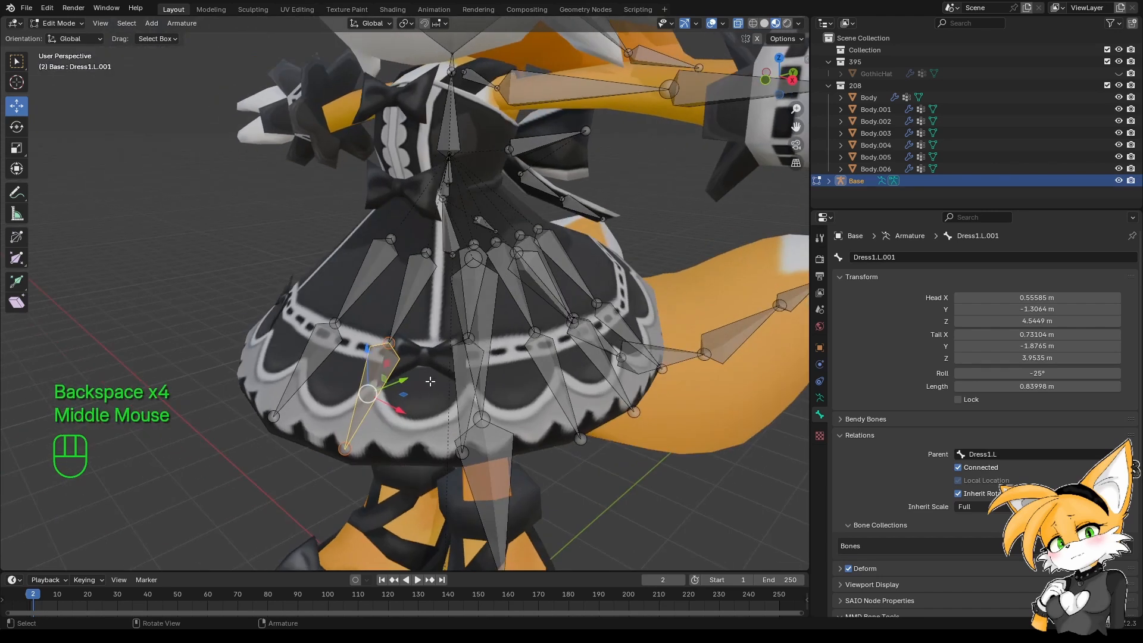
{"action": "left_click", "coordinate": [470, 300]}
{"action": "key", "text": "F2"}
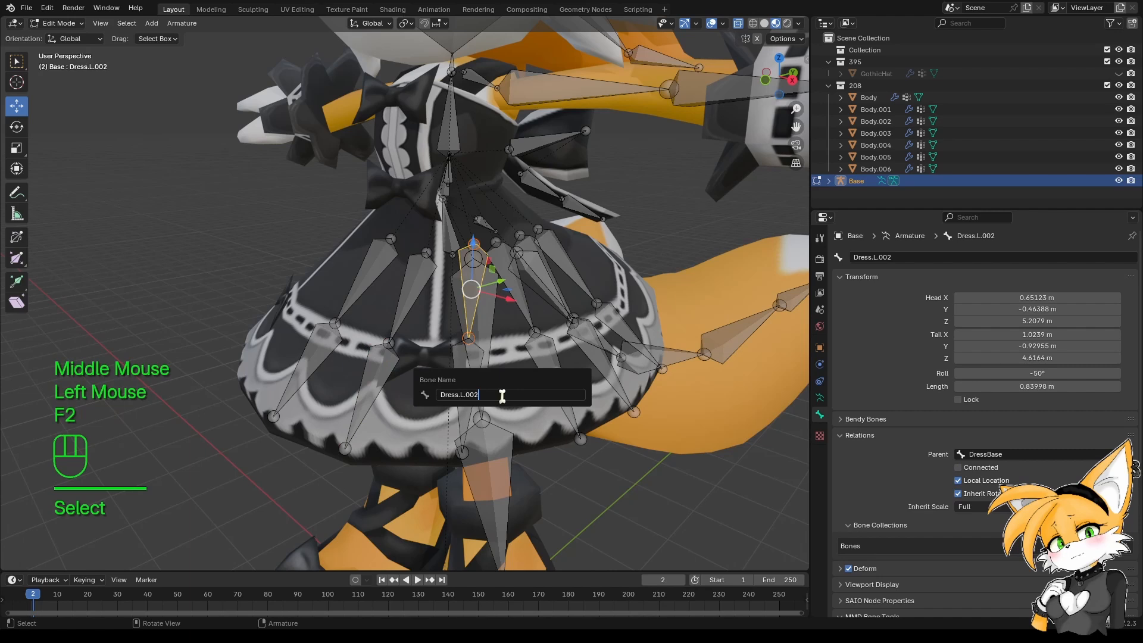
{"action": "key", "text": "ctrl+BackSpace"}
{"action": "key", "text": "ctrl+BackSpace"}
{"action": "type", "text": "1"}
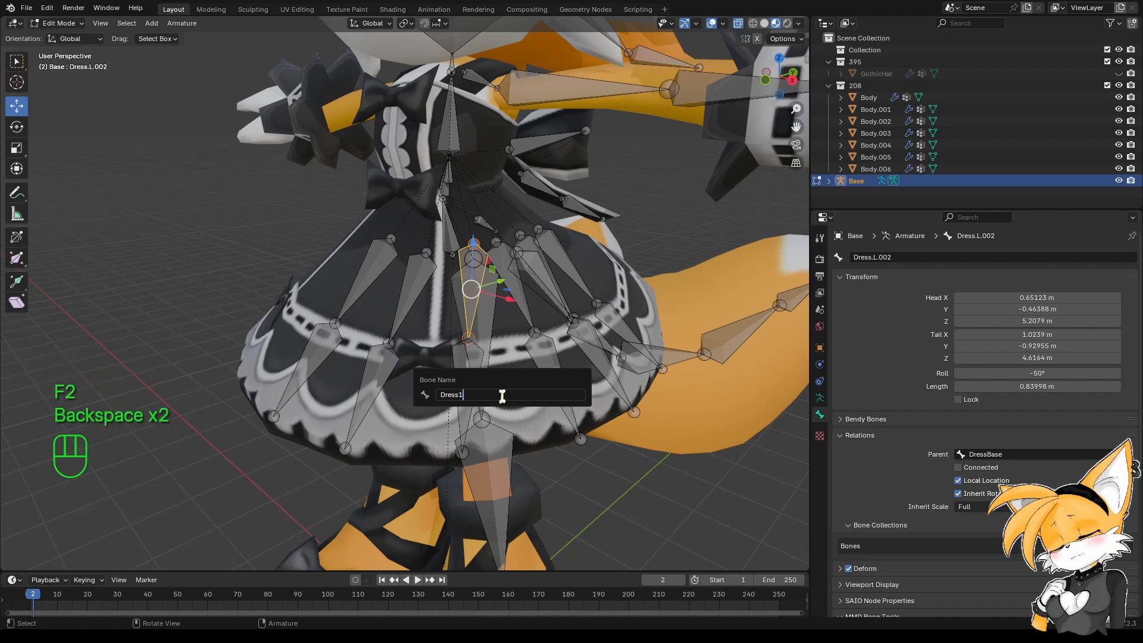
{"action": "key", "text": "Return"}
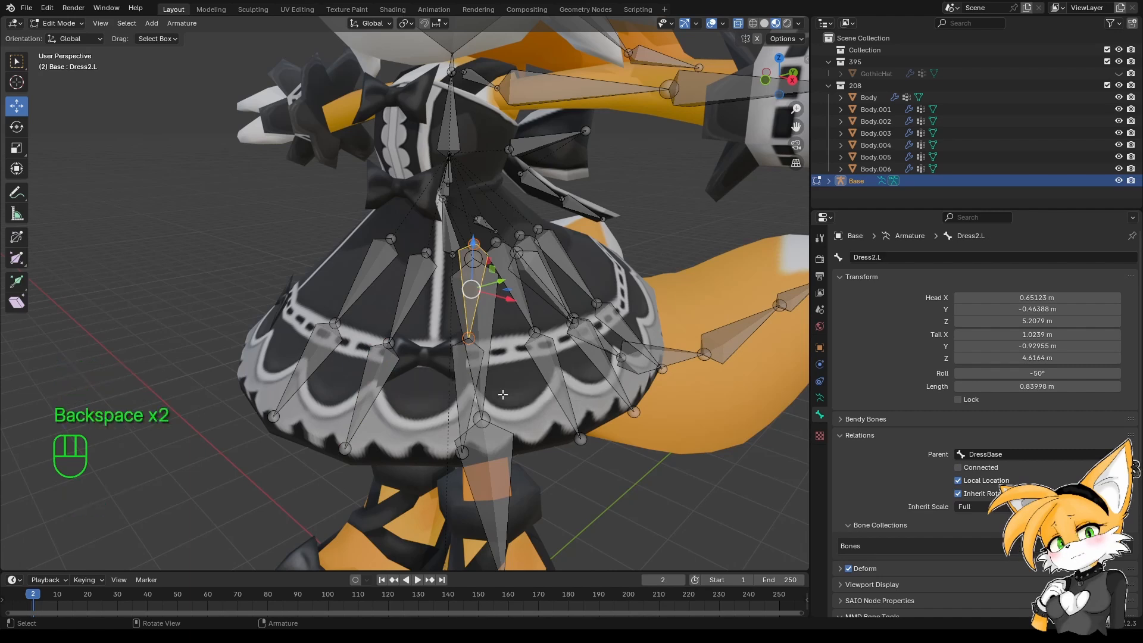
Rename the lower bone of the second left skirt chain, entering Dress2.L as its name.
{"action": "left_click", "coordinate": [479, 390]}
{"action": "key", "text": "F2"}
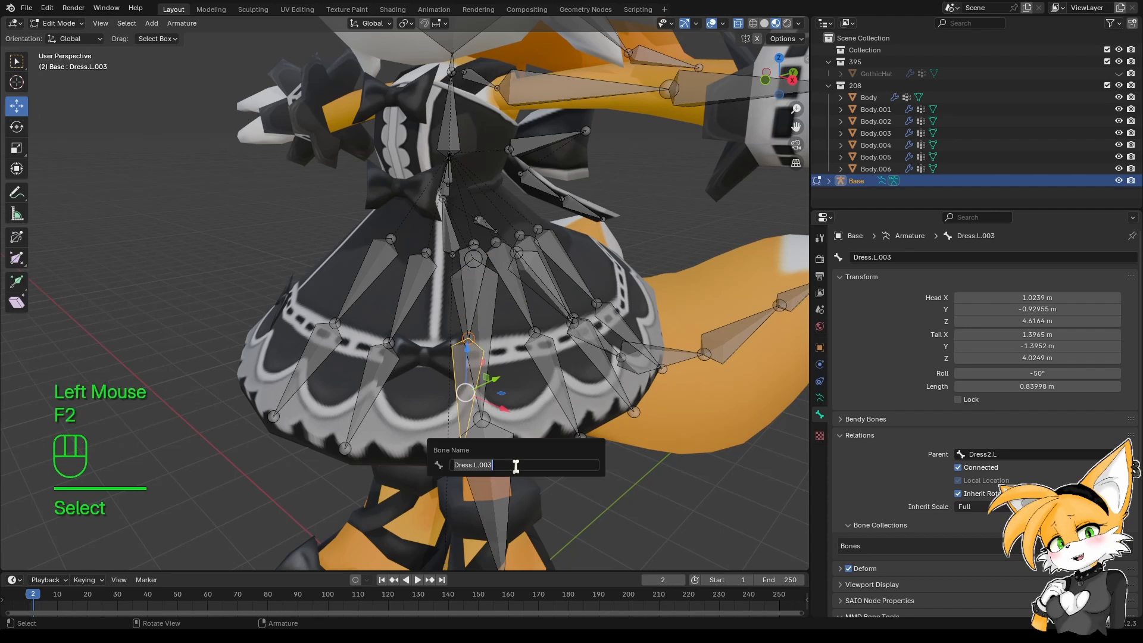
{"action": "key", "text": "ctrl+BackSpace"}
{"action": "key", "text": "ctrl+BackSpace"}
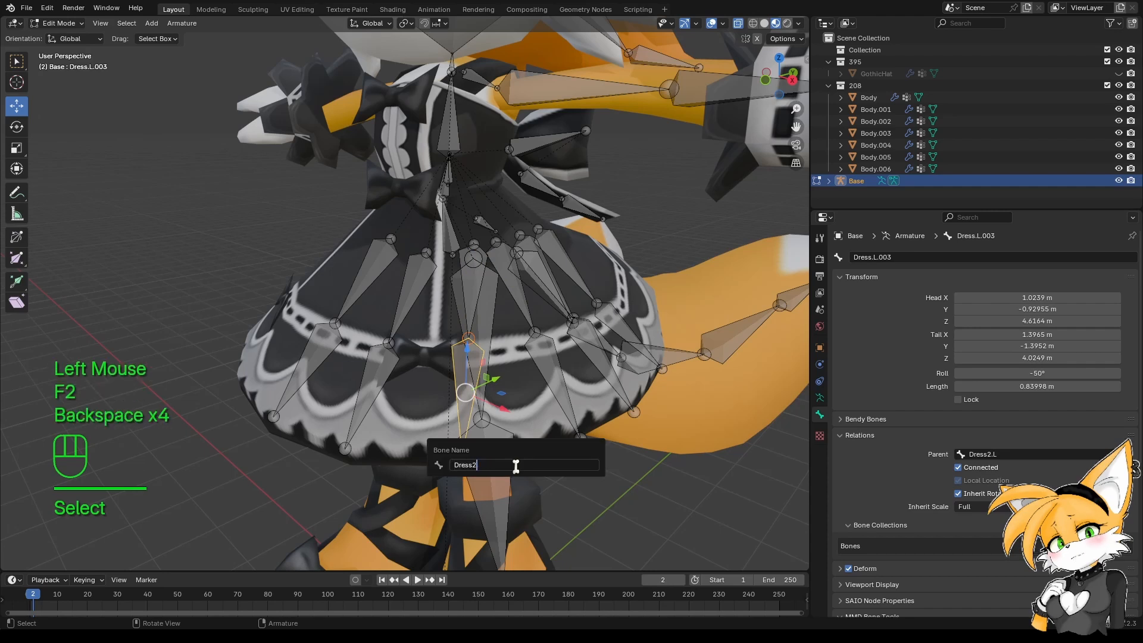
{"action": "type", "text": "2."}
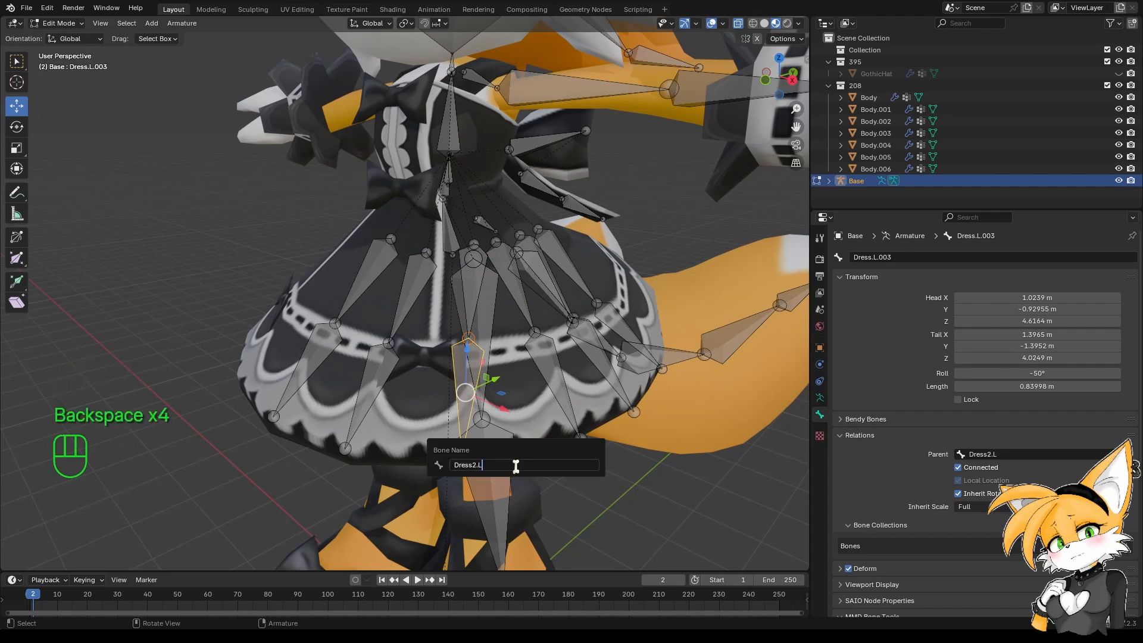
{"action": "type", "text": "L"}
{"action": "key", "text": "Return"}
Rename the upper bone of the third left skirt chain as Dress3.L.
{"action": "middle_click_drag", "start_coordinate": [537, 435], "coordinate": [464, 396]}
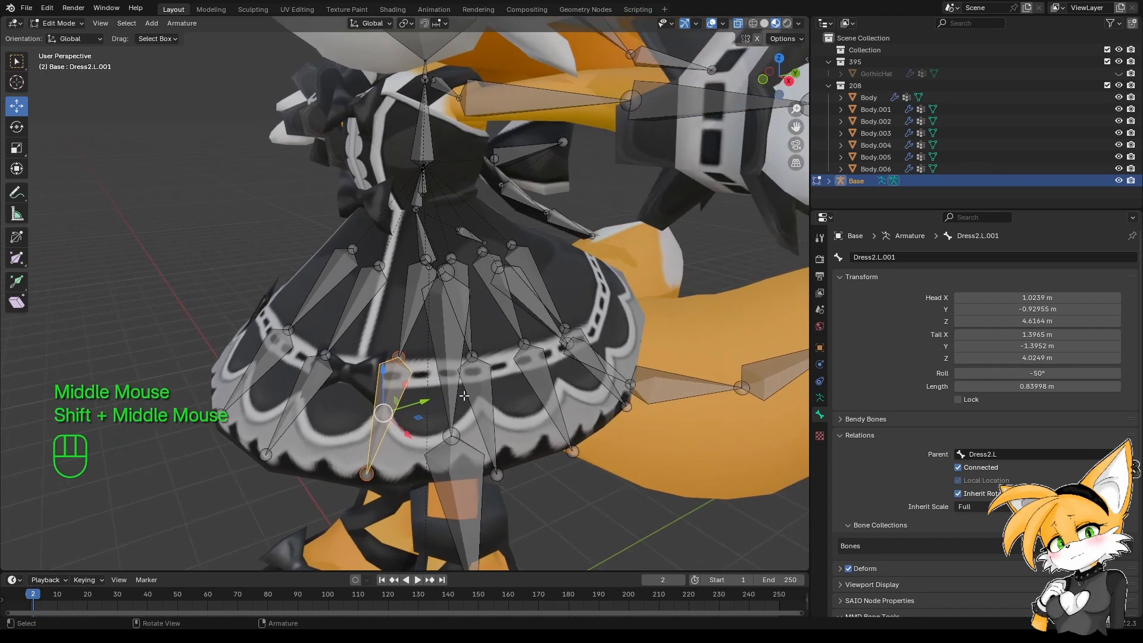
{"action": "left_click", "coordinate": [456, 325]}
{"action": "key", "text": "F2"}
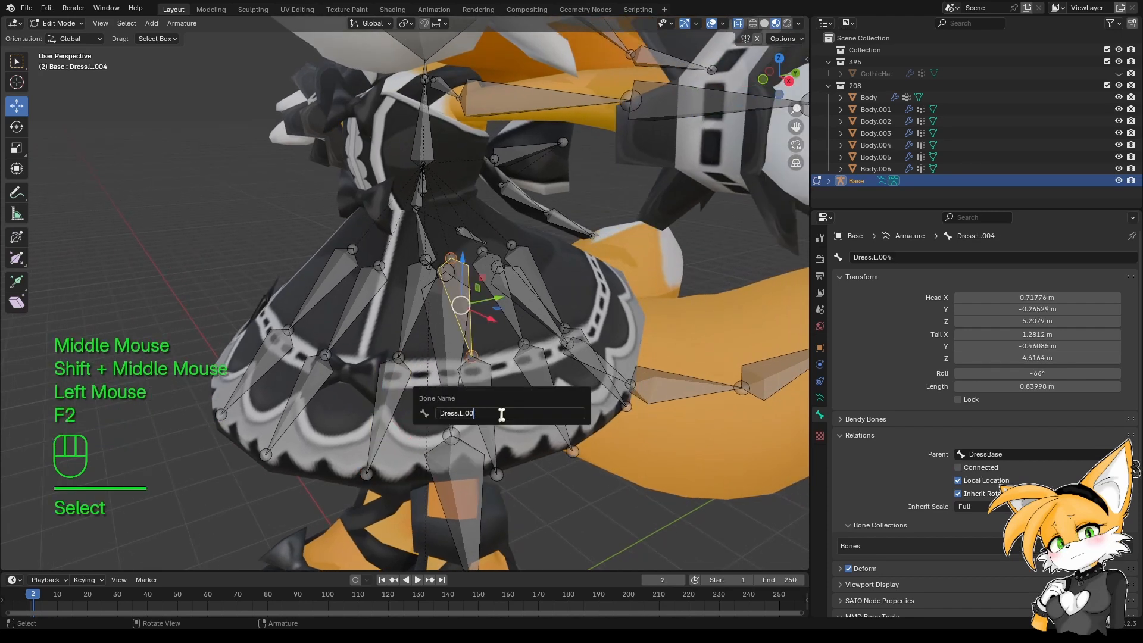
{"action": "key", "text": "BackSpace"}
{"action": "key", "text": "BackSpace"}
{"action": "key", "text": "BackSpace"}
{"action": "key", "text": "BackSpace"}
{"action": "key", "text": "BackSpace"}
{"action": "type", "text": "4"}
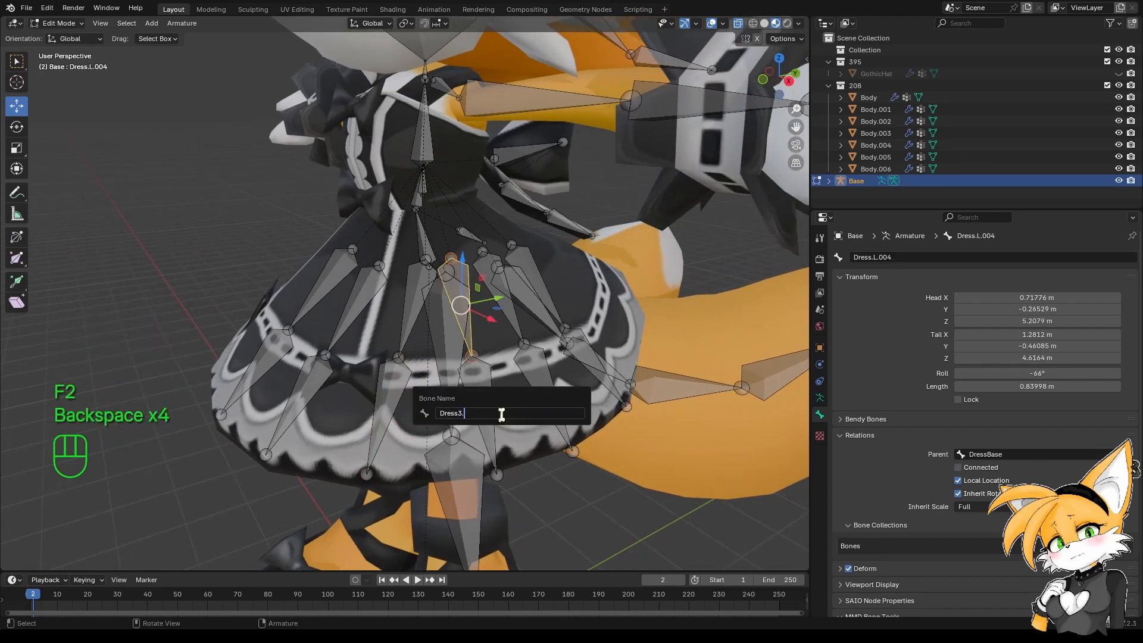
{"action": "type", "text": "3.L"}
{"action": "key", "text": "Return"}
Rename the lower bone of the third left skirt chain, entering Dress3.L as its name.
{"action": "left_click", "coordinate": [491, 404]}
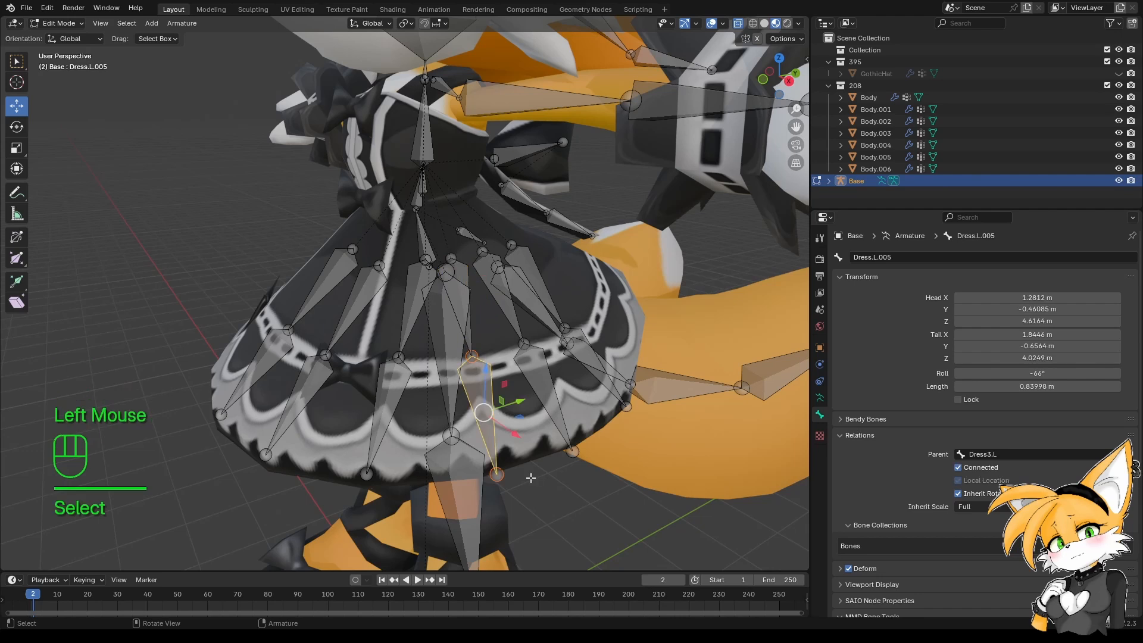
{"action": "key", "text": "F2"}
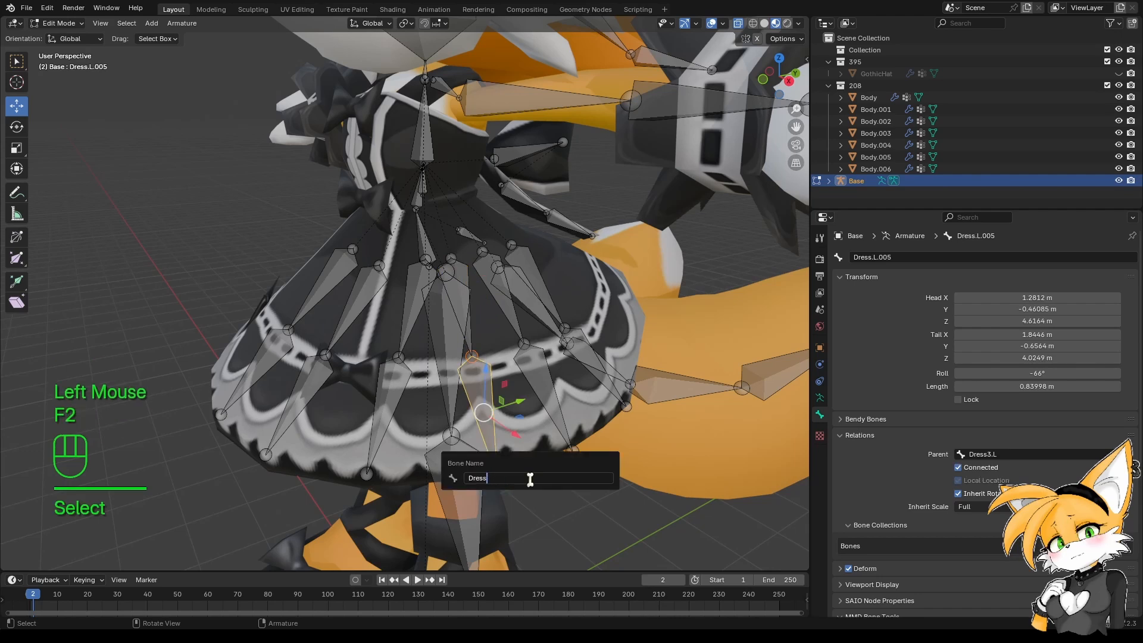
{"action": "key", "text": "BackSpace"}
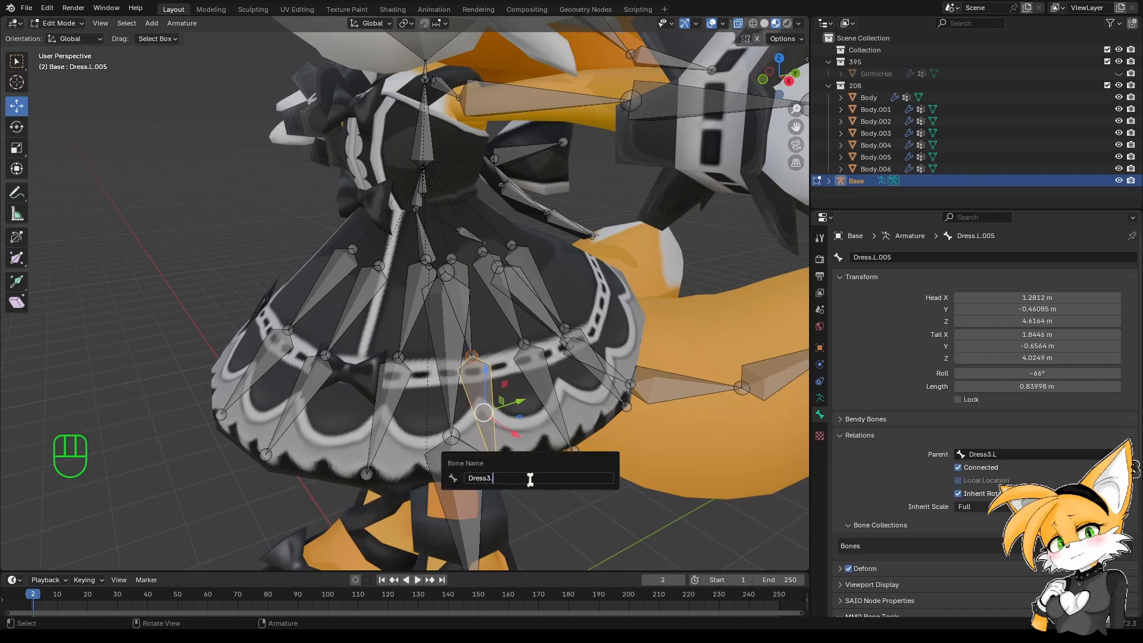
{"action": "type", "text": ".L"}
{"action": "key", "text": "Return"}
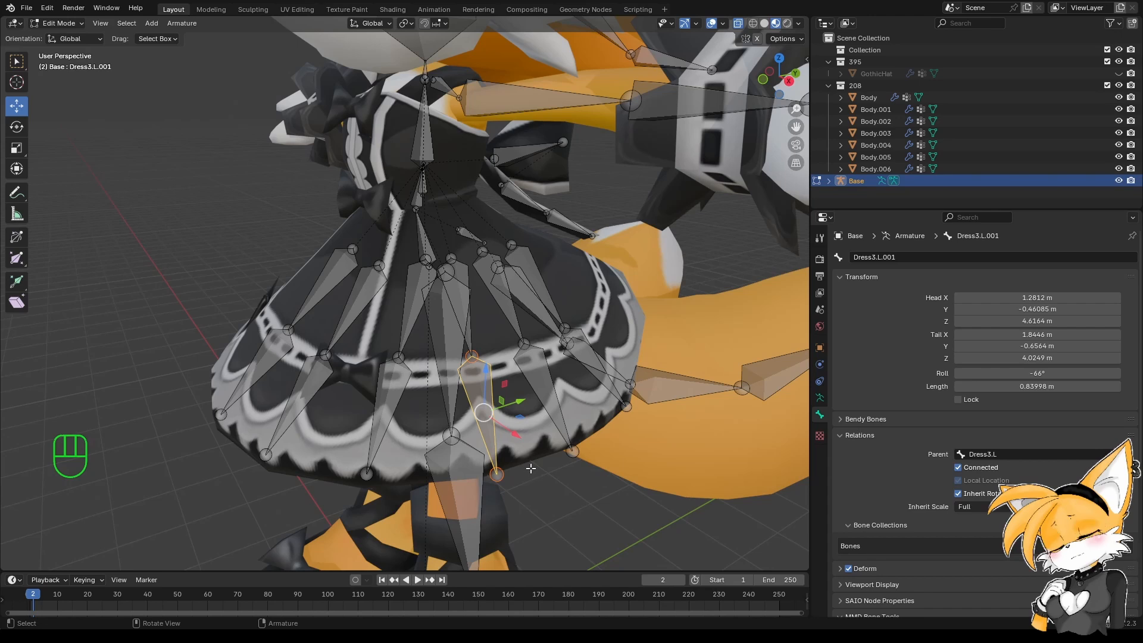
Rename the upper bone of the fourth left skirt chain as Dress4.L.
{"action": "left_click", "coordinate": [513, 323]}
{"action": "middle_click_drag", "start_coordinate": [513, 322], "coordinate": [497, 300]}
{"action": "key", "text": "F2"}
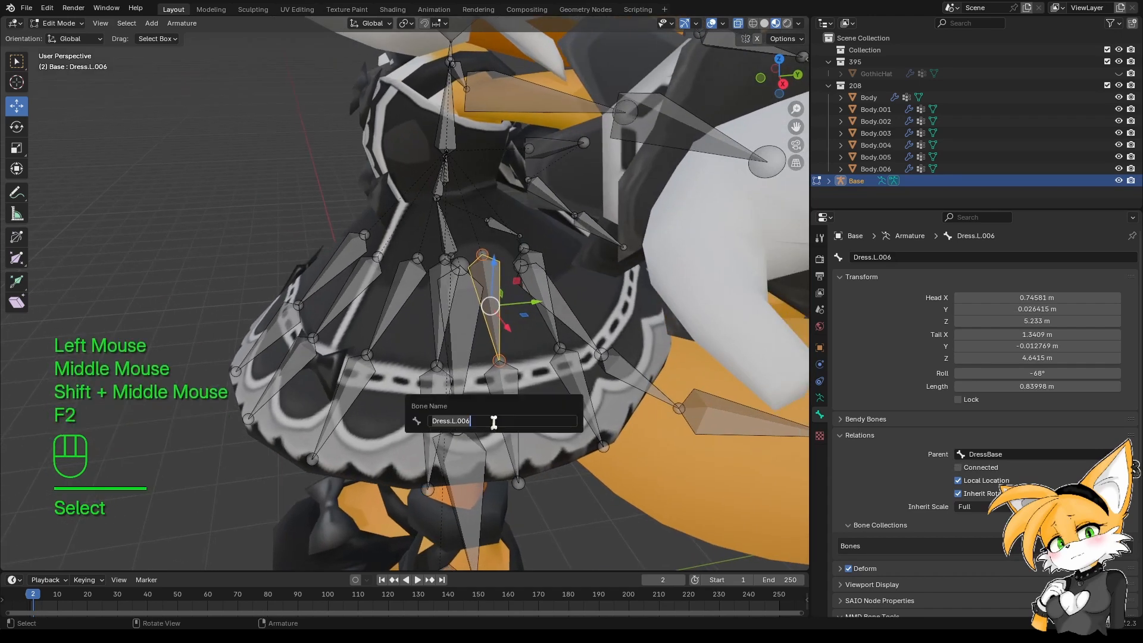
{"action": "type", "text": "Dress"}
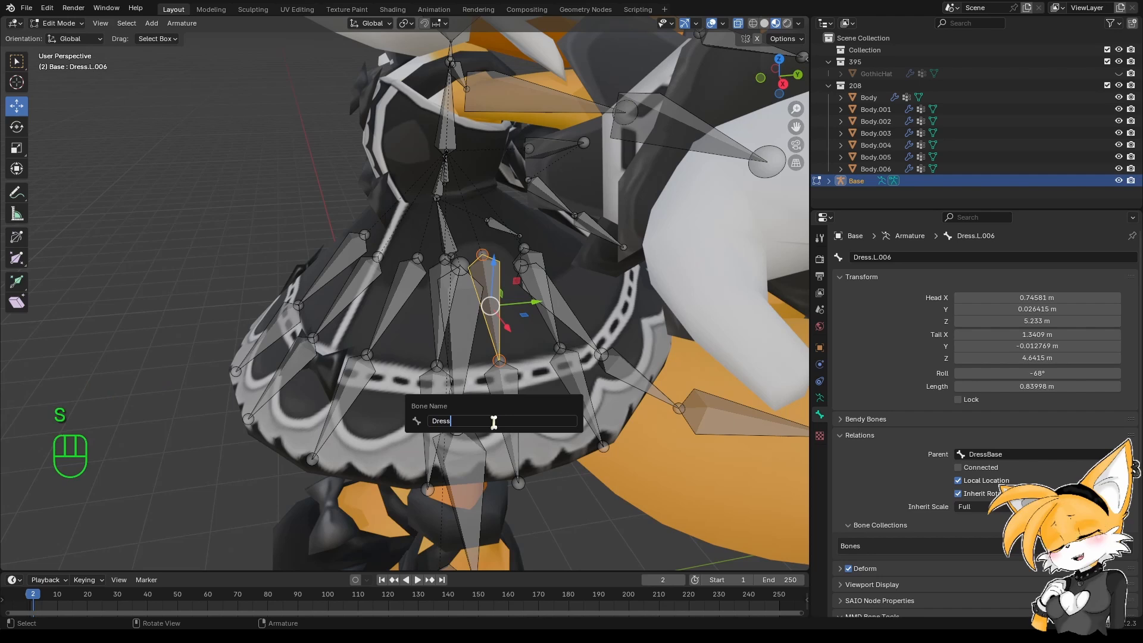
{"action": "type", "text": "4.L"}
{"action": "key", "text": "Return"}
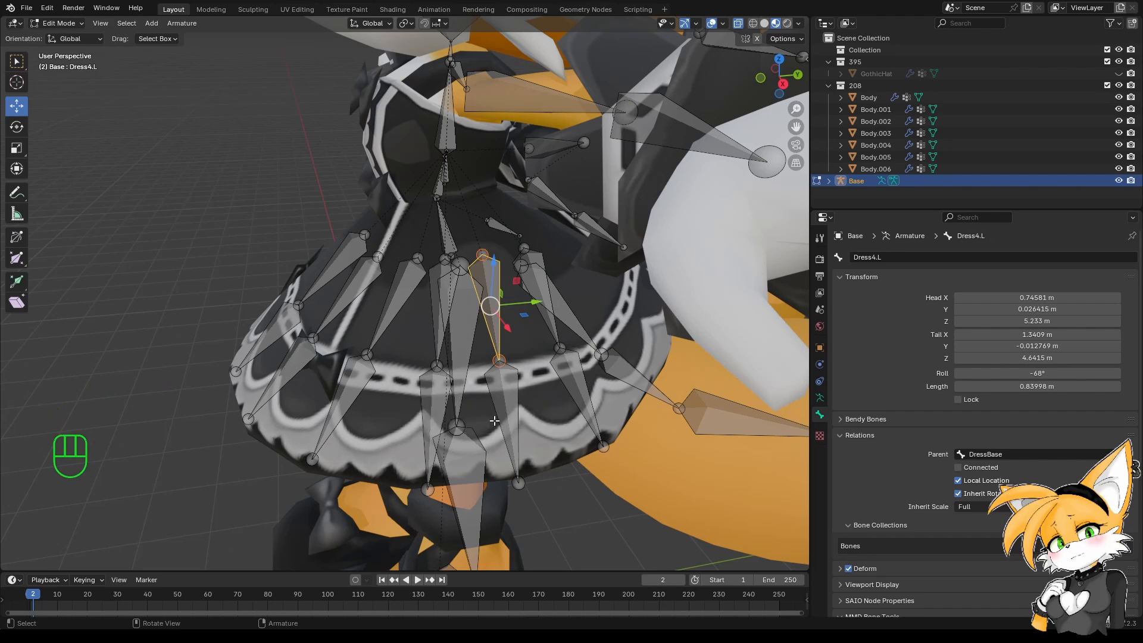
Rename the lower bone of the fourth left skirt chain, entering Dress4.L as its name.
{"action": "left_click", "coordinate": [515, 402]}
{"action": "key", "text": "F2"}
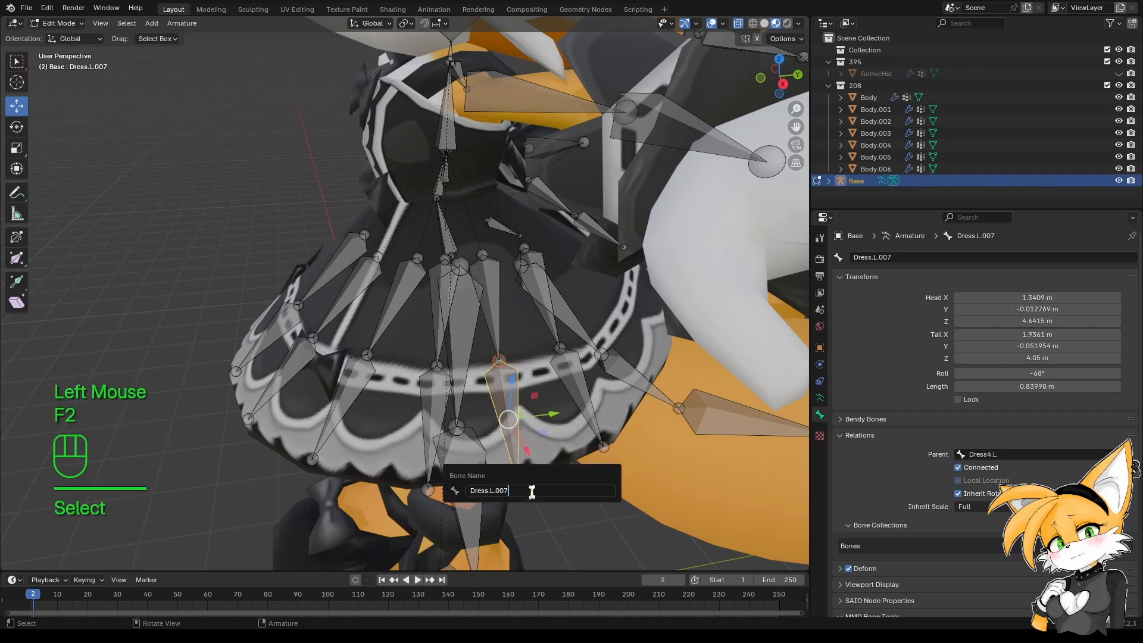
{"action": "key", "text": "BackSpace"}
{"action": "key", "text": "BackSpace"}
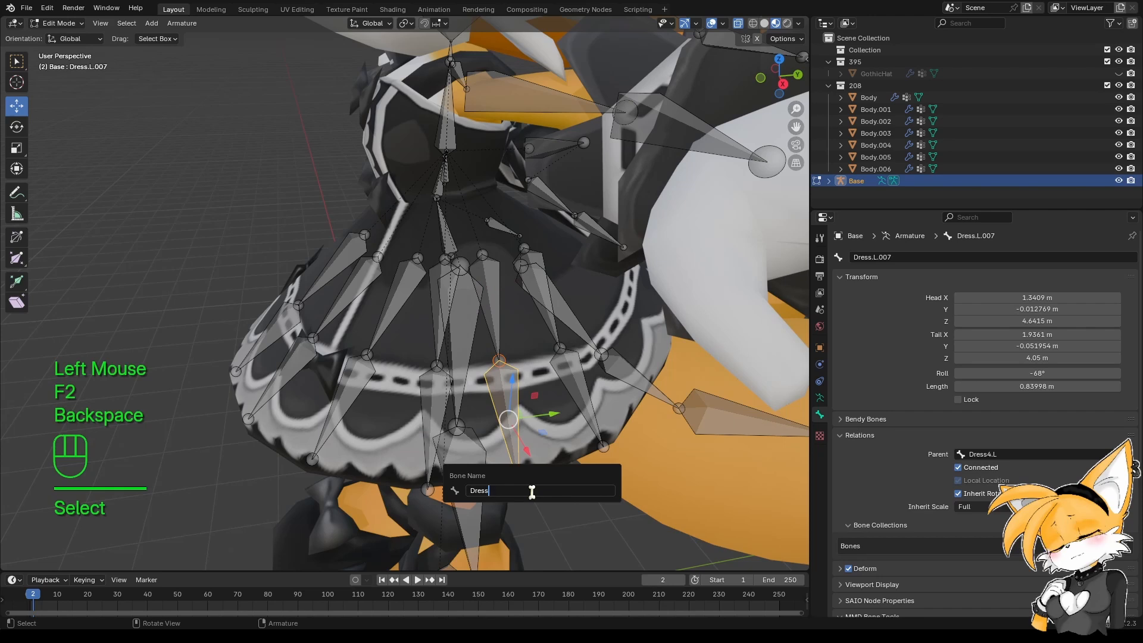
{"action": "type", "text": "4.L"}
{"action": "key", "text": "Return"}
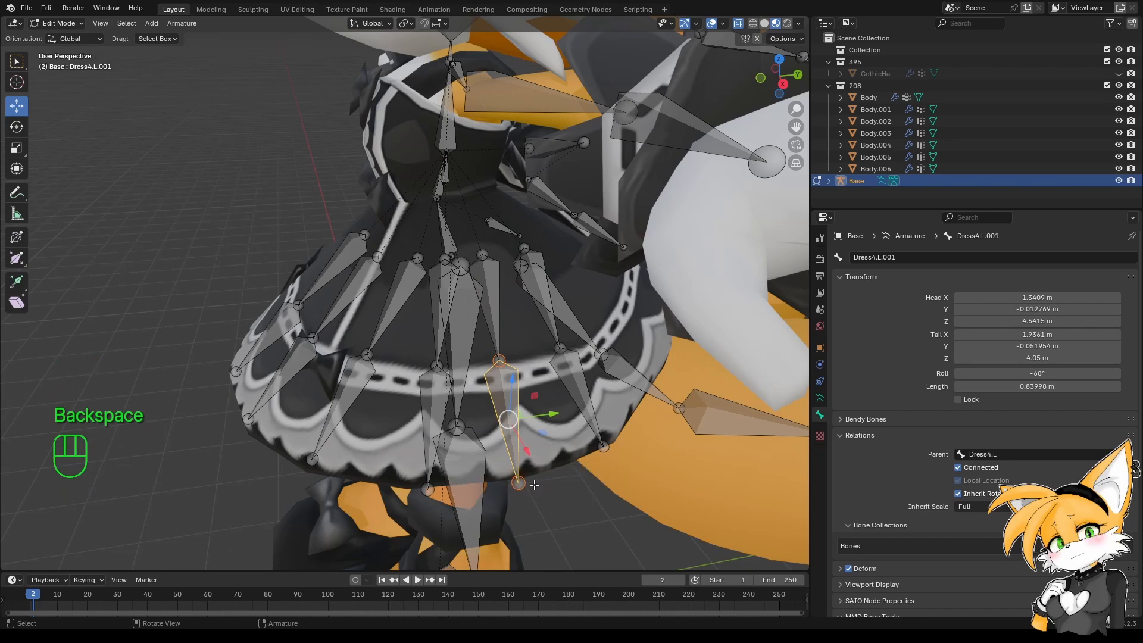
Rename the upper bone of the fifth left skirt chain, nearest the tail, as Dress5.L.
{"action": "middle_click_drag", "start_coordinate": [534, 486], "coordinate": [508, 428], "text": "shift"}
{"action": "left_click", "coordinate": [464, 302]}
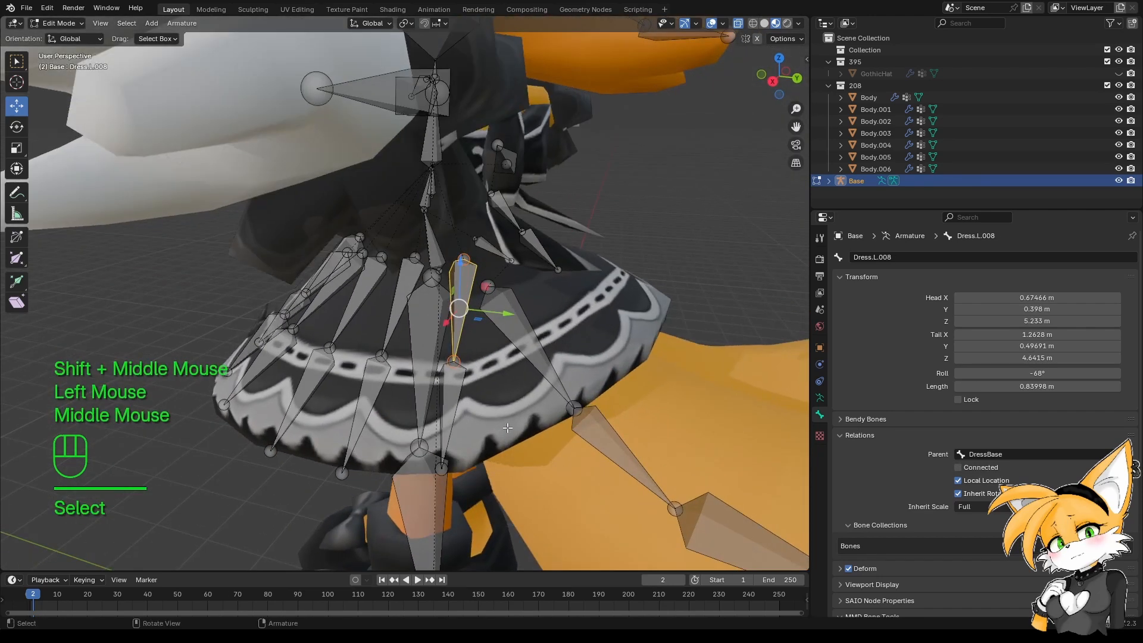
{"action": "key", "text": "F2"}
{"action": "left_click", "coordinate": [524, 490]}
{"action": "key", "text": "BackSpace"}
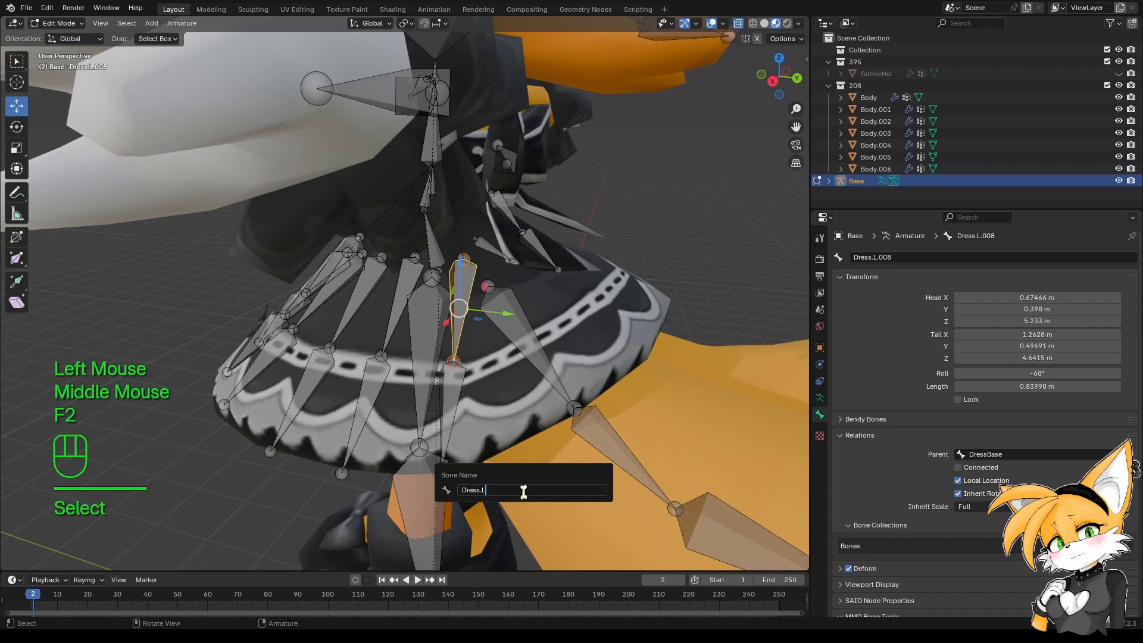
{"action": "key", "text": "BackSpace"}
{"action": "key", "text": "BackSpace"}
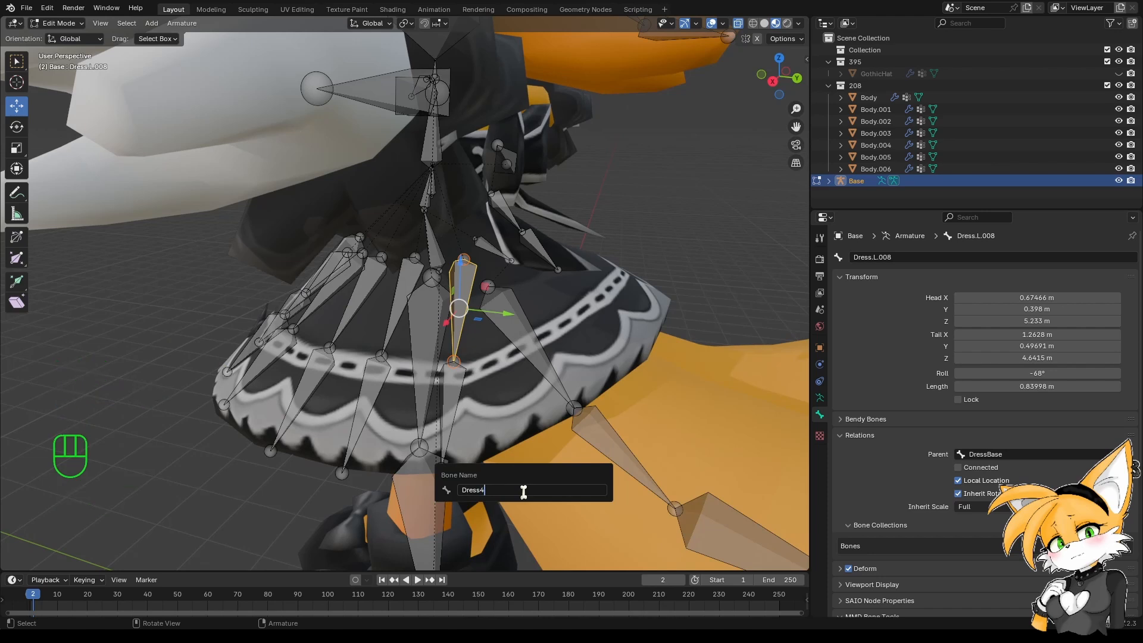
{"action": "type", "text": "5.L"}
{"action": "key", "text": "Return"}
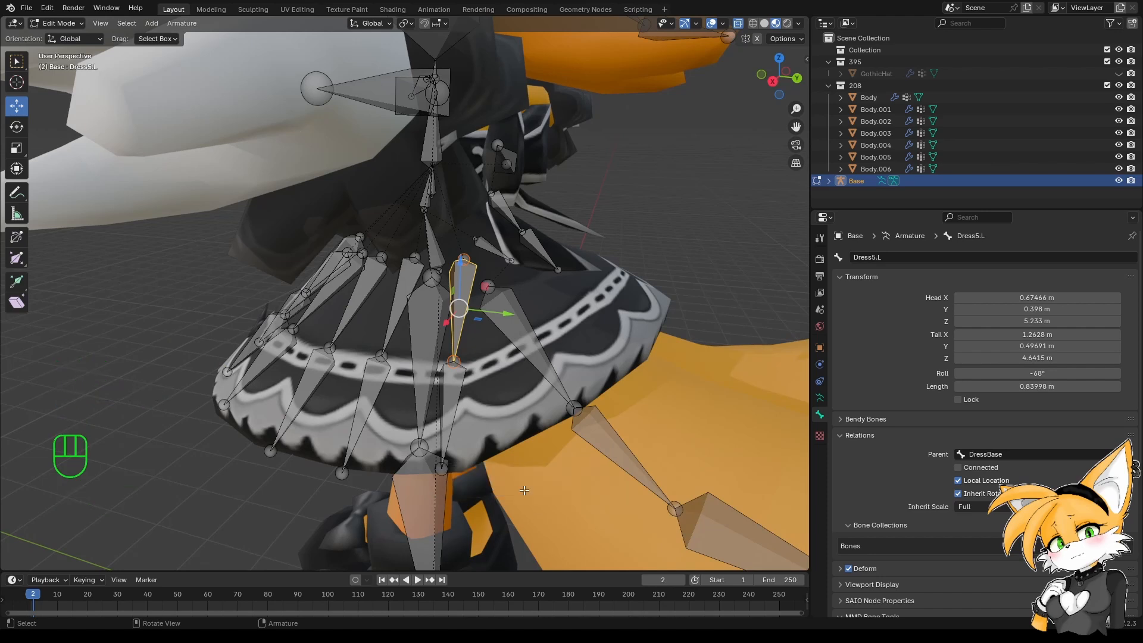
Rename the lower bone of the fifth left skirt chain, entering Dress5.L as its name.
{"action": "left_click", "coordinate": [504, 497]}
{"action": "key", "text": "F2"}
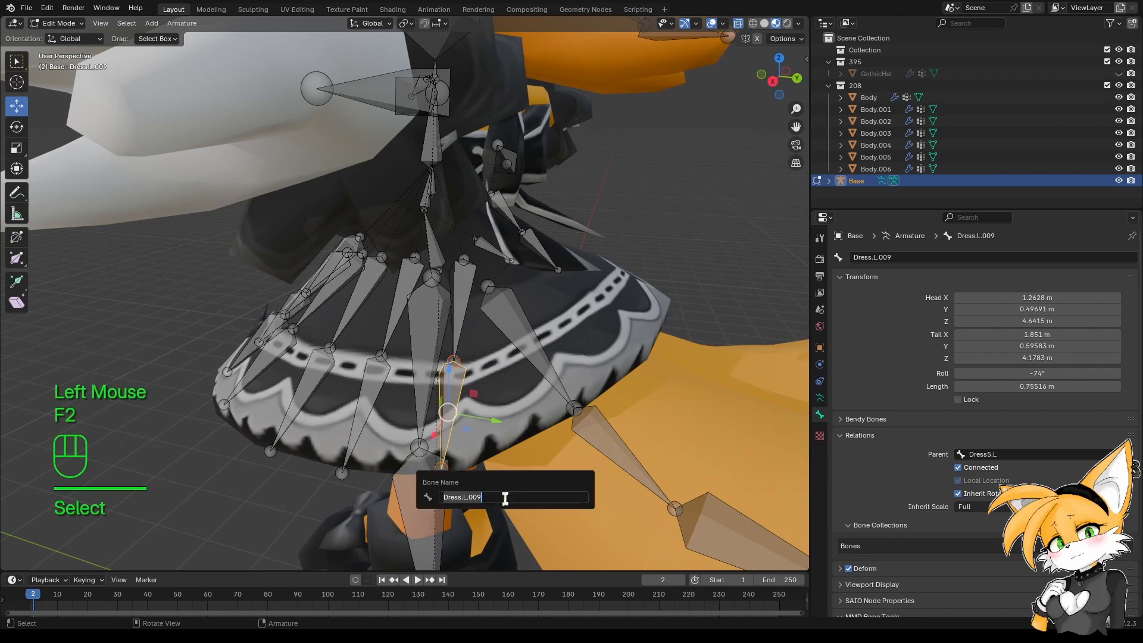
{"action": "key", "text": "BackSpace"}
{"action": "key", "text": "BackSpace"}
{"action": "key", "text": "BackSpace"}
{"action": "type", "text": "5"}
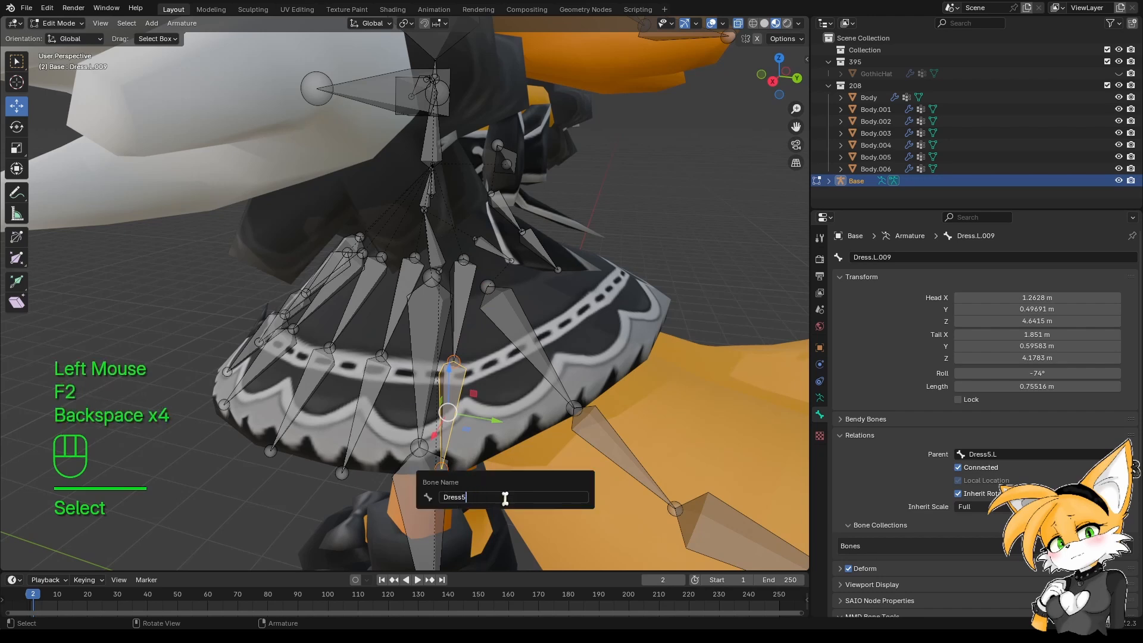
{"action": "type", "text": ".L"}
{"action": "key", "text": "Return"}
Examine the skirt, arm and tail bones from the side, front, back and above.
{"action": "scroll", "coordinate": [221, 395], "scroll_direction": "down", "scroll_amount": 2}
{"action": "middle_click_drag", "start_coordinate": [221, 395], "coordinate": [344, 314]}
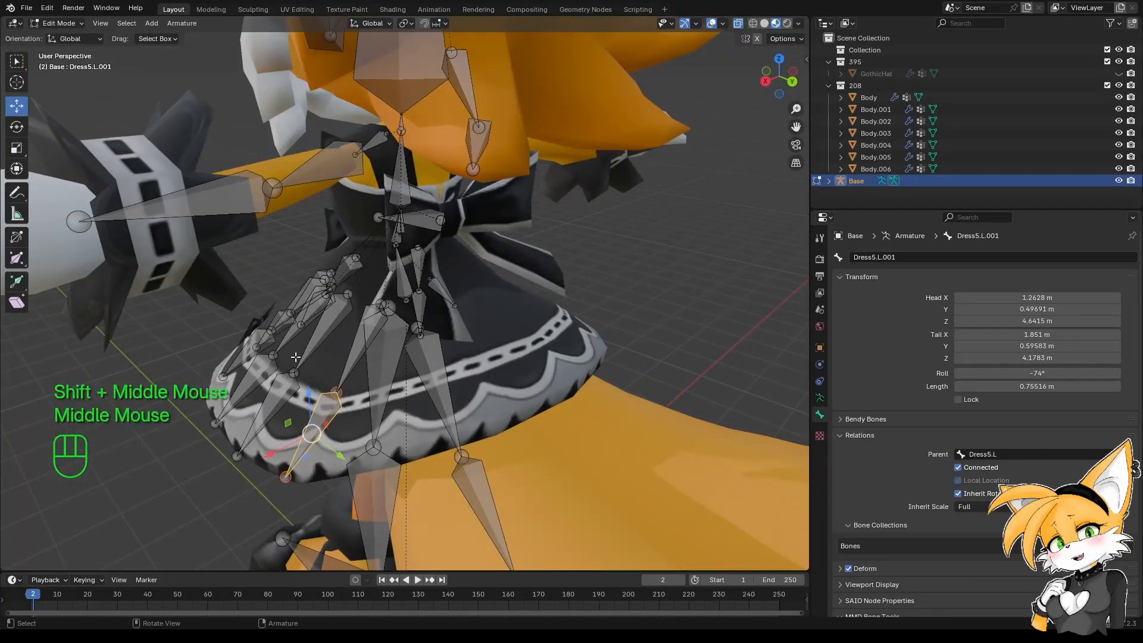
{"action": "middle_click_drag", "start_coordinate": [442, 452], "coordinate": [545, 335]}
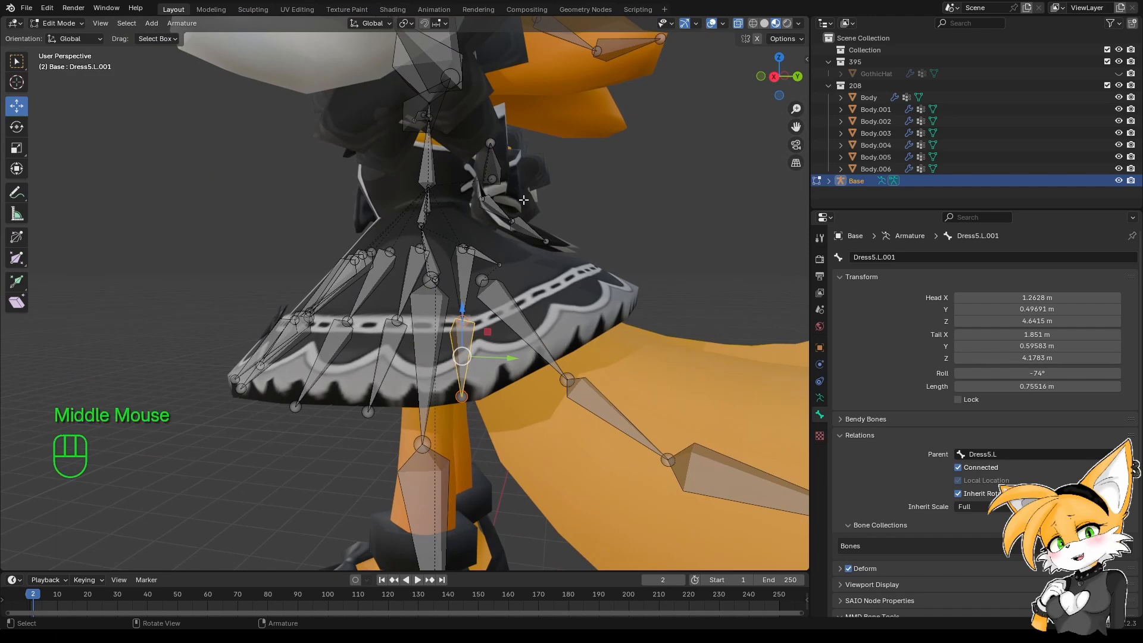
{"action": "middle_click_drag", "start_coordinate": [349, 379], "coordinate": [510, 317]}
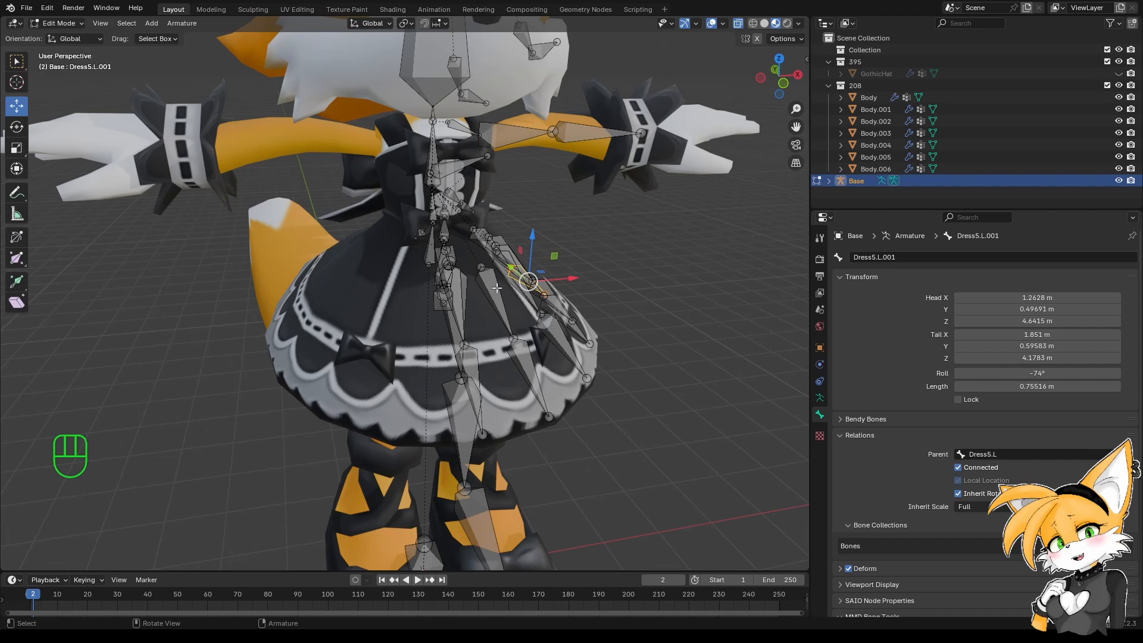
{"action": "middle_click_drag", "start_coordinate": [248, 240], "coordinate": [306, 287]}
{"action": "middle_click_drag", "start_coordinate": [527, 354], "coordinate": [211, 320]}
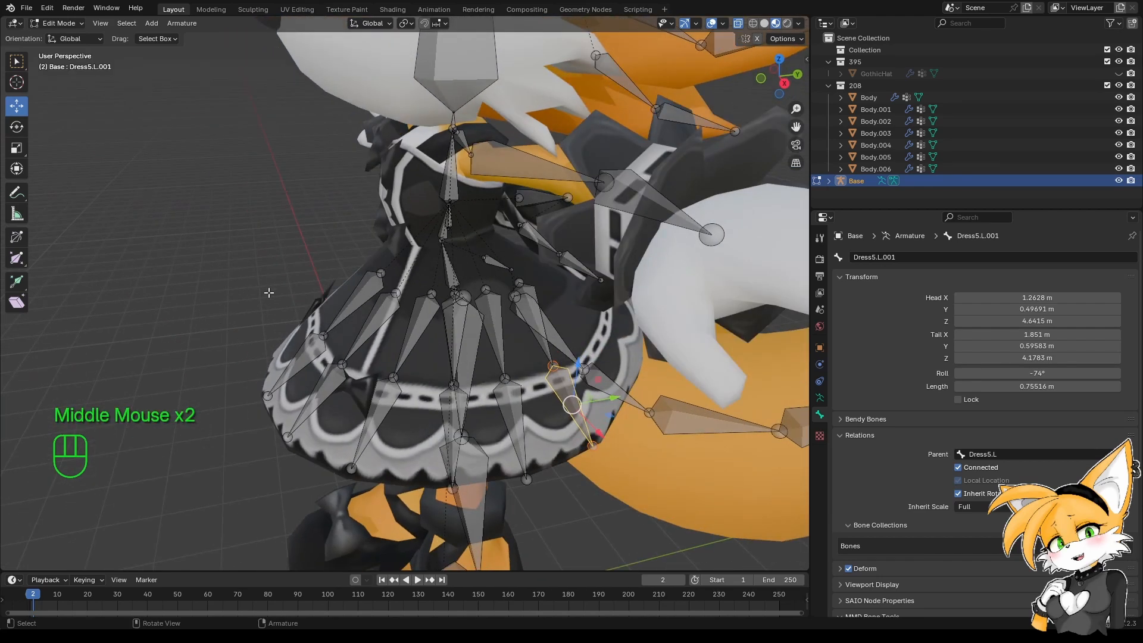
{"action": "middle_click_drag", "start_coordinate": [269, 293], "coordinate": [290, 317]}
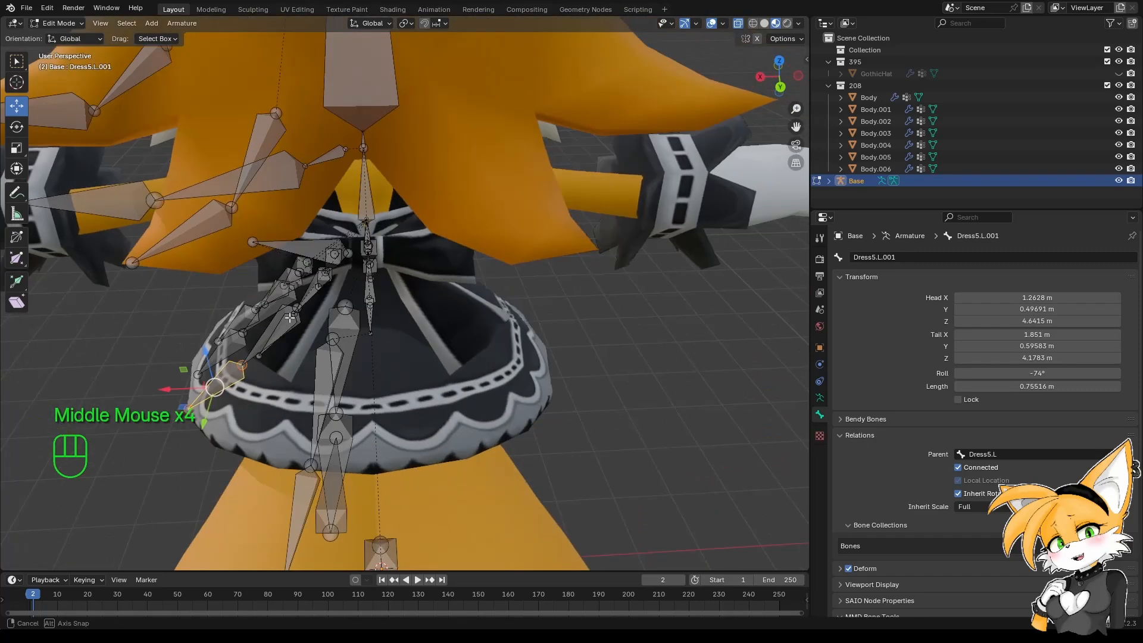
{"action": "middle_click_drag", "start_coordinate": [468, 366], "coordinate": [498, 297]}
{"action": "middle_click_drag", "start_coordinate": [296, 317], "coordinate": [584, 369]}
{"action": "middle_click_drag", "start_coordinate": [583, 369], "coordinate": [409, 459]}
Duplicate the left forearm bone and move the copy about 0.86 m along X onto the hand.
{"action": "scroll", "coordinate": [452, 417], "scroll_direction": "up", "scroll_amount": 2}
{"action": "scroll", "coordinate": [387, 424], "scroll_direction": "up", "scroll_amount": 1}
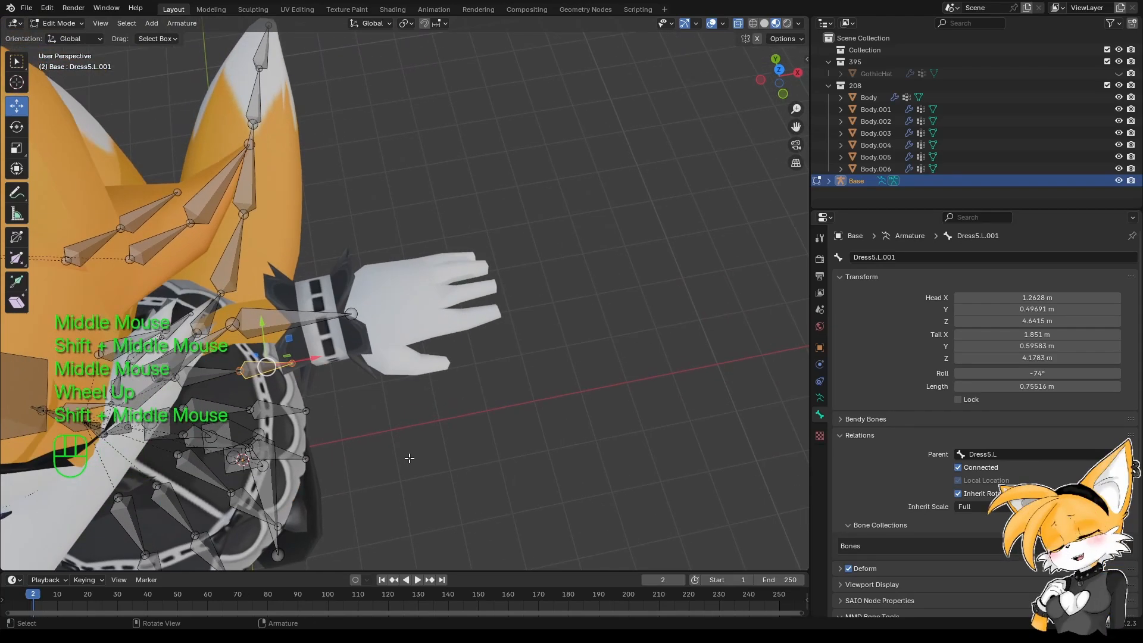
{"action": "left_click", "coordinate": [321, 313]}
{"action": "key", "text": "shift+d"}
{"action": "right_click", "coordinate": [346, 349], "text": "shift"}
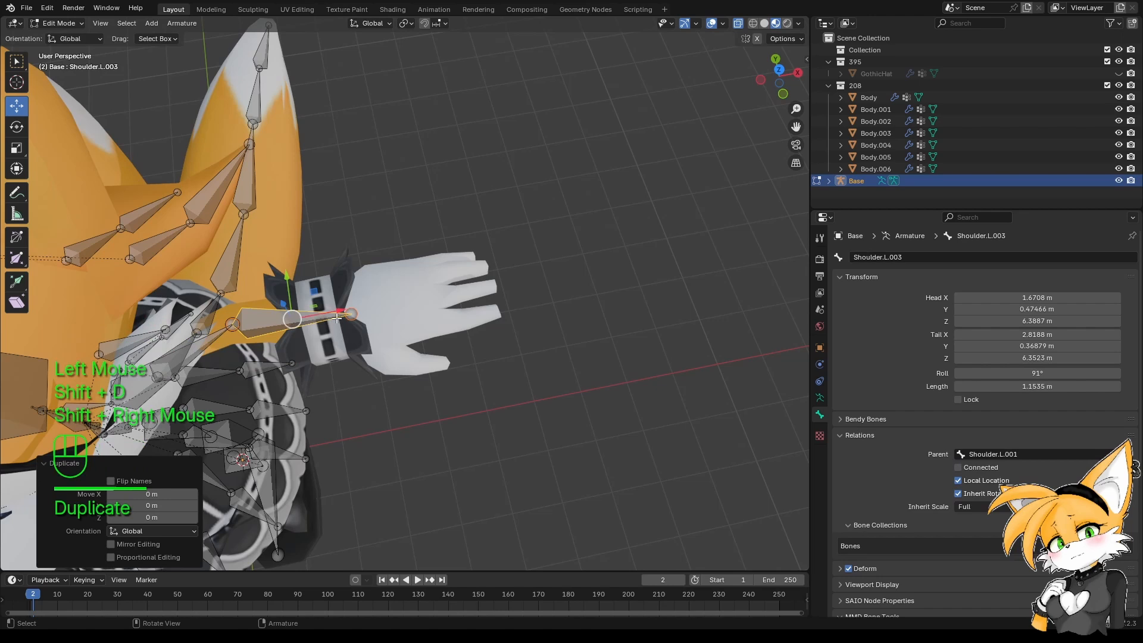
{"action": "left_click_drag", "start_coordinate": [337, 319], "coordinate": [411, 332]}
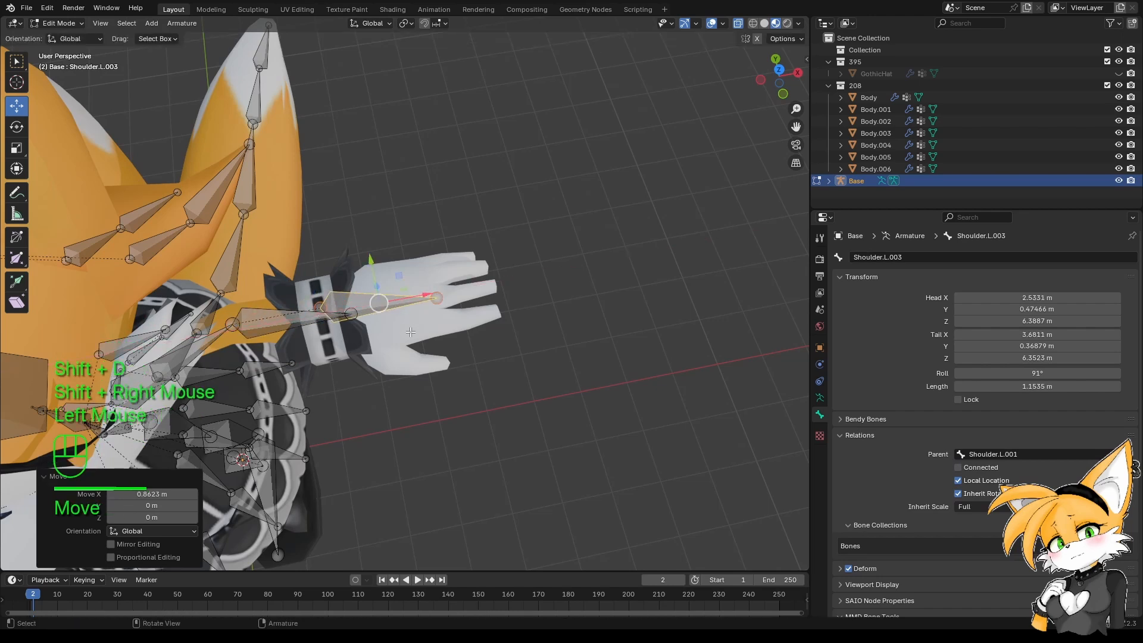
Straighten the copied bone along the hand in top view by shifting its base, and scale the bone to 0.581.
{"action": "middle_click_drag", "start_coordinate": [411, 332], "coordinate": [276, 358]}
{"action": "key", "text": "KP_7"}
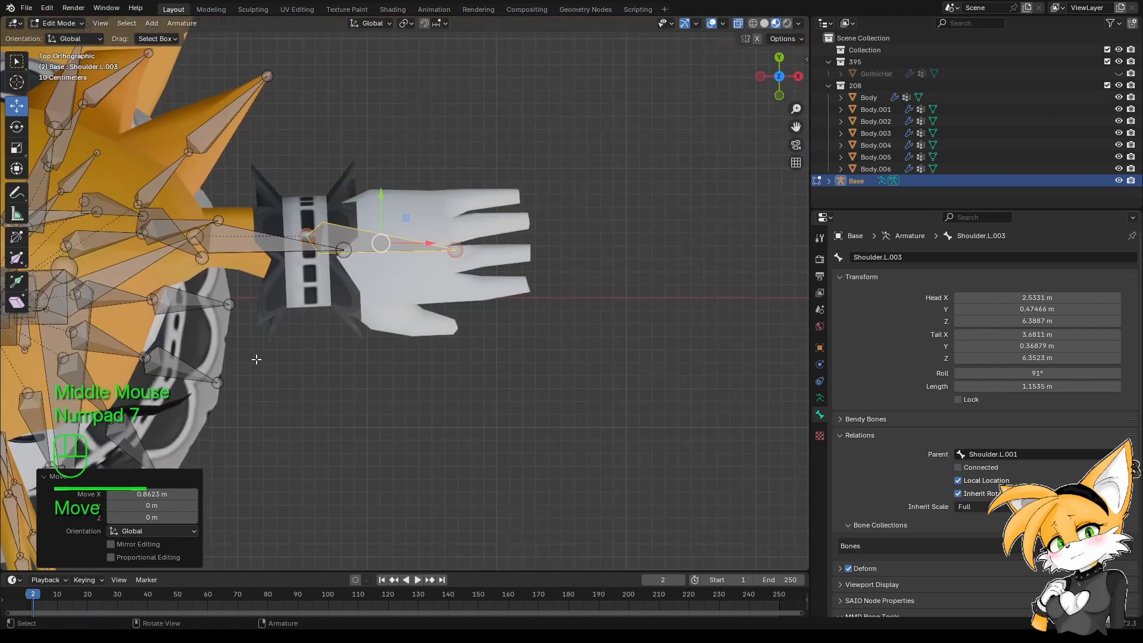
{"action": "left_click", "coordinate": [305, 238]}
{"action": "left_click_drag", "start_coordinate": [307, 215], "coordinate": [308, 234]}
{"action": "left_click", "coordinate": [369, 252]}
{"action": "key", "text": "s"}
{"action": "left_click", "coordinate": [420, 275]}
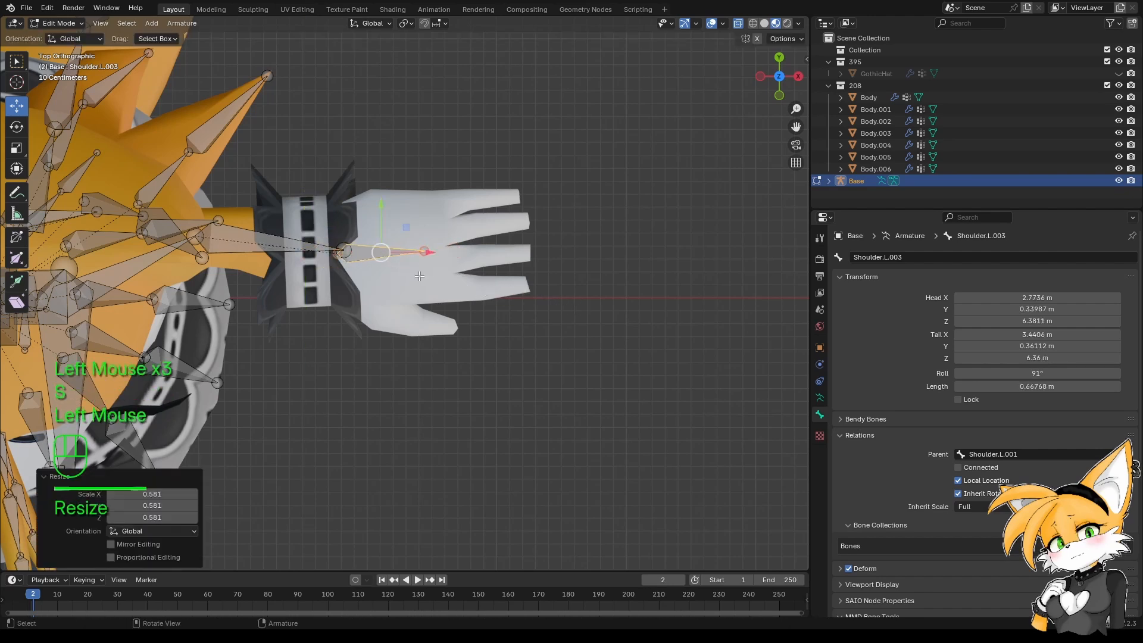
Fine-tune both ends of the hand bone along X so it runs from the wrist into the palm.
{"action": "left_click_drag", "start_coordinate": [424, 260], "coordinate": [388, 253]}
{"action": "left_click", "coordinate": [439, 250]}
{"action": "left_click", "coordinate": [352, 257]}
{"action": "left_click", "coordinate": [393, 251]}
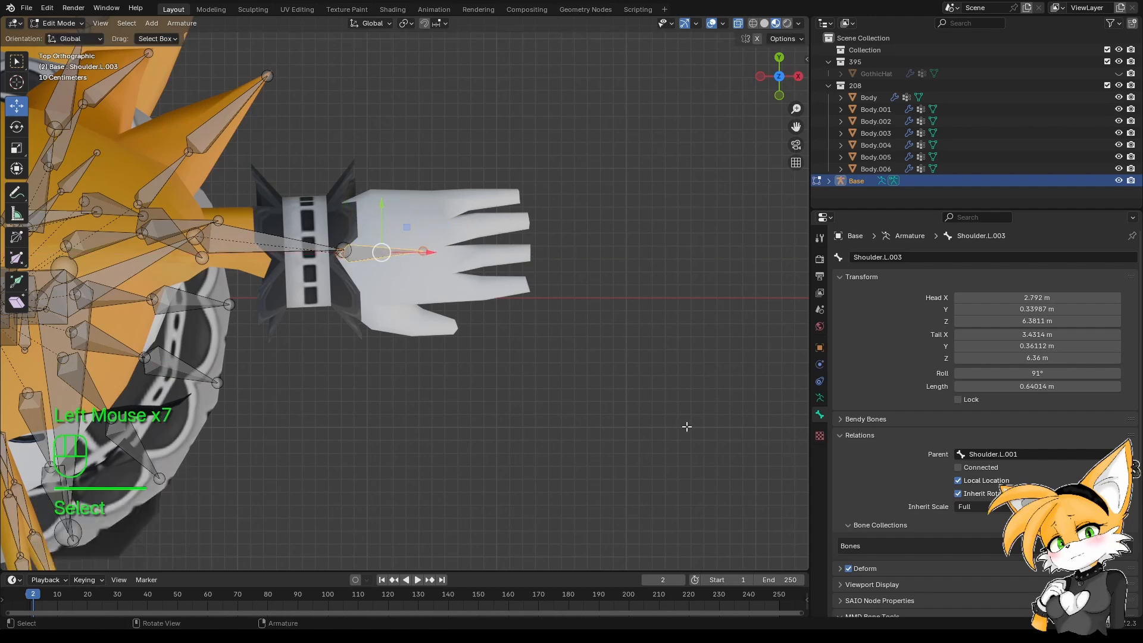
{"action": "left_click", "coordinate": [1038, 454]}
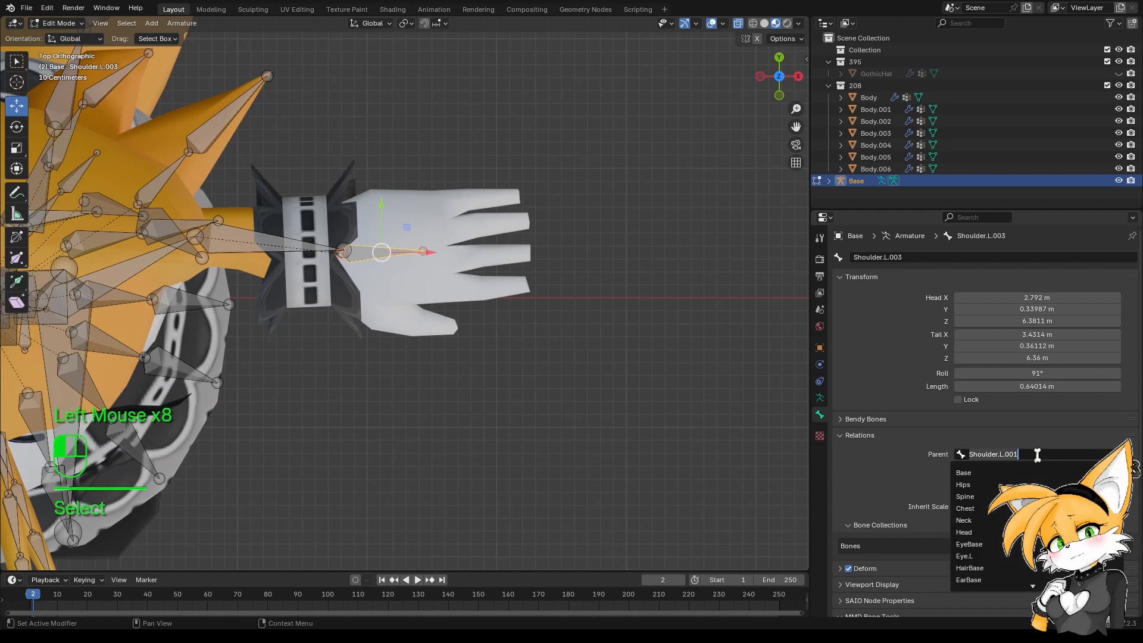
{"action": "key", "text": "BackSpace"}
{"action": "type", "text": "lower"}
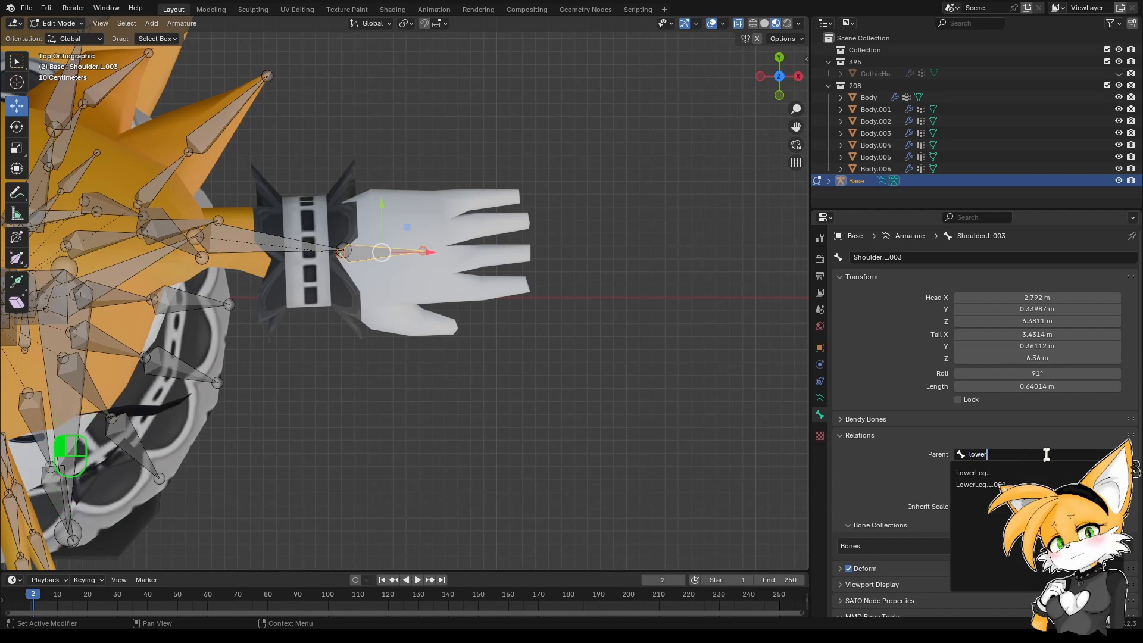
Rename the left forearm bone as LowerArm.L.
{"action": "left_click", "coordinate": [249, 245]}
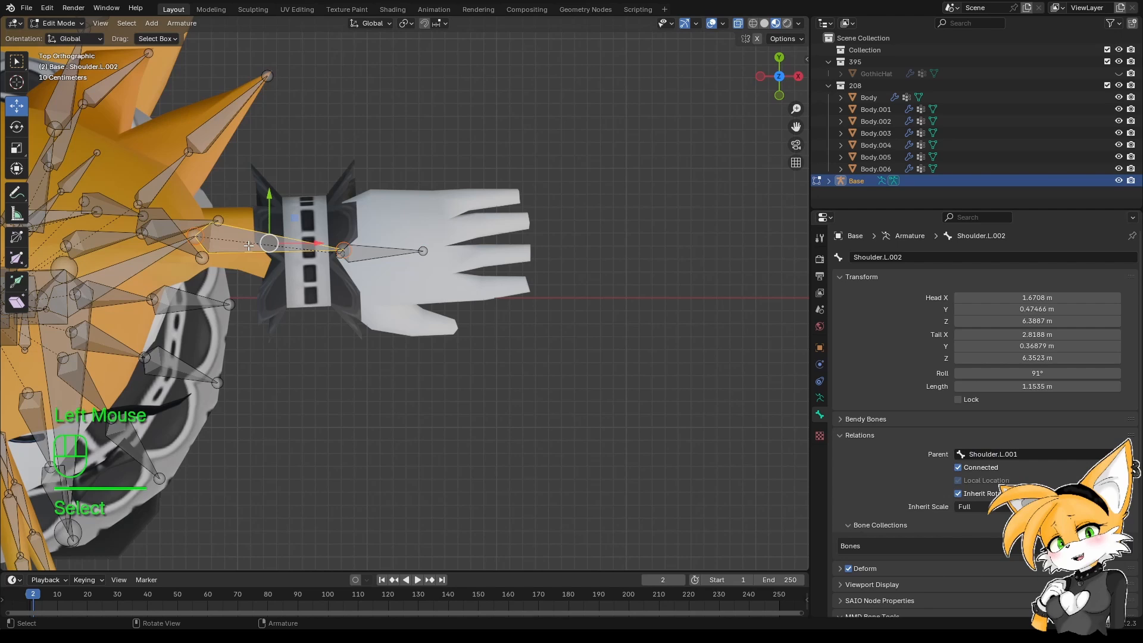
{"action": "key", "text": "F2"}
{"action": "type", "text": "L"}
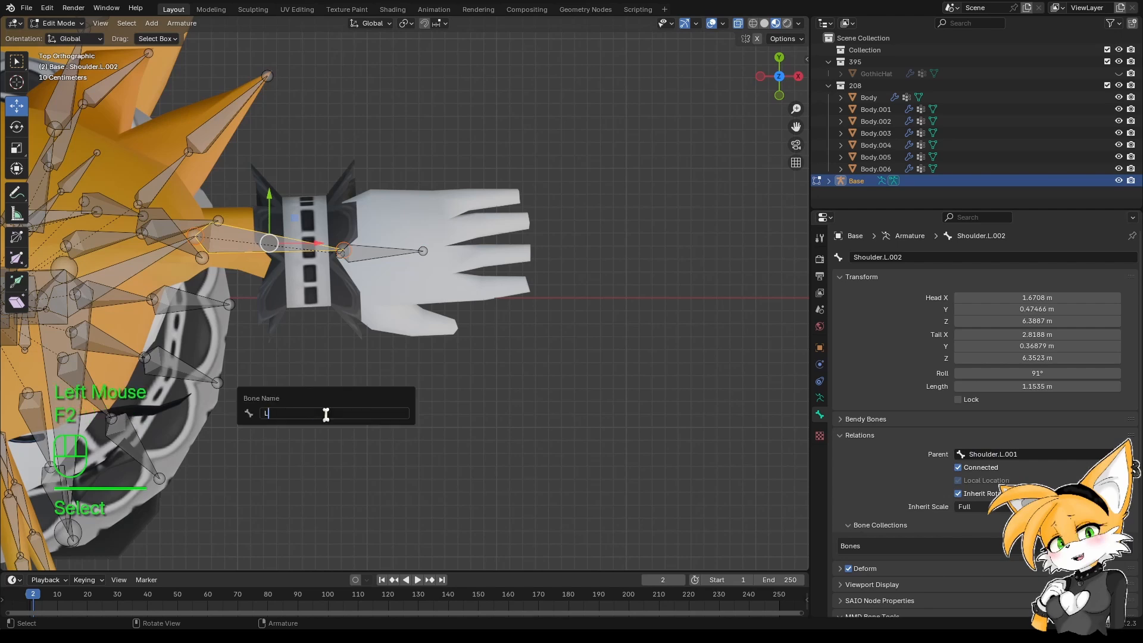
{"action": "type", "text": "ower"}
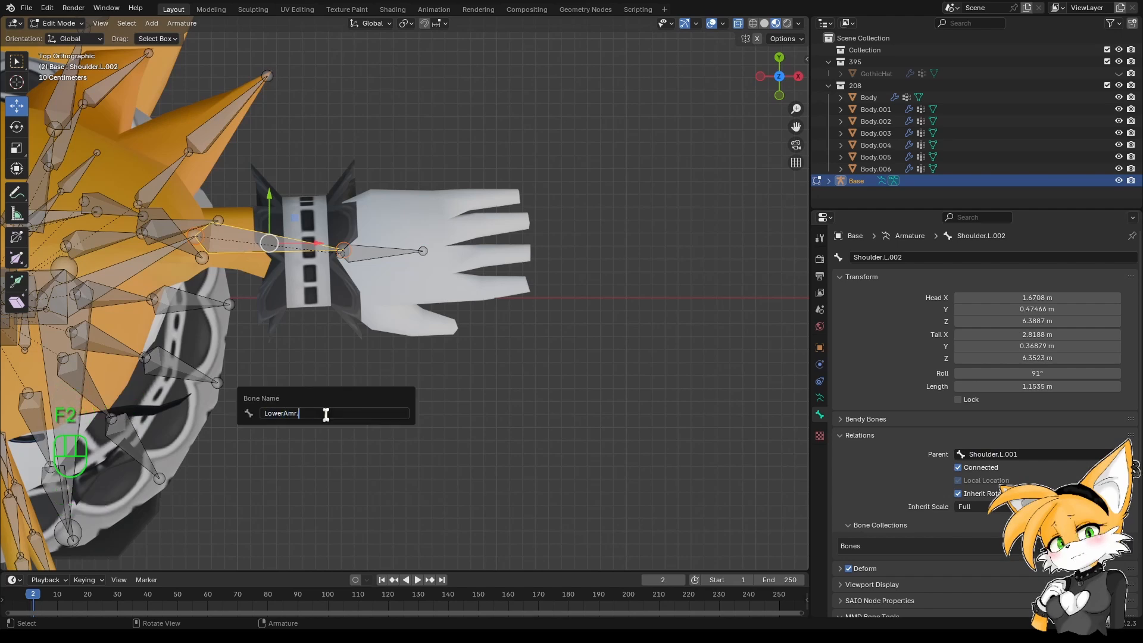
{"action": "type", "text": "Amr."}
{"action": "key", "text": "BackSpace"}
{"action": "type", "text": "L"}
{"action": "key", "text": "Return"}
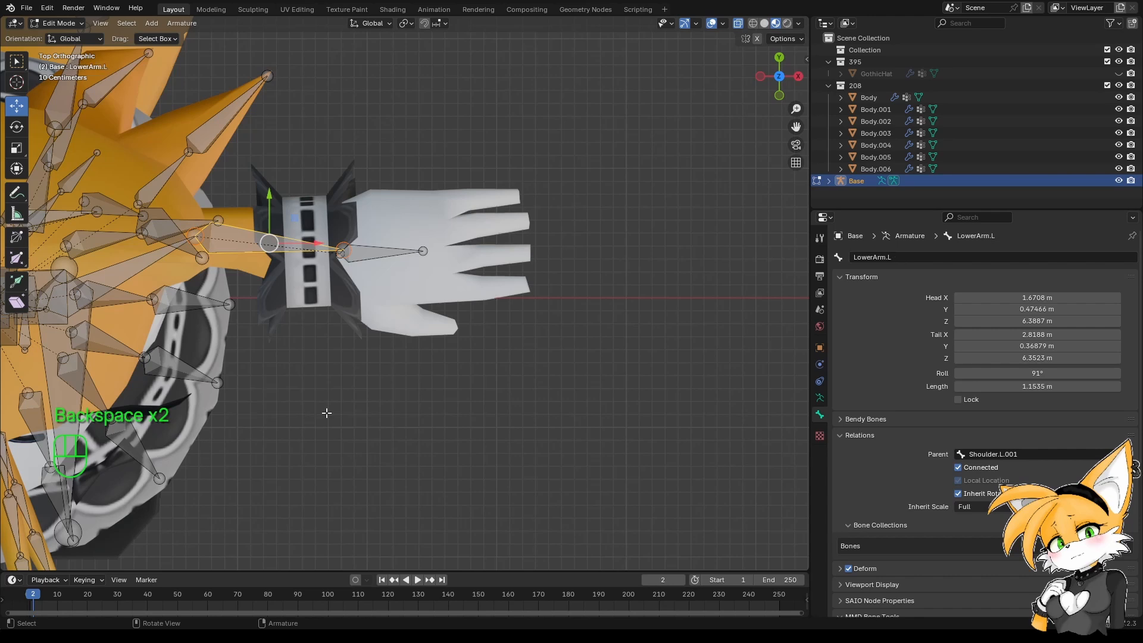
Rename the left upper arm bone as UpperArm.L.
{"action": "middle_click_drag", "start_coordinate": [327, 412], "coordinate": [173, 354]}
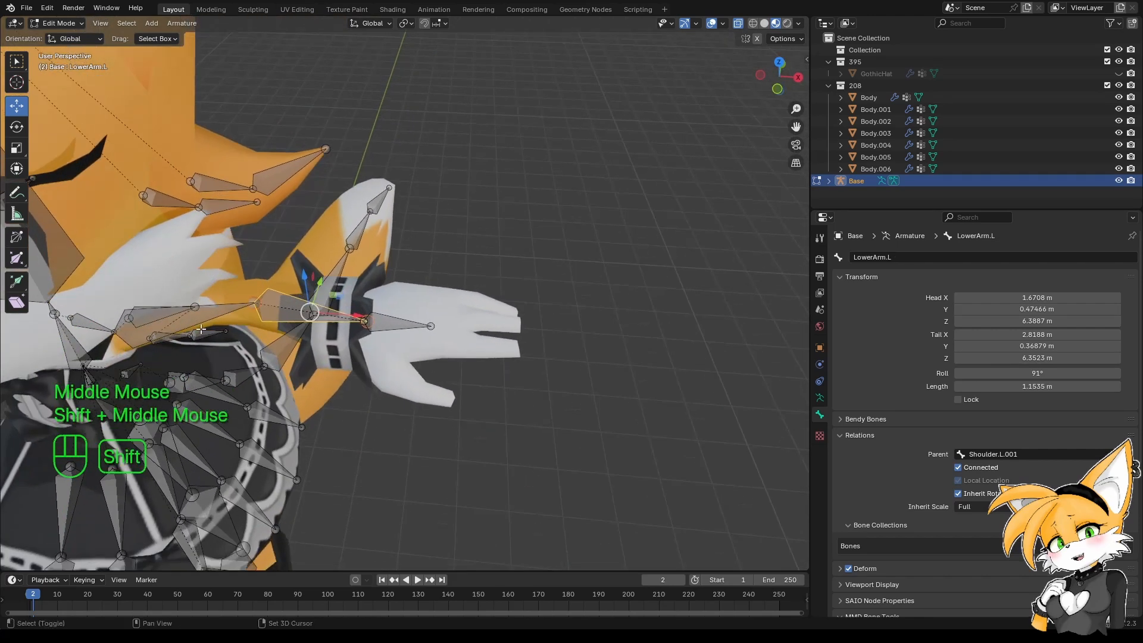
{"action": "left_click", "coordinate": [163, 350]}
{"action": "key", "text": "F2"}
{"action": "key", "text": "BackSpace"}
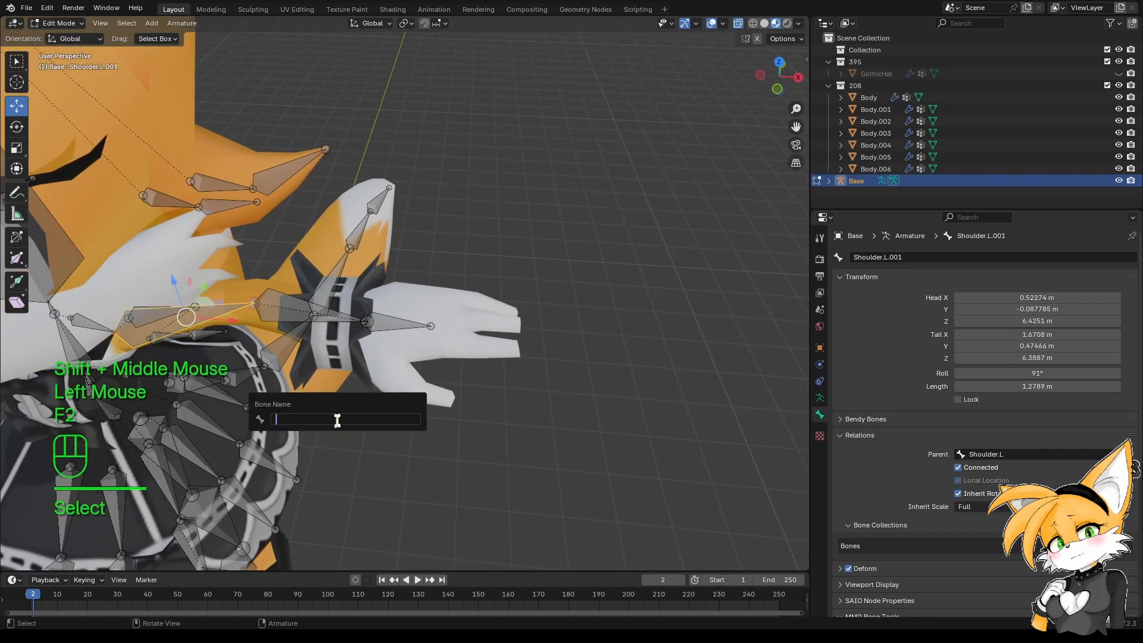
{"action": "type", "text": "UpperArm"}
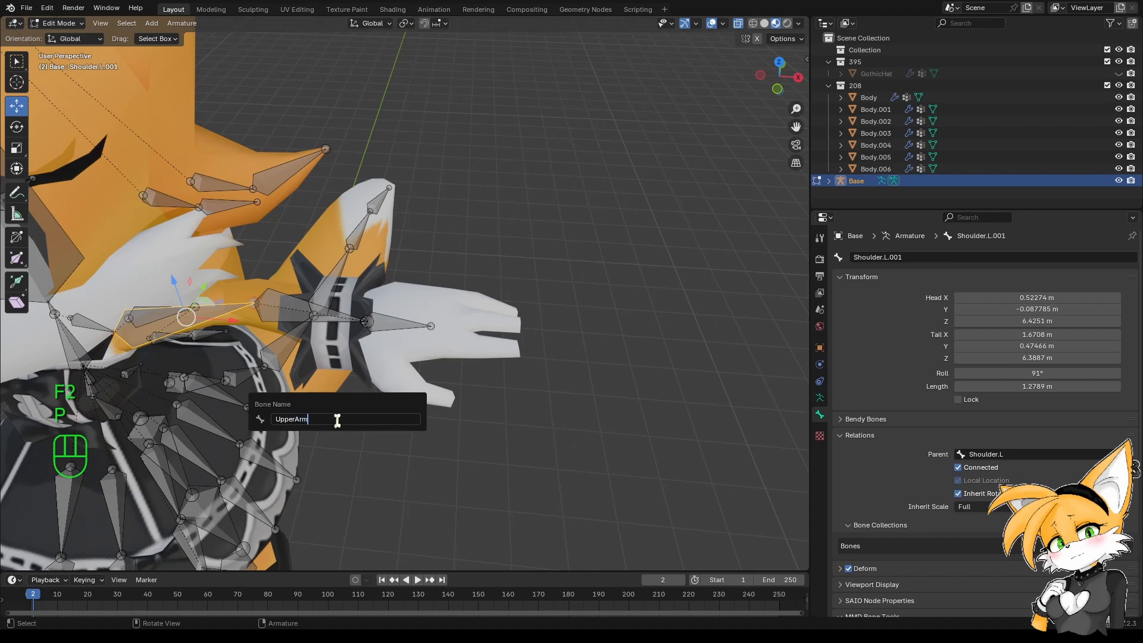
{"action": "type", "text": ".L"}
{"action": "key", "text": "Return"}
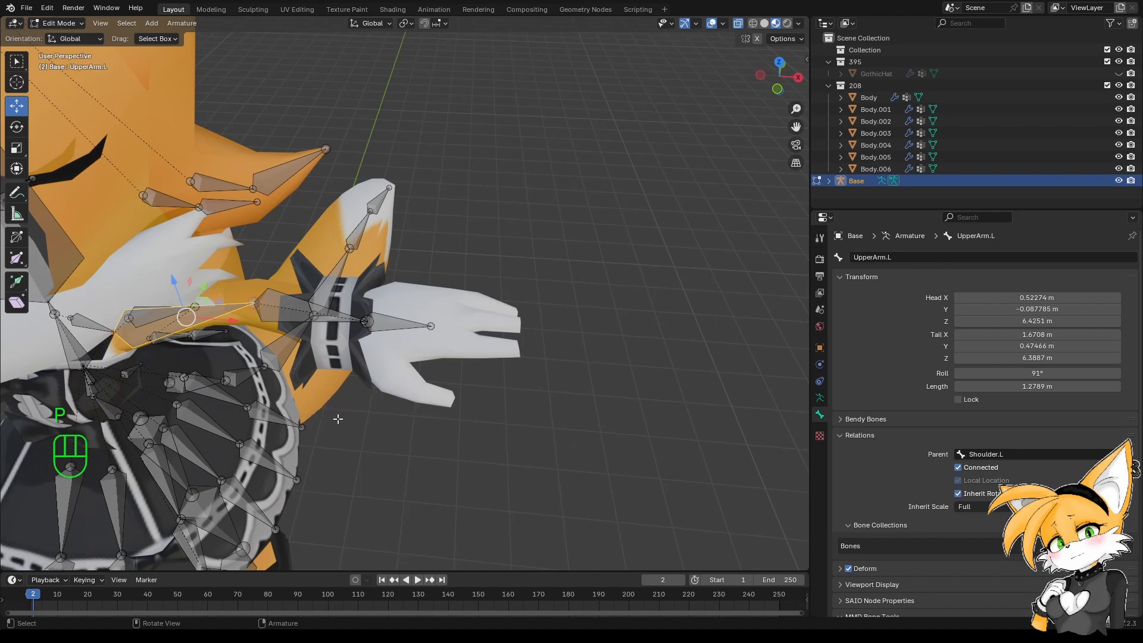
Set LowerArm.L as the hand bone's parent and make the bone connected to it.
{"action": "left_click", "coordinate": [390, 322]}
{"action": "double_click", "coordinate": [1039, 456]}
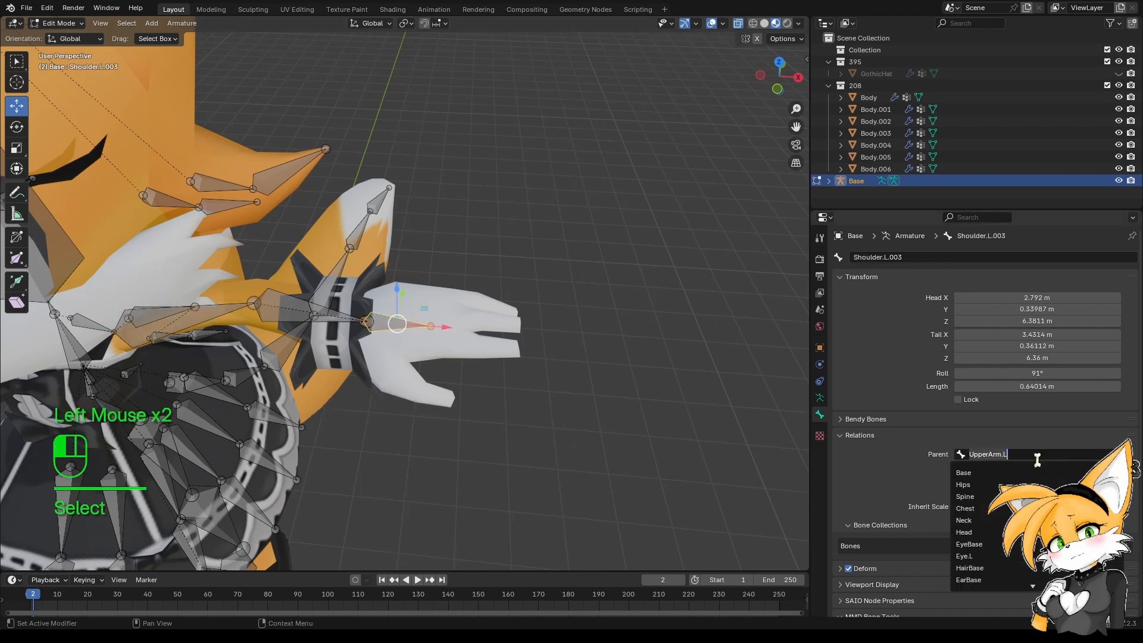
{"action": "key", "text": "ctrl+a"}
{"action": "key", "text": "BackSpace"}
{"action": "type", "text": "Lower"}
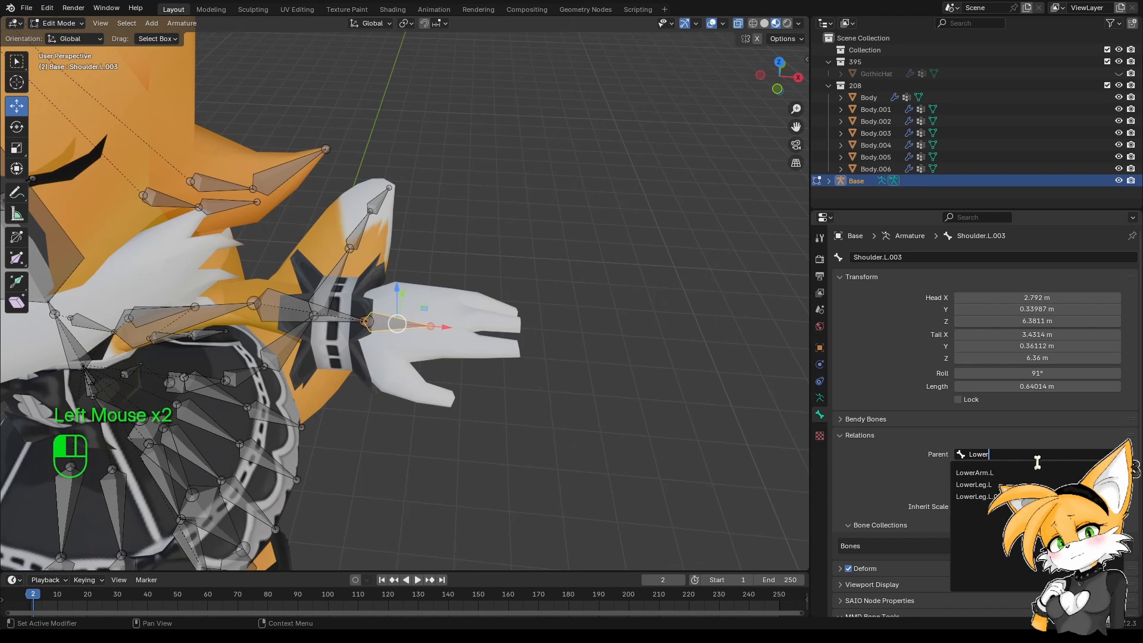
{"action": "left_click", "coordinate": [1030, 473]}
{"action": "left_click", "coordinate": [958, 467]}
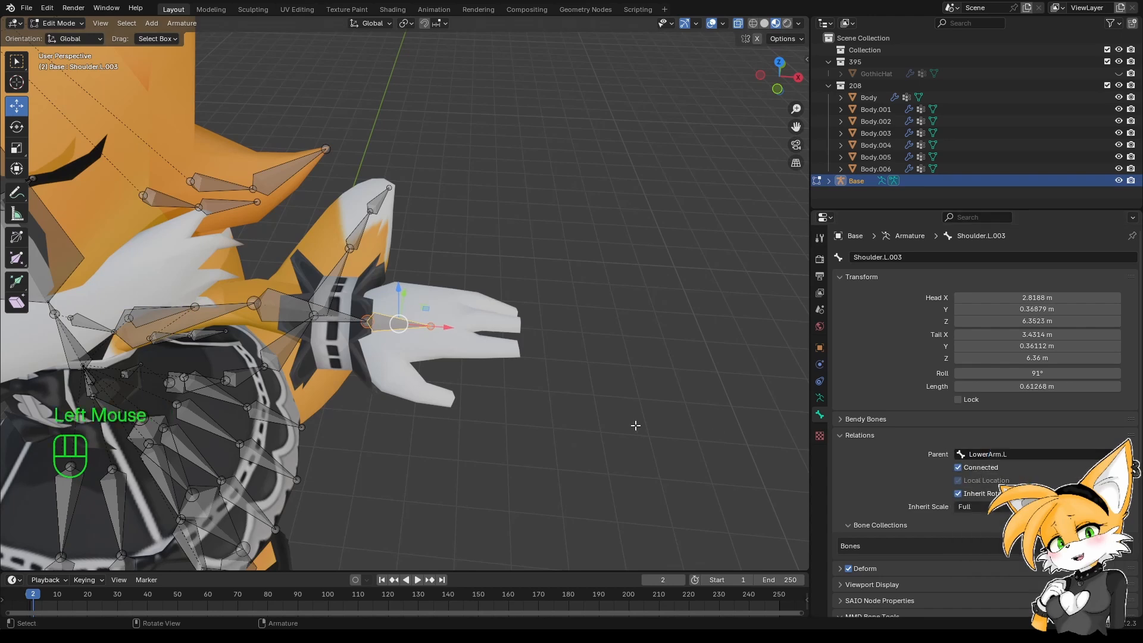
Align the hand bone in top view, moving the wrist joint about -0.028 m and the bone's tip about -0.02 m along Y.
{"action": "middle_click_drag", "start_coordinate": [636, 492], "coordinate": [500, 332]}
{"action": "key", "text": "KP_7"}
{"action": "left_click", "coordinate": [346, 269]}
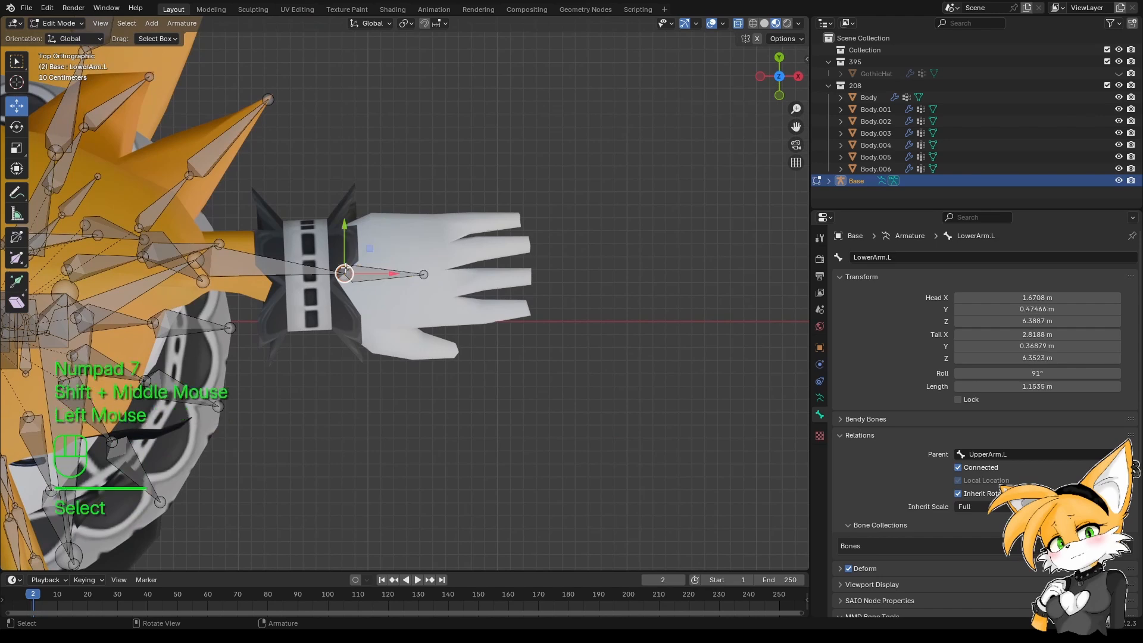
{"action": "left_click", "coordinate": [343, 241]}
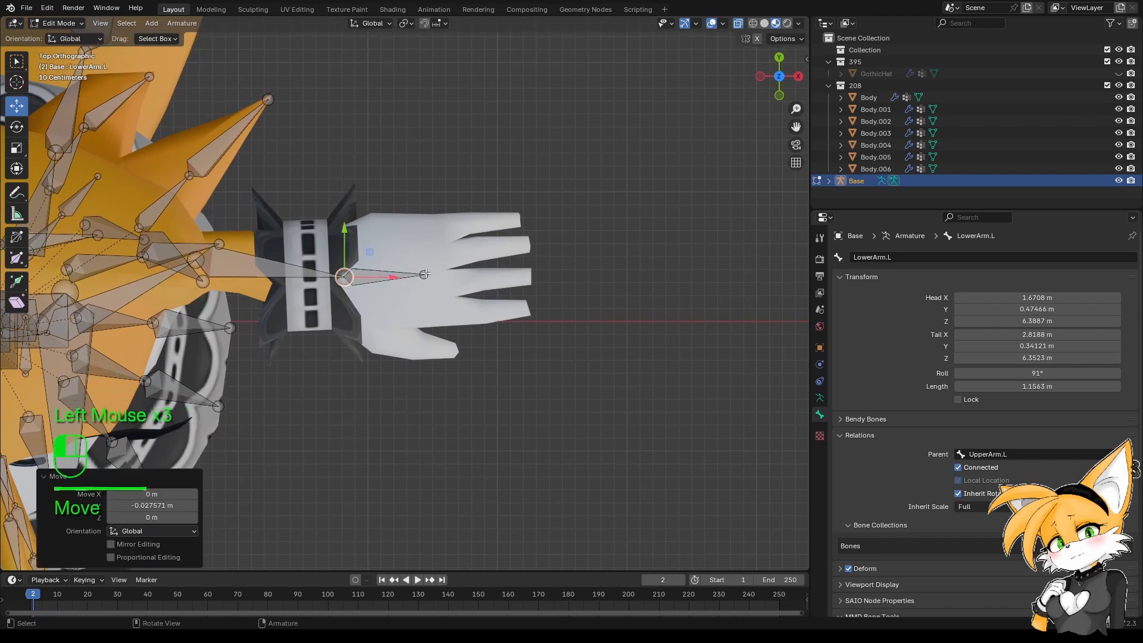
{"action": "left_click", "coordinate": [425, 244]}
{"action": "left_click_drag", "start_coordinate": [425, 244], "coordinate": [391, 277]}
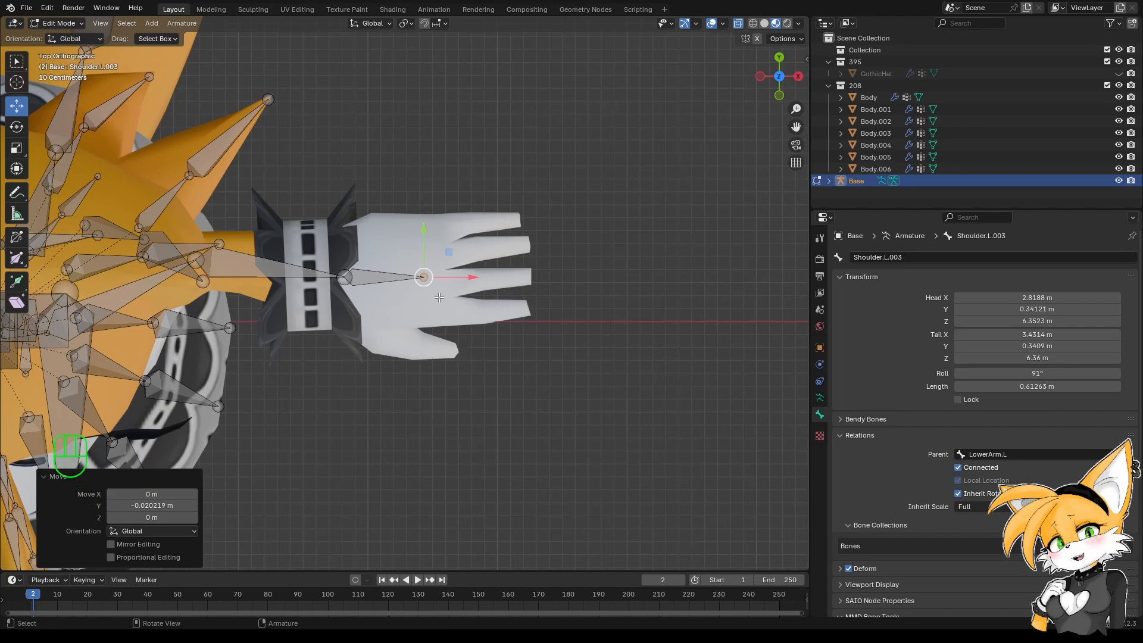
Rename the left hand bone as Hand.L.
{"action": "middle_click_drag", "start_coordinate": [424, 397], "coordinate": [424, 372], "text": "shift"}
{"action": "left_click", "coordinate": [389, 245]}
{"action": "key", "text": "F2"}
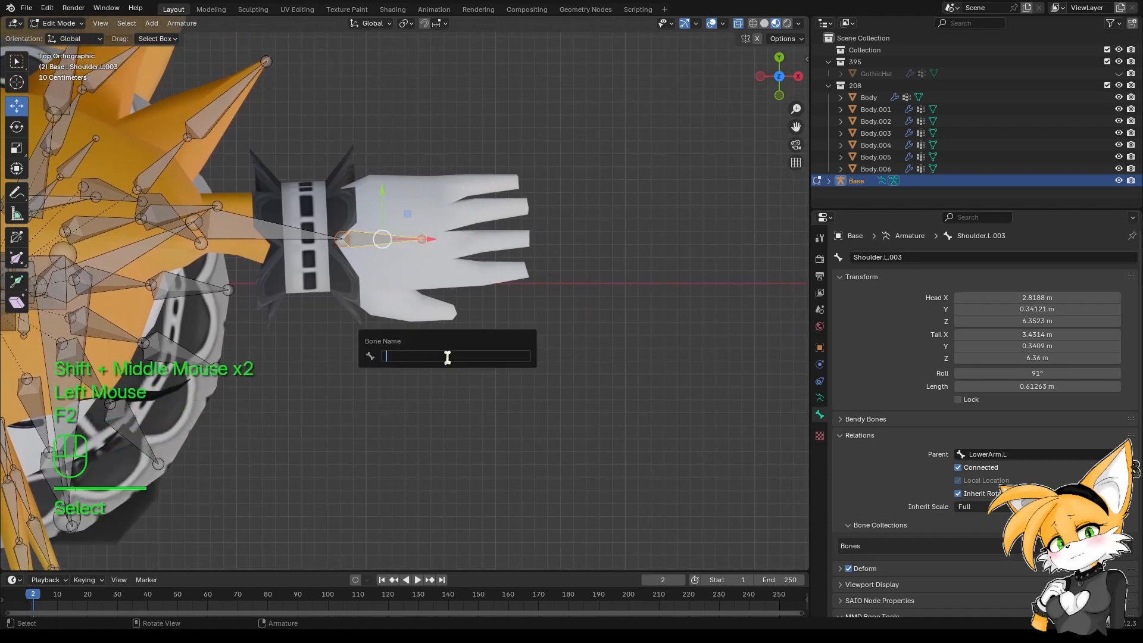
{"action": "type", "text": "Hand.L"}
{"action": "key", "text": "Return"}
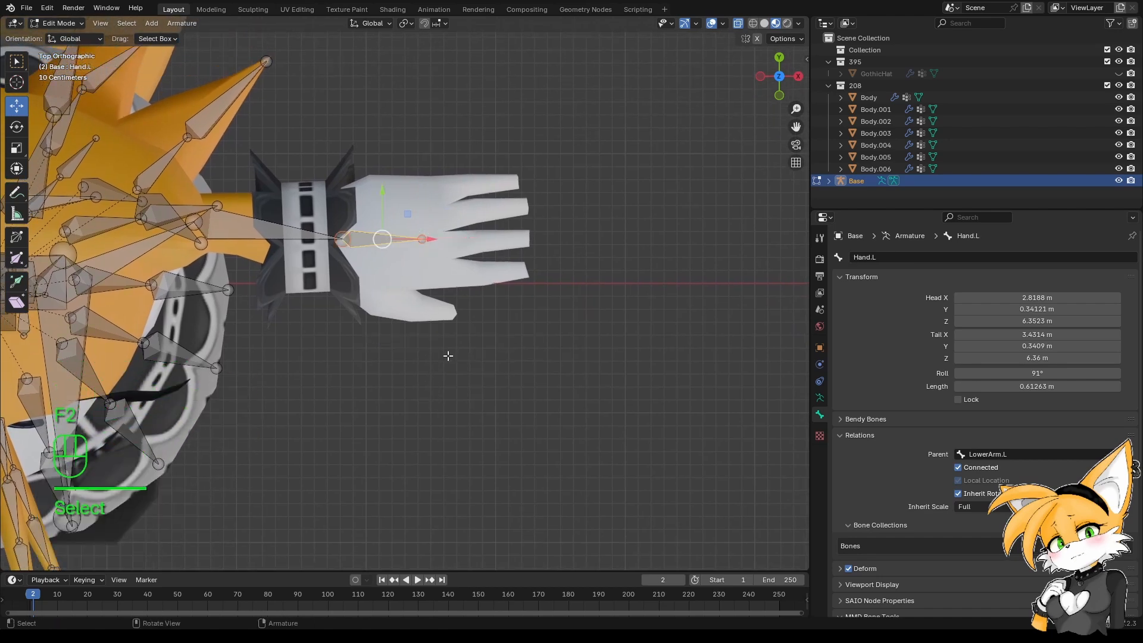
Duplicate Hand.L and move the copy onto the thumb, about 0.028 m along X and -0.51 m along Y.
{"action": "key", "text": "shift+d"}
{"action": "right_click", "coordinate": [447, 352], "text": "shift"}
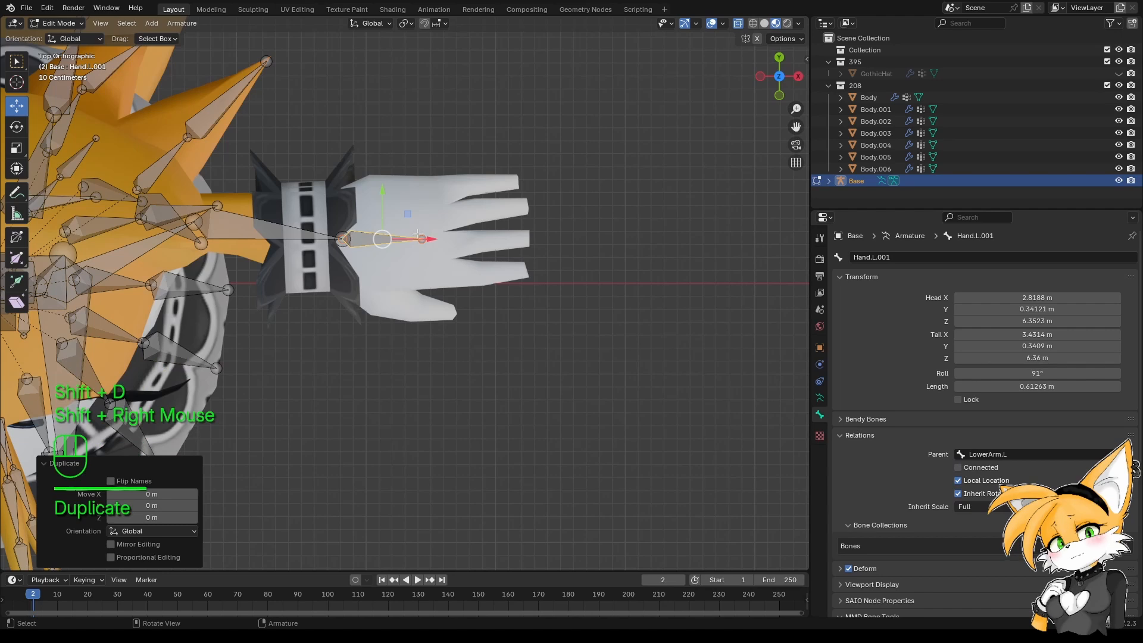
{"action": "left_click_drag", "start_coordinate": [421, 265], "coordinate": [420, 291]}
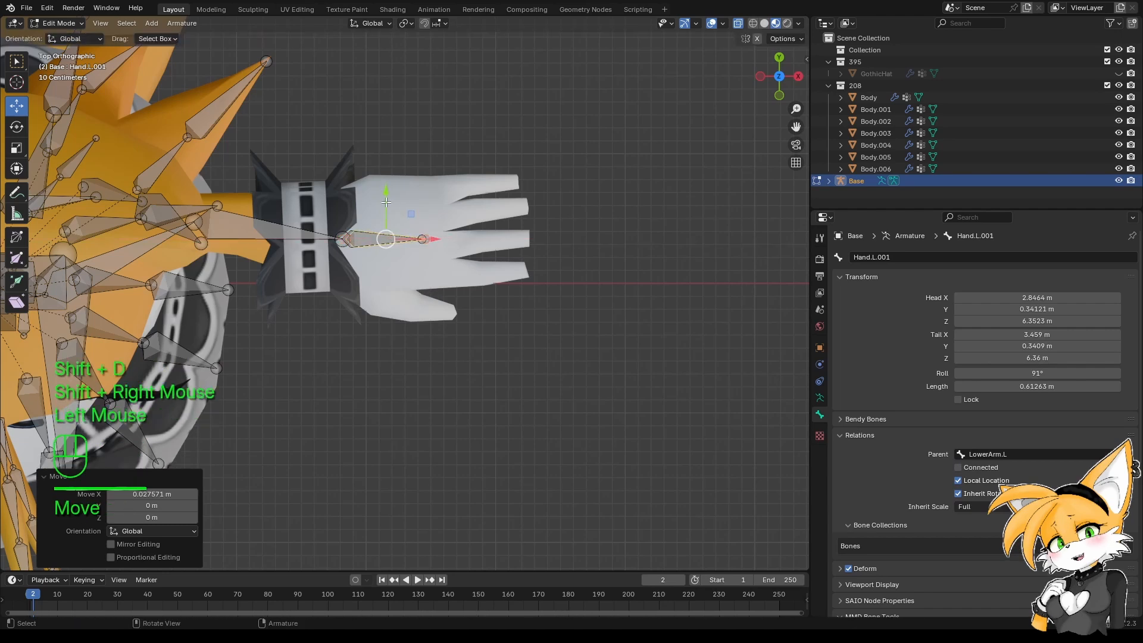
{"action": "left_click_drag", "start_coordinate": [386, 206], "coordinate": [399, 275]}
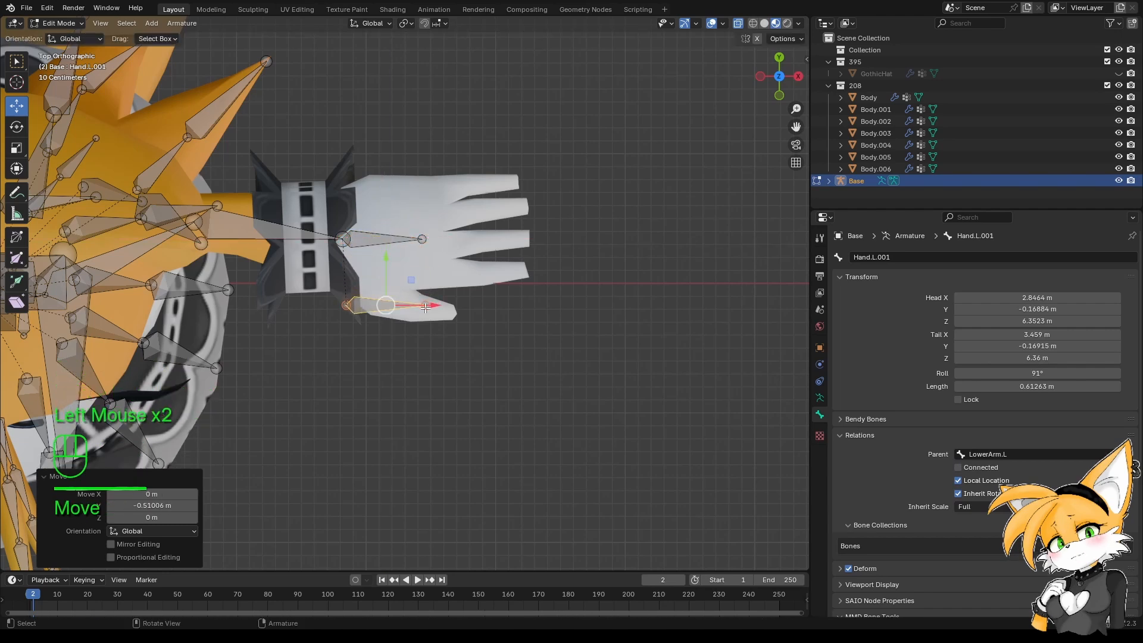
Fit the thumb bone in top view, moving its tip about 0.234 m X and -0.055 m Y, its base about 0.156 m X and 0.041 m Y.
{"action": "left_click", "coordinate": [425, 307]}
{"action": "left_click_drag", "start_coordinate": [465, 309], "coordinate": [461, 283]}
{"action": "left_click", "coordinate": [346, 305]}
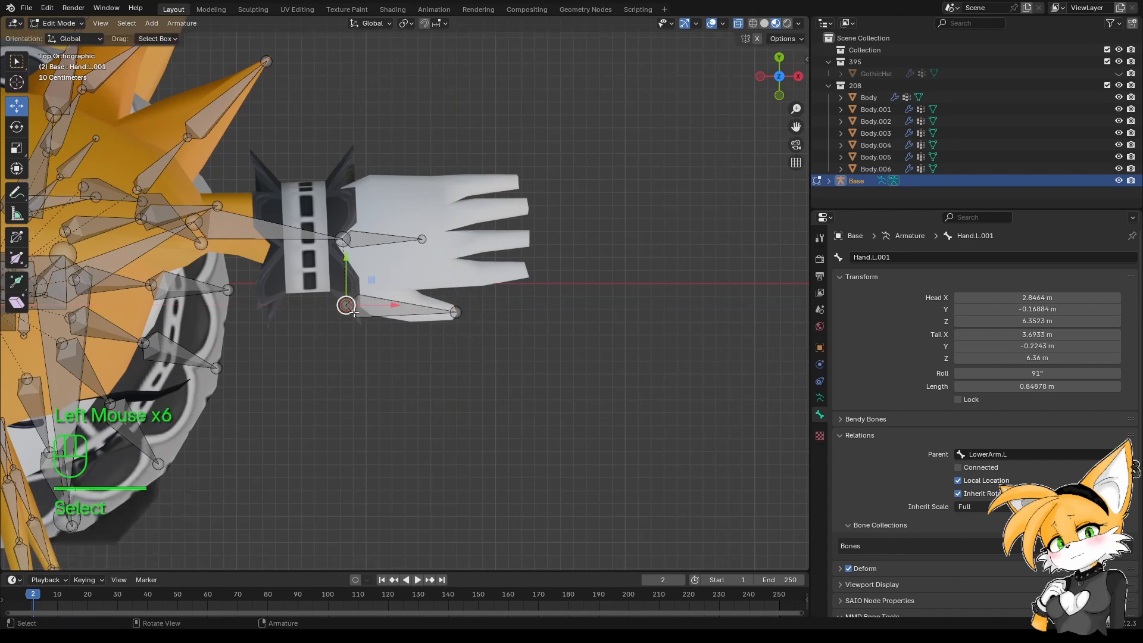
{"action": "left_click_drag", "start_coordinate": [388, 305], "coordinate": [400, 321]}
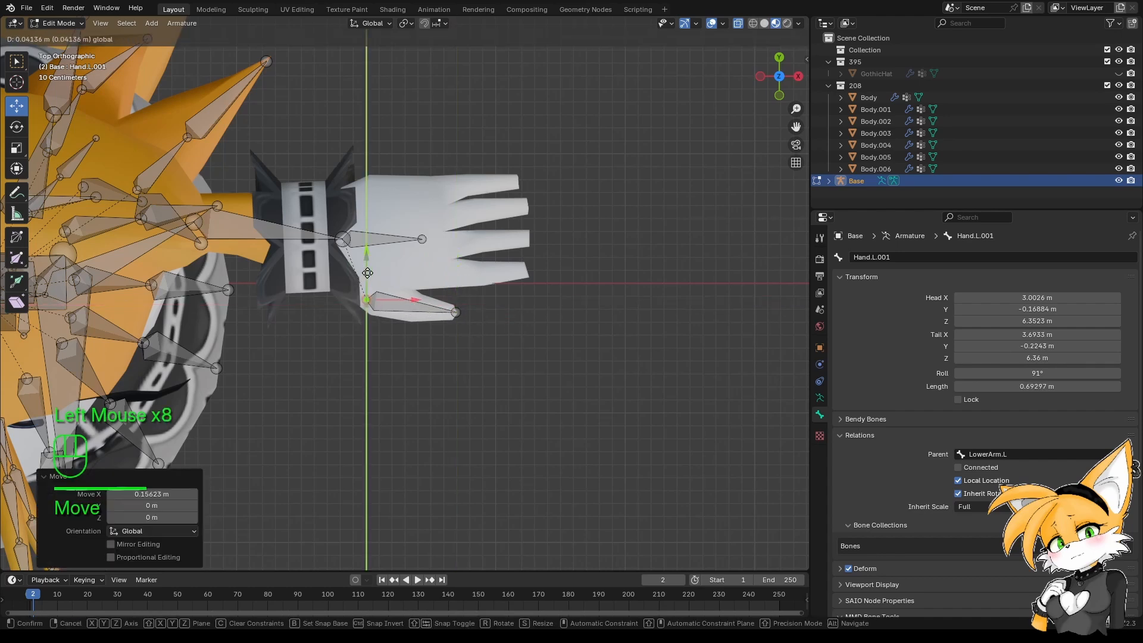
Set Hand.L as the parent of the thumb bone.
{"action": "left_click", "coordinate": [410, 317]}
{"action": "left_click", "coordinate": [999, 454]}
{"action": "type", "text": "Hand"}
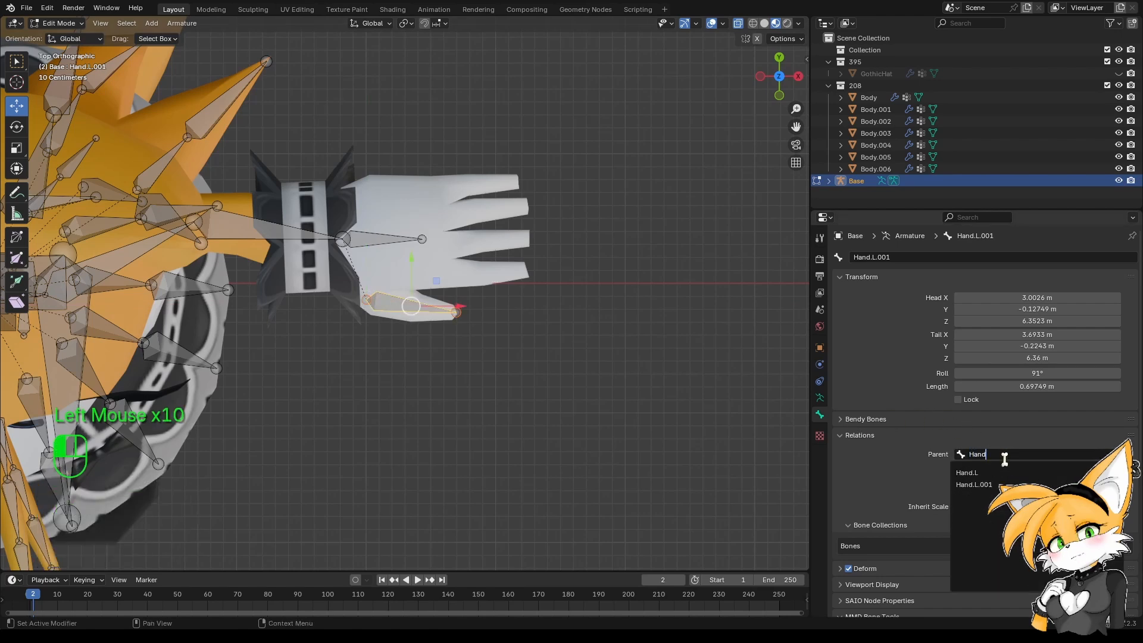
{"action": "left_click", "coordinate": [967, 472]}
Rename the left thumb bone as Thumb.L and deselect it.
{"action": "key", "text": "F2"}
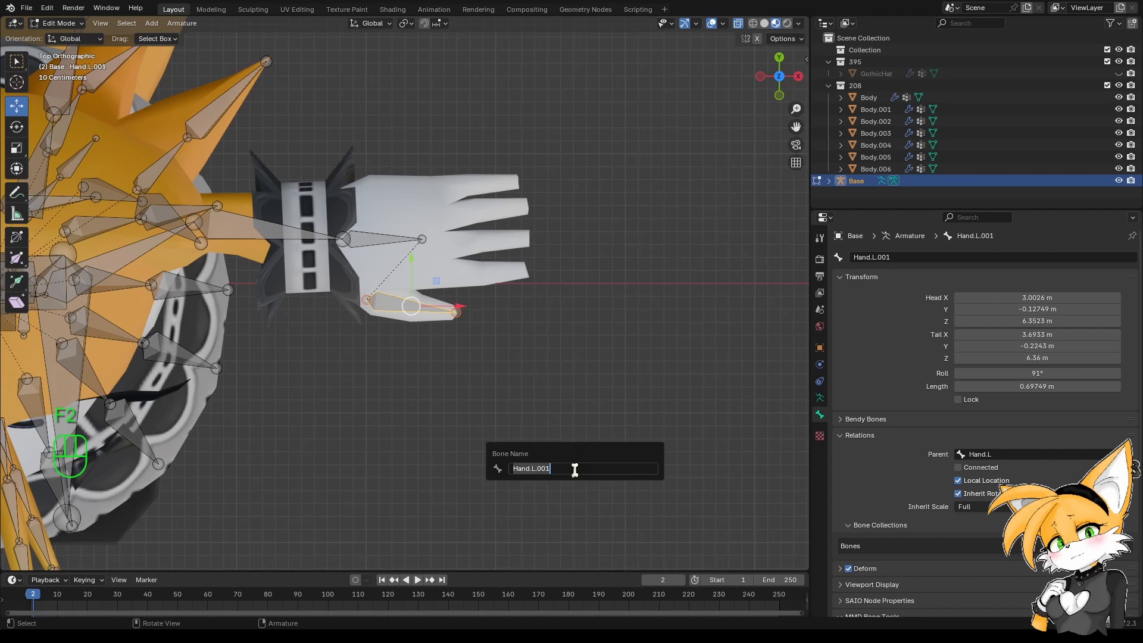
{"action": "type", "text": "Thumb.L"}
{"action": "key", "text": "Return"}
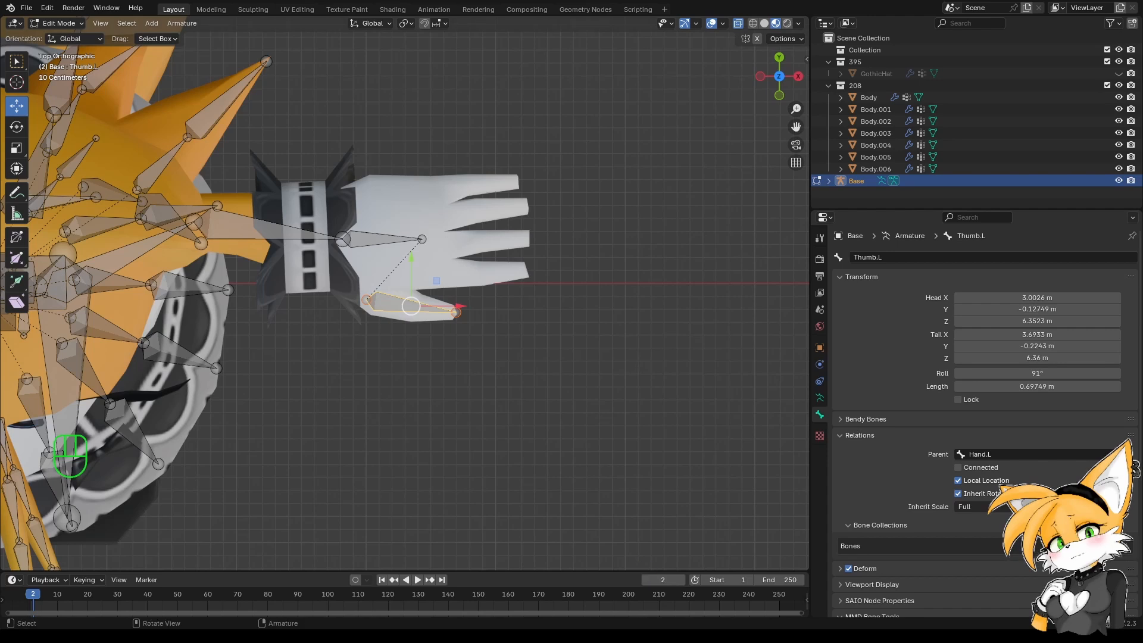
{"action": "left_click", "coordinate": [489, 429]}
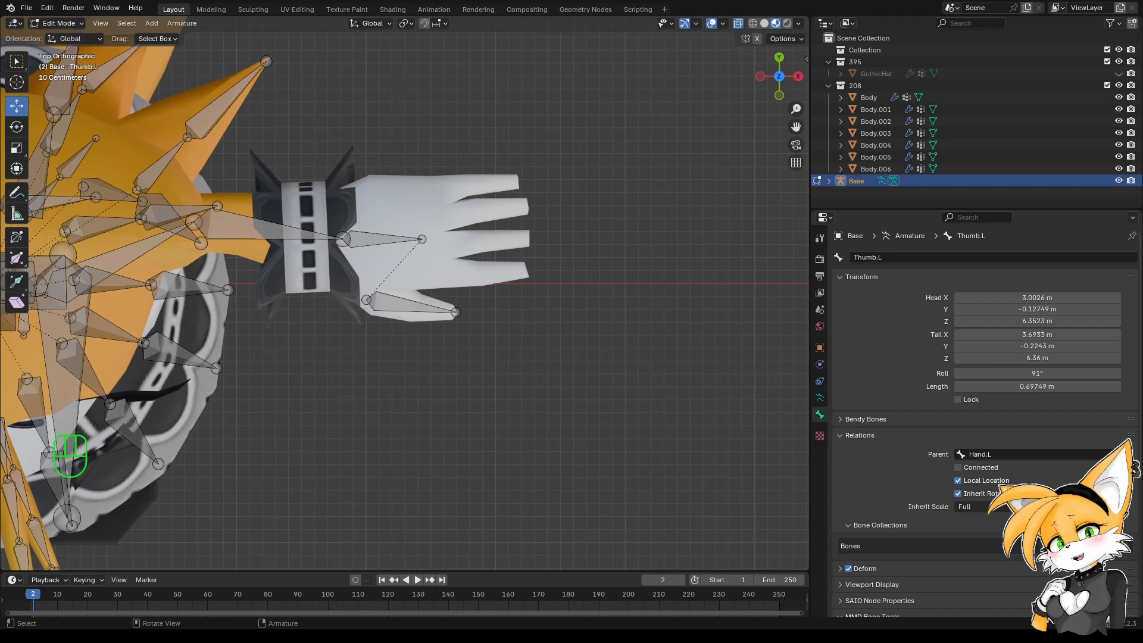
{"action": "left_click", "coordinate": [270, 398]}
In front view, lower Thumb.L's tip about 0.363 m and move its base about -0.101 m along X and -0.207 m along Z.
{"action": "middle_click_drag", "start_coordinate": [493, 412], "coordinate": [487, 361]}
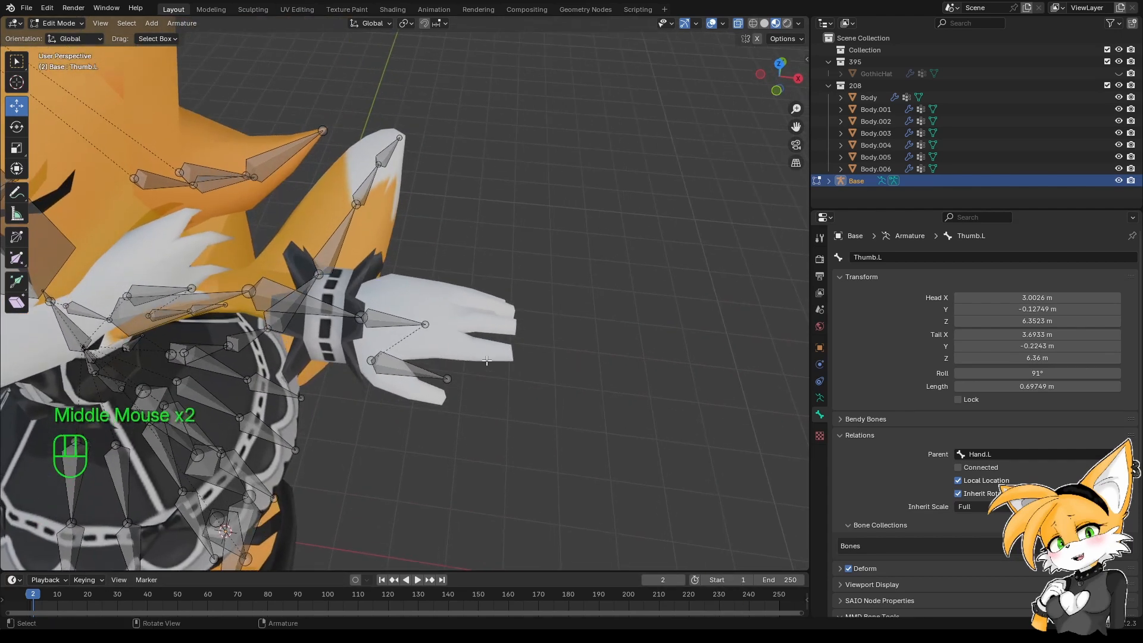
{"action": "key", "text": "KP_1"}
{"action": "left_click", "coordinate": [456, 368]}
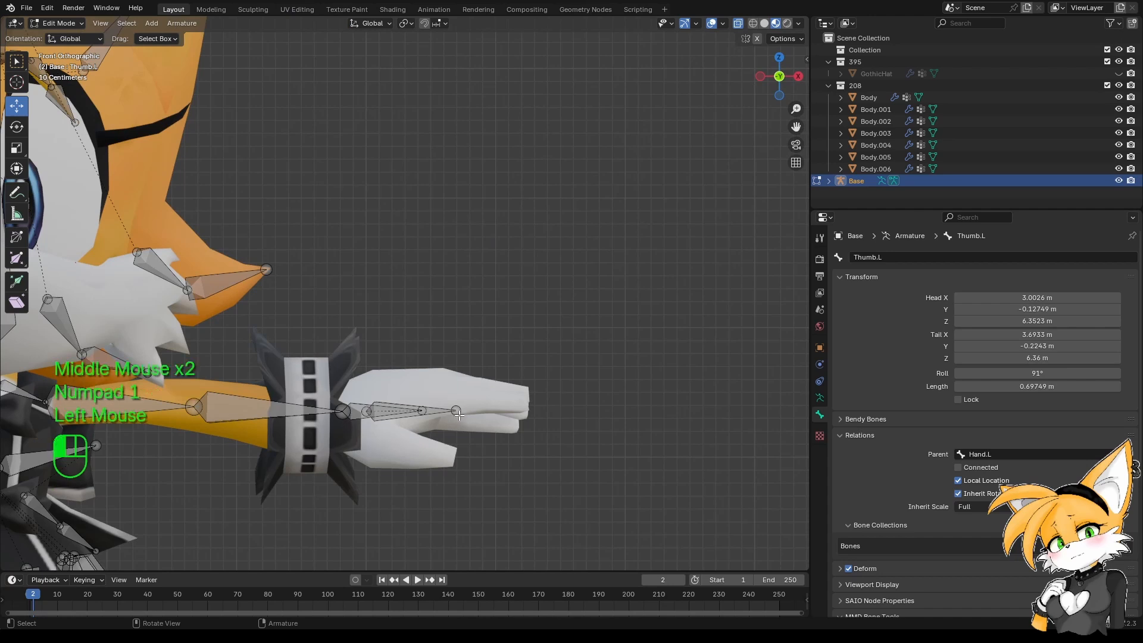
{"action": "left_click_drag", "start_coordinate": [457, 367], "coordinate": [456, 416]}
{"action": "left_click", "coordinate": [368, 411]}
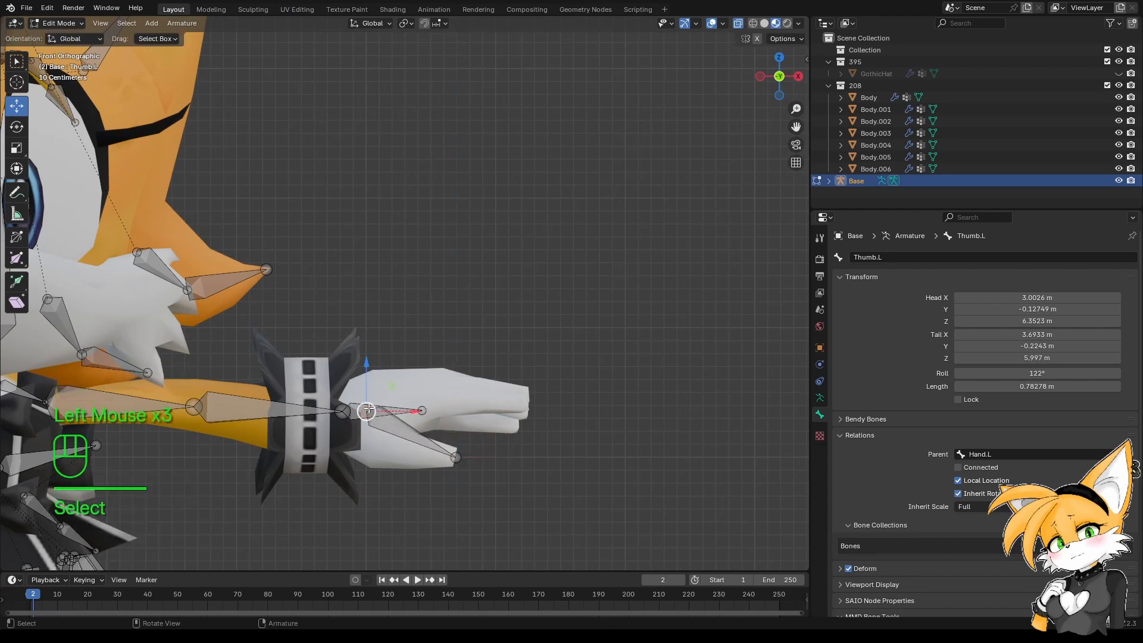
{"action": "left_click_drag", "start_coordinate": [366, 369], "coordinate": [389, 444]}
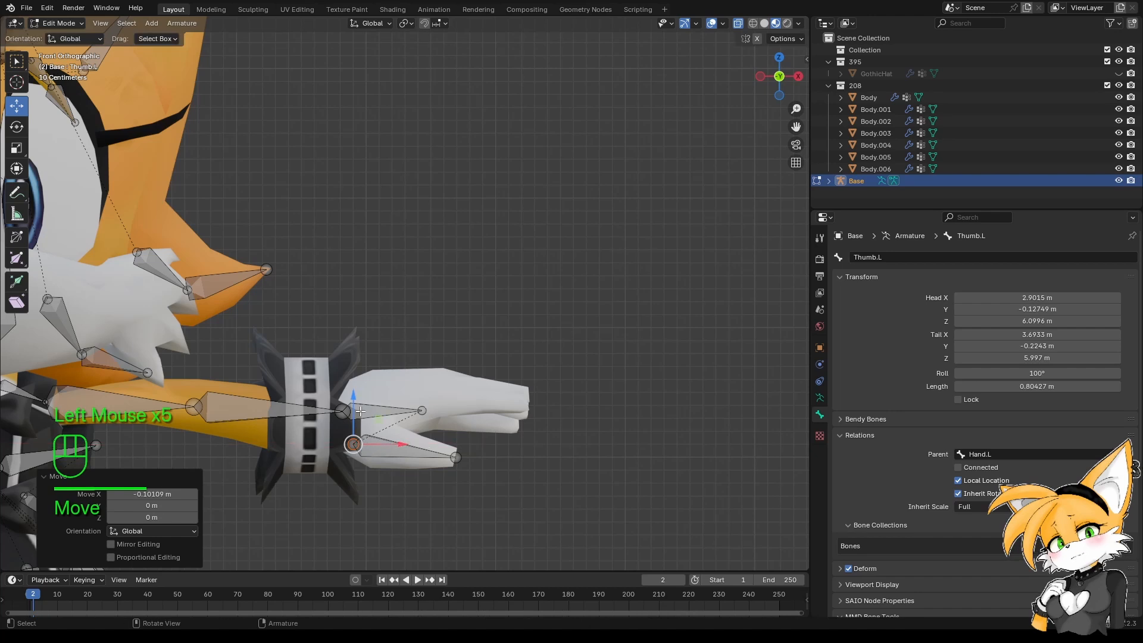
{"action": "left_click_drag", "start_coordinate": [353, 397], "coordinate": [354, 392]}
Duplicate Thumb.L and move the copy onto the index finger, about 0.409 m along X and 0.225 m along Y.
{"action": "middle_click_drag", "start_coordinate": [466, 439], "coordinate": [443, 478]}
{"action": "key", "text": "KP_7"}
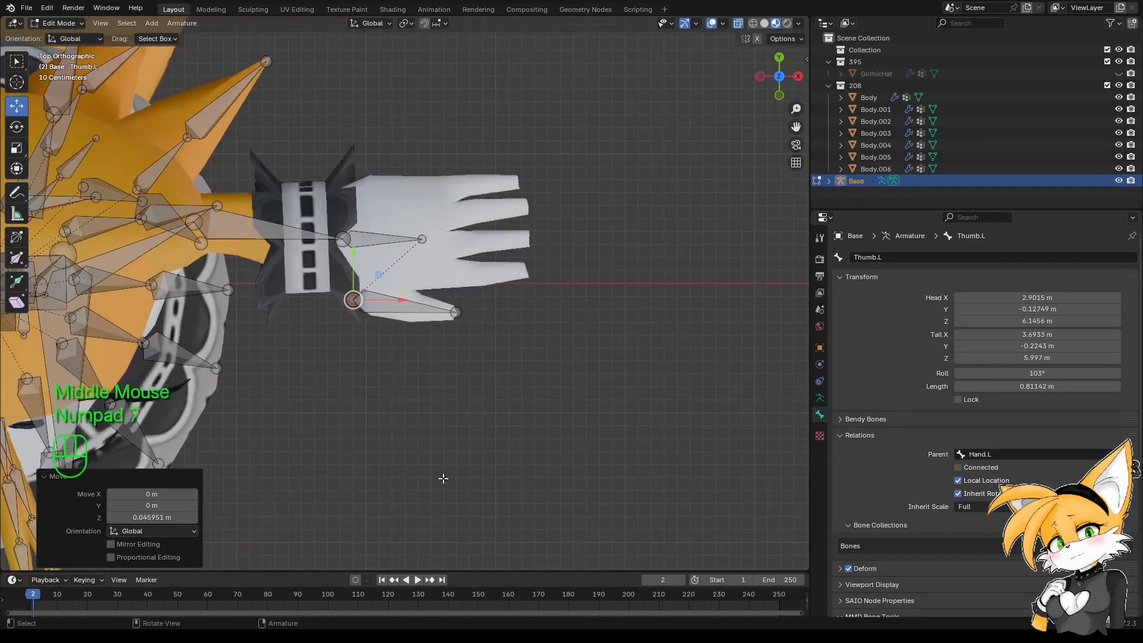
{"action": "left_click", "coordinate": [416, 318]}
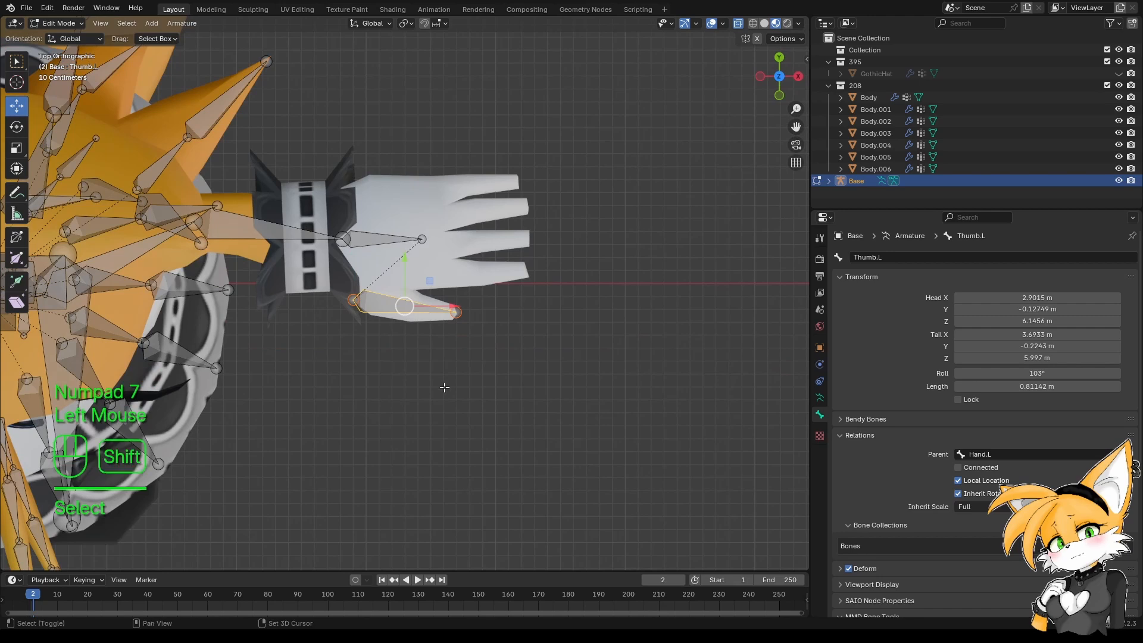
{"action": "key", "text": "shift+d"}
{"action": "right_click", "coordinate": [444, 387], "text": "shift"}
{"action": "left_click_drag", "start_coordinate": [449, 307], "coordinate": [502, 307]}
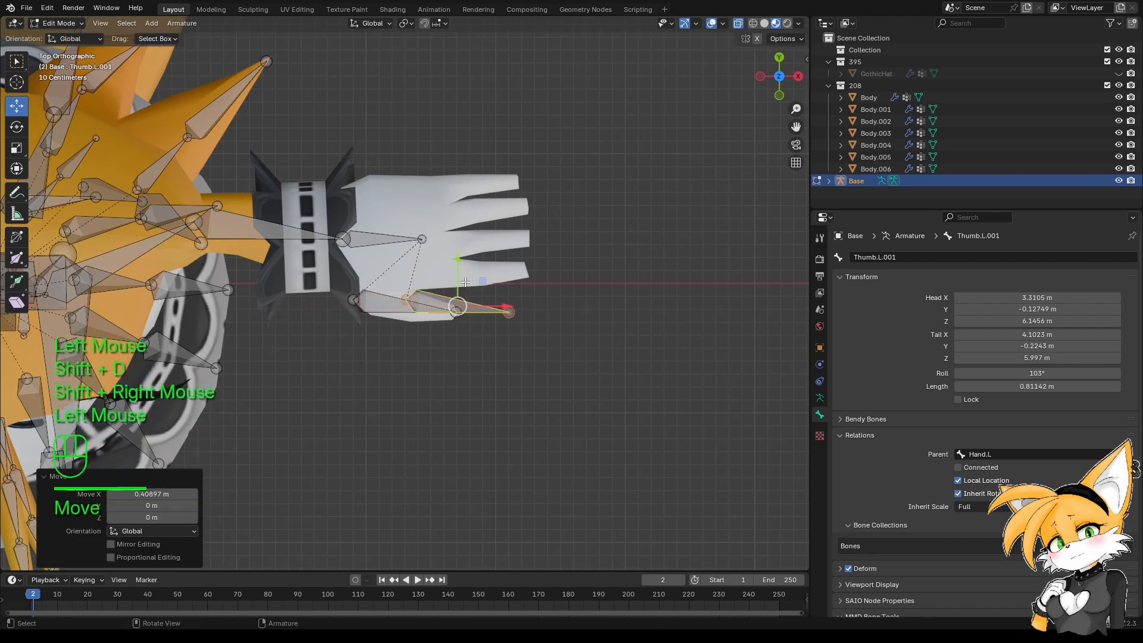
{"action": "left_click_drag", "start_coordinate": [458, 258], "coordinate": [458, 228]}
Fit the index finger bone in top view, moving its base about 0.101 m X and -0.051 m Y, its tip about 0.12 m X and 0.106 m Y.
{"action": "left_click", "coordinate": [407, 271]}
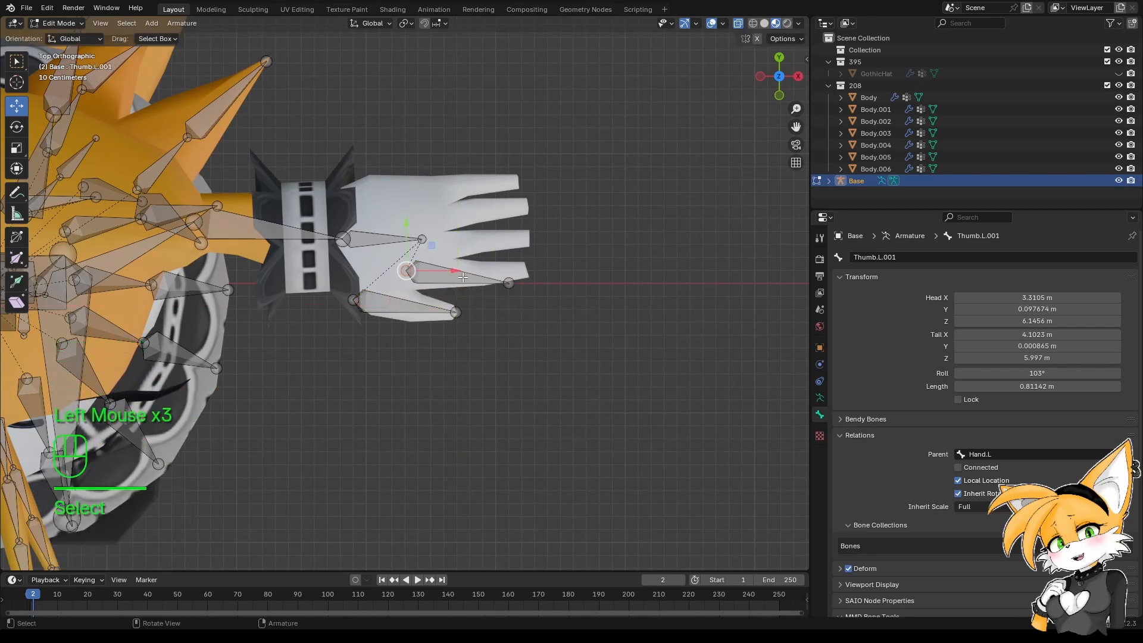
{"action": "left_click_drag", "start_coordinate": [454, 271], "coordinate": [423, 252]}
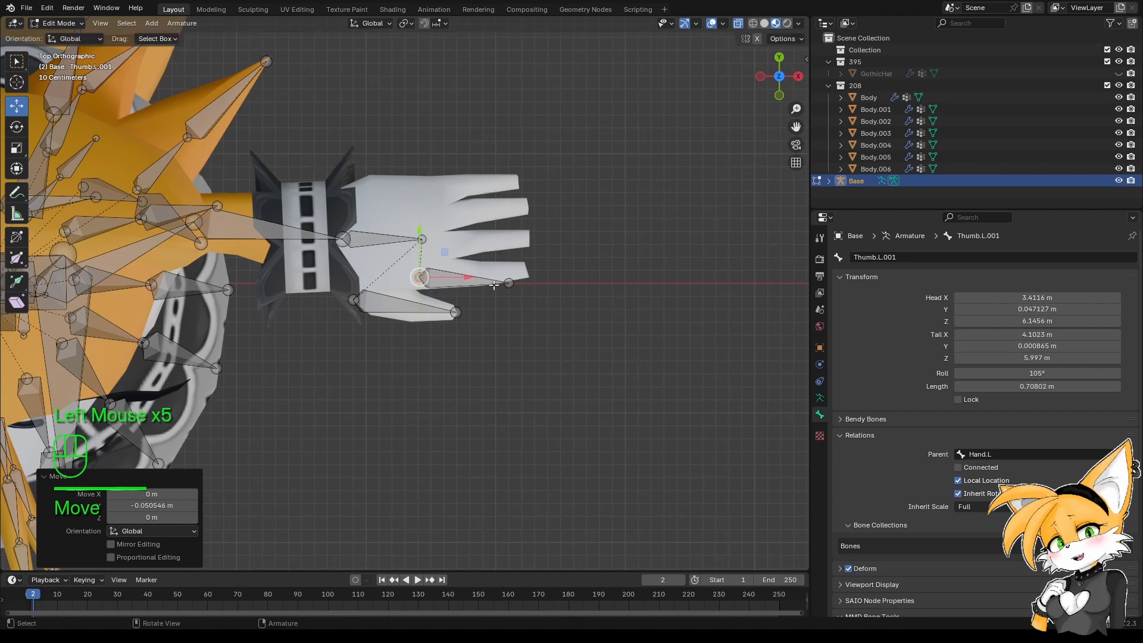
{"action": "left_click", "coordinate": [509, 283]}
{"action": "left_click_drag", "start_coordinate": [510, 251], "coordinate": [512, 241]}
{"action": "left_click_drag", "start_coordinate": [521, 271], "coordinate": [526, 230]}
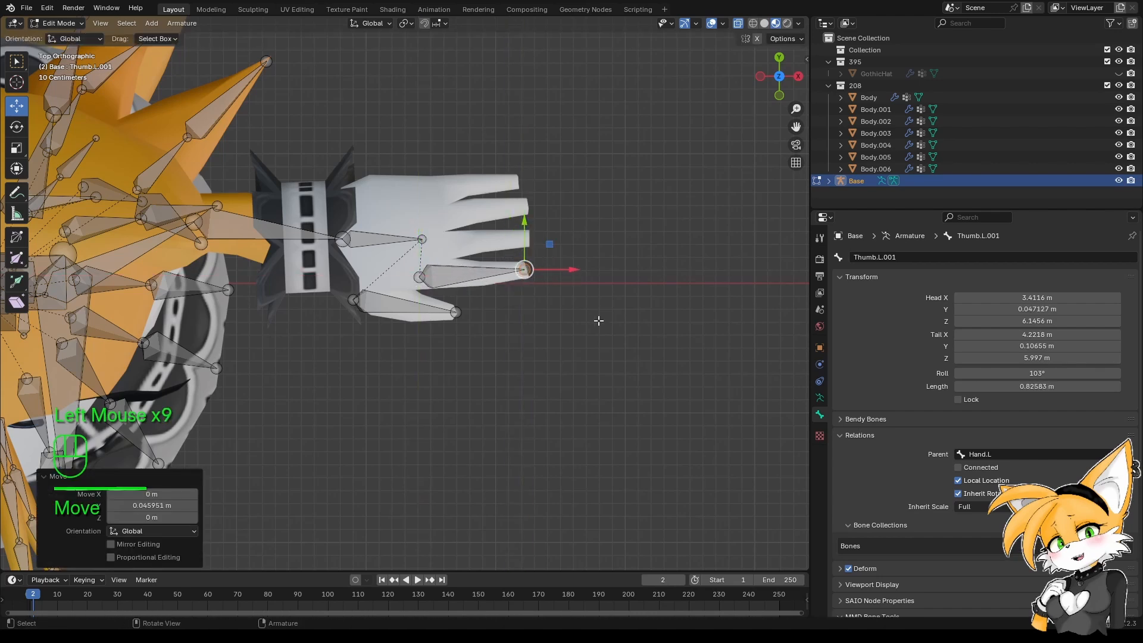
In front view, raise the index finger bone about 0.372 m, its tip 0.096 m further, and shift its base about 0.101 m X and -0.028 m Z.
{"action": "key", "text": "KP_1"}
{"action": "left_click", "coordinate": [439, 448]}
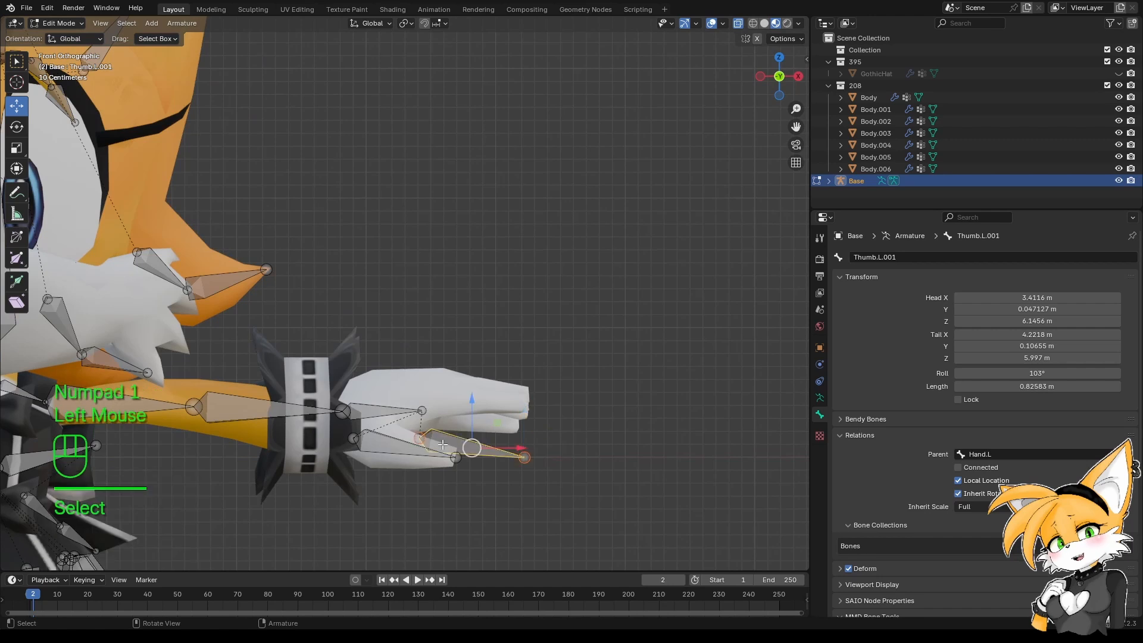
{"action": "left_click_drag", "start_coordinate": [481, 418], "coordinate": [528, 374]}
{"action": "left_click", "coordinate": [524, 409]}
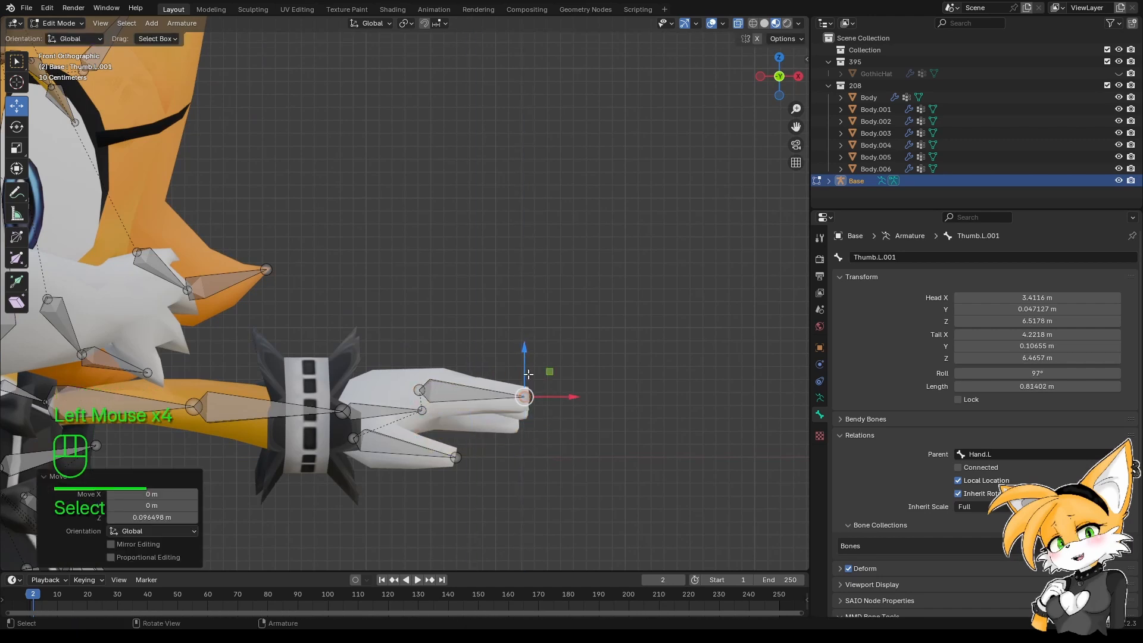
{"action": "left_click", "coordinate": [419, 390]}
{"action": "left_click_drag", "start_coordinate": [445, 390], "coordinate": [433, 365]}
Center the index finger bone in top view, moving its base about 0.032 m and its tip about -0.007 m along Y.
{"action": "middle_click_drag", "start_coordinate": [432, 381], "coordinate": [513, 439]}
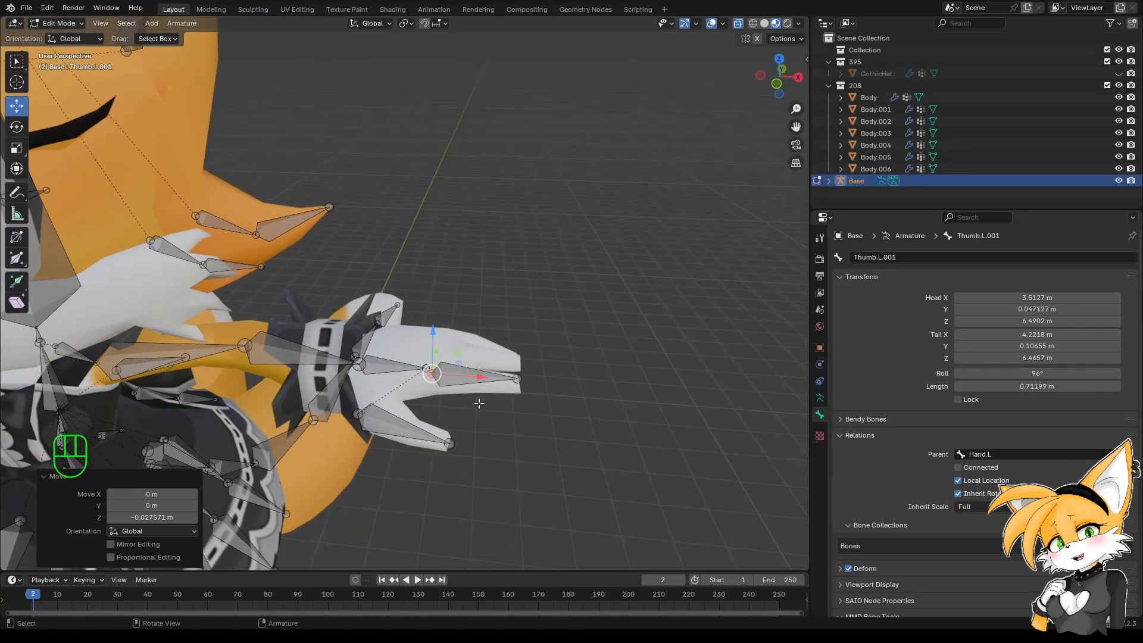
{"action": "middle_click_drag", "start_coordinate": [513, 394], "coordinate": [524, 475]}
{"action": "key", "text": "KP_7"}
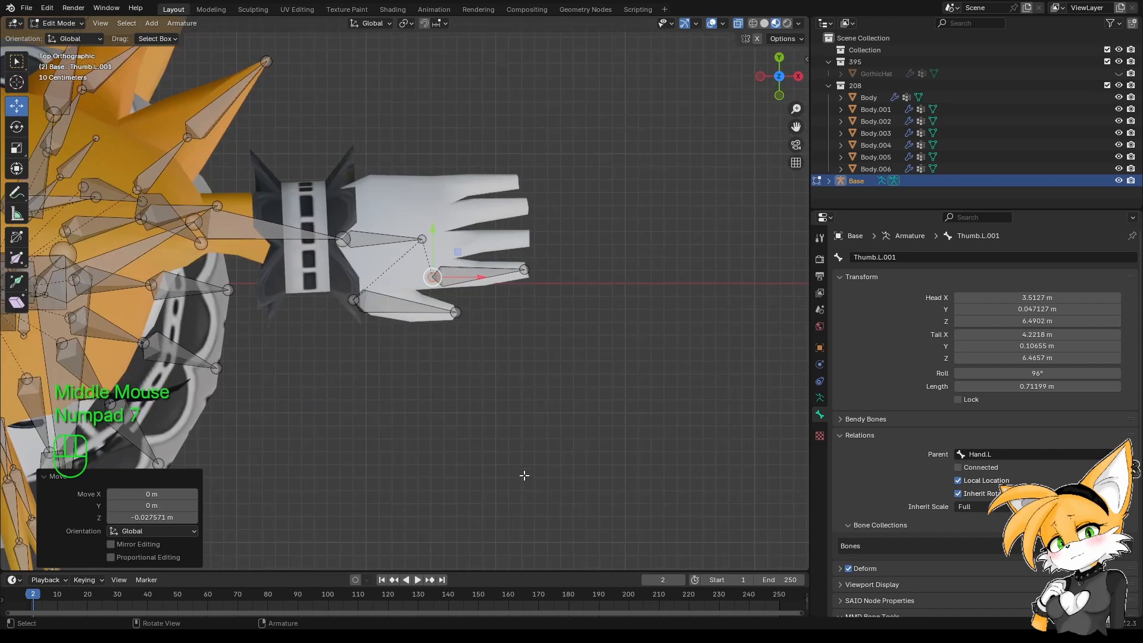
{"action": "middle_click_drag", "start_coordinate": [527, 434], "coordinate": [504, 517], "text": "shift"}
{"action": "left_click_drag", "start_coordinate": [413, 326], "coordinate": [414, 323]}
{"action": "left_click", "coordinate": [501, 353]}
{"action": "left_click_drag", "start_coordinate": [501, 329], "coordinate": [444, 325]}
Duplicate the index finger bone and fit the copy to the middle finger, base near X 3.555, Y 0.308 m and tip near X 4.246, Y 0.336 m.
{"action": "left_click", "coordinate": [460, 357]}
{"action": "key", "text": "shift+d"}
{"action": "right_click", "coordinate": [460, 358]}
{"action": "left_click", "coordinate": [412, 327]}
{"action": "left_click_drag", "start_coordinate": [416, 282], "coordinate": [419, 292]}
{"action": "left_click", "coordinate": [503, 321]}
{"action": "left_click_drag", "start_coordinate": [540, 322], "coordinate": [581, 322]}
Duplicate the middle finger bone and fit the copy to the ring finger, base near Y 0.498 m and tip near Y 0.588 m.
{"action": "left_click", "coordinate": [462, 322]}
{"action": "key", "text": "shift+d"}
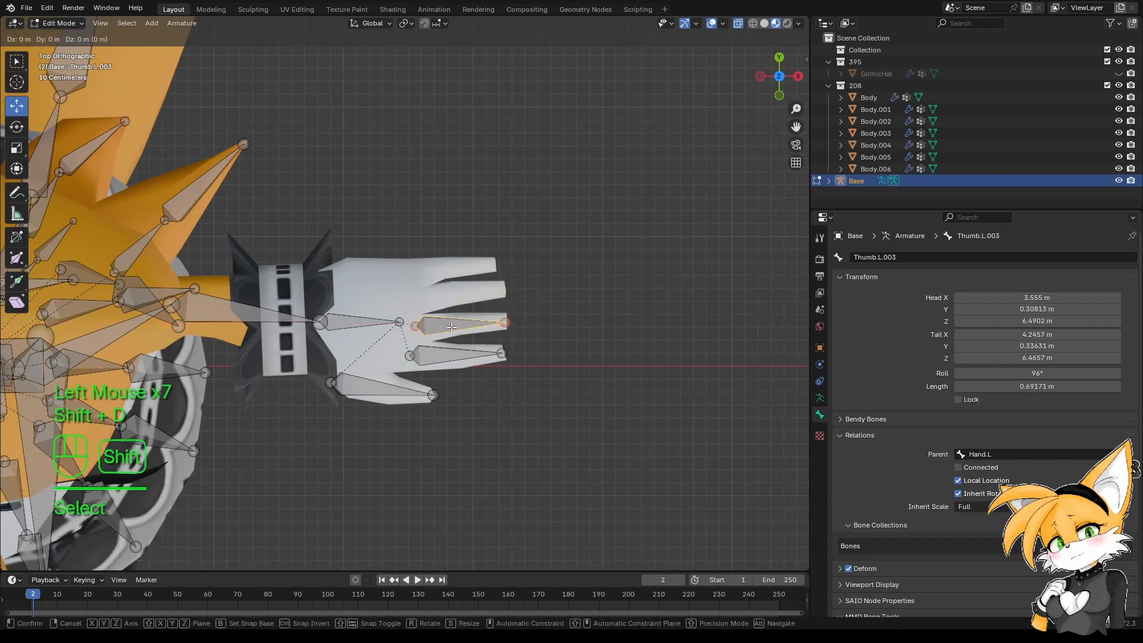
{"action": "right_click", "coordinate": [459, 302], "text": "shift"}
{"action": "left_click_drag", "start_coordinate": [460, 302], "coordinate": [505, 213]}
{"action": "left_click", "coordinate": [506, 295]}
{"action": "left_click_drag", "start_coordinate": [506, 262], "coordinate": [505, 257]}
{"action": "left_click", "coordinate": [417, 298], "text": "shift"}
{"action": "left_click_drag", "start_coordinate": [415, 265], "coordinate": [466, 300]}
Duplicate the ring finger bone and fit the copy to the little finger, base near X 3.595, Y 0.713 m and tip near X 4.187, Y 0.786 m.
{"action": "left_click", "coordinate": [465, 296], "text": "shift"}
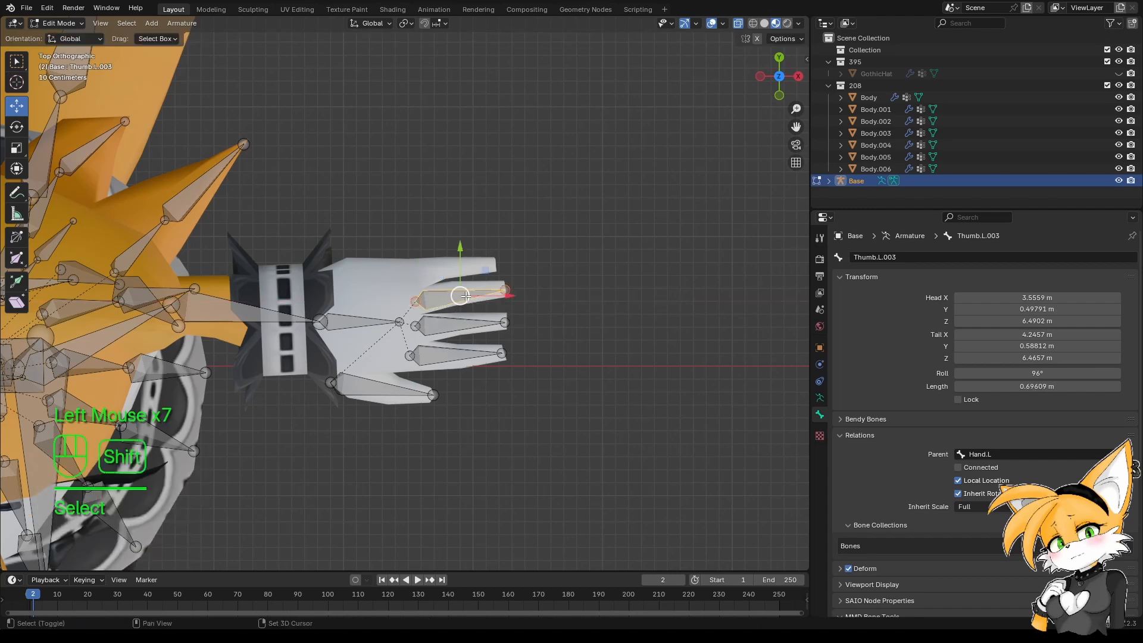
{"action": "key", "text": "shift+d"}
{"action": "right_click", "coordinate": [466, 296], "text": "shift"}
{"action": "left_click_drag", "start_coordinate": [461, 247], "coordinate": [473, 57]}
{"action": "left_click", "coordinate": [415, 274]}
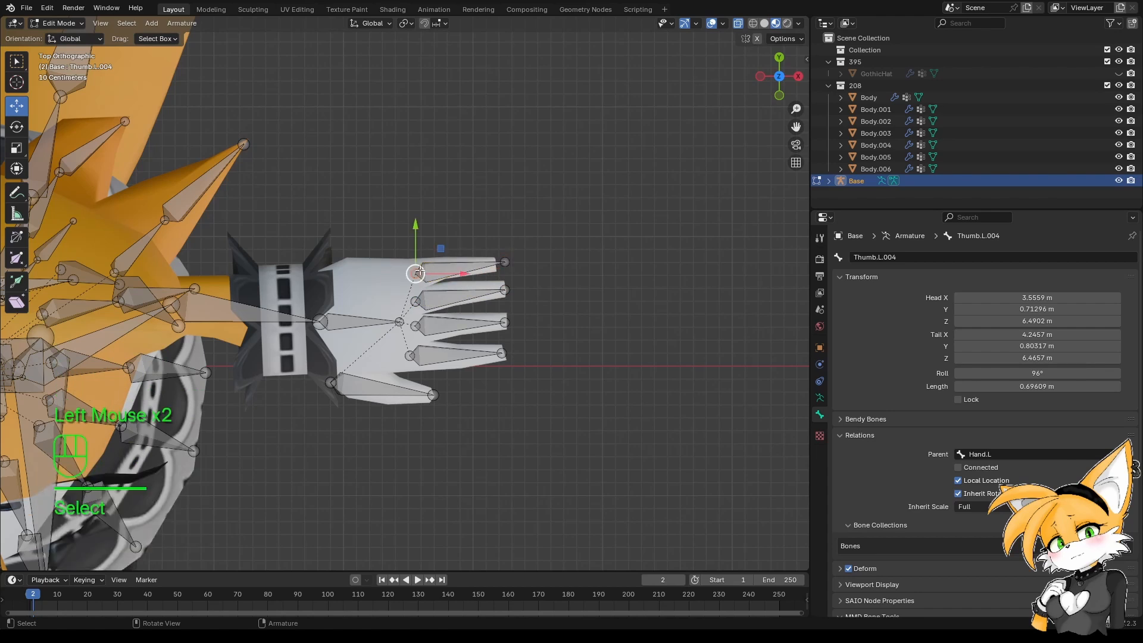
{"action": "left_click_drag", "start_coordinate": [462, 273], "coordinate": [494, 245], "text": "shift"}
{"action": "left_click", "coordinate": [499, 263]}
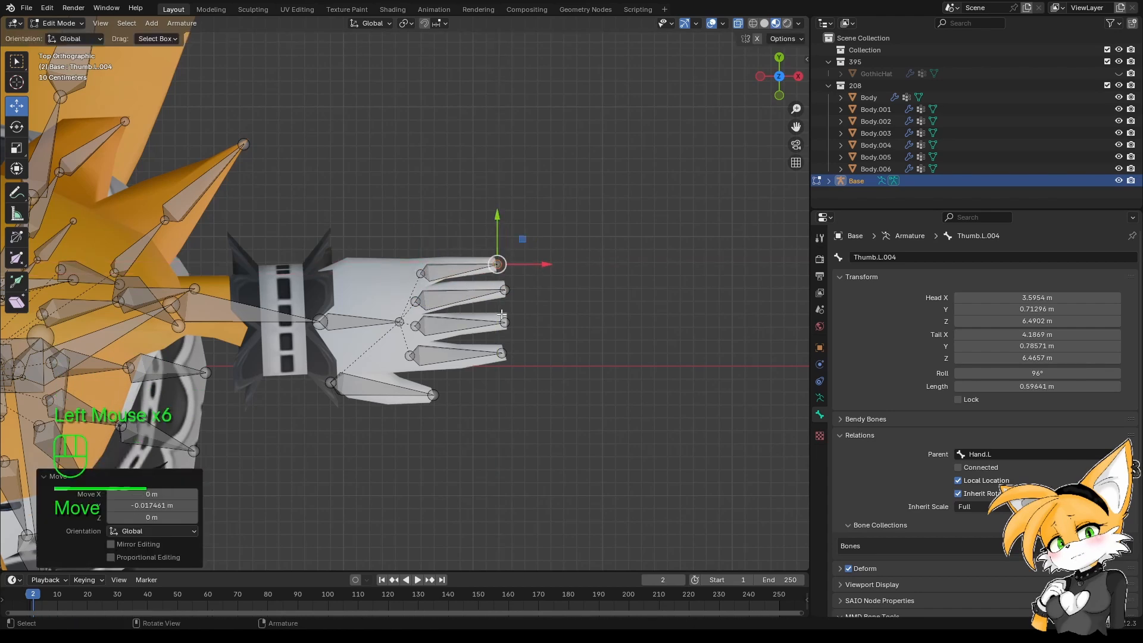
Lower the index finger bone's tip about 0.061 m and the ring finger bone's tip about 0.102 m along Z.
{"action": "middle_click_drag", "start_coordinate": [506, 358], "coordinate": [429, 315]}
{"action": "scroll", "coordinate": [449, 324], "scroll_direction": "up", "scroll_amount": 2}
{"action": "middle_click_drag", "start_coordinate": [429, 315], "coordinate": [542, 334]}
{"action": "left_click", "coordinate": [525, 342]}
{"action": "left_click_drag", "start_coordinate": [542, 335], "coordinate": [549, 345]}
{"action": "middle_click_drag", "start_coordinate": [548, 344], "coordinate": [497, 335]}
{"action": "left_click", "coordinate": [452, 363]}
{"action": "left_click", "coordinate": [459, 341]}
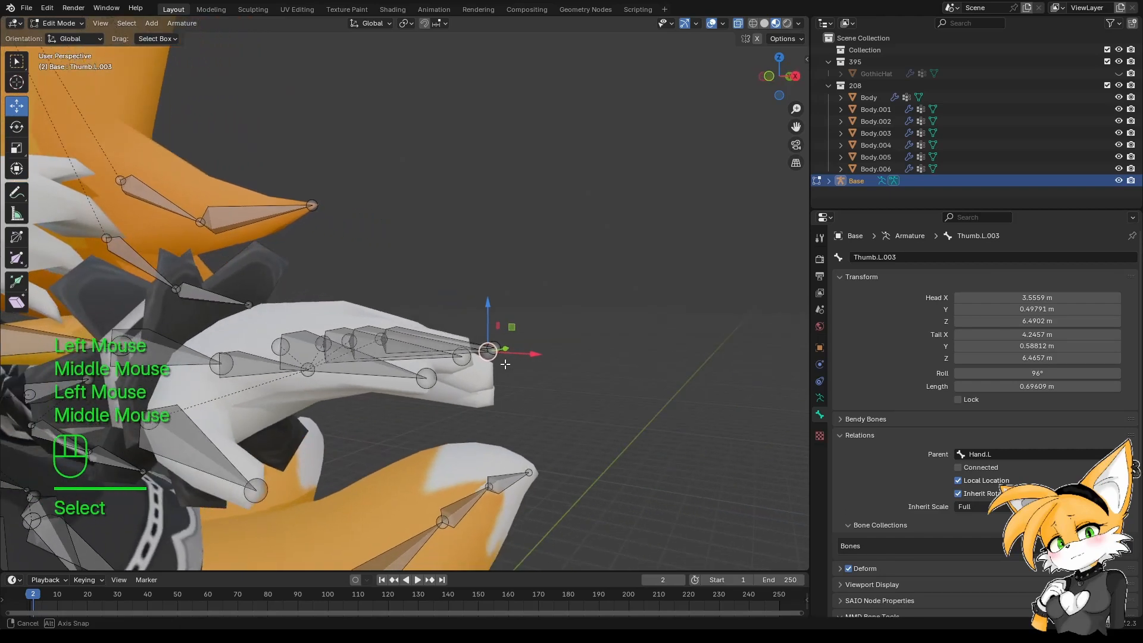
{"action": "left_click_drag", "start_coordinate": [494, 338], "coordinate": [490, 349], "text": "shift"}
{"action": "left_click_drag", "start_coordinate": [495, 437], "coordinate": [495, 438], "text": "shift"}
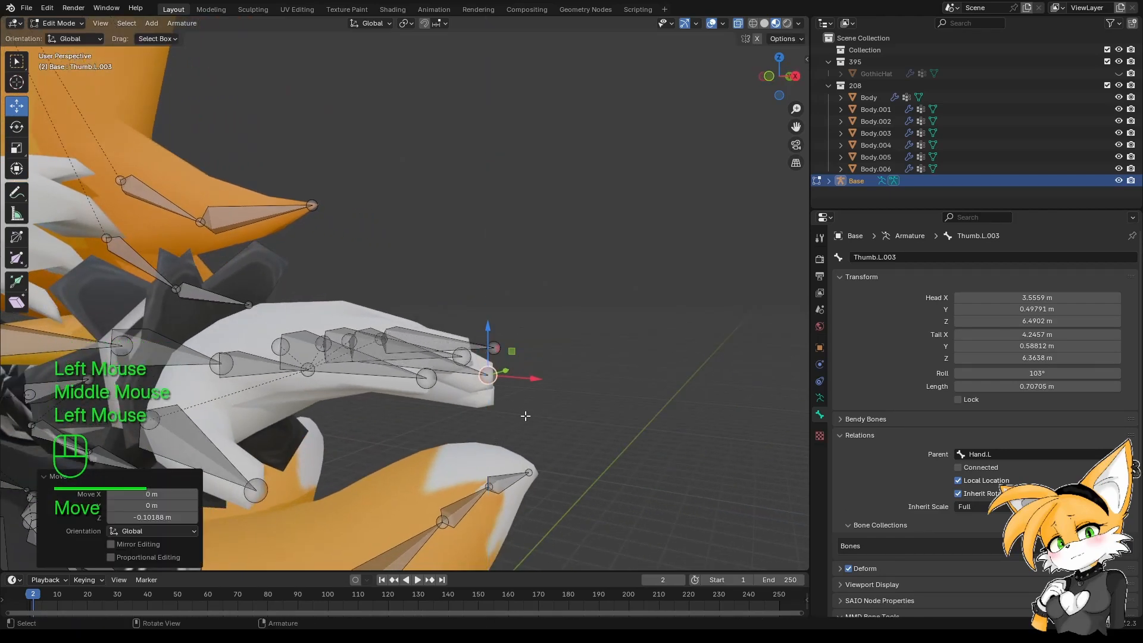
Lower the little finger bone's tip about 0.249 m and its base about 0.035 m along Z.
{"action": "middle_click_drag", "start_coordinate": [495, 438], "coordinate": [495, 358]}
{"action": "left_click", "coordinate": [416, 361]}
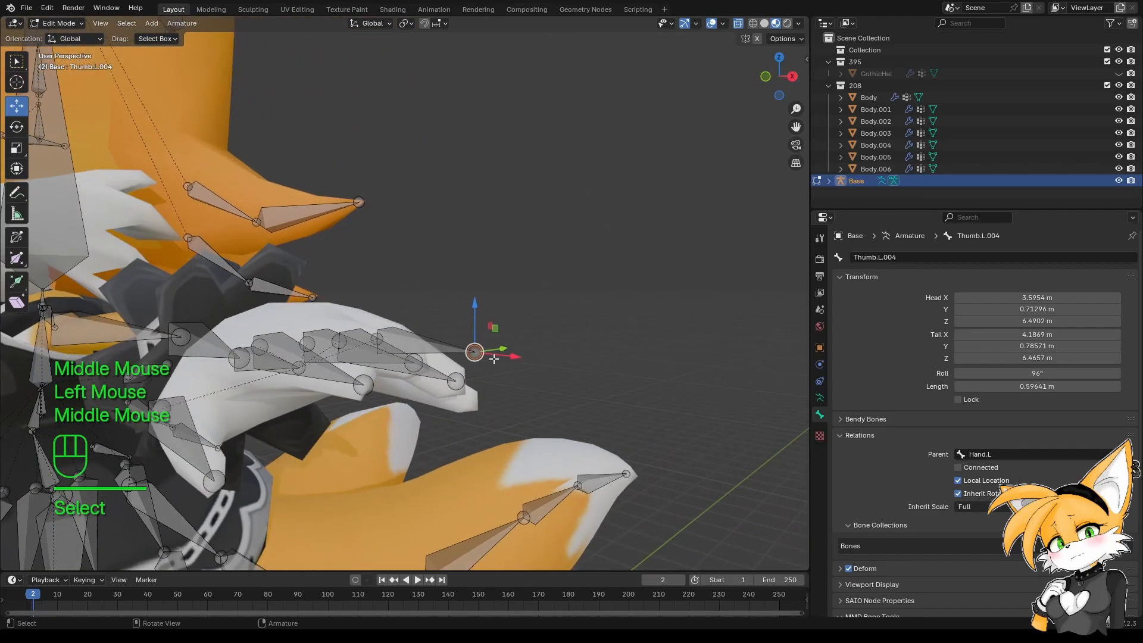
{"action": "left_click_drag", "start_coordinate": [473, 318], "coordinate": [474, 391], "text": "shift"}
{"action": "left_click_drag", "start_coordinate": [467, 331], "coordinate": [468, 331], "text": "shift"}
{"action": "middle_click_drag", "start_coordinate": [469, 331], "coordinate": [428, 369]}
{"action": "left_click", "coordinate": [404, 338]}
{"action": "left_click", "coordinate": [432, 363]}
{"action": "scroll", "coordinate": [429, 369], "scroll_direction": "up", "scroll_amount": 2}
{"action": "left_click_drag", "start_coordinate": [412, 328], "coordinate": [426, 391], "text": "shift"}
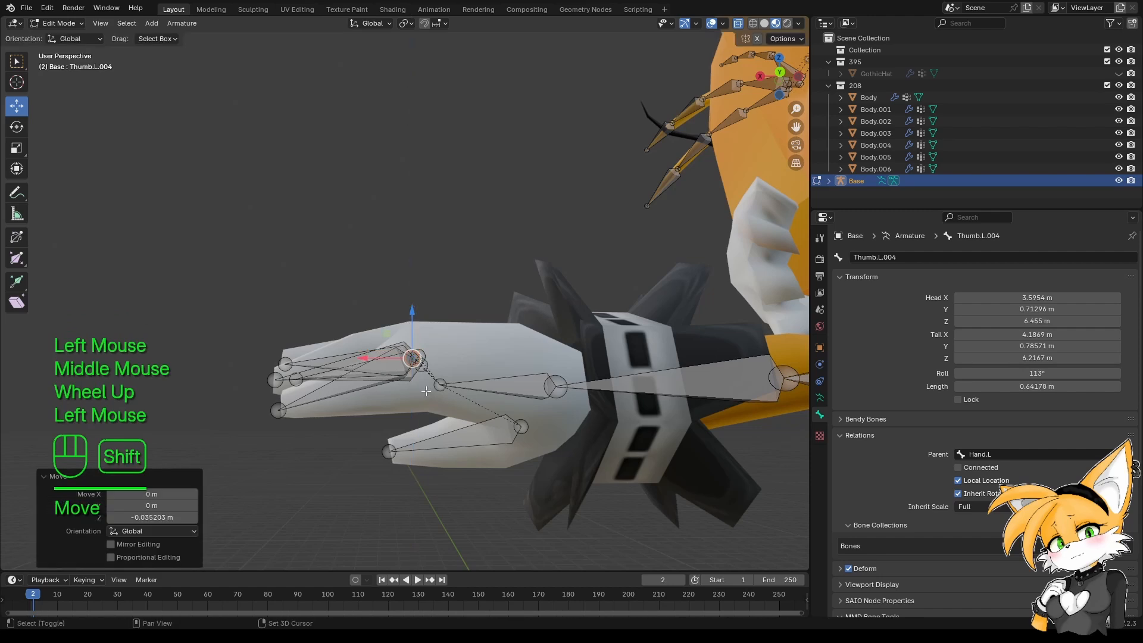
Raise the base joint of the ring finger bone along Z inside the hand mesh.
{"action": "middle_click_drag", "start_coordinate": [427, 391], "coordinate": [453, 409]}
{"action": "left_click", "coordinate": [400, 334]}
{"action": "middle_click_drag", "start_coordinate": [400, 334], "coordinate": [419, 305]}
{"action": "left_click_drag", "start_coordinate": [419, 304], "coordinate": [420, 300]}
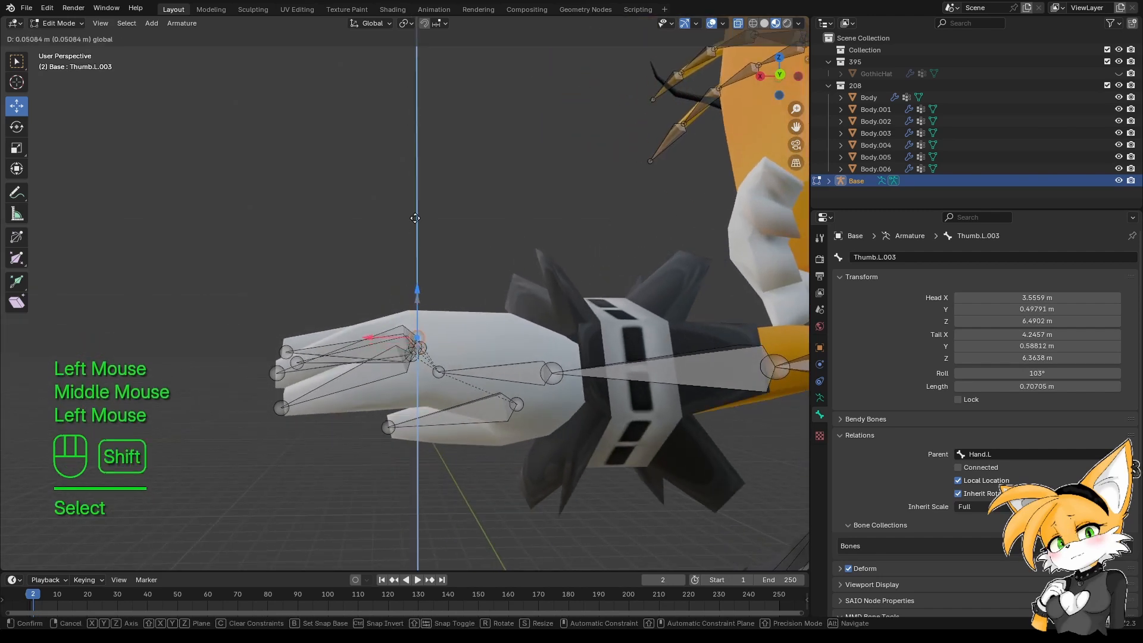
{"action": "left_click_drag", "start_coordinate": [415, 190], "coordinate": [414, 190], "text": "shift"}
Raise the middle finger bone's base about 0.09 m and the index finger bone's base about 0.027 m along Z.
{"action": "middle_click_drag", "start_coordinate": [415, 190], "coordinate": [358, 317]}
{"action": "left_click", "coordinate": [306, 387]}
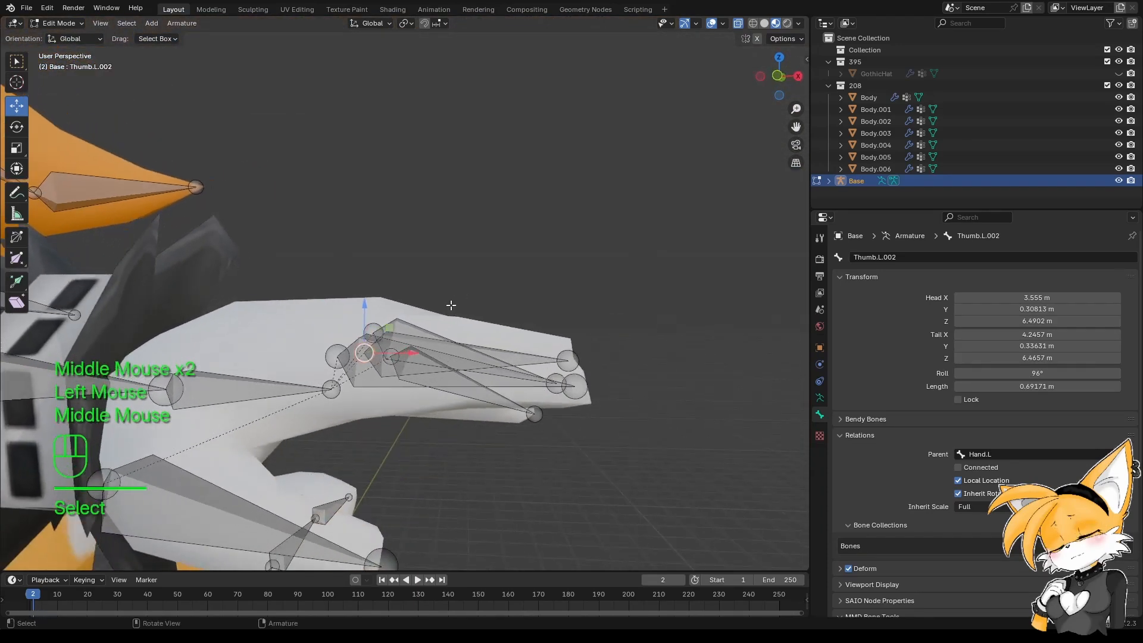
{"action": "left_click_drag", "start_coordinate": [360, 313], "coordinate": [452, 296]}
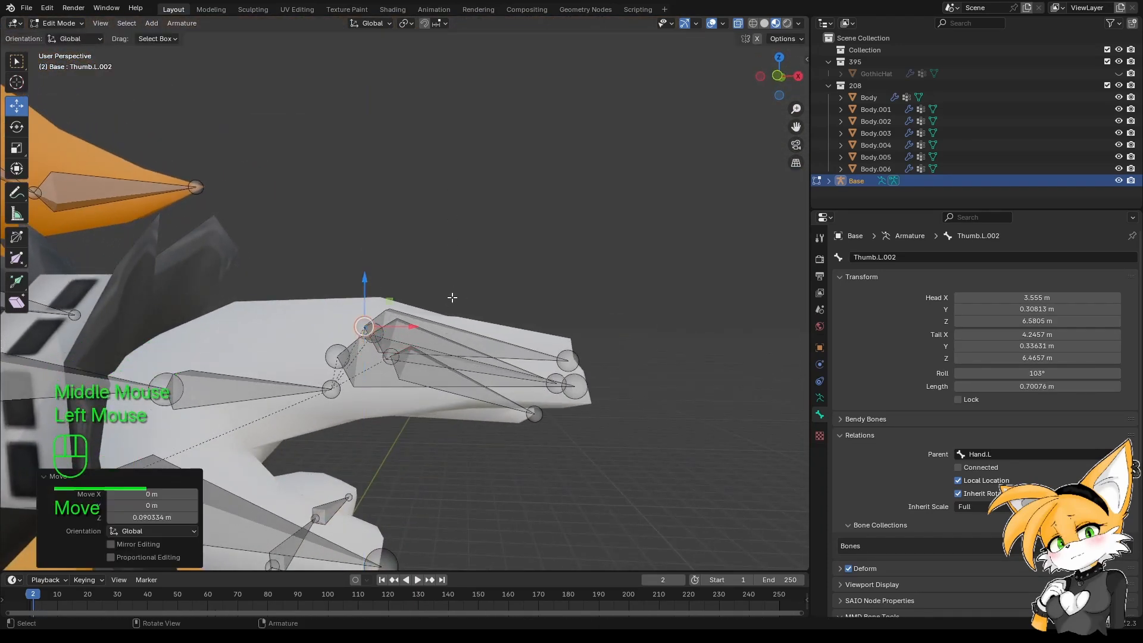
{"action": "middle_click_drag", "start_coordinate": [452, 296], "coordinate": [450, 357]}
{"action": "middle_click_drag", "start_coordinate": [346, 389], "coordinate": [378, 354]}
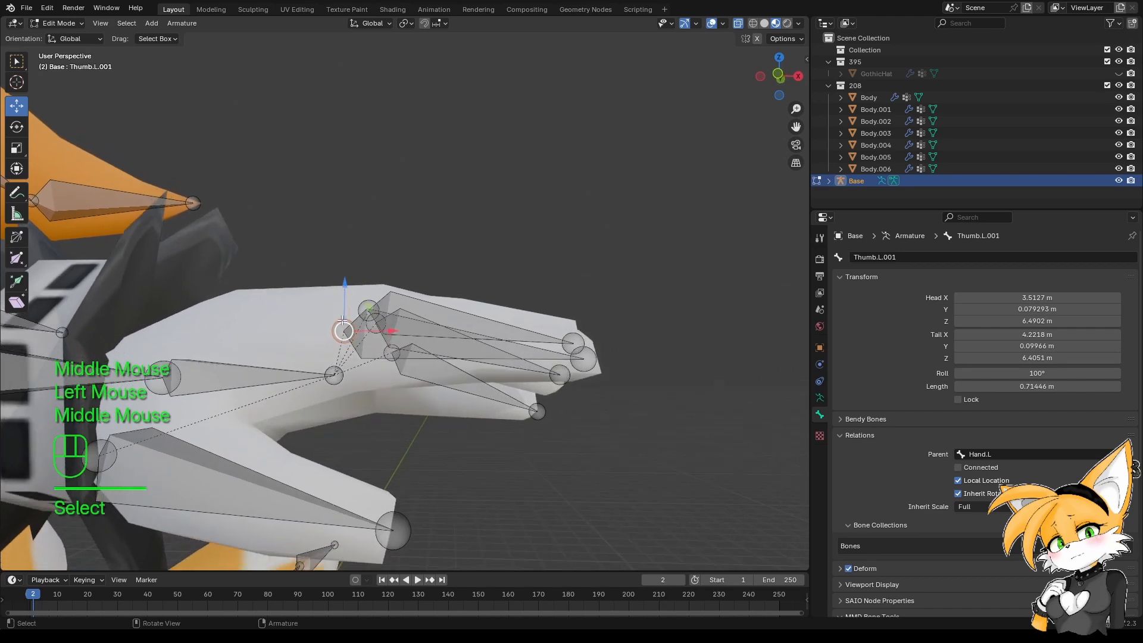
{"action": "left_click_drag", "start_coordinate": [378, 354], "coordinate": [388, 339]}
Rename the index finger bone of the hand to Index.L.
{"action": "middle_click_drag", "start_coordinate": [388, 339], "coordinate": [510, 410]}
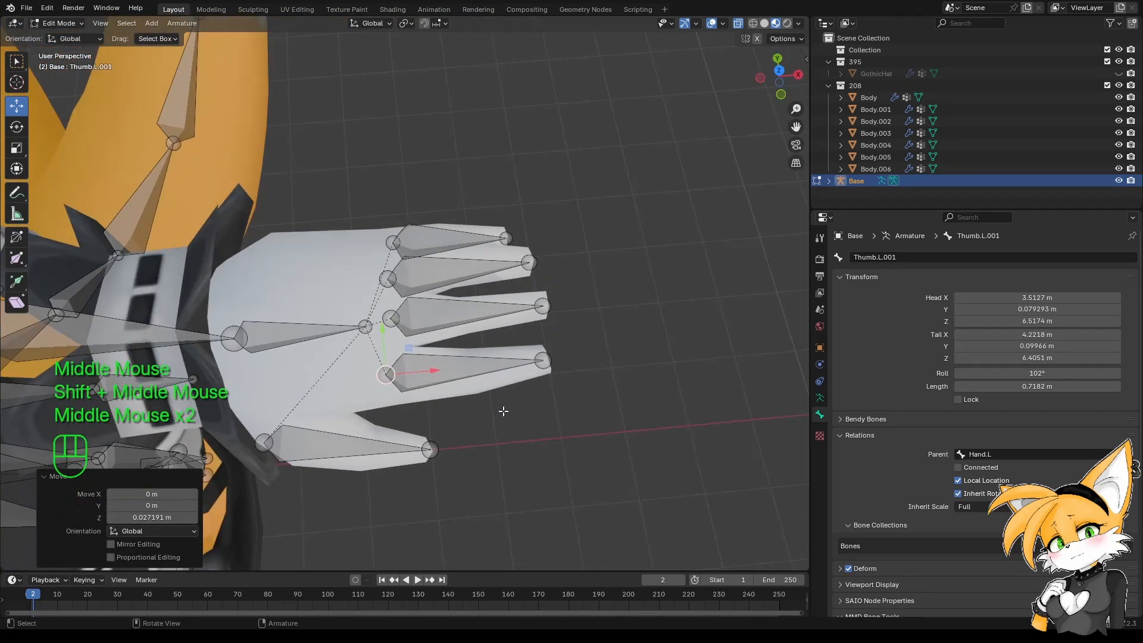
{"action": "key", "text": "KP_7"}
{"action": "left_click", "coordinate": [477, 227]}
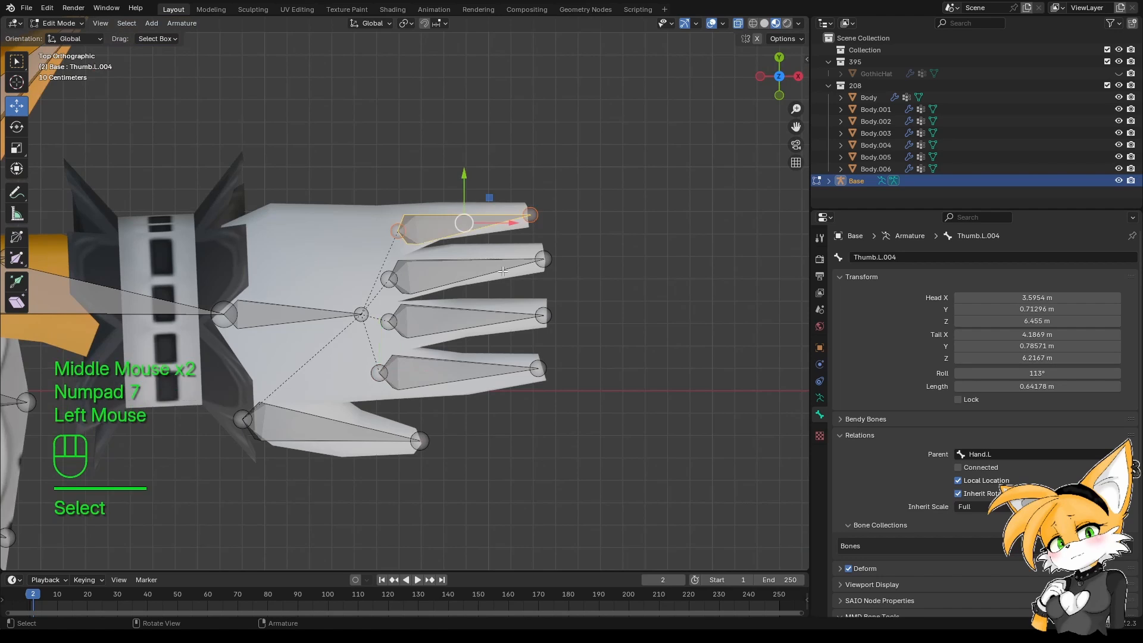
{"action": "left_click", "coordinate": [469, 380]}
{"action": "key", "text": "F2"}
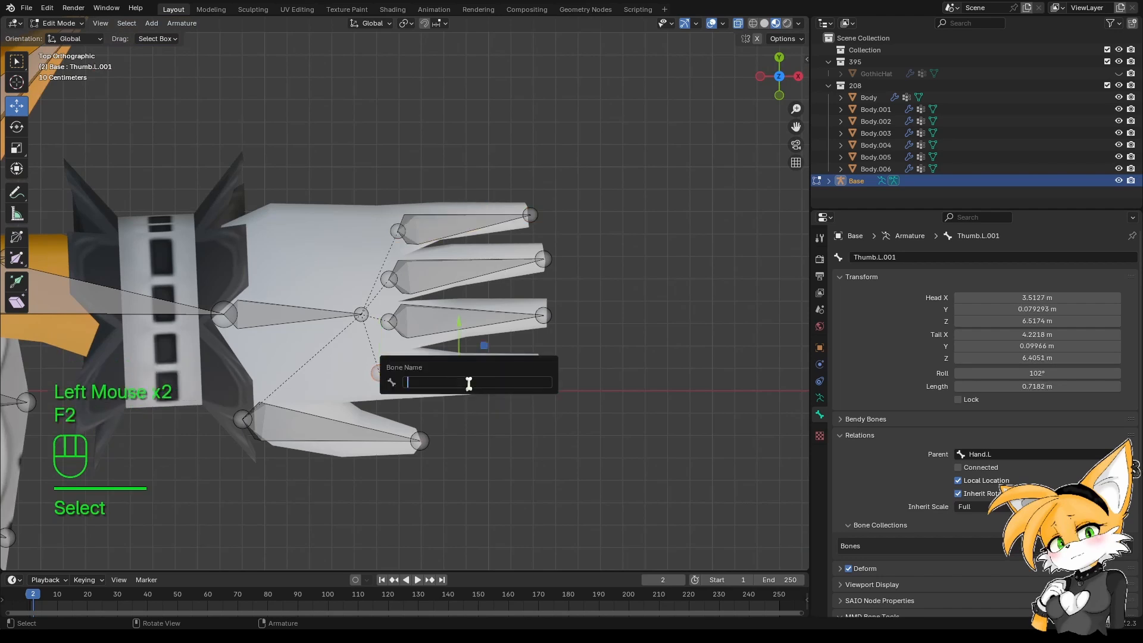
{"action": "type", "text": "Index.L"}
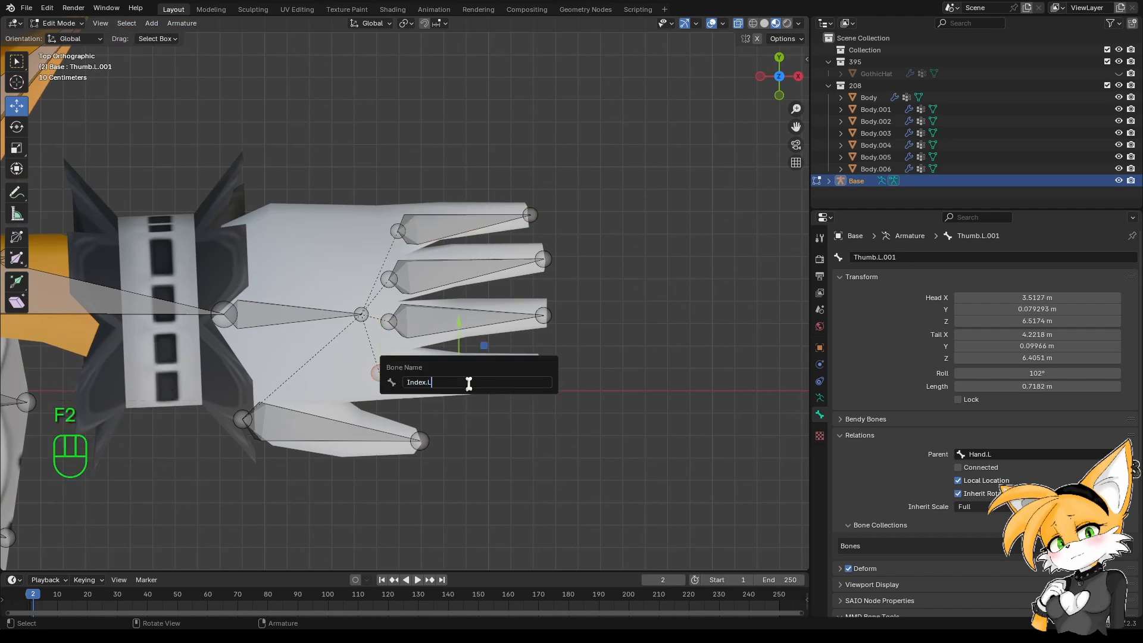
{"action": "key", "text": "Return"}
Rename the middle finger bone to Middle.L.
{"action": "left_click", "coordinate": [465, 315]}
{"action": "key", "text": "F2"}
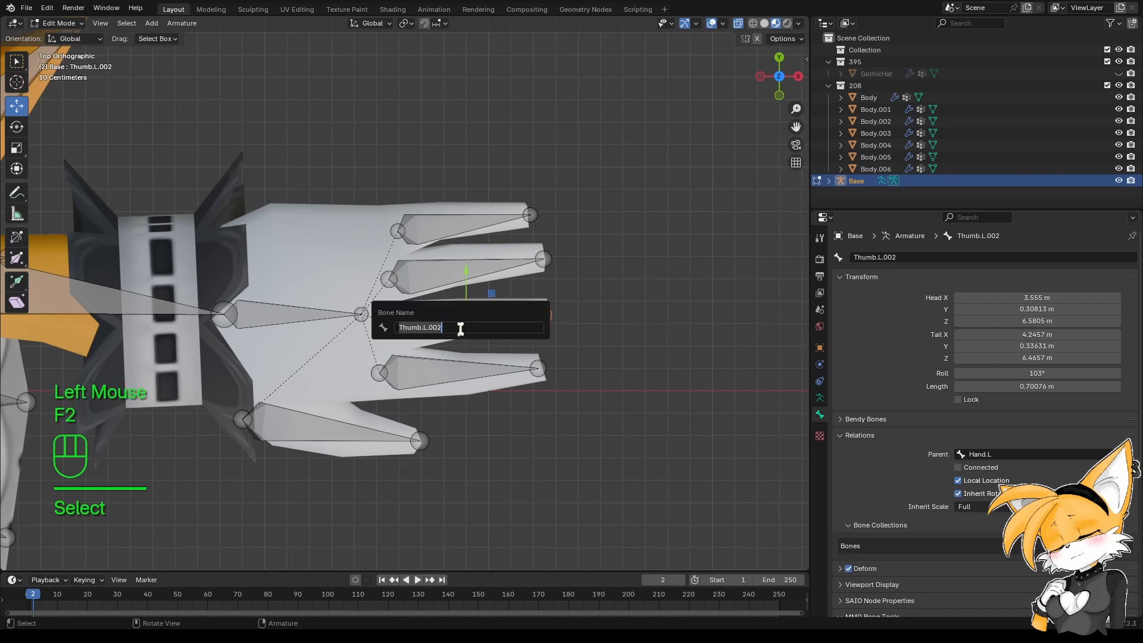
{"action": "key", "text": "BackSpace"}
{"action": "type", "text": "Middle"}
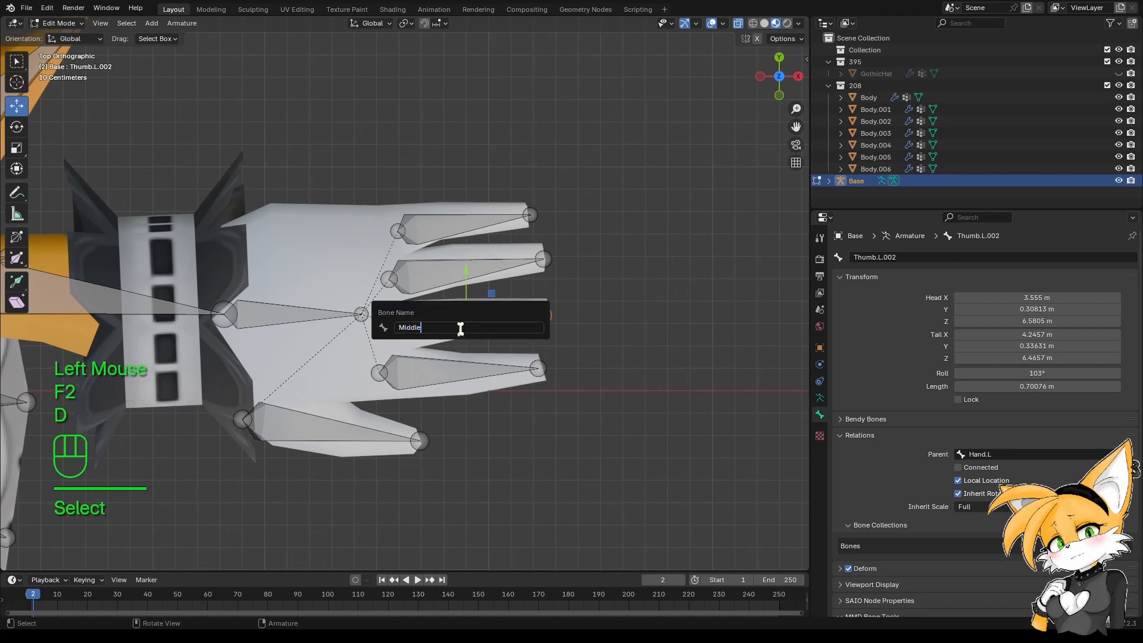
{"action": "type", "text": ".L"}
{"action": "key", "text": "Return"}
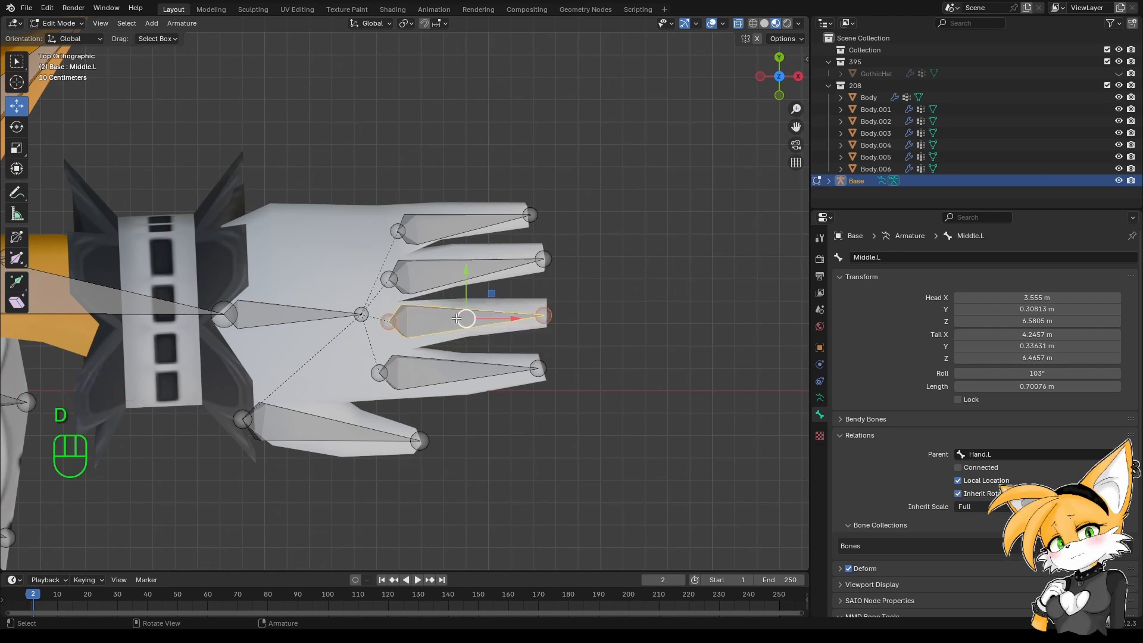
Rename the ring finger bone to Ring.L and the little finger bone to Pinky.L.
{"action": "left_click", "coordinate": [461, 275]}
{"action": "key", "text": "F2"}
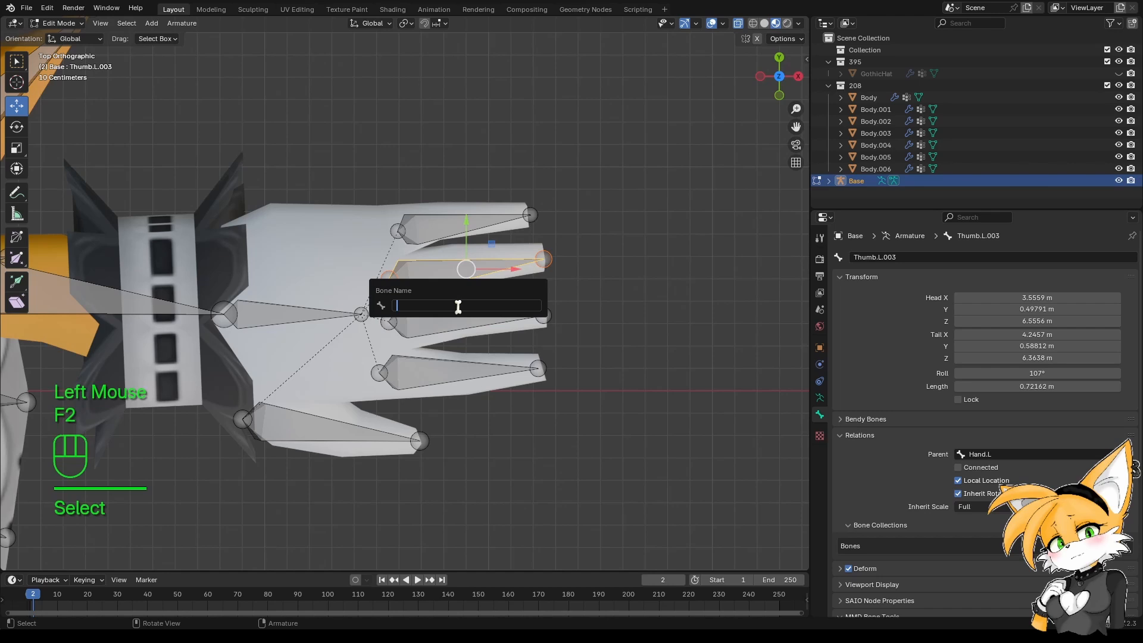
{"action": "type", "text": "Ring.L"}
{"action": "key", "text": "Return"}
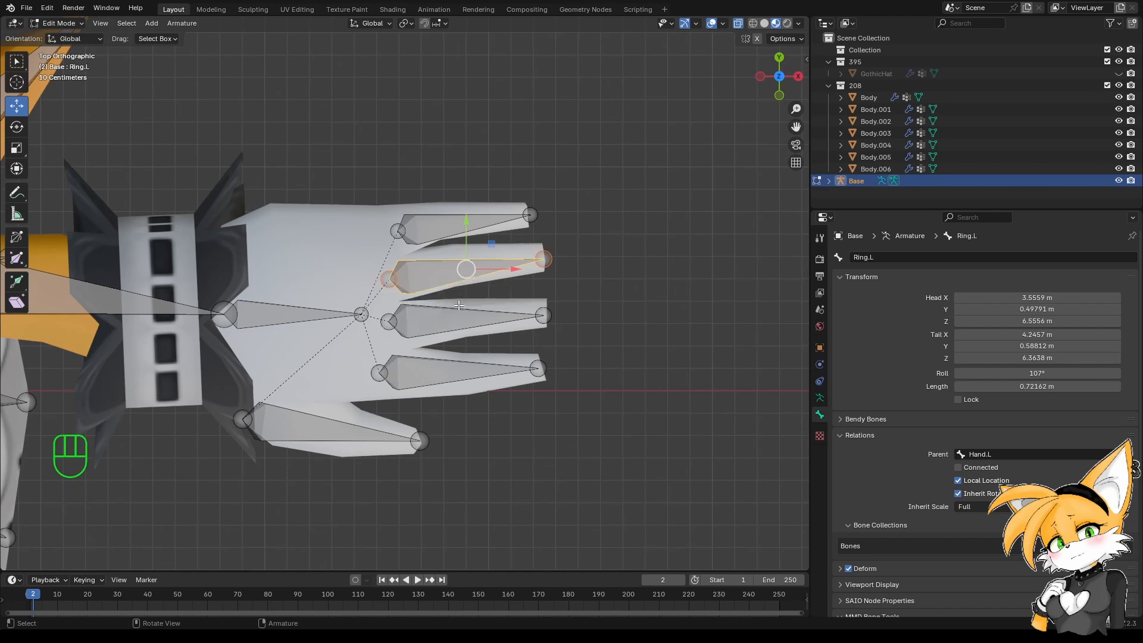
{"action": "left_click", "coordinate": [463, 231]}
{"action": "key", "text": "F2"}
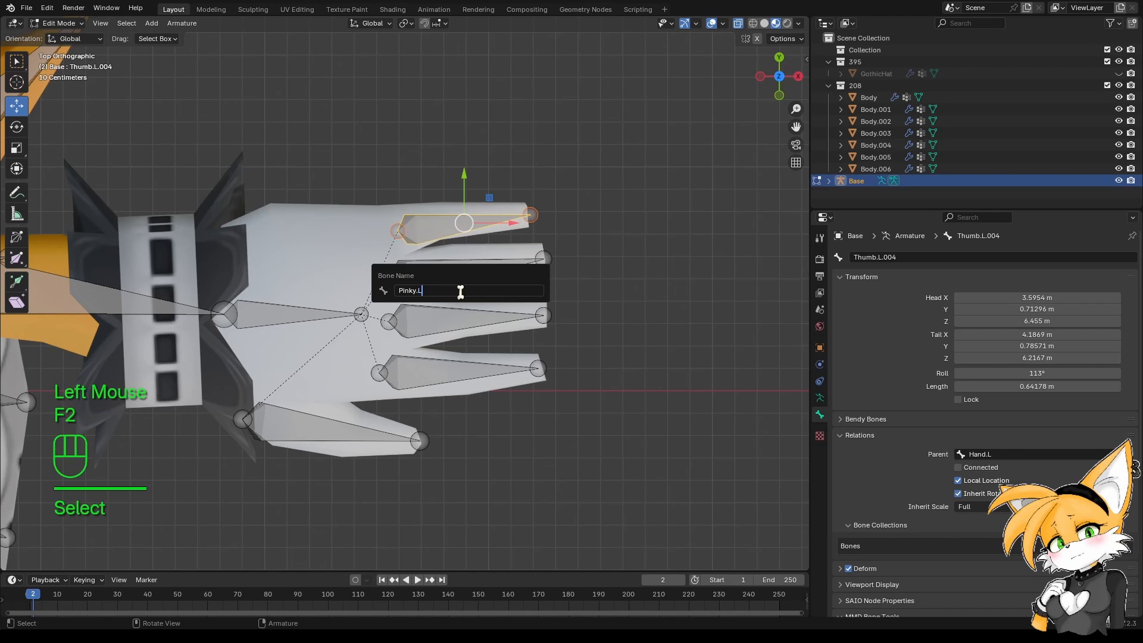
{"action": "type", "text": "Pinky.L"}
{"action": "key", "text": "Return"}
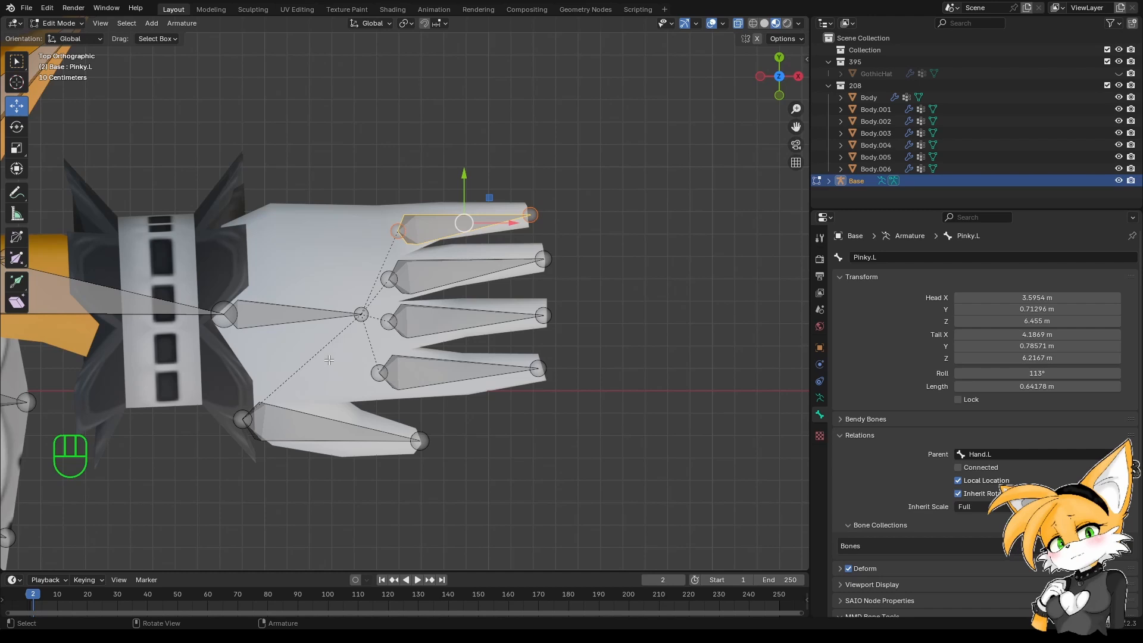
Subdivide the Thumb.L bone once, and subdivide its outer half again to form a three-bone thumb chain.
{"action": "left_click", "coordinate": [320, 457]}
{"action": "right_click", "coordinate": [271, 424]}
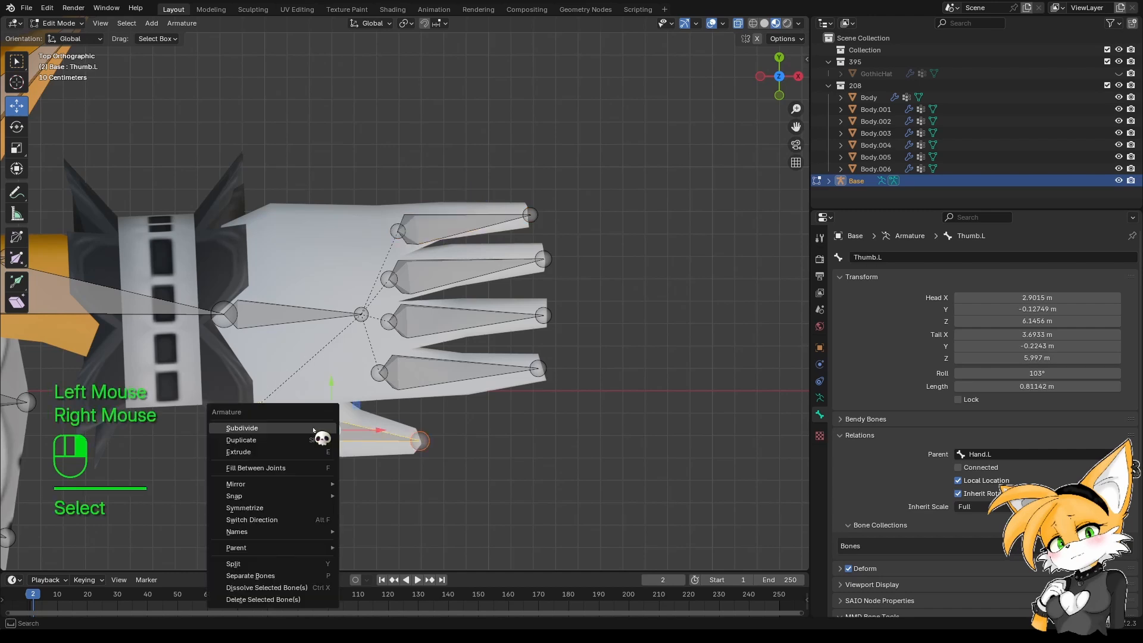
{"action": "left_click", "coordinate": [271, 426]}
{"action": "left_click", "coordinate": [377, 466]}
{"action": "left_click", "coordinate": [377, 437]}
{"action": "right_click", "coordinate": [377, 435]}
{"action": "left_click", "coordinate": [378, 436]}
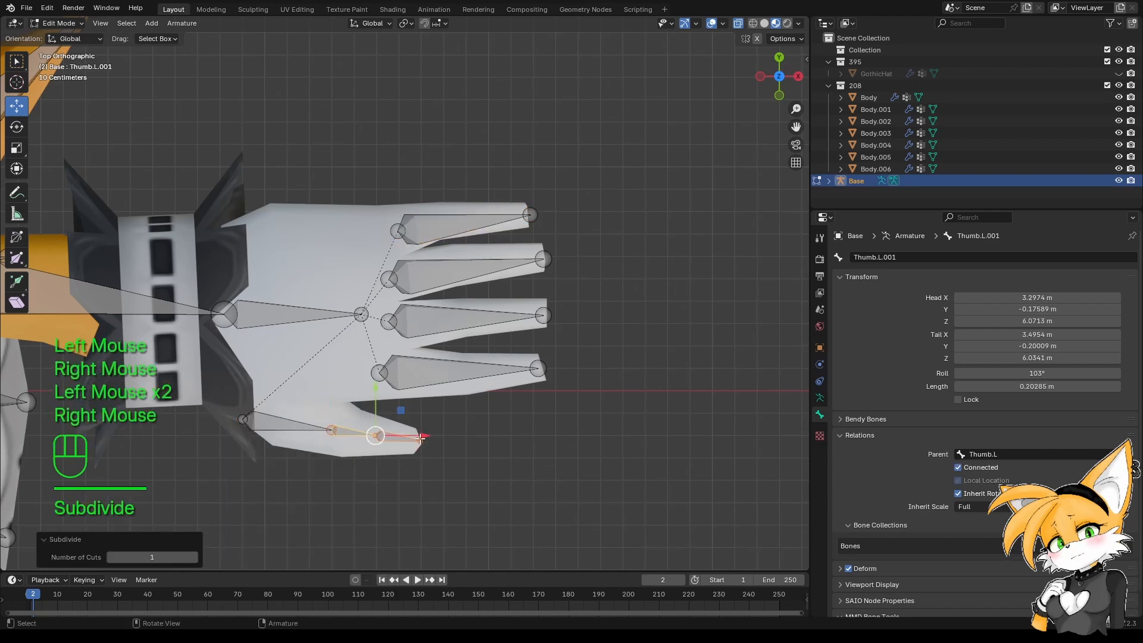
Subdivide the Index.L bone once and its outer half again to give the index finger three bones.
{"action": "left_click", "coordinate": [432, 369]}
{"action": "right_click", "coordinate": [431, 368]}
{"action": "left_click", "coordinate": [431, 370]}
{"action": "left_click", "coordinate": [495, 370]}
{"action": "left_click", "coordinate": [497, 371]}
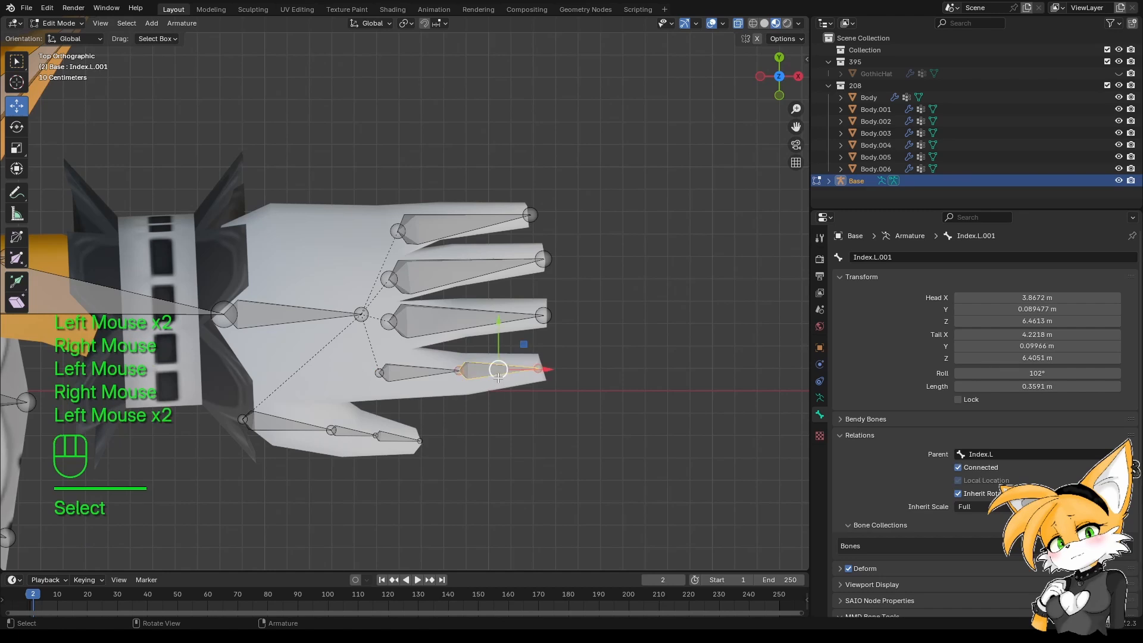
{"action": "right_click", "coordinate": [498, 370]}
{"action": "left_click", "coordinate": [498, 372]}
Subdivide the Middle.L bone once and its outer half again to give the middle finger three bones.
{"action": "left_click", "coordinate": [462, 316]}
{"action": "right_click", "coordinate": [462, 316]}
{"action": "left_click", "coordinate": [461, 318]}
{"action": "left_click", "coordinate": [513, 317]}
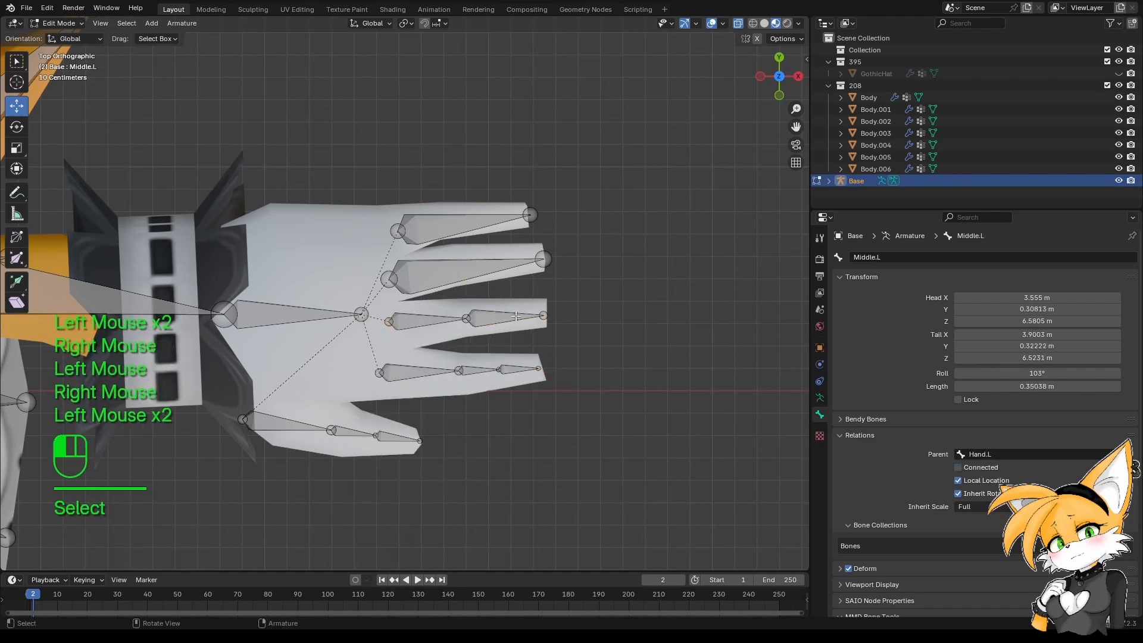
{"action": "right_click", "coordinate": [516, 316]}
{"action": "left_click", "coordinate": [515, 317]}
Subdivide the Ring.L bone once and its outer half again to give the ring finger three bones.
{"action": "left_click", "coordinate": [462, 268]}
{"action": "right_click", "coordinate": [461, 268]}
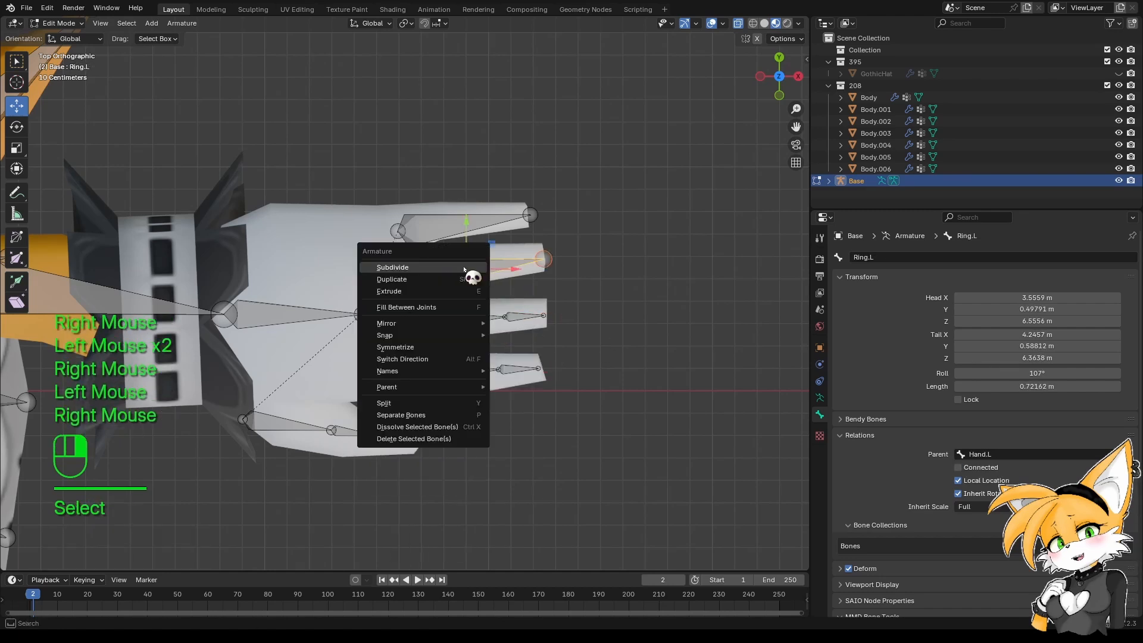
{"action": "left_click", "coordinate": [464, 268]}
{"action": "left_click", "coordinate": [507, 275]}
{"action": "right_click", "coordinate": [506, 275]}
{"action": "left_click", "coordinate": [508, 276]}
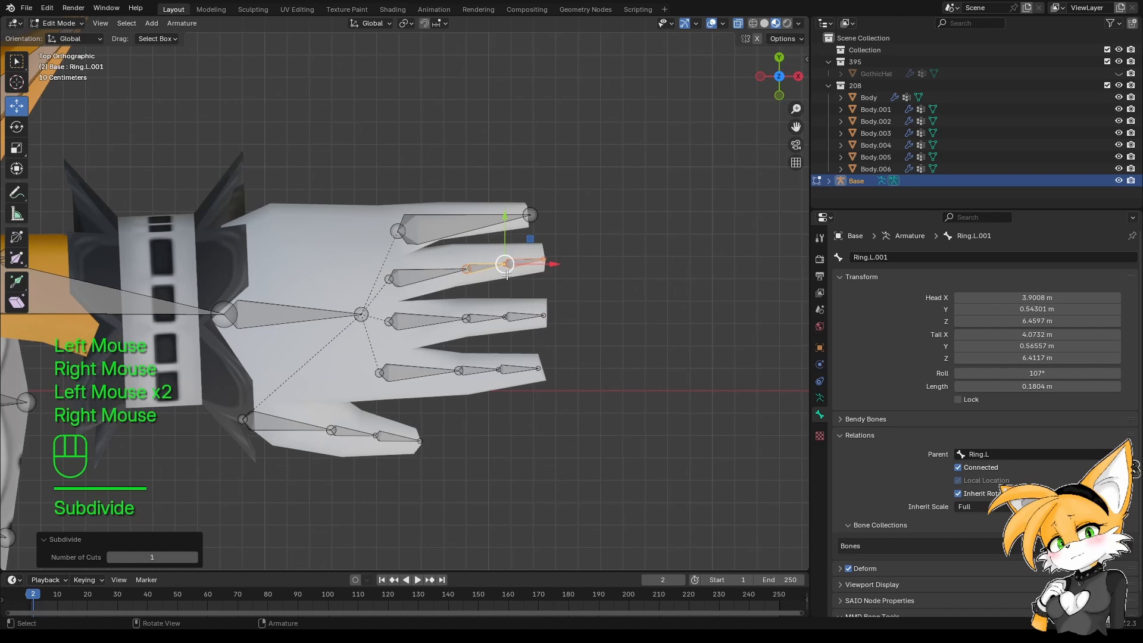
Subdivide the Pinky.L bone once and its outer half again to give the little finger three bones.
{"action": "left_click", "coordinate": [424, 228]}
{"action": "right_click", "coordinate": [424, 228]}
{"action": "left_click", "coordinate": [425, 230]}
{"action": "left_click", "coordinate": [517, 222]}
{"action": "right_click", "coordinate": [513, 222]}
{"action": "left_click", "coordinate": [514, 223]}
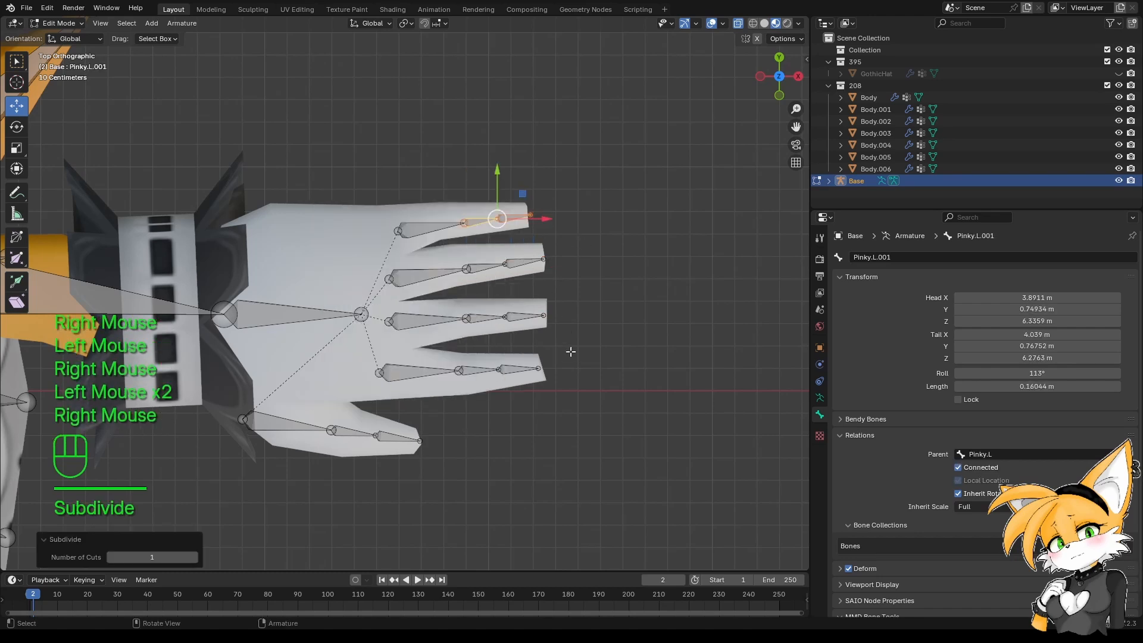
Move the base of the Thumb.L bone about 0.076 m along Y and about 0.101 m along X.
{"action": "middle_click_drag", "start_coordinate": [470, 477], "coordinate": [465, 429]}
{"action": "middle_click_drag", "start_coordinate": [464, 429], "coordinate": [397, 423]}
{"action": "left_click", "coordinate": [368, 388]}
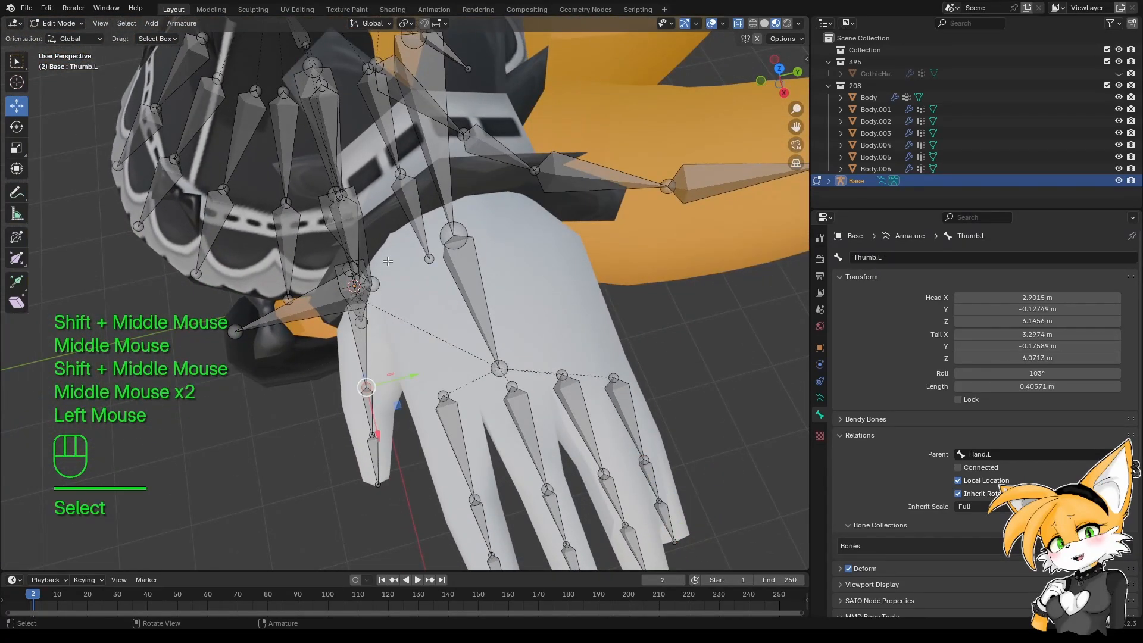
{"action": "middle_click_drag", "start_coordinate": [388, 261], "coordinate": [413, 310], "text": "shift"}
{"action": "left_click", "coordinate": [389, 366]}
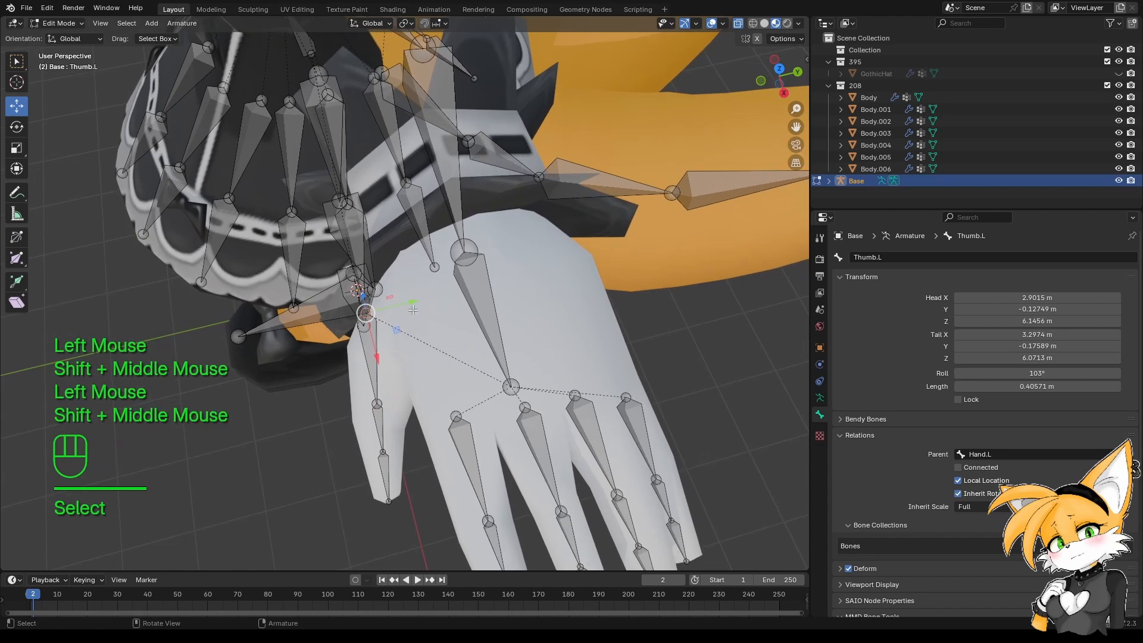
{"action": "left_click_drag", "start_coordinate": [413, 310], "coordinate": [422, 308]}
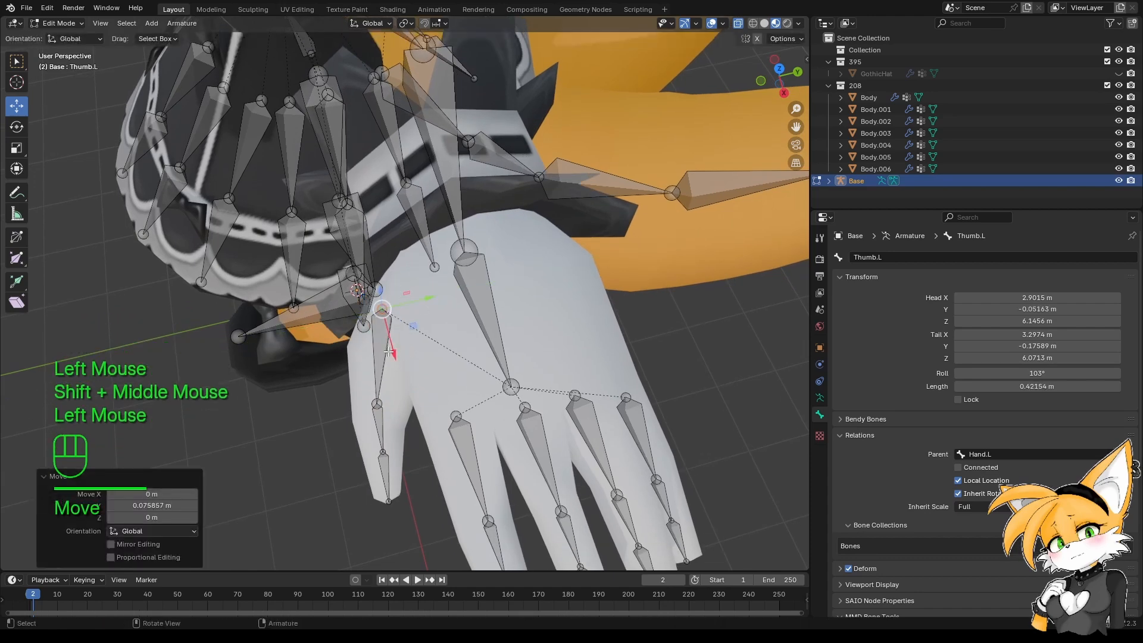
{"action": "left_click_drag", "start_coordinate": [389, 352], "coordinate": [398, 374]}
{"action": "middle_click_drag", "start_coordinate": [398, 374], "coordinate": [388, 437]}
{"action": "key", "text": "KP_7"}
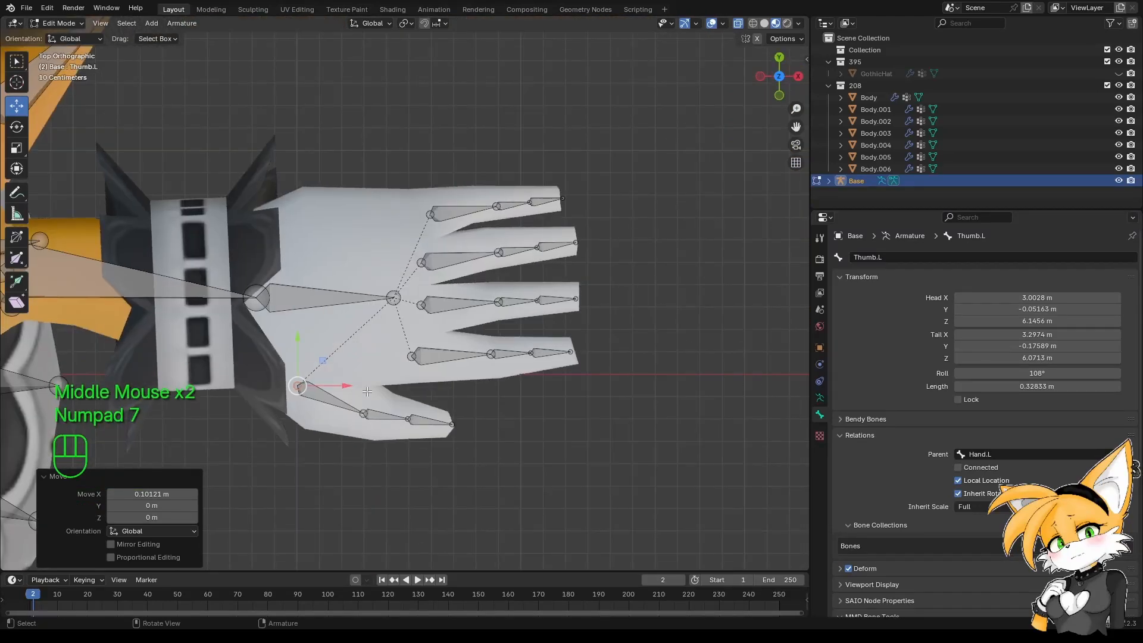
Shift the index finger's first inner joint about 0.019 m and its second about 0.004 m outward along X.
{"action": "middle_click_drag", "start_coordinate": [482, 377], "coordinate": [377, 335], "text": "shift"}
{"action": "scroll", "coordinate": [357, 382], "scroll_direction": "up", "scroll_amount": 2}
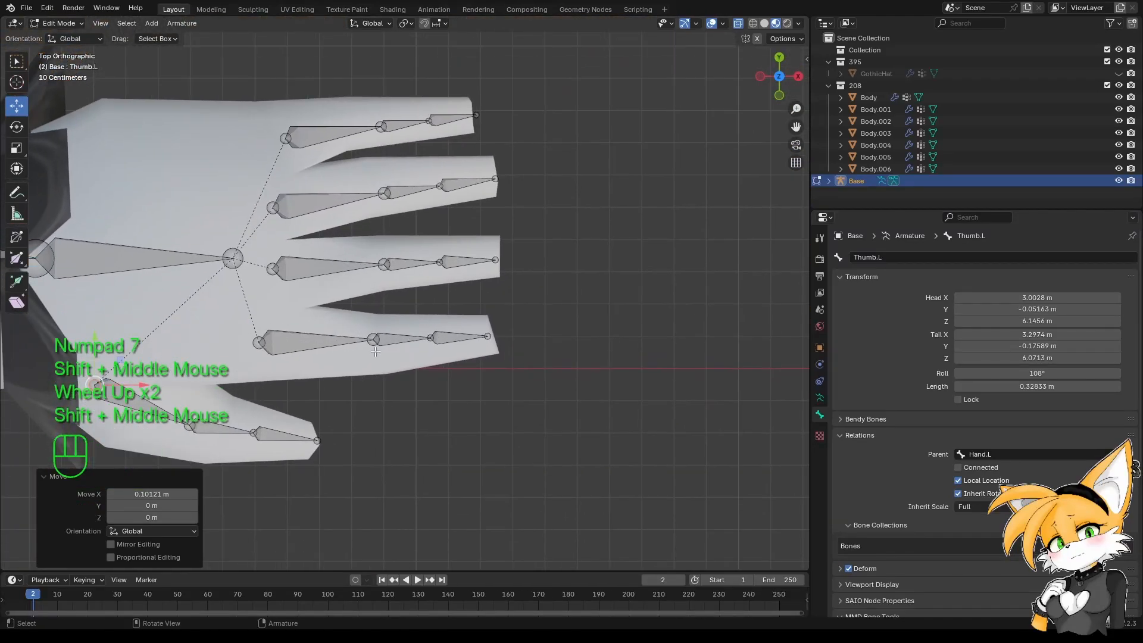
{"action": "left_click", "coordinate": [376, 335]}
{"action": "left_click_drag", "start_coordinate": [424, 340], "coordinate": [459, 338]}
{"action": "left_click", "coordinate": [433, 340]}
Adjust the middle finger's two inner joints along X to match the finger's bends.
{"action": "middle_click_drag", "start_coordinate": [415, 302], "coordinate": [410, 368], "text": "shift"}
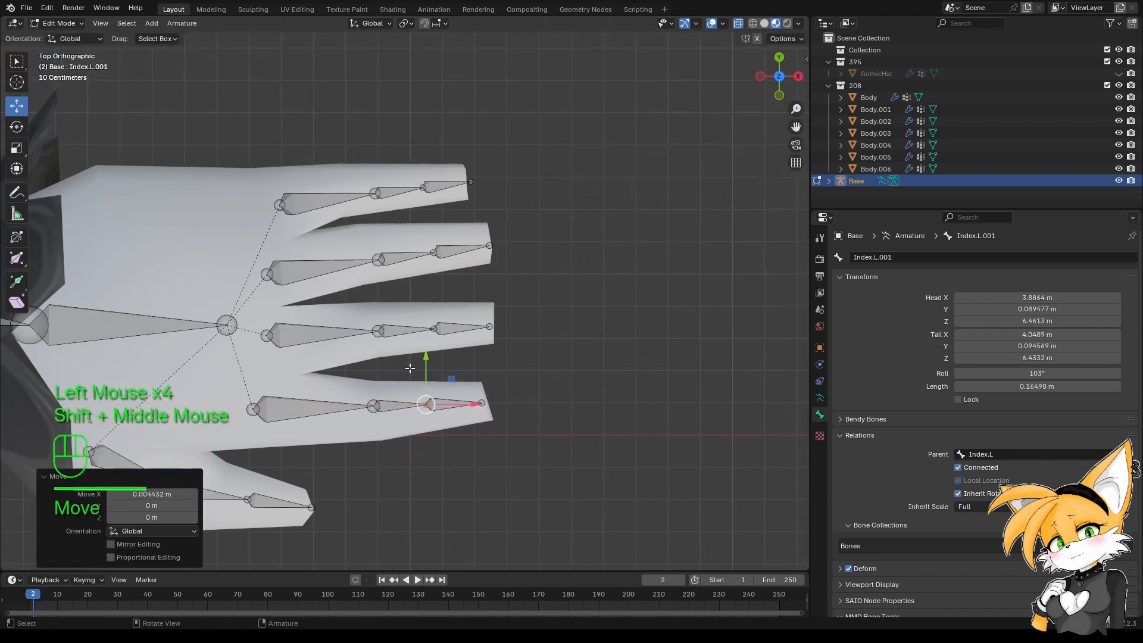
{"action": "left_click", "coordinate": [378, 334]}
{"action": "left_click_drag", "start_coordinate": [415, 331], "coordinate": [466, 329], "text": "shift"}
{"action": "left_click", "coordinate": [434, 329]}
Move the ring finger's first inner joint about 0.043 m toward the palm along X and slightly shift its second joint.
{"action": "middle_click_drag", "start_coordinate": [466, 329], "coordinate": [470, 416], "text": "shift"}
{"action": "left_click", "coordinate": [384, 346]}
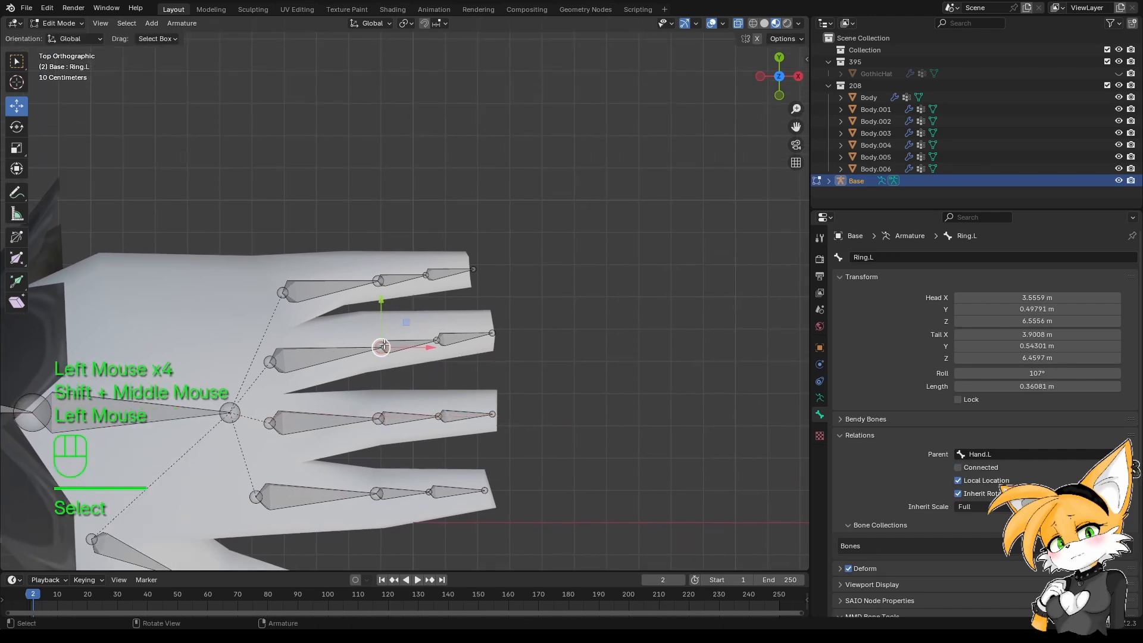
{"action": "left_click_drag", "start_coordinate": [420, 342], "coordinate": [393, 344], "text": "shift"}
{"action": "left_click_drag", "start_coordinate": [266, 344], "coordinate": [328, 352], "text": "shift"}
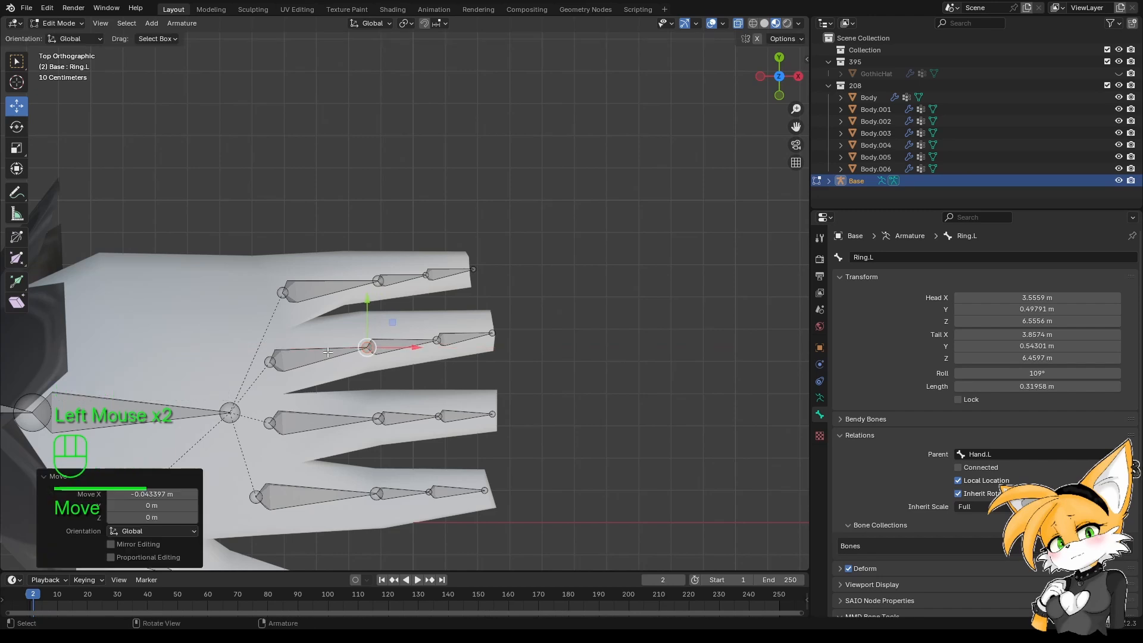
{"action": "left_click", "coordinate": [444, 337]}
{"action": "left_click_drag", "start_coordinate": [486, 339], "coordinate": [473, 340], "text": "shift"}
Move the little finger's first inner joint about 0.012 m and its second about 0.005 m toward the palm along X.
{"action": "left_click", "coordinate": [375, 277]}
{"action": "left_click_drag", "start_coordinate": [428, 281], "coordinate": [396, 285]}
{"action": "left_click", "coordinate": [427, 274]}
{"action": "left_click_drag", "start_coordinate": [475, 279], "coordinate": [448, 280], "text": "shift"}
{"action": "left_click", "coordinate": [366, 281]}
{"action": "left_click", "coordinate": [378, 280]}
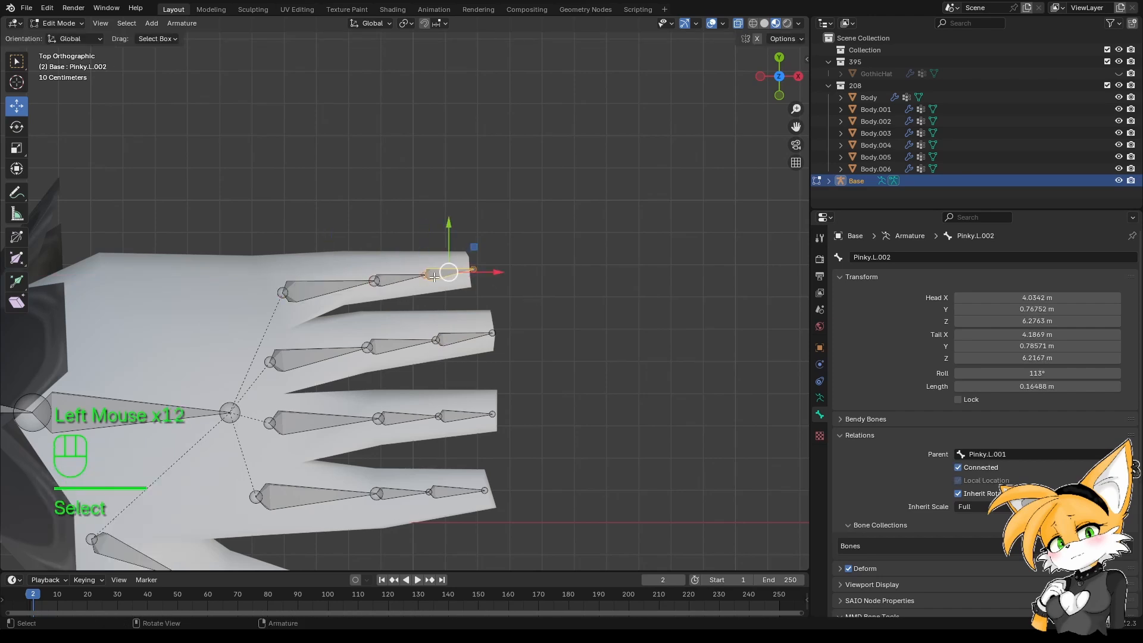
Select all three little finger bones and lower the chain about 0.002 m along Z.
{"action": "scroll", "coordinate": [434, 277], "scroll_direction": "down", "scroll_amount": 3}
{"action": "middle_click_drag", "start_coordinate": [434, 276], "coordinate": [143, 332]}
{"action": "scroll", "coordinate": [238, 358], "scroll_direction": "up", "scroll_amount": 2}
{"action": "middle_click_drag", "start_coordinate": [238, 357], "coordinate": [284, 416], "text": "shift"}
{"action": "left_click", "coordinate": [332, 396], "text": "shift"}
{"action": "left_click", "coordinate": [414, 340], "text": "shift"}
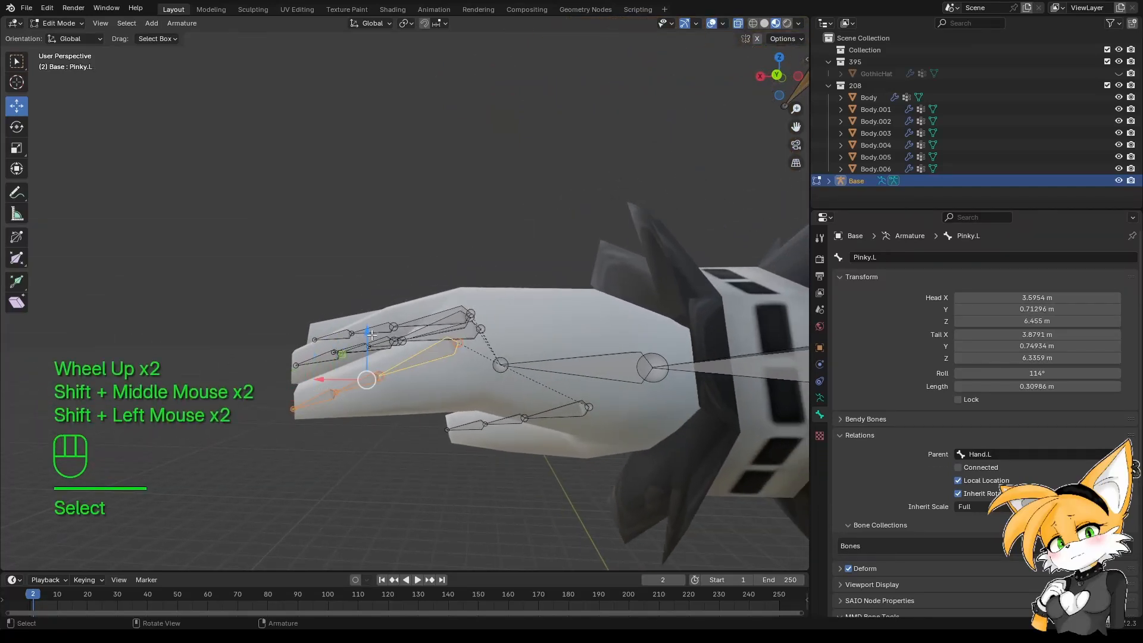
{"action": "left_click_drag", "start_coordinate": [371, 335], "coordinate": [381, 375]}
Lower the Pinky.L bone's base about 0.06 m and its tip about 0.02 m along Z.
{"action": "left_click", "coordinate": [392, 415]}
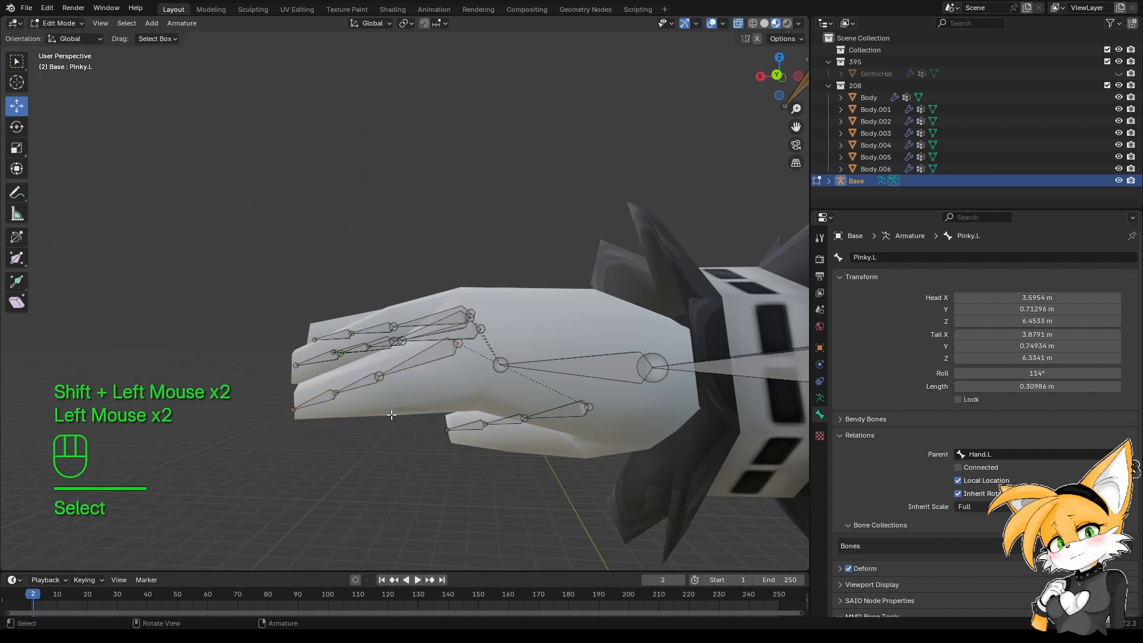
{"action": "left_click_drag", "start_coordinate": [457, 343], "coordinate": [462, 341]}
{"action": "left_click", "coordinate": [385, 346]}
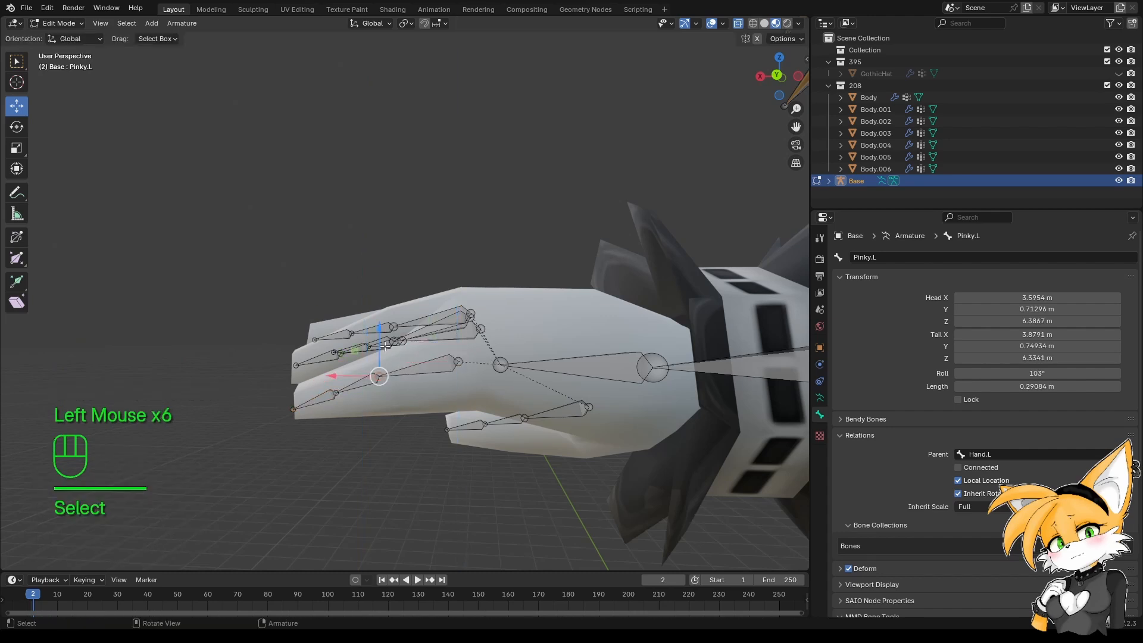
{"action": "left_click_drag", "start_coordinate": [380, 338], "coordinate": [380, 344], "text": "shift"}
{"action": "left_click", "coordinate": [458, 359]}
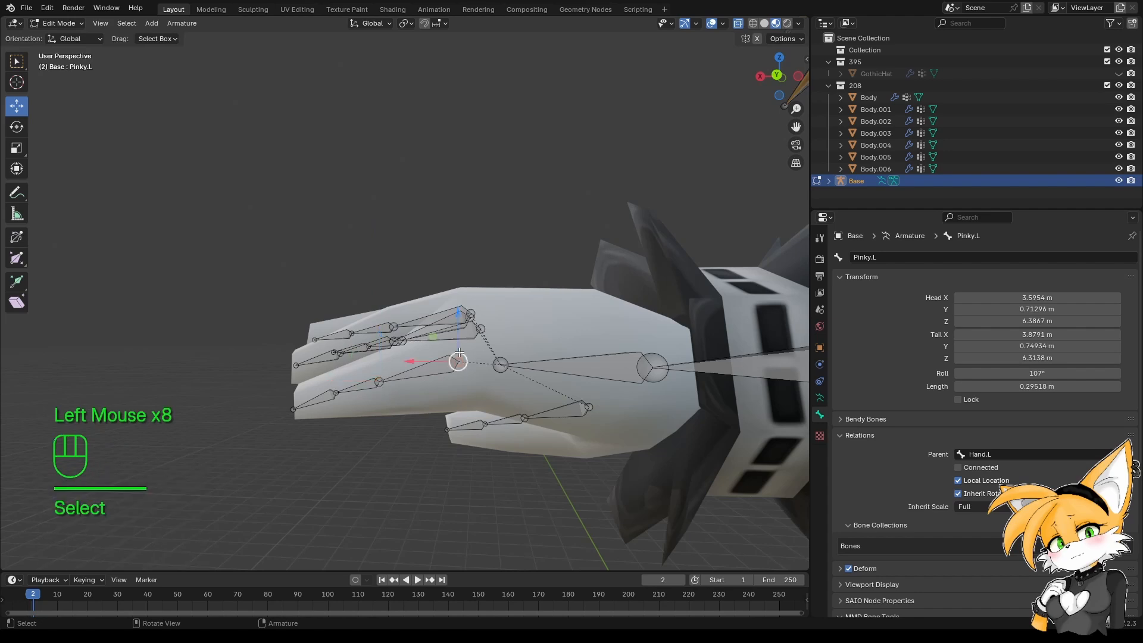
{"action": "left_click_drag", "start_coordinate": [455, 334], "coordinate": [455, 331]}
Examine the whole armature against the character, ending in the front orthographic view.
{"action": "middle_click_drag", "start_coordinate": [455, 331], "coordinate": [536, 500]}
{"action": "scroll", "coordinate": [548, 411], "scroll_direction": "down", "scroll_amount": 2}
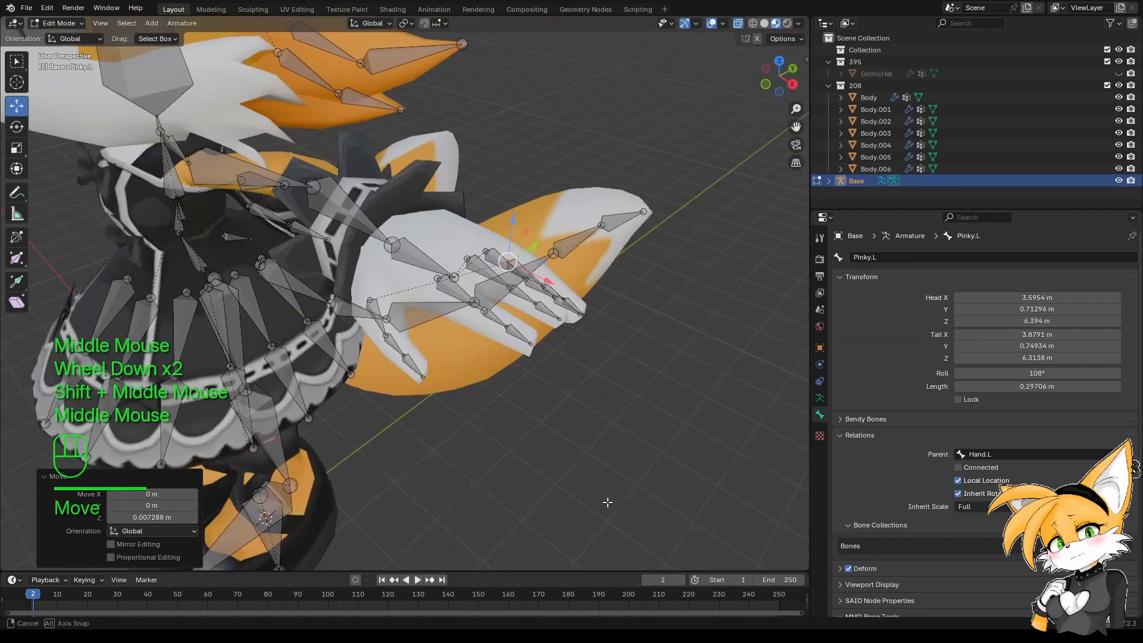
{"action": "scroll", "coordinate": [504, 461], "scroll_direction": "down", "scroll_amount": 2}
{"action": "scroll", "coordinate": [504, 462], "scroll_direction": "down", "scroll_amount": 1}
{"action": "middle_click_drag", "start_coordinate": [504, 461], "coordinate": [554, 383], "text": "shift"}
{"action": "scroll", "coordinate": [520, 429], "scroll_direction": "down", "scroll_amount": 4}
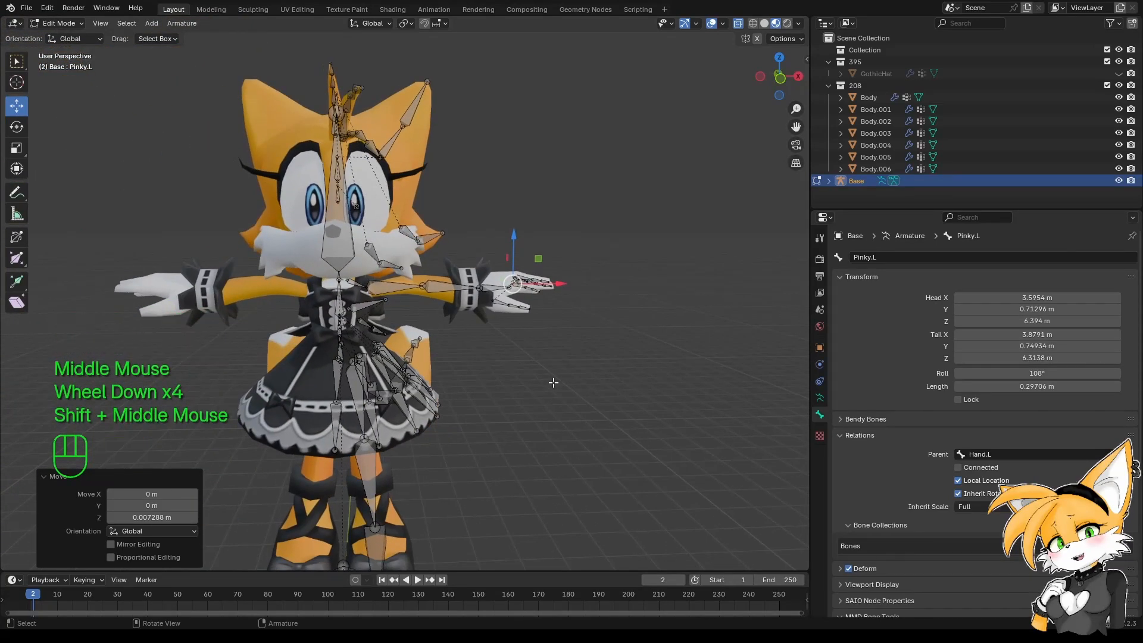
{"action": "middle_click_drag", "start_coordinate": [534, 388], "coordinate": [531, 415], "text": "shift"}
{"action": "scroll", "coordinate": [477, 393], "scroll_direction": "down", "scroll_amount": 2}
{"action": "middle_click_drag", "start_coordinate": [530, 416], "coordinate": [530, 392], "text": "shift"}
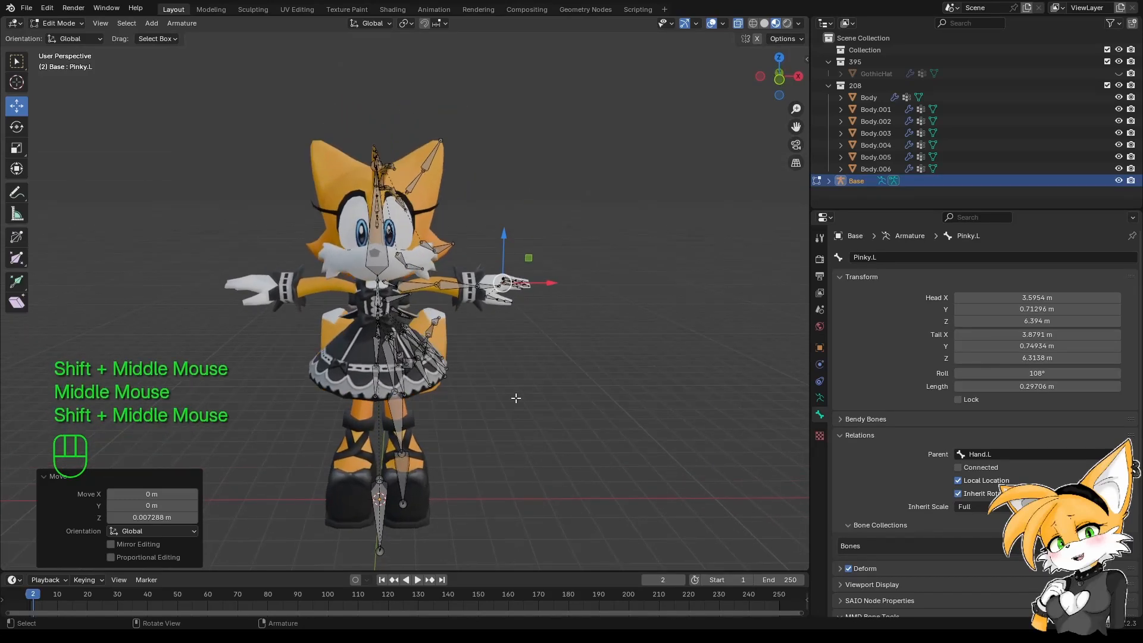
{"action": "key", "text": "KP_1"}
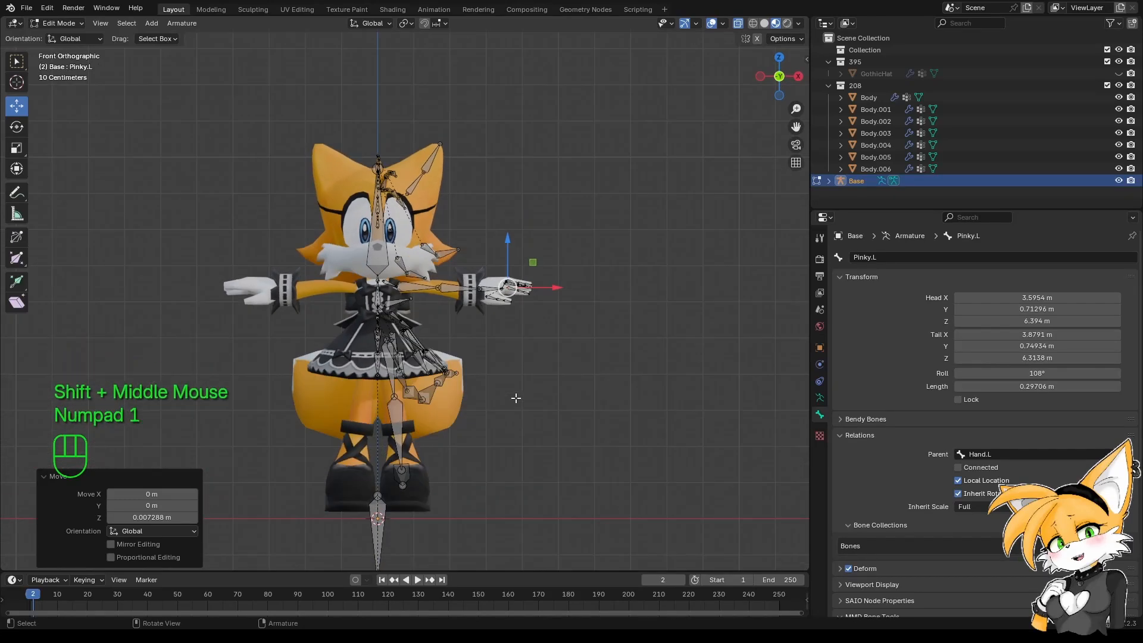
Select every bone in the armature and symmetrize them to create right-side counterparts of the left-side bones.
{"action": "key", "text": "a"}
{"action": "right_click", "coordinate": [514, 379]}
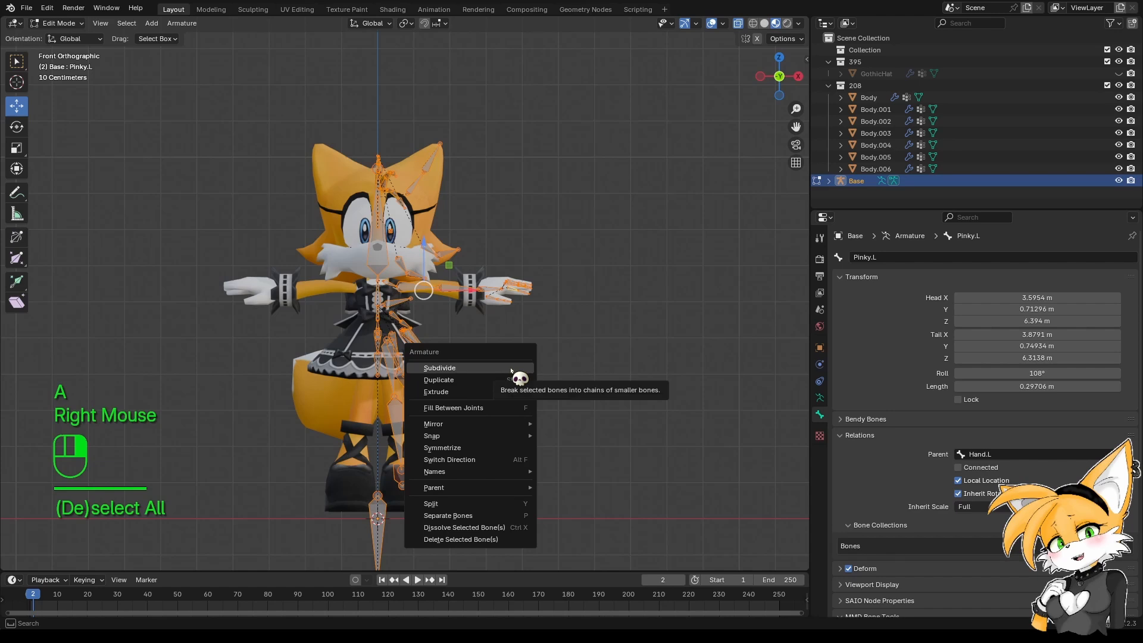
{"action": "left_click", "coordinate": [493, 449]}
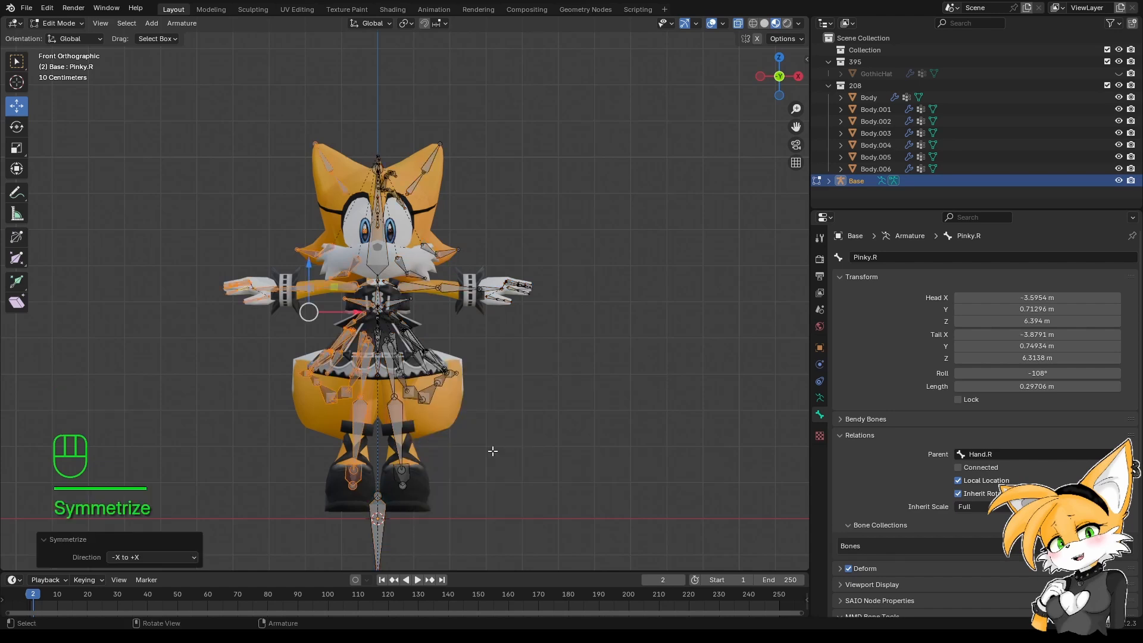
Examine the mirrored bones around the head, arms, skirt and legs from the front and side.
{"action": "middle_click_drag", "start_coordinate": [278, 390], "coordinate": [291, 422]}
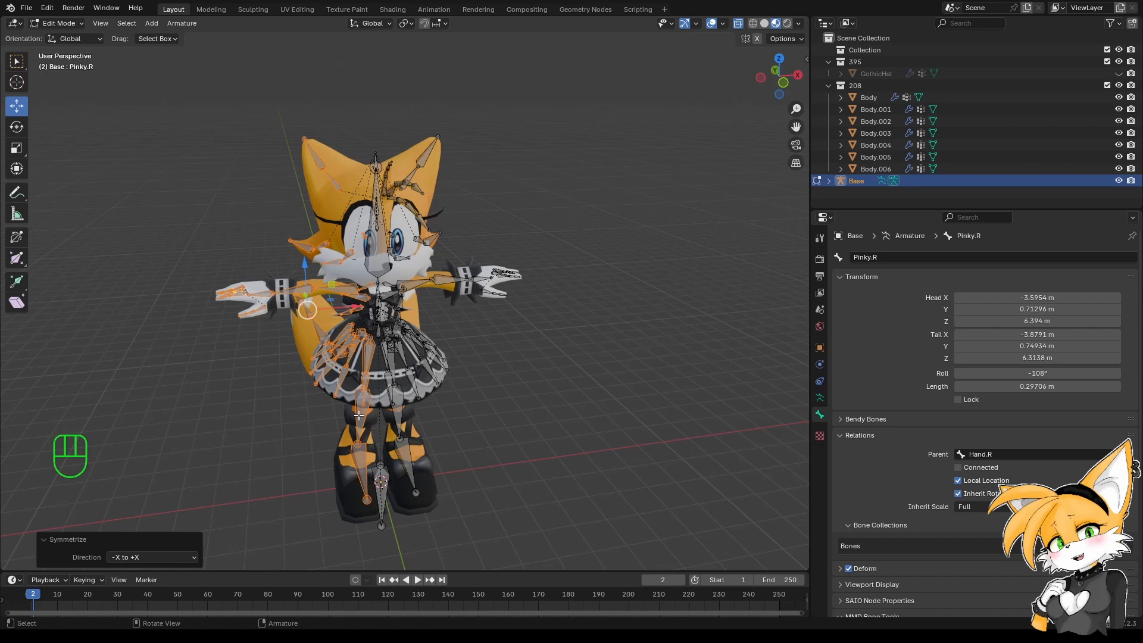
{"action": "middle_click_drag", "start_coordinate": [359, 415], "coordinate": [661, 256]}
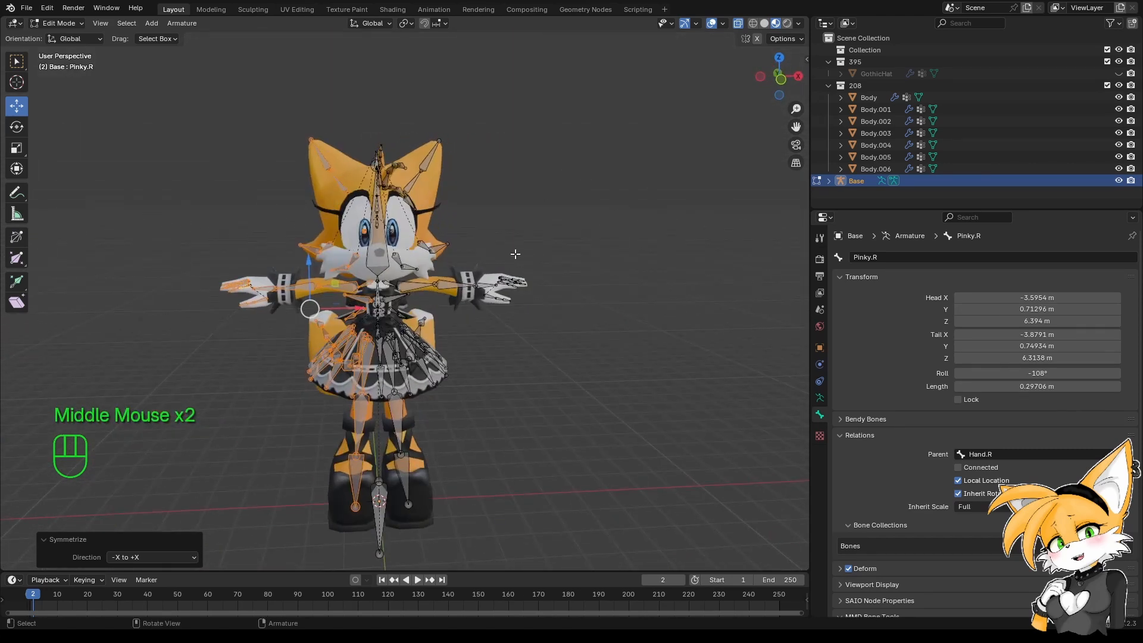
{"action": "middle_click_drag", "start_coordinate": [363, 351], "coordinate": [316, 368]}
{"action": "scroll", "coordinate": [537, 379], "scroll_direction": "up", "scroll_amount": 2}
{"action": "scroll", "coordinate": [537, 379], "scroll_direction": "up", "scroll_amount": 1}
{"action": "middle_click_drag", "start_coordinate": [462, 418], "coordinate": [494, 392]}
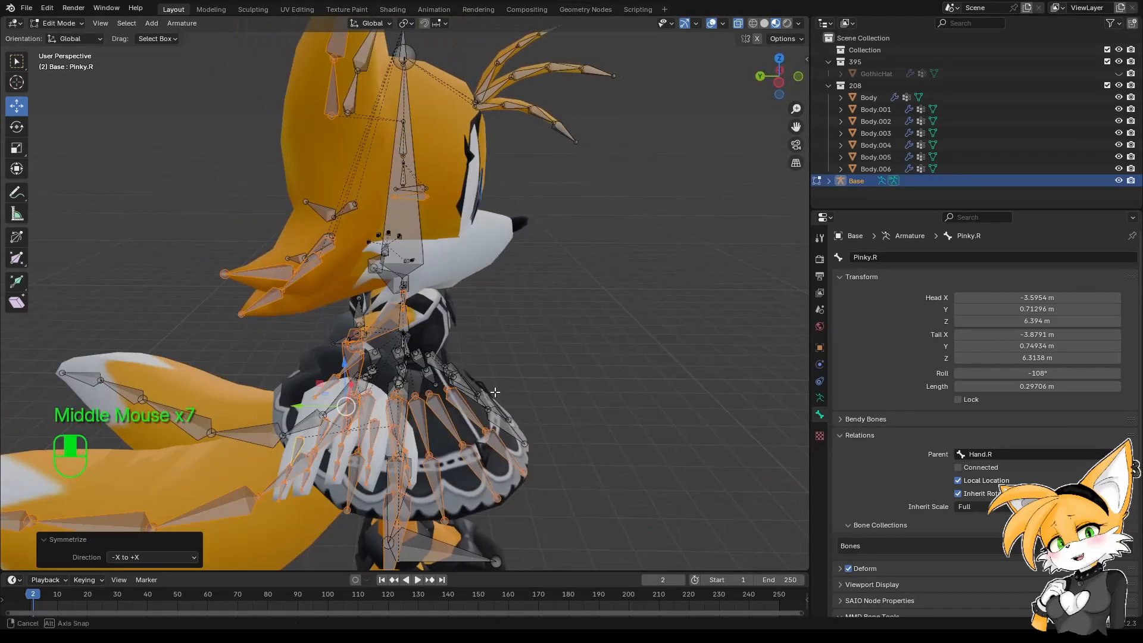
{"action": "middle_click_drag", "start_coordinate": [404, 384], "coordinate": [309, 334]}
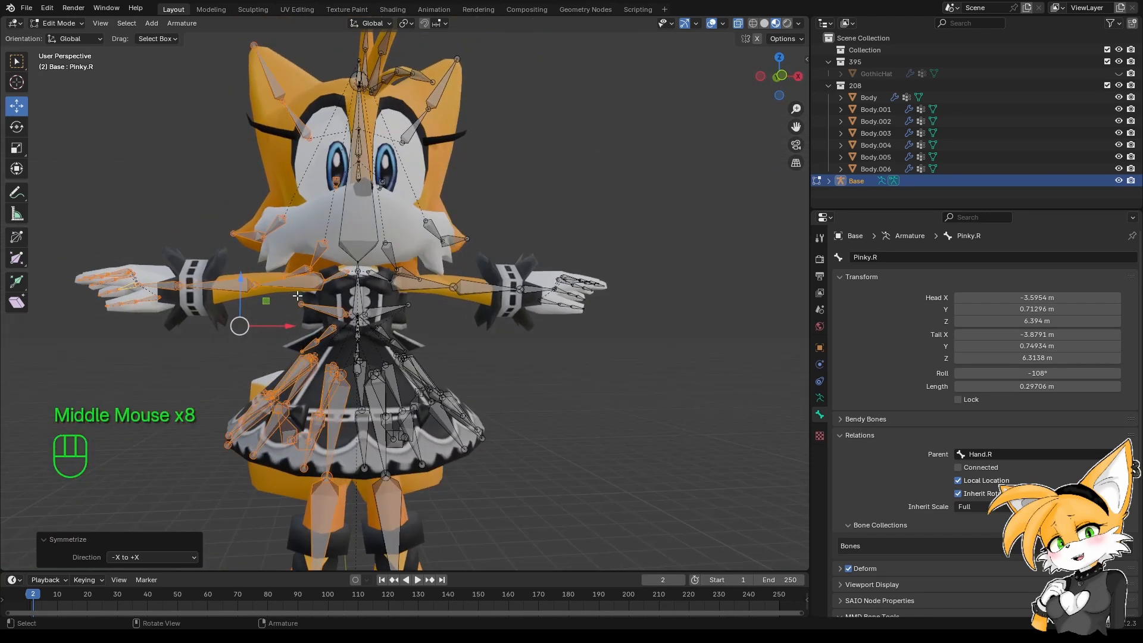
{"action": "middle_click_drag", "start_coordinate": [306, 444], "coordinate": [407, 353]}
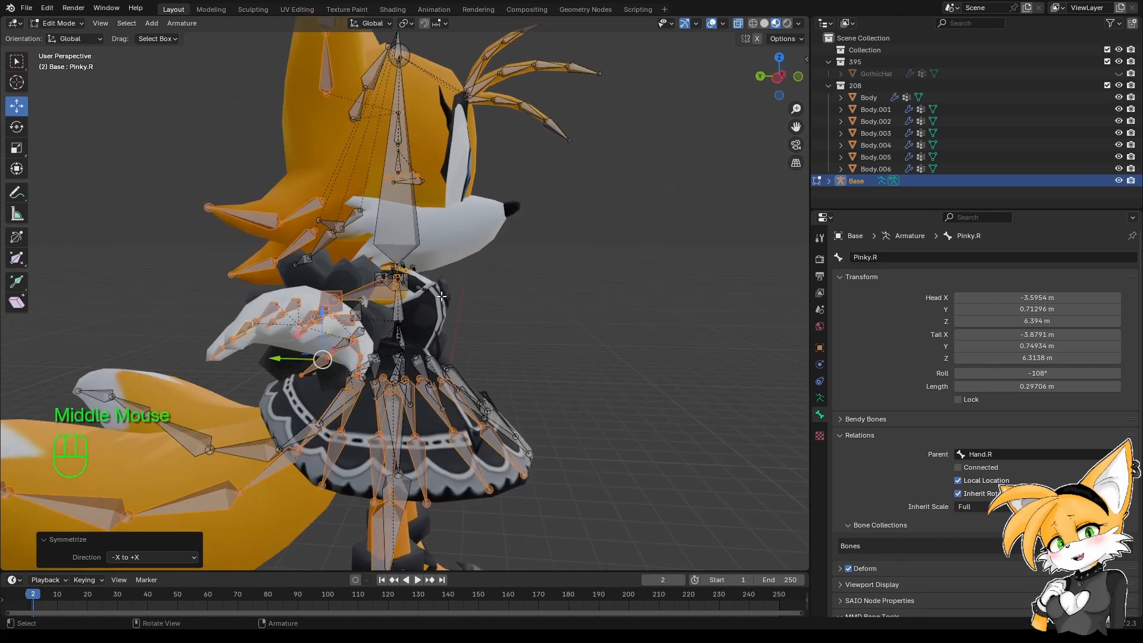
{"action": "middle_click_drag", "start_coordinate": [587, 419], "coordinate": [388, 280]}
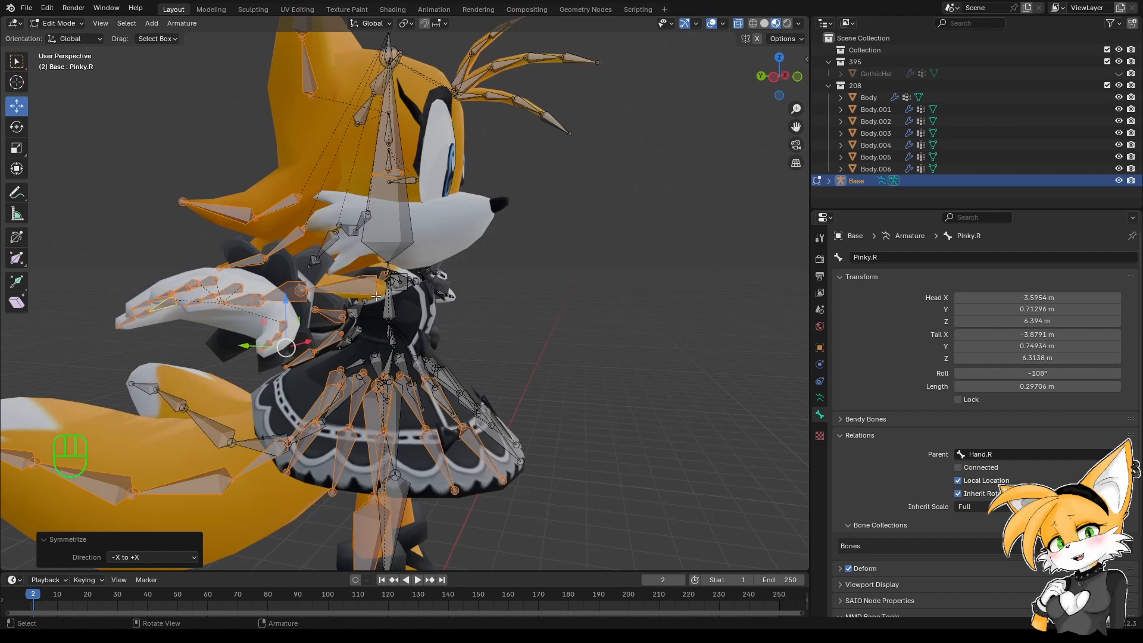
Examine the symmetrized armature bones against the character mesh from the side, above and front.
{"action": "middle_click_drag", "start_coordinate": [377, 304], "coordinate": [307, 292]}
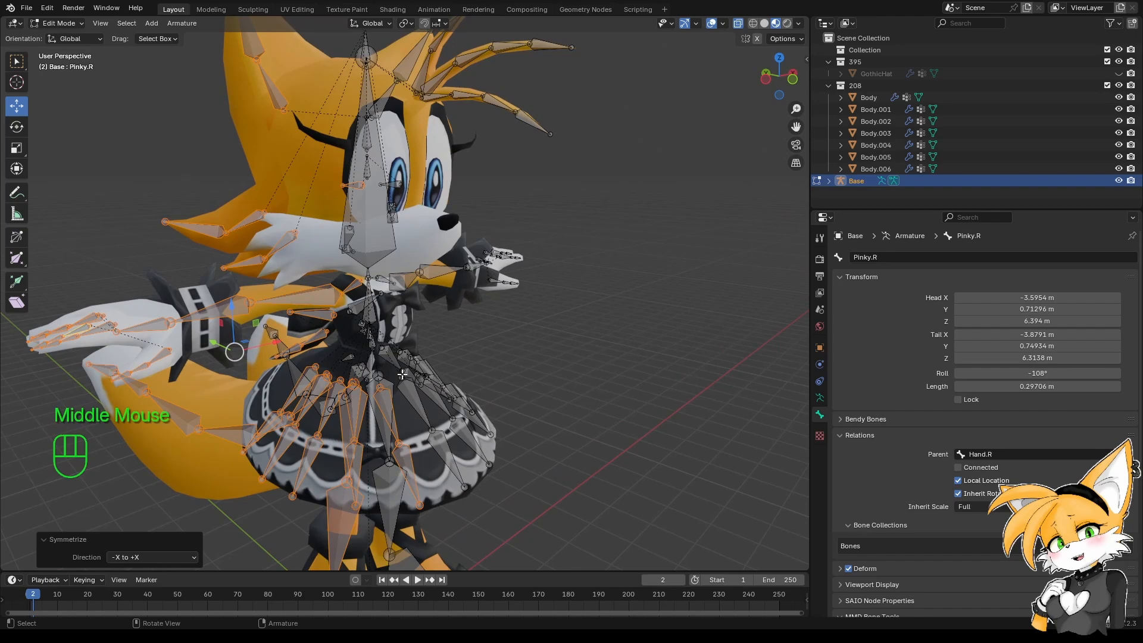
{"action": "middle_click_drag", "start_coordinate": [403, 374], "coordinate": [397, 307]}
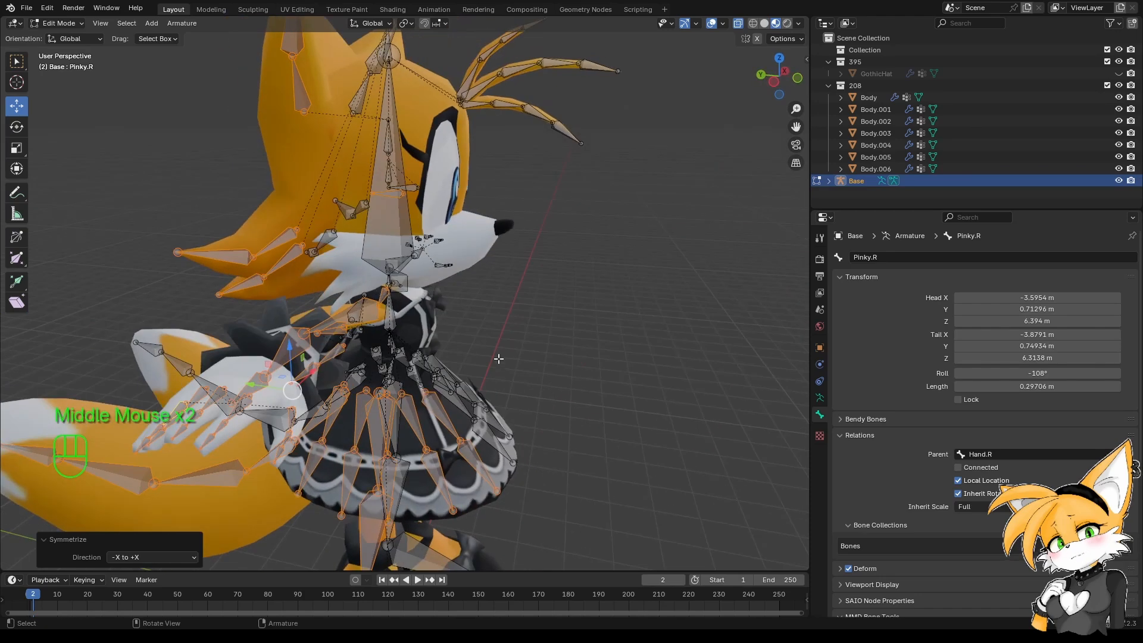
{"action": "middle_click_drag", "start_coordinate": [499, 359], "coordinate": [372, 352]}
{"action": "scroll", "coordinate": [470, 387], "scroll_direction": "down", "scroll_amount": 2}
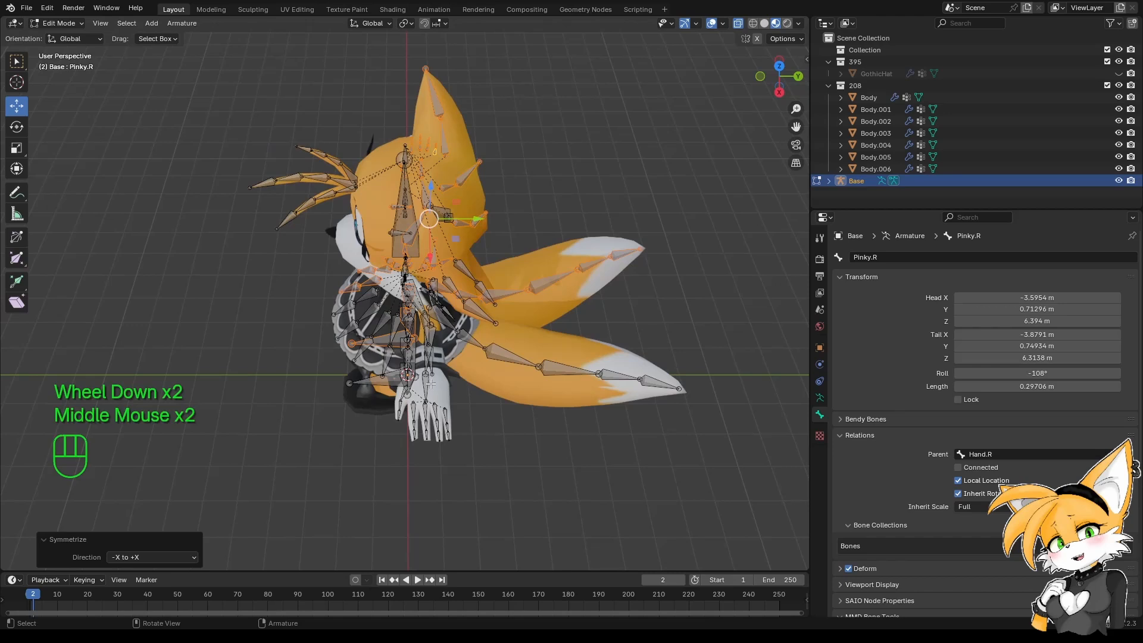
{"action": "middle_click_drag", "start_coordinate": [349, 398], "coordinate": [26, 345]}
{"action": "middle_click_drag", "start_coordinate": [314, 254], "coordinate": [306, 326], "text": "shift"}
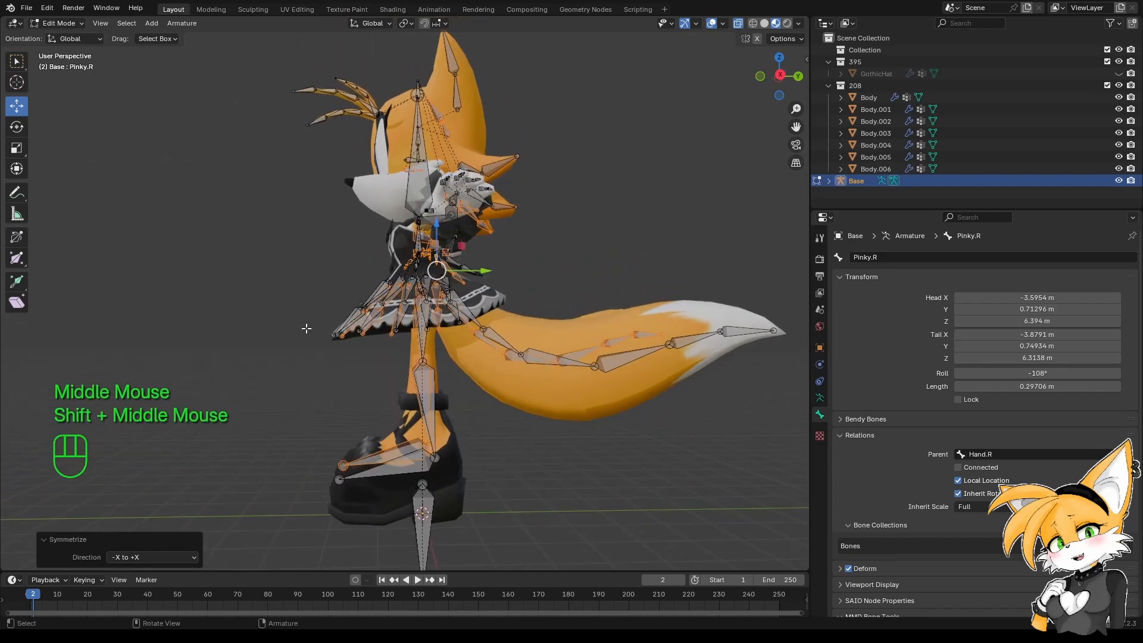
{"action": "left_click", "coordinate": [369, 387]}
{"action": "middle_click_drag", "start_coordinate": [369, 387], "coordinate": [524, 370]}
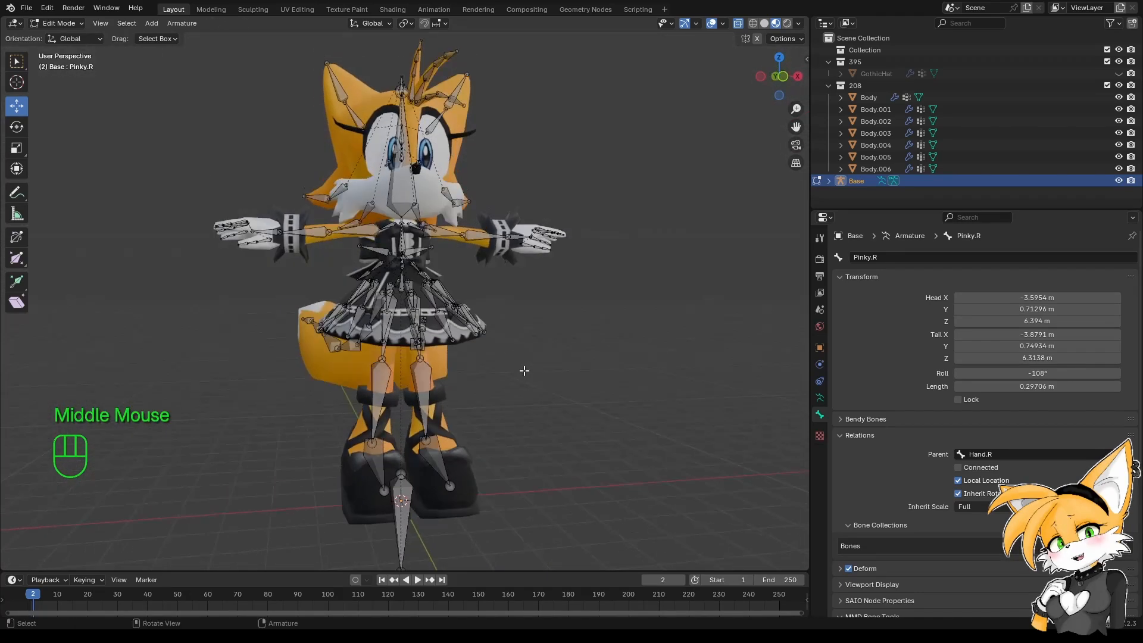
Switch the armature to Object Mode and select the character's head mesh, Body.001.
{"action": "left_click", "coordinate": [58, 22]}
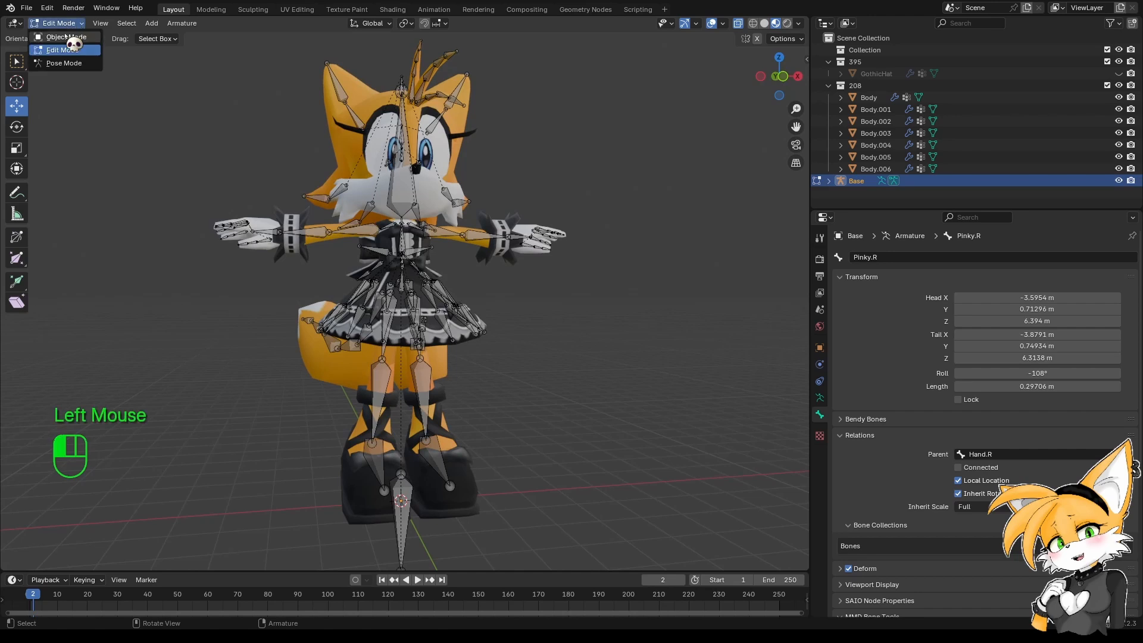
{"action": "left_click", "coordinate": [59, 37]}
{"action": "middle_click_drag", "start_coordinate": [503, 384], "coordinate": [507, 403], "text": "shift"}
{"action": "left_click", "coordinate": [335, 205]}
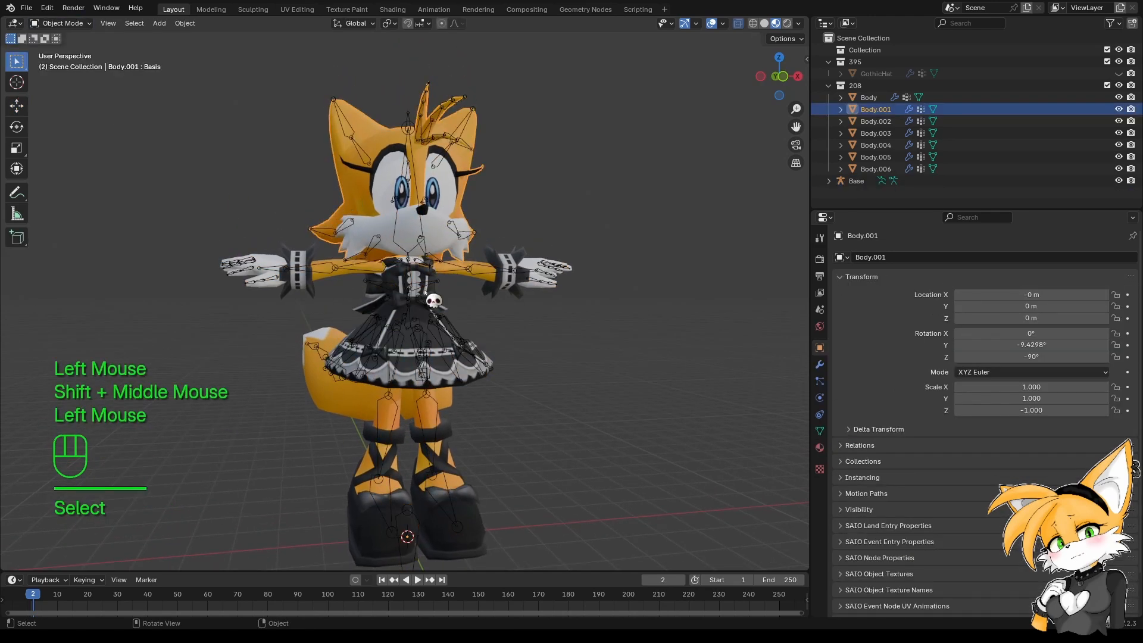
Extend the selection with Body and Body.002 through Body.005, covering the arms, gloves, outfit, tails and shoes.
{"action": "middle_click_drag", "start_coordinate": [454, 320], "coordinate": [432, 331]}
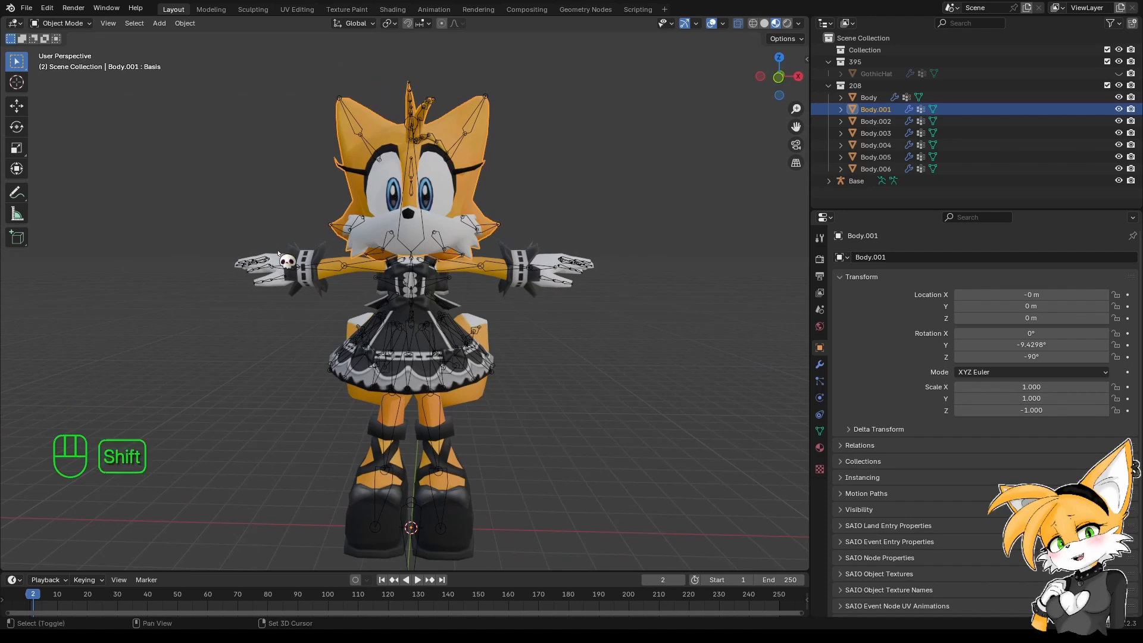
{"action": "middle_click_drag", "start_coordinate": [390, 270], "coordinate": [502, 287]}
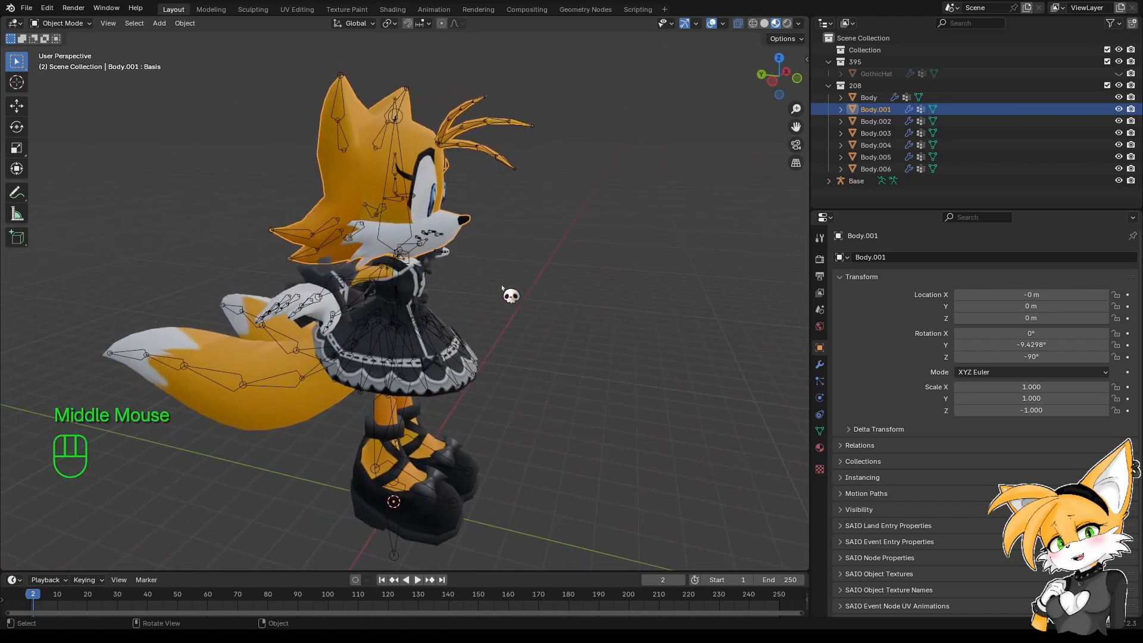
{"action": "middle_click_drag", "start_coordinate": [321, 336], "coordinate": [513, 338]}
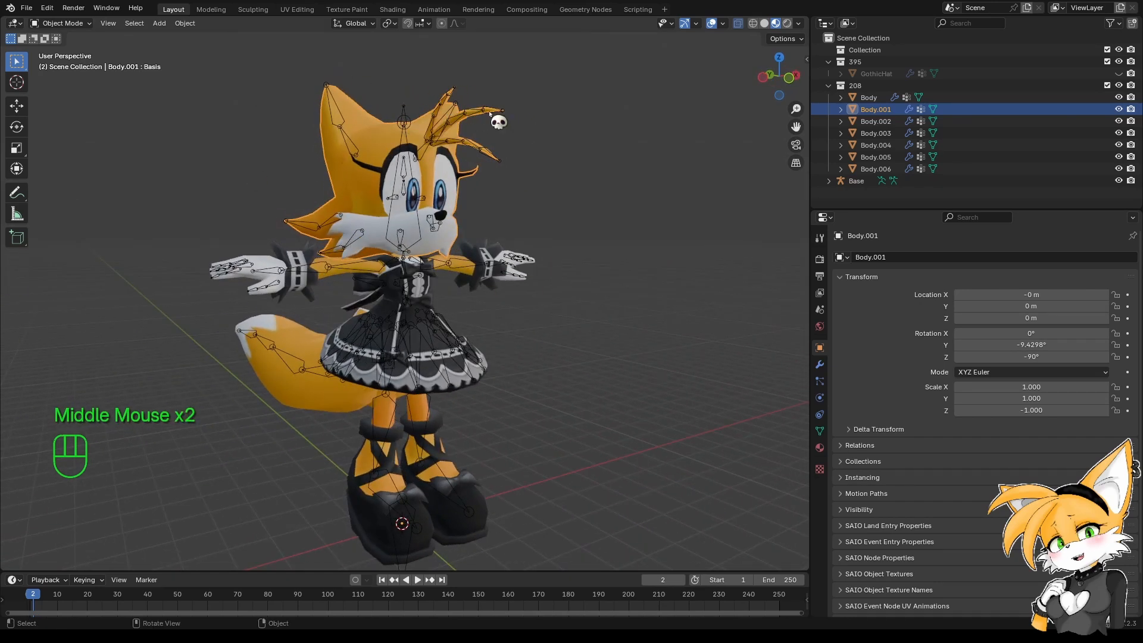
{"action": "middle_click_drag", "start_coordinate": [524, 327], "coordinate": [467, 303]}
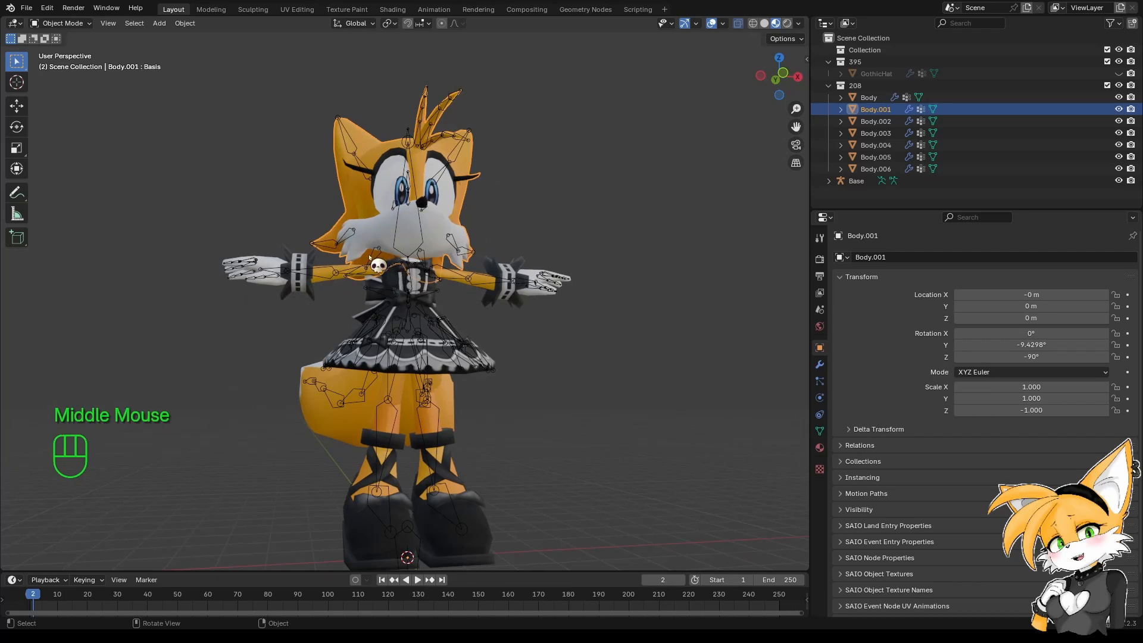
{"action": "middle_click_drag", "start_coordinate": [357, 351], "coordinate": [381, 338]}
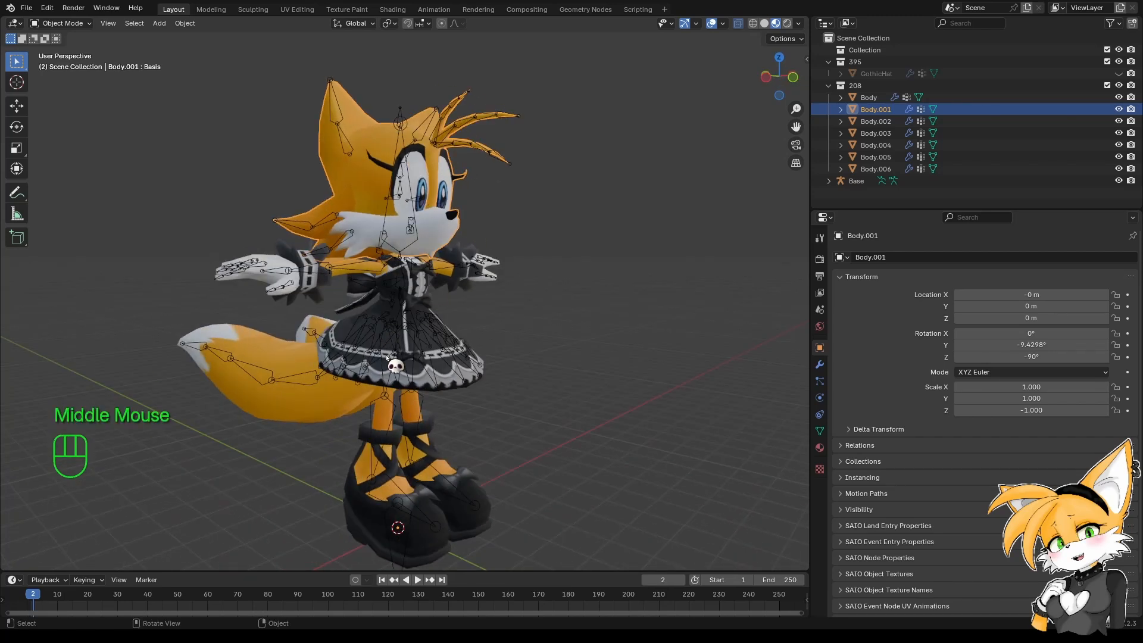
{"action": "middle_click_drag", "start_coordinate": [575, 338], "coordinate": [465, 356]}
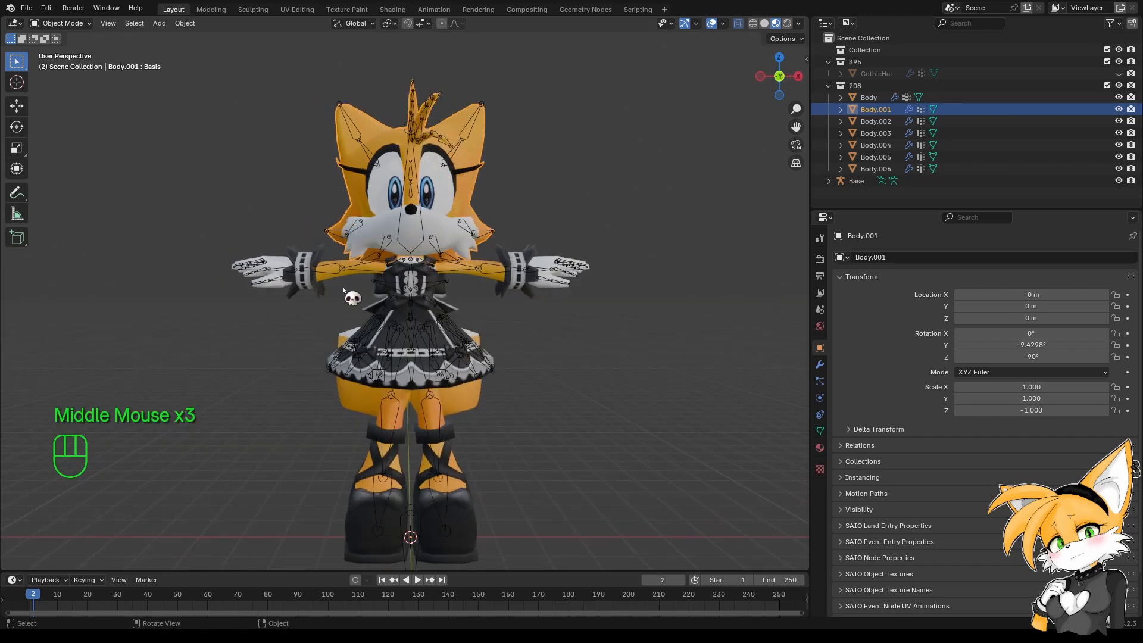
{"action": "left_click", "coordinate": [331, 302], "text": "shift"}
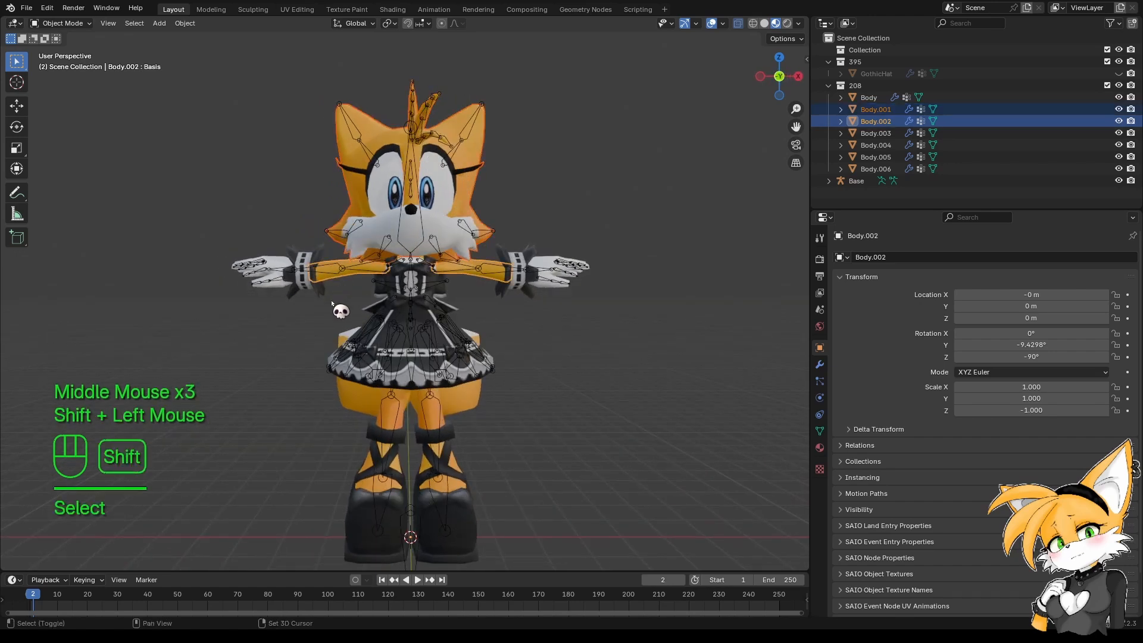
{"action": "left_click", "coordinate": [286, 305], "text": "shift"}
{"action": "left_click", "coordinate": [289, 307], "text": "shift"}
{"action": "middle_click_drag", "start_coordinate": [289, 307], "coordinate": [414, 442]}
{"action": "left_click", "coordinate": [309, 434], "text": "shift"}
{"action": "left_click", "coordinate": [257, 423], "text": "shift"}
{"action": "left_click", "coordinate": [579, 456], "text": "shift"}
{"action": "left_click", "coordinate": [578, 455], "text": "shift"}
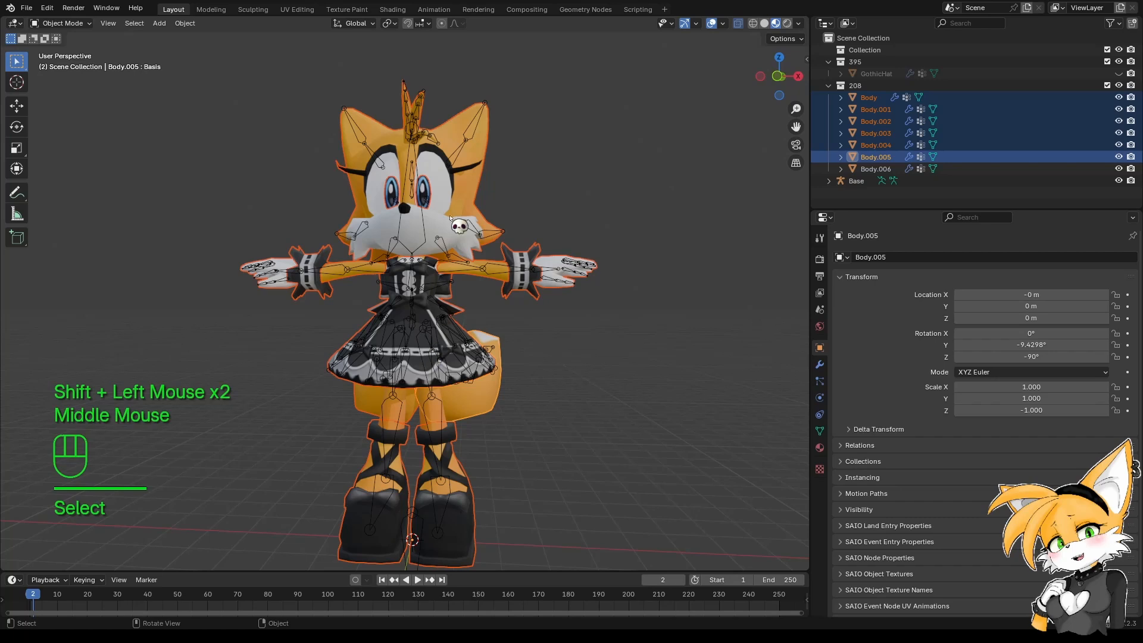
Add the Base armature as the active object and parent the selected meshes to it with empty groups.
{"action": "middle_click_drag", "start_coordinate": [425, 108], "coordinate": [442, 440], "text": "shift"}
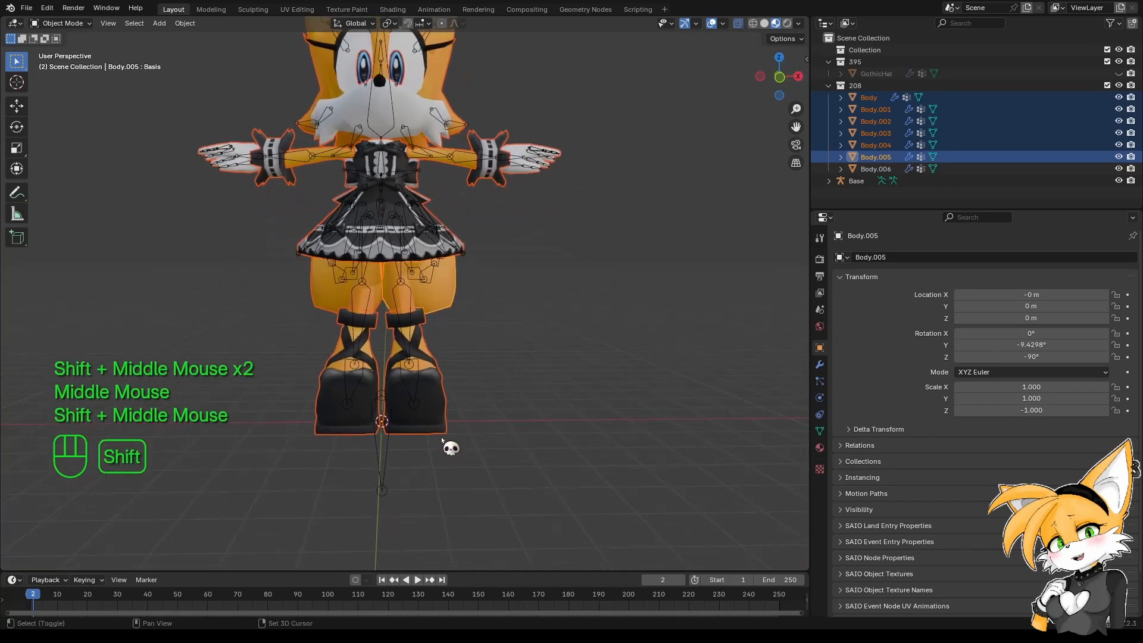
{"action": "left_click", "coordinate": [385, 478], "text": "shift"}
{"action": "middle_click_drag", "start_coordinate": [518, 327], "coordinate": [544, 398], "text": "shift"}
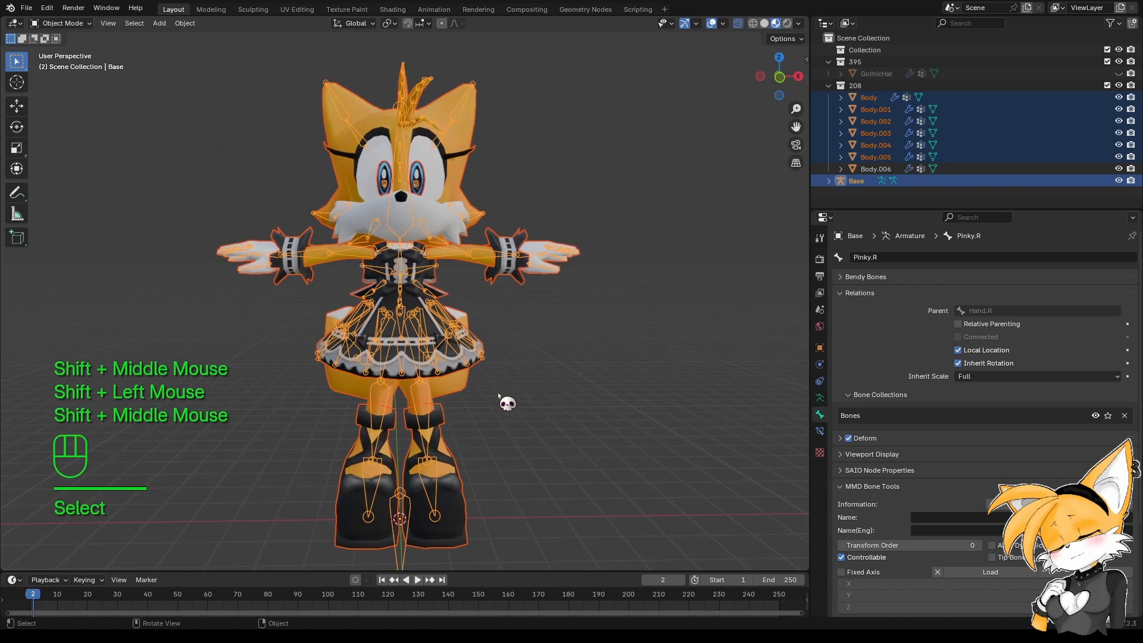
{"action": "key", "text": "ctrl+p"}
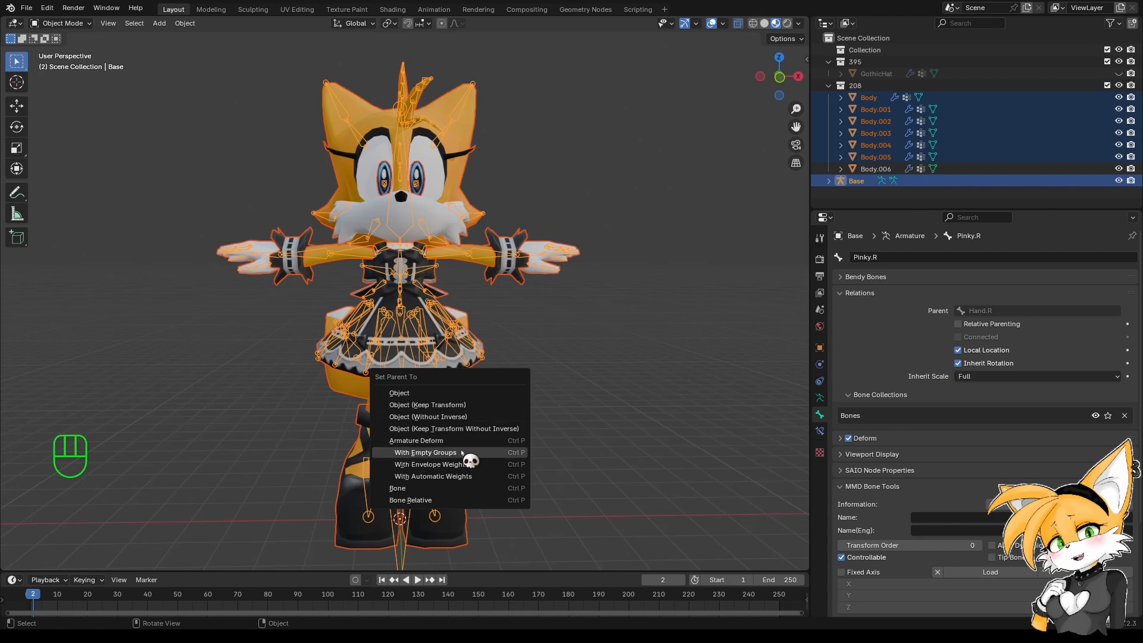
{"action": "left_click", "coordinate": [463, 453]}
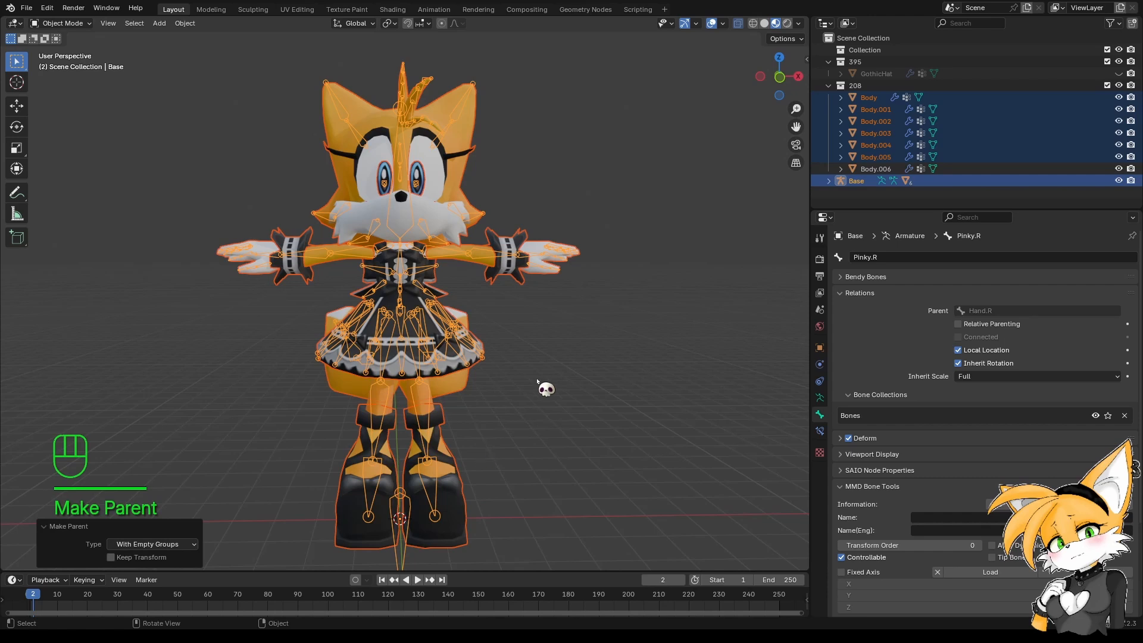
{"action": "left_click", "coordinate": [539, 381]}
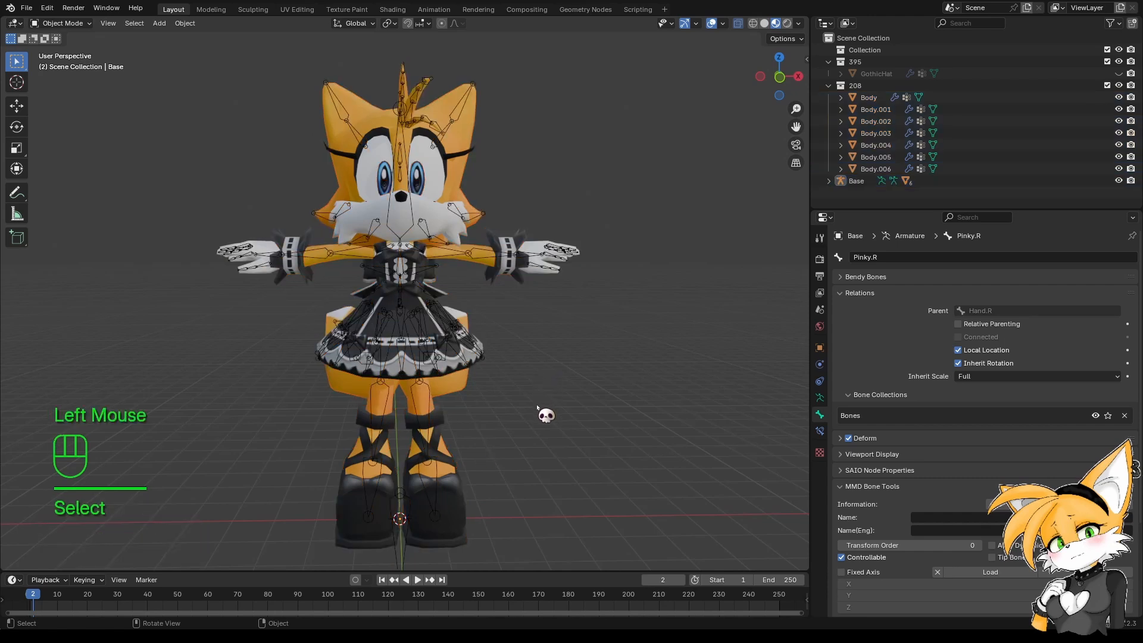
{"action": "left_click", "coordinate": [47, 8]}
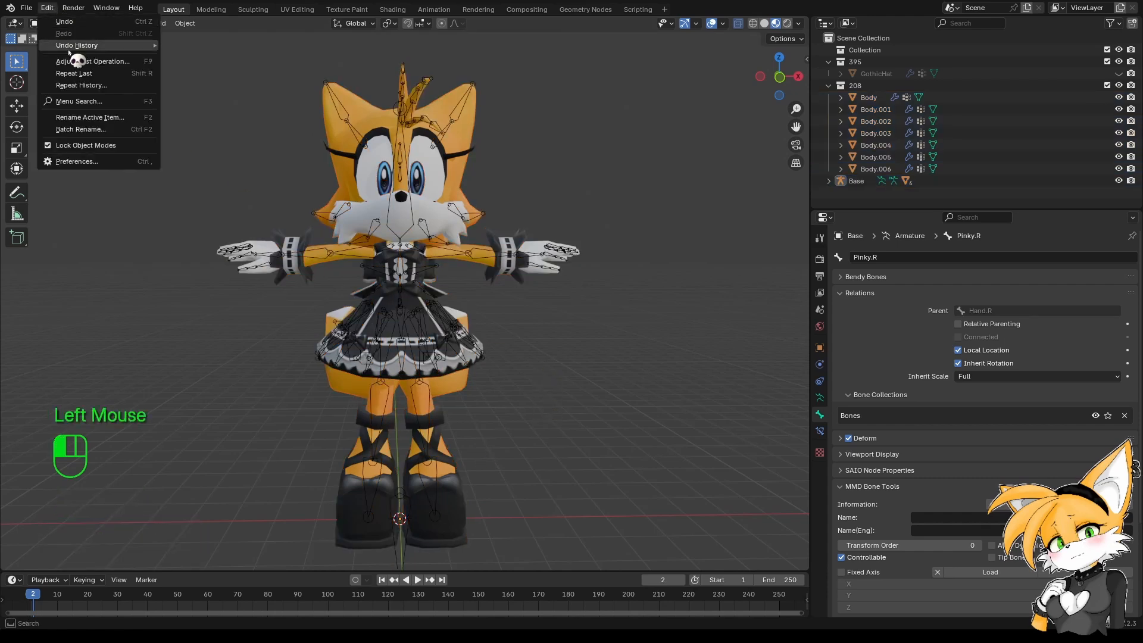
{"action": "left_click", "coordinate": [107, 56]}
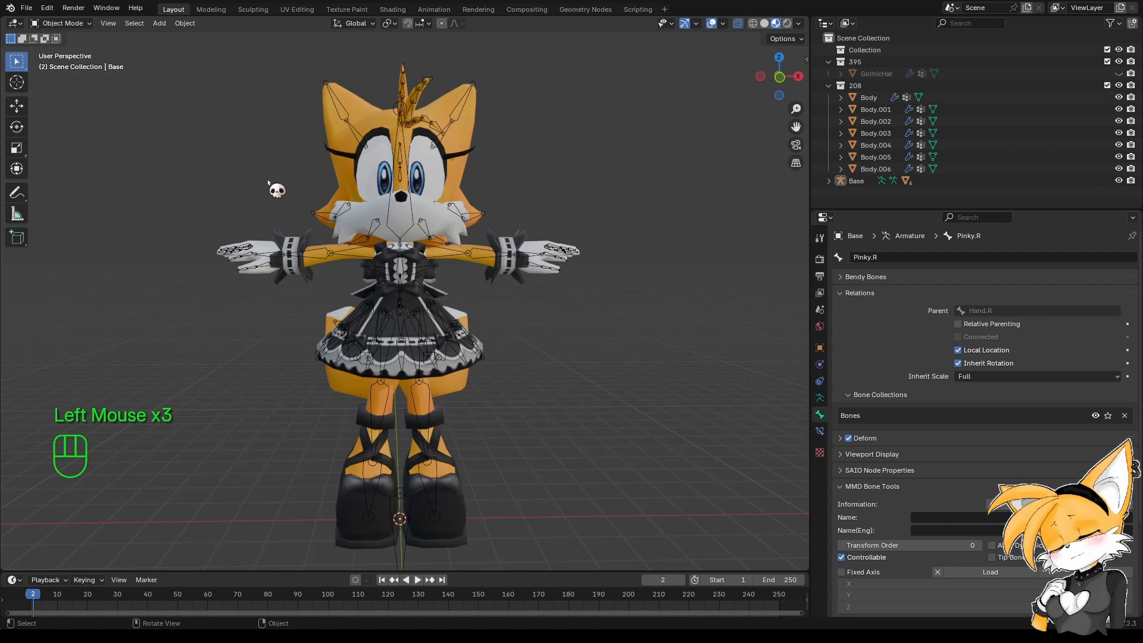
Select the head mesh Body.001 and review the list of its shape keys.
{"action": "left_click", "coordinate": [376, 139]}
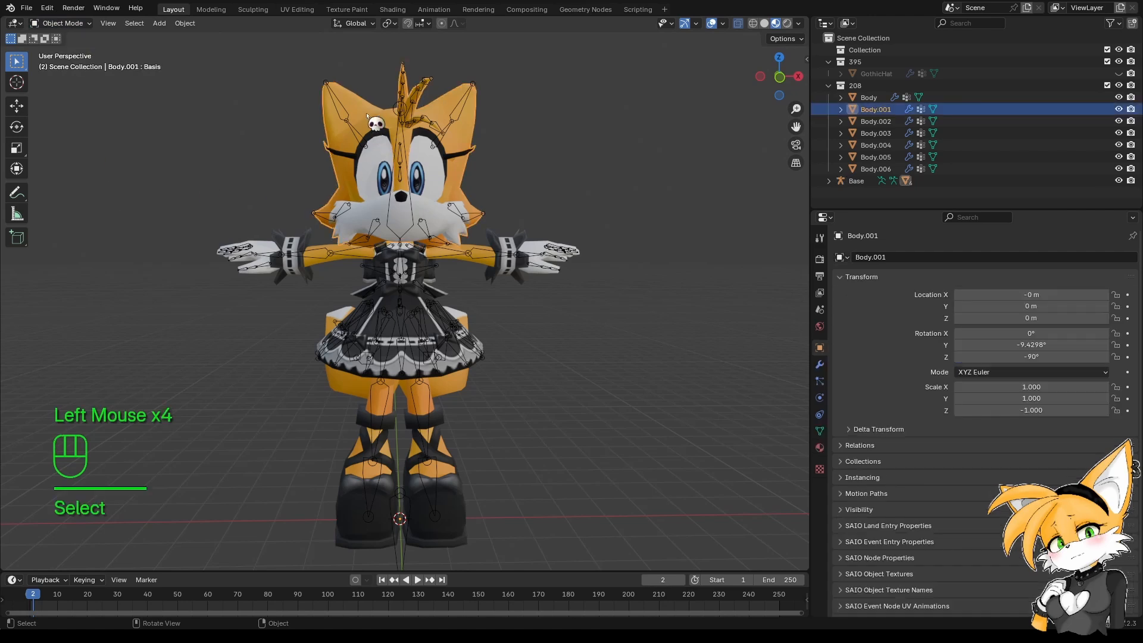
{"action": "left_click", "coordinate": [820, 431]}
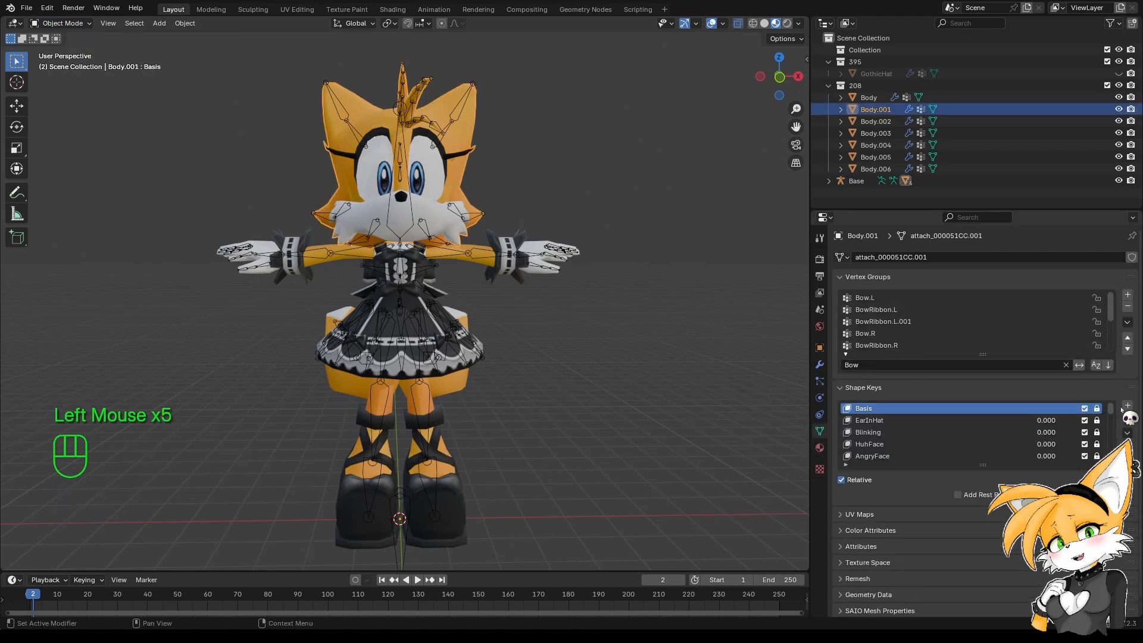
{"action": "left_click_drag", "start_coordinate": [1112, 410], "coordinate": [1112, 464]}
{"action": "scroll", "coordinate": [1103, 420], "scroll_direction": "up", "scroll_amount": 5}
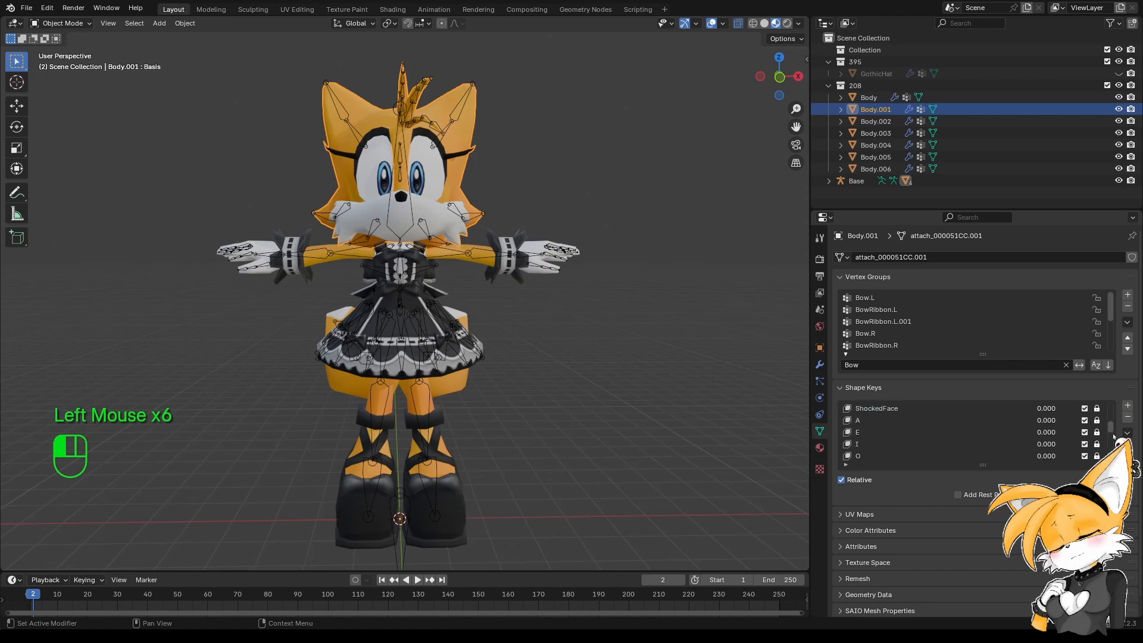
{"action": "scroll", "coordinate": [1103, 420], "scroll_direction": "up", "scroll_amount": 3}
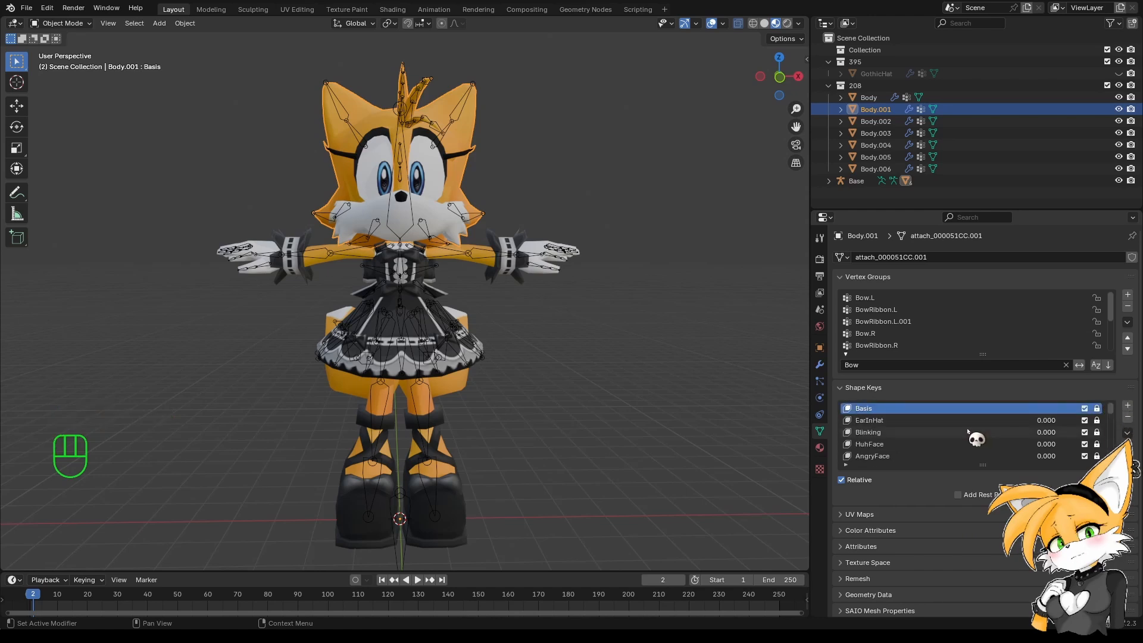
{"action": "left_click_drag", "start_coordinate": [1052, 423], "coordinate": [1032, 454]}
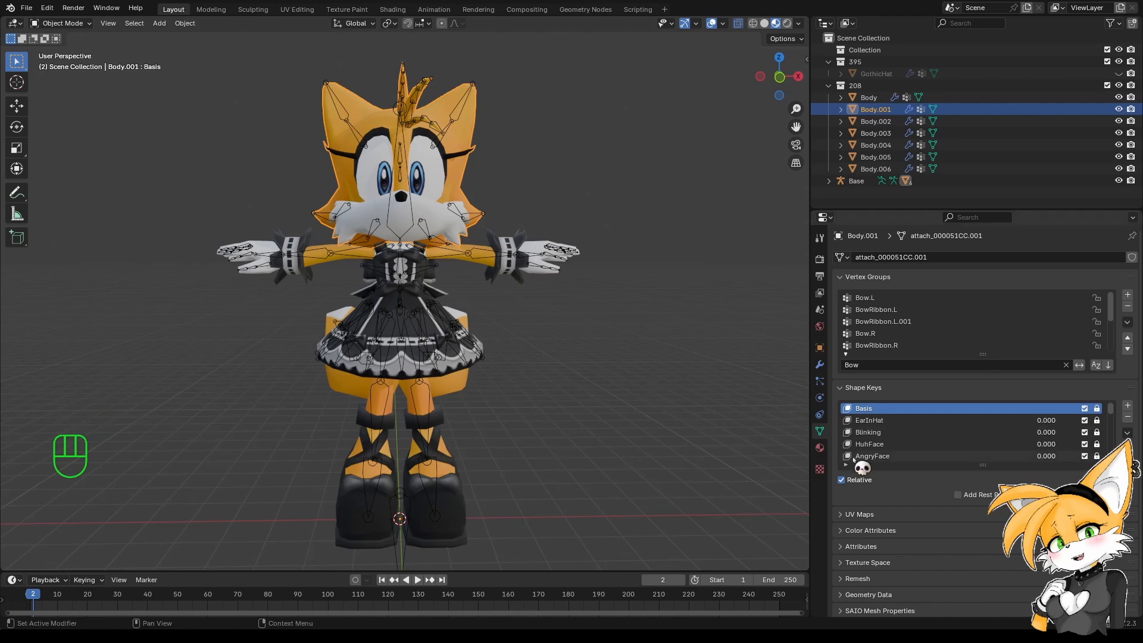
{"action": "left_click", "coordinate": [853, 388]}
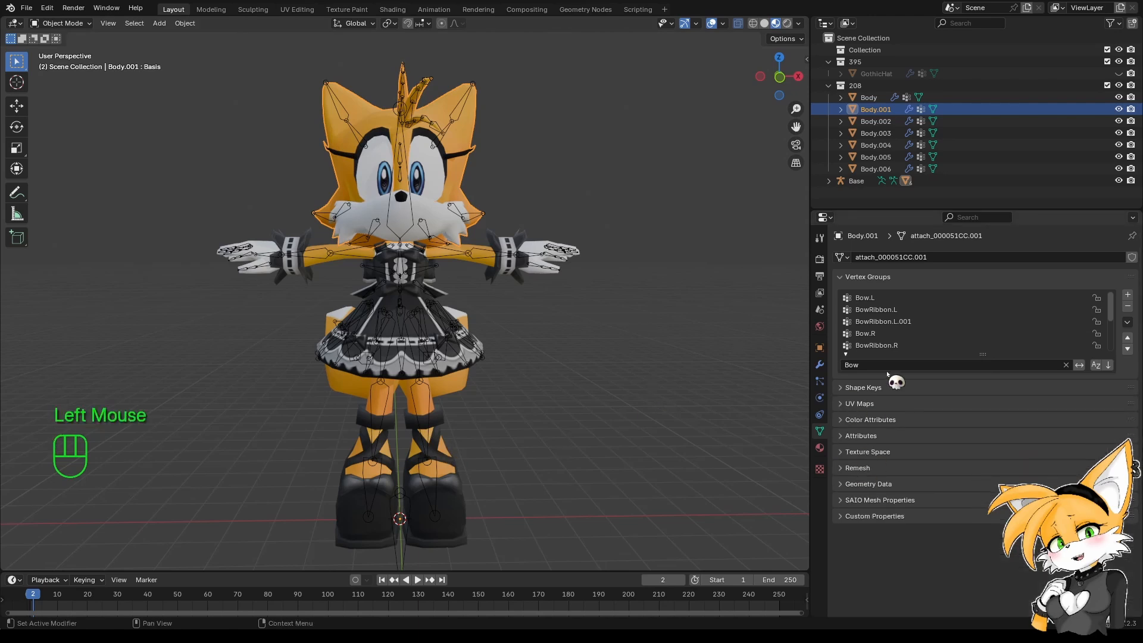
Look through the head mesh's vertex groups filtered by "Bow".
{"action": "scroll", "coordinate": [893, 312], "scroll_direction": "down", "scroll_amount": 9}
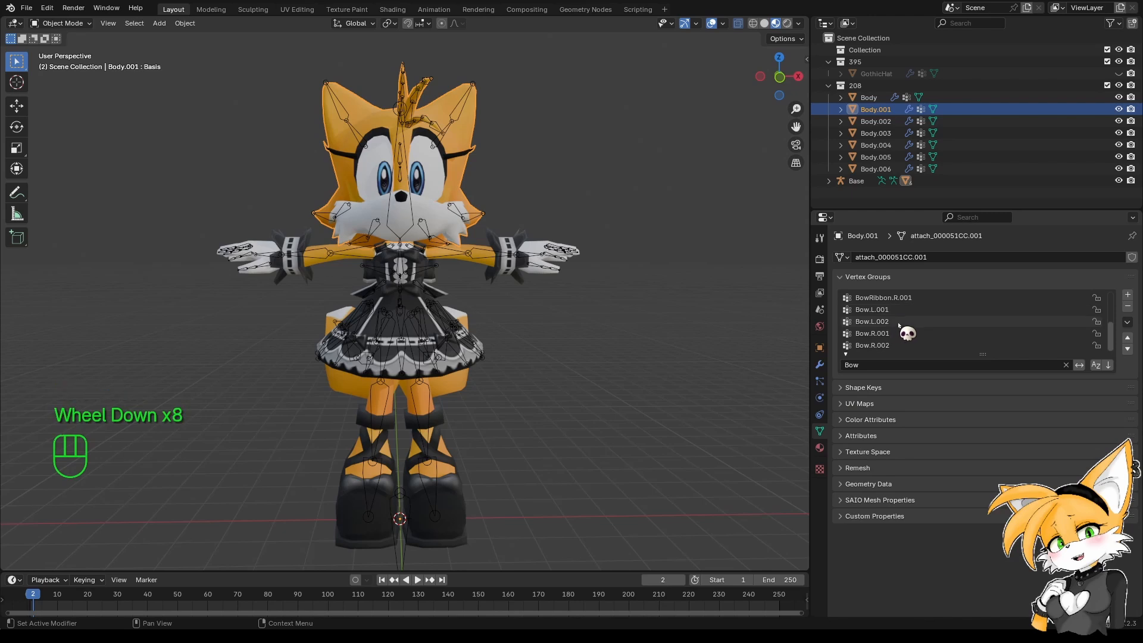
{"action": "scroll", "coordinate": [922, 325], "scroll_direction": "up", "scroll_amount": 2}
{"action": "scroll", "coordinate": [921, 322], "scroll_direction": "up", "scroll_amount": 3}
{"action": "scroll", "coordinate": [922, 322], "scroll_direction": "up", "scroll_amount": 1}
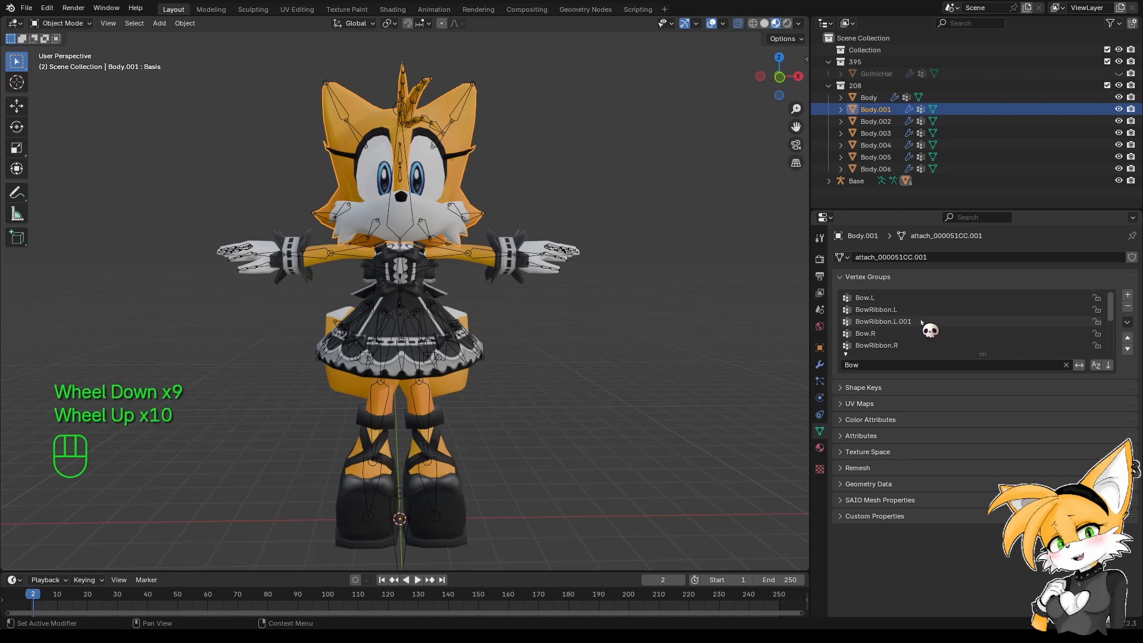
{"action": "scroll", "coordinate": [923, 324], "scroll_direction": "down", "scroll_amount": 7}
{"action": "left_click_drag", "start_coordinate": [1111, 342], "coordinate": [1110, 278]}
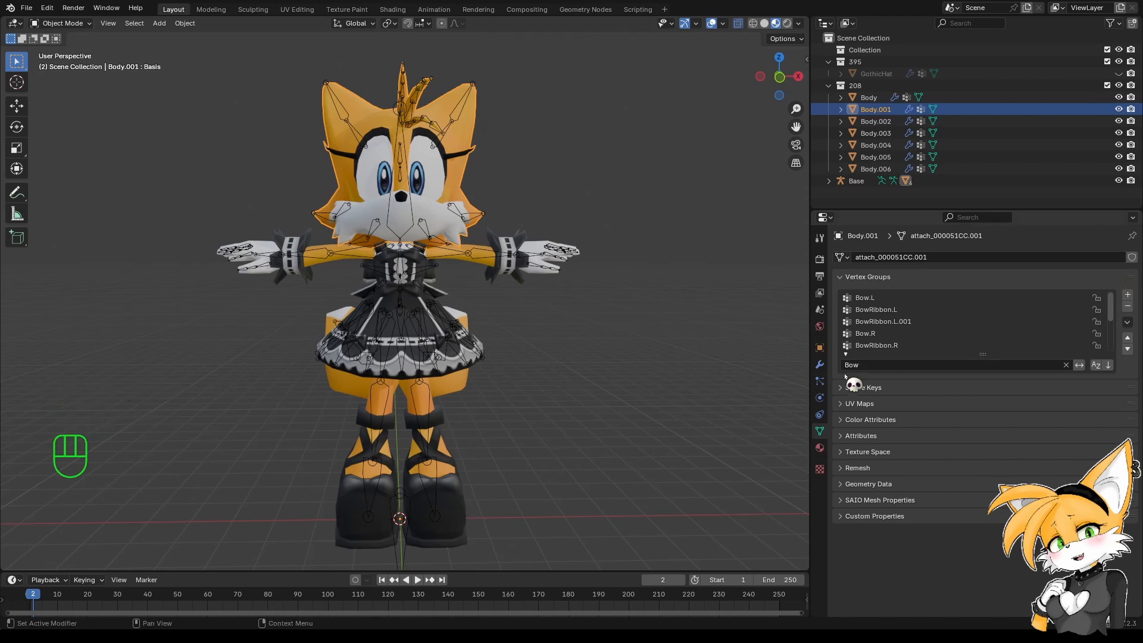
Clear the vertex group name filter and remove the TailsBase vertex group from the head mesh.
{"action": "left_click", "coordinate": [1066, 365]}
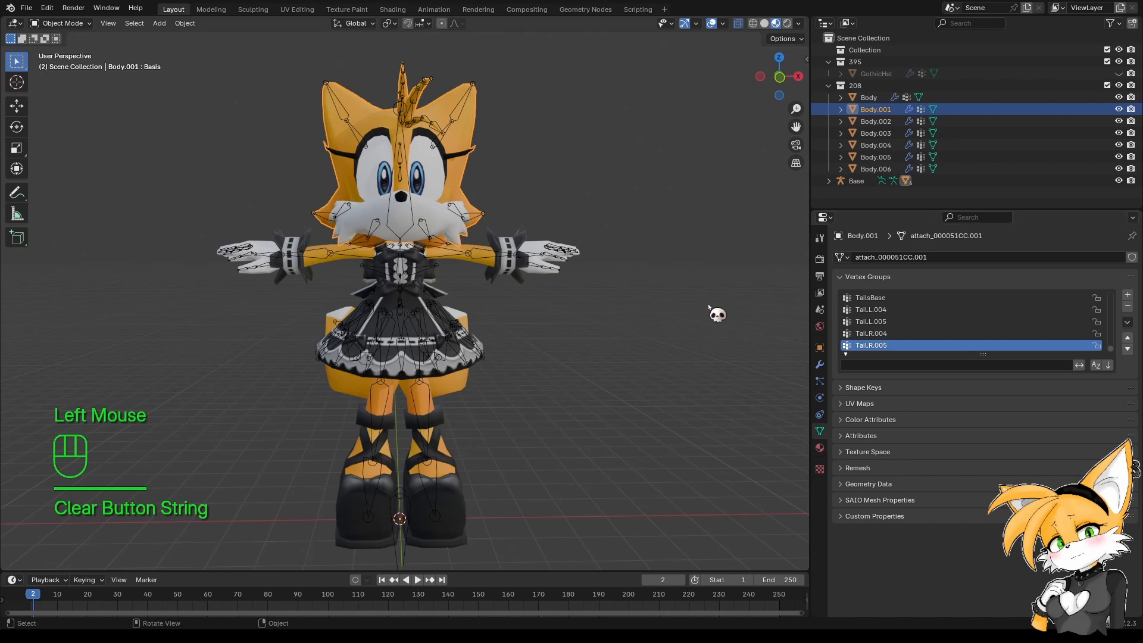
{"action": "scroll", "coordinate": [966, 335], "scroll_direction": "up", "scroll_amount": 1}
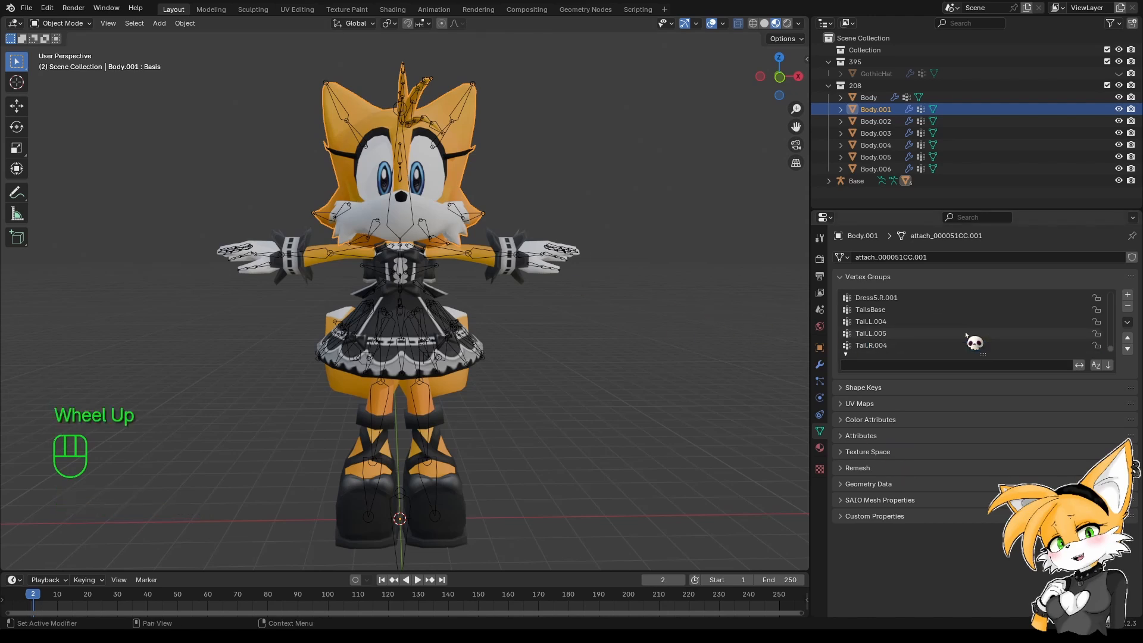
{"action": "left_click", "coordinate": [906, 311]}
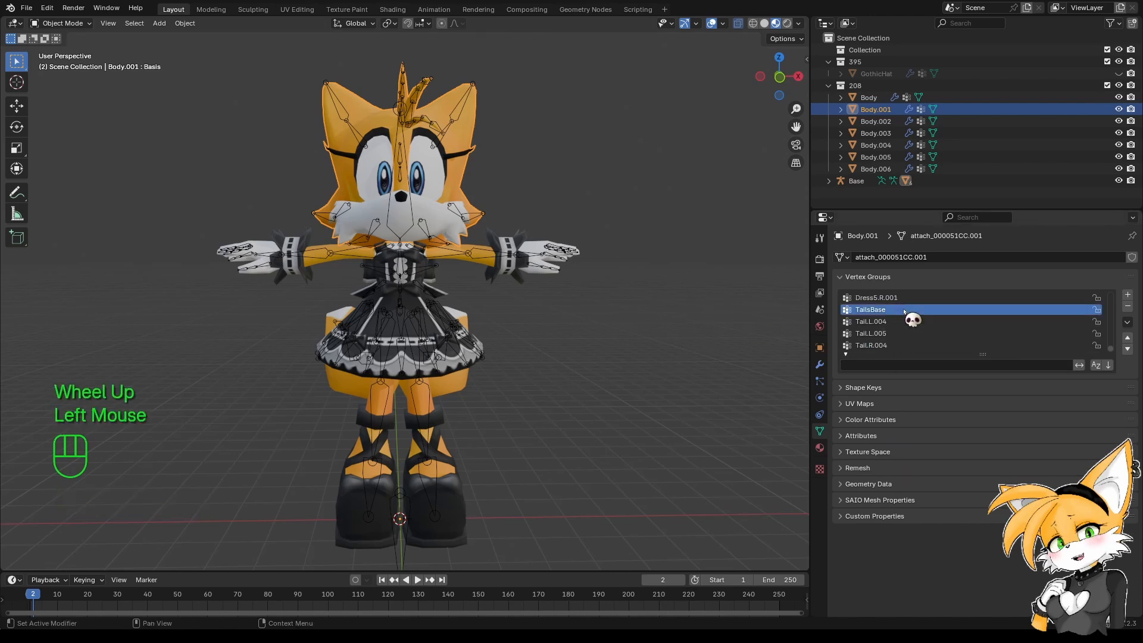
{"action": "left_click", "coordinate": [1130, 307]}
Filter the head mesh's vertex groups by "Base" and remove the Base, TailBase and EyeBase groups.
{"action": "type", "text": "Base"}
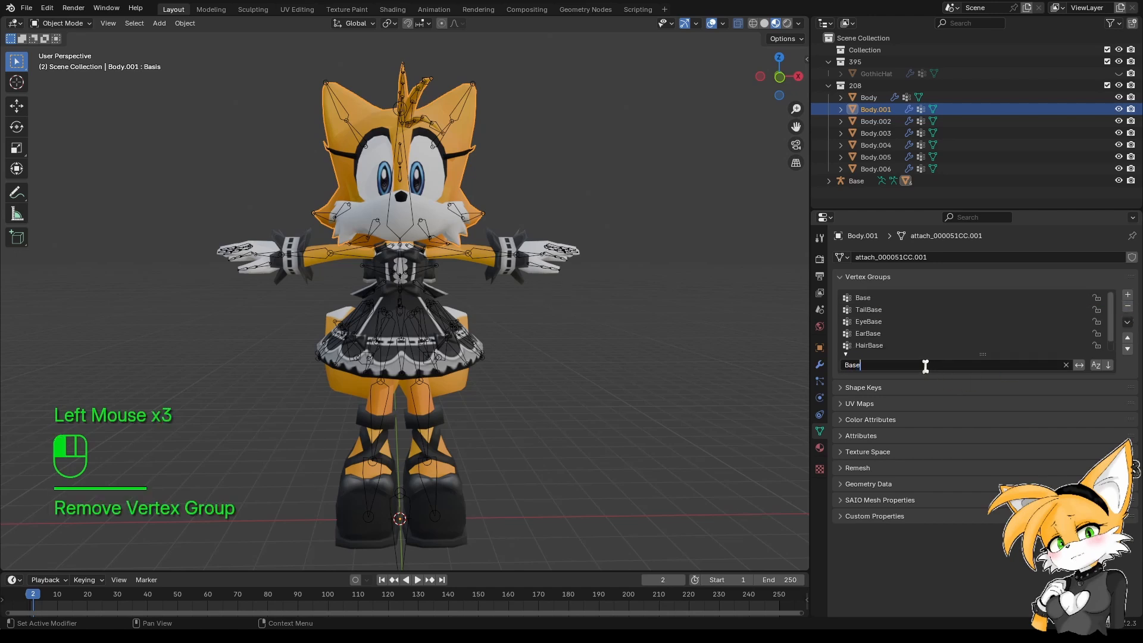
{"action": "key", "text": "Return"}
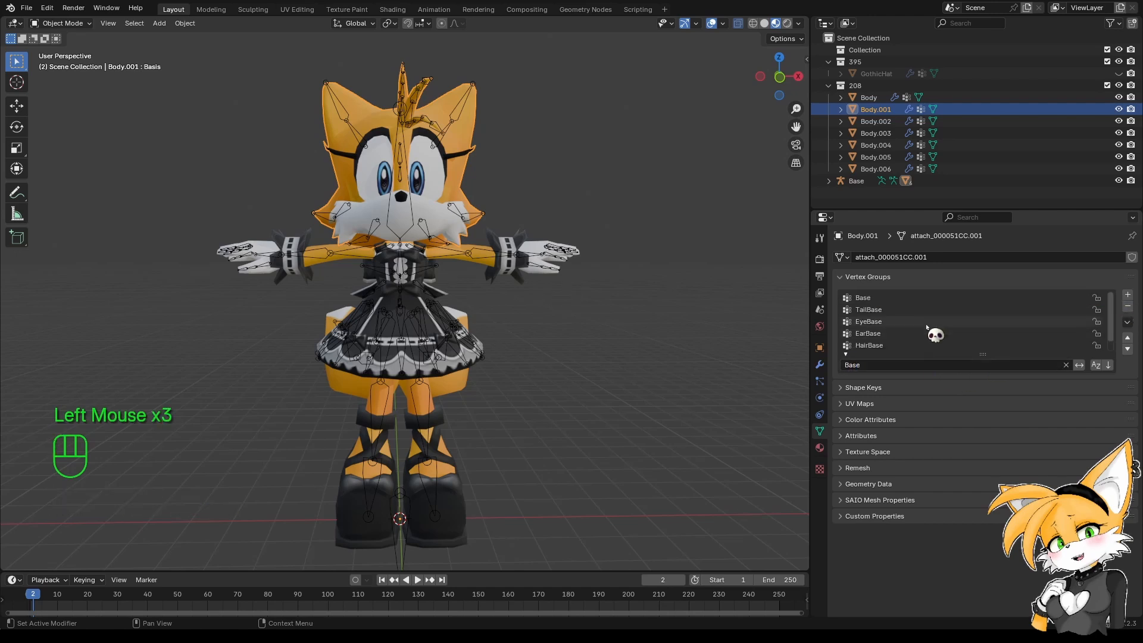
{"action": "left_click", "coordinate": [1023, 297]}
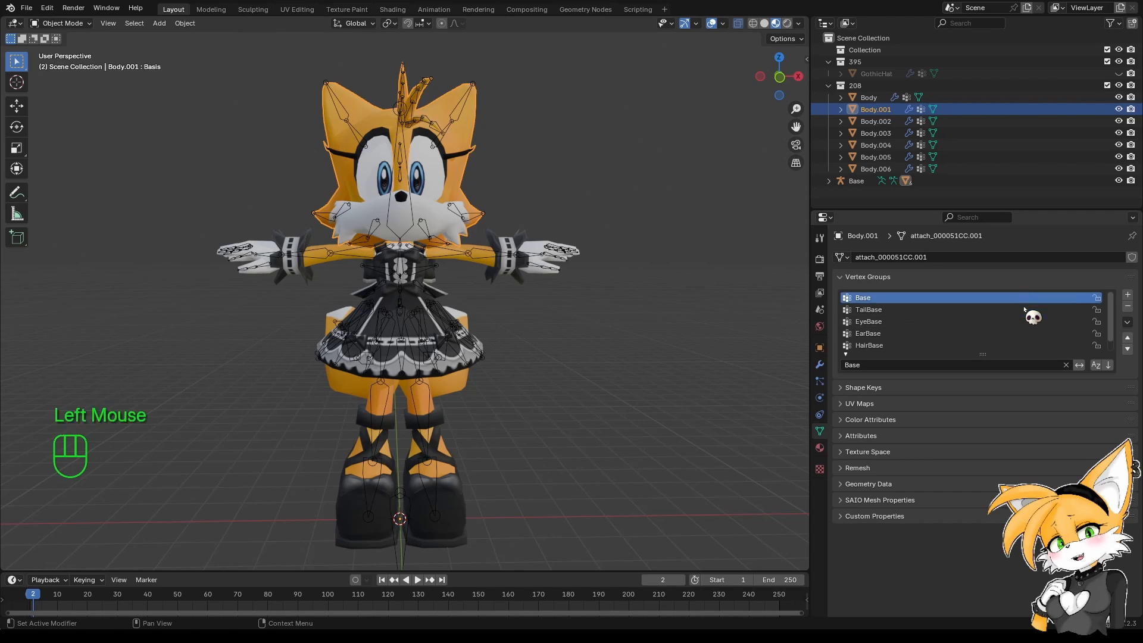
{"action": "left_click", "coordinate": [1128, 307]}
{"action": "left_click", "coordinate": [906, 299]}
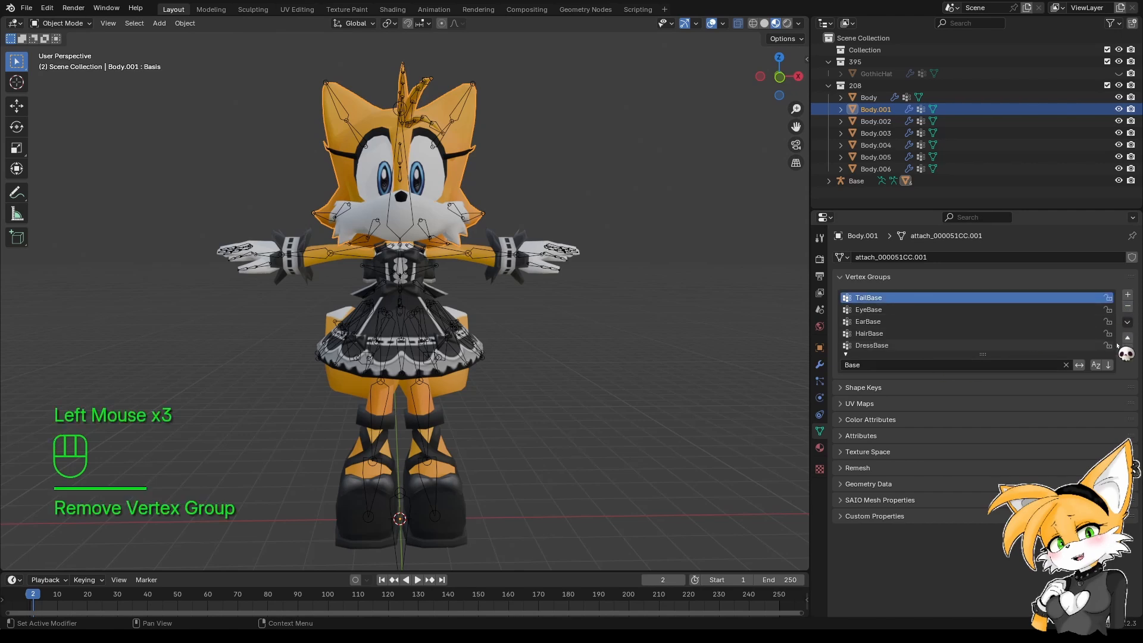
{"action": "left_click", "coordinate": [1129, 306]}
{"action": "left_click", "coordinate": [970, 301]}
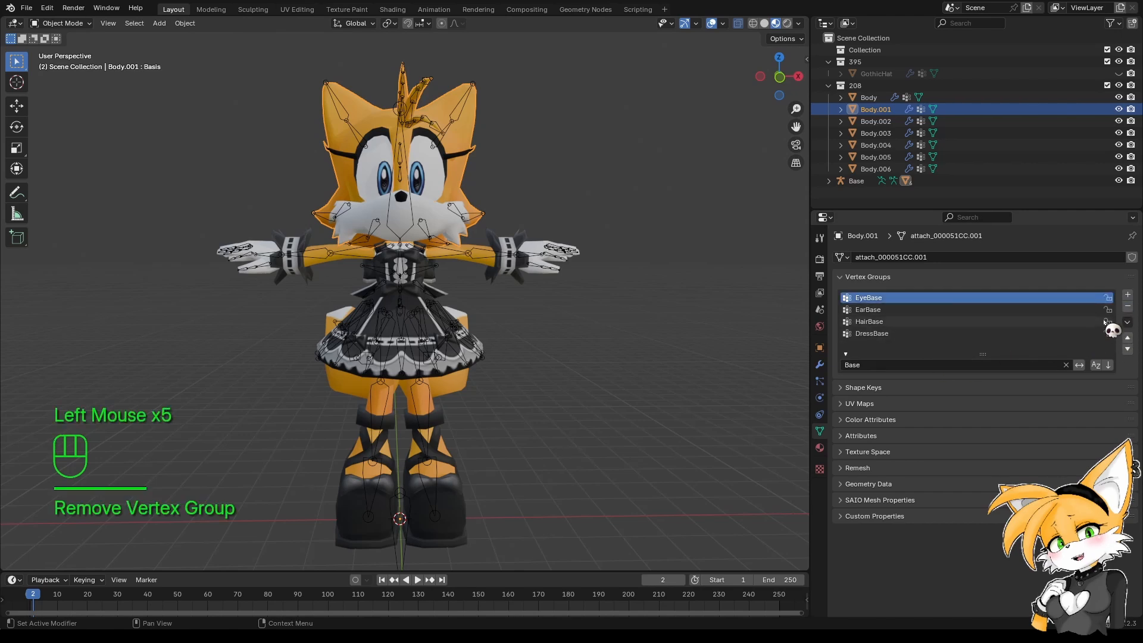
{"action": "left_click", "coordinate": [1128, 306]}
Remove the EarBase, HairBase and DressBase vertex groups from the head mesh and clear the name filter.
{"action": "left_click", "coordinate": [943, 299]}
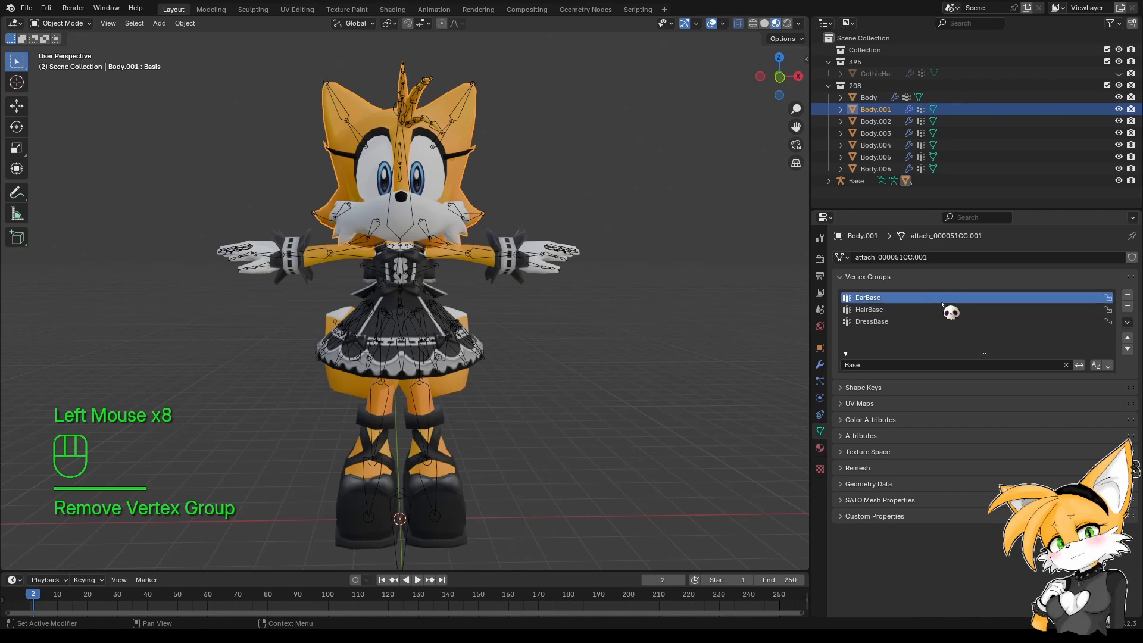
{"action": "left_click", "coordinate": [1127, 306]}
{"action": "left_click", "coordinate": [970, 299]}
{"action": "left_click", "coordinate": [1128, 306]}
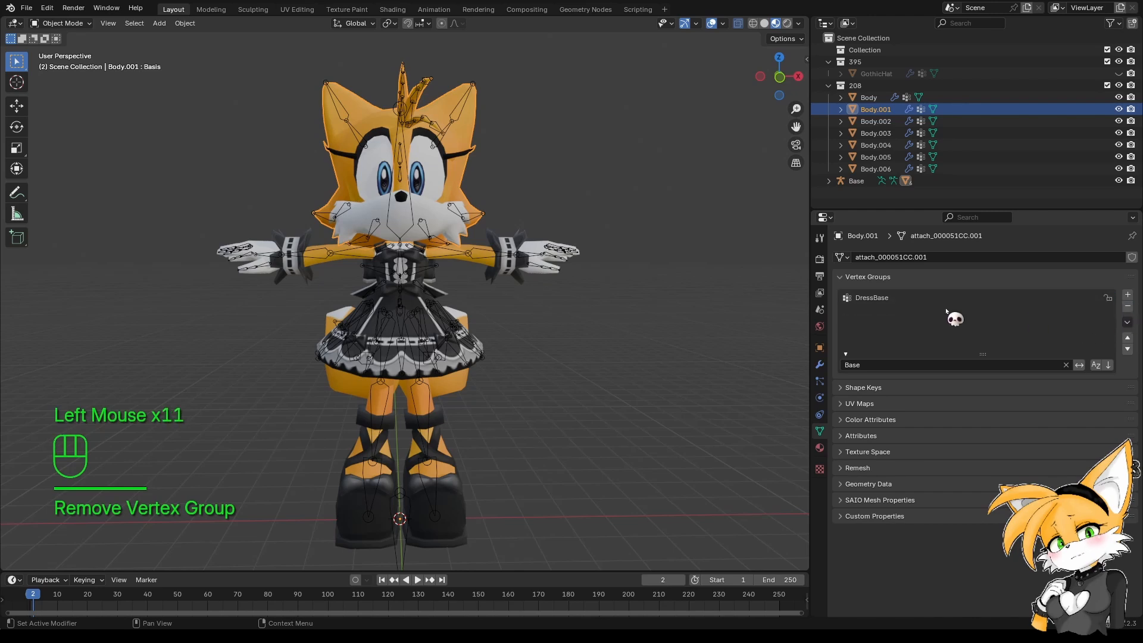
{"action": "left_click", "coordinate": [956, 299]}
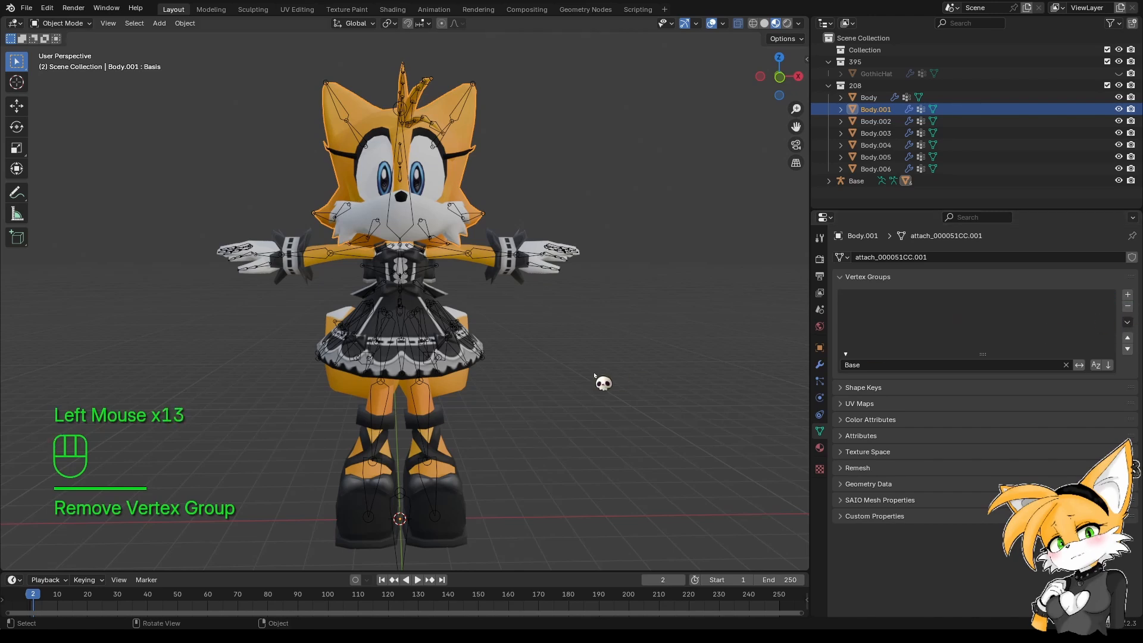
{"action": "left_click", "coordinate": [1066, 365]}
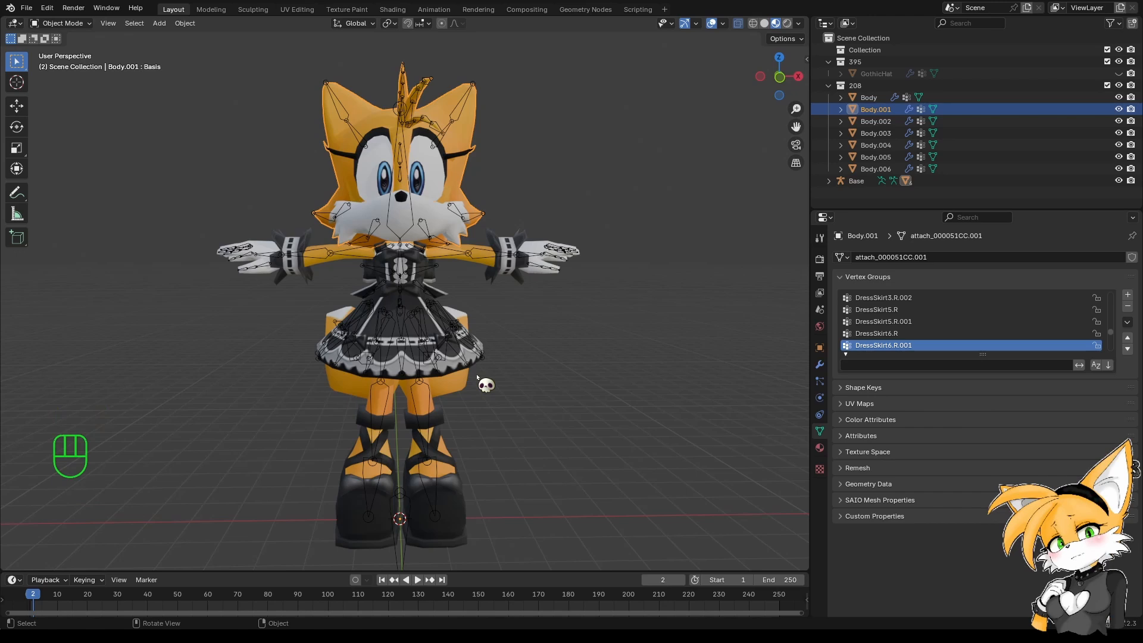
Filter the head mesh's vertex groups by "Head" and make the Head group active.
{"action": "mouse_move", "coordinate": [468, 361]}
{"action": "middle_mouse_down"}
{"action": "mouse_move", "coordinate": [603, 374]}
{"action": "mouse_move", "coordinate": [467, 353]}
{"action": "mouse_move", "coordinate": [596, 363]}
{"action": "mouse_move", "coordinate": [584, 429]}
{"action": "mouse_move", "coordinate": [460, 372]}
{"action": "middle_mouse_up"}
{"action": "scroll", "coordinate": [460, 371], "scroll_direction": "up", "scroll_amount": 2}
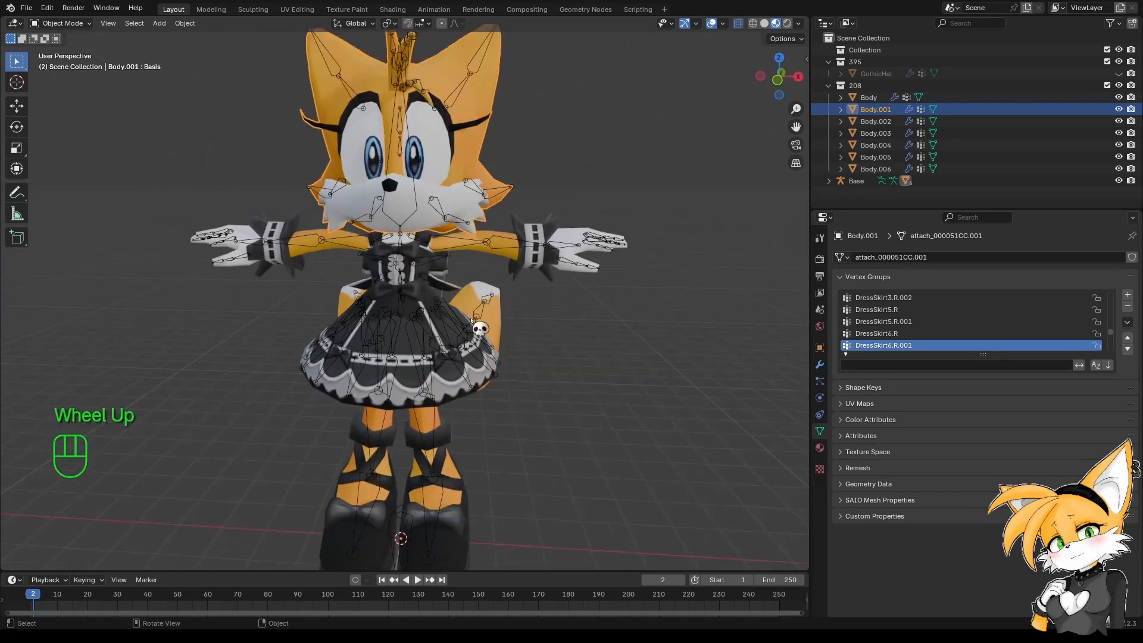
{"action": "middle_click_drag", "start_coordinate": [474, 327], "coordinate": [484, 280], "text": "shift"}
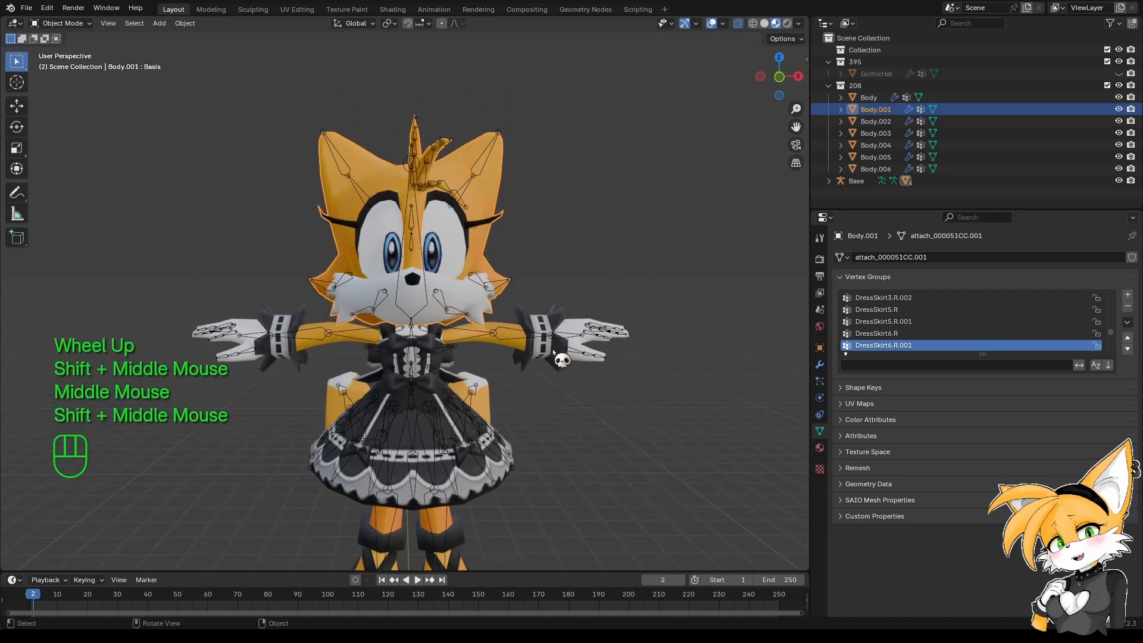
{"action": "left_click", "coordinate": [883, 365]}
{"action": "type", "text": "Head"}
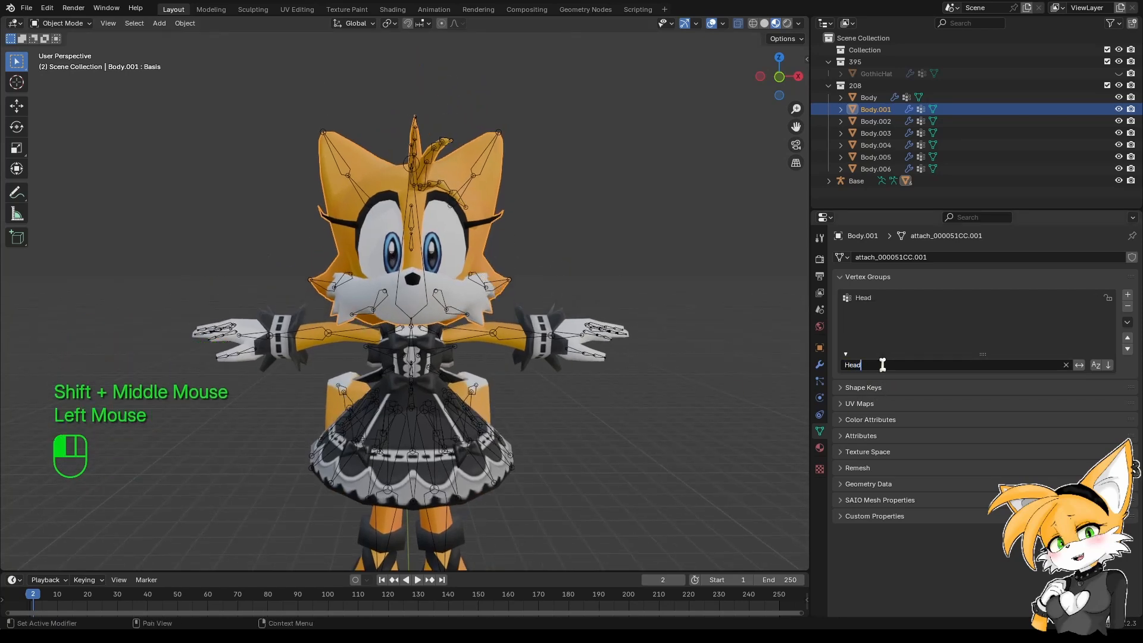
{"action": "key", "text": "Return"}
{"action": "left_click", "coordinate": [878, 299]}
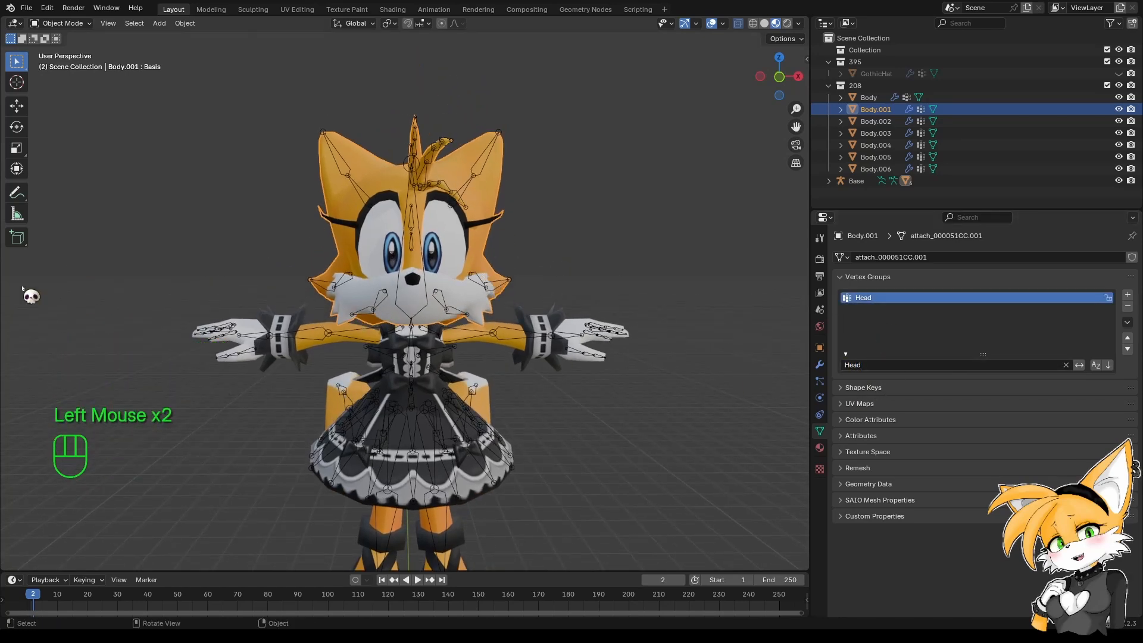
In Edit Mode, assign all vertices of the head mesh to the Head group at weight 1.000 and return to Object Mode.
{"action": "left_click", "coordinate": [61, 23]}
{"action": "left_click", "coordinate": [60, 47]}
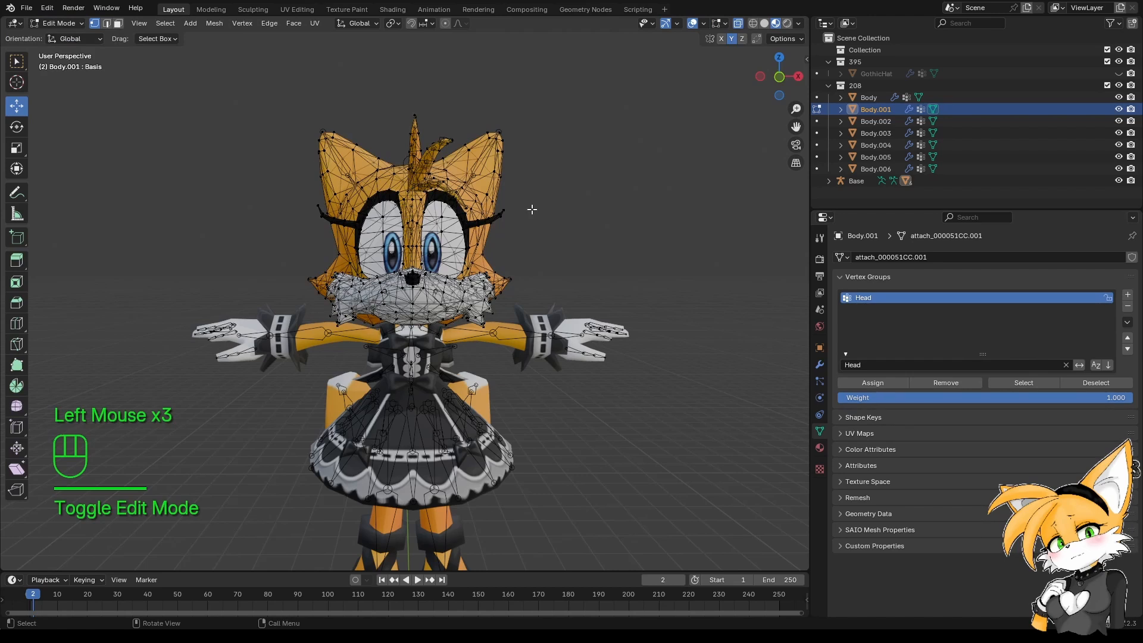
{"action": "key", "text": "a"}
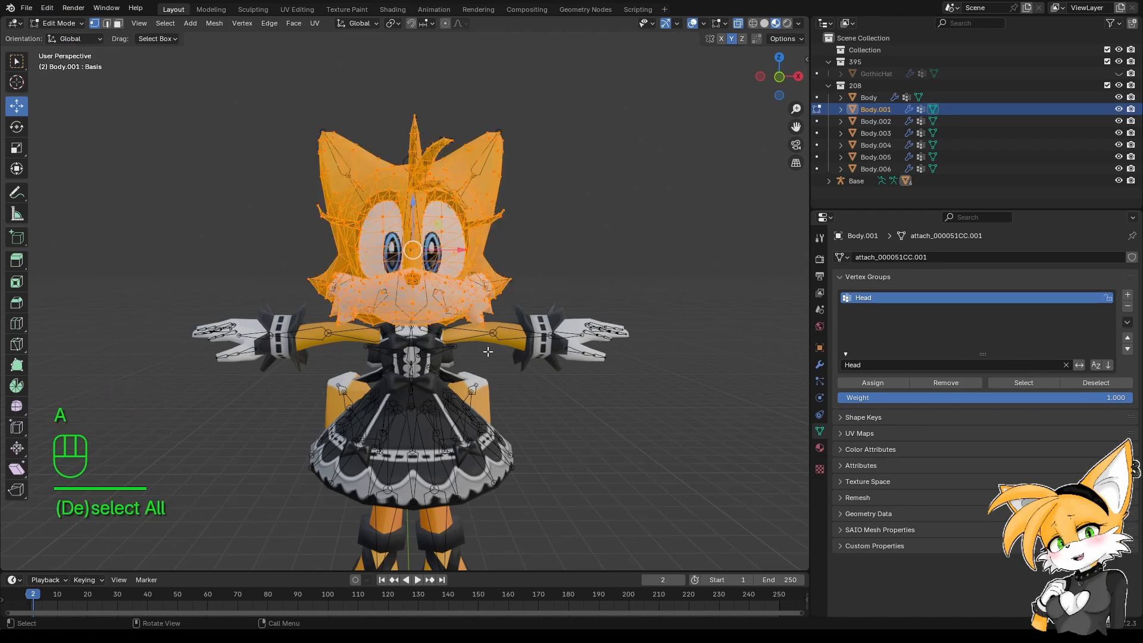
{"action": "left_click", "coordinate": [857, 385]}
{"action": "left_click", "coordinate": [59, 24]}
{"action": "left_click", "coordinate": [59, 34]}
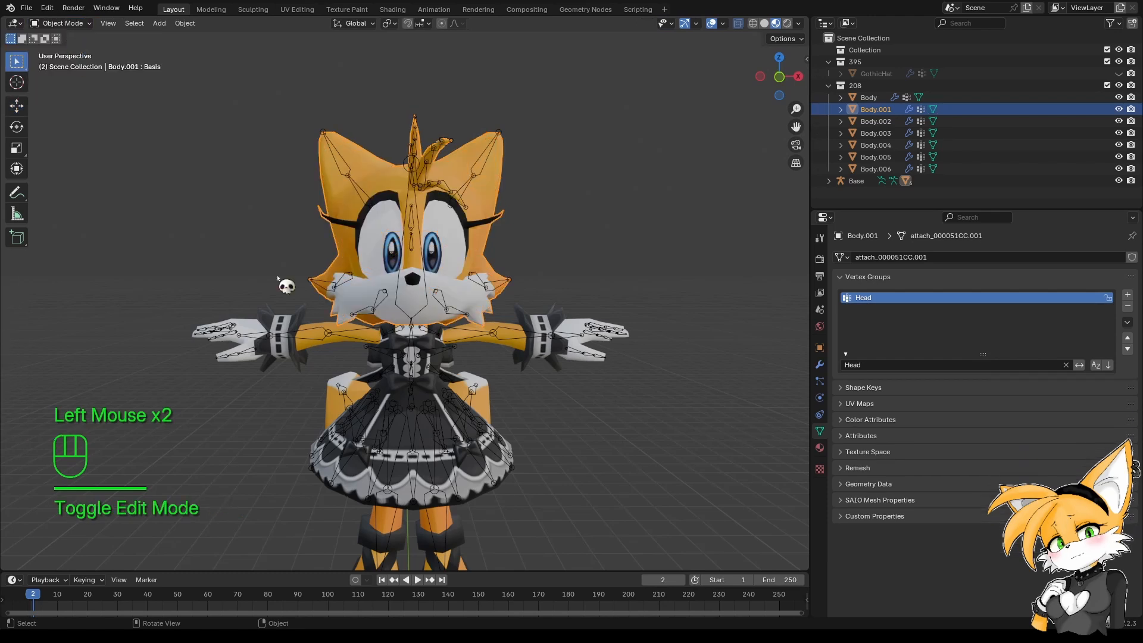
Test the head's deformation by rotating the armature's Head bone in Pose Mode, cancel the rotation and return to Object Mode.
{"action": "left_click", "coordinate": [400, 305]}
{"action": "left_click", "coordinate": [59, 23]}
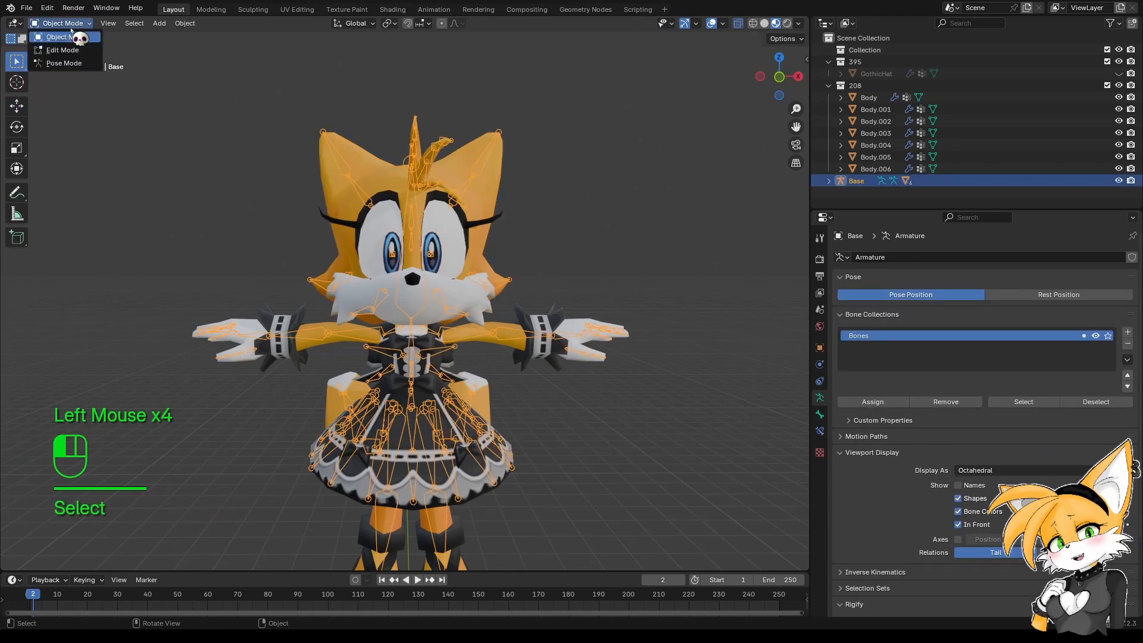
{"action": "left_click", "coordinate": [65, 59]}
{"action": "left_click", "coordinate": [424, 301]}
{"action": "key", "text": "r"}
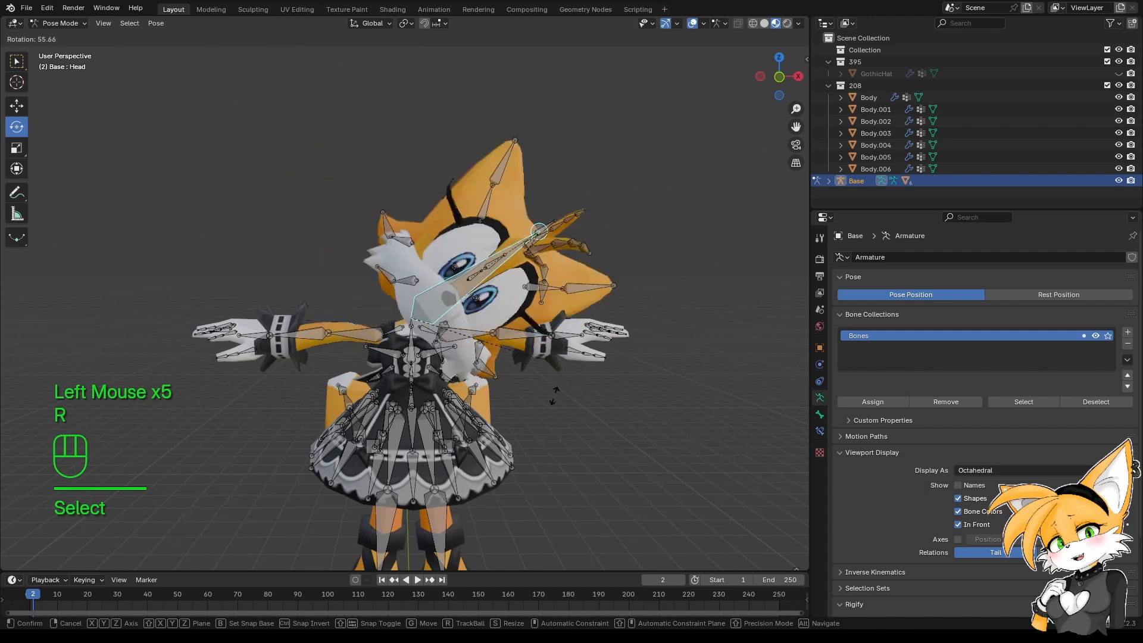
{"action": "right_click", "coordinate": [518, 350]}
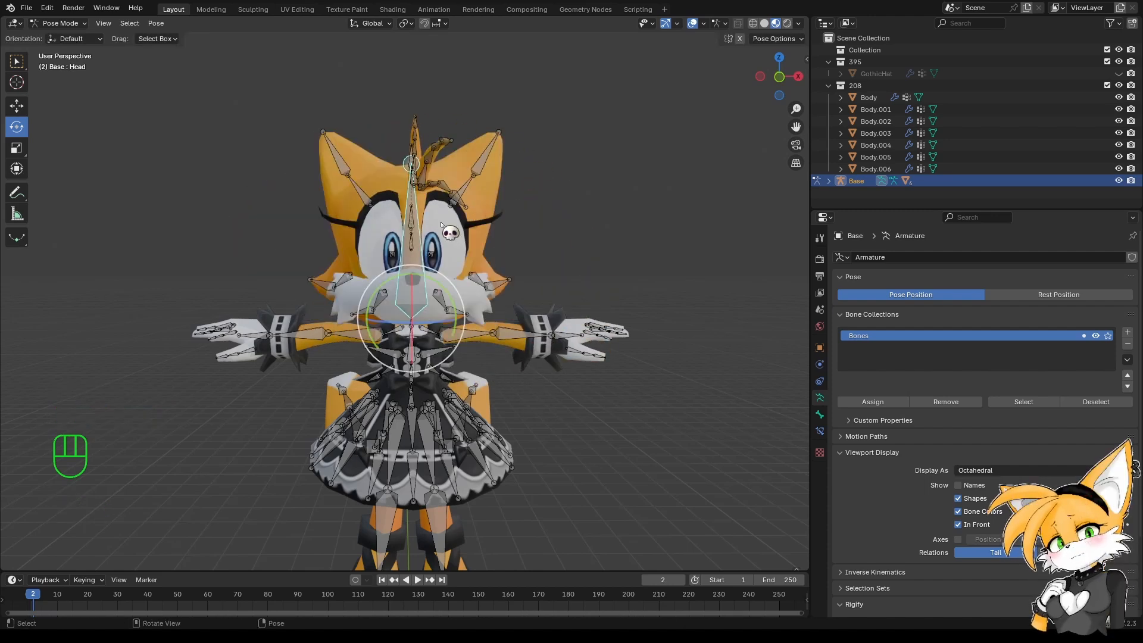
{"action": "left_click", "coordinate": [59, 23]}
{"action": "left_click", "coordinate": [59, 36]}
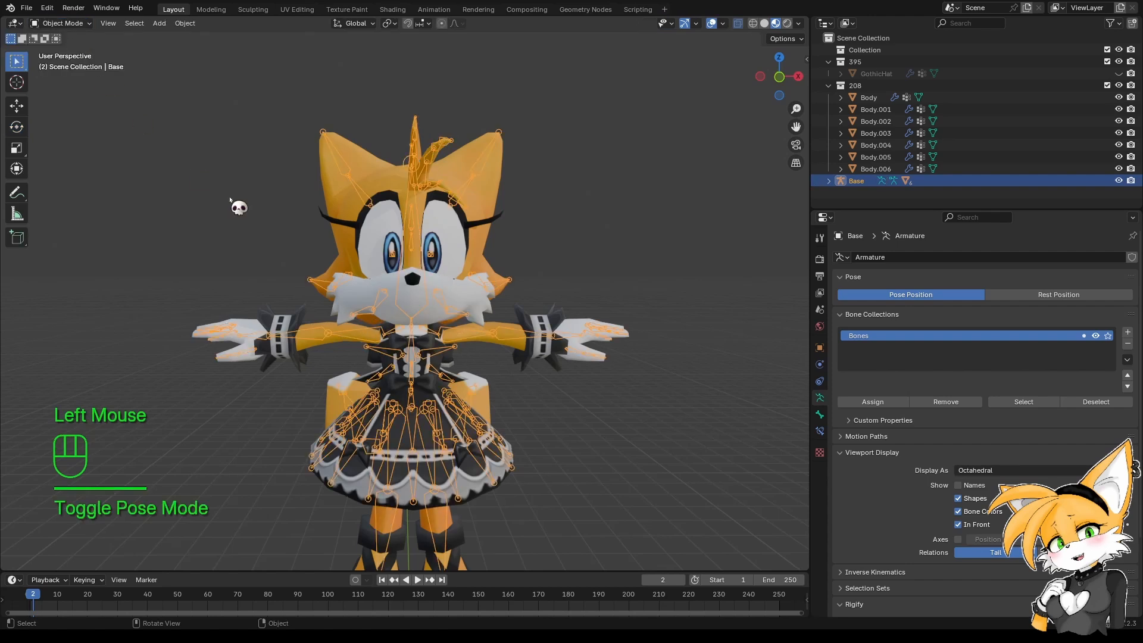
Select the head mesh, filter its vertex groups by "Ear" and make Ear.L the active group.
{"action": "double_click", "coordinate": [343, 245]}
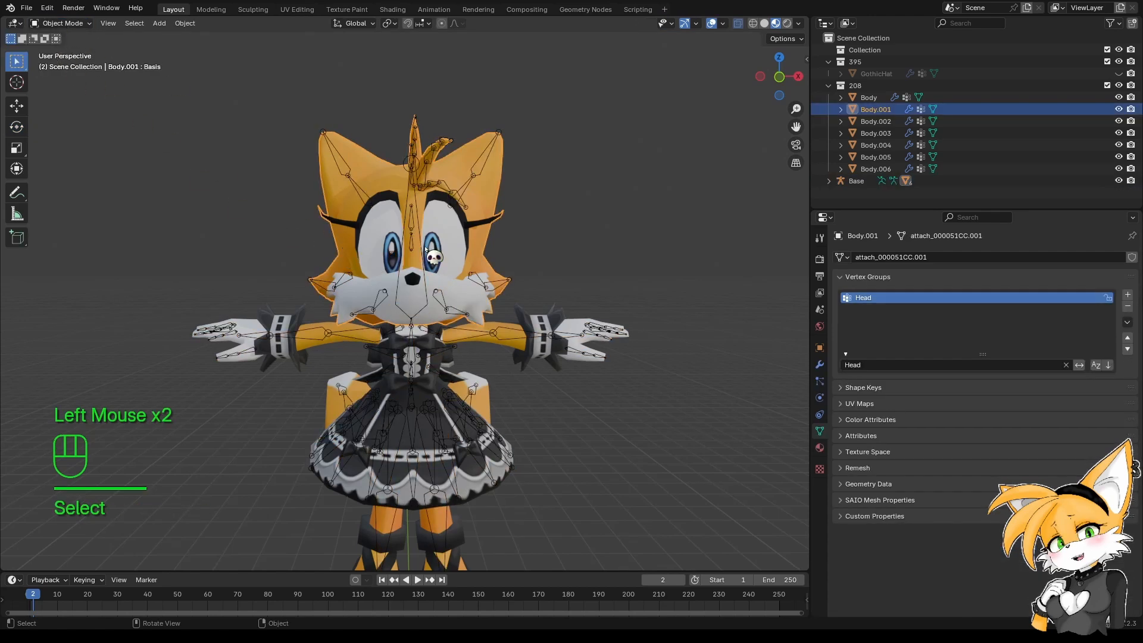
{"action": "left_click", "coordinate": [898, 364]}
{"action": "key", "text": "BackSpace"}
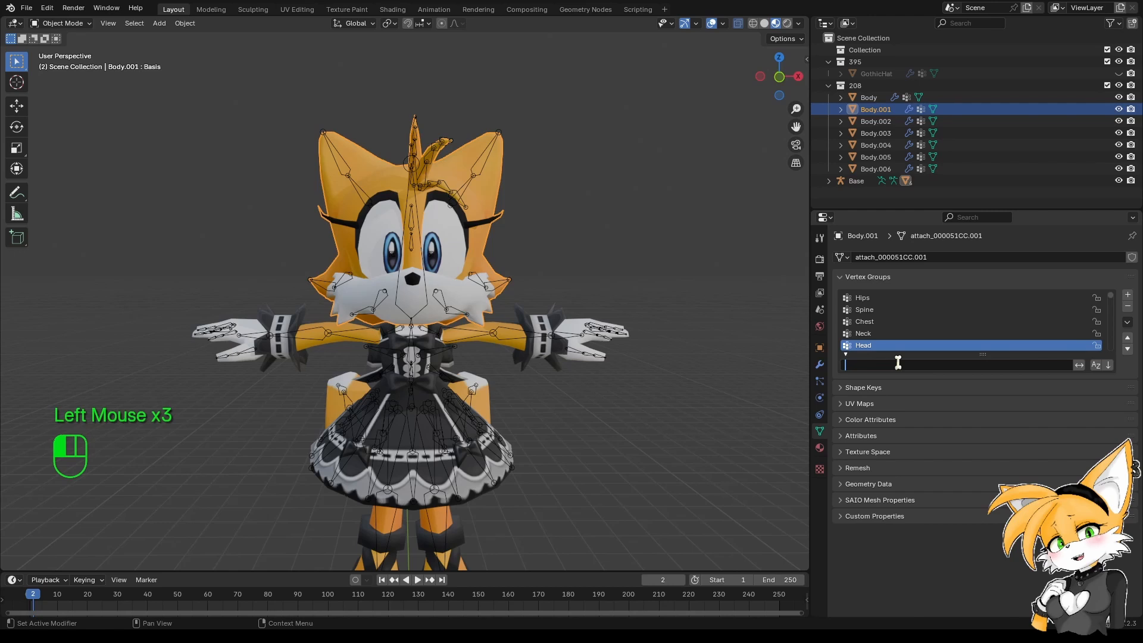
{"action": "type", "text": "E"}
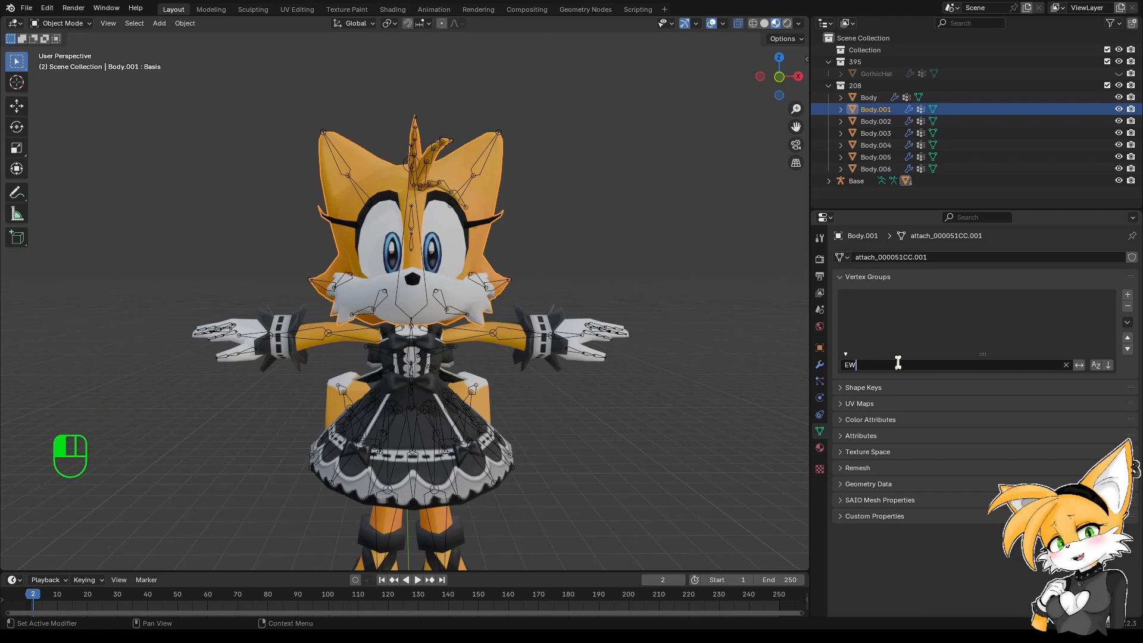
{"action": "type", "text": "ar"}
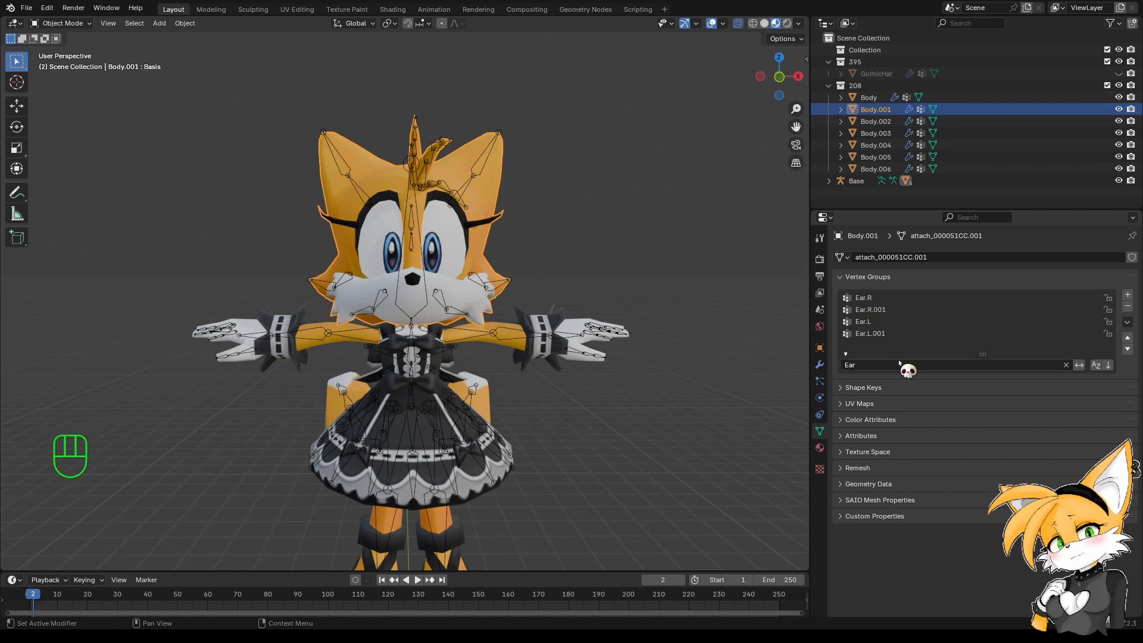
{"action": "left_click", "coordinate": [887, 323]}
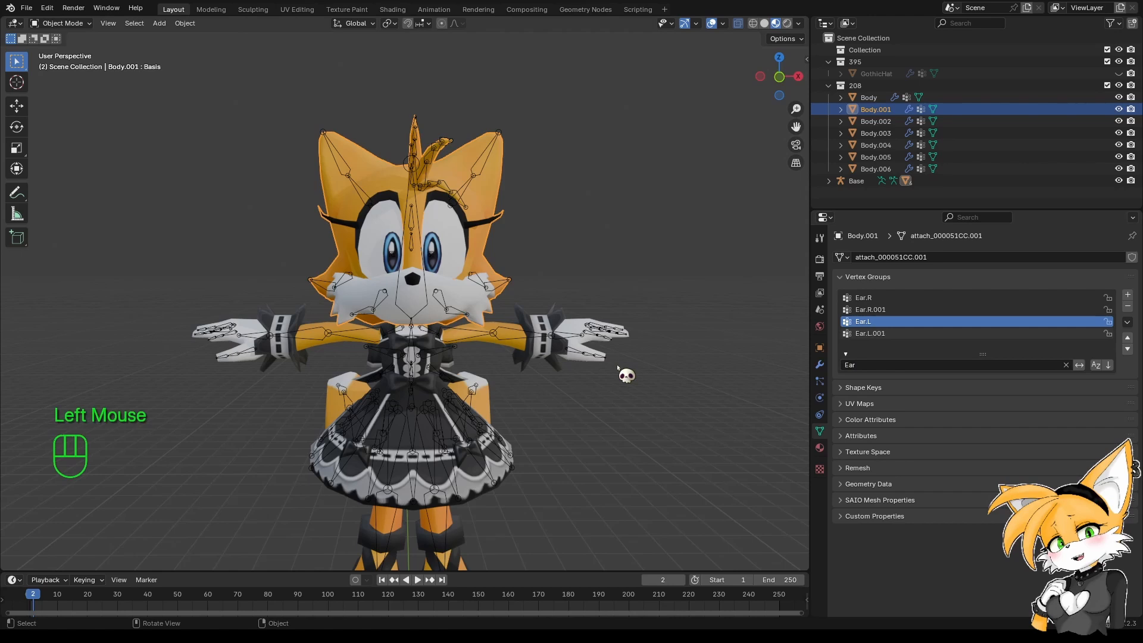
Switch the head mesh to Weight Paint mode and examine the weights of the left and right ear groups.
{"action": "left_click", "coordinate": [83, 23]}
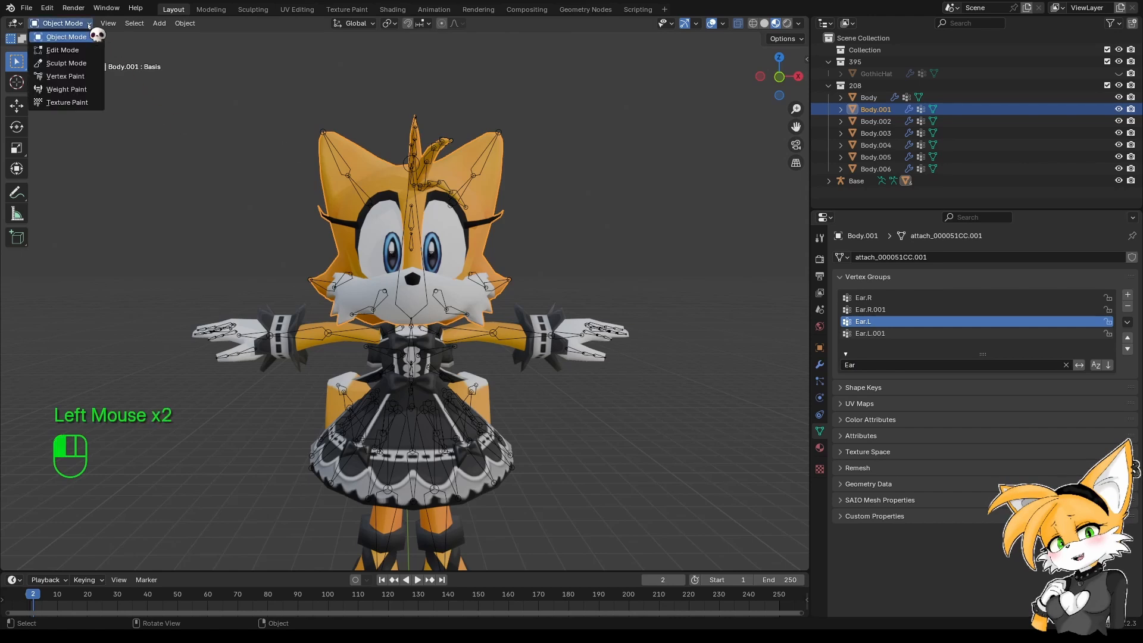
{"action": "left_click", "coordinate": [76, 89]}
{"action": "mouse_move", "coordinate": [482, 308]}
{"action": "middle_mouse_down", "text": "shift"}
{"action": "mouse_move", "coordinate": [424, 273]}
{"action": "mouse_move", "coordinate": [417, 354]}
{"action": "mouse_move", "coordinate": [381, 351]}
{"action": "mouse_move", "coordinate": [562, 334]}
{"action": "mouse_move", "coordinate": [592, 357]}
{"action": "middle_mouse_up", "text": "shift"}
{"action": "scroll", "coordinate": [423, 274], "scroll_direction": "up", "scroll_amount": 2}
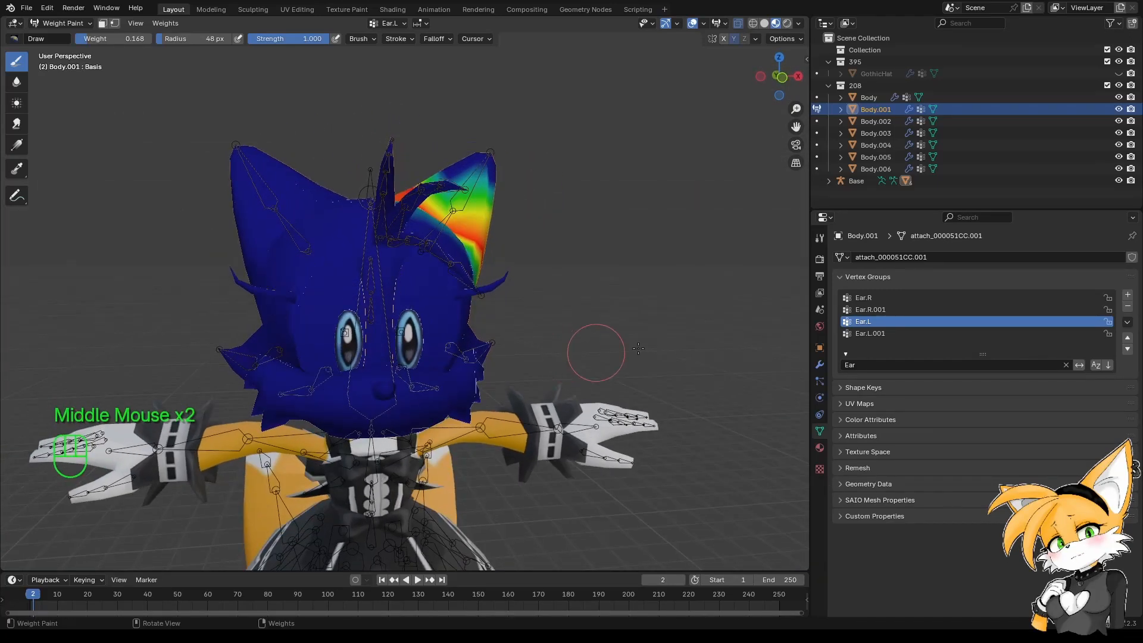
{"action": "left_click", "coordinate": [888, 331]}
{"action": "left_click", "coordinate": [885, 311]}
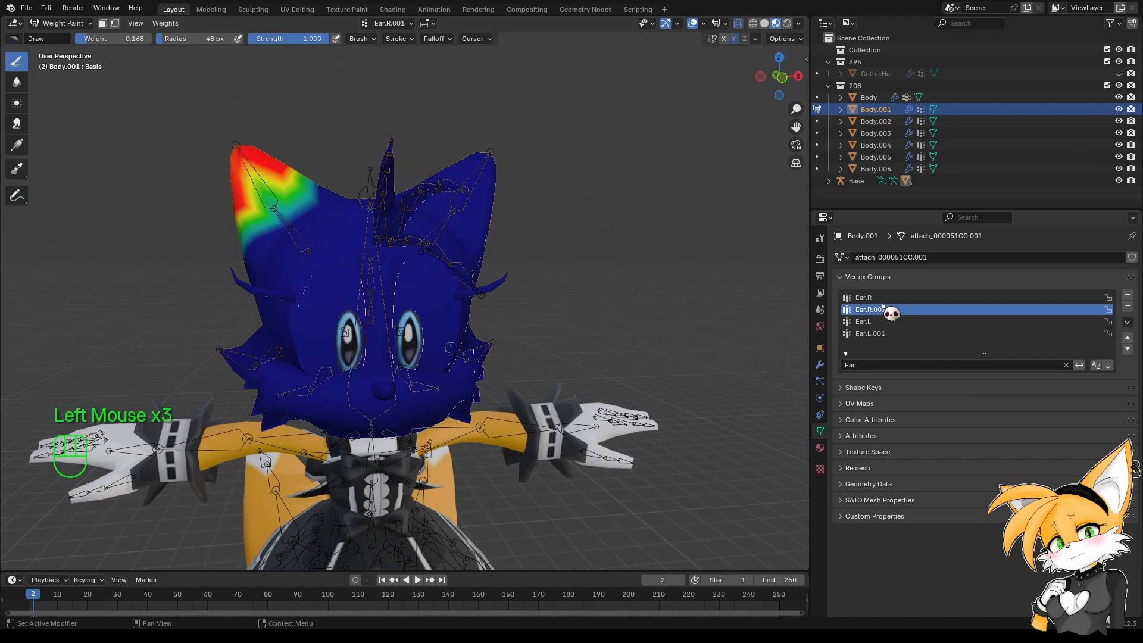
{"action": "left_click", "coordinate": [884, 300]}
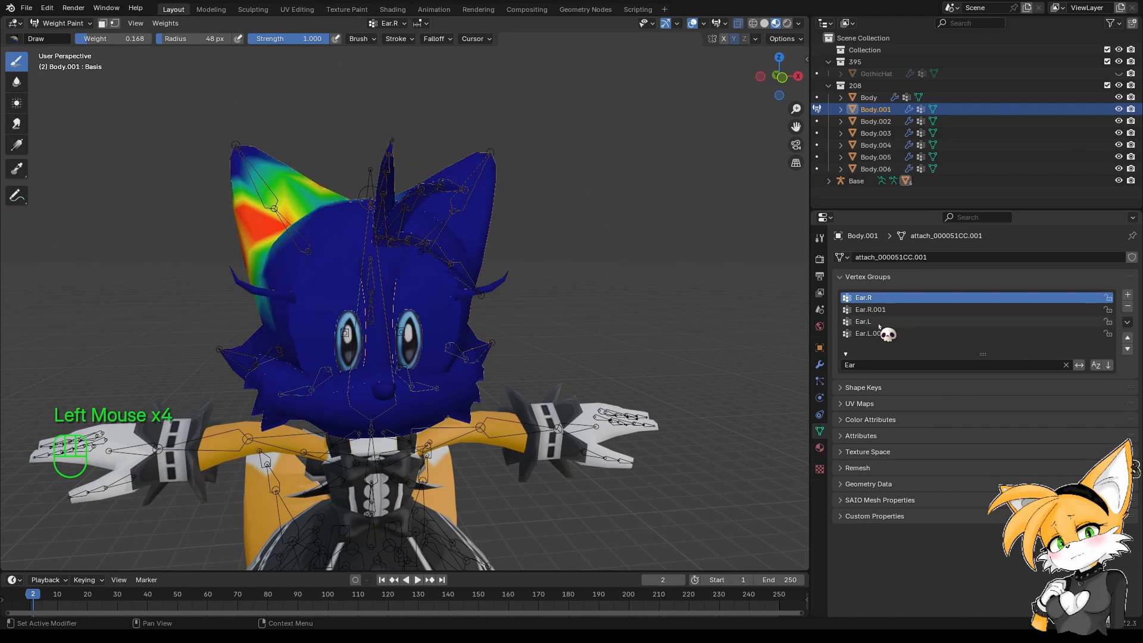
{"action": "left_click", "coordinate": [886, 322]}
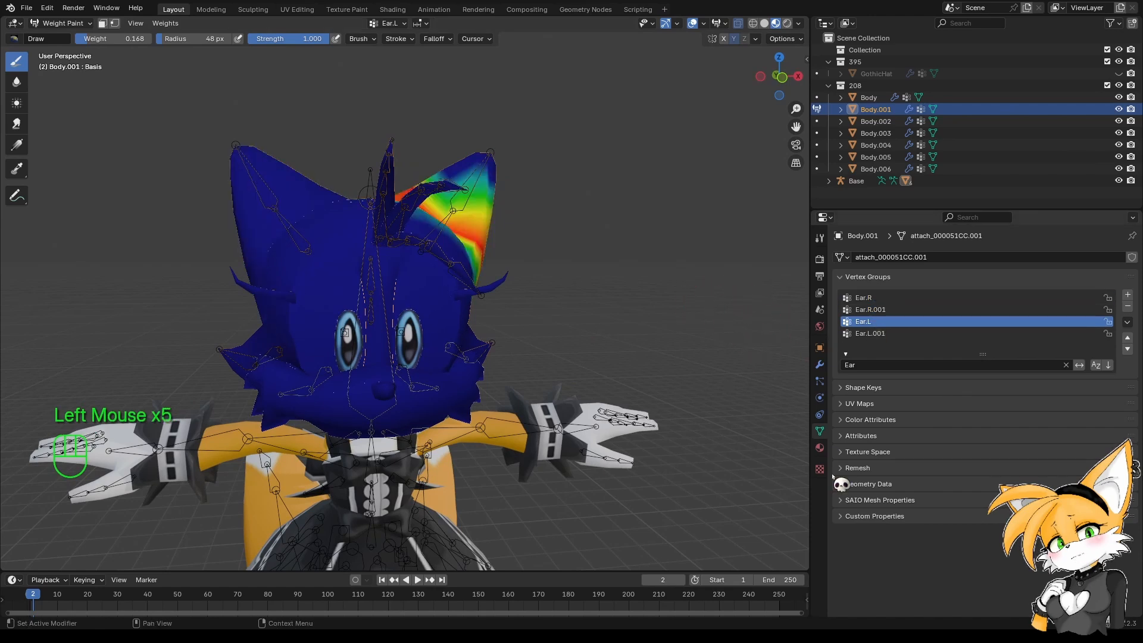
{"action": "scroll", "coordinate": [528, 255], "scroll_direction": "up", "scroll_amount": 1}
{"action": "scroll", "coordinate": [655, 328], "scroll_direction": "up", "scroll_amount": 2, "text": "shift"}
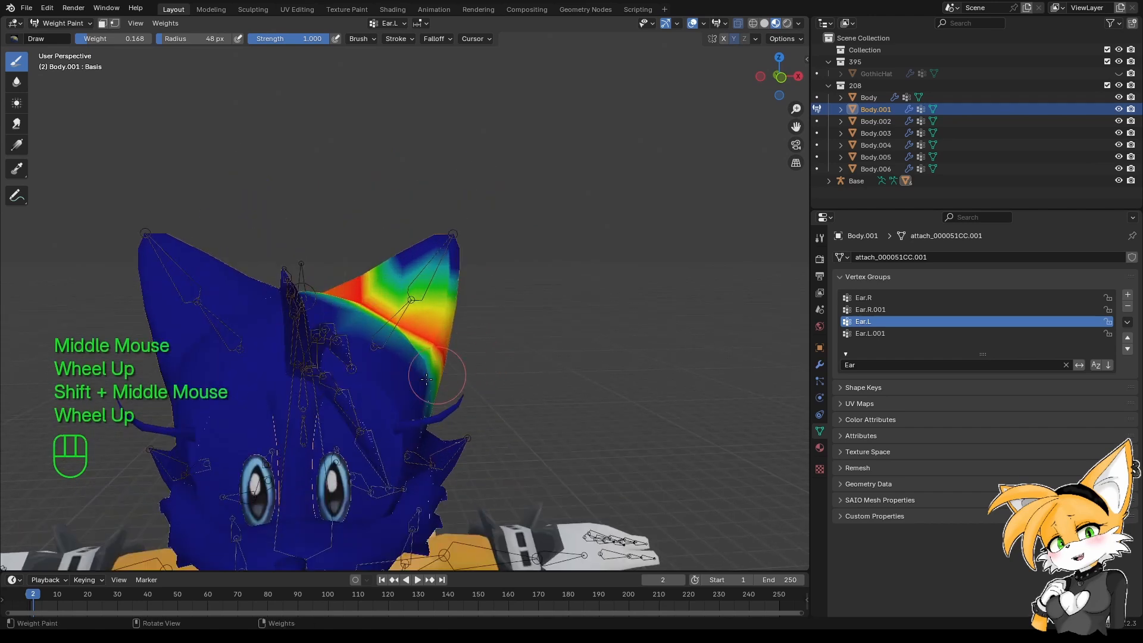
Add a new vertex group to the head mesh and clear the "Ear" name filter.
{"action": "left_click", "coordinate": [1127, 294]}
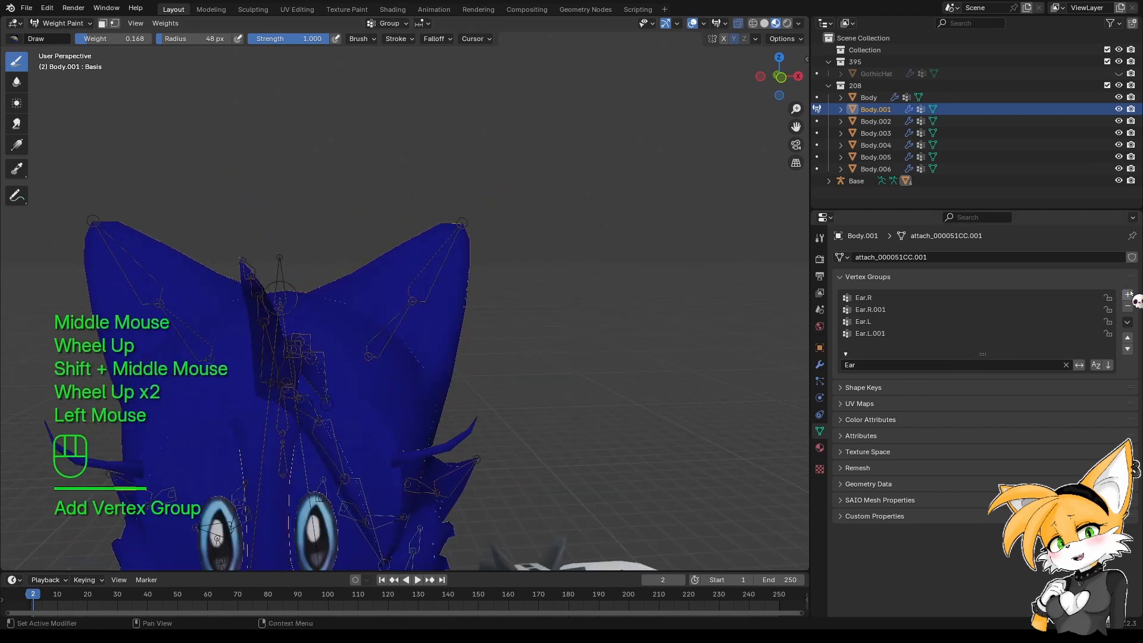
{"action": "left_click", "coordinate": [896, 364]}
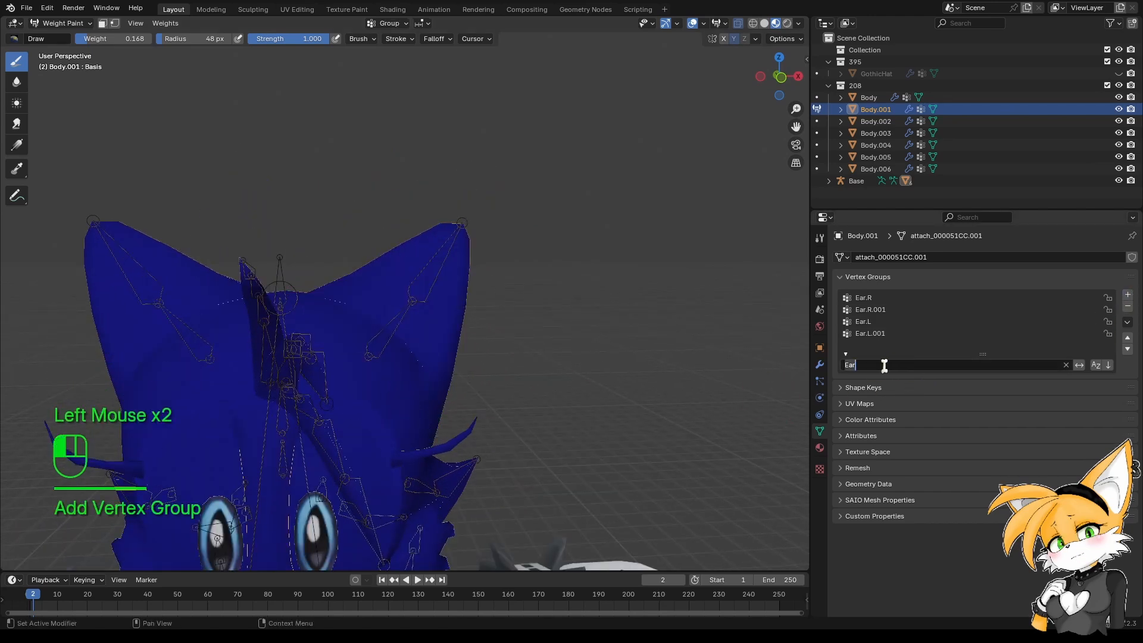
{"action": "key", "text": "BackSpace"}
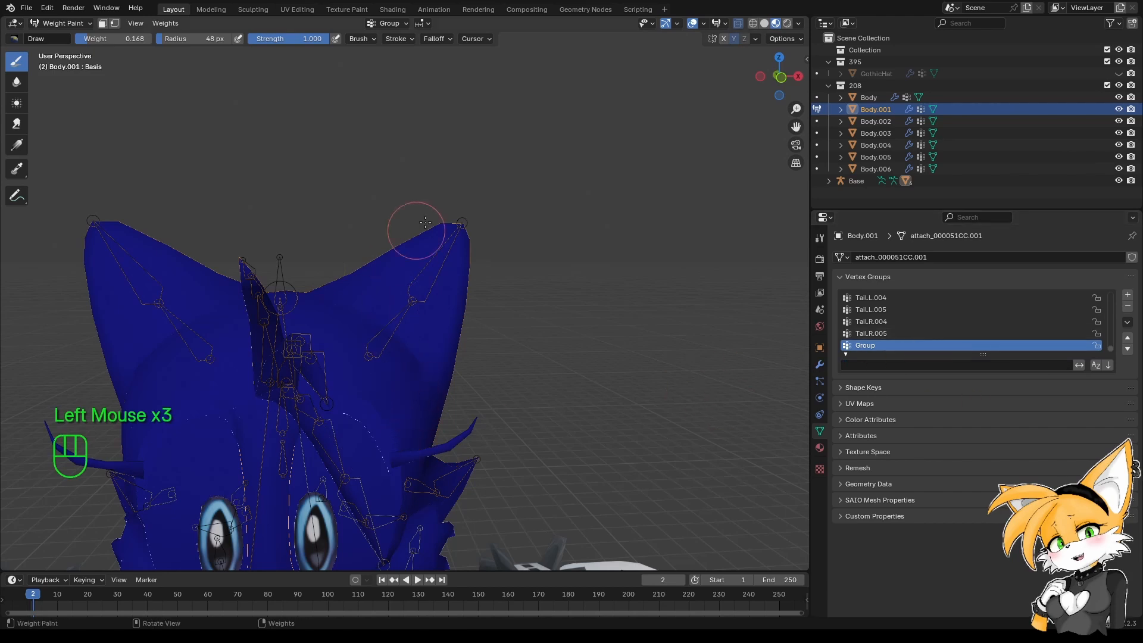
{"action": "mouse_move", "coordinate": [403, 349]}
{"action": "middle_mouse_down"}
{"action": "mouse_move", "coordinate": [301, 356]}
{"action": "mouse_move", "coordinate": [433, 250]}
{"action": "mouse_move", "coordinate": [638, 281]}
{"action": "middle_mouse_up"}
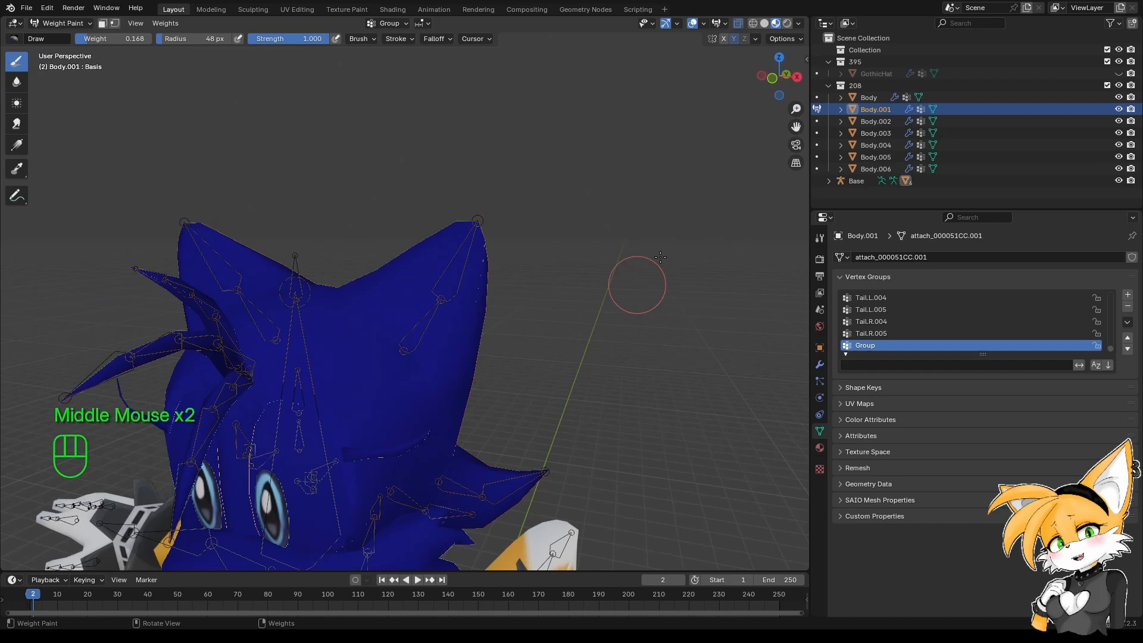
Turn on X-ray display for the head mesh and bring the left ear into close view.
{"action": "left_click", "coordinate": [754, 23]}
{"action": "scroll", "coordinate": [441, 333], "scroll_direction": "up", "scroll_amount": 3}
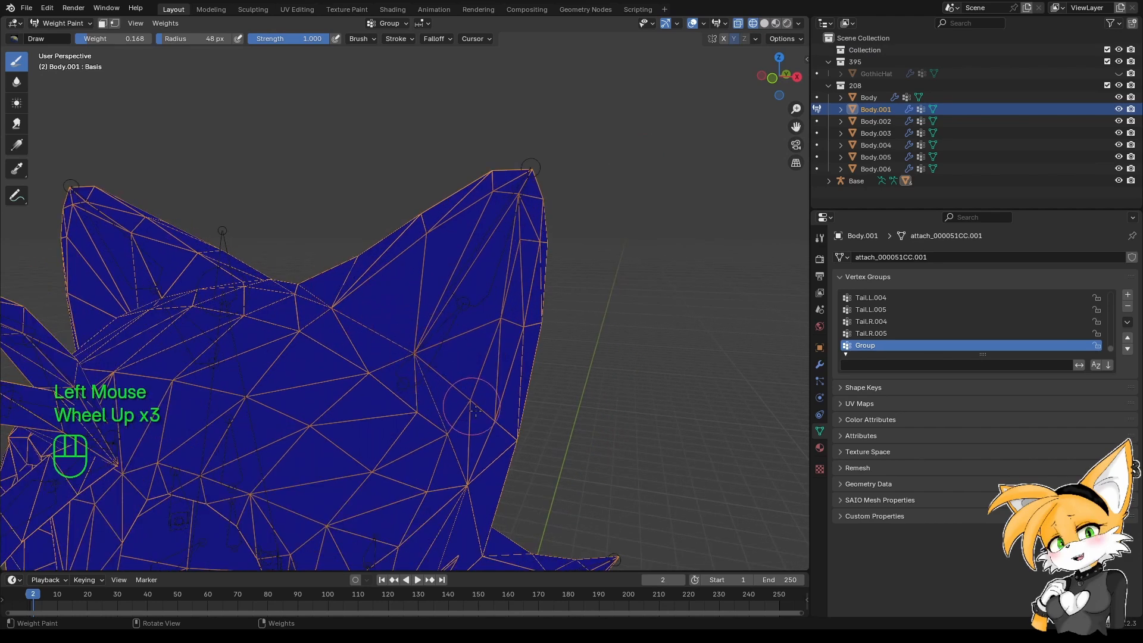
{"action": "mouse_move", "coordinate": [476, 411]}
{"action": "middle_mouse_down"}
{"action": "mouse_move", "coordinate": [342, 471]}
{"action": "mouse_move", "coordinate": [381, 238]}
{"action": "middle_mouse_up"}
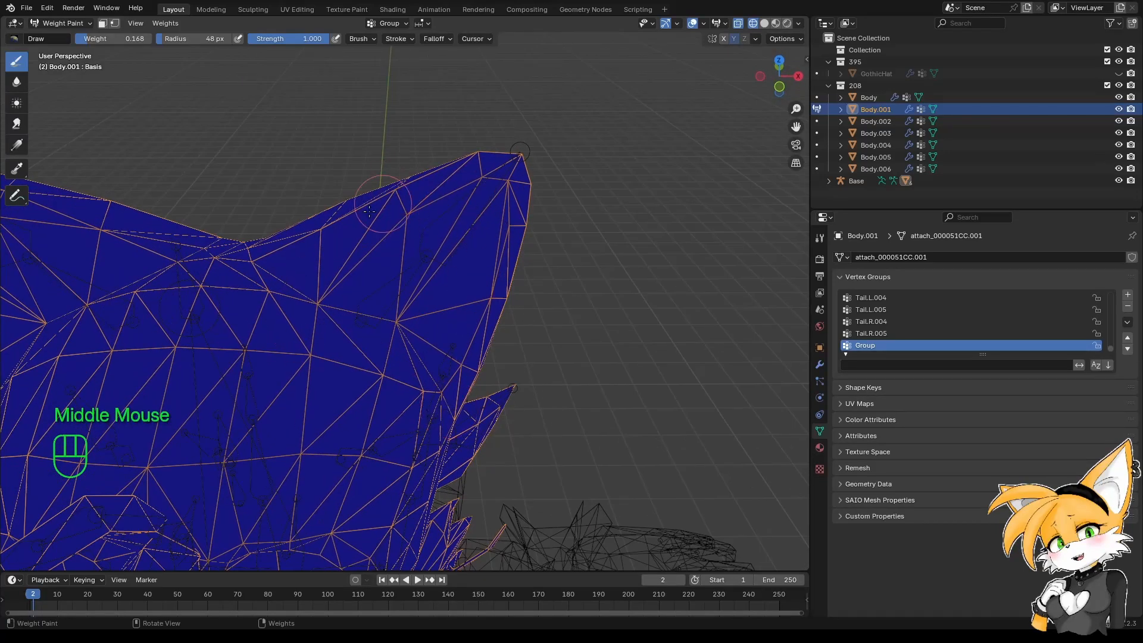
{"action": "middle_click_drag", "start_coordinate": [425, 390], "coordinate": [368, 367]}
{"action": "scroll", "coordinate": [383, 370], "scroll_direction": "up", "scroll_amount": 2}
{"action": "scroll", "coordinate": [294, 338], "scroll_direction": "down", "scroll_amount": 1}
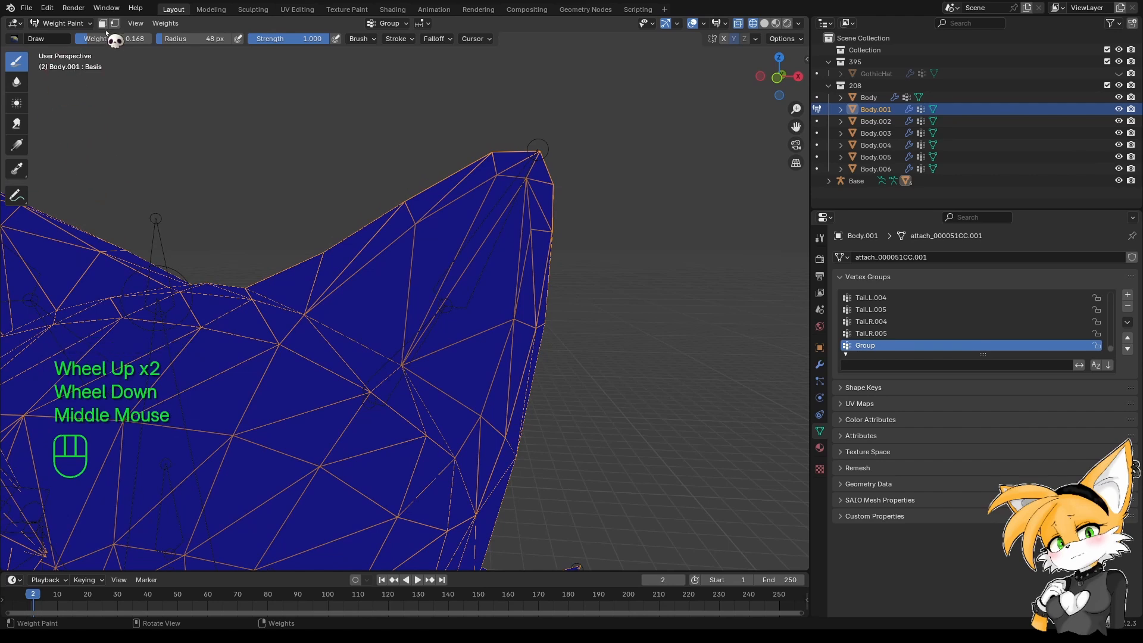
Set the brush weight to 1.000 and paint the left ear from its tip to its base in the new vertex group.
{"action": "mouse_move", "coordinate": [115, 38]}
{"action": "left_mouse_down"}
{"action": "mouse_move", "coordinate": [101, 39]}
{"action": "mouse_move", "coordinate": [148, 38]}
{"action": "left_mouse_up"}
{"action": "mouse_move", "coordinate": [456, 158]}
{"action": "left_mouse_down"}
{"action": "mouse_move", "coordinate": [500, 159]}
{"action": "mouse_move", "coordinate": [537, 177]}
{"action": "mouse_move", "coordinate": [545, 158]}
{"action": "mouse_move", "coordinate": [543, 174]}
{"action": "left_mouse_up"}
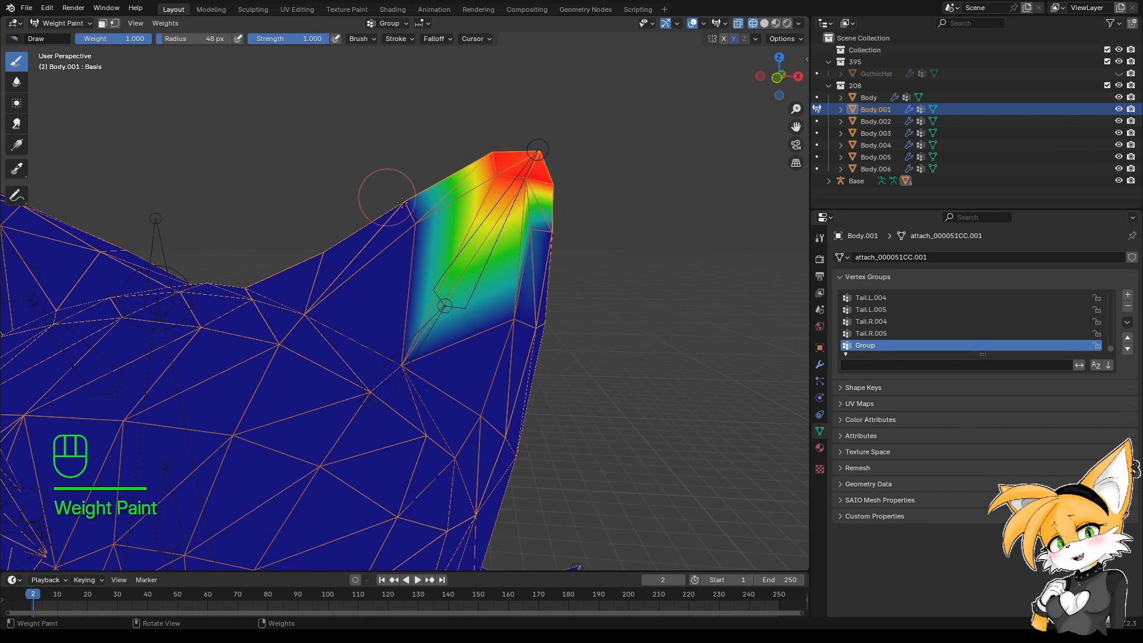
{"action": "middle_click_drag", "start_coordinate": [489, 235], "coordinate": [536, 173]}
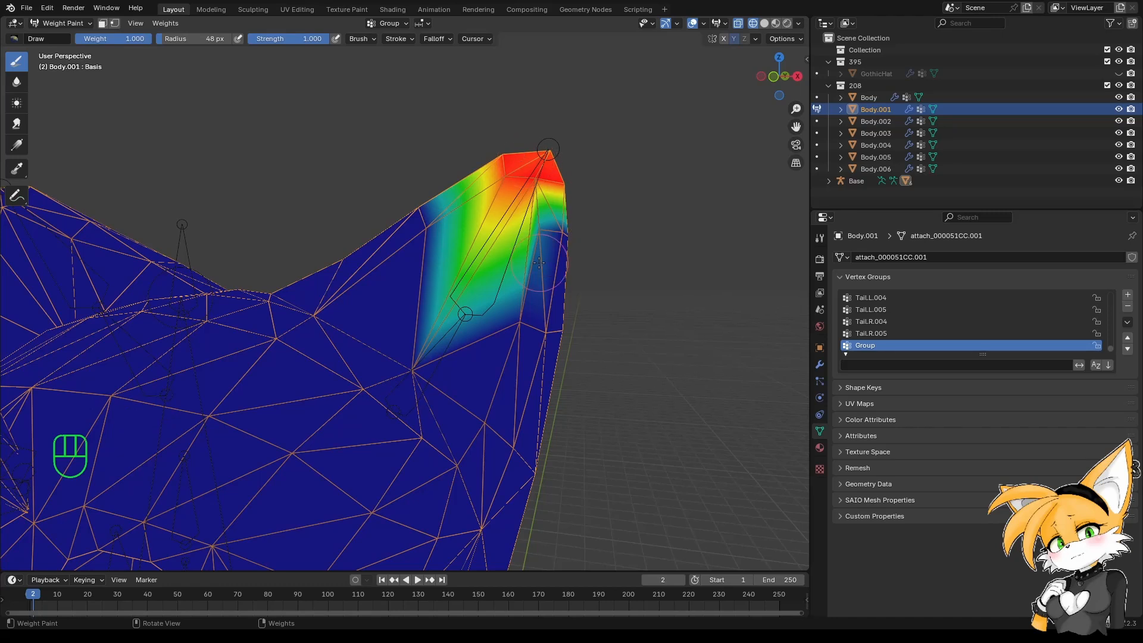
{"action": "middle_click_drag", "start_coordinate": [539, 263], "coordinate": [553, 283]}
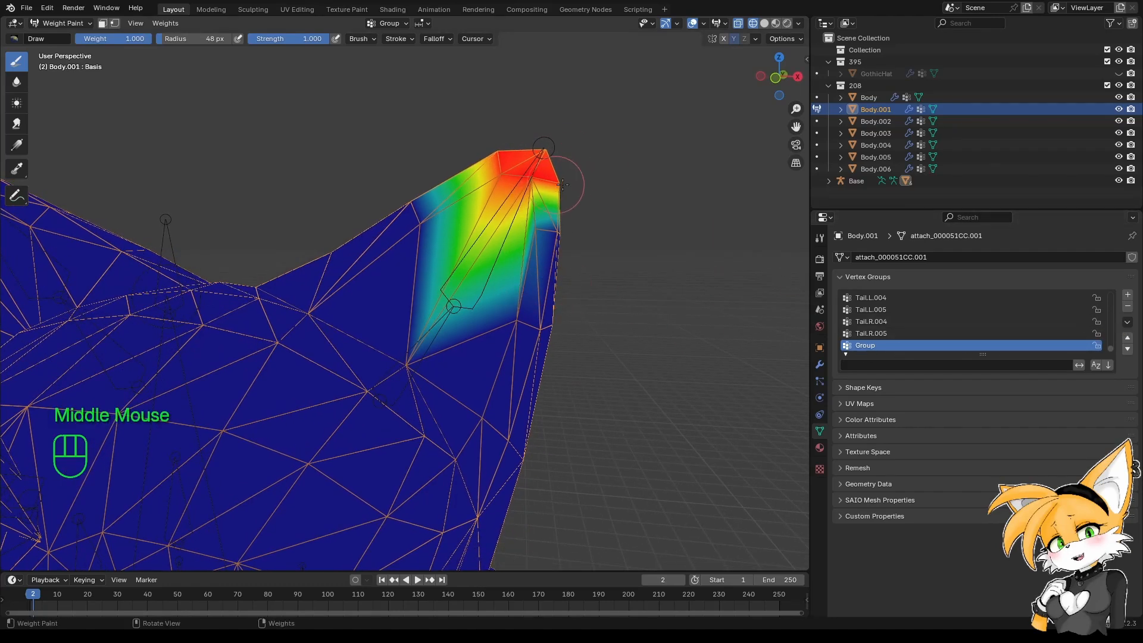
{"action": "scroll", "coordinate": [387, 167], "scroll_direction": "down", "scroll_amount": 2}
{"action": "mouse_move", "coordinate": [417, 250]}
{"action": "left_mouse_down"}
{"action": "mouse_move", "coordinate": [333, 309]}
{"action": "mouse_move", "coordinate": [387, 381]}
{"action": "mouse_move", "coordinate": [454, 350]}
{"action": "mouse_move", "coordinate": [504, 363]}
{"action": "mouse_move", "coordinate": [494, 230]}
{"action": "left_mouse_up"}
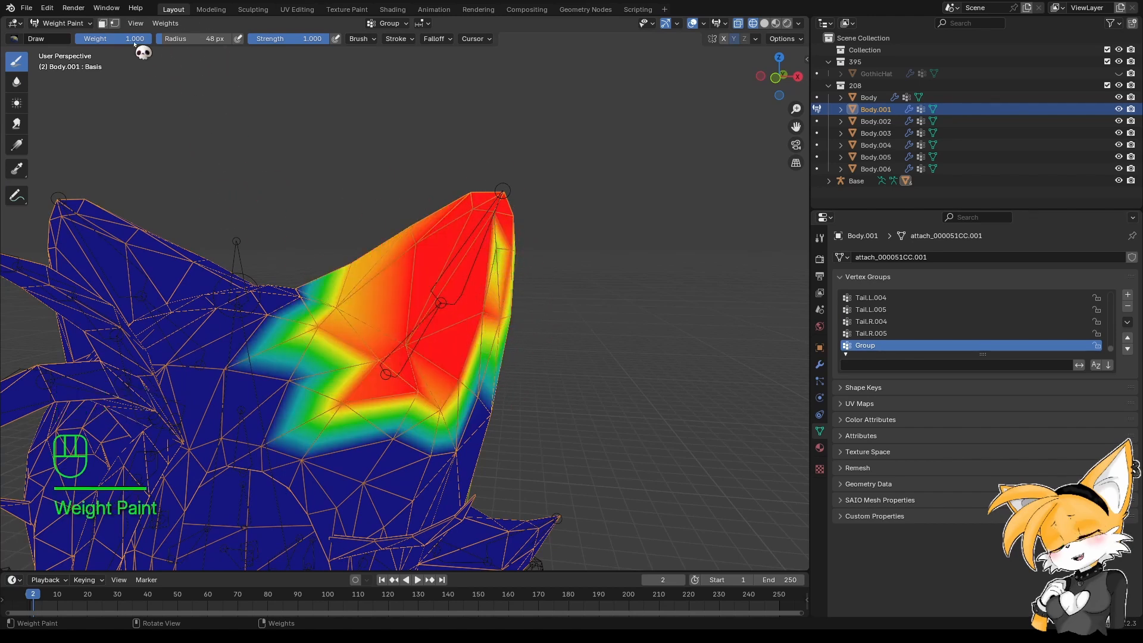
{"action": "mouse_move", "coordinate": [428, 298]}
{"action": "middle_mouse_down"}
{"action": "mouse_move", "coordinate": [357, 285]}
{"action": "mouse_move", "coordinate": [476, 298]}
{"action": "mouse_move", "coordinate": [430, 297]}
{"action": "mouse_move", "coordinate": [211, 185]}
{"action": "middle_mouse_up"}
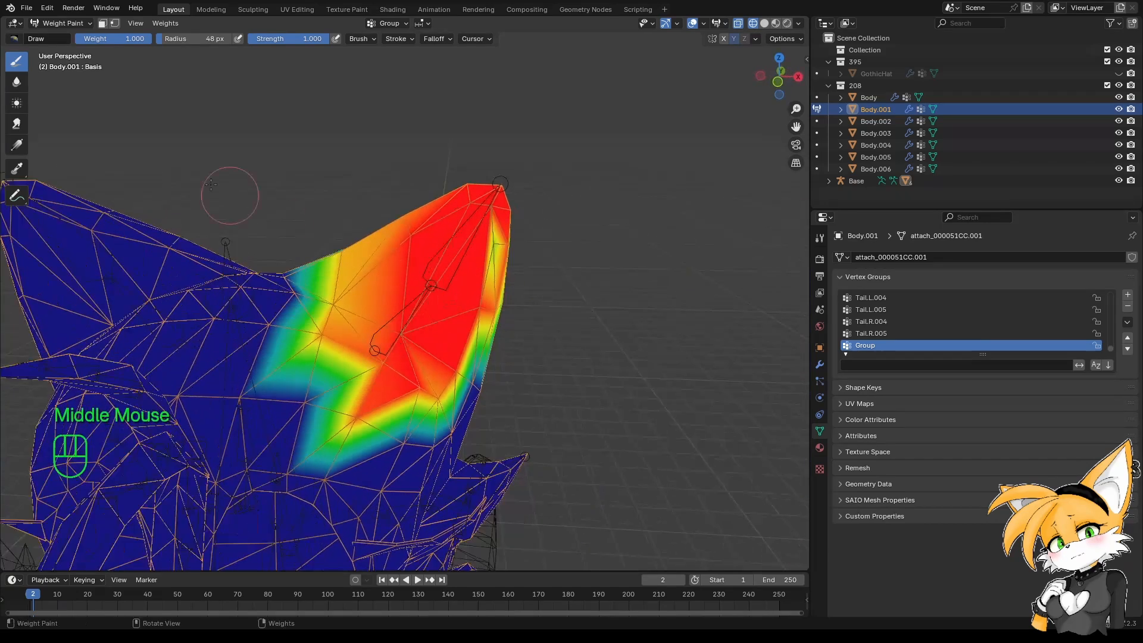
Lower the brush weight to 0.504 and repaint the whole left ear in the new vertex group.
{"action": "left_click", "coordinate": [138, 40]}
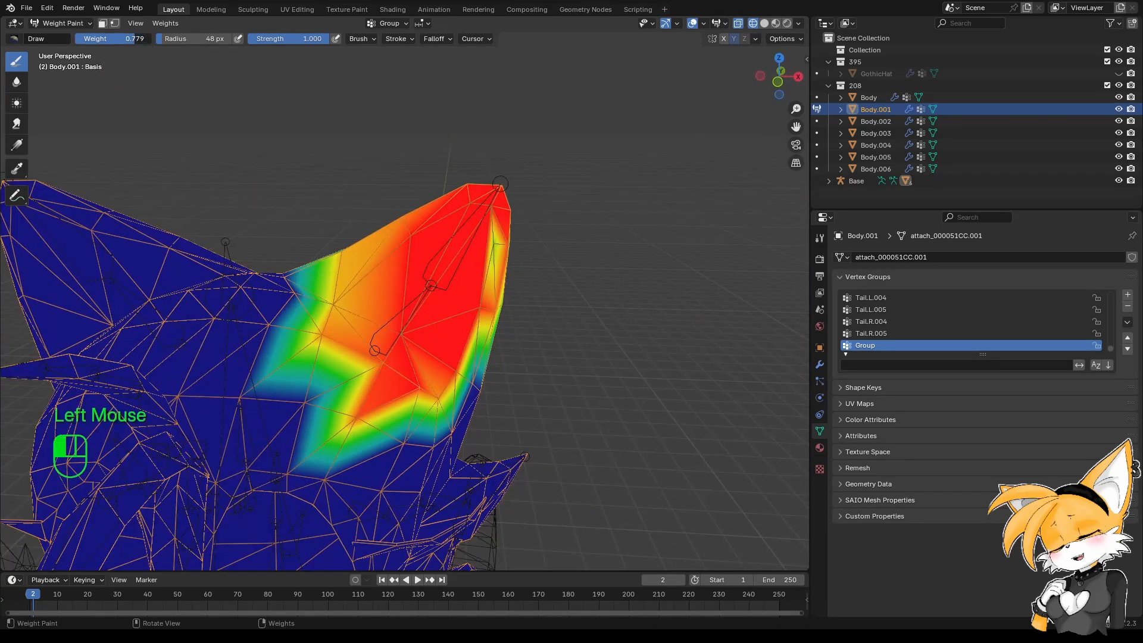
{"action": "mouse_move", "coordinate": [516, 208]}
{"action": "left_mouse_down"}
{"action": "mouse_move", "coordinate": [493, 182]}
{"action": "mouse_move", "coordinate": [411, 265]}
{"action": "left_mouse_up"}
{"action": "mouse_move", "coordinate": [435, 335]}
{"action": "left_mouse_down"}
{"action": "mouse_move", "coordinate": [333, 262]}
{"action": "mouse_move", "coordinate": [434, 398]}
{"action": "mouse_move", "coordinate": [381, 417]}
{"action": "mouse_move", "coordinate": [340, 411]}
{"action": "mouse_move", "coordinate": [453, 357]}
{"action": "mouse_move", "coordinate": [494, 294]}
{"action": "mouse_move", "coordinate": [455, 375]}
{"action": "mouse_move", "coordinate": [504, 199]}
{"action": "left_mouse_up"}
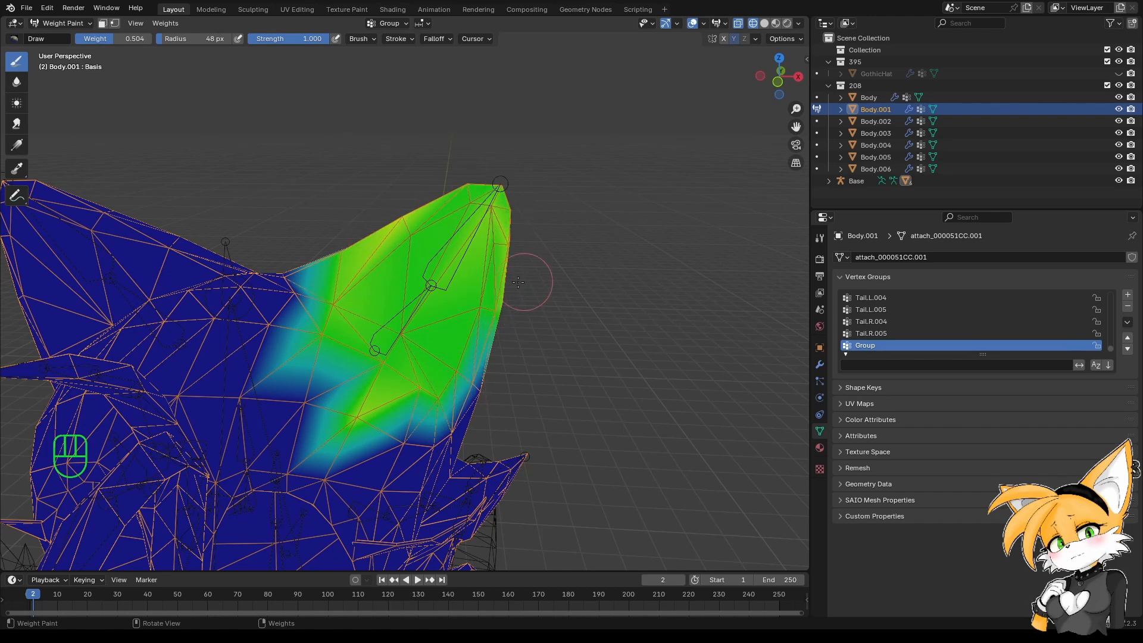
{"action": "left_click_drag", "start_coordinate": [518, 282], "coordinate": [512, 274]}
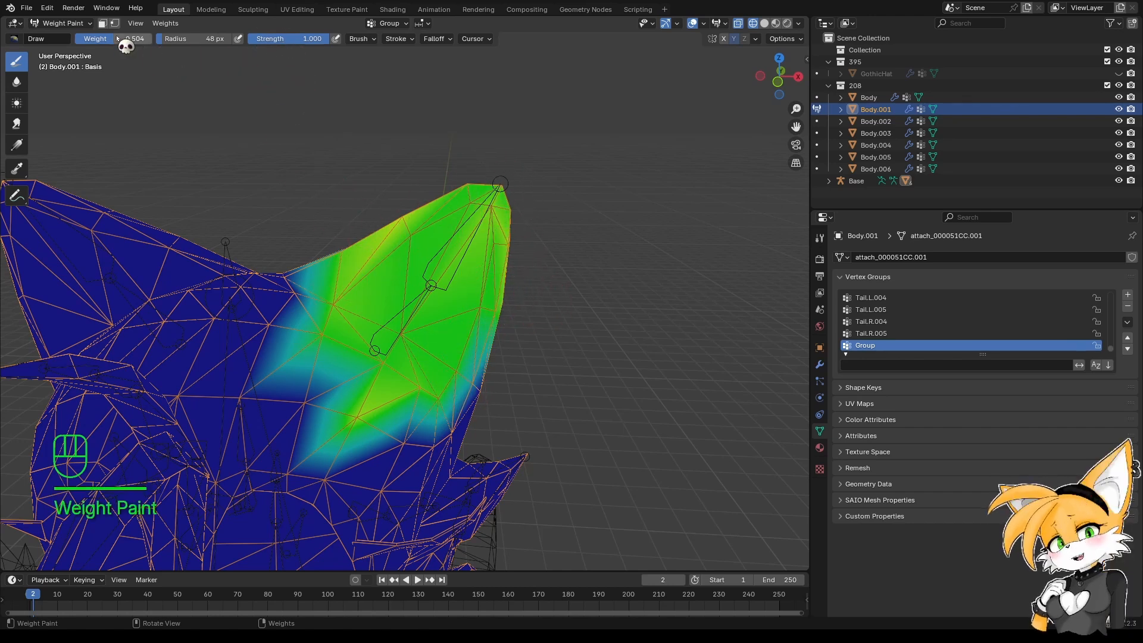
Set the brush weight to 1.000 and strength to 0.532, then build up the left ear's weights with repeated strokes.
{"action": "left_click_drag", "start_coordinate": [118, 37], "coordinate": [156, 38]}
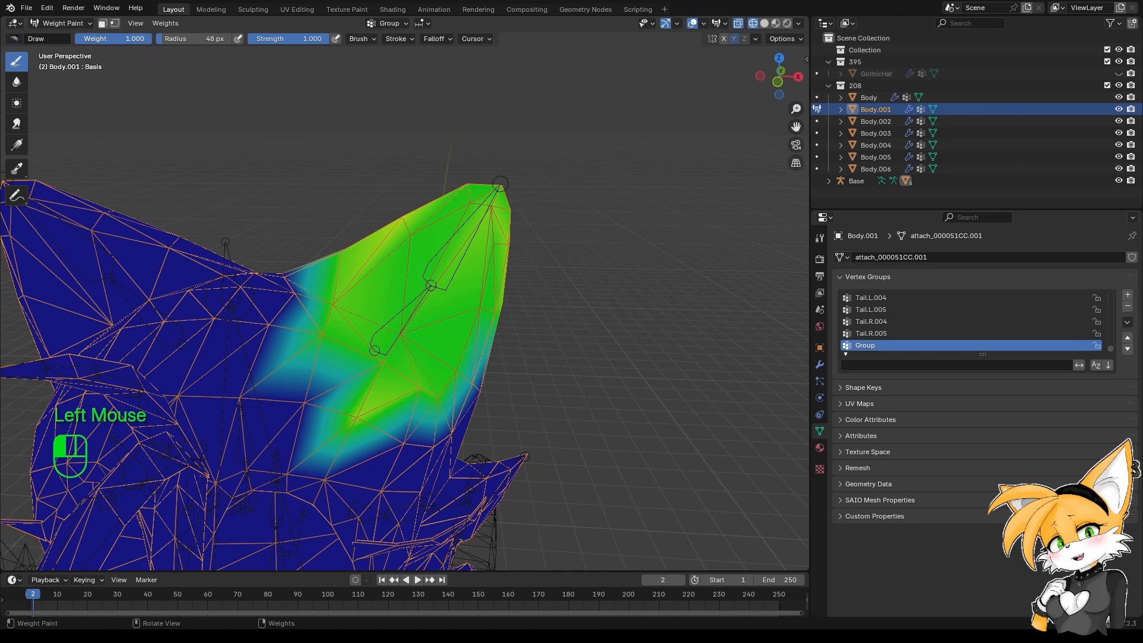
{"action": "left_click_drag", "start_coordinate": [329, 39], "coordinate": [320, 39]}
{"action": "mouse_move", "coordinate": [477, 190]}
{"action": "left_mouse_down"}
{"action": "mouse_move", "coordinate": [494, 221]}
{"action": "mouse_move", "coordinate": [459, 212]}
{"action": "mouse_move", "coordinate": [370, 324]}
{"action": "mouse_move", "coordinate": [420, 350]}
{"action": "mouse_move", "coordinate": [401, 355]}
{"action": "mouse_move", "coordinate": [427, 354]}
{"action": "left_mouse_up"}
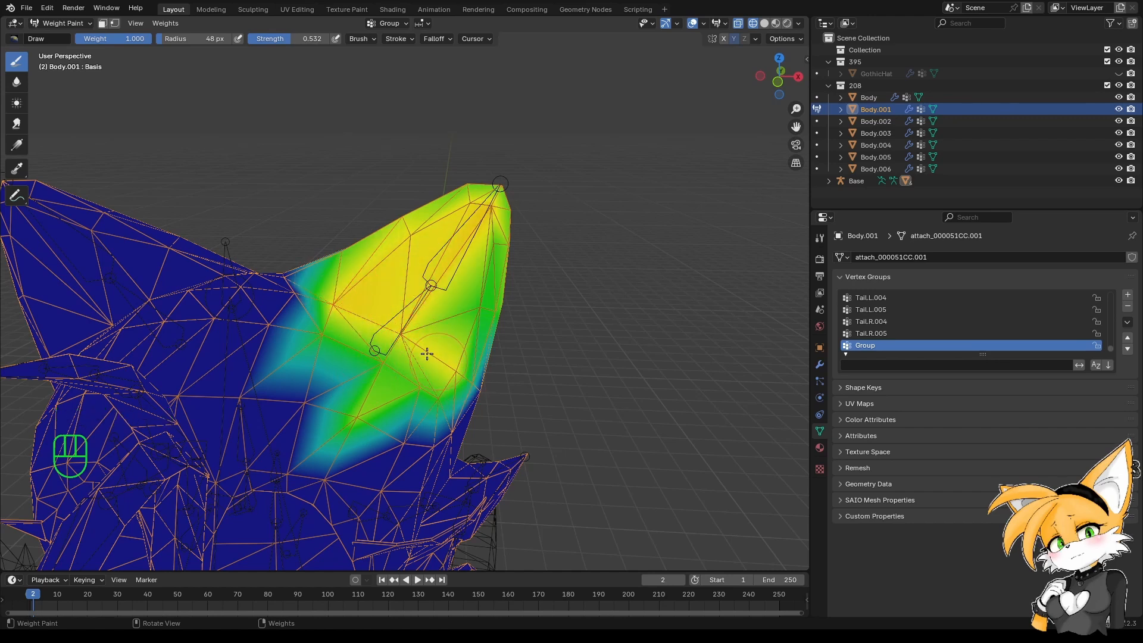
{"action": "mouse_move", "coordinate": [487, 317]}
{"action": "left_mouse_down"}
{"action": "mouse_move", "coordinate": [491, 185]}
{"action": "mouse_move", "coordinate": [425, 211]}
{"action": "mouse_move", "coordinate": [450, 229]}
{"action": "mouse_move", "coordinate": [377, 314]}
{"action": "mouse_move", "coordinate": [480, 283]}
{"action": "mouse_move", "coordinate": [427, 220]}
{"action": "mouse_move", "coordinate": [498, 184]}
{"action": "mouse_move", "coordinate": [479, 250]}
{"action": "mouse_move", "coordinate": [369, 288]}
{"action": "left_mouse_up"}
{"action": "mouse_move", "coordinate": [434, 214]}
{"action": "left_mouse_down"}
{"action": "mouse_move", "coordinate": [377, 285]}
{"action": "mouse_move", "coordinate": [377, 337]}
{"action": "left_mouse_up"}
{"action": "mouse_move", "coordinate": [358, 280]}
{"action": "left_mouse_down"}
{"action": "mouse_move", "coordinate": [396, 356]}
{"action": "mouse_move", "coordinate": [375, 345]}
{"action": "mouse_move", "coordinate": [466, 363]}
{"action": "left_mouse_up"}
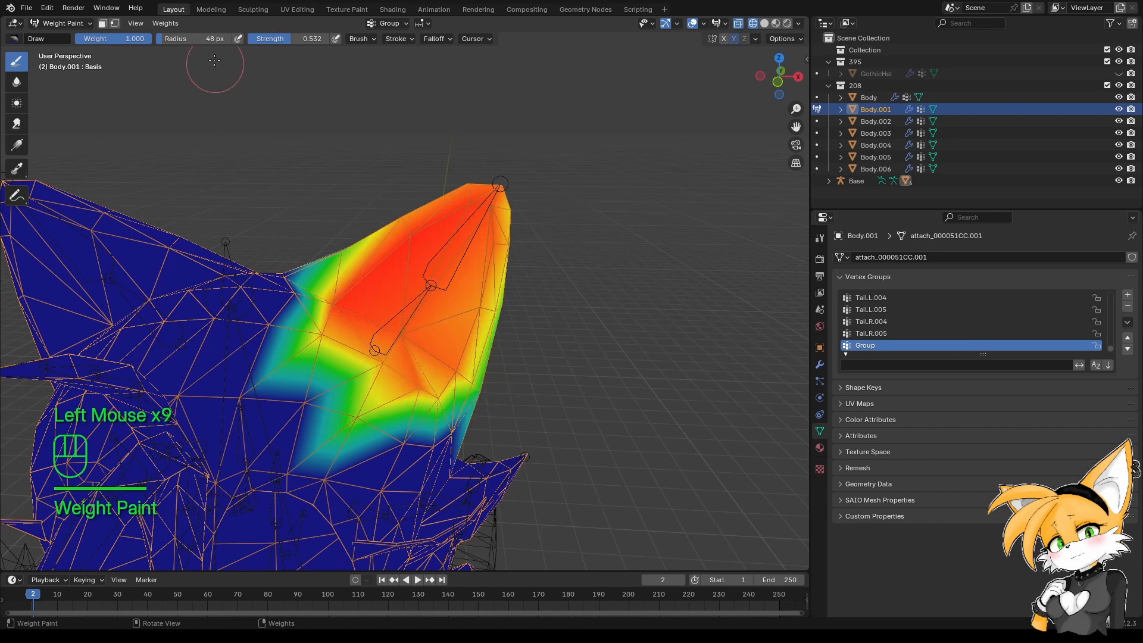
Set the brush strength to 1.000 and weight to 0.672, then repaint the upper part of the left ear.
{"action": "left_click_drag", "start_coordinate": [290, 42], "coordinate": [249, 41]}
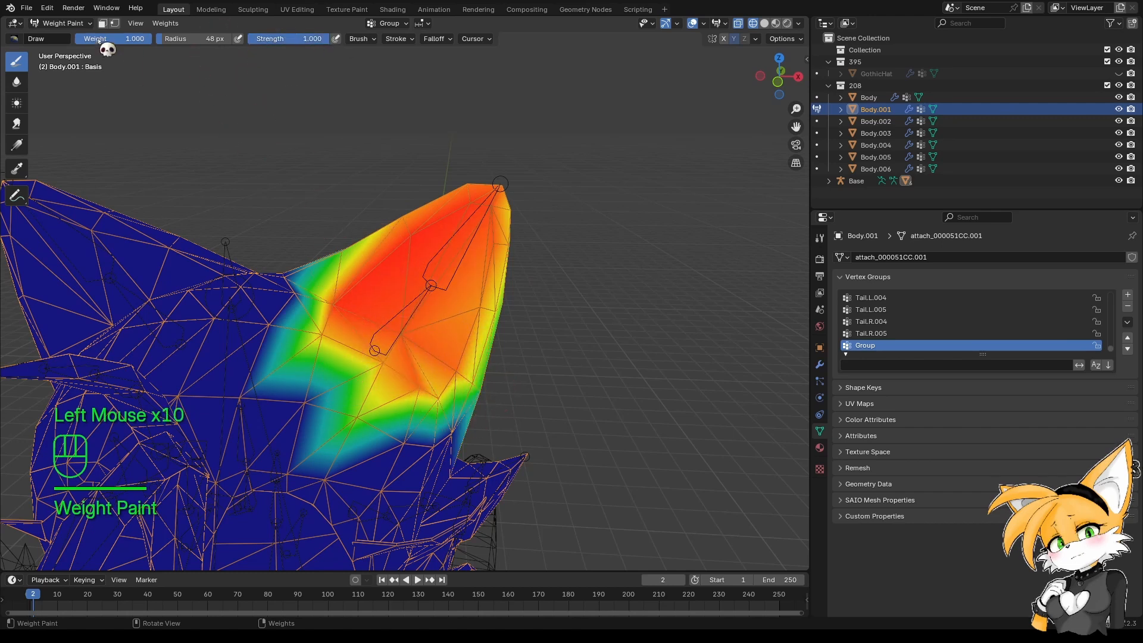
{"action": "left_click_drag", "start_coordinate": [126, 39], "coordinate": [165, 38]}
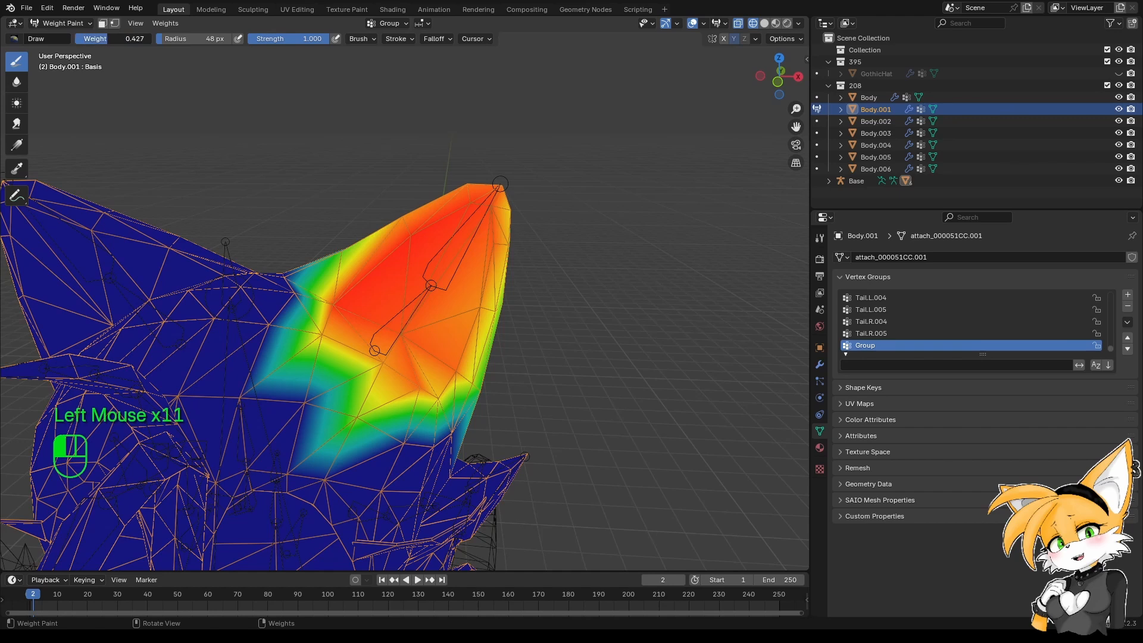
{"action": "left_click_drag", "start_coordinate": [508, 184], "coordinate": [480, 231]}
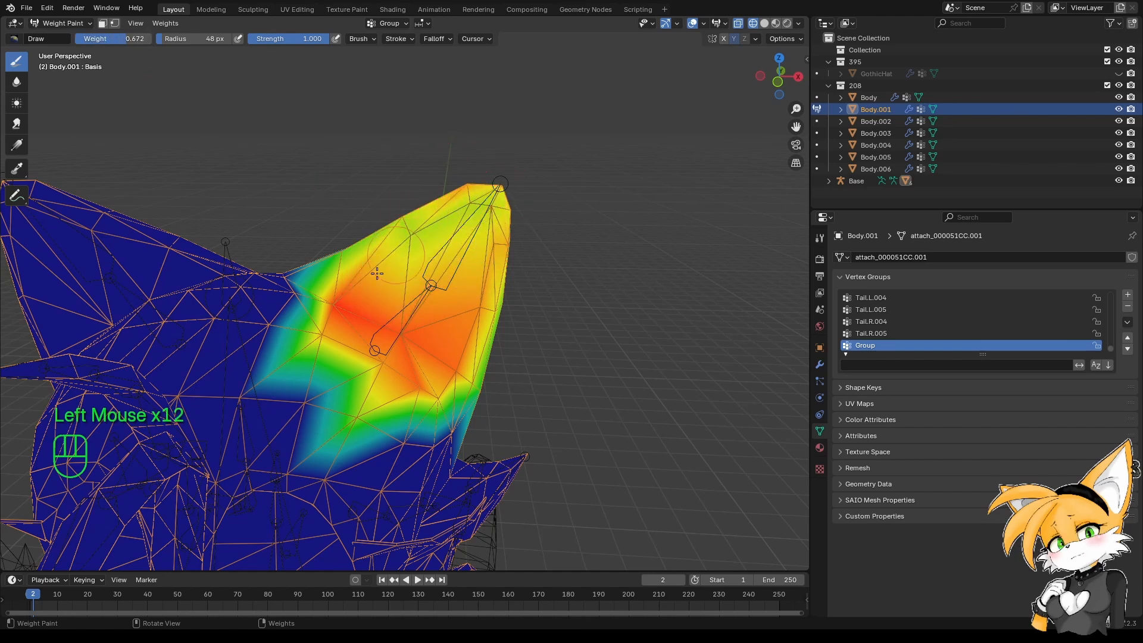
{"action": "mouse_move", "coordinate": [377, 274]}
{"action": "left_mouse_down"}
{"action": "mouse_move", "coordinate": [351, 309]}
{"action": "mouse_move", "coordinate": [416, 334]}
{"action": "mouse_move", "coordinate": [399, 375]}
{"action": "mouse_move", "coordinate": [450, 383]}
{"action": "mouse_move", "coordinate": [486, 256]}
{"action": "left_mouse_up"}
Remove the practice vertex group, filter the head's vertex groups by "Ear" and make Ear.L the active group.
{"action": "middle_click_drag", "start_coordinate": [1047, 312], "coordinate": [1113, 337]}
{"action": "left_click", "coordinate": [1128, 306]}
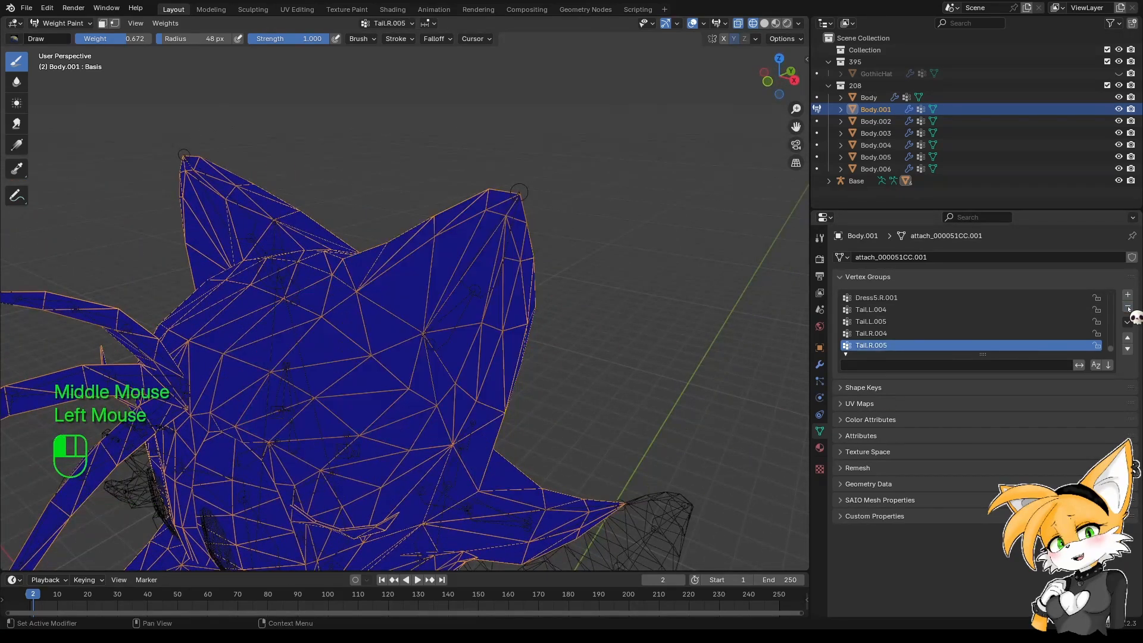
{"action": "left_click", "coordinate": [887, 366]}
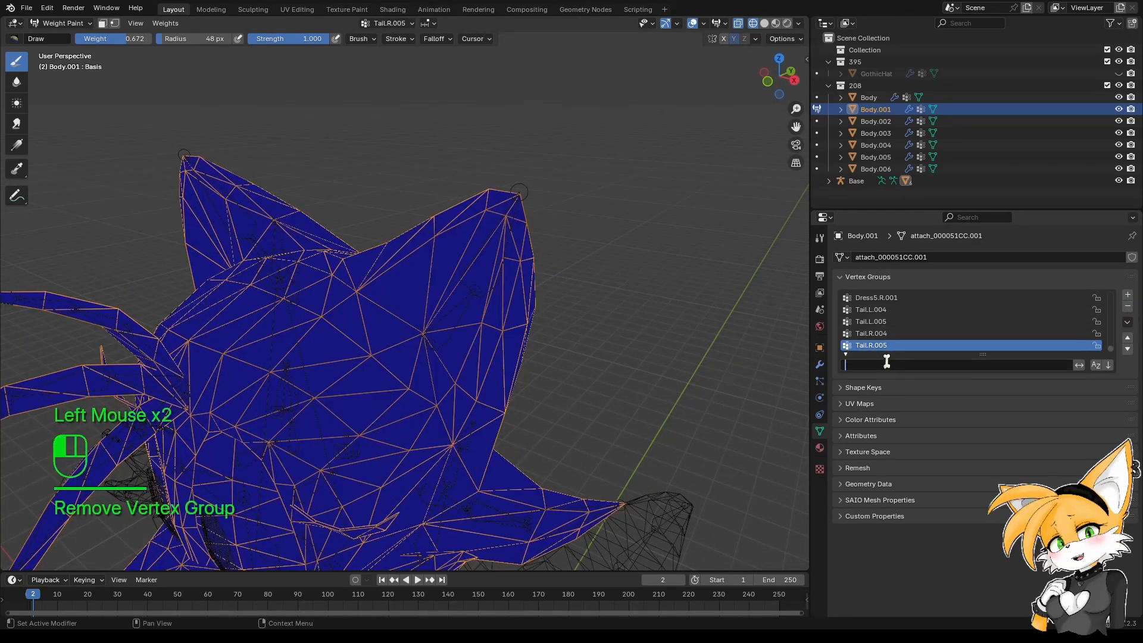
{"action": "type", "text": "Ear"}
{"action": "key", "text": "Return"}
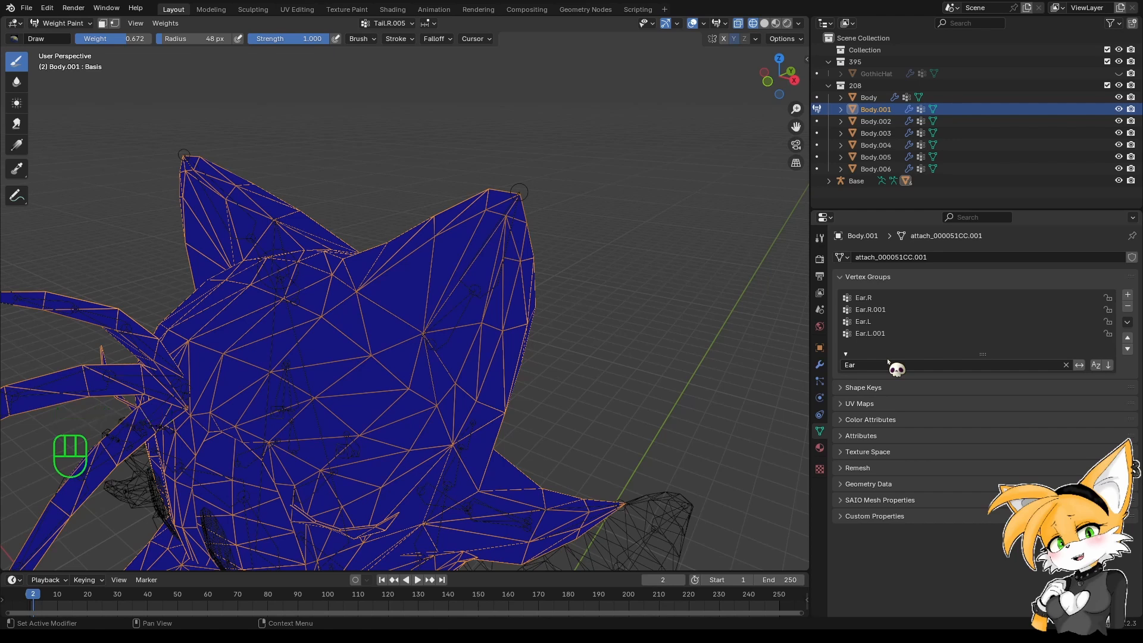
{"action": "left_click", "coordinate": [888, 322]}
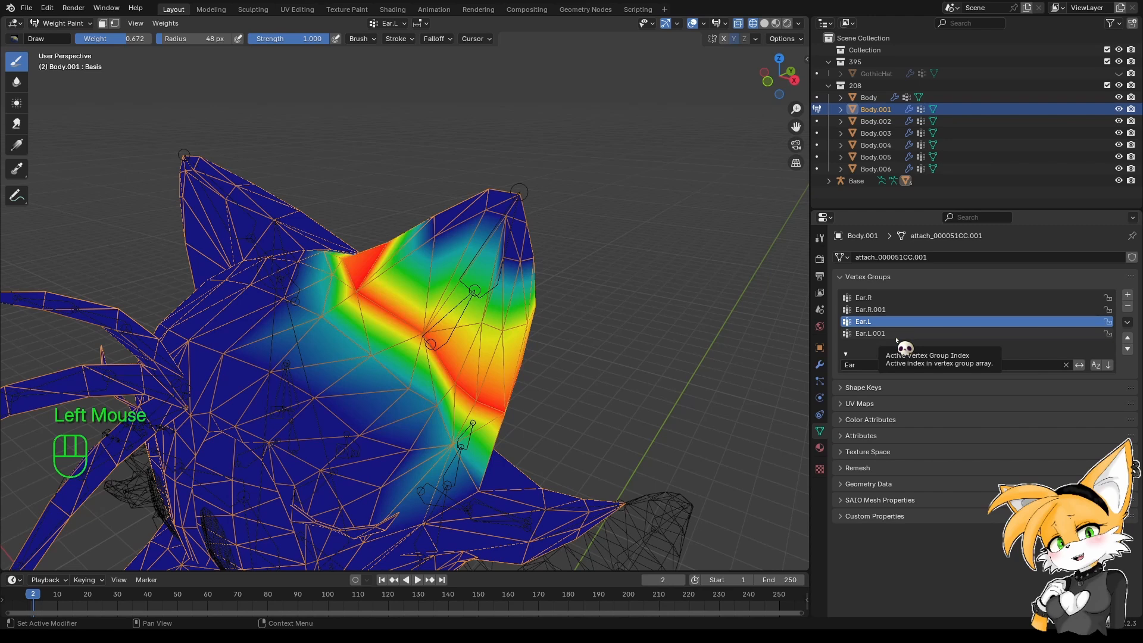
In Edit Mode, remove all head vertices from Ear.L, Ear.R, Ear.R.001 and Ear.L.001, then return to Weight Paint mode.
{"action": "mouse_move", "coordinate": [506, 402]}
{"action": "middle_mouse_down"}
{"action": "mouse_move", "coordinate": [439, 307]}
{"action": "mouse_move", "coordinate": [459, 351]}
{"action": "mouse_move", "coordinate": [395, 388]}
{"action": "mouse_move", "coordinate": [176, 197]}
{"action": "middle_mouse_up"}
{"action": "scroll", "coordinate": [434, 310], "scroll_direction": "up", "scroll_amount": 1}
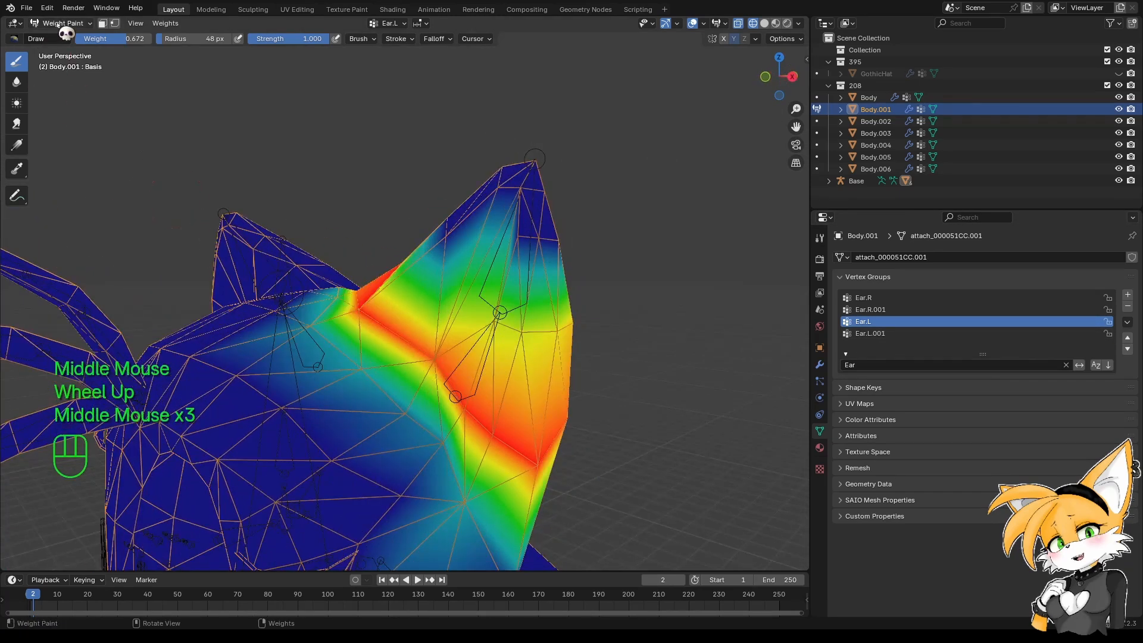
{"action": "left_click_drag", "start_coordinate": [60, 22], "coordinate": [54, 44]}
{"action": "key", "text": "a"}
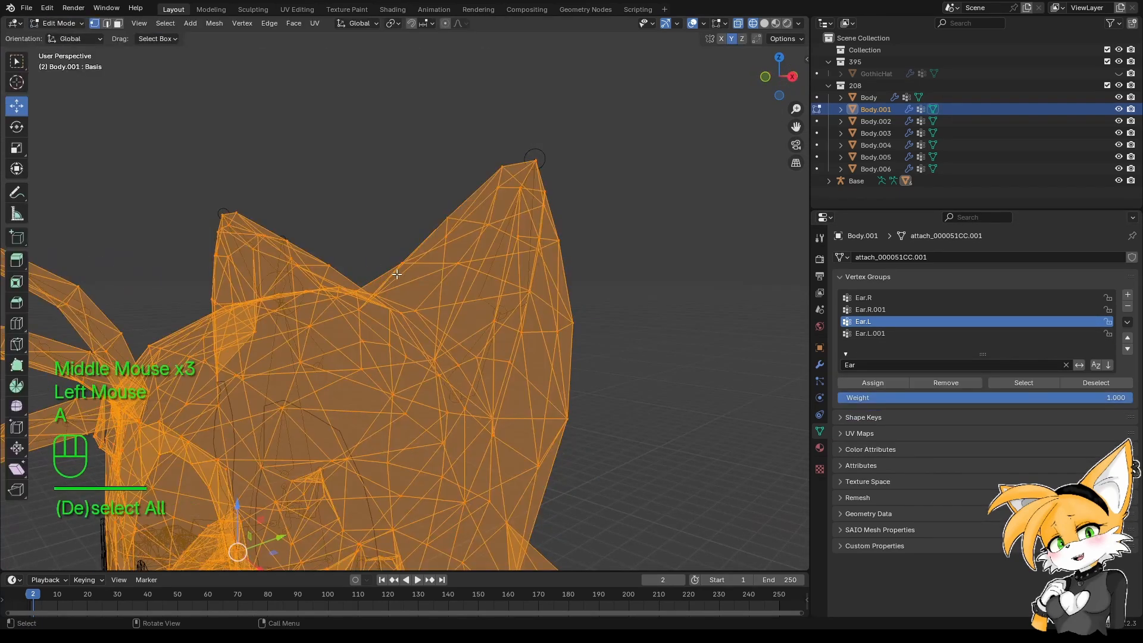
{"action": "left_click", "coordinate": [951, 384]}
{"action": "left_click", "coordinate": [887, 298]}
{"action": "left_click", "coordinate": [943, 382]}
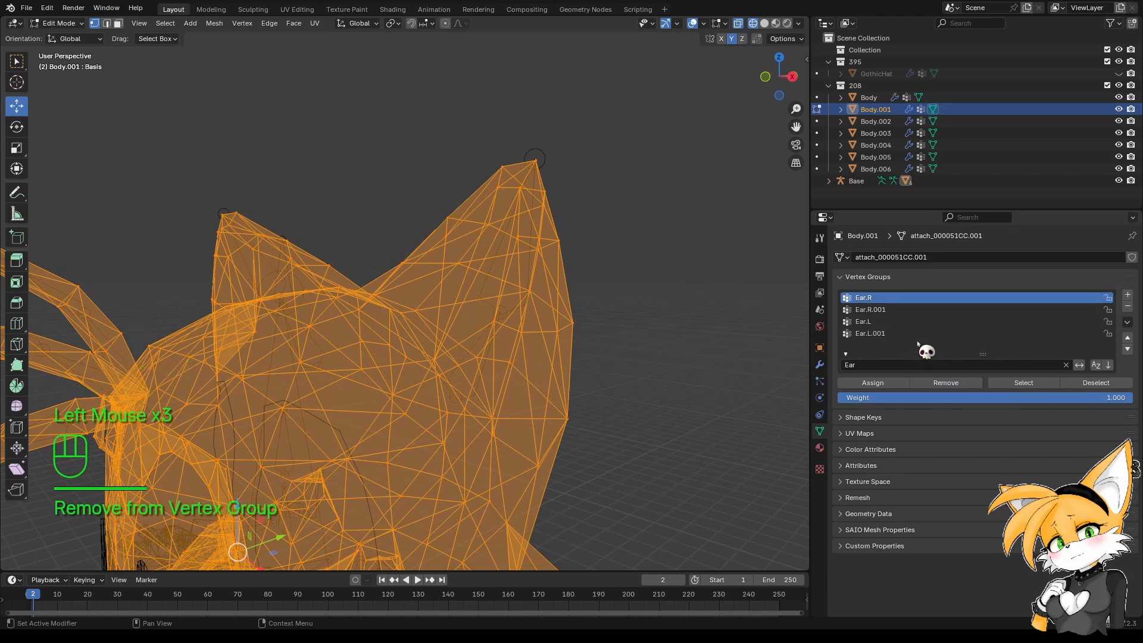
{"action": "left_click", "coordinate": [918, 309]}
{"action": "left_click", "coordinate": [896, 334]}
{"action": "left_click", "coordinate": [947, 382]}
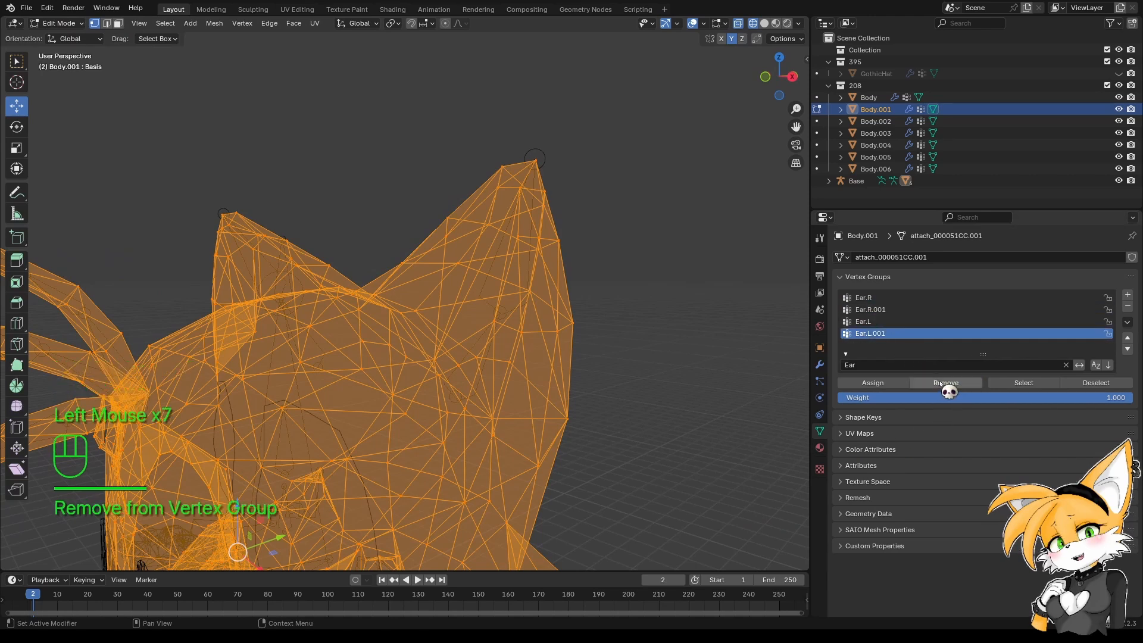
{"action": "left_click", "coordinate": [65, 23]}
{"action": "left_click", "coordinate": [69, 84]}
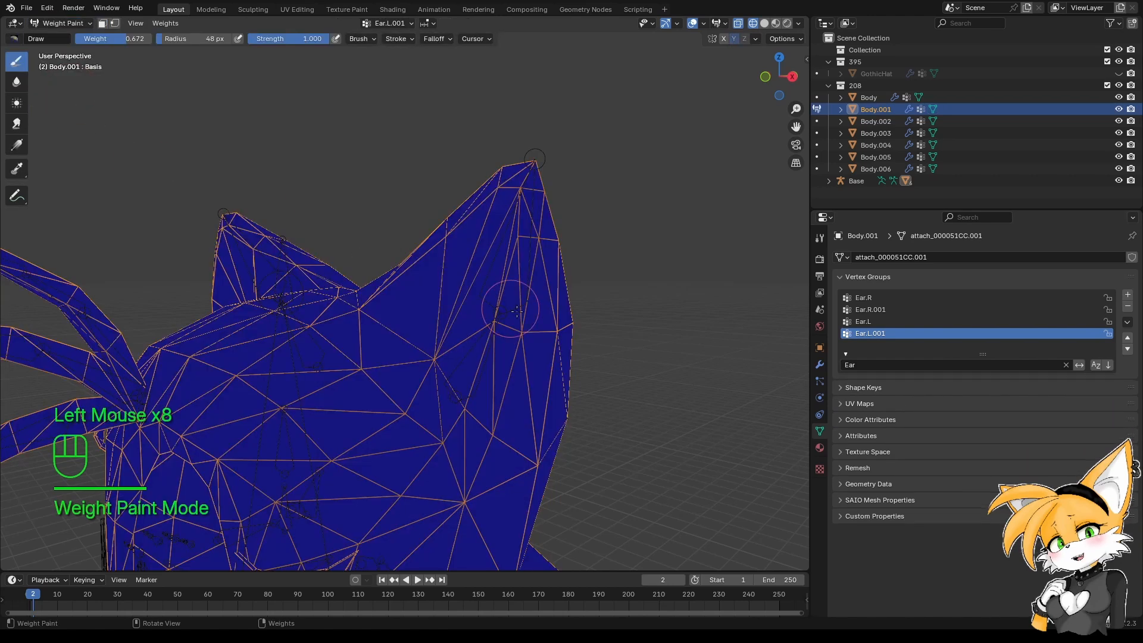
Make Ear.L active and, with brush weight 0.573, paint two vertices at the front base of the left ear.
{"action": "left_click", "coordinate": [884, 321]}
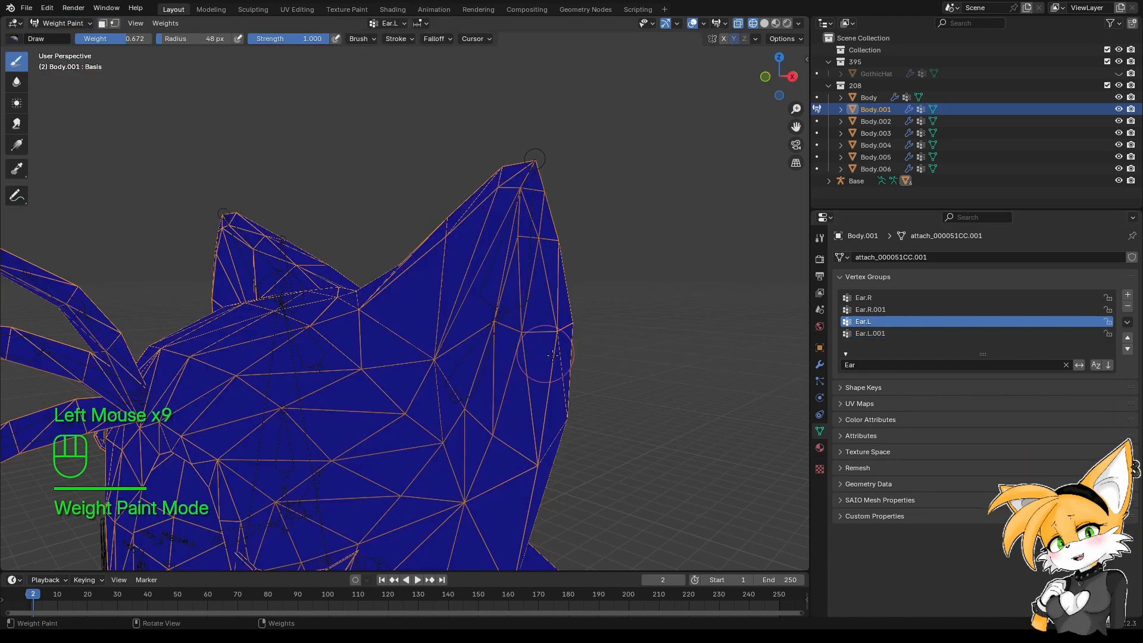
{"action": "middle_click_drag", "start_coordinate": [551, 356], "coordinate": [656, 352]}
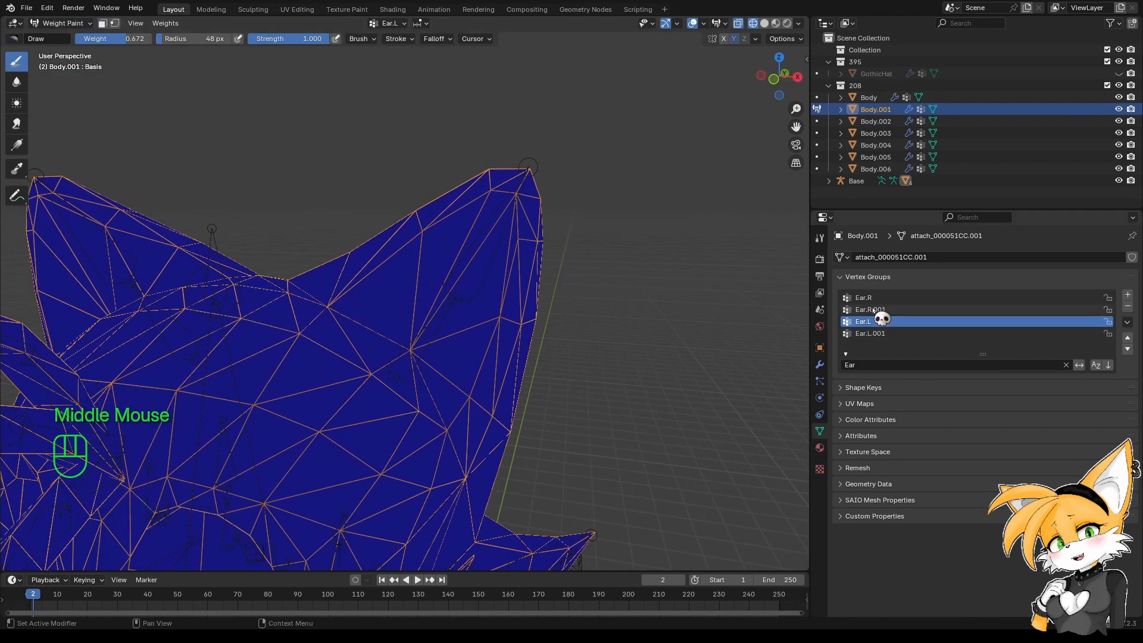
{"action": "scroll", "coordinate": [467, 281], "scroll_direction": "up", "scroll_amount": 1}
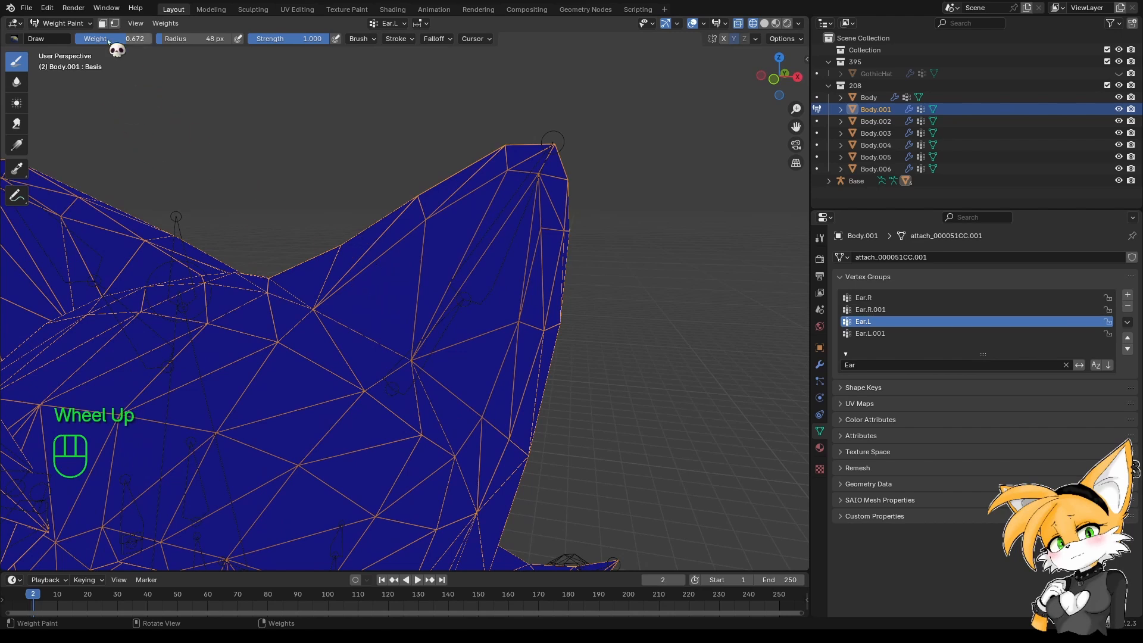
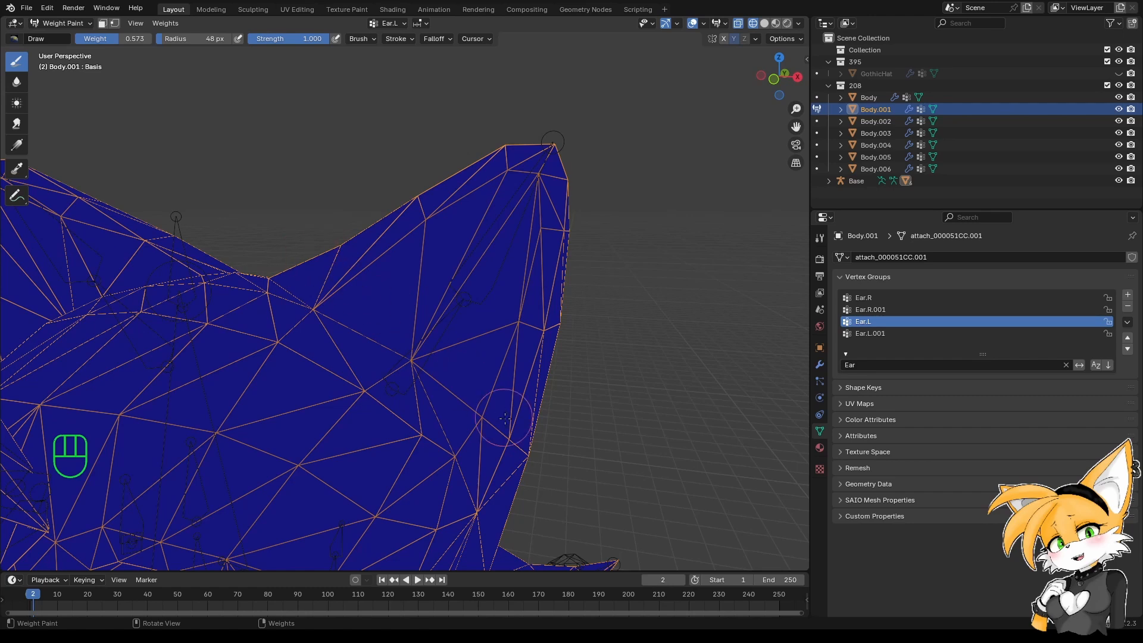
{"action": "scroll", "coordinate": [347, 305], "scroll_direction": "up", "scroll_amount": 2}
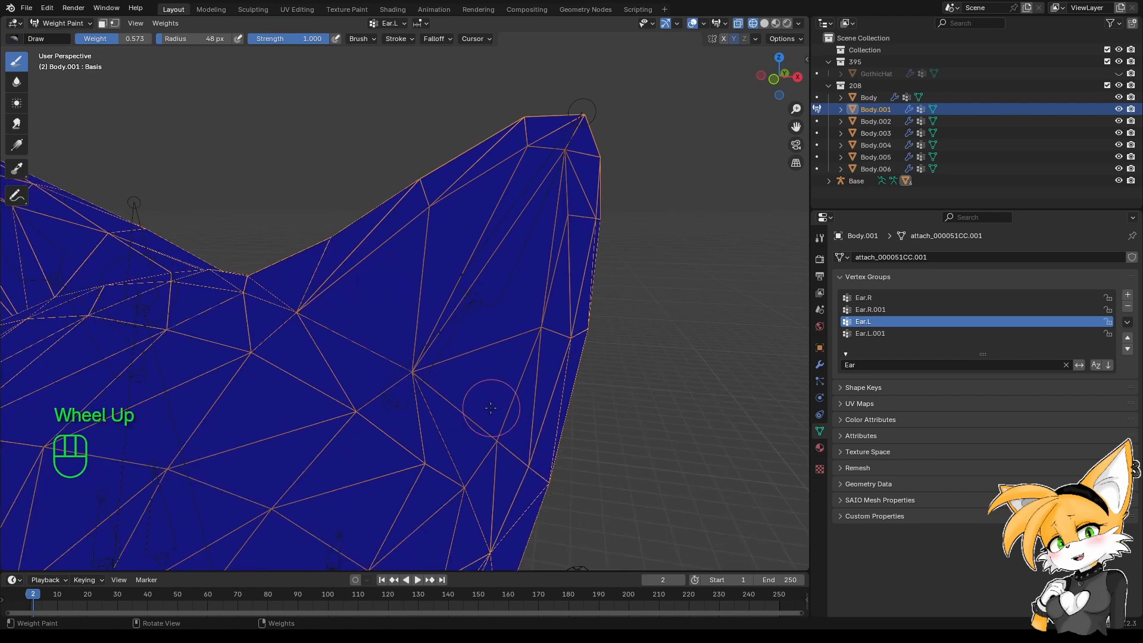
{"action": "middle_click_drag", "start_coordinate": [421, 383], "coordinate": [451, 249], "text": "shift"}
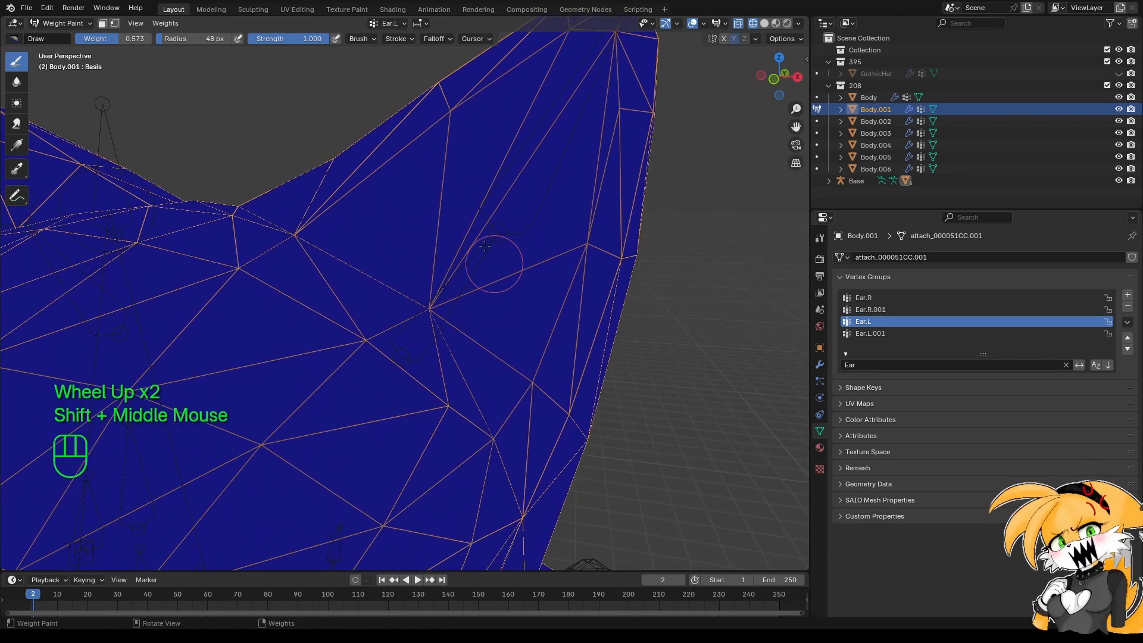
{"action": "middle_click_drag", "start_coordinate": [306, 250], "coordinate": [309, 292], "text": "shift"}
{"action": "left_click", "coordinate": [301, 271]}
{"action": "left_click", "coordinate": [433, 343]}
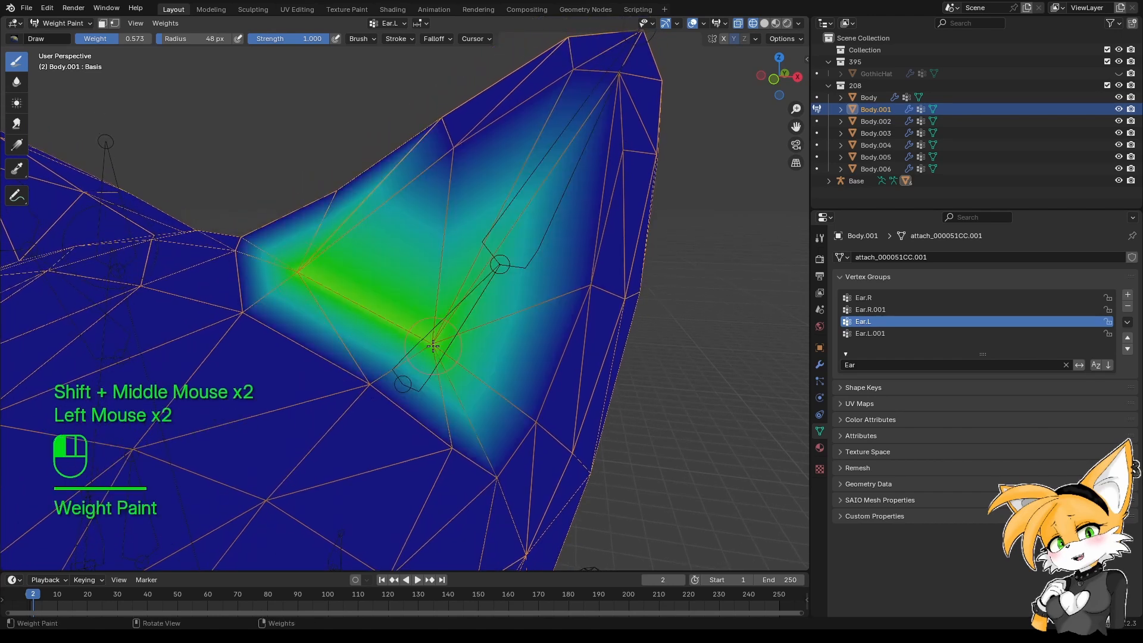
Paint the Ear.L weights at 0.573 on the vertices around the outer side and back of the left ear's base.
{"action": "mouse_move", "coordinate": [516, 426]}
{"action": "middle_mouse_down", "text": "shift"}
{"action": "mouse_move", "coordinate": [472, 390]}
{"action": "mouse_move", "coordinate": [369, 355]}
{"action": "mouse_move", "coordinate": [337, 399]}
{"action": "mouse_move", "coordinate": [365, 334]}
{"action": "mouse_move", "coordinate": [439, 400]}
{"action": "mouse_move", "coordinate": [283, 428]}
{"action": "middle_mouse_up", "text": "shift"}
{"action": "left_click", "coordinate": [472, 390]}
{"action": "left_click", "coordinate": [477, 396]}
{"action": "left_click", "coordinate": [364, 334]}
{"action": "left_click", "coordinate": [365, 334]}
{"action": "left_click", "coordinate": [477, 398]}
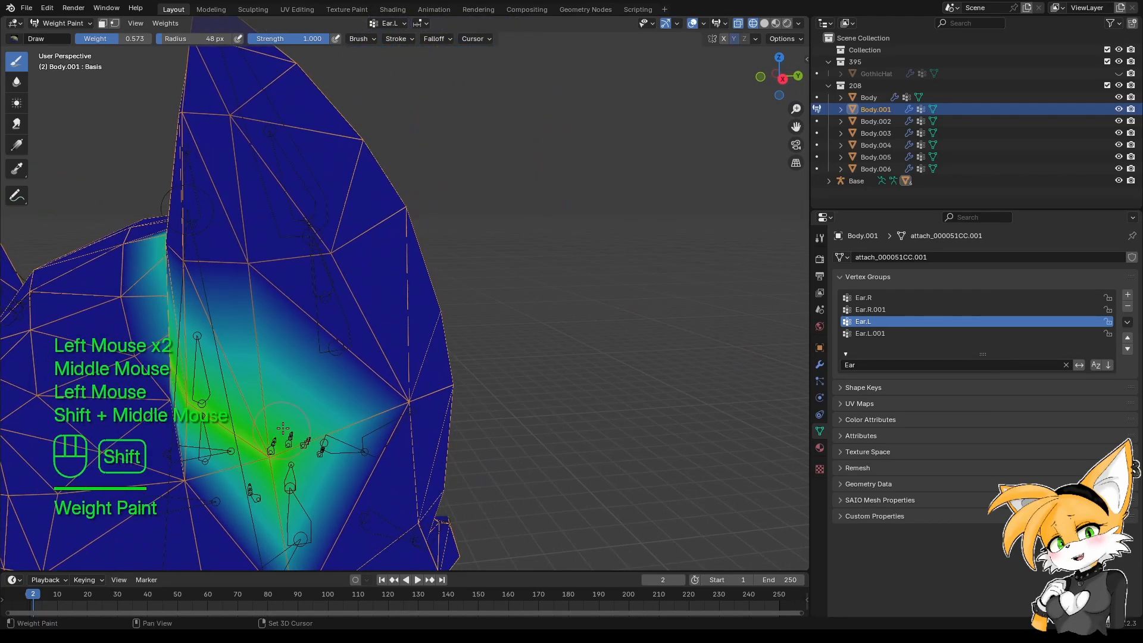
{"action": "left_click", "coordinate": [395, 402]}
{"action": "left_click", "coordinate": [396, 403]}
{"action": "mouse_move", "coordinate": [395, 403]}
{"action": "middle_mouse_down"}
{"action": "mouse_move", "coordinate": [429, 381]}
{"action": "mouse_move", "coordinate": [441, 387]}
{"action": "middle_mouse_up"}
{"action": "mouse_move", "coordinate": [440, 387]}
{"action": "middle_mouse_down", "text": "shift"}
{"action": "mouse_move", "coordinate": [487, 403]}
{"action": "mouse_move", "coordinate": [420, 405]}
{"action": "mouse_move", "coordinate": [405, 344]}
{"action": "middle_mouse_up", "text": "shift"}
{"action": "left_click_drag", "start_coordinate": [434, 347], "coordinate": [489, 313]}
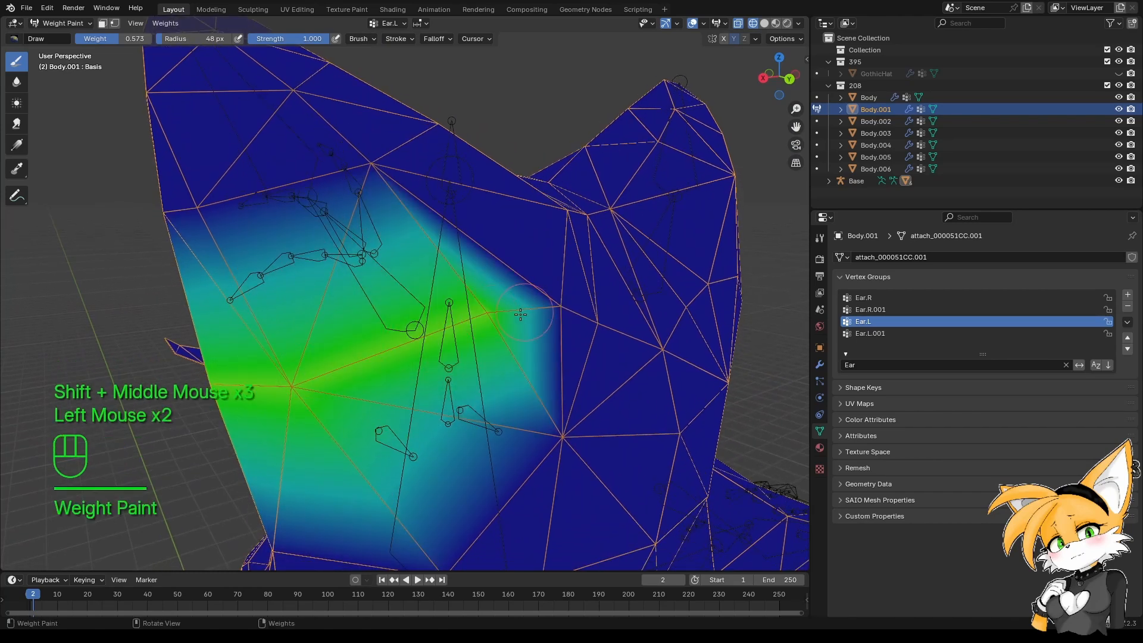
Paint the remaining Ear.L base vertices on the inner rear side of the left ear, closing the 0.573 band.
{"action": "middle_click_drag", "start_coordinate": [521, 315], "coordinate": [456, 334]}
{"action": "middle_click_drag", "start_coordinate": [471, 338], "coordinate": [382, 358], "text": "shift"}
{"action": "left_click", "coordinate": [488, 384]}
{"action": "left_click", "coordinate": [488, 381]}
{"action": "mouse_move", "coordinate": [527, 335]}
{"action": "middle_mouse_down", "text": "shift"}
{"action": "mouse_move", "coordinate": [508, 396]}
{"action": "mouse_move", "coordinate": [493, 381]}
{"action": "mouse_move", "coordinate": [417, 411]}
{"action": "middle_mouse_up", "text": "shift"}
{"action": "left_click", "coordinate": [523, 380]}
{"action": "middle_click_drag", "start_coordinate": [416, 411], "coordinate": [488, 420], "text": "shift"}
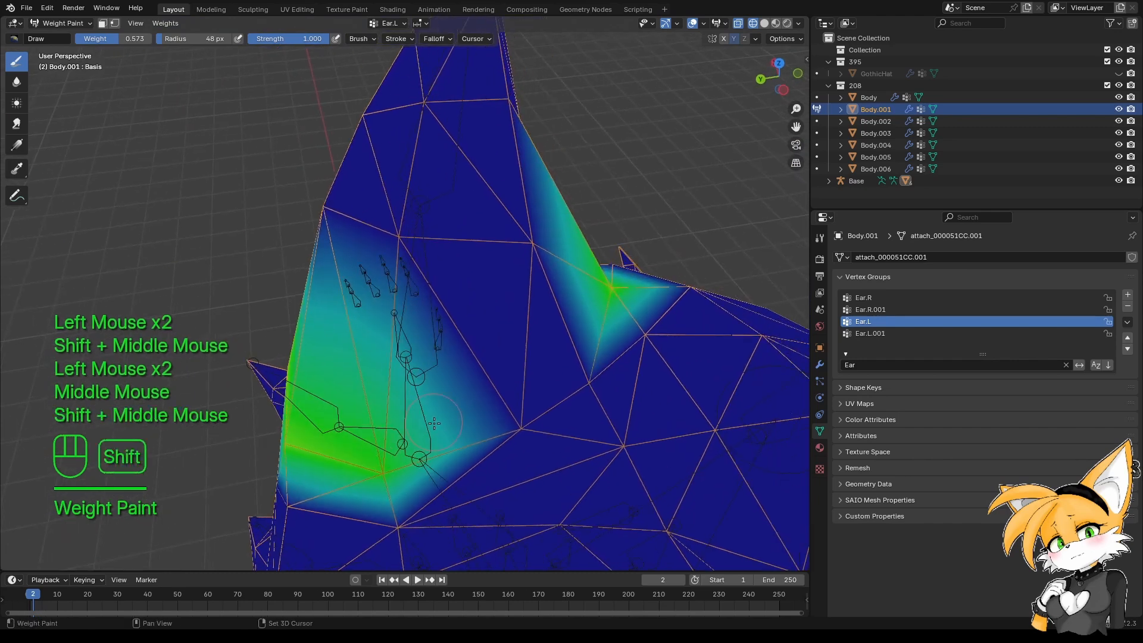
{"action": "left_click", "coordinate": [523, 426]}
{"action": "middle_click_drag", "start_coordinate": [574, 400], "coordinate": [24, 398]}
{"action": "scroll", "coordinate": [630, 271], "scroll_direction": "down", "scroll_amount": 2}
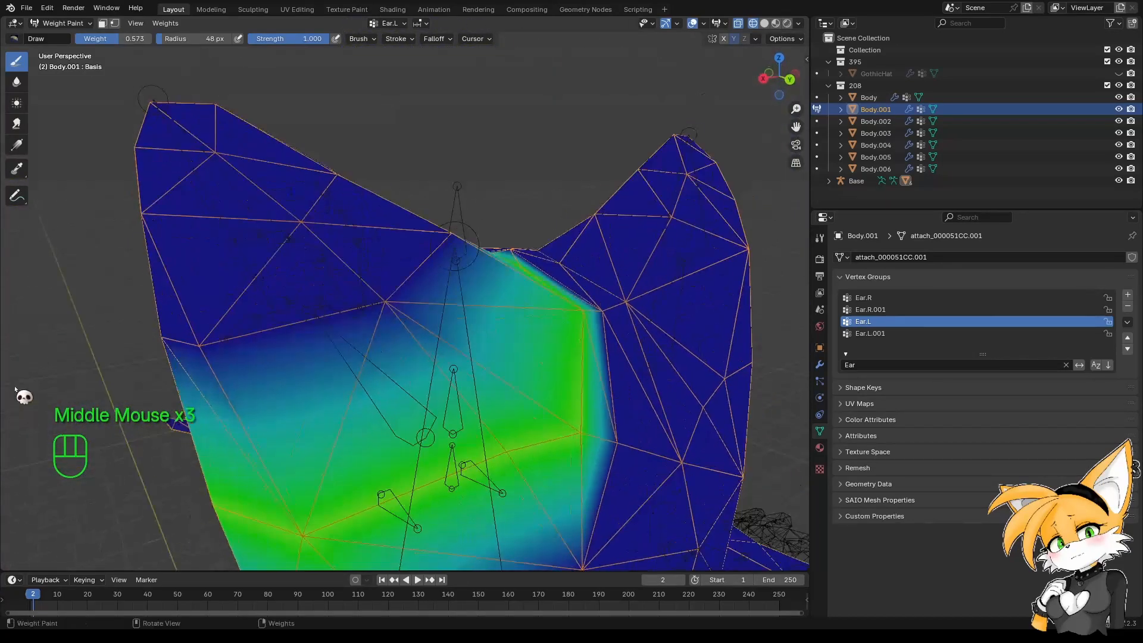
Set the brush weight to 0.763 and repaint the outer and front vertices along the left ear's base.
{"action": "left_click_drag", "start_coordinate": [122, 38], "coordinate": [117, 39]}
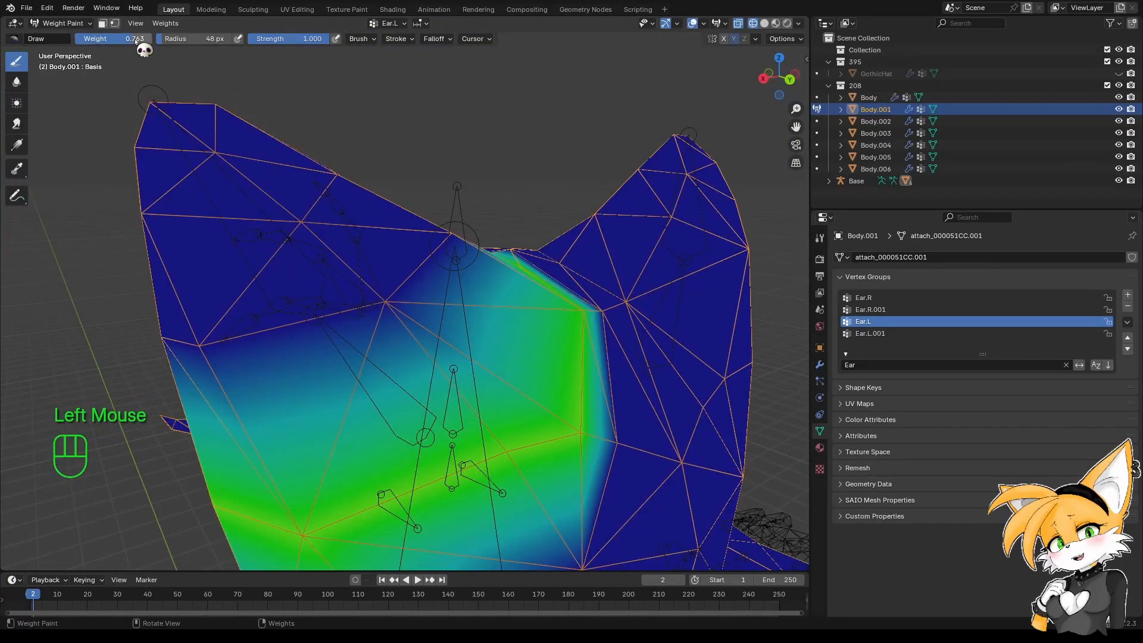
{"action": "middle_click_drag", "start_coordinate": [381, 387], "coordinate": [375, 283], "text": "shift"}
{"action": "left_click", "coordinate": [291, 343]}
{"action": "mouse_move", "coordinate": [292, 343]}
{"action": "middle_mouse_down"}
{"action": "mouse_move", "coordinate": [369, 338]}
{"action": "mouse_move", "coordinate": [413, 271]}
{"action": "middle_mouse_up"}
{"action": "scroll", "coordinate": [365, 335], "scroll_direction": "down", "scroll_amount": 1}
{"action": "left_click", "coordinate": [322, 326]}
{"action": "left_click", "coordinate": [409, 268]}
{"action": "left_click", "coordinate": [408, 262]}
{"action": "left_click", "coordinate": [400, 258]}
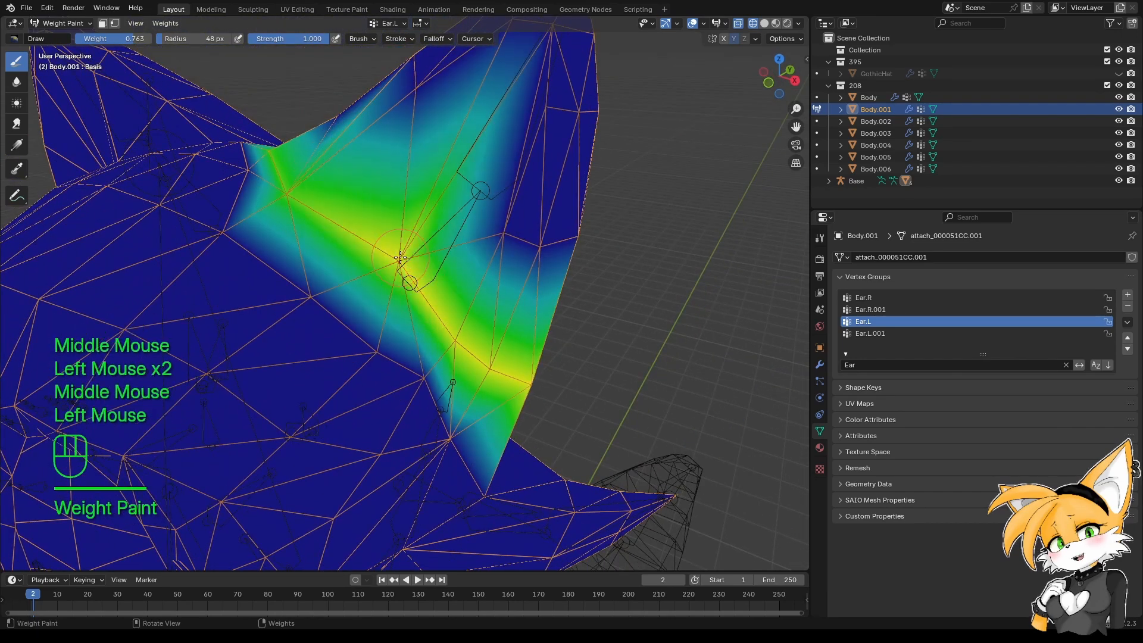
Paint the inner front corner and rear vertices of the left ear's base at weight 0.763.
{"action": "left_click", "coordinate": [293, 198]}
{"action": "middle_click_drag", "start_coordinate": [294, 198], "coordinate": [284, 257]}
{"action": "left_click", "coordinate": [280, 228]}
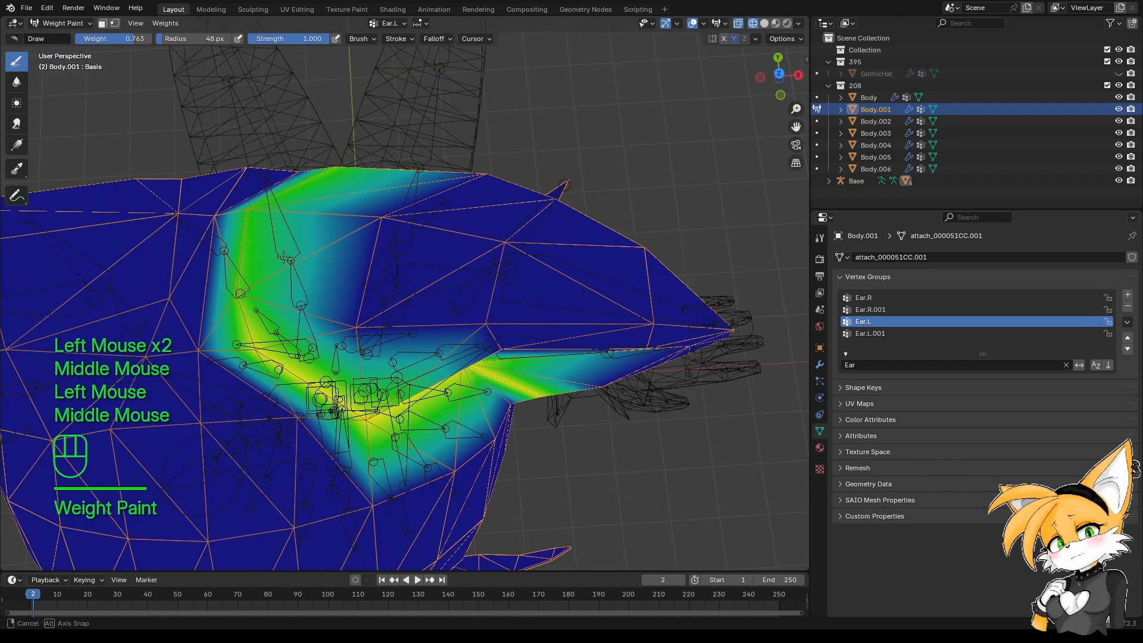
{"action": "left_click", "coordinate": [243, 296]}
{"action": "left_click", "coordinate": [235, 224]}
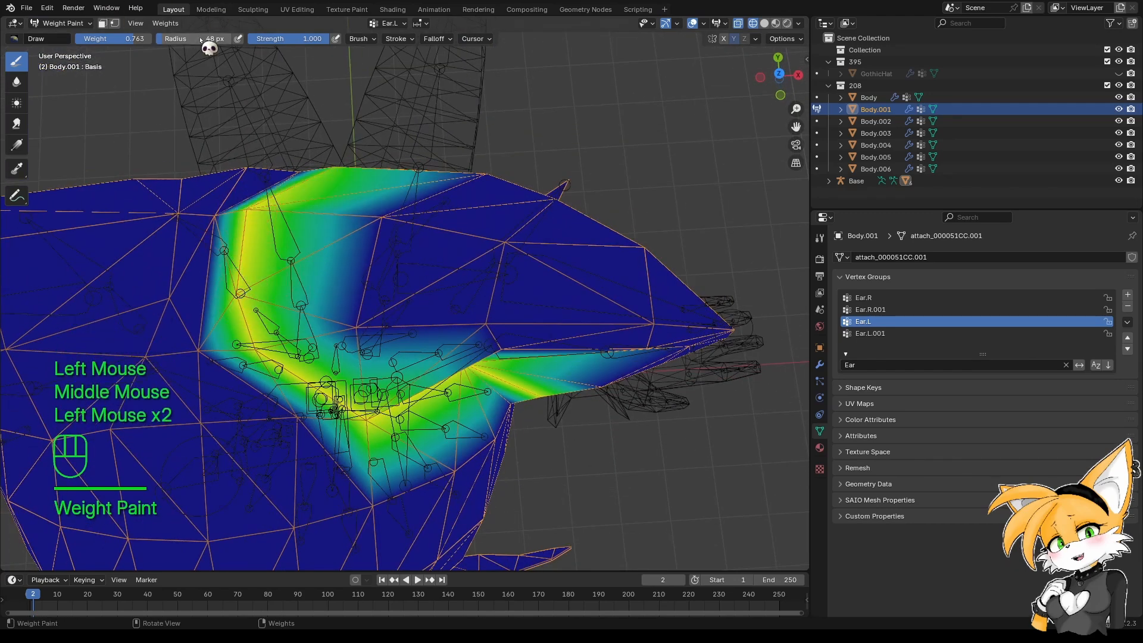
{"action": "mouse_move", "coordinate": [203, 253]}
{"action": "middle_mouse_down"}
{"action": "mouse_move", "coordinate": [334, 298]}
{"action": "mouse_move", "coordinate": [459, 243]}
{"action": "middle_mouse_up"}
{"action": "left_click", "coordinate": [382, 333]}
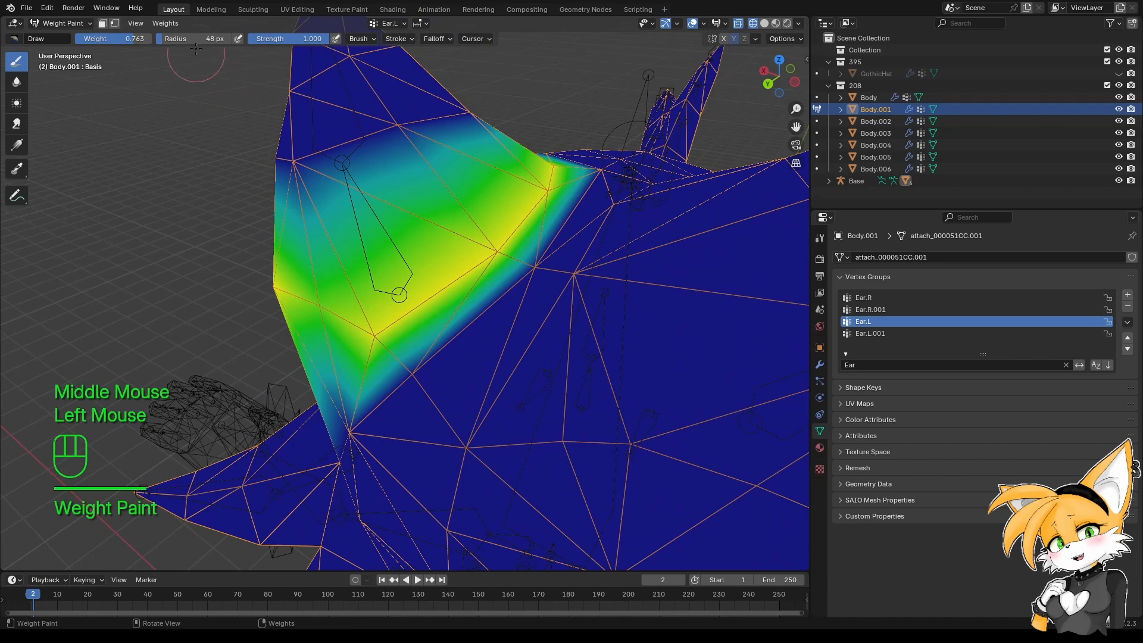
{"action": "left_click_drag", "start_coordinate": [195, 38], "coordinate": [238, 38]}
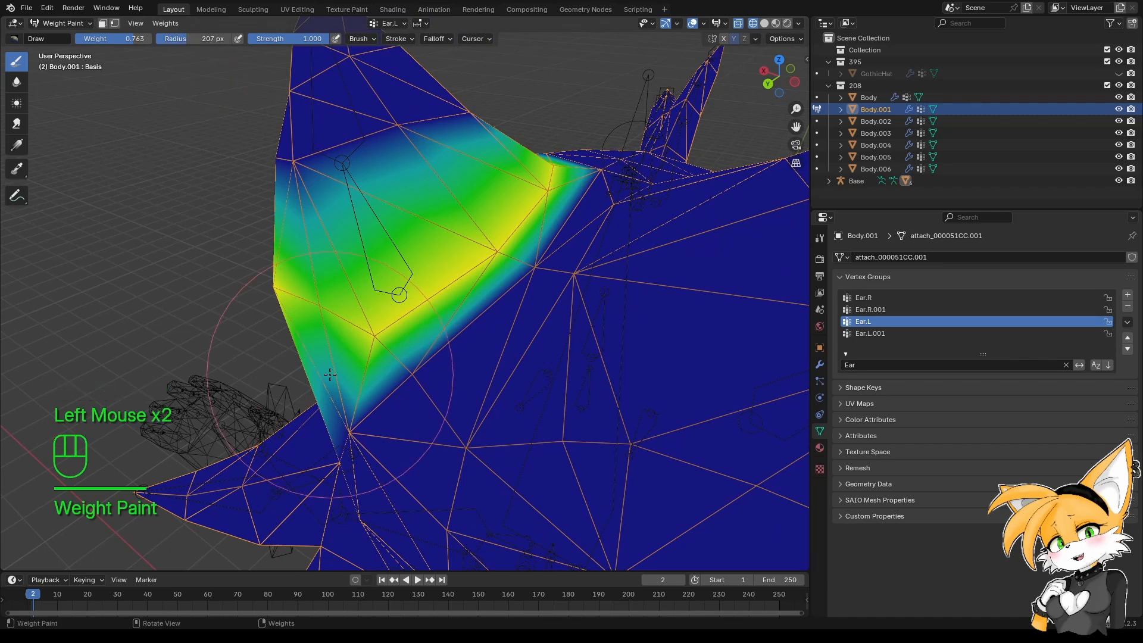
{"action": "left_click", "coordinate": [380, 335]}
{"action": "key", "text": "ctrl+z"}
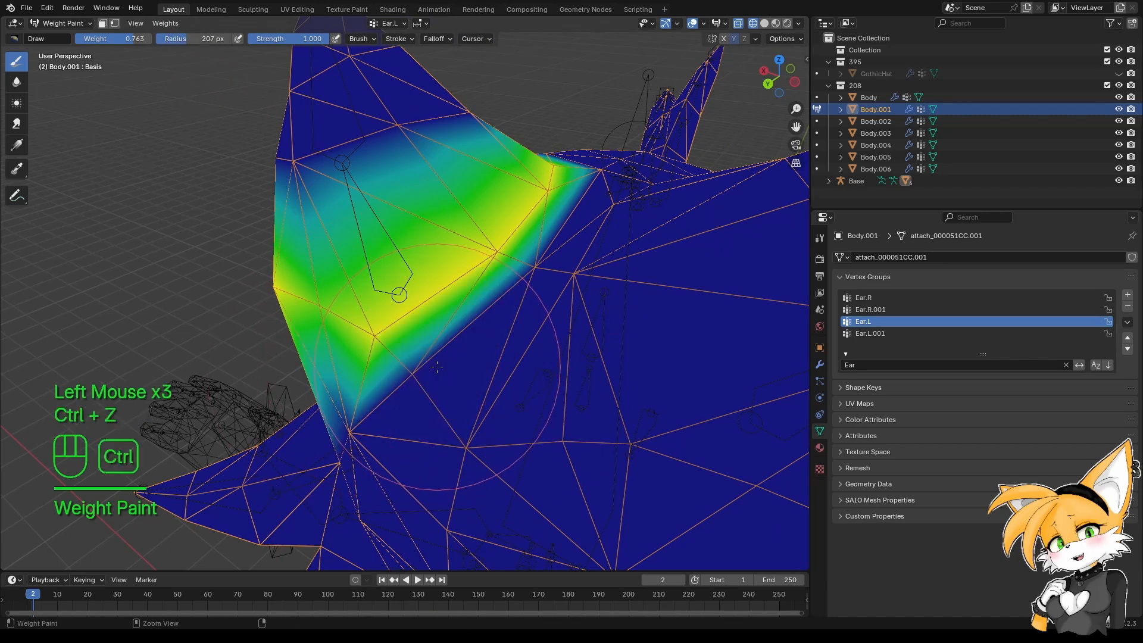
{"action": "left_click", "coordinate": [202, 41]}
{"action": "type", "text": "48"}
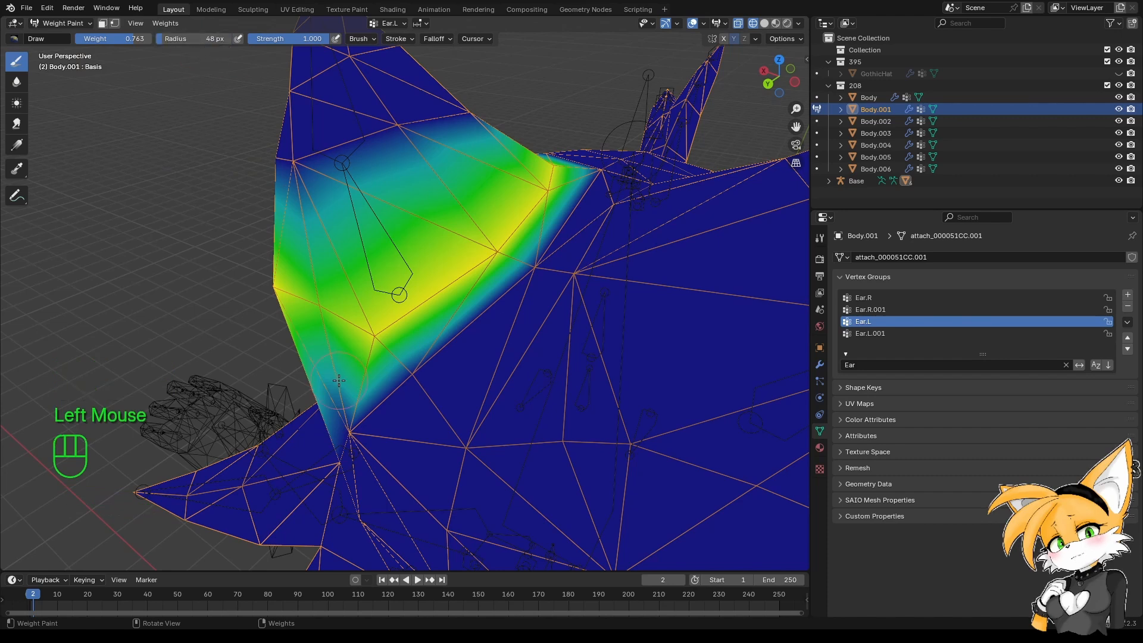
{"action": "mouse_move", "coordinate": [314, 275]}
{"action": "middle_mouse_down"}
{"action": "mouse_move", "coordinate": [357, 313]}
{"action": "mouse_move", "coordinate": [369, 309]}
{"action": "mouse_move", "coordinate": [298, 268]}
{"action": "middle_mouse_up"}
{"action": "left_click", "coordinate": [357, 303]}
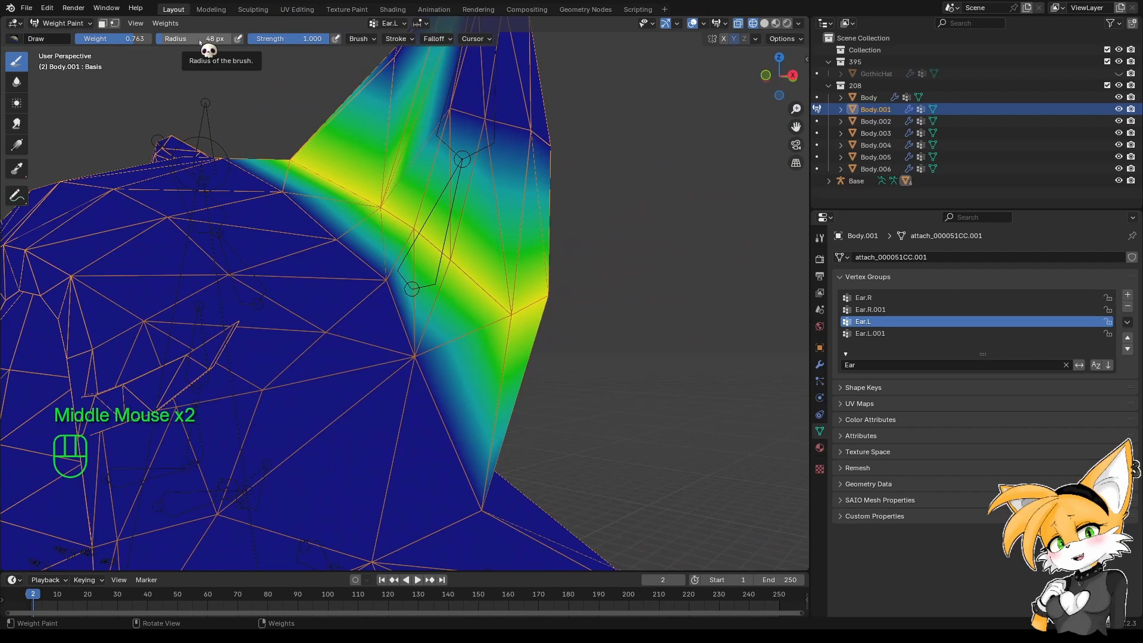
{"action": "middle_click_drag", "start_coordinate": [268, 72], "coordinate": [695, 260]}
{"action": "middle_click_drag", "start_coordinate": [321, 337], "coordinate": [228, 131]}
{"action": "left_click", "coordinate": [261, 57]}
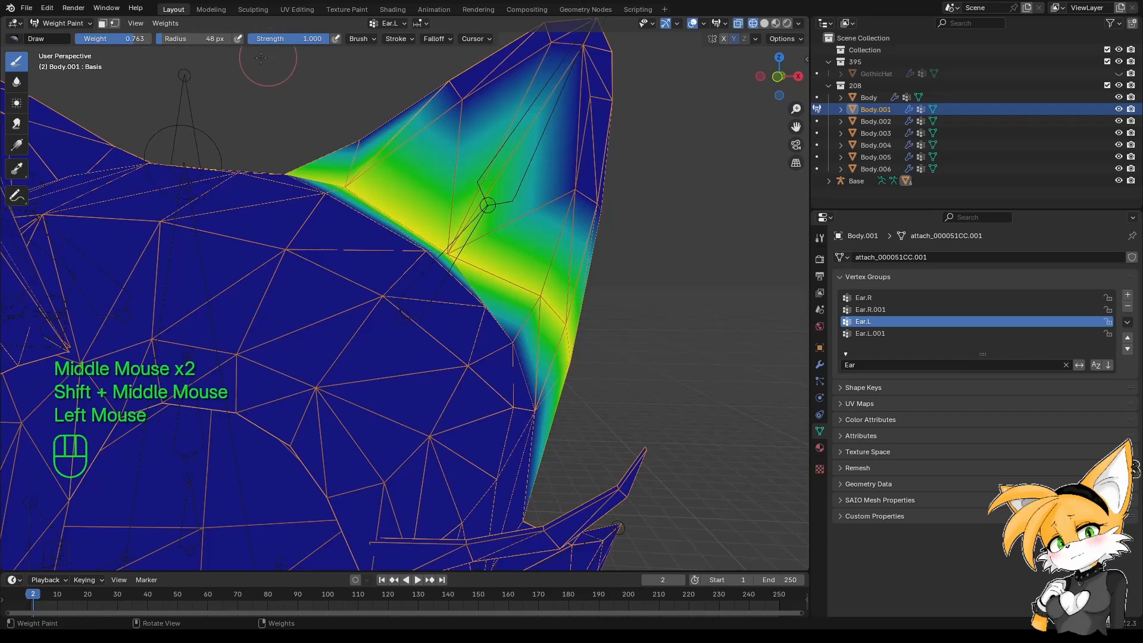
{"action": "left_click_drag", "start_coordinate": [119, 38], "coordinate": [152, 39]}
{"action": "mouse_move", "coordinate": [239, 104]}
{"action": "middle_mouse_down"}
{"action": "mouse_move", "coordinate": [330, 255]}
{"action": "mouse_move", "coordinate": [337, 294]}
{"action": "middle_mouse_up"}
{"action": "left_click", "coordinate": [332, 255]}
{"action": "key", "text": "ctrl+z"}
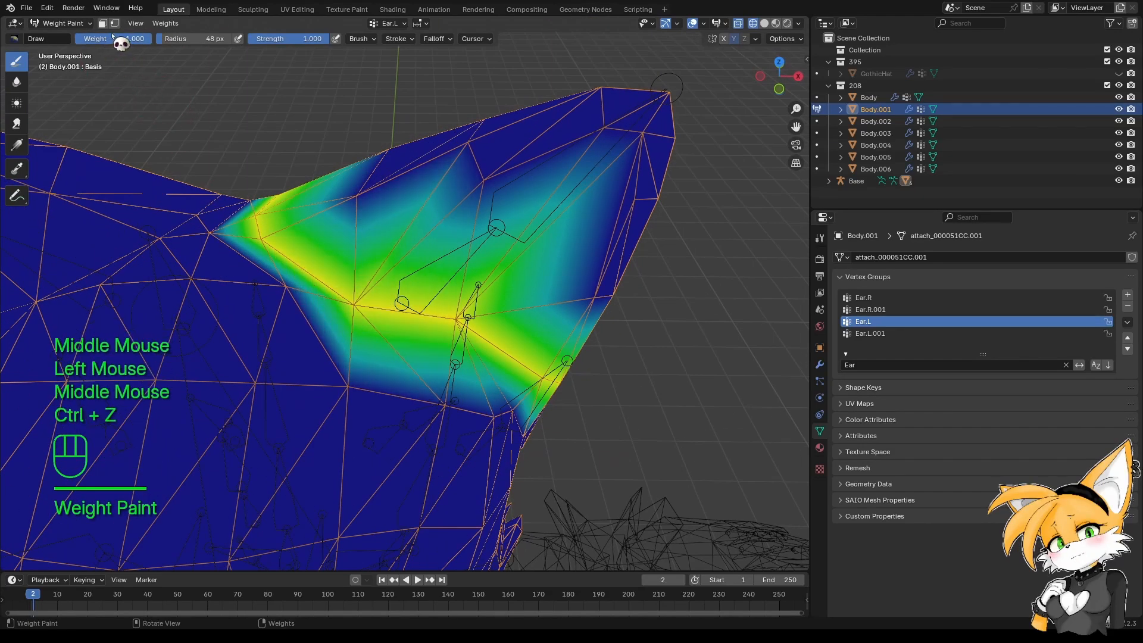
Set the brush weight to 0.885 and strengthen the Ear.L weights along the front and inner edge of the left ear's base.
{"action": "left_click_drag", "start_coordinate": [151, 39], "coordinate": [147, 39]}
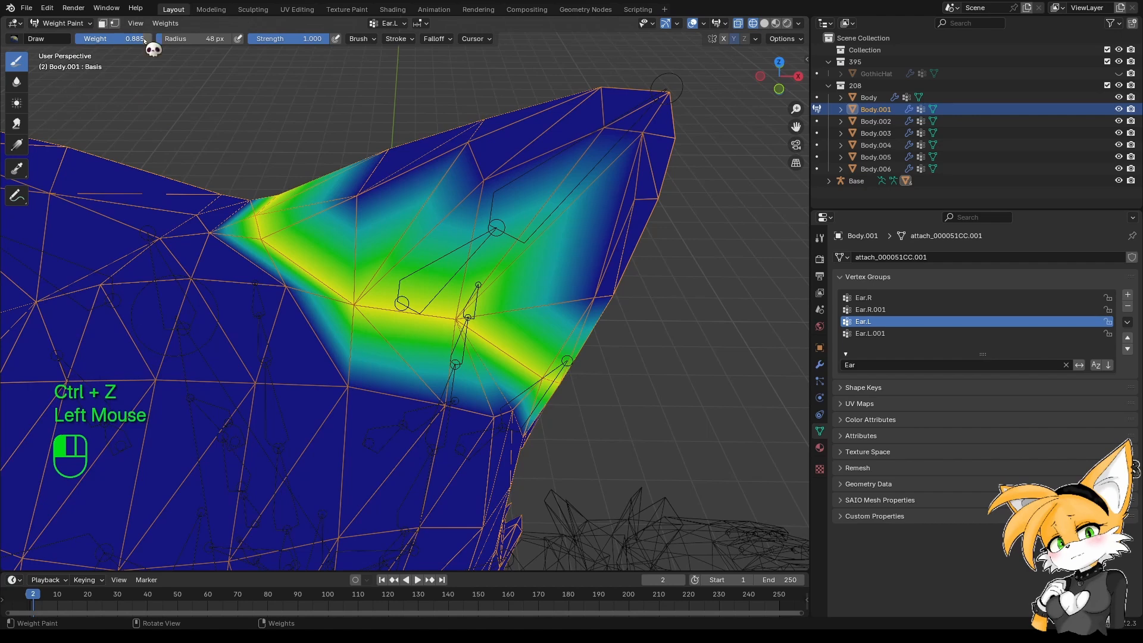
{"action": "left_click_drag", "start_coordinate": [361, 304], "coordinate": [411, 307]}
{"action": "left_click_drag", "start_coordinate": [339, 286], "coordinate": [256, 235]}
{"action": "middle_click_drag", "start_coordinate": [256, 236], "coordinate": [276, 316]}
{"action": "left_click_drag", "start_coordinate": [277, 316], "coordinate": [298, 321]}
{"action": "middle_click_drag", "start_coordinate": [297, 321], "coordinate": [490, 350]}
{"action": "left_click", "coordinate": [369, 334]}
Raise the rear, outer and central front vertices of the left ear's base to the 0.885 Ear.L weight.
{"action": "left_click_drag", "start_coordinate": [495, 333], "coordinate": [524, 268]}
{"action": "left_click", "coordinate": [524, 280]}
{"action": "middle_click_drag", "start_coordinate": [524, 280], "coordinate": [394, 329]}
{"action": "left_click_drag", "start_coordinate": [394, 329], "coordinate": [405, 358]}
{"action": "middle_click_drag", "start_coordinate": [405, 357], "coordinate": [423, 367]}
{"action": "left_click", "coordinate": [418, 364]}
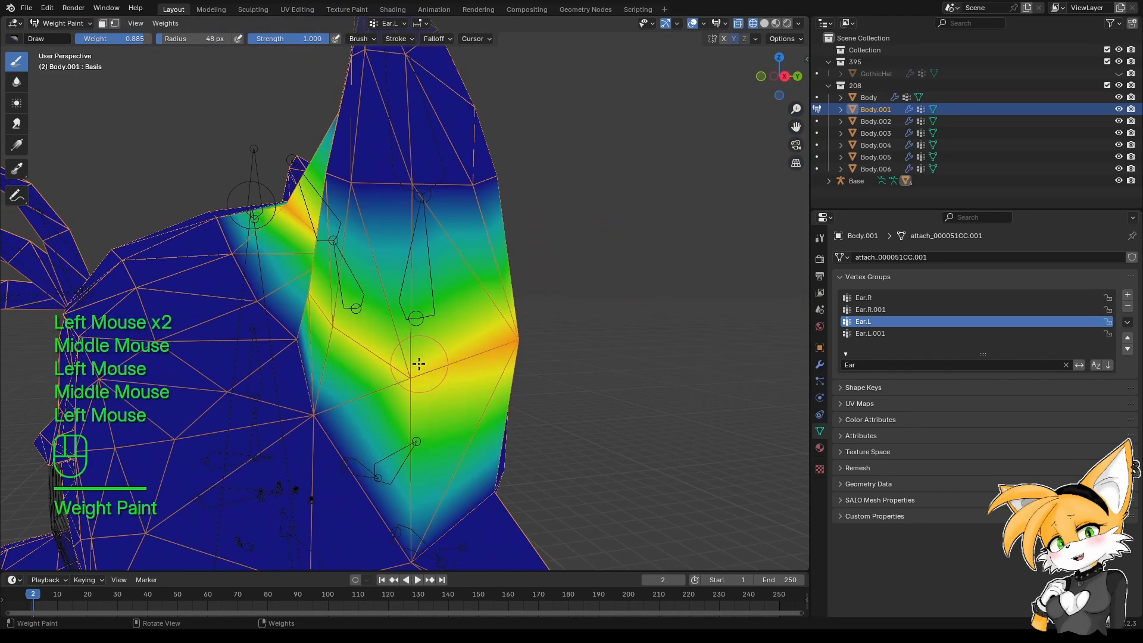
{"action": "left_click", "coordinate": [408, 377]}
{"action": "middle_click_drag", "start_coordinate": [345, 335], "coordinate": [477, 373]}
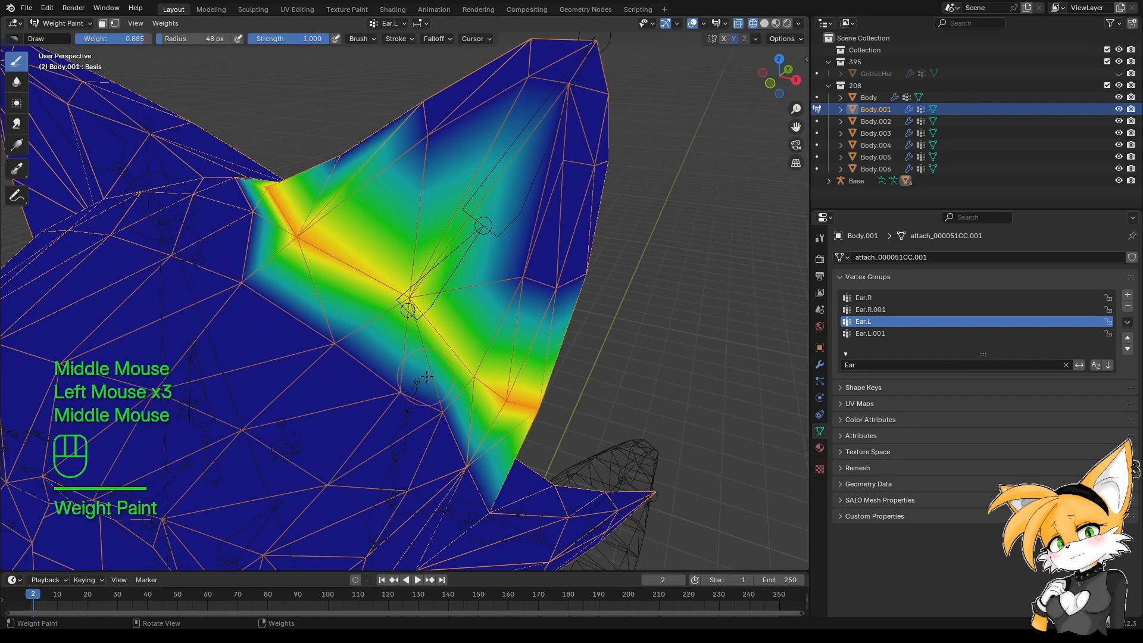
{"action": "left_click", "coordinate": [477, 373]}
{"action": "left_click", "coordinate": [415, 311]}
{"action": "left_click", "coordinate": [412, 295]}
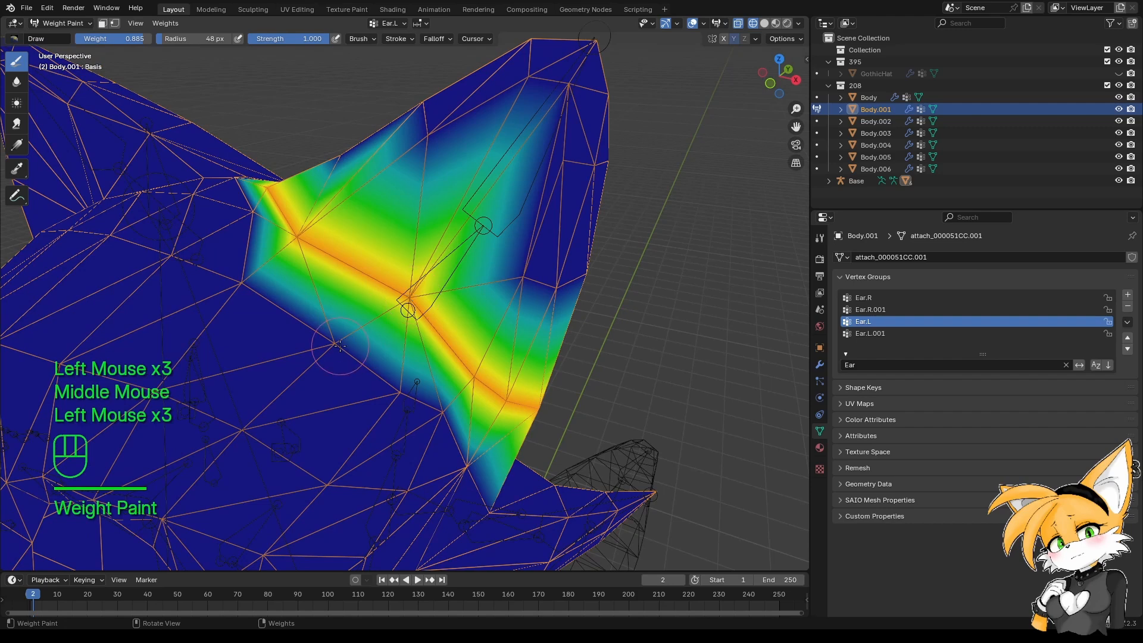
Make Ear.L.001 the active group and paint the front of the left ear's tip with brush weight 1.000.
{"action": "middle_click_drag", "start_coordinate": [339, 345], "coordinate": [454, 273]}
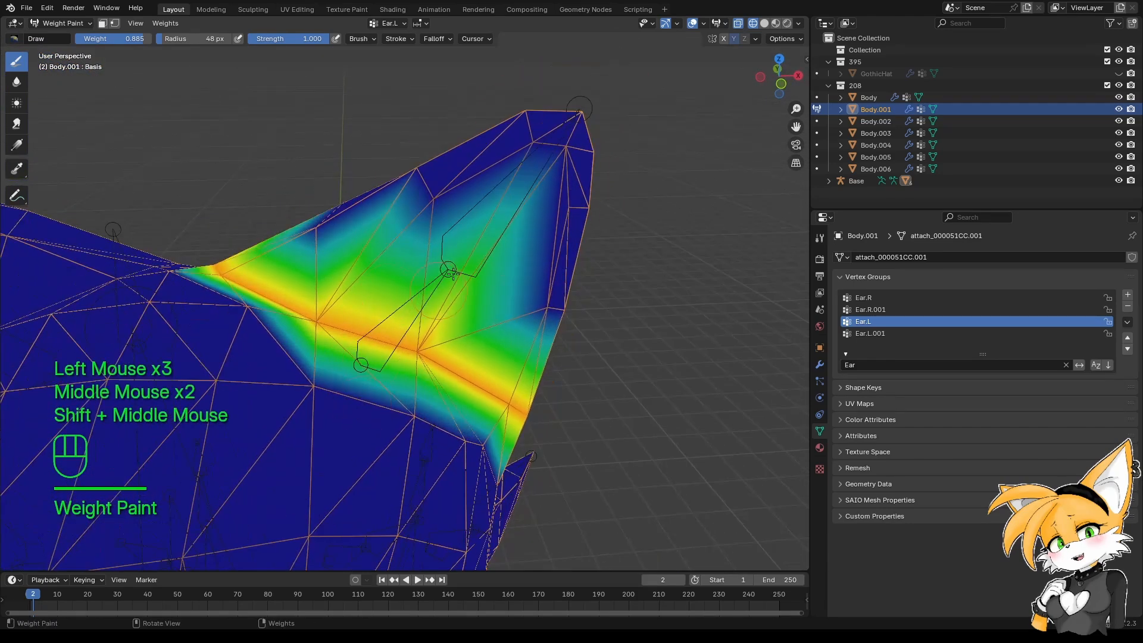
{"action": "middle_click_drag", "start_coordinate": [643, 183], "coordinate": [376, 225]}
{"action": "middle_click_drag", "start_coordinate": [441, 281], "coordinate": [503, 332]}
{"action": "middle_click_drag", "start_coordinate": [503, 333], "coordinate": [518, 307]}
{"action": "middle_click_drag", "start_coordinate": [518, 306], "coordinate": [448, 393], "text": "shift"}
{"action": "left_click", "coordinate": [910, 333]}
{"action": "left_click_drag", "start_coordinate": [131, 39], "coordinate": [133, 39]}
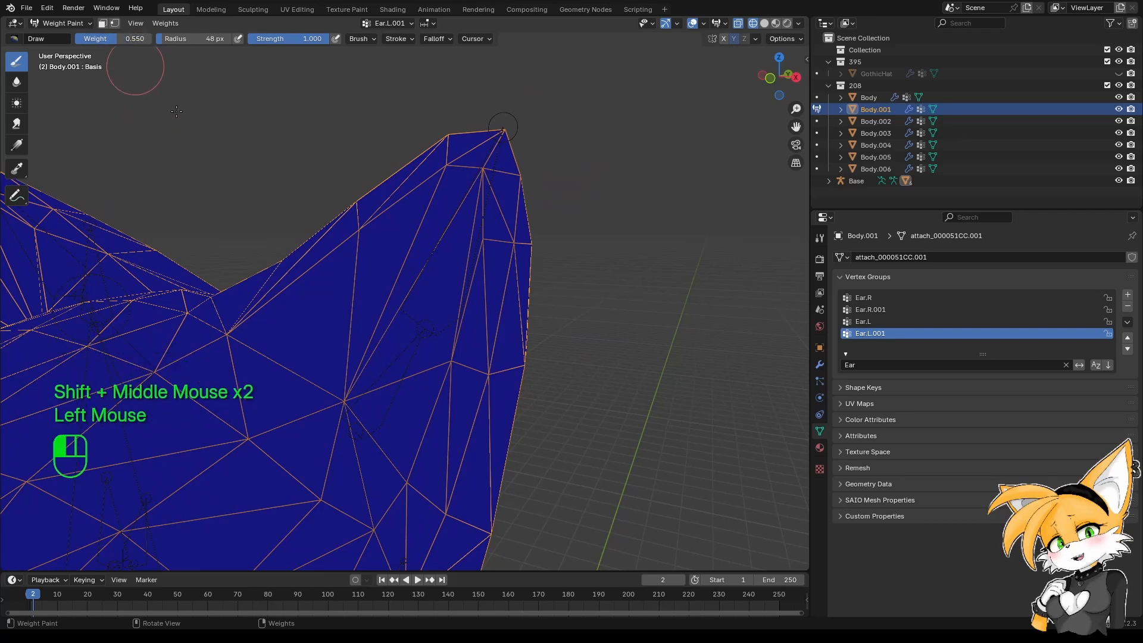
{"action": "middle_click_drag", "start_coordinate": [333, 185], "coordinate": [412, 238]}
{"action": "left_click_drag", "start_coordinate": [93, 42], "coordinate": [128, 42]}
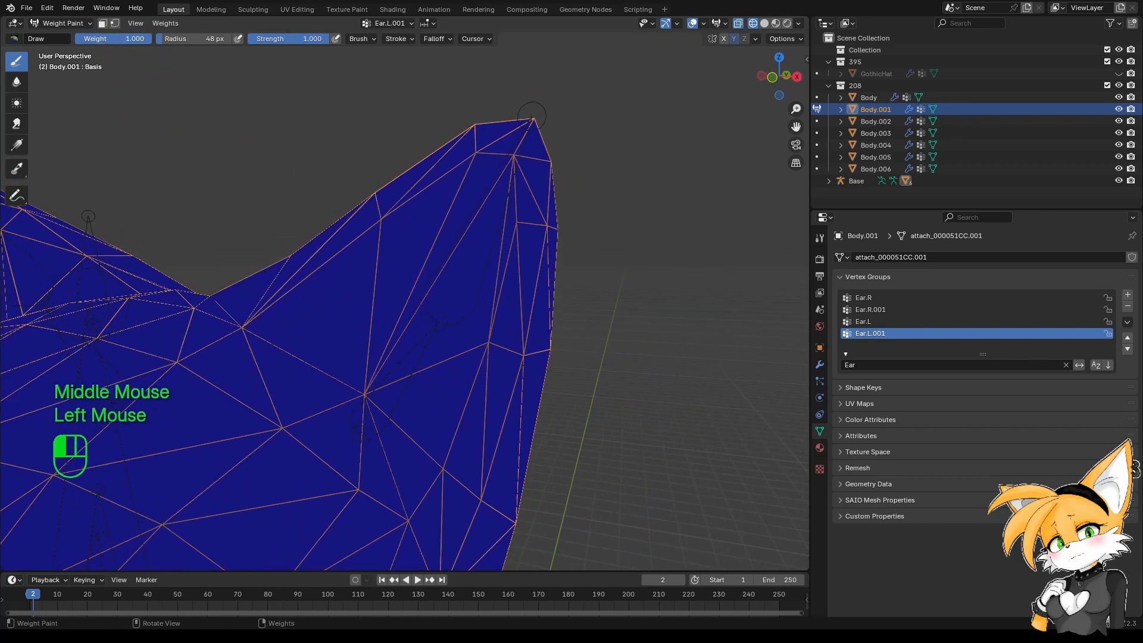
{"action": "left_click_drag", "start_coordinate": [465, 127], "coordinate": [534, 160]}
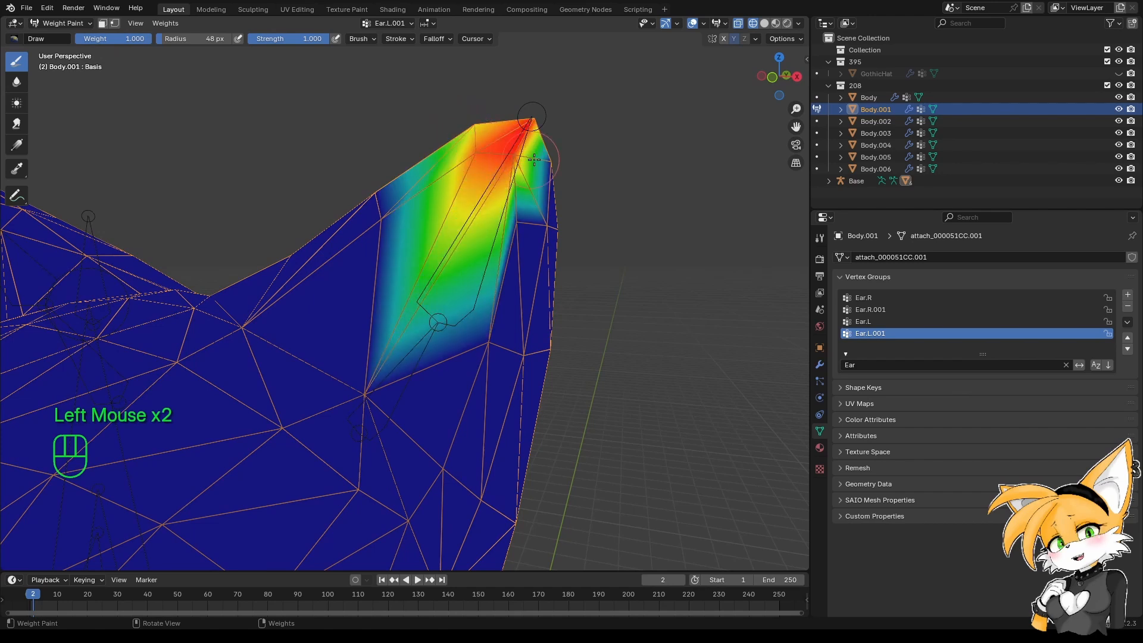
Paint the back and outer edge of the left ear's tip at full Ear.L.001 weight.
{"action": "middle_click_drag", "start_coordinate": [554, 176], "coordinate": [258, 182]}
{"action": "left_click", "coordinate": [258, 181]}
{"action": "mouse_move", "coordinate": [258, 182]}
{"action": "left_mouse_down"}
{"action": "mouse_move", "coordinate": [291, 209]}
{"action": "mouse_move", "coordinate": [275, 182]}
{"action": "left_mouse_up"}
{"action": "middle_click_drag", "start_coordinate": [275, 183], "coordinate": [281, 203]}
{"action": "mouse_move", "coordinate": [281, 202]}
{"action": "left_mouse_down"}
{"action": "mouse_move", "coordinate": [294, 224]}
{"action": "mouse_move", "coordinate": [257, 240]}
{"action": "left_mouse_up"}
{"action": "middle_click_drag", "start_coordinate": [257, 241], "coordinate": [375, 241]}
{"action": "left_click_drag", "start_coordinate": [375, 241], "coordinate": [358, 239]}
{"action": "middle_click_drag", "start_coordinate": [389, 246], "coordinate": [533, 245]}
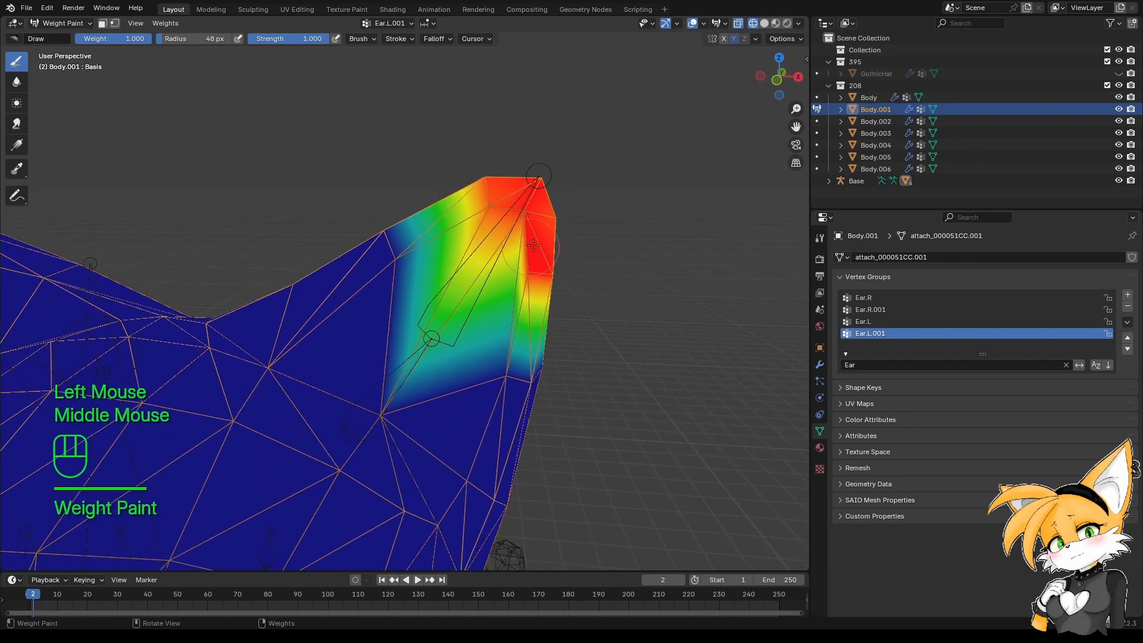
Set the brush weight to 0.359 and paint the Ear.L.001 vertices below the tip on the back of the left ear.
{"action": "middle_click_drag", "start_coordinate": [591, 218], "coordinate": [262, 213]}
{"action": "scroll", "coordinate": [255, 212], "scroll_direction": "up", "scroll_amount": 2}
{"action": "left_click_drag", "start_coordinate": [128, 40], "coordinate": [93, 39]}
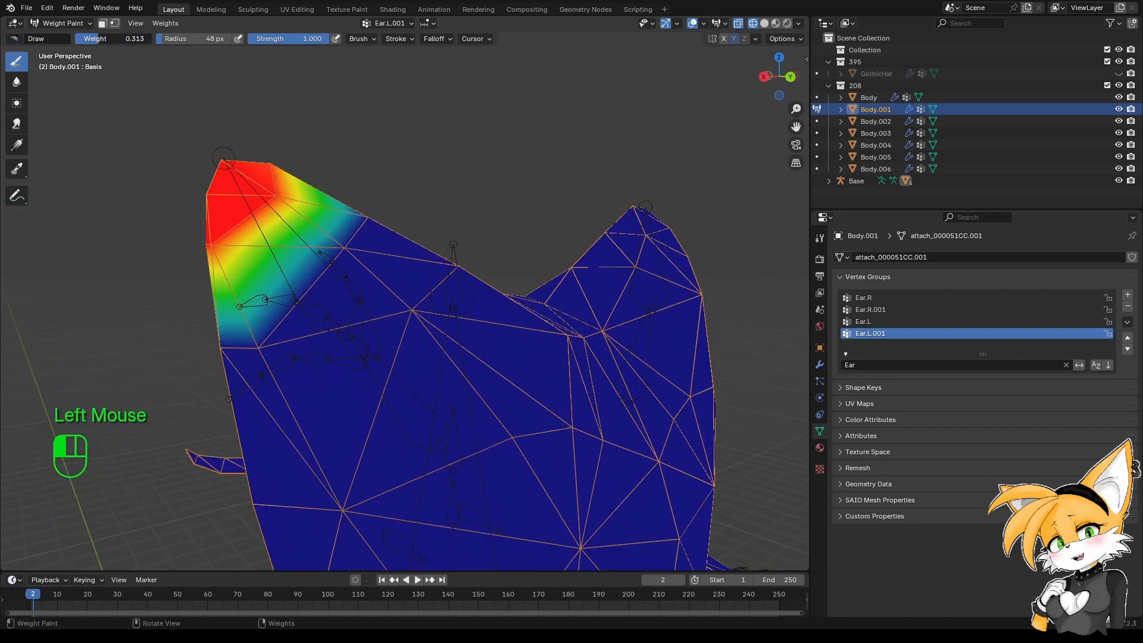
{"action": "middle_click_drag", "start_coordinate": [135, 67], "coordinate": [334, 256]}
{"action": "left_click", "coordinate": [337, 258]}
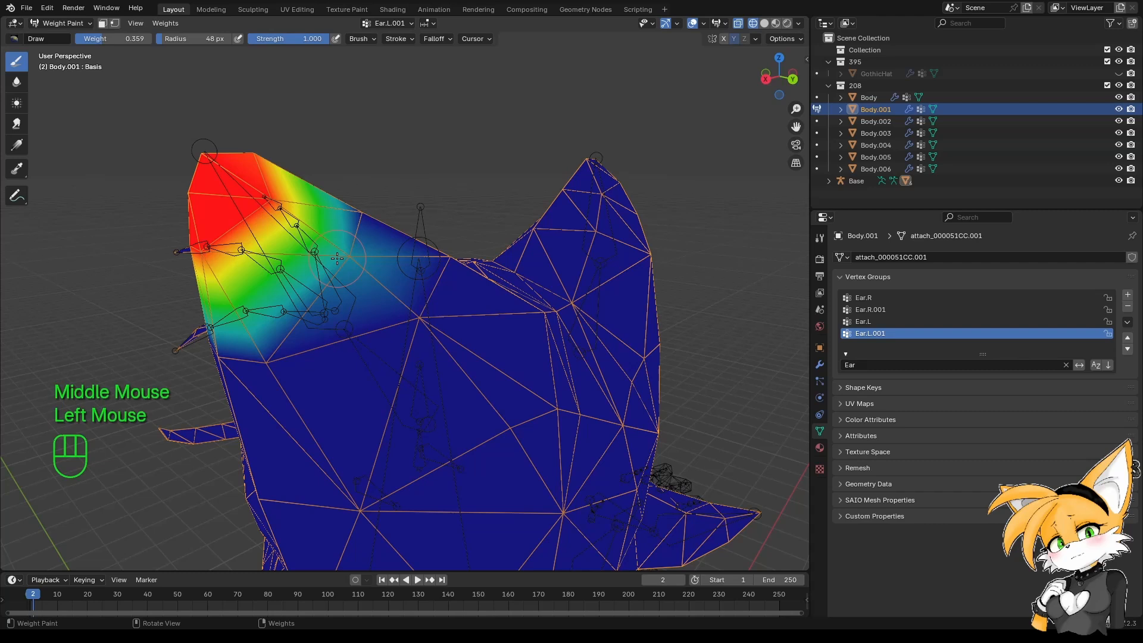
{"action": "left_click", "coordinate": [276, 346]}
{"action": "mouse_move", "coordinate": [275, 345]}
{"action": "middle_mouse_down"}
{"action": "mouse_move", "coordinate": [298, 381]}
{"action": "mouse_move", "coordinate": [394, 364]}
{"action": "middle_mouse_up"}
{"action": "left_click", "coordinate": [297, 381]}
{"action": "left_click", "coordinate": [340, 417]}
Paint the mid-height vertices on the outer side of the left ear at weight 0.359.
{"action": "mouse_move", "coordinate": [340, 416]}
{"action": "middle_mouse_down"}
{"action": "mouse_move", "coordinate": [489, 348]}
{"action": "mouse_move", "coordinate": [426, 385]}
{"action": "mouse_move", "coordinate": [411, 322]}
{"action": "mouse_move", "coordinate": [447, 270]}
{"action": "mouse_move", "coordinate": [303, 317]}
{"action": "mouse_move", "coordinate": [418, 216]}
{"action": "middle_mouse_up"}
{"action": "left_click", "coordinate": [488, 348]}
{"action": "left_click", "coordinate": [500, 352]}
{"action": "left_click", "coordinate": [427, 384]}
{"action": "left_click", "coordinate": [427, 384]}
{"action": "left_click", "coordinate": [374, 377]}
Fill the unpainted mid-height vertices on the front inner side of the left ear with the 0.359 weight.
{"action": "left_click", "coordinate": [447, 270]}
{"action": "left_click", "coordinate": [447, 270]}
{"action": "left_click", "coordinate": [303, 317]}
{"action": "left_click", "coordinate": [304, 317]}
{"action": "left_click", "coordinate": [303, 317]}
{"action": "left_click", "coordinate": [419, 216]}
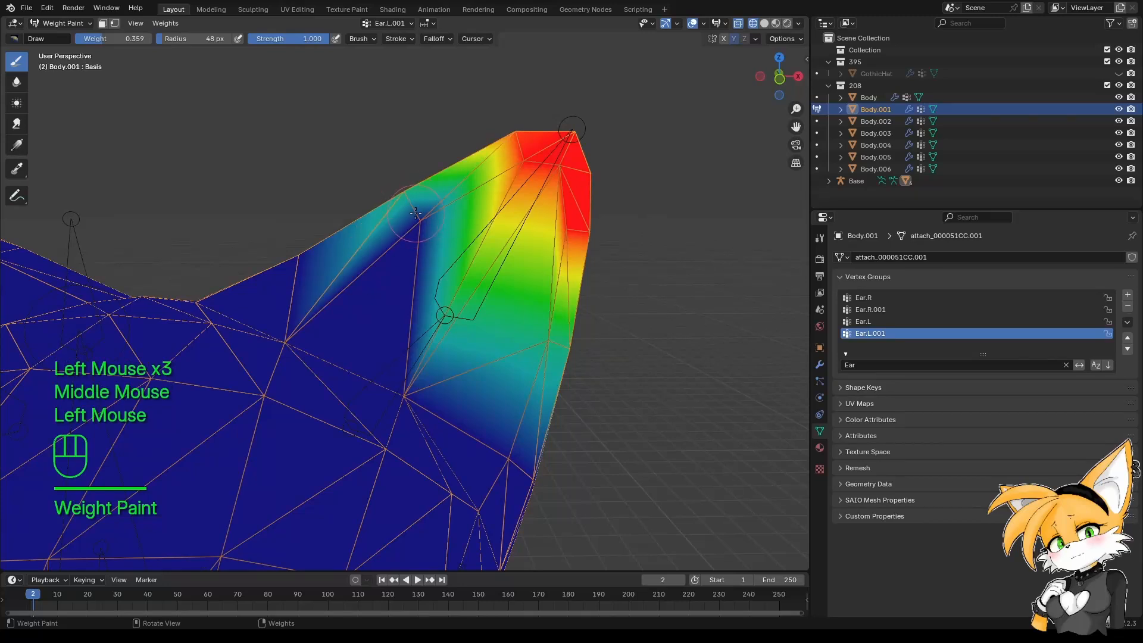
{"action": "left_click", "coordinate": [418, 216]}
{"action": "left_click", "coordinate": [419, 216]}
{"action": "scroll", "coordinate": [436, 277], "scroll_direction": "down", "scroll_amount": 2}
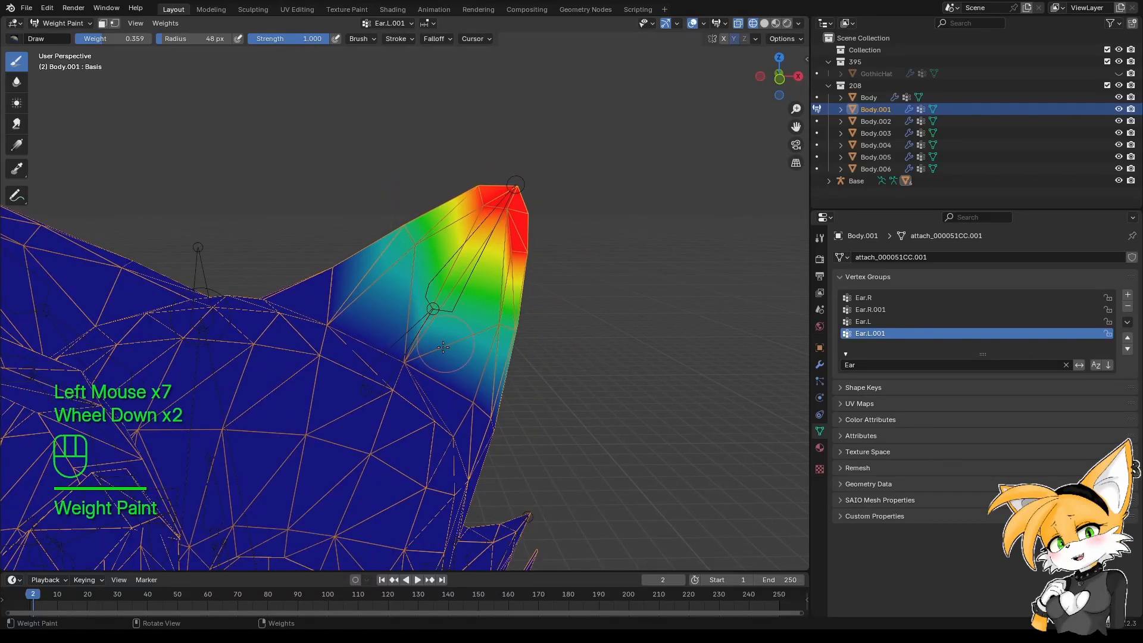
{"action": "middle_click_drag", "start_coordinate": [436, 276], "coordinate": [390, 302]}
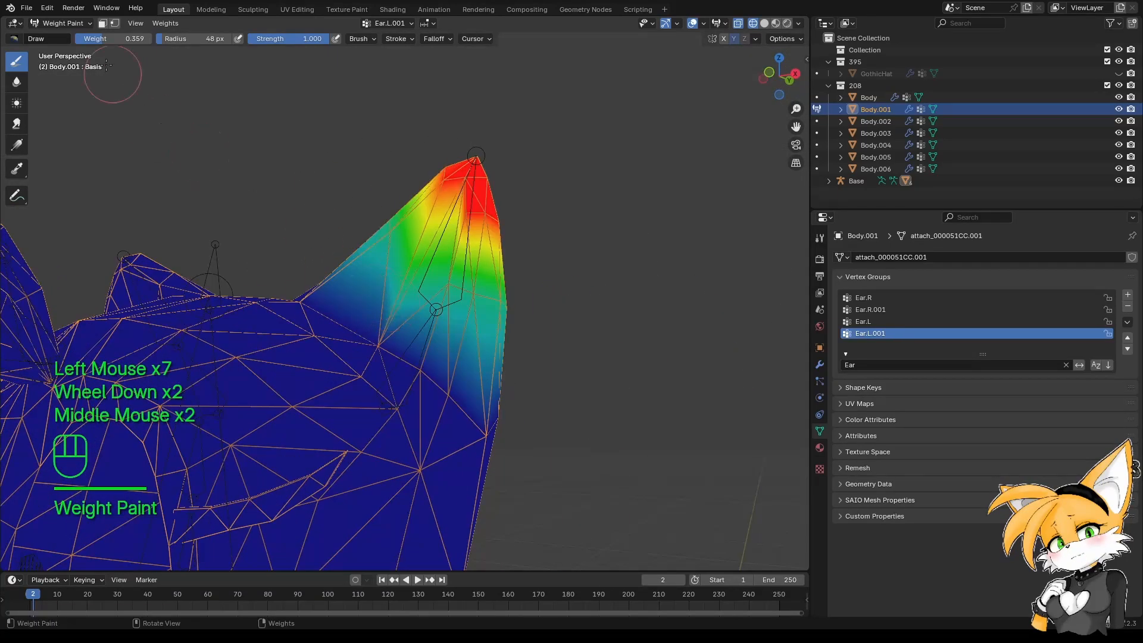
Return the head mesh to Object Mode and switch the viewport to Material Preview shading.
{"action": "left_click", "coordinate": [84, 24]}
{"action": "left_click", "coordinate": [56, 37]}
{"action": "scroll", "coordinate": [312, 305], "scroll_direction": "down", "scroll_amount": 1}
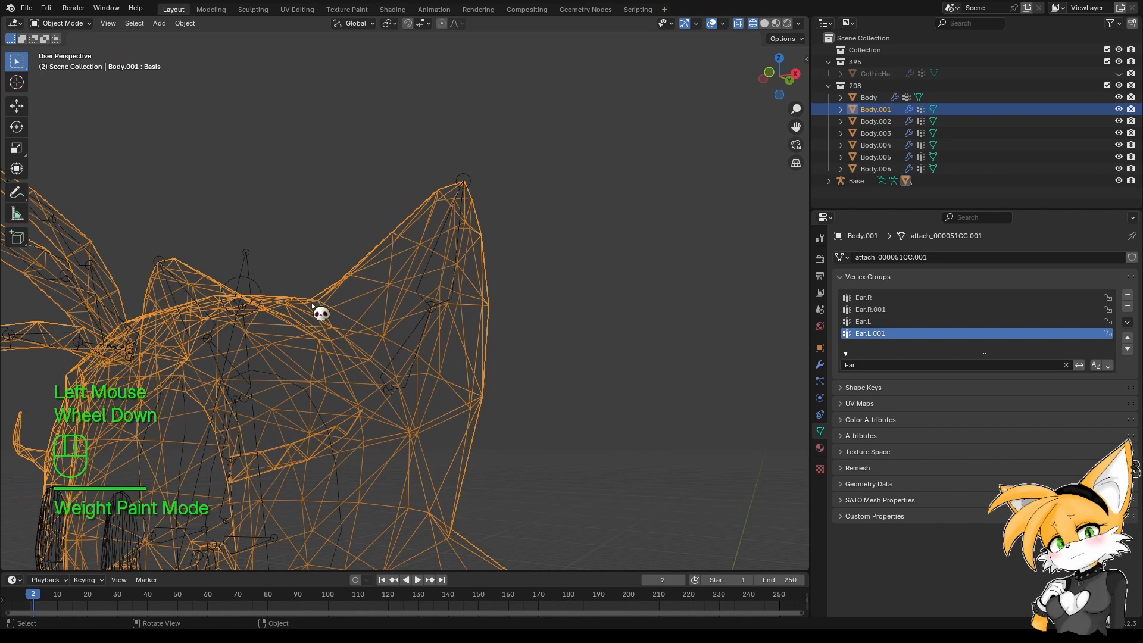
{"action": "left_click", "coordinate": [775, 24]}
{"action": "middle_click_drag", "start_coordinate": [766, 72], "coordinate": [655, 202], "text": "shift"}
{"action": "mouse_move", "coordinate": [655, 203]}
{"action": "middle_mouse_down"}
{"action": "mouse_move", "coordinate": [541, 334]}
{"action": "mouse_move", "coordinate": [446, 309]}
{"action": "middle_mouse_up"}
Select the Base armature and switch it to Pose Mode.
{"action": "left_click", "coordinate": [445, 310]}
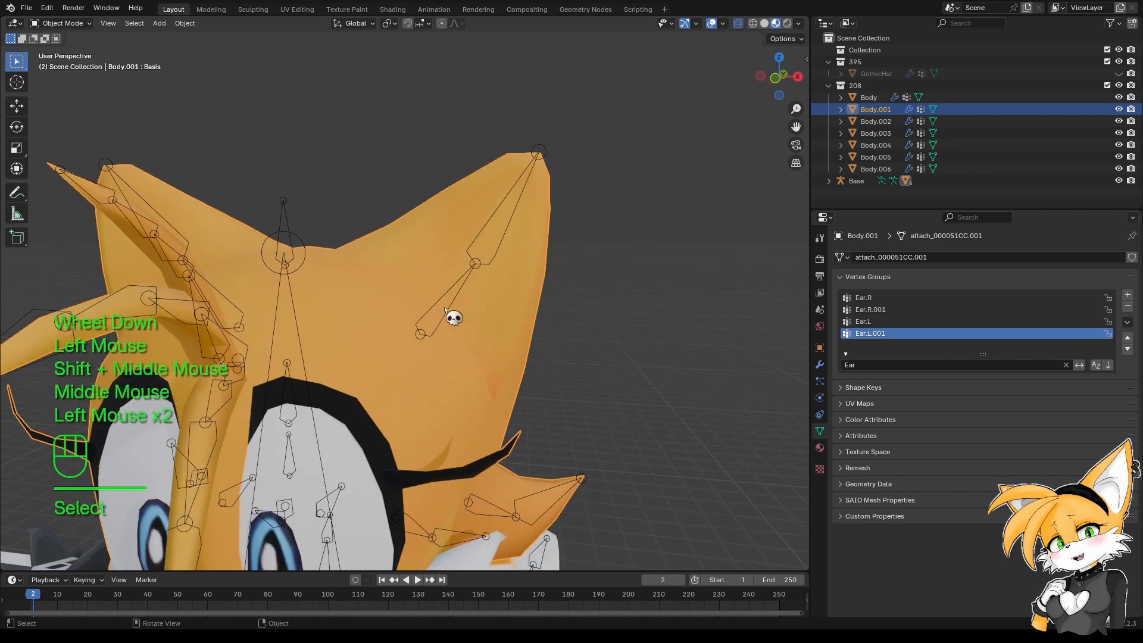
{"action": "left_click", "coordinate": [280, 202]}
{"action": "left_click", "coordinate": [62, 23]}
{"action": "left_click", "coordinate": [59, 63]}
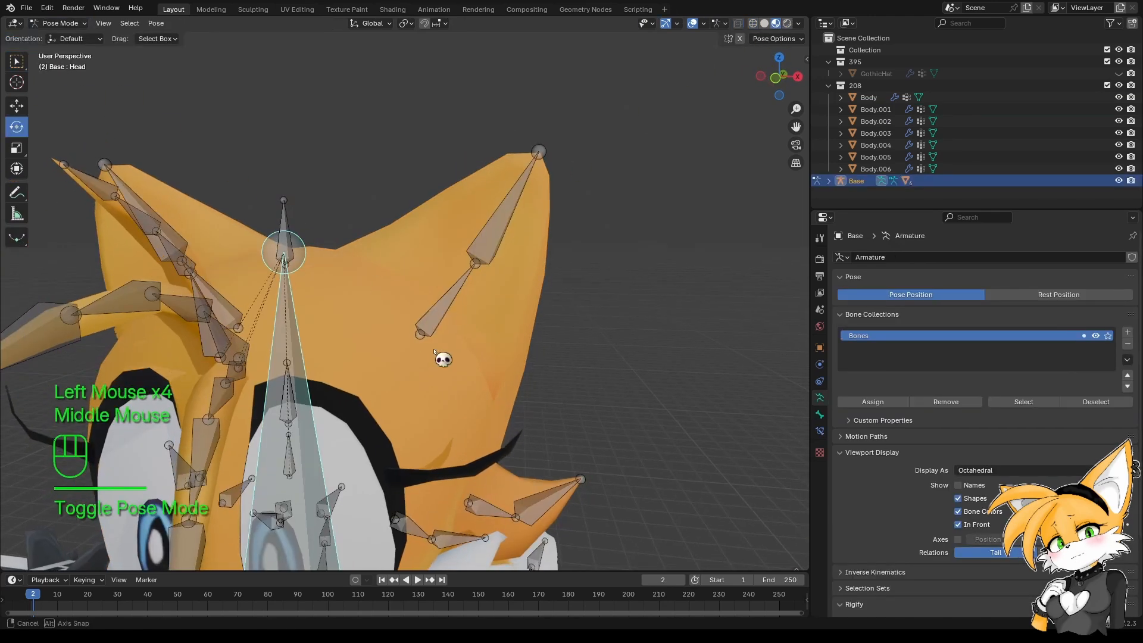
Test the left ear's deformation by rotating its base and upper bones from the front and side, cancelling each rotation.
{"action": "left_click", "coordinate": [431, 315]}
{"action": "key", "text": "r"}
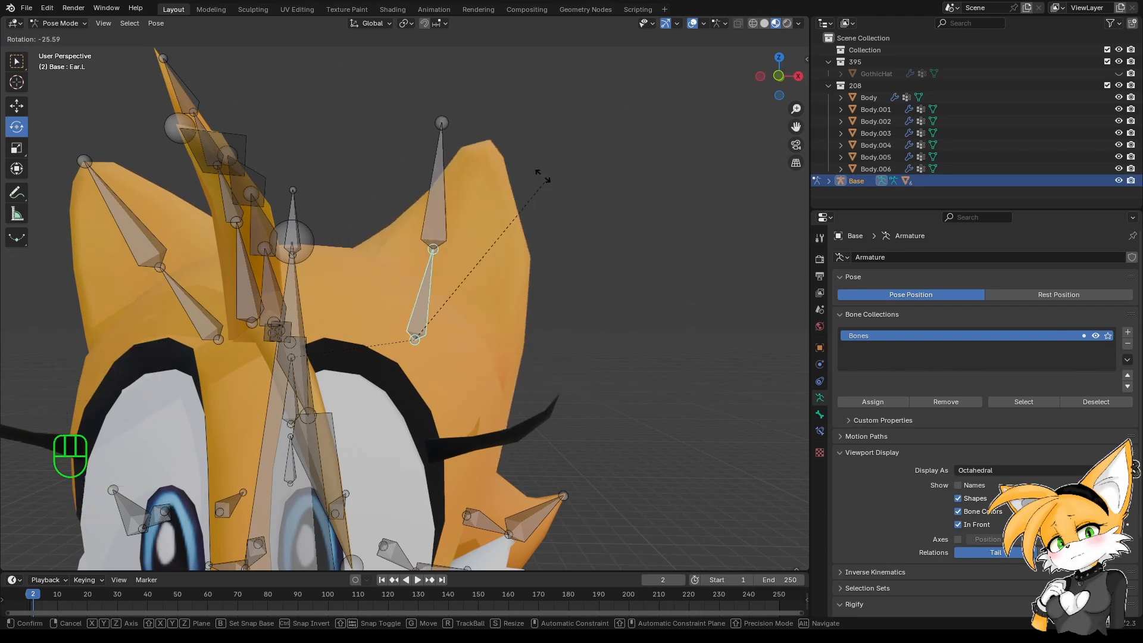
{"action": "right_click", "coordinate": [651, 327]}
{"action": "middle_click_drag", "start_coordinate": [651, 327], "coordinate": [429, 287], "text": "shift"}
{"action": "left_click", "coordinate": [420, 268]}
{"action": "key", "text": "r"}
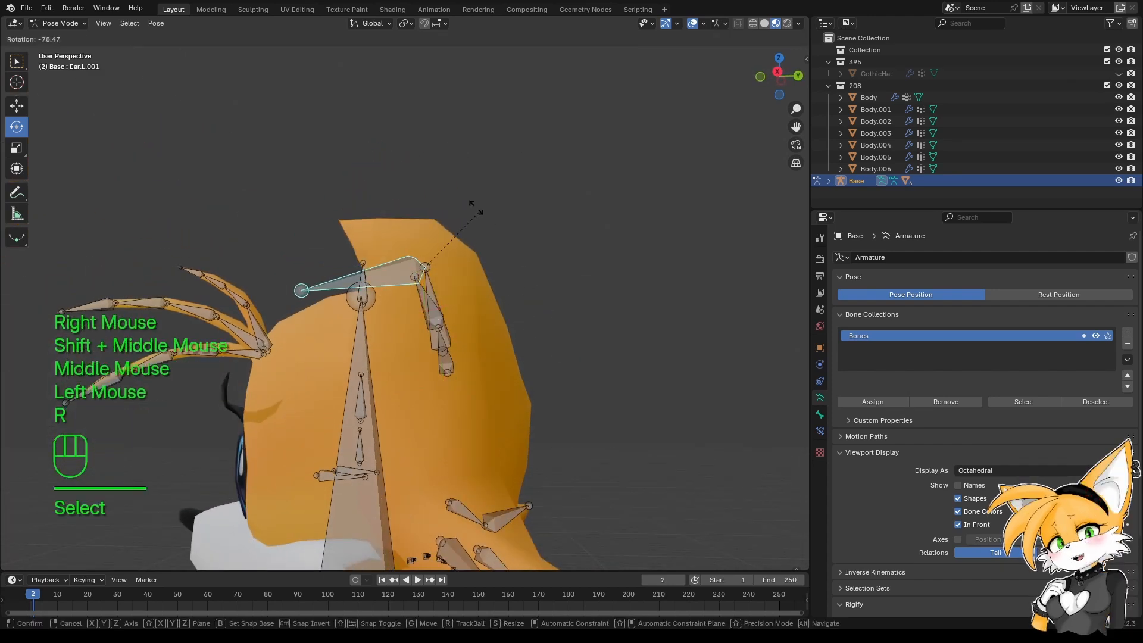
{"action": "right_click", "coordinate": [539, 366]}
{"action": "middle_click_drag", "start_coordinate": [433, 323], "coordinate": [539, 327]}
{"action": "left_click", "coordinate": [465, 337]}
{"action": "key", "text": "r"}
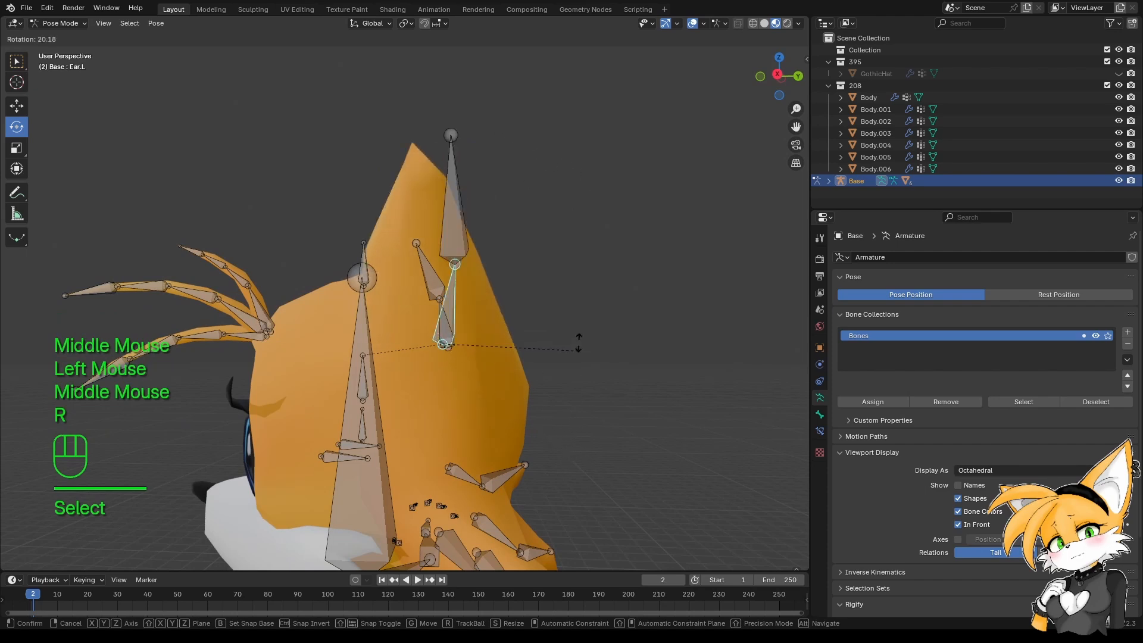
{"action": "right_click", "coordinate": [550, 361]}
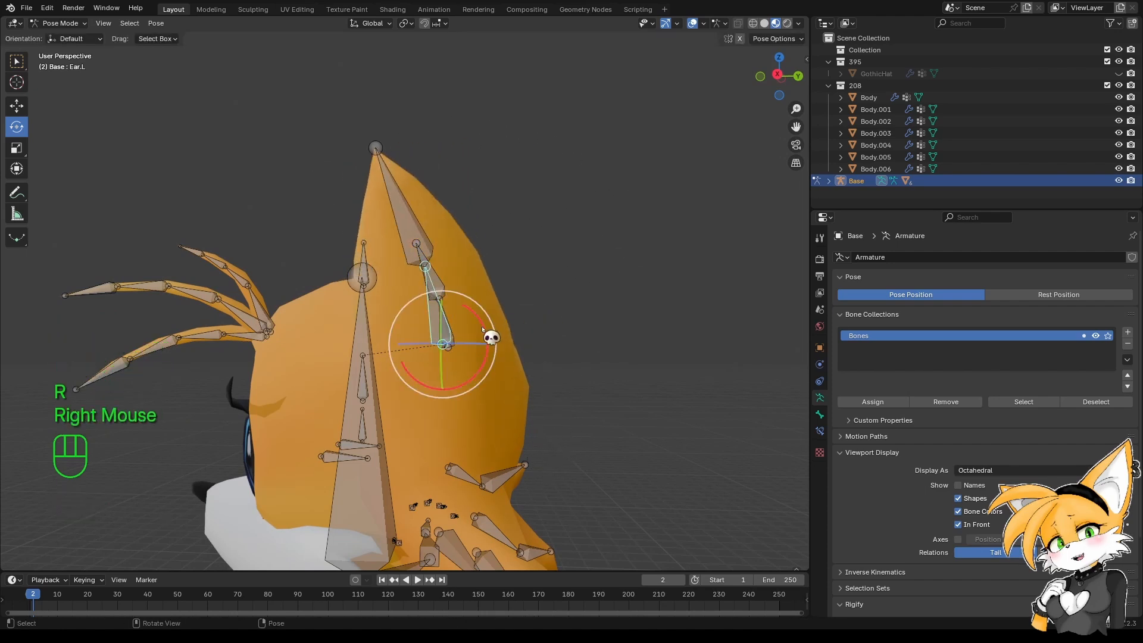
Rotate the left ear's base bone outward and down by about 66.5°.
{"action": "middle_click_drag", "start_coordinate": [477, 315], "coordinate": [506, 280]}
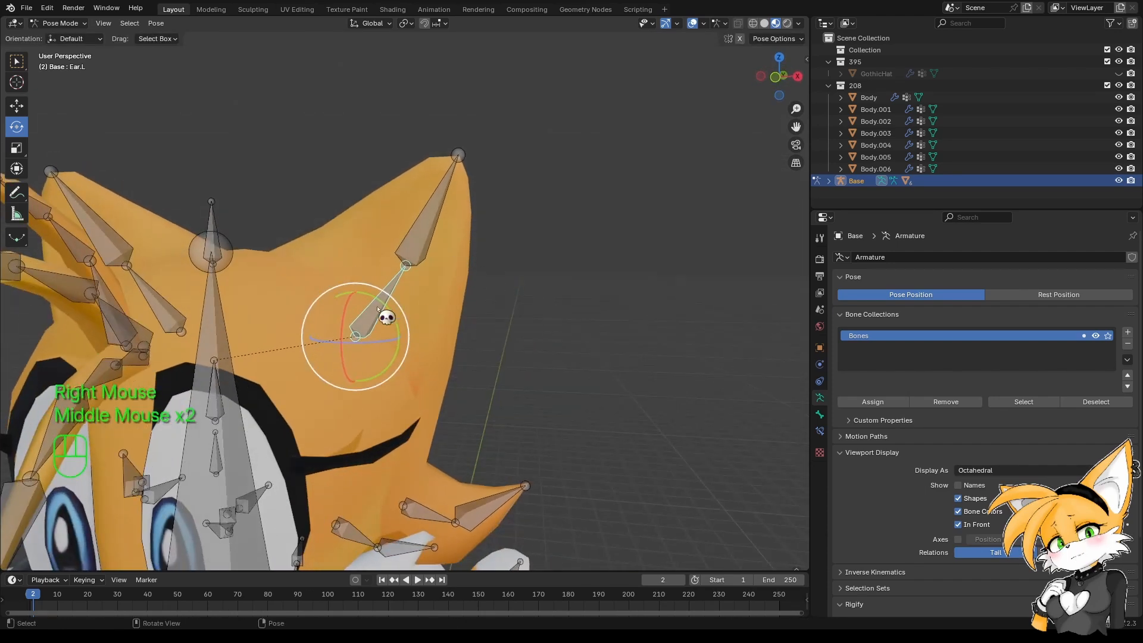
{"action": "middle_click_drag", "start_coordinate": [378, 309], "coordinate": [391, 339]}
{"action": "key", "text": "r"}
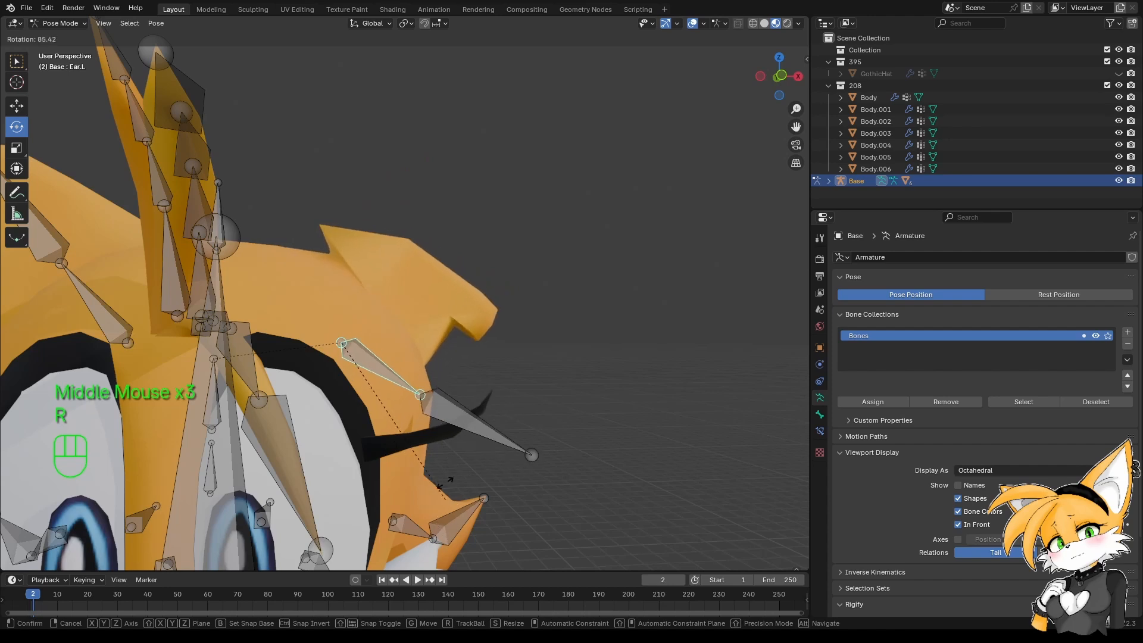
{"action": "left_click", "coordinate": [489, 455]}
{"action": "middle_click_drag", "start_coordinate": [459, 390], "coordinate": [153, 387]}
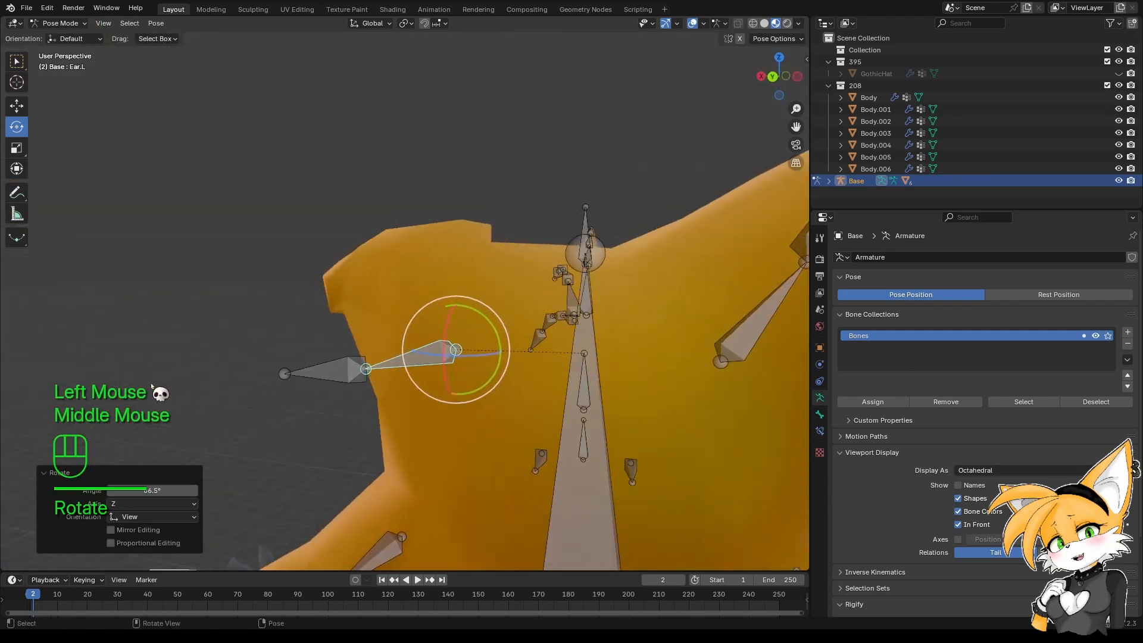
Return the armature to Object Mode and put the head mesh Body.001 in Weight Paint mode with X-ray display.
{"action": "left_click", "coordinate": [68, 22]}
{"action": "left_click", "coordinate": [54, 35]}
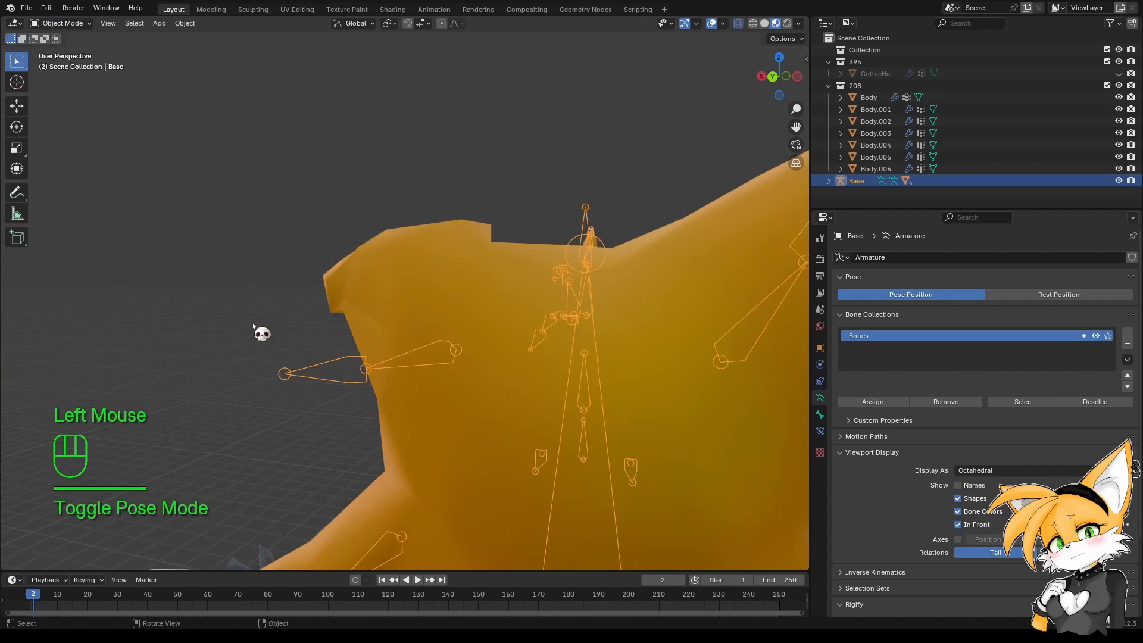
{"action": "middle_click_drag", "start_coordinate": [264, 337], "coordinate": [434, 300]}
{"action": "left_click", "coordinate": [325, 277]}
{"action": "left_click", "coordinate": [67, 23]}
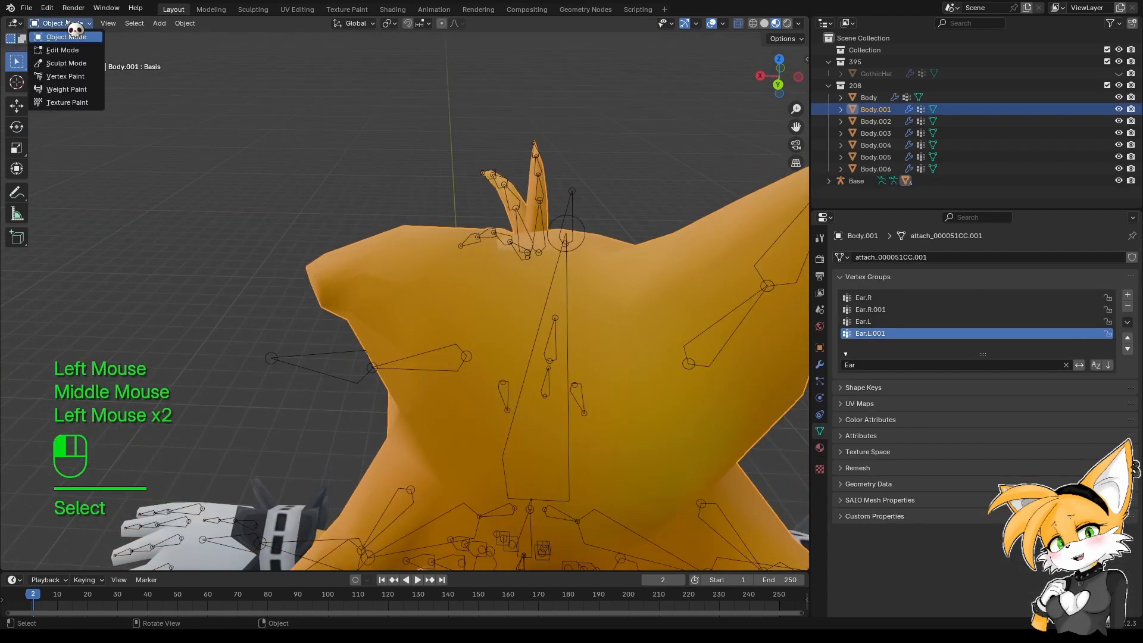
{"action": "left_click", "coordinate": [62, 89]}
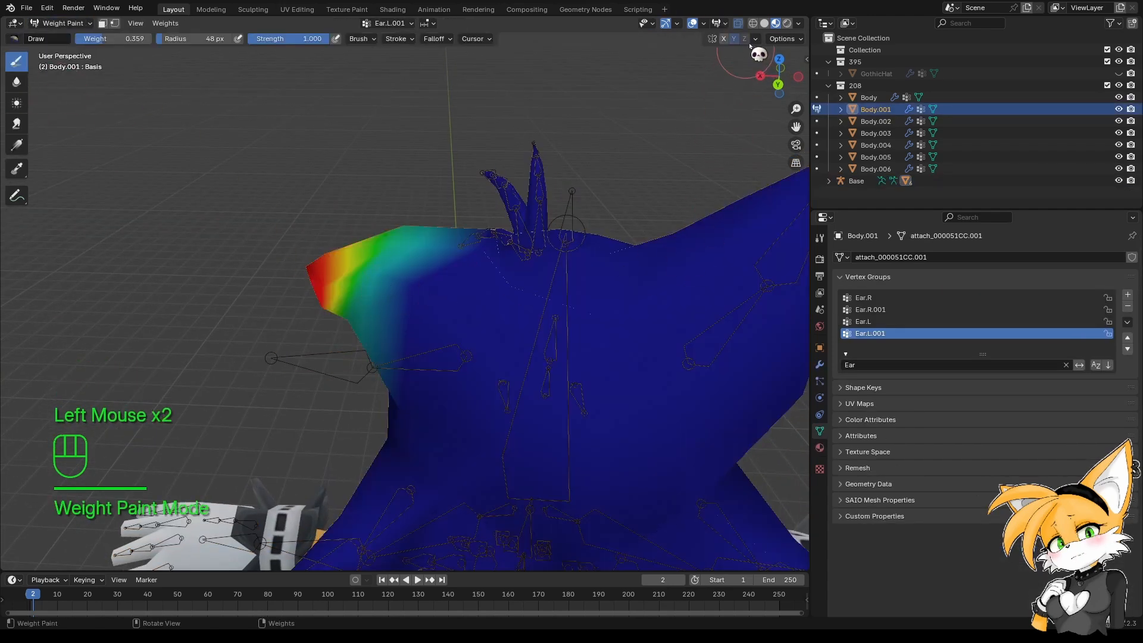
{"action": "left_click", "coordinate": [738, 23]}
{"action": "mouse_move", "coordinate": [387, 298]}
{"action": "middle_mouse_down"}
{"action": "mouse_move", "coordinate": [348, 280]}
{"action": "mouse_move", "coordinate": [364, 289]}
{"action": "middle_mouse_up"}
{"action": "scroll", "coordinate": [348, 280], "scroll_direction": "up", "scroll_amount": 2}
{"action": "scroll", "coordinate": [354, 293], "scroll_direction": "up", "scroll_amount": 2}
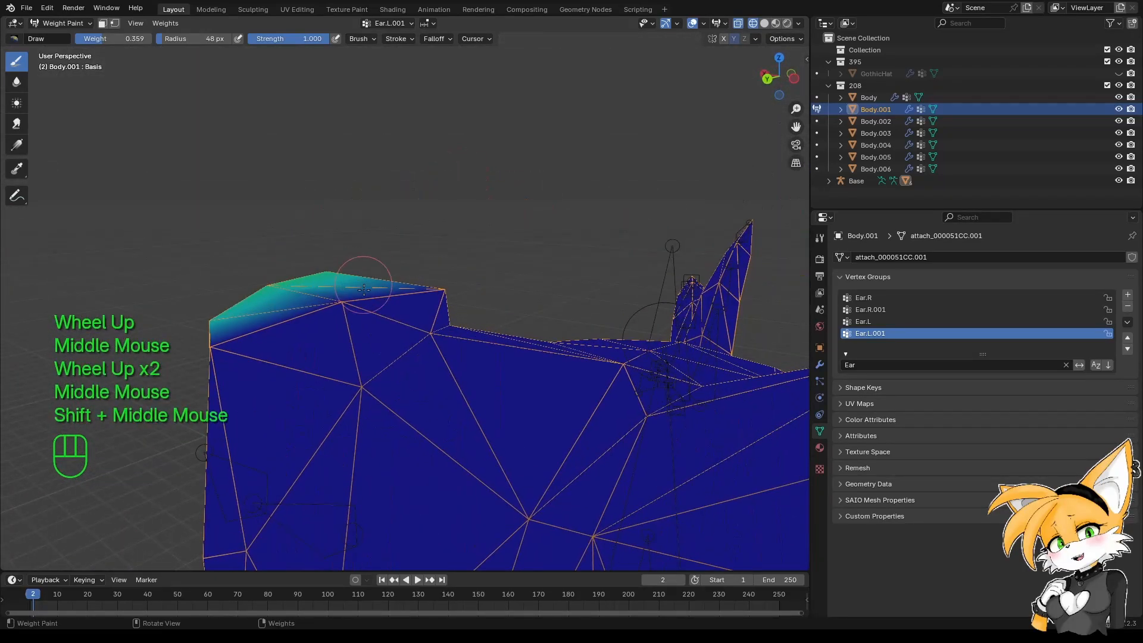
Paint the mid-height vertices on the back and edge of the left ear at weight 0.359 in the Ear.L vertex group.
{"action": "left_click", "coordinate": [881, 323]}
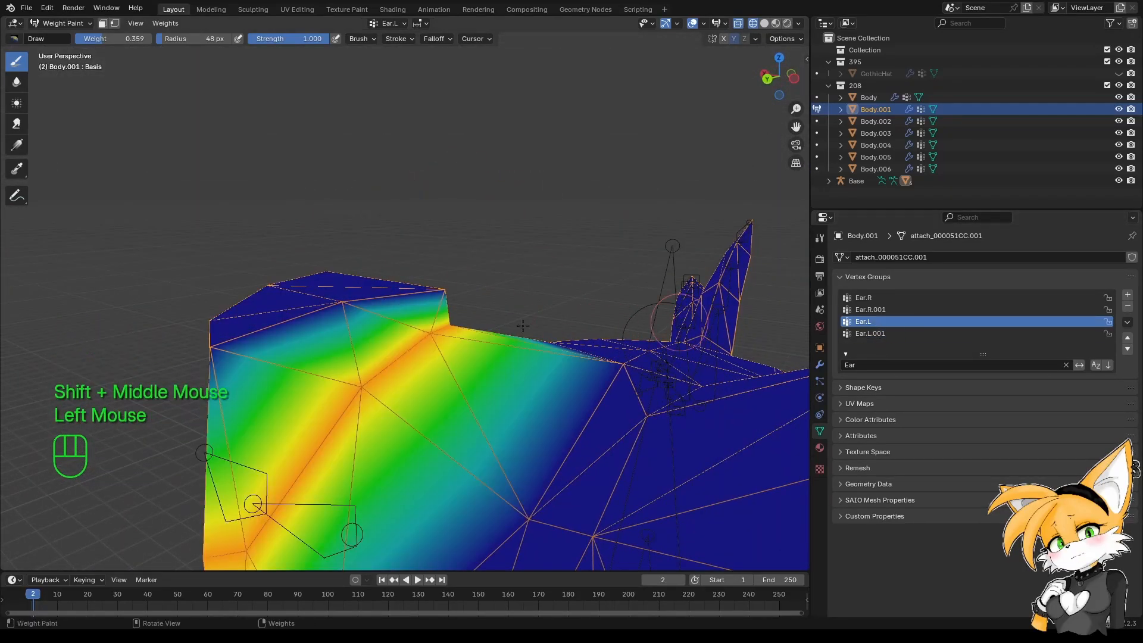
{"action": "middle_click_drag", "start_coordinate": [523, 326], "coordinate": [412, 288], "text": "shift"}
{"action": "mouse_move", "coordinate": [546, 255]}
{"action": "middle_mouse_down"}
{"action": "mouse_move", "coordinate": [354, 286]}
{"action": "mouse_move", "coordinate": [394, 257]}
{"action": "middle_mouse_up"}
{"action": "scroll", "coordinate": [503, 268], "scroll_direction": "up", "scroll_amount": 1}
{"action": "left_click", "coordinate": [353, 286]}
{"action": "left_click", "coordinate": [369, 265]}
{"action": "left_click", "coordinate": [291, 317]}
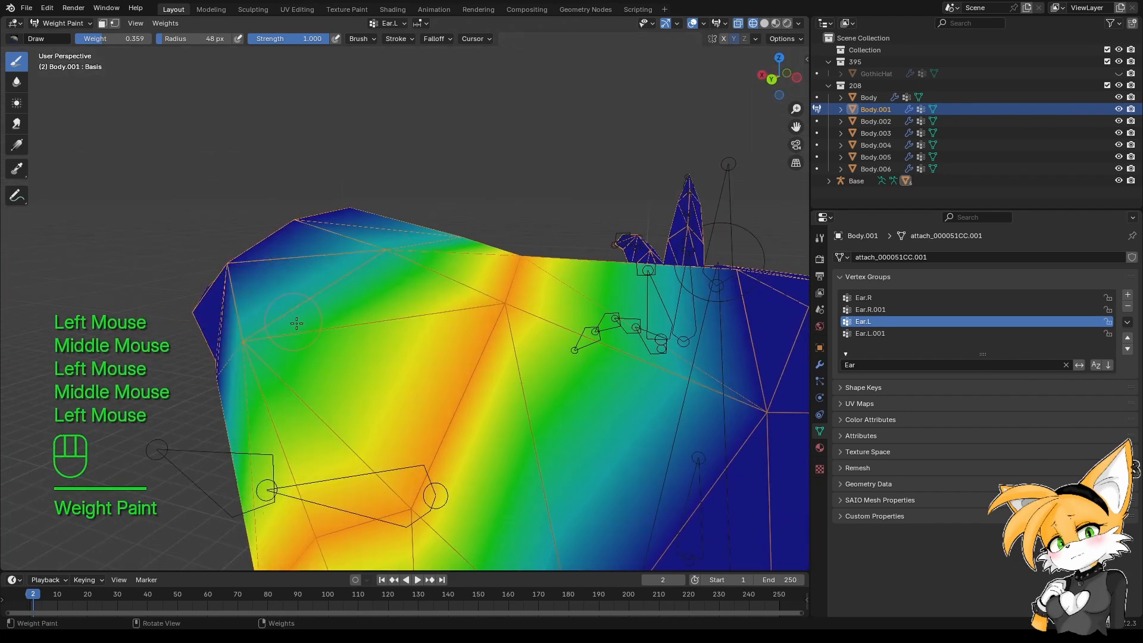
{"action": "mouse_move", "coordinate": [292, 319]}
{"action": "middle_mouse_down", "text": "shift"}
{"action": "mouse_move", "coordinate": [474, 264]}
{"action": "mouse_move", "coordinate": [395, 311]}
{"action": "mouse_move", "coordinate": [381, 301]}
{"action": "mouse_move", "coordinate": [398, 286]}
{"action": "mouse_move", "coordinate": [625, 459]}
{"action": "mouse_move", "coordinate": [676, 524]}
{"action": "mouse_move", "coordinate": [401, 323]}
{"action": "mouse_move", "coordinate": [357, 245]}
{"action": "mouse_move", "coordinate": [390, 256]}
{"action": "middle_mouse_up", "text": "shift"}
{"action": "mouse_move", "coordinate": [459, 266]}
{"action": "middle_mouse_down"}
{"action": "mouse_move", "coordinate": [410, 269]}
{"action": "mouse_move", "coordinate": [463, 285]}
{"action": "mouse_move", "coordinate": [465, 340]}
{"action": "mouse_move", "coordinate": [197, 348]}
{"action": "mouse_move", "coordinate": [432, 332]}
{"action": "middle_mouse_up"}
{"action": "left_click", "coordinate": [463, 273]}
{"action": "scroll", "coordinate": [465, 341], "scroll_direction": "down", "scroll_amount": 1}
Compare the Ear.L.001 and Ear.L groups, and paint the left ear's front base vertices at weight 1.000 in Ear.L.
{"action": "left_click", "coordinate": [888, 336]}
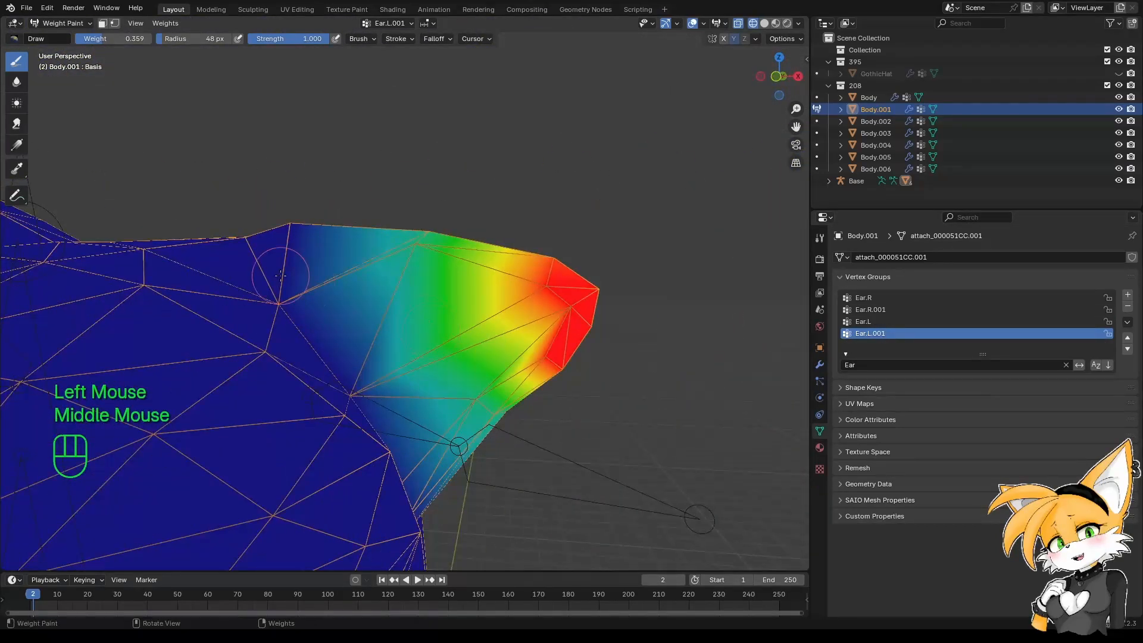
{"action": "left_click", "coordinate": [876, 322]}
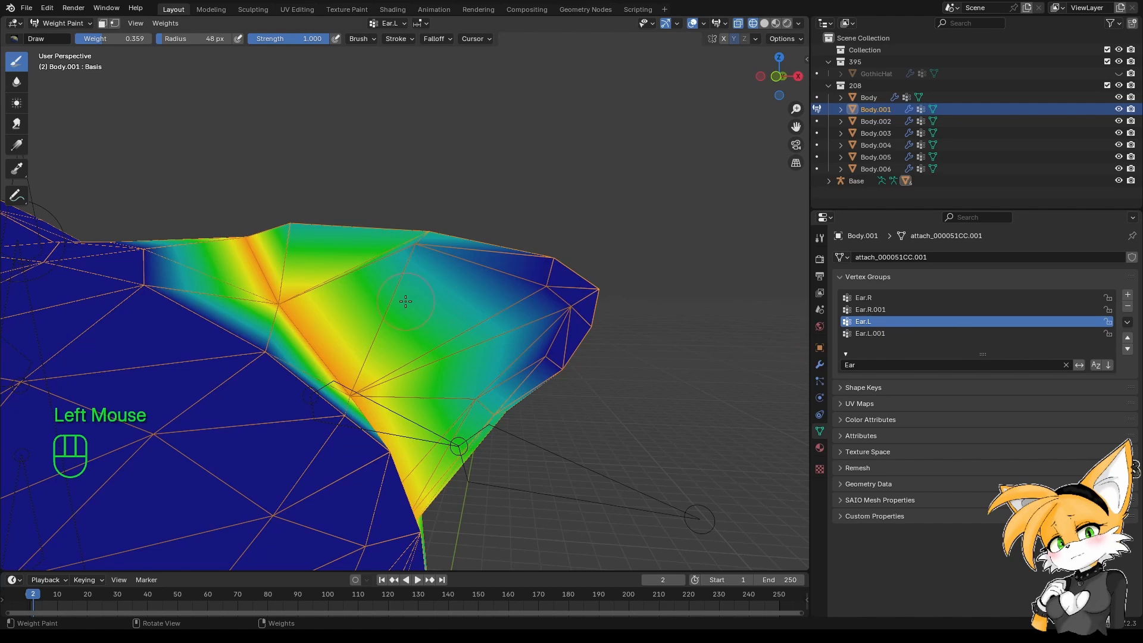
{"action": "mouse_move", "coordinate": [406, 301]}
{"action": "middle_mouse_down"}
{"action": "mouse_move", "coordinate": [333, 305]}
{"action": "mouse_move", "coordinate": [416, 307]}
{"action": "mouse_move", "coordinate": [374, 303]}
{"action": "middle_mouse_up"}
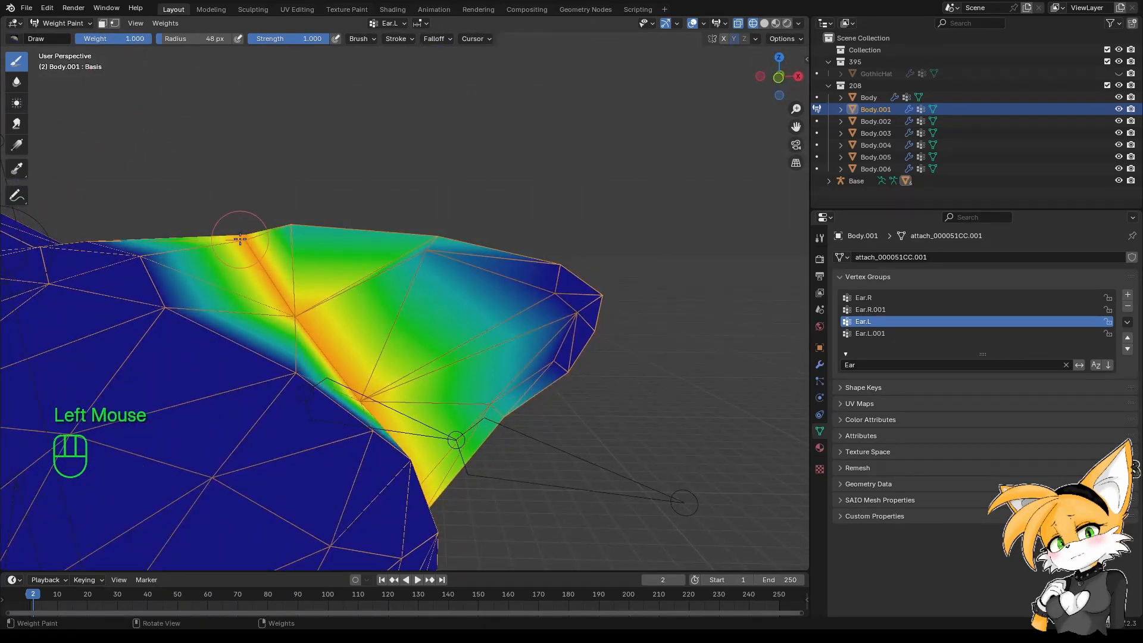
{"action": "left_click_drag", "start_coordinate": [244, 241], "coordinate": [298, 315]}
{"action": "mouse_move", "coordinate": [345, 371]}
{"action": "middle_mouse_down"}
{"action": "mouse_move", "coordinate": [307, 350]}
{"action": "mouse_move", "coordinate": [332, 395]}
{"action": "mouse_move", "coordinate": [289, 441]}
{"action": "mouse_move", "coordinate": [292, 421]}
{"action": "mouse_move", "coordinate": [318, 444]}
{"action": "mouse_move", "coordinate": [191, 324]}
{"action": "middle_mouse_up"}
{"action": "left_click", "coordinate": [336, 404]}
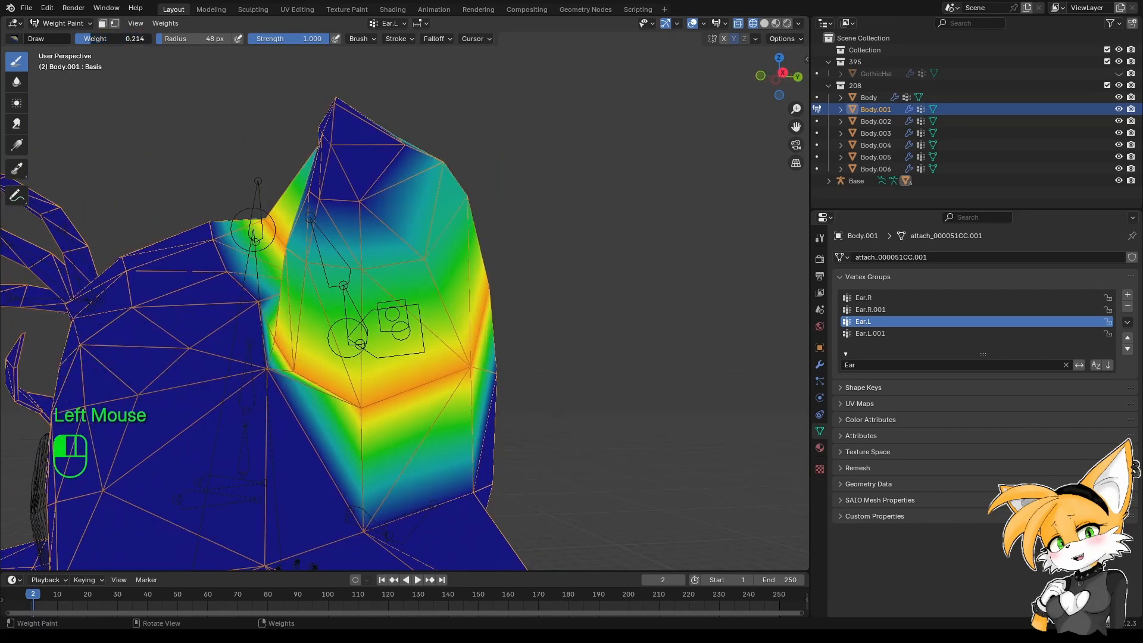
Set the brush weight to 0.168 and paint the head vertices along the front inner base of the left ear.
{"action": "mouse_move", "coordinate": [226, 283]}
{"action": "middle_mouse_down", "text": "shift"}
{"action": "mouse_move", "coordinate": [266, 248]}
{"action": "mouse_move", "coordinate": [275, 259]}
{"action": "middle_mouse_up", "text": "shift"}
{"action": "scroll", "coordinate": [266, 247], "scroll_direction": "up", "scroll_amount": 2}
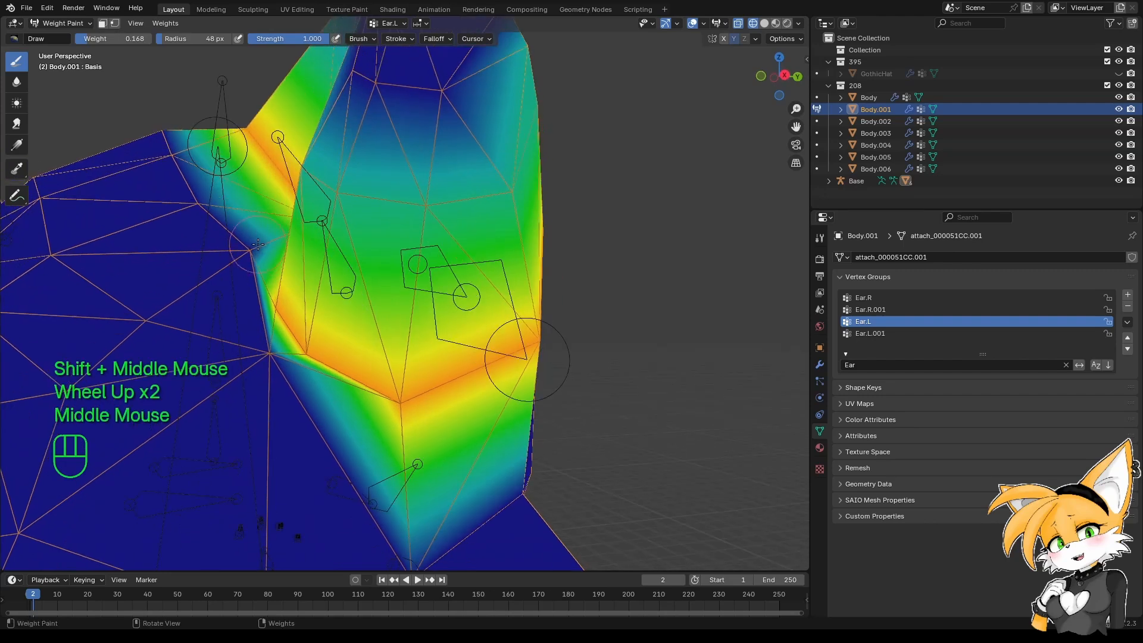
{"action": "left_click", "coordinate": [246, 253]}
{"action": "left_click", "coordinate": [272, 352]}
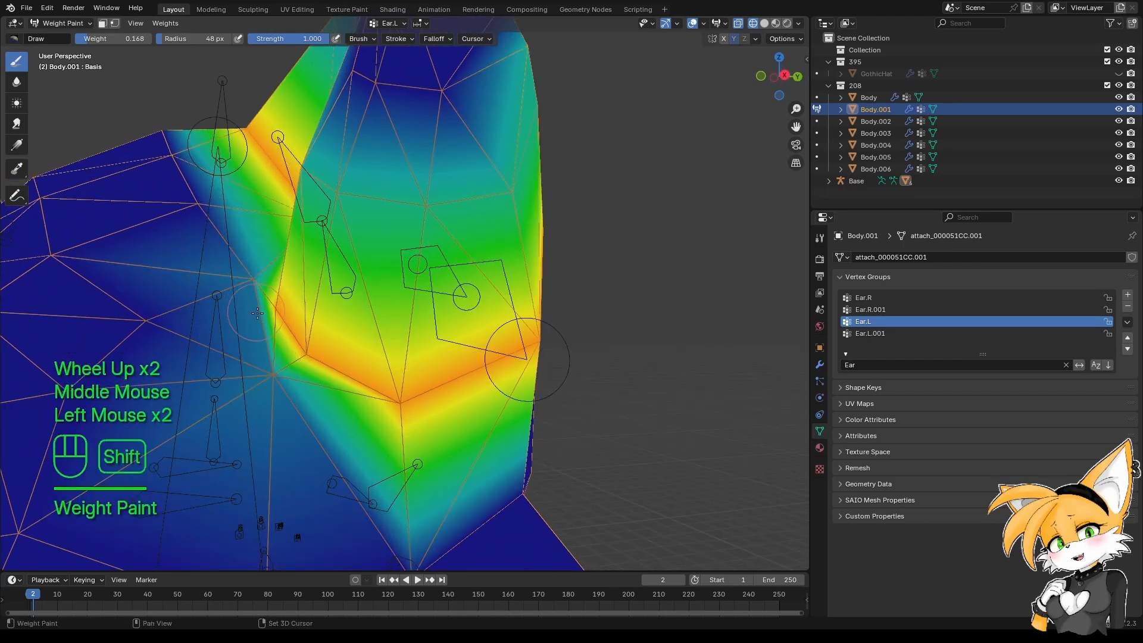
{"action": "middle_click_drag", "start_coordinate": [257, 313], "coordinate": [247, 262], "text": "shift"}
{"action": "middle_click_drag", "start_coordinate": [247, 262], "coordinate": [286, 291]}
{"action": "left_click", "coordinate": [271, 274]}
Continue the 0.168 weight on the head vertices around the base of the left ear toward its back.
{"action": "mouse_move", "coordinate": [268, 244]}
{"action": "middle_mouse_down", "text": "shift"}
{"action": "mouse_move", "coordinate": [295, 296]}
{"action": "mouse_move", "coordinate": [358, 273]}
{"action": "mouse_move", "coordinate": [369, 333]}
{"action": "mouse_move", "coordinate": [455, 344]}
{"action": "mouse_move", "coordinate": [383, 327]}
{"action": "mouse_move", "coordinate": [350, 365]}
{"action": "mouse_move", "coordinate": [334, 357]}
{"action": "mouse_move", "coordinate": [307, 292]}
{"action": "mouse_move", "coordinate": [357, 357]}
{"action": "mouse_move", "coordinate": [305, 347]}
{"action": "mouse_move", "coordinate": [335, 382]}
{"action": "middle_mouse_up", "text": "shift"}
{"action": "left_click", "coordinate": [302, 368]}
{"action": "left_click", "coordinate": [116, 277]}
{"action": "mouse_move", "coordinate": [116, 278]}
{"action": "middle_mouse_down", "text": "shift"}
{"action": "mouse_move", "coordinate": [498, 268]}
{"action": "mouse_move", "coordinate": [357, 333]}
{"action": "mouse_move", "coordinate": [319, 377]}
{"action": "mouse_move", "coordinate": [334, 358]}
{"action": "middle_mouse_up", "text": "shift"}
{"action": "middle_click_drag", "start_coordinate": [334, 358], "coordinate": [428, 288]}
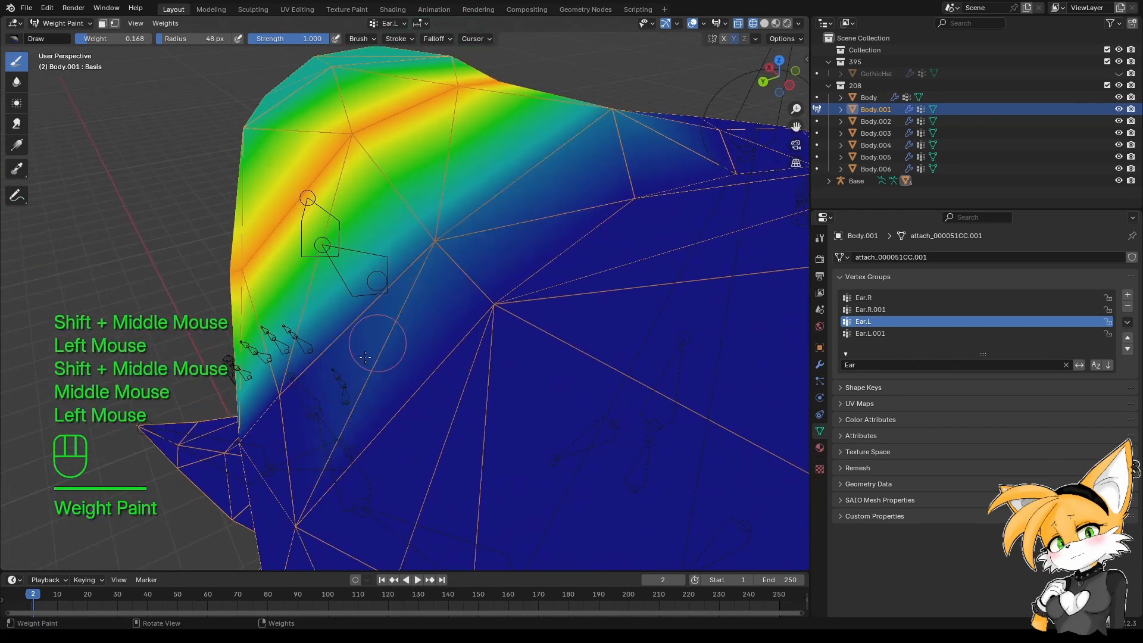
Try painting further vertices behind the left ear at weight 0.168 and undo the last two strokes.
{"action": "middle_click_drag", "start_coordinate": [365, 358], "coordinate": [405, 319], "text": "shift"}
{"action": "left_click", "coordinate": [294, 408]}
{"action": "left_click", "coordinate": [409, 364]}
{"action": "scroll", "coordinate": [405, 333], "scroll_direction": "down", "scroll_amount": 2}
{"action": "middle_click_drag", "start_coordinate": [405, 318], "coordinate": [410, 343], "text": "shift"}
{"action": "middle_click_drag", "start_coordinate": [410, 343], "coordinate": [418, 369]}
{"action": "middle_click_drag", "start_coordinate": [418, 370], "coordinate": [482, 291], "text": "shift"}
{"action": "key", "text": "ctrl+z"}
{"action": "key", "text": "ctrl+z"}
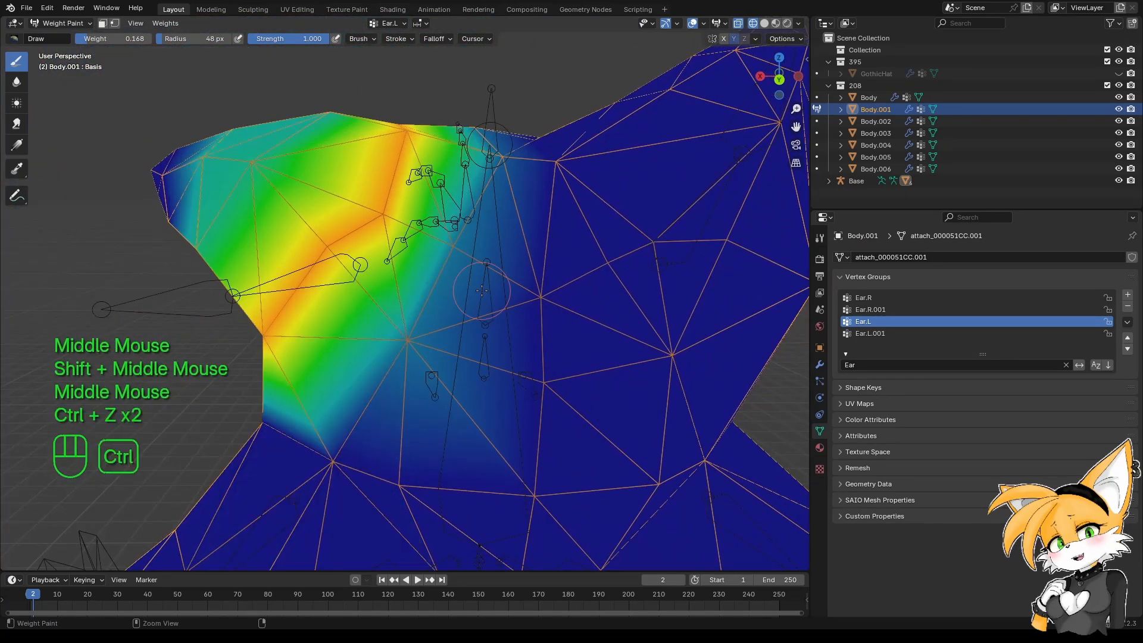
Lower the brush weight to 0.069 and paint the crown vertices next to the left ear's inner base.
{"action": "middle_click_drag", "start_coordinate": [481, 205], "coordinate": [310, 382], "text": "shift"}
{"action": "scroll", "coordinate": [465, 238], "scroll_direction": "up", "scroll_amount": 1}
{"action": "scroll", "coordinate": [387, 358], "scroll_direction": "up", "scroll_amount": 2}
{"action": "middle_click_drag", "start_coordinate": [310, 381], "coordinate": [126, 131]}
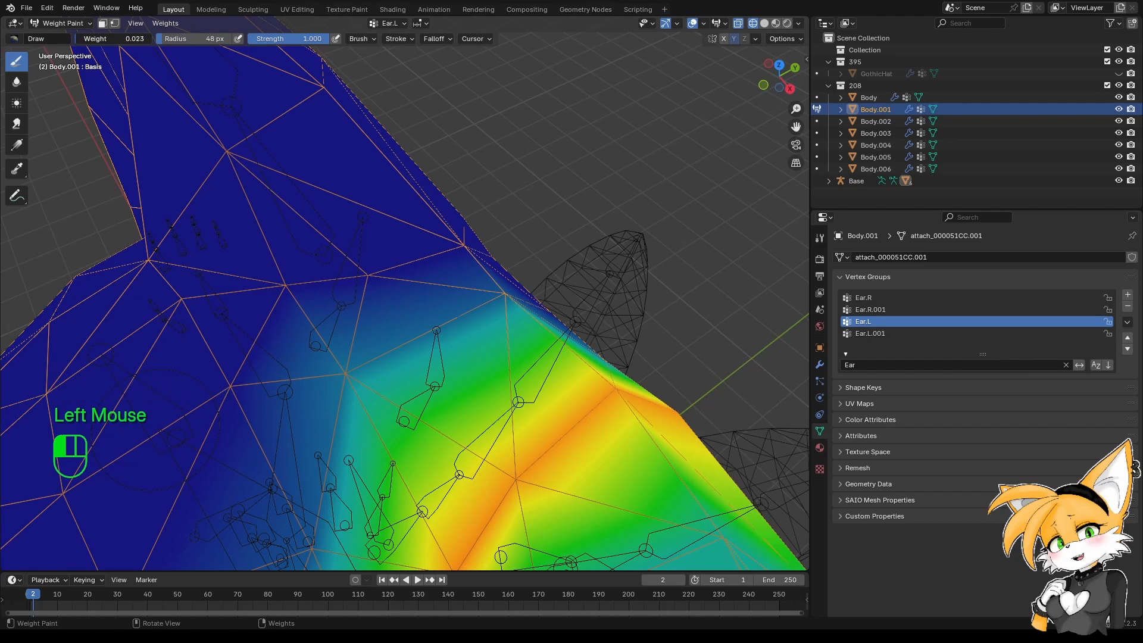
{"action": "middle_click_drag", "start_coordinate": [170, 220], "coordinate": [152, 142], "text": "shift"}
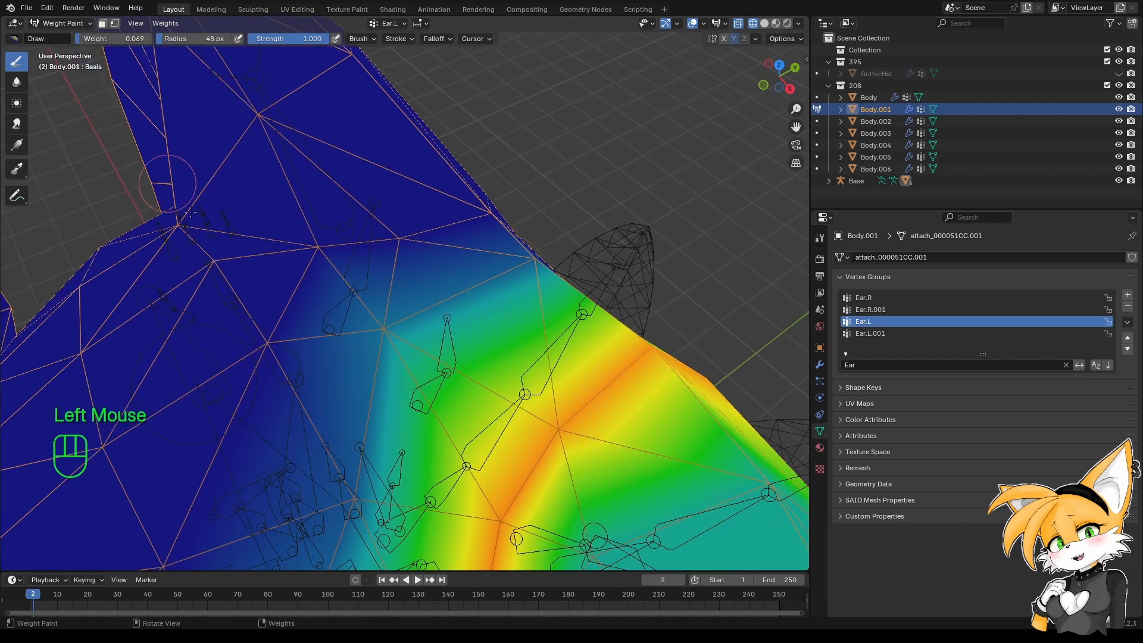
{"action": "middle_click_drag", "start_coordinate": [191, 212], "coordinate": [289, 169], "text": "shift"}
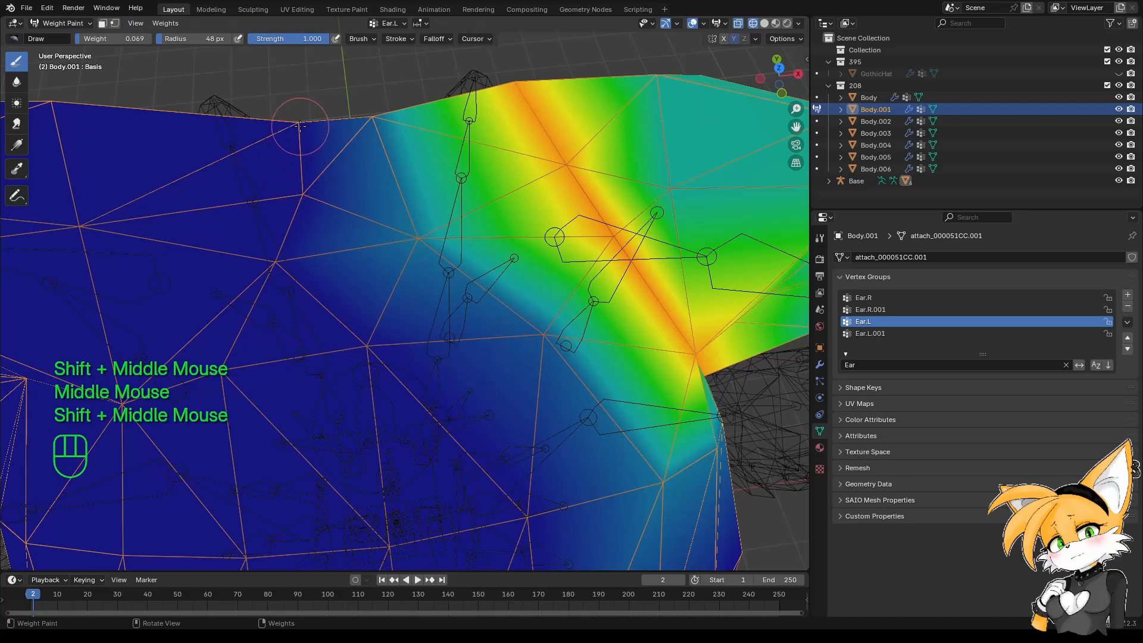
{"action": "left_click_drag", "start_coordinate": [300, 126], "coordinate": [304, 148]}
{"action": "middle_click_drag", "start_coordinate": [305, 184], "coordinate": [300, 150], "text": "shift"}
{"action": "left_click", "coordinate": [275, 221]}
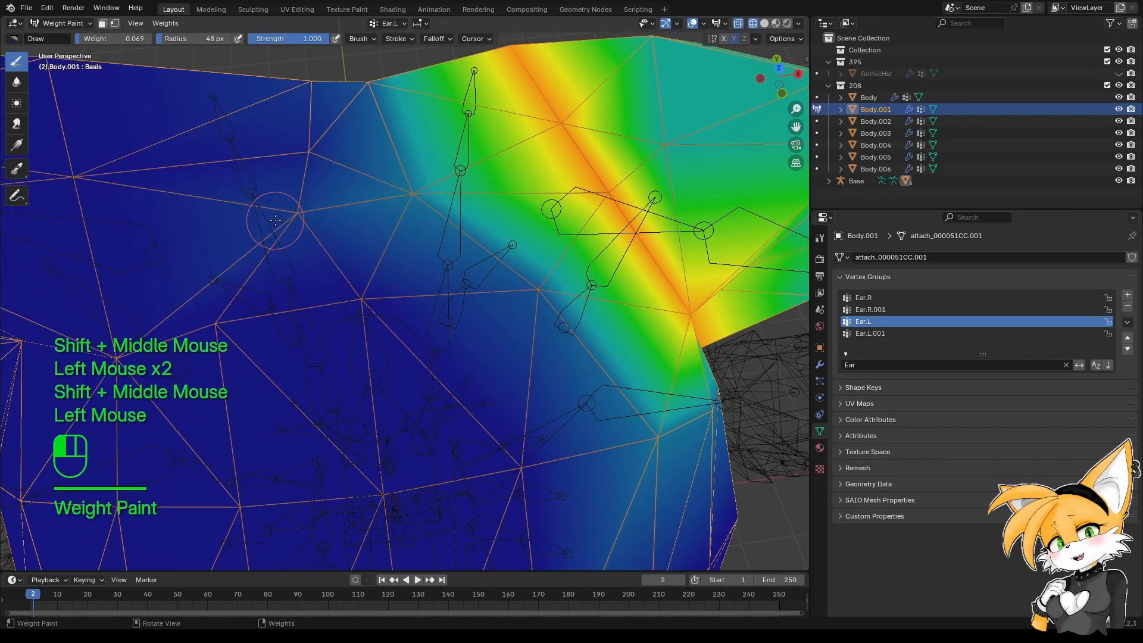
Extend the 0.069 weight over the vertices on the back of the head behind the left ear.
{"action": "middle_click_drag", "start_coordinate": [382, 190], "coordinate": [393, 321], "text": "shift"}
{"action": "middle_click_drag", "start_coordinate": [393, 321], "coordinate": [397, 379]}
{"action": "scroll", "coordinate": [396, 357], "scroll_direction": "down", "scroll_amount": 1}
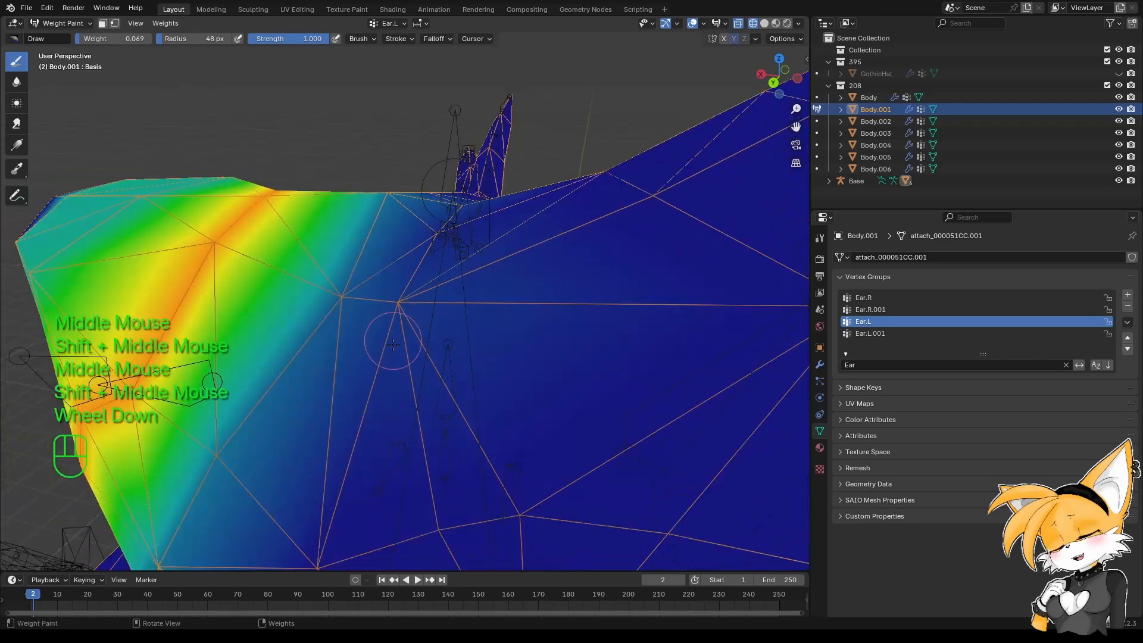
{"action": "left_click", "coordinate": [379, 319]}
{"action": "mouse_move", "coordinate": [378, 319]}
{"action": "middle_mouse_down", "text": "shift"}
{"action": "mouse_move", "coordinate": [370, 298]}
{"action": "mouse_move", "coordinate": [367, 417]}
{"action": "mouse_move", "coordinate": [388, 384]}
{"action": "mouse_move", "coordinate": [484, 369]}
{"action": "mouse_move", "coordinate": [417, 381]}
{"action": "mouse_move", "coordinate": [473, 389]}
{"action": "mouse_move", "coordinate": [493, 415]}
{"action": "middle_mouse_up", "text": "shift"}
{"action": "left_click", "coordinate": [360, 410]}
{"action": "scroll", "coordinate": [356, 402], "scroll_direction": "down", "scroll_amount": 2}
{"action": "scroll", "coordinate": [381, 386], "scroll_direction": "down", "scroll_amount": 5}
{"action": "left_click", "coordinate": [483, 370]}
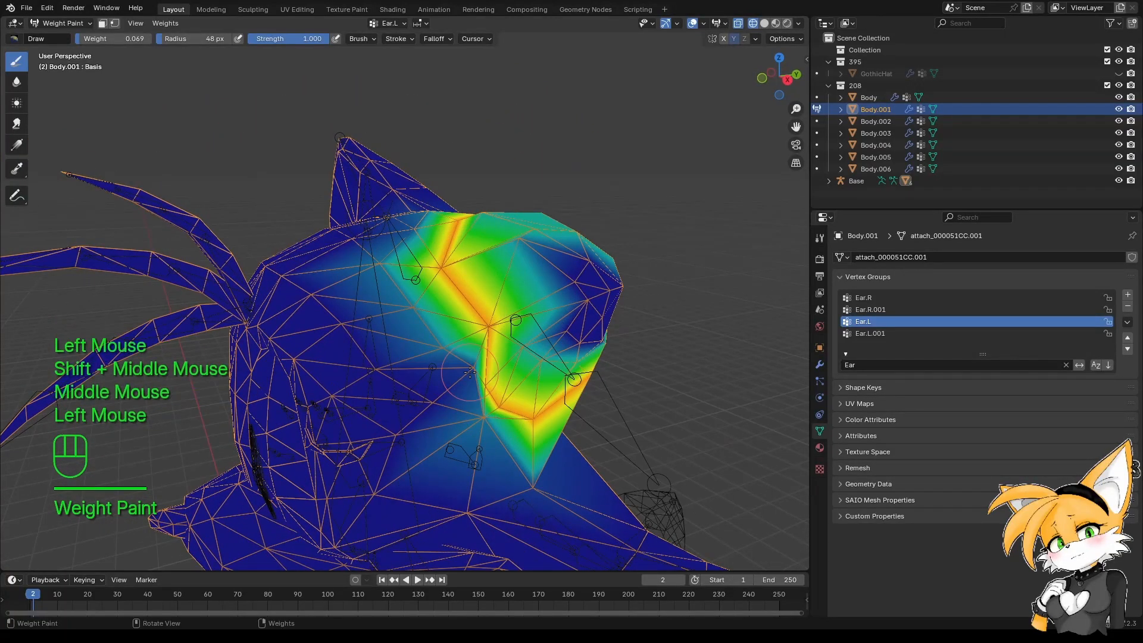
{"action": "middle_click_drag", "start_coordinate": [398, 366], "coordinate": [471, 349]}
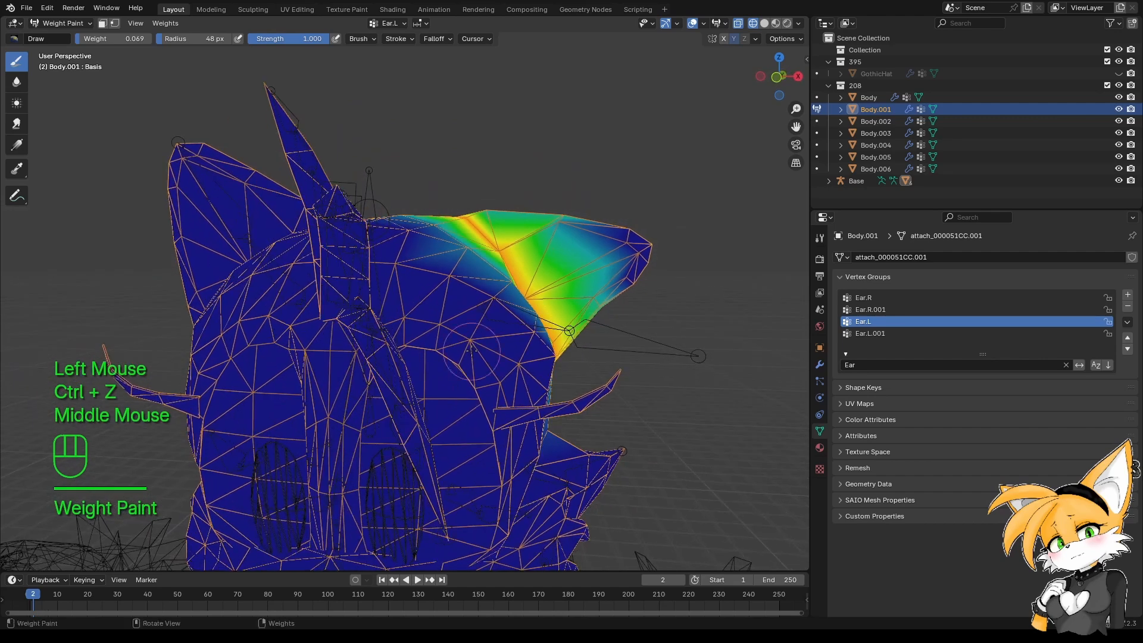
Switch to Material Preview shading, return the head mesh to Object Mode, and put the Base armature in Pose Mode.
{"action": "left_click", "coordinate": [775, 24]}
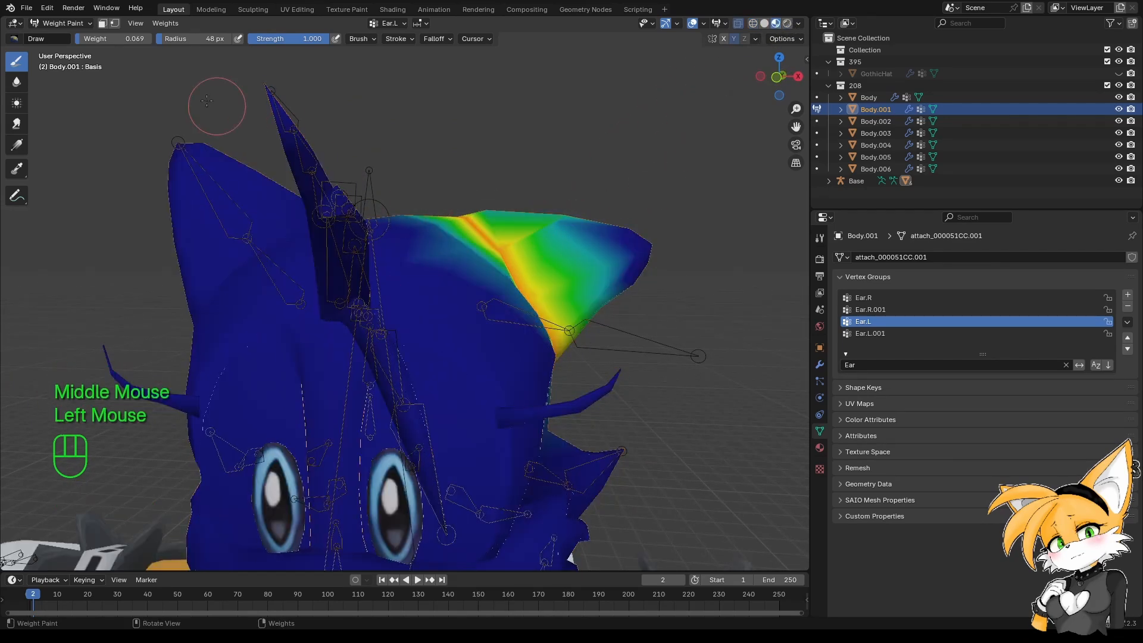
{"action": "left_click", "coordinate": [63, 22]}
{"action": "left_click", "coordinate": [66, 37]}
{"action": "middle_click_drag", "start_coordinate": [417, 268], "coordinate": [546, 255], "text": "shift"}
{"action": "left_click", "coordinate": [546, 255]}
{"action": "left_click", "coordinate": [62, 23]}
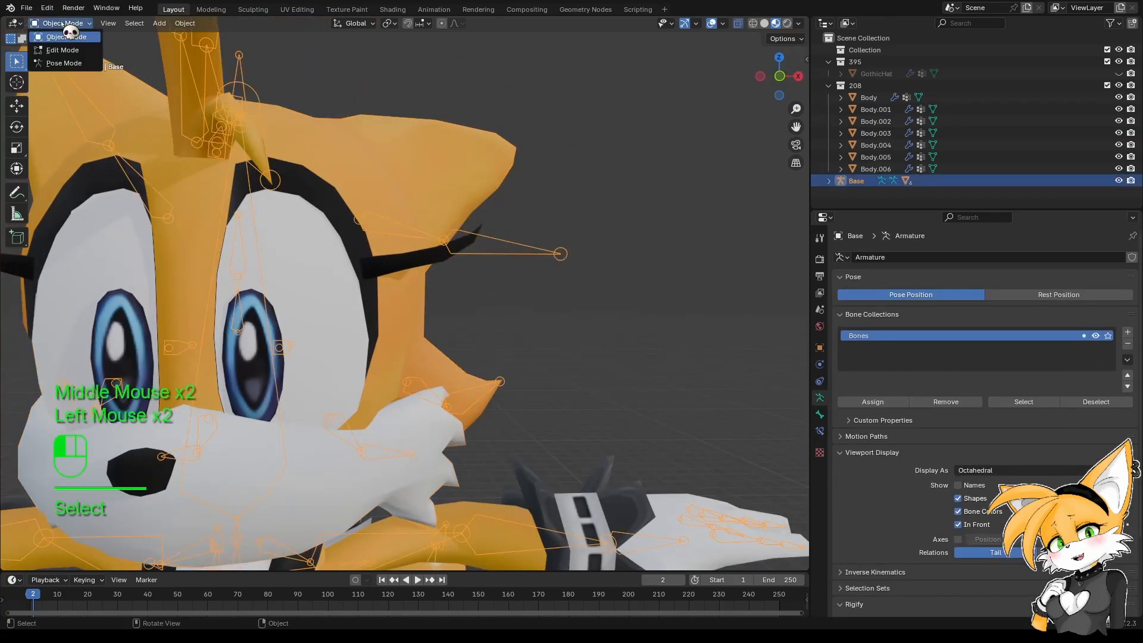
{"action": "left_click", "coordinate": [60, 63]}
Select all bones of the armature and clear all their pose transforms.
{"action": "middle_click_drag", "start_coordinate": [408, 331], "coordinate": [342, 351]}
{"action": "middle_click_drag", "start_coordinate": [412, 331], "coordinate": [460, 312]}
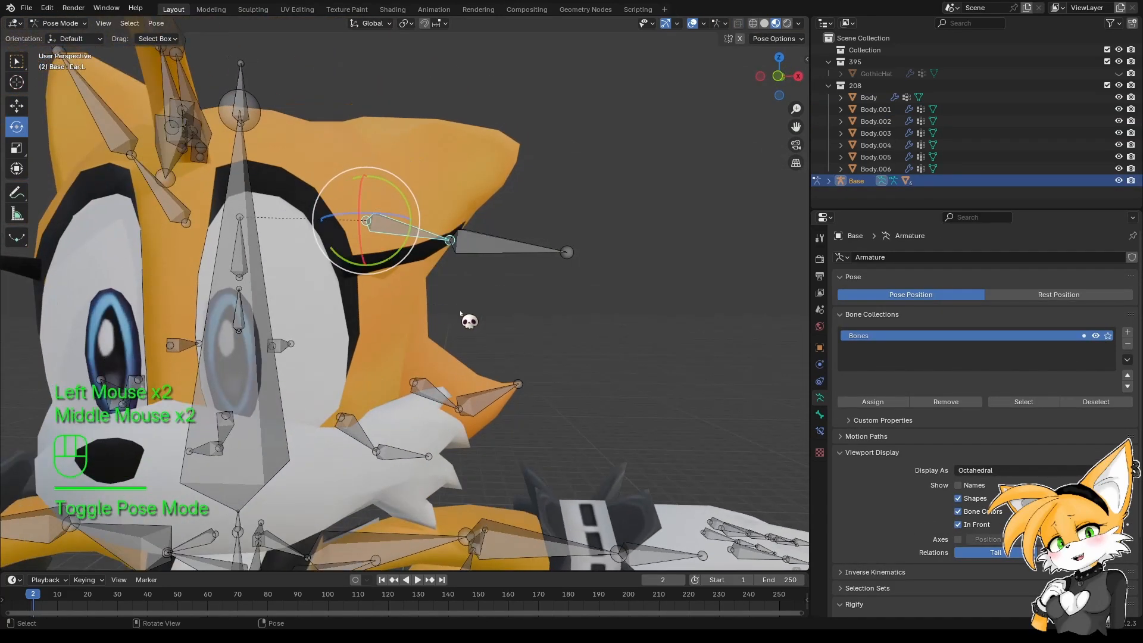
{"action": "key", "text": "a"}
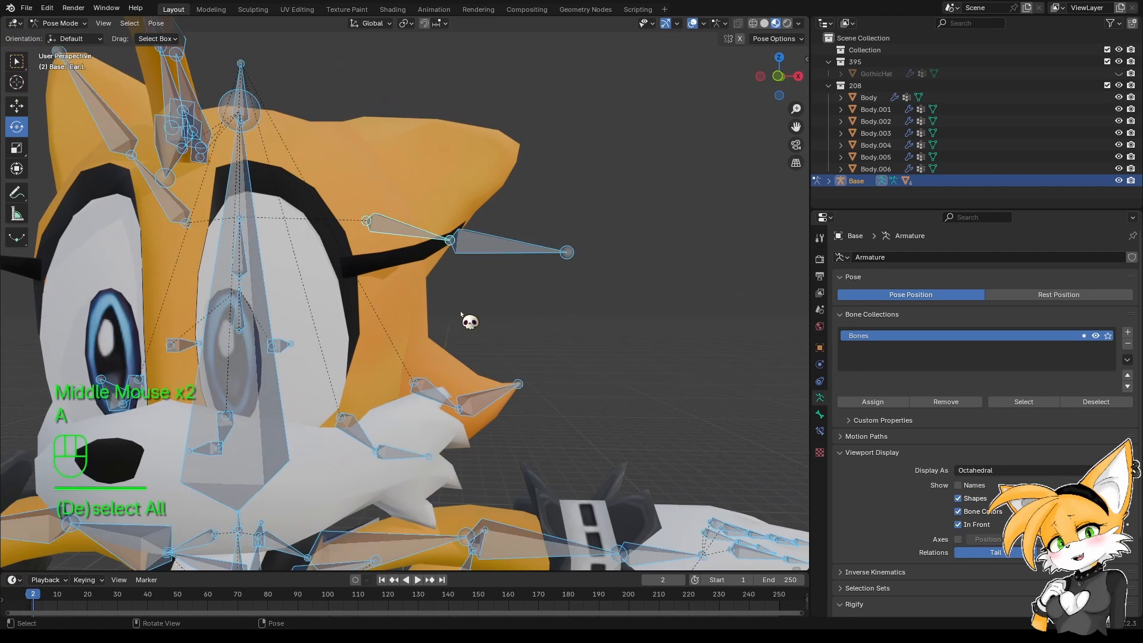
{"action": "key", "text": "q"}
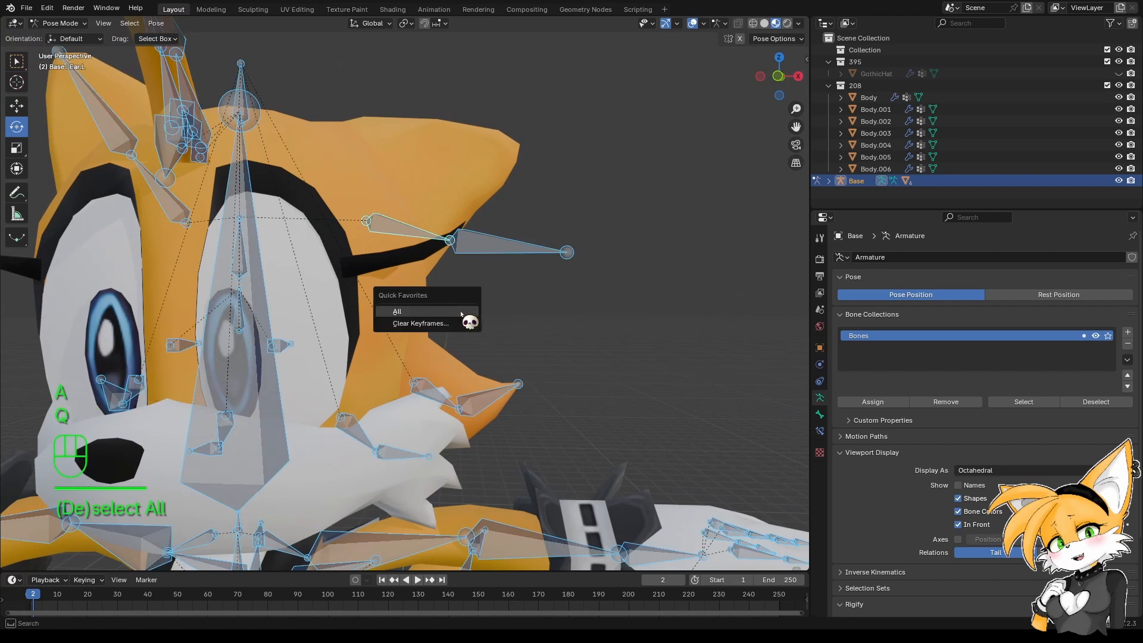
{"action": "left_click", "coordinate": [405, 311]}
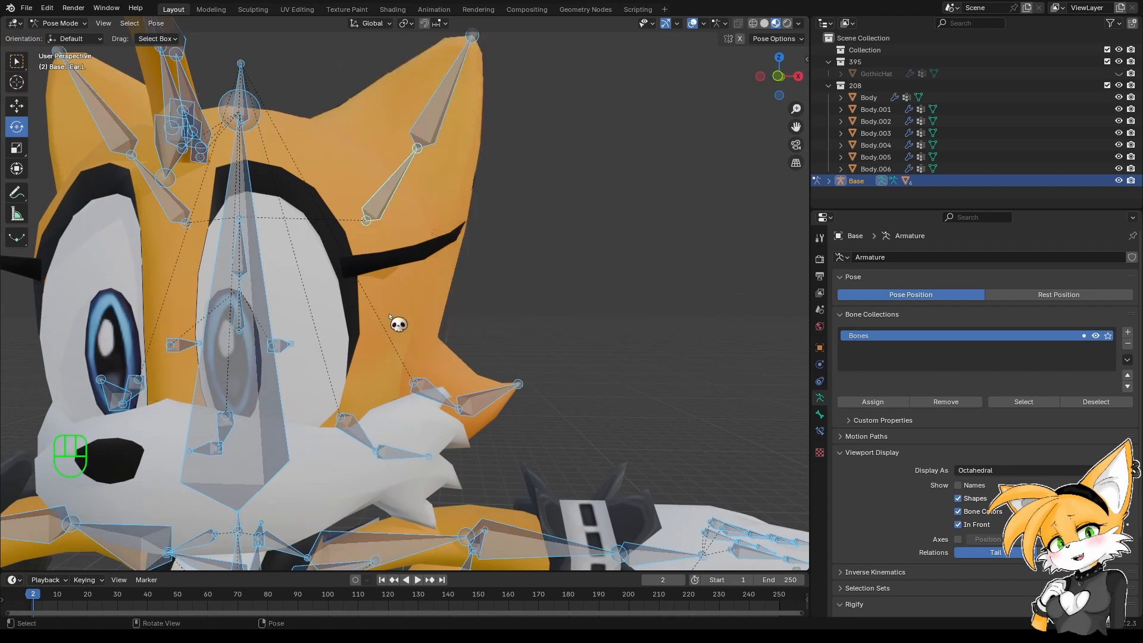
Clear the location, rotation and scale of all selected armature bones once more.
{"action": "left_click", "coordinate": [154, 23]}
{"action": "mouse_move", "coordinate": [173, 38]}
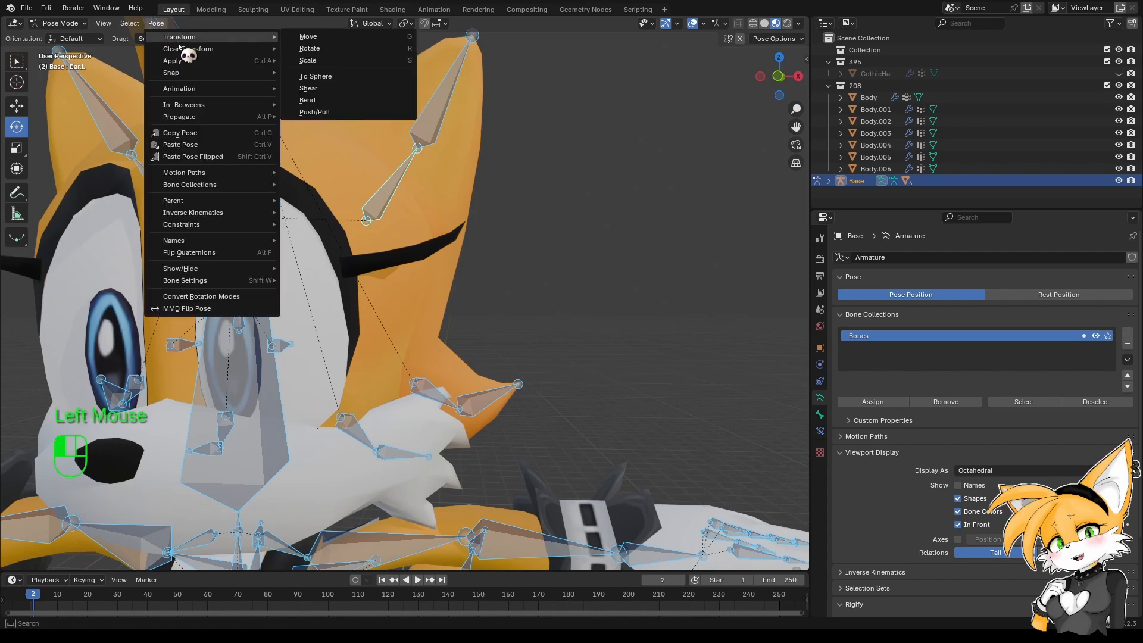
{"action": "mouse_move", "coordinate": [214, 49]}
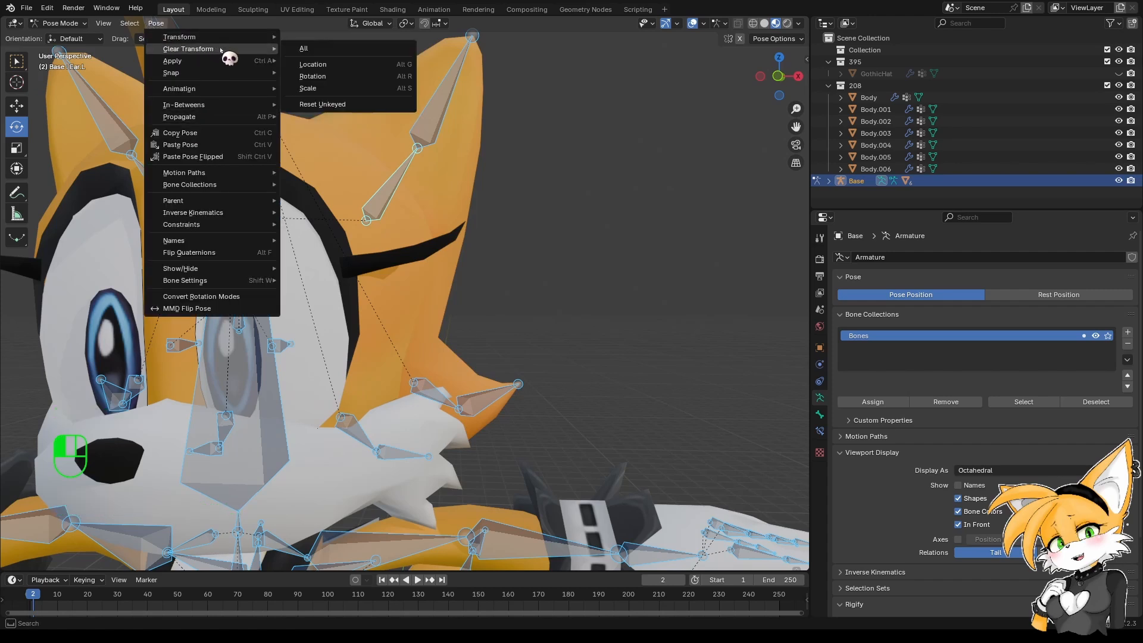
{"action": "left_click", "coordinate": [329, 50]}
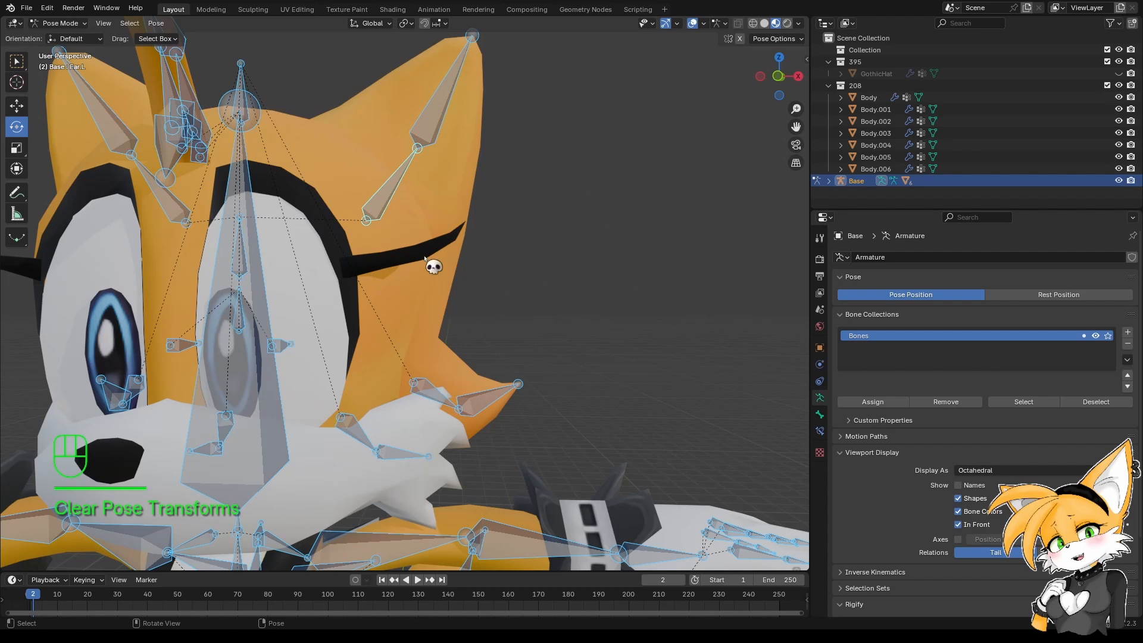
Test-rotate the HairBack1.L bone to check how the head mesh deforms.
{"action": "middle_click_drag", "start_coordinate": [424, 257], "coordinate": [722, 296], "text": "shift"}
{"action": "scroll", "coordinate": [507, 304], "scroll_direction": "down", "scroll_amount": 1}
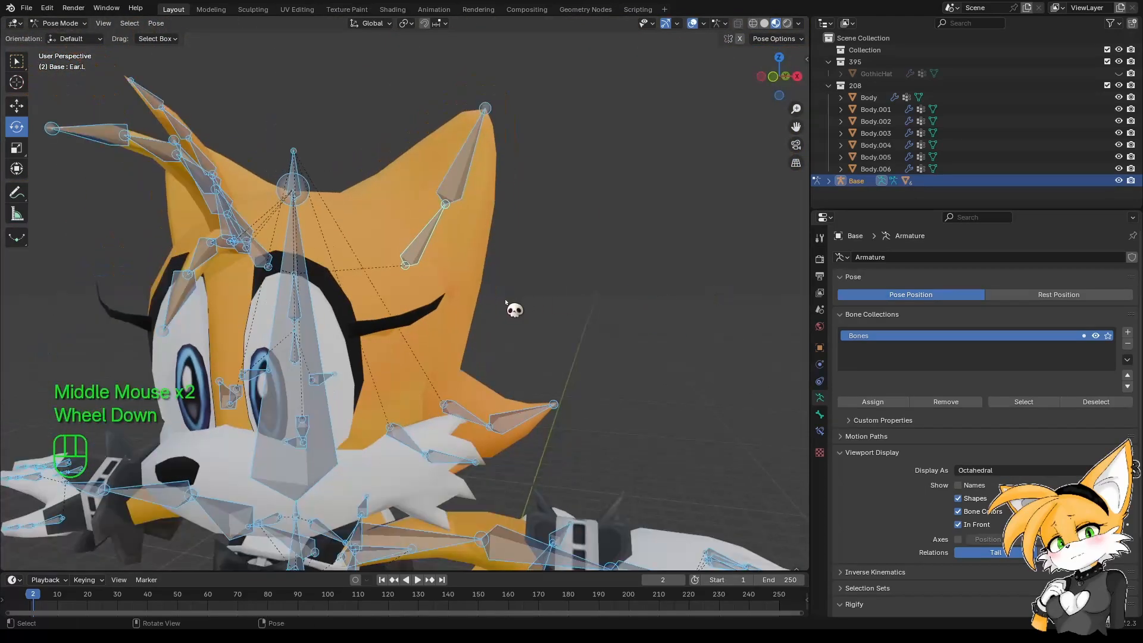
{"action": "scroll", "coordinate": [507, 304], "scroll_direction": "down", "scroll_amount": 1}
{"action": "middle_click_drag", "start_coordinate": [506, 304], "coordinate": [691, 95]}
{"action": "middle_click_drag", "start_coordinate": [617, 413], "coordinate": [439, 360], "text": "shift"}
{"action": "left_click", "coordinate": [485, 270]}
{"action": "key", "text": "r"}
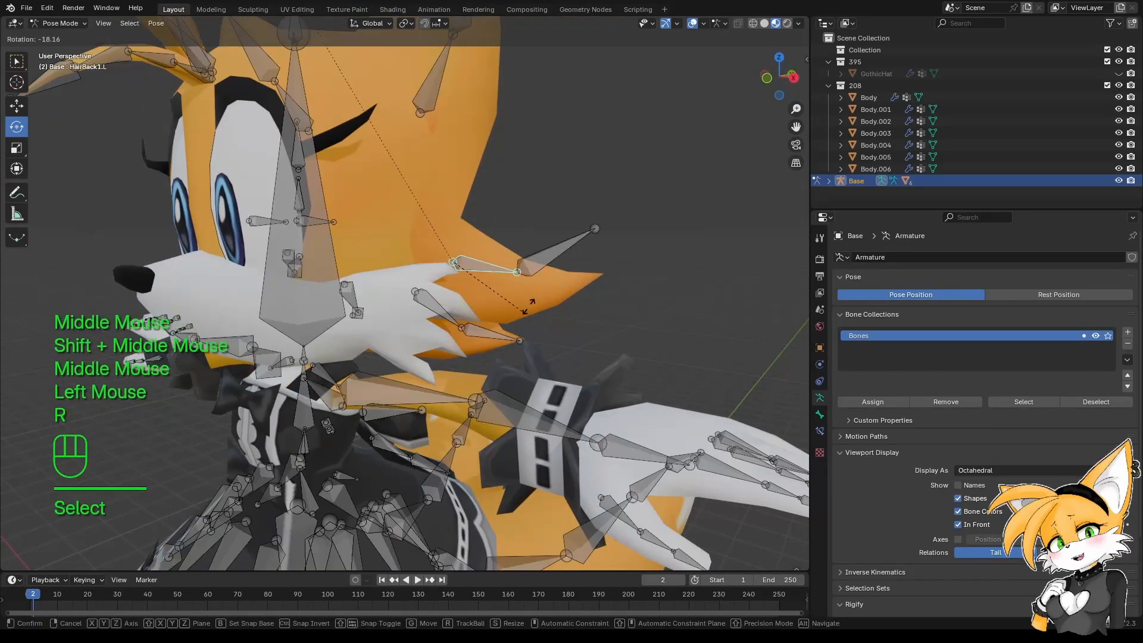
{"action": "right_click", "coordinate": [548, 243]}
Take the armature back to Object Mode, select the Body.001 head mesh and put it in Weight Paint mode.
{"action": "middle_click_drag", "start_coordinate": [548, 243], "coordinate": [485, 345], "text": "shift"}
{"action": "left_click", "coordinate": [60, 23]}
{"action": "left_click", "coordinate": [59, 37]}
{"action": "left_click", "coordinate": [454, 288]}
{"action": "left_click", "coordinate": [59, 23]}
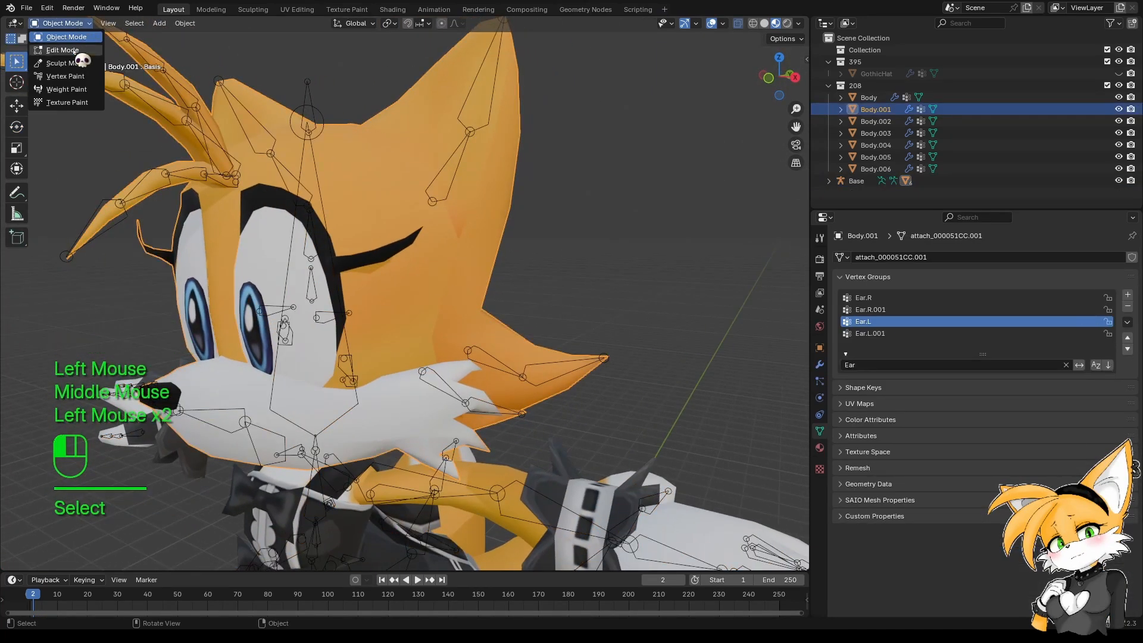
{"action": "left_click", "coordinate": [70, 87]}
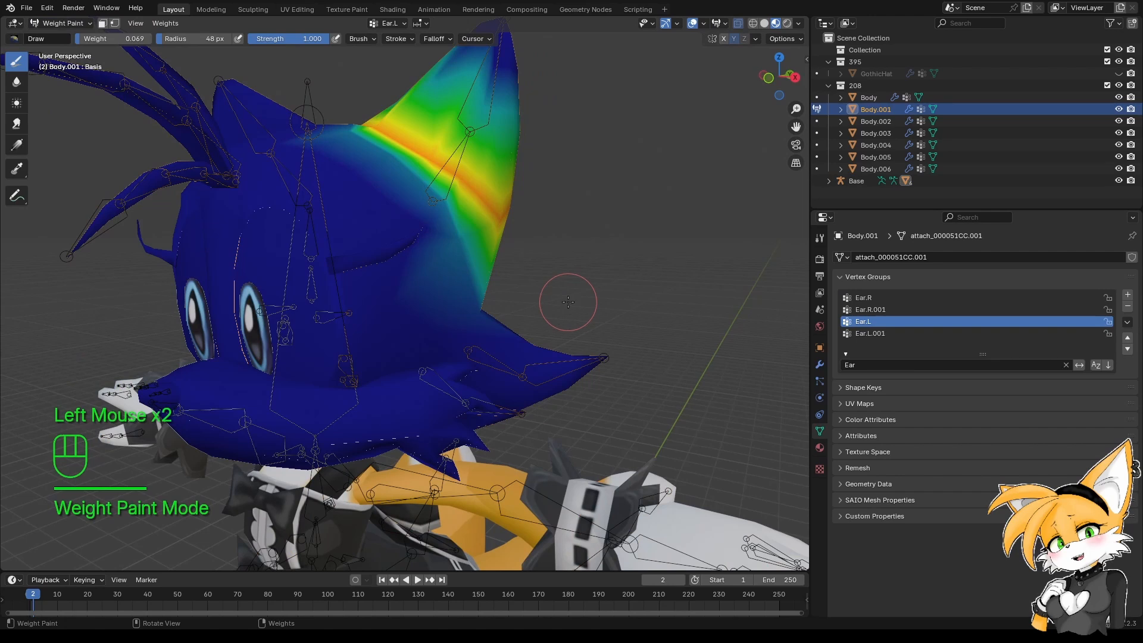
Filter the head mesh's vertex groups by "Hair" and show the weights of the Hair1 group.
{"action": "middle_click_drag", "start_coordinate": [569, 302], "coordinate": [521, 324]}
{"action": "double_click", "coordinate": [914, 365]}
{"action": "type", "text": "Hai"}
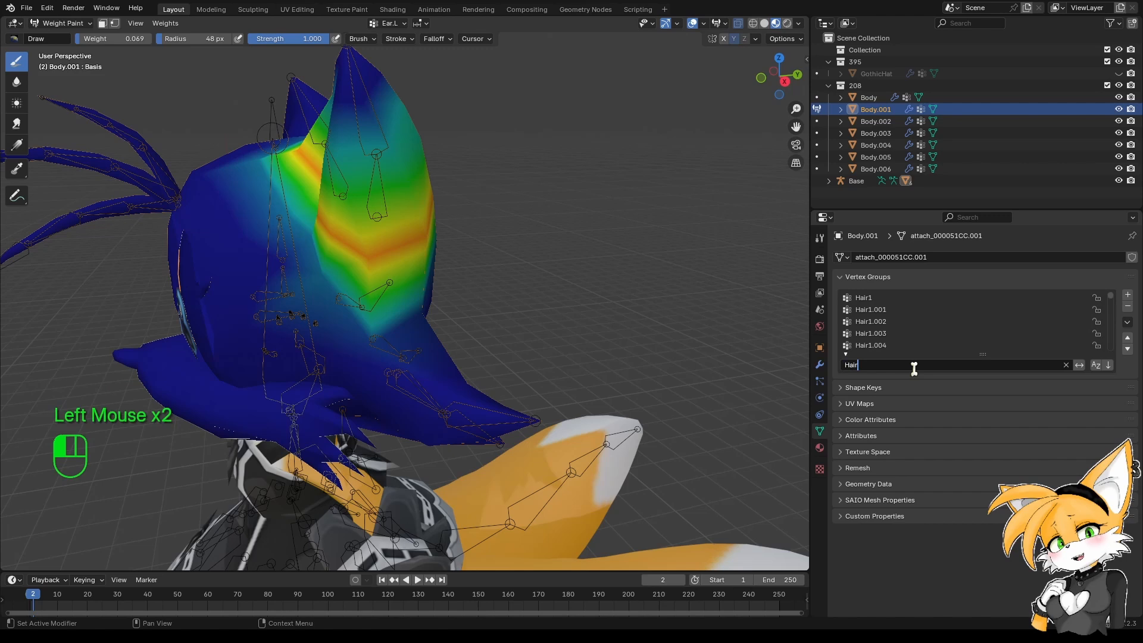
{"action": "key", "text": "Return"}
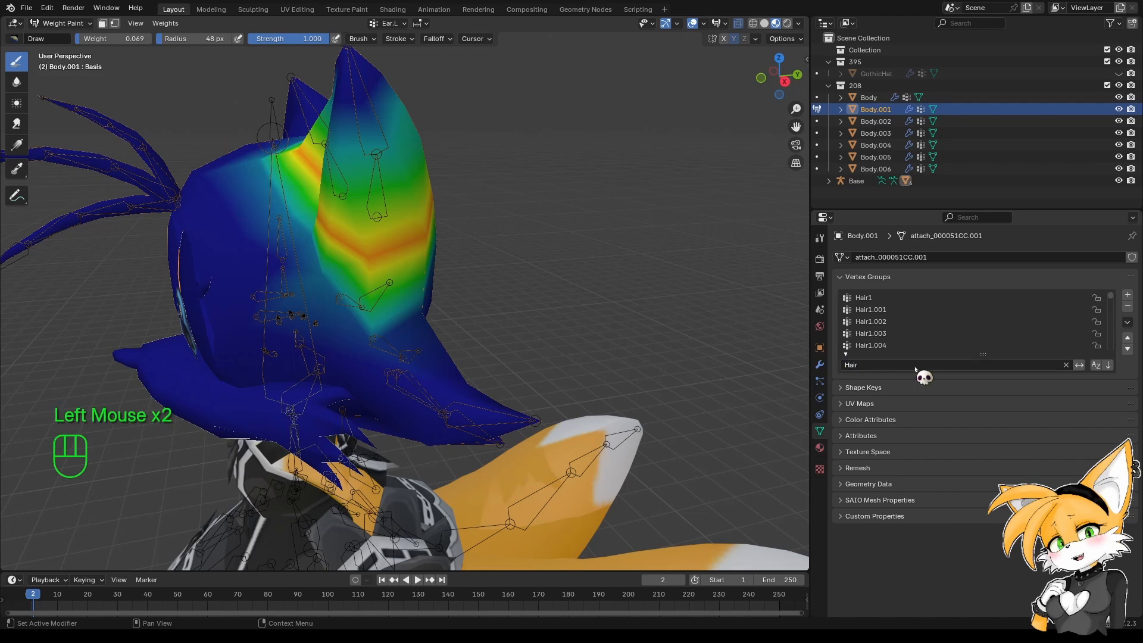
{"action": "left_click", "coordinate": [883, 299]}
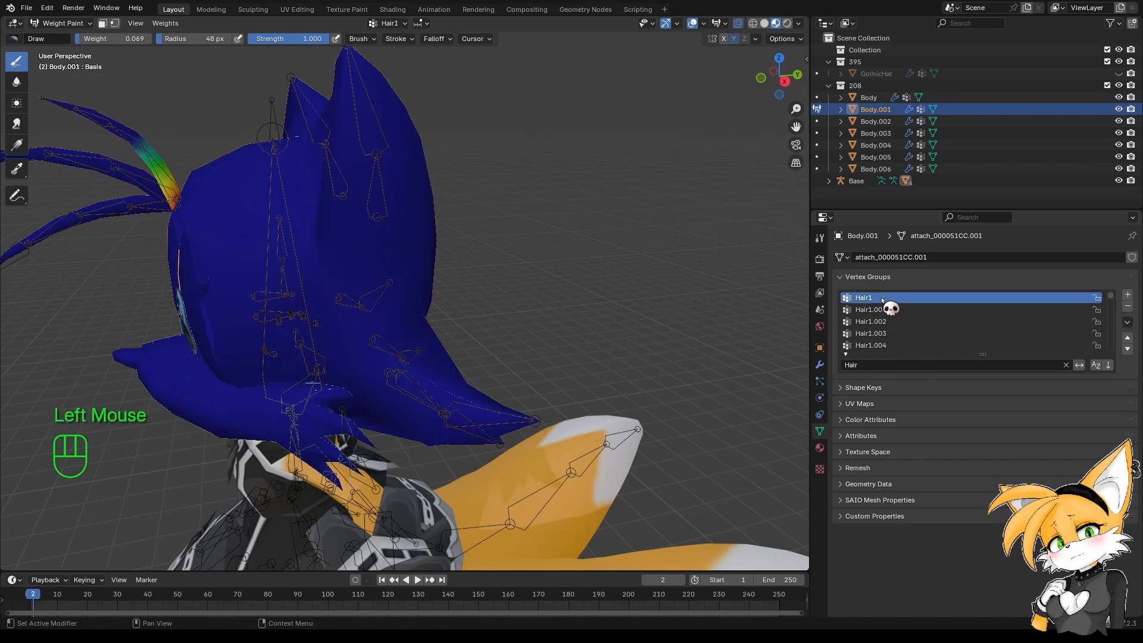
Inspect the weights of the BackHair1.L, BackHair1.L.001 and BackHair1.L.002 vertex groups on the back of the head.
{"action": "scroll", "coordinate": [875, 325], "scroll_direction": "down", "scroll_amount": 2}
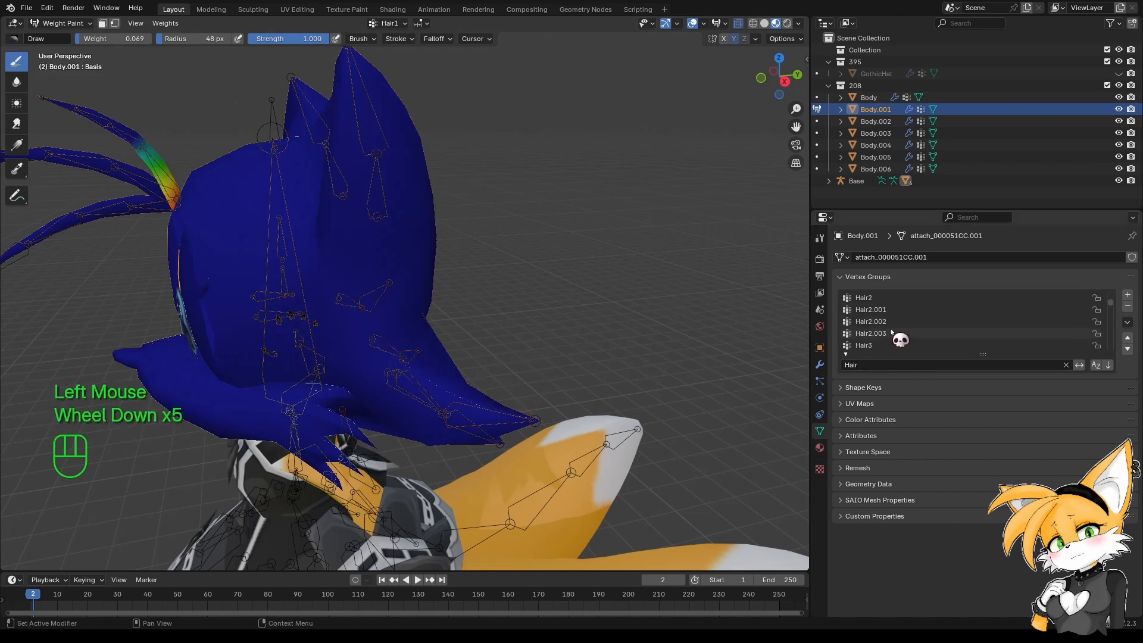
{"action": "scroll", "coordinate": [892, 332], "scroll_direction": "down", "scroll_amount": 6}
{"action": "left_click", "coordinate": [898, 309]}
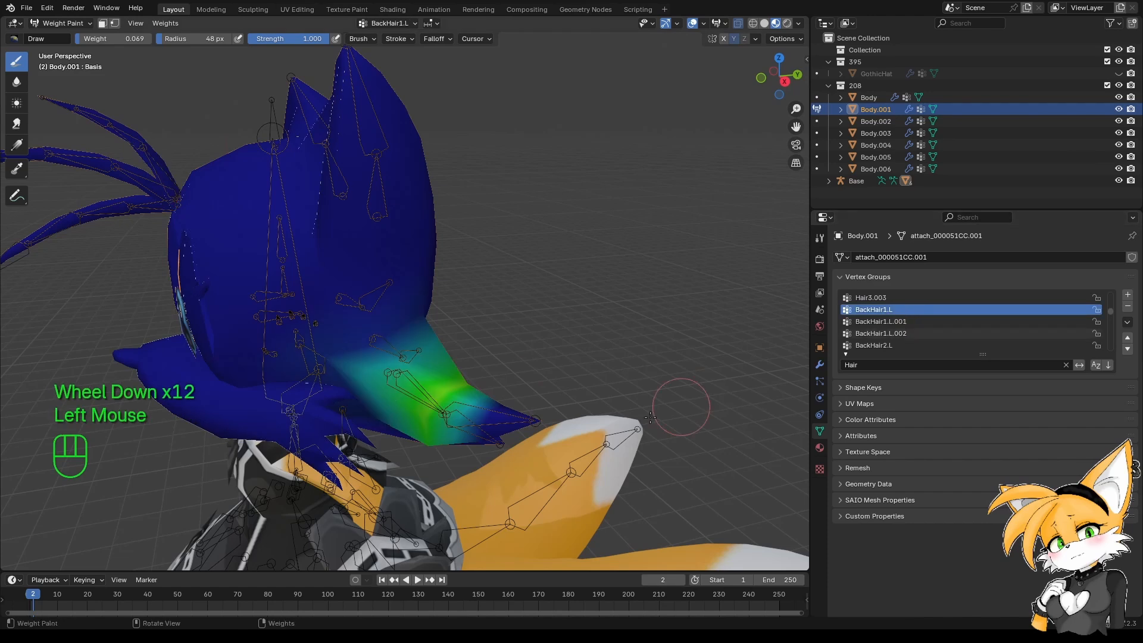
{"action": "middle_click_drag", "start_coordinate": [580, 436], "coordinate": [446, 425]}
{"action": "scroll", "coordinate": [446, 425], "scroll_direction": "up", "scroll_amount": 1}
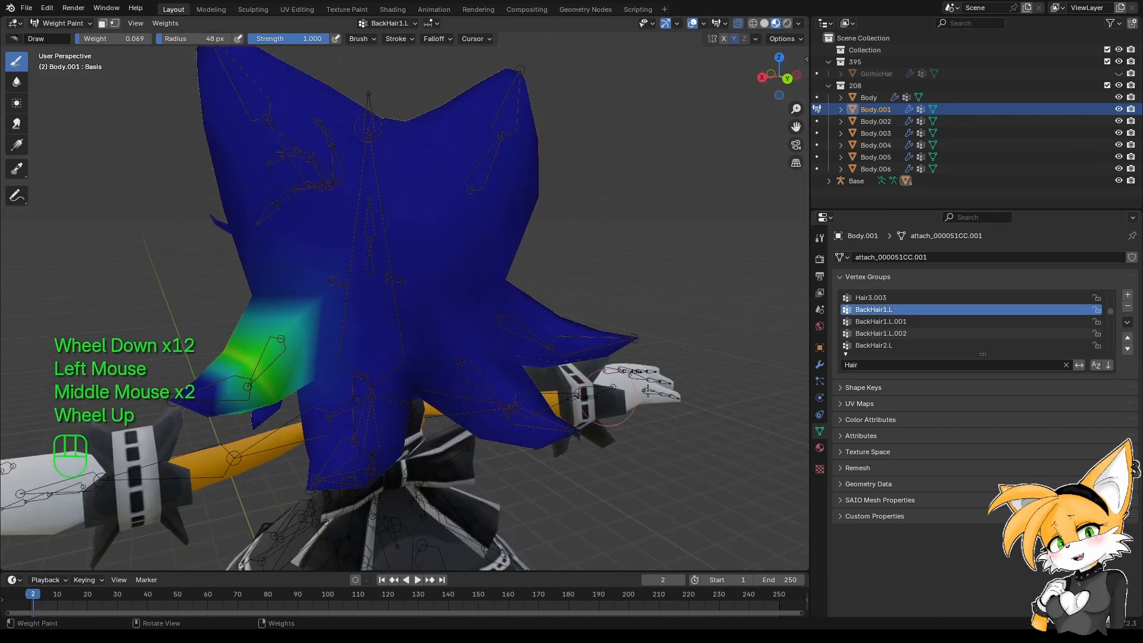
{"action": "left_click", "coordinate": [887, 325]}
{"action": "left_click", "coordinate": [888, 327]}
{"action": "left_click", "coordinate": [887, 334]}
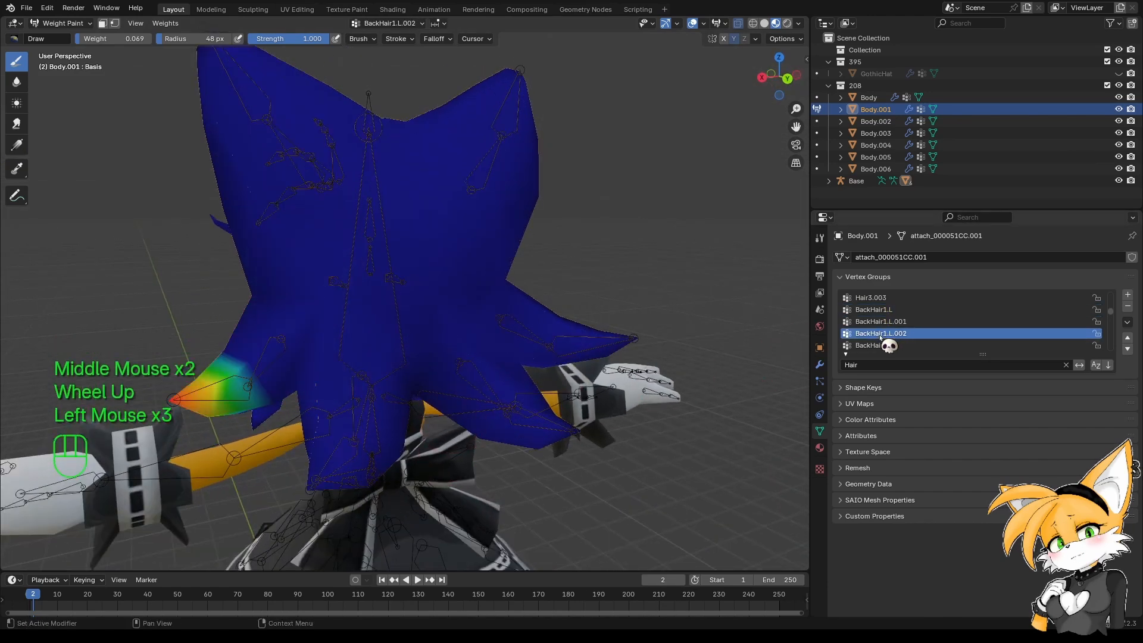
Return the head mesh to Object Mode, select the Base armature and put it in Pose Mode.
{"action": "left_click", "coordinate": [49, 23]}
{"action": "left_click", "coordinate": [62, 36]}
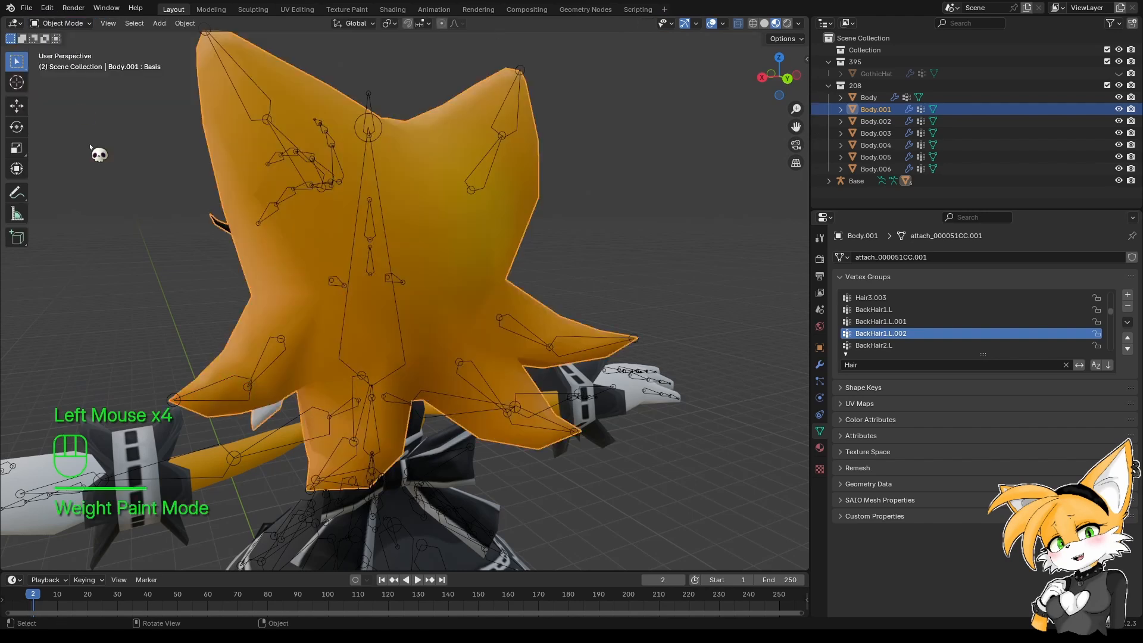
{"action": "middle_click_drag", "start_coordinate": [285, 149], "coordinate": [439, 209], "text": "shift"}
{"action": "left_click", "coordinate": [434, 264]}
{"action": "left_click", "coordinate": [428, 263]}
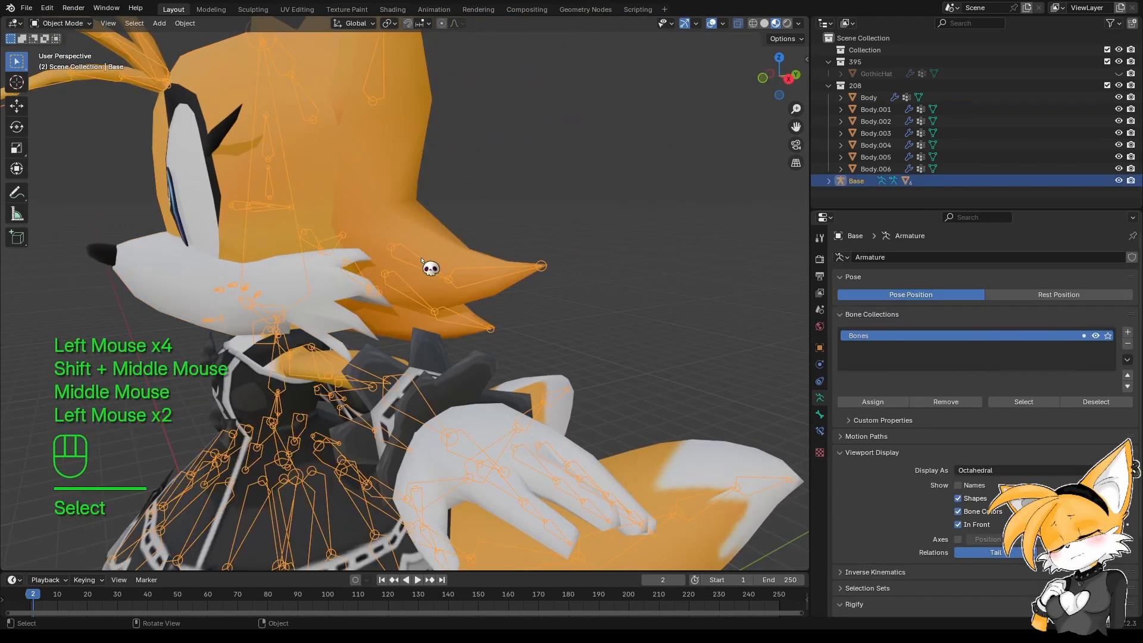
{"action": "left_click", "coordinate": [62, 23]}
{"action": "left_click", "coordinate": [62, 24]}
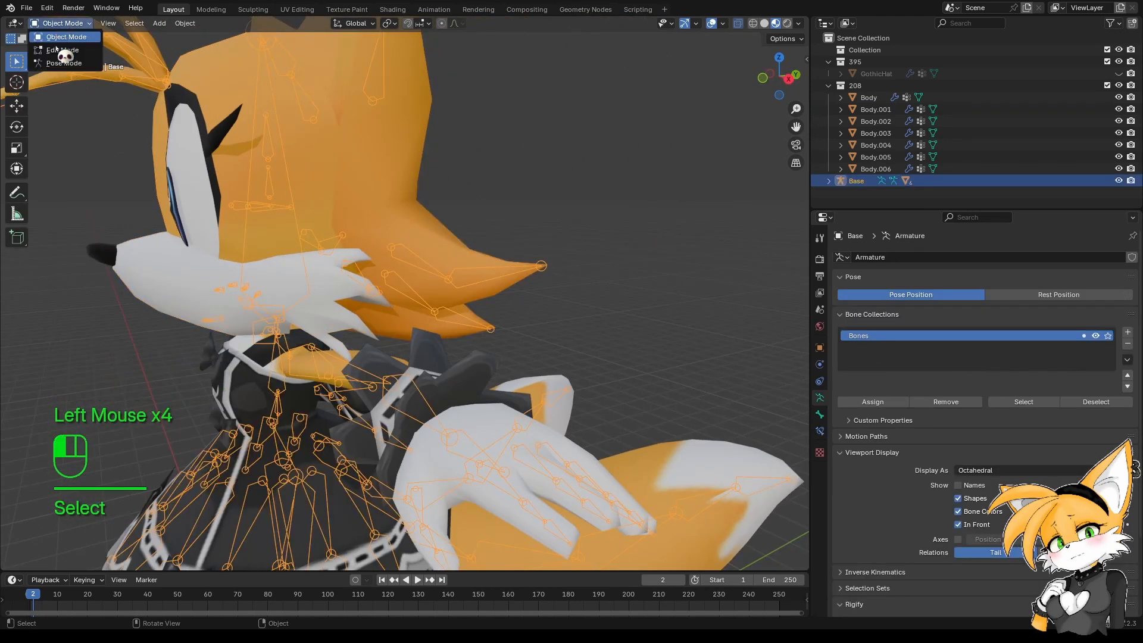
{"action": "left_click", "coordinate": [62, 63]}
Test-rotate the back hair bones on the character's left side to check which mesh parts follow them.
{"action": "key", "text": "r"}
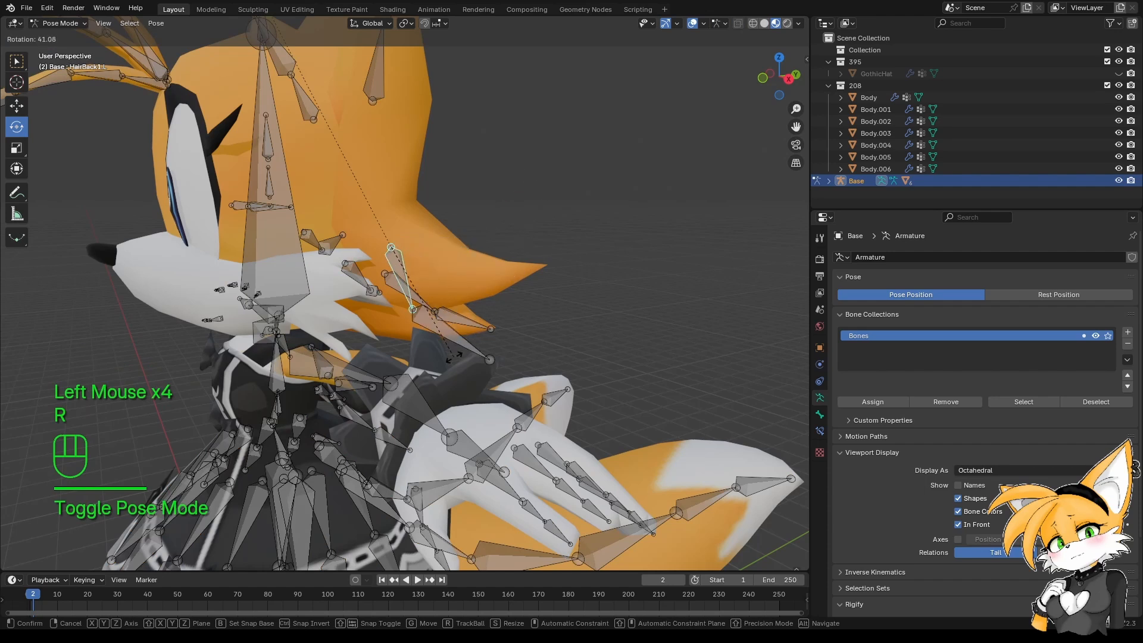
{"action": "right_click", "coordinate": [403, 302]}
{"action": "left_click", "coordinate": [407, 293]}
{"action": "key", "text": "r"}
{"action": "right_click", "coordinate": [477, 183]}
Test-rotate the HairBack2.R and HairBack1.R bones on the back of the head.
{"action": "middle_click_drag", "start_coordinate": [477, 184], "coordinate": [666, 317]}
{"action": "left_click", "coordinate": [666, 318]}
{"action": "key", "text": "r"}
{"action": "right_click", "coordinate": [703, 274]}
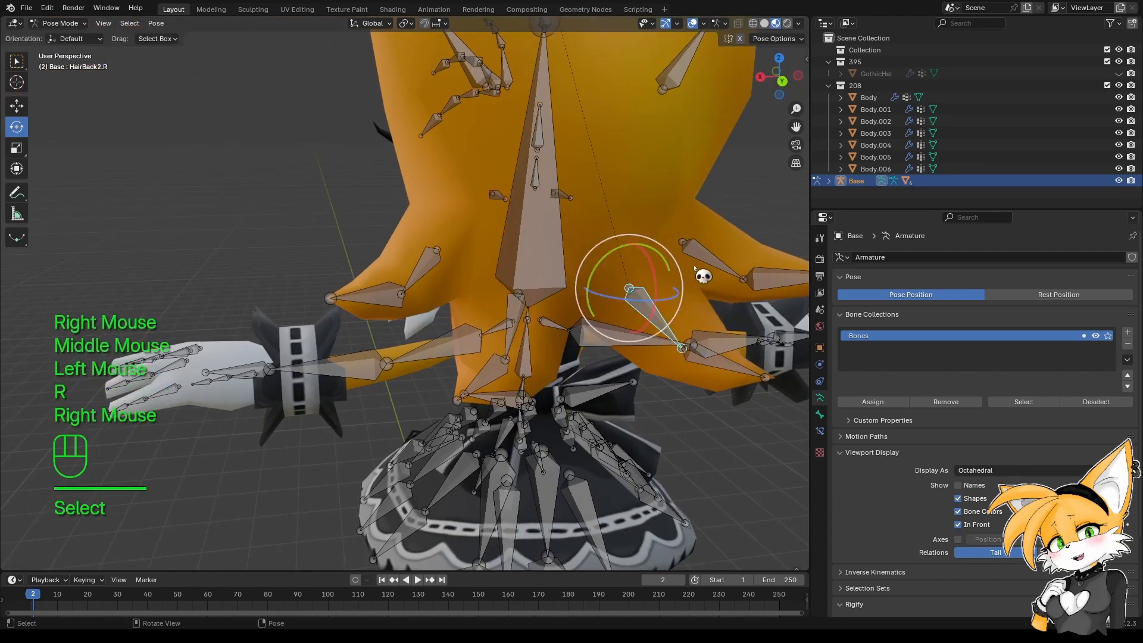
{"action": "left_click", "coordinate": [705, 262]}
{"action": "key", "text": "r"}
{"action": "right_click", "coordinate": [715, 234]}
Test-rotate the base bones of the right and left ears to check the ear deformation from behind.
{"action": "middle_click_drag", "start_coordinate": [714, 234], "coordinate": [515, 297], "text": "shift"}
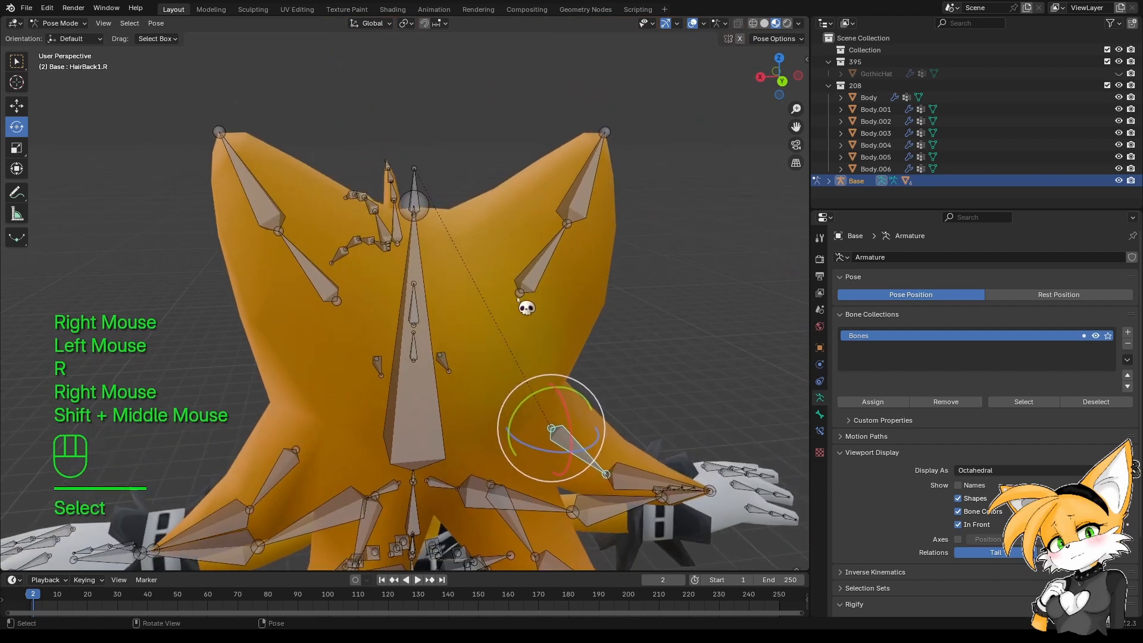
{"action": "left_click", "coordinate": [517, 295]}
{"action": "key", "text": "r"}
{"action": "right_click", "coordinate": [597, 250]}
{"action": "left_click", "coordinate": [309, 258]}
{"action": "key", "text": "r"}
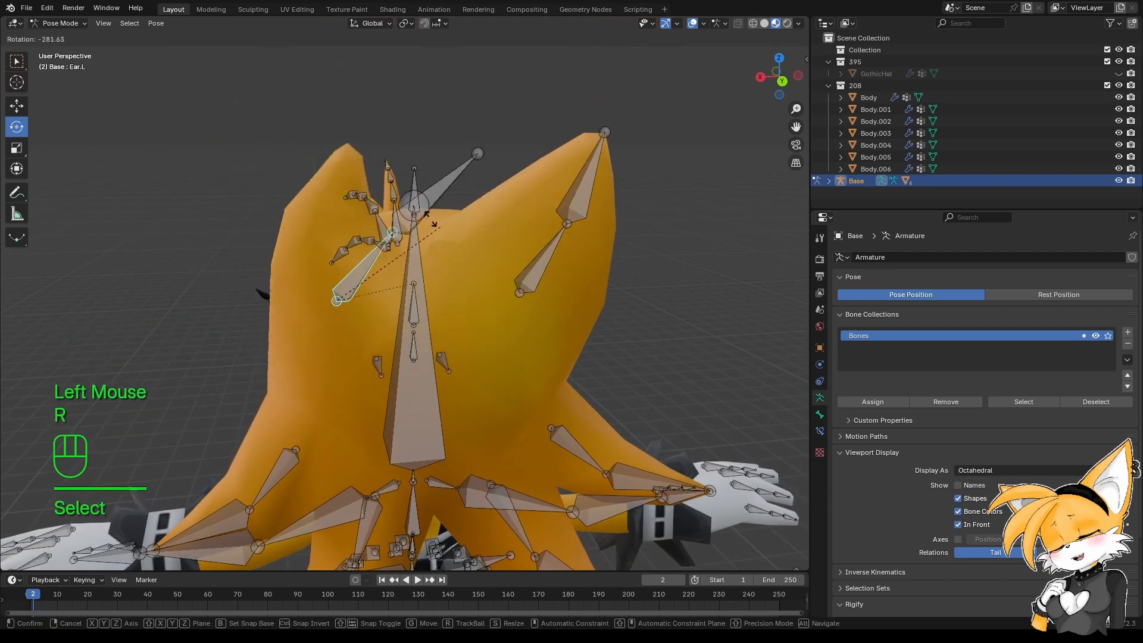
{"action": "right_click", "coordinate": [255, 255]}
Test-rotate the UpperArm.L bone and a neighbouring bone to check how the mesh follows.
{"action": "middle_click_drag", "start_coordinate": [255, 255], "coordinate": [459, 337], "text": "shift"}
{"action": "left_click", "coordinate": [462, 342]}
{"action": "key", "text": "r"}
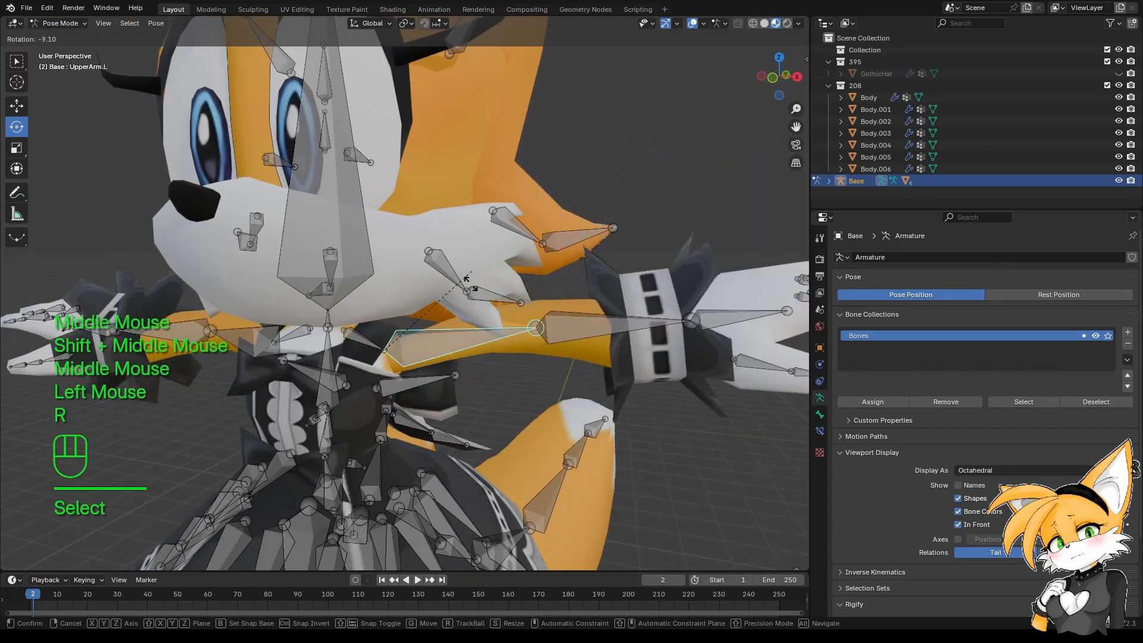
{"action": "right_click", "coordinate": [331, 289]}
{"action": "middle_click_drag", "start_coordinate": [331, 289], "coordinate": [390, 319], "text": "shift"}
{"action": "left_click", "coordinate": [428, 322]}
{"action": "key", "text": "r"}
{"action": "right_click", "coordinate": [429, 334]}
Try rotating the Eye.L bone, including about a single axis, and undo the rotation.
{"action": "scroll", "coordinate": [410, 360], "scroll_direction": "down", "scroll_amount": 2}
{"action": "left_click", "coordinate": [392, 314]}
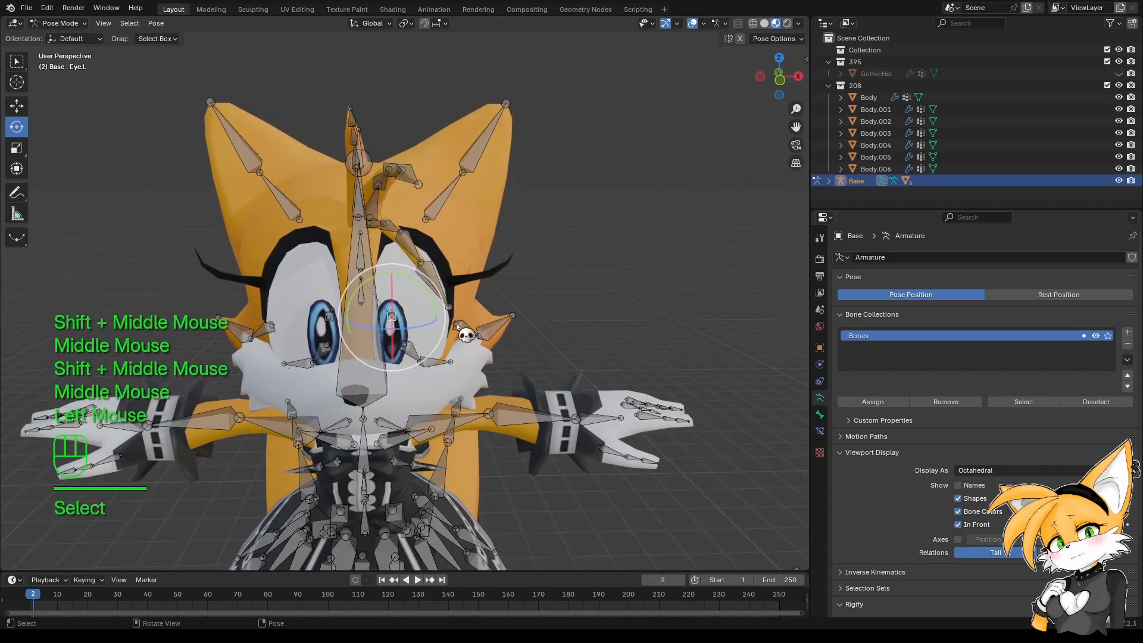
{"action": "key", "text": "r"}
{"action": "right_click", "coordinate": [464, 353]}
{"action": "mouse_move", "coordinate": [421, 327]}
{"action": "left_mouse_down"}
{"action": "mouse_move", "coordinate": [439, 325]}
{"action": "mouse_move", "coordinate": [401, 328]}
{"action": "mouse_move", "coordinate": [441, 327]}
{"action": "left_mouse_up"}
{"action": "key", "text": "ctrl+z"}
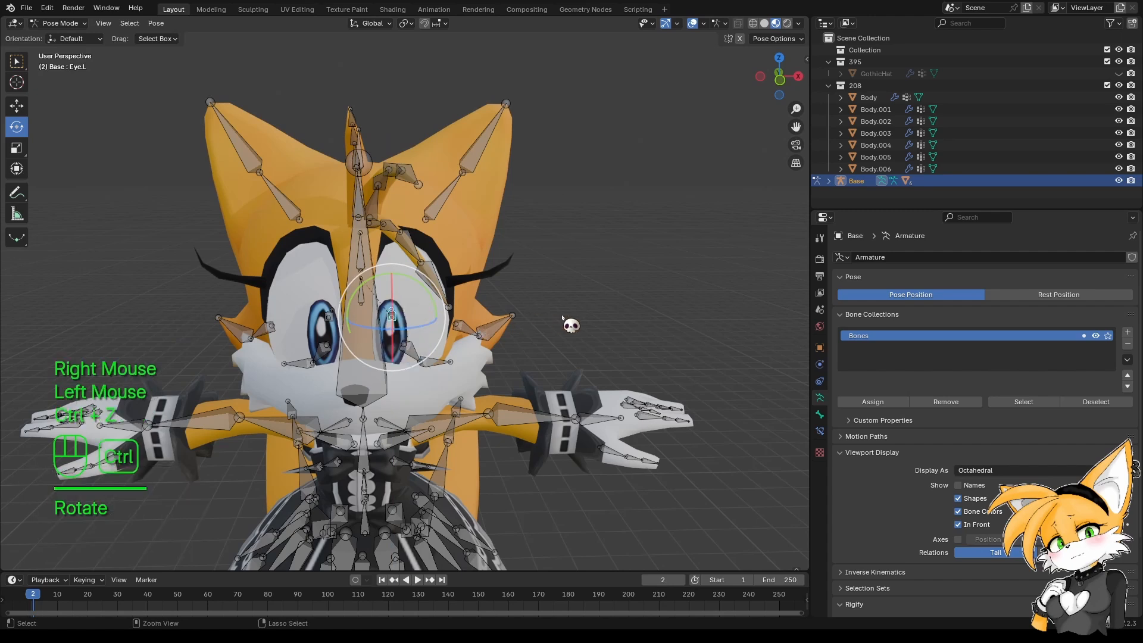
Return the armature to Object Mode and select the Body mesh with the dress.
{"action": "left_click", "coordinate": [54, 26]}
{"action": "left_click", "coordinate": [60, 37]}
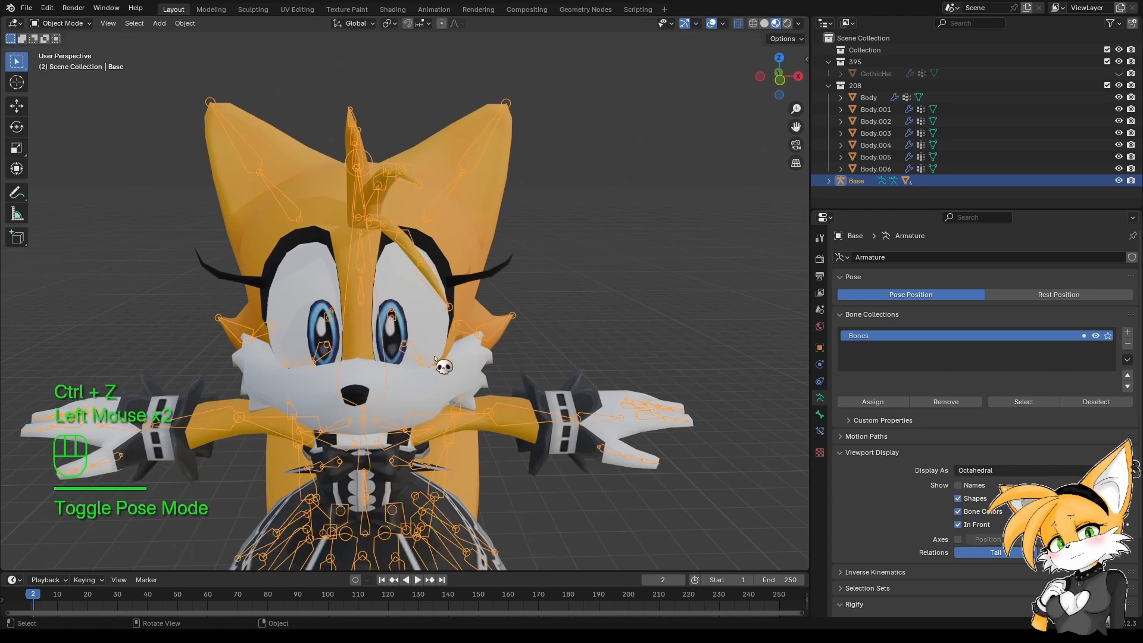
{"action": "middle_click_drag", "start_coordinate": [434, 358], "coordinate": [422, 281], "text": "shift"}
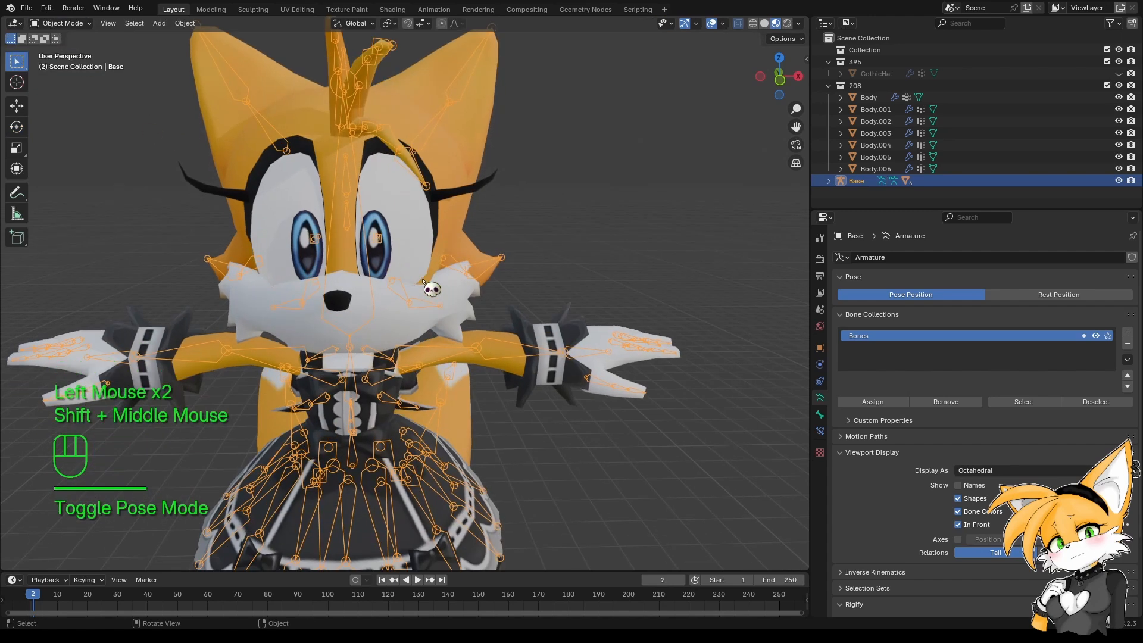
{"action": "middle_click_drag", "start_coordinate": [429, 285], "coordinate": [262, 390], "text": "shift"}
{"action": "left_click", "coordinate": [491, 398]}
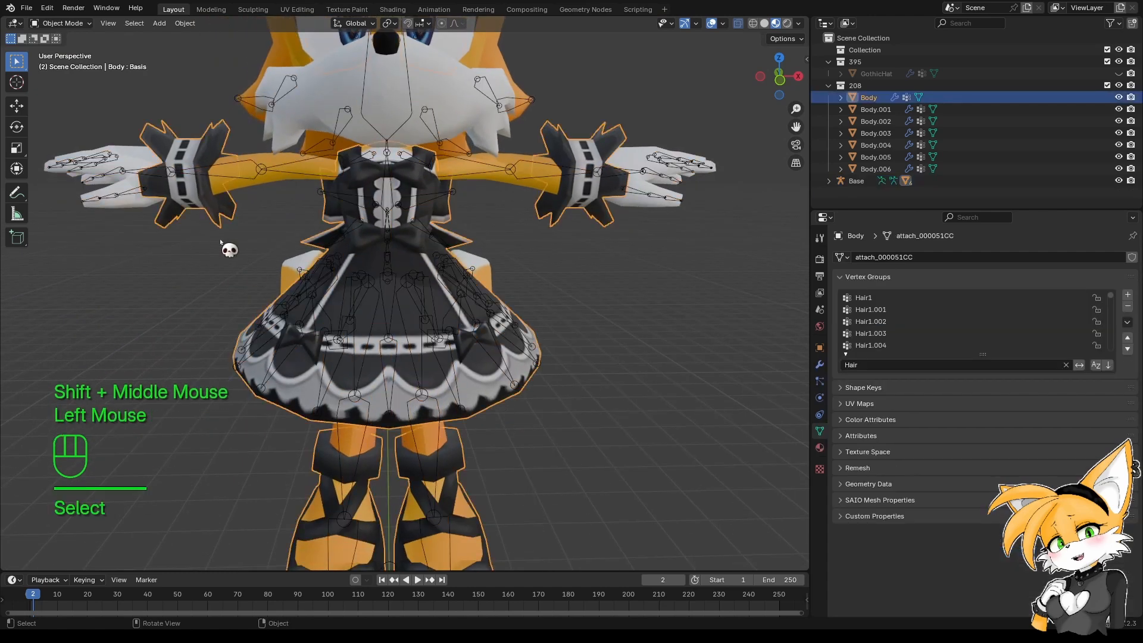
{"action": "left_click", "coordinate": [59, 23]}
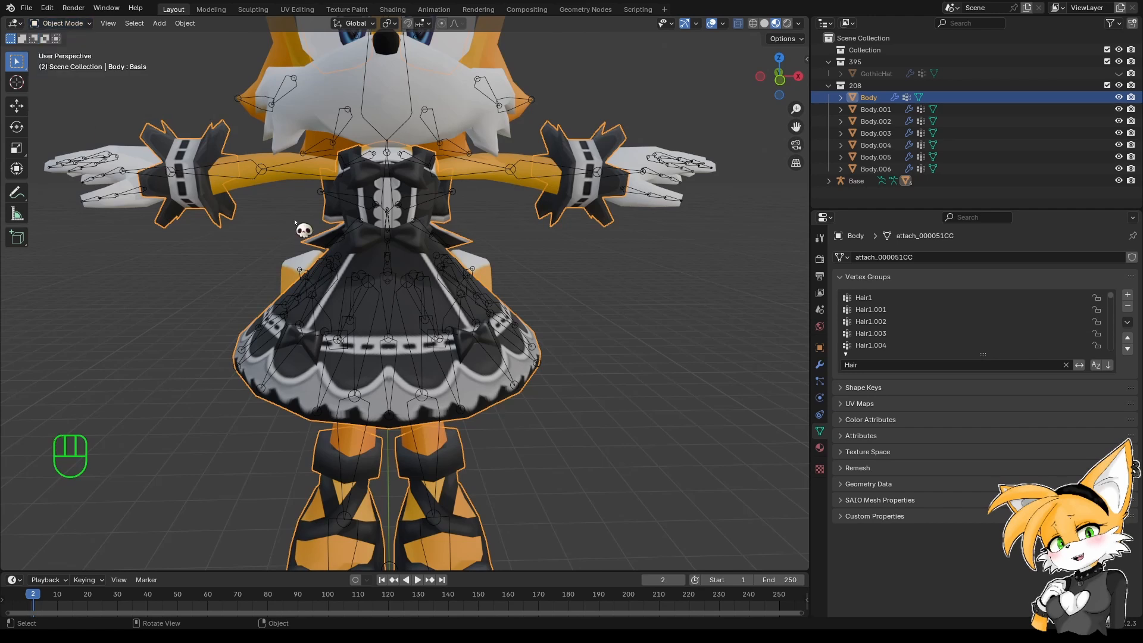
Examine the dress, cuffs, tails, legs and shoes of the character from several sides.
{"action": "middle_click_drag", "start_coordinate": [301, 235], "coordinate": [518, 388], "text": "shift"}
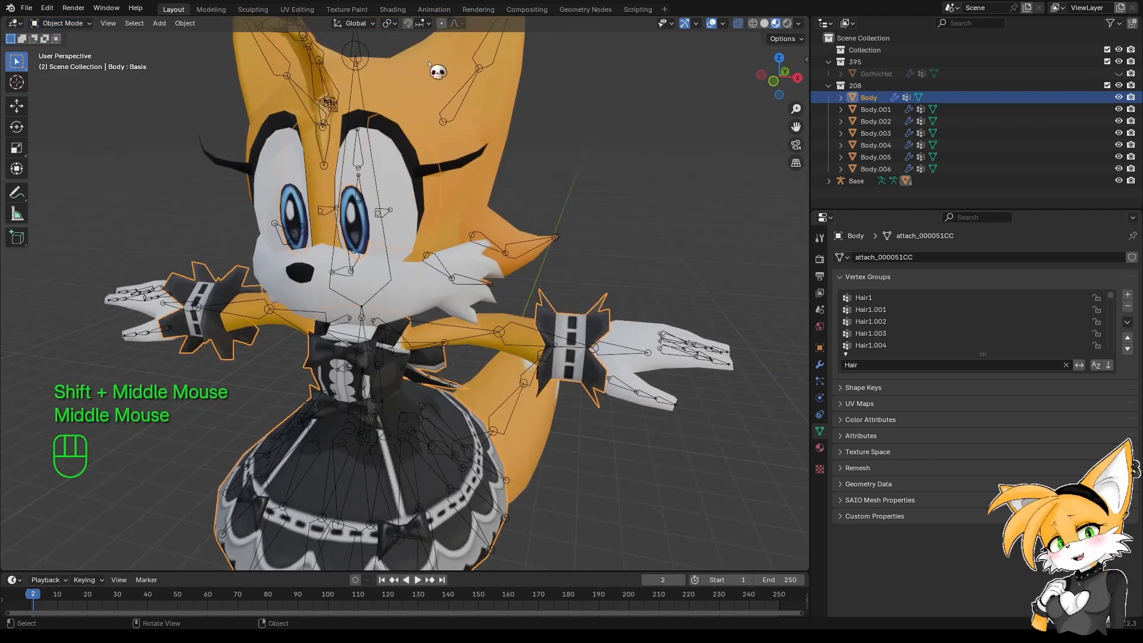
{"action": "middle_click_drag", "start_coordinate": [382, 186], "coordinate": [304, 158]}
{"action": "middle_click_drag", "start_coordinate": [489, 292], "coordinate": [510, 160], "text": "shift"}
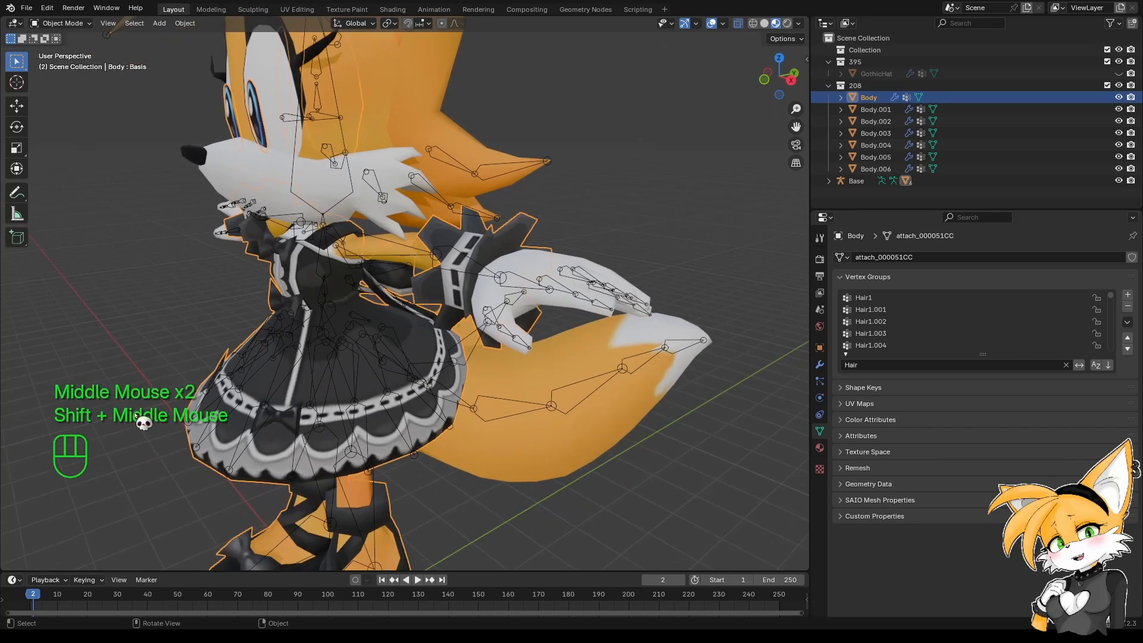
{"action": "middle_click_drag", "start_coordinate": [134, 413], "coordinate": [256, 369], "text": "shift"}
{"action": "middle_click_drag", "start_coordinate": [256, 369], "coordinate": [369, 358]}
{"action": "middle_click_drag", "start_coordinate": [369, 358], "coordinate": [373, 210], "text": "shift"}
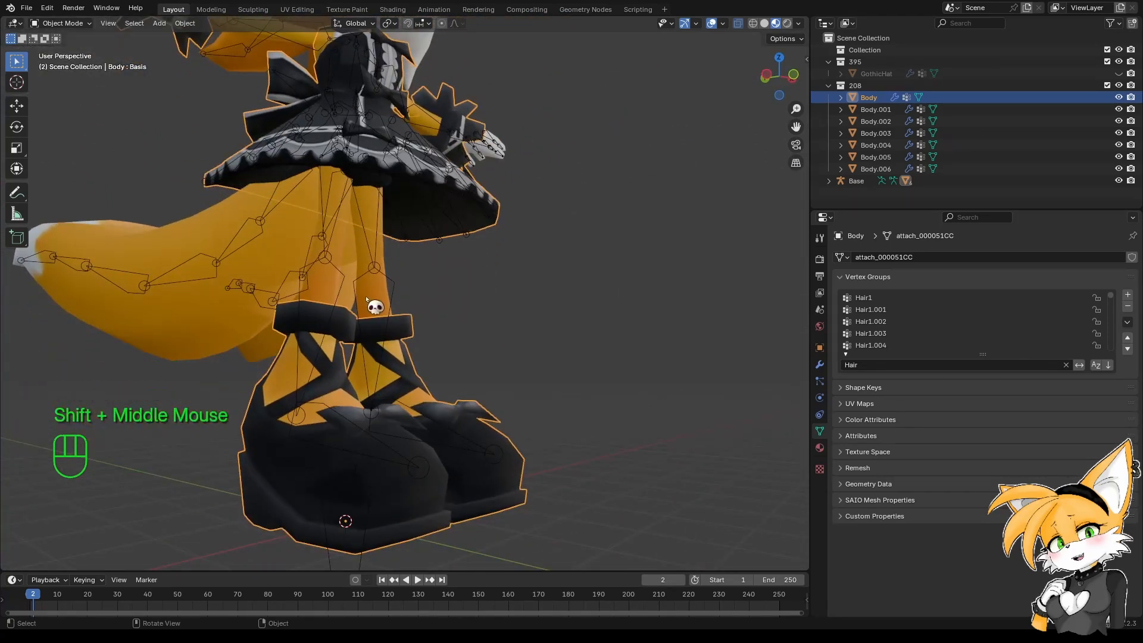
{"action": "middle_click_drag", "start_coordinate": [356, 273], "coordinate": [384, 240]}
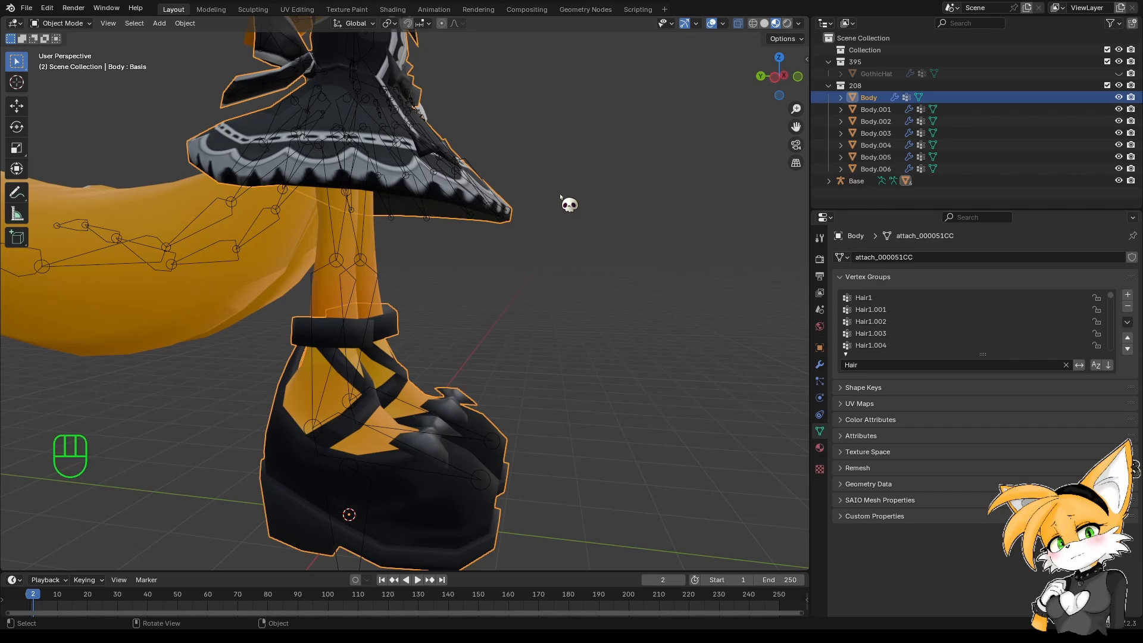
{"action": "middle_click_drag", "start_coordinate": [560, 197], "coordinate": [296, 245]}
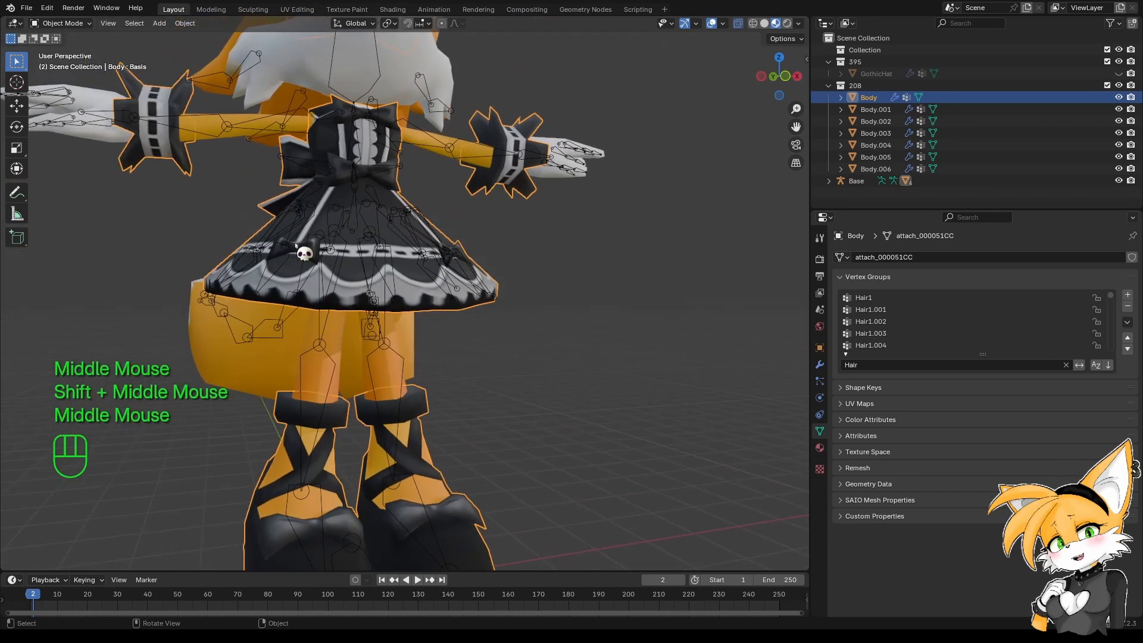
{"action": "middle_click_drag", "start_coordinate": [402, 352], "coordinate": [375, 381], "text": "shift"}
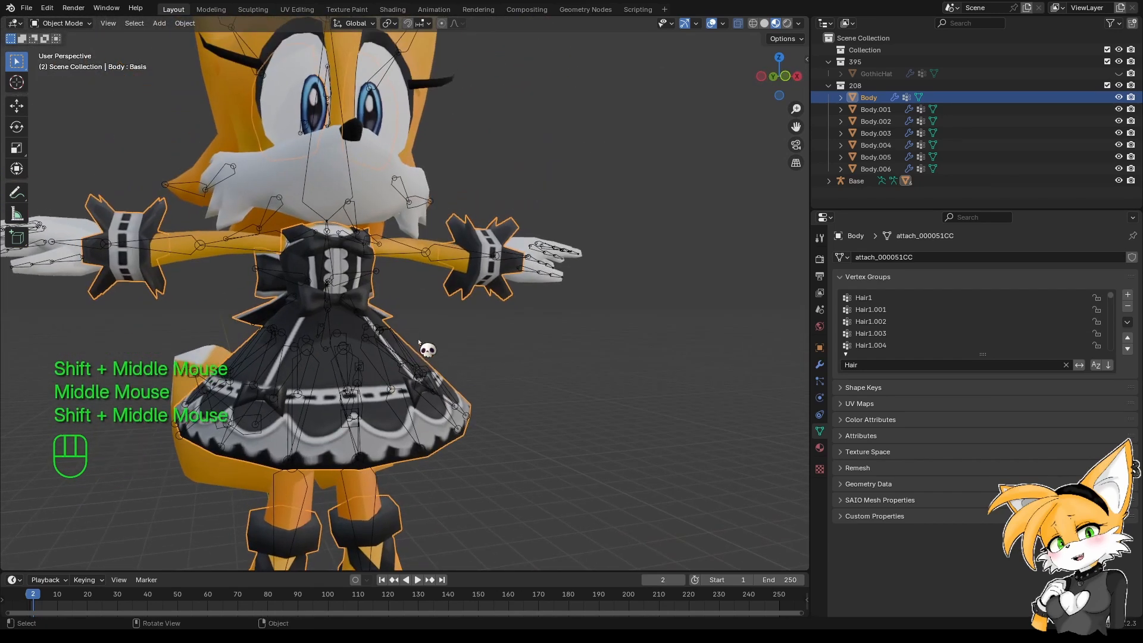
{"action": "middle_click_drag", "start_coordinate": [419, 350], "coordinate": [383, 343]}
{"action": "left_click", "coordinate": [332, 452]}
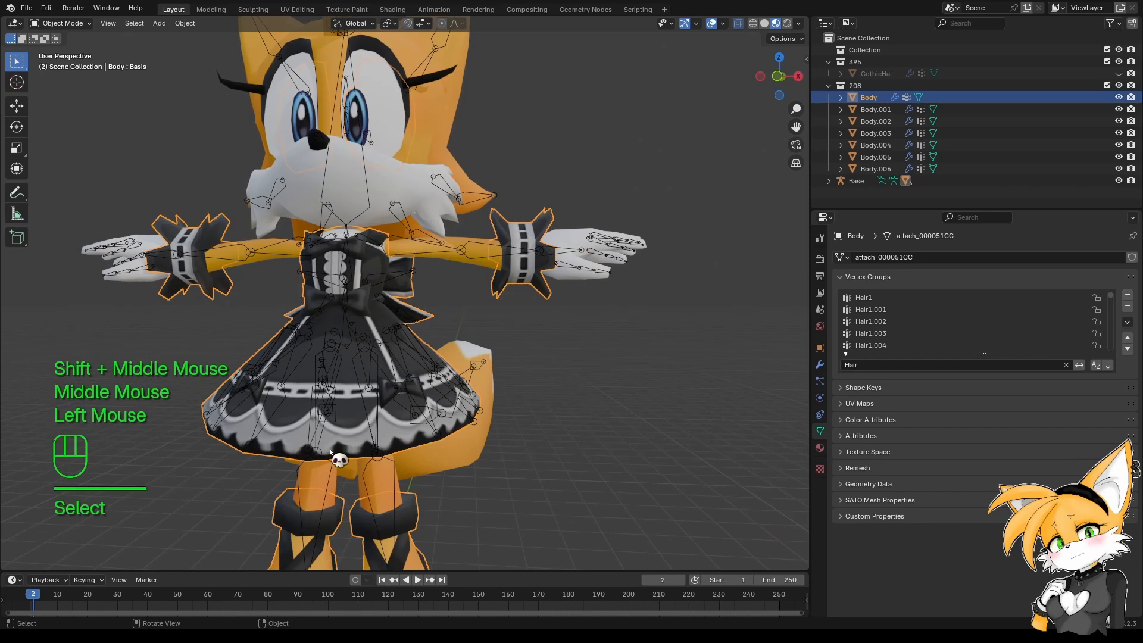
Switch the Body mesh to Weight Paint mode and filter its vertex groups by "dress".
{"action": "left_click", "coordinate": [62, 23]}
{"action": "left_click", "coordinate": [55, 90]}
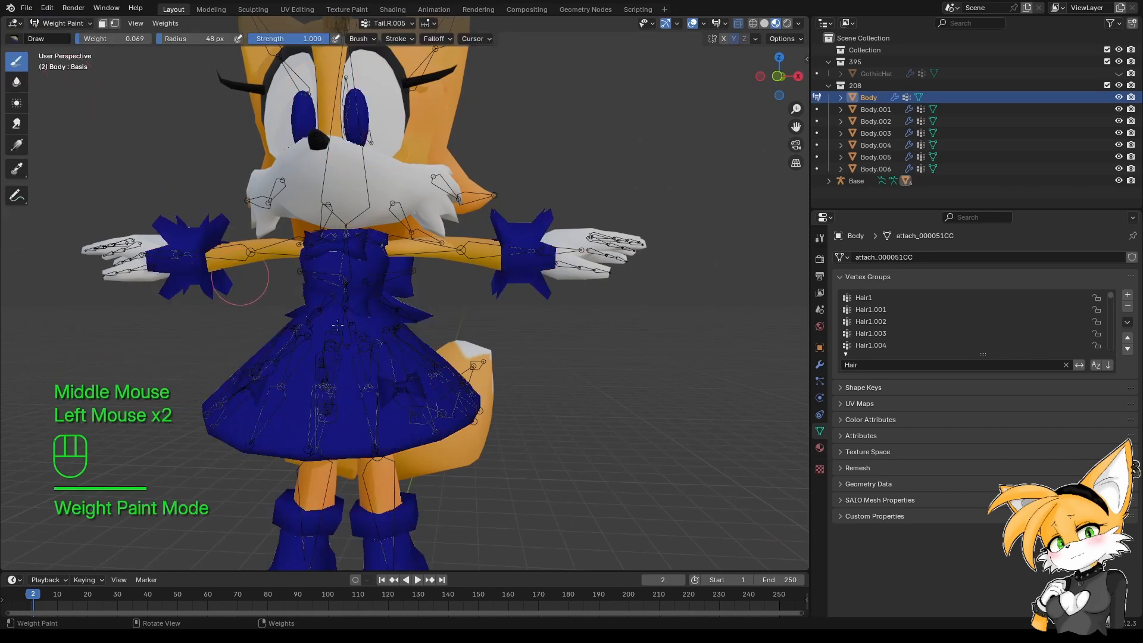
{"action": "left_click", "coordinate": [893, 365]}
{"action": "type", "text": "dress"}
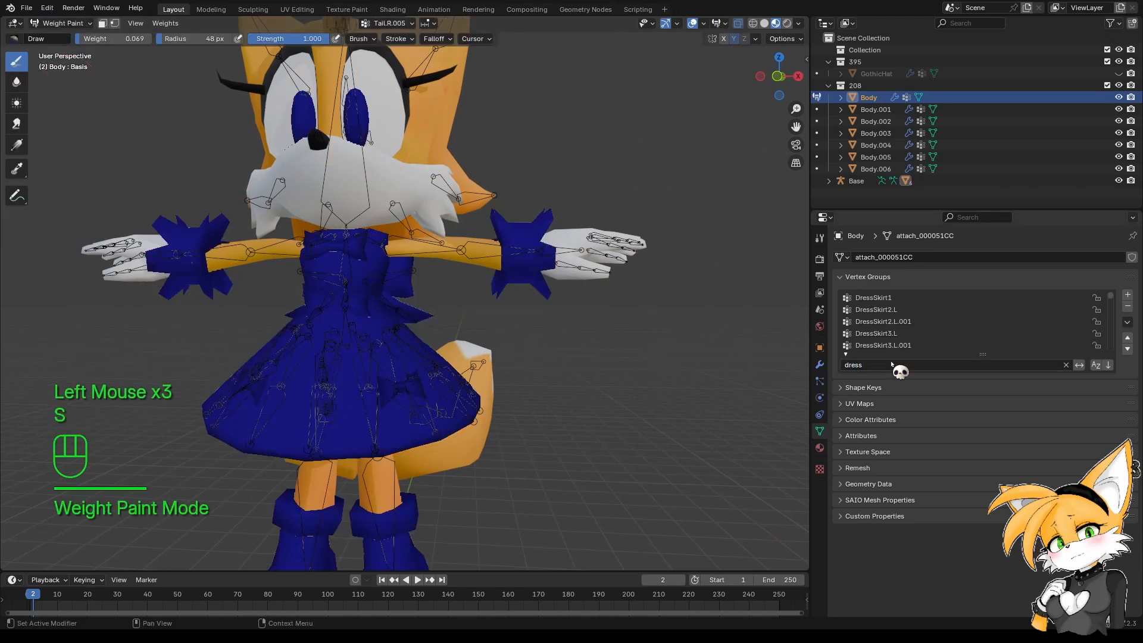
Examine the skirt weights of the vertex groups from DressSkirt1 through DressSkirt3.L.001 one after another.
{"action": "left_click", "coordinate": [897, 298]}
{"action": "middle_click_drag", "start_coordinate": [523, 465], "coordinate": [577, 442], "text": "shift"}
{"action": "middle_click_drag", "start_coordinate": [483, 390], "coordinate": [684, 368]}
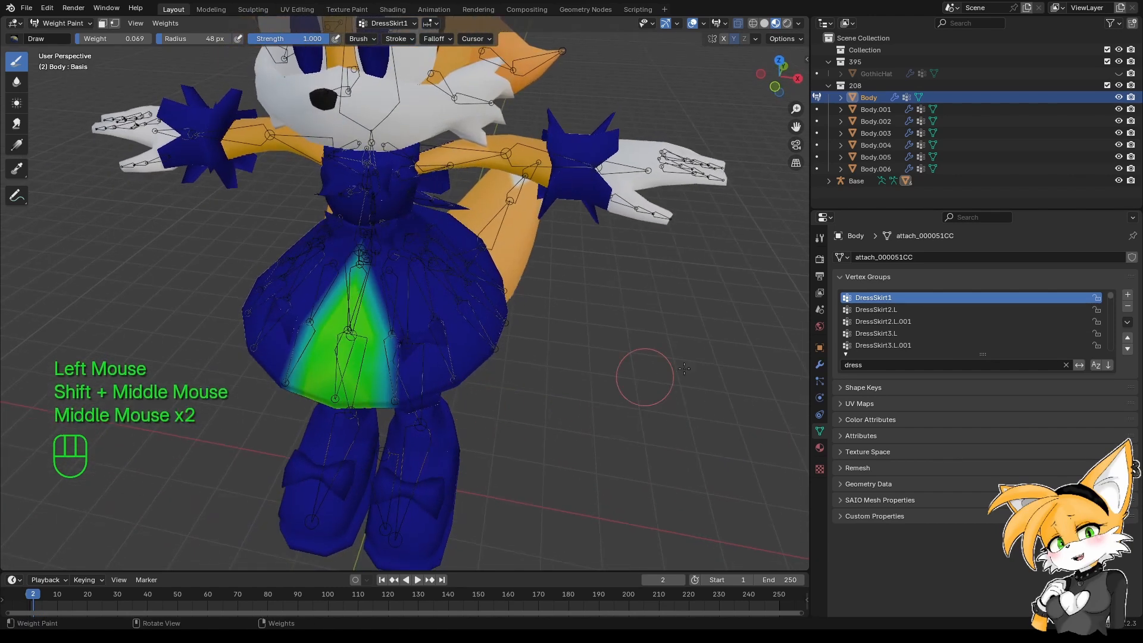
{"action": "left_click", "coordinate": [870, 310]}
{"action": "left_click", "coordinate": [878, 323]}
{"action": "left_click", "coordinate": [878, 333]}
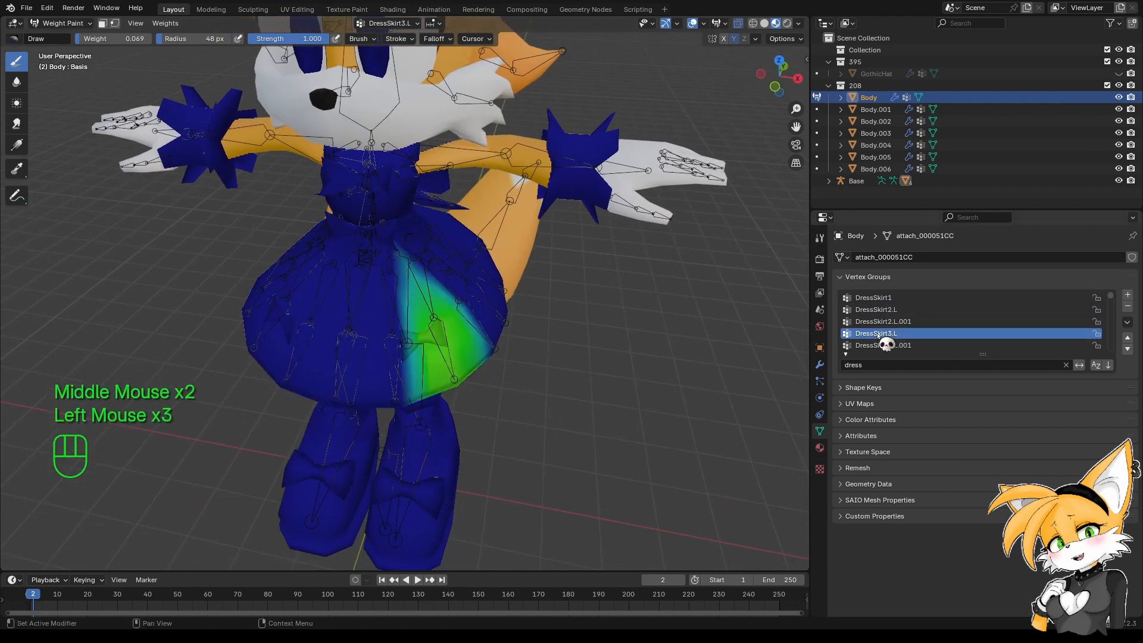
{"action": "left_click", "coordinate": [879, 345]}
{"action": "mouse_move", "coordinate": [411, 458]}
{"action": "middle_mouse_down"}
{"action": "mouse_move", "coordinate": [317, 457]}
{"action": "mouse_move", "coordinate": [399, 443]}
{"action": "middle_mouse_up"}
{"action": "scroll", "coordinate": [316, 456], "scroll_direction": "up", "scroll_amount": 2}
Compare the weight areas of DressSkirt1, DressSkirt2.L and DressSkirt2.L.001 on the skirt from several angles.
{"action": "left_click", "coordinate": [910, 321]}
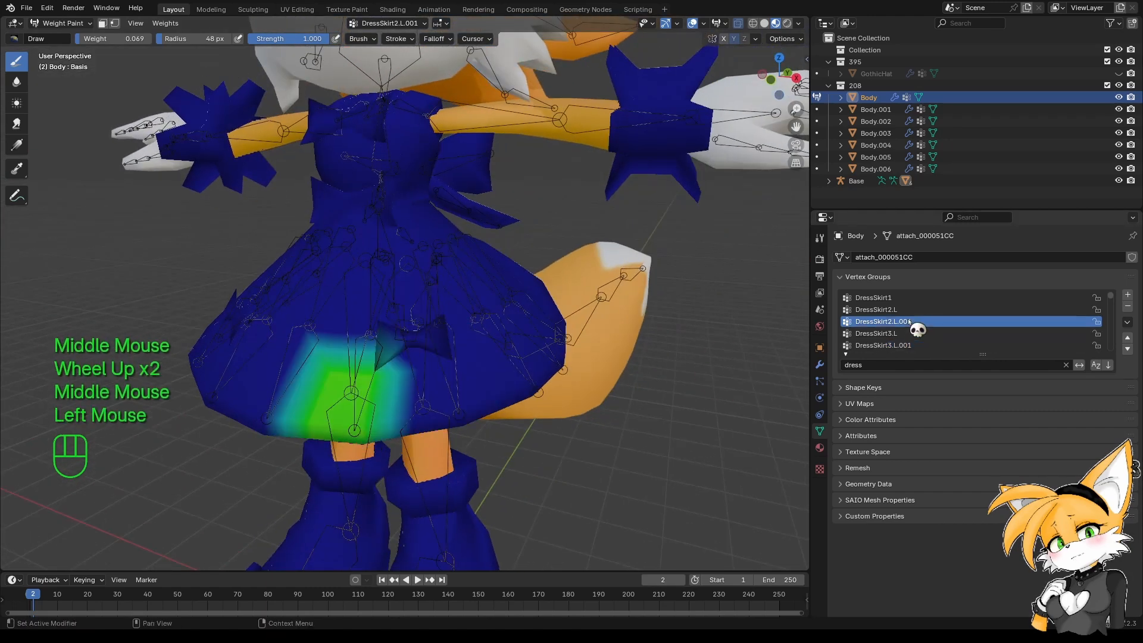
{"action": "left_click", "coordinate": [896, 298]}
{"action": "middle_click_drag", "start_coordinate": [417, 358], "coordinate": [301, 362]}
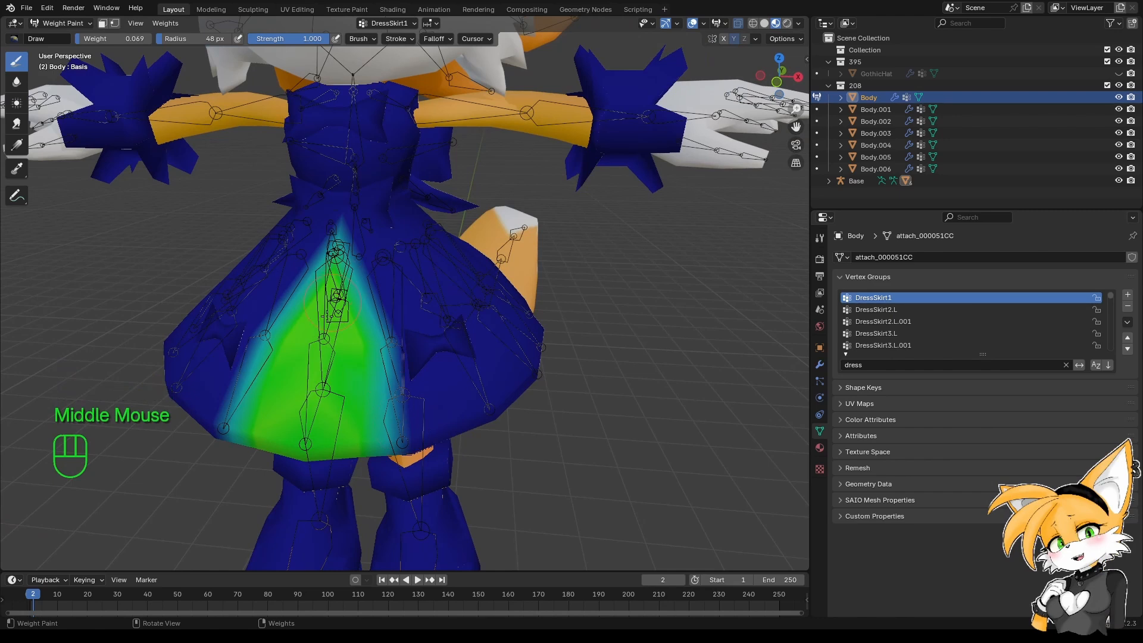
{"action": "left_click", "coordinate": [896, 310]}
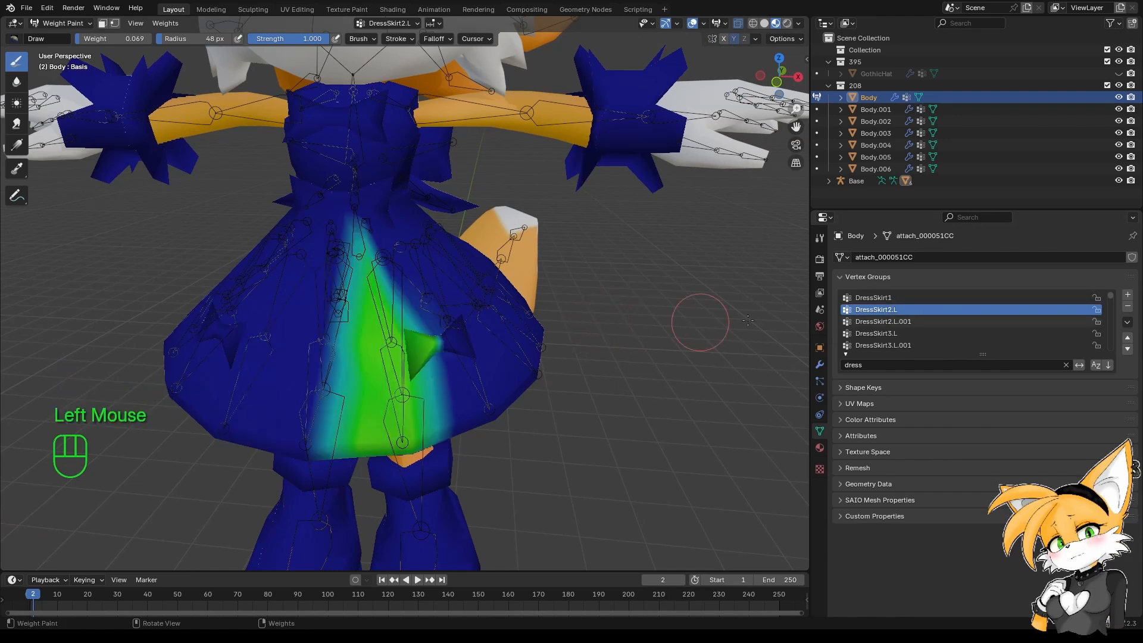
{"action": "middle_click_drag", "start_coordinate": [617, 342], "coordinate": [709, 346]}
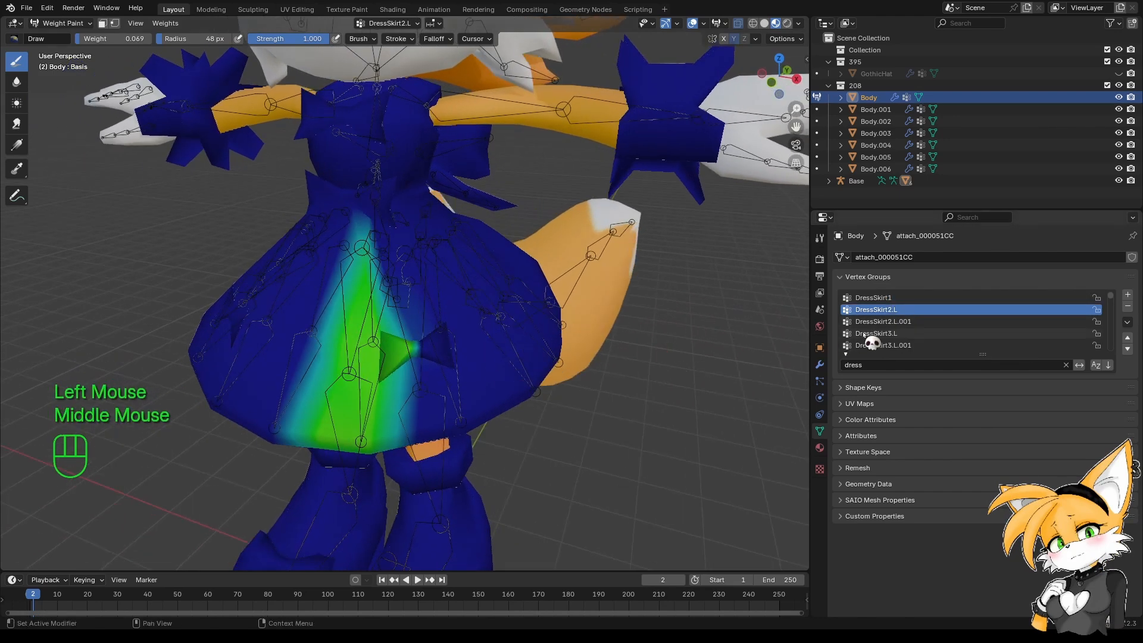
{"action": "left_click", "coordinate": [883, 322]}
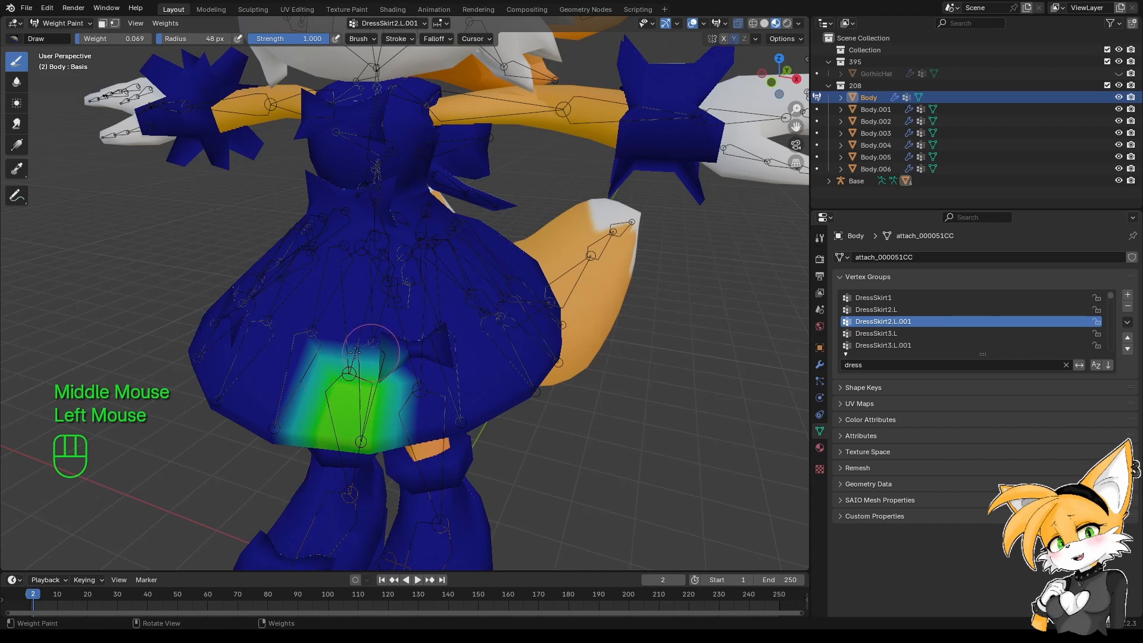
{"action": "middle_click_drag", "start_coordinate": [355, 352], "coordinate": [454, 321]}
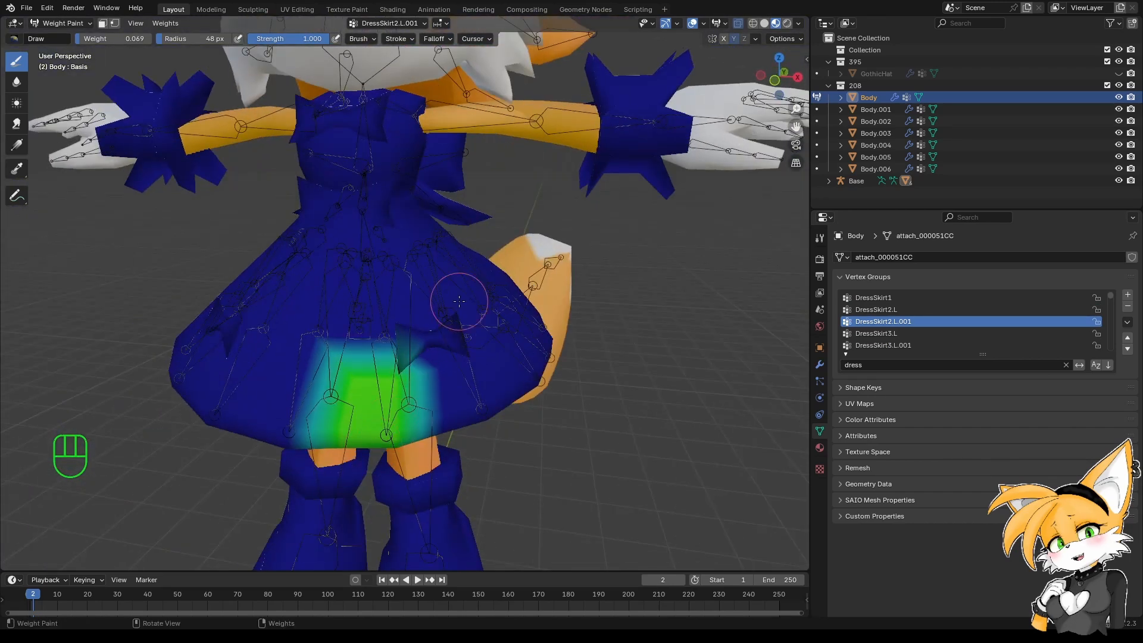
{"action": "left_click", "coordinate": [886, 309]}
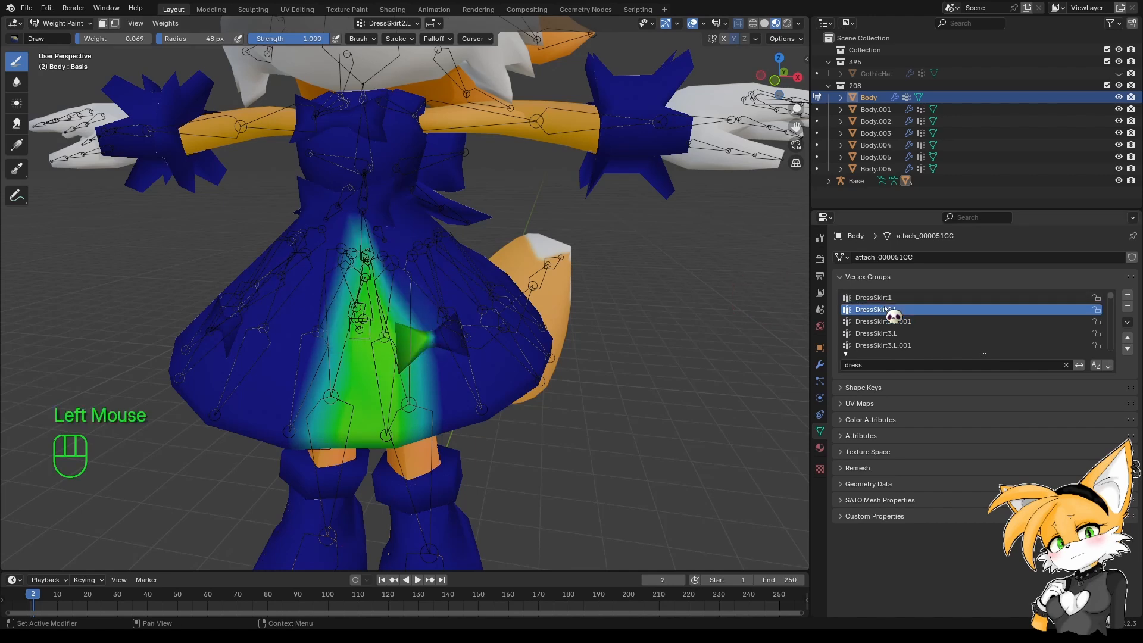
{"action": "middle_click_drag", "start_coordinate": [605, 364], "coordinate": [744, 346]}
{"action": "left_click", "coordinate": [886, 298]}
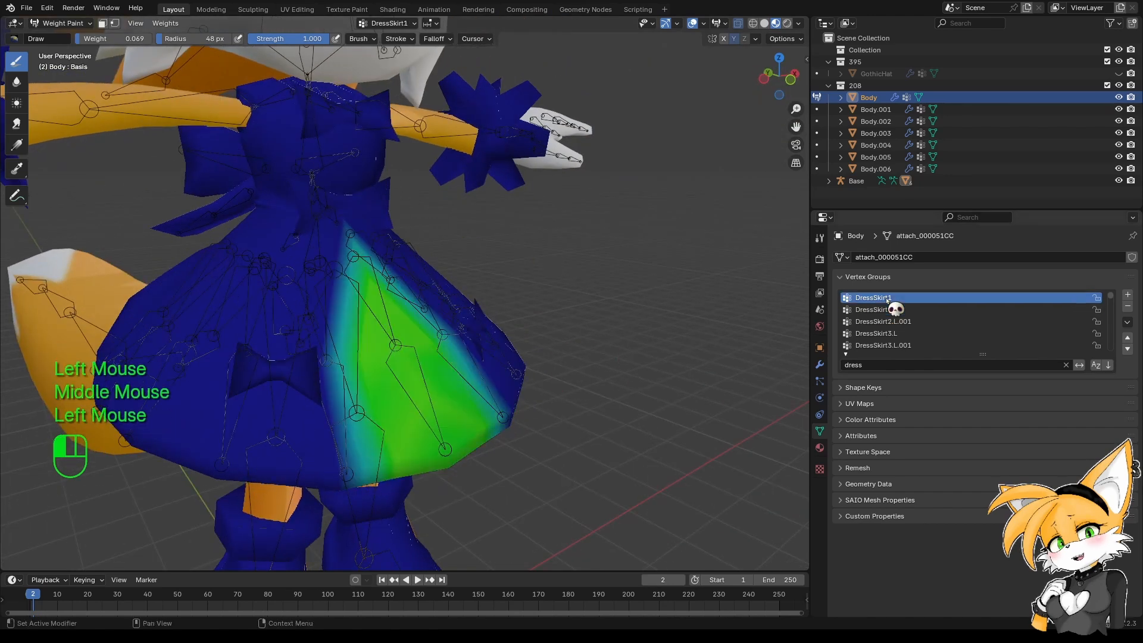
Look through the remaining dress vertex groups and check the weights of Dress.001, Dress1.L and Dress1.L.001.
{"action": "scroll", "coordinate": [910, 346], "scroll_direction": "down", "scroll_amount": 1}
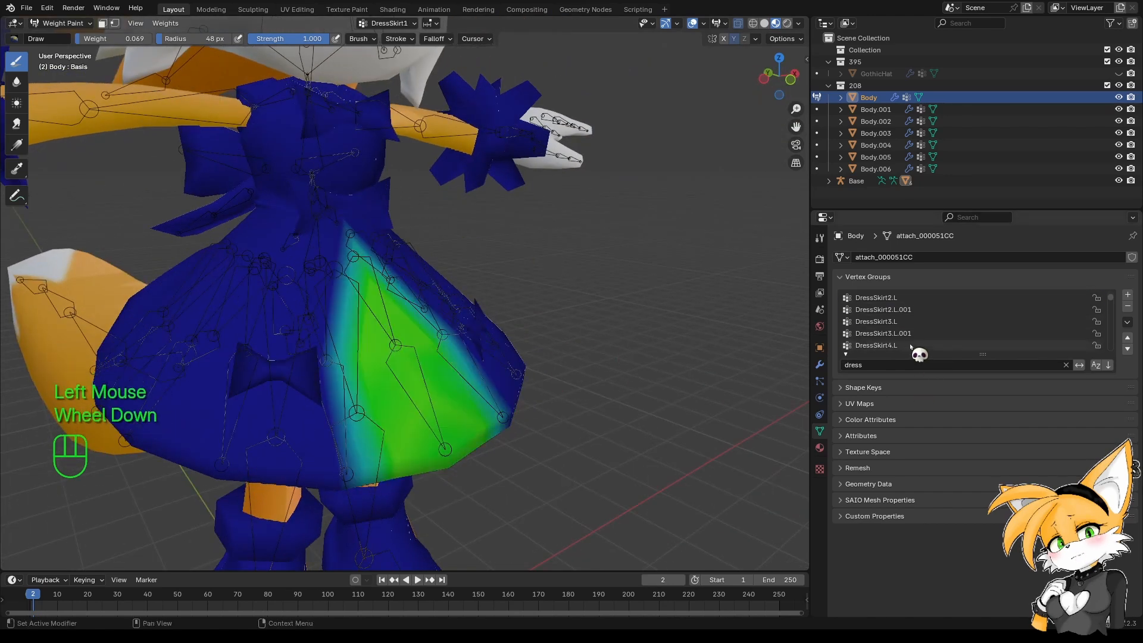
{"action": "scroll", "coordinate": [921, 334], "scroll_direction": "down", "scroll_amount": 7}
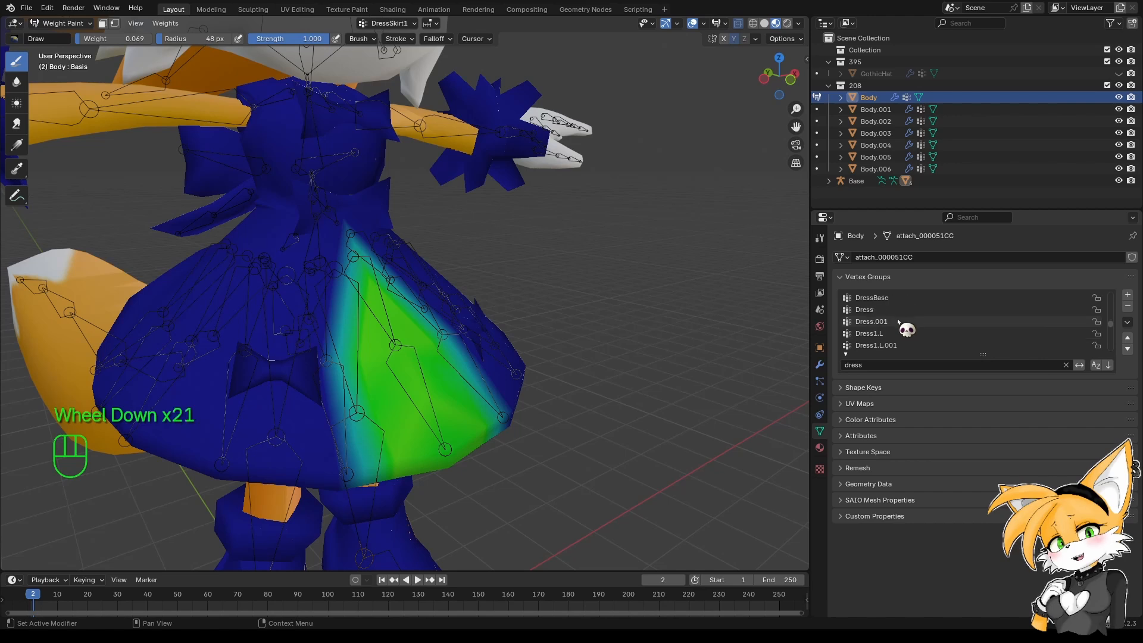
{"action": "left_click", "coordinate": [900, 321]}
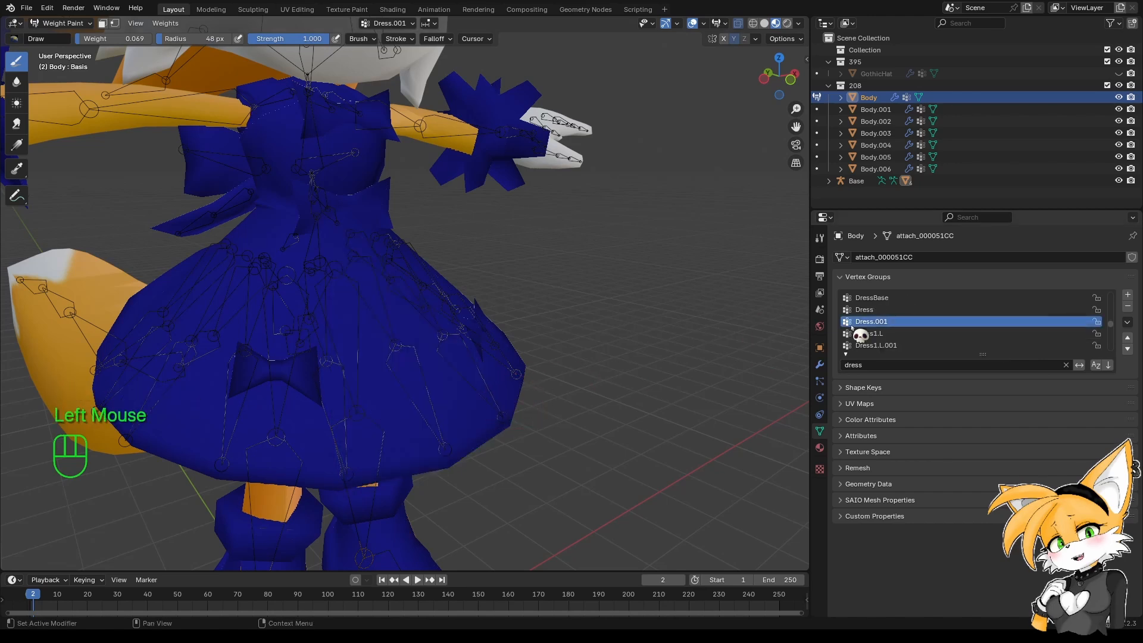
{"action": "left_click", "coordinate": [878, 333]}
{"action": "left_click", "coordinate": [898, 346]}
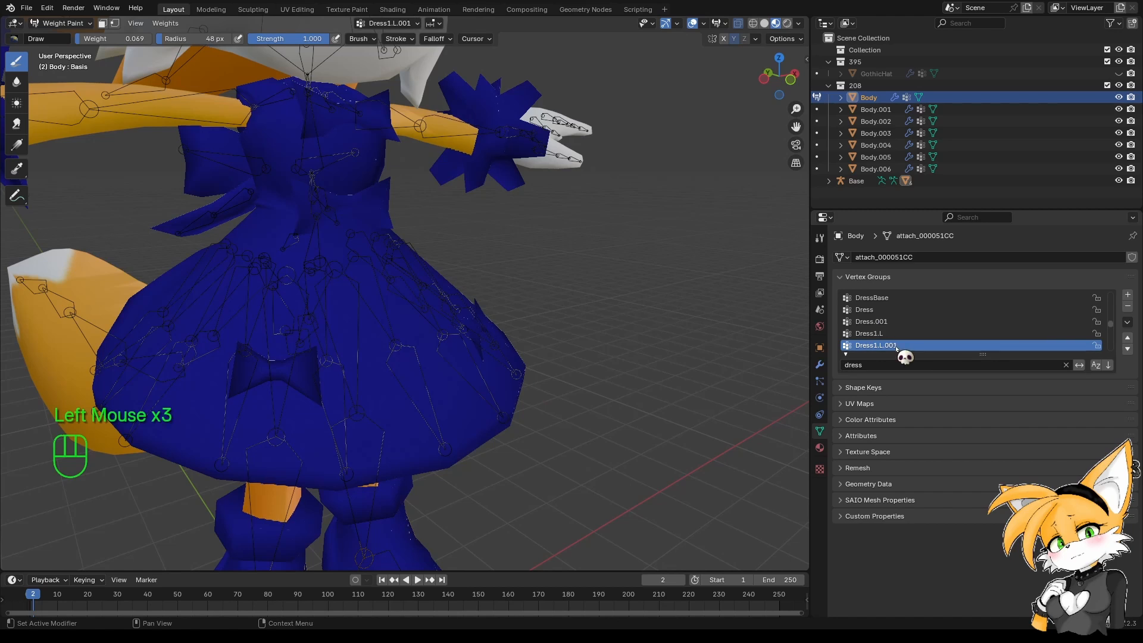
{"action": "scroll", "coordinate": [911, 327], "scroll_direction": "up", "scroll_amount": 2}
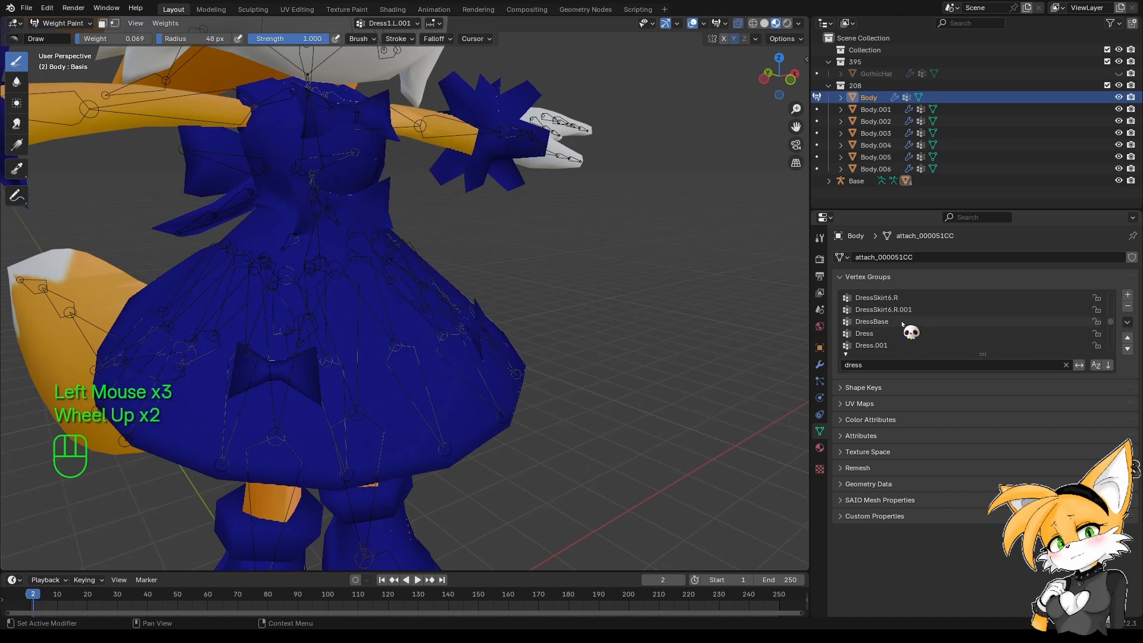
{"action": "scroll", "coordinate": [904, 326], "scroll_direction": "down", "scroll_amount": 3}
{"action": "scroll", "coordinate": [905, 327], "scroll_direction": "up", "scroll_amount": 4}
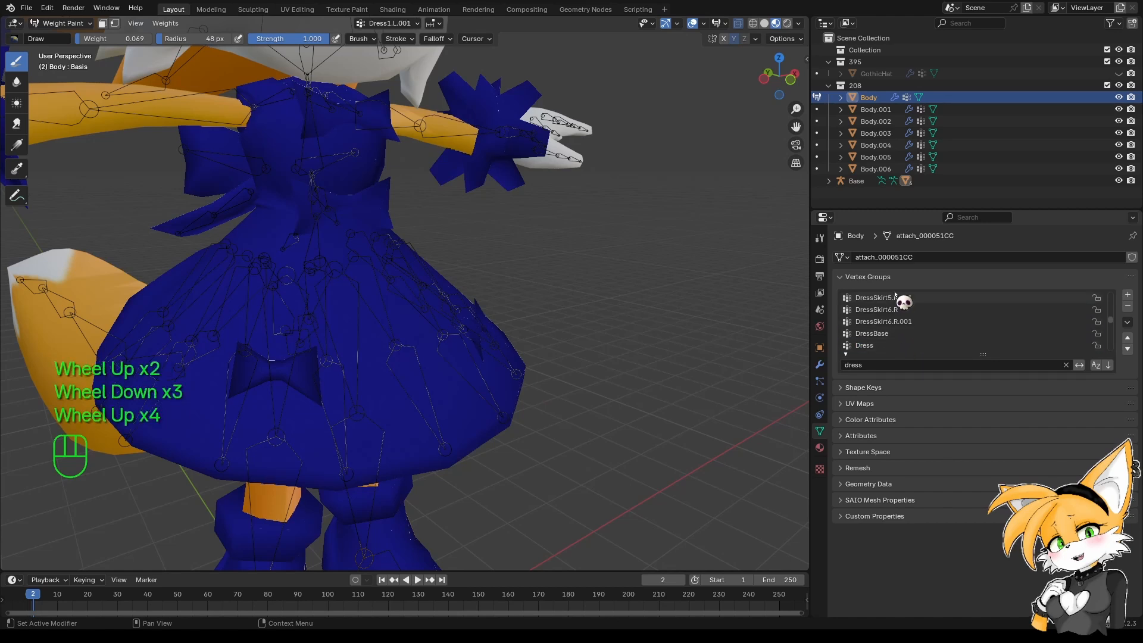
{"action": "scroll", "coordinate": [890, 326], "scroll_direction": "down", "scroll_amount": 2}
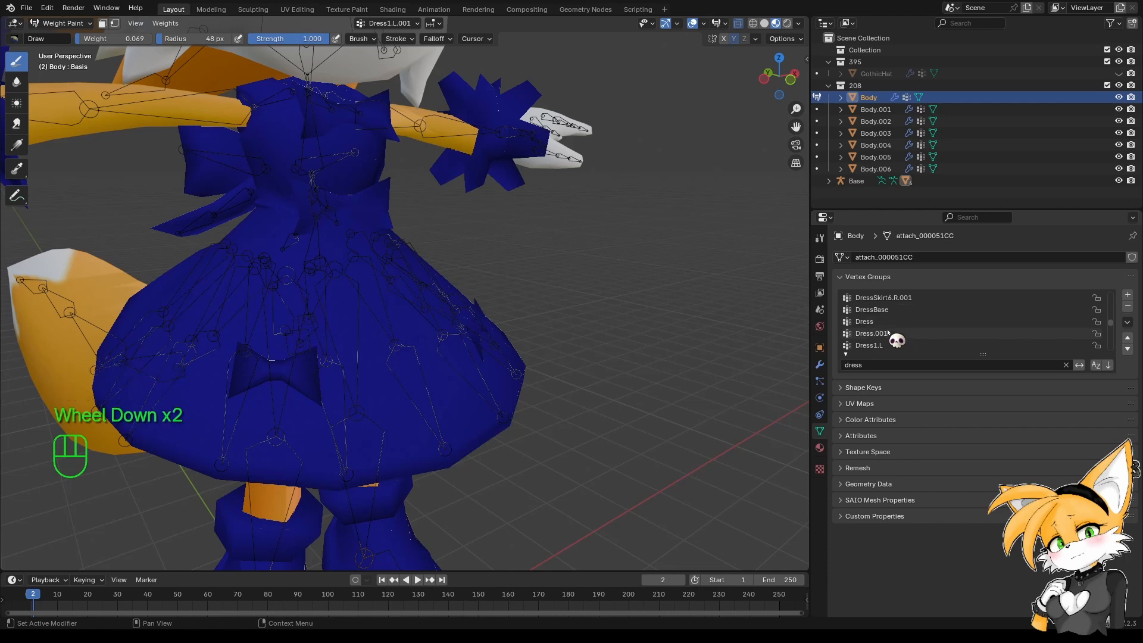
Make Dress1.L the active vertex group, show the mesh in wireframe, and set the brush weight to 0.496.
{"action": "left_click", "coordinate": [887, 347]}
{"action": "middle_click_drag", "start_coordinate": [480, 404], "coordinate": [484, 338]}
{"action": "left_click", "coordinate": [753, 23]}
{"action": "mouse_move", "coordinate": [417, 286]}
{"action": "middle_mouse_down"}
{"action": "mouse_move", "coordinate": [418, 358]}
{"action": "mouse_move", "coordinate": [417, 309]}
{"action": "middle_mouse_up"}
{"action": "scroll", "coordinate": [418, 357], "scroll_direction": "up", "scroll_amount": 3}
{"action": "middle_click_drag", "start_coordinate": [417, 310], "coordinate": [115, 117]}
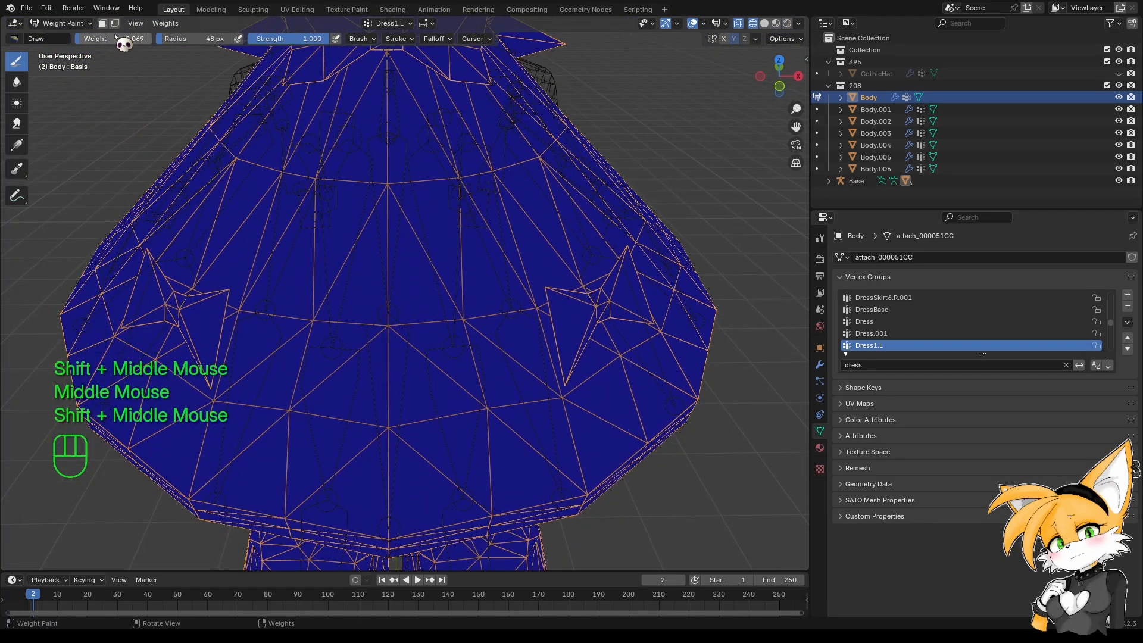
{"action": "left_click_drag", "start_coordinate": [114, 39], "coordinate": [136, 39]}
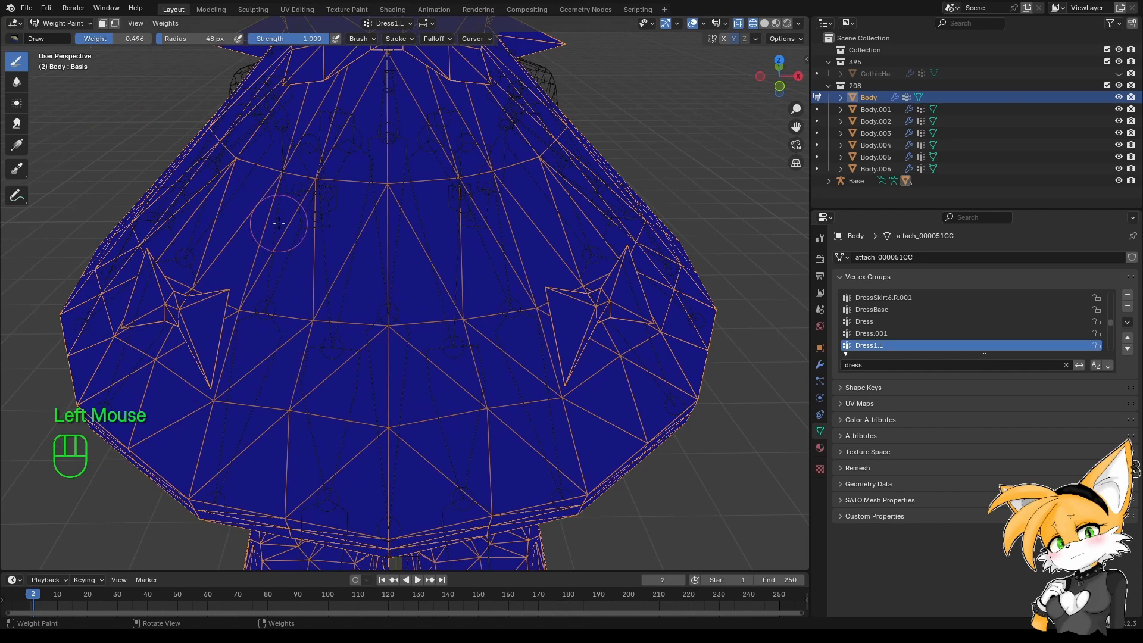
Paint Dress1.L weight from the skirt's top centre down one side of the front to the hem, redoing the stroke that touches the leg.
{"action": "left_click", "coordinate": [389, 180]}
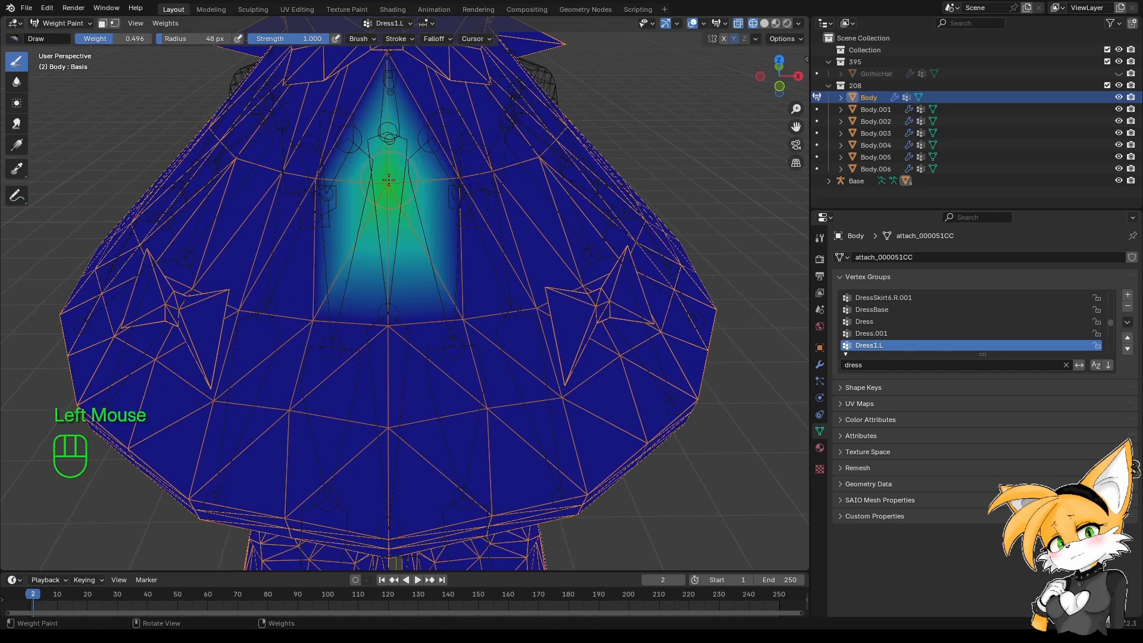
{"action": "left_click_drag", "start_coordinate": [389, 180], "coordinate": [308, 315]}
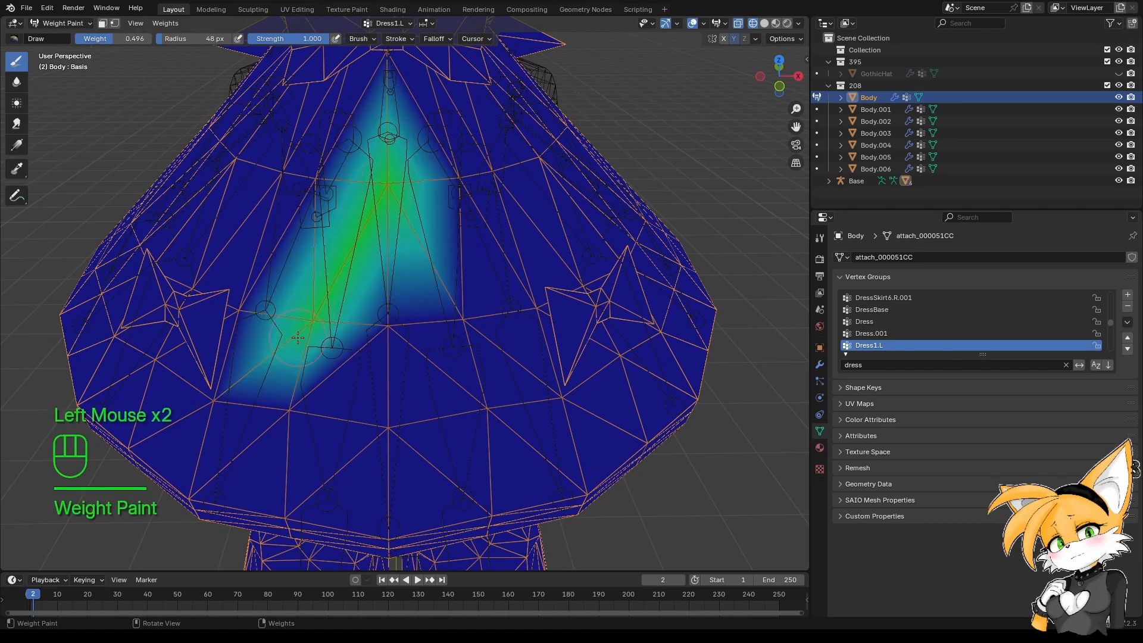
{"action": "middle_click_drag", "start_coordinate": [283, 368], "coordinate": [295, 320], "text": "shift"}
{"action": "left_click", "coordinate": [300, 332]}
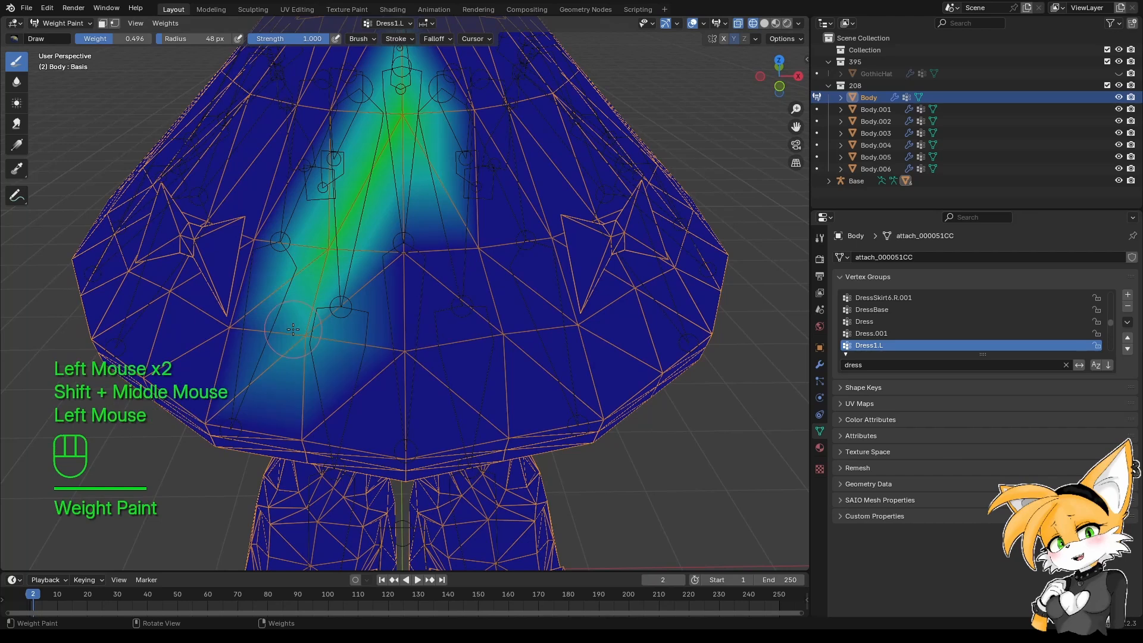
{"action": "left_click", "coordinate": [305, 331]}
{"action": "left_click_drag", "start_coordinate": [305, 331], "coordinate": [305, 479]}
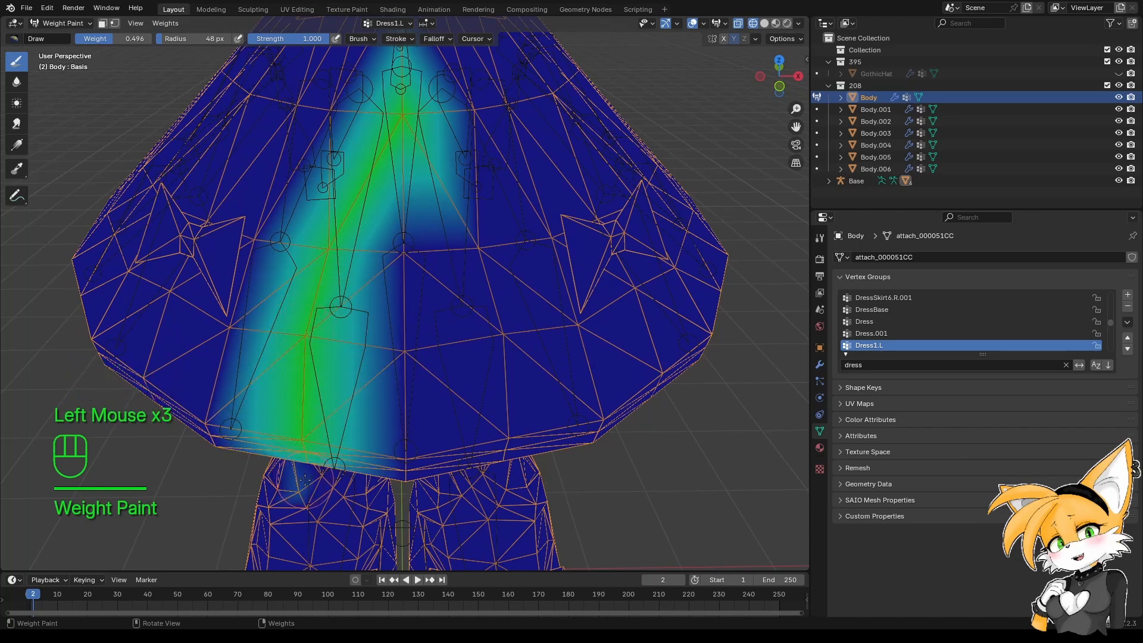
{"action": "key", "text": "ctrl+z"}
{"action": "middle_click_drag", "start_coordinate": [316, 453], "coordinate": [324, 372]}
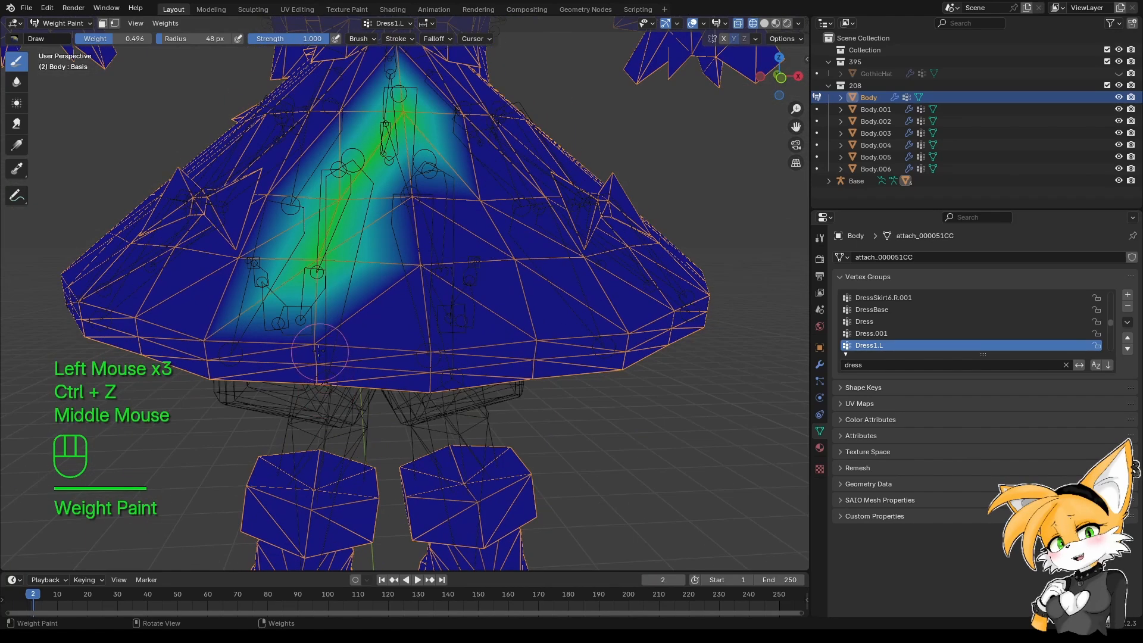
{"action": "left_click", "coordinate": [316, 374]}
{"action": "middle_click_drag", "start_coordinate": [403, 327], "coordinate": [390, 324]}
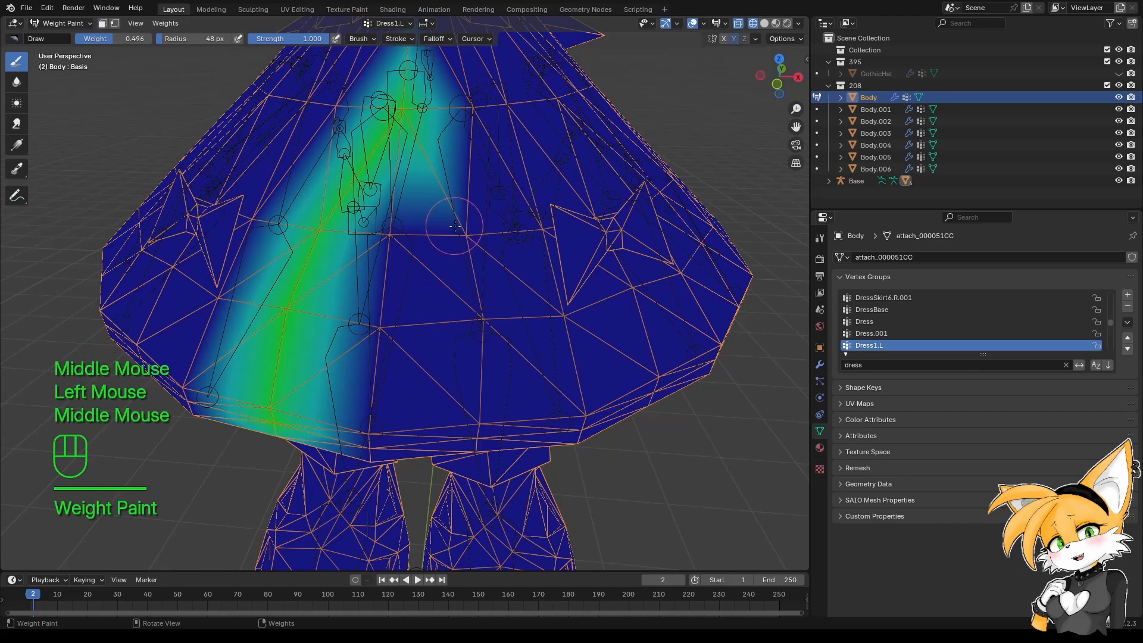
Paint a matching Dress1.L weight strip down the opposite side of the skirt's front to the hem.
{"action": "left_click_drag", "start_coordinate": [455, 227], "coordinate": [480, 322]}
{"action": "left_click_drag", "start_coordinate": [470, 417], "coordinate": [428, 393]}
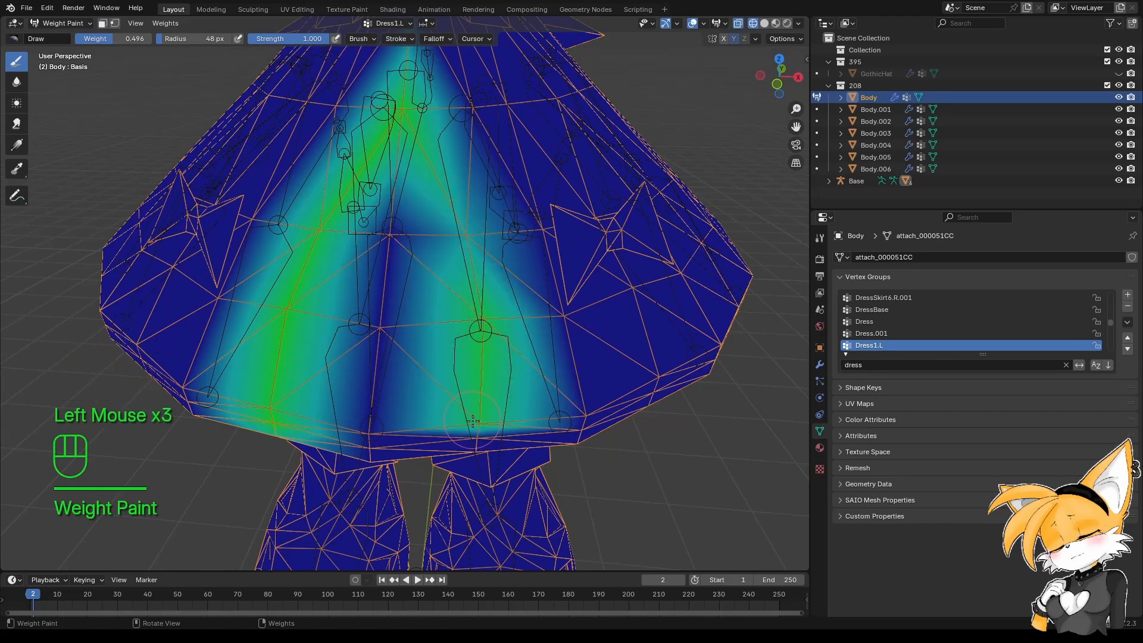
{"action": "mouse_move", "coordinate": [429, 393]}
{"action": "middle_mouse_down"}
{"action": "mouse_move", "coordinate": [494, 333]}
{"action": "mouse_move", "coordinate": [512, 297]}
{"action": "middle_mouse_up"}
{"action": "left_click_drag", "start_coordinate": [453, 286], "coordinate": [512, 296]}
{"action": "left_click", "coordinate": [513, 296]}
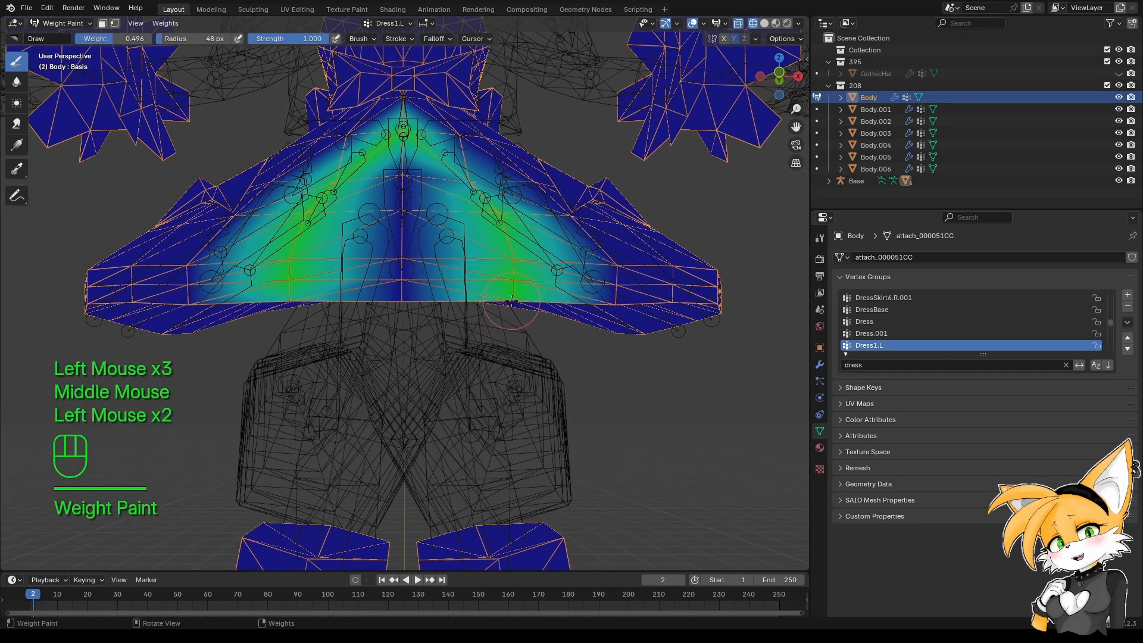
Fill the middle of the skirt's front with Dress1.L weight between the two painted strips.
{"action": "middle_click_drag", "start_coordinate": [512, 301], "coordinate": [508, 383]}
{"action": "left_click_drag", "start_coordinate": [398, 280], "coordinate": [396, 458]}
{"action": "mouse_move", "coordinate": [396, 459]}
{"action": "middle_mouse_down"}
{"action": "mouse_move", "coordinate": [411, 345]}
{"action": "mouse_move", "coordinate": [439, 410]}
{"action": "middle_mouse_up"}
{"action": "left_click", "coordinate": [417, 334]}
Set the brush weight to 0.725 and paint over the centre of the skirt's front for Dress1.L.
{"action": "left_click", "coordinate": [157, 54]}
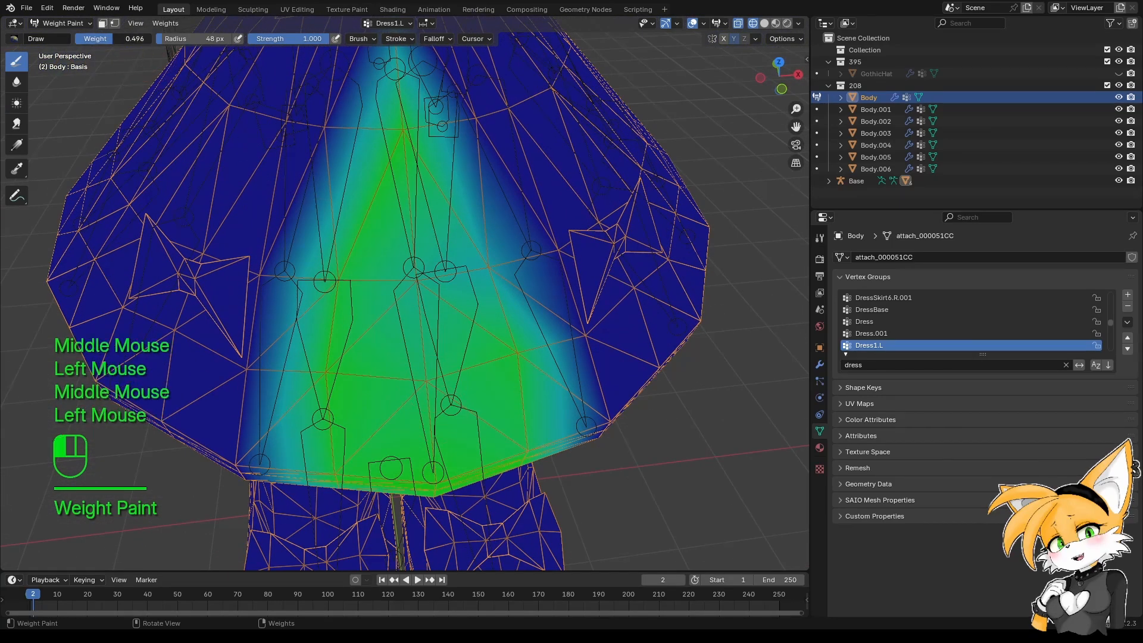
{"action": "middle_click_drag", "start_coordinate": [255, 118], "coordinate": [257, 144], "text": "shift"}
{"action": "left_click", "coordinate": [403, 182]}
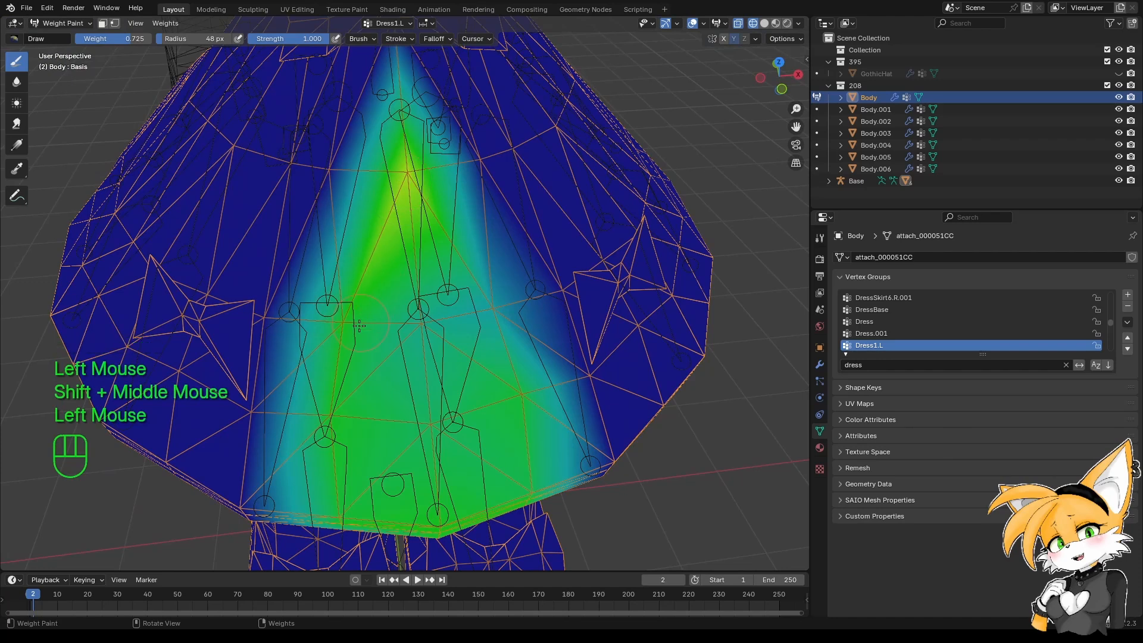
{"action": "middle_click_drag", "start_coordinate": [387, 369], "coordinate": [388, 355], "text": "shift"}
{"action": "left_click", "coordinate": [416, 401]}
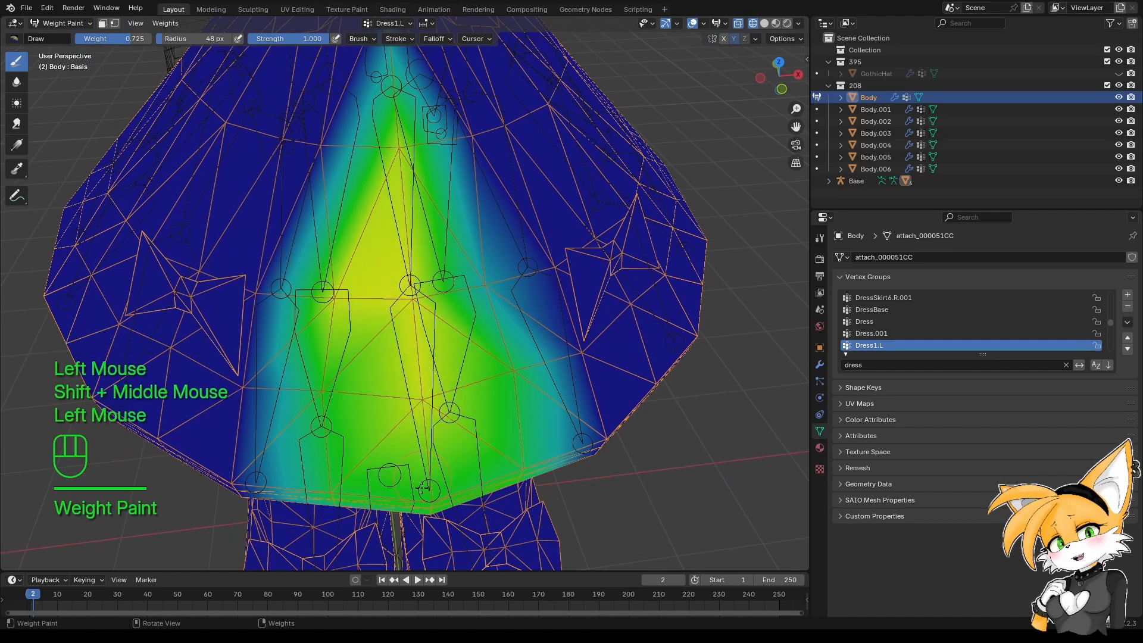
Extend the 0.725 Dress1.L weight over both sides of the skirt's front down to the hem.
{"action": "mouse_move", "coordinate": [423, 488]}
{"action": "middle_mouse_down"}
{"action": "mouse_move", "coordinate": [416, 417]}
{"action": "mouse_move", "coordinate": [453, 333]}
{"action": "mouse_move", "coordinate": [358, 289]}
{"action": "middle_mouse_up"}
{"action": "left_click", "coordinate": [453, 334]}
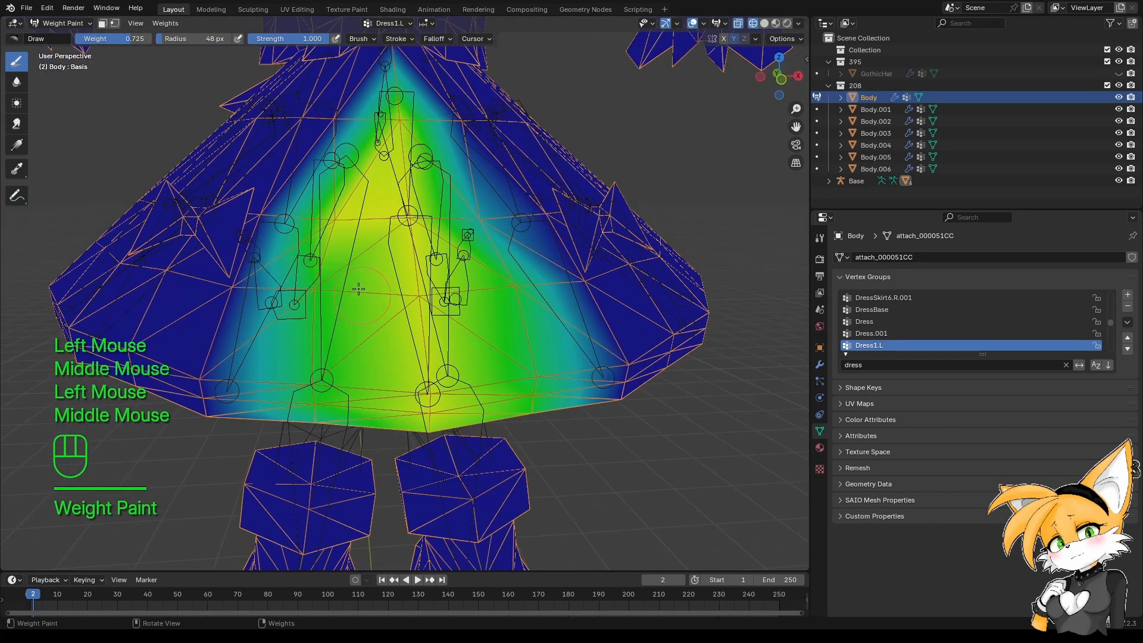
{"action": "mouse_move", "coordinate": [359, 290]}
{"action": "left_mouse_down"}
{"action": "mouse_move", "coordinate": [340, 310]}
{"action": "mouse_move", "coordinate": [306, 416]}
{"action": "left_mouse_up"}
{"action": "middle_click_drag", "start_coordinate": [346, 381], "coordinate": [465, 324]}
{"action": "left_click", "coordinate": [465, 323]}
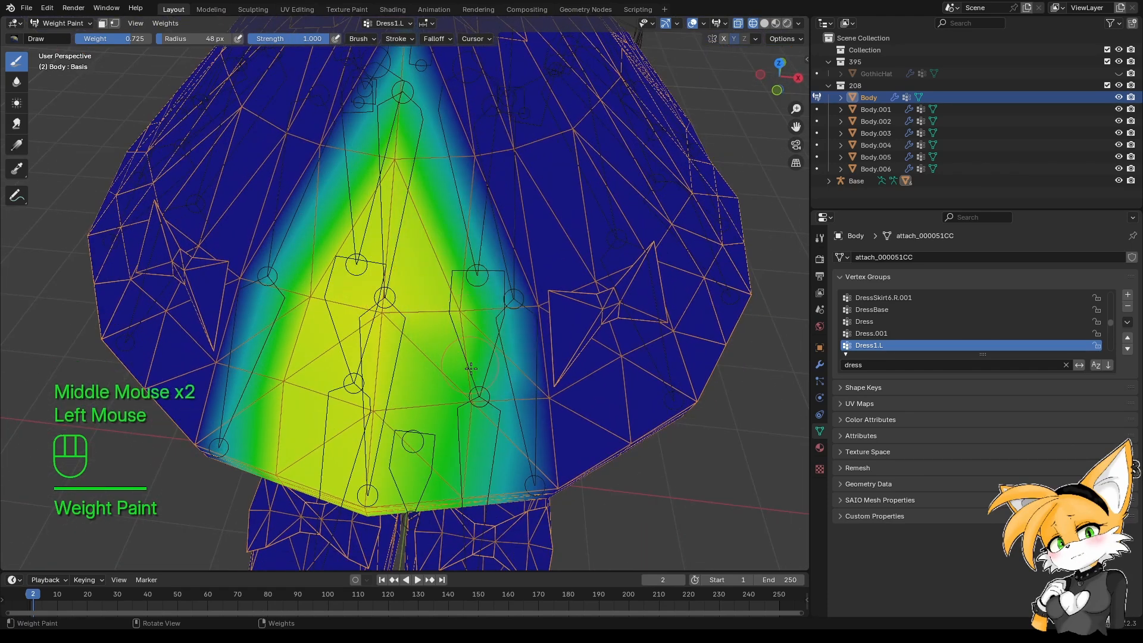
{"action": "middle_click_drag", "start_coordinate": [471, 368], "coordinate": [455, 343]}
{"action": "left_click_drag", "start_coordinate": [456, 343], "coordinate": [432, 494]}
{"action": "middle_click_drag", "start_coordinate": [431, 494], "coordinate": [504, 338]}
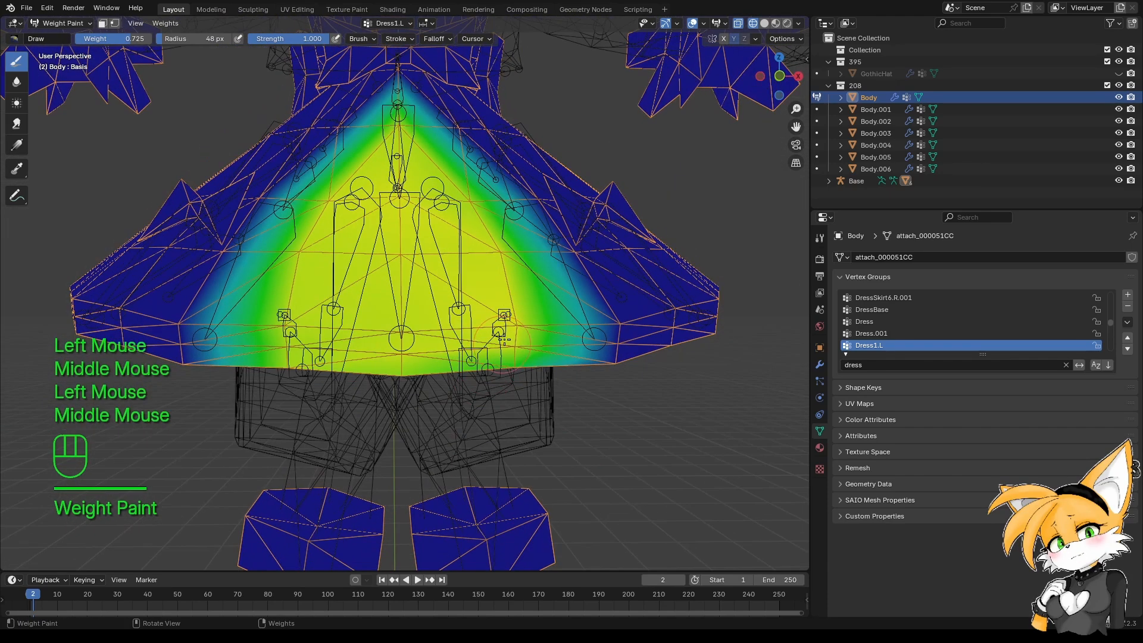
Paint 0.725 Dress1.L weight along the front hem and the outer edge of the skirt's underside.
{"action": "left_click_drag", "start_coordinate": [504, 338], "coordinate": [495, 387]}
{"action": "middle_click_drag", "start_coordinate": [495, 387], "coordinate": [560, 280]}
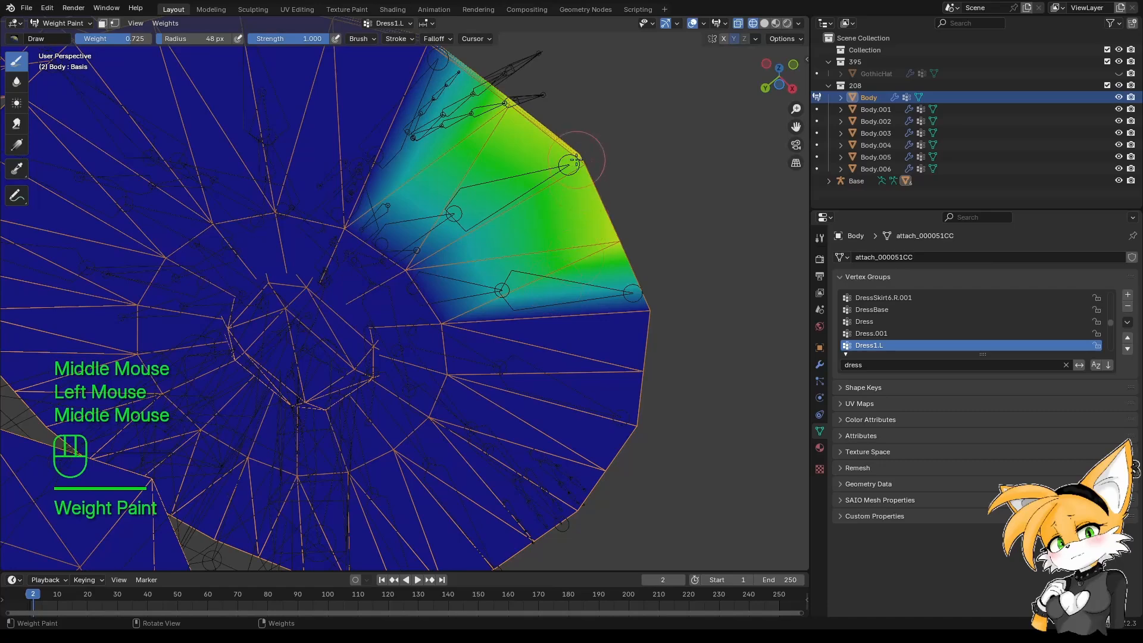
{"action": "left_click_drag", "start_coordinate": [576, 160], "coordinate": [636, 255]}
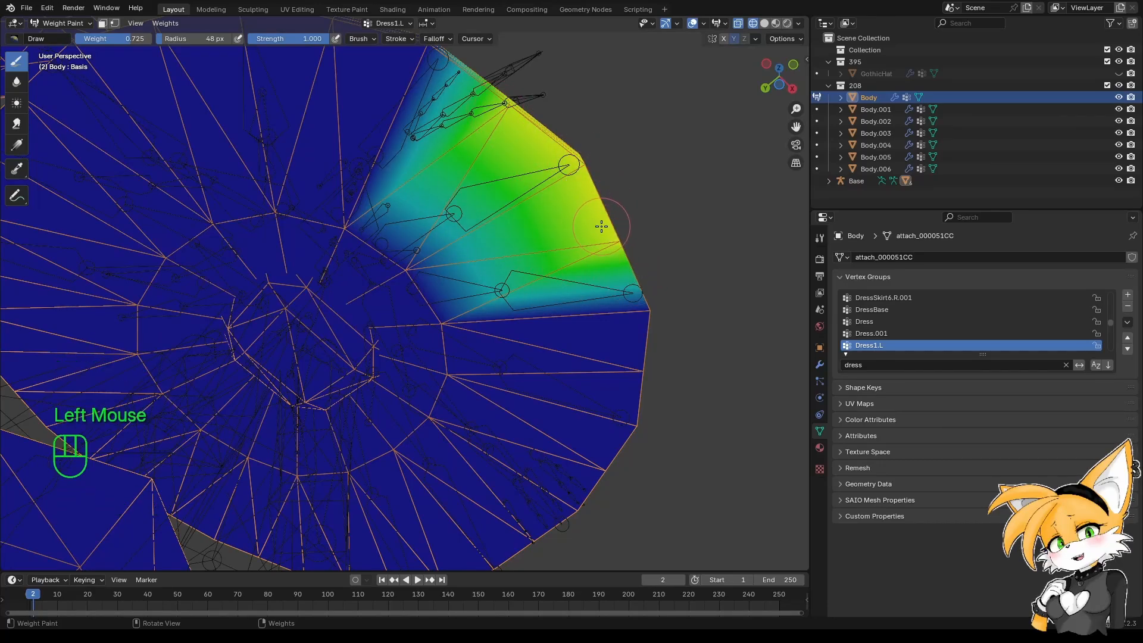
{"action": "mouse_move", "coordinate": [511, 109]}
{"action": "middle_mouse_down"}
{"action": "mouse_move", "coordinate": [424, 342]}
{"action": "mouse_move", "coordinate": [446, 309]}
{"action": "middle_mouse_up"}
Return the body mesh to Object Mode and display the model in Material Preview shading.
{"action": "left_click", "coordinate": [62, 22]}
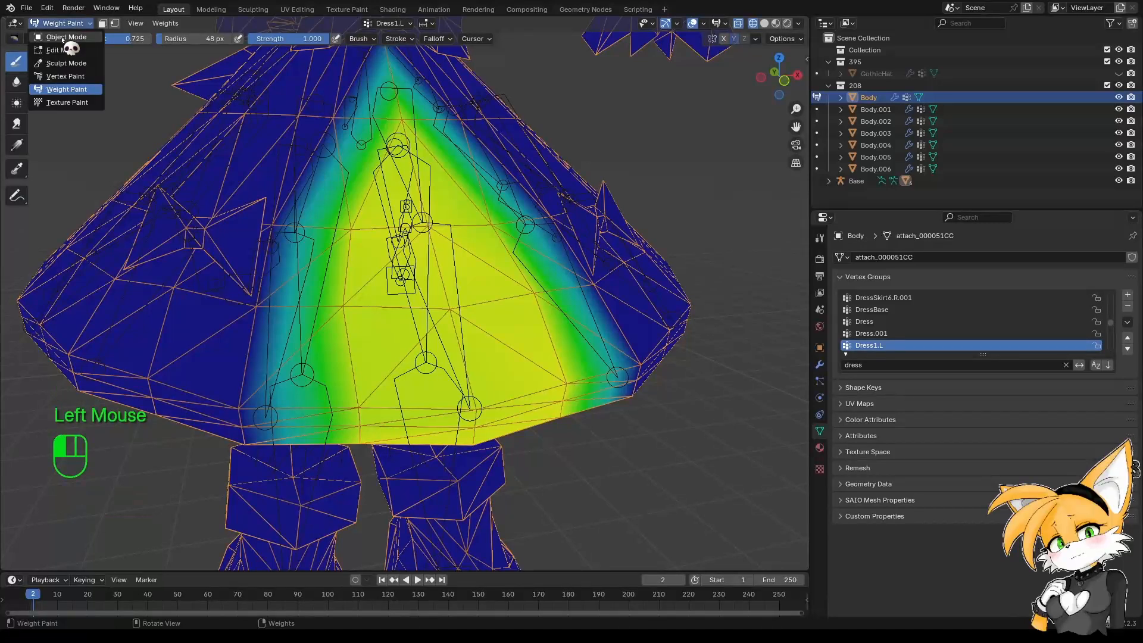
{"action": "left_click", "coordinate": [60, 37]}
{"action": "scroll", "coordinate": [248, 230], "scroll_direction": "down", "scroll_amount": 2}
{"action": "left_click", "coordinate": [776, 23]}
{"action": "middle_click_drag", "start_coordinate": [536, 253], "coordinate": [459, 326]}
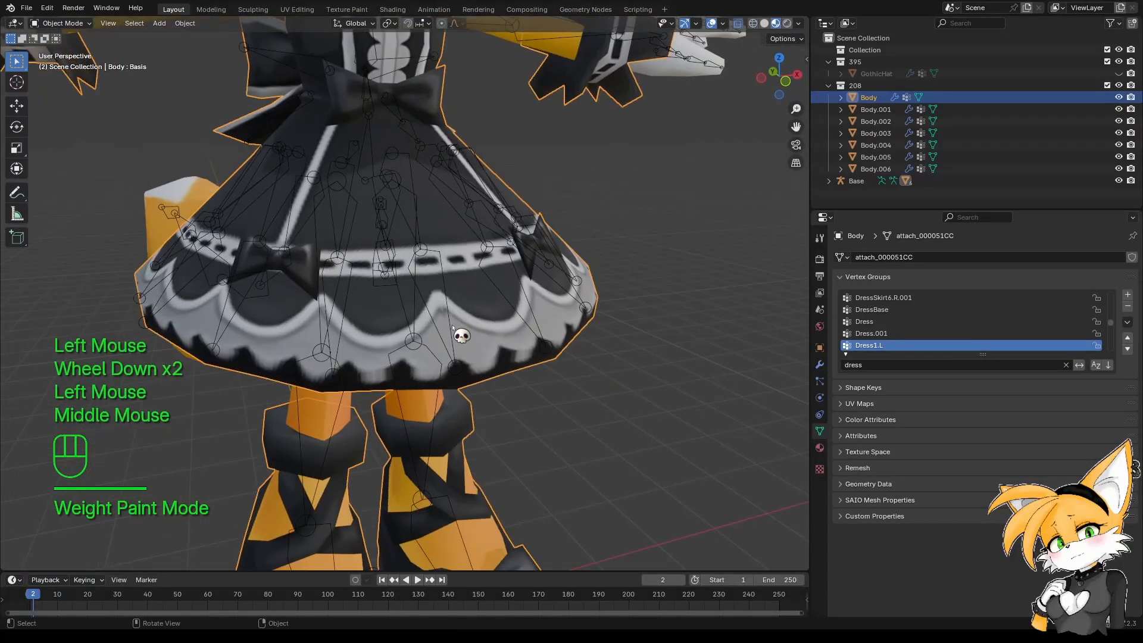
Select the Base armature and enter Pose Mode.
{"action": "double_click", "coordinate": [452, 327]}
{"action": "left_click", "coordinate": [441, 322]}
{"action": "left_click", "coordinate": [277, 234]}
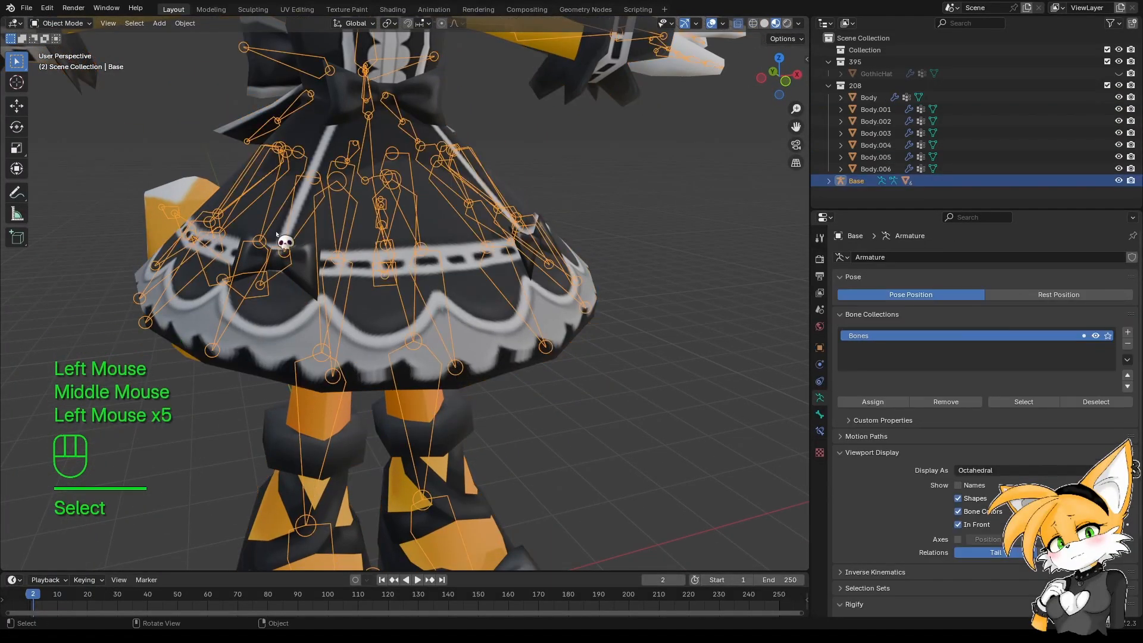
{"action": "left_click", "coordinate": [81, 24]}
{"action": "left_click", "coordinate": [76, 62]}
Test how the skirt's front follows the Dress bone with trial rotations from two viewing angles, cancelling each one.
{"action": "middle_click_drag", "start_coordinate": [464, 298], "coordinate": [528, 318]}
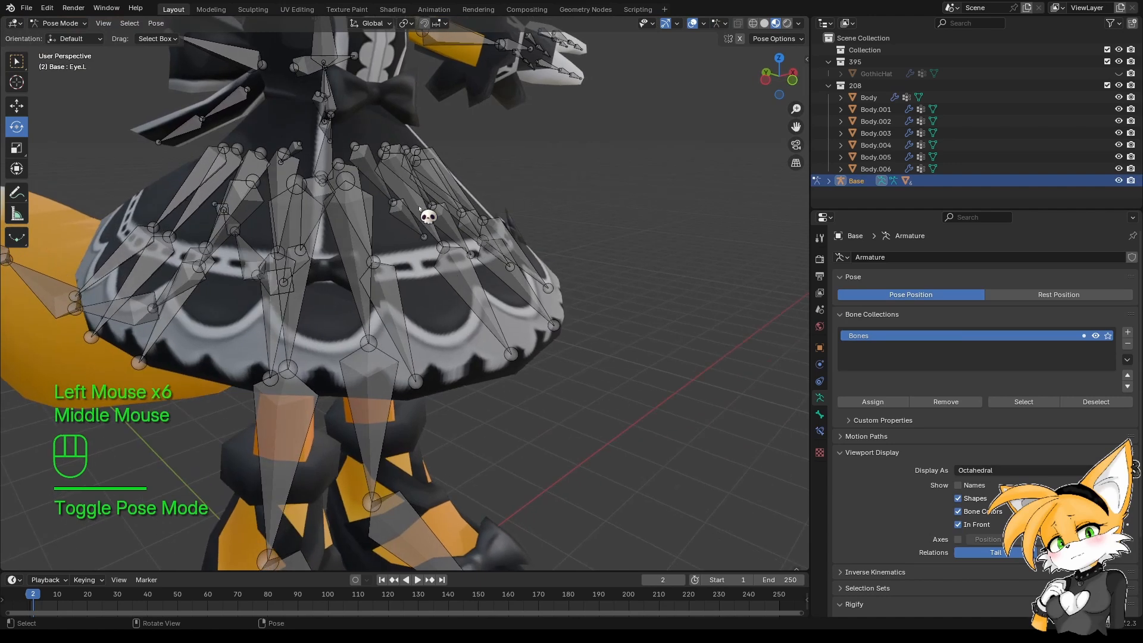
{"action": "left_click", "coordinate": [419, 207]}
{"action": "middle_click_drag", "start_coordinate": [423, 217], "coordinate": [500, 310]}
{"action": "key", "text": "r"}
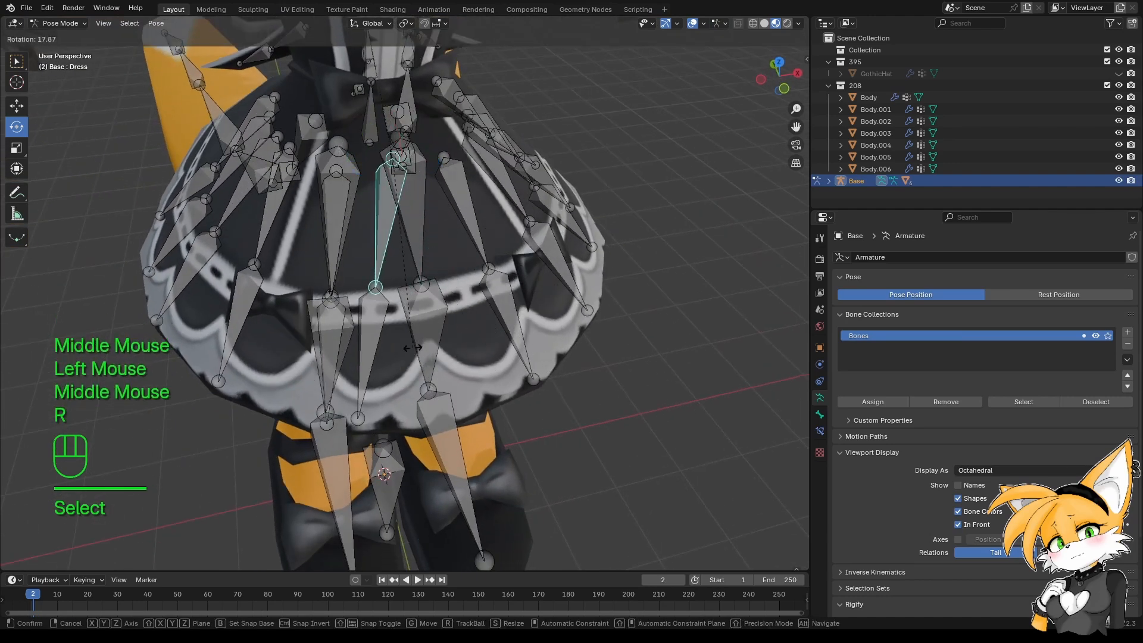
{"action": "right_click", "coordinate": [413, 348]}
{"action": "middle_click_drag", "start_coordinate": [414, 349], "coordinate": [528, 306]}
{"action": "key", "text": "r"}
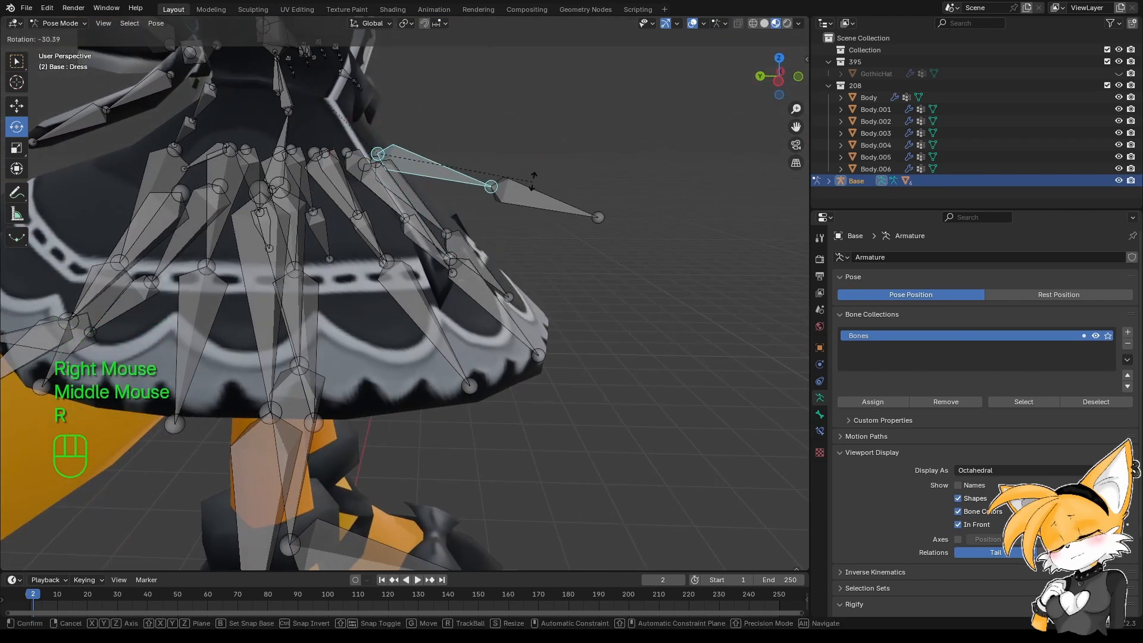
{"action": "right_click", "coordinate": [524, 203]}
{"action": "middle_click_drag", "start_coordinate": [511, 228], "coordinate": [410, 250]}
{"action": "scroll", "coordinate": [410, 250], "scroll_direction": "down", "scroll_amount": 3}
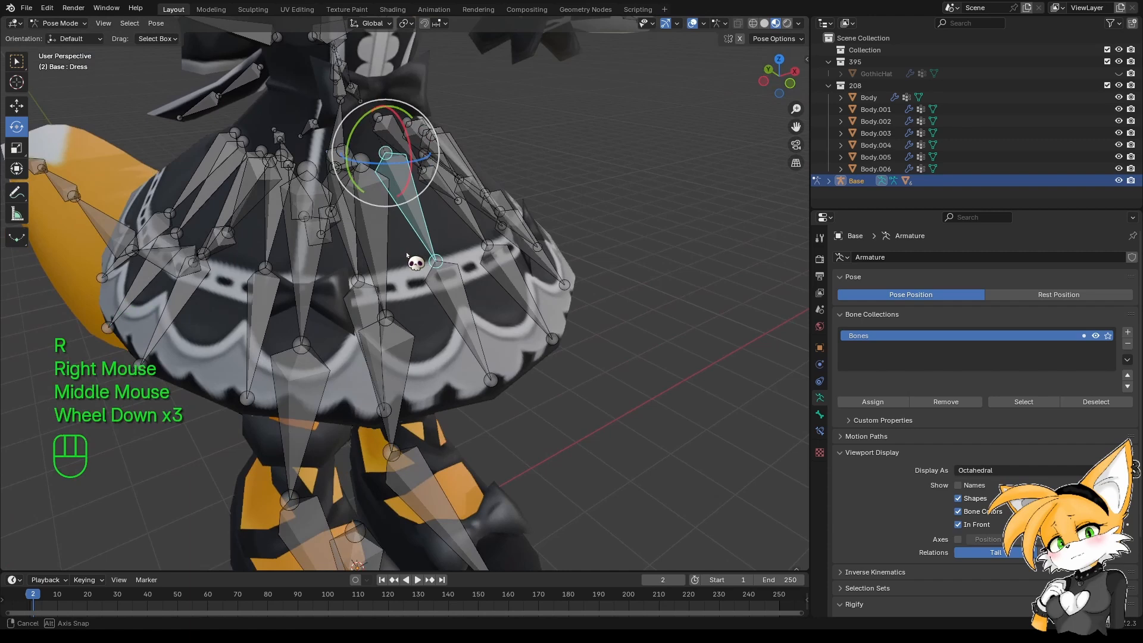
Test the skirt's deformation with trial rotations of the Dress1.L bone from several angles, cancelling each one.
{"action": "left_click", "coordinate": [447, 283]}
{"action": "middle_click_drag", "start_coordinate": [446, 283], "coordinate": [468, 203]}
{"action": "left_click", "coordinate": [468, 203]}
{"action": "middle_click_drag", "start_coordinate": [518, 319], "coordinate": [554, 279]}
{"action": "key", "text": "r"}
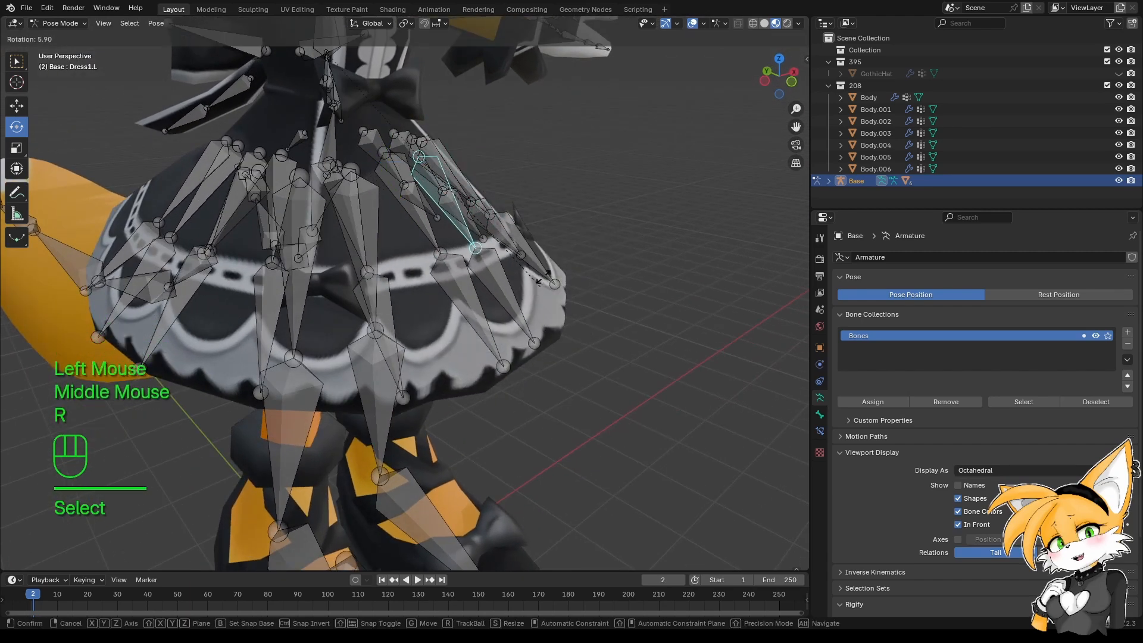
{"action": "right_click", "coordinate": [542, 250]}
{"action": "middle_click_drag", "start_coordinate": [543, 268], "coordinate": [498, 247]}
{"action": "key", "text": "r"}
{"action": "right_click", "coordinate": [504, 265]}
{"action": "key", "text": "r"}
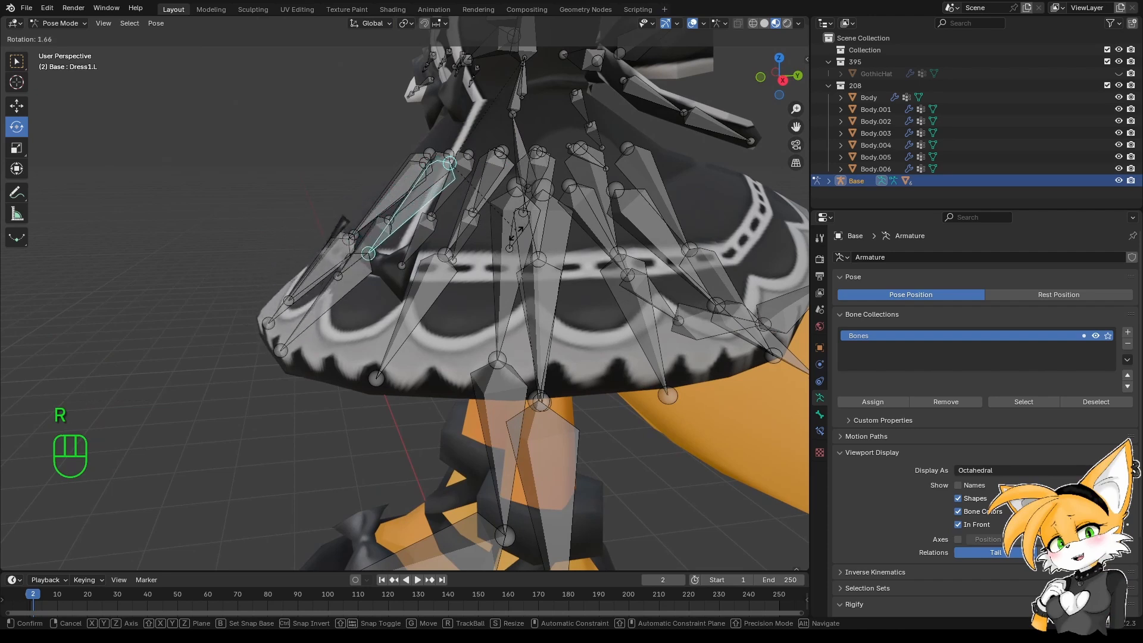
{"action": "right_click", "coordinate": [487, 260]}
Test the Dress1.L.001 bone near the hem with a cancelled rotation and return the armature to Object Mode.
{"action": "middle_click_drag", "start_coordinate": [439, 288], "coordinate": [444, 195]}
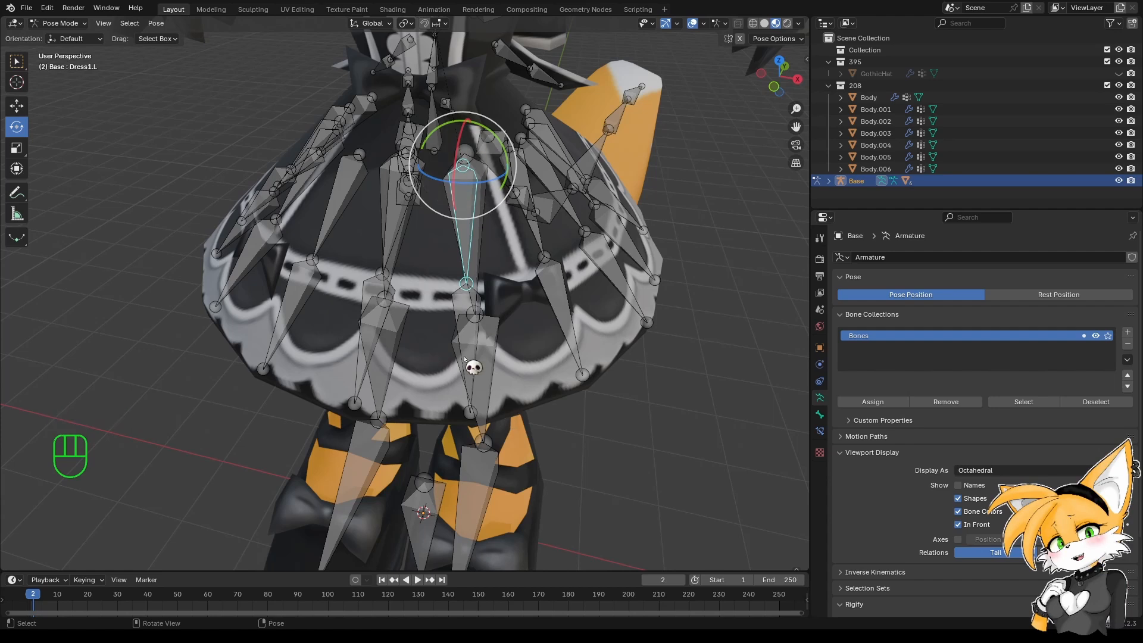
{"action": "middle_click_drag", "start_coordinate": [465, 360], "coordinate": [512, 279]}
{"action": "left_click", "coordinate": [545, 294]}
{"action": "key", "text": "r"}
{"action": "right_click", "coordinate": [539, 344]}
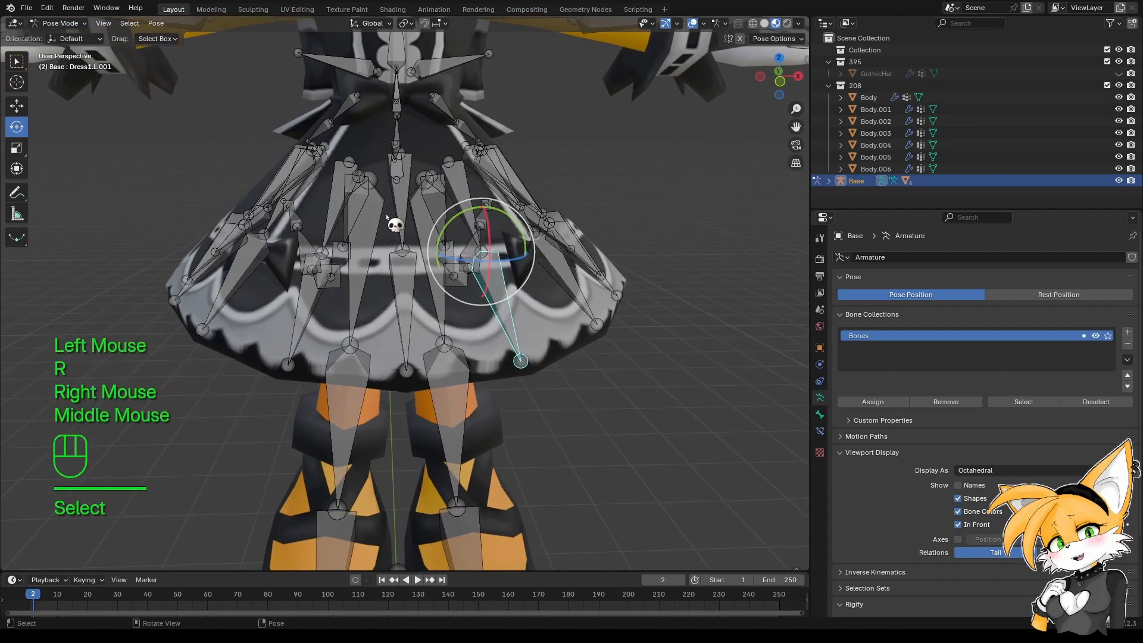
{"action": "left_click", "coordinate": [60, 23]}
{"action": "left_click", "coordinate": [59, 50]}
{"action": "left_click", "coordinate": [60, 23]}
{"action": "left_click", "coordinate": [59, 37]}
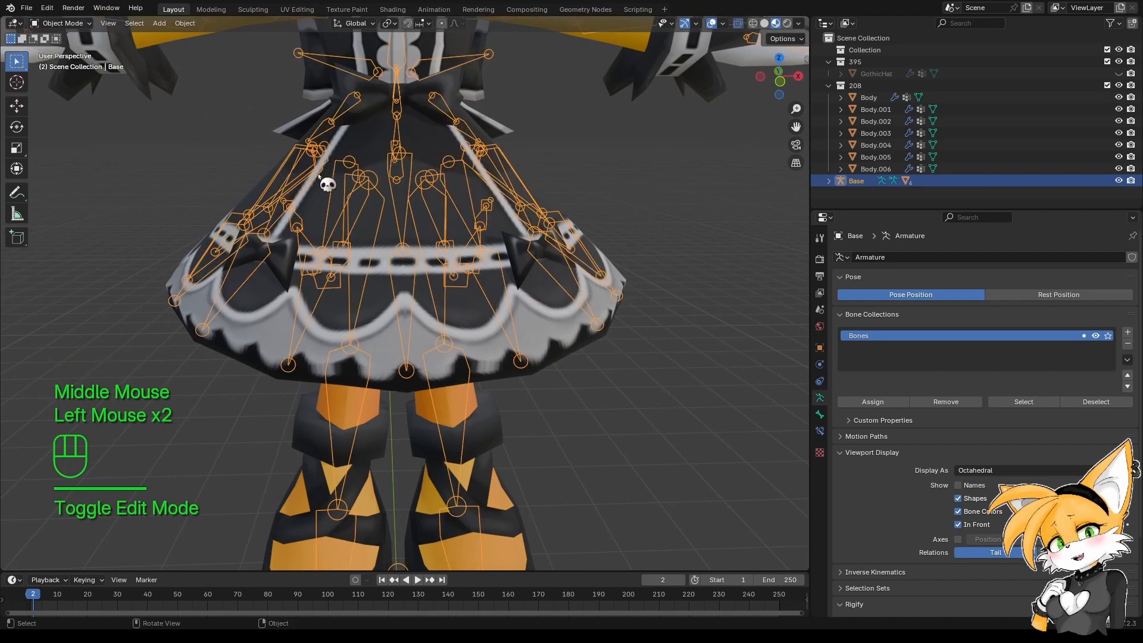
Test the left glove's deformation in Pose Mode with cancelled rotations of the Base armature's Hand.L and index finger bones.
{"action": "middle_click_drag", "start_coordinate": [319, 176], "coordinate": [241, 222], "text": "shift"}
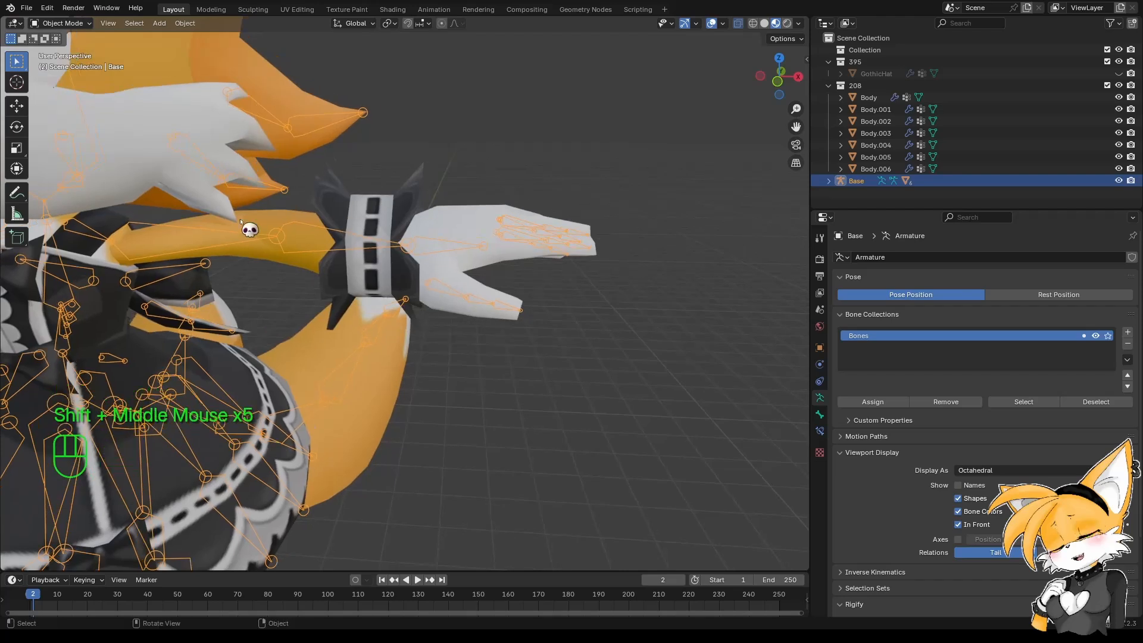
{"action": "left_click", "coordinate": [440, 251]}
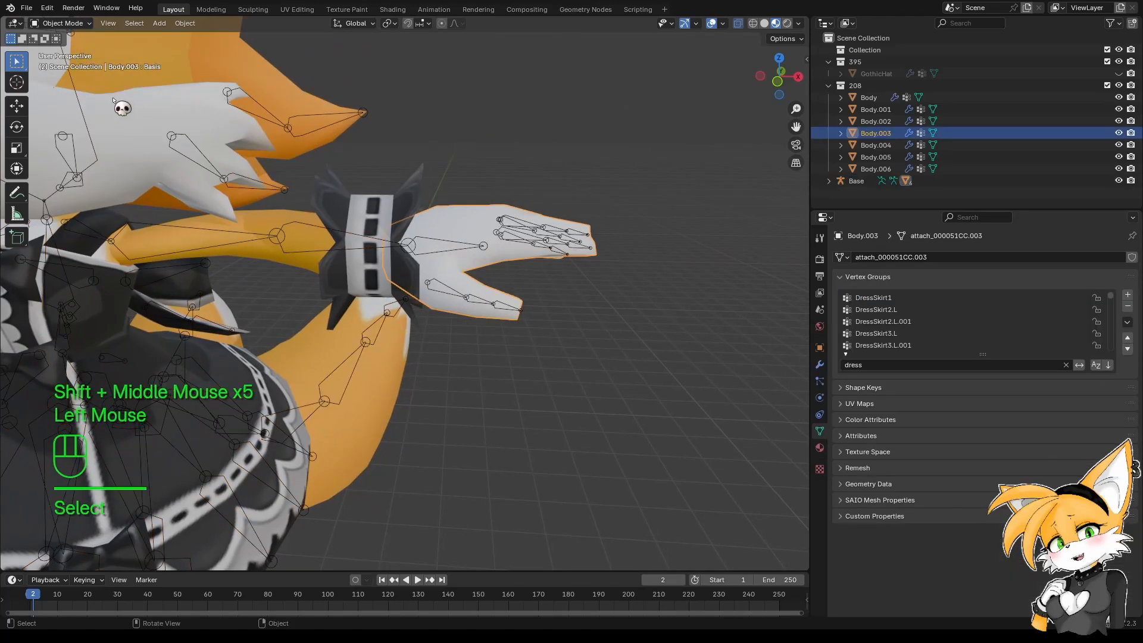
{"action": "left_click", "coordinate": [467, 294]}
{"action": "left_click", "coordinate": [89, 24]}
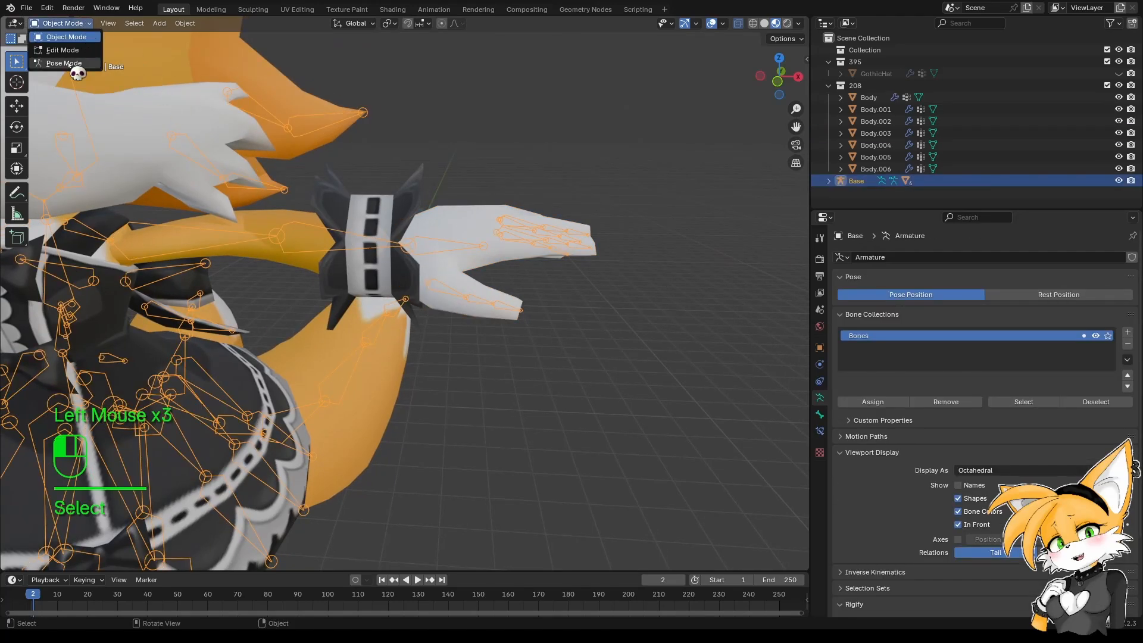
{"action": "left_click", "coordinate": [77, 64]}
{"action": "left_click", "coordinate": [456, 232]}
{"action": "key", "text": "r"}
{"action": "right_click", "coordinate": [506, 303]}
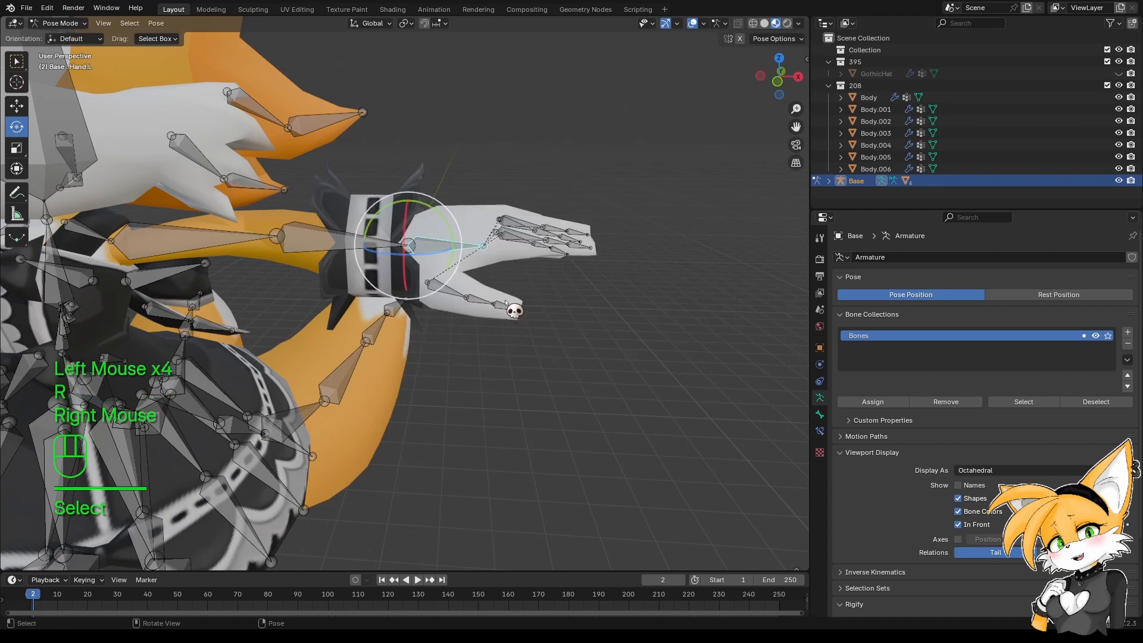
{"action": "left_click", "coordinate": [515, 234]}
{"action": "key", "text": "r"}
{"action": "right_click", "coordinate": [531, 334]}
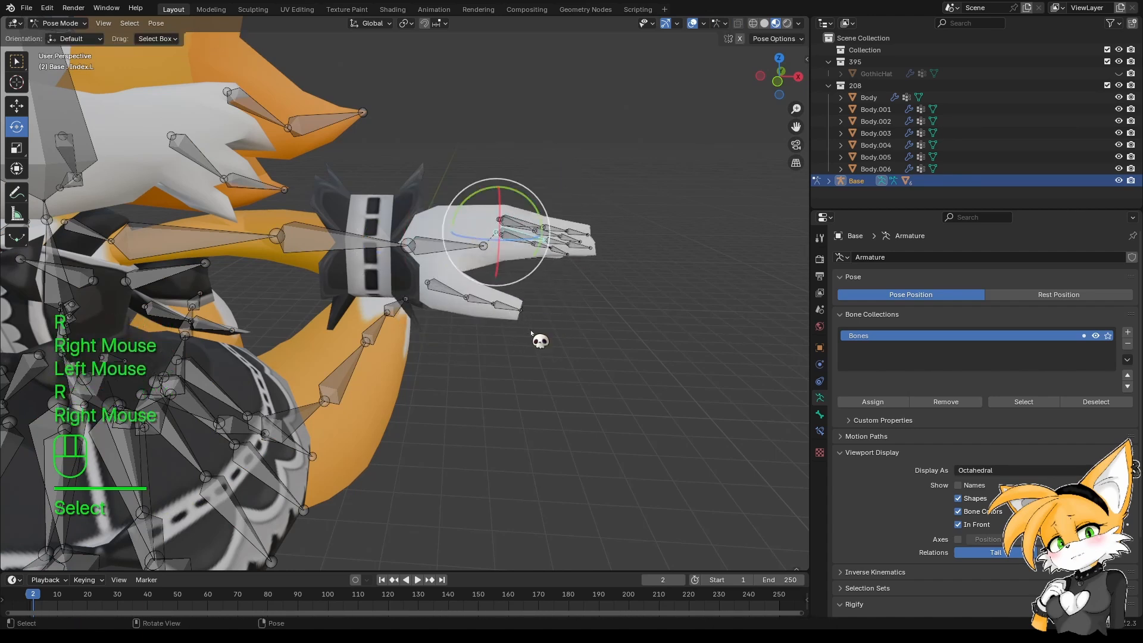
Leave Pose Mode, select the Body.003 hand mesh and enter Weight Paint mode on it.
{"action": "left_click", "coordinate": [59, 23]}
{"action": "left_click", "coordinate": [63, 37]}
{"action": "left_click", "coordinate": [462, 223]}
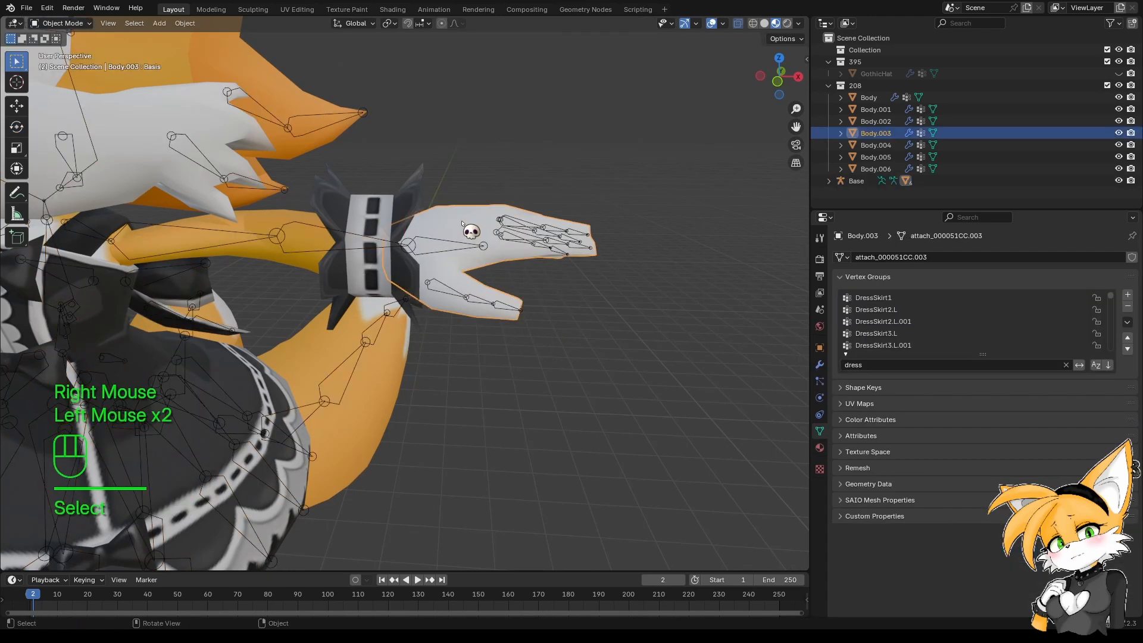
{"action": "left_click", "coordinate": [59, 23]}
{"action": "left_click", "coordinate": [60, 89]}
{"action": "mouse_move", "coordinate": [472, 254]}
{"action": "middle_mouse_down", "text": "shift"}
{"action": "mouse_move", "coordinate": [464, 240]}
{"action": "mouse_move", "coordinate": [335, 314]}
{"action": "mouse_move", "coordinate": [393, 331]}
{"action": "middle_mouse_up", "text": "shift"}
{"action": "scroll", "coordinate": [384, 311], "scroll_direction": "up", "scroll_amount": 1, "text": "shift"}
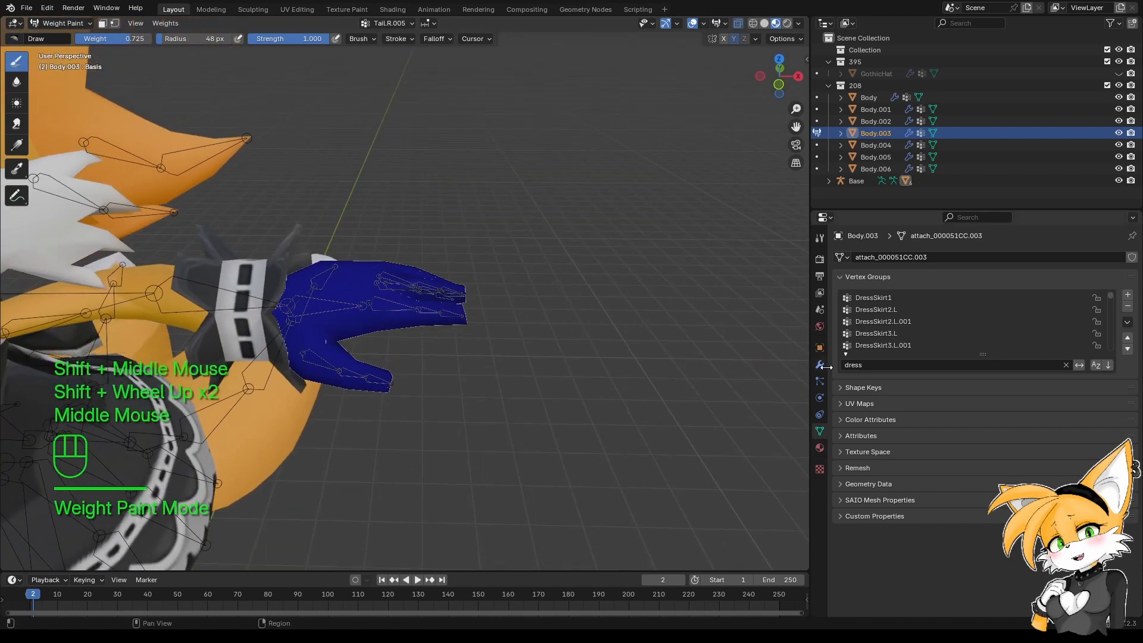
Filter Body.003's vertex groups by "Hand", activate Hand.L and show the hand in see-through wireframe display.
{"action": "left_click", "coordinate": [883, 365]}
{"action": "type", "text": "Hand"}
{"action": "key", "text": "Return"}
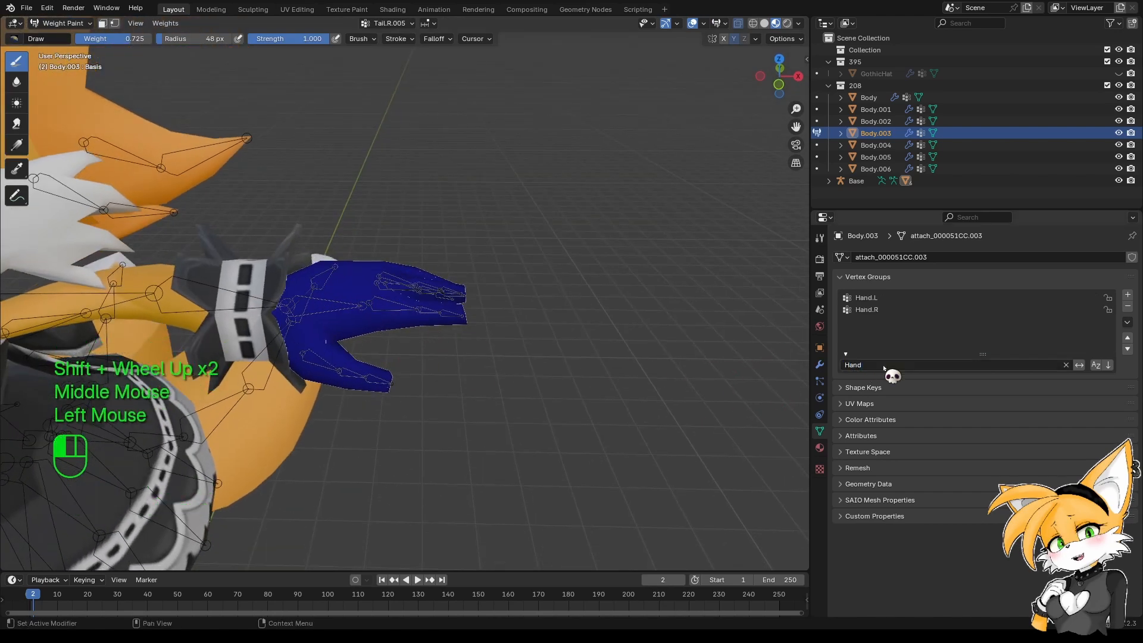
{"action": "left_click", "coordinate": [867, 298]}
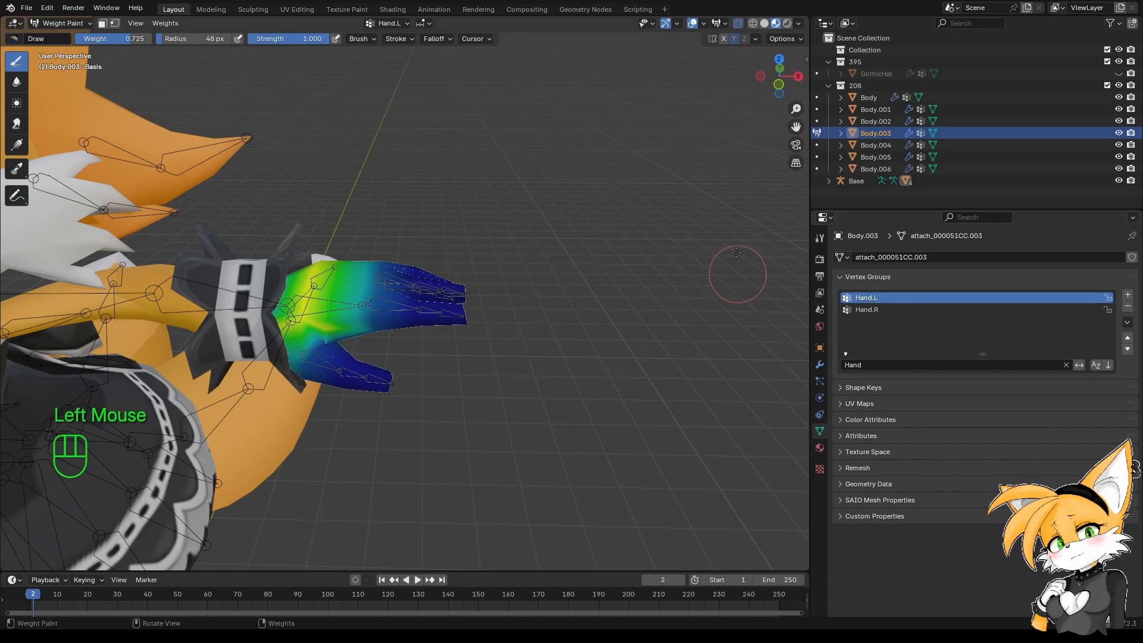
{"action": "left_click", "coordinate": [738, 23]}
Set the brush weight to 0.168 for painting the Hand.L group around the wrist.
{"action": "middle_click_drag", "start_coordinate": [429, 405], "coordinate": [316, 393], "text": "shift"}
{"action": "scroll", "coordinate": [487, 282], "scroll_direction": "up", "scroll_amount": 2}
{"action": "scroll", "coordinate": [488, 282], "scroll_direction": "up", "scroll_amount": 2}
{"action": "scroll", "coordinate": [248, 409], "scroll_direction": "up", "scroll_amount": 3}
{"action": "middle_click_drag", "start_coordinate": [247, 409], "coordinate": [323, 321], "text": "shift"}
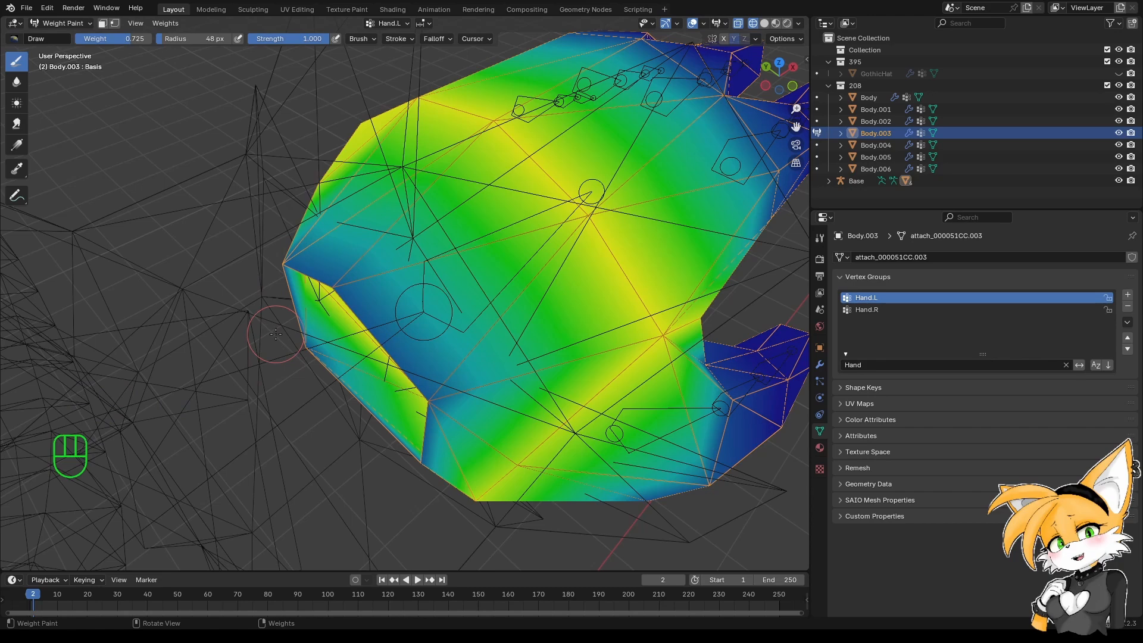
{"action": "mouse_move", "coordinate": [277, 337]}
{"action": "middle_mouse_down"}
{"action": "mouse_move", "coordinate": [264, 172]}
{"action": "mouse_move", "coordinate": [335, 187]}
{"action": "mouse_move", "coordinate": [538, 183]}
{"action": "middle_mouse_up"}
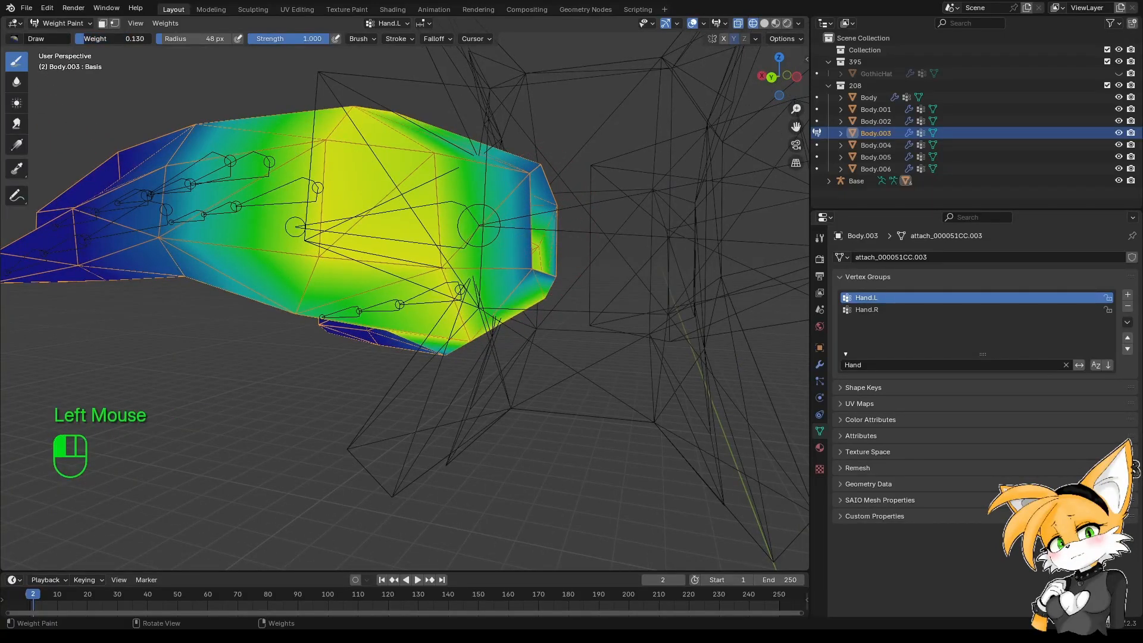
{"action": "middle_click_drag", "start_coordinate": [306, 345], "coordinate": [415, 351]}
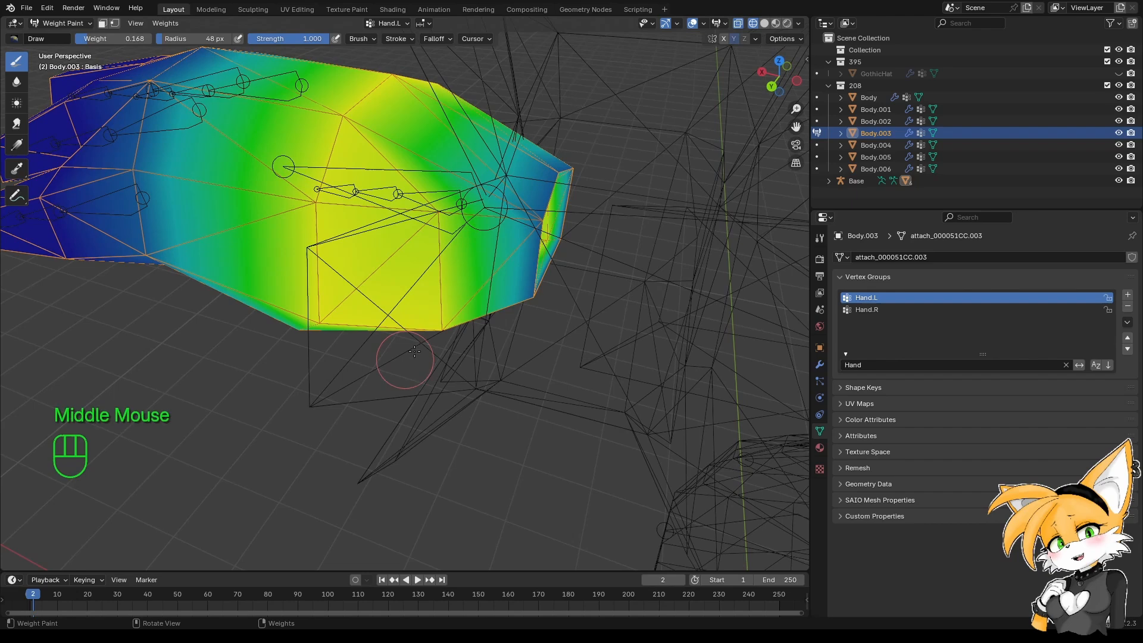
Try a 0.168 weight dab at the wrist opening for Hand.L, undo it and reactivate the Hand.L group.
{"action": "left_click", "coordinate": [534, 227]}
{"action": "key", "text": "ctrl+z"}
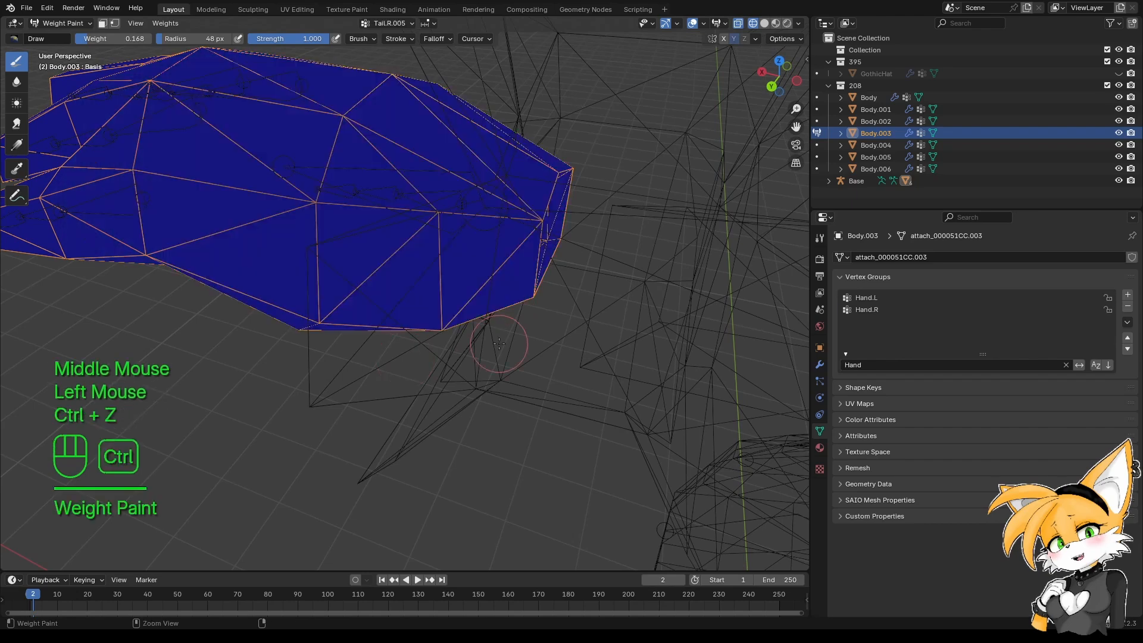
{"action": "left_click", "coordinate": [913, 301]}
Examine the Hand.L weight distribution around the back of the hand, palm, thumb and finger bases.
{"action": "middle_click_drag", "start_coordinate": [557, 342], "coordinate": [344, 271], "text": "shift"}
{"action": "scroll", "coordinate": [370, 334], "scroll_direction": "down", "scroll_amount": 2}
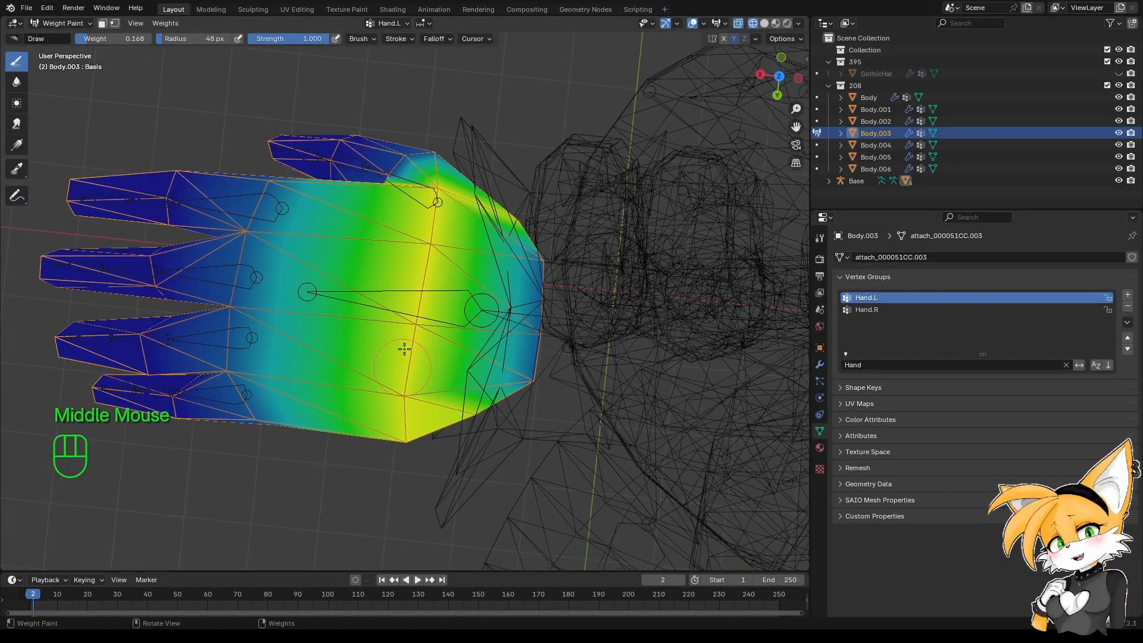
{"action": "middle_click_drag", "start_coordinate": [404, 349], "coordinate": [389, 303]}
{"action": "middle_click_drag", "start_coordinate": [321, 342], "coordinate": [308, 309]}
{"action": "scroll", "coordinate": [339, 317], "scroll_direction": "up", "scroll_amount": 2}
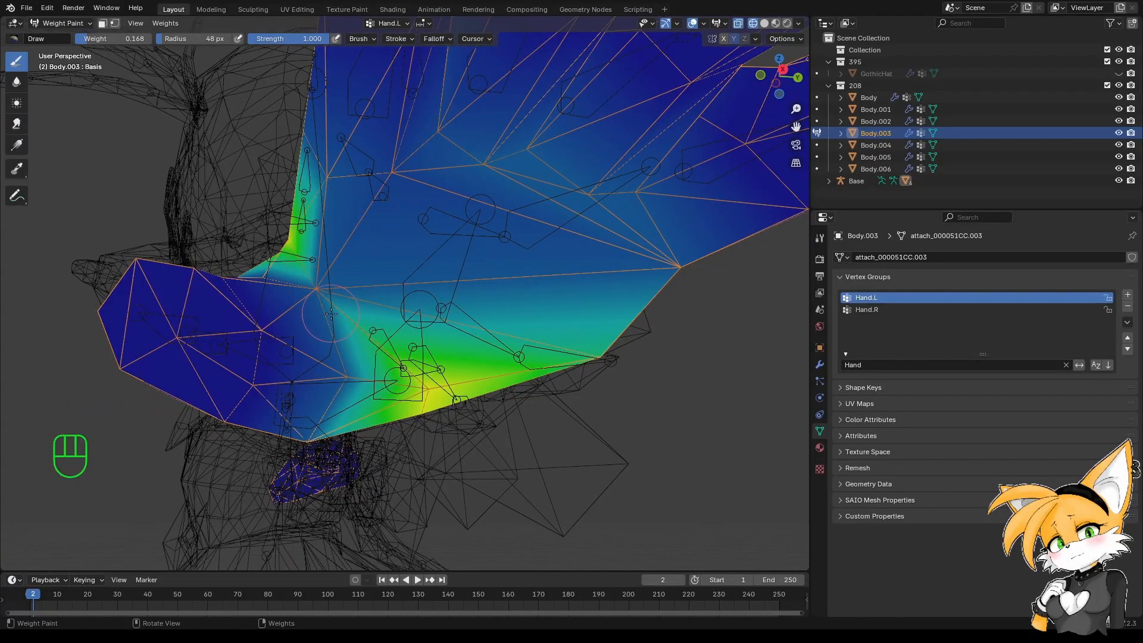
{"action": "middle_click_drag", "start_coordinate": [331, 314], "coordinate": [383, 335]}
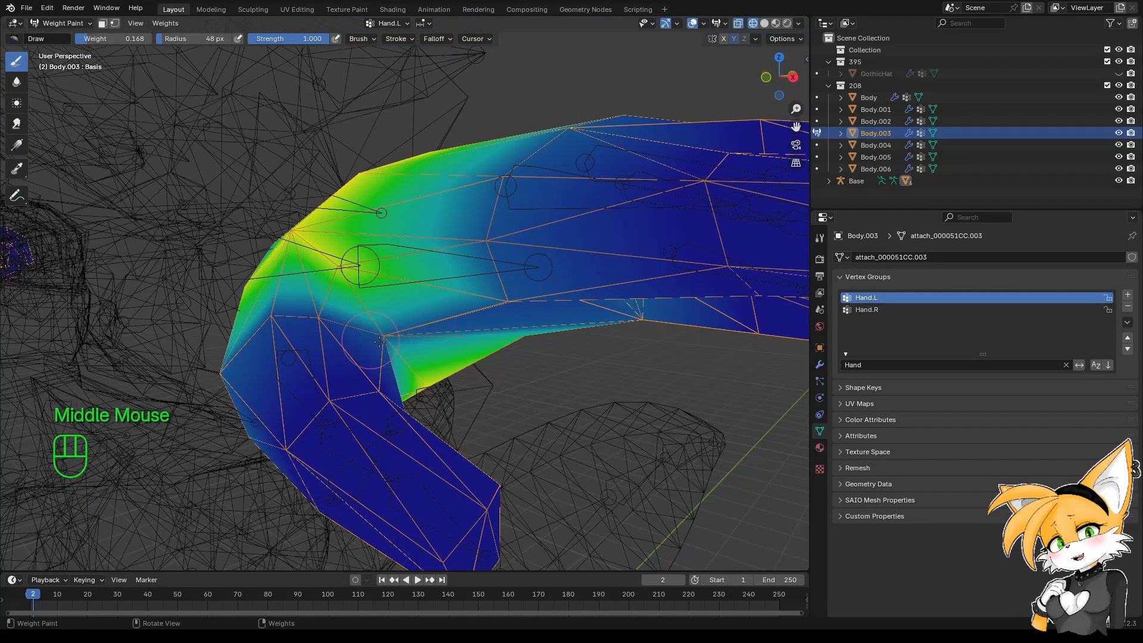
{"action": "middle_click_drag", "start_coordinate": [322, 317], "coordinate": [422, 310]}
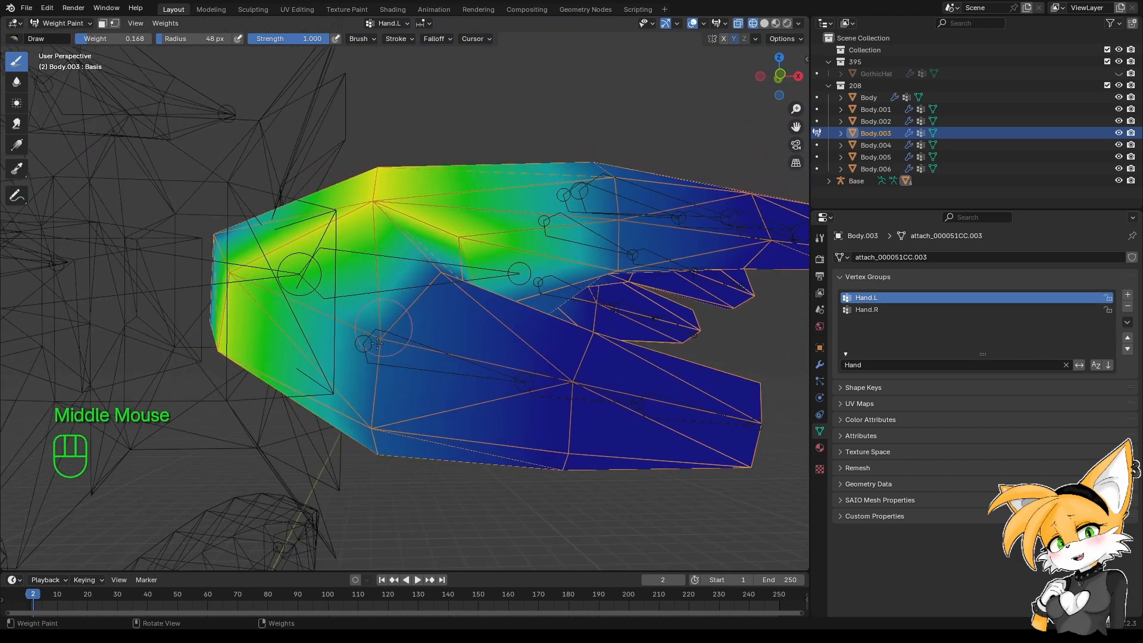
{"action": "middle_click_drag", "start_coordinate": [376, 343], "coordinate": [346, 256]}
{"action": "middle_click_drag", "start_coordinate": [345, 256], "coordinate": [381, 404]}
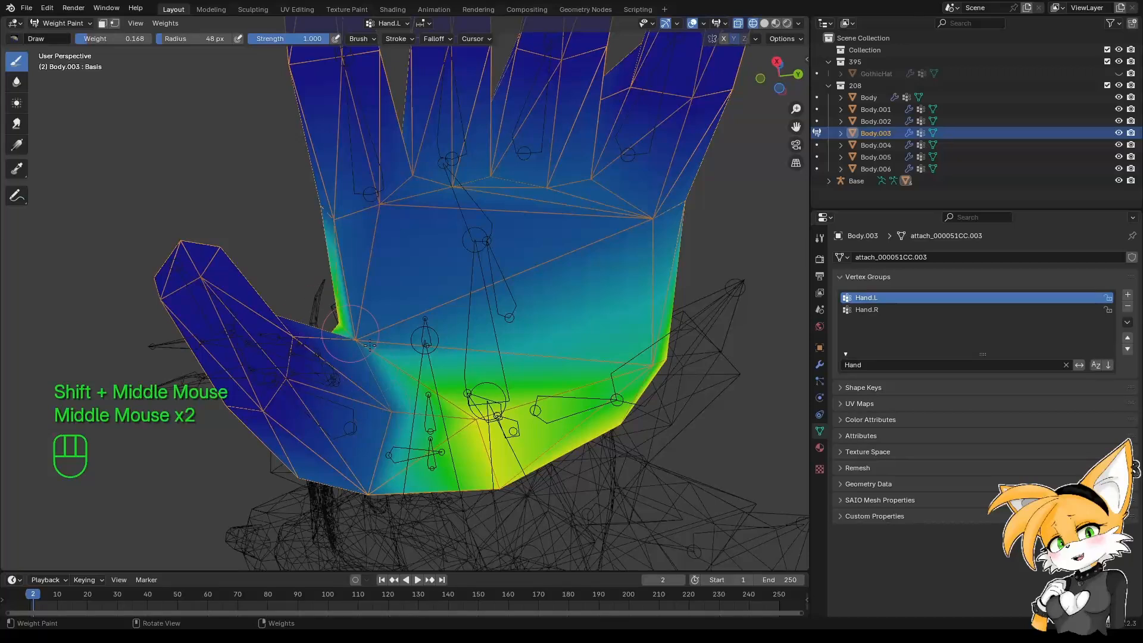
{"action": "middle_click_drag", "start_coordinate": [370, 346], "coordinate": [476, 419]}
{"action": "middle_click_drag", "start_coordinate": [173, 291], "coordinate": [290, 365]}
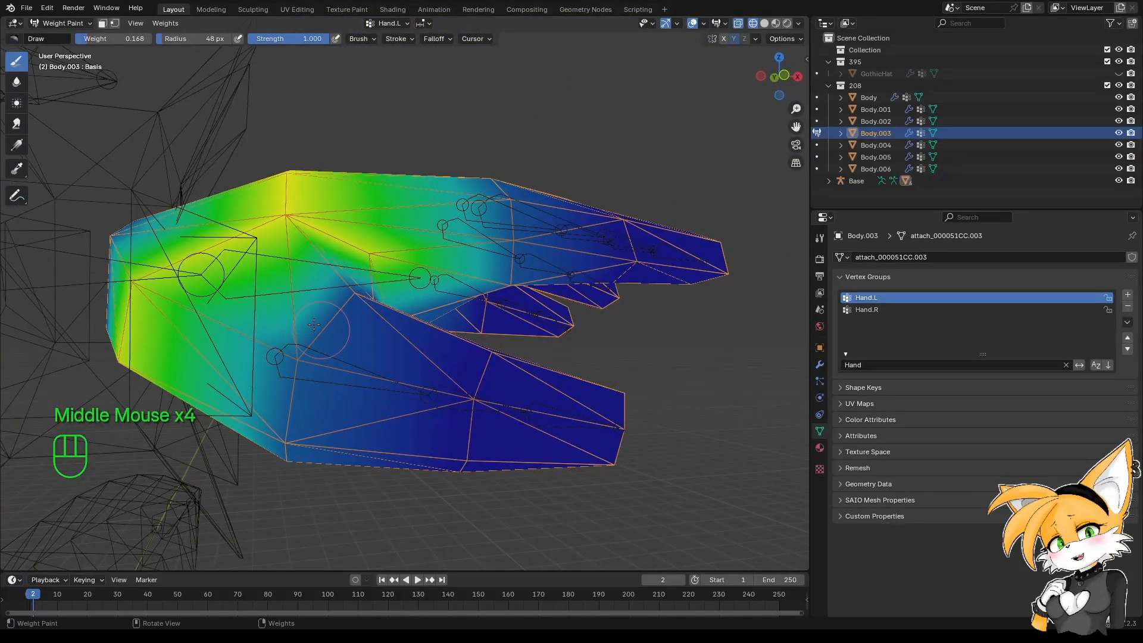
Try a 0.168 weight dab at the base of the thumb for Hand.L, undo it and reactivate the group.
{"action": "left_click", "coordinate": [310, 356]}
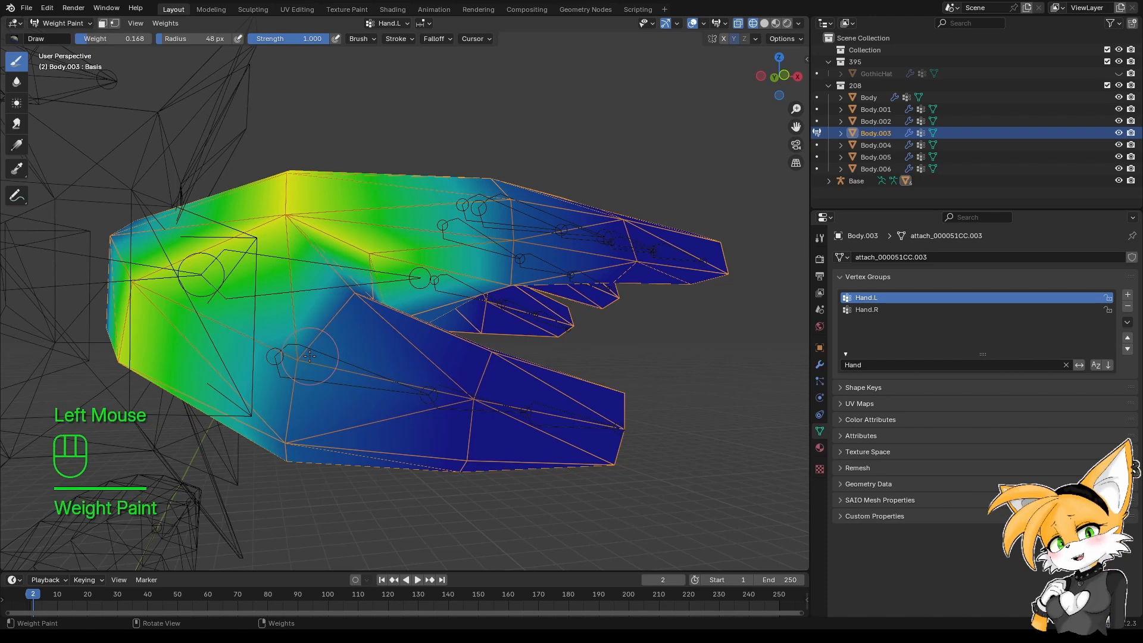
{"action": "key", "text": "ctrl+z"}
{"action": "left_click", "coordinate": [866, 299]}
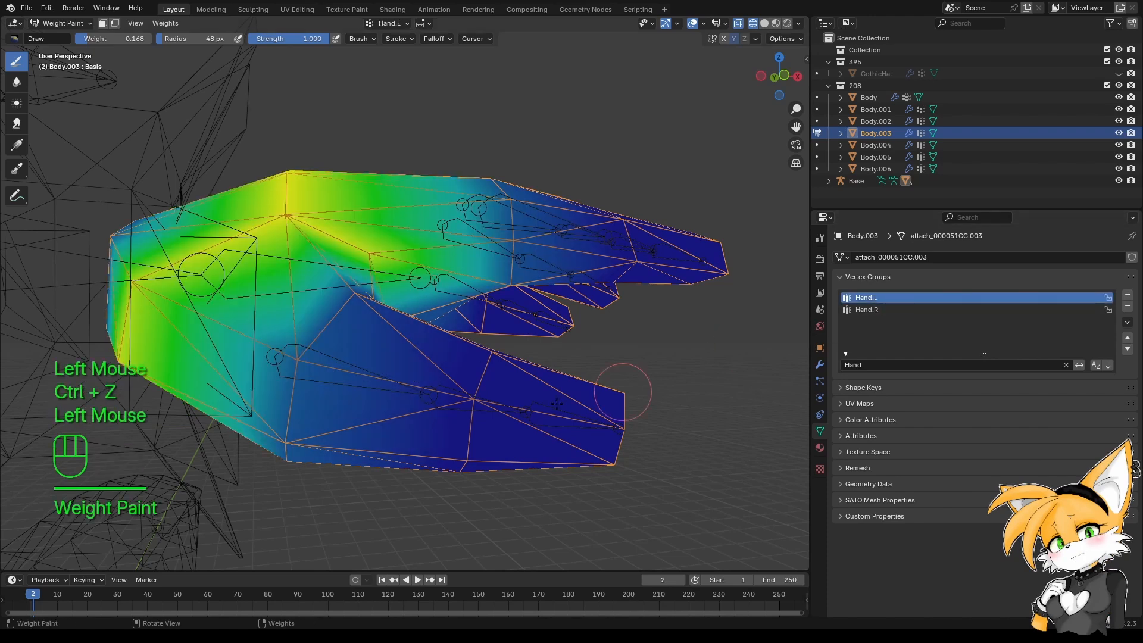
Filter the vertex groups by Thumb and inspect the Thumb.L weights around the base of the left thumb.
{"action": "middle_click_drag", "start_coordinate": [324, 390], "coordinate": [220, 358]}
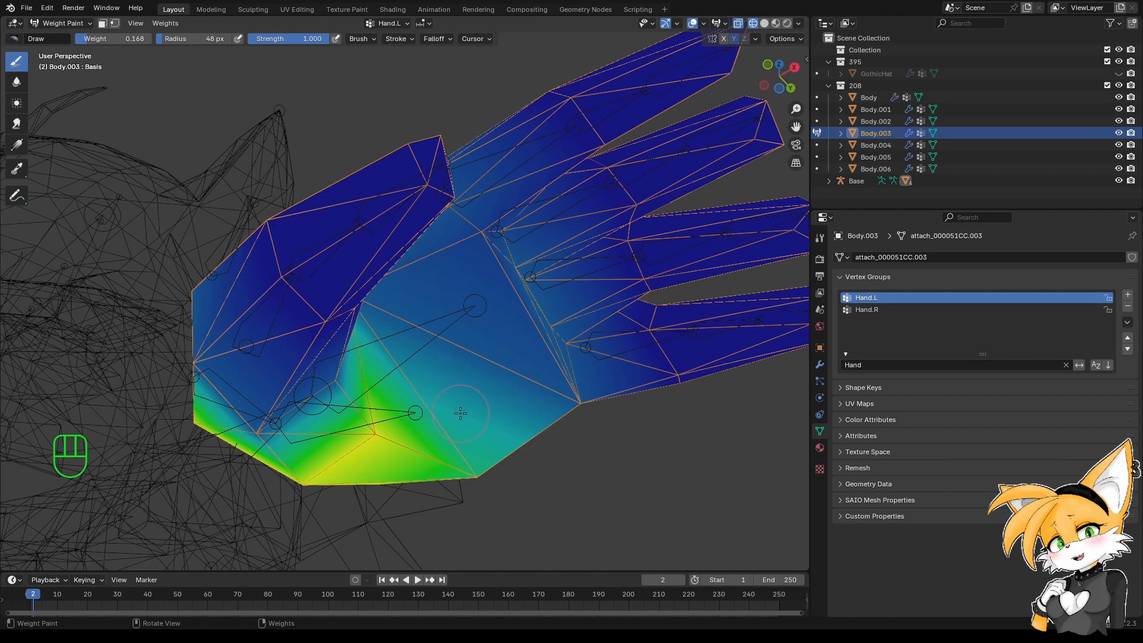
{"action": "middle_click_drag", "start_coordinate": [466, 391], "coordinate": [485, 351]}
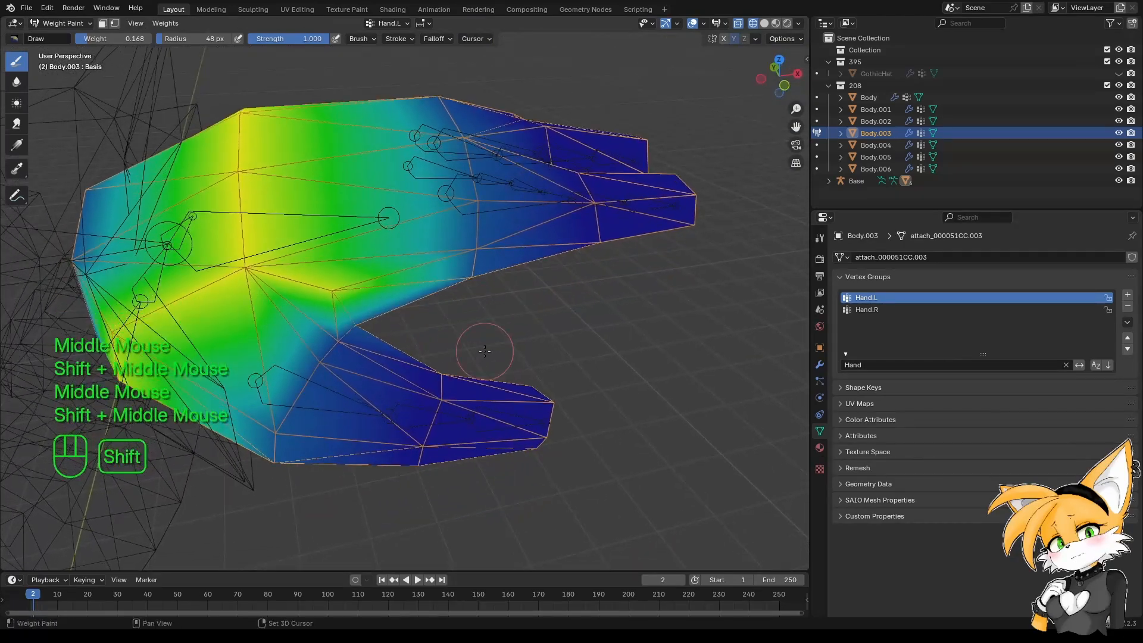
{"action": "left_click", "coordinate": [876, 365]}
{"action": "type", "text": "Thy"}
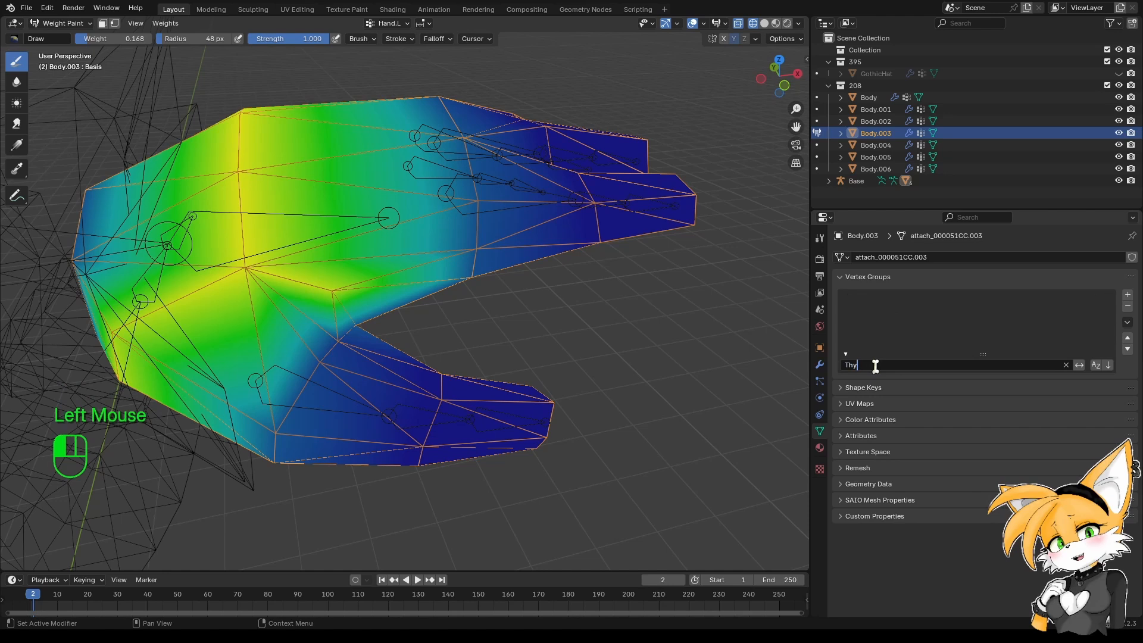
{"action": "key", "text": "BackSpace"}
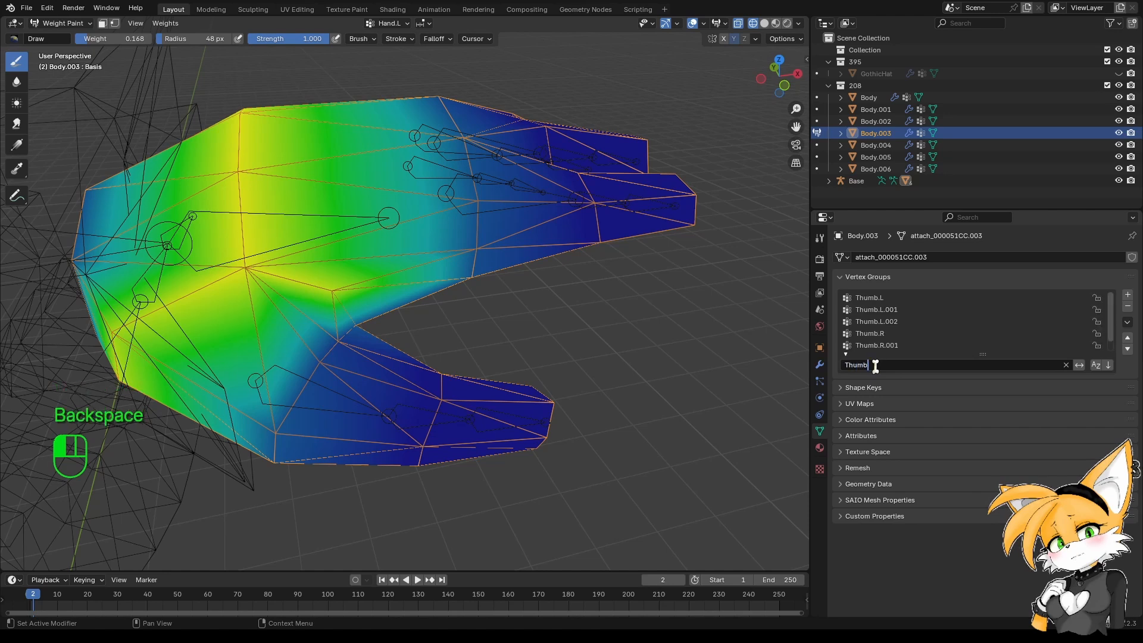
{"action": "left_click", "coordinate": [876, 366]}
{"action": "left_click", "coordinate": [871, 298]}
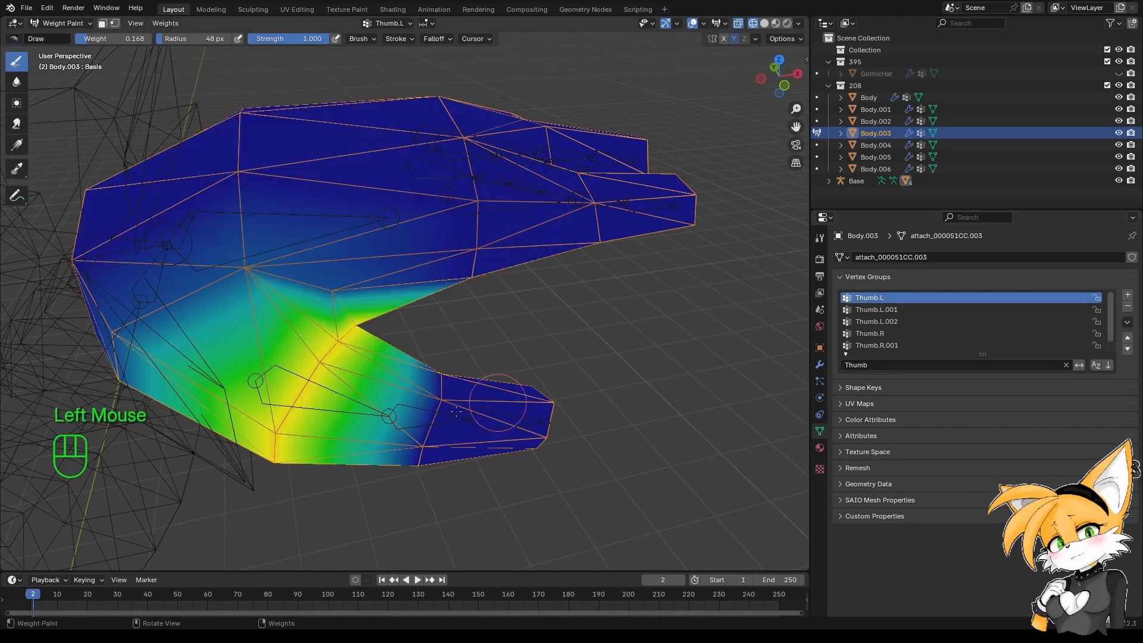
{"action": "middle_click_drag", "start_coordinate": [387, 357], "coordinate": [389, 326], "text": "shift"}
{"action": "mouse_move", "coordinate": [426, 416]}
{"action": "middle_mouse_down"}
{"action": "mouse_move", "coordinate": [302, 334]}
{"action": "mouse_move", "coordinate": [722, 386]}
{"action": "mouse_move", "coordinate": [476, 350]}
{"action": "middle_mouse_up"}
Inspect the Thumb.L.001 and Thumb.L.002 weights along the left thumb up to its tip.
{"action": "left_click", "coordinate": [970, 310]}
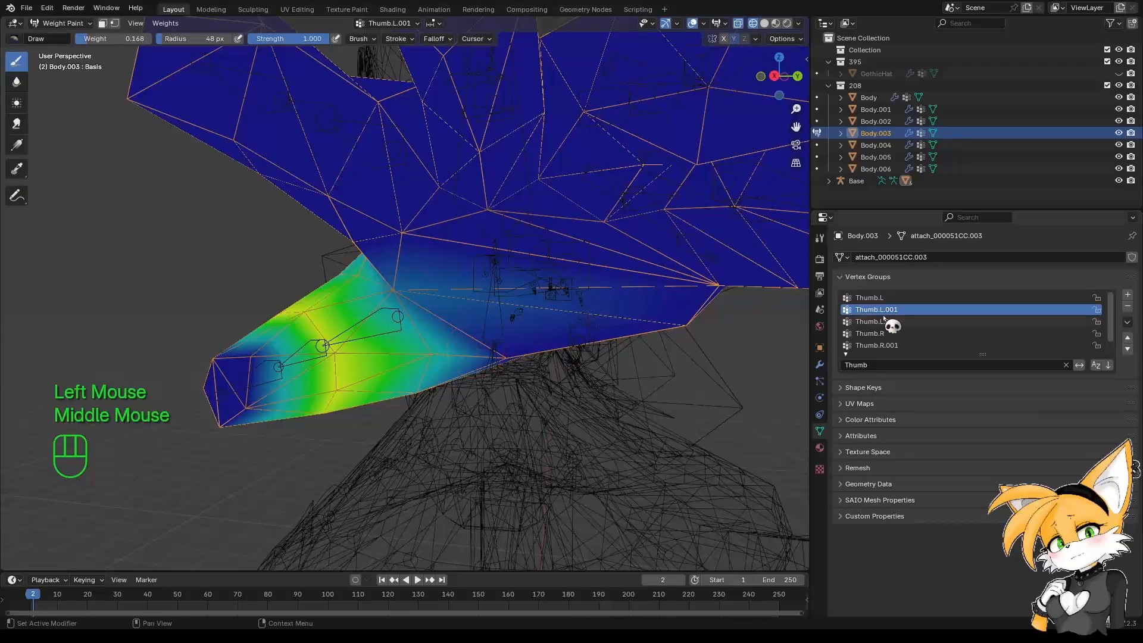
{"action": "left_click", "coordinate": [970, 322]}
{"action": "middle_click_drag", "start_coordinate": [703, 369], "coordinate": [517, 373]}
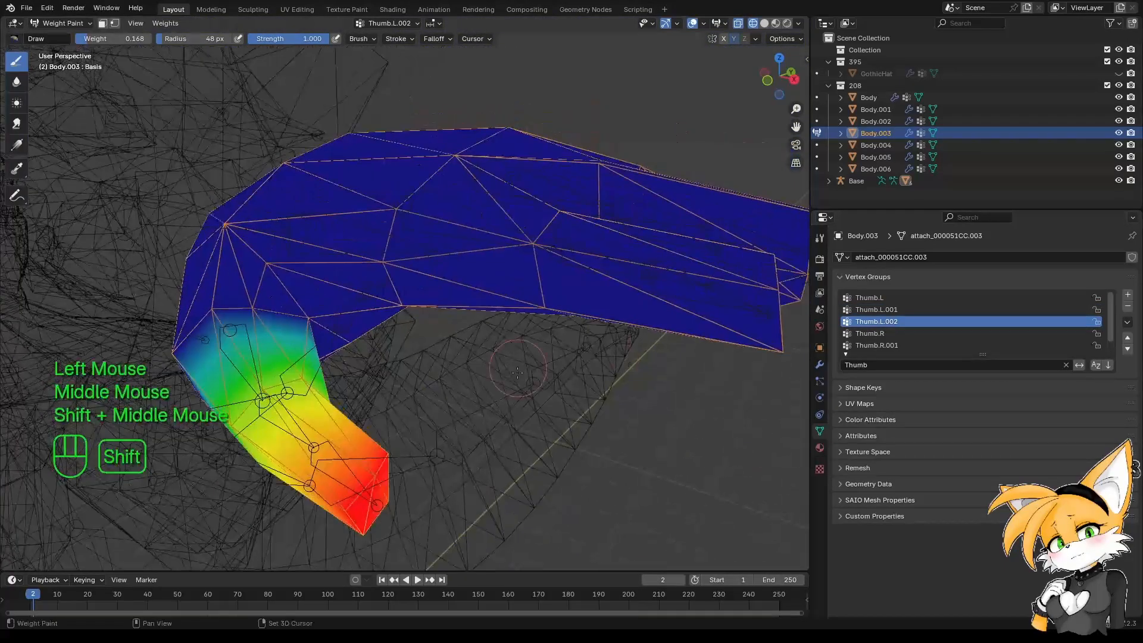
Filter the vertex groups by Index and inspect the Index.L weights across the palm and index finger base.
{"action": "key", "text": "BackSpace"}
{"action": "key", "text": "BackSpace"}
{"action": "key", "text": "BackSpace"}
{"action": "key", "text": "BackSpace"}
{"action": "key", "text": "BackSpace"}
{"action": "type", "text": "Ind"}
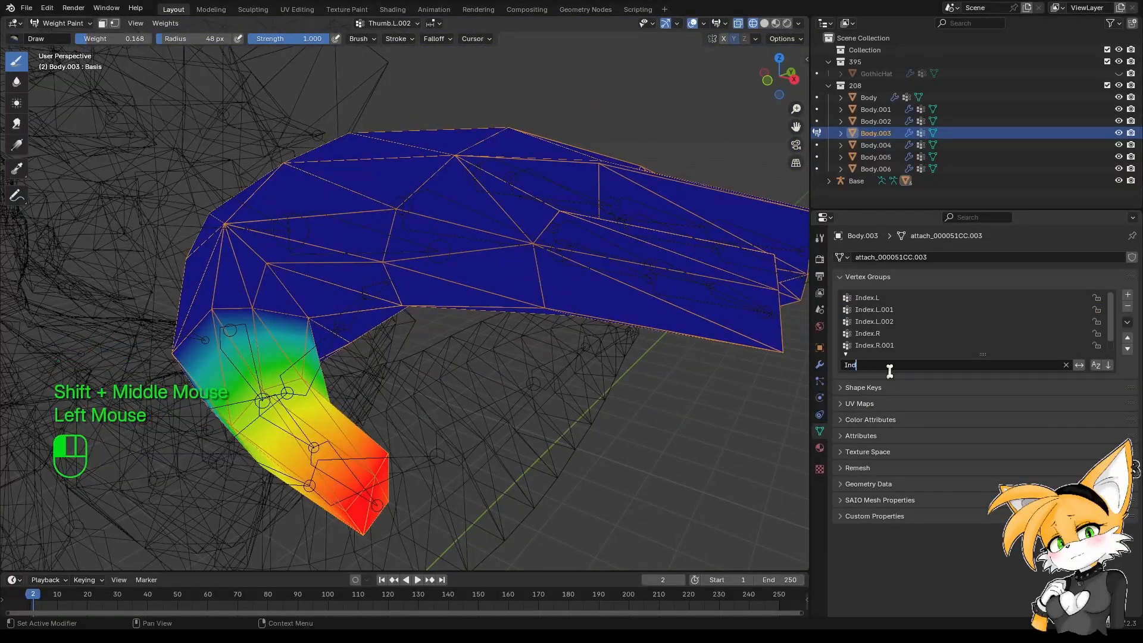
{"action": "type", "text": "ex"}
{"action": "key", "text": "Return"}
{"action": "left_click", "coordinate": [876, 298]}
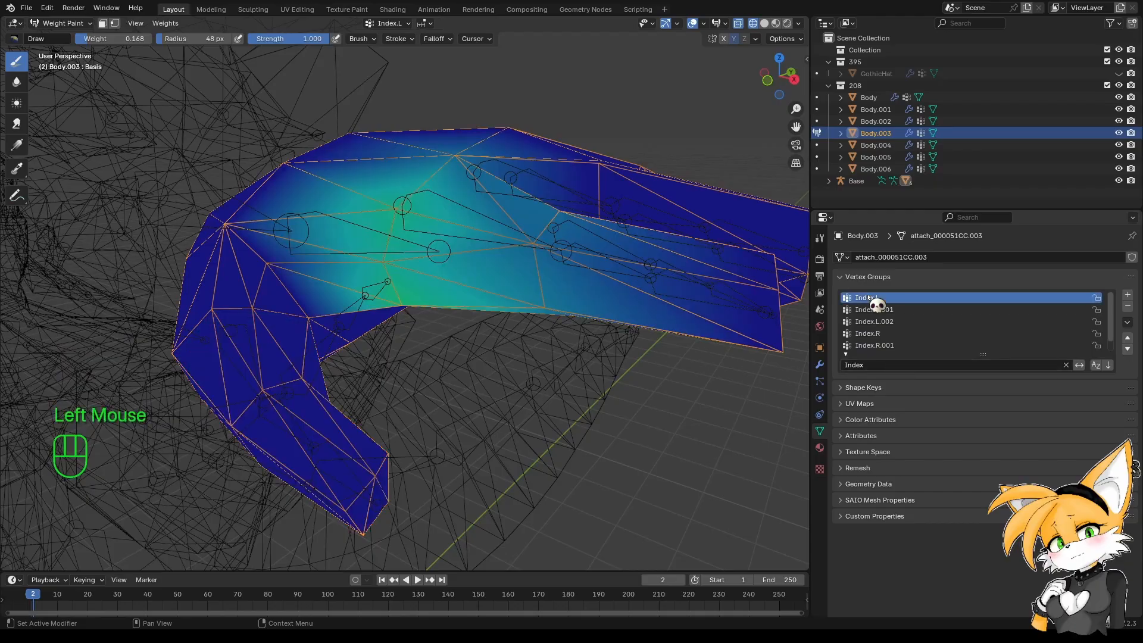
{"action": "middle_click_drag", "start_coordinate": [429, 357], "coordinate": [448, 295], "text": "shift"}
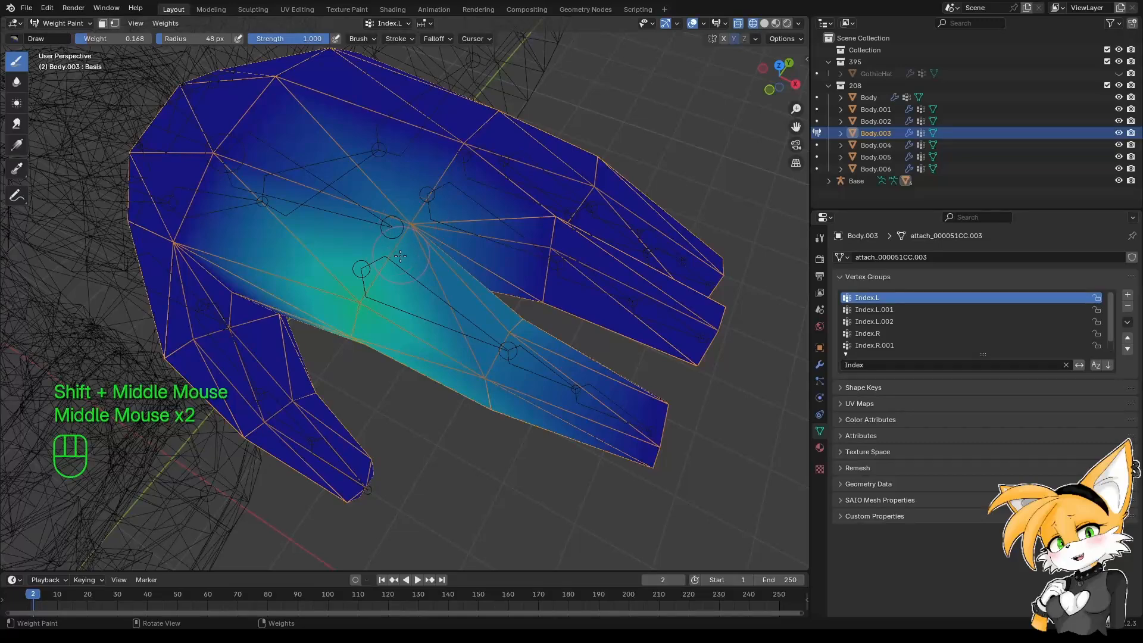
{"action": "middle_click_drag", "start_coordinate": [400, 256], "coordinate": [562, 411]}
{"action": "scroll", "coordinate": [416, 249], "scroll_direction": "up", "scroll_amount": 2}
Examine the Index.L.001 weights around the middle joint of the left index finger from all sides.
{"action": "left_click", "coordinate": [873, 310]}
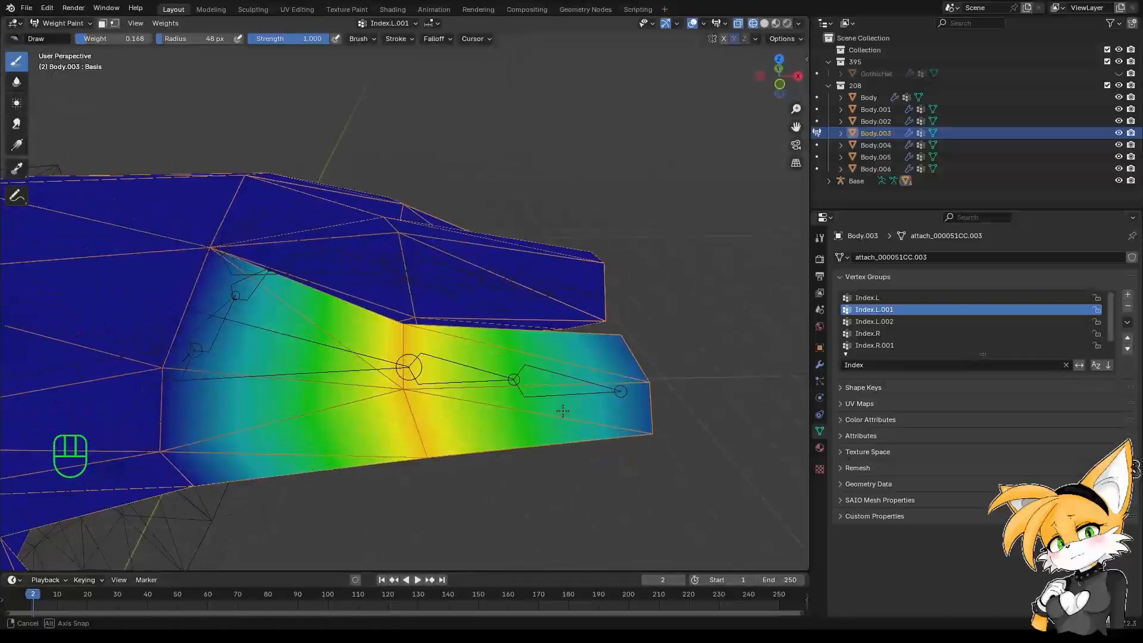
{"action": "middle_click_drag", "start_coordinate": [473, 343], "coordinate": [457, 355], "text": "shift"}
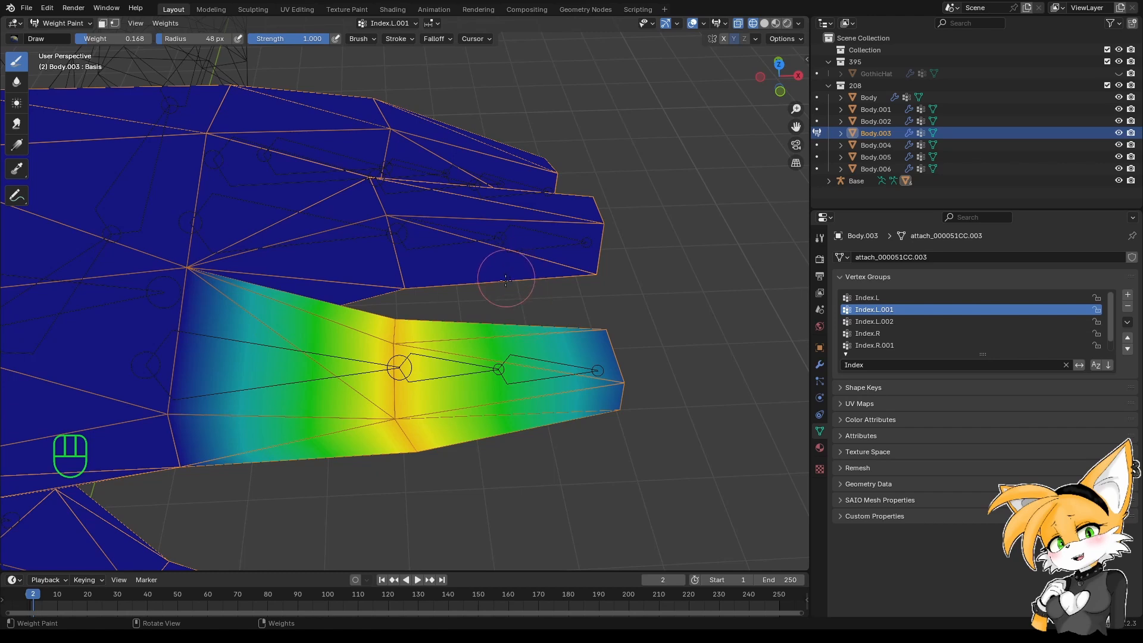
{"action": "mouse_move", "coordinate": [414, 379]}
{"action": "middle_mouse_down"}
{"action": "mouse_move", "coordinate": [397, 357]}
{"action": "mouse_move", "coordinate": [434, 358]}
{"action": "mouse_move", "coordinate": [417, 316]}
{"action": "mouse_move", "coordinate": [452, 305]}
{"action": "mouse_move", "coordinate": [503, 383]}
{"action": "mouse_move", "coordinate": [492, 327]}
{"action": "mouse_move", "coordinate": [616, 393]}
{"action": "mouse_move", "coordinate": [509, 337]}
{"action": "middle_mouse_up"}
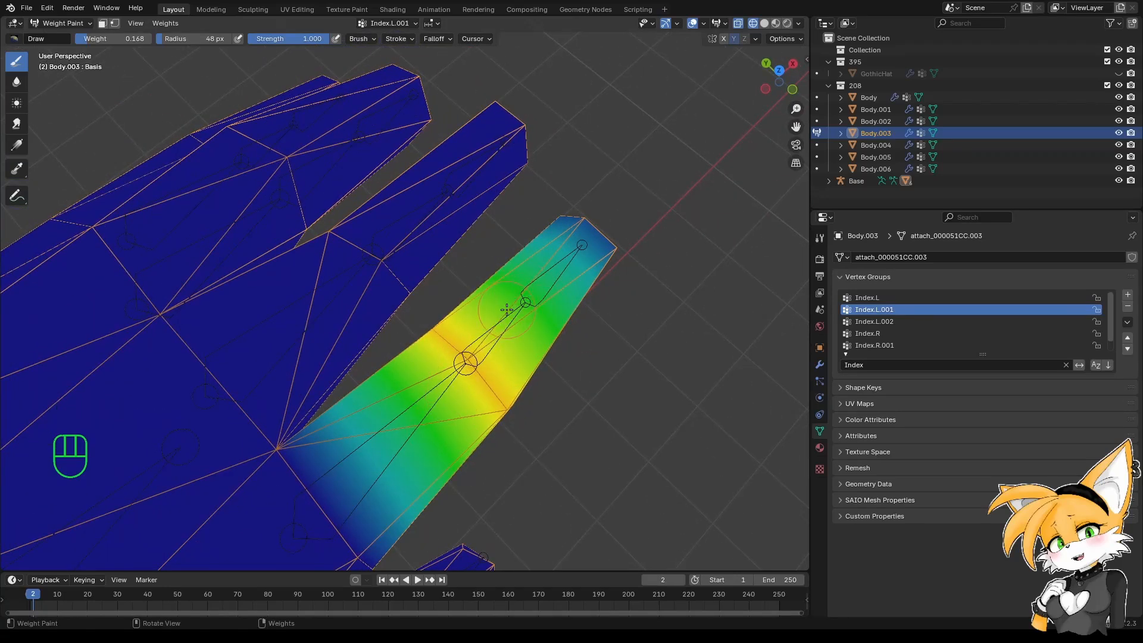
{"action": "mouse_move", "coordinate": [464, 372]}
{"action": "middle_mouse_down"}
{"action": "mouse_move", "coordinate": [416, 383]}
{"action": "mouse_move", "coordinate": [409, 408]}
{"action": "mouse_move", "coordinate": [436, 305]}
{"action": "middle_mouse_up"}
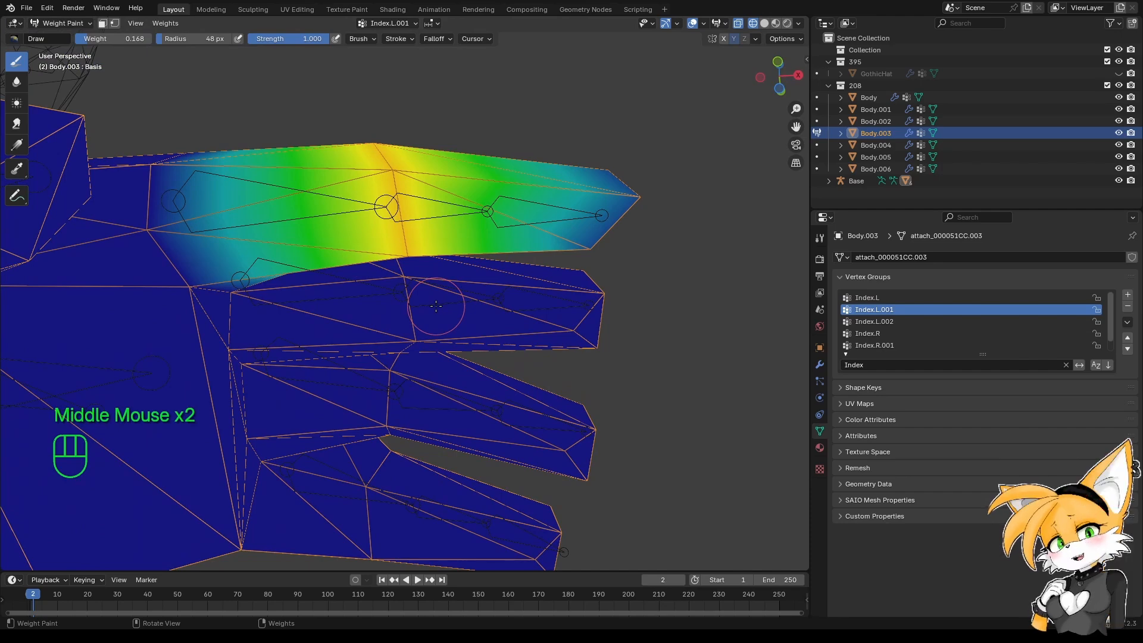
{"action": "middle_click_drag", "start_coordinate": [436, 306], "coordinate": [411, 414]}
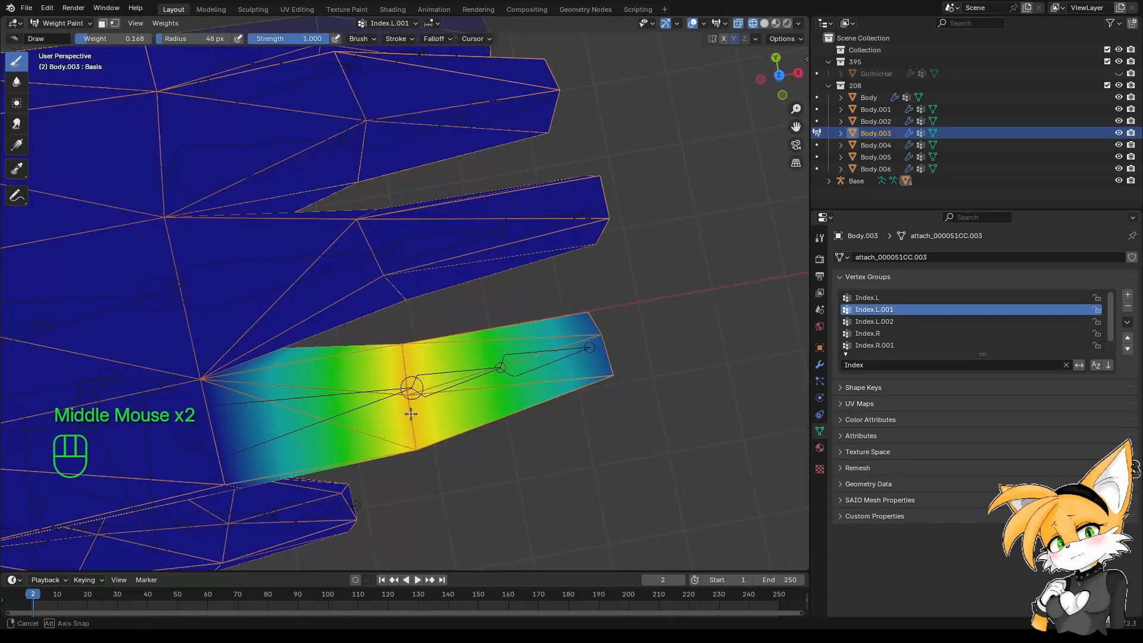
Inspect the Index.L.002 weights at the left index fingertip and check the Index.R group.
{"action": "left_click", "coordinate": [875, 322]}
{"action": "middle_click_drag", "start_coordinate": [453, 280], "coordinate": [807, 344]}
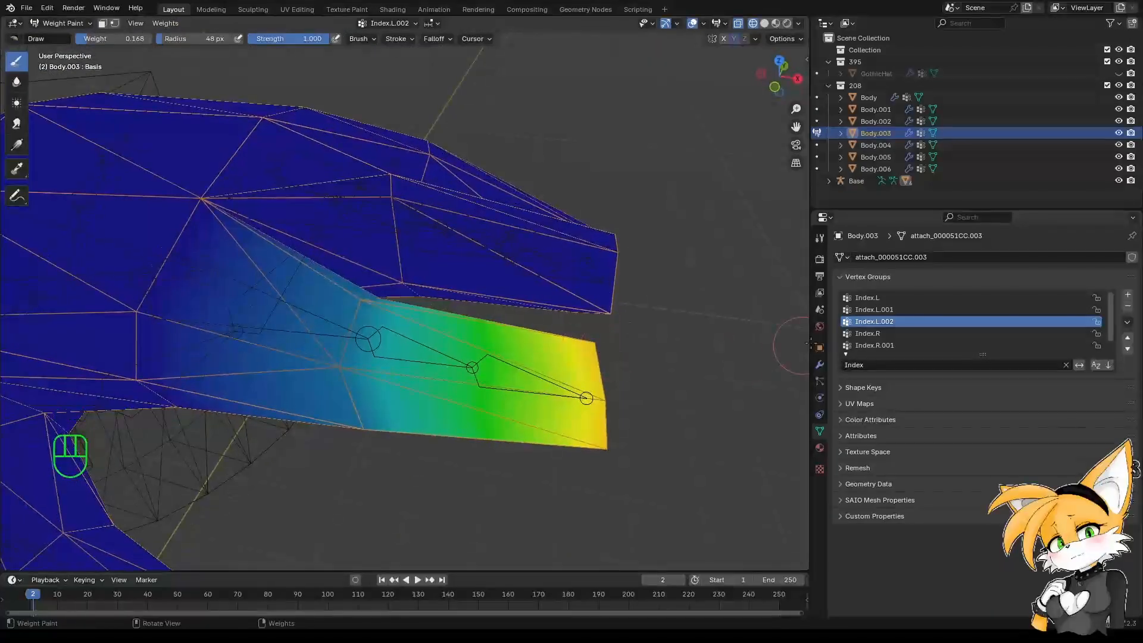
{"action": "left_click", "coordinate": [874, 334]}
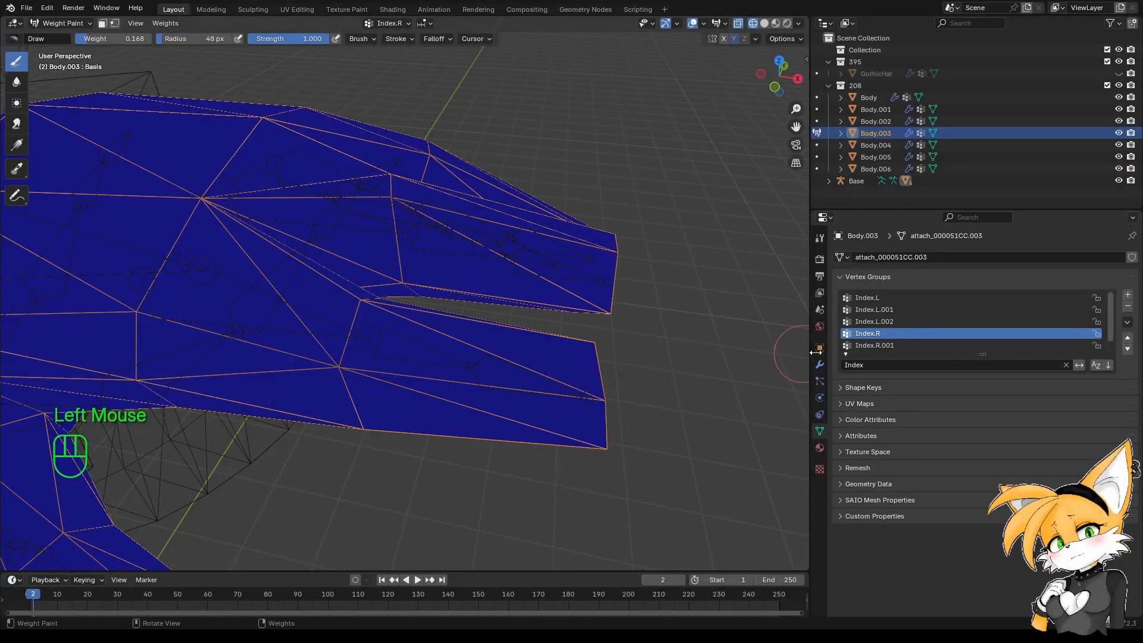
{"action": "scroll", "coordinate": [891, 348], "scroll_direction": "down", "scroll_amount": 4}
Filter the vertex groups by Ring and inspect the Ring.L weights at the left ring finger's base.
{"action": "left_click", "coordinate": [876, 364]}
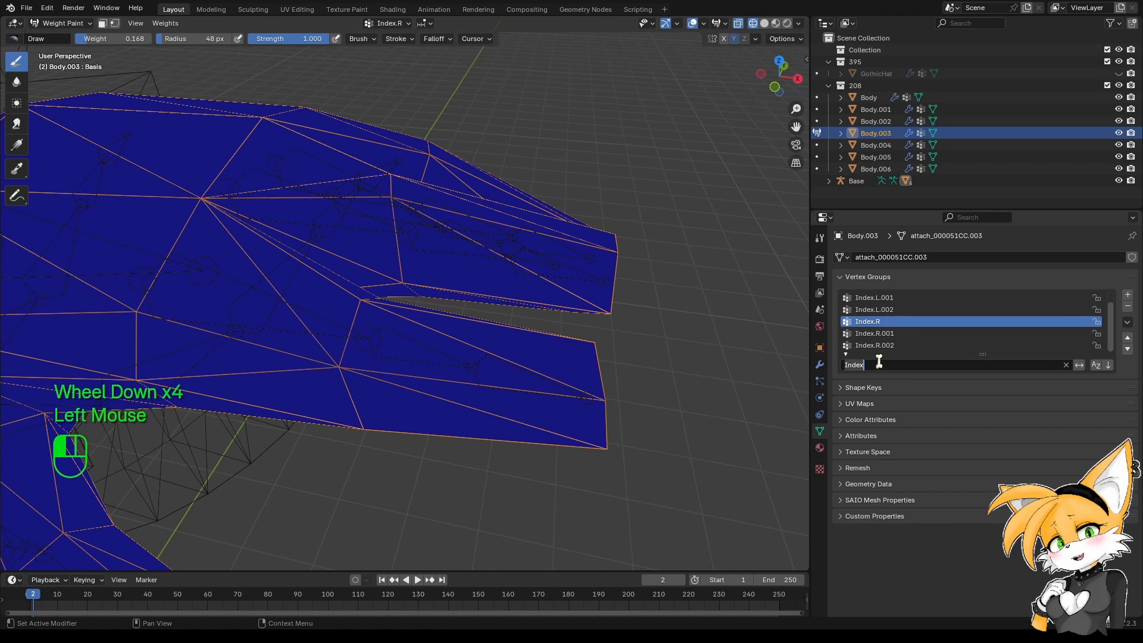
{"action": "key", "text": "BackSpace"}
{"action": "type", "text": "Ring"}
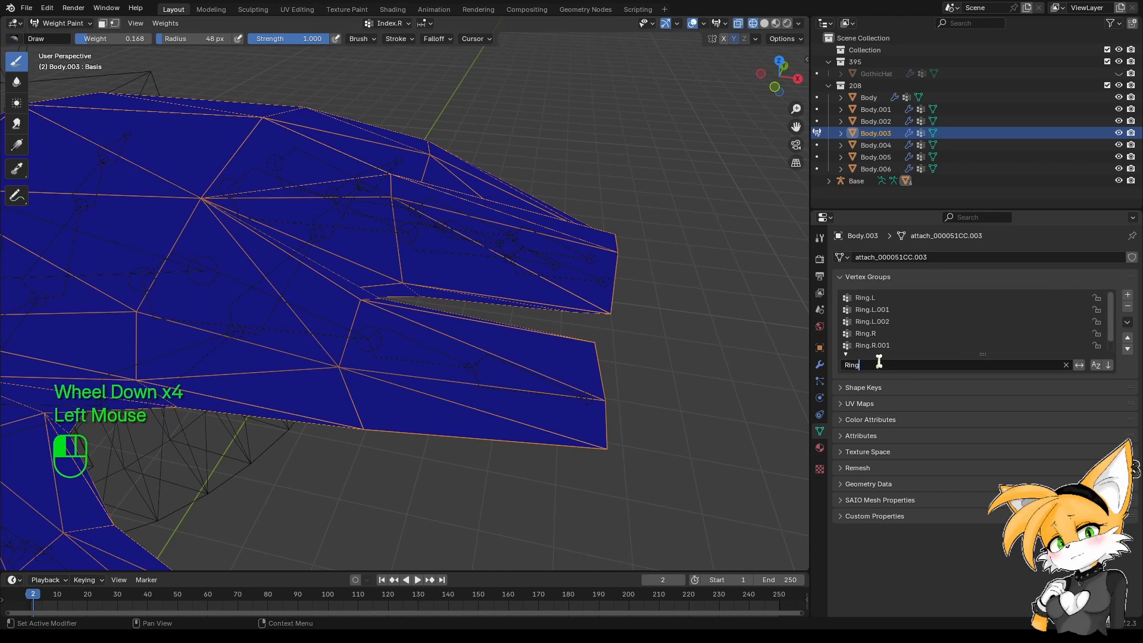
{"action": "key", "text": "Return"}
{"action": "left_click", "coordinate": [866, 297]}
{"action": "middle_click_drag", "start_coordinate": [566, 297], "coordinate": [411, 309]}
{"action": "middle_click_drag", "start_coordinate": [411, 309], "coordinate": [496, 278]}
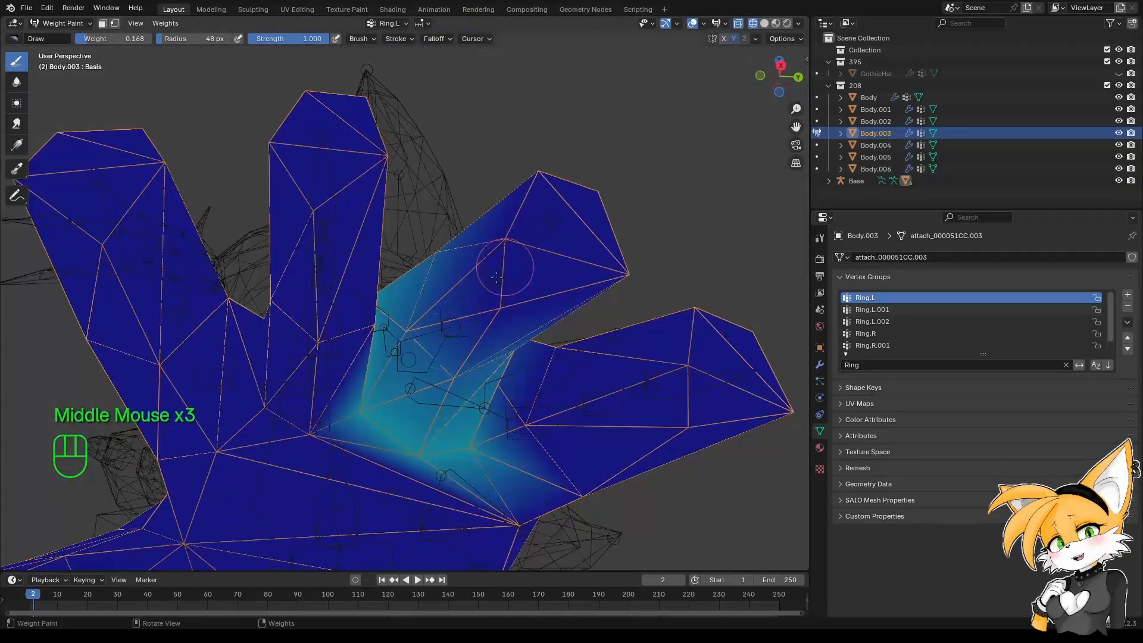
Inspect the Ring.L.001 and Ring.L.002 weights along the left ring finger.
{"action": "left_click", "coordinate": [890, 310]}
{"action": "middle_click_drag", "start_coordinate": [479, 326], "coordinate": [685, 310]}
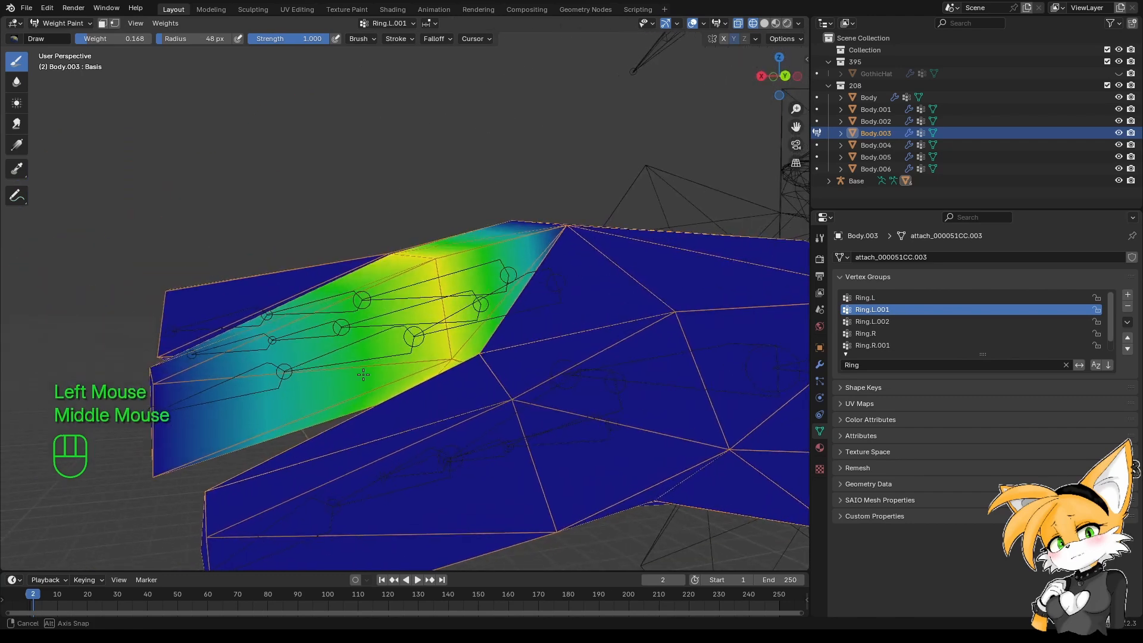
{"action": "left_click", "coordinate": [897, 321]}
{"action": "middle_click_drag", "start_coordinate": [776, 352], "coordinate": [595, 370]}
Filter the vertex groups by Middle and inspect the Middle.L weights on the middle finger base and back of the hand.
{"action": "left_click", "coordinate": [882, 359]}
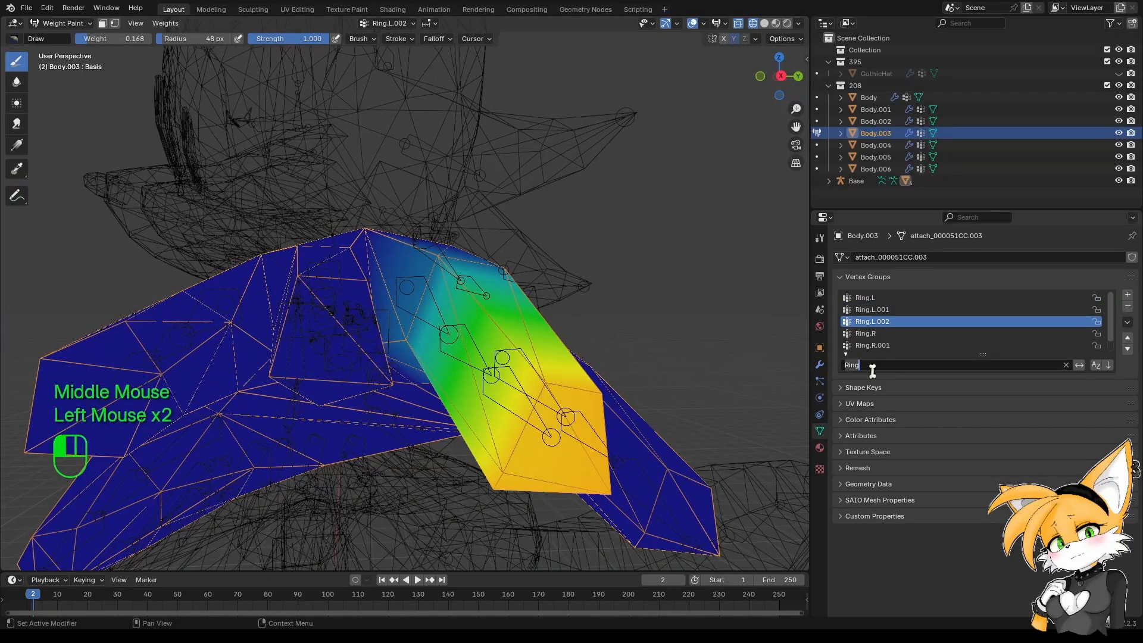
{"action": "key", "text": "BackSpace"}
{"action": "type", "text": "Middl;e"}
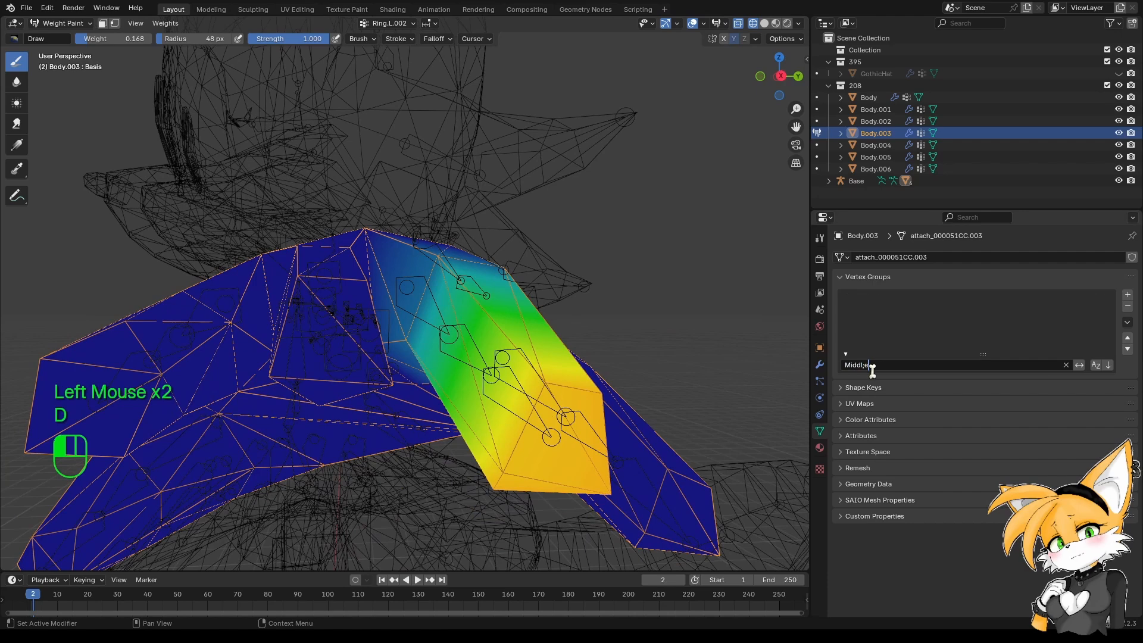
{"action": "key", "text": "BackSpace"}
{"action": "left_click", "coordinate": [905, 298]}
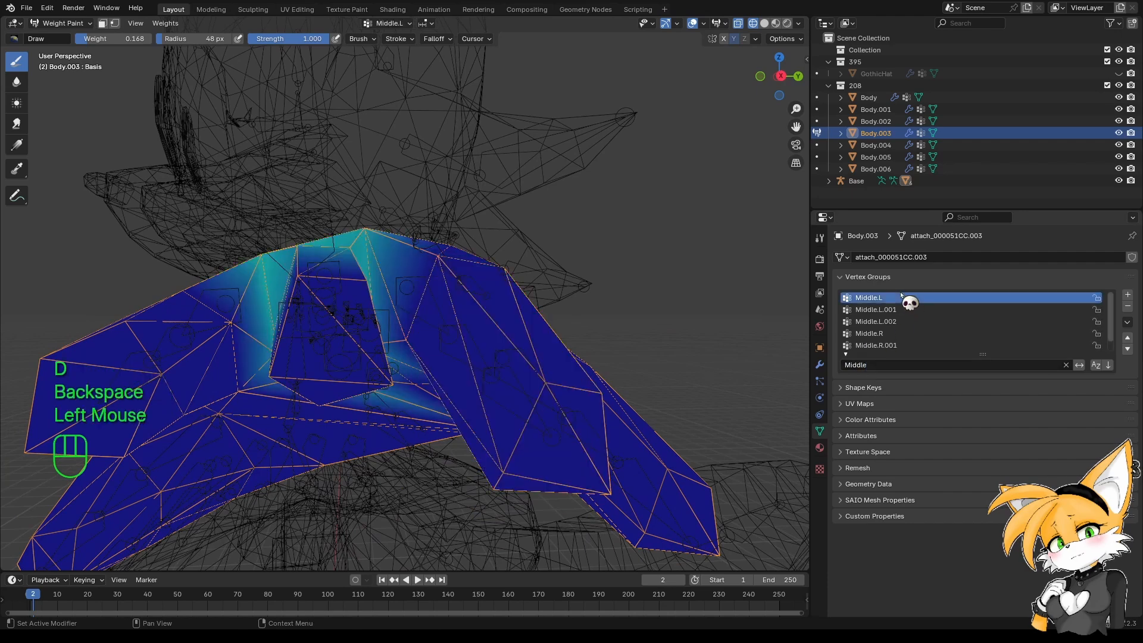
{"action": "middle_click_drag", "start_coordinate": [417, 358], "coordinate": [412, 205]}
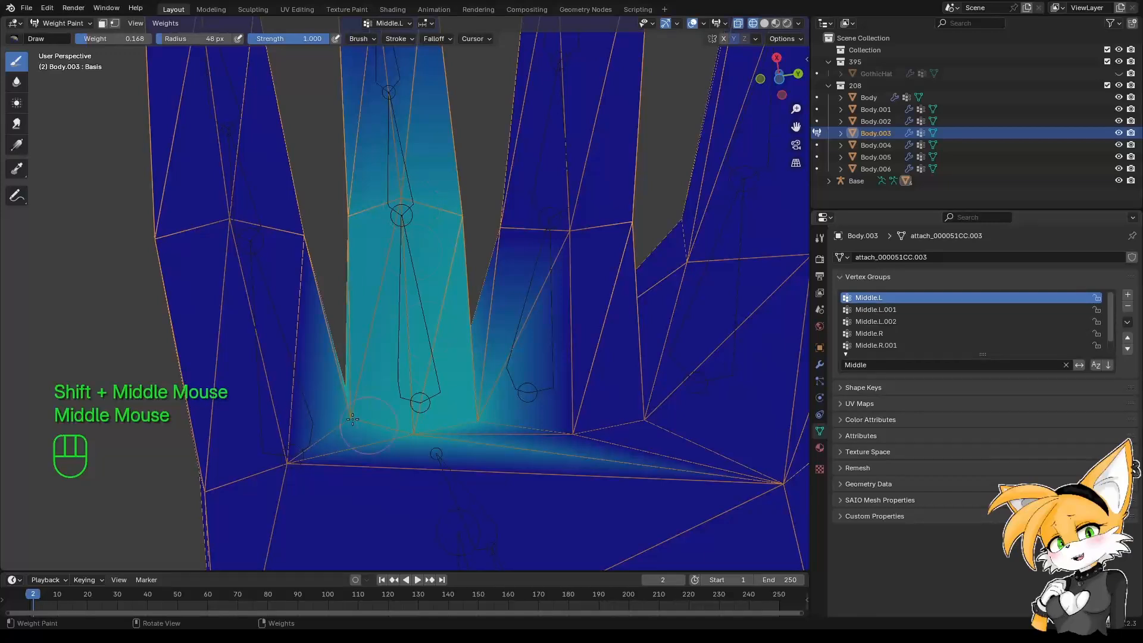
{"action": "middle_click_drag", "start_coordinate": [353, 419], "coordinate": [516, 483]}
{"action": "middle_click_drag", "start_coordinate": [555, 401], "coordinate": [536, 361]}
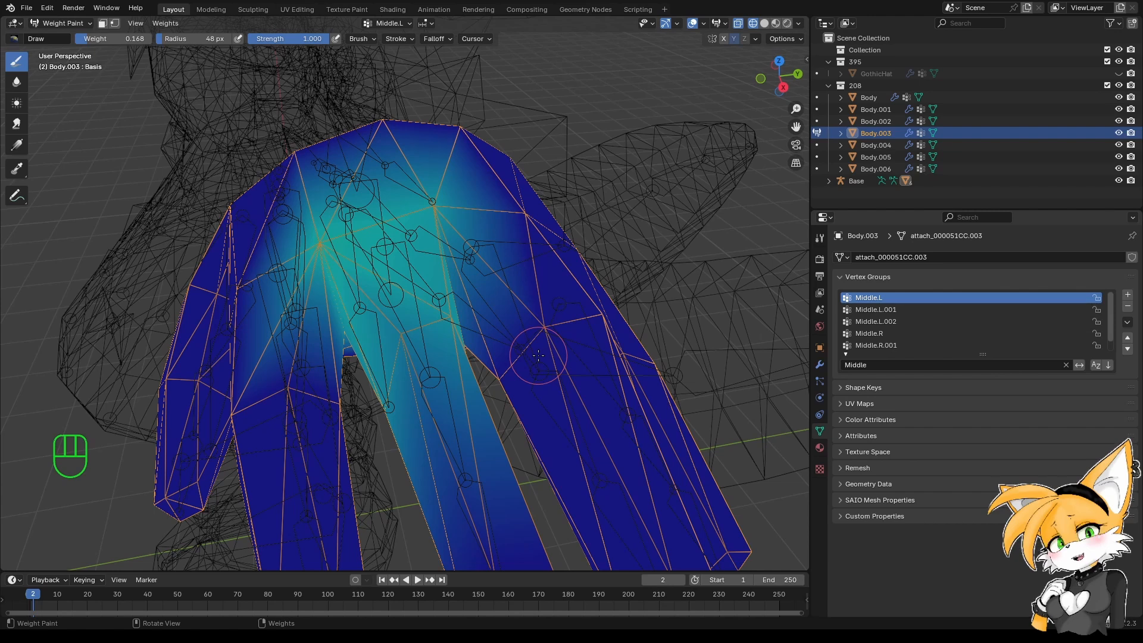
{"action": "mouse_move", "coordinate": [537, 356]}
{"action": "middle_mouse_down"}
{"action": "mouse_move", "coordinate": [410, 326]}
{"action": "mouse_move", "coordinate": [396, 230]}
{"action": "mouse_move", "coordinate": [299, 274]}
{"action": "mouse_move", "coordinate": [431, 287]}
{"action": "middle_mouse_up"}
Inspect the Middle.L.001 and Middle.L.002 weights along the left middle finger.
{"action": "left_click", "coordinate": [873, 310]}
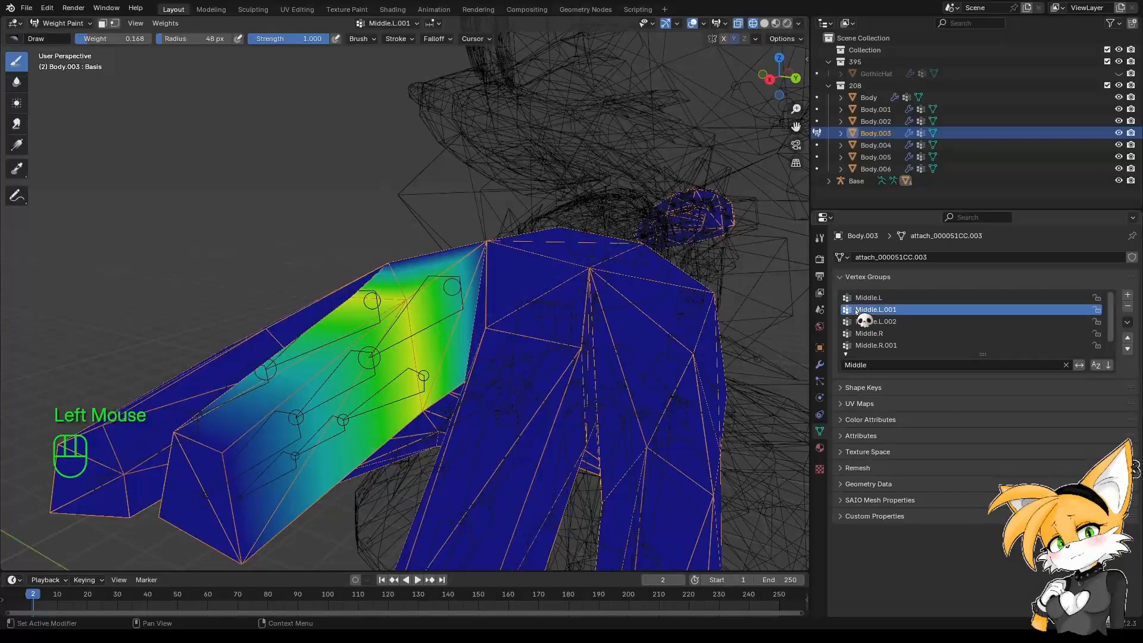
{"action": "middle_click_drag", "start_coordinate": [581, 350], "coordinate": [631, 278]}
{"action": "left_click", "coordinate": [897, 332]}
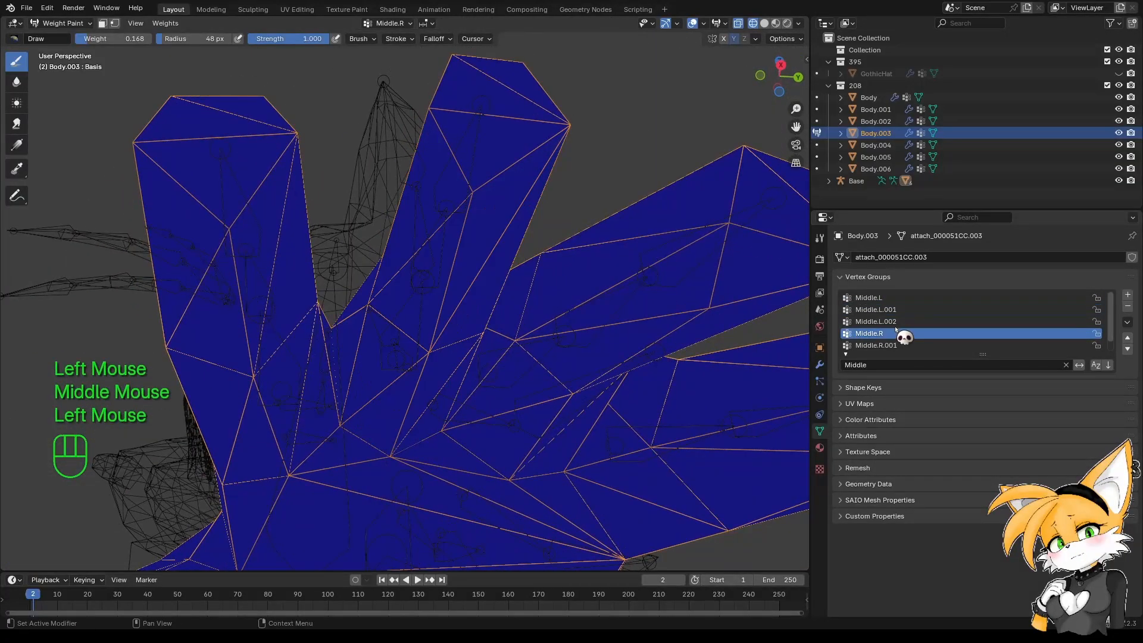
{"action": "left_click", "coordinate": [868, 323]}
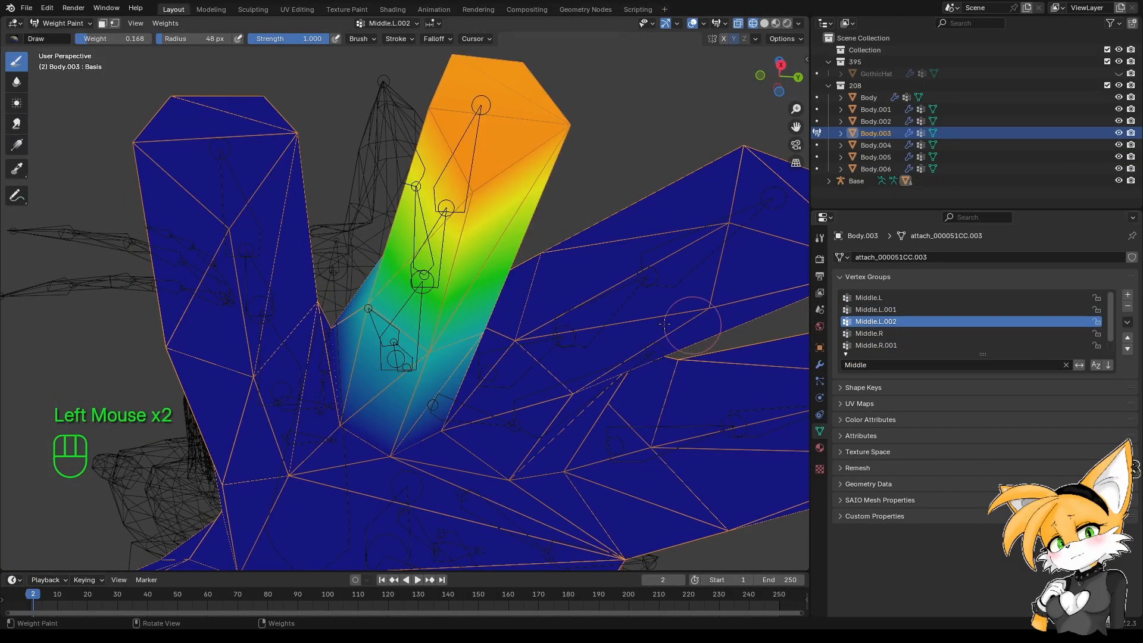
{"action": "middle_click_drag", "start_coordinate": [690, 327], "coordinate": [463, 134]}
Filter the vertex groups by Pinky and inspect the Pinky.L weights around the pinky base and side of the hand.
{"action": "left_click", "coordinate": [903, 367]}
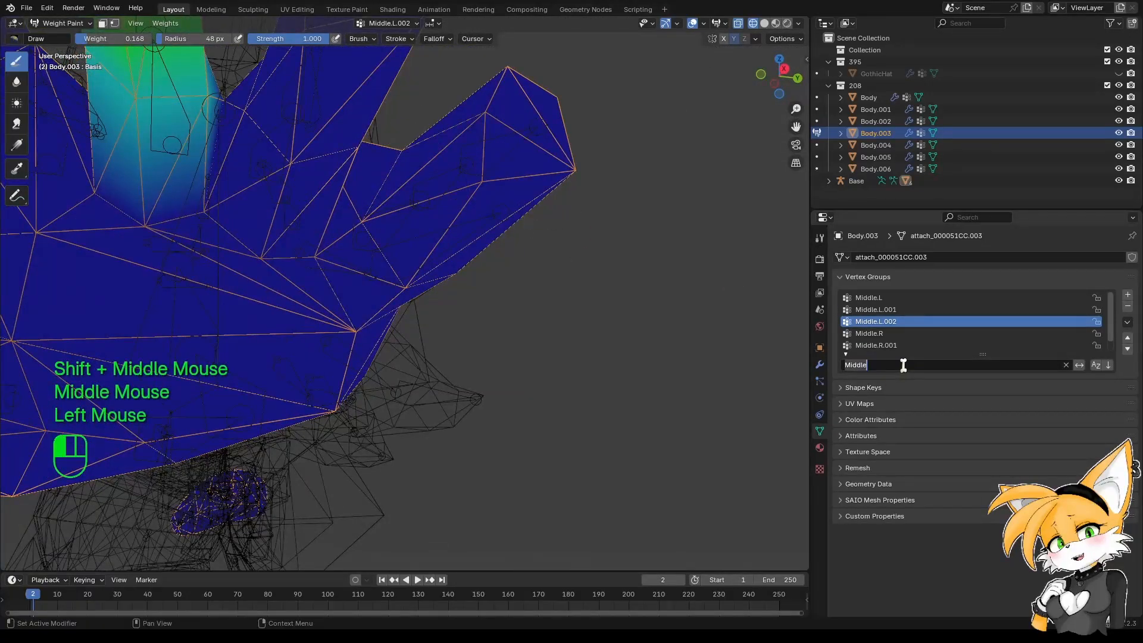
{"action": "type", "text": "Pinky"}
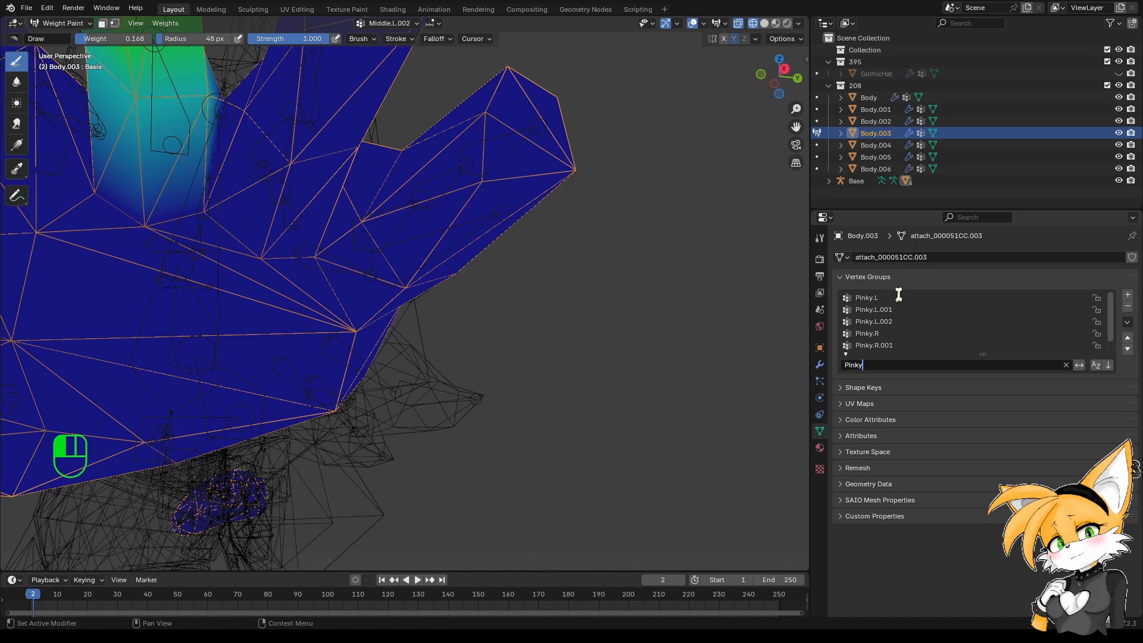
{"action": "left_click", "coordinate": [900, 296]}
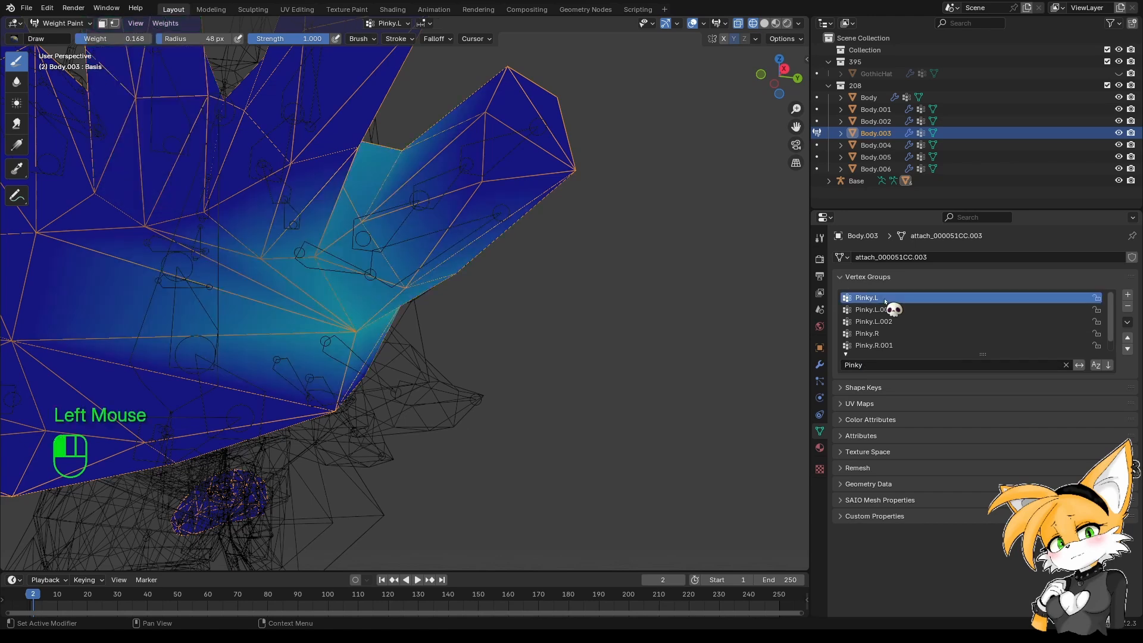
{"action": "middle_click_drag", "start_coordinate": [429, 334], "coordinate": [455, 177]}
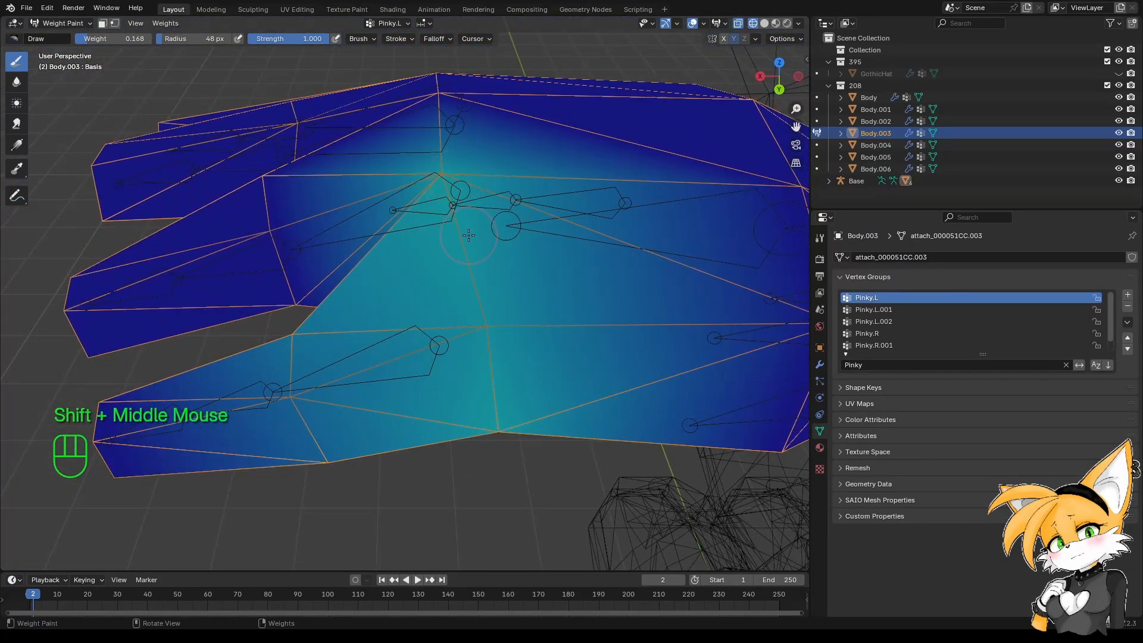
{"action": "middle_click_drag", "start_coordinate": [469, 236], "coordinate": [539, 443]}
{"action": "mouse_move", "coordinate": [545, 343]}
{"action": "middle_mouse_down", "text": "shift"}
{"action": "mouse_move", "coordinate": [546, 391]}
{"action": "mouse_move", "coordinate": [527, 333]}
{"action": "middle_mouse_up", "text": "shift"}
{"action": "middle_click_drag", "start_coordinate": [512, 411], "coordinate": [553, 327], "text": "shift"}
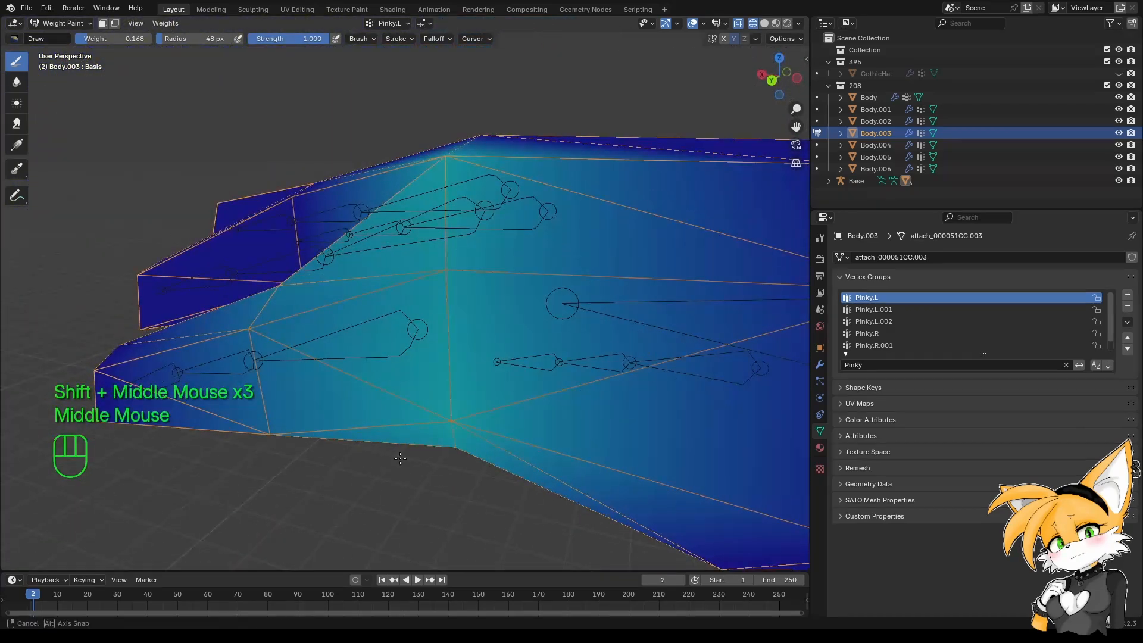
Inspect the Pinky.L.001 and Pinky.L.002 weights along the left pinky finger.
{"action": "left_click", "coordinate": [917, 309]}
{"action": "middle_click_drag", "start_coordinate": [752, 376], "coordinate": [774, 417], "text": "shift"}
{"action": "left_click", "coordinate": [874, 321]}
{"action": "middle_click_drag", "start_coordinate": [459, 335], "coordinate": [419, 261]}
{"action": "scroll", "coordinate": [470, 321], "scroll_direction": "down", "scroll_amount": 4}
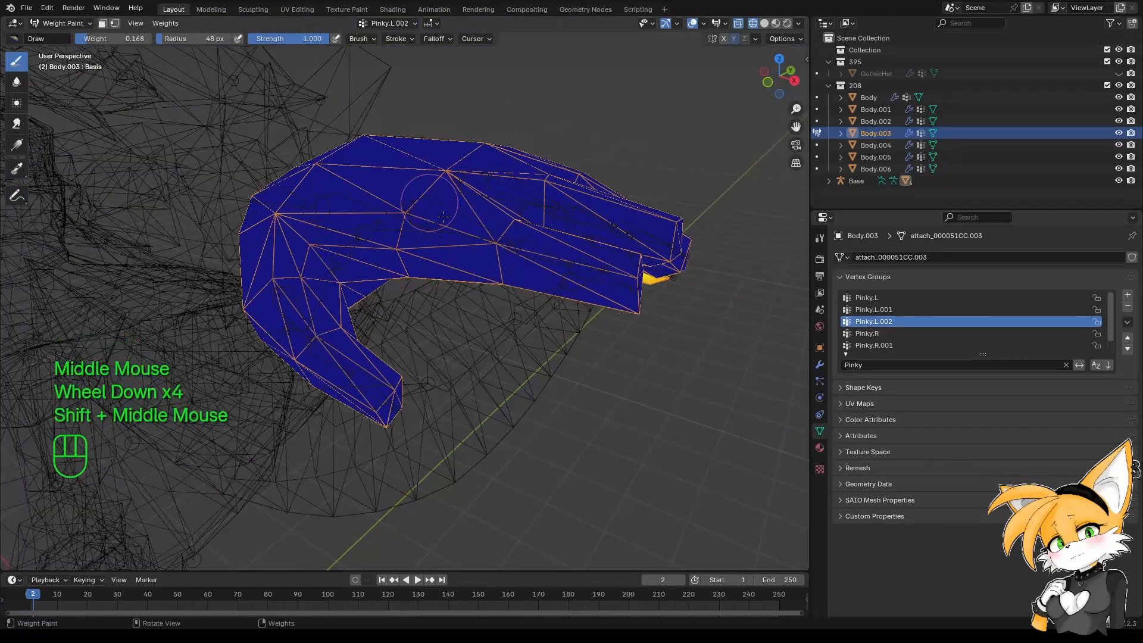
Return the hand mesh to Object Mode and display the scene in Material Preview shading.
{"action": "middle_click_drag", "start_coordinate": [423, 184], "coordinate": [523, 263]}
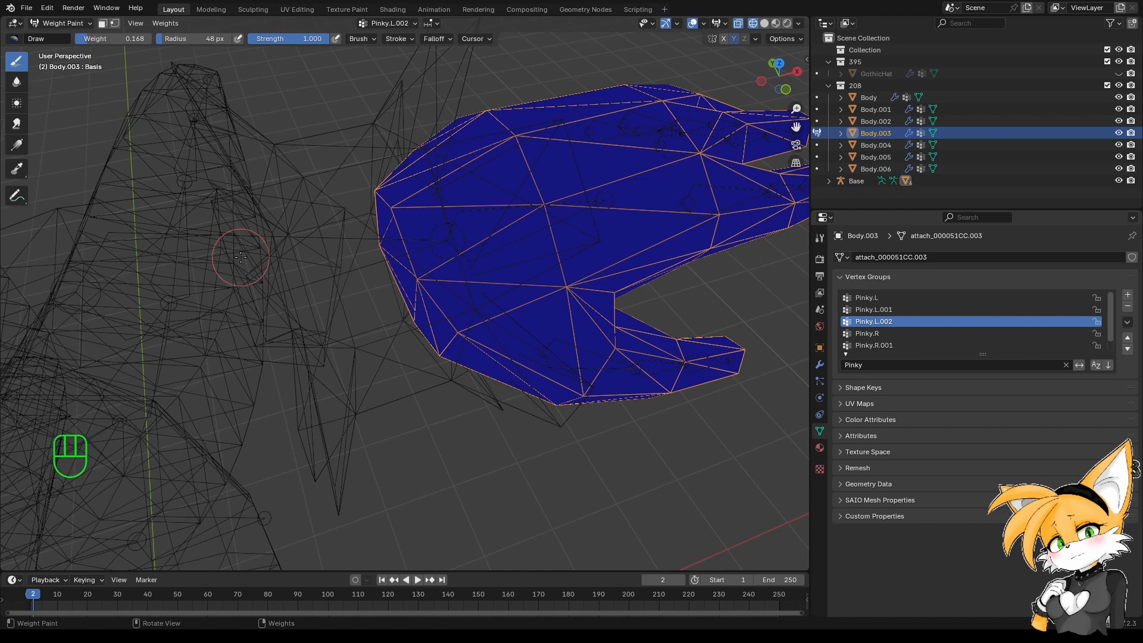
{"action": "left_click", "coordinate": [60, 23]}
{"action": "left_click", "coordinate": [72, 38]}
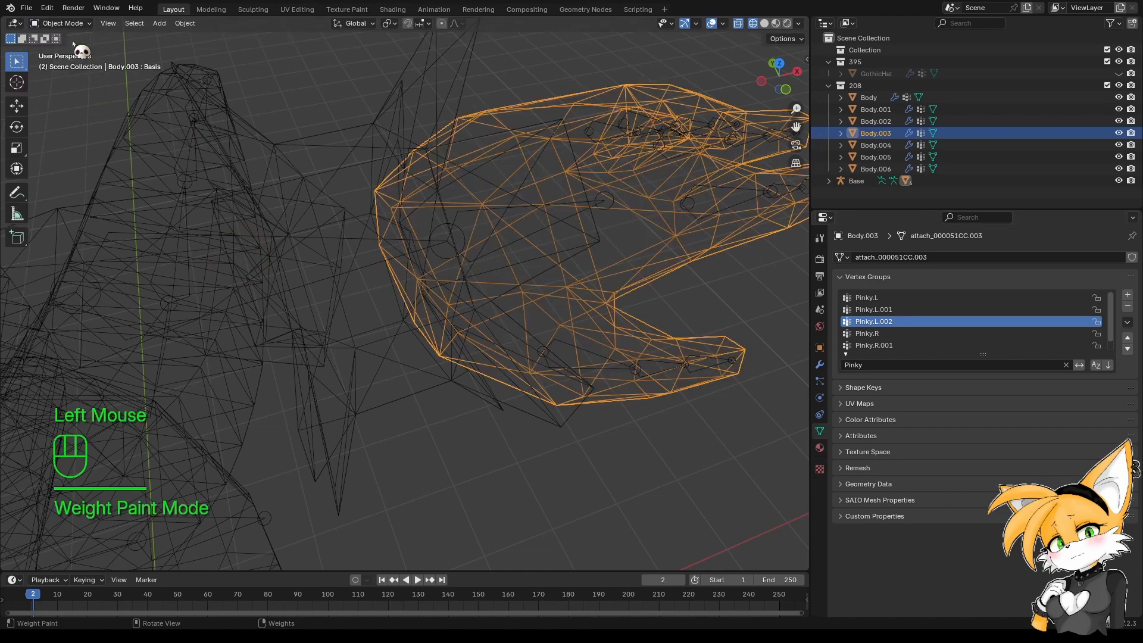
{"action": "left_click", "coordinate": [776, 23]}
{"action": "scroll", "coordinate": [571, 273], "scroll_direction": "down", "scroll_amount": 4}
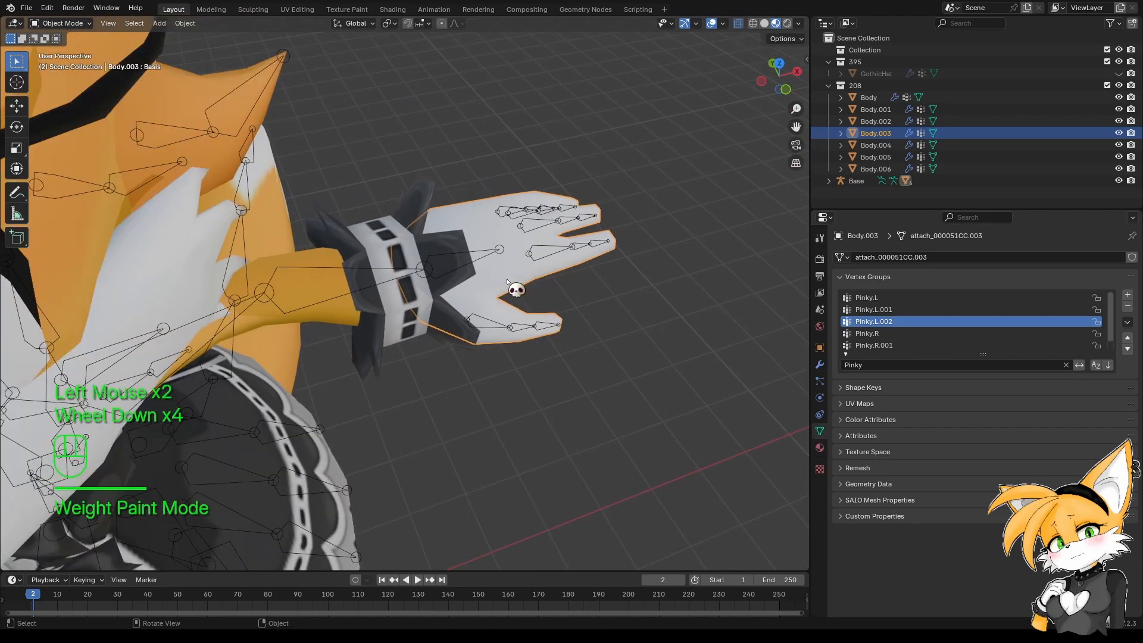
{"action": "middle_click_drag", "start_coordinate": [510, 298], "coordinate": [474, 250]}
{"action": "scroll", "coordinate": [415, 310], "scroll_direction": "down", "scroll_amount": 2}
{"action": "scroll", "coordinate": [415, 310], "scroll_direction": "down", "scroll_amount": 1}
{"action": "middle_click_drag", "start_coordinate": [415, 310], "coordinate": [386, 270]}
{"action": "mouse_move", "coordinate": [301, 263]}
{"action": "middle_mouse_down", "text": "shift"}
{"action": "mouse_move", "coordinate": [419, 171]}
{"action": "mouse_move", "coordinate": [297, 246]}
{"action": "middle_mouse_up", "text": "shift"}
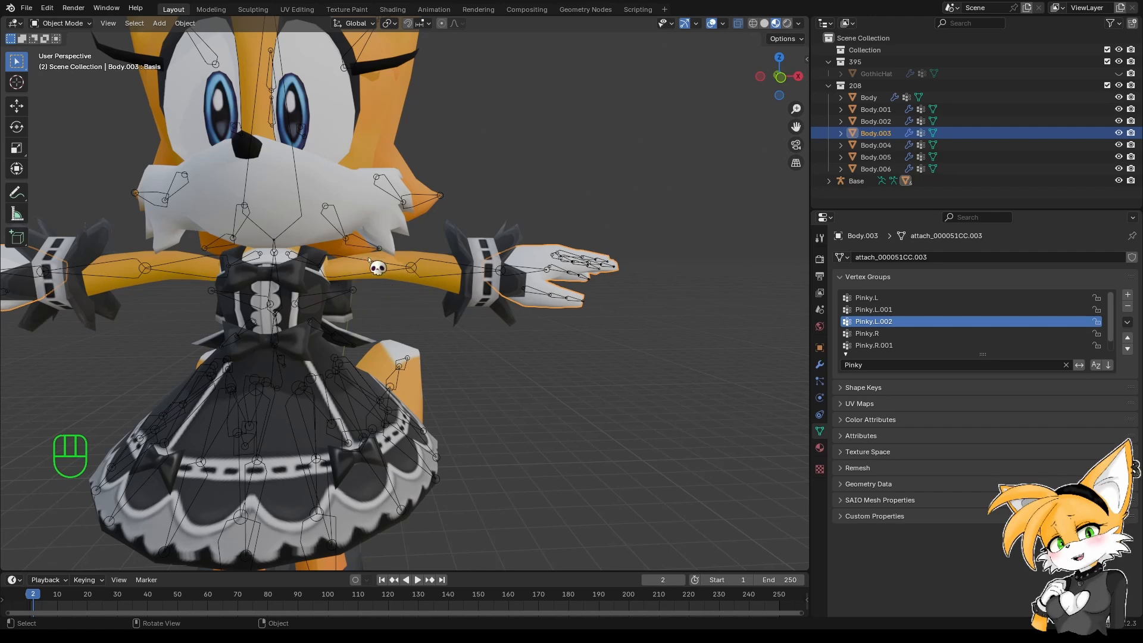
Put the arm mesh Body.002 into Weight Paint mode and filter its vertex groups by Arm.
{"action": "left_click", "coordinate": [368, 280]}
{"action": "left_click", "coordinate": [390, 283]}
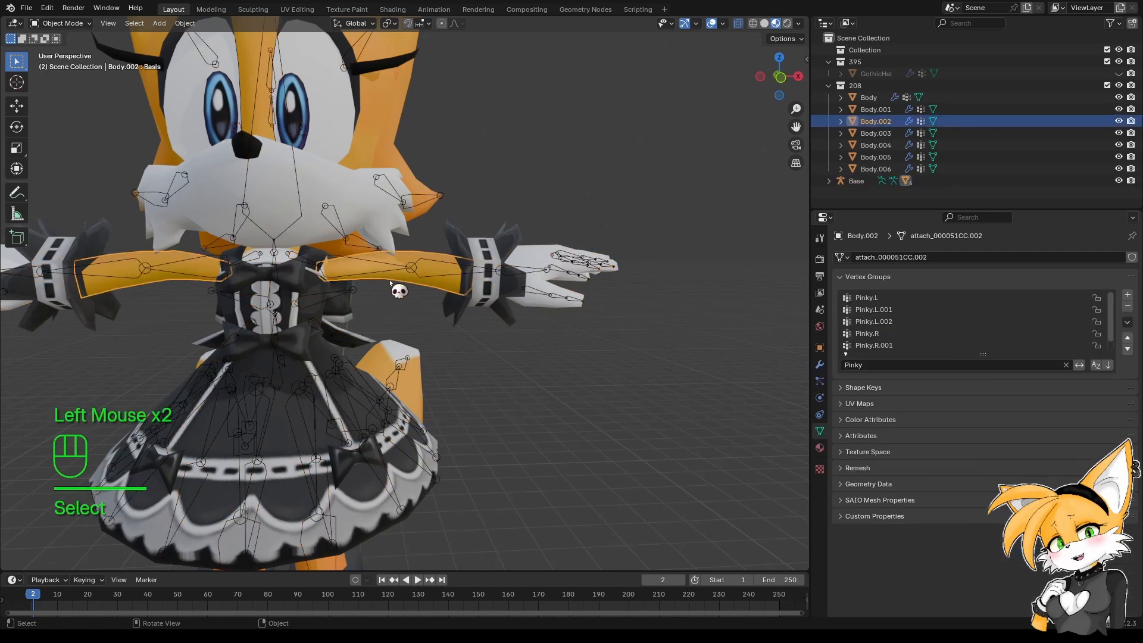
{"action": "left_click_drag", "start_coordinate": [62, 23], "coordinate": [60, 85]}
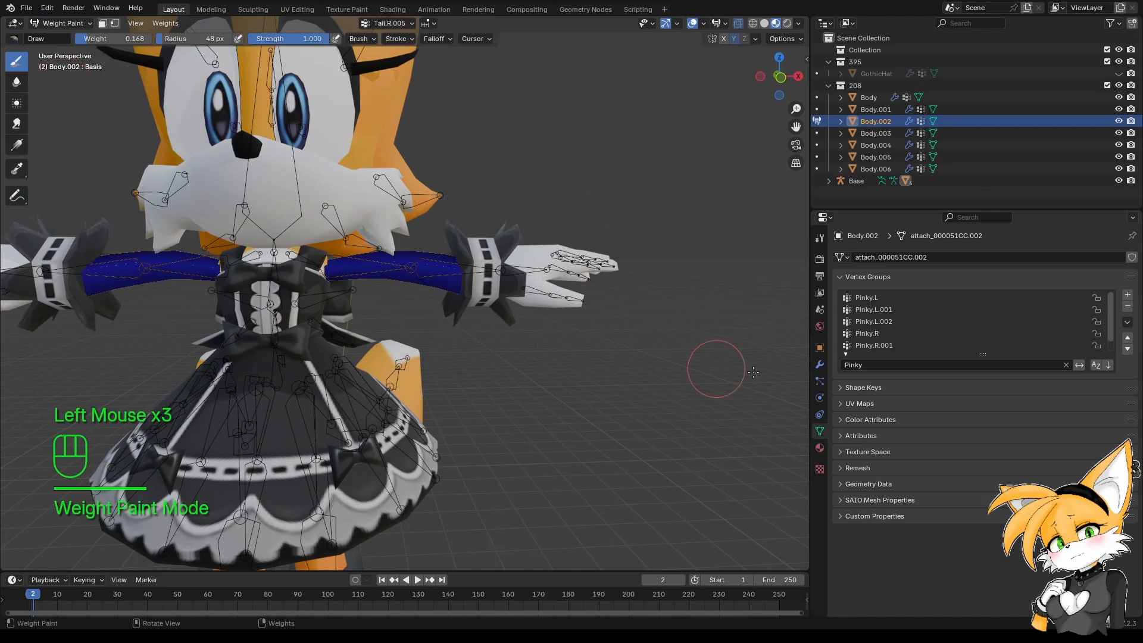
{"action": "left_click", "coordinate": [905, 364]}
{"action": "key", "text": "BackSpace"}
{"action": "type", "text": "A"}
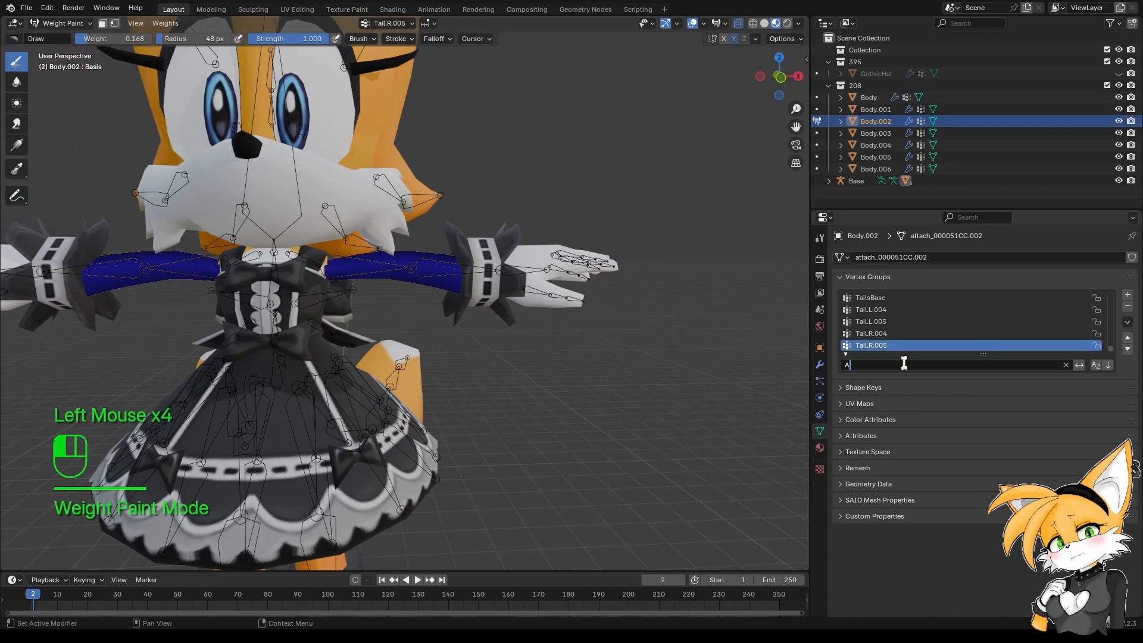
{"action": "type", "text": "rm"}
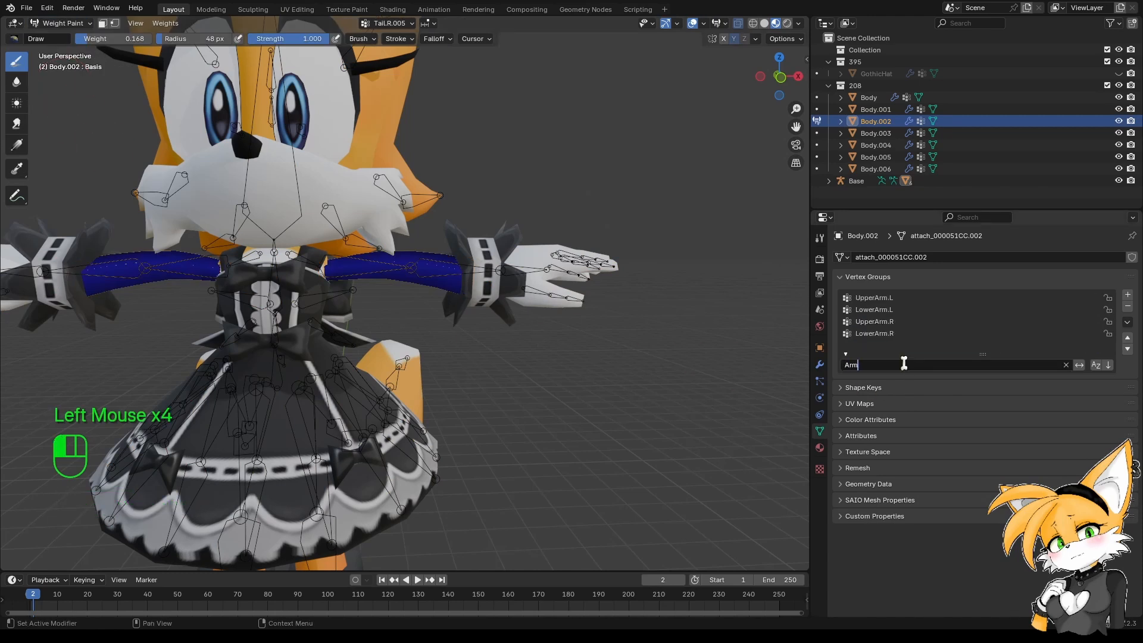
Inspect the UpperArm.L weights along the left arm in wireframe shading with X-ray on.
{"action": "left_click", "coordinate": [908, 298]}
{"action": "scroll", "coordinate": [395, 353], "scroll_direction": "up", "scroll_amount": 4}
{"action": "middle_click_drag", "start_coordinate": [395, 353], "coordinate": [471, 425], "text": "shift"}
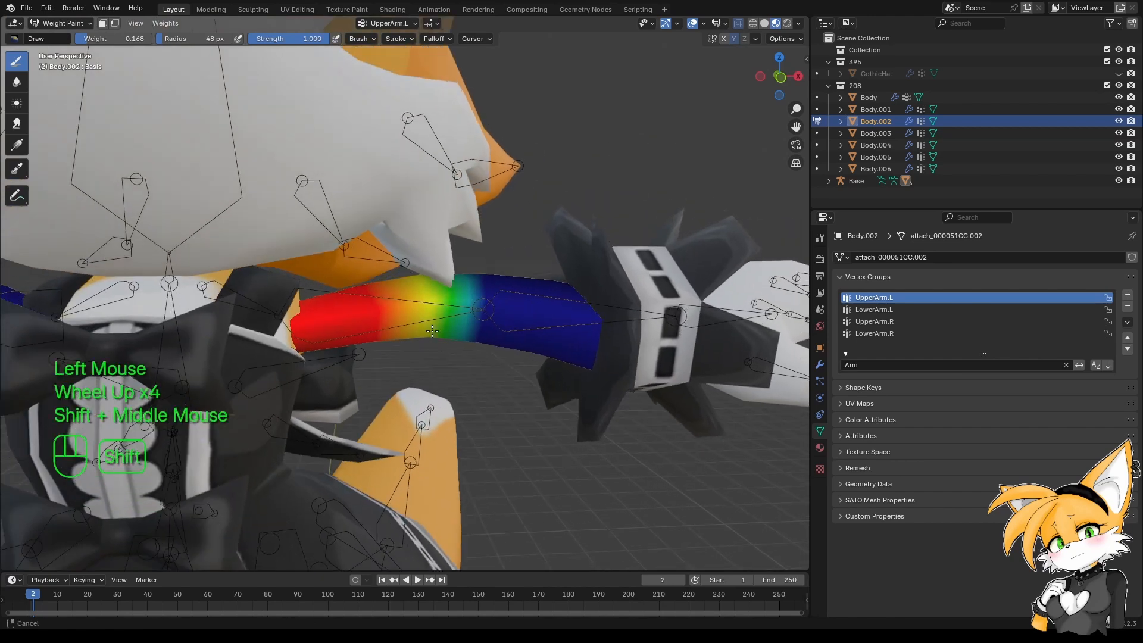
{"action": "left_click", "coordinate": [738, 23]}
{"action": "middle_click_drag", "start_coordinate": [709, 72], "coordinate": [703, 59]}
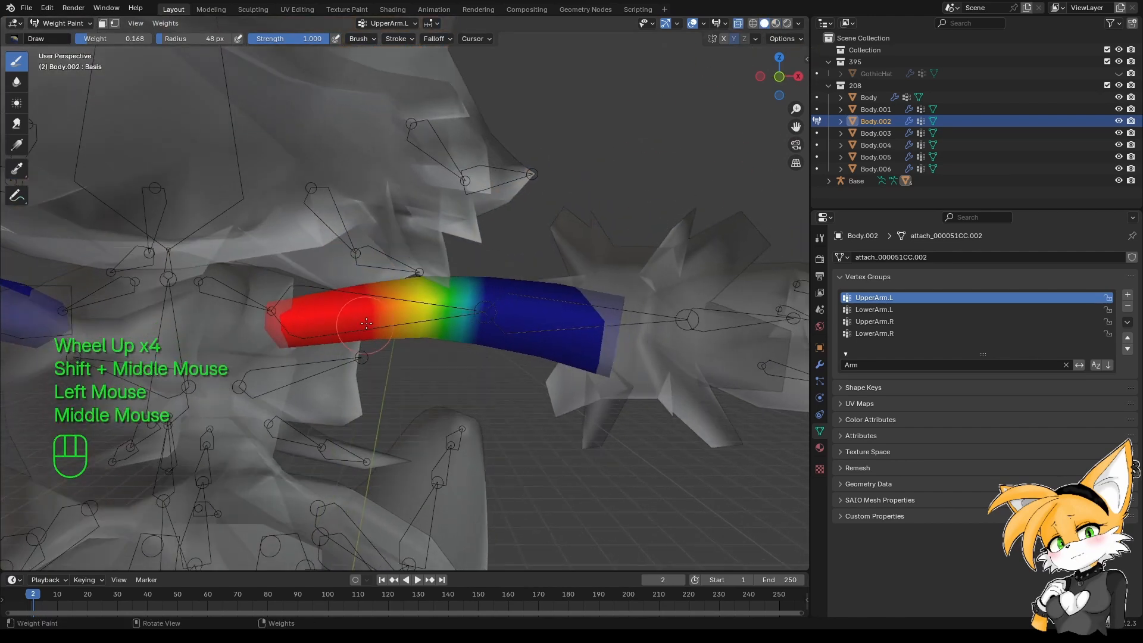
{"action": "left_click", "coordinate": [758, 25]}
{"action": "left_click", "coordinate": [753, 23]}
{"action": "mouse_move", "coordinate": [411, 370]}
{"action": "middle_mouse_down", "text": "shift"}
{"action": "mouse_move", "coordinate": [491, 300]}
{"action": "mouse_move", "coordinate": [459, 340]}
{"action": "mouse_move", "coordinate": [365, 370]}
{"action": "mouse_move", "coordinate": [262, 316]}
{"action": "mouse_move", "coordinate": [307, 296]}
{"action": "mouse_move", "coordinate": [385, 291]}
{"action": "mouse_move", "coordinate": [319, 284]}
{"action": "middle_mouse_up", "text": "shift"}
{"action": "scroll", "coordinate": [470, 334], "scroll_direction": "up", "scroll_amount": 2}
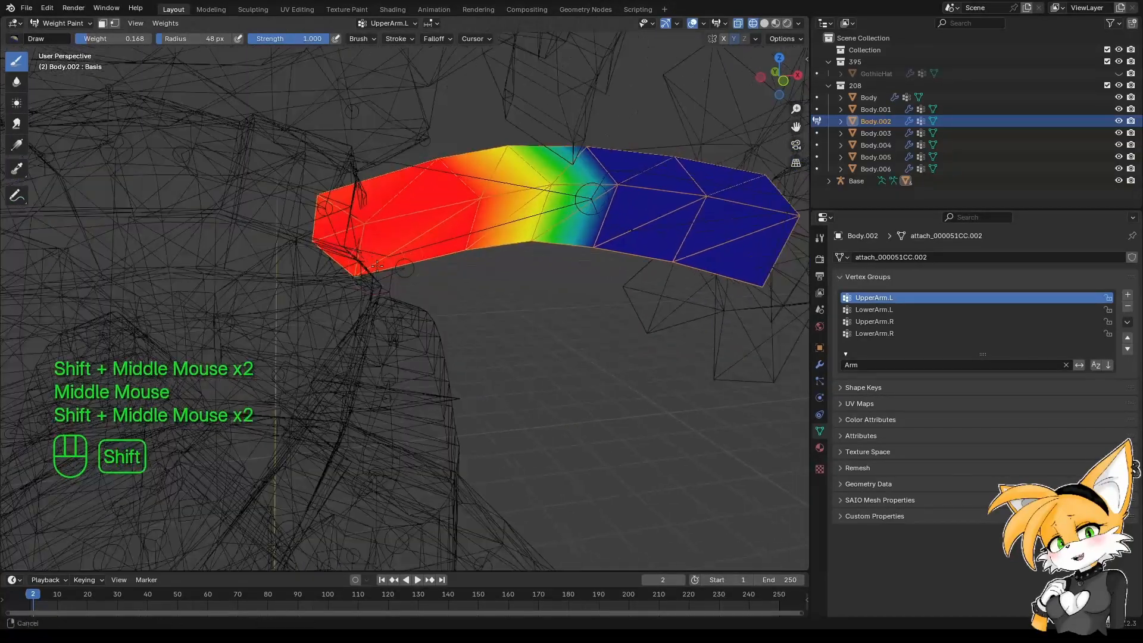
{"action": "mouse_move", "coordinate": [325, 205]}
{"action": "middle_mouse_down"}
{"action": "mouse_move", "coordinate": [506, 169]}
{"action": "mouse_move", "coordinate": [536, 256]}
{"action": "mouse_move", "coordinate": [471, 240]}
{"action": "middle_mouse_up"}
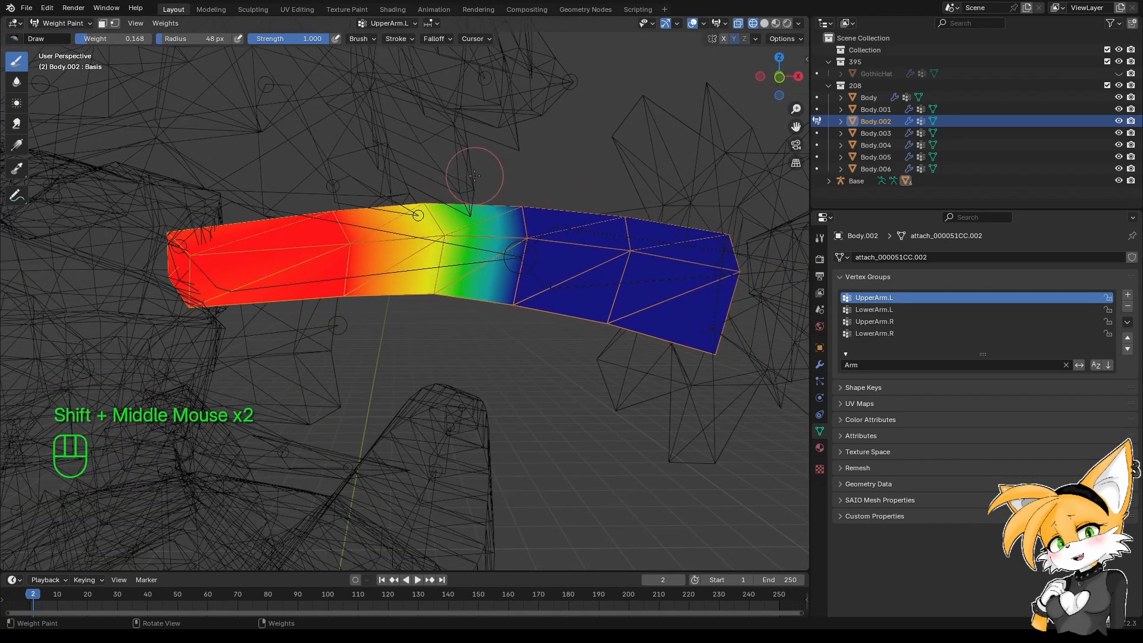
{"action": "middle_click_drag", "start_coordinate": [470, 330], "coordinate": [414, 293], "text": "shift"}
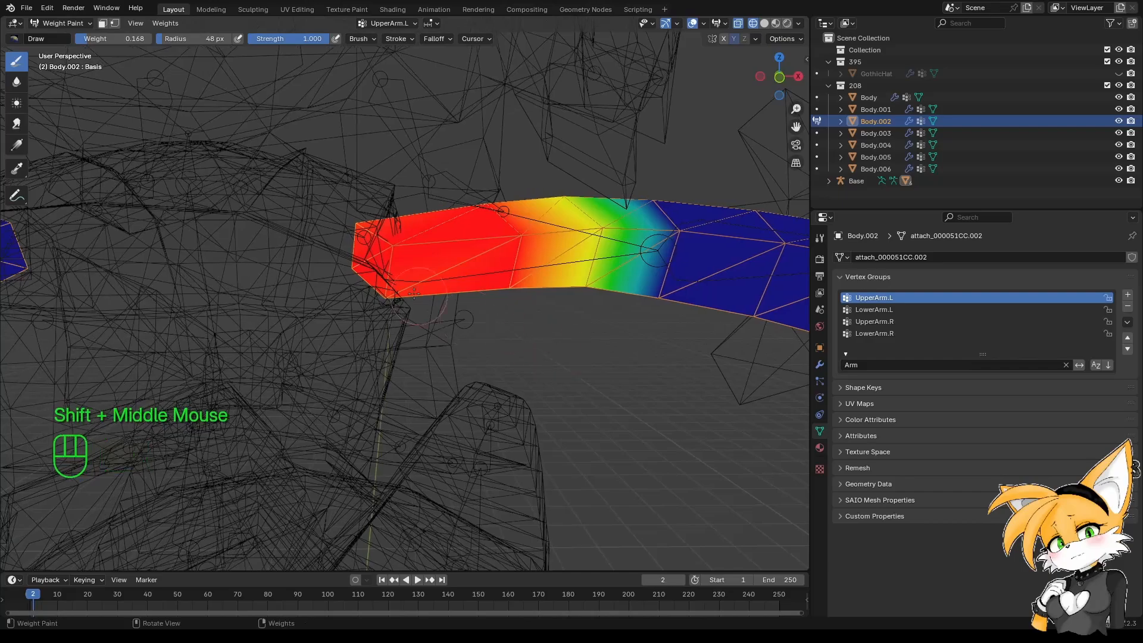
{"action": "mouse_move", "coordinate": [347, 260]}
{"action": "middle_mouse_down", "text": "shift"}
{"action": "mouse_move", "coordinate": [614, 268]}
{"action": "mouse_move", "coordinate": [515, 298]}
{"action": "mouse_move", "coordinate": [334, 302]}
{"action": "middle_mouse_up", "text": "shift"}
Inspect the LowerArm.L weights from the elbow to the wrist of the left arm.
{"action": "left_click", "coordinate": [875, 310]}
{"action": "middle_click_drag", "start_coordinate": [717, 280], "coordinate": [515, 280], "text": "shift"}
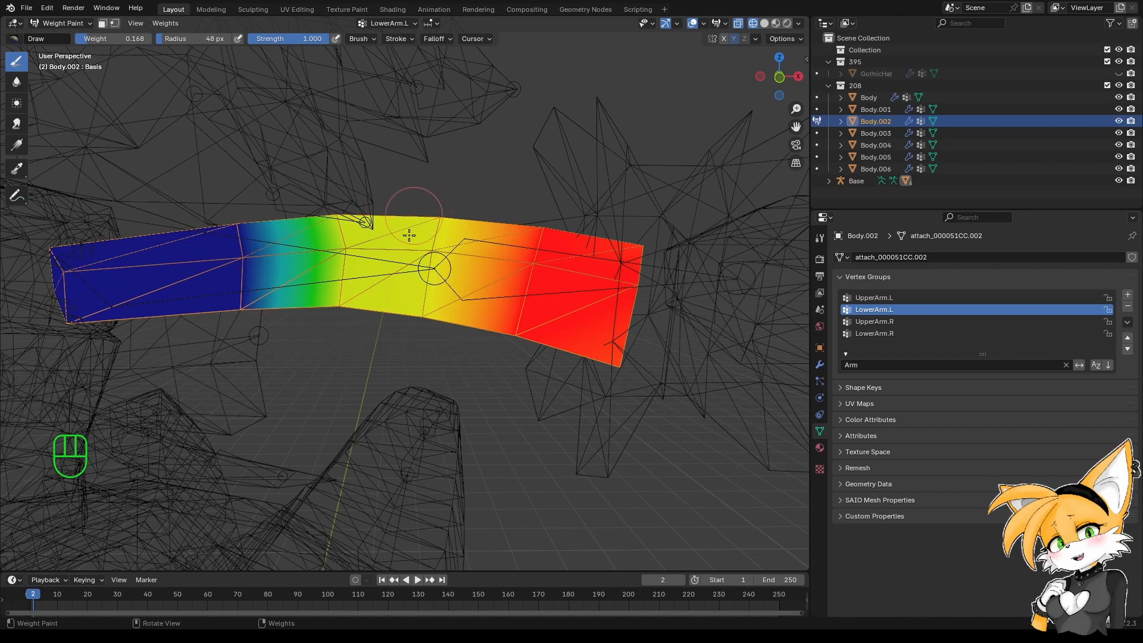
{"action": "mouse_move", "coordinate": [398, 299]}
{"action": "middle_mouse_down"}
{"action": "mouse_move", "coordinate": [204, 375]}
{"action": "mouse_move", "coordinate": [403, 296]}
{"action": "middle_mouse_up"}
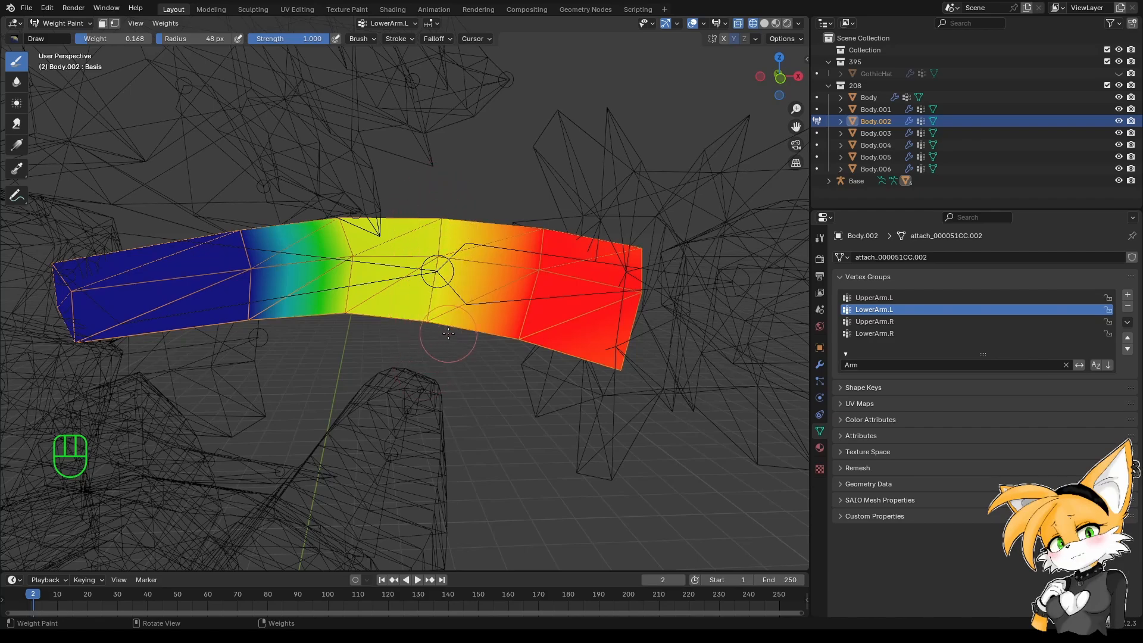
{"action": "mouse_move", "coordinate": [448, 333]}
{"action": "middle_mouse_down"}
{"action": "mouse_move", "coordinate": [369, 402]}
{"action": "mouse_move", "coordinate": [449, 388]}
{"action": "middle_mouse_up"}
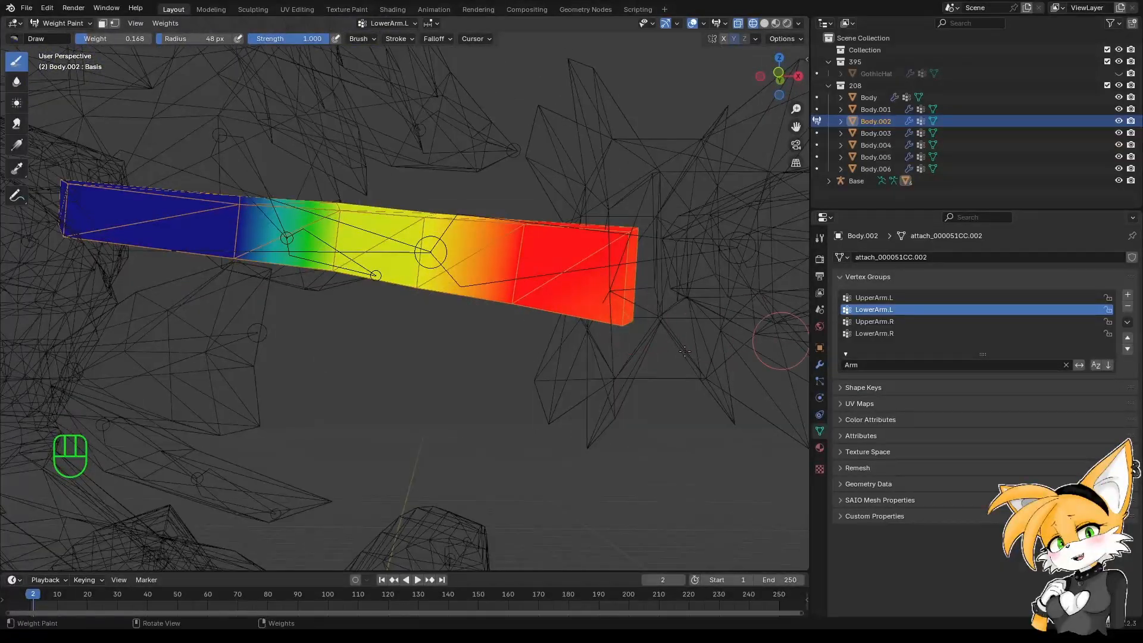
Return the arm mesh to Object Mode and restore the textured Material Preview shading.
{"action": "scroll", "coordinate": [684, 351], "scroll_direction": "down", "scroll_amount": 9}
{"action": "left_click", "coordinate": [62, 23]}
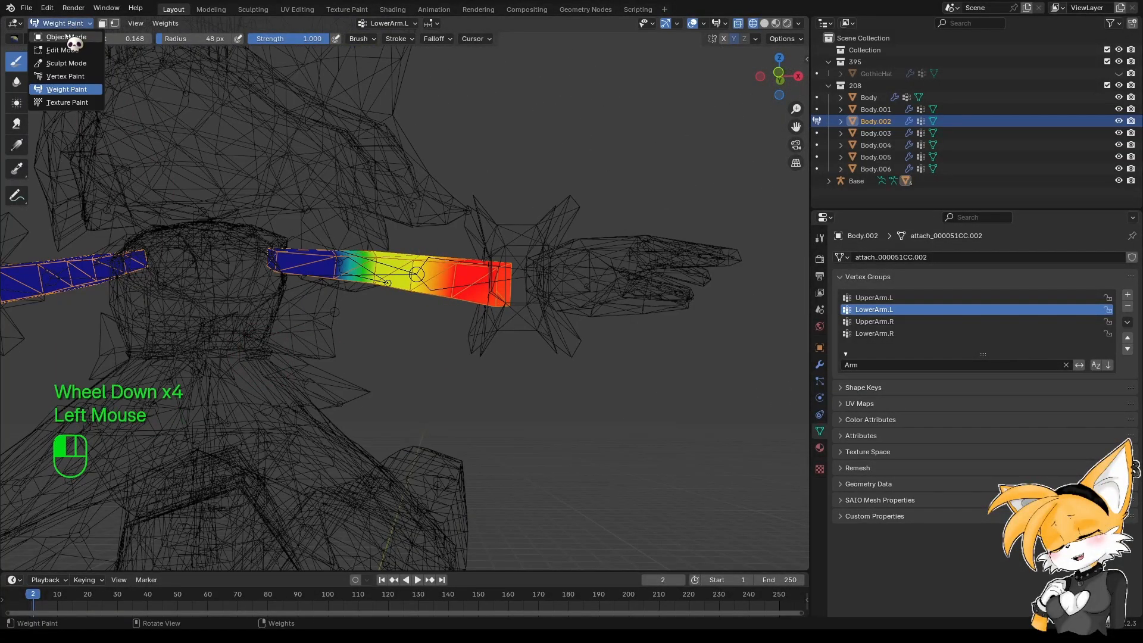
{"action": "left_click", "coordinate": [65, 37]}
{"action": "middle_click_drag", "start_coordinate": [80, 44], "coordinate": [359, 222], "text": "shift"}
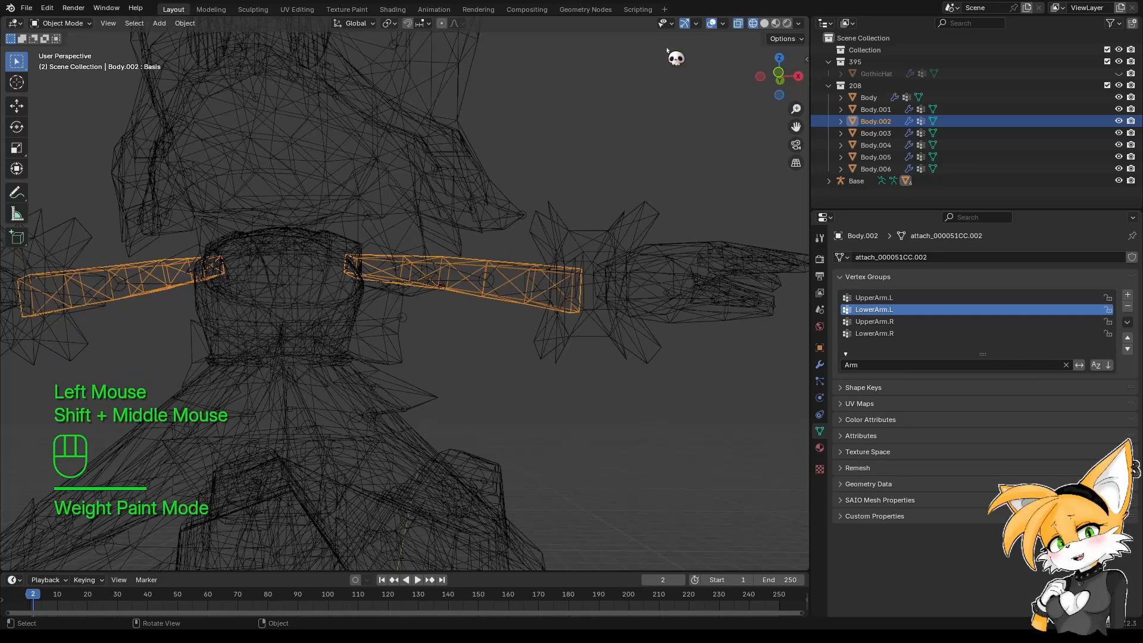
{"action": "left_click", "coordinate": [765, 23]}
{"action": "left_click", "coordinate": [776, 23]}
Select the Base armature and switch it to Pose Mode.
{"action": "mouse_move", "coordinate": [536, 321]}
{"action": "middle_mouse_down"}
{"action": "mouse_move", "coordinate": [470, 361]}
{"action": "mouse_move", "coordinate": [507, 287]}
{"action": "mouse_move", "coordinate": [405, 241]}
{"action": "middle_mouse_up"}
{"action": "left_click", "coordinate": [372, 225]}
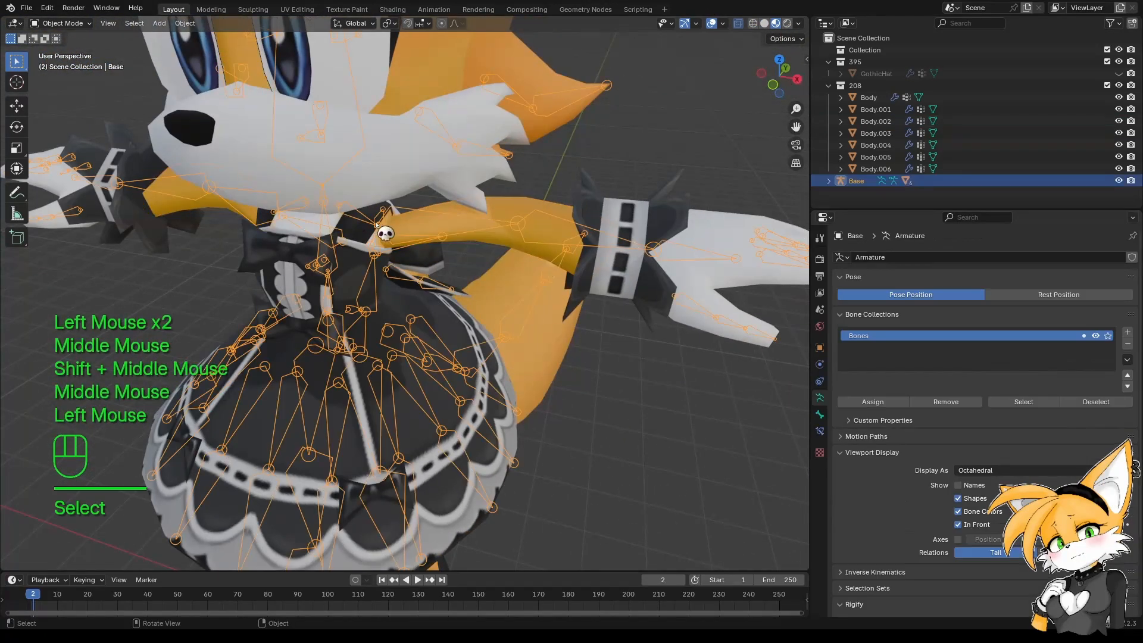
{"action": "left_click", "coordinate": [60, 24]}
{"action": "left_click", "coordinate": [63, 62]}
{"action": "middle_click_drag", "start_coordinate": [63, 62], "coordinate": [410, 253]}
Test how the mesh follows the Shoulder.L bone with two trial rotations, cancelling each one.
{"action": "left_click", "coordinate": [349, 224]}
{"action": "key", "text": "r"}
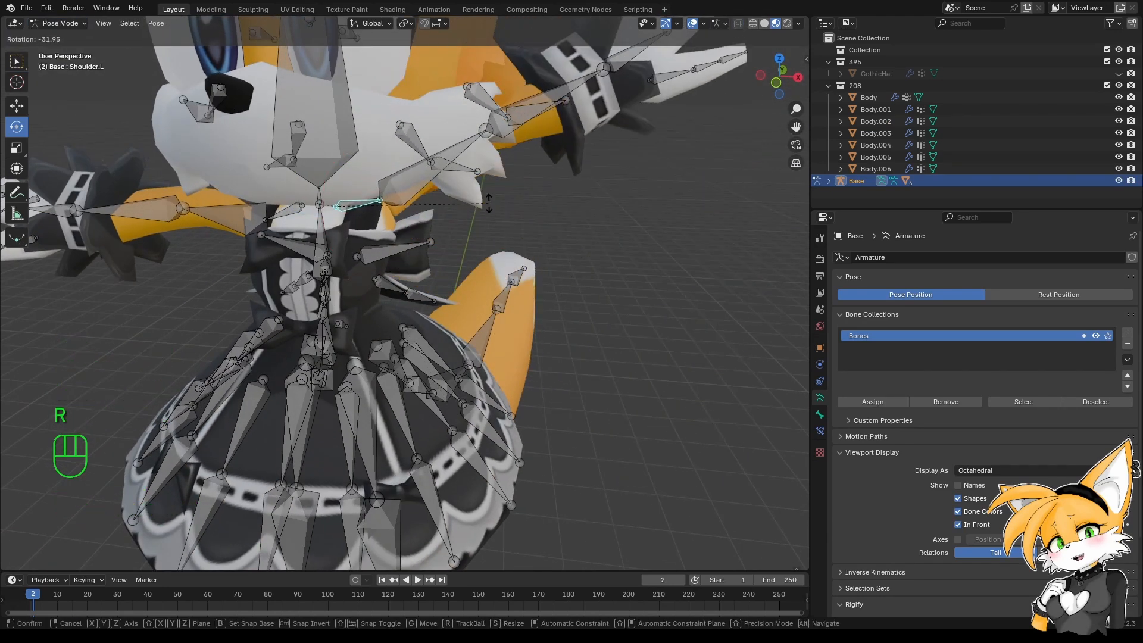
{"action": "right_click", "coordinate": [473, 344]}
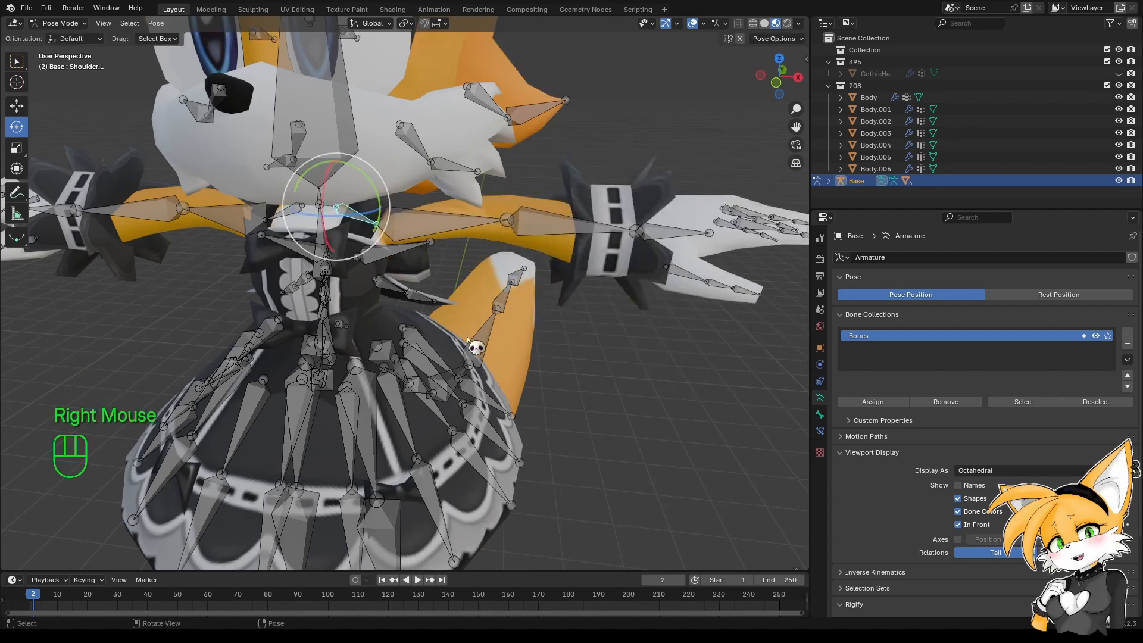
{"action": "middle_click_drag", "start_coordinate": [326, 230], "coordinate": [348, 210]}
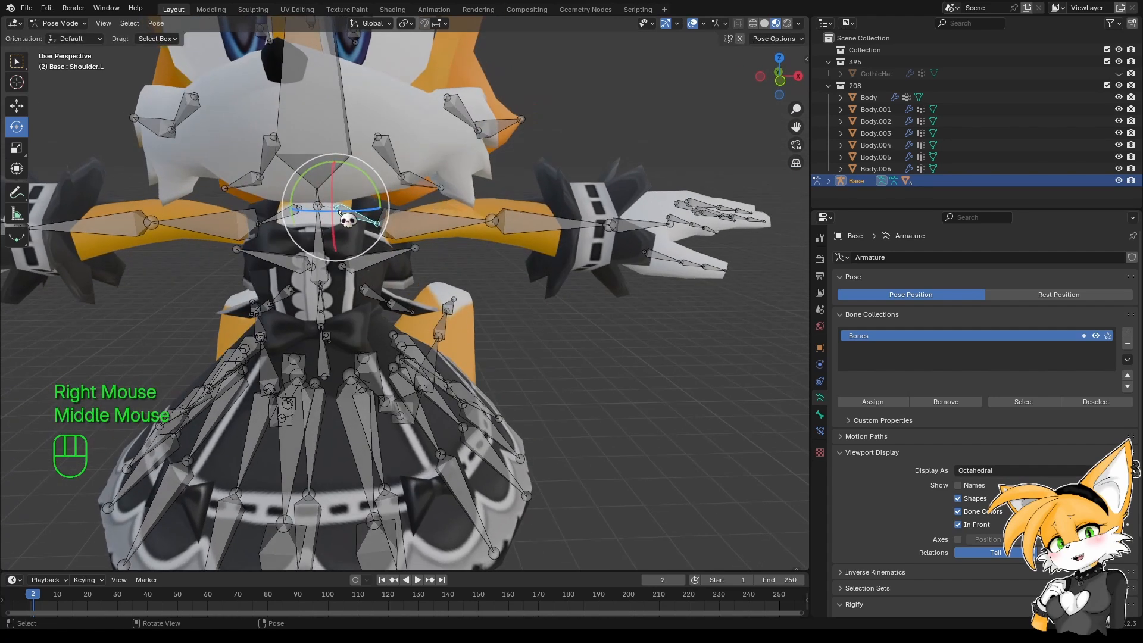
{"action": "key", "text": "r"}
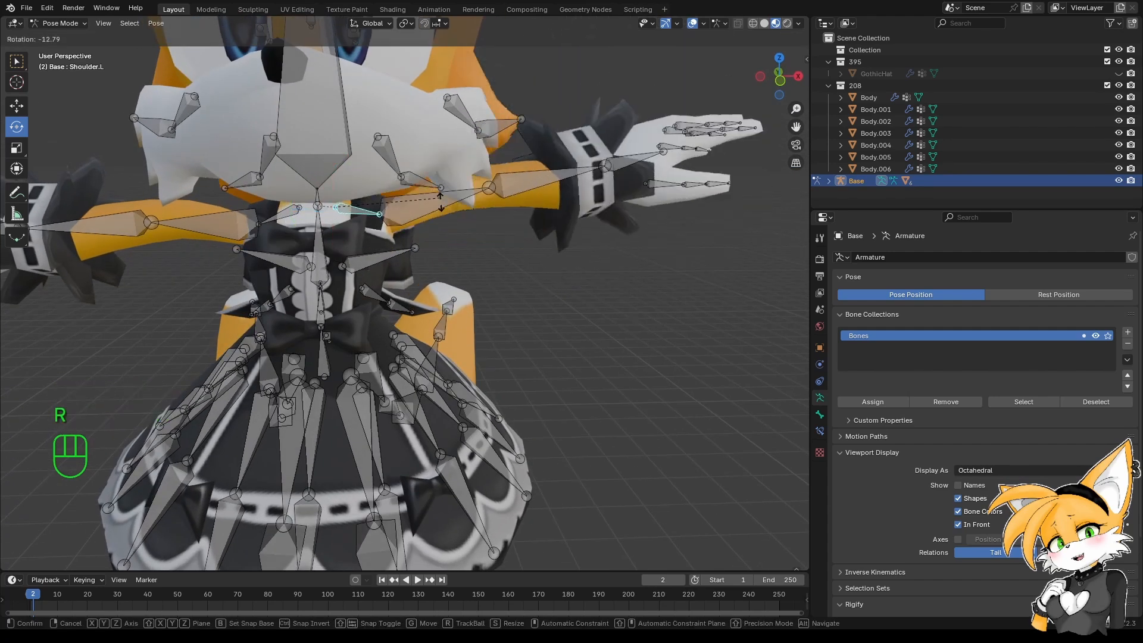
{"action": "right_click", "coordinate": [449, 237]}
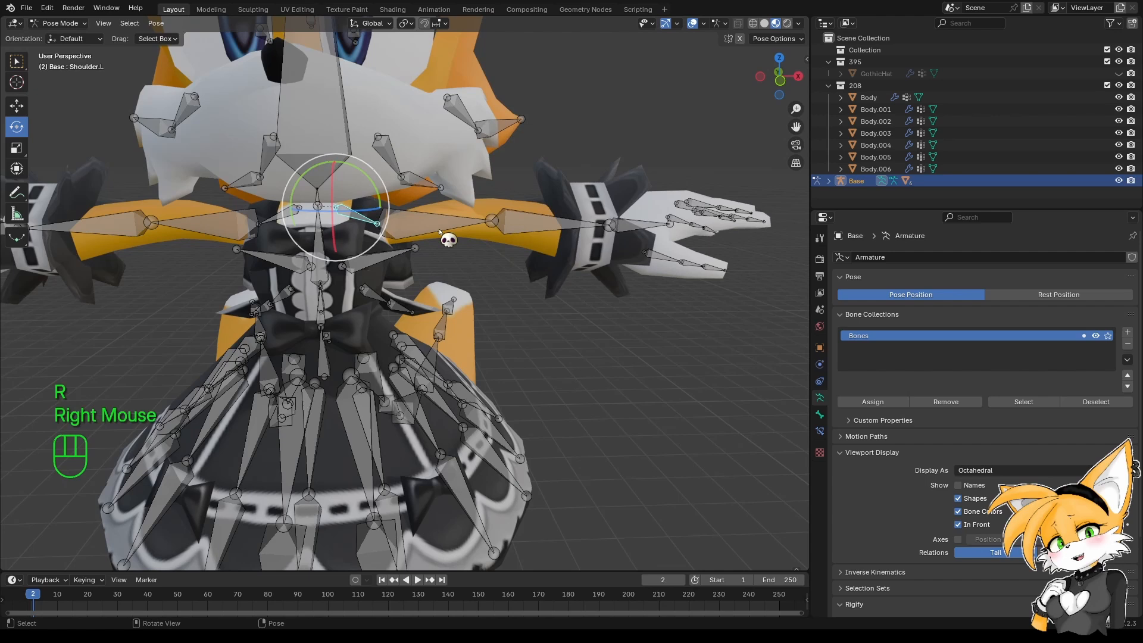
Test the left arm's deformation with trial rotations of the UpperArm.L and LowerArm.L bones, cancelling each one.
{"action": "left_click", "coordinate": [499, 233]}
{"action": "key", "text": "r"}
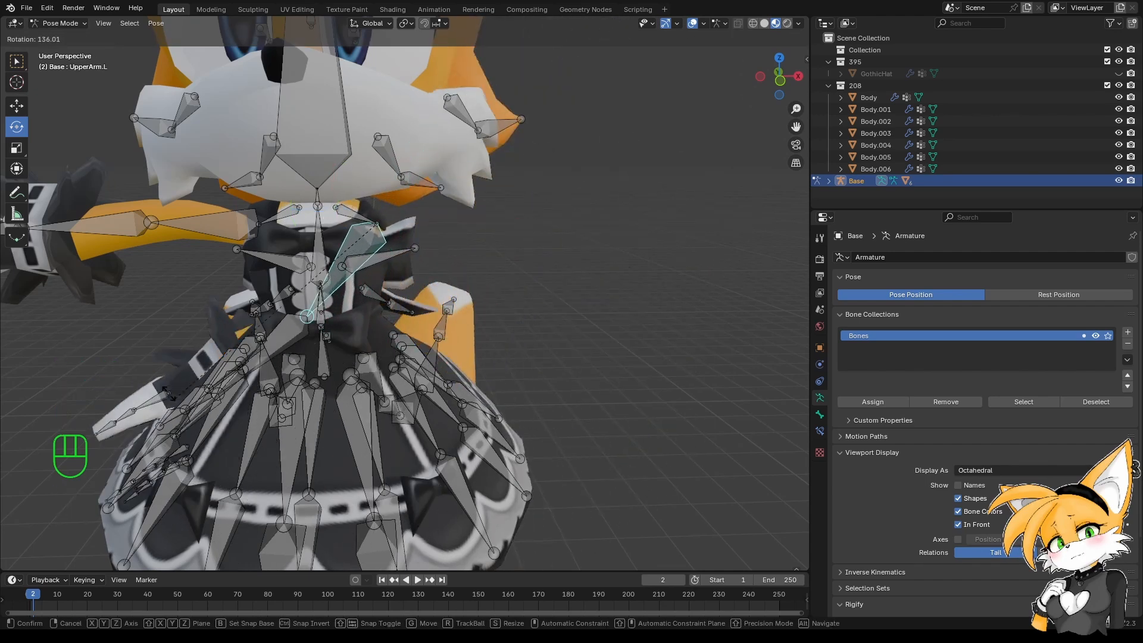
{"action": "right_click", "coordinate": [247, 83]}
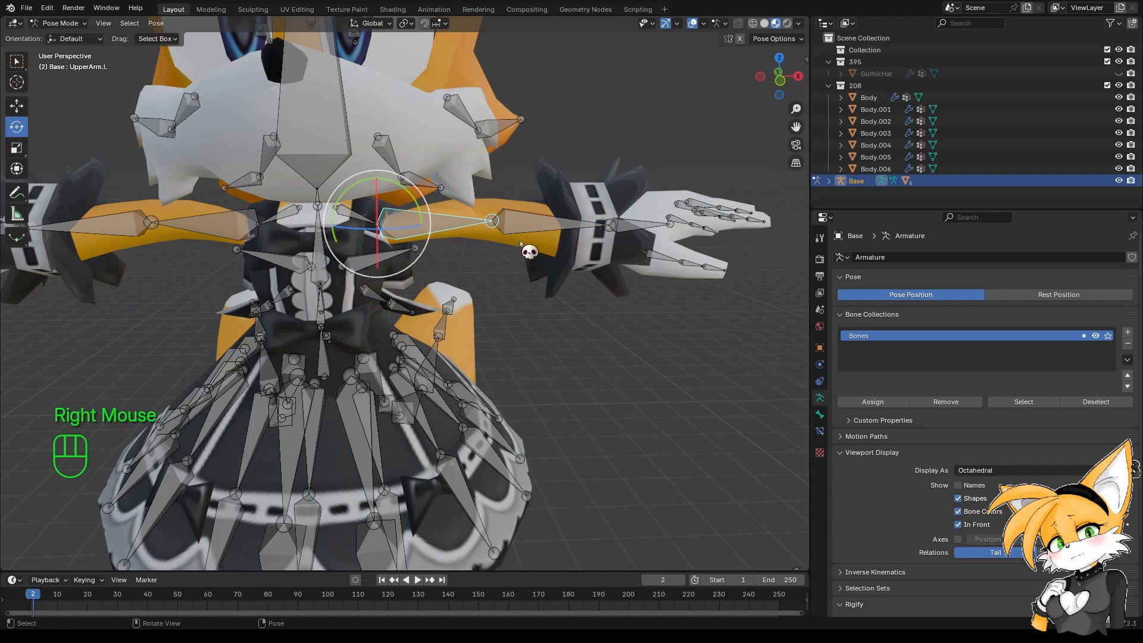
{"action": "middle_click_drag", "start_coordinate": [521, 244], "coordinate": [433, 396]}
{"action": "left_click", "coordinate": [496, 401]}
{"action": "key", "text": "r"}
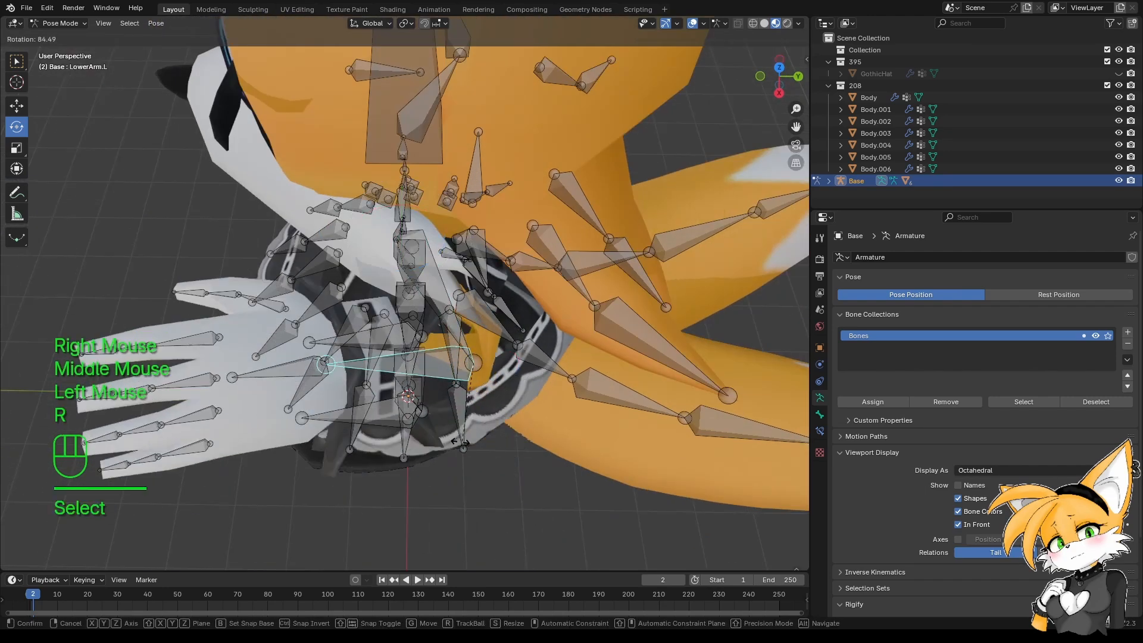
{"action": "right_click", "coordinate": [369, 405]}
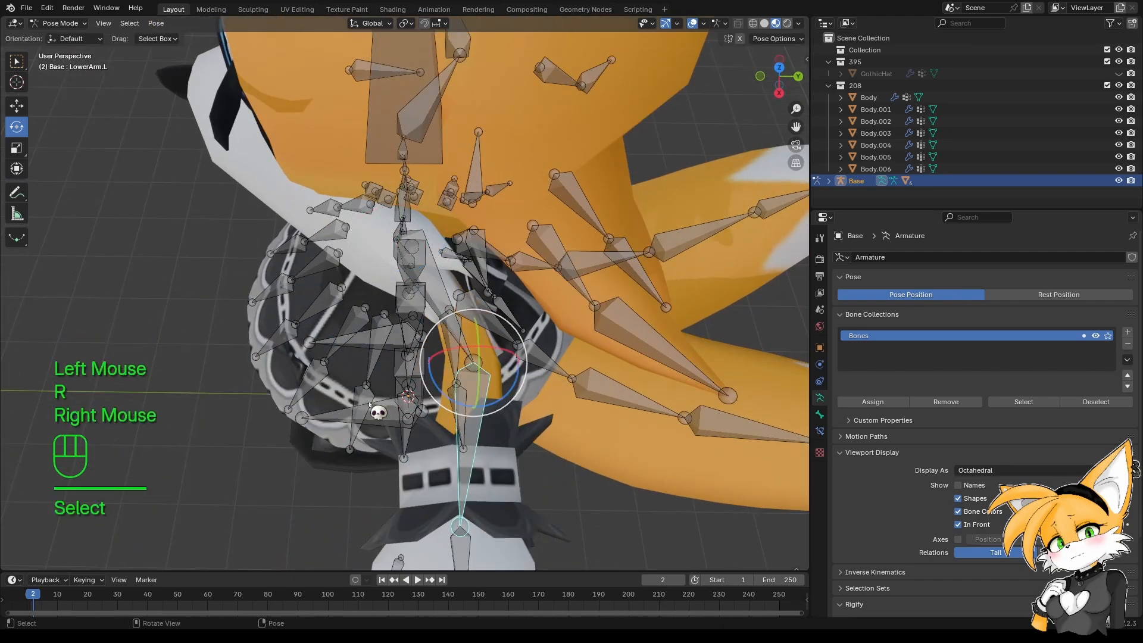
Return the Base armature to Object Mode and deselect it.
{"action": "middle_click_drag", "start_coordinate": [370, 405], "coordinate": [490, 319]}
{"action": "scroll", "coordinate": [493, 319], "scroll_direction": "down", "scroll_amount": 4}
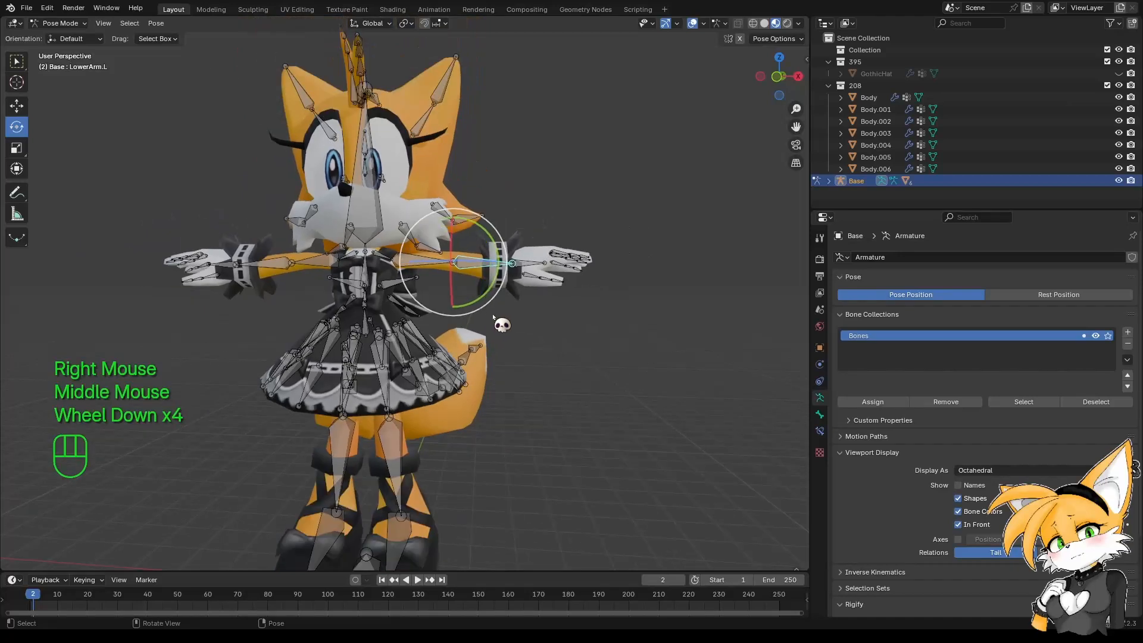
{"action": "left_click", "coordinate": [60, 23]}
{"action": "left_click", "coordinate": [59, 36]}
{"action": "left_click", "coordinate": [536, 401]}
Examine the complete rigged character from the front and from both sides.
{"action": "scroll", "coordinate": [541, 435], "scroll_direction": "down", "scroll_amount": 1}
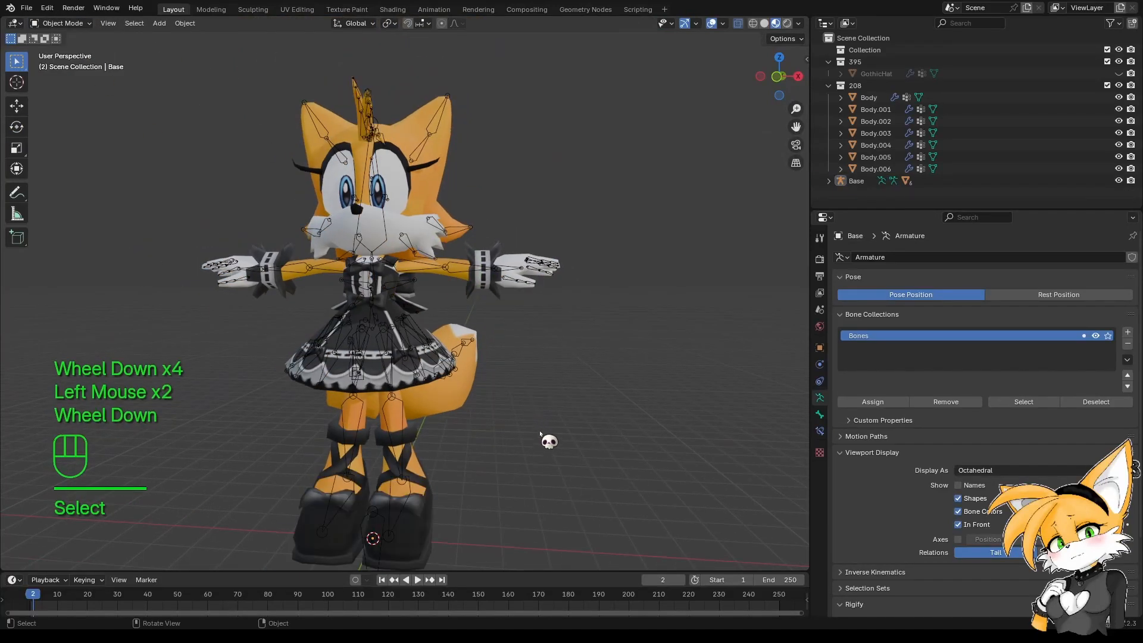
{"action": "middle_click_drag", "start_coordinate": [541, 435], "coordinate": [567, 411]}
{"action": "scroll", "coordinate": [536, 426], "scroll_direction": "down", "scroll_amount": 1}
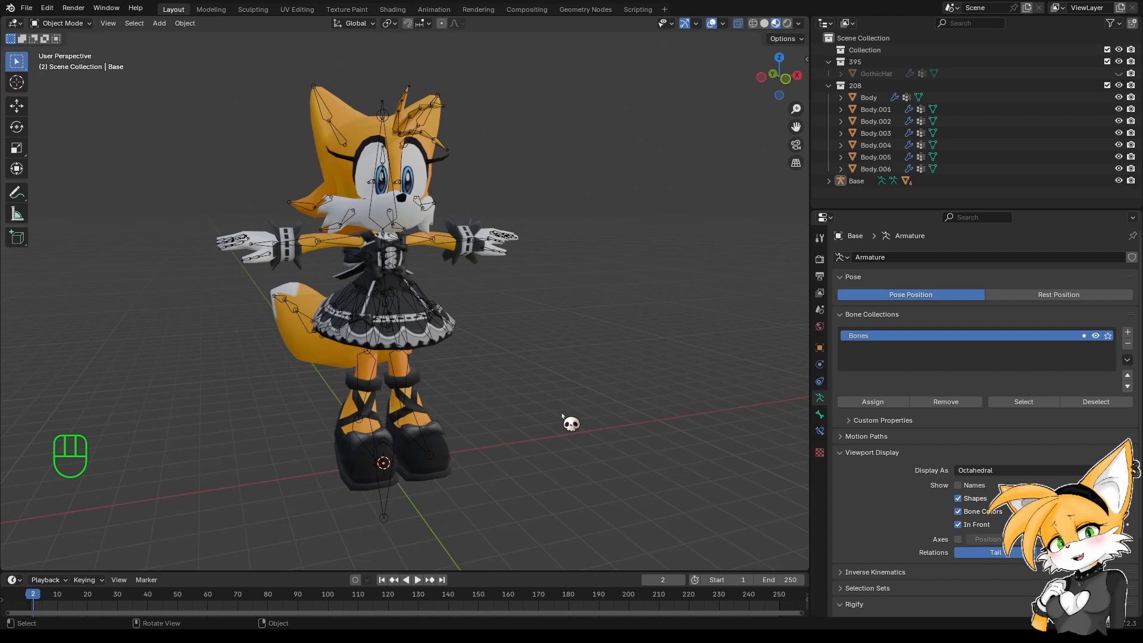
{"action": "middle_click_drag", "start_coordinate": [544, 417], "coordinate": [571, 420]}
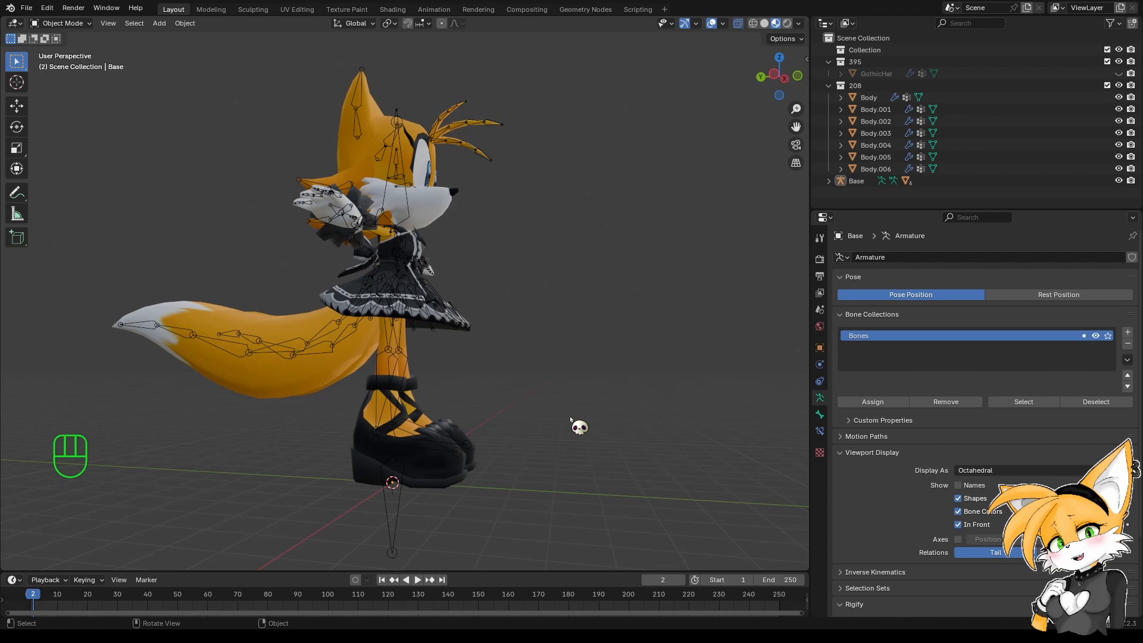
{"action": "middle_click_drag", "start_coordinate": [587, 371], "coordinate": [483, 390]}
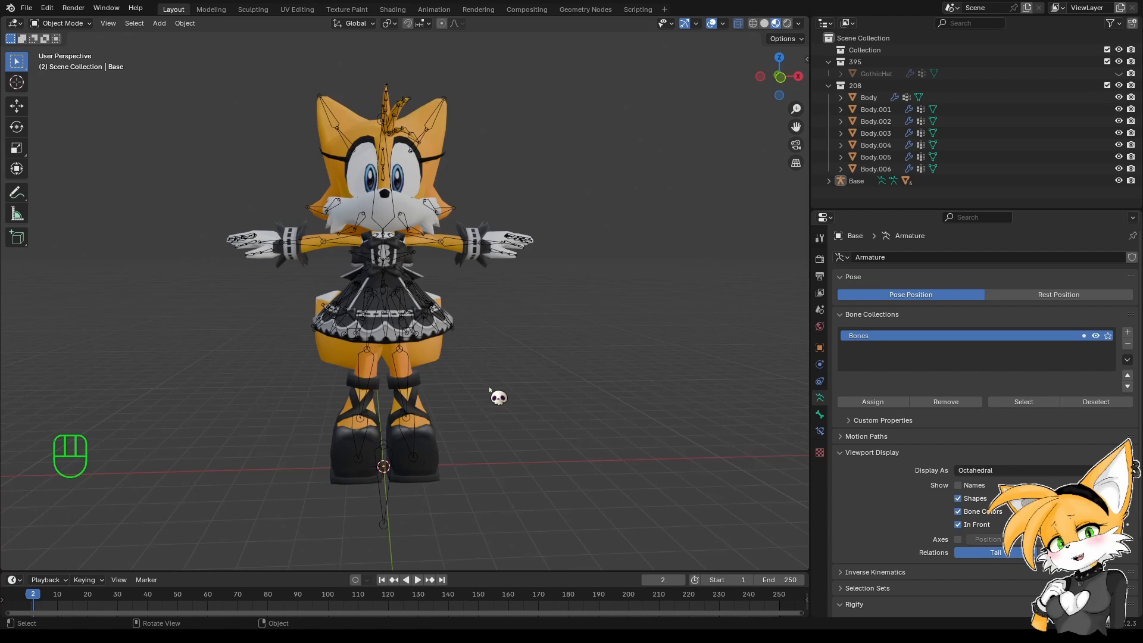
{"action": "middle_click_drag", "start_coordinate": [490, 390], "coordinate": [424, 412]}
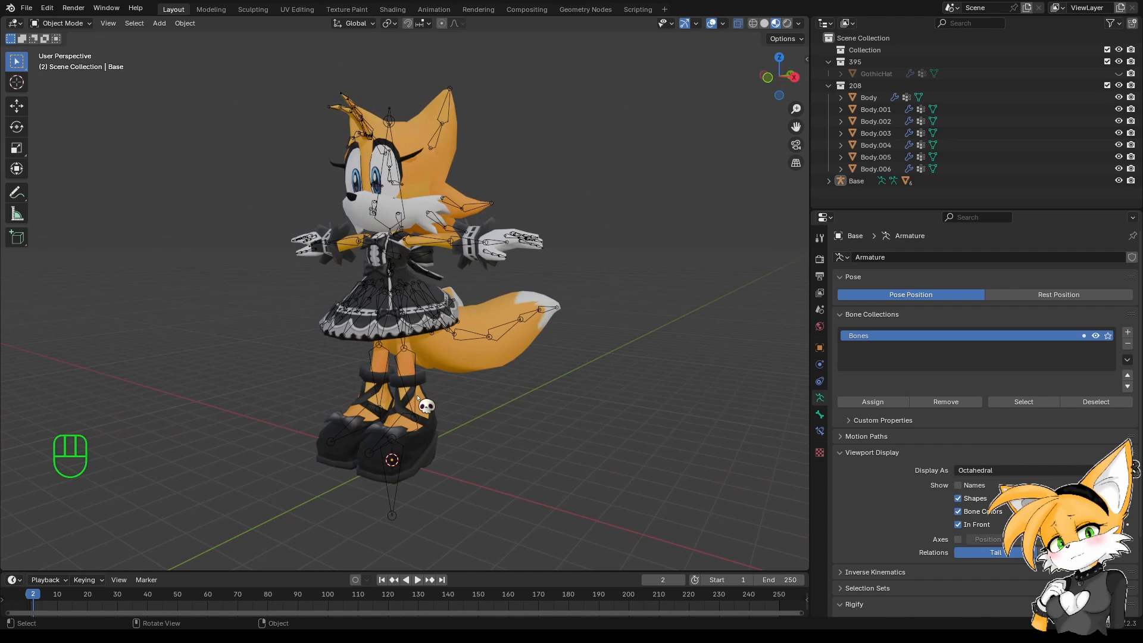
{"action": "middle_click_drag", "start_coordinate": [418, 397], "coordinate": [484, 430]}
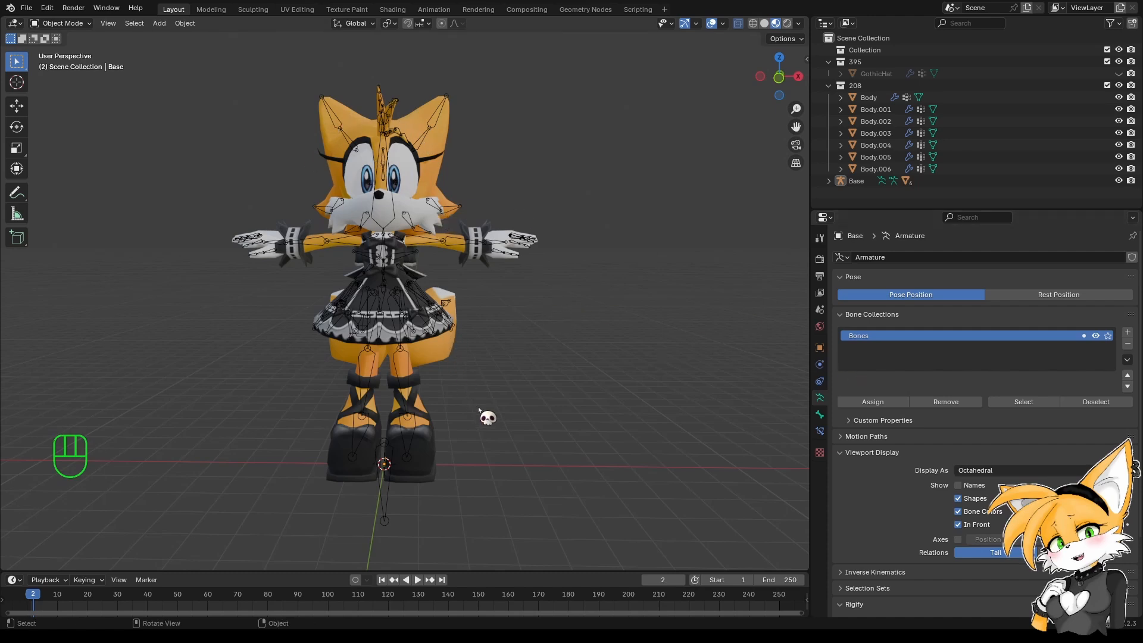
{"action": "middle_click_drag", "start_coordinate": [480, 410], "coordinate": [581, 448]}
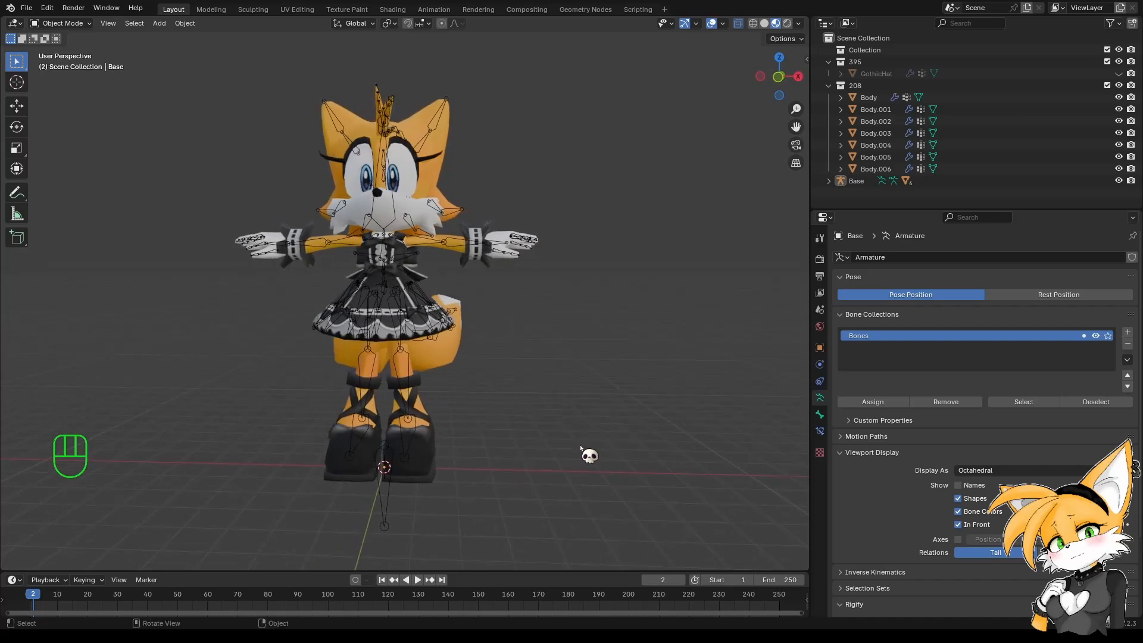